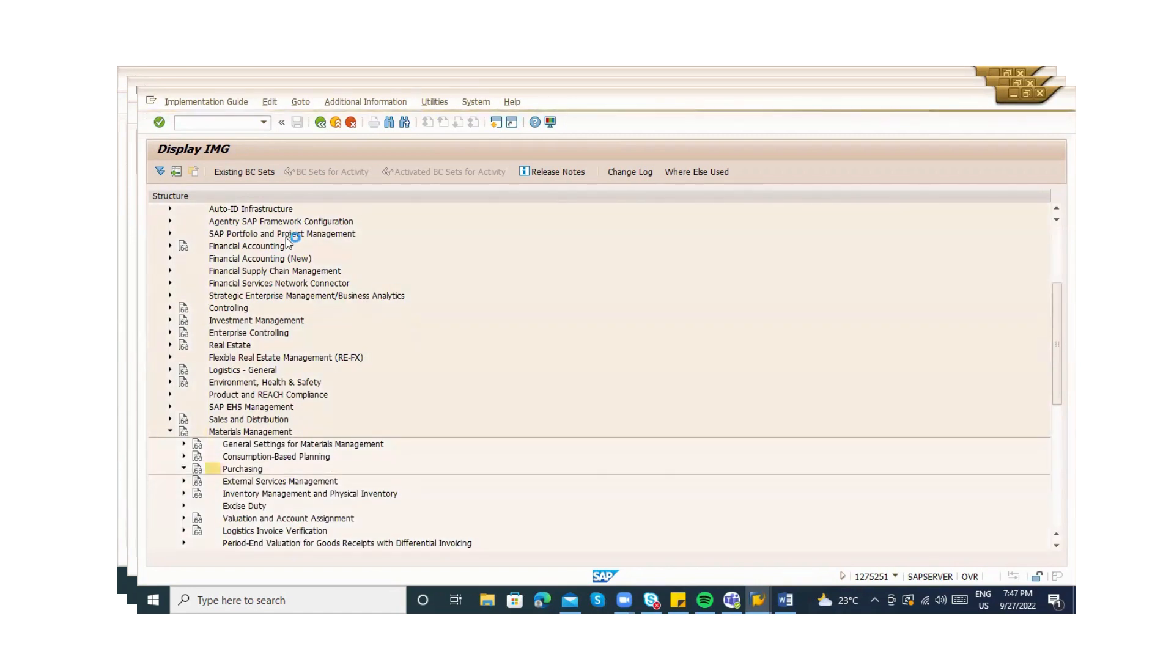
Review purchasing groups 000 and 001 in the purchasing groups table, then close it
key(Down)
key(Down)
key(Down)
key(Down)
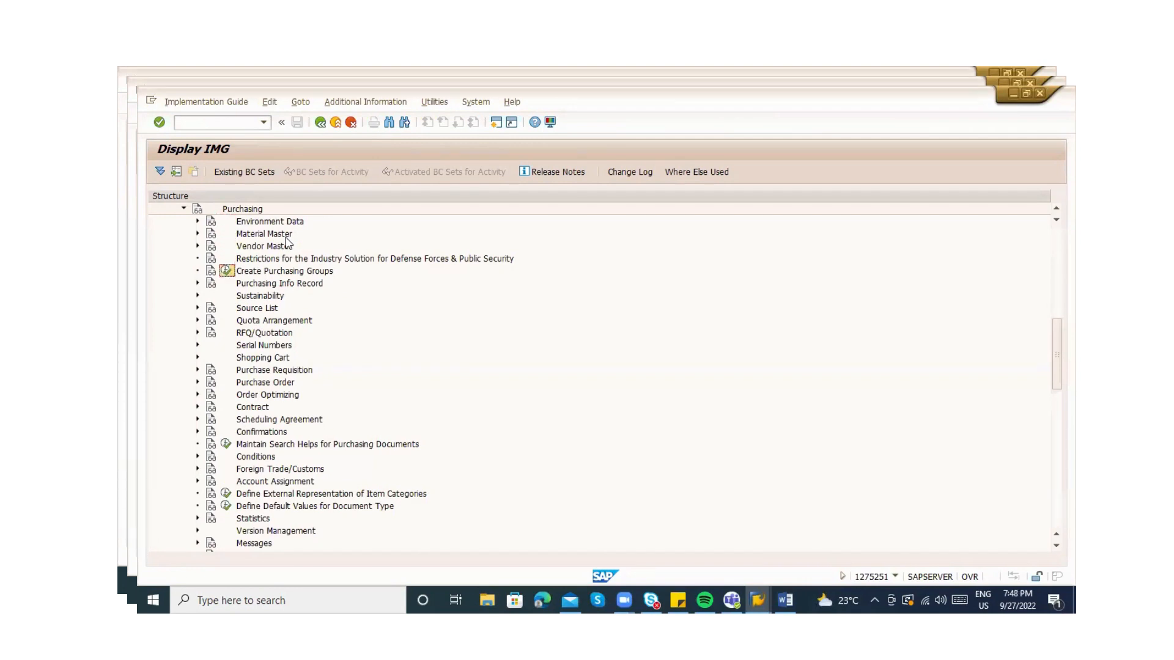
key(Return)
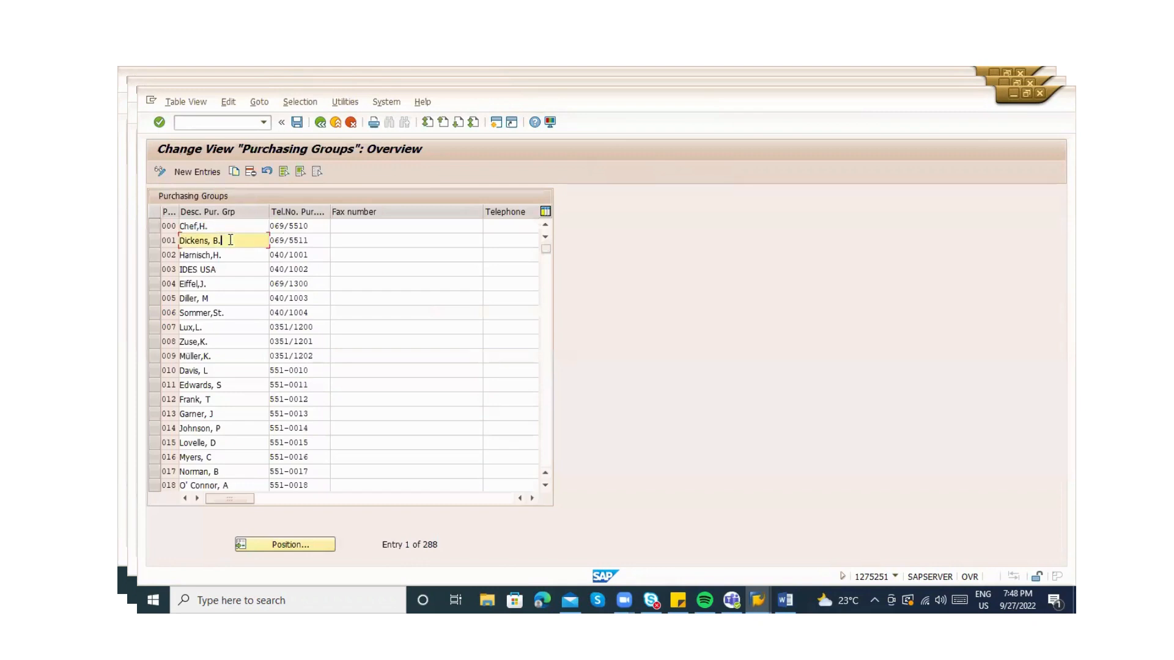
click(226, 239)
click(231, 224)
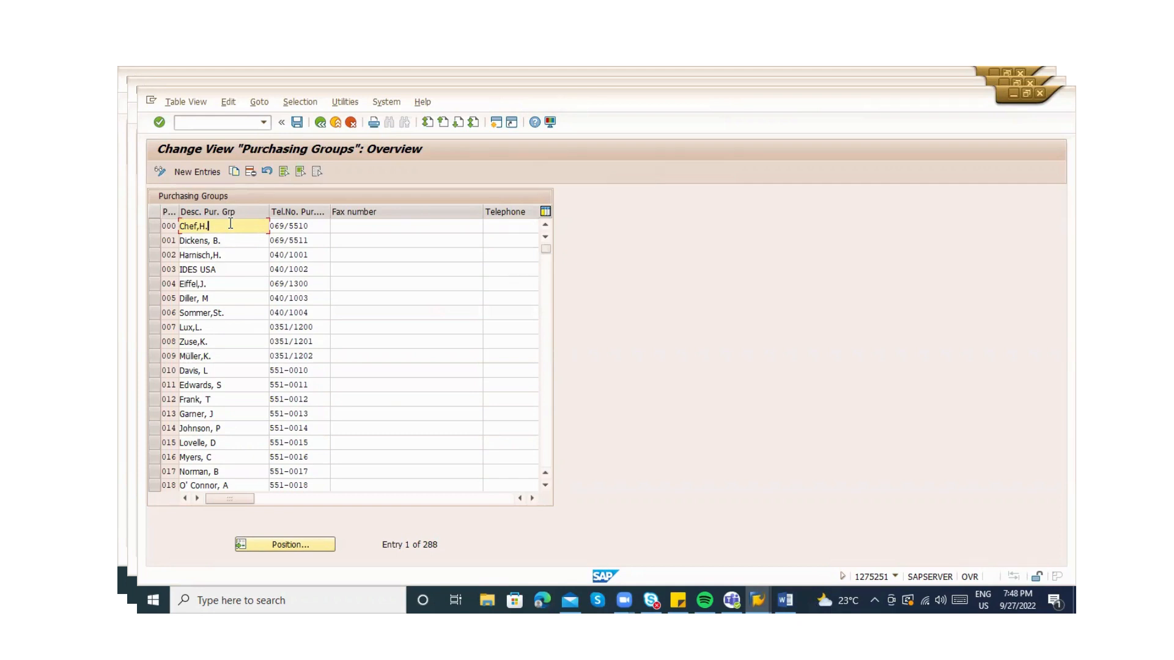
key(Tab)
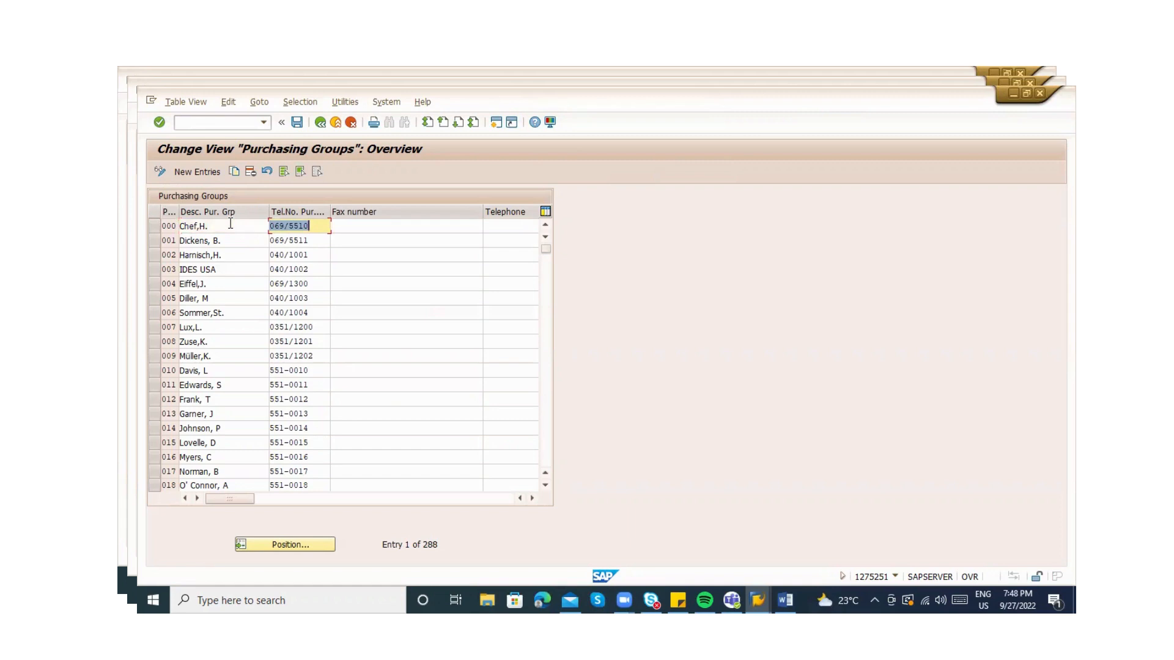
key(Tab)
key(Tab)
key(Tab)
key(Tab)
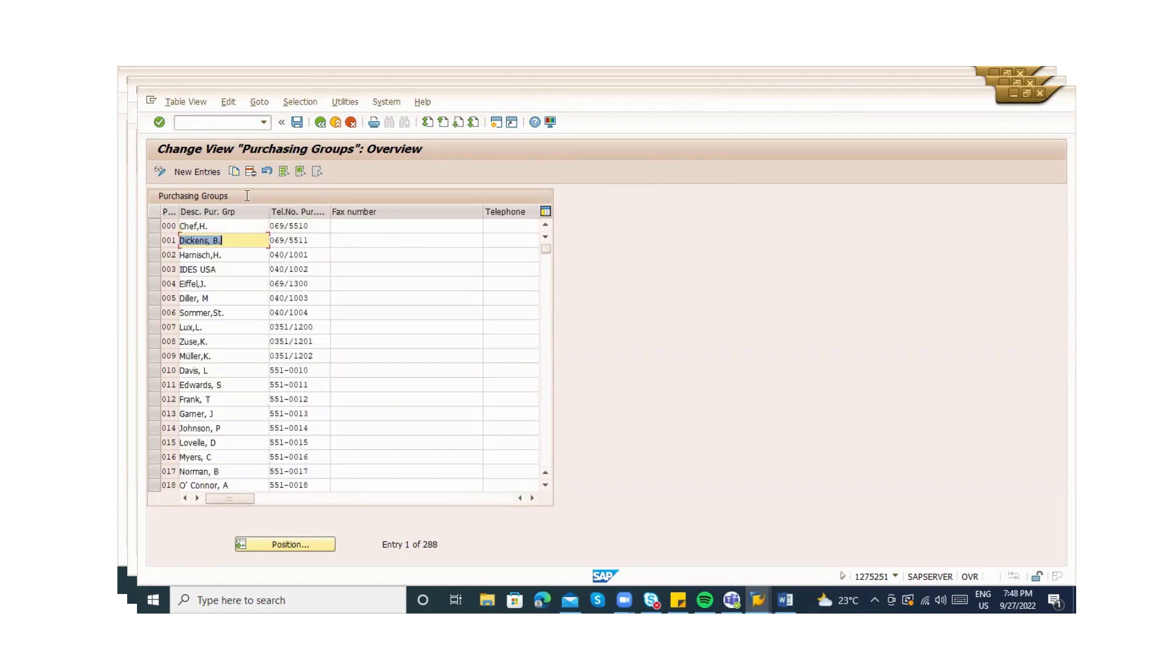
click(324, 123)
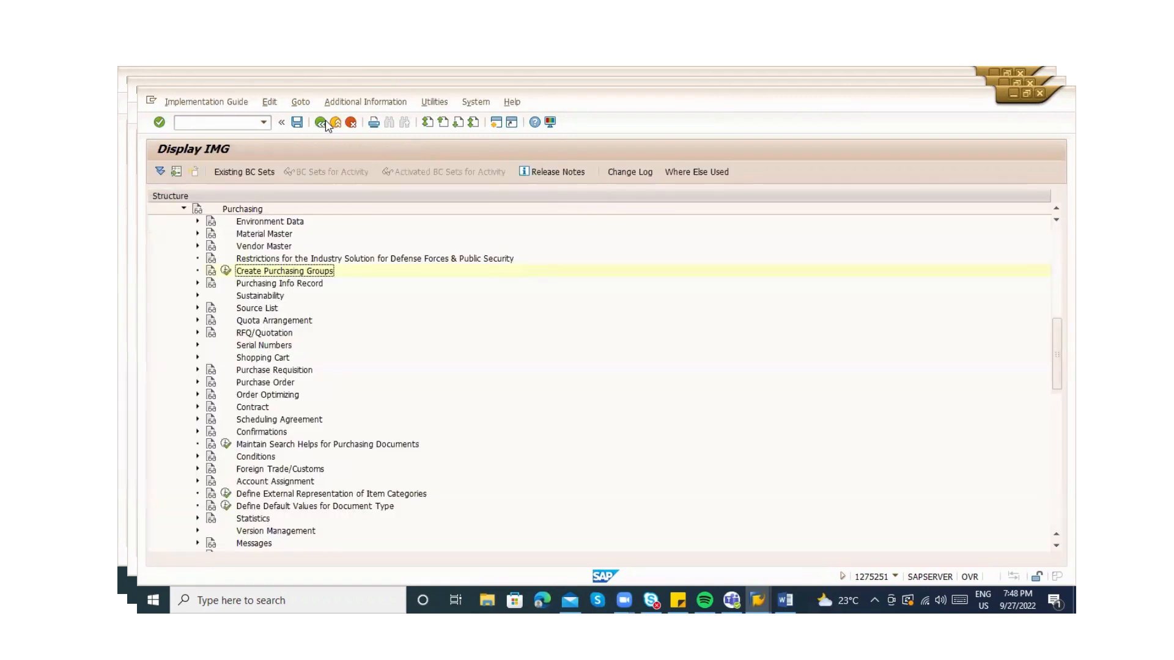
Open Purchasing Info Record number ranges and inspect intervals 01 and 05
click(197, 283)
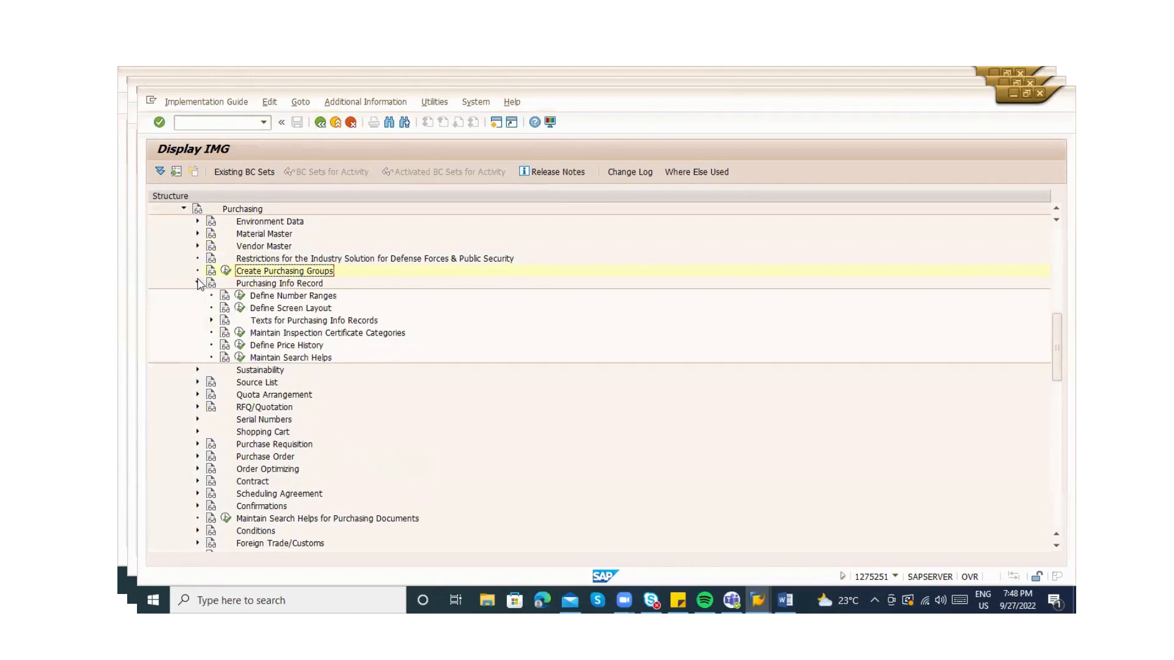
click(239, 296)
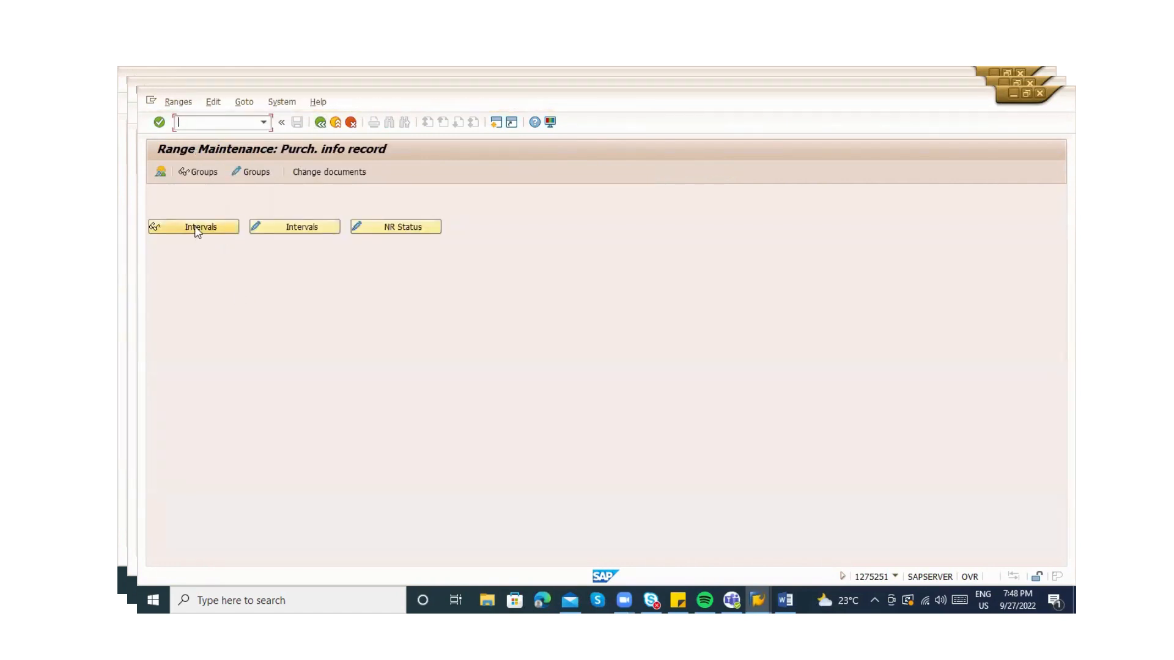
click(196, 227)
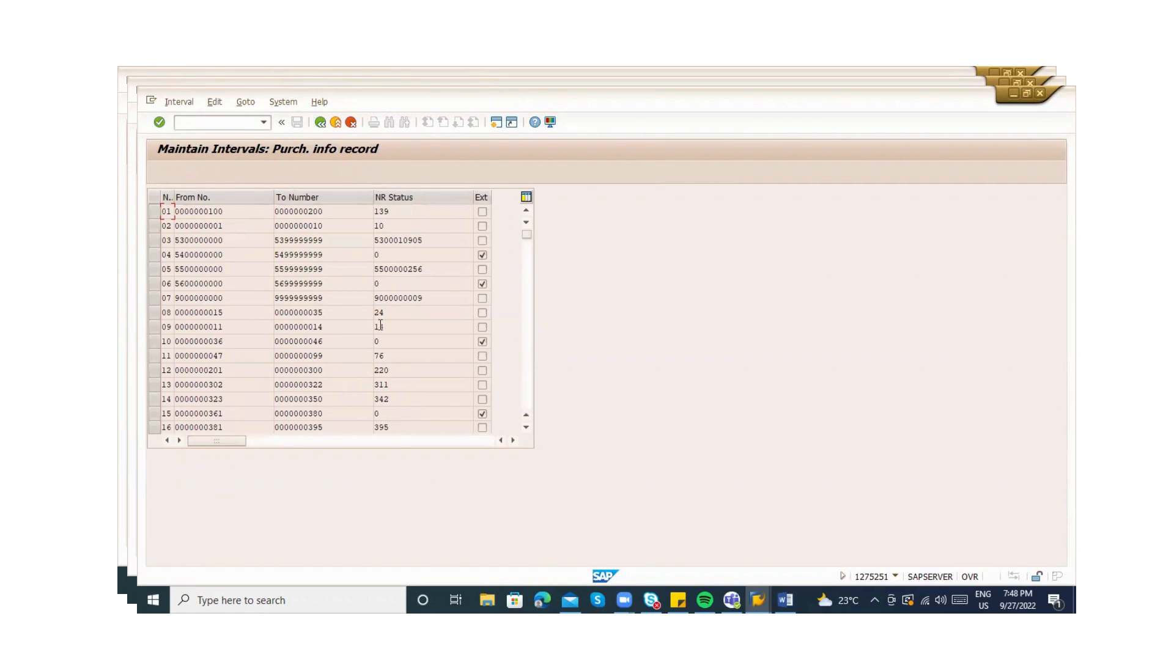
click(425, 270)
click(404, 212)
click(320, 123)
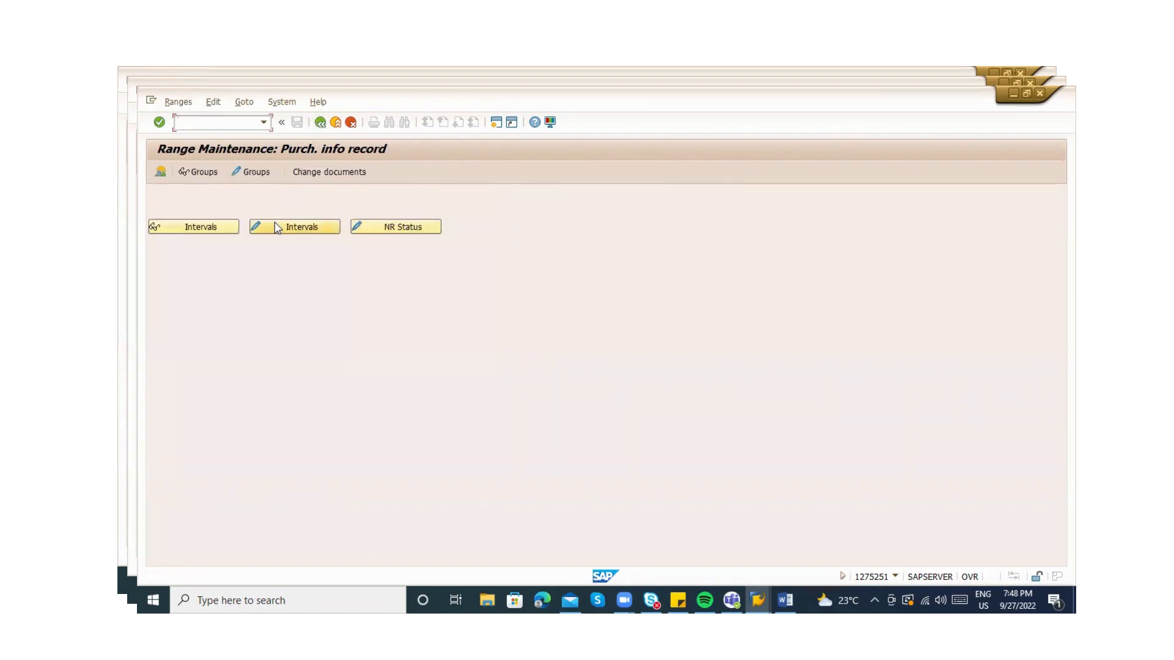
Review the number range groups overview down to the last group's IL element
click(159, 173)
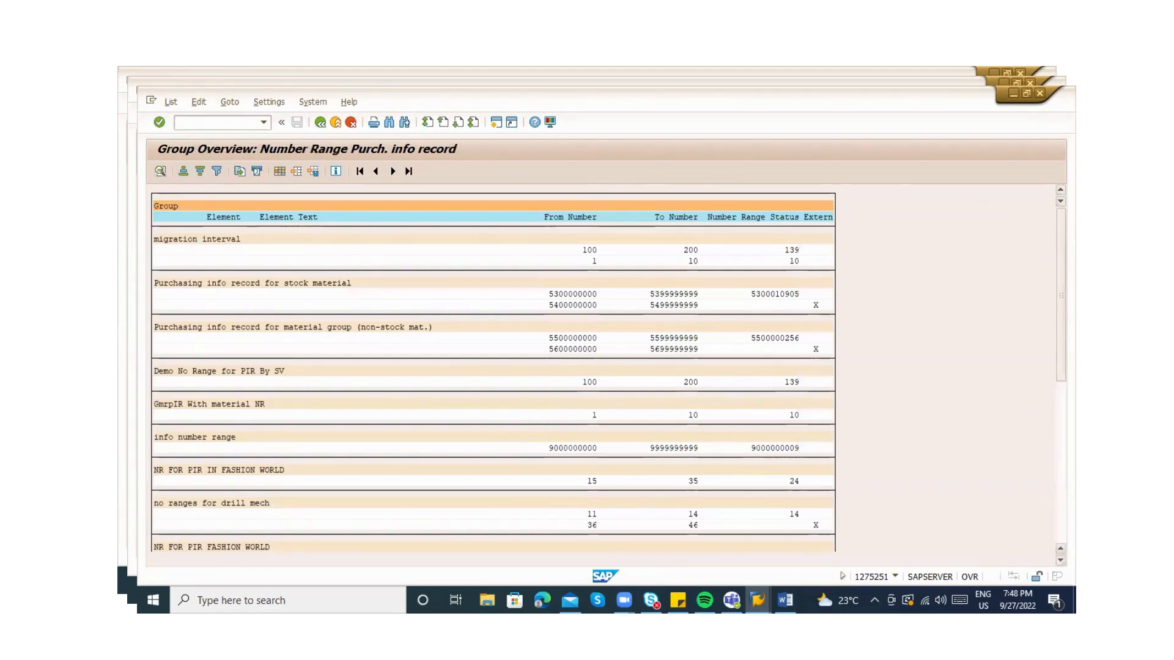
click(1061, 452)
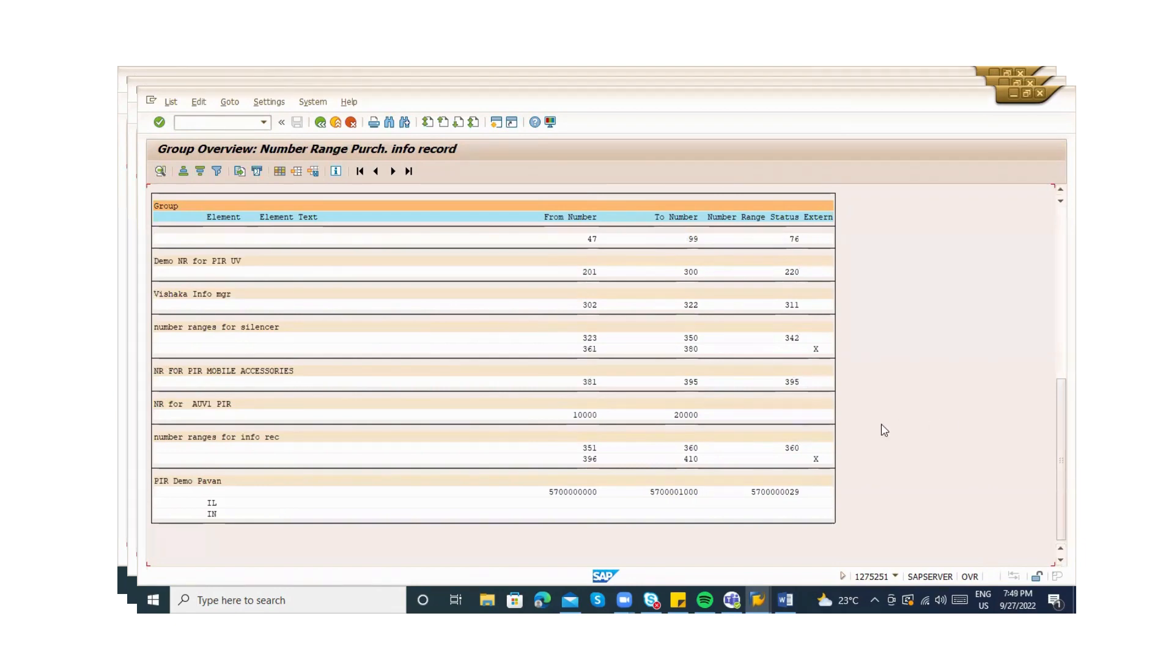
click(210, 503)
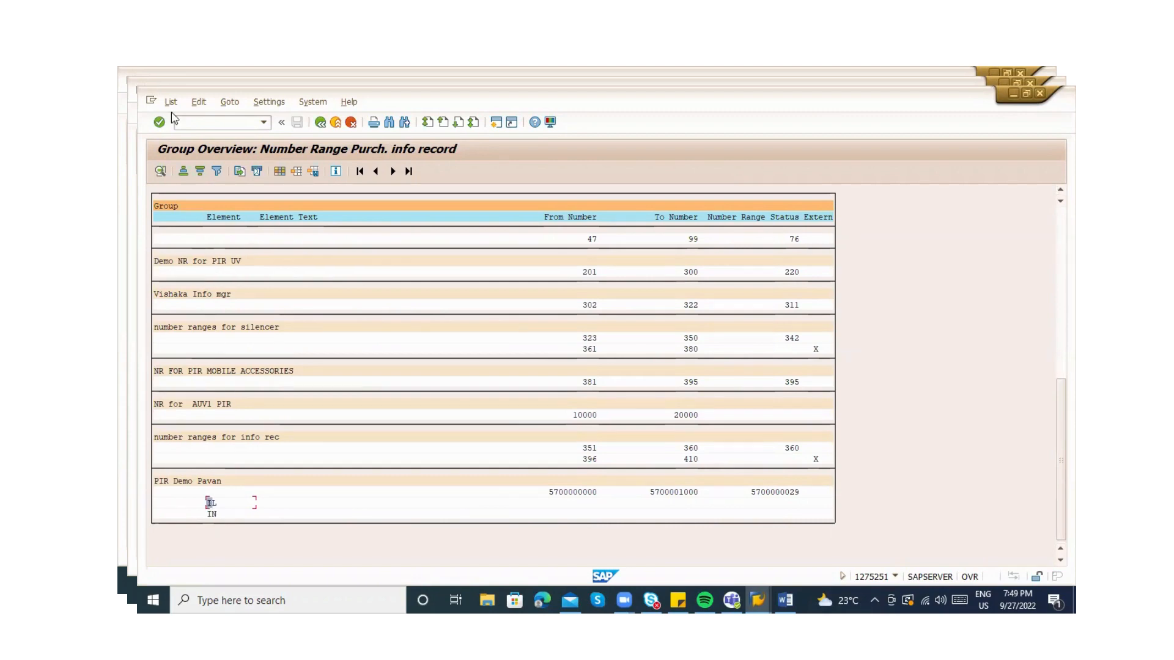
Start transaction ME11 to create a purchasing info record
click(191, 122)
text(/n)
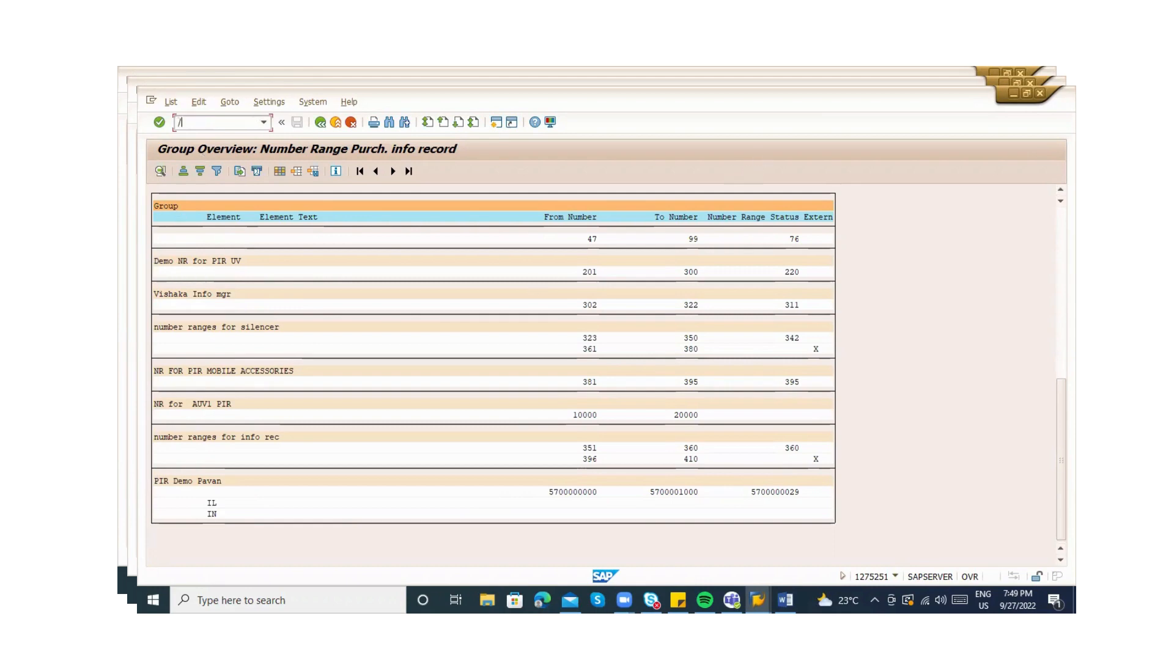
text(me1)
key(BackSpace)
key(BackSpace)
key(BackSpace)
key(BackSpace)
text(om)
key(Return)
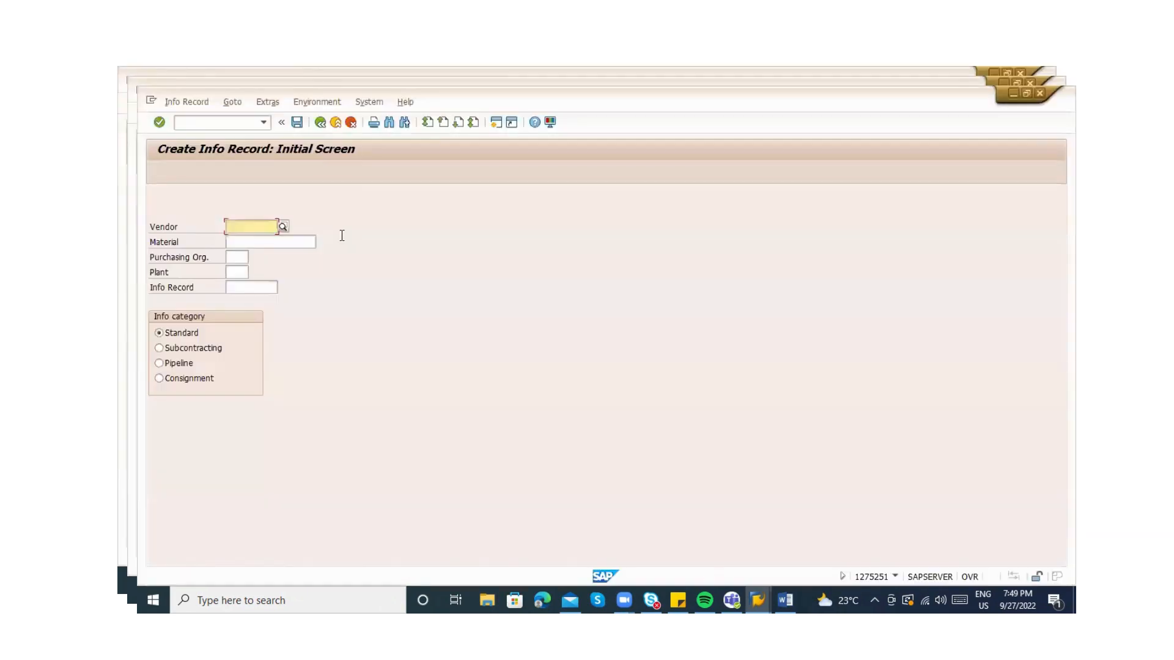
click(244, 248)
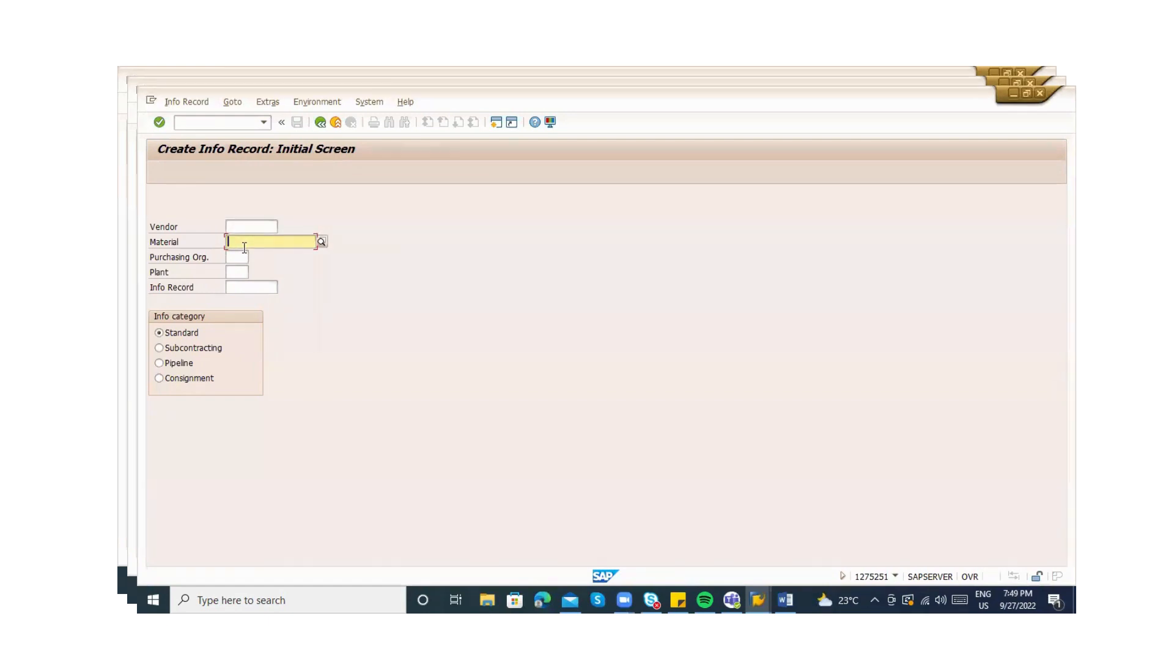
click(240, 229)
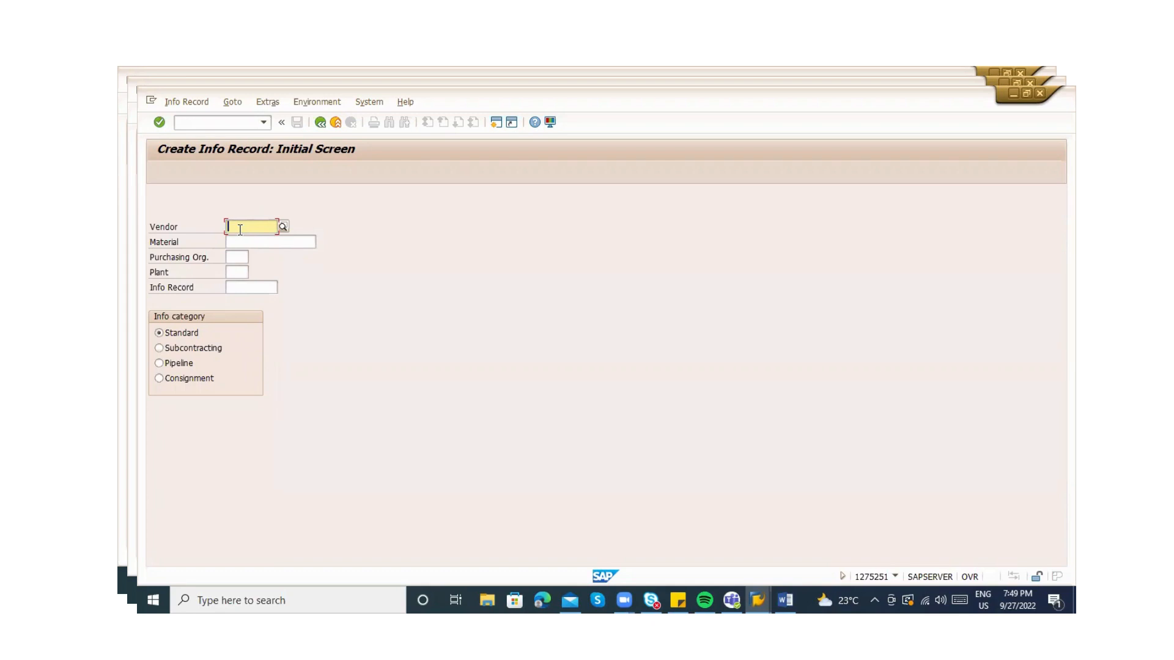
click(237, 271)
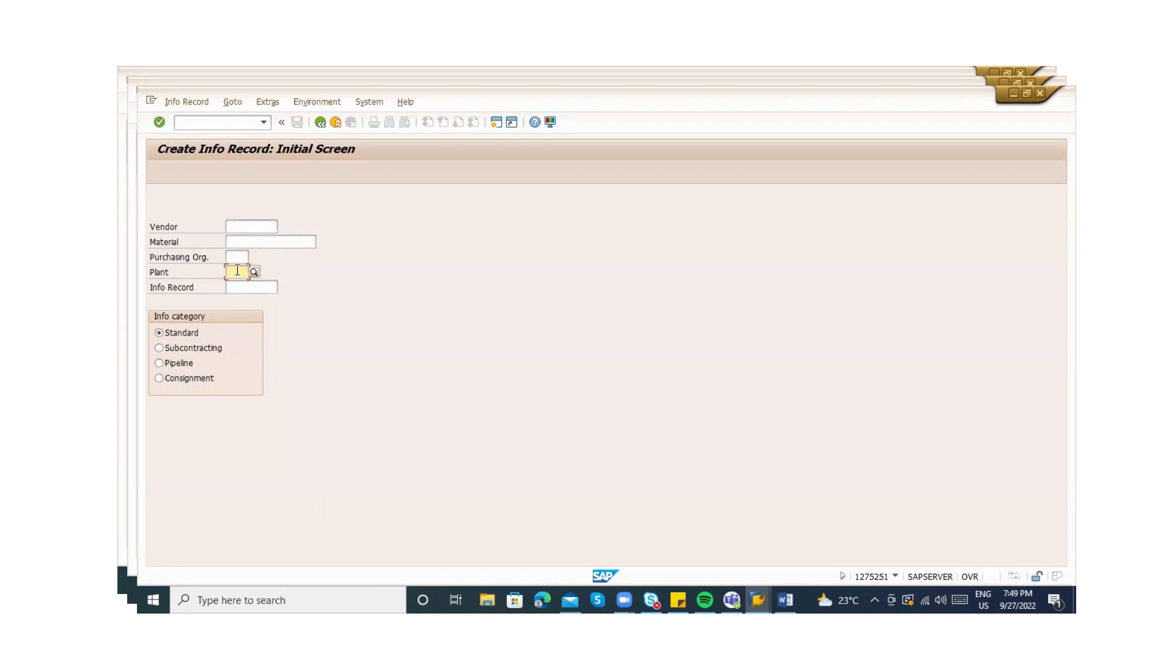
click(235, 254)
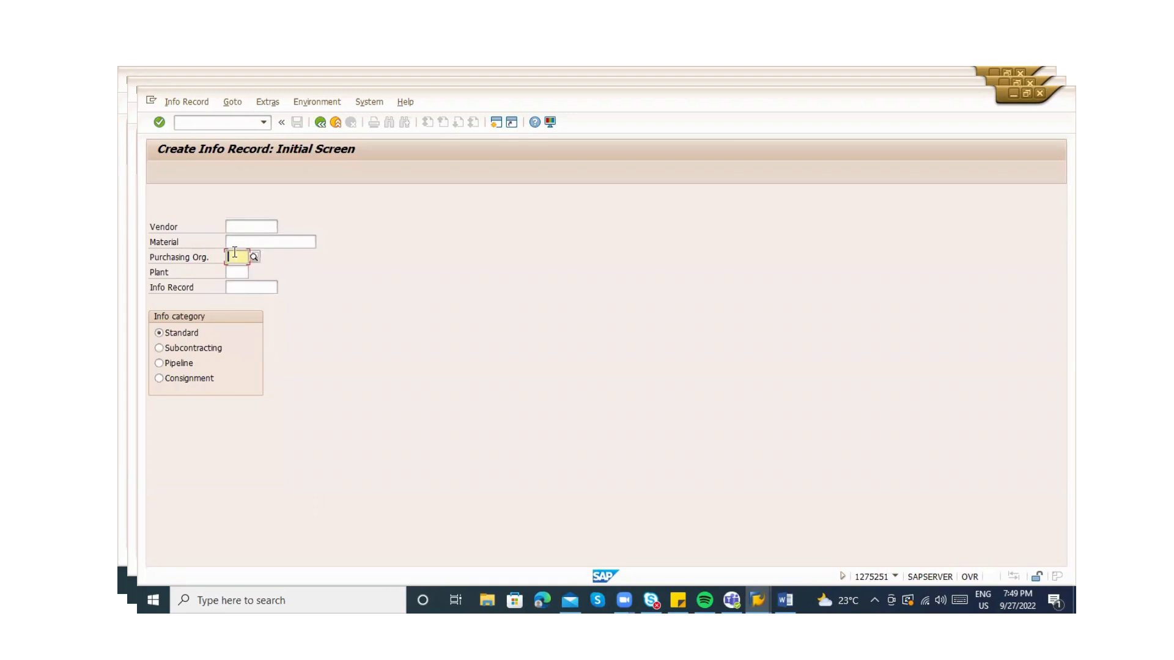
click(245, 226)
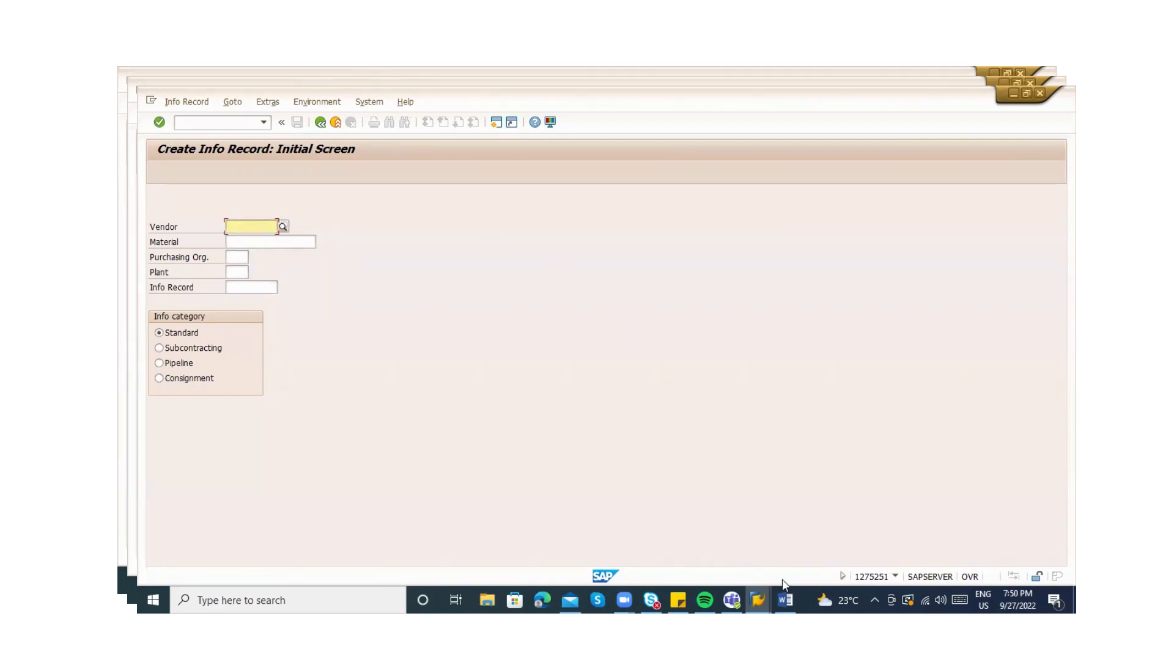
click(786, 600)
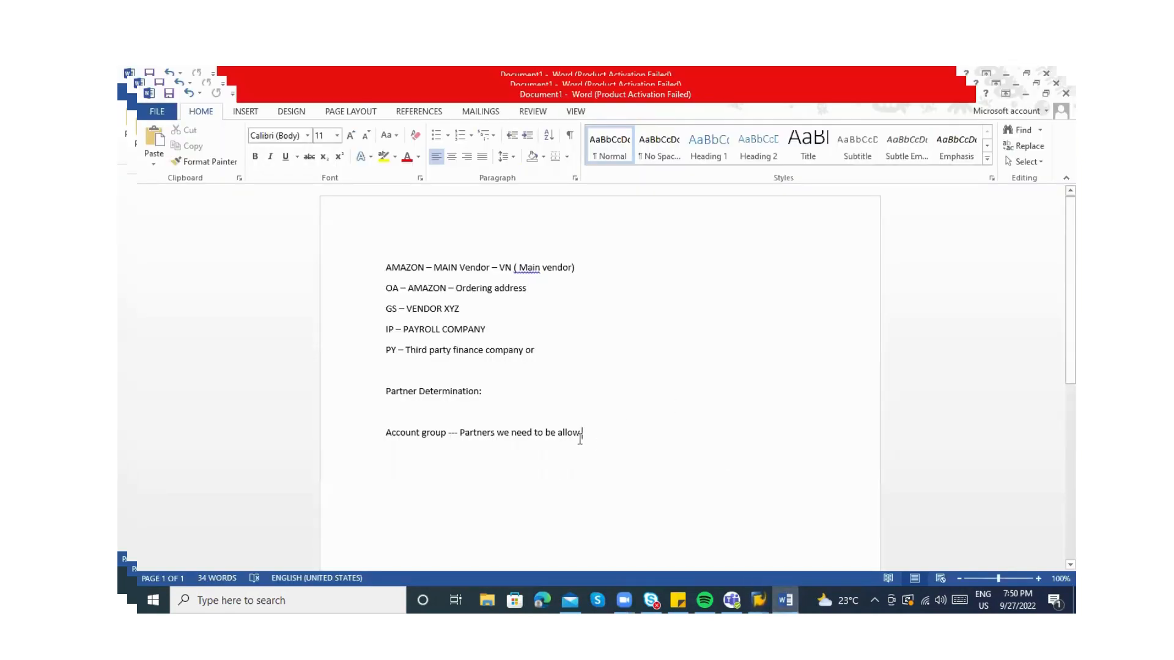
Replace the old notes with items 'with material', 'without material' and 'At purchasing org level'
drag(581, 434, 386, 263)
key(BackSpace)
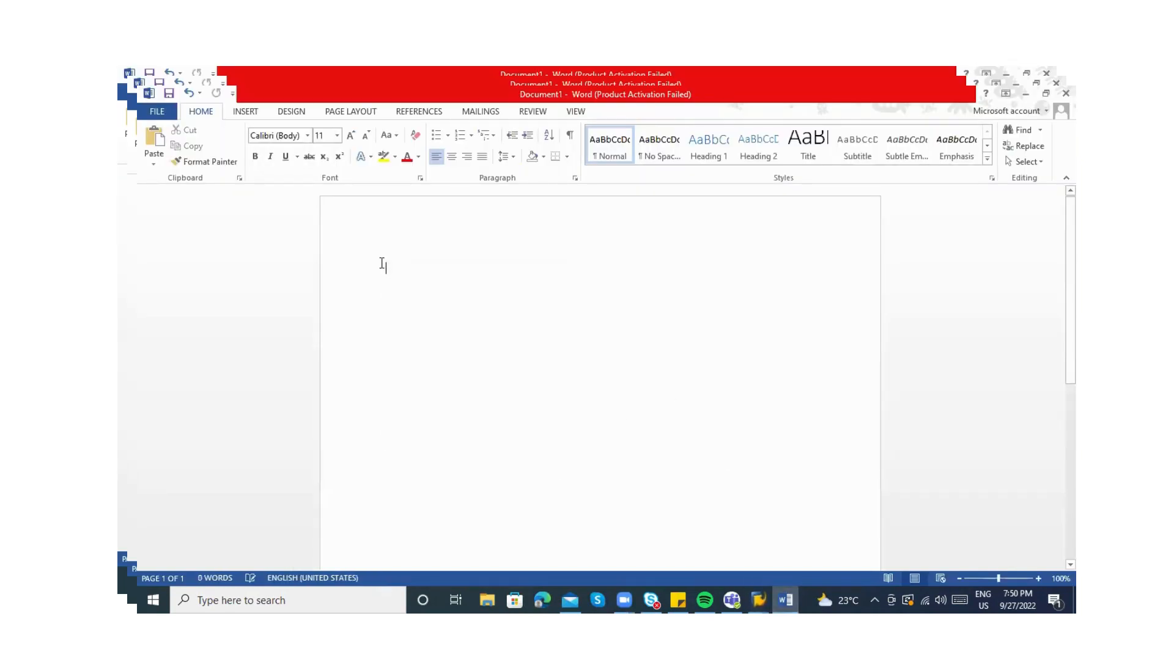
text(1) In)
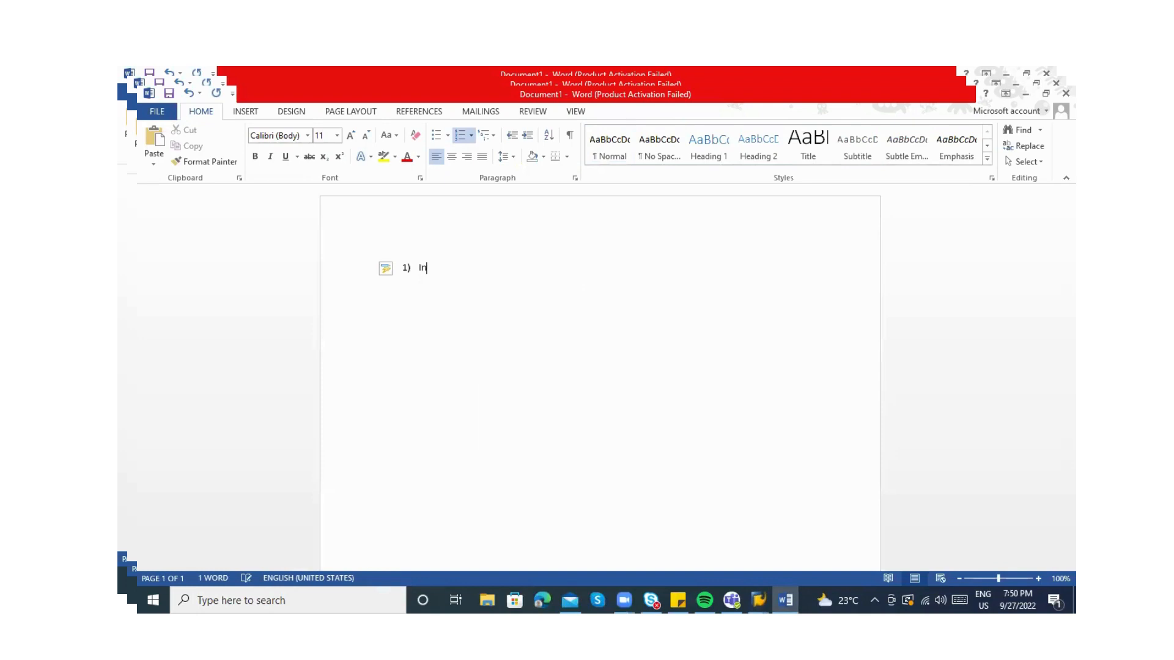
text(fo record - wi)
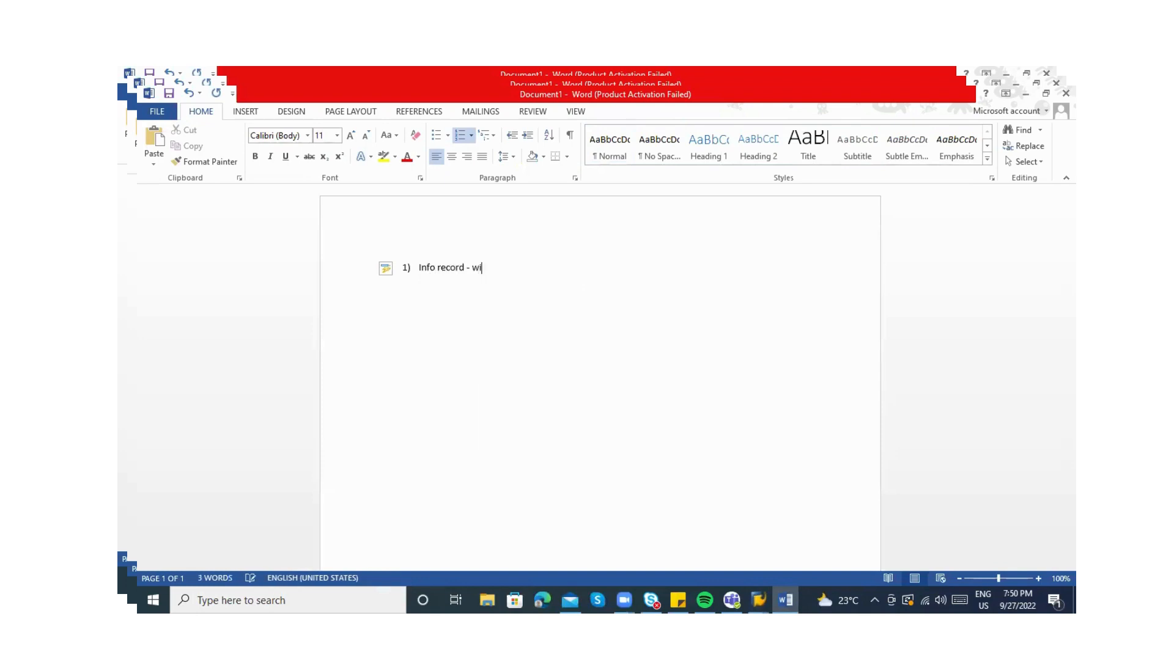
text(th material)
key(Return)
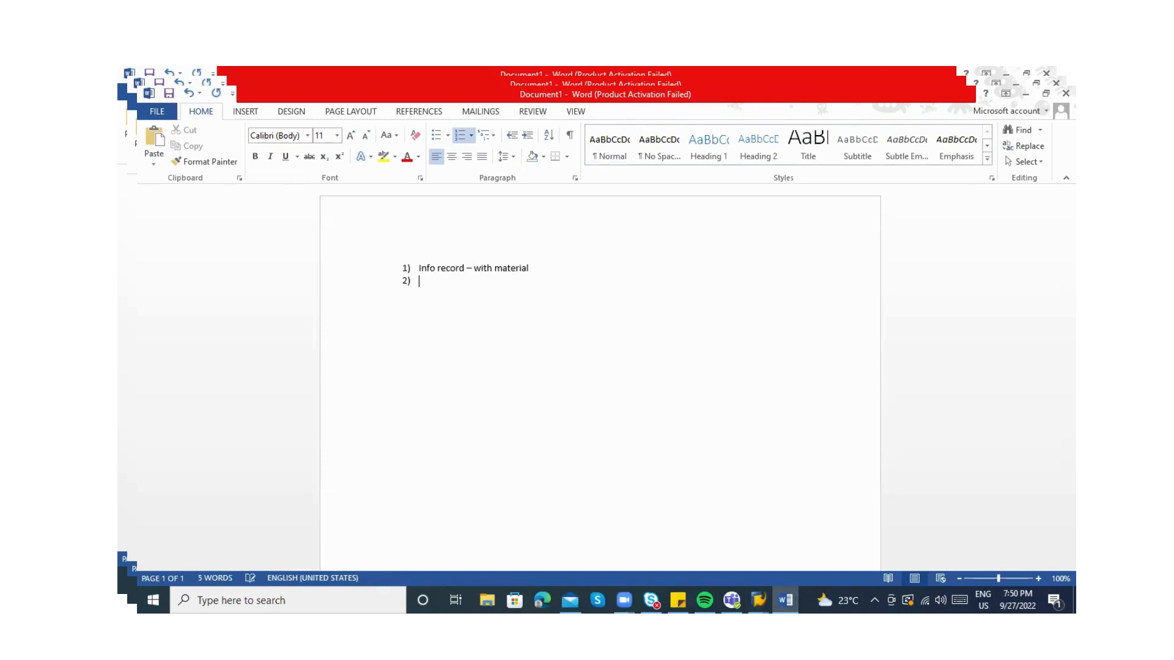
text(Info reoc)
text(rd - wihout)
key(BackSpace)
key(BackSpace)
key(BackSpace)
key(BackSpace)
text(thout material)
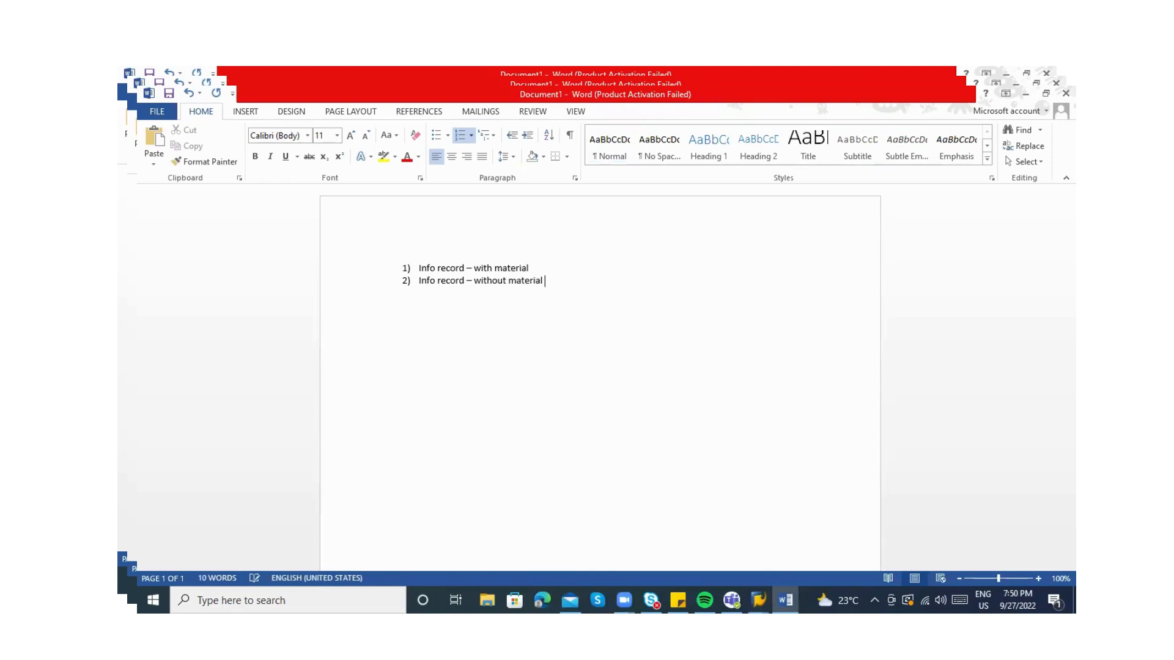
key(Return)
text(Info rec)
text(ord - At purcha)
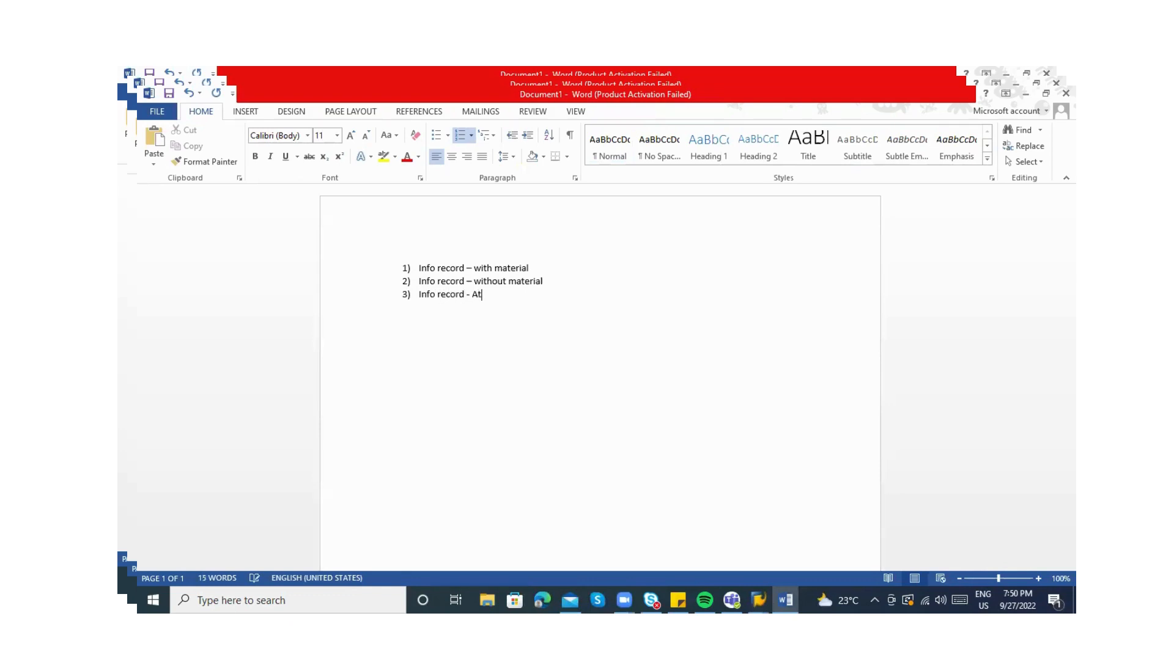
text(sing org level)
Add item 4 'Info record - at purchasing org & Plant'
key(Return)
text(INforecrod)
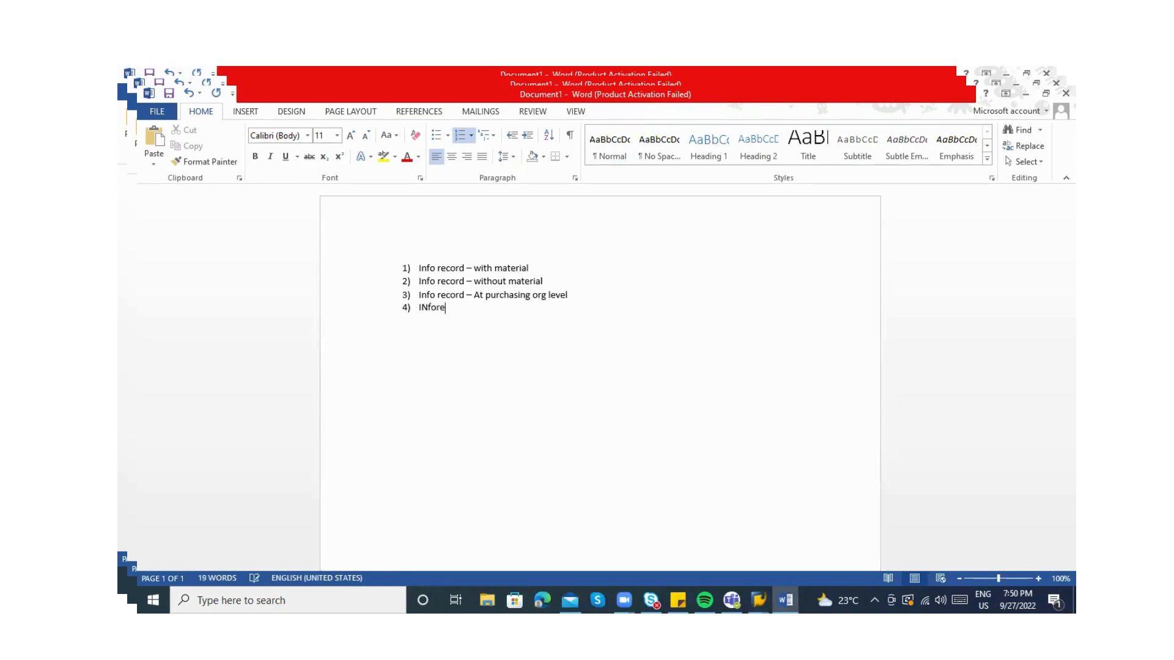
key(BackSpace)
key(BackSpace)
key(BackSpace)
key(BackSpace)
key(BackSpace)
key(BackSpace)
key(BackSpace)
key(BackSpace)
key(BackSpace)
key(BackSpace)
text(nfor record )
text(- )
text(at piurch)
key(BackSpace)
key(BackSpace)
key(BackSpace)
key(BackSpace)
key(BackSpace)
text(urchai)
key(BackSpace)
text(sing )
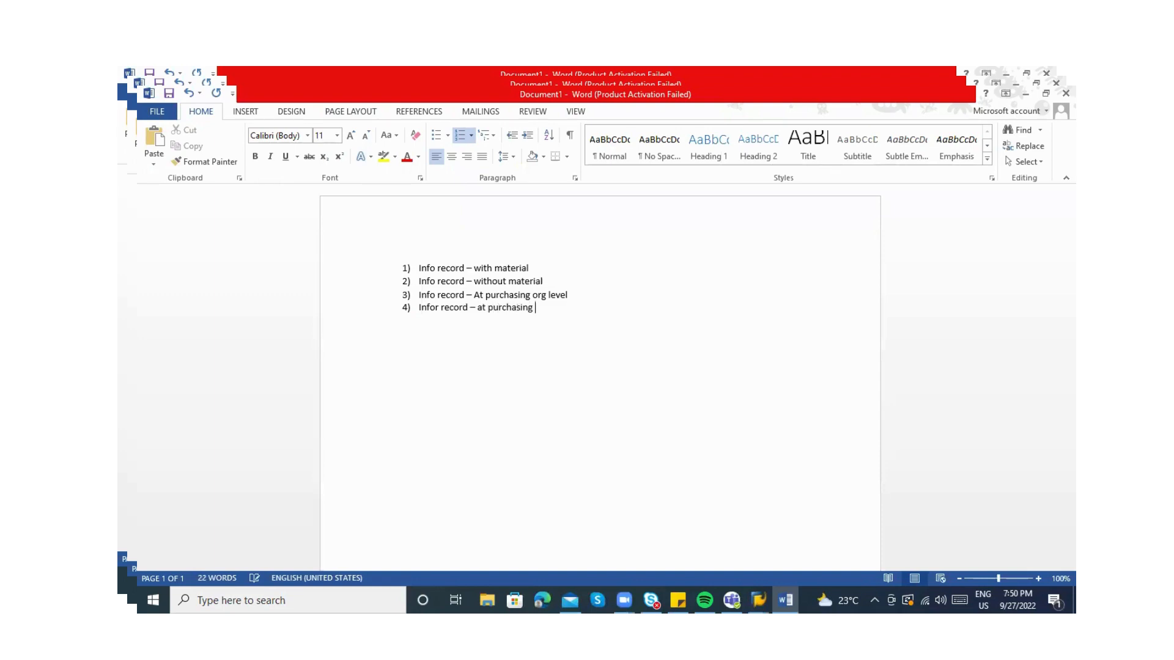
text(or & Plant -)
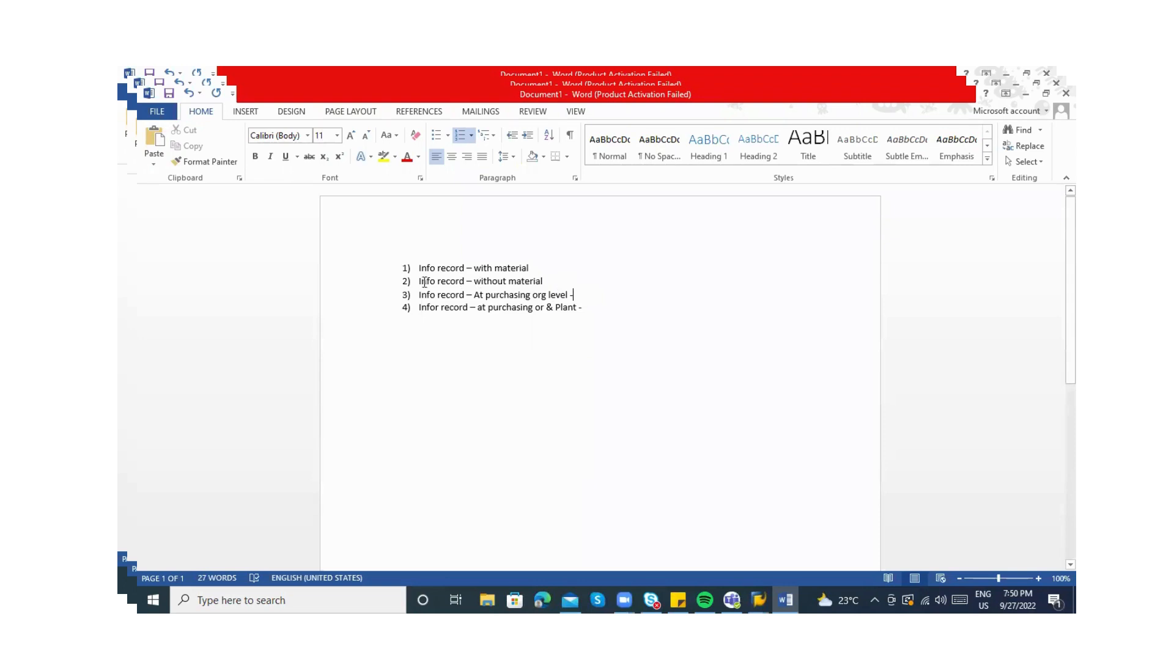
Insert an empty line between items 2 and 3, then return to SAP GUI
click(559, 282)
text(\\)
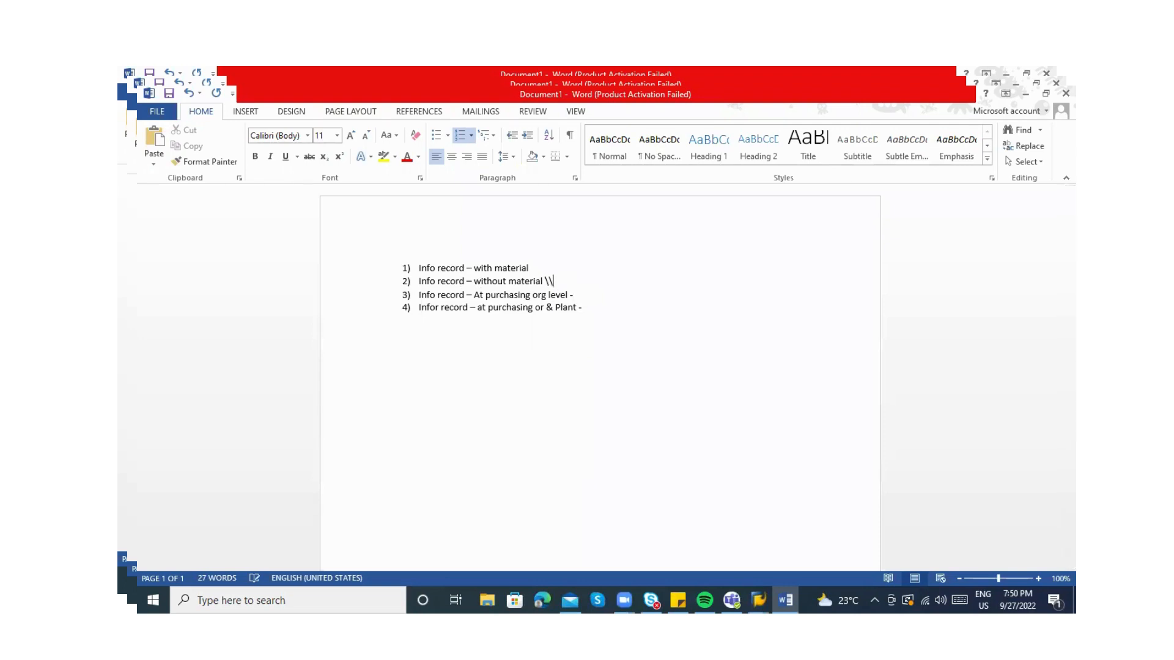
key(BackSpace)
key(BackSpace)
key(BackSpace)
key(Return)
key(Return)
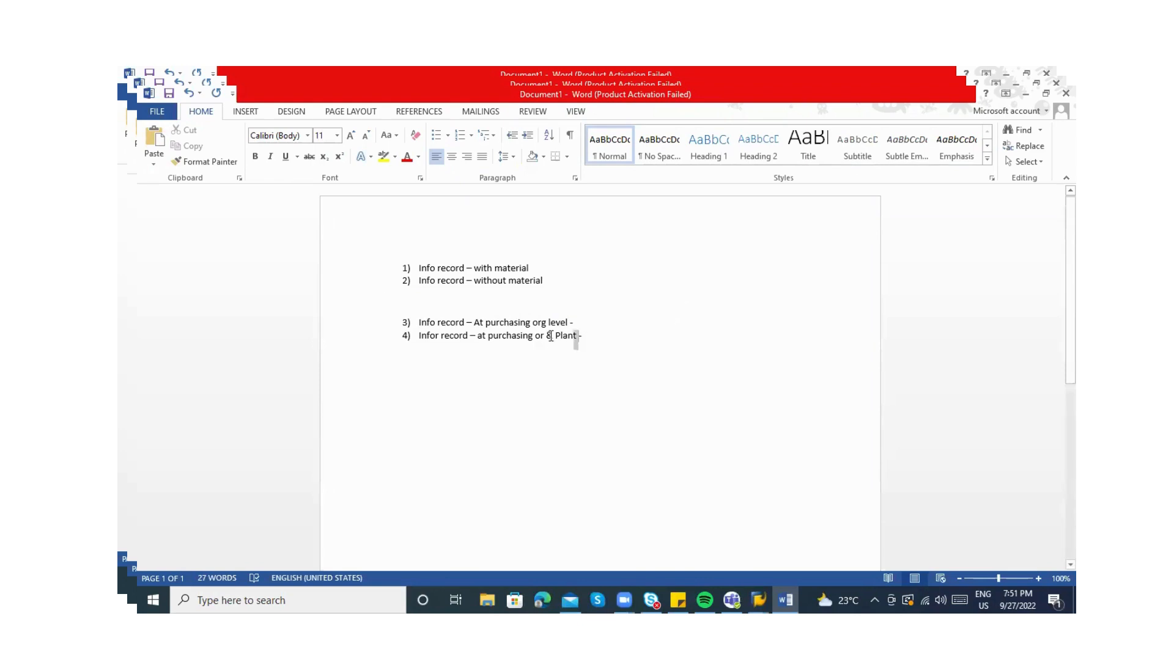
drag(578, 336, 418, 324)
click(546, 259)
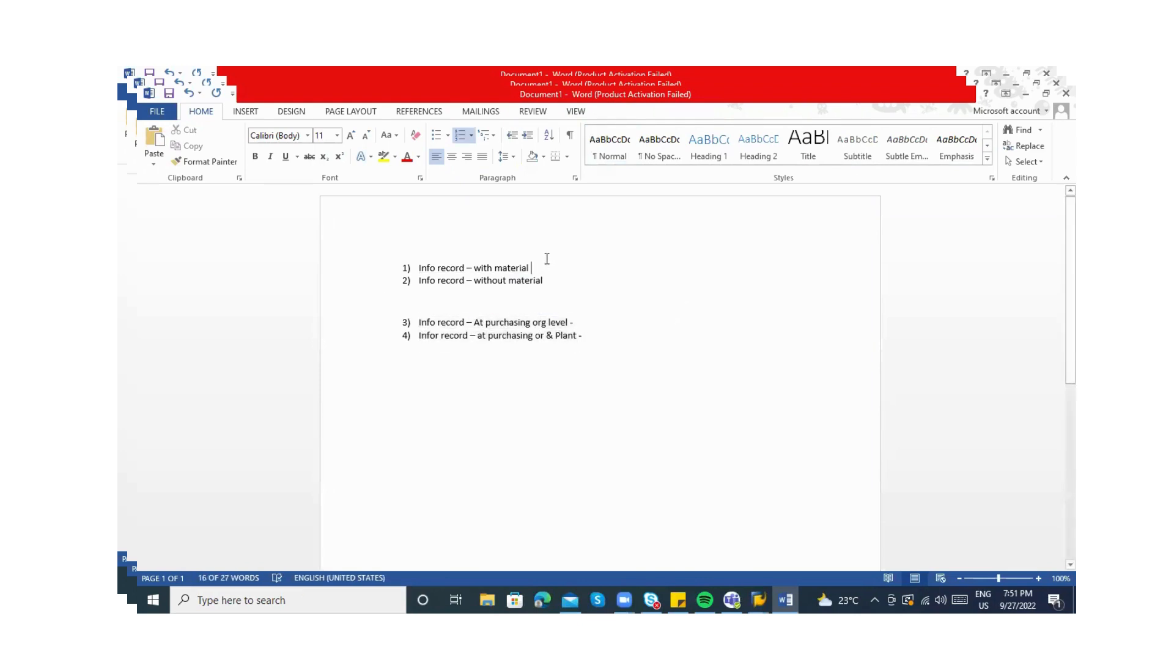
click(428, 311)
key(alt+Tab)
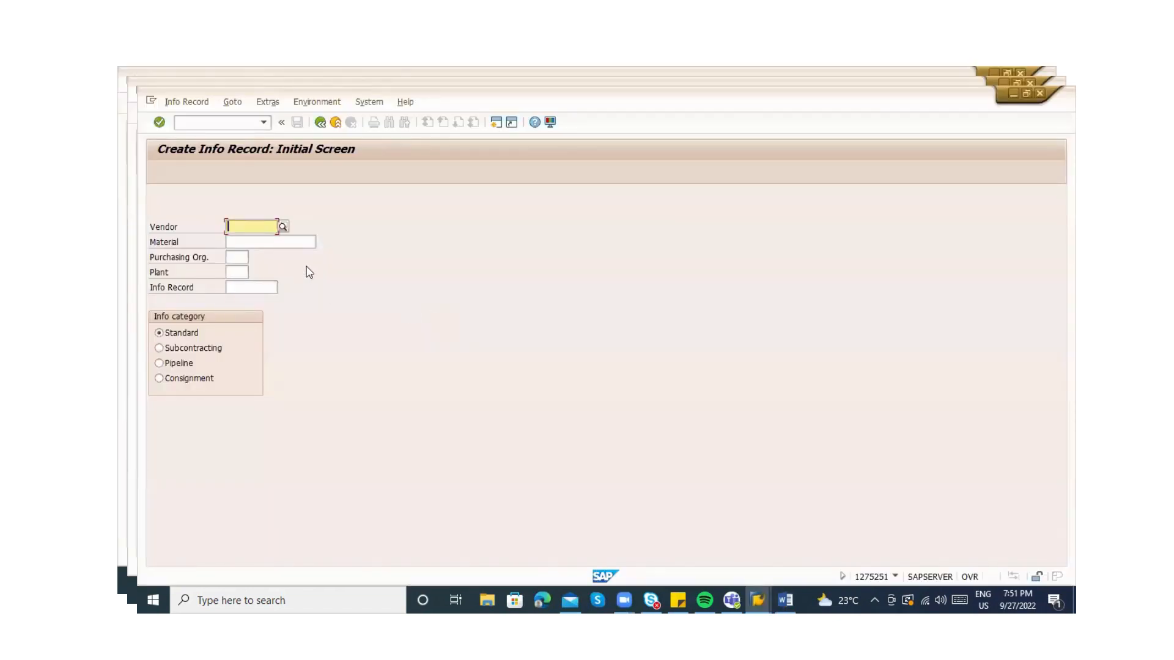
Enter vendor 100605 on the info record screen and open a second SAP session
text(100)
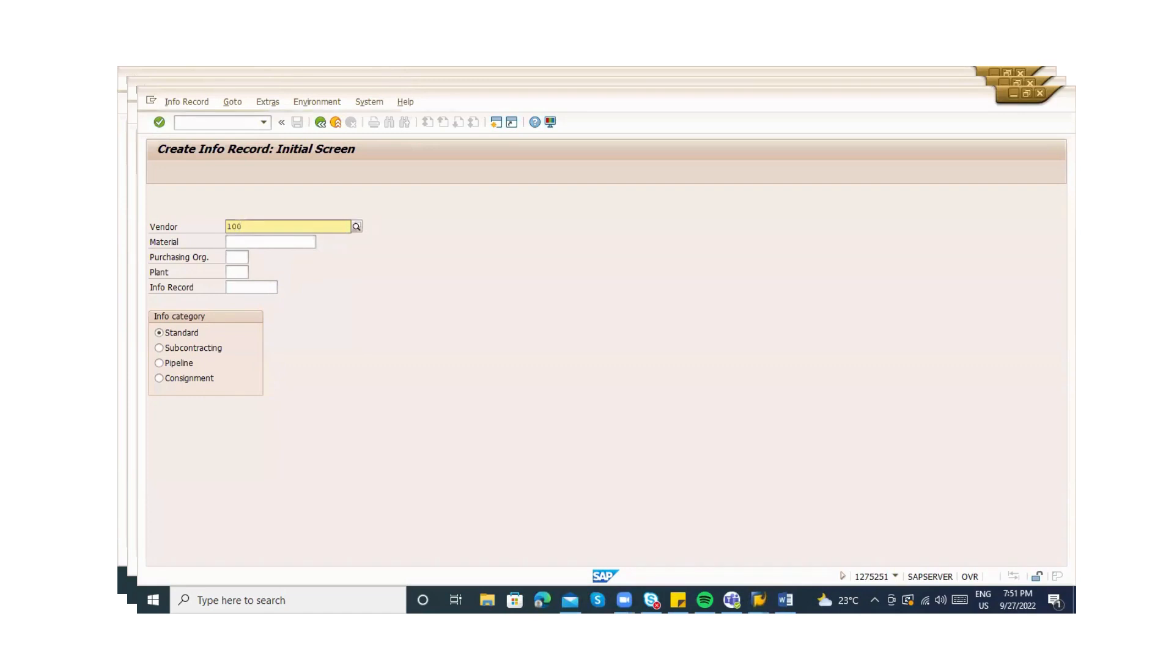
text(60)
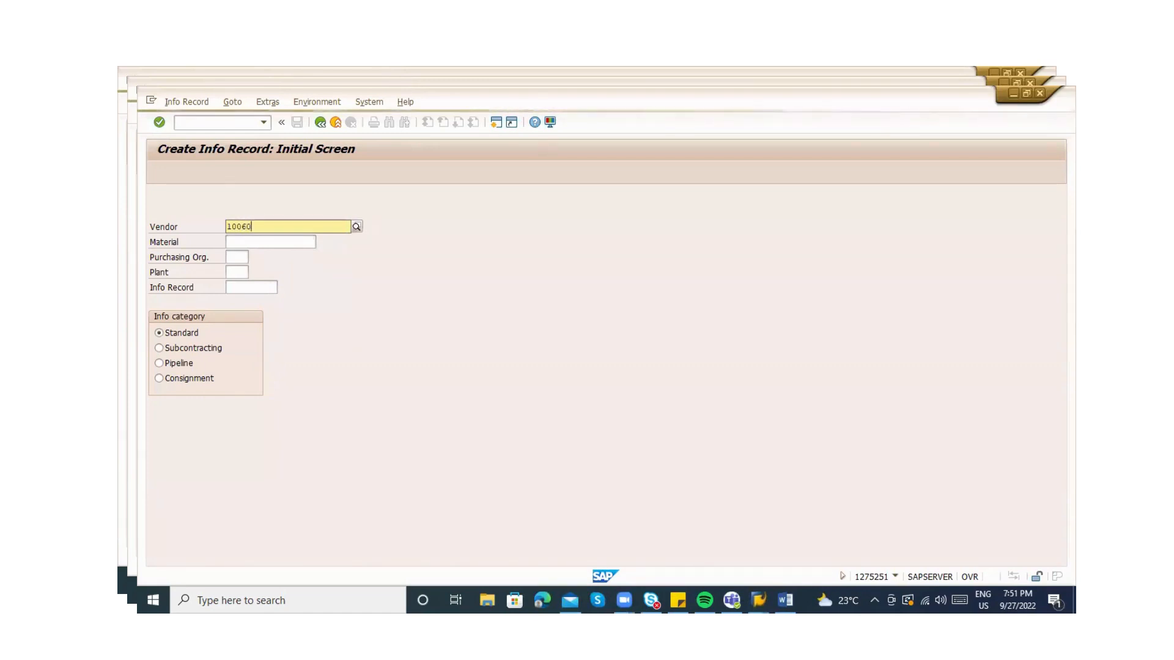
text(5)
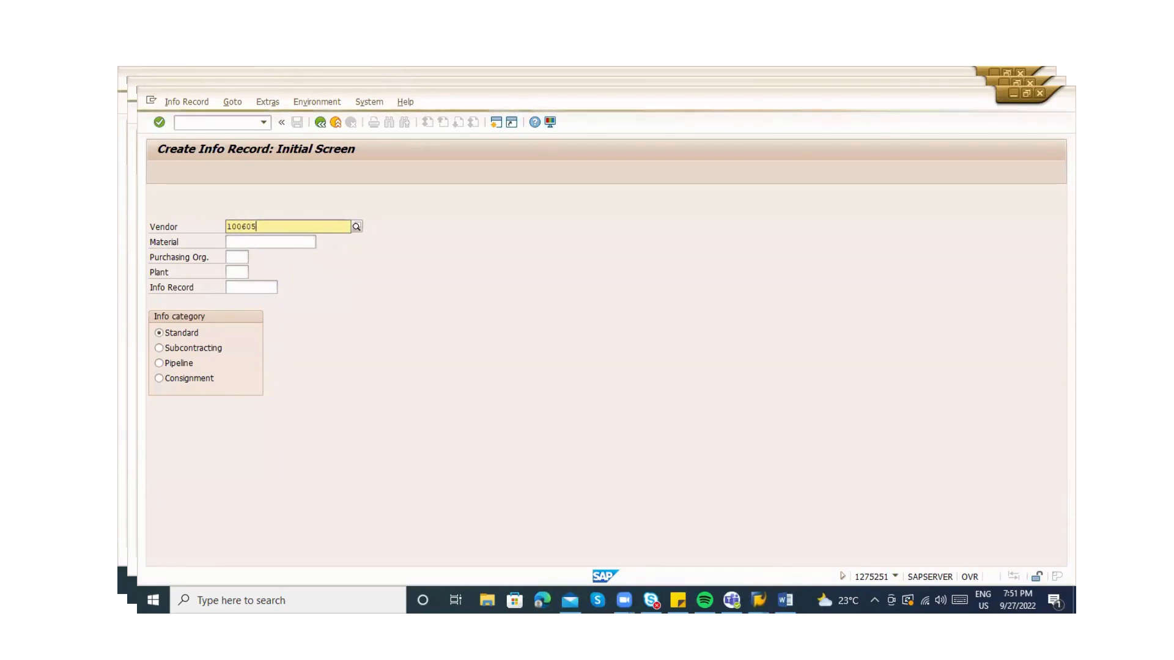
key(Return)
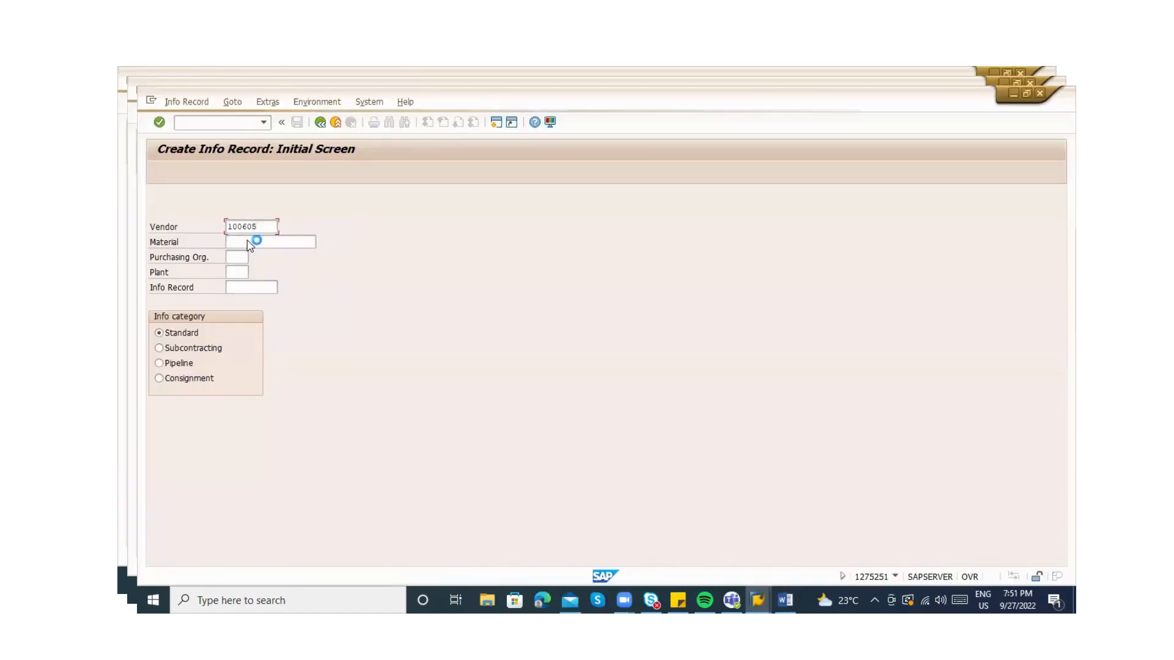
click(152, 103)
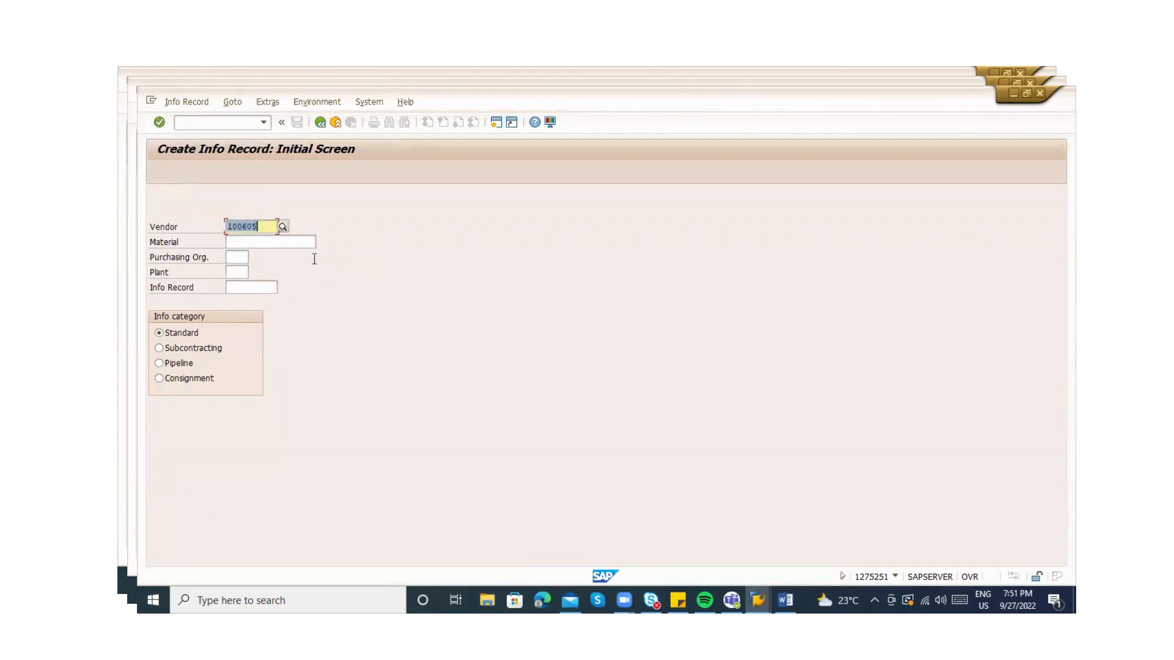
click(267, 243)
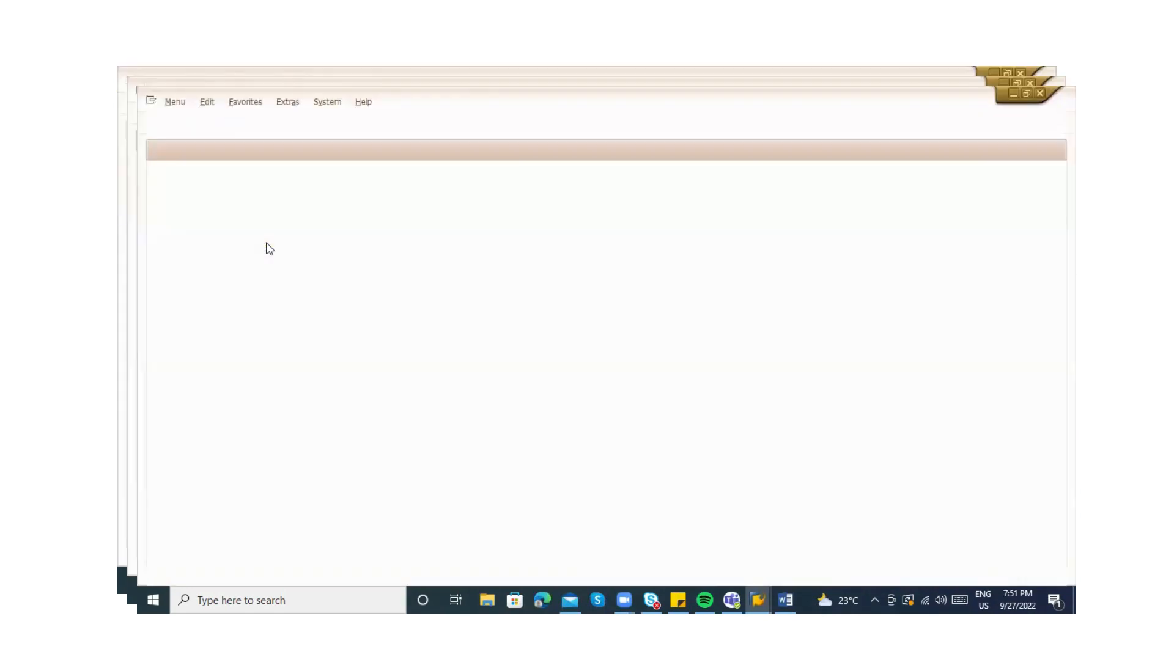
Run the MM60 Materials List for plant ZAB1
text(mm60)
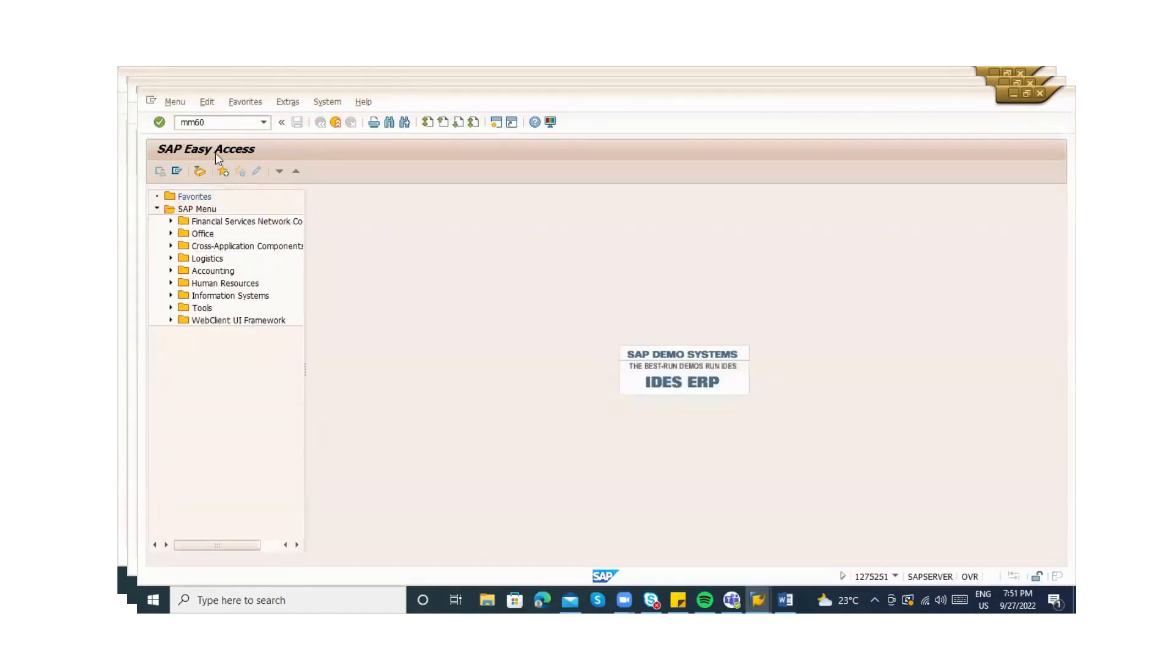
key(Return)
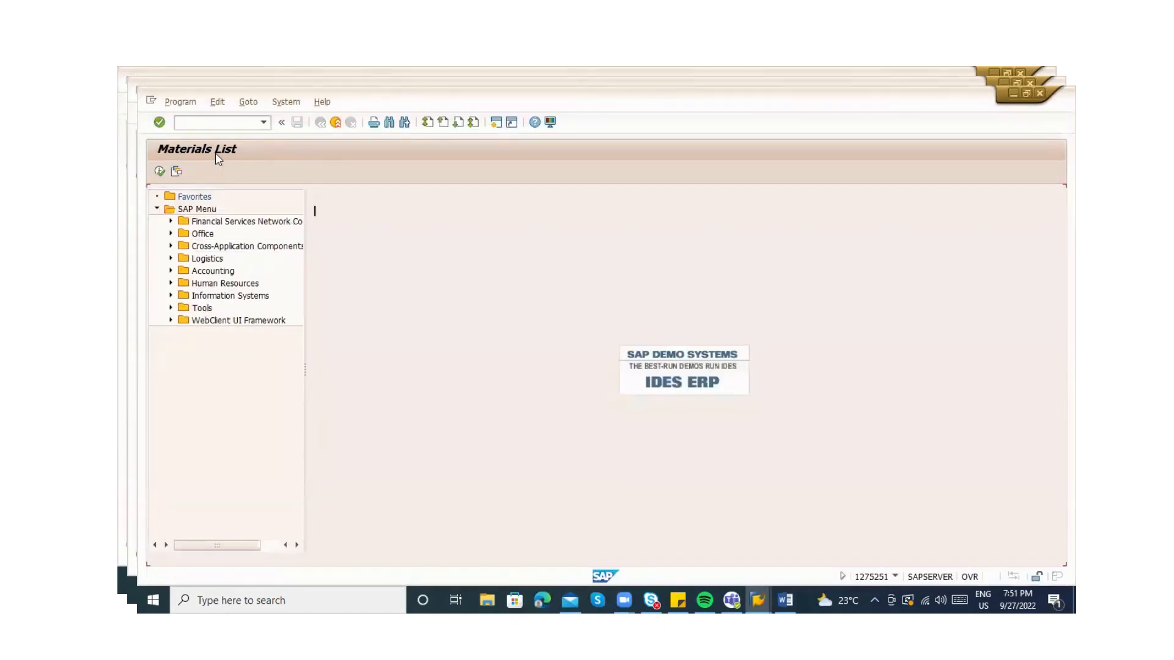
key(Tab)
key(Tab)
key(Tab)
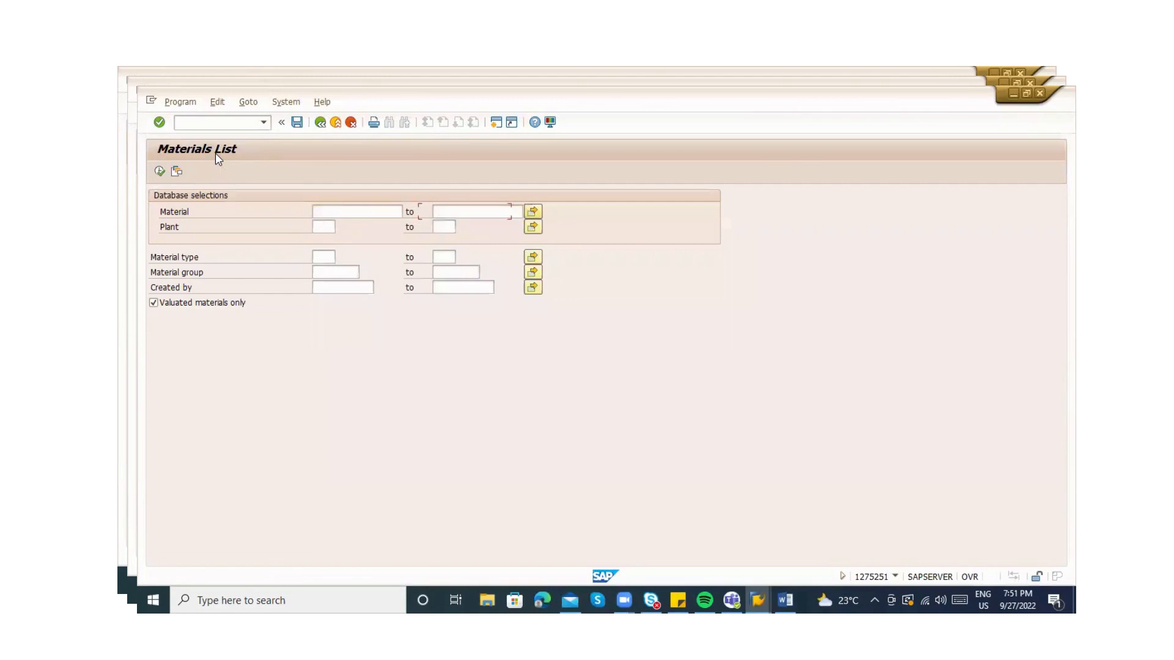
key(Return)
click(160, 173)
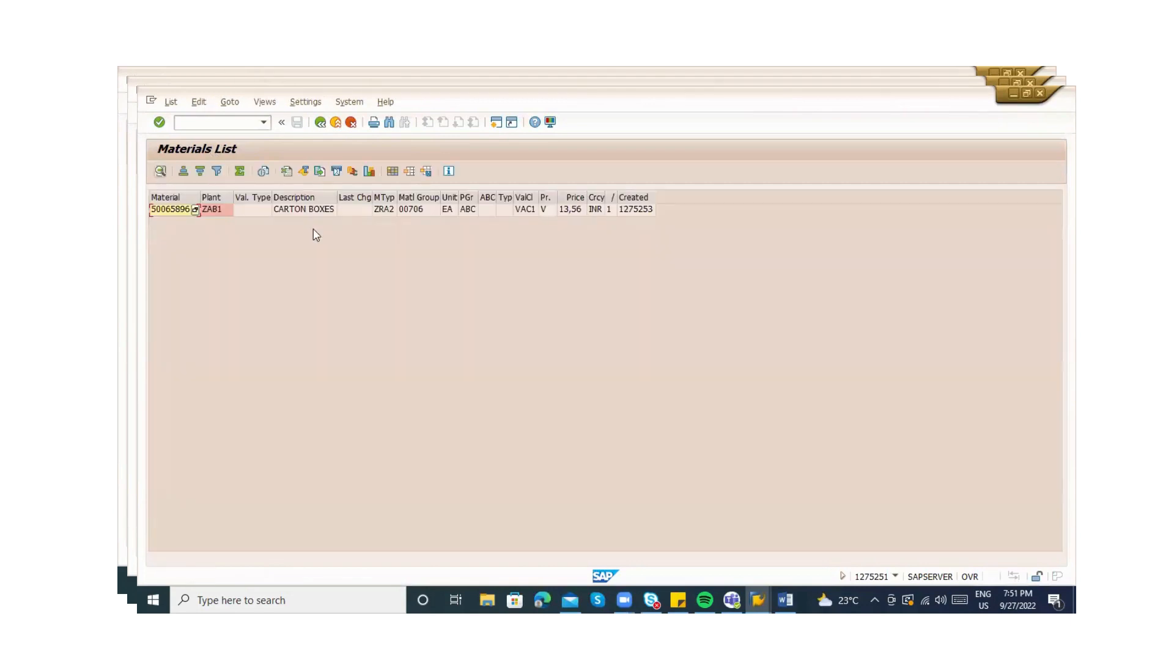
Copy material 50065896 into the info record's Material field
click(187, 213)
click(186, 214)
key(ctrl+c)
key(F3)
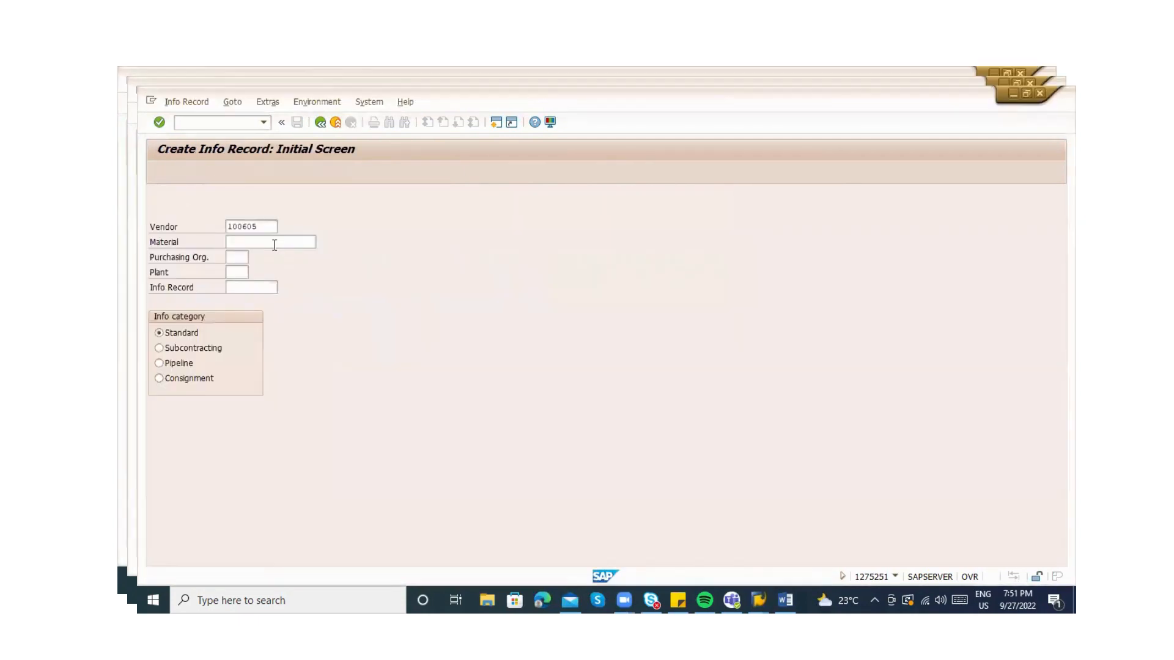
click(275, 242)
key(ctrl+v)
Set purchasing organization ZABC and proceed to the info record's General Data
key(Tab)
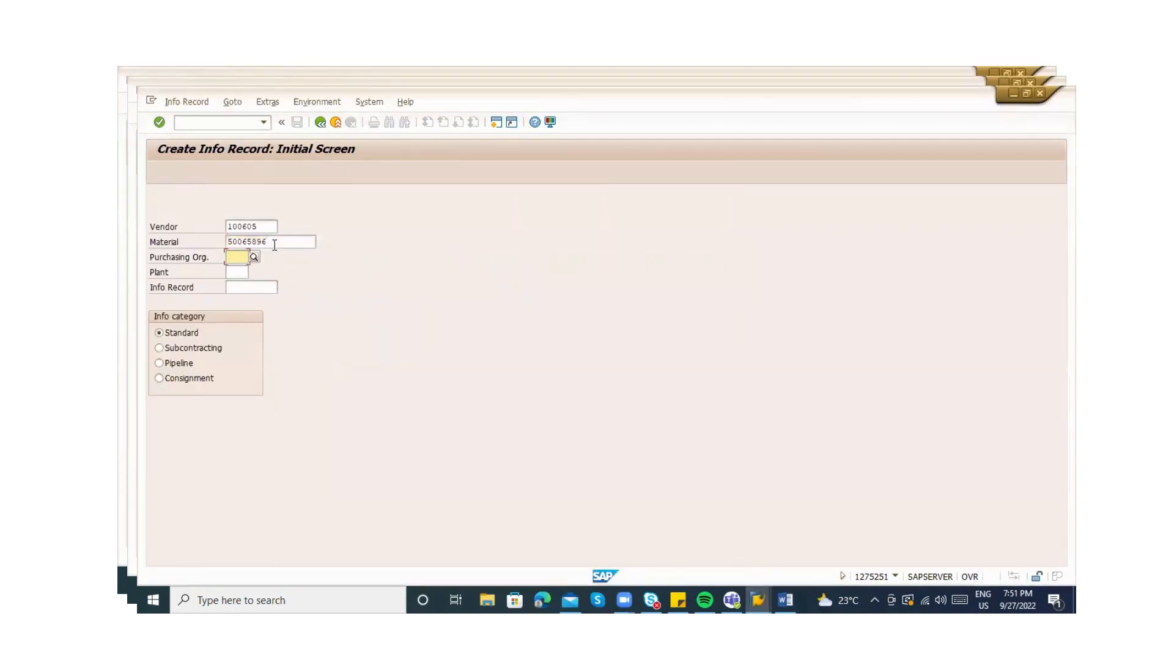
text(ZABC)
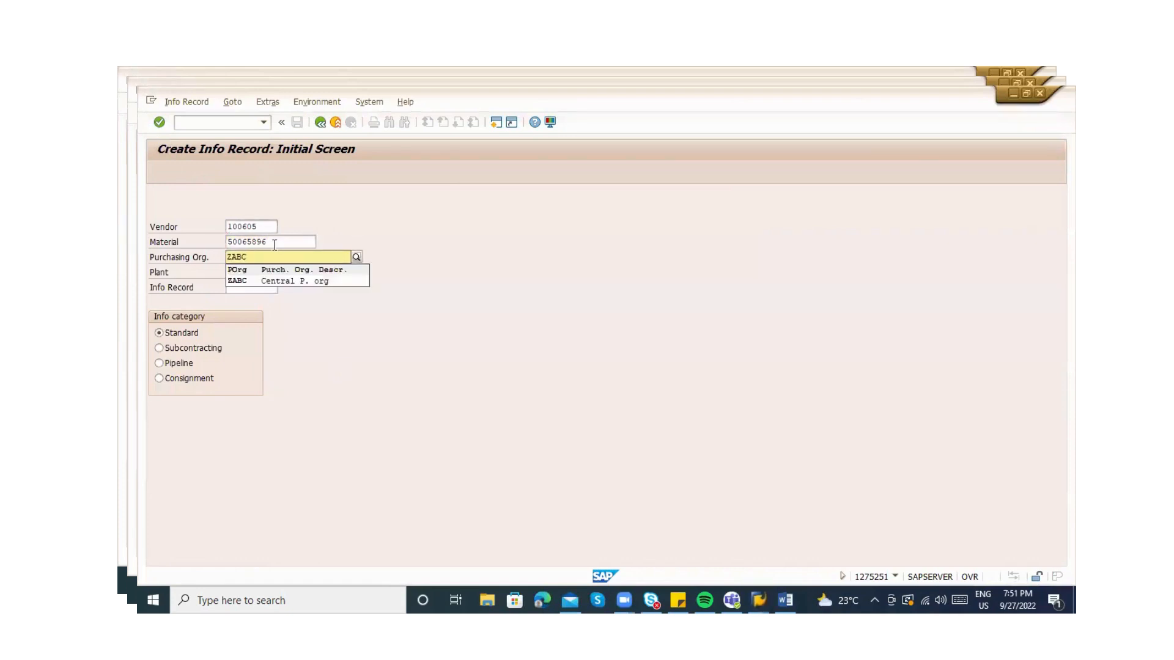
click(248, 280)
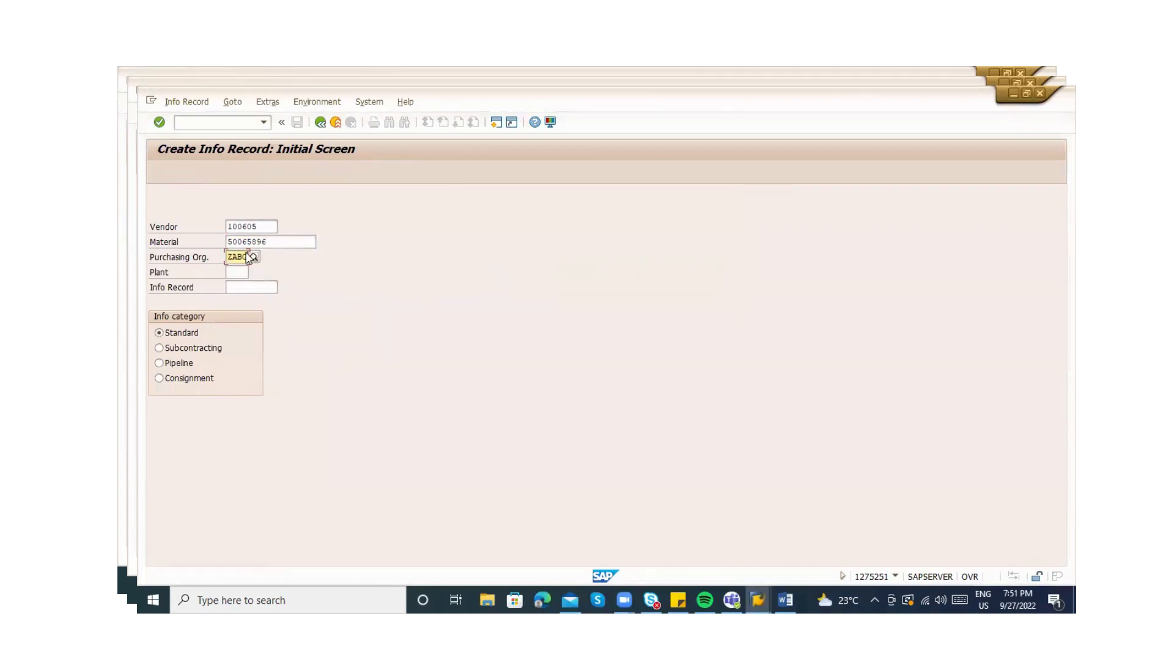
click(247, 224)
click(244, 241)
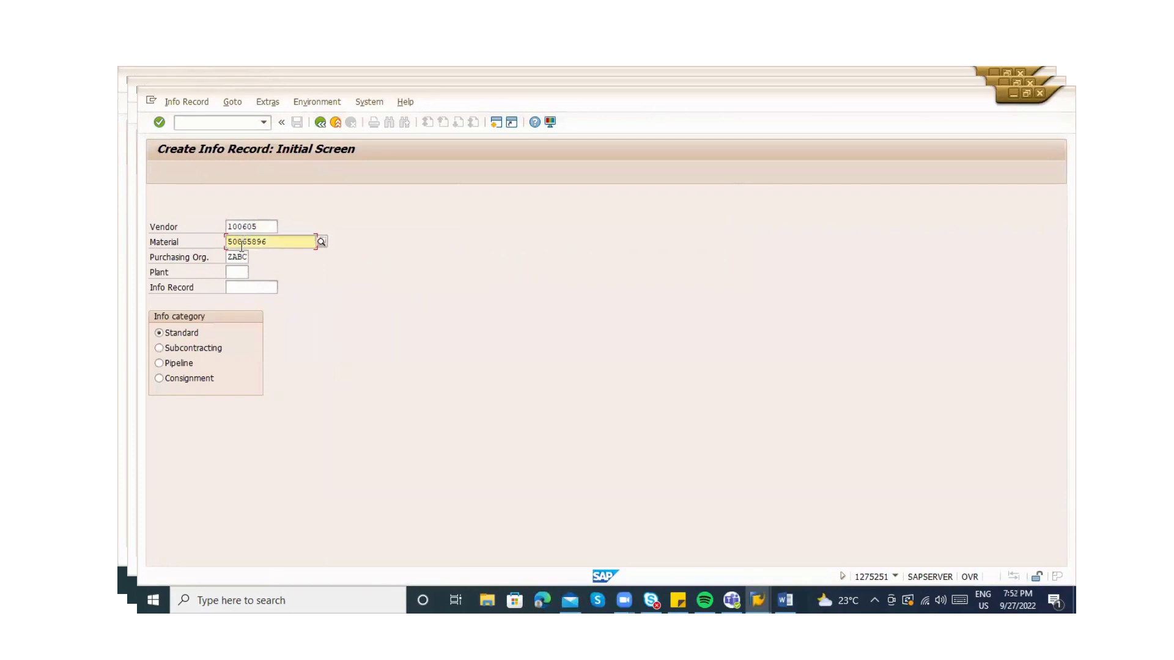
click(238, 256)
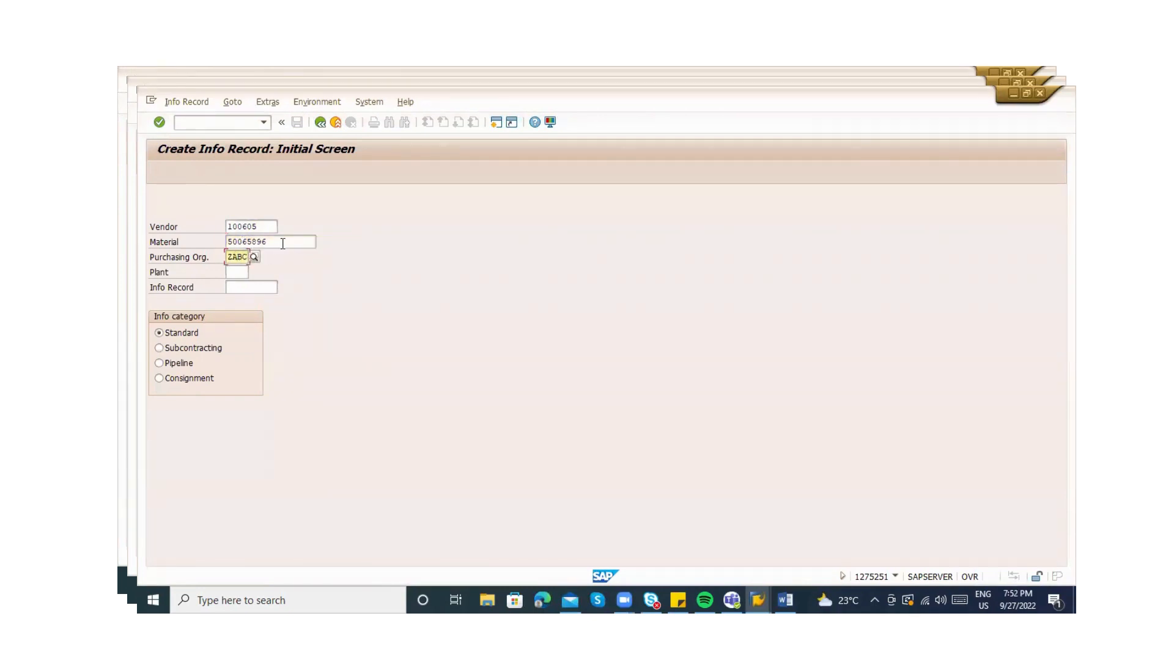
key(Return)
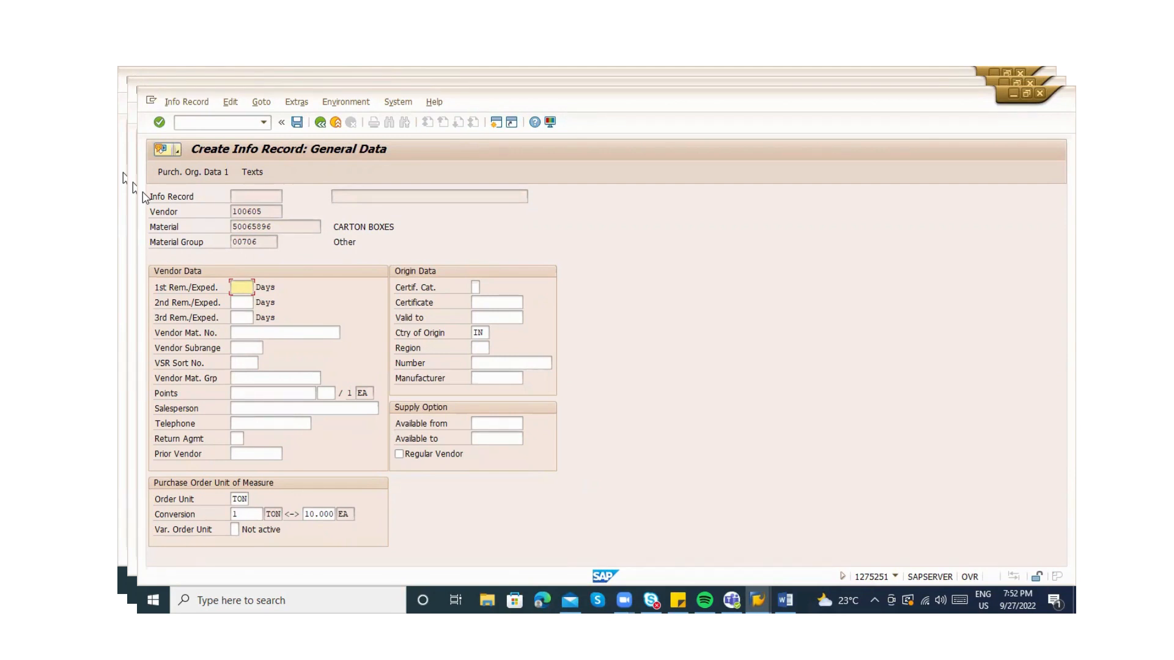
Enter 10-day delivery, standard quantity 1000, net price 1000 and purchasing group 000
key(Return)
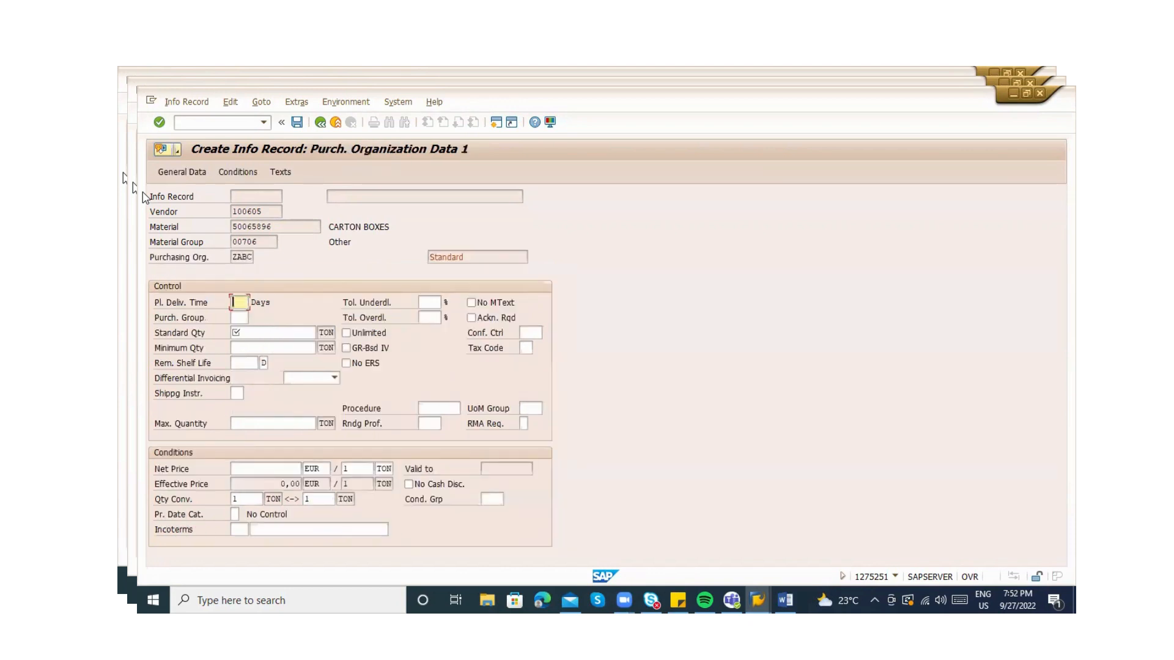
text(10)
key(Tab)
key(Tab)
text(1000)
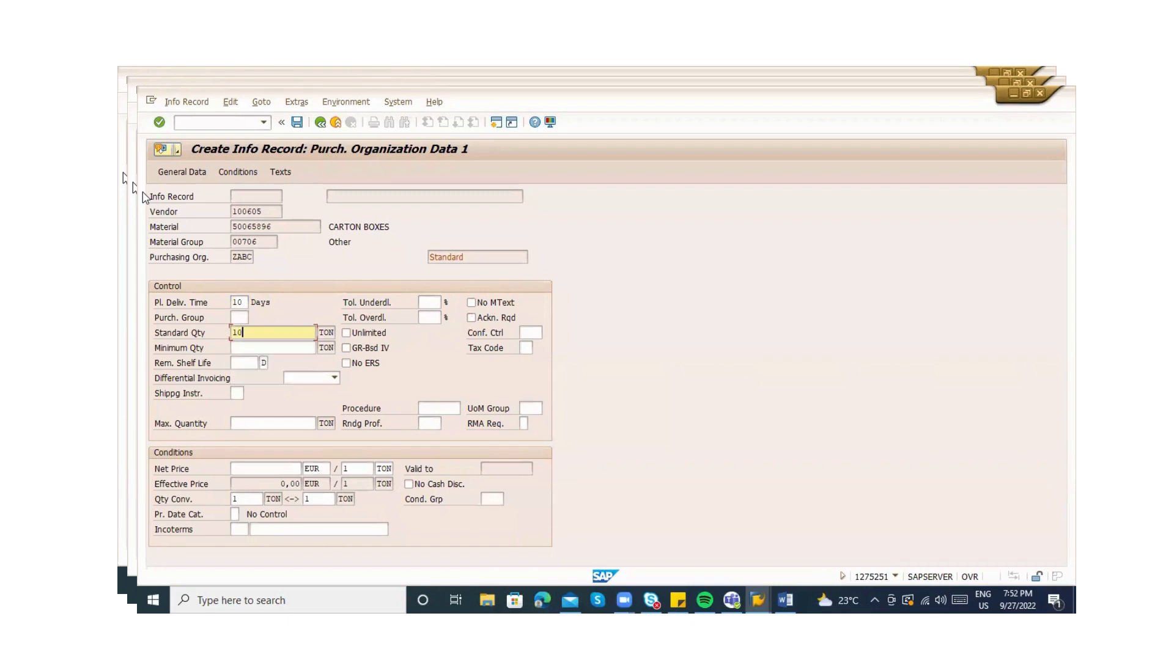
key(Tab)
key(Tab)
key(Tab)
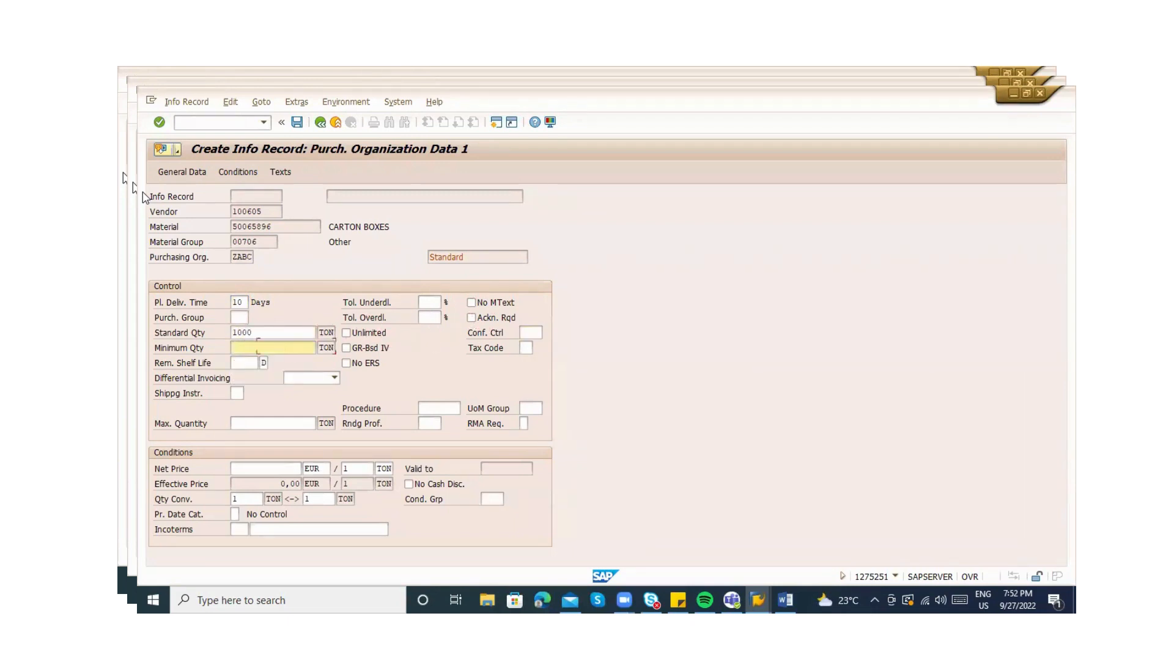
key(Tab)
key(Tab)
key(Tab)
key(Tab)
key(Tab)
key(Tab)
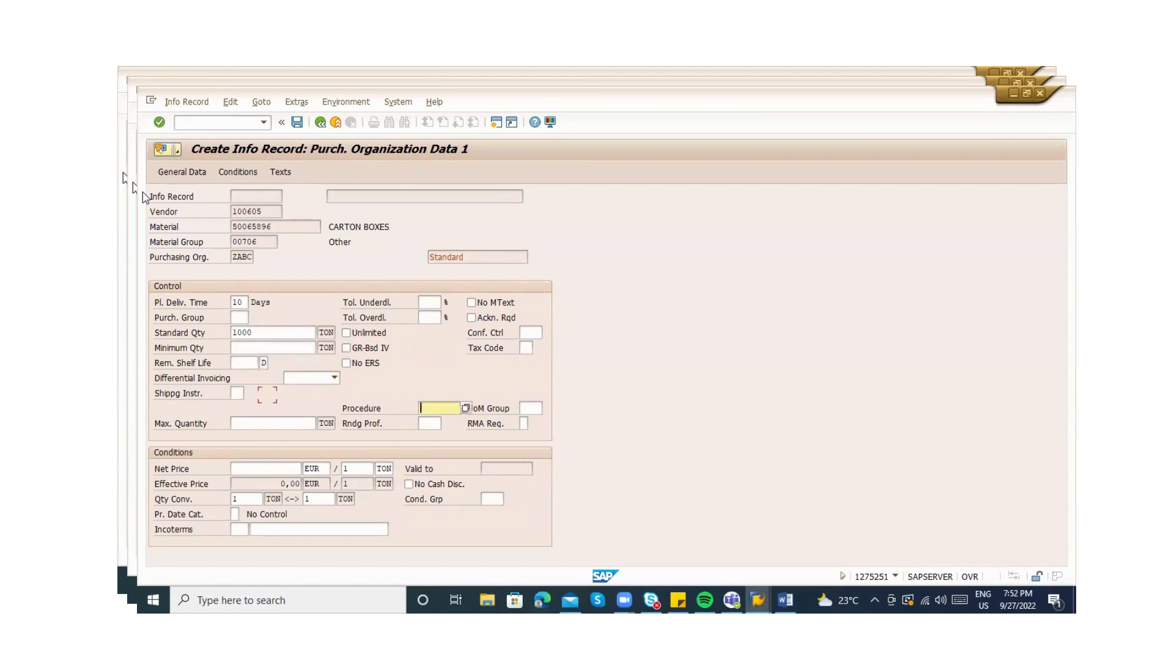
key(Tab)
key(Tab)
key(Tab)
key(Tab)
key(Tab)
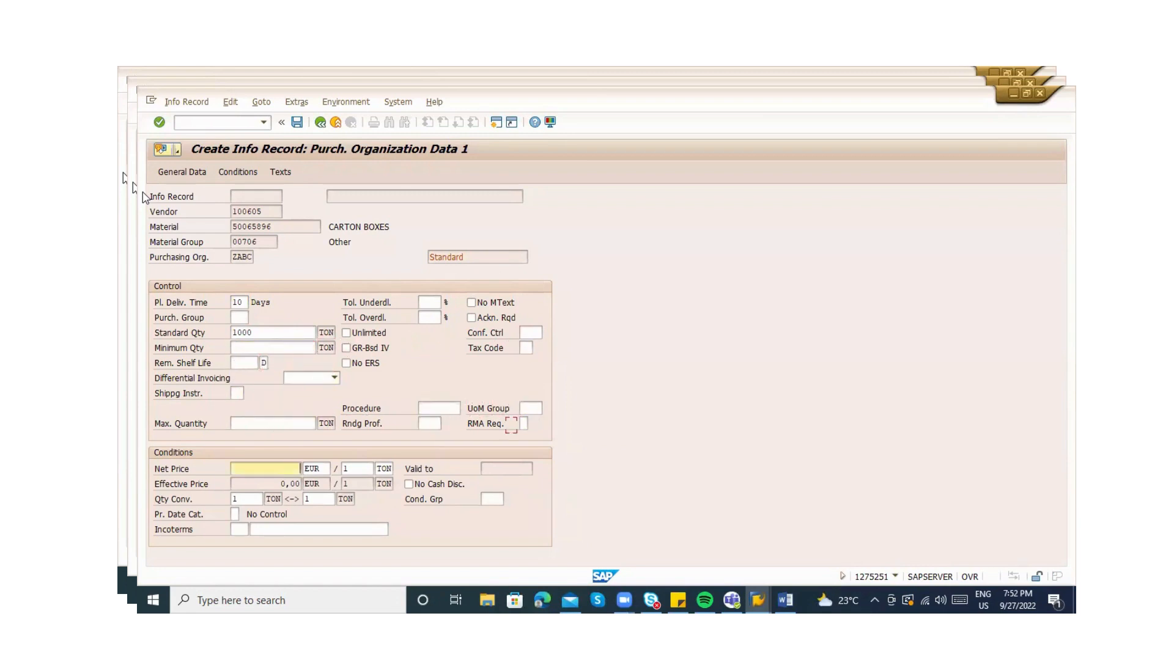
text(1000)
key(Return)
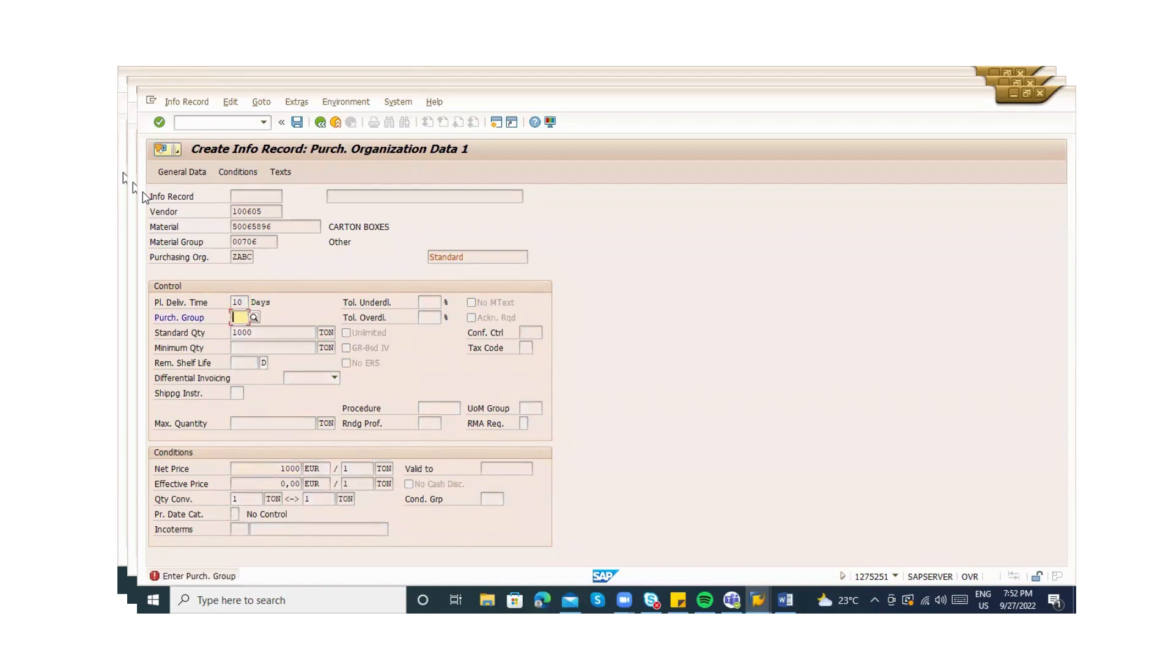
text(000)
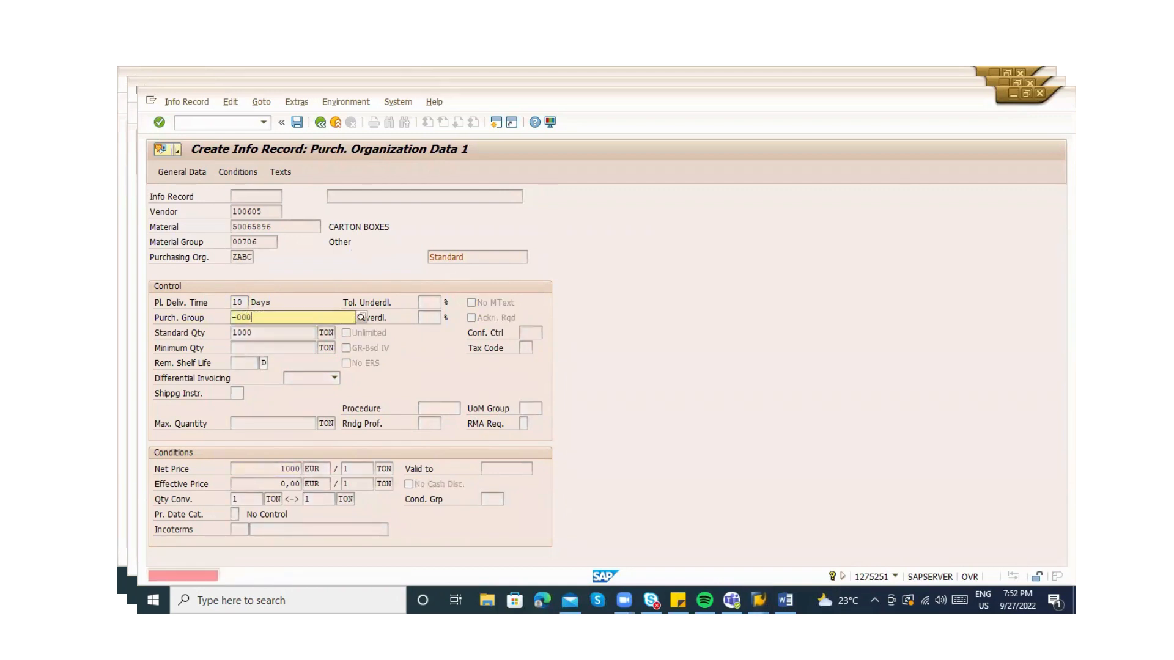
key(Return)
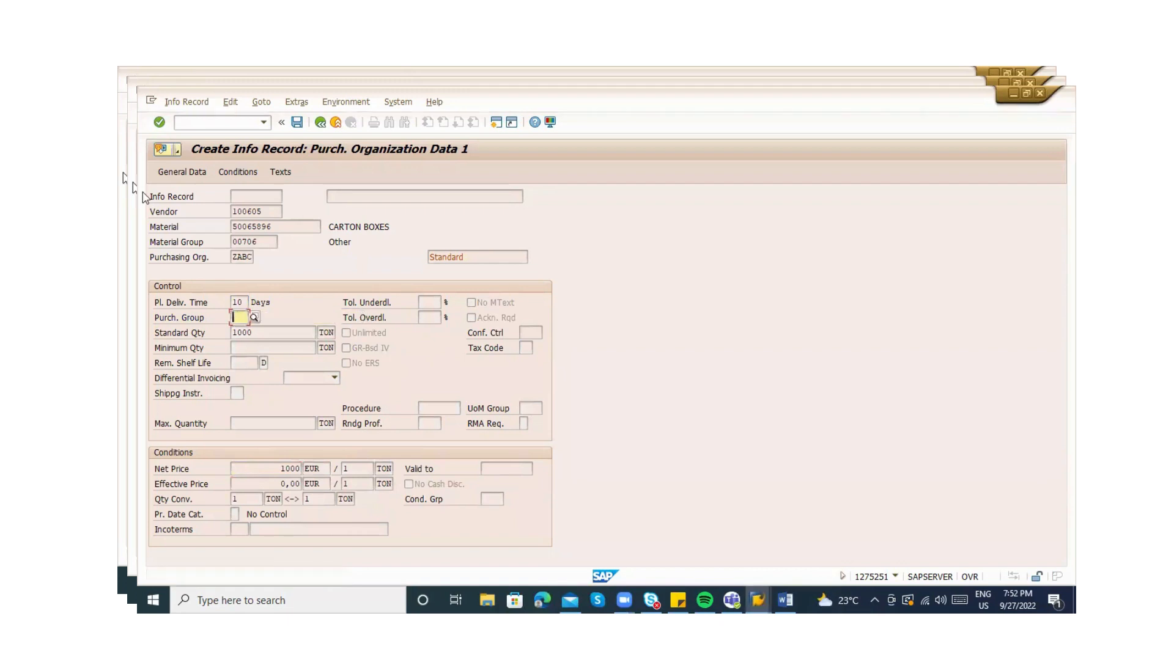
key(Return)
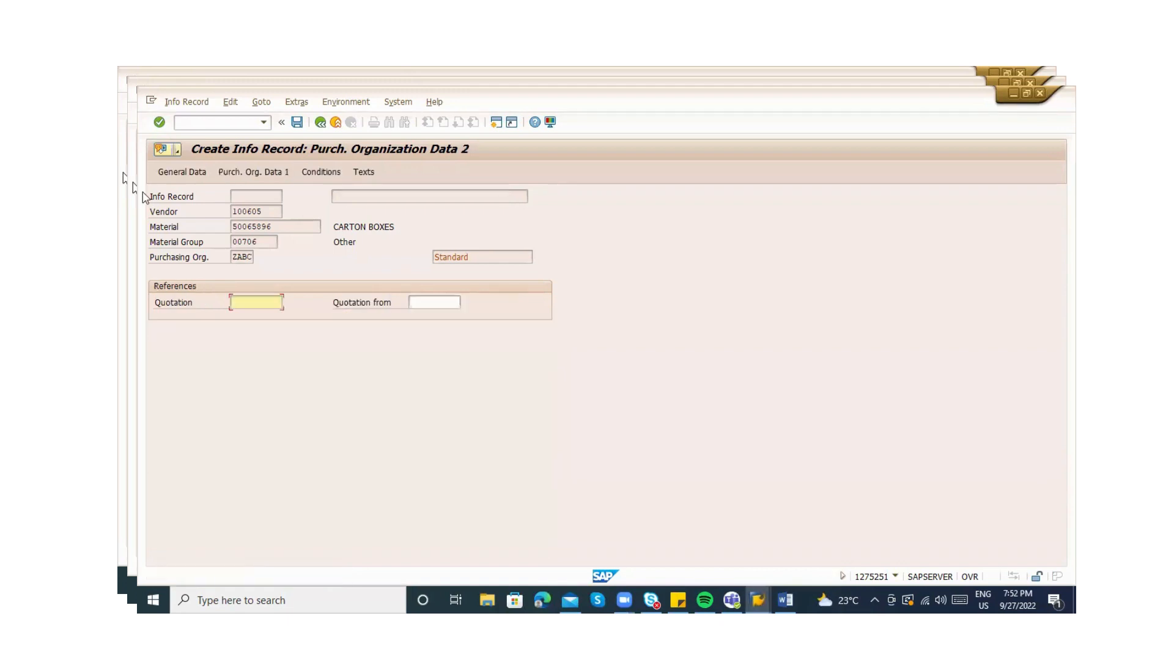
click(318, 173)
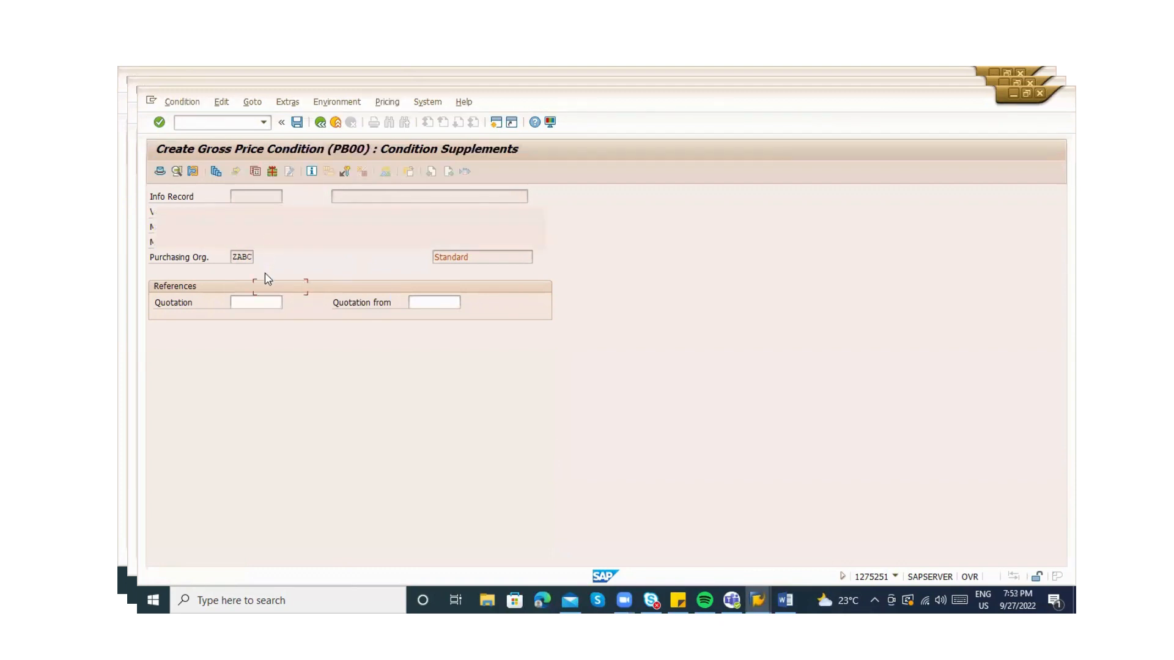
click(194, 361)
click(195, 380)
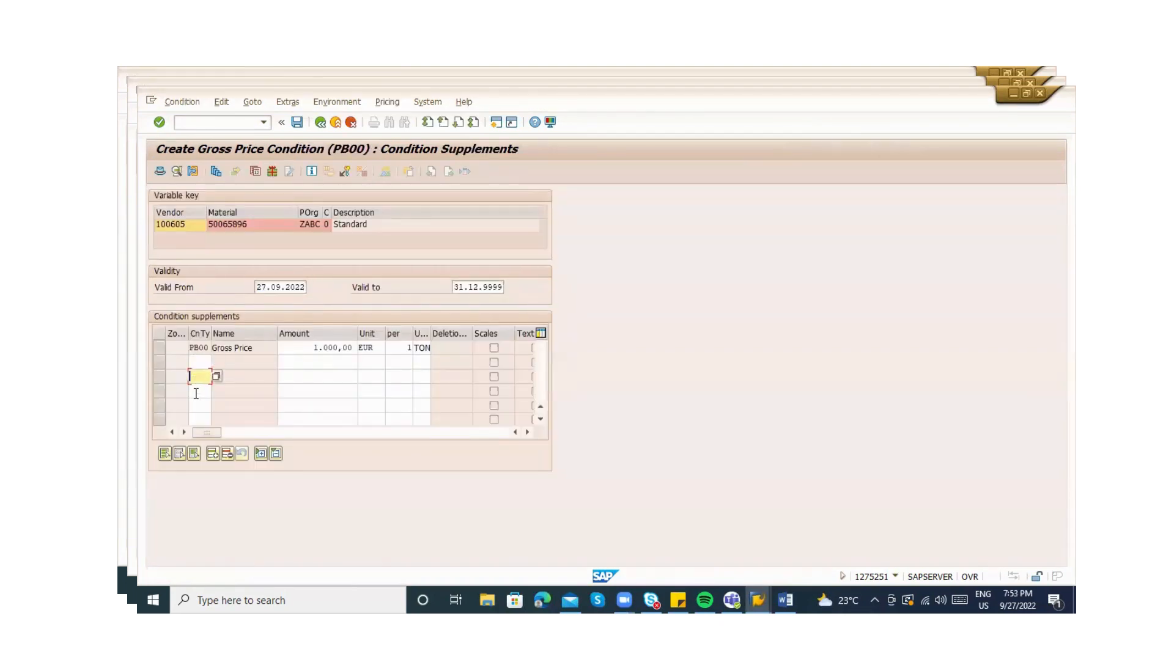
click(198, 366)
click(216, 362)
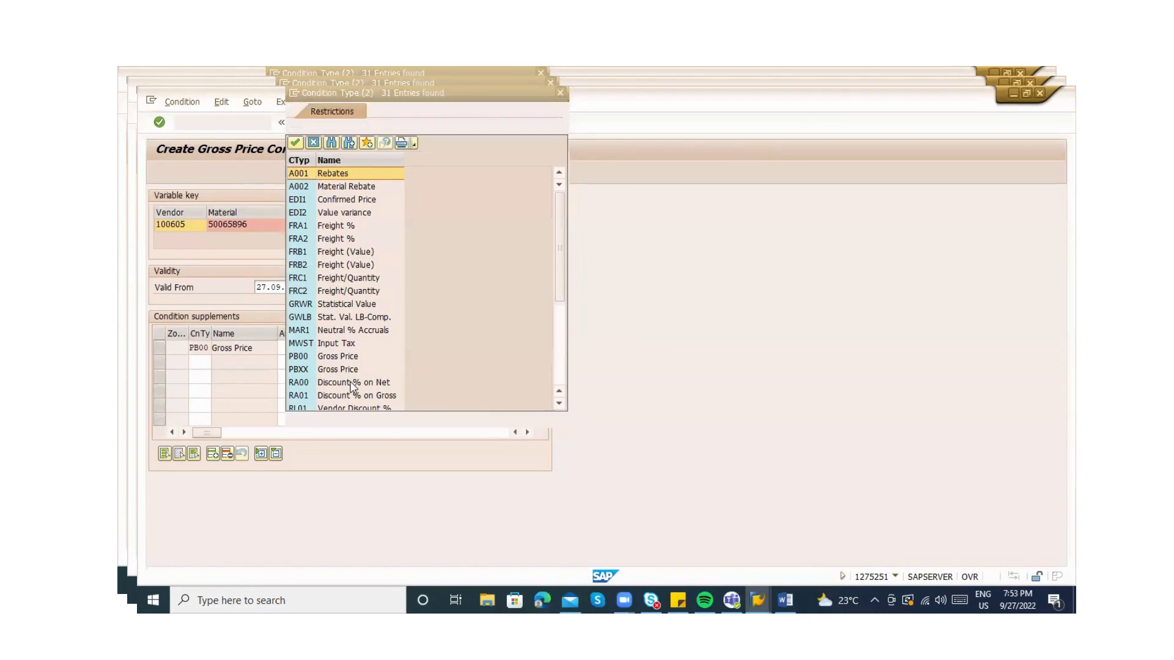
double_click(346, 250)
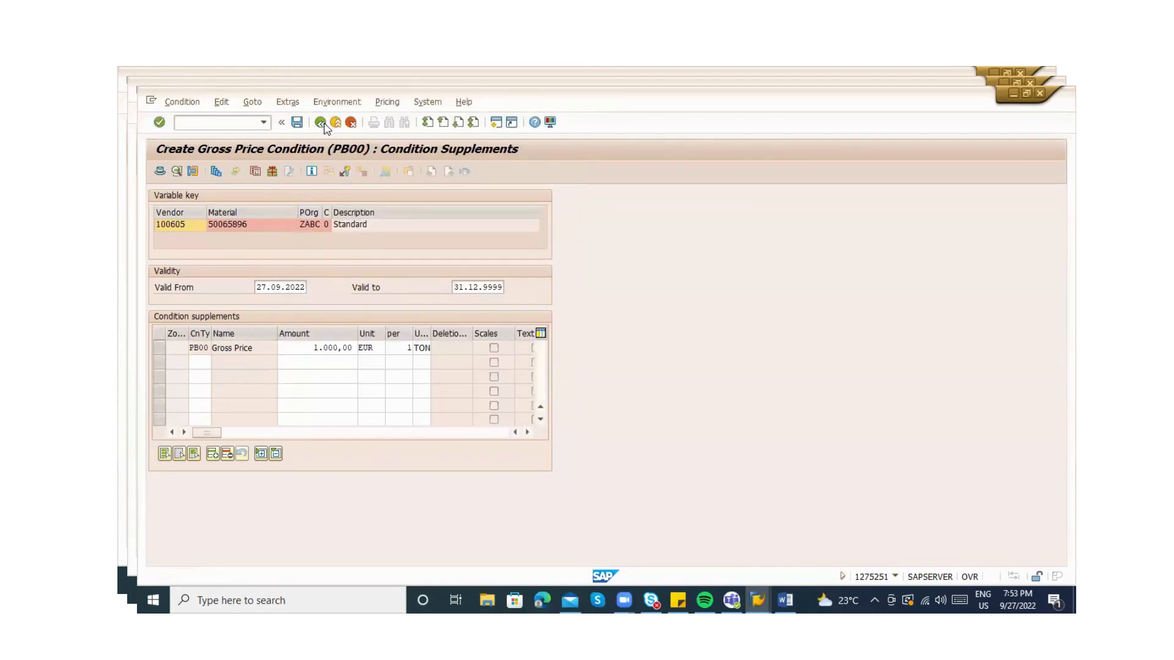
click(322, 123)
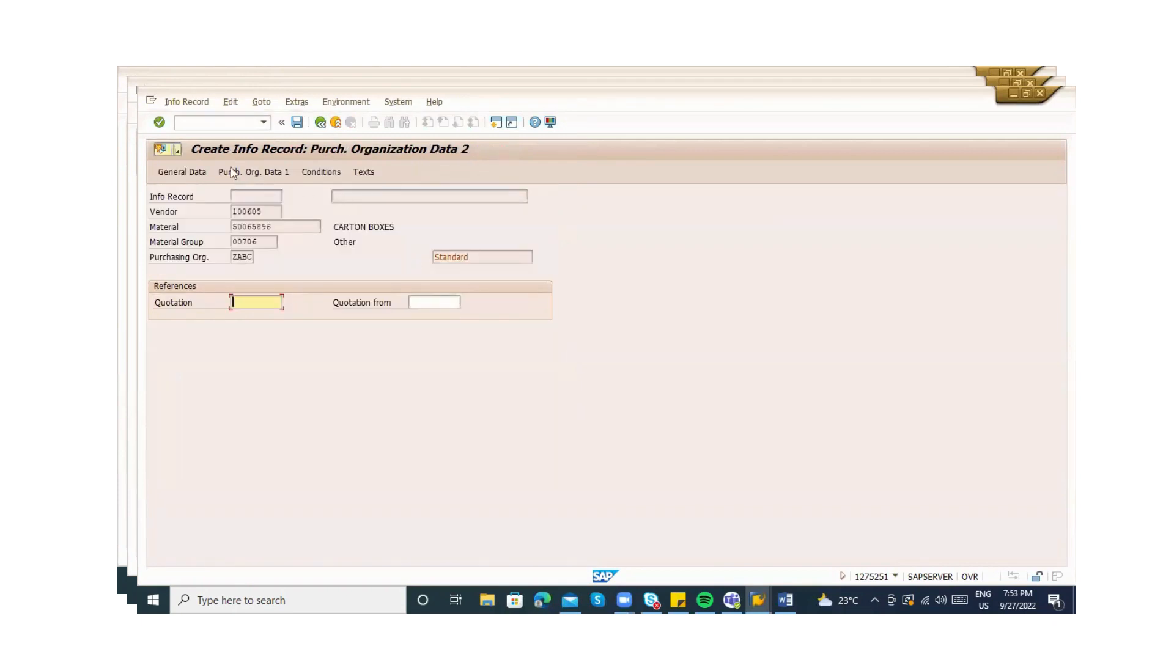
Add PO text 'COVID REGULATION - SUPPLIER SHOULD VACCIANTED' and save the info record
click(363, 173)
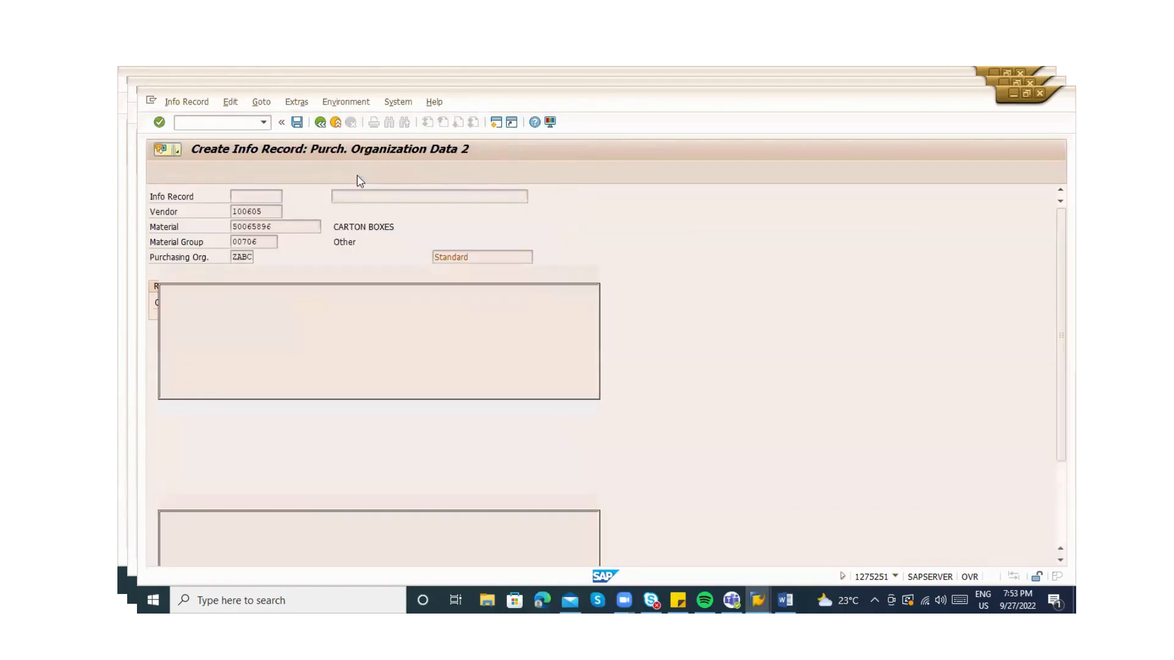
click(209, 559)
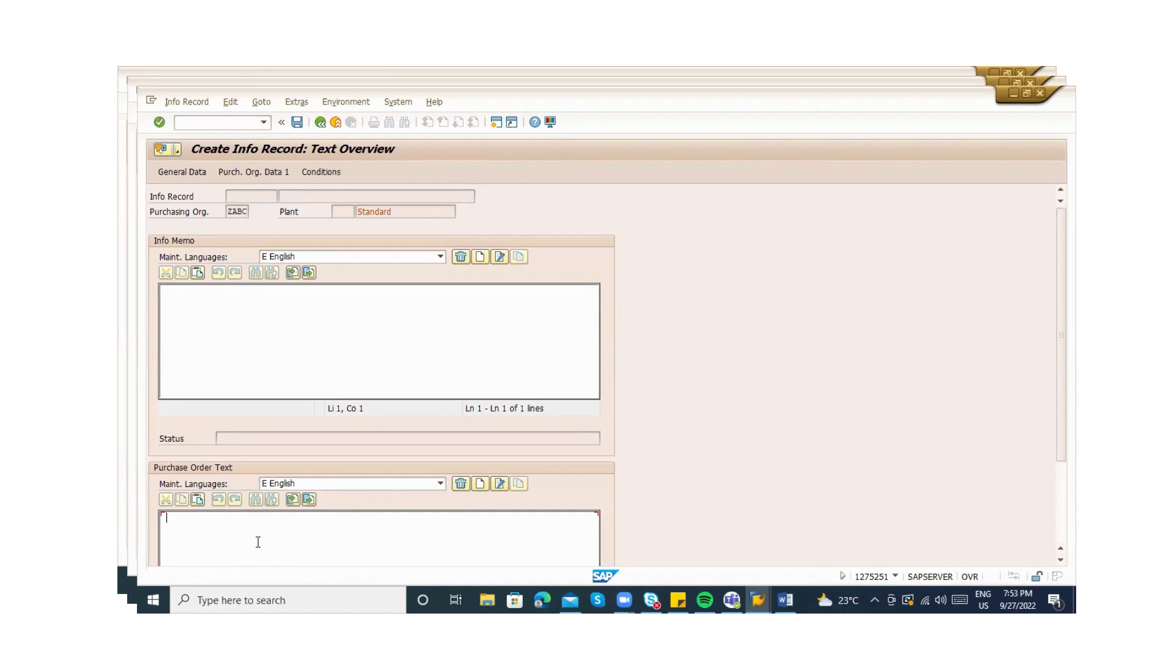
text(COVID REGULATION )
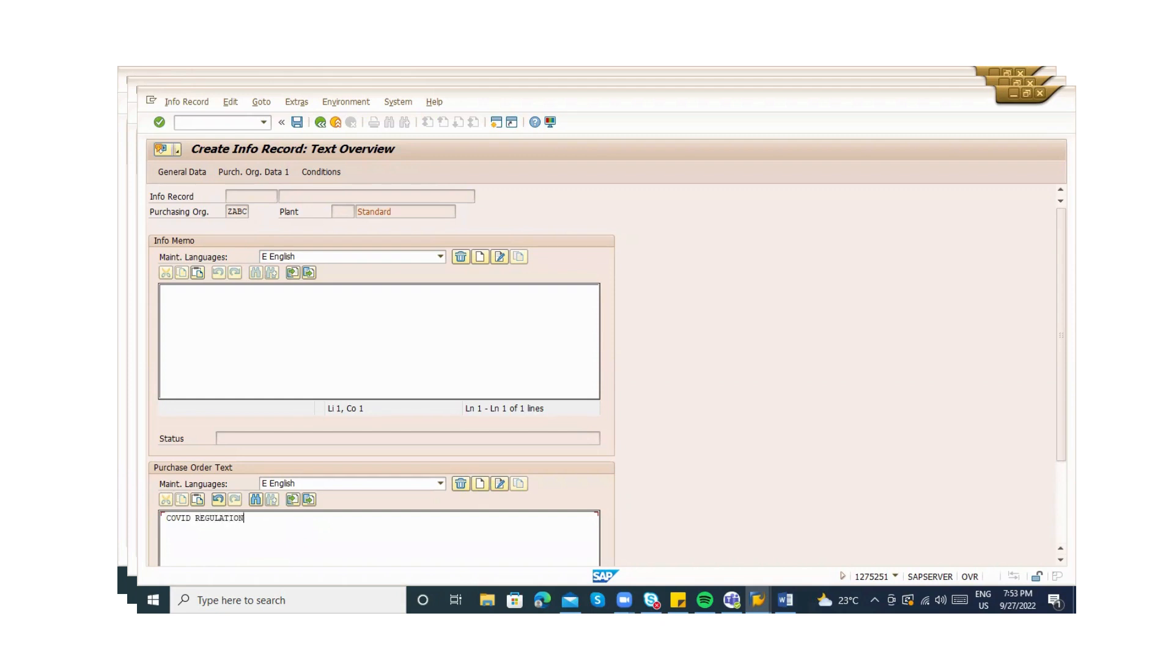
text(-  SUPPLIER SHOULD VACCIANTED)
click(319, 125)
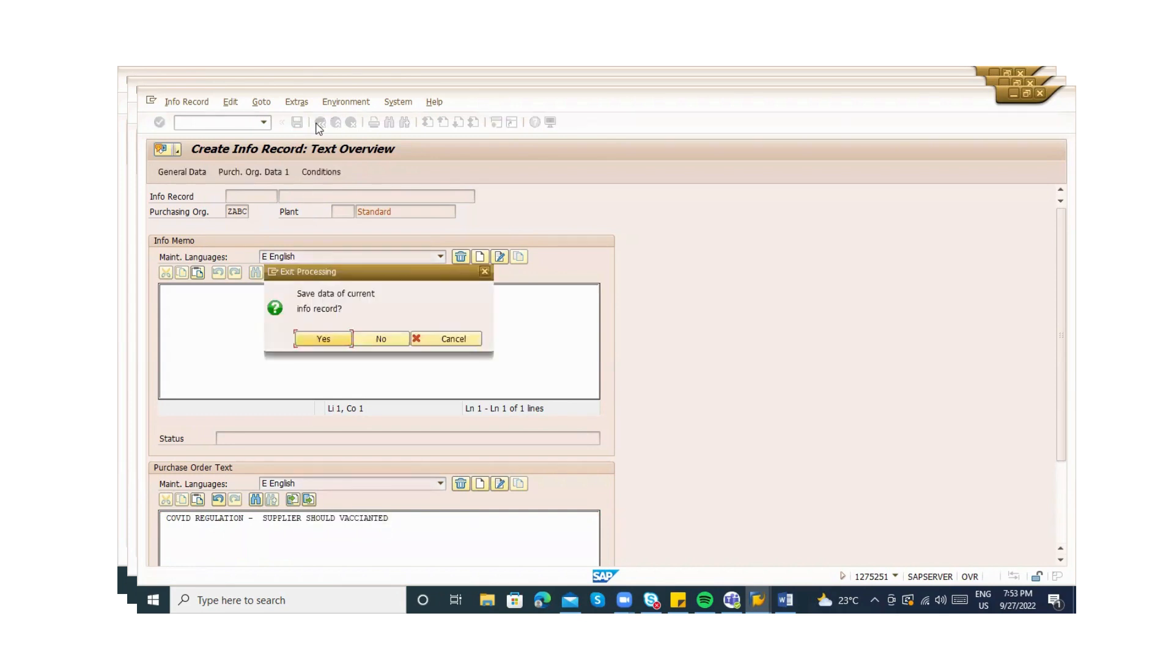
click(326, 339)
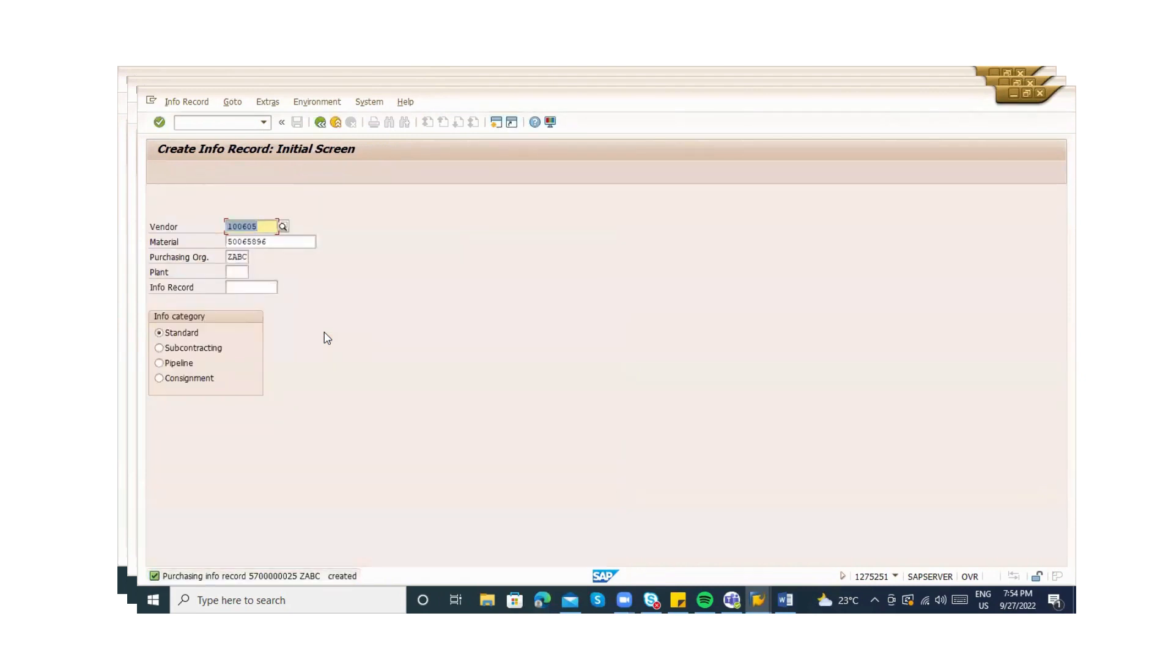
click(177, 104)
click(191, 176)
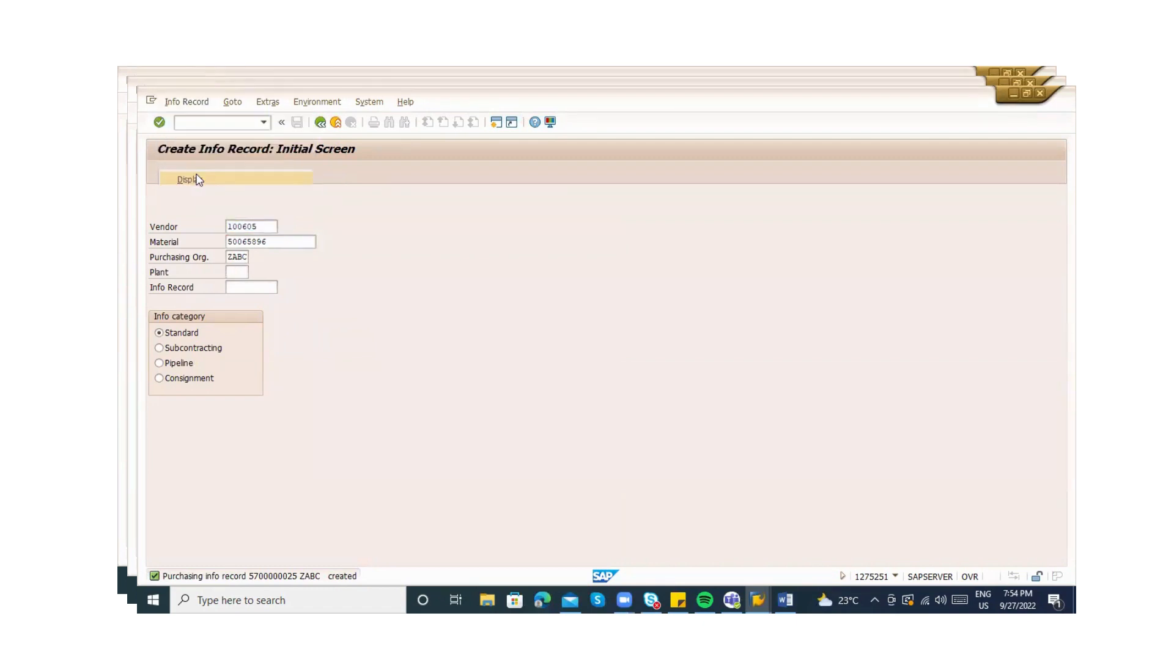
key(Return)
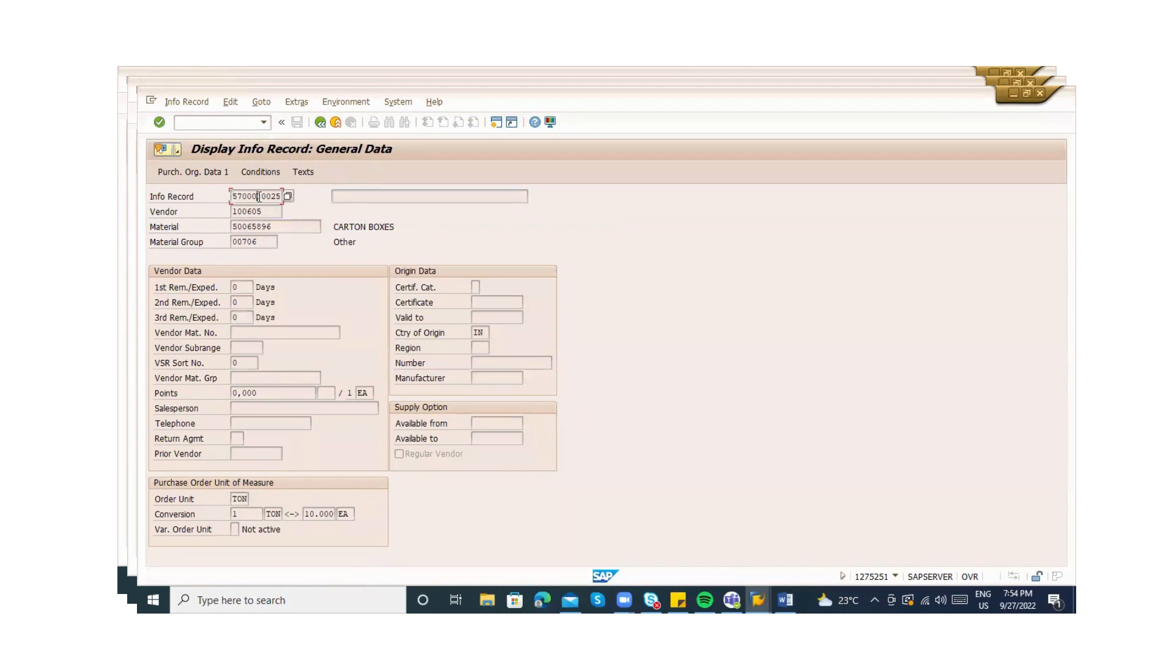
Open the General Table Display with /ose16n in a new session
click(201, 125)
text(/ose16n)
key(Return)
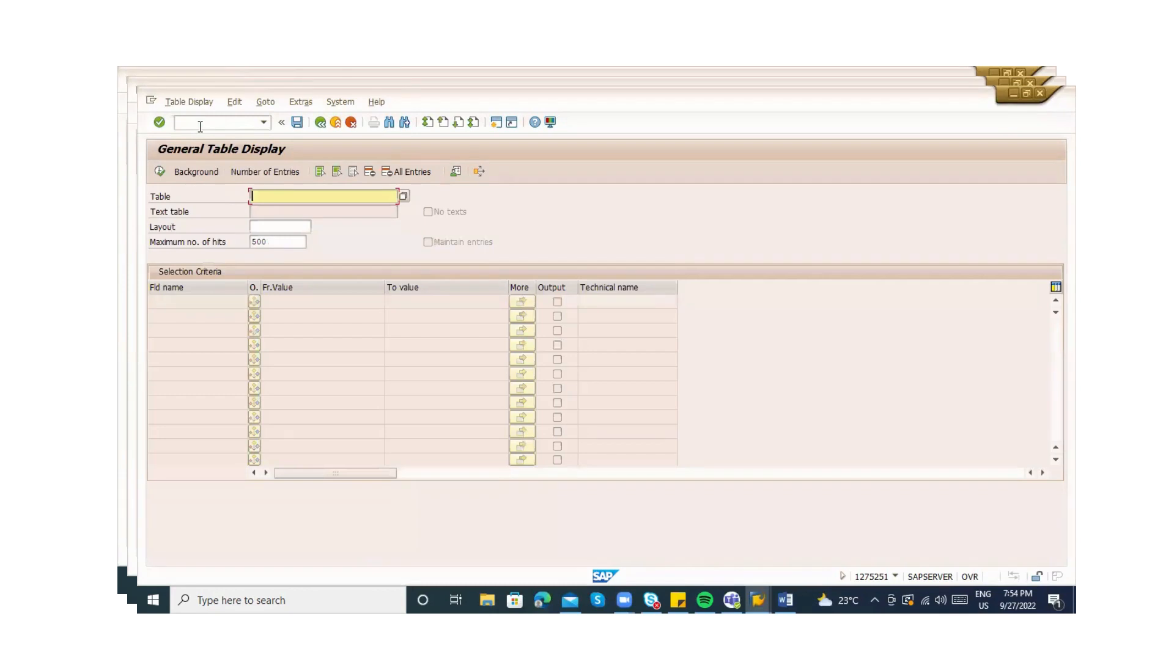
Load table EINA's selection fields in the table browser, after briefly trying EINE
text(na)
key(Return)
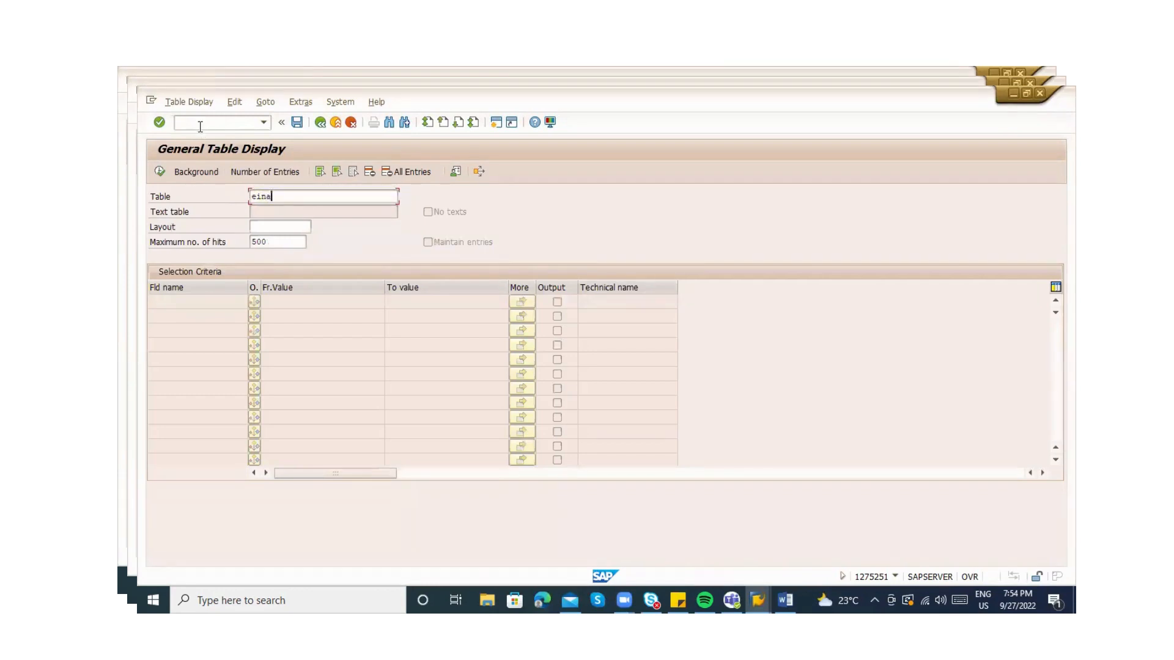
text(eine)
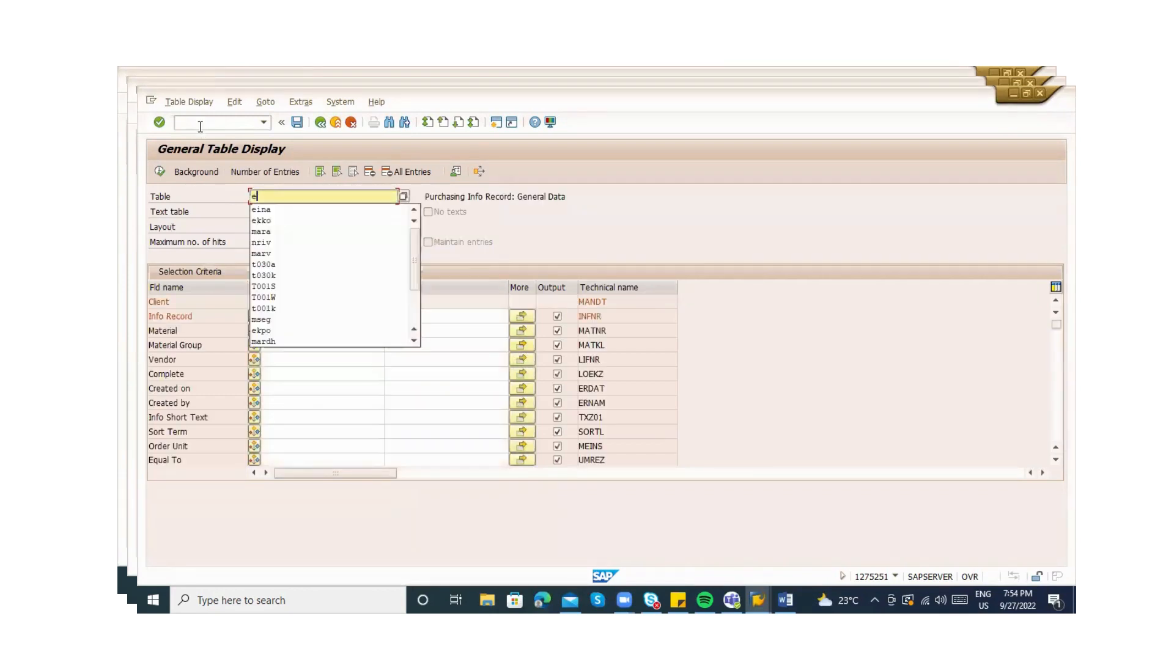
key(Return)
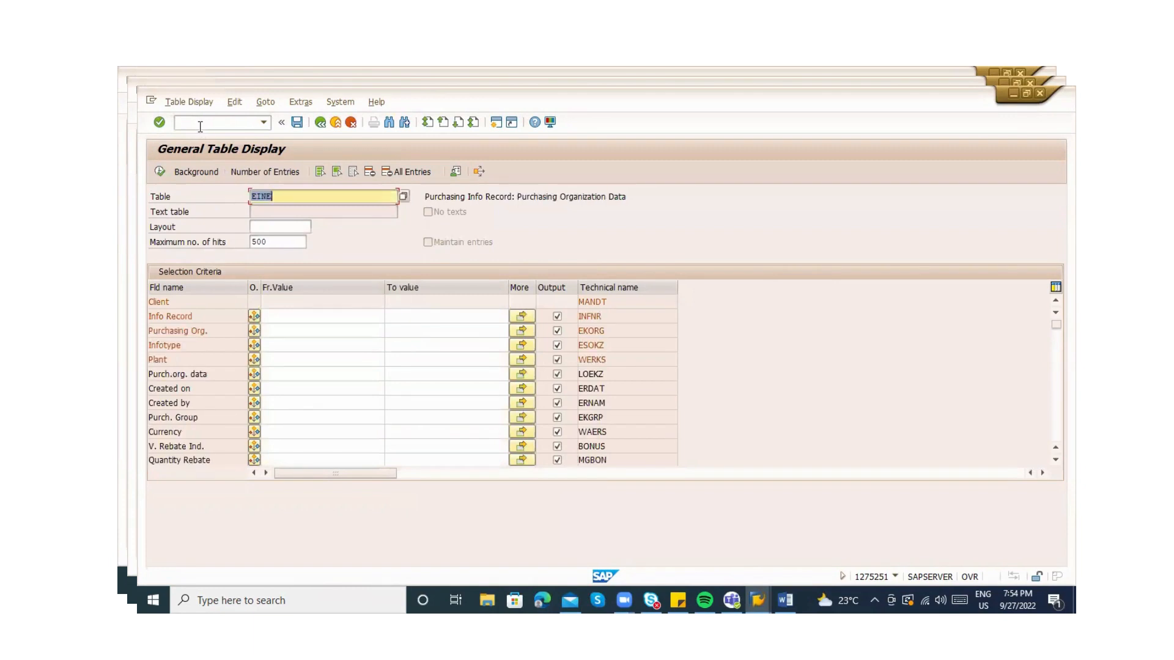
text(eina)
key(Return)
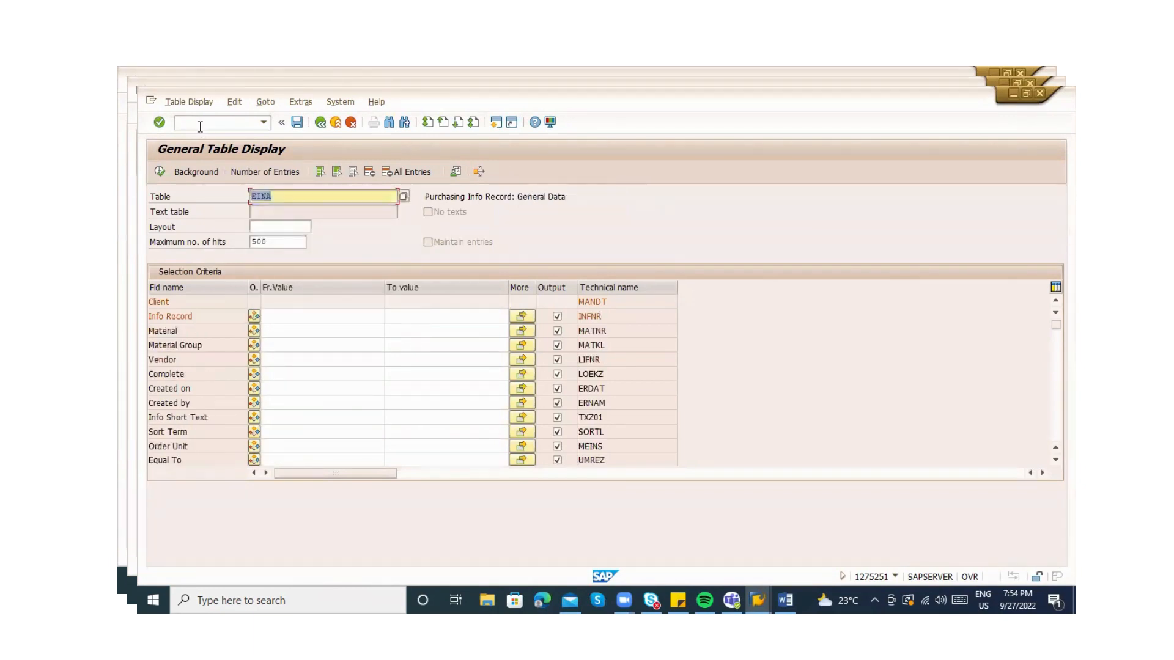
click(306, 333)
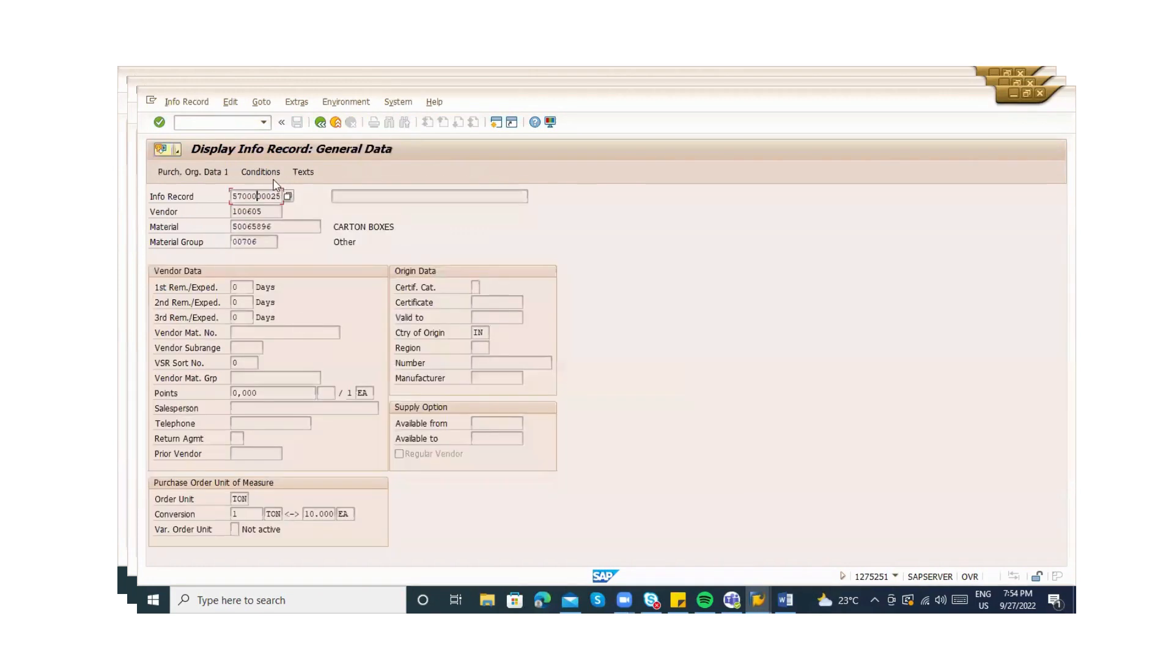
click(271, 225)
click(234, 196)
drag(233, 196, 290, 201)
key(ctrl+c)
key(alt+Tab)
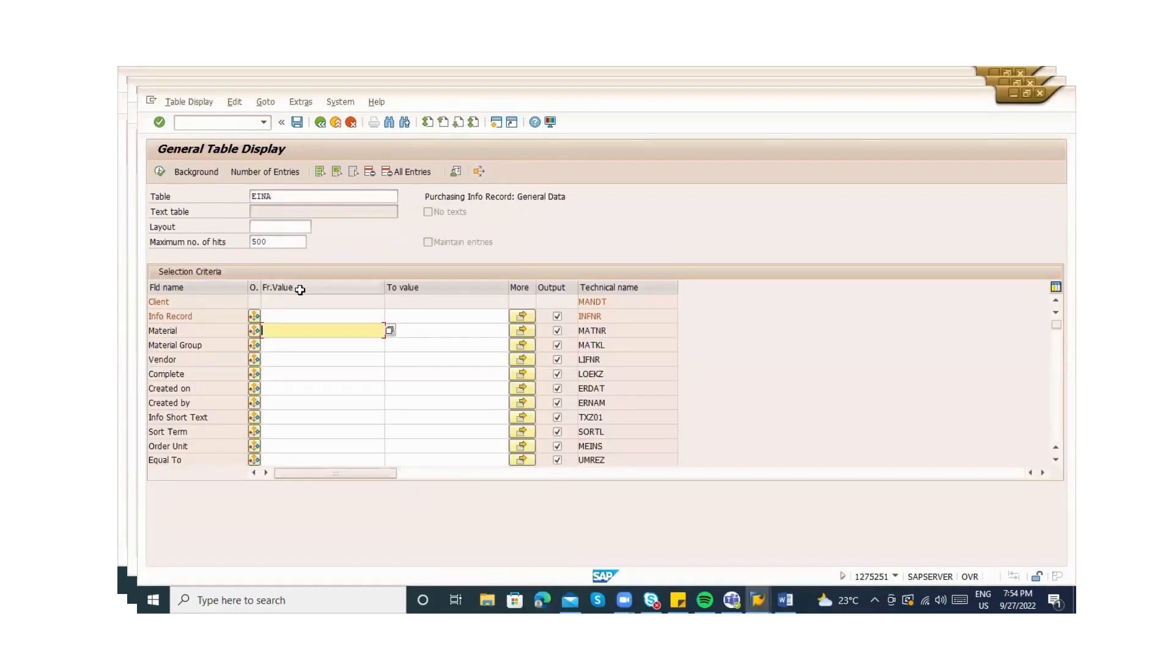
click(275, 317)
key(ctrl+v)
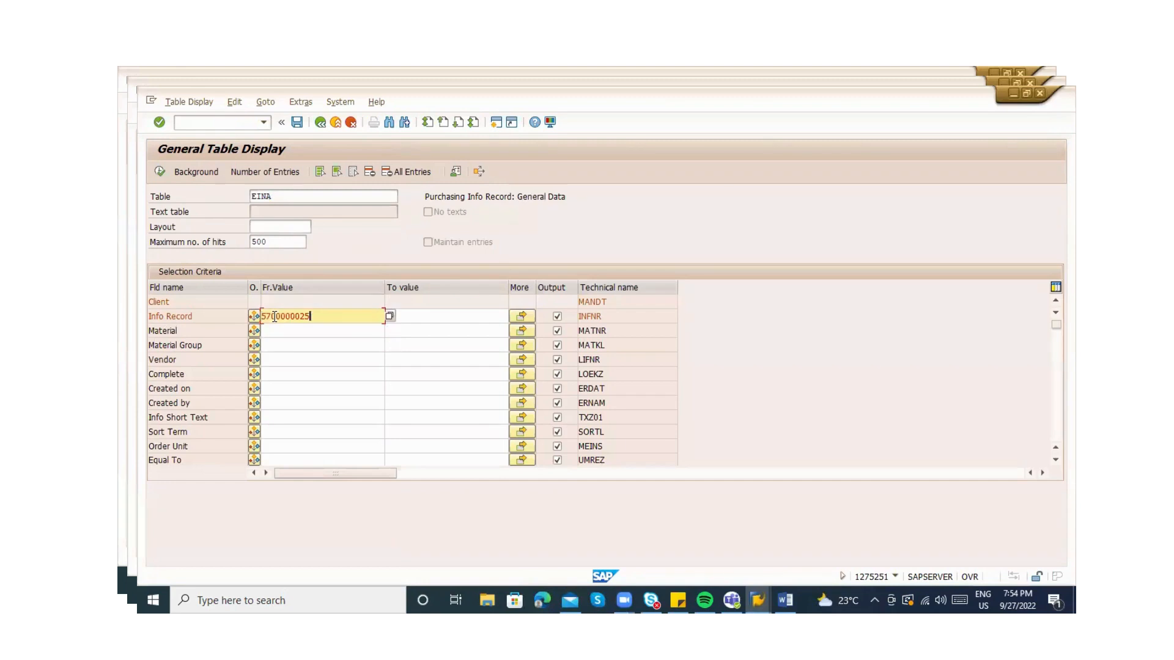
Run the EINA query, which returns one entry, then go back to the selection screen
click(159, 172)
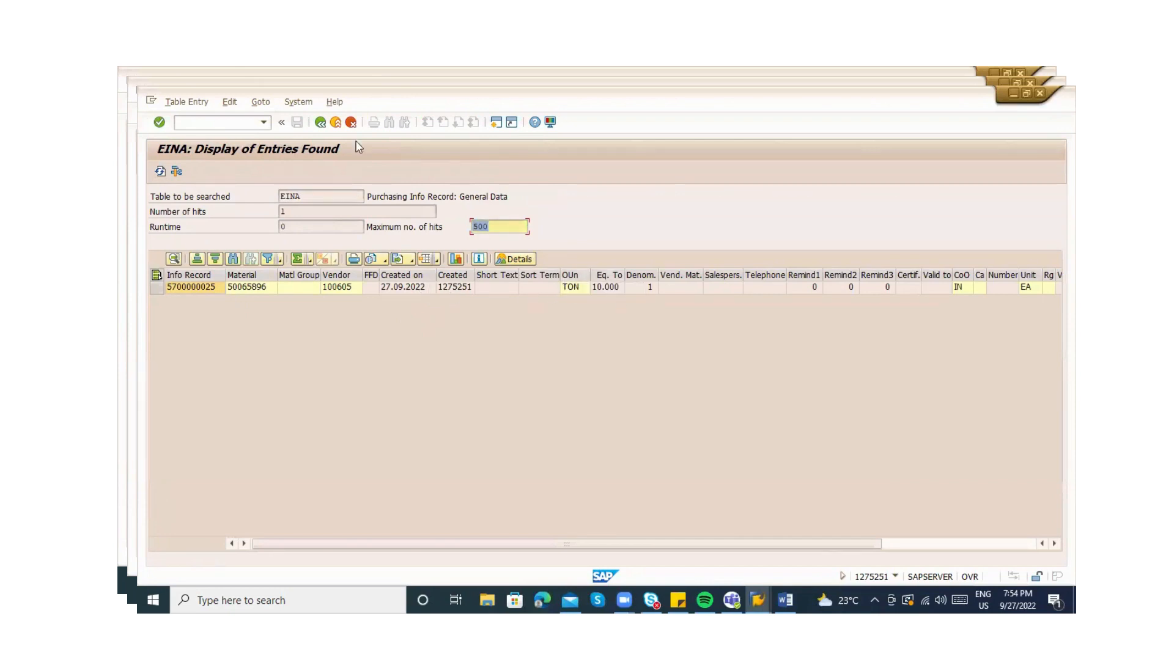
click(336, 122)
click(299, 197)
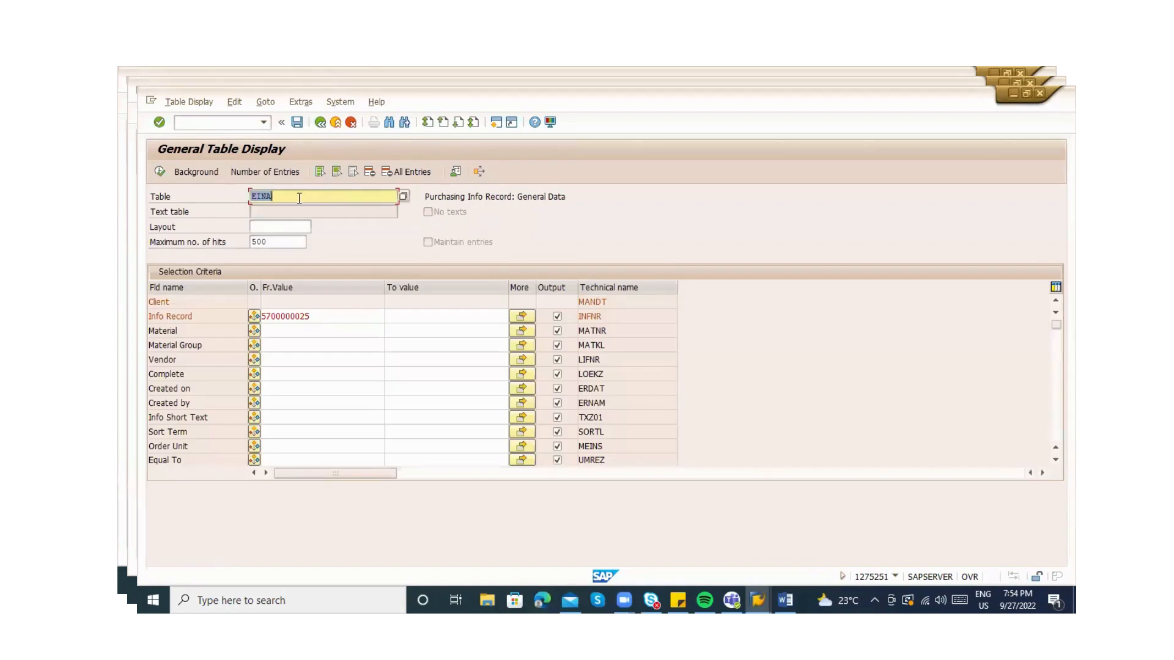
key(BackSpace)
text(E)
key(Return)
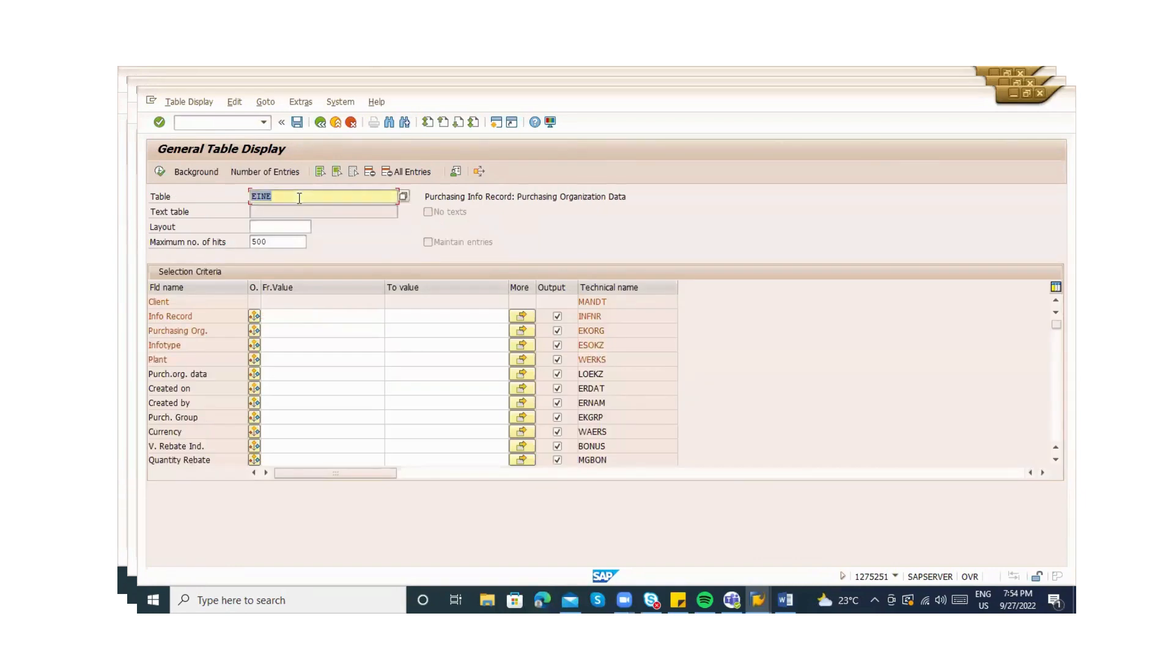
click(279, 313)
key(ctrl+v)
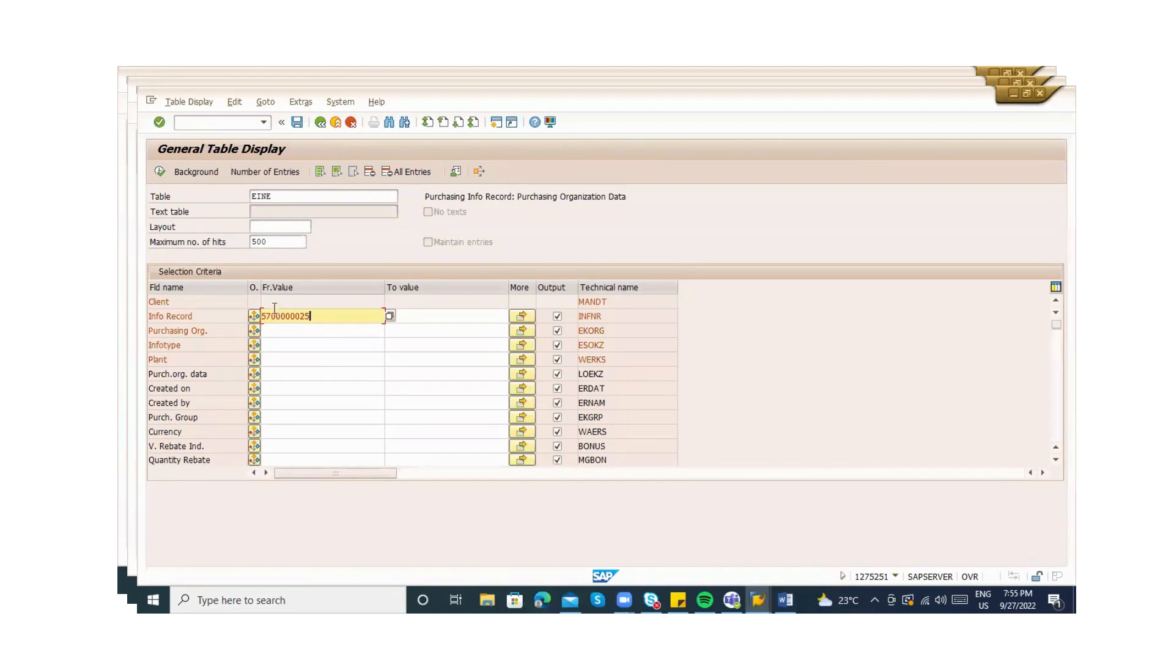
click(160, 172)
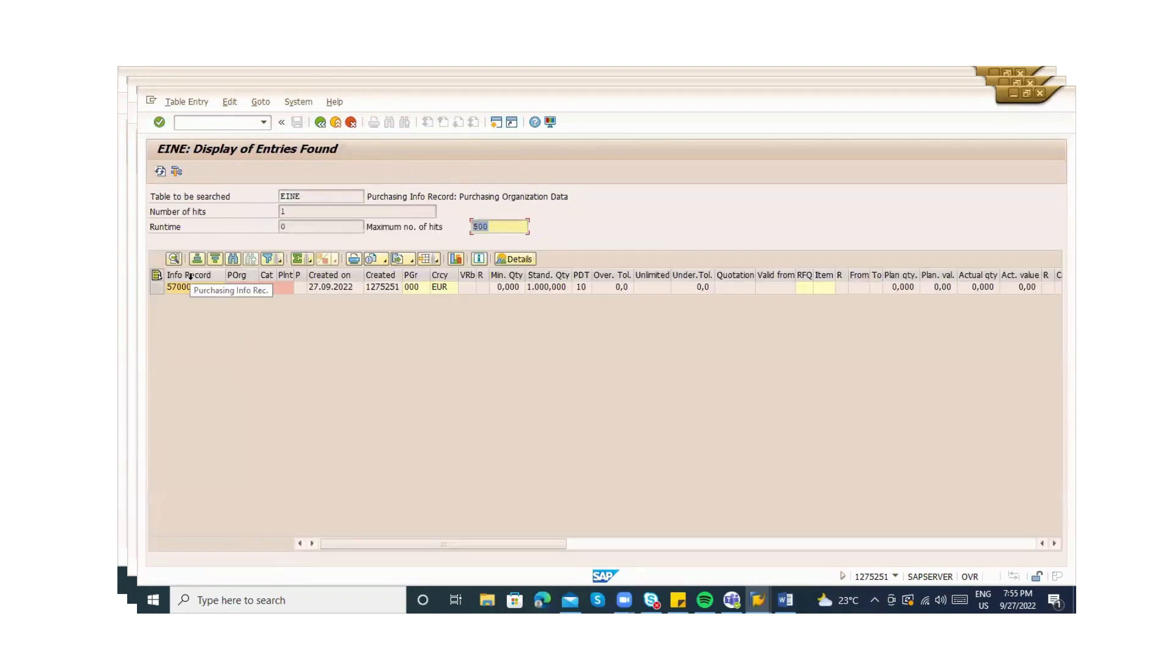
Confirm the entry has no plant and category Standard, then go back to its general data
click(286, 277)
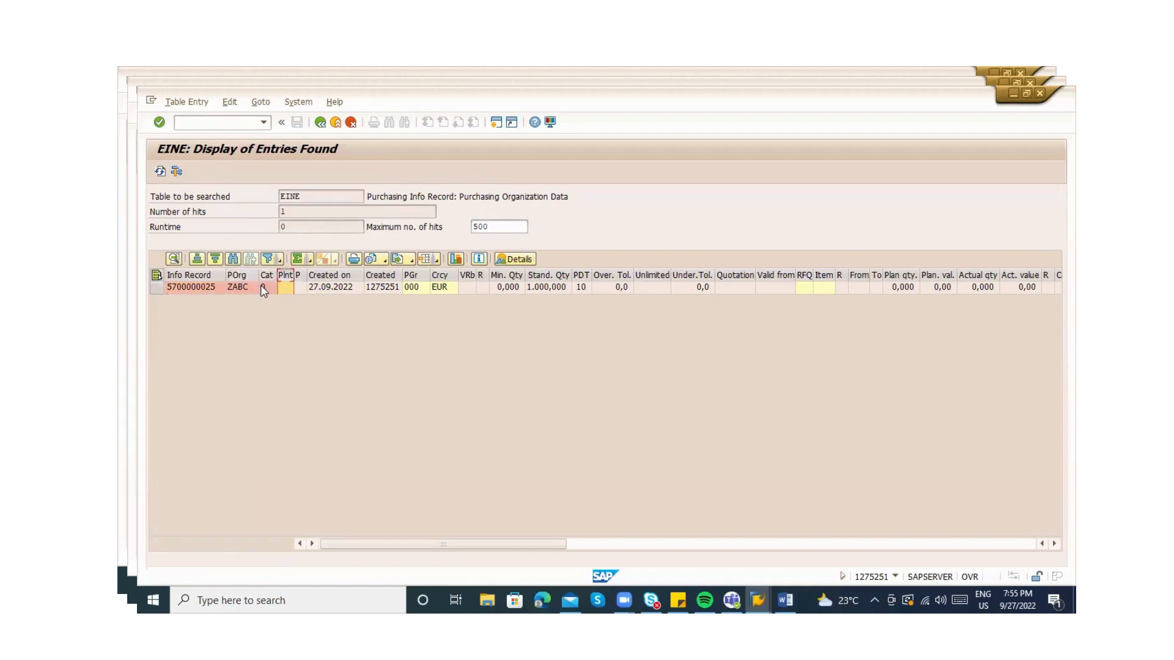
click(262, 288)
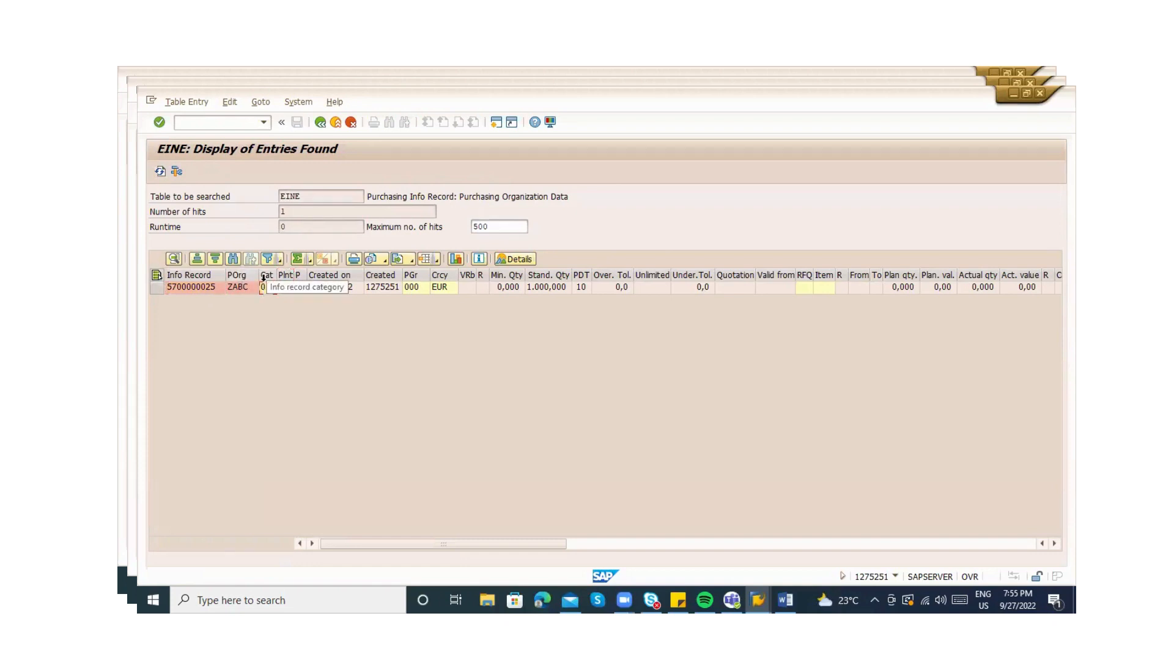
click(272, 288)
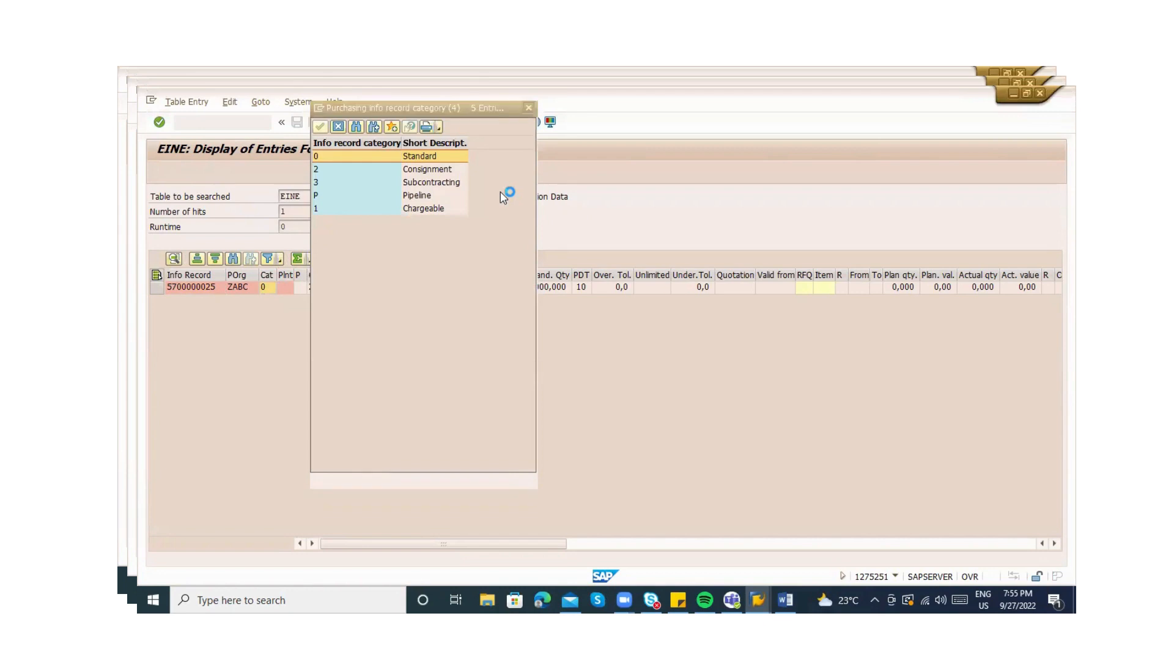
key(Escape)
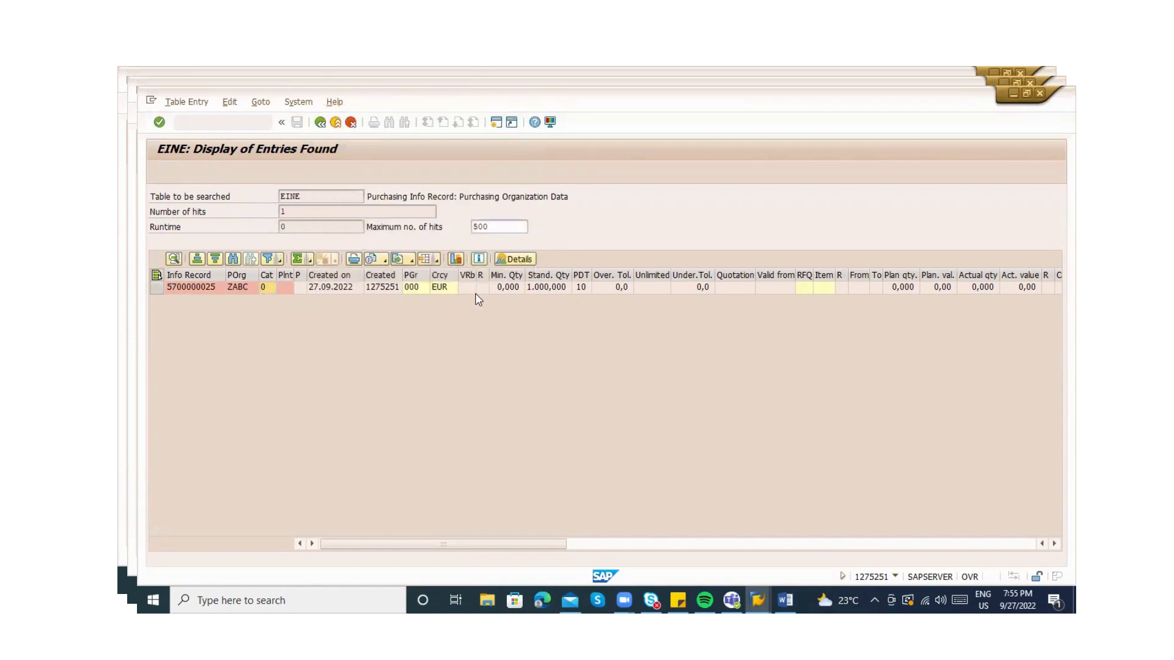
click(653, 544)
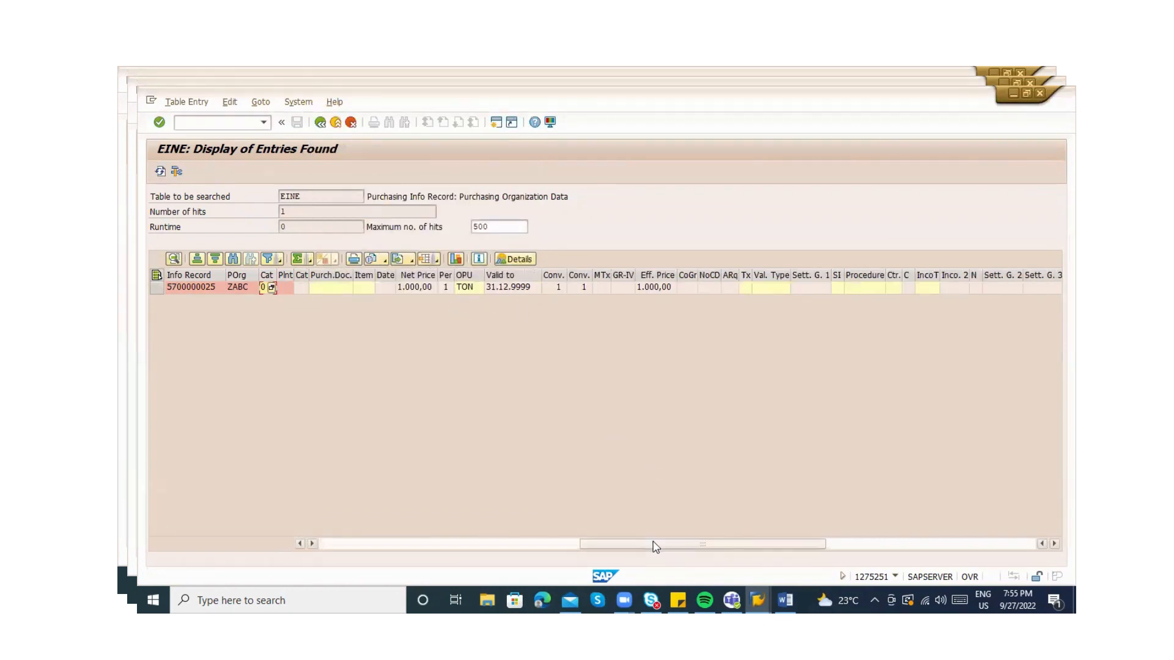
click(895, 545)
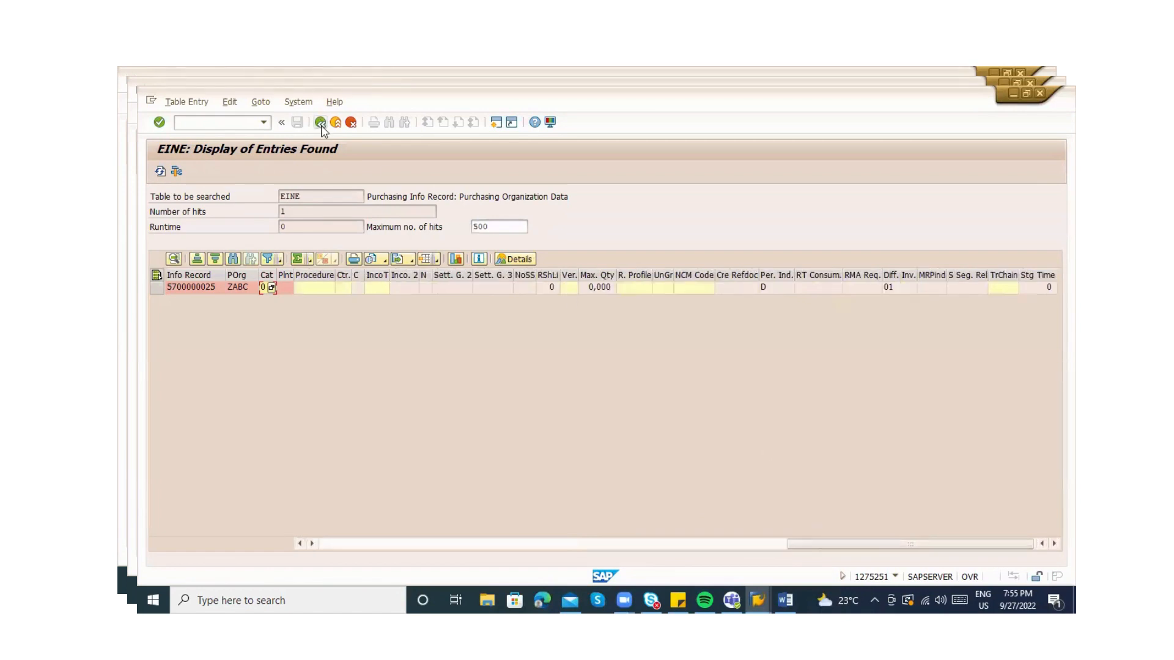
click(320, 123)
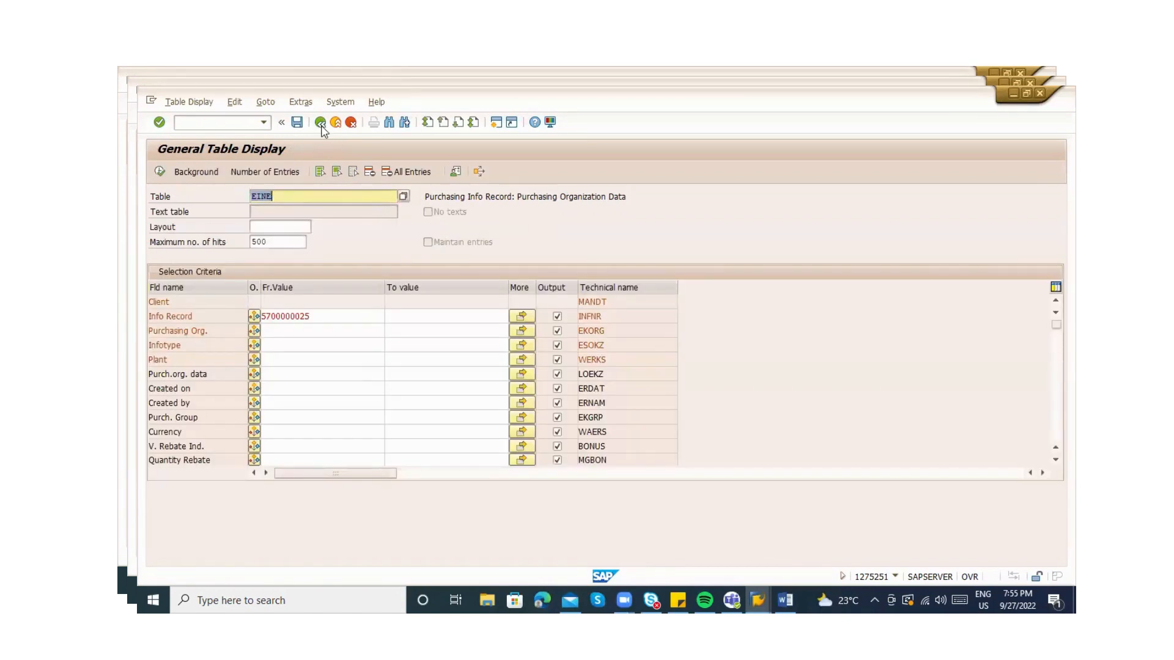
click(321, 123)
click(320, 122)
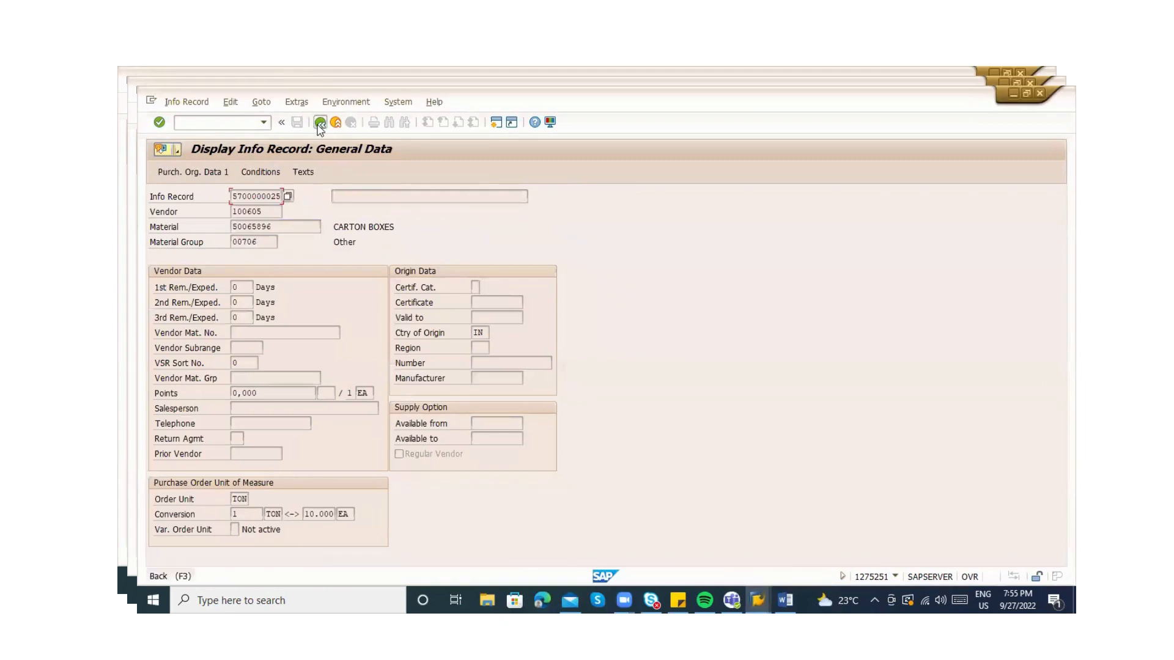
Add plant ZAB1 for vendor 100605 and material 50065896 and display the info record
key(Tab)
key(Tab)
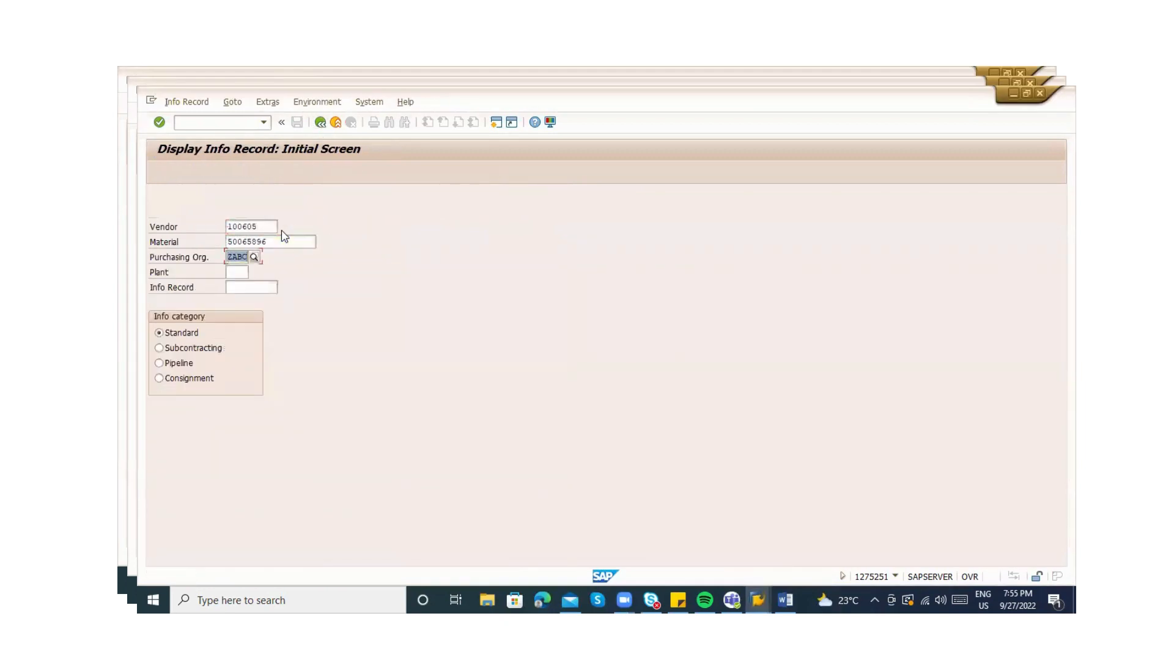
key(Tab)
text(ZAB)
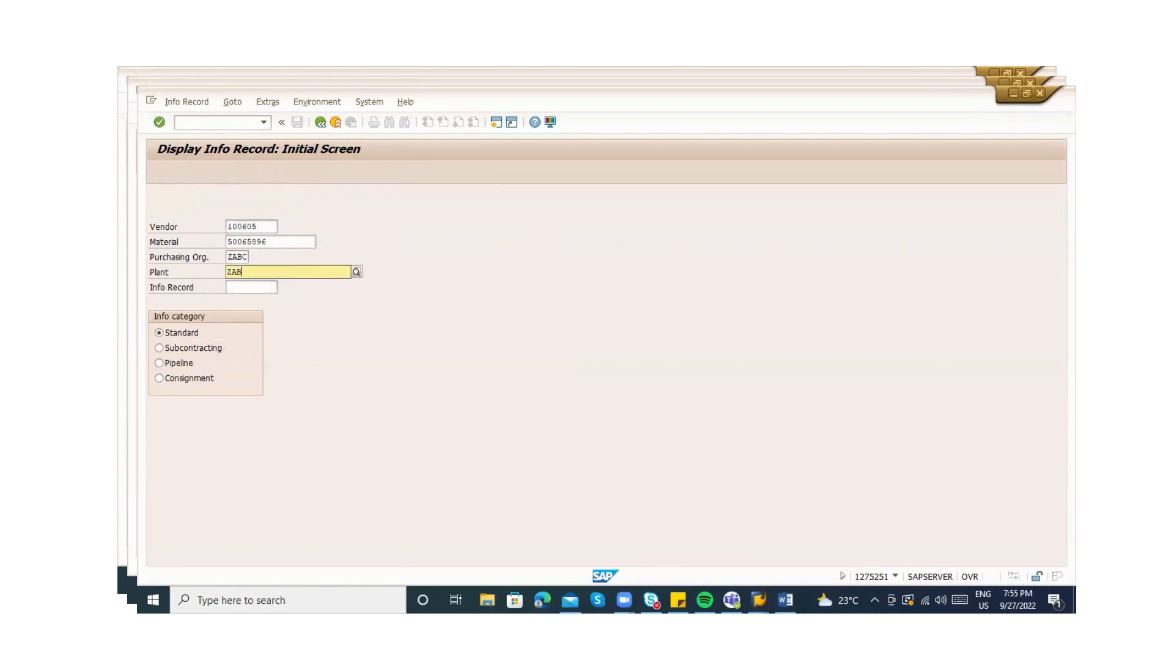
text(1)
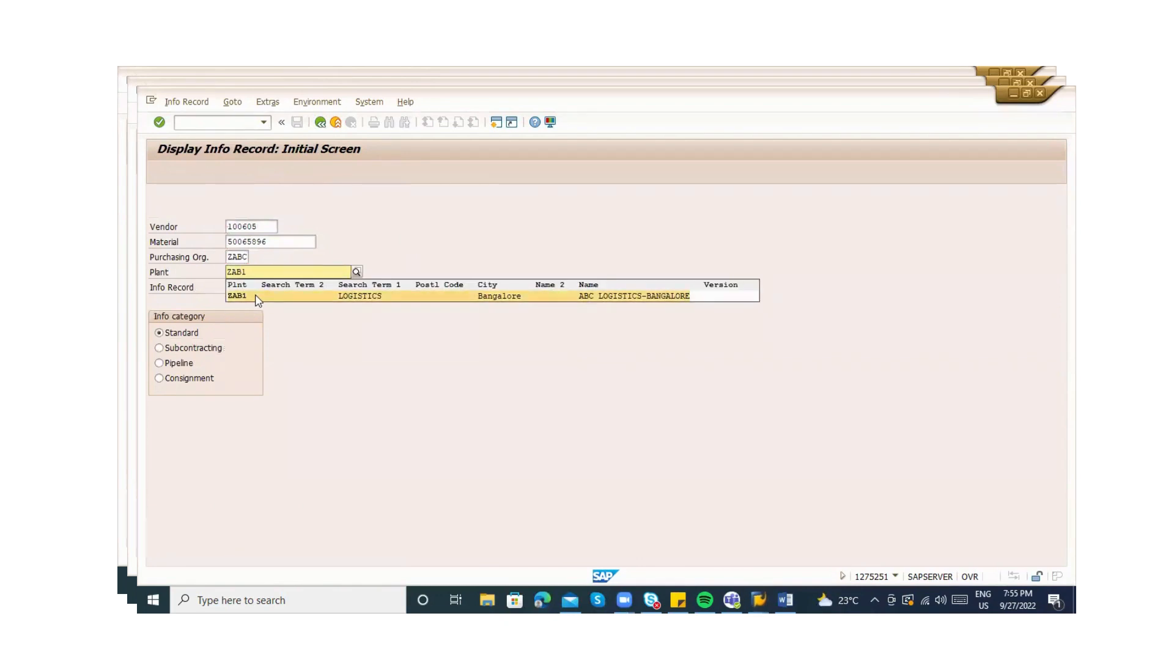
click(257, 297)
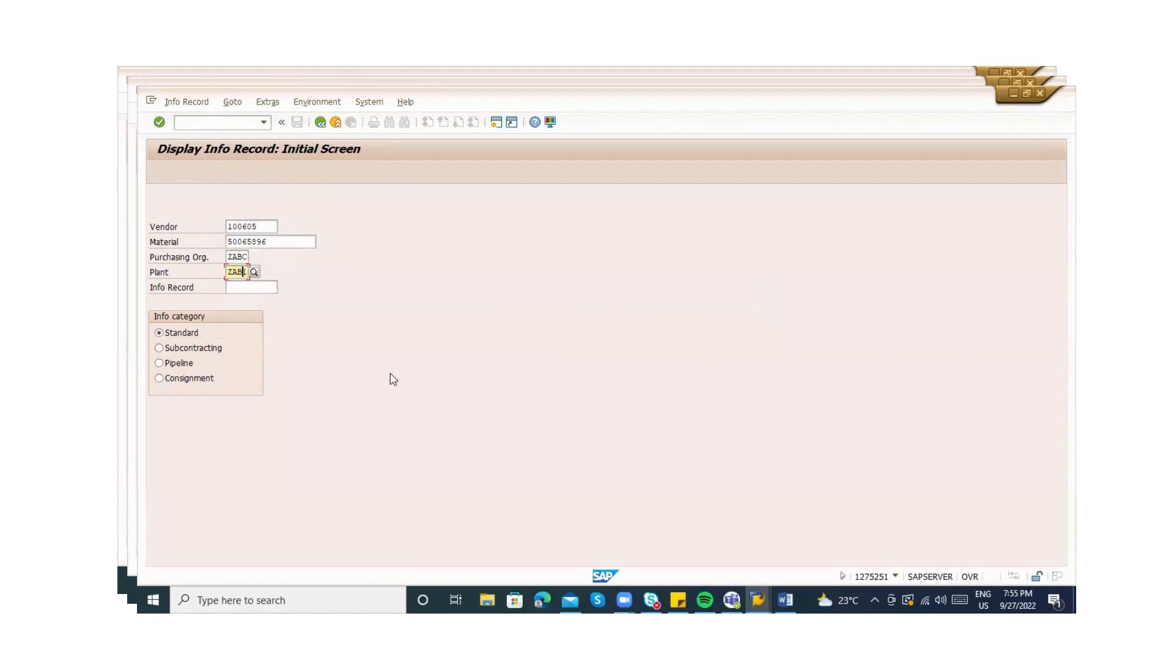
key(BackSpace)
text(2)
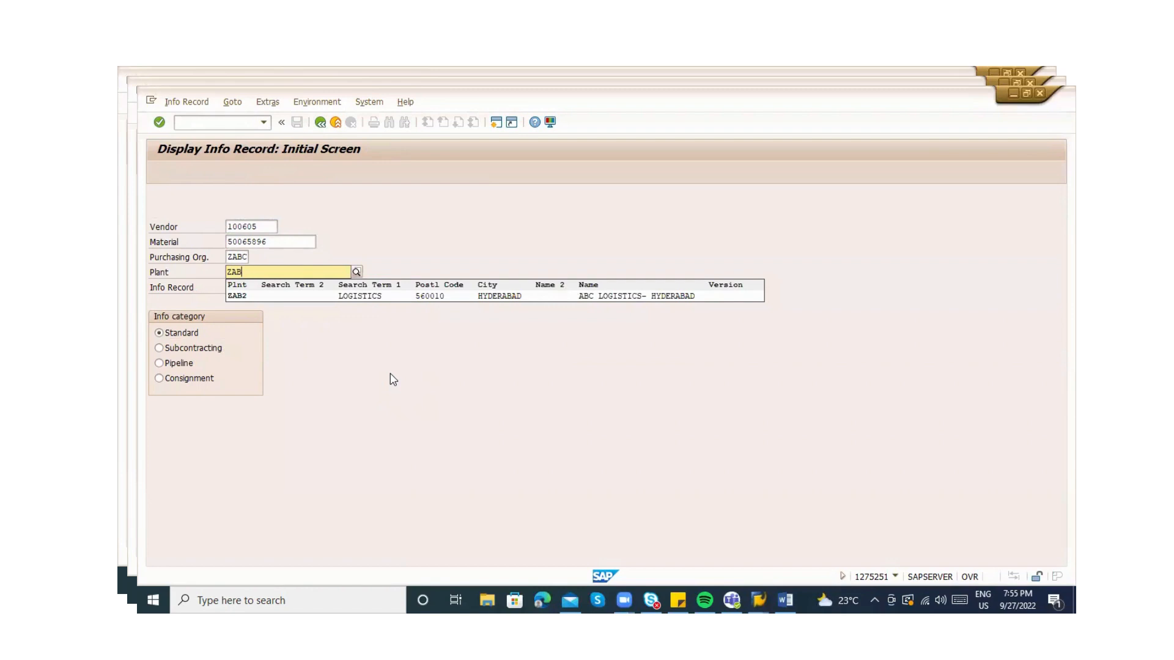
text(1)
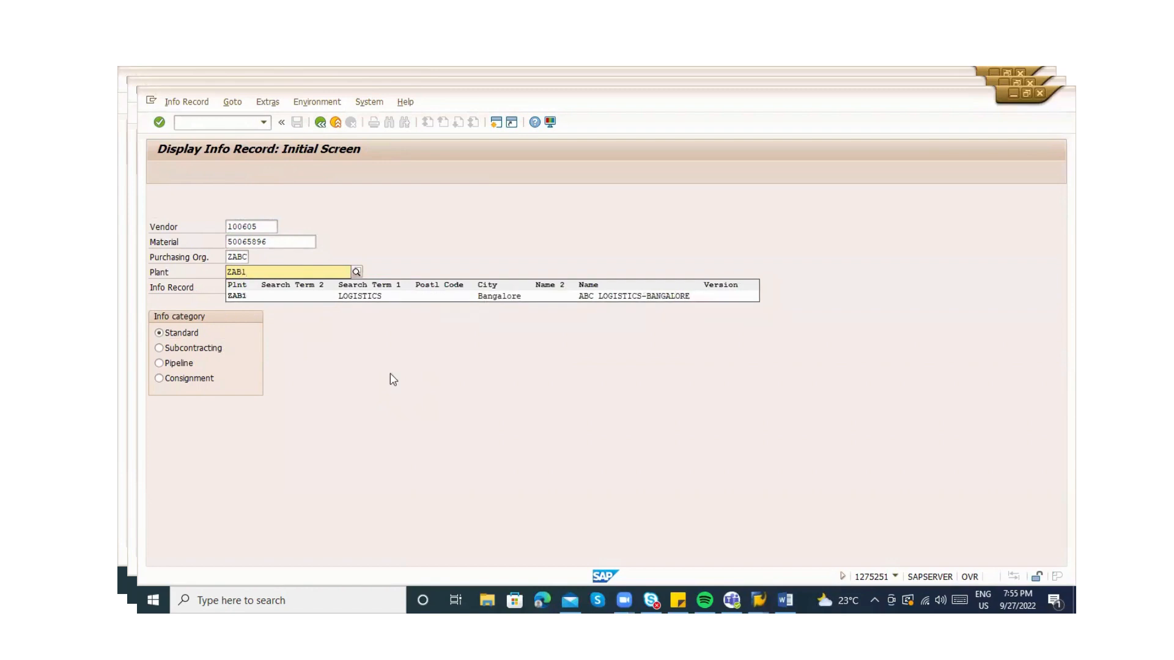
key(Down)
key(Return)
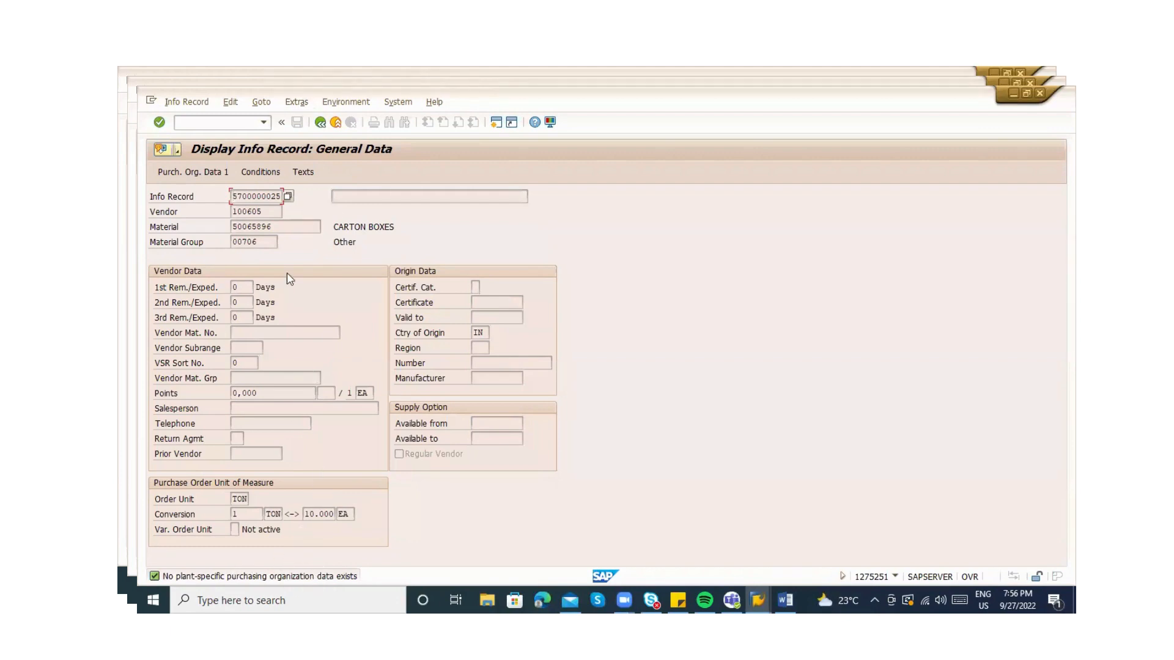
Start ME11 with /nme11 and advance through general data to the purchasing organization data
click(212, 123)
text(/nme11)
key(Return)
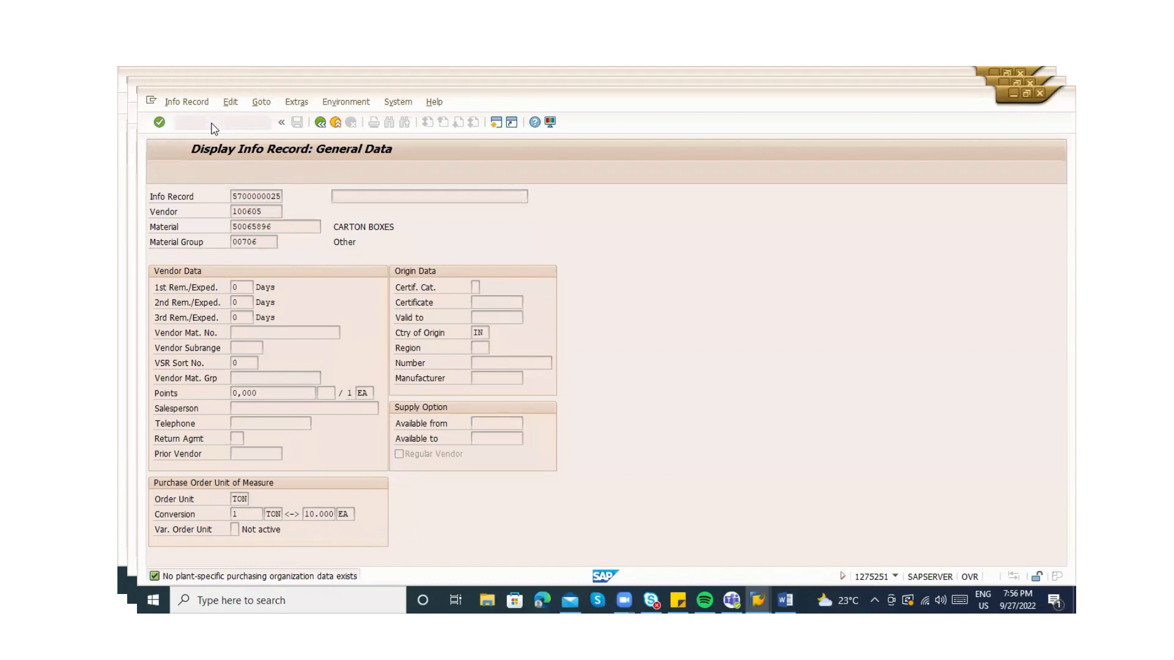
key(Return)
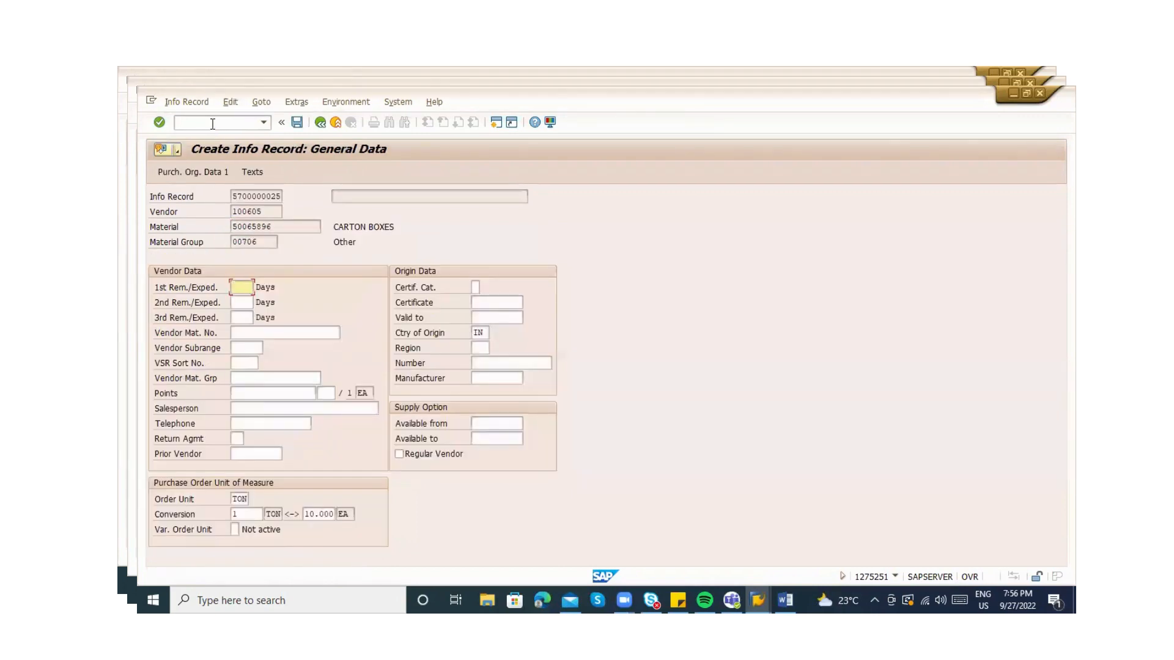
key(Return)
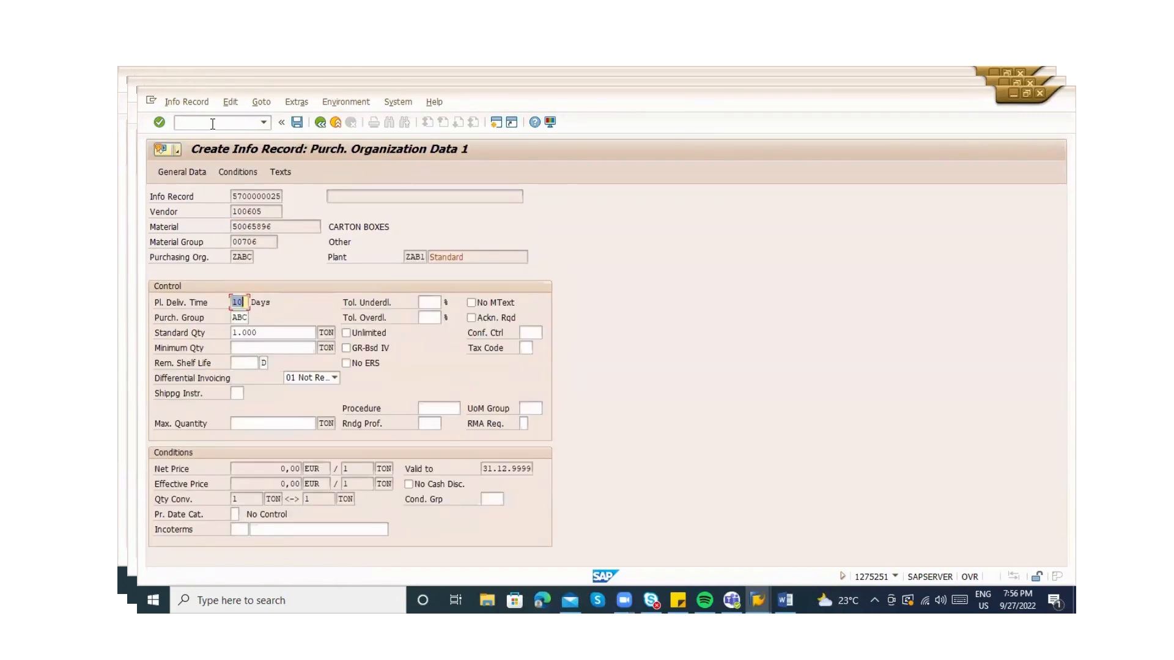
key(Return)
key(Return)
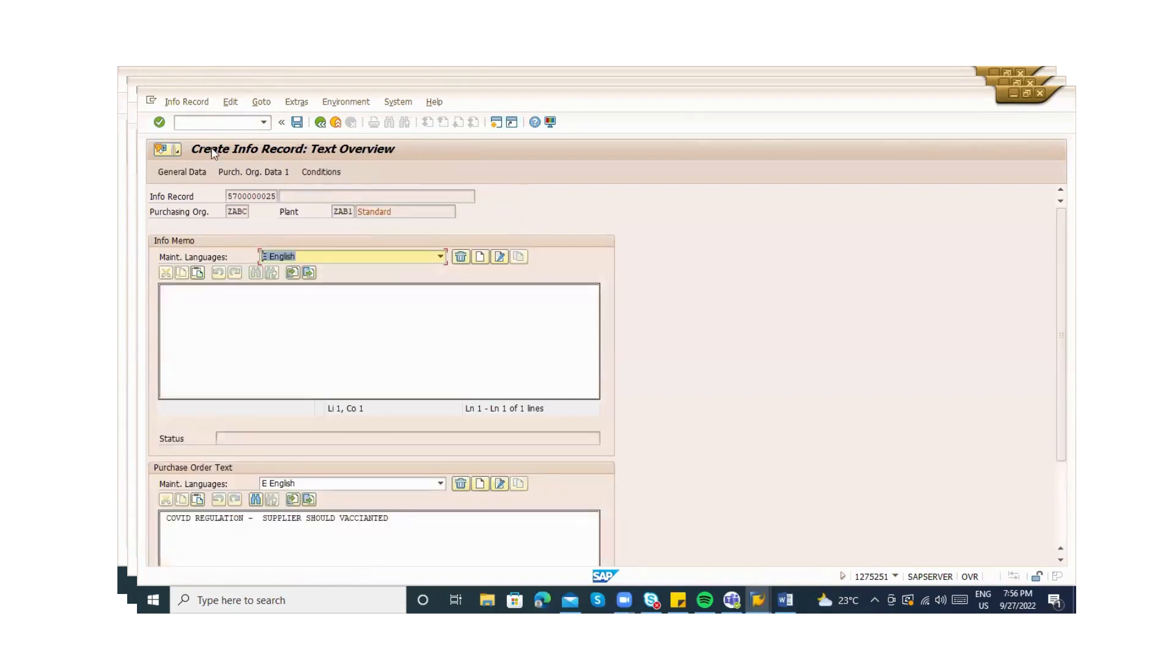
Check org ZABC, plant ZAB1 and the 1.000,00 EUR per TON price, then save
click(234, 175)
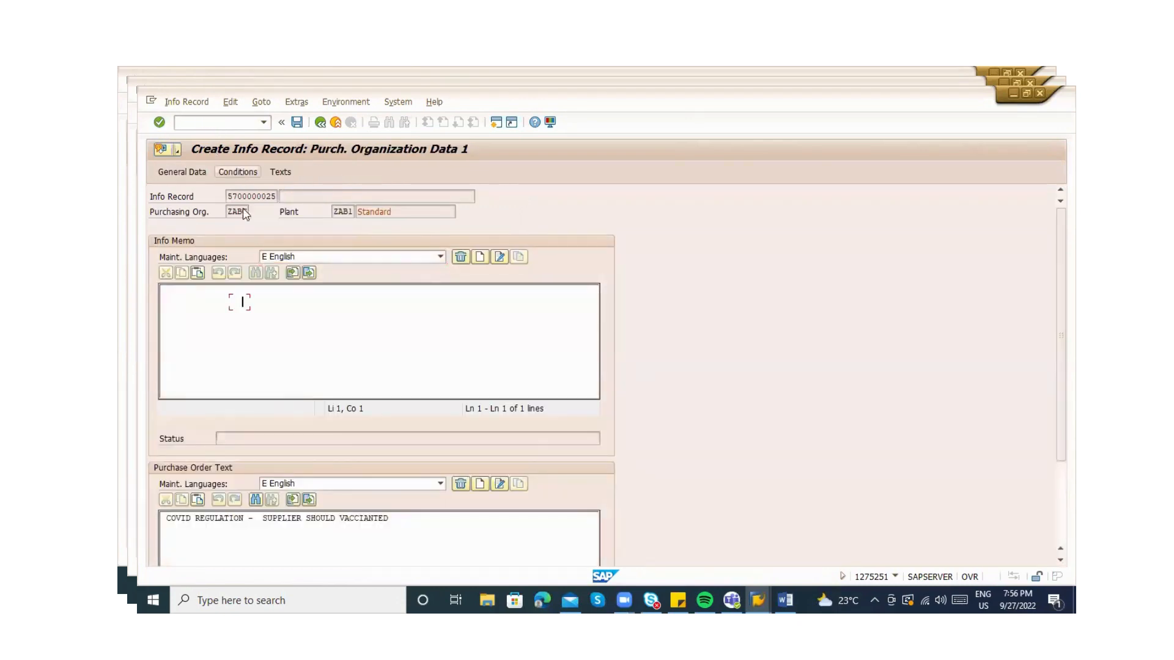
click(242, 261)
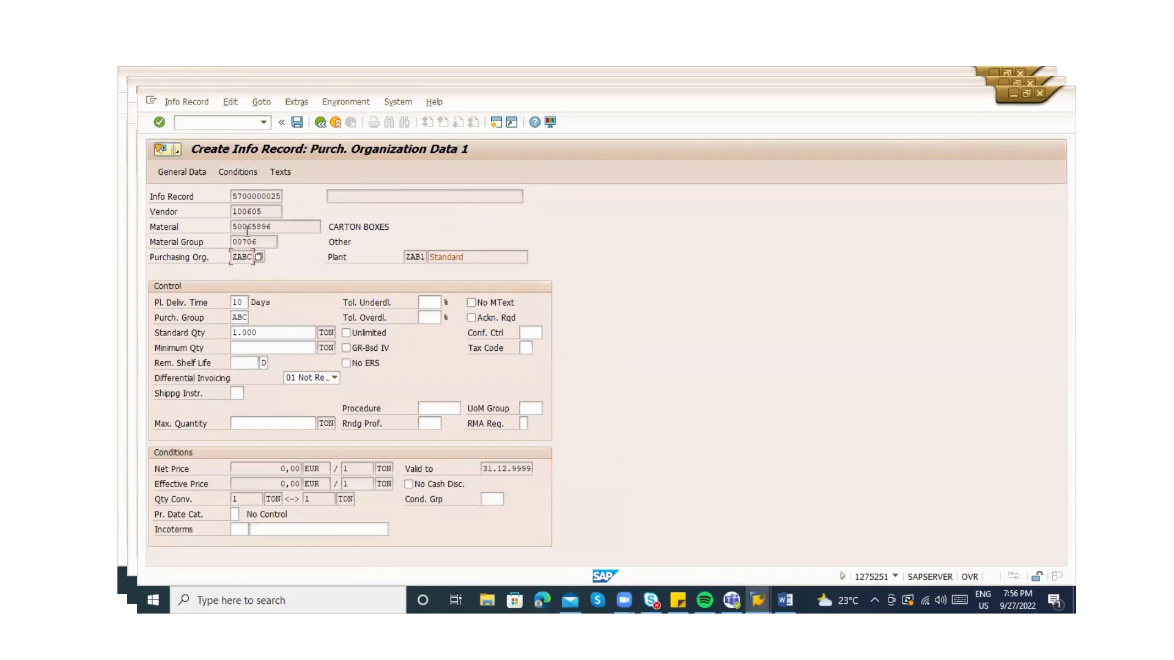
click(253, 241)
click(407, 257)
double_click(407, 258)
click(240, 172)
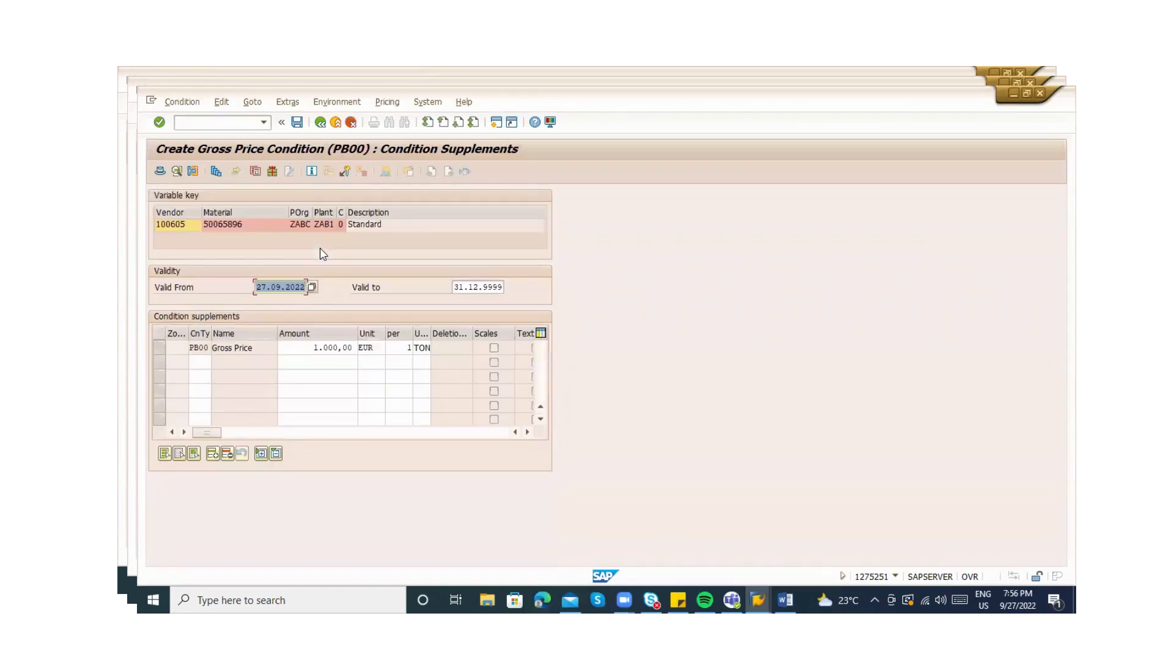
click(321, 123)
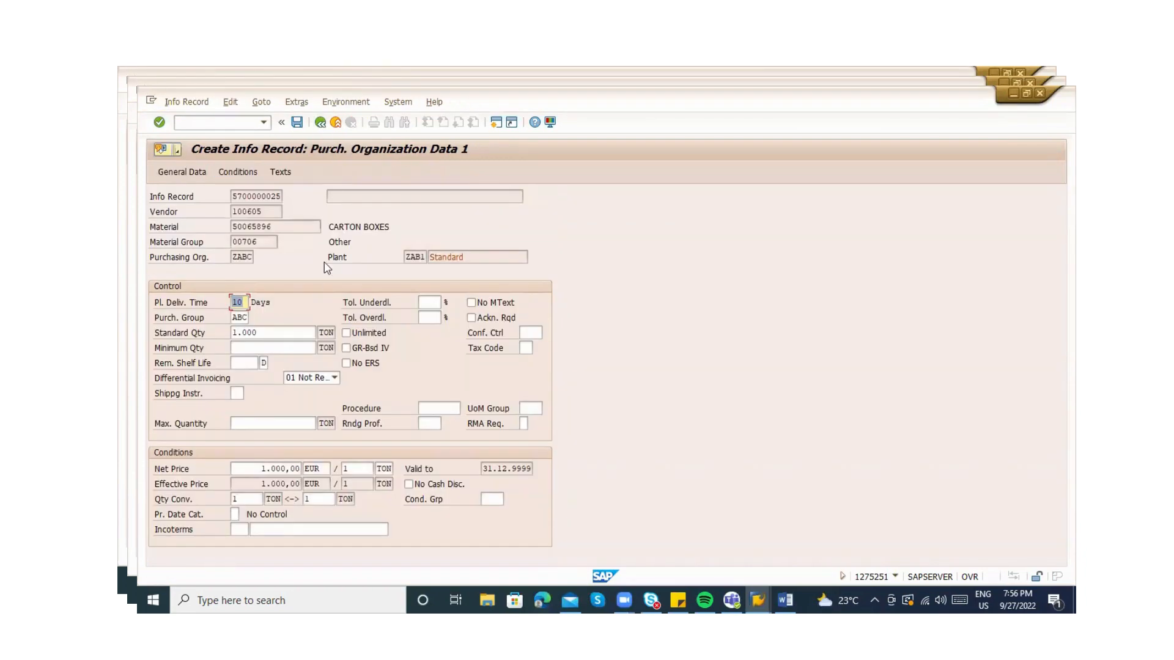
key(Return)
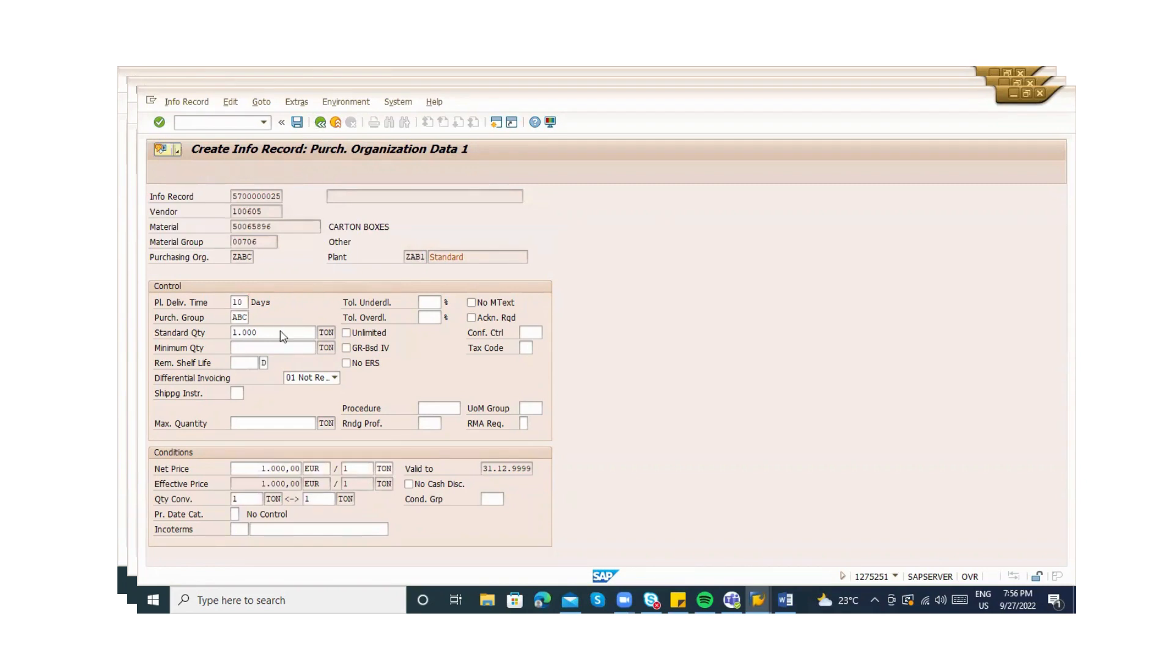
key(Return)
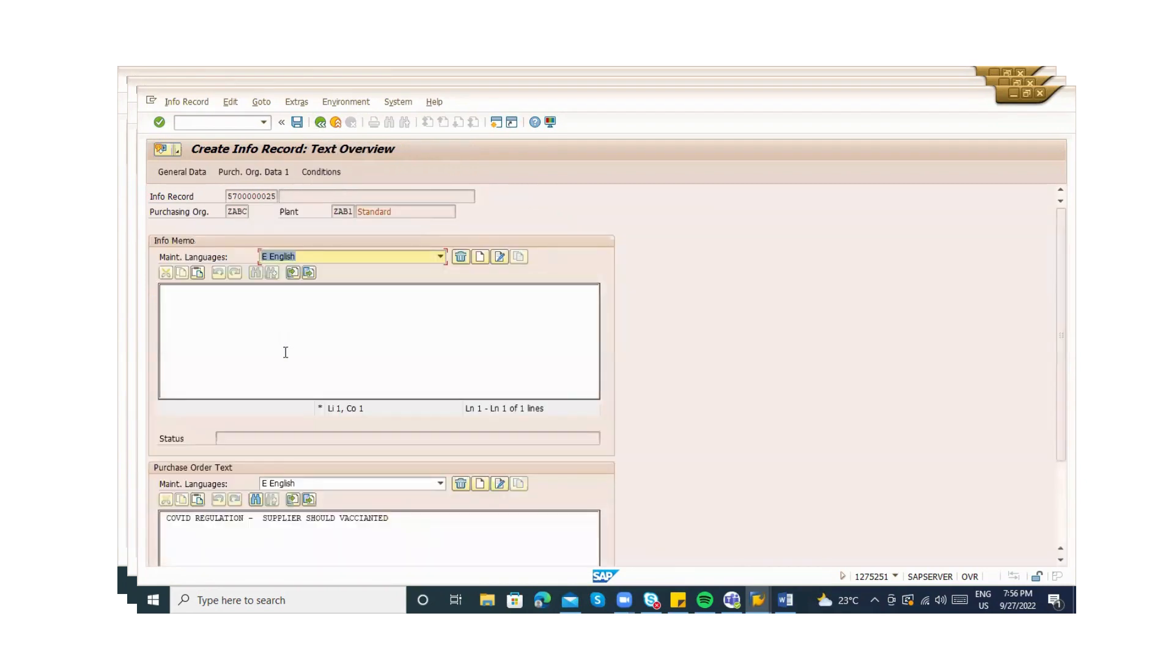
click(185, 169)
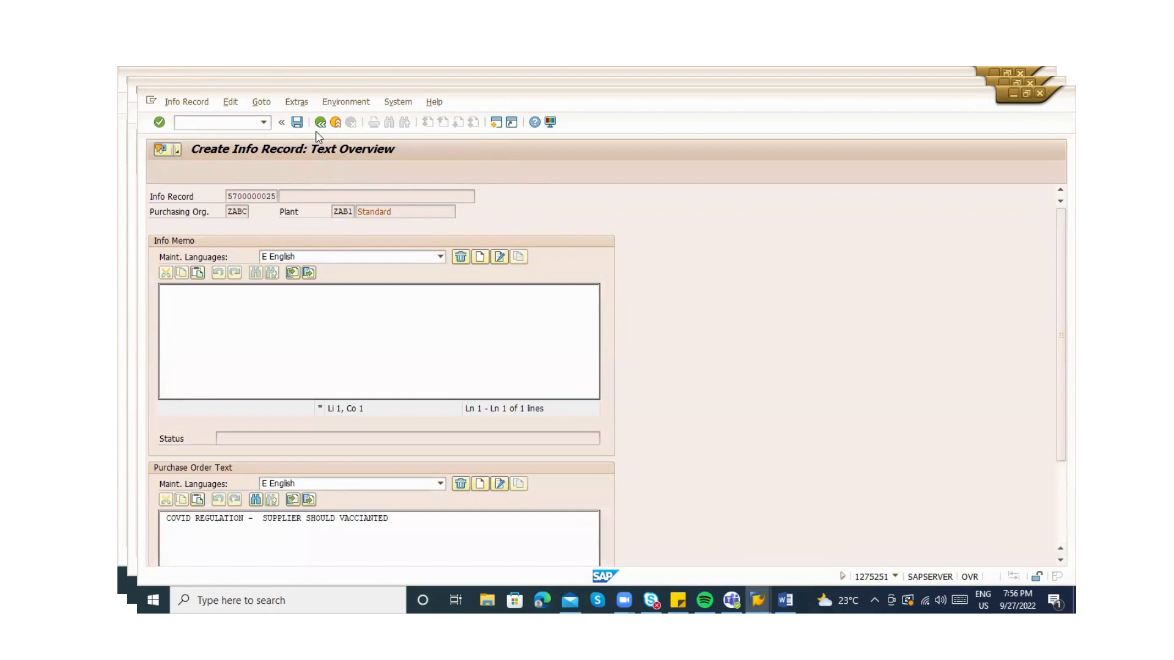
click(297, 123)
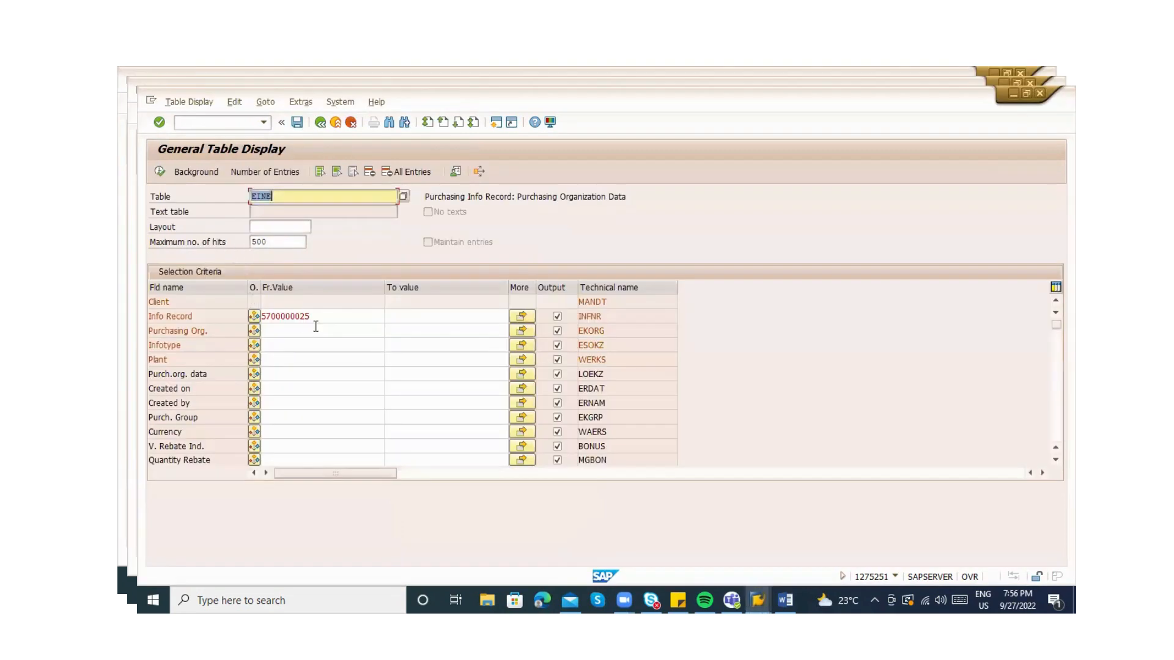
Rerun the EINE query and compare both entries' plants and purchasing groups, 000 versus ABC
click(332, 315)
click(160, 172)
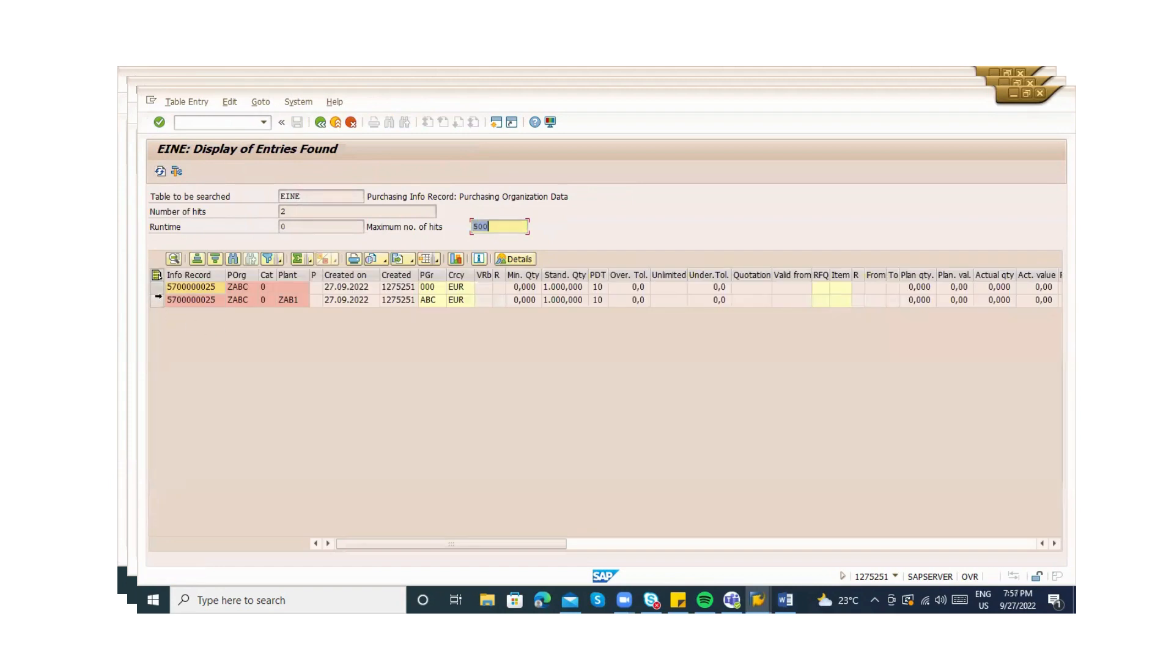
click(156, 300)
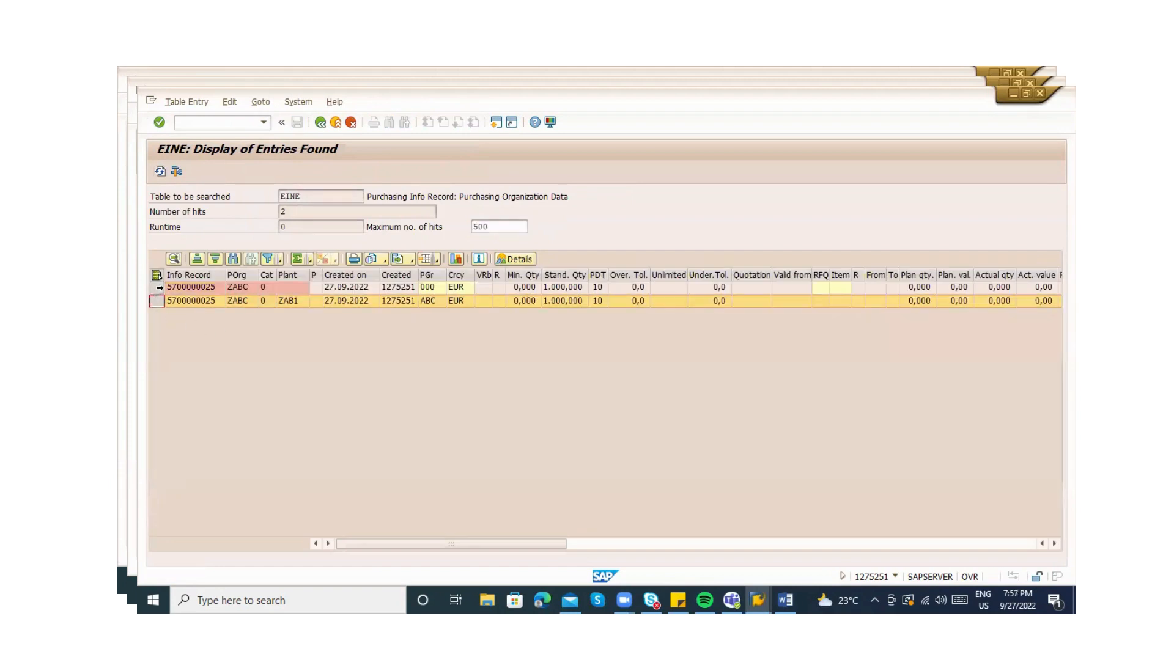
click(288, 275)
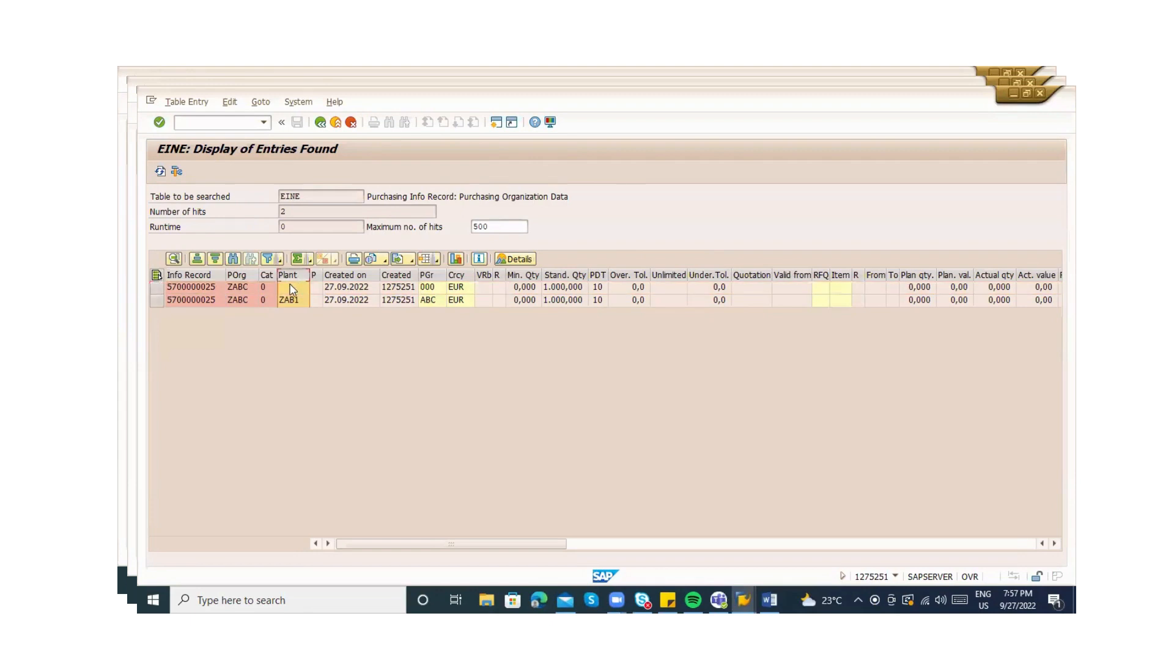
double_click(290, 287)
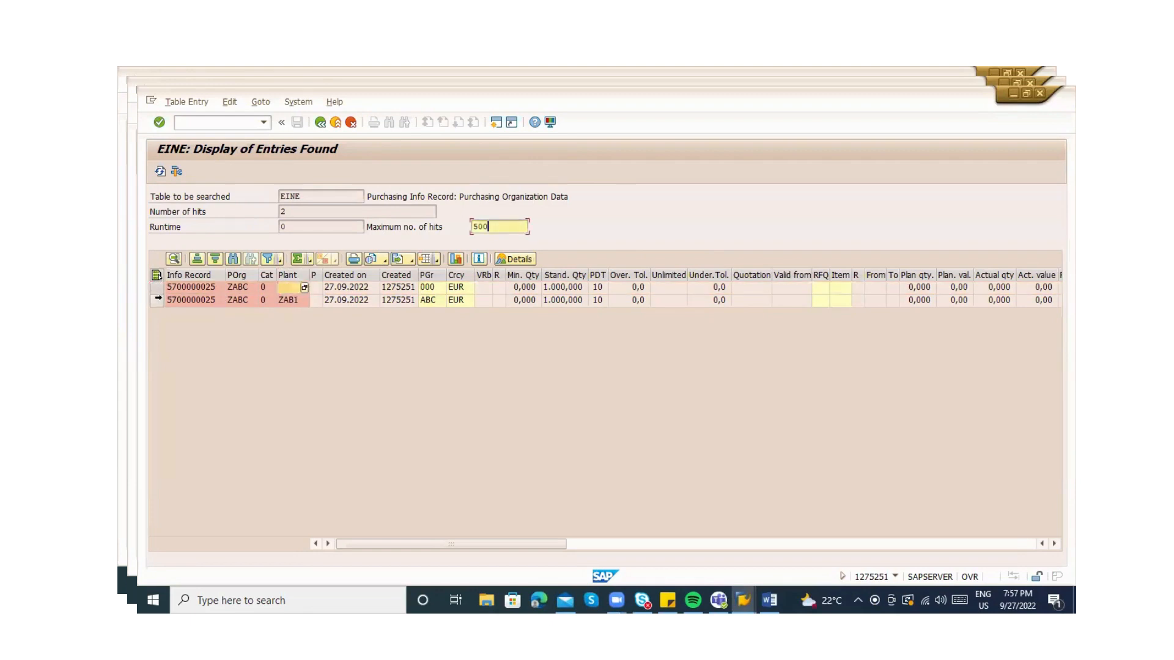
click(156, 300)
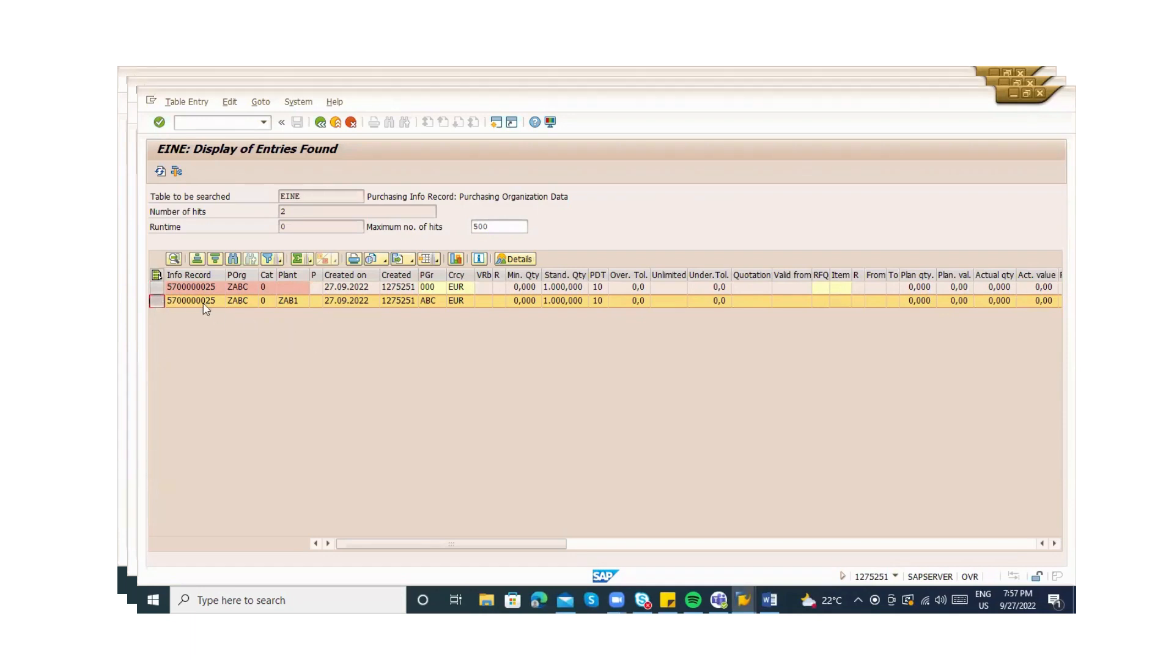
click(157, 287)
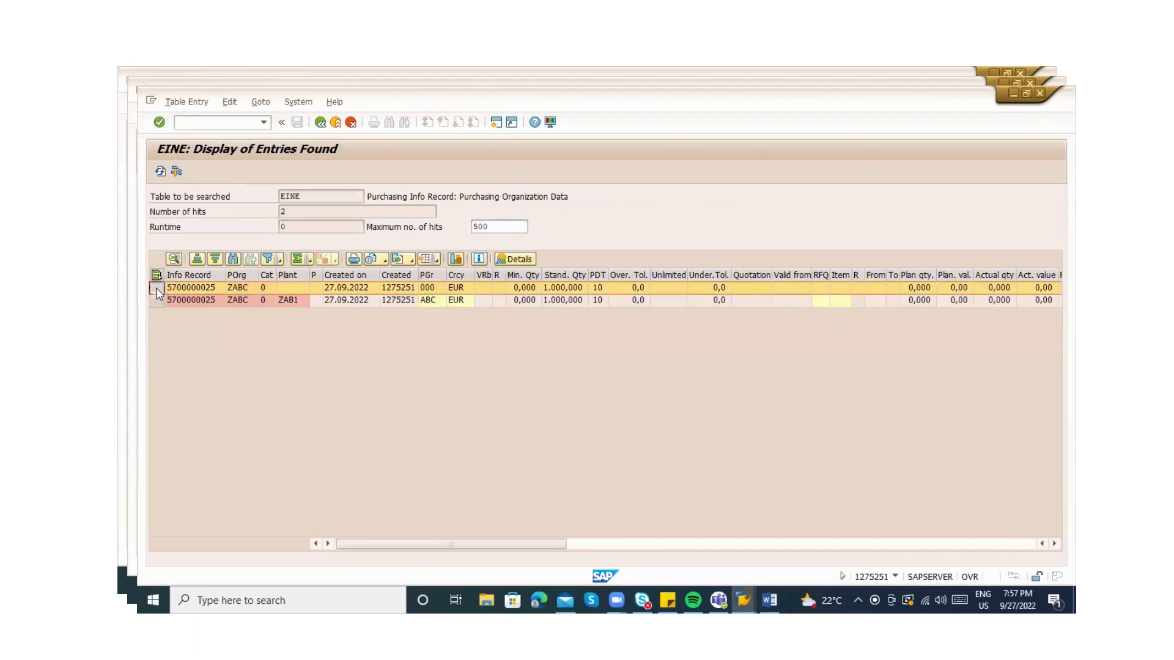
click(156, 300)
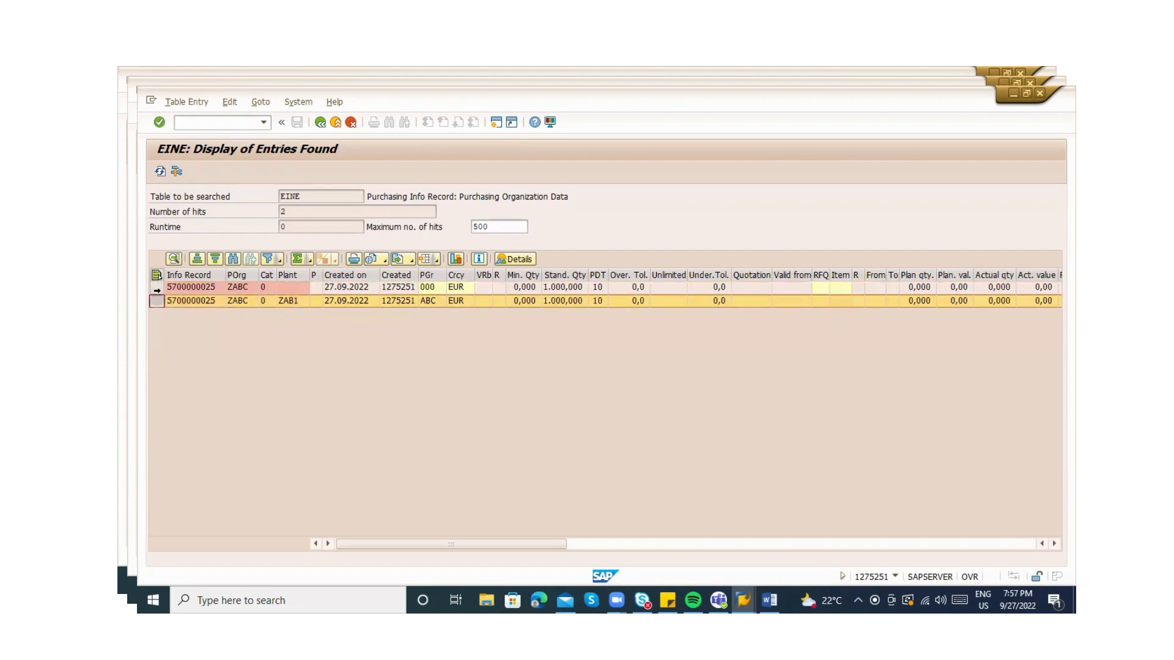
click(155, 292)
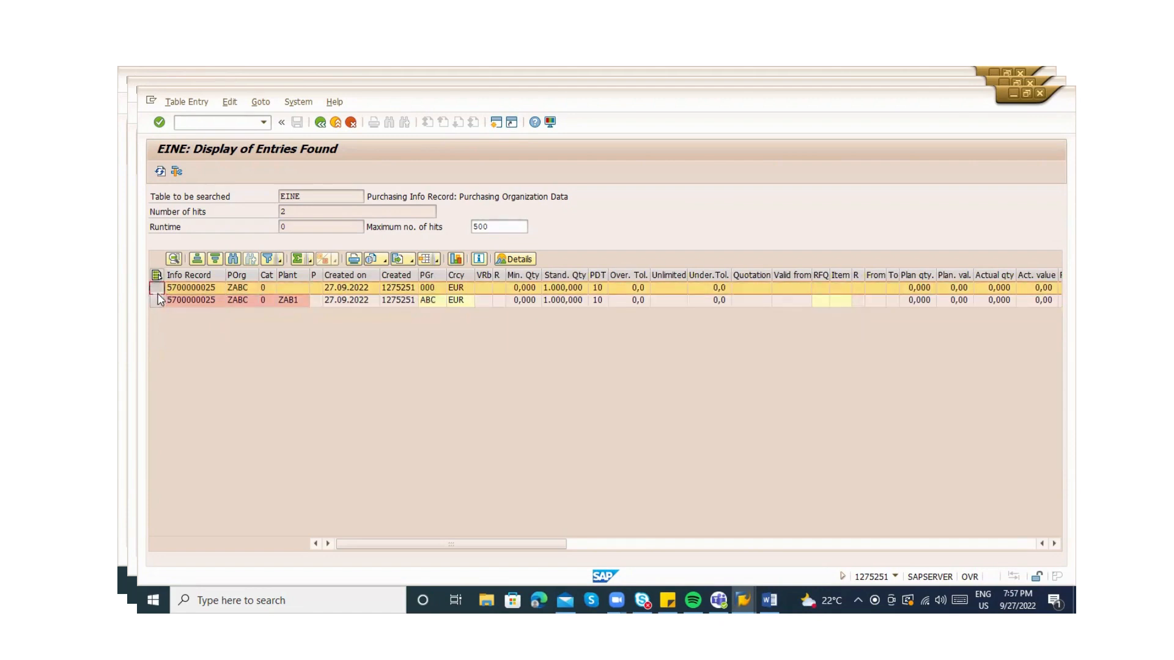
click(157, 292)
click(156, 298)
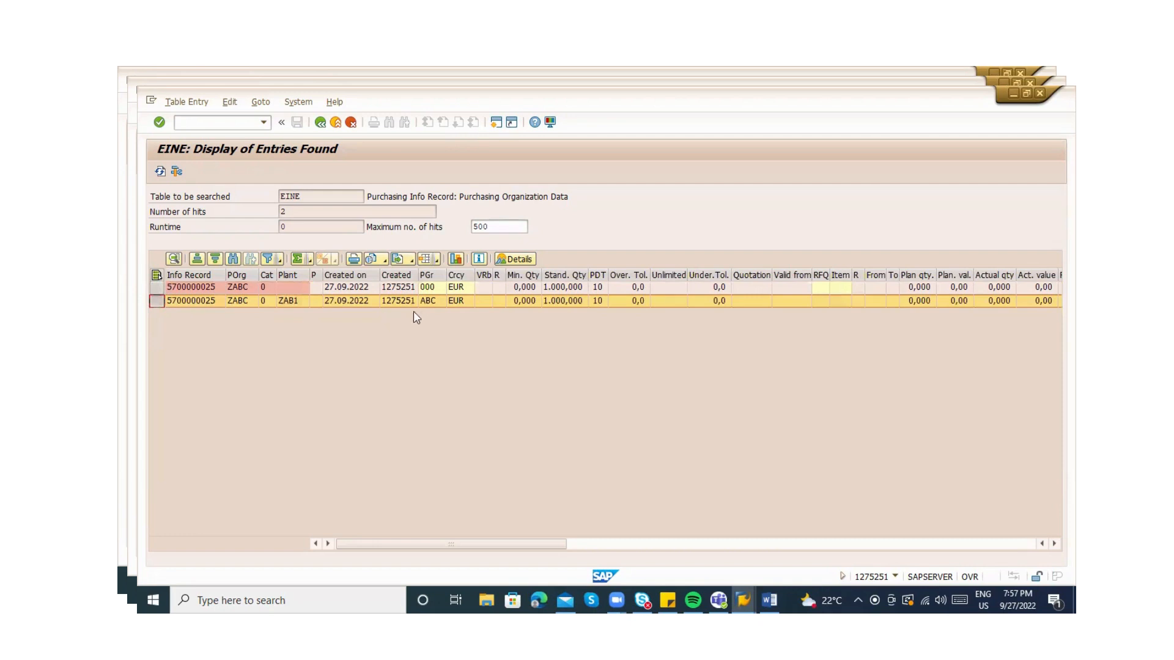
click(428, 301)
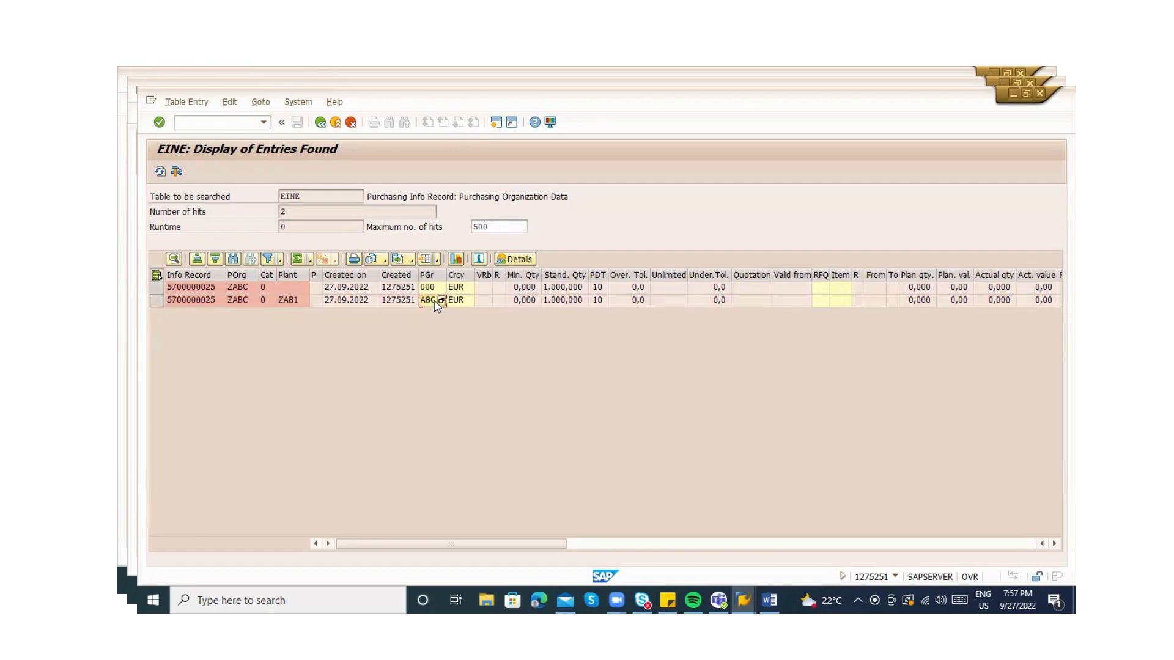
click(291, 303)
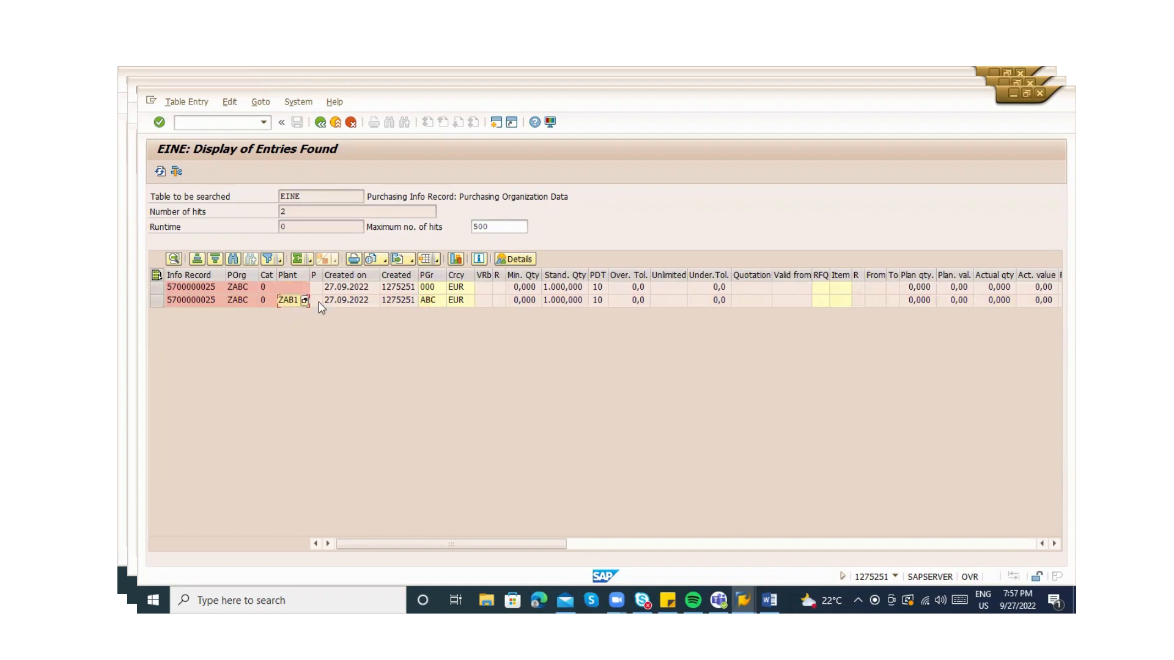
click(424, 302)
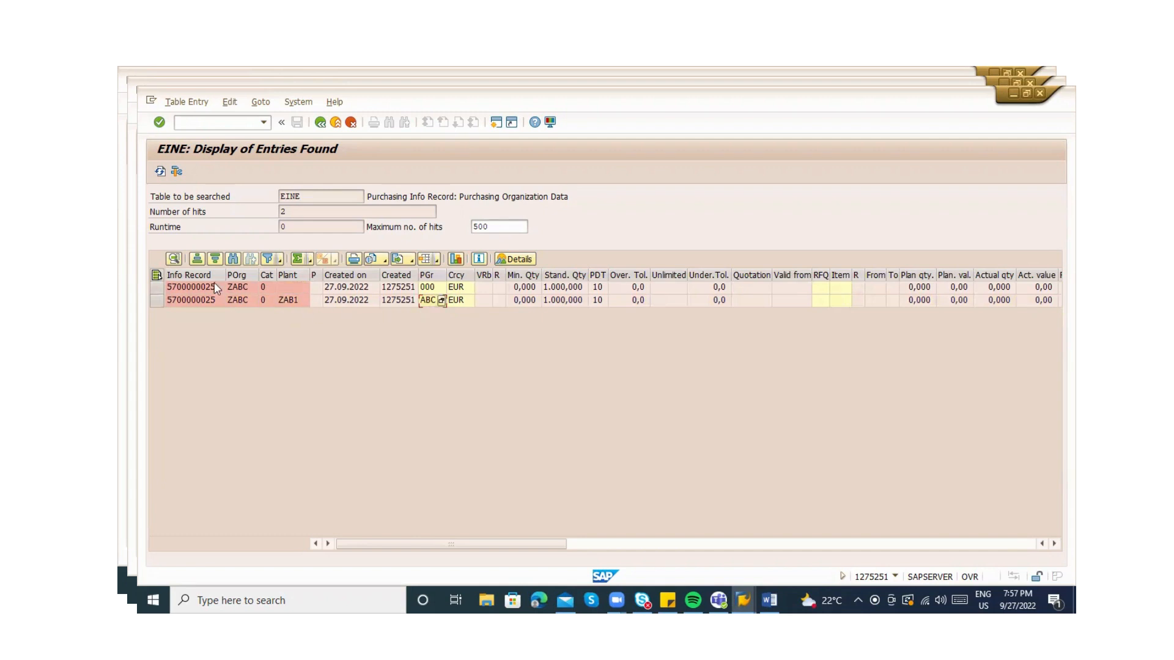
click(157, 287)
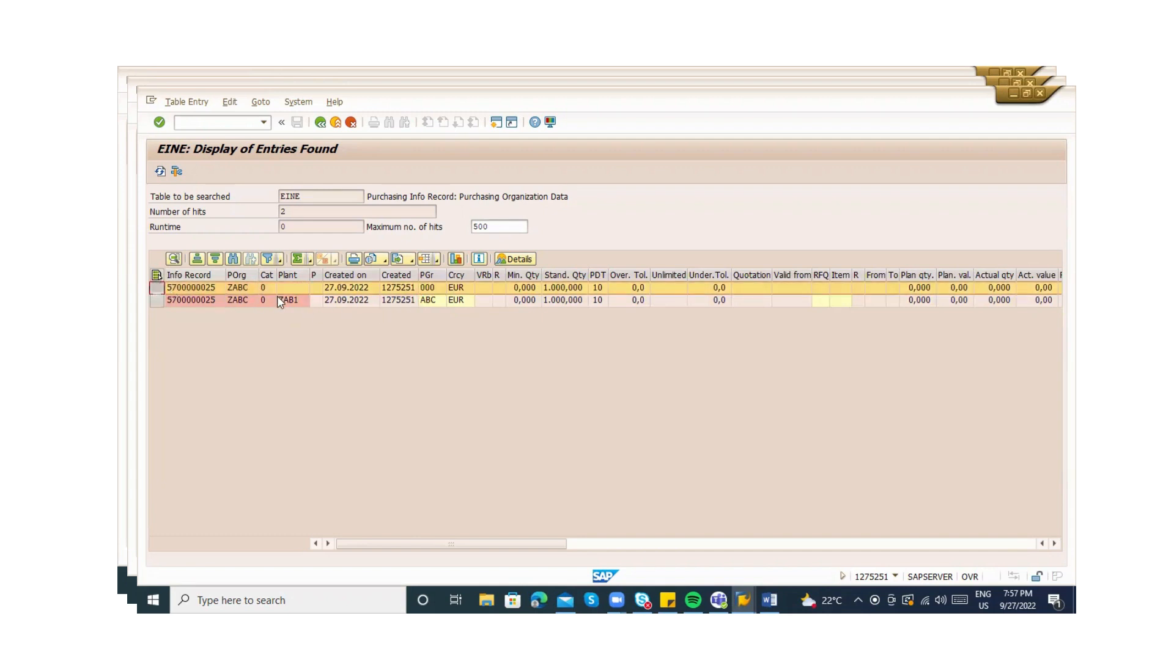
click(425, 287)
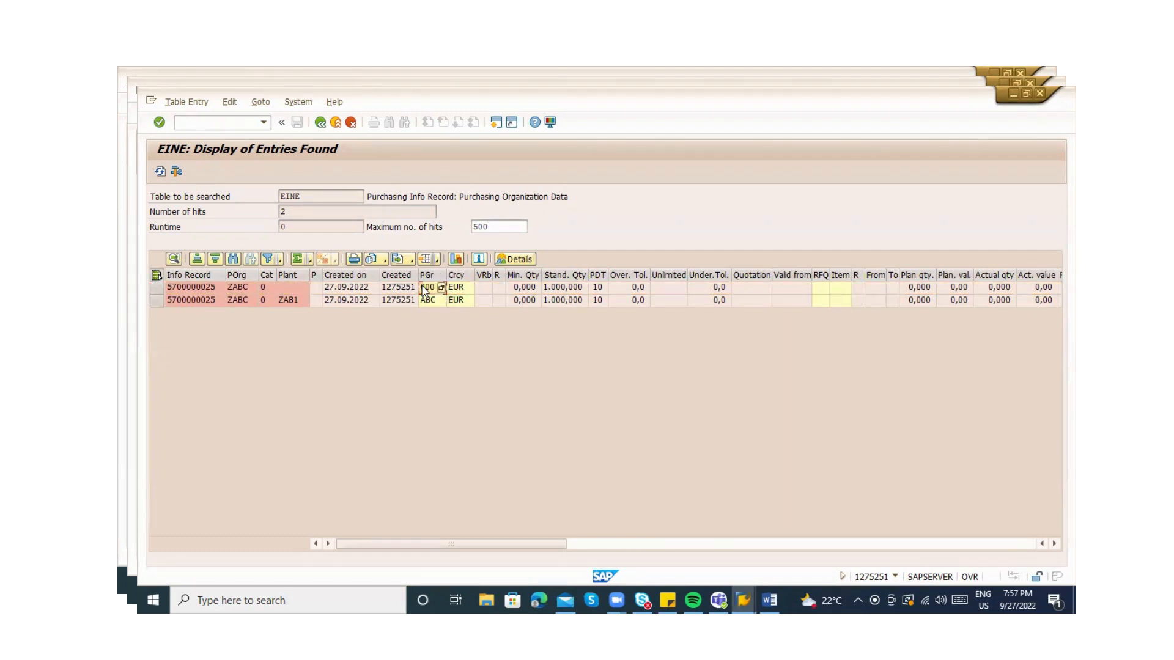
click(428, 299)
Confirm the material's purchasing group ABC in the Materials List, recheck both rows, then go back
key(alt+Tab)
key(alt+Tab)
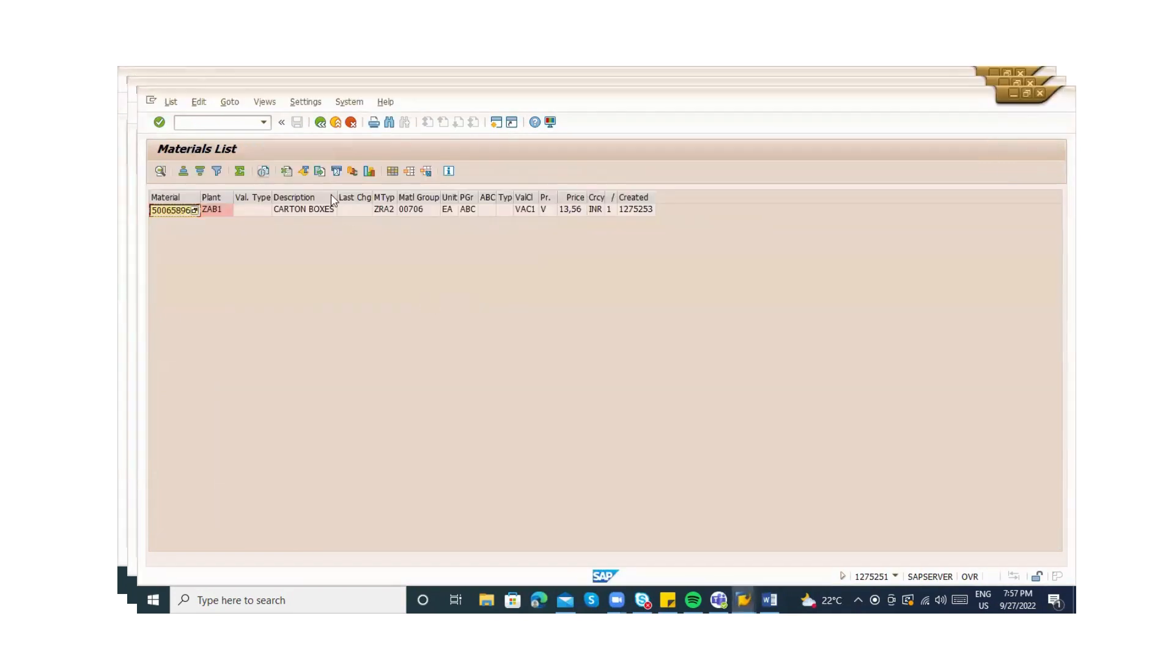
click(473, 211)
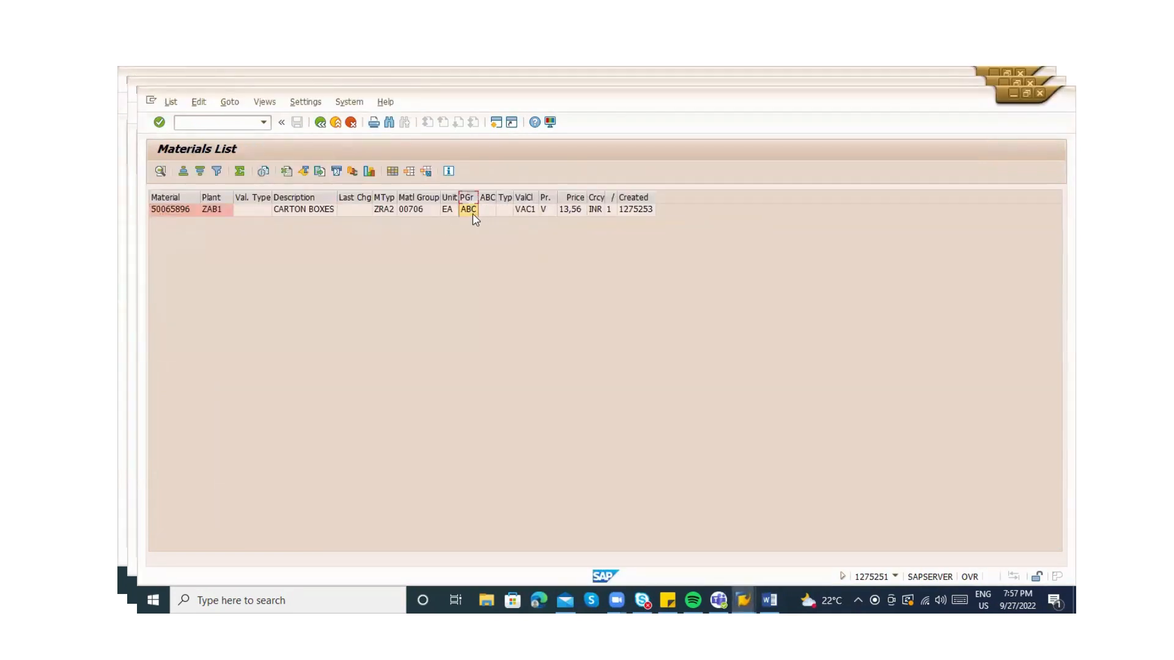
key(alt+Tab)
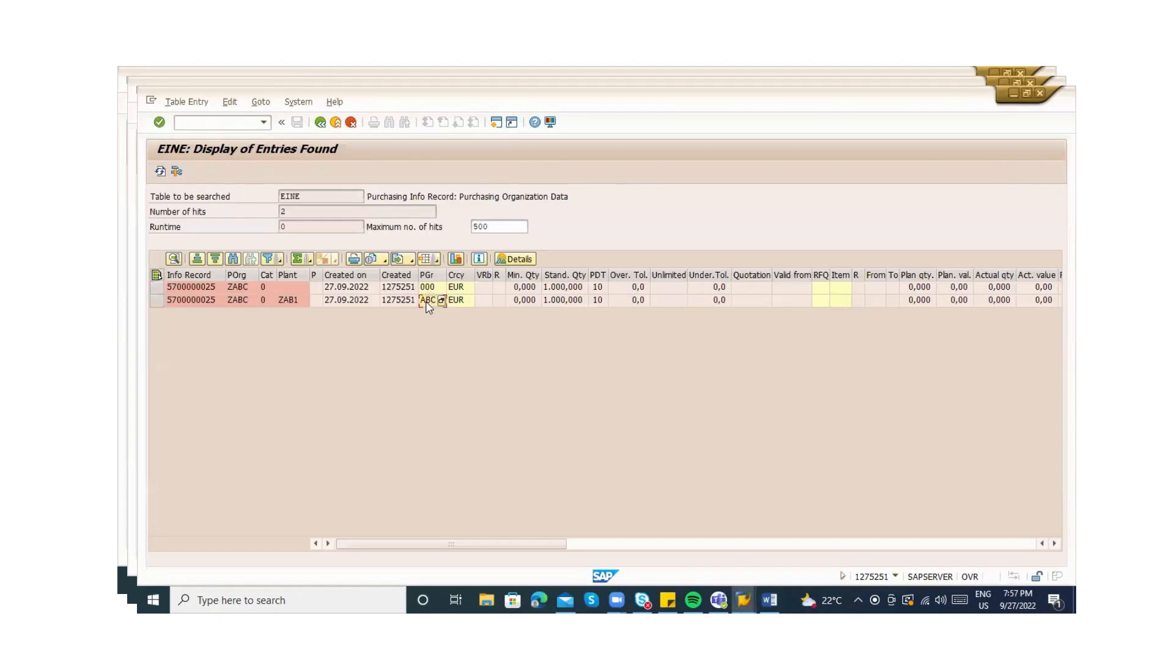
click(156, 304)
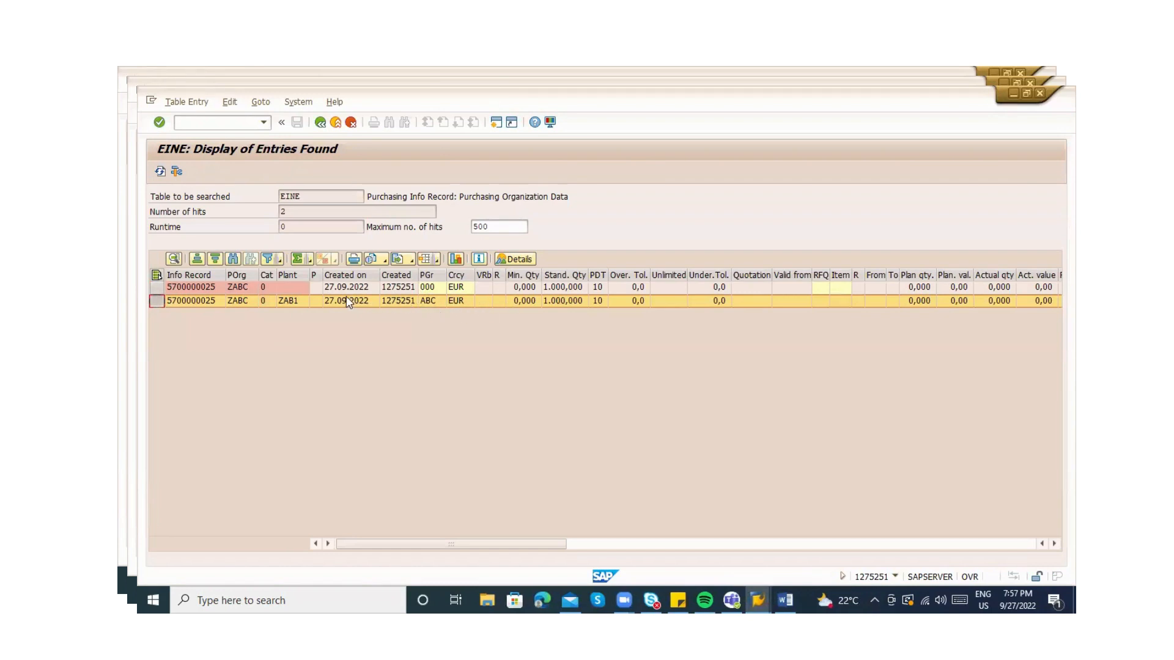
click(428, 301)
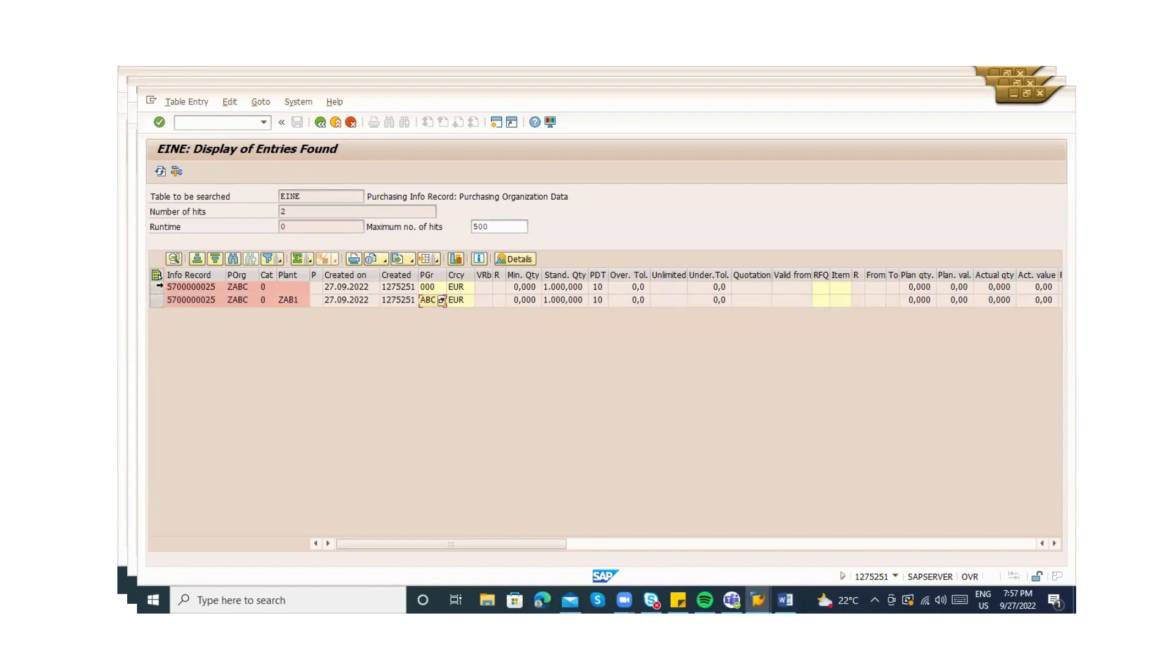
click(157, 286)
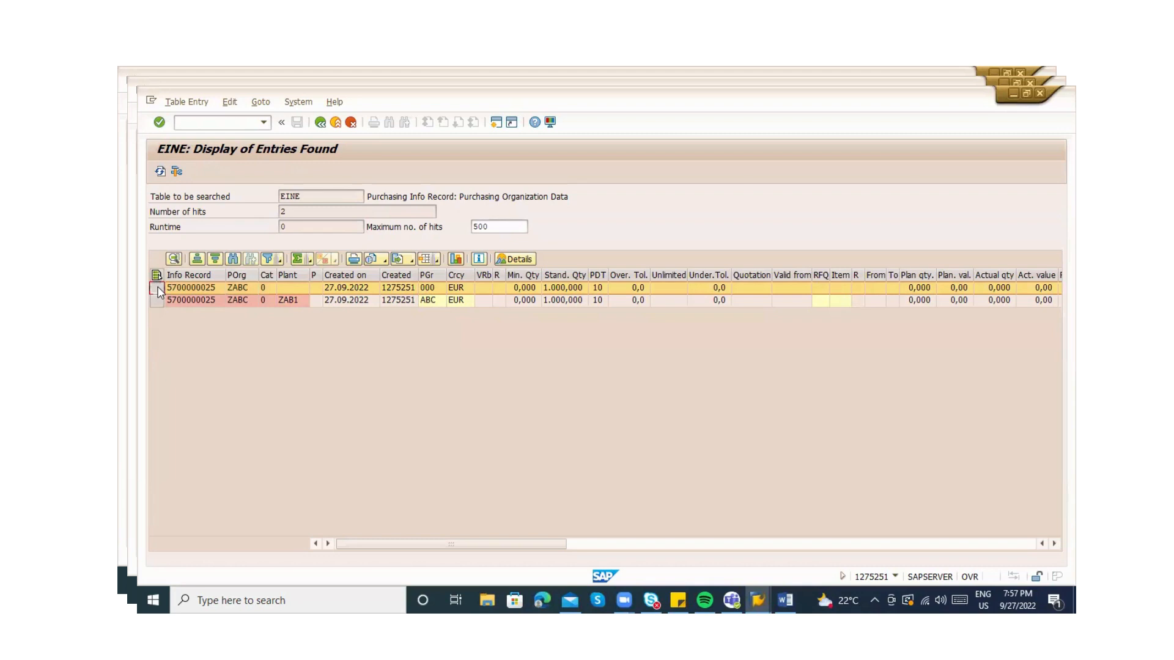
click(428, 287)
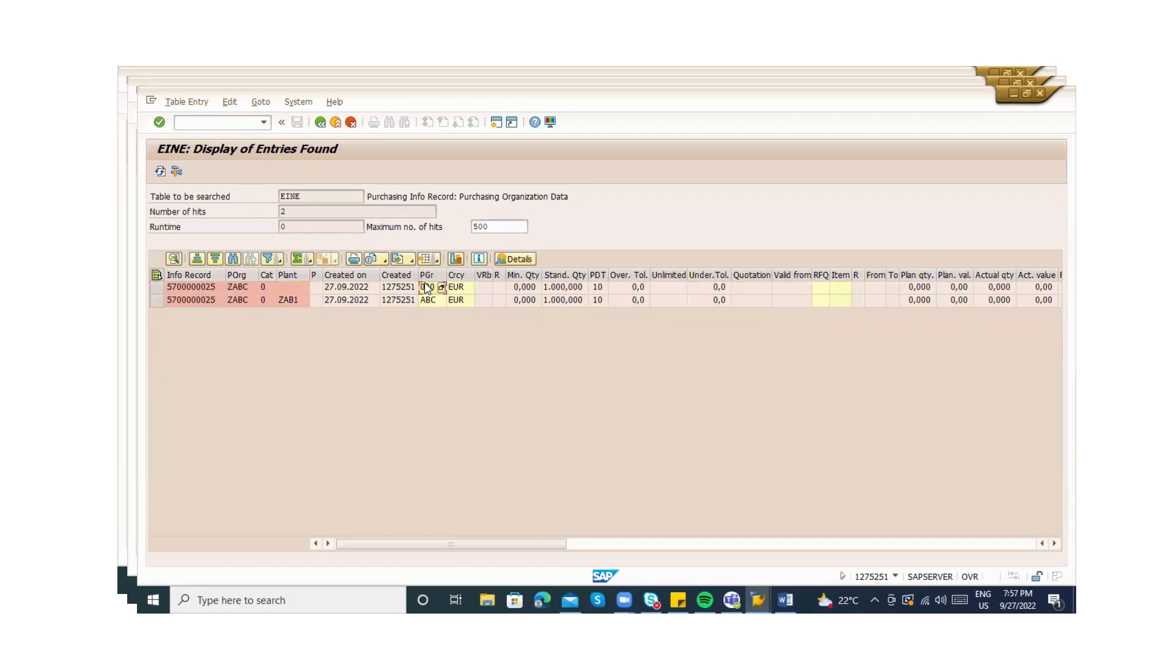
click(326, 125)
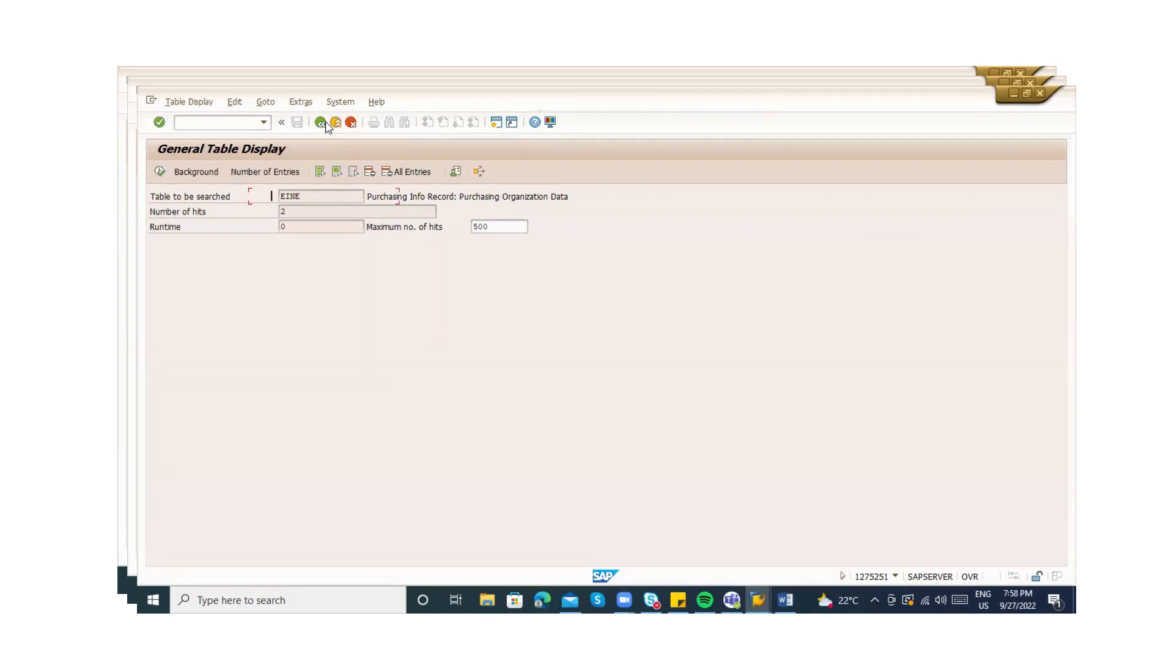
Exit the Materials List for 50065896 and return to SAP Easy Access with /n
key(alt+Tab)
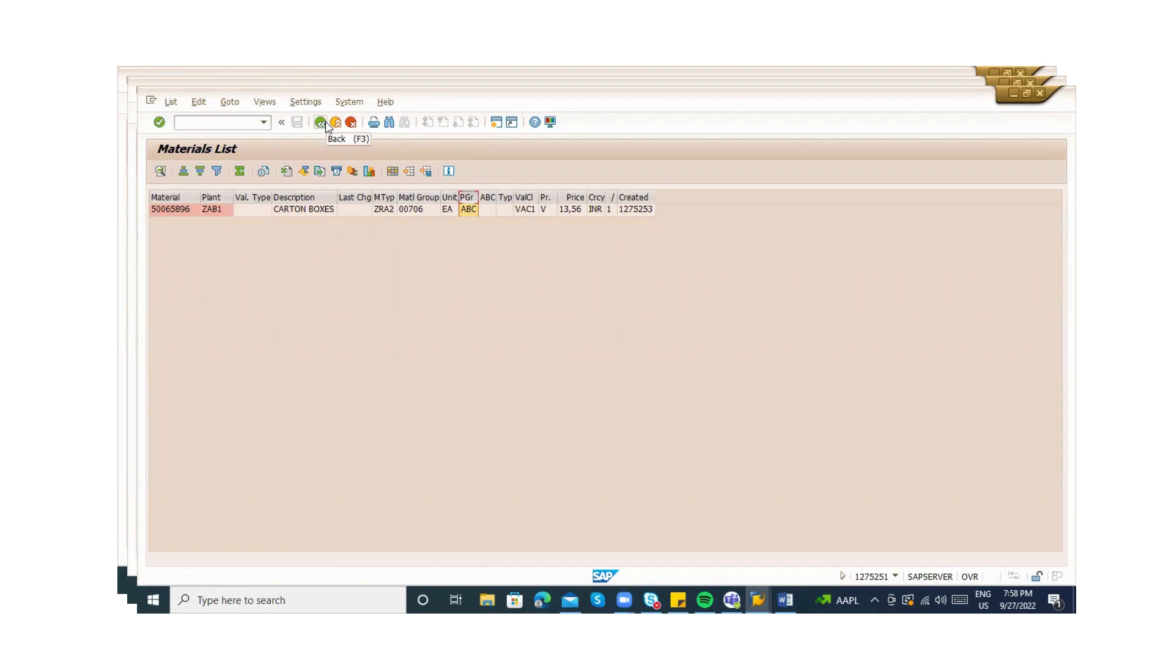
click(230, 122)
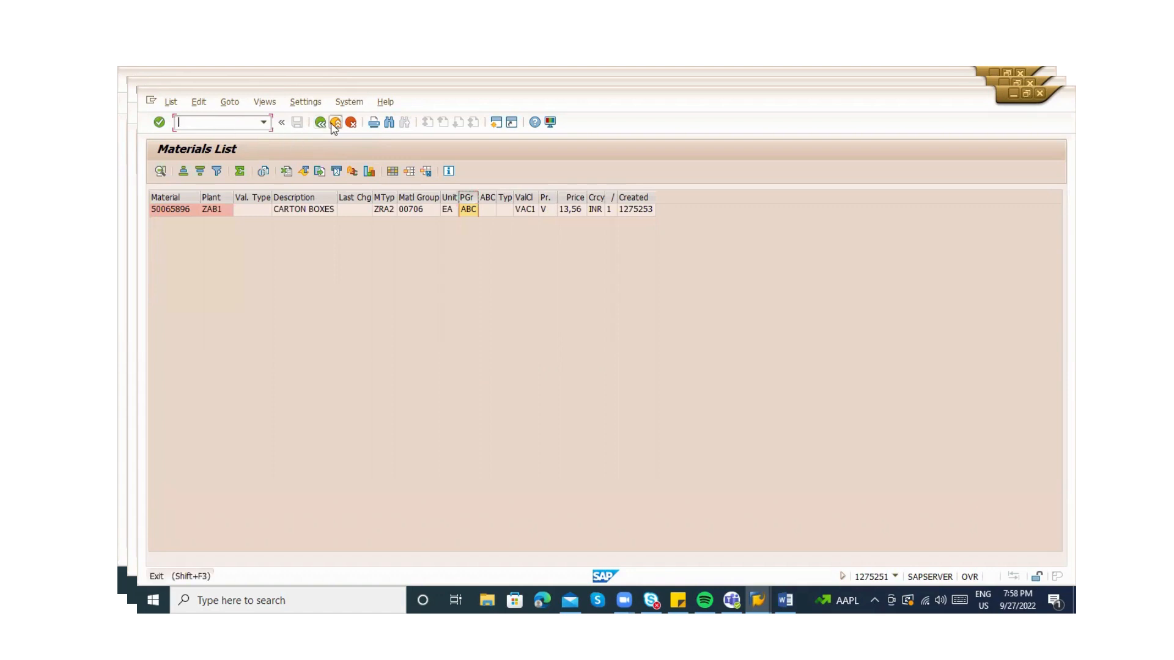
click(335, 123)
click(199, 120)
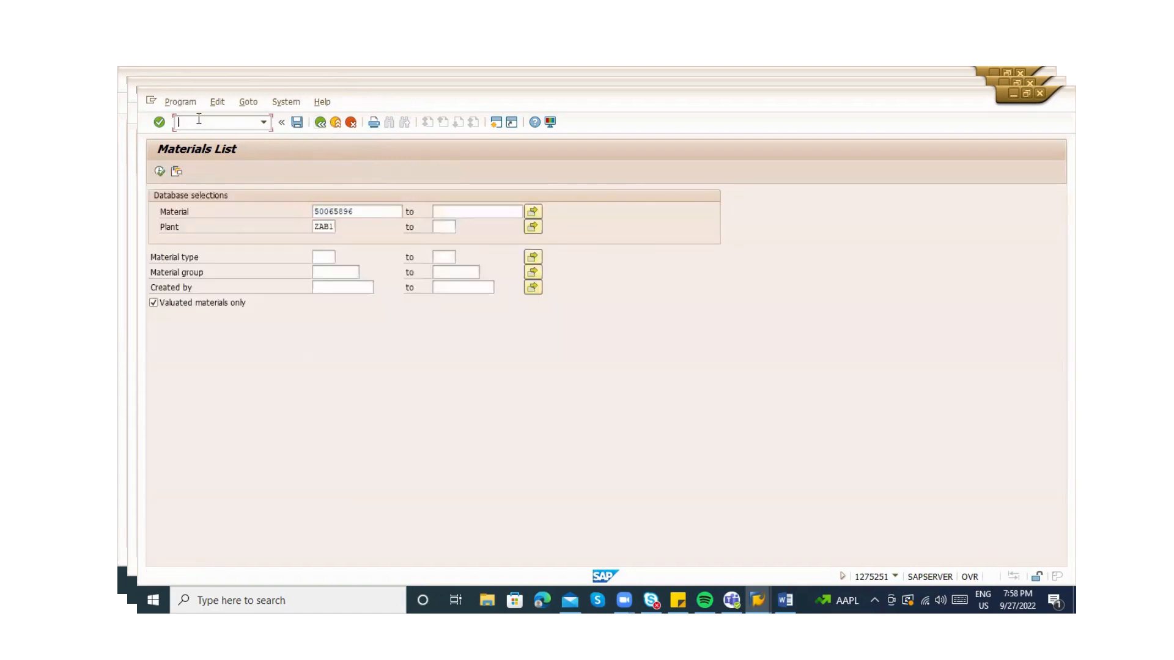
text(/n)
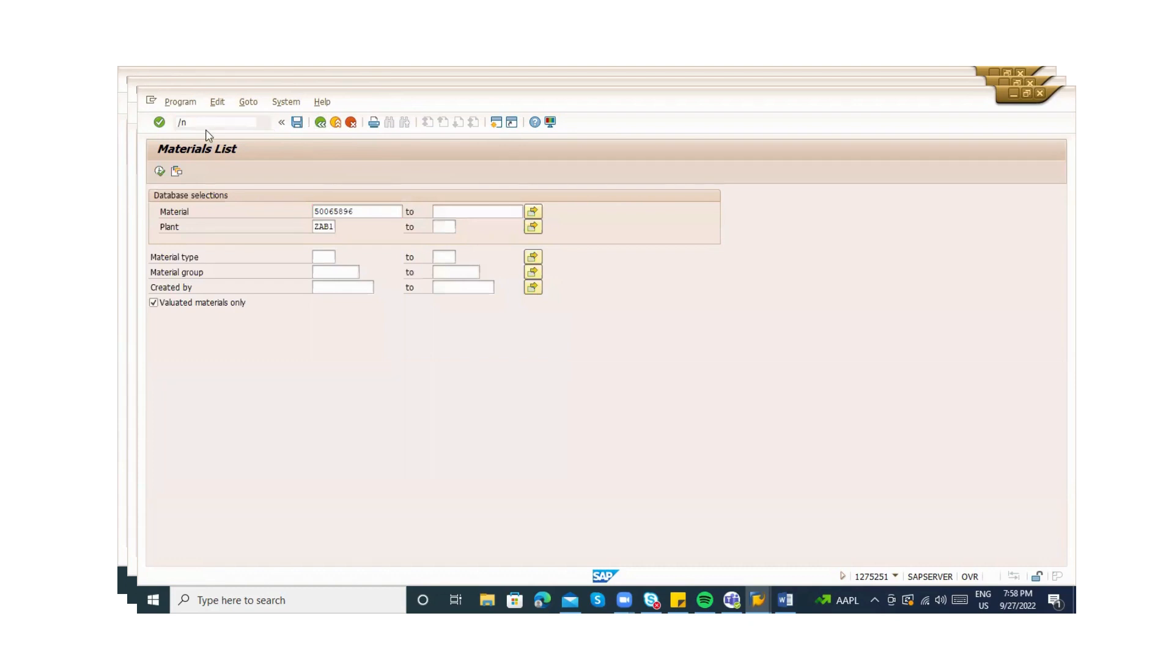
key(Return)
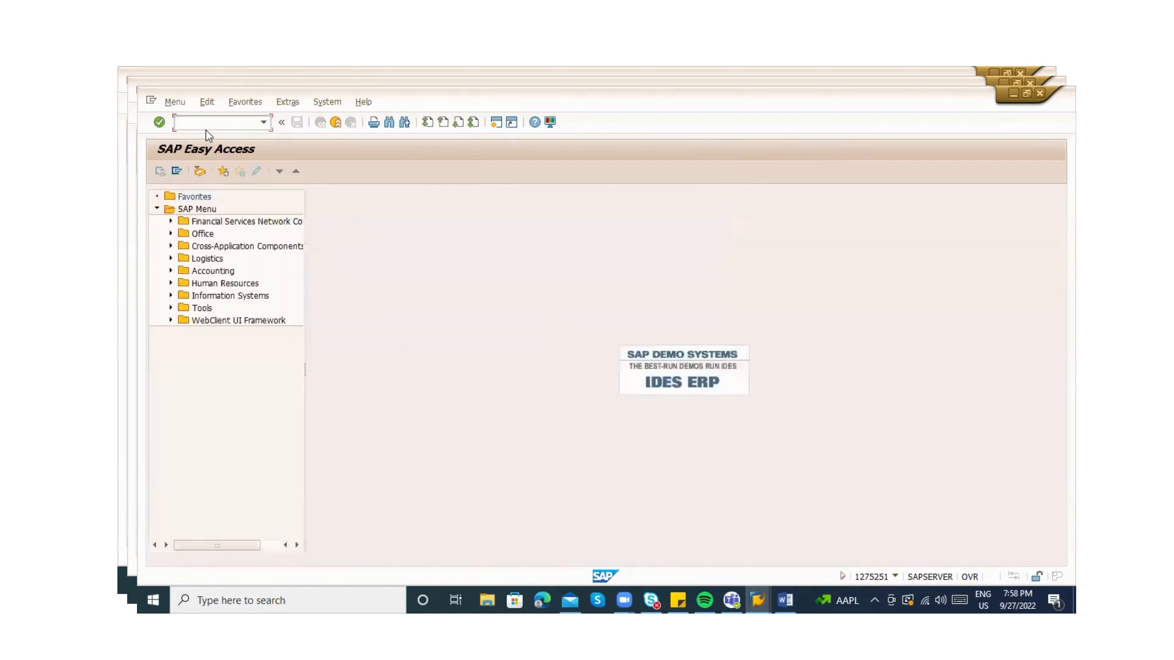
Run ME11 keeping purchasing org ZABC, empty the Material and Plant ZAB1 fields, and continue
text(me11)
key(Return)
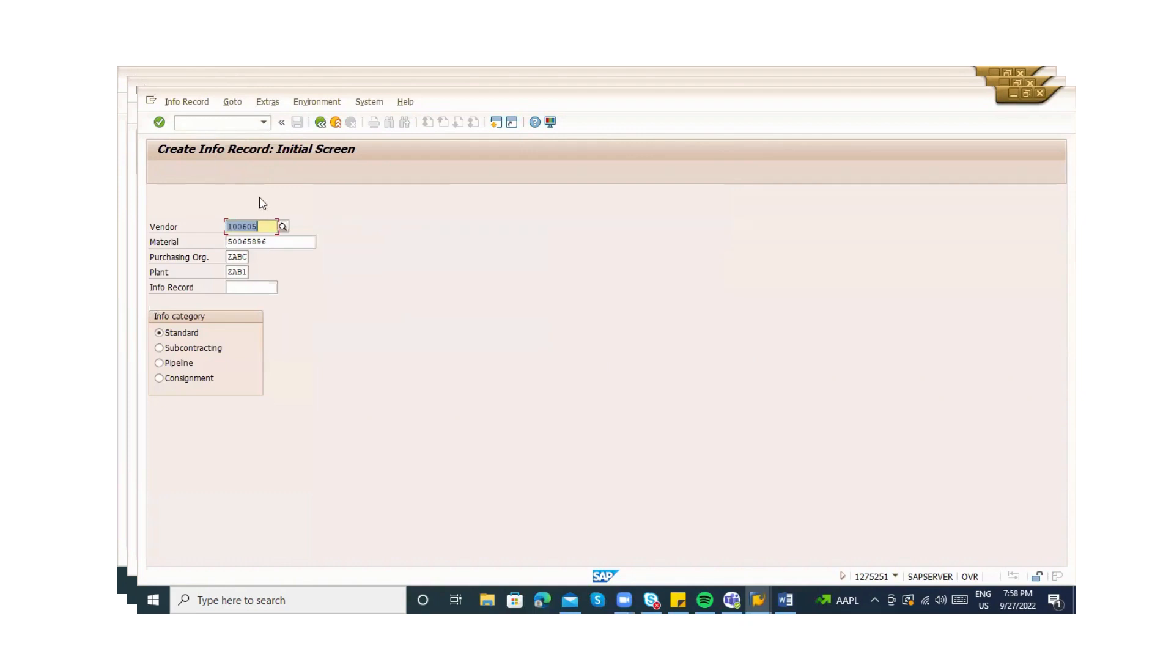
key(Tab)
key(Delete)
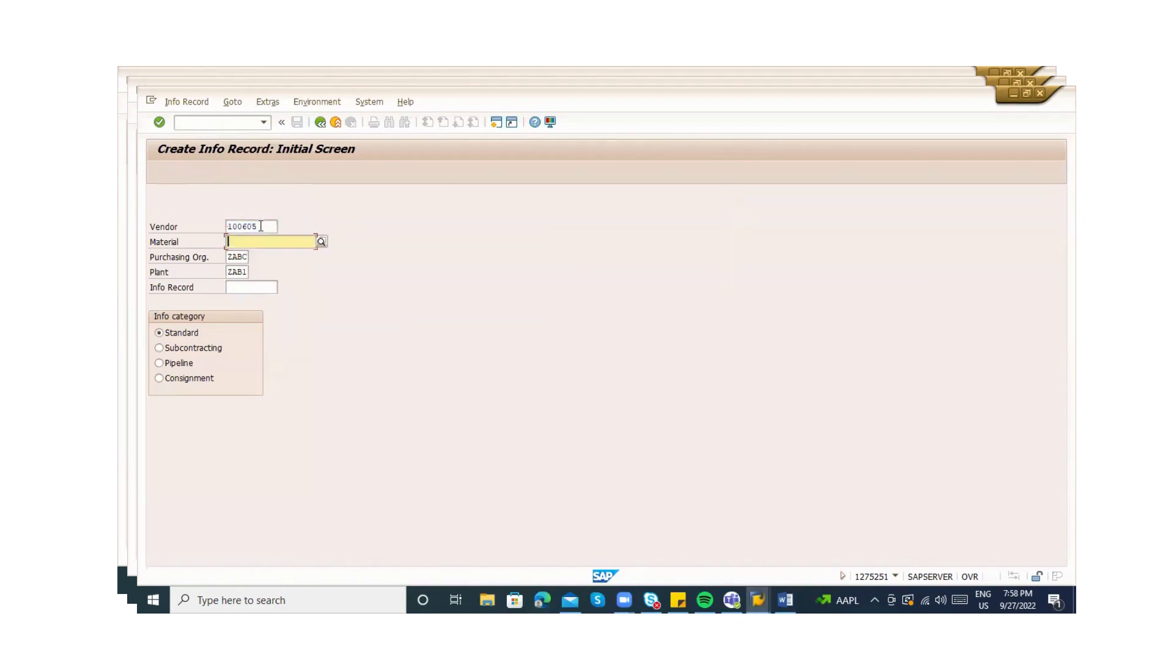
text(2)
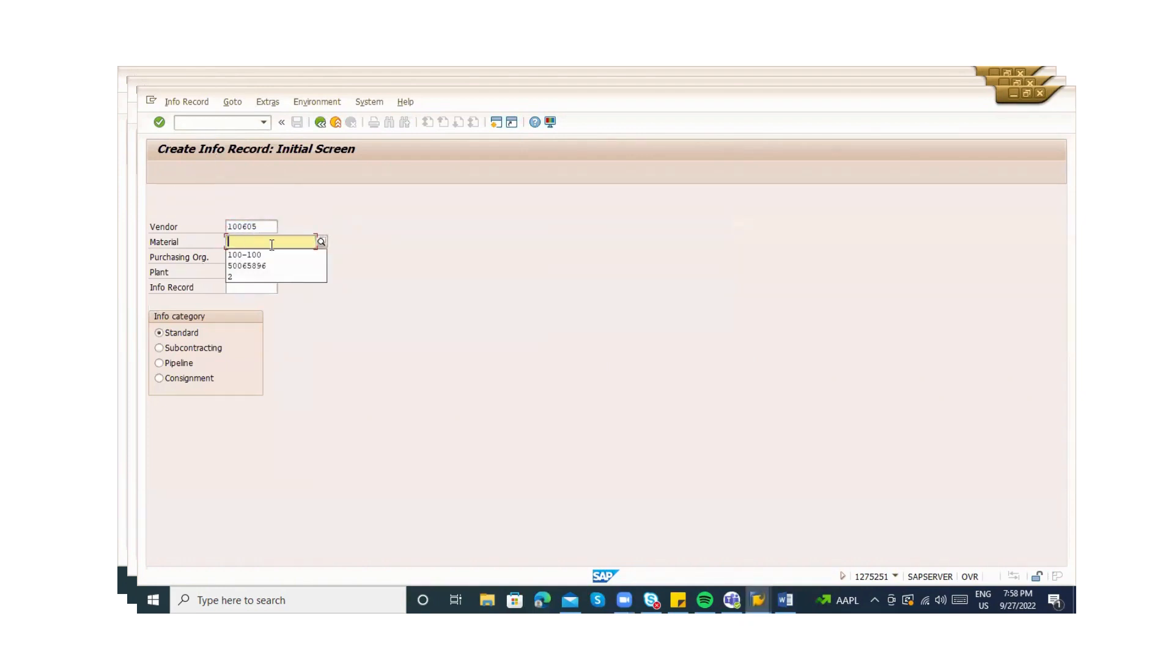
key(Tab)
key(Tab)
key(shift+Tab)
key(shift+Tab)
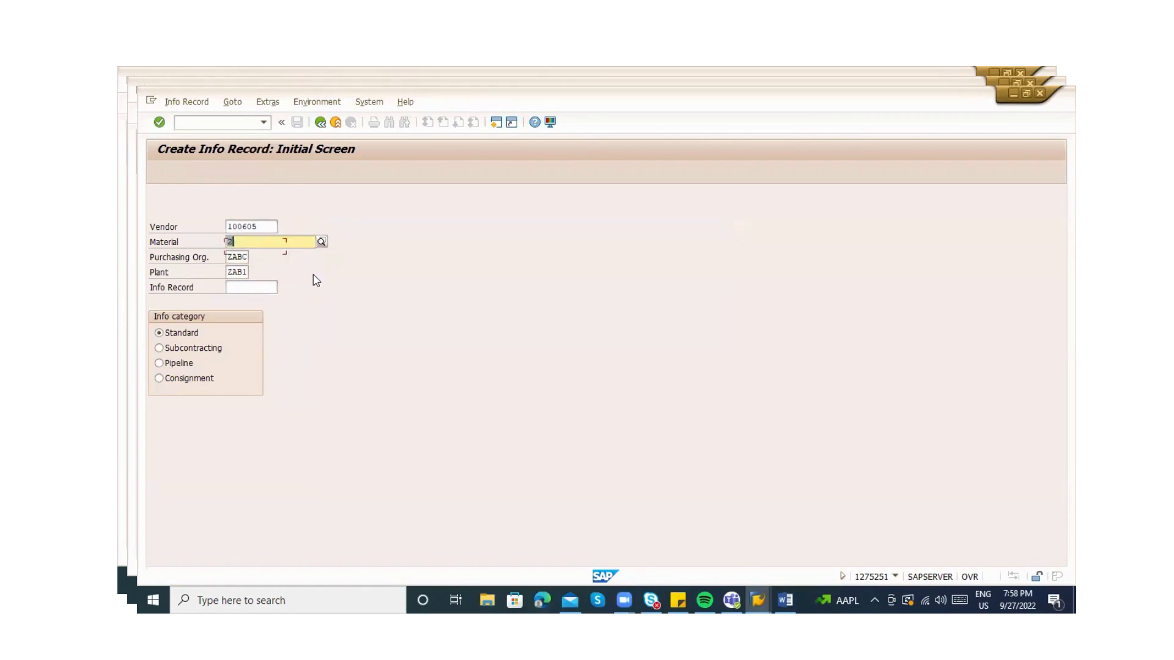
key(Delete)
key(Tab)
key(Tab)
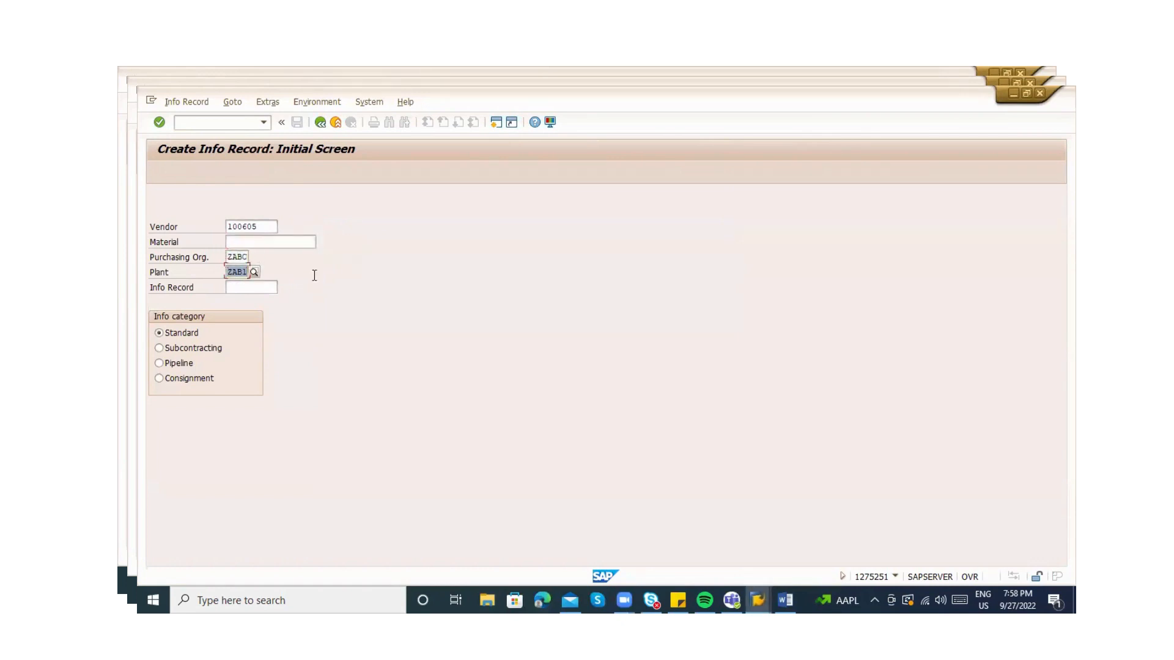
key(Delete)
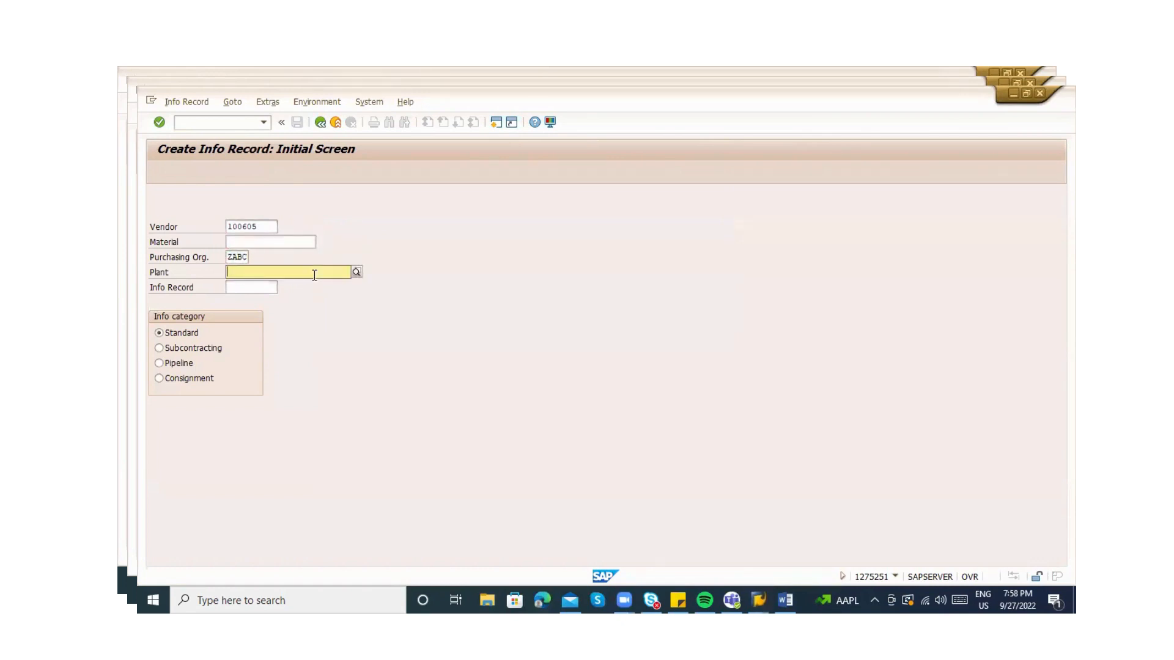
click(362, 255)
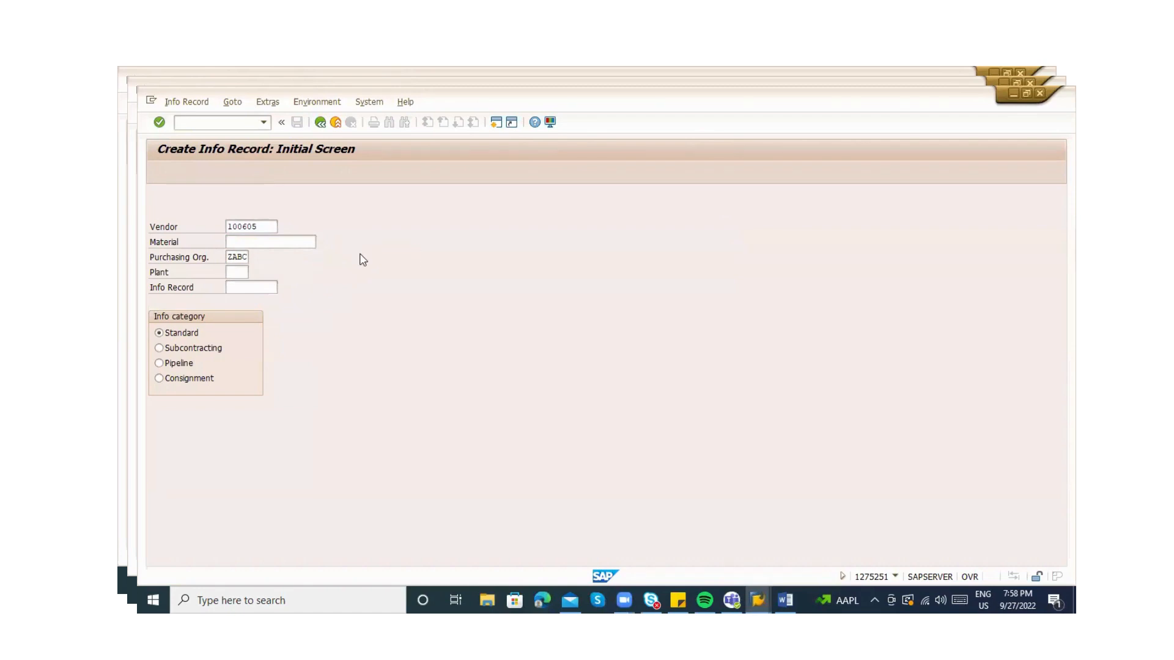
key(Return)
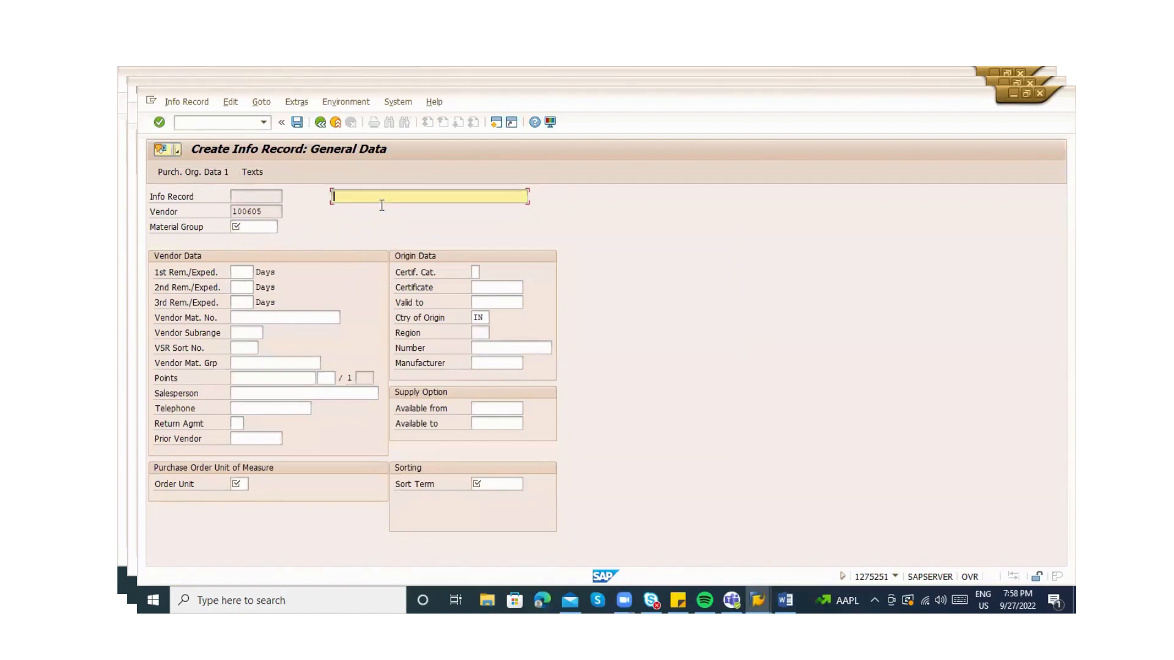
Enter 'Service - Painting', material group 007, order unit AU and sort term Painting, then continue
text(Serv)
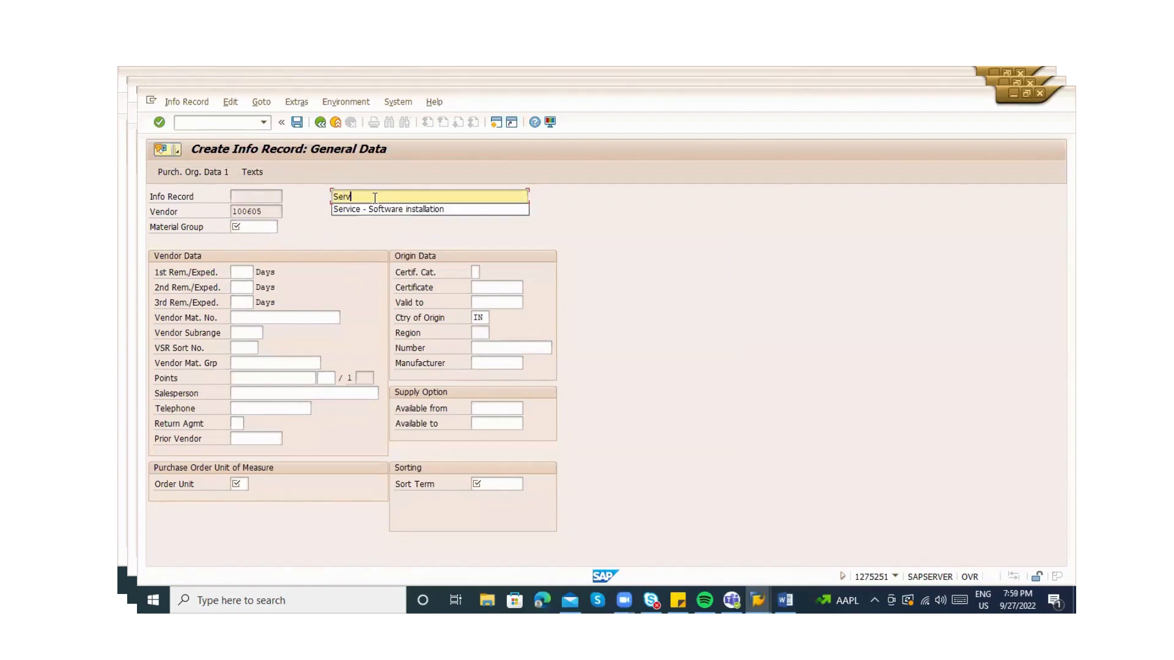
text(ice - P)
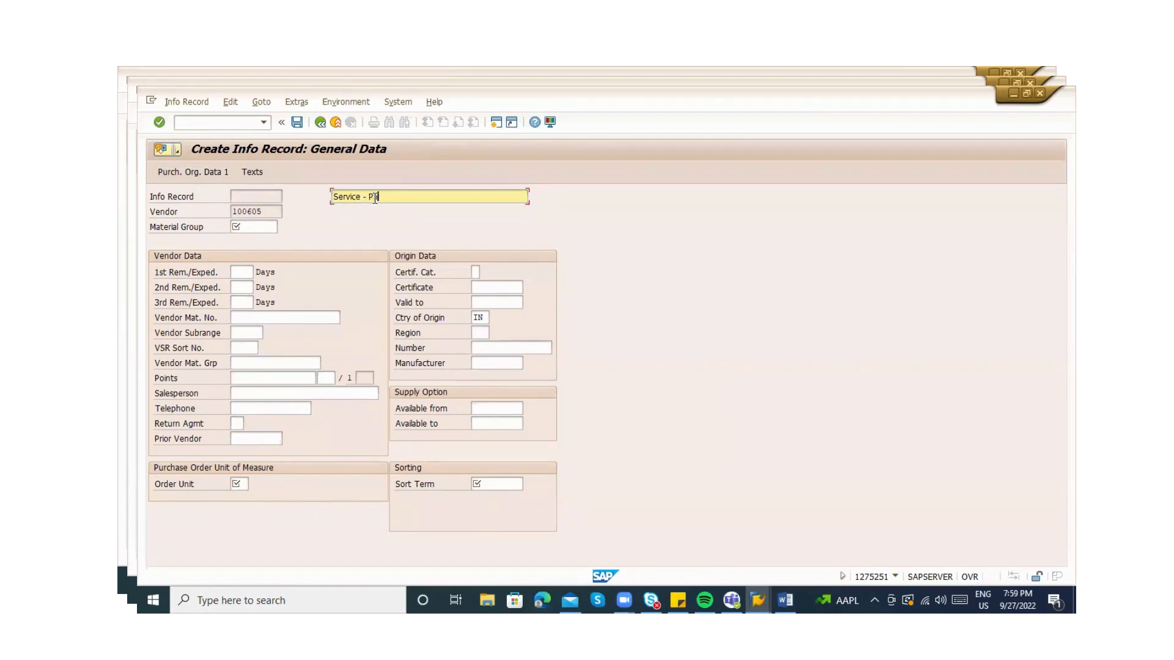
text(ainting)
click(265, 226)
text(000)
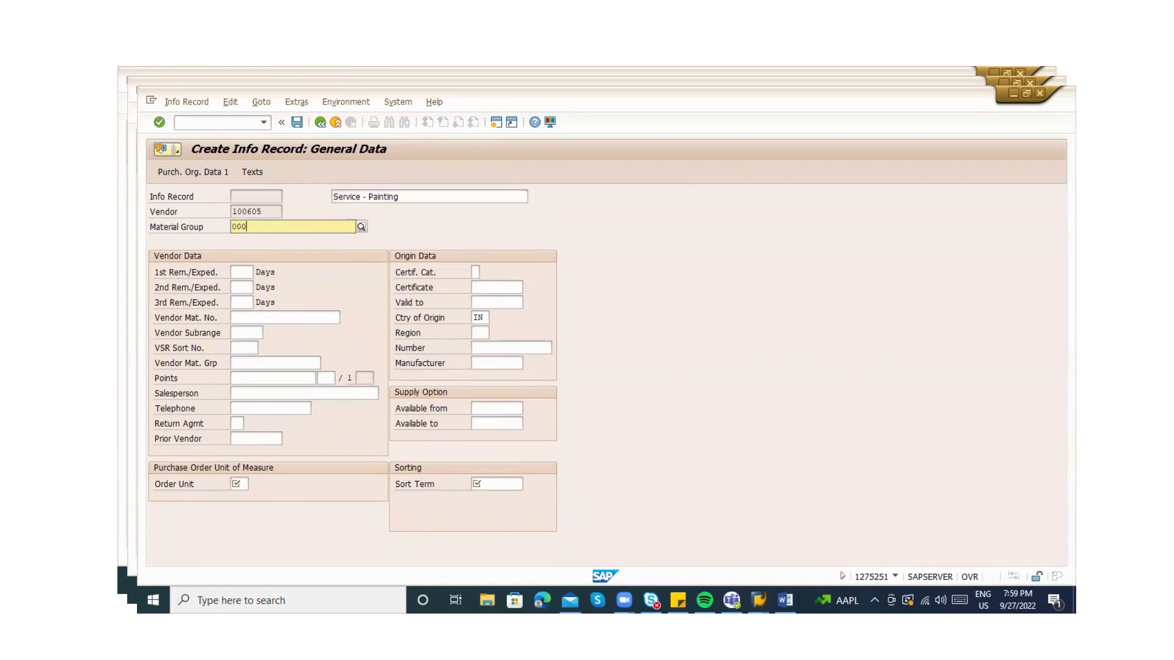
key(BackSpace)
text(7)
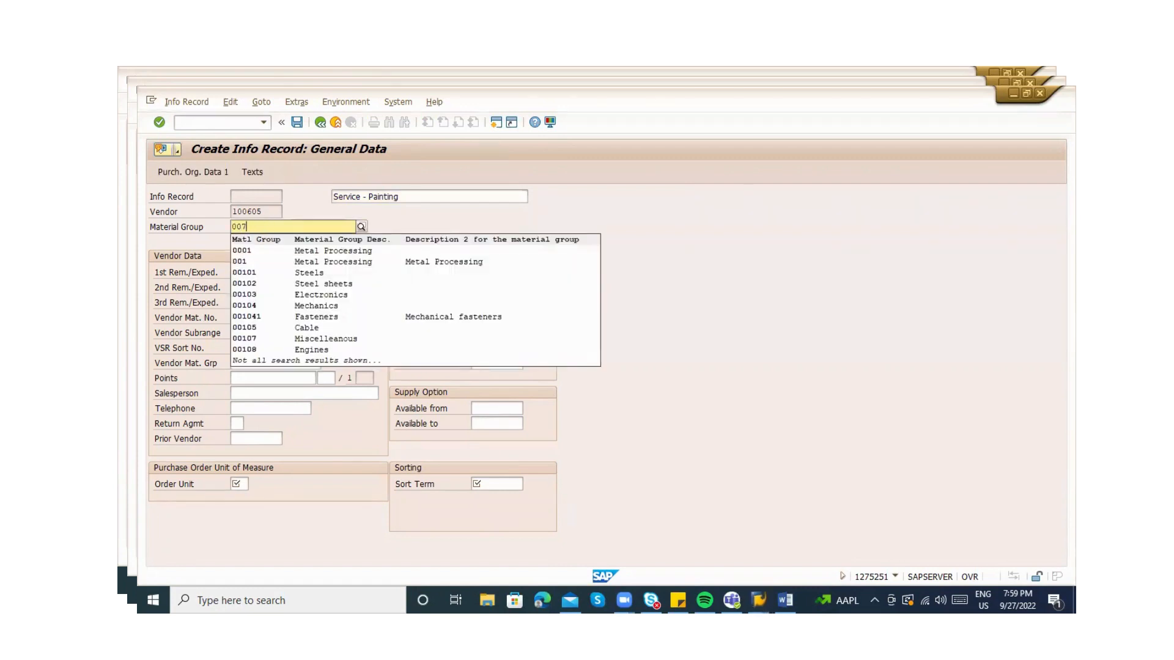
key(Return)
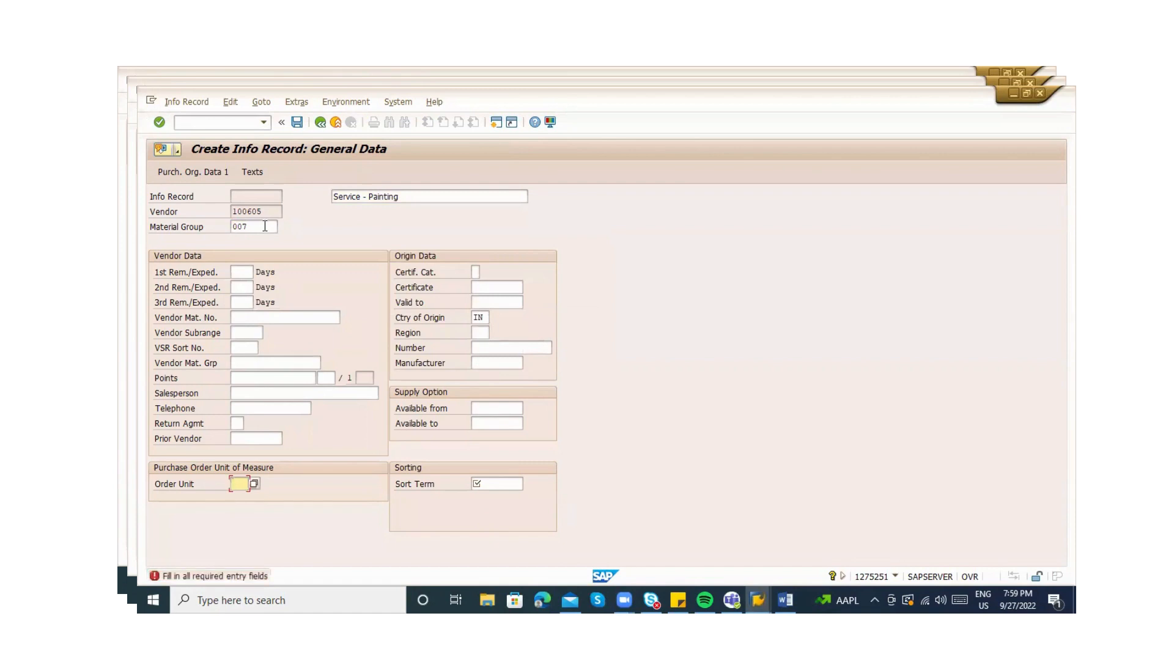
text(AU)
key(Return)
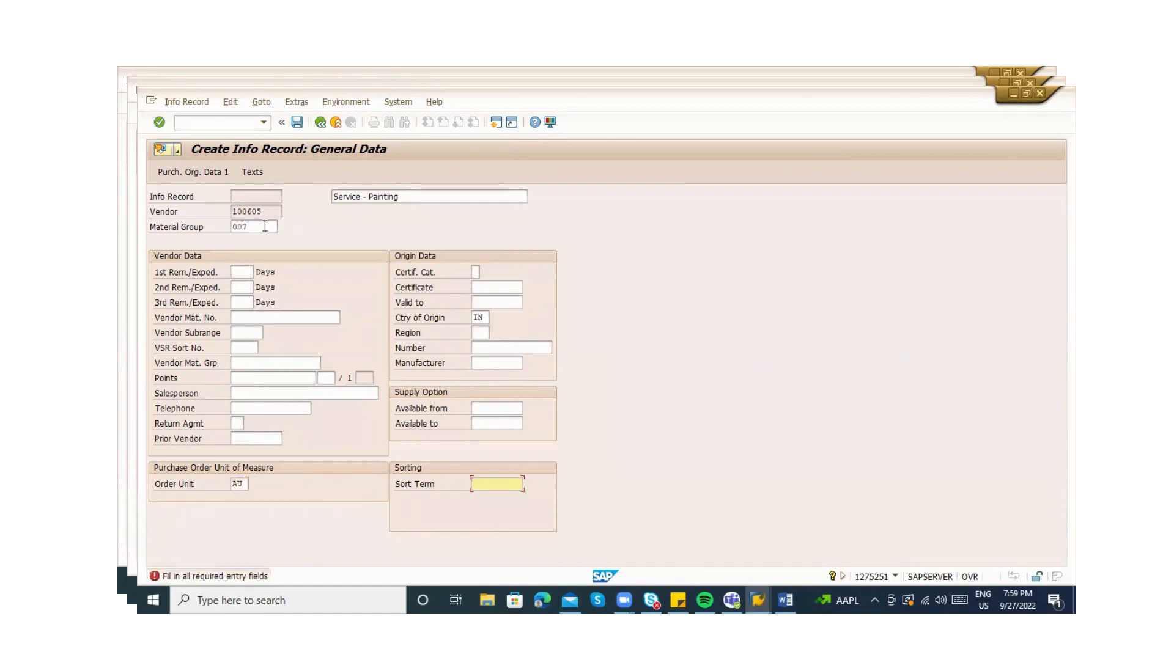
text(Painting)
key(Return)
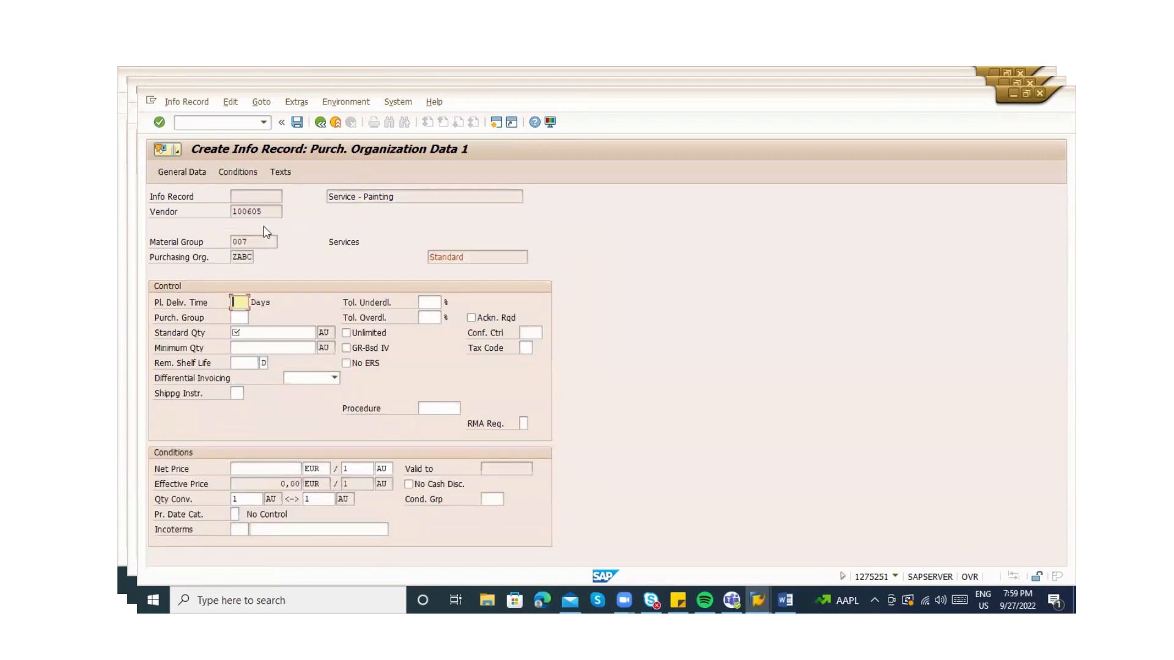
Set delivery time 1 day, standard quantity 1, net price 100000 and purchasing group ABC, continuing to texts
text(1)
key(Return)
text(1)
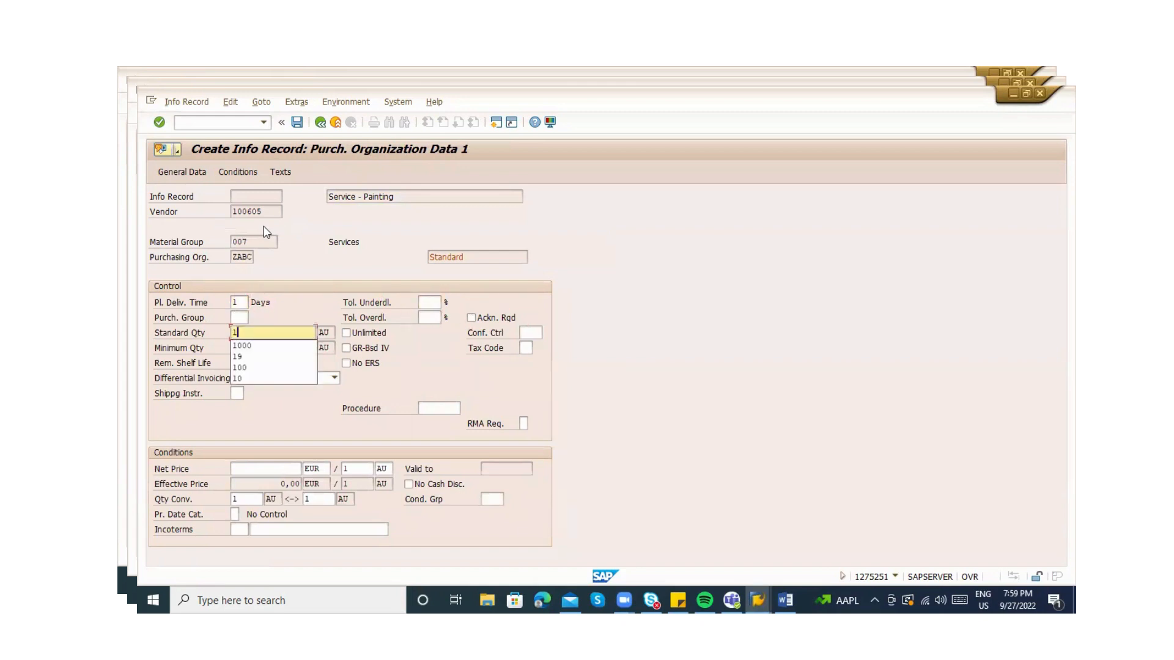
key(Return)
key(Tab)
key(Tab)
key(Tab)
key(Tab)
key(Tab)
key(Tab)
key(Tab)
key(Tab)
key(Tab)
key(Tab)
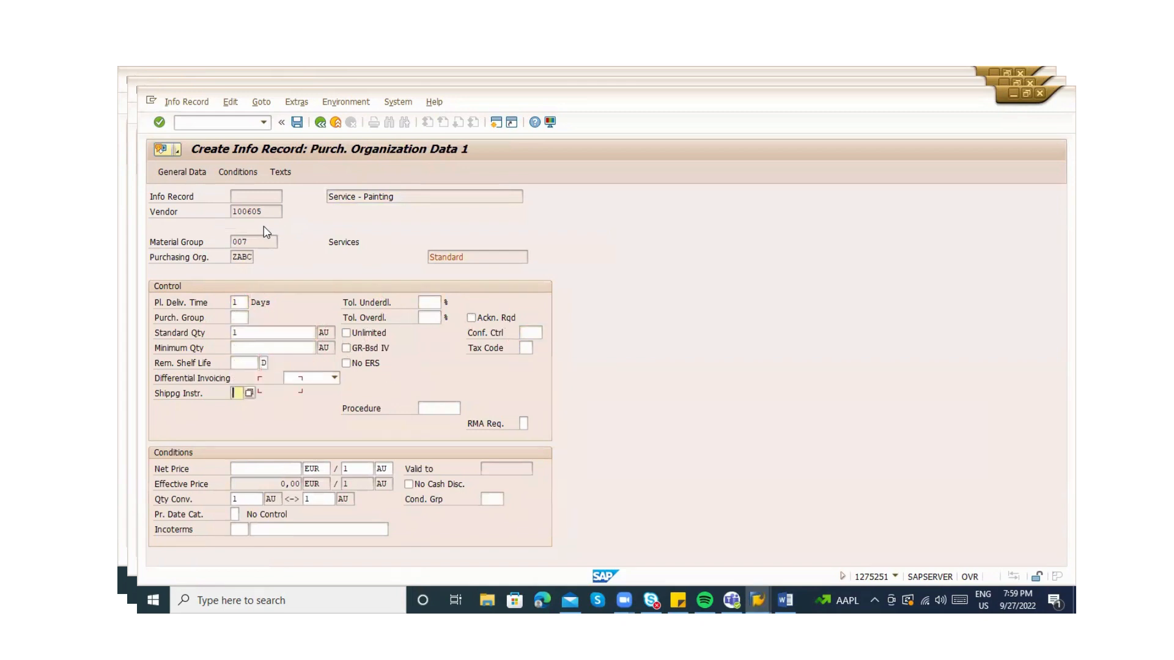
key(shift+Tab)
text(1)
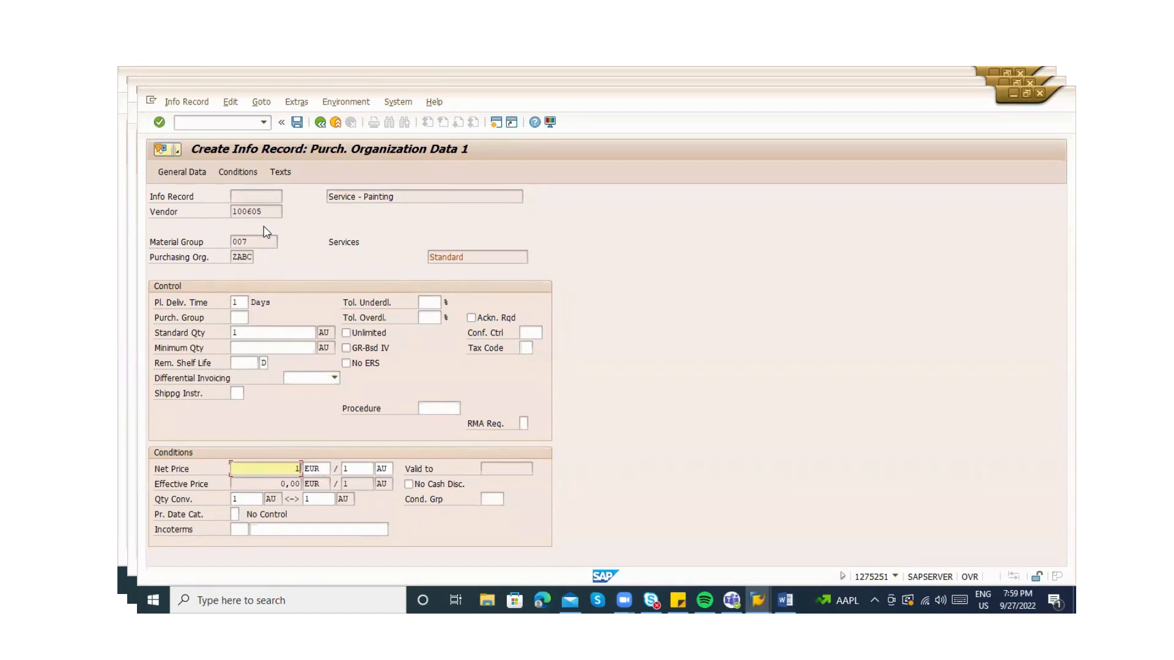
text(00000)
key(Return)
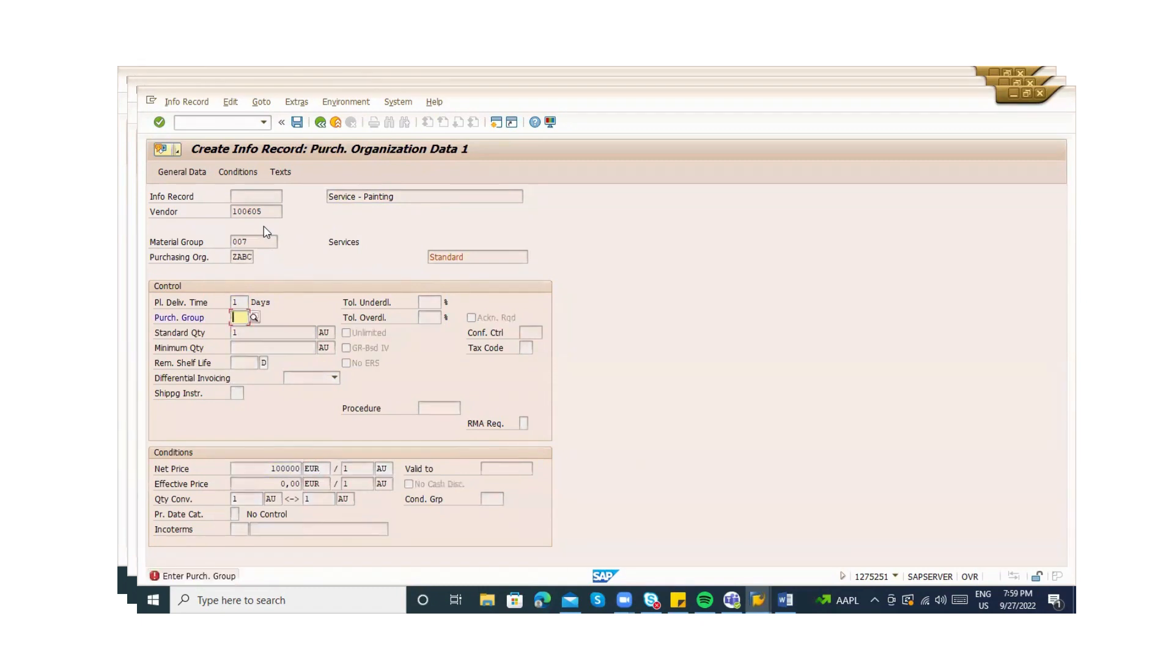
text(ABC)
key(Return)
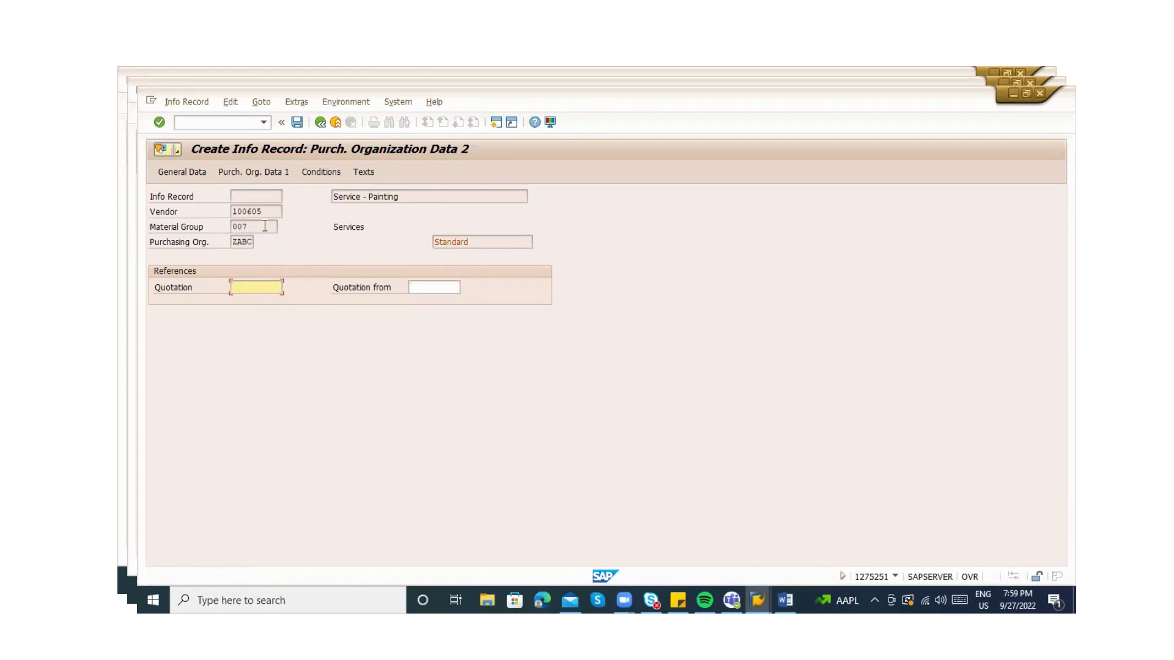
key(Return)
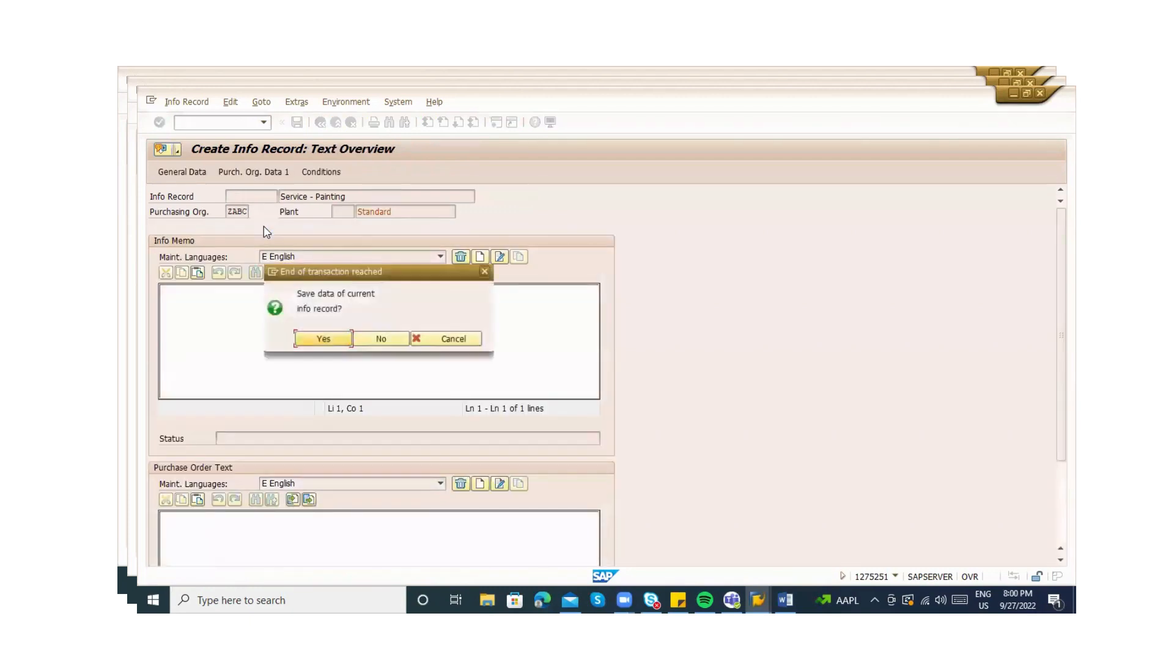
Save the Service - Painting info record, view it in display mode, then enter /nspro
key(Return)
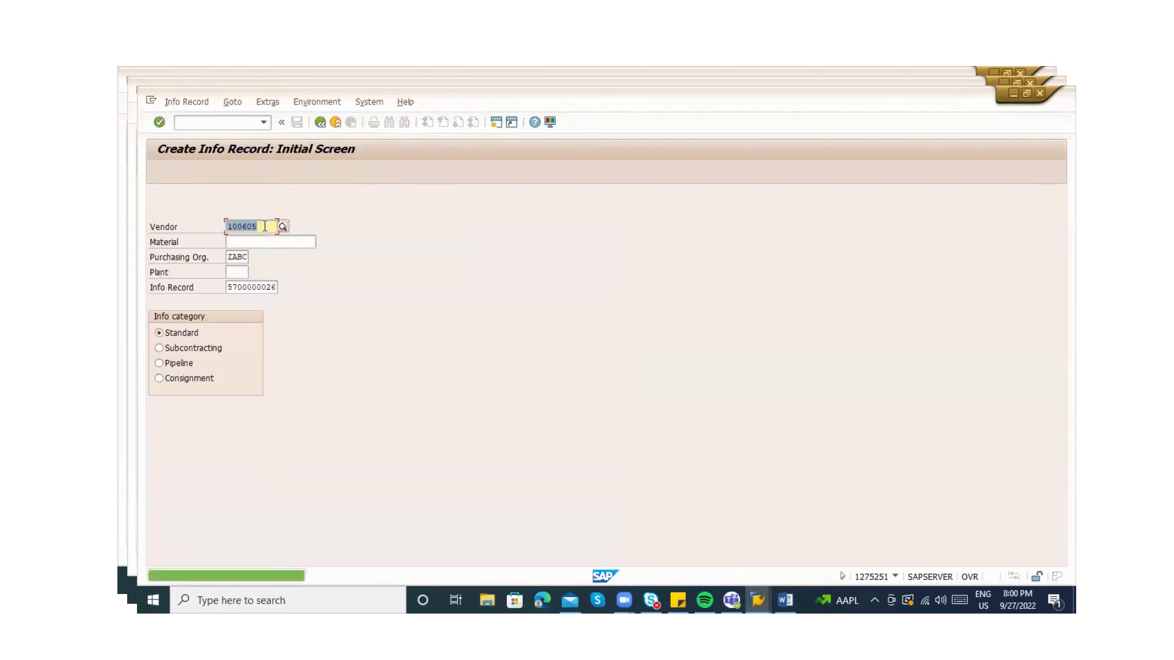
click(188, 102)
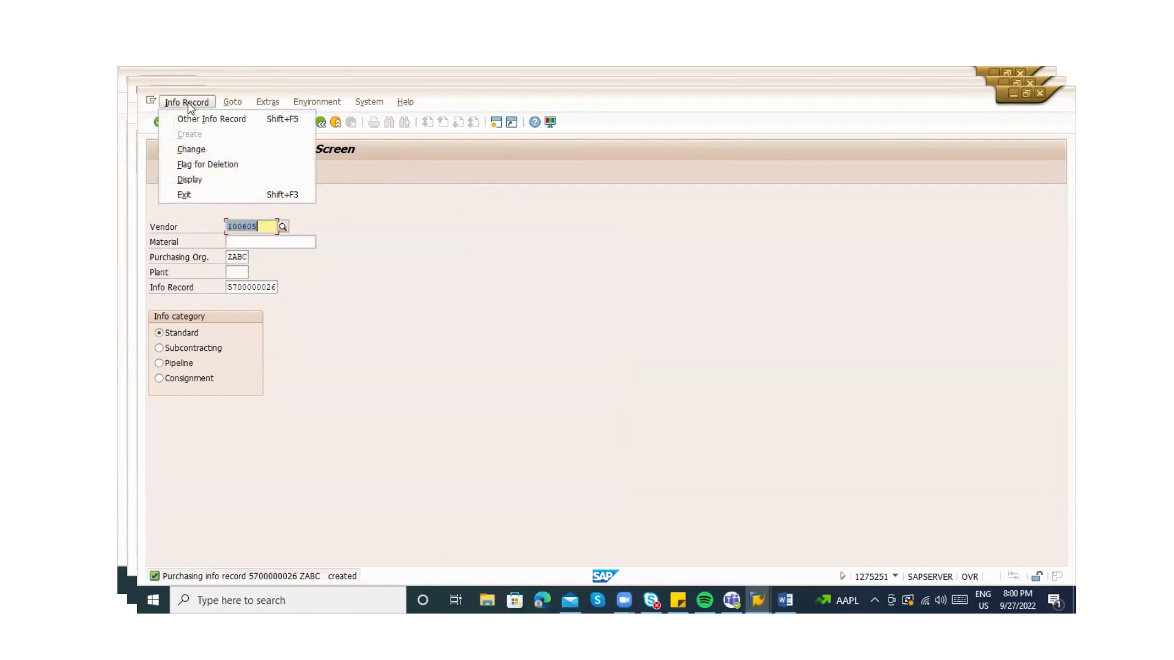
click(206, 179)
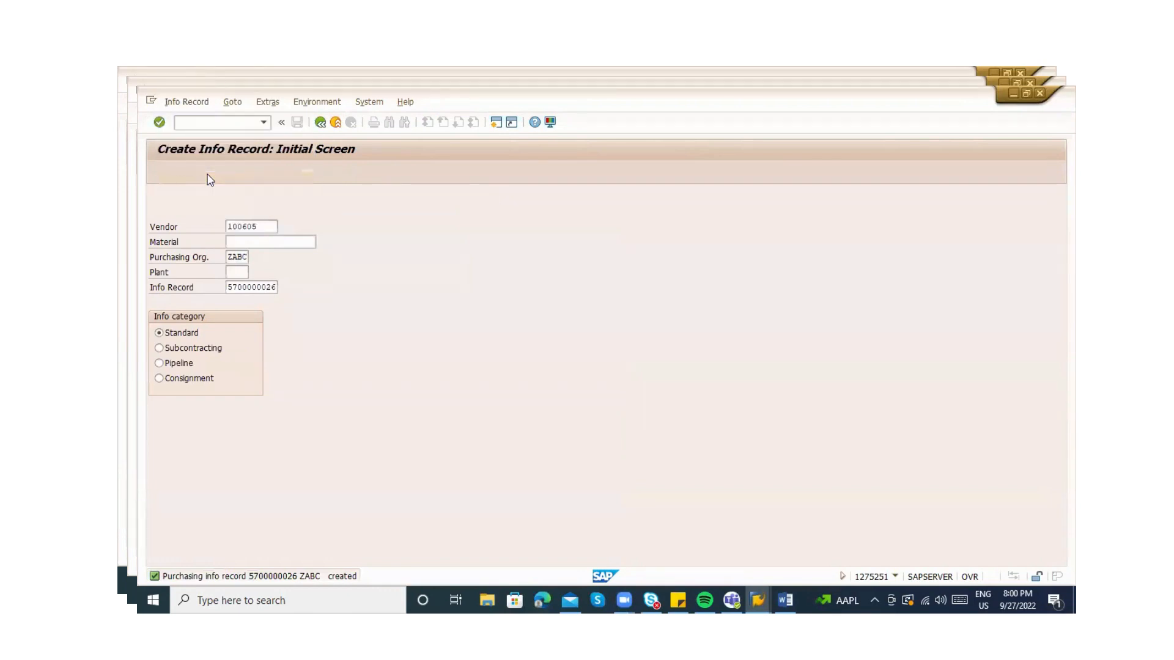
key(Return)
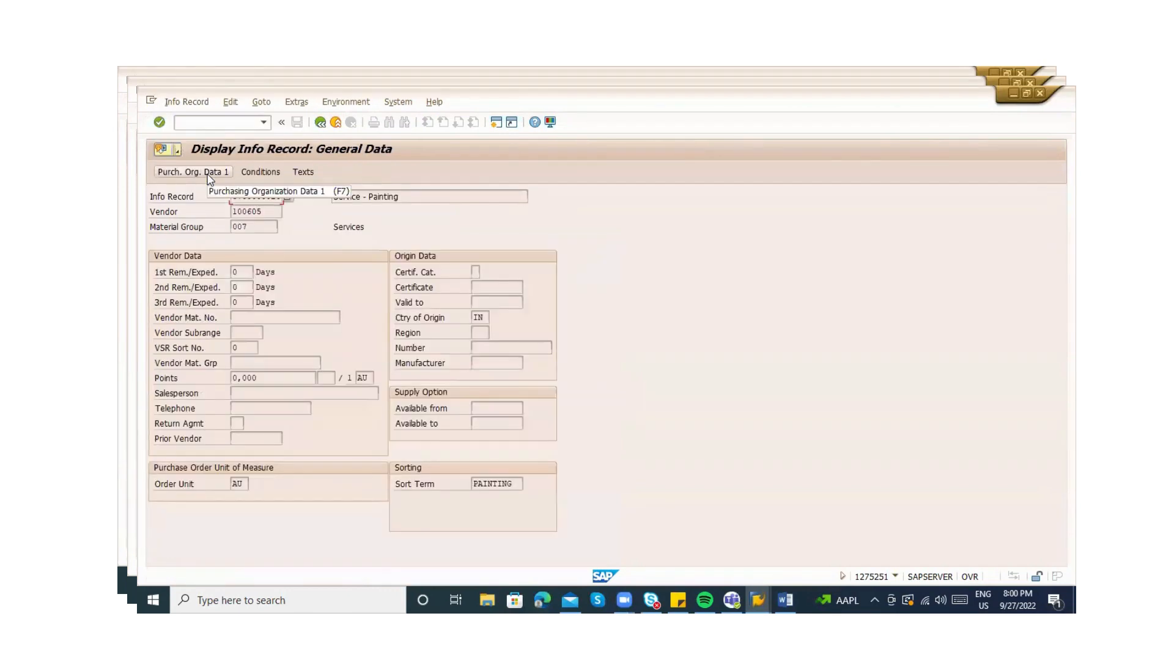
click(193, 127)
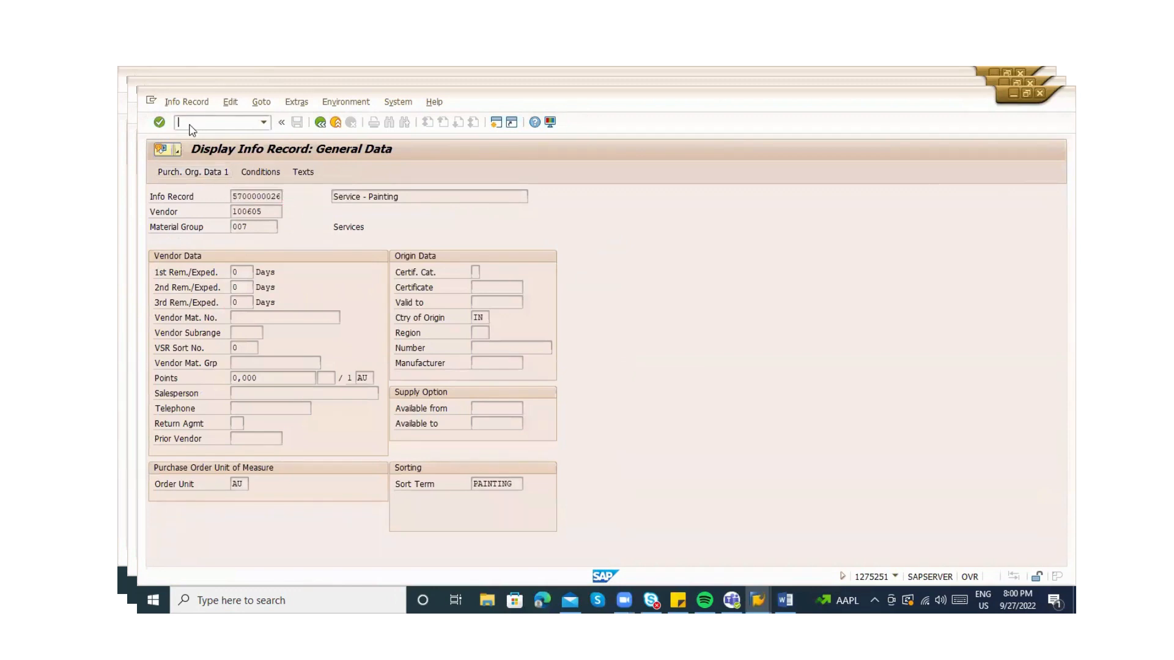
key(alt+Tab)
key(alt+Tab)
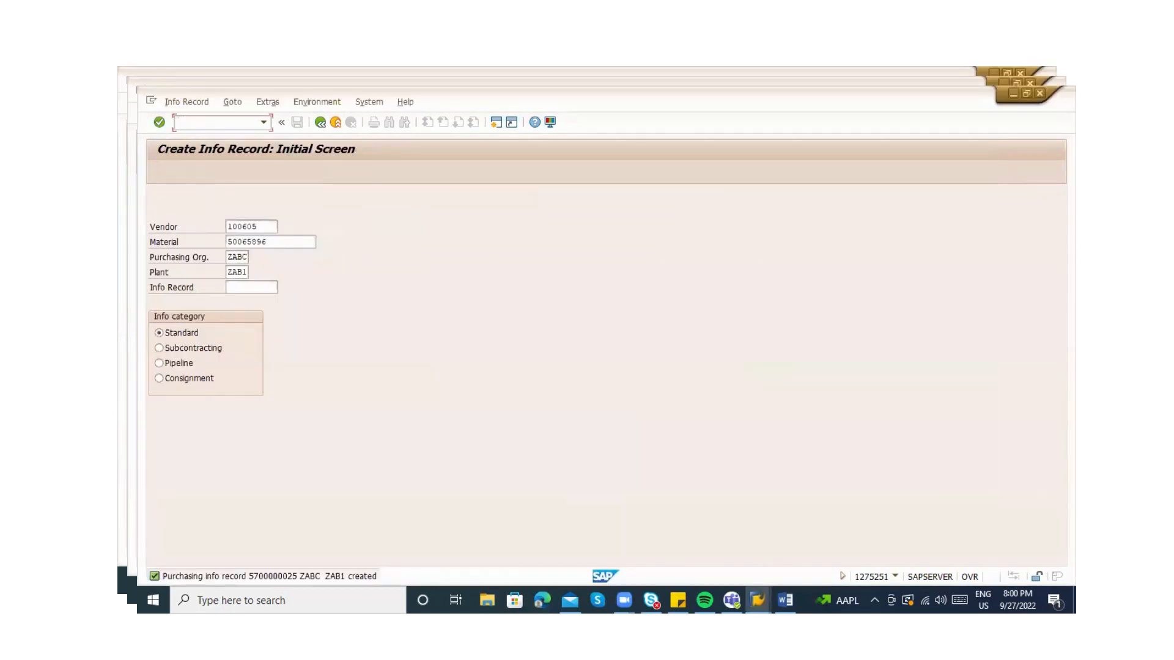
text(/nspro)
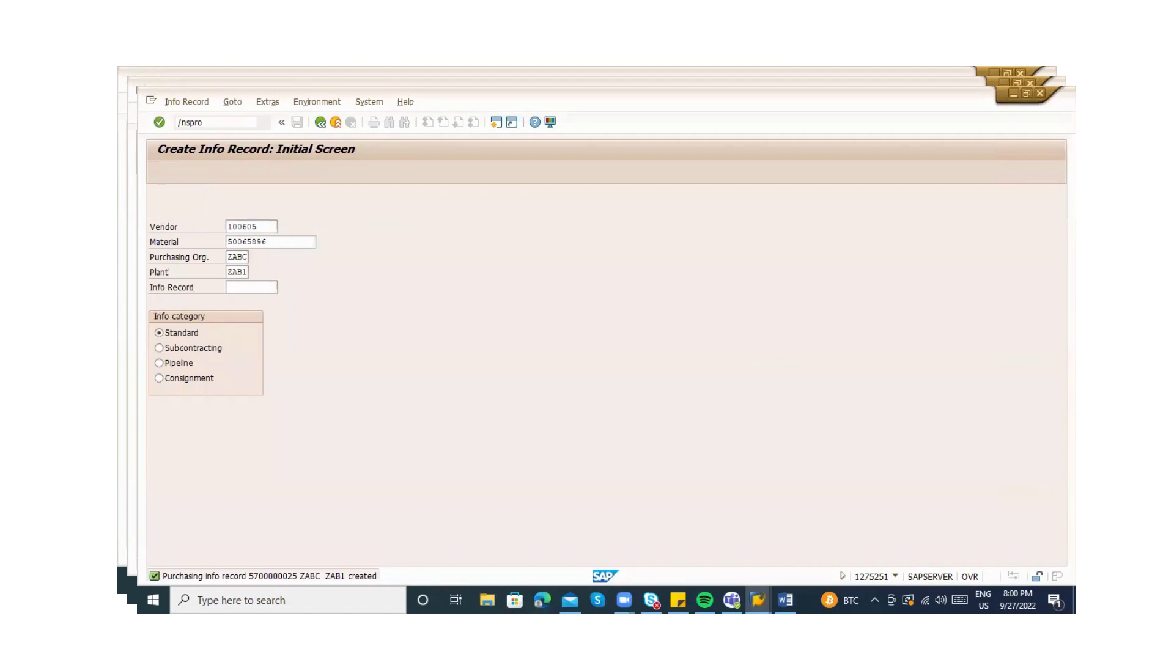
In the SAP Reference IMG, run Materials Management > Purchasing > Material Master > Entry Aids for Items Without a Material Master
key(Return)
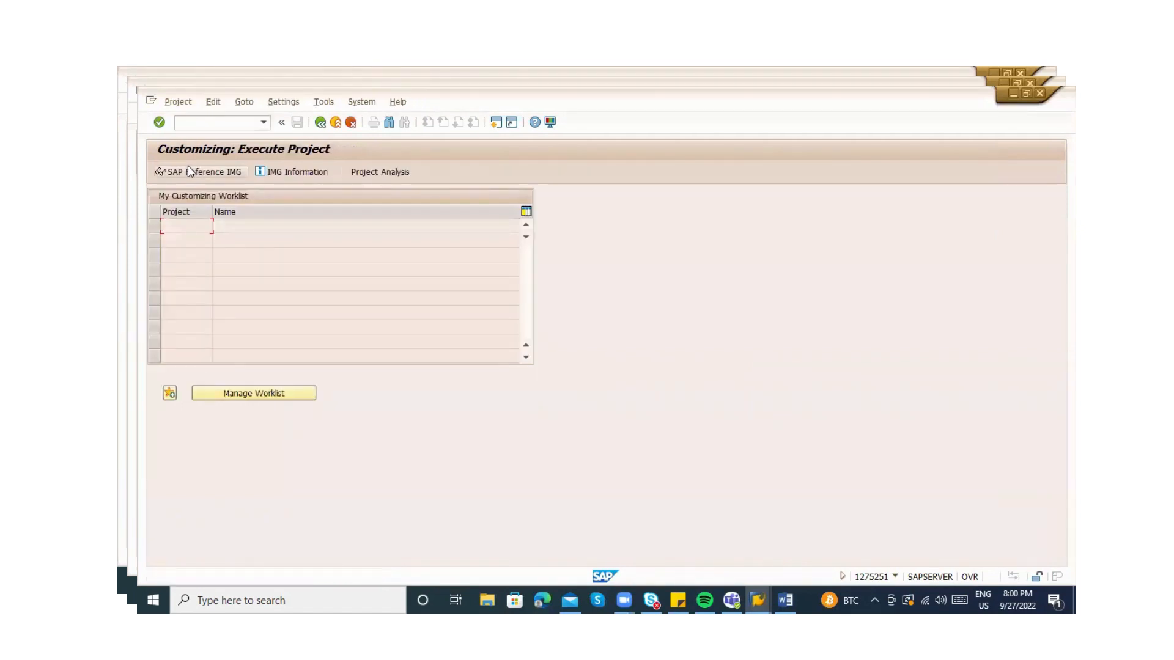
click(189, 165)
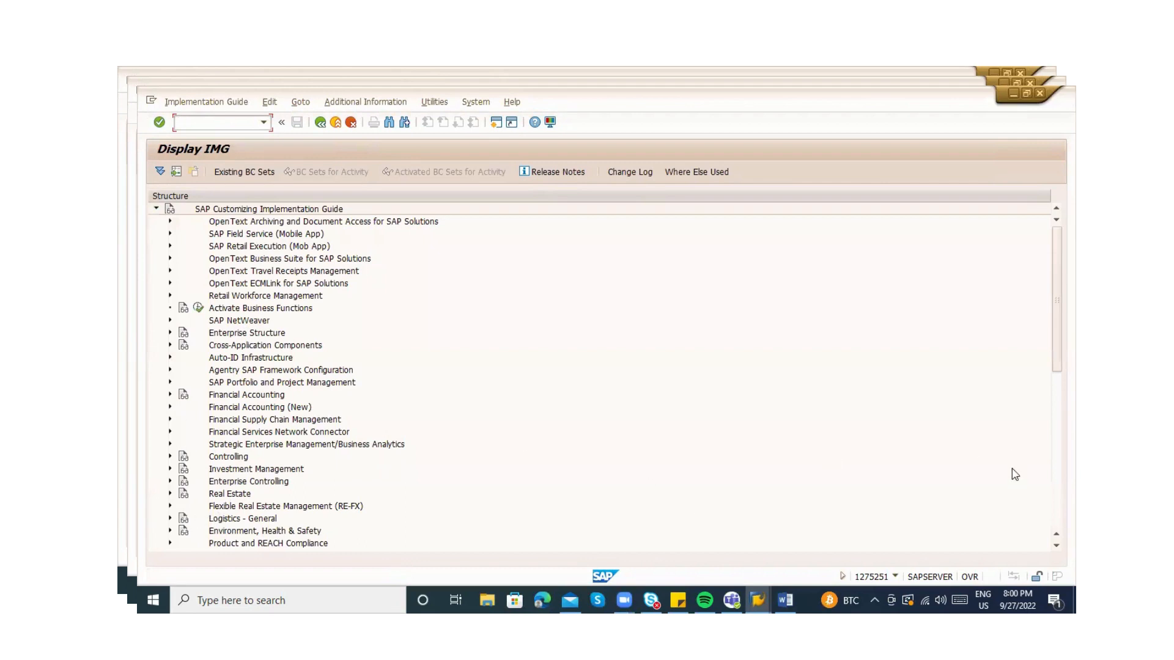
click(1053, 472)
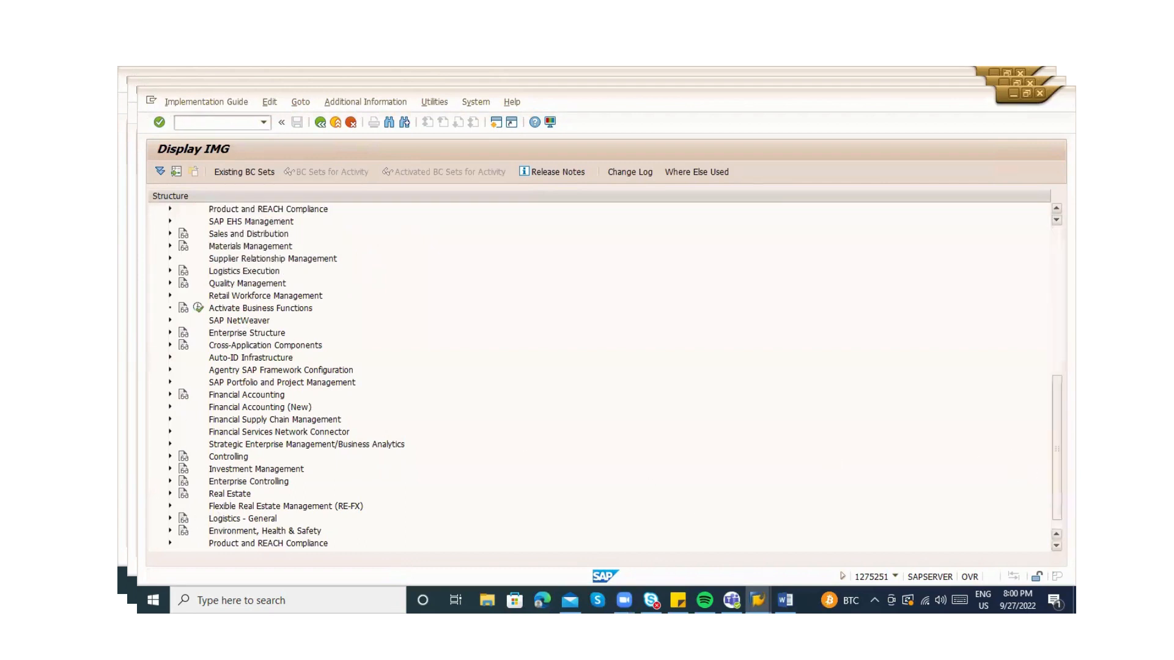
click(170, 246)
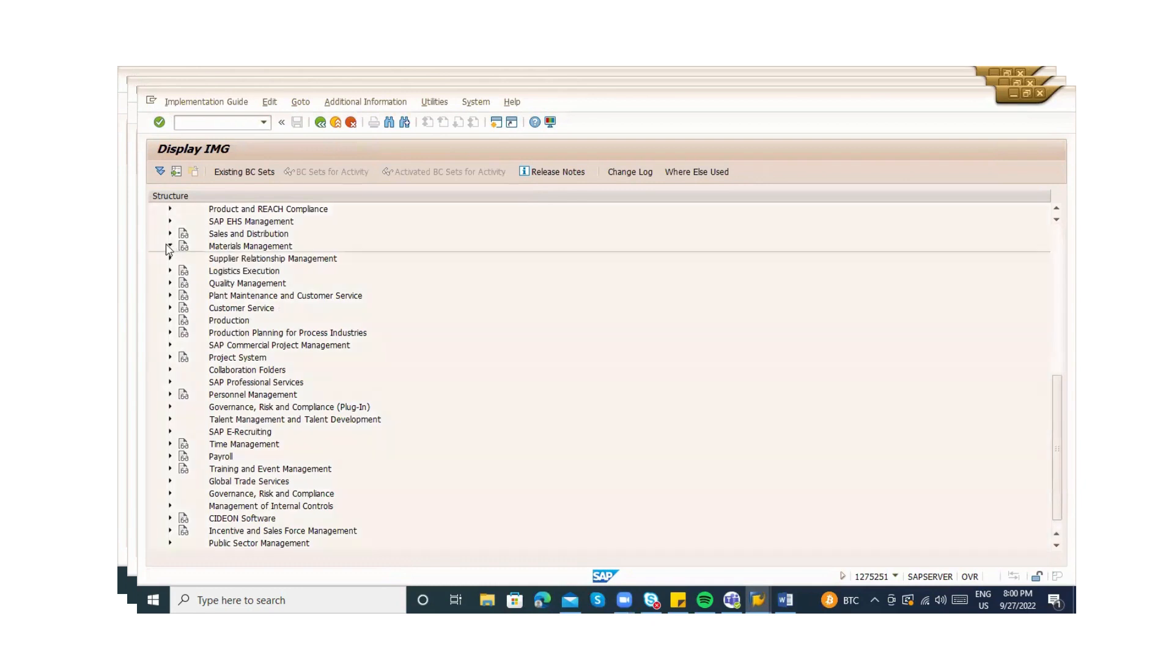
click(183, 258)
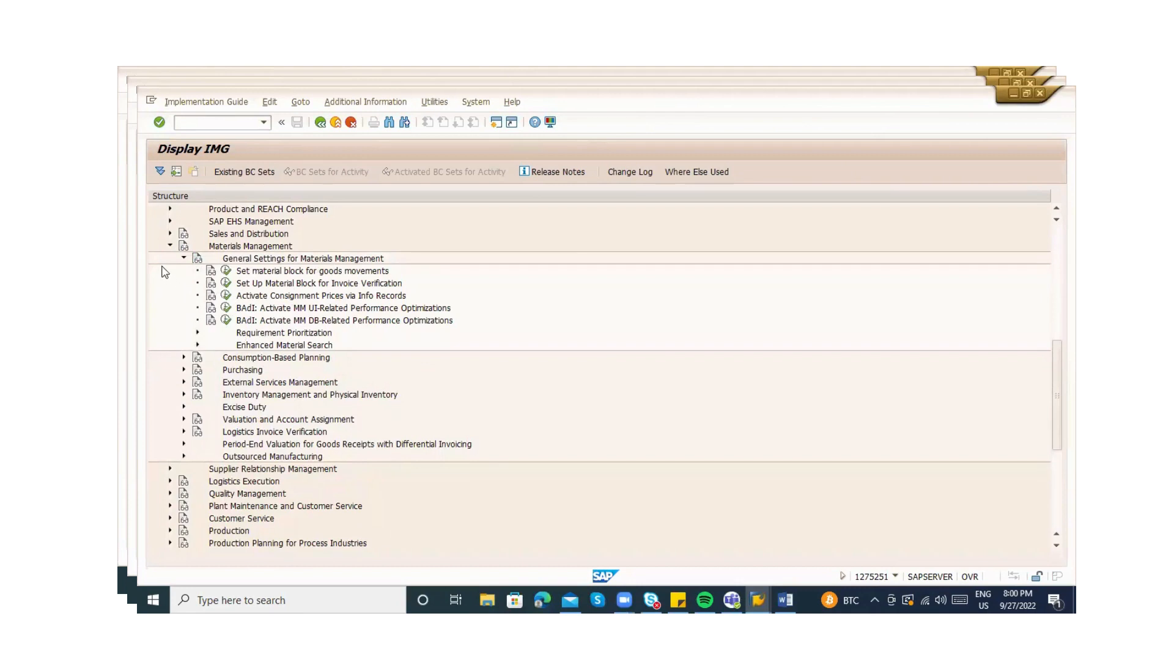
click(183, 258)
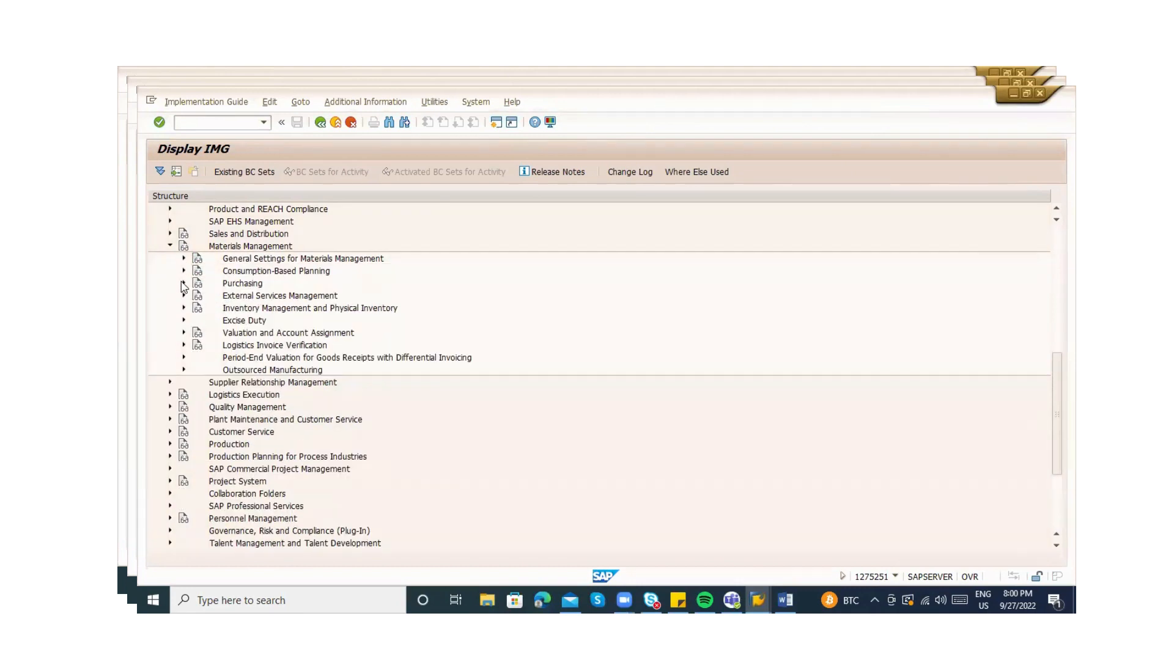
click(183, 283)
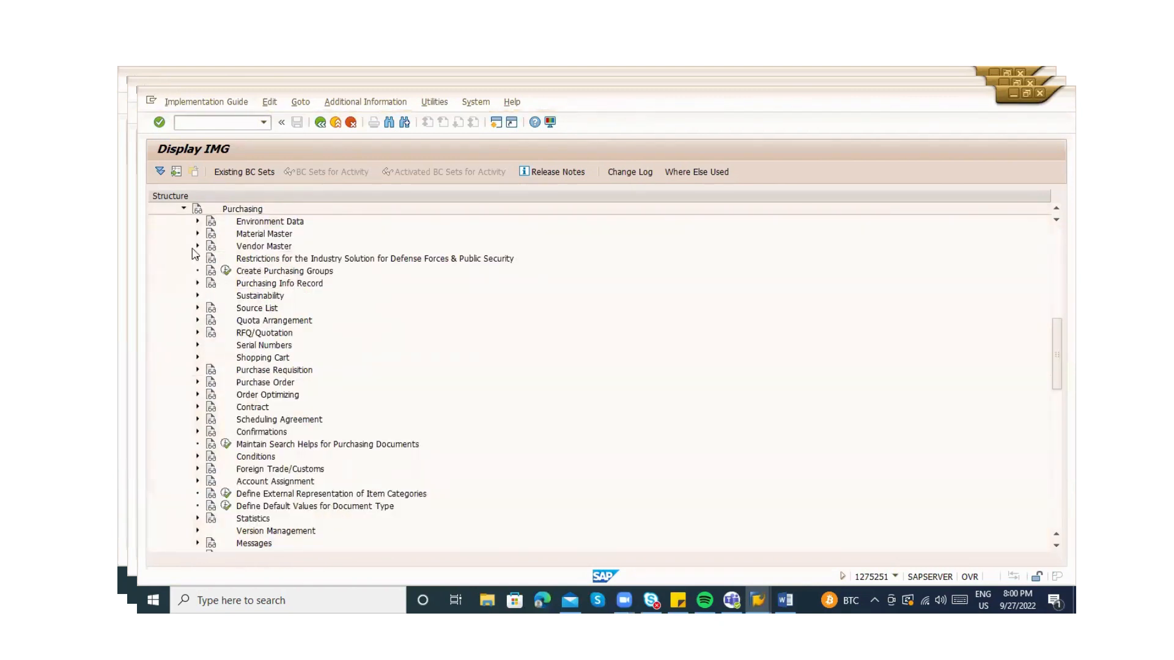
click(198, 234)
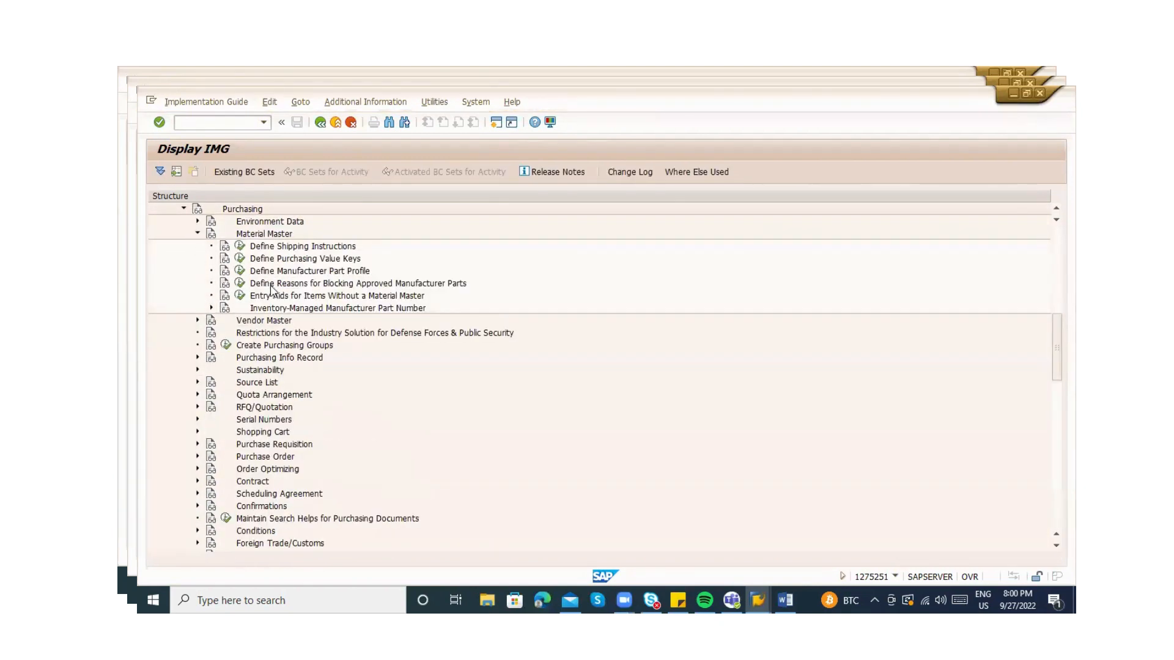
click(241, 296)
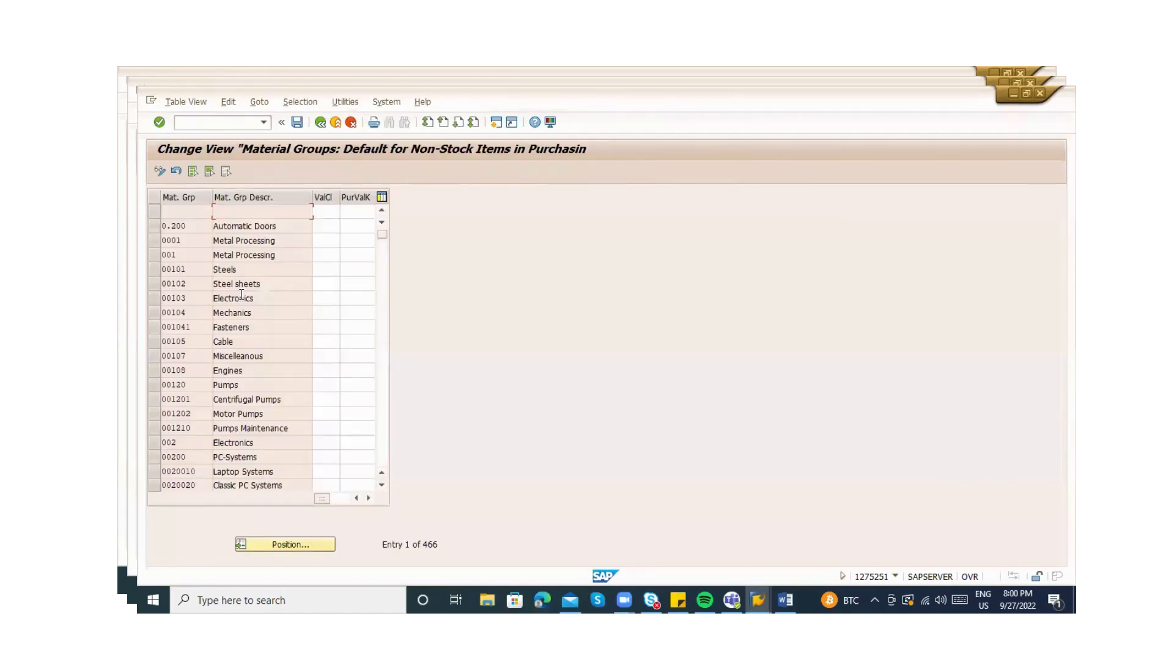
Jump the non-stock defaults table to material group 007
click(340, 211)
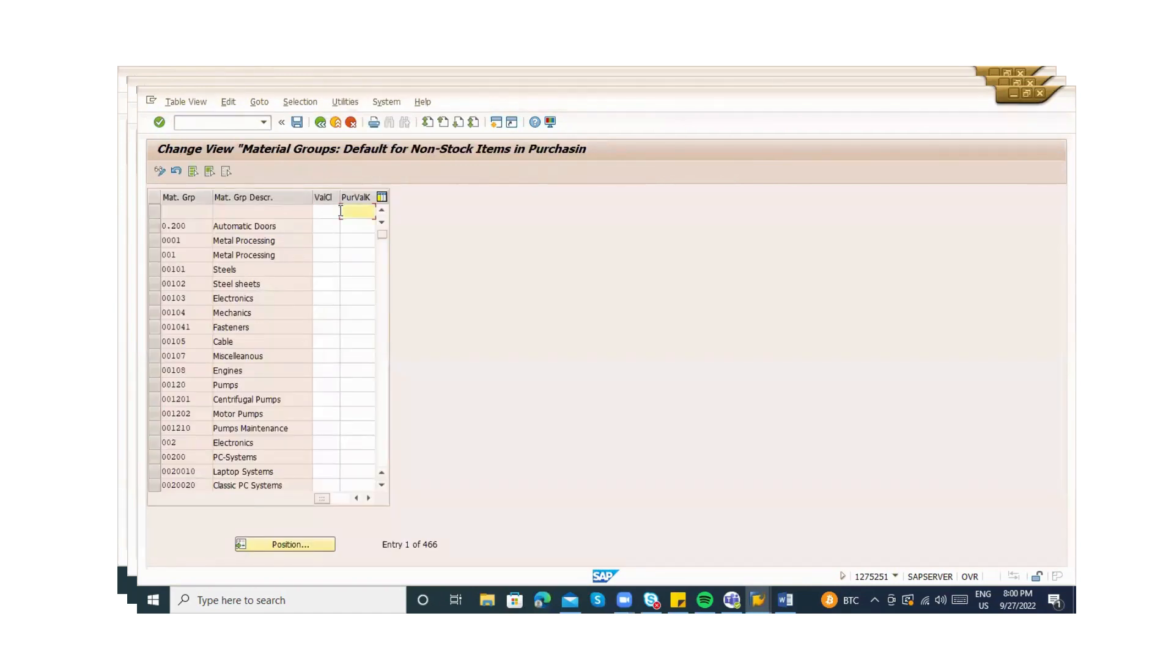
click(269, 551)
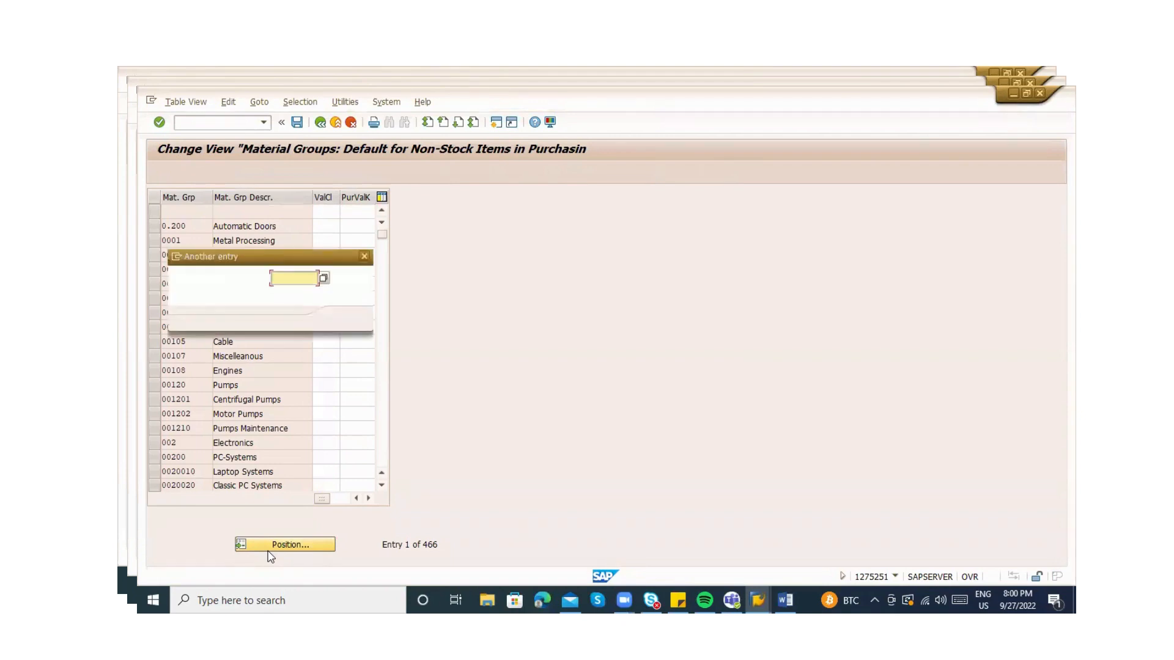
text(007)
key(Return)
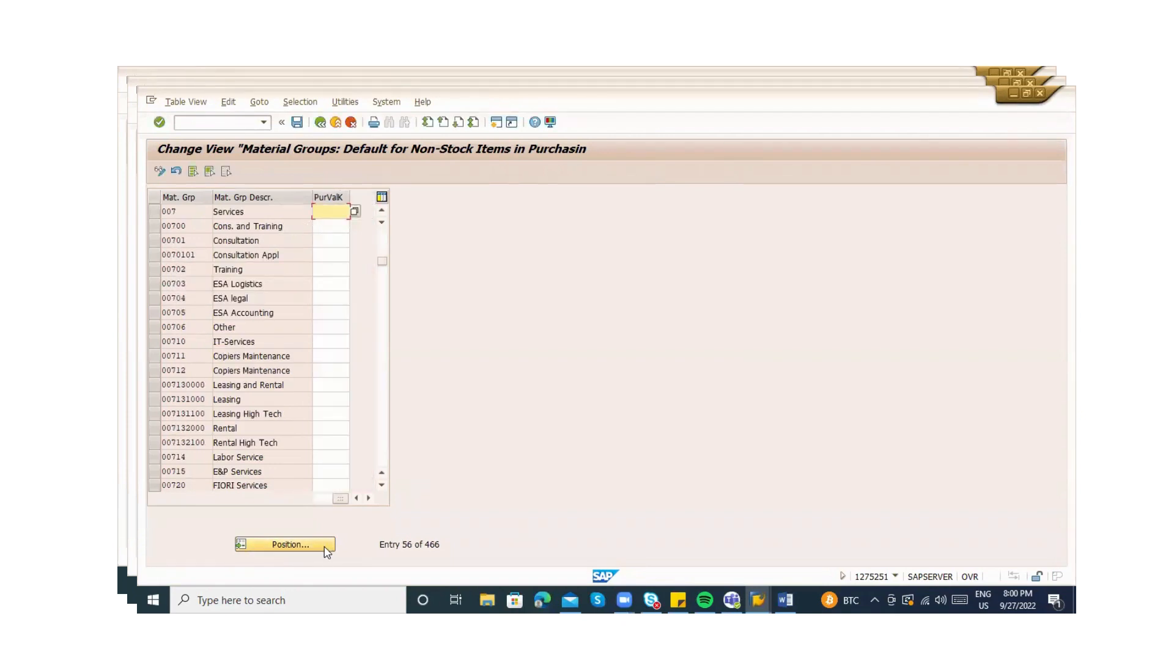
Confirm group 007 Services carries valuation class 3200, then leave the table
click(322, 498)
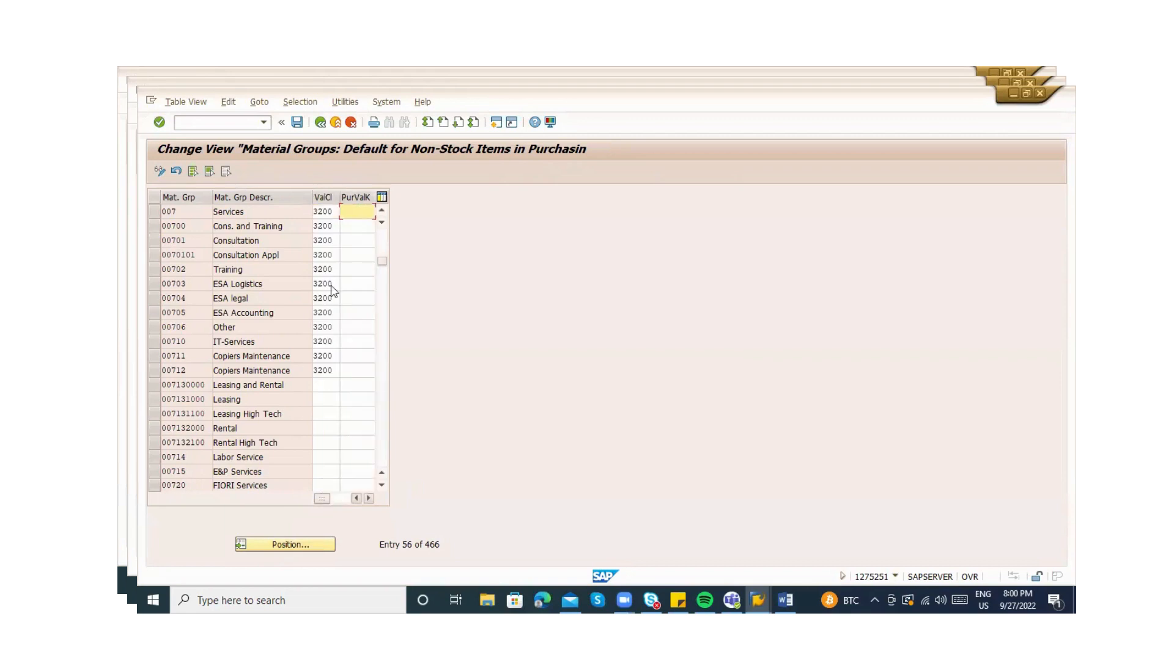
click(334, 211)
drag(333, 211, 309, 209)
click(154, 214)
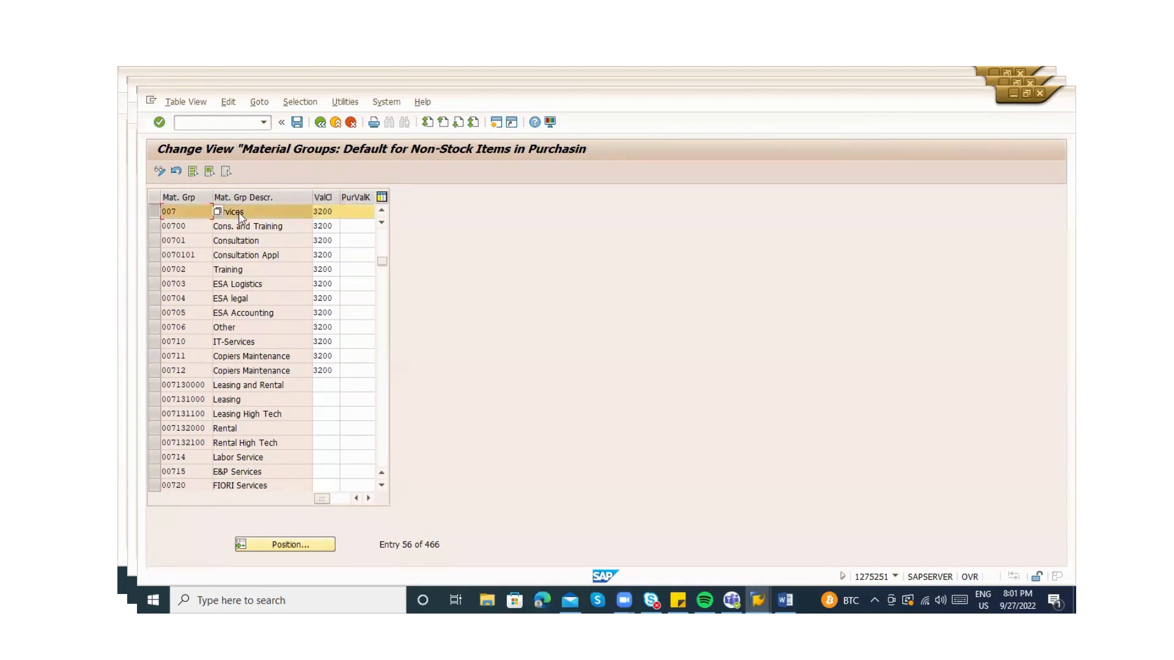
click(275, 214)
click(320, 213)
click(338, 125)
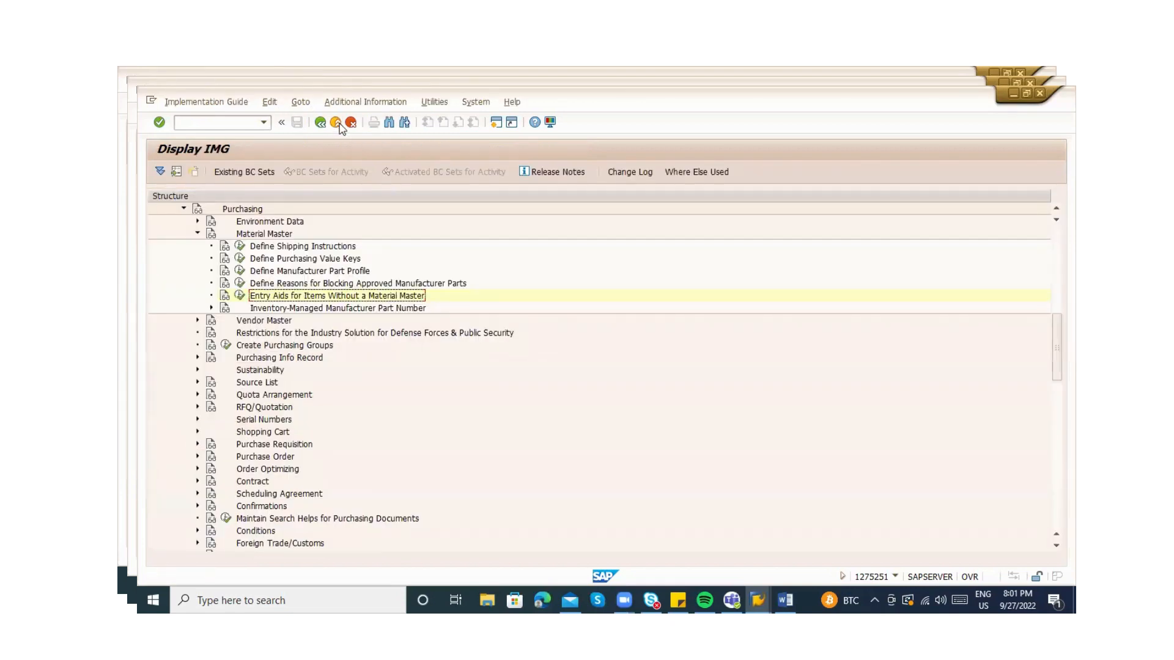
click(336, 123)
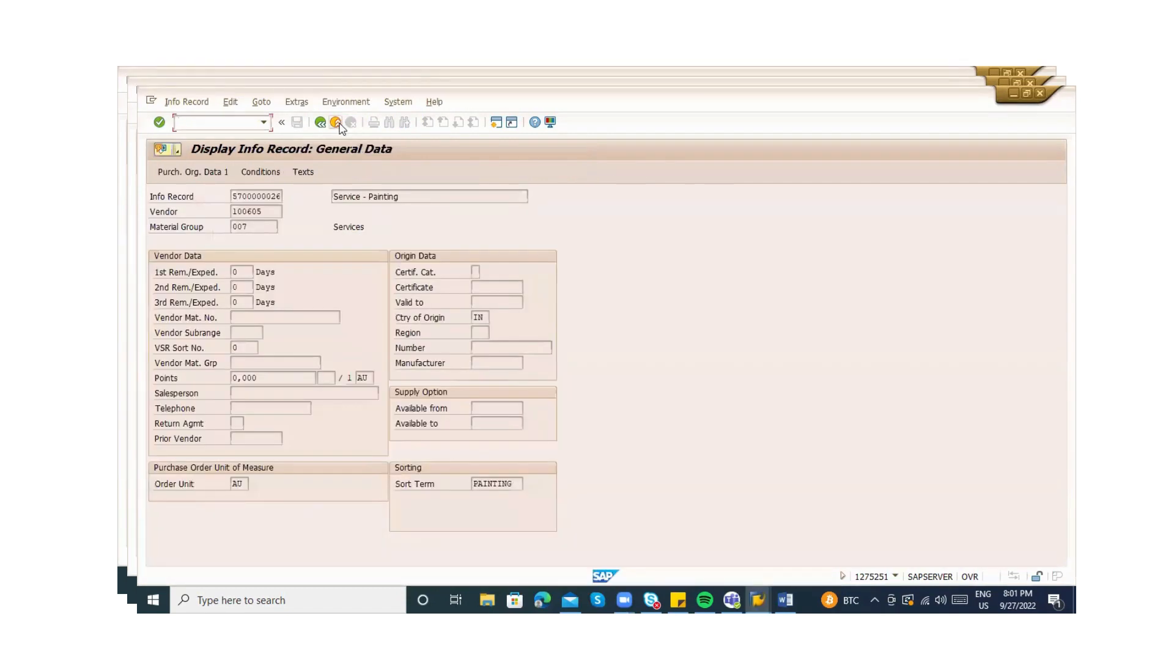
click(336, 123)
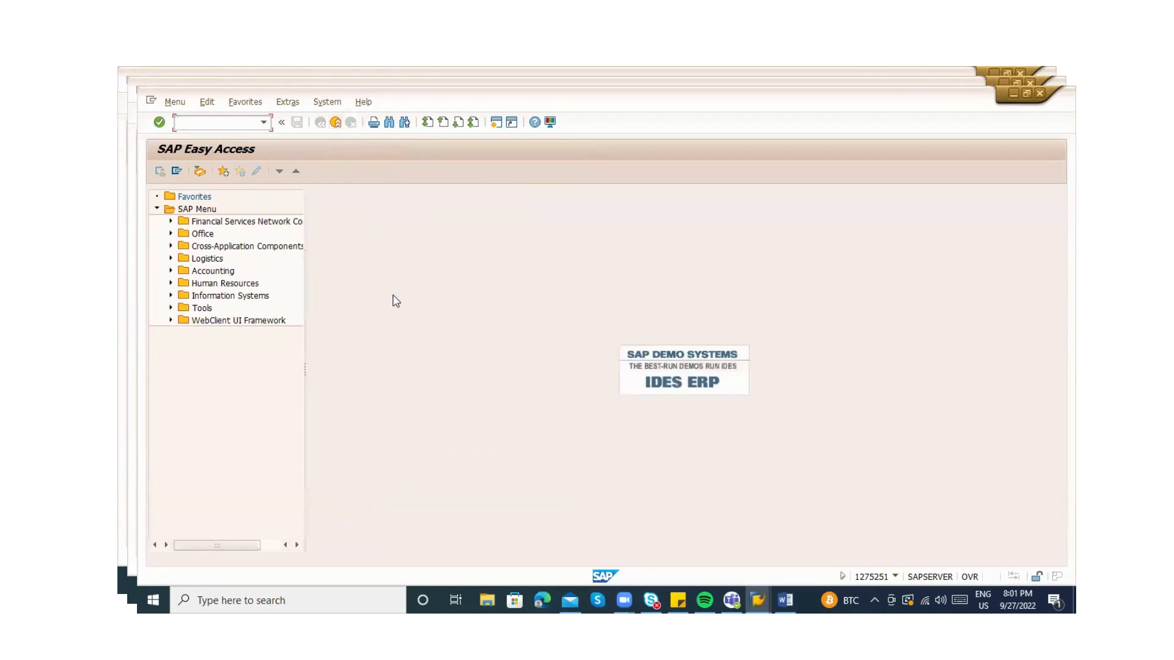
text(me1)
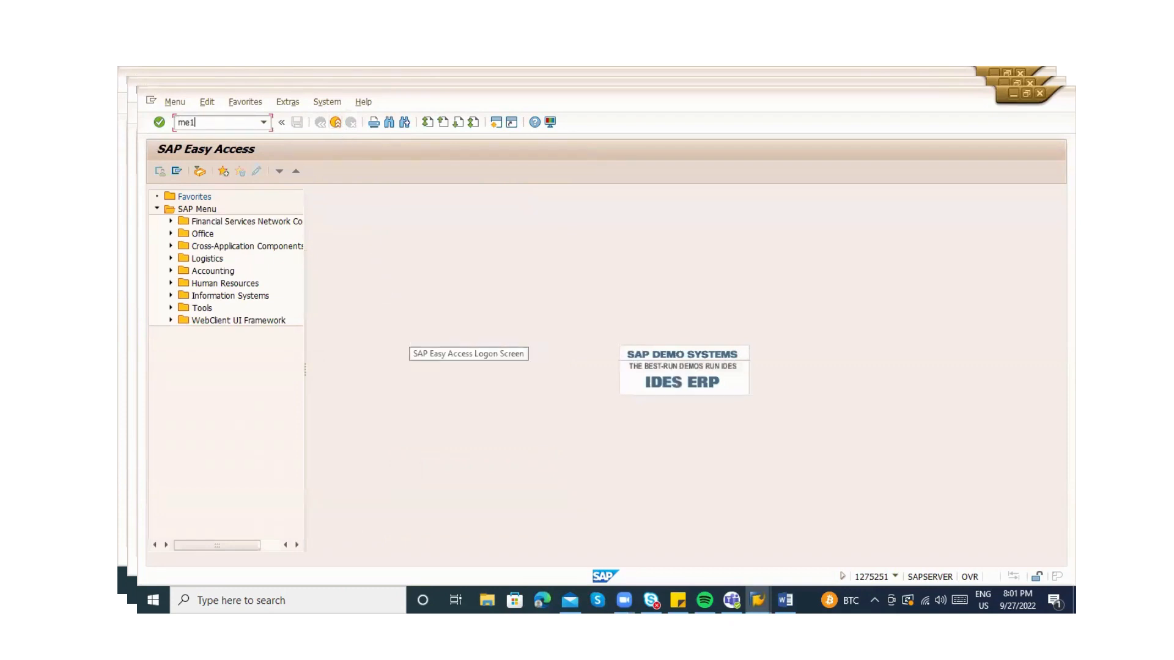
text(1)
key(Return)
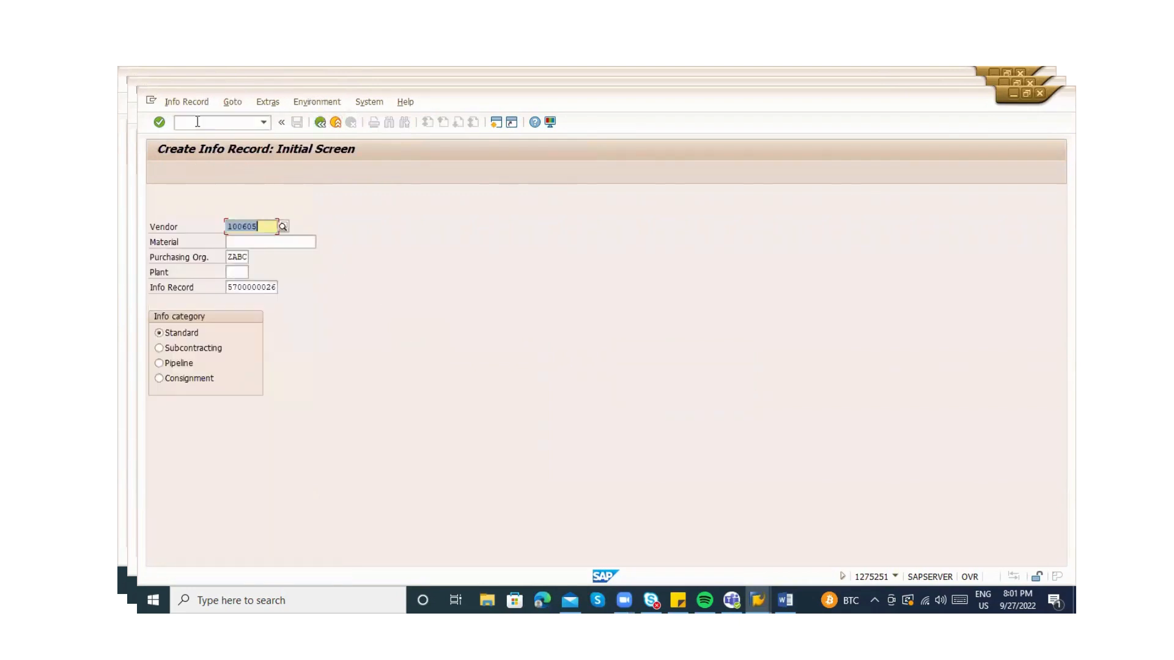
click(197, 122)
text(/nme13)
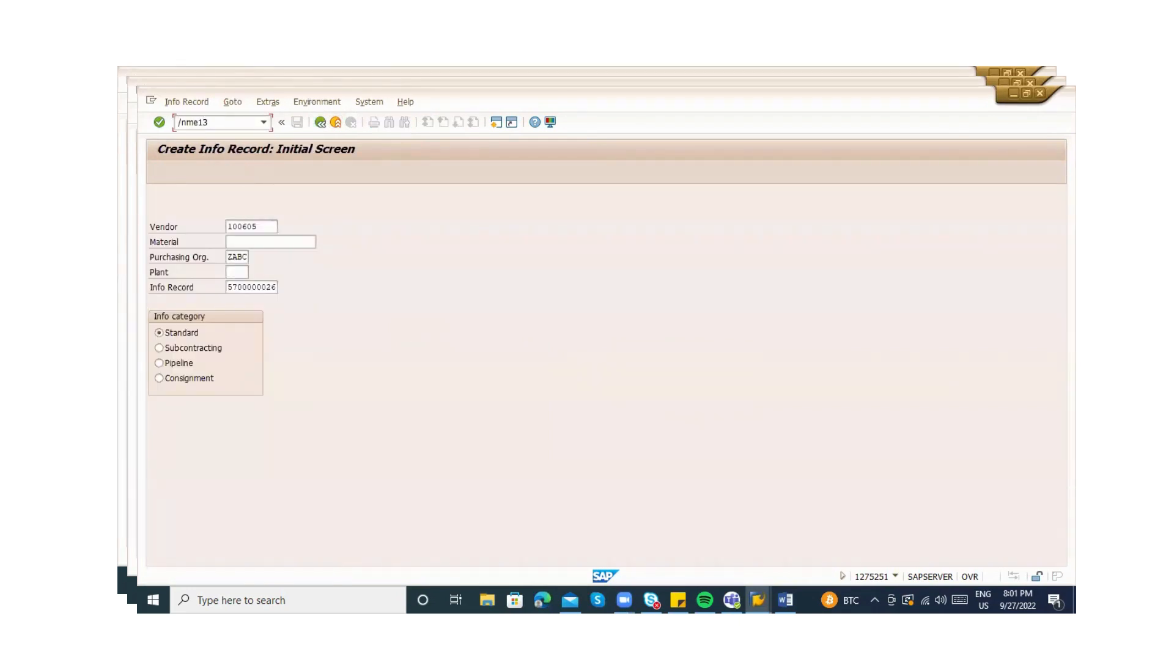
key(Return)
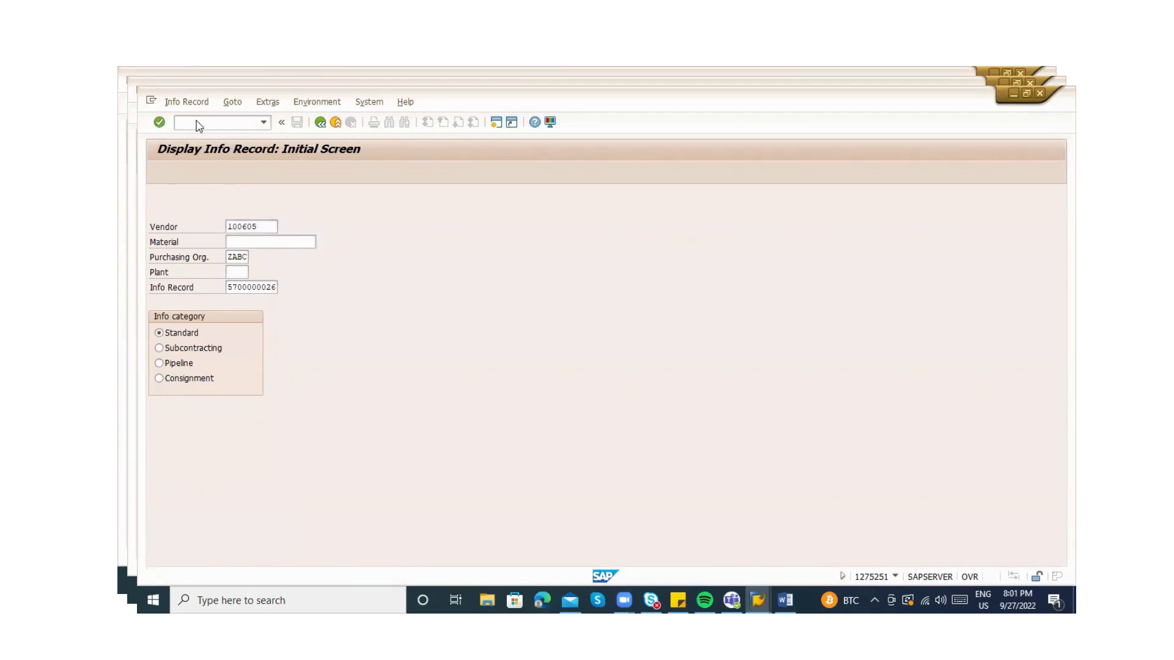
key(Return)
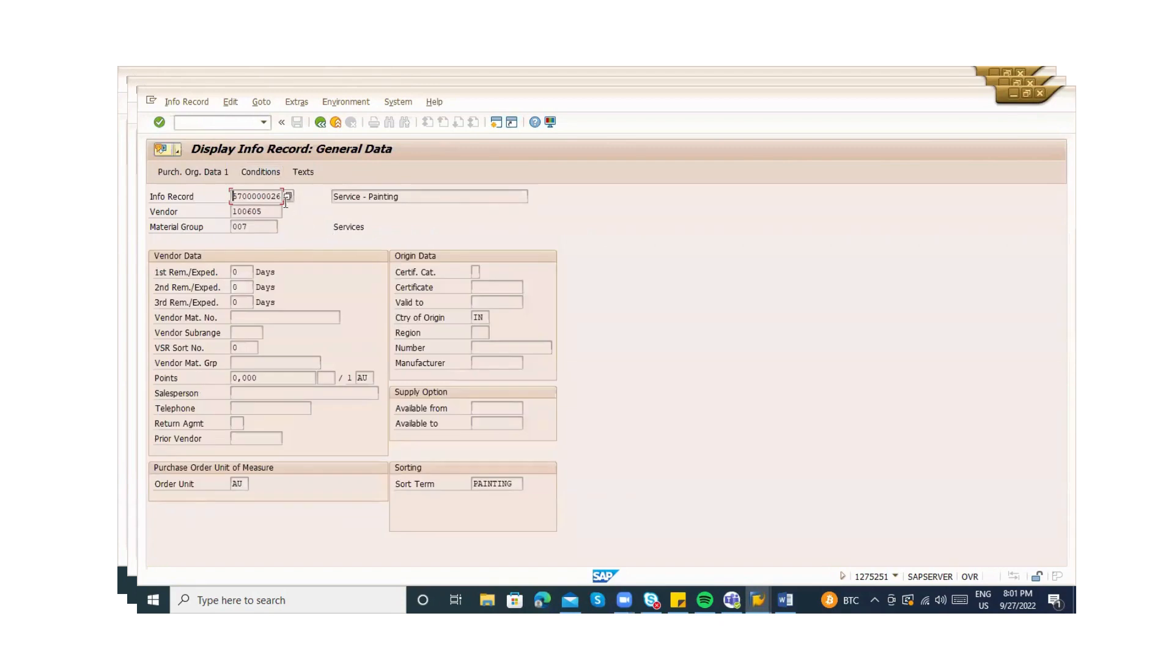
drag(282, 195, 223, 199)
Start purchase order creation in a new session with /oME21N
click(180, 123)
text(/ome21n)
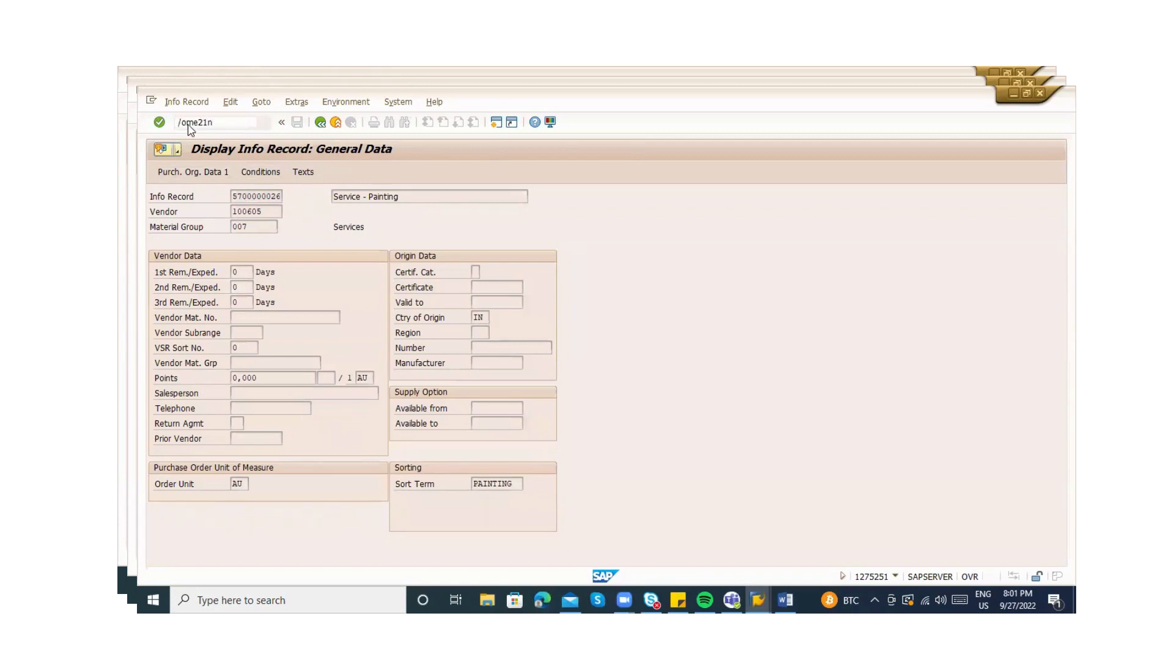
key(Return)
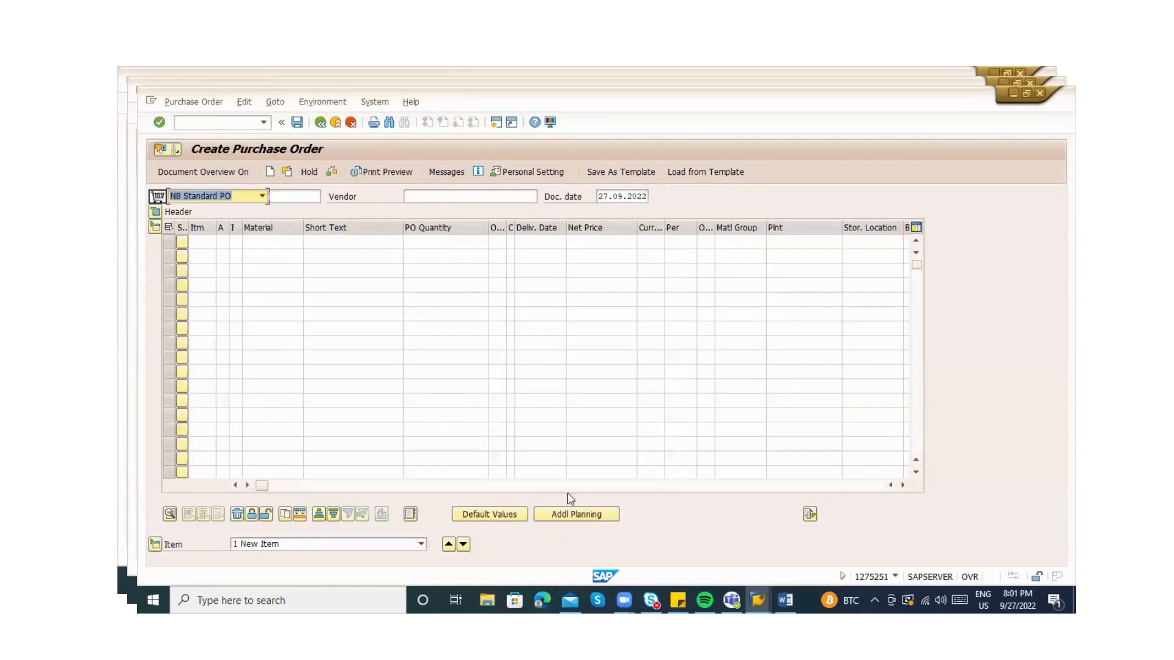
click(571, 486)
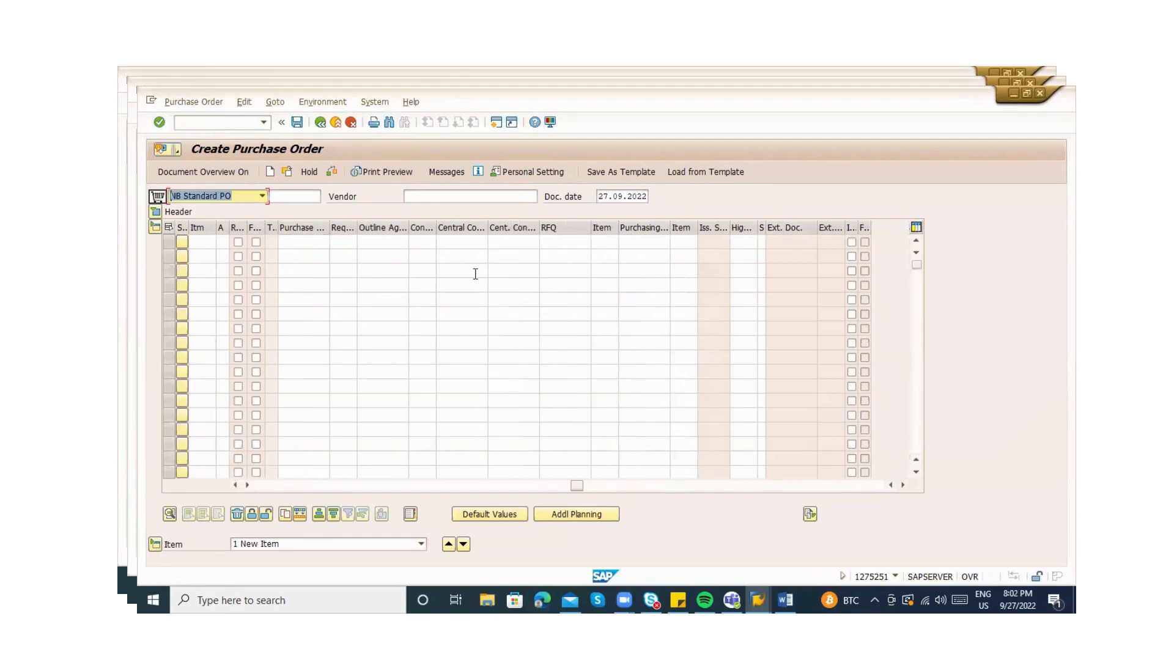
click(235, 485)
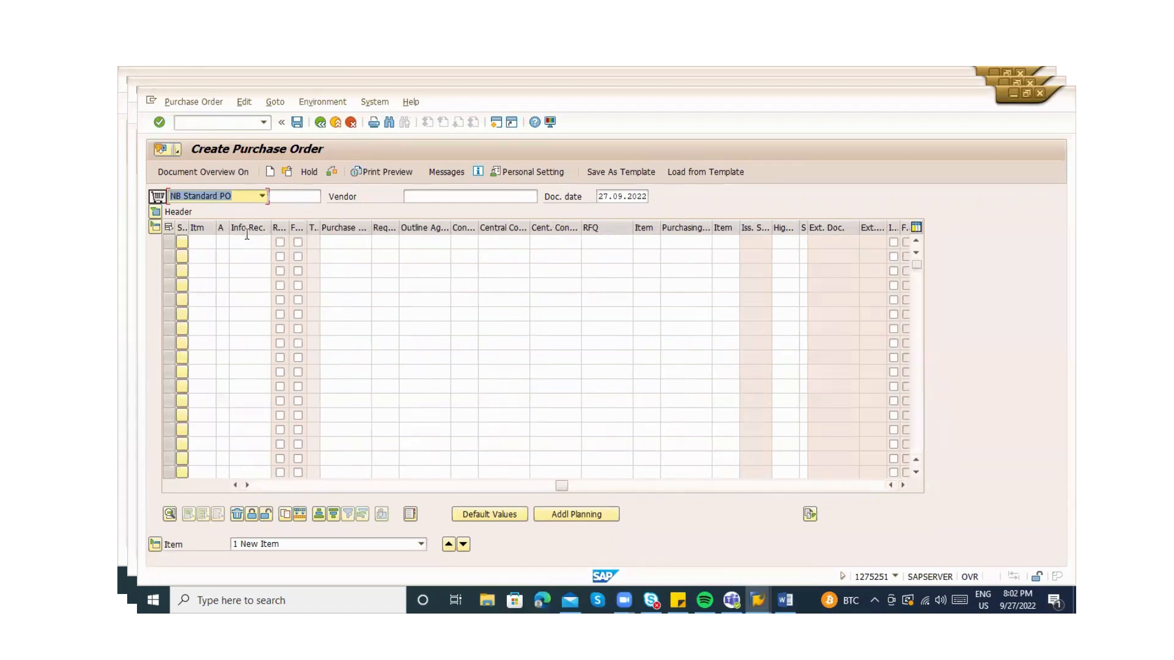
click(247, 240)
key(ctrl+v)
key(Return)
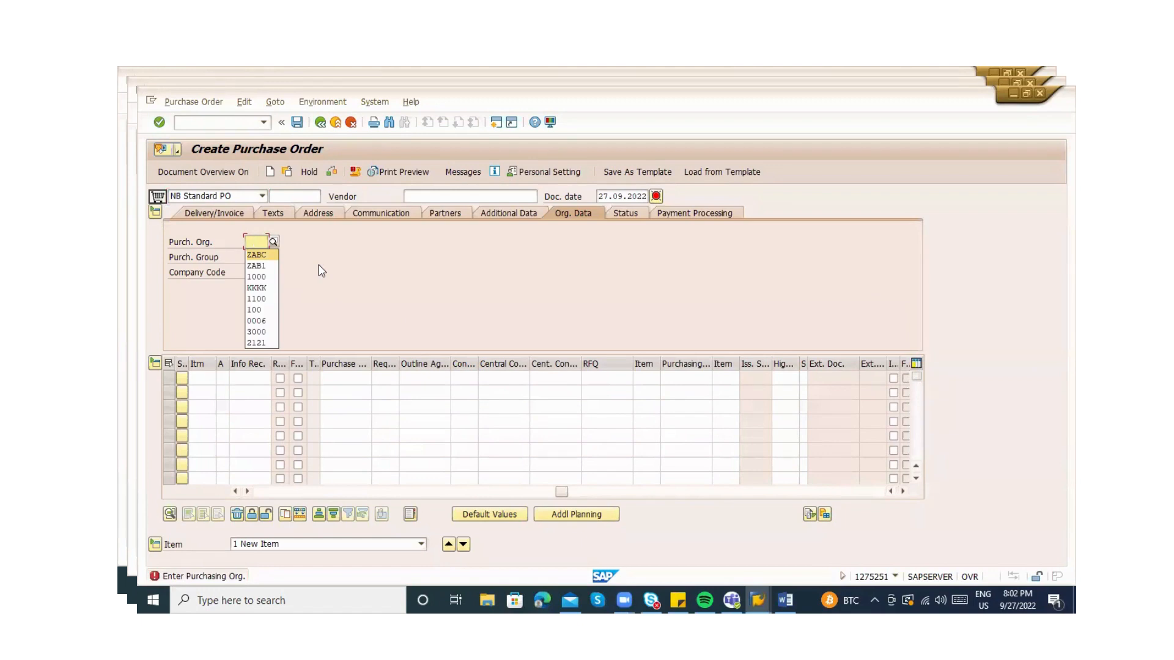
Fill org data: purchasing org ZABC, purchasing group 000, company code ZABC
key(Return)
text(000)
key(Return)
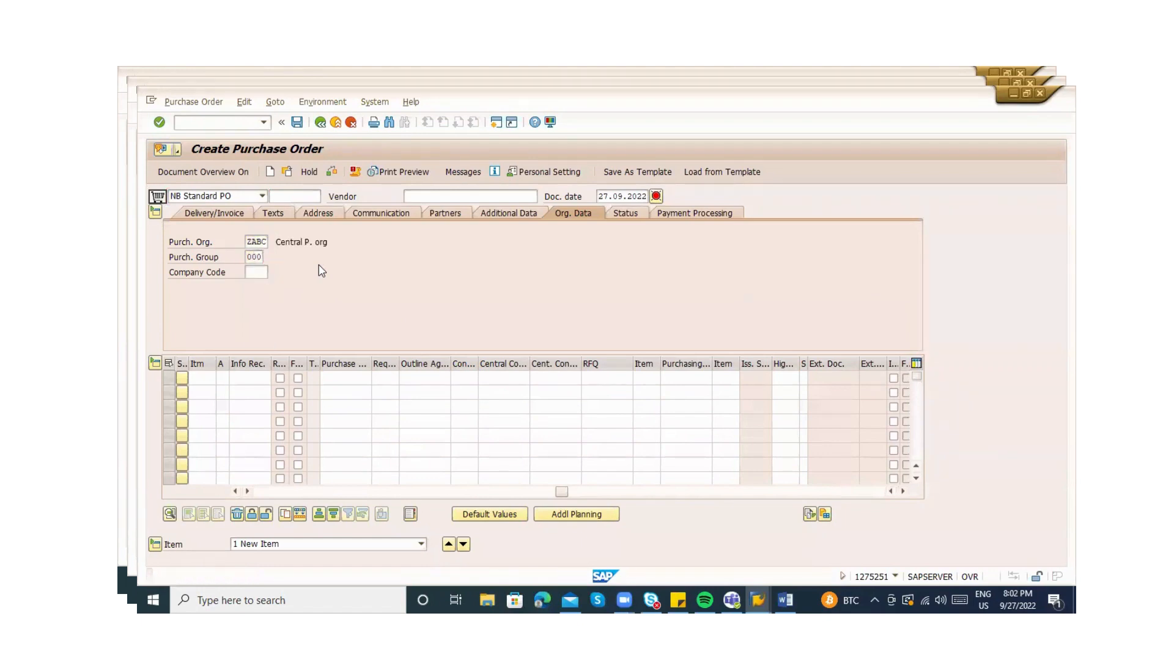
key(Down)
key(Return)
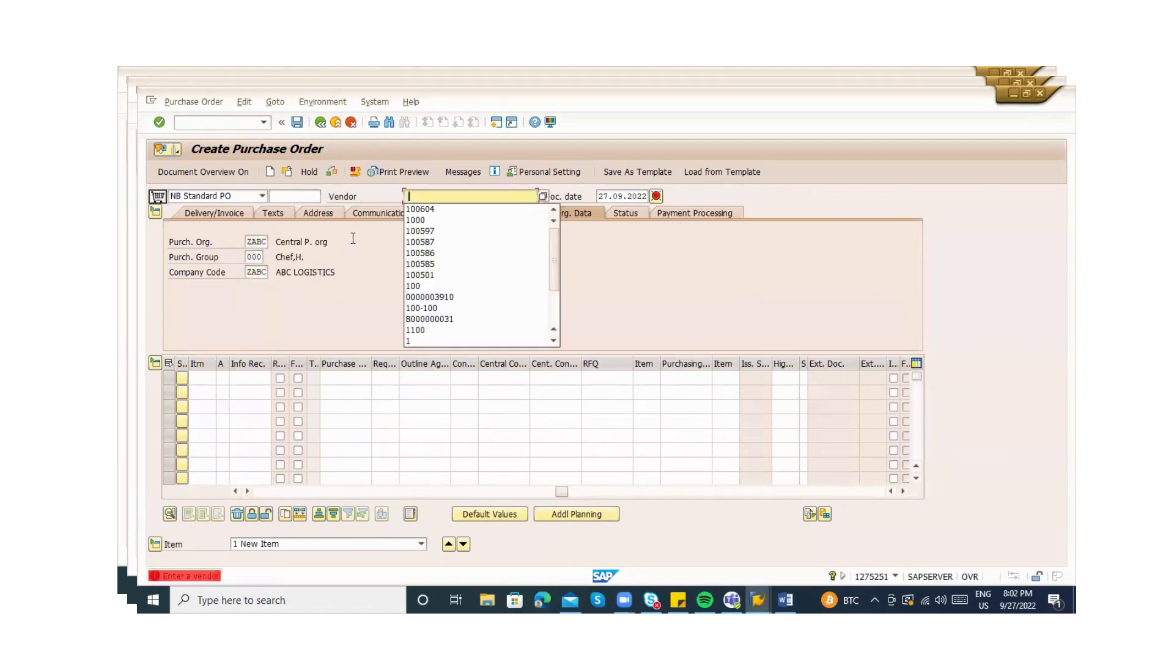
Set the vendor to 100605 after correcting the history pick
key(Down)
key(Return)
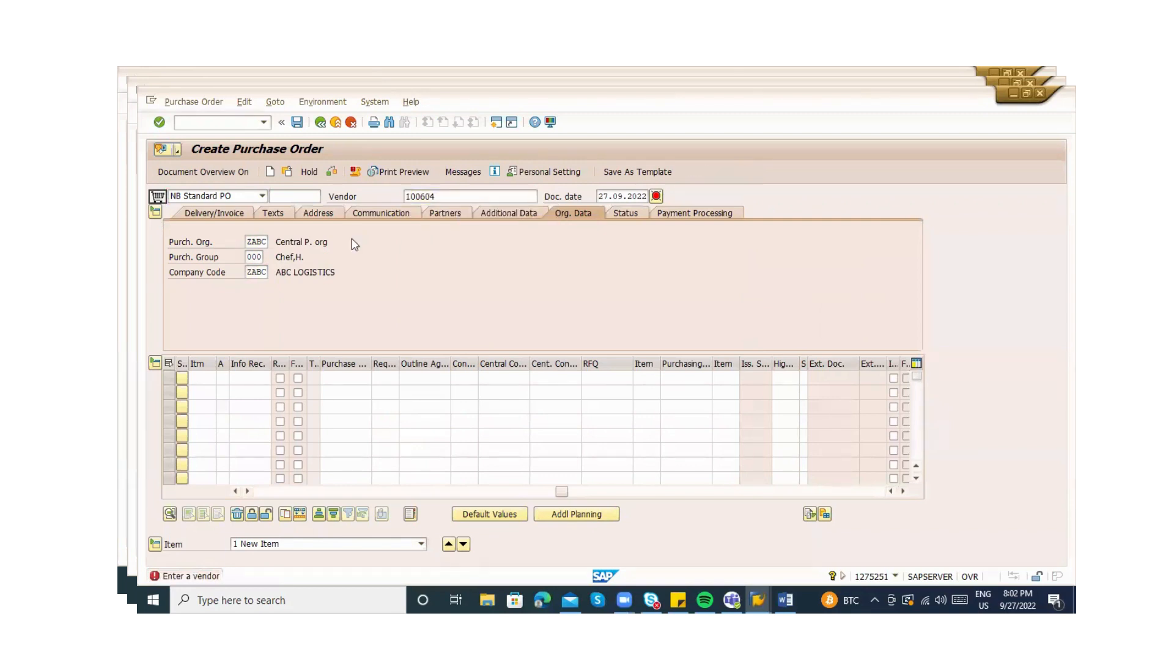
key(BackSpace)
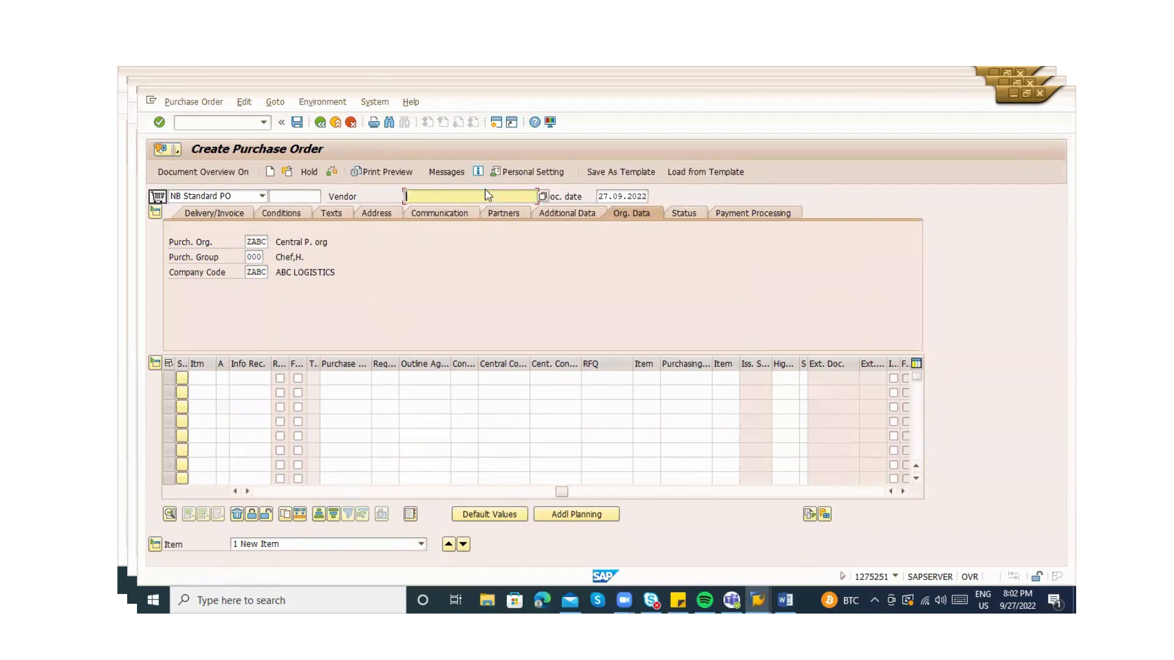
text(100605)
key(Return)
Load the remembered info record into item 10
click(254, 380)
key(ctrl+v)
key(Return)
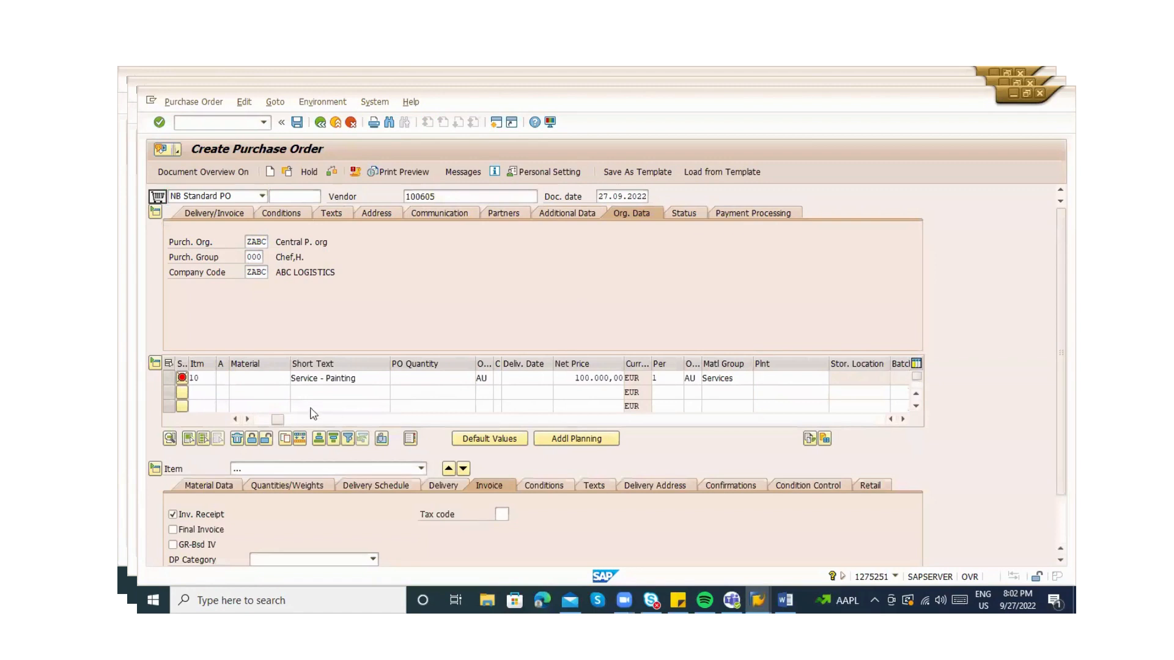
drag(283, 422, 257, 419)
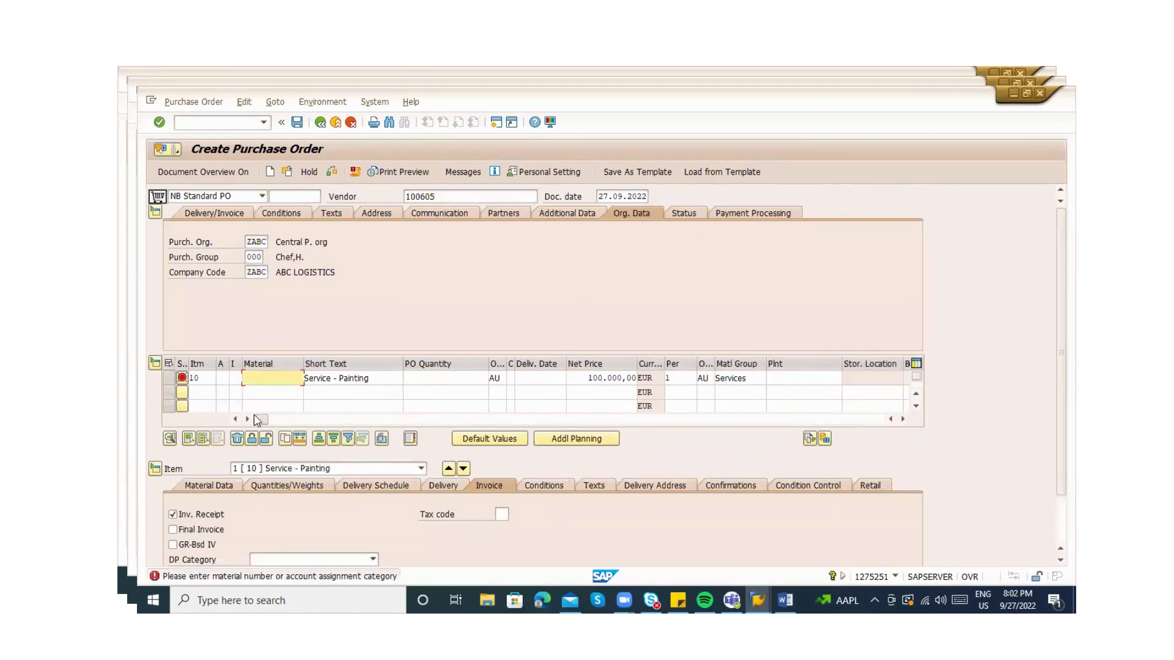
Give item 10 account assignment K, plant ZABC and order quantity 1
click(364, 380)
key(Return)
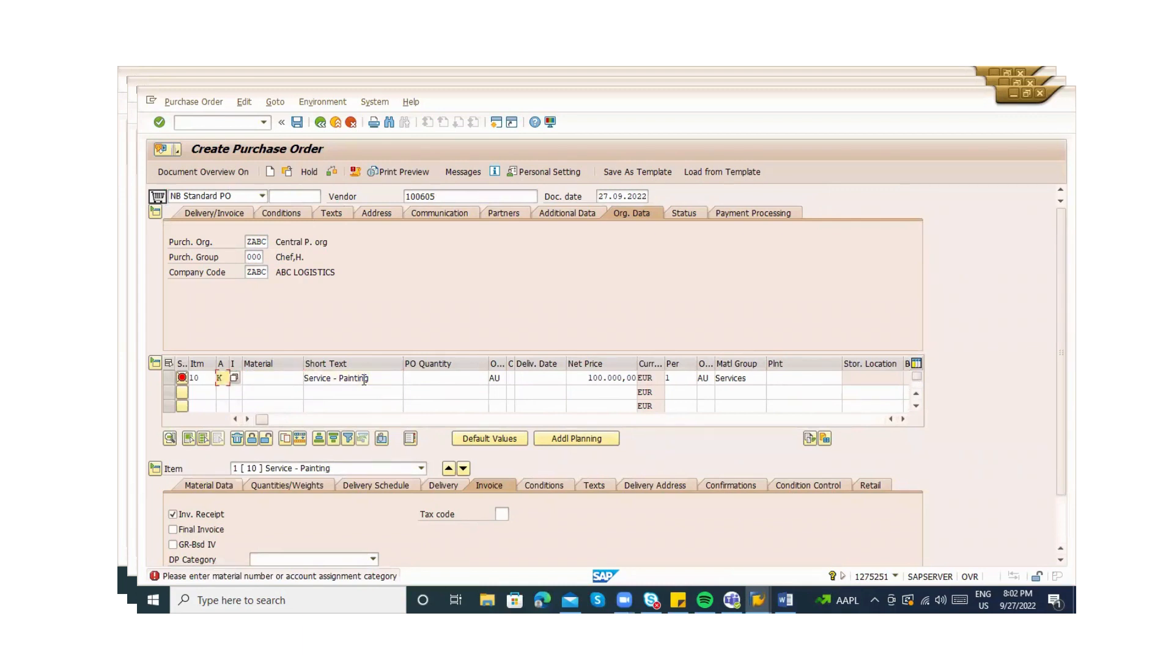
key(Return)
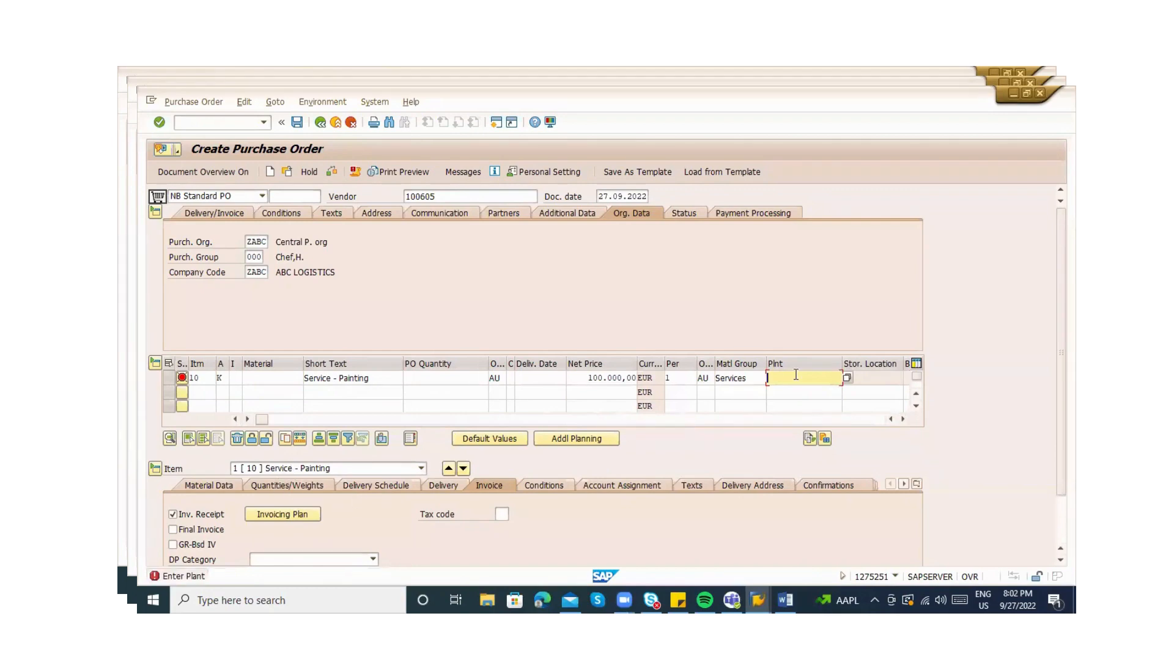
text(ZABC)
key(Return)
text(1)
key(Return)
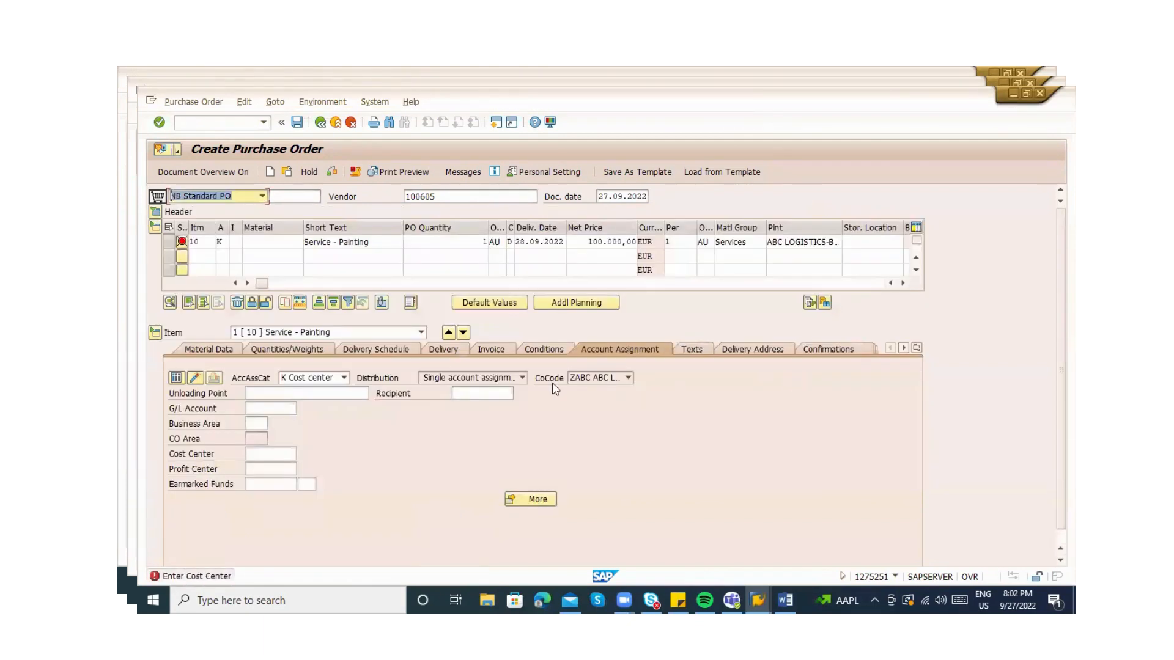
Replace cost center 2200 with 2100 for item 10, which triggers the cost-accounting error
click(250, 454)
key(Down)
key(Return)
key(Return)
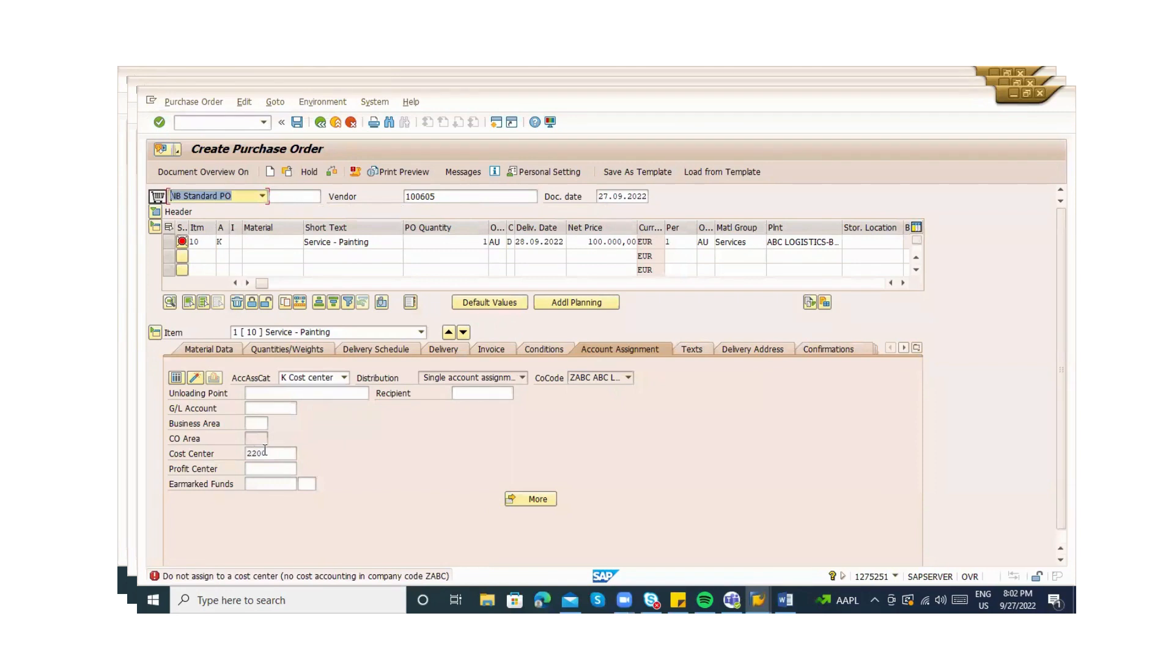
click(276, 453)
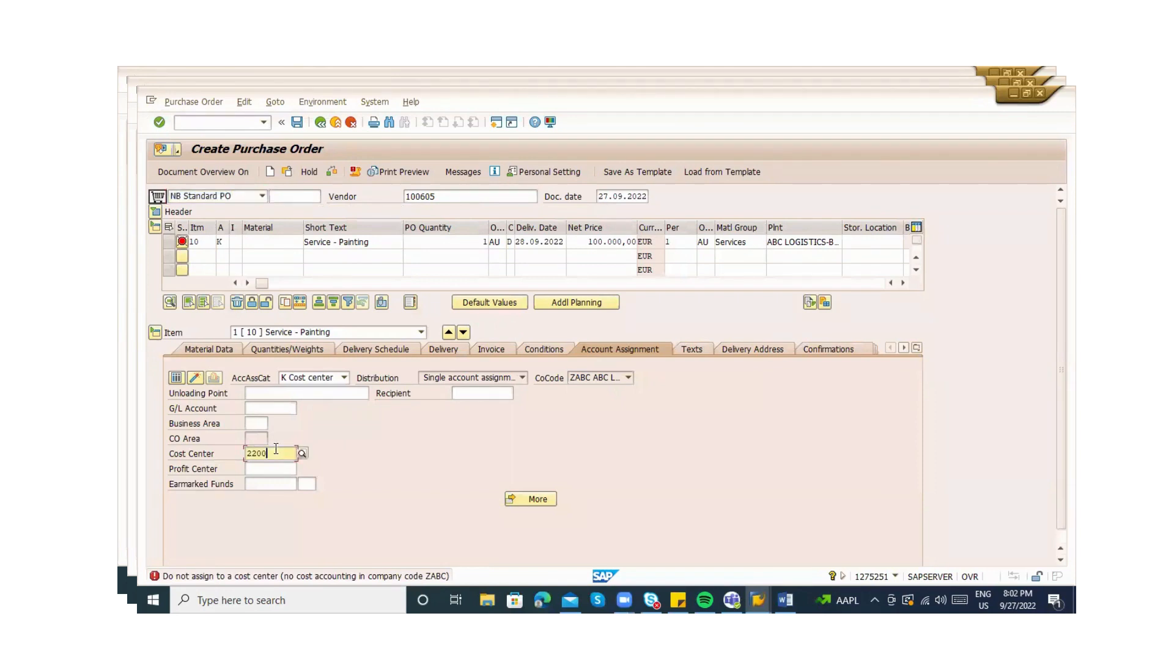
key(BackSpace)
key(Return)
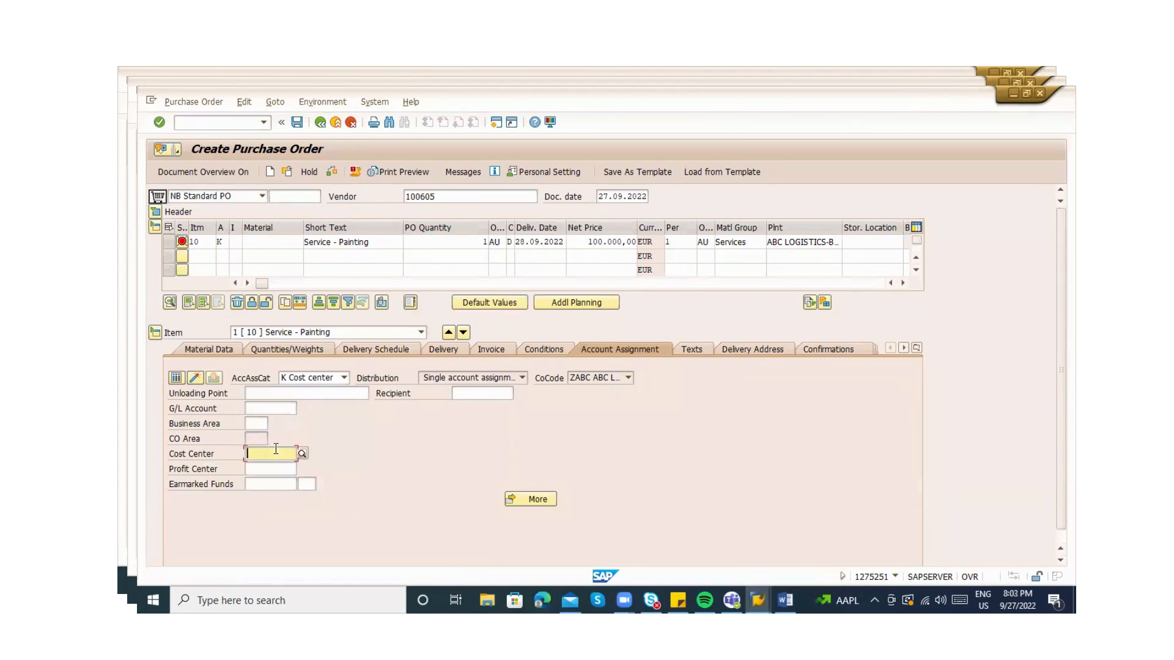
text(2100)
key(Return)
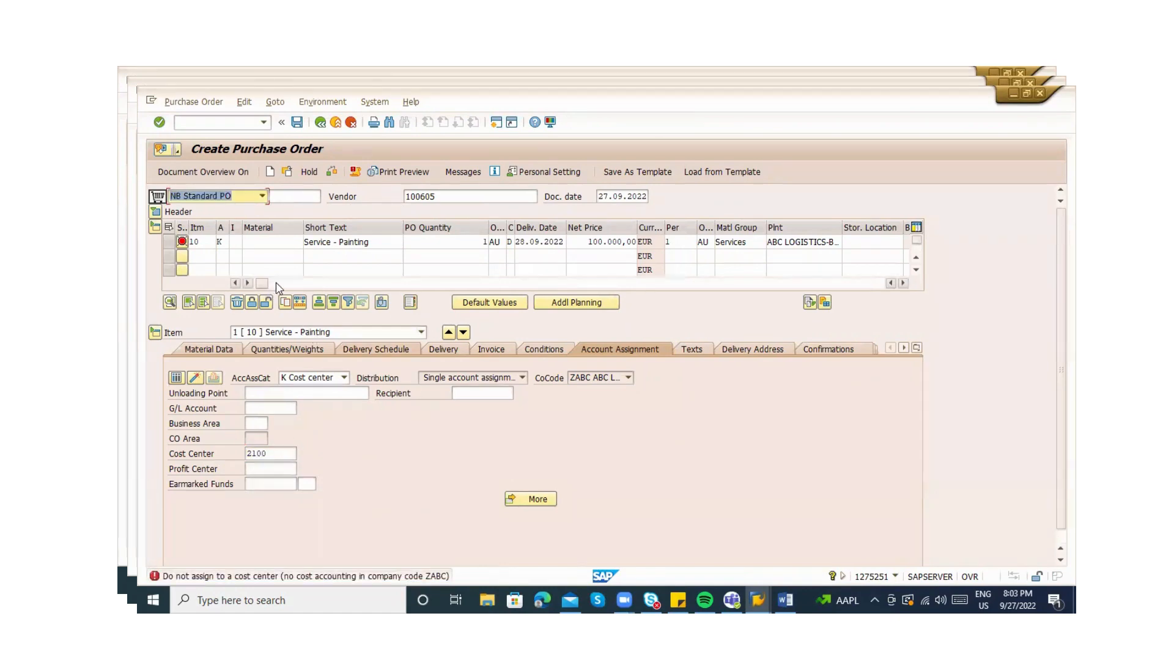
Check item 10's Service - Painting short text, Services material group and item category
drag(263, 284, 277, 286)
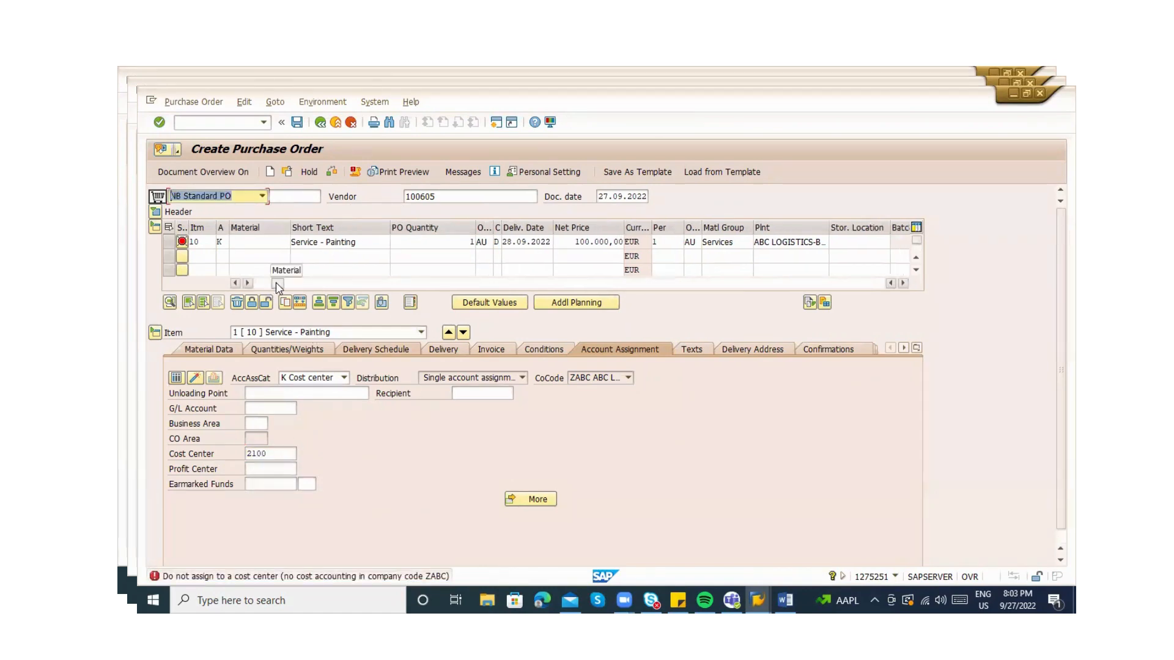
click(360, 243)
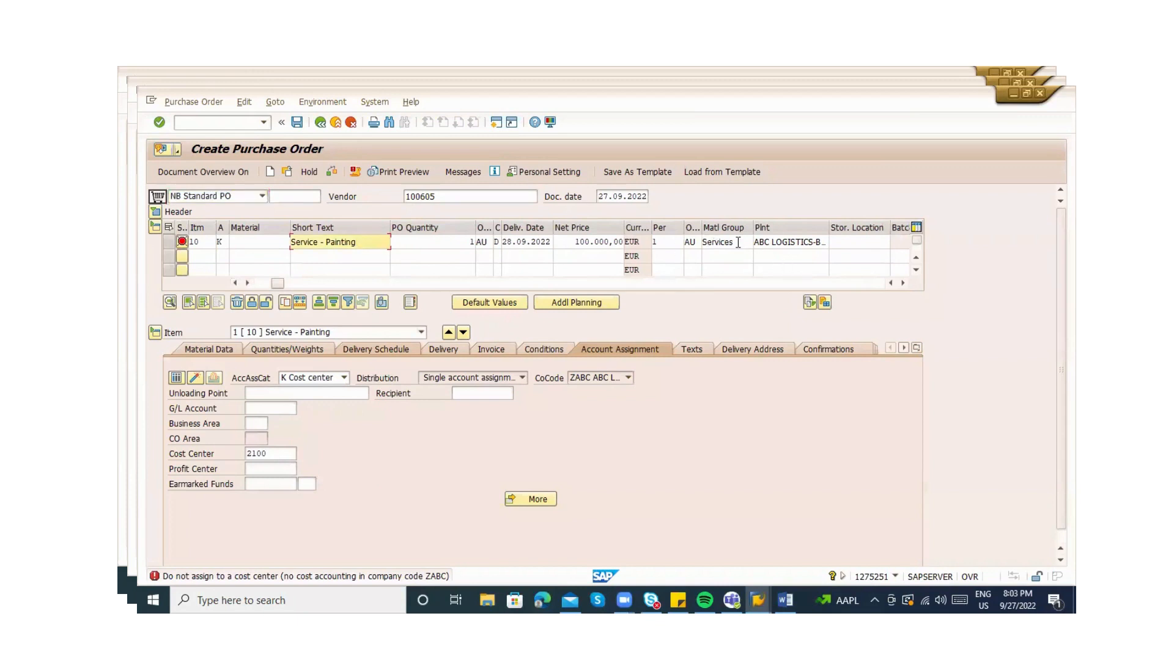
click(719, 244)
right_click(718, 243)
click(724, 244)
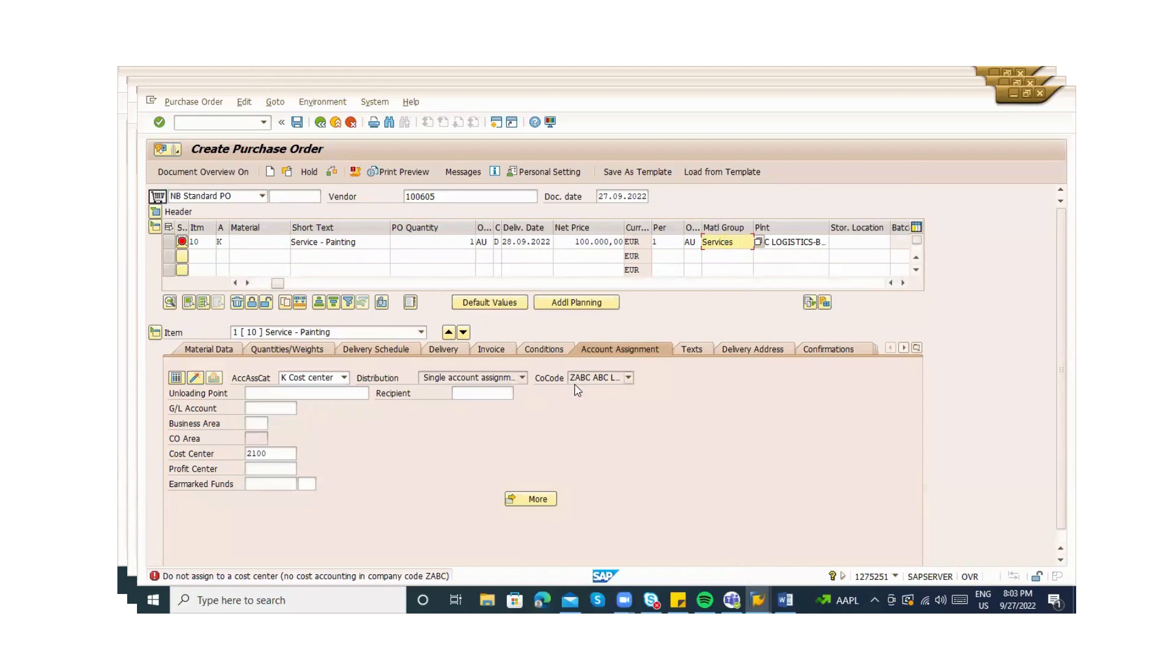
click(267, 285)
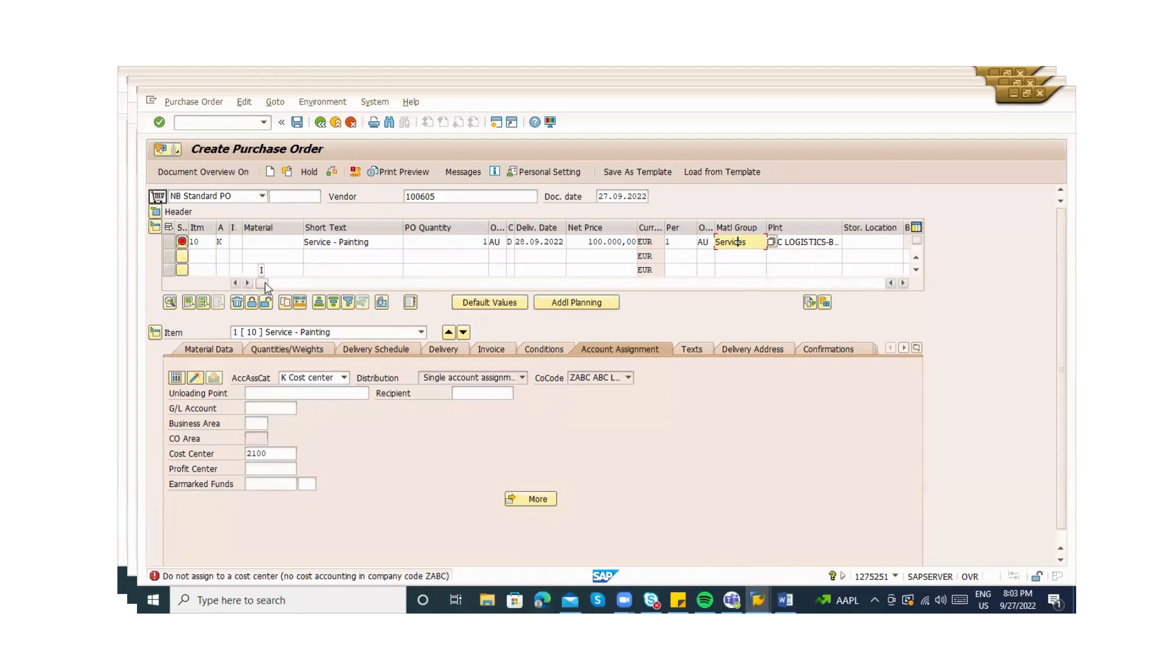
click(234, 243)
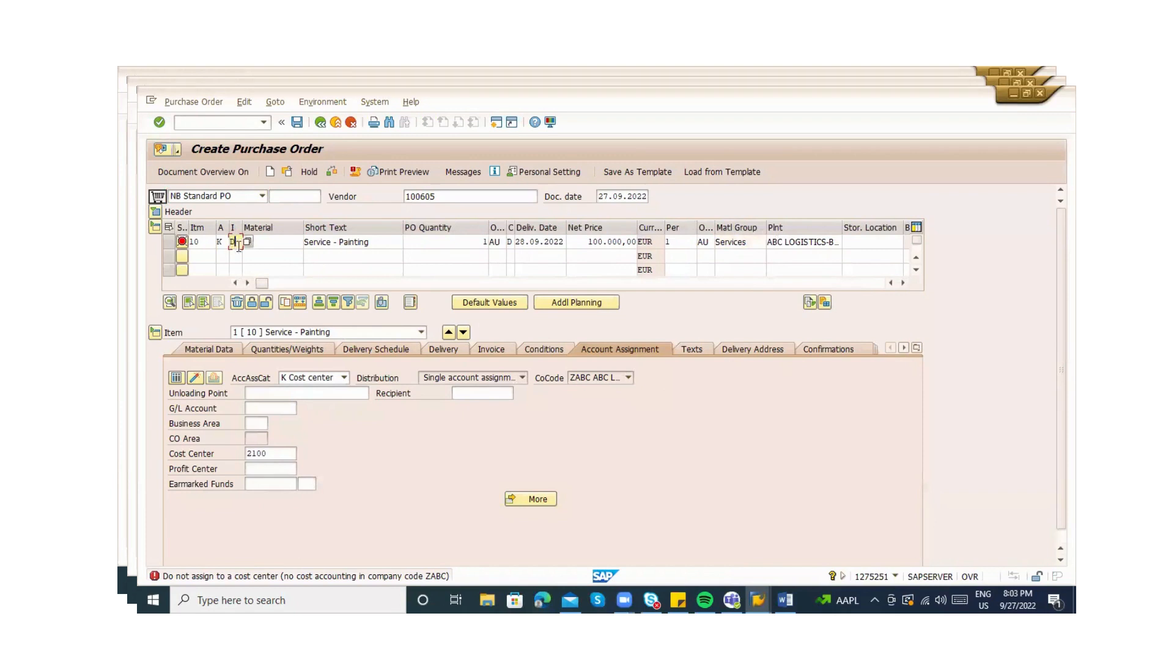
Set item category D and add service line 'painting' with quantity 100
text(D)
key(Return)
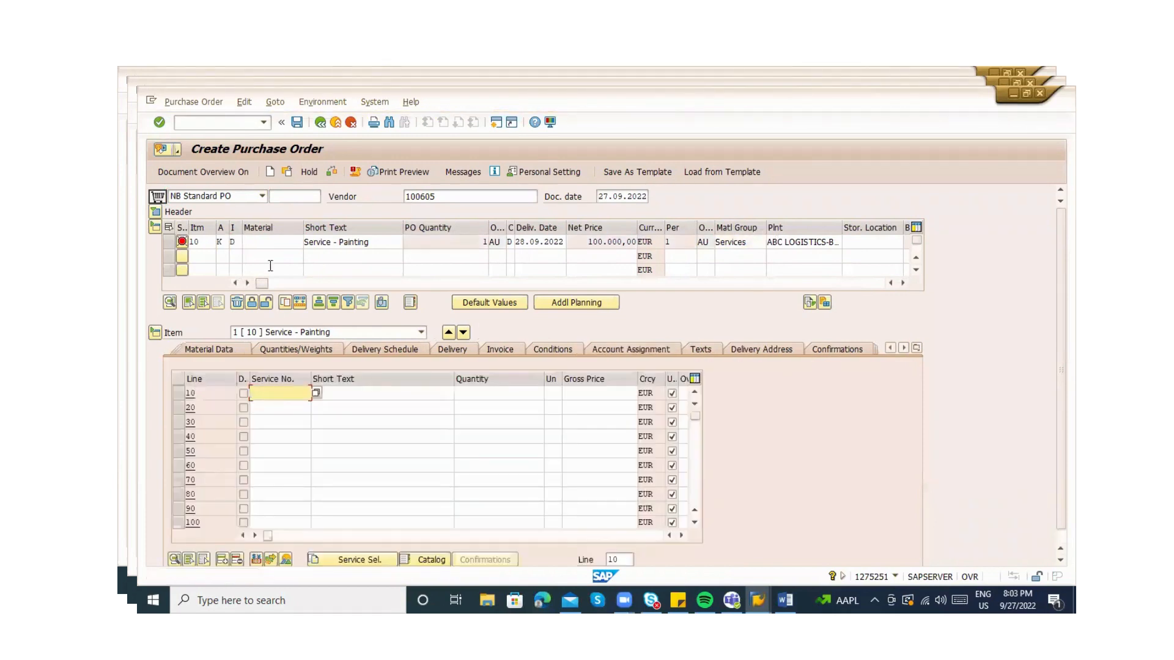
click(334, 398)
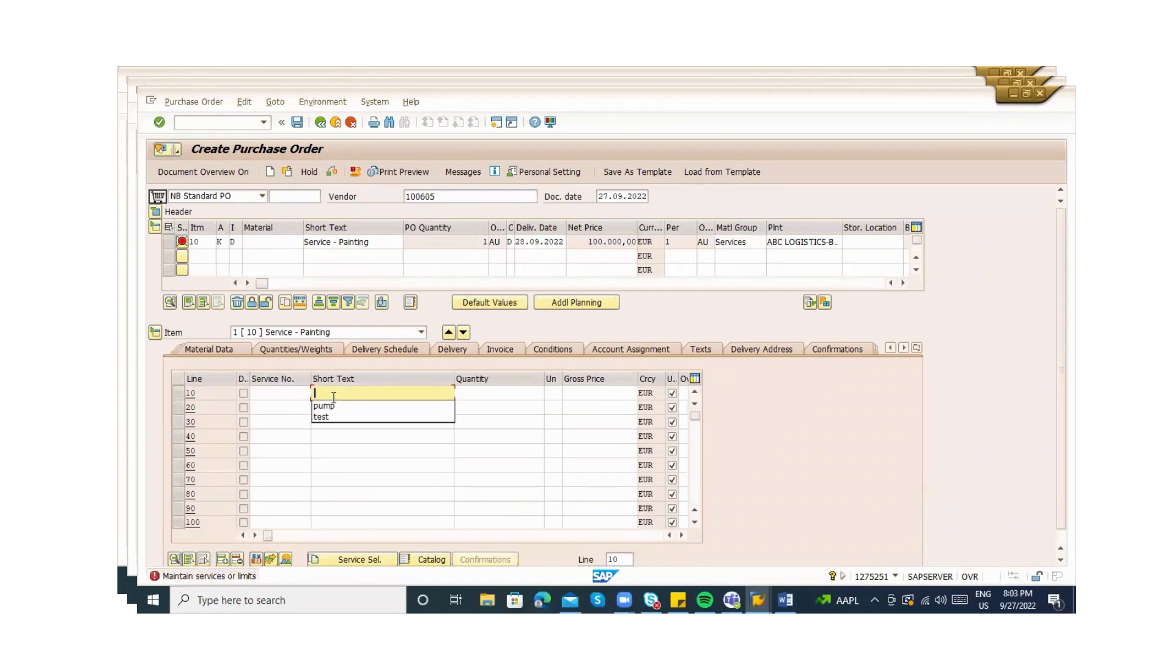
text(pain)
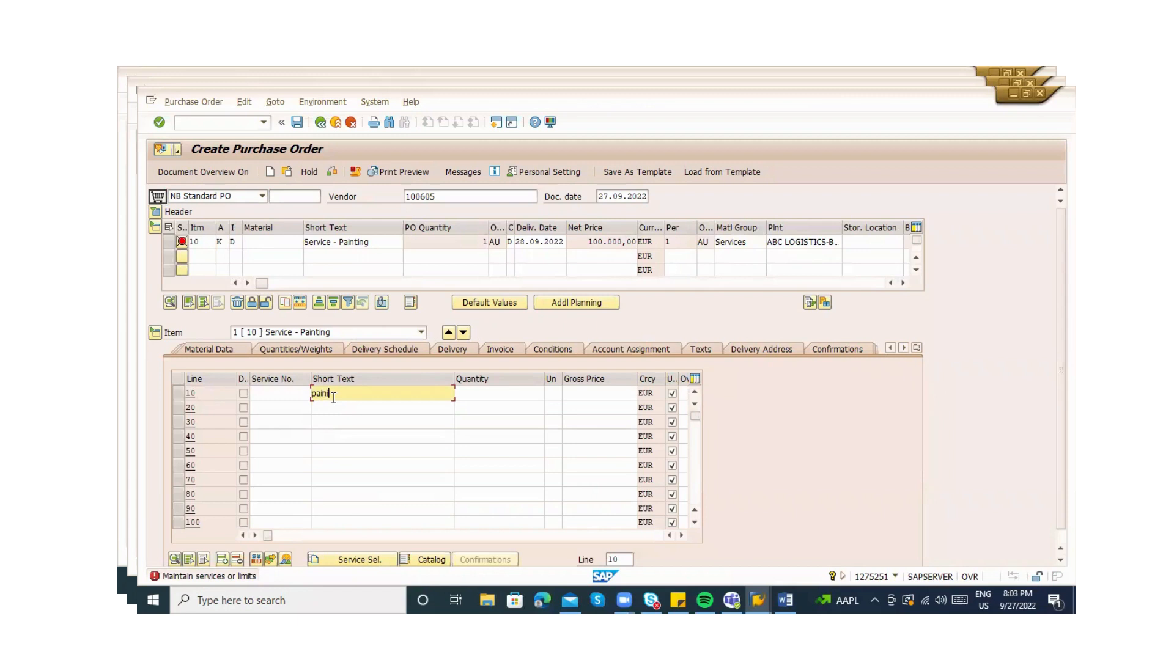
text(ting)
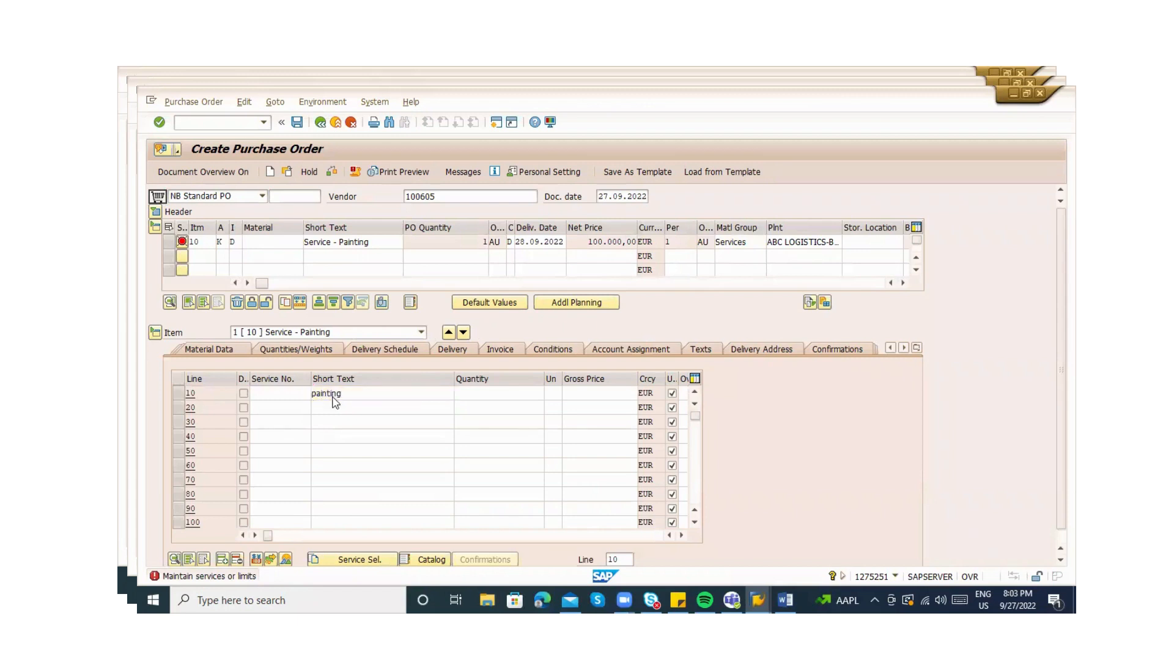
key(Return)
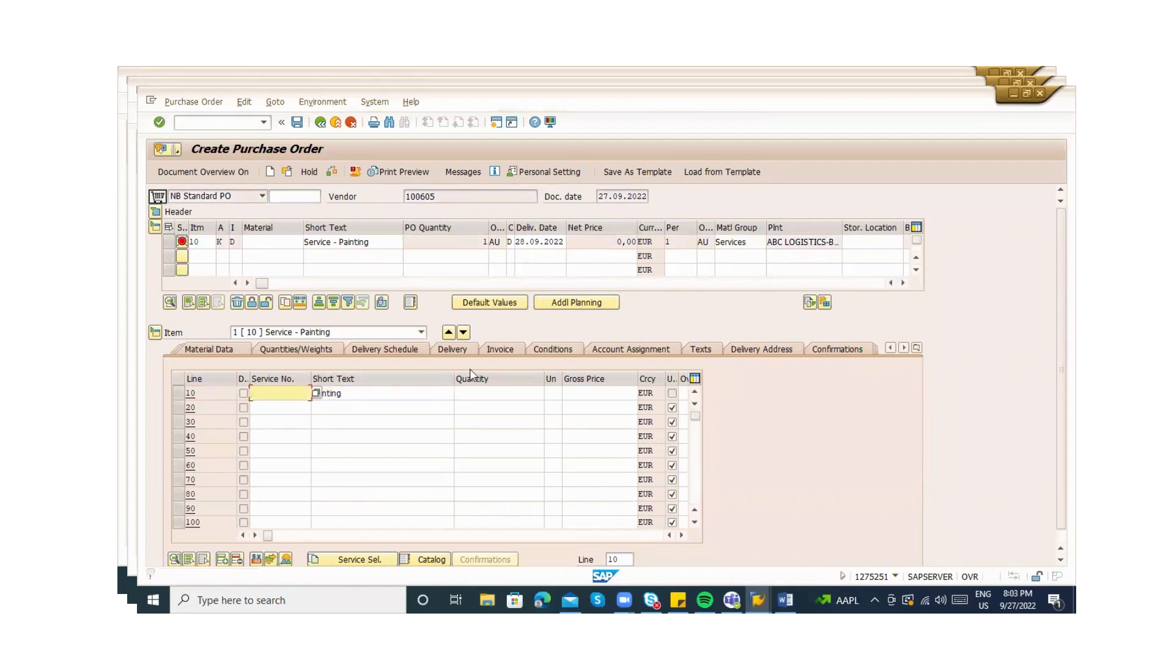
click(500, 394)
text(100)
key(Return)
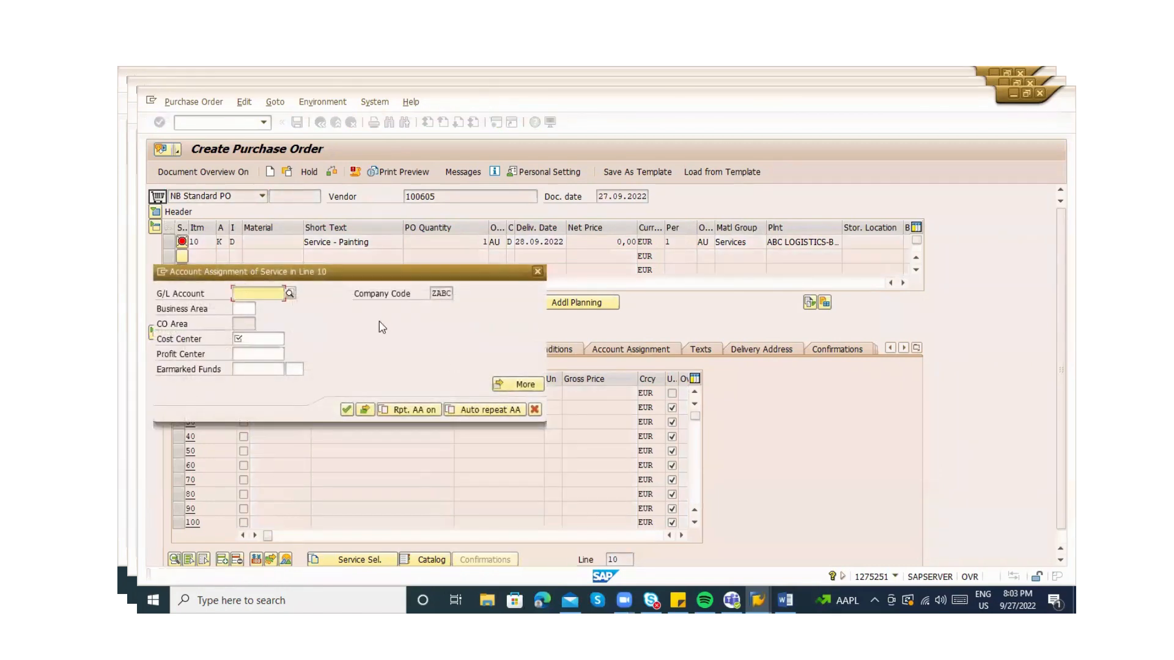
Submit cost center 2100 for the service line and dismiss the cost-accounting error
click(236, 348)
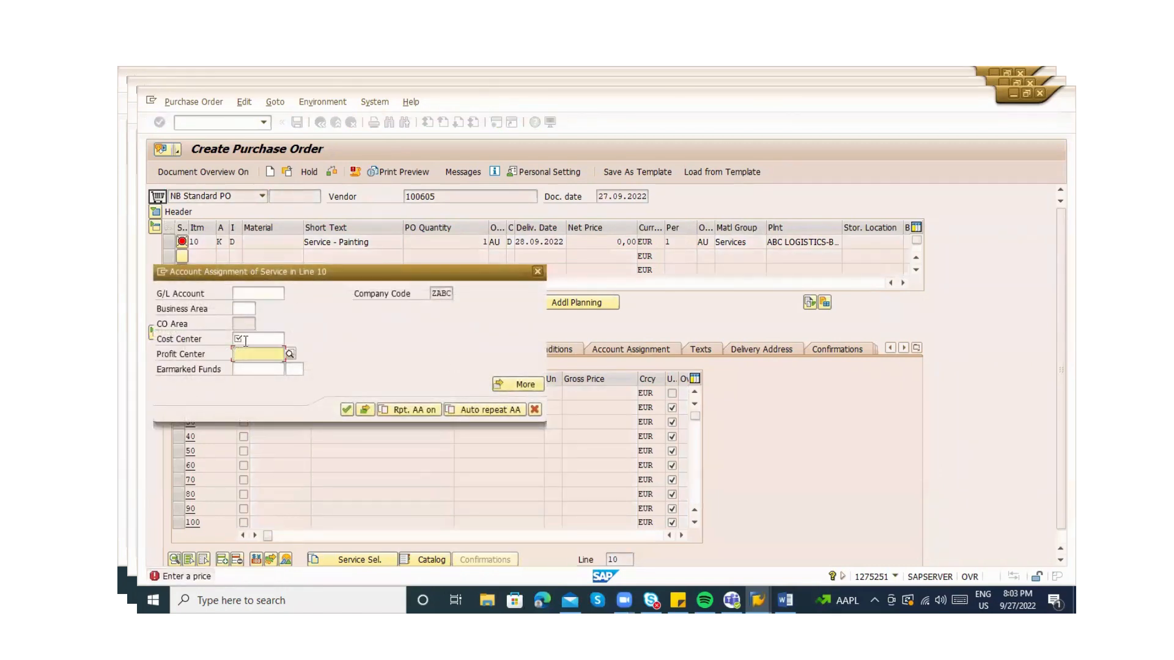
click(245, 340)
key(Down)
key(Return)
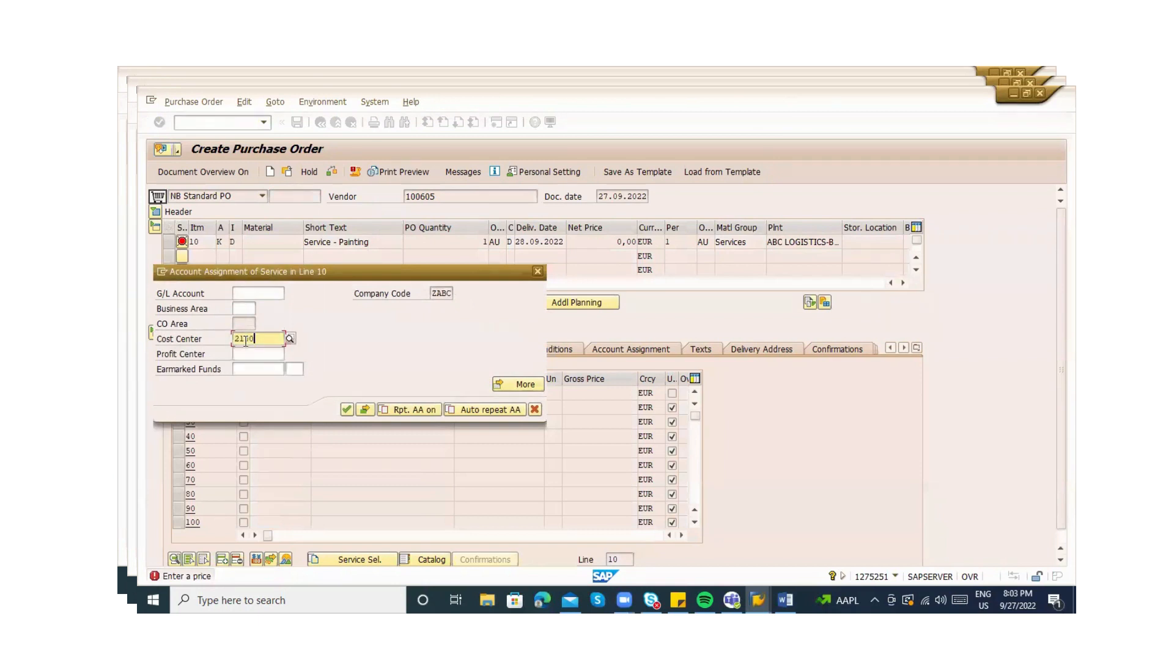
key(Return)
key(Tab)
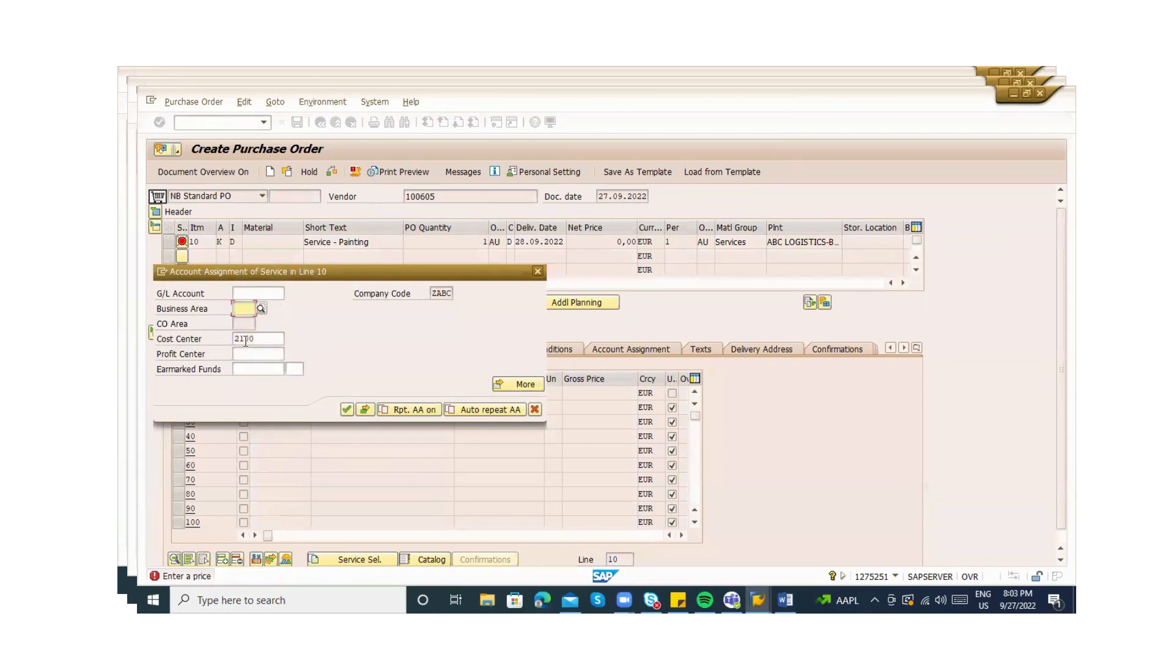
key(Return)
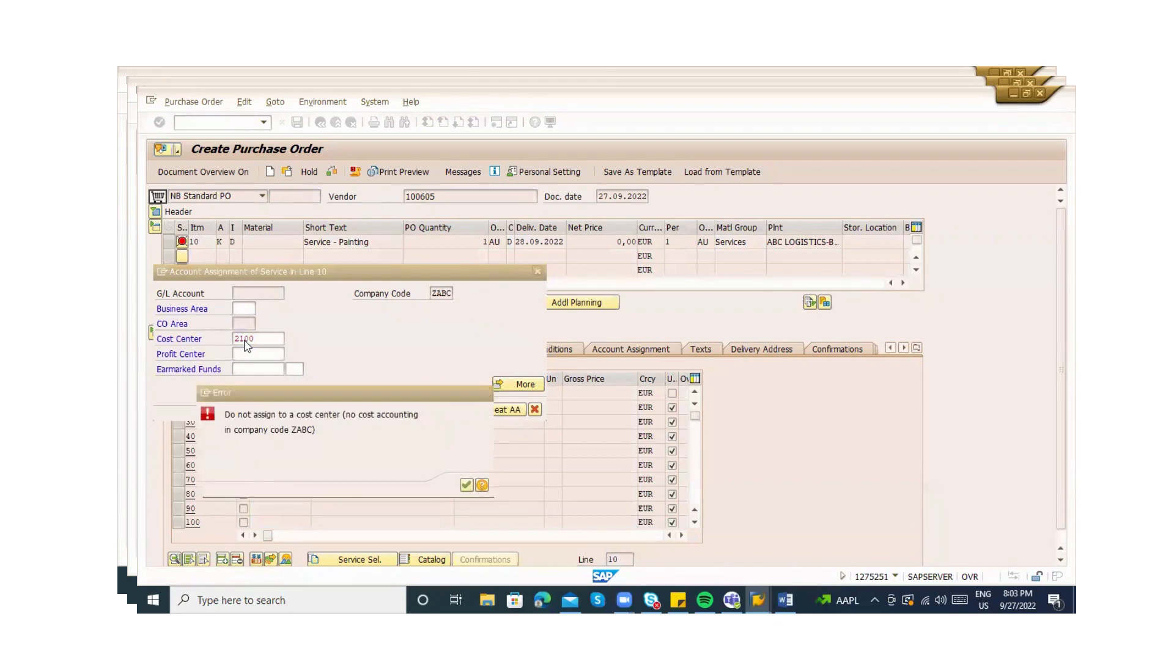
key(Return)
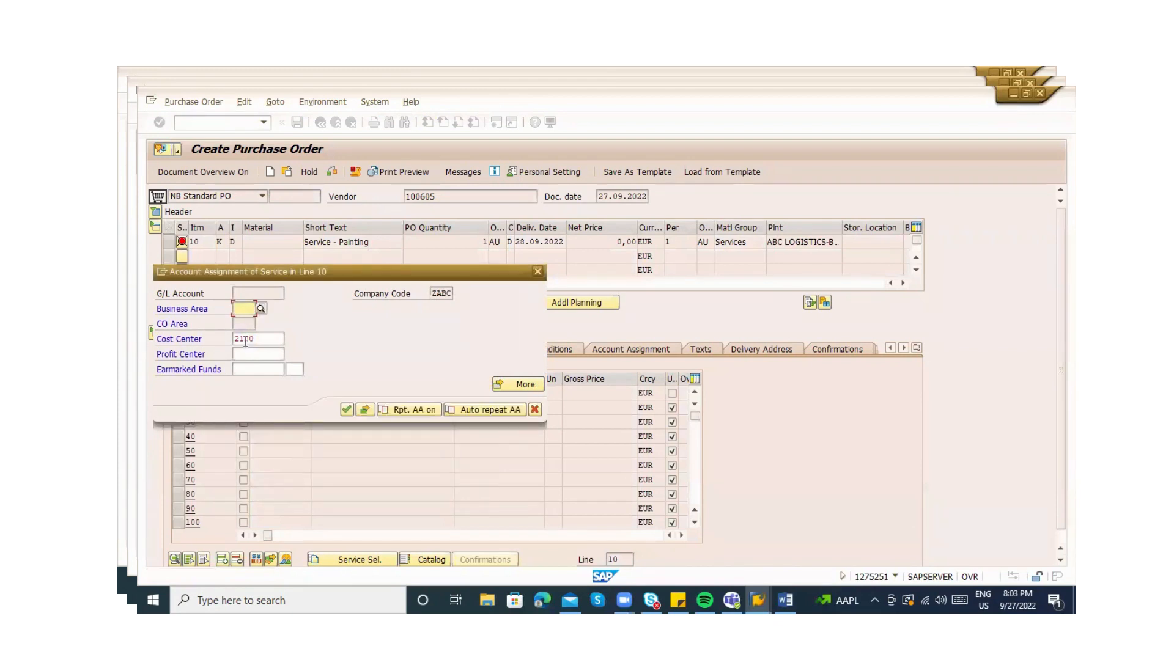
Retry with cost center 1100 and business area 1000, dismissing the same error
double_click(262, 339)
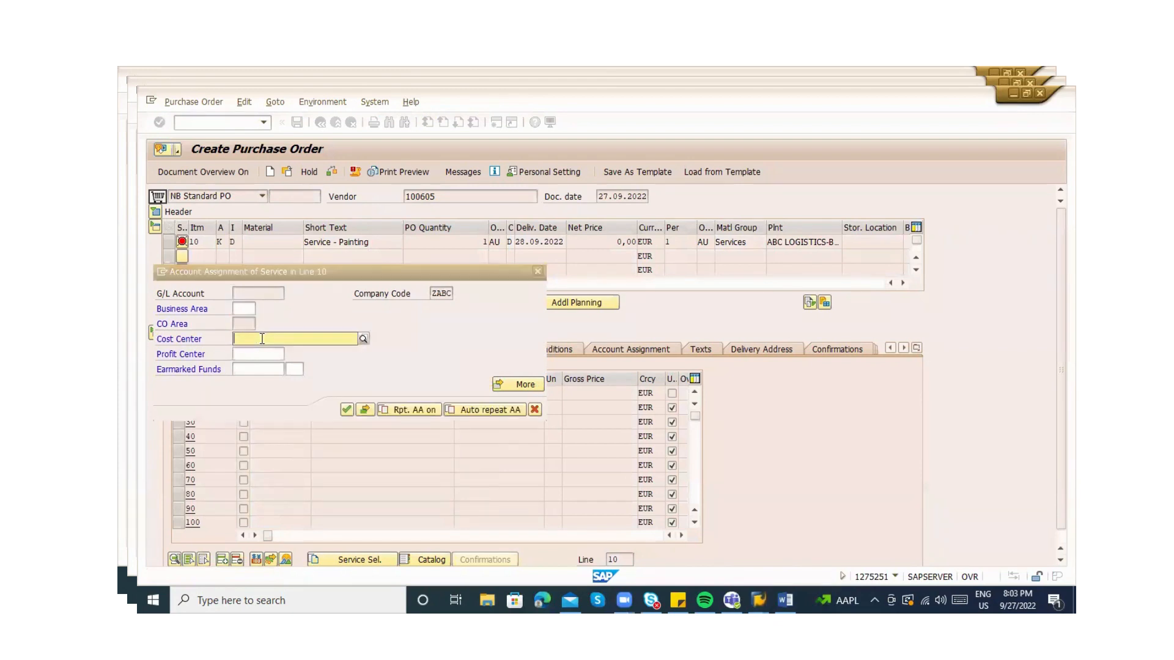
key(BackSpace)
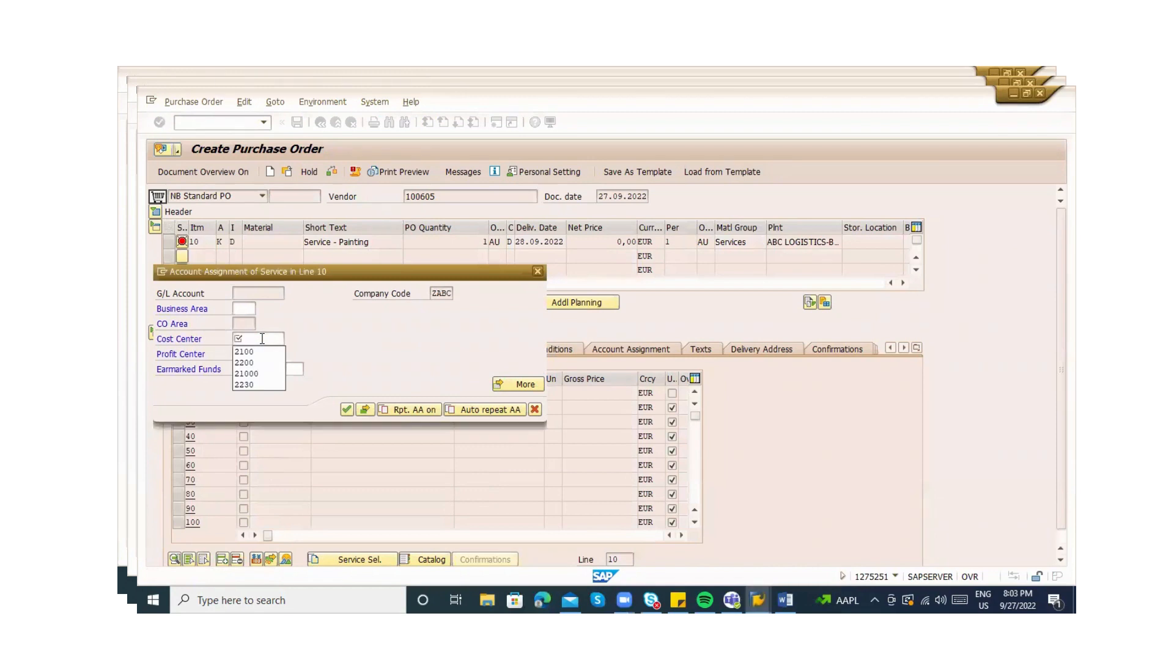
text(1100)
key(Return)
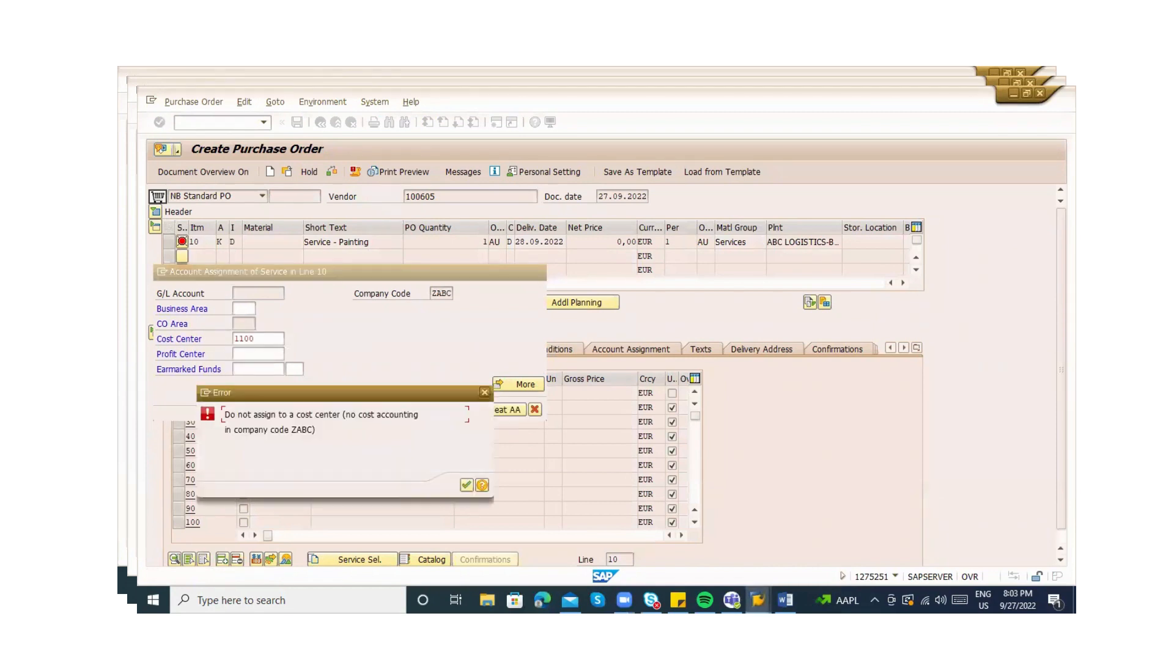
key(Return)
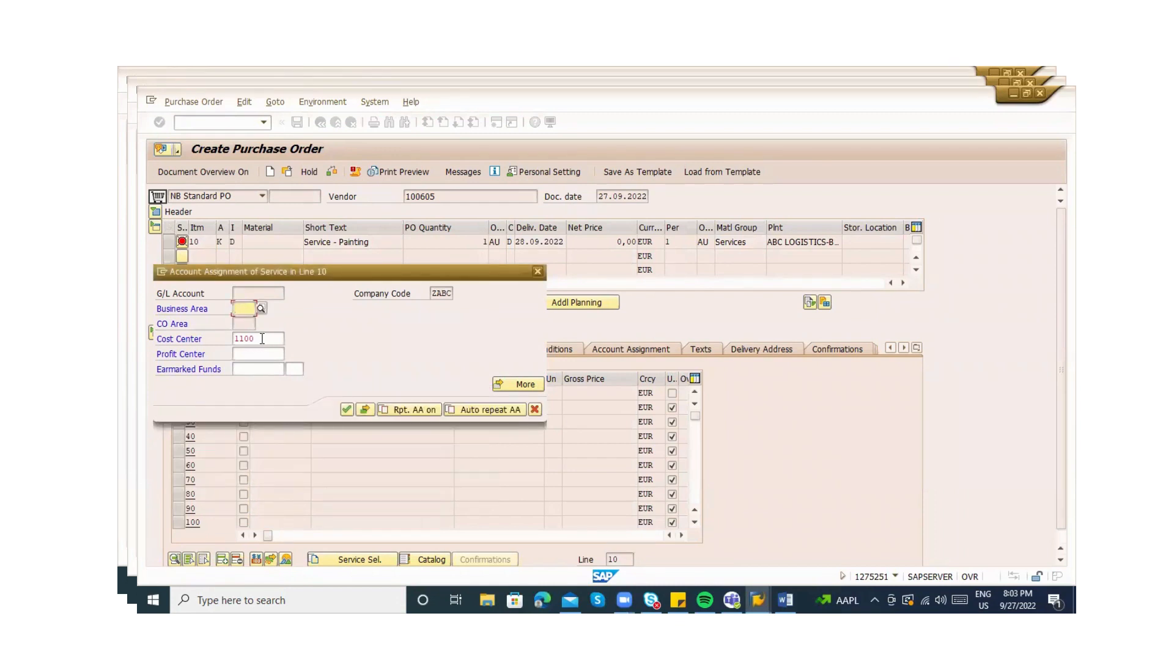
text(1000)
key(Return)
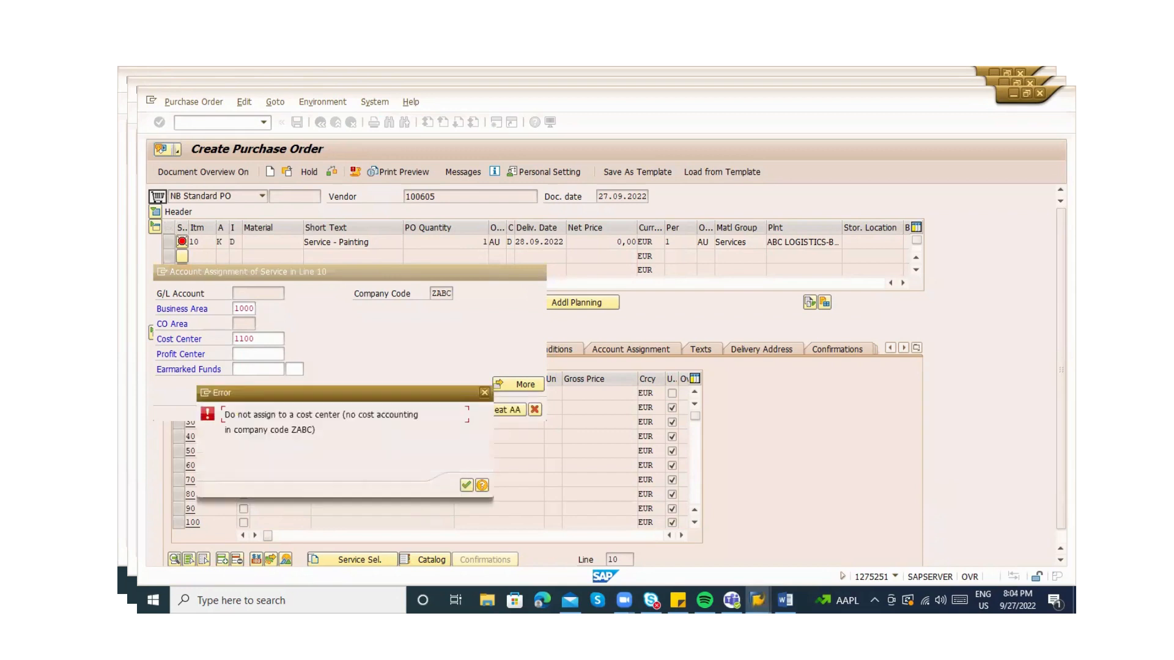
key(Return)
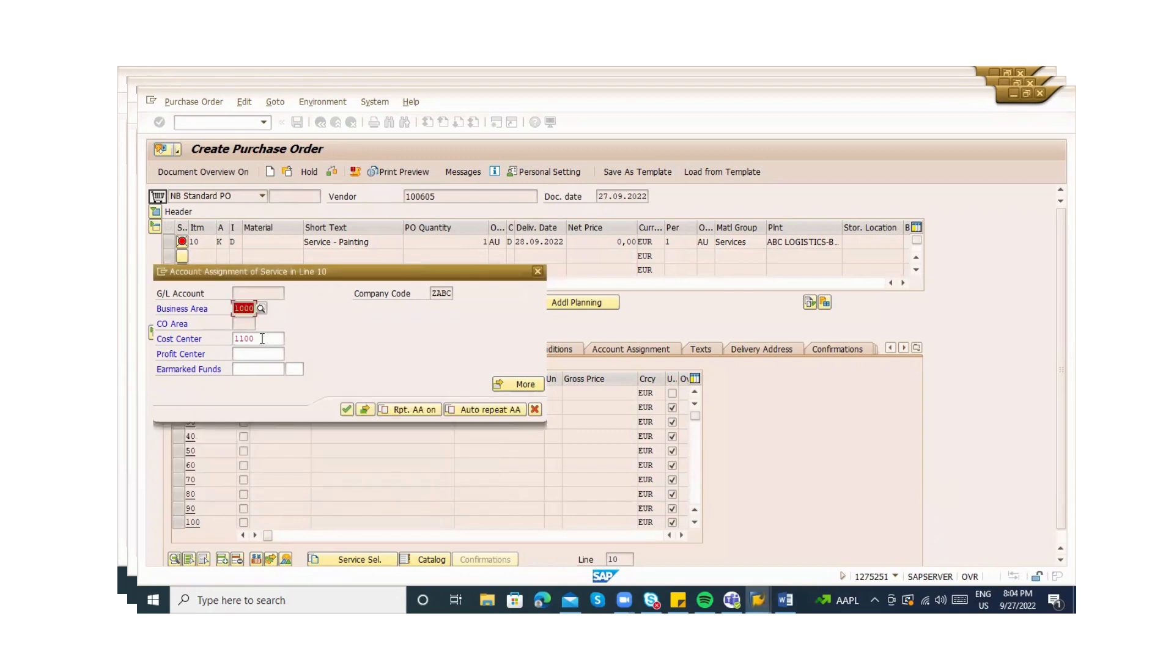
Terminate the account assignment popup and begin a /n command
key(Return)
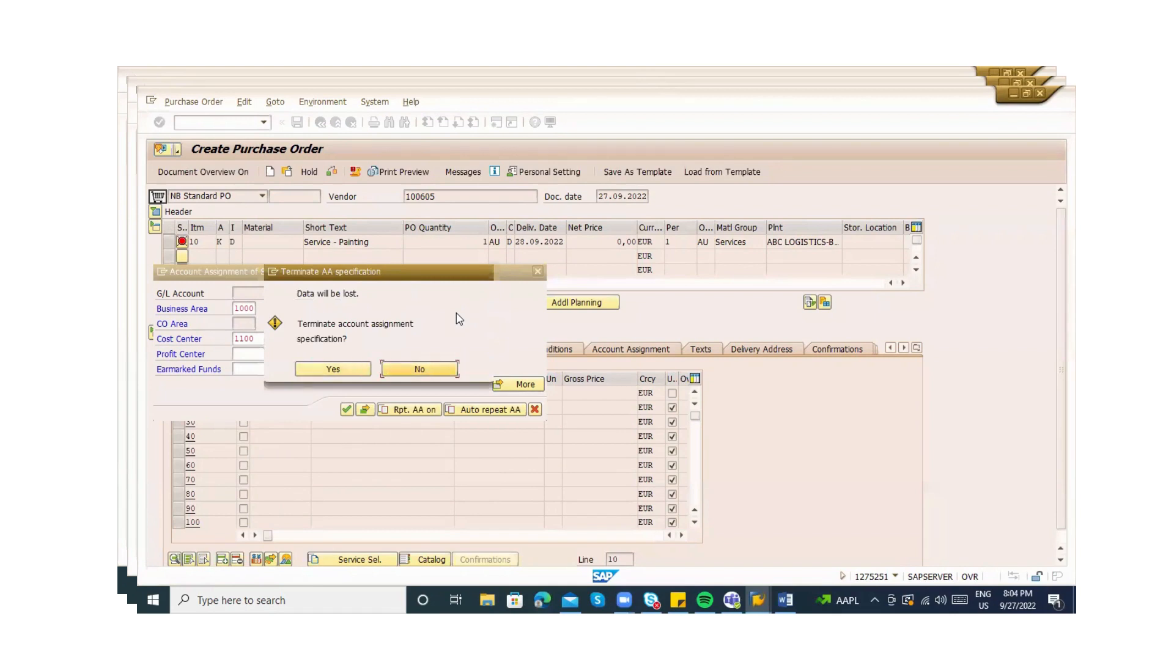
key(Return)
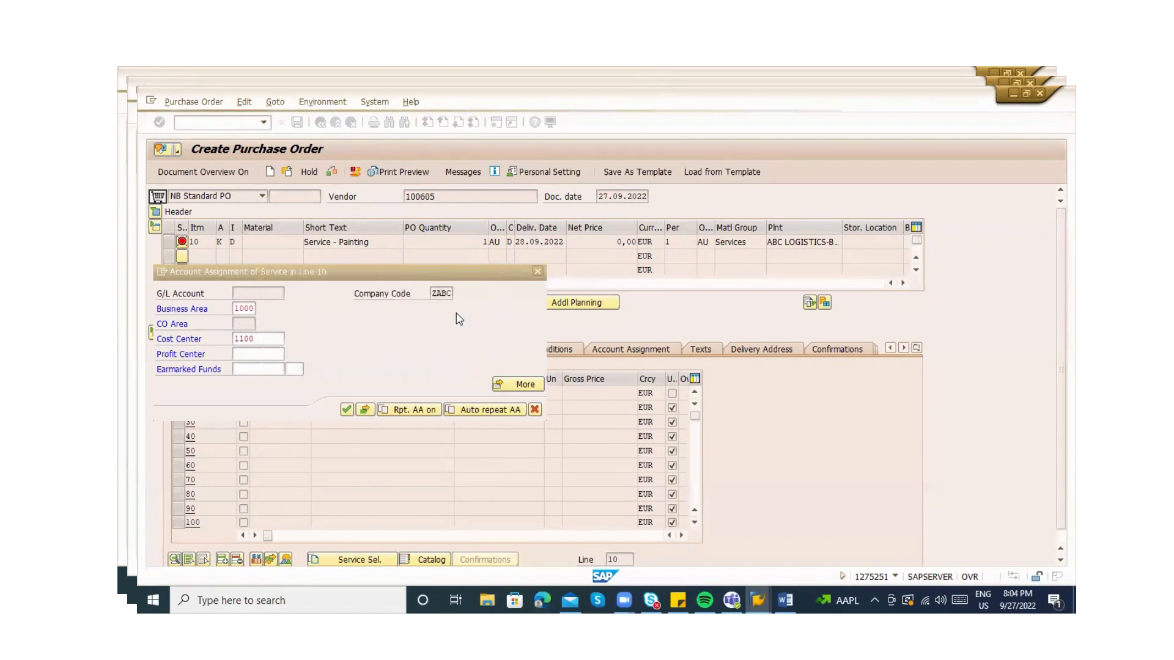
key(Return)
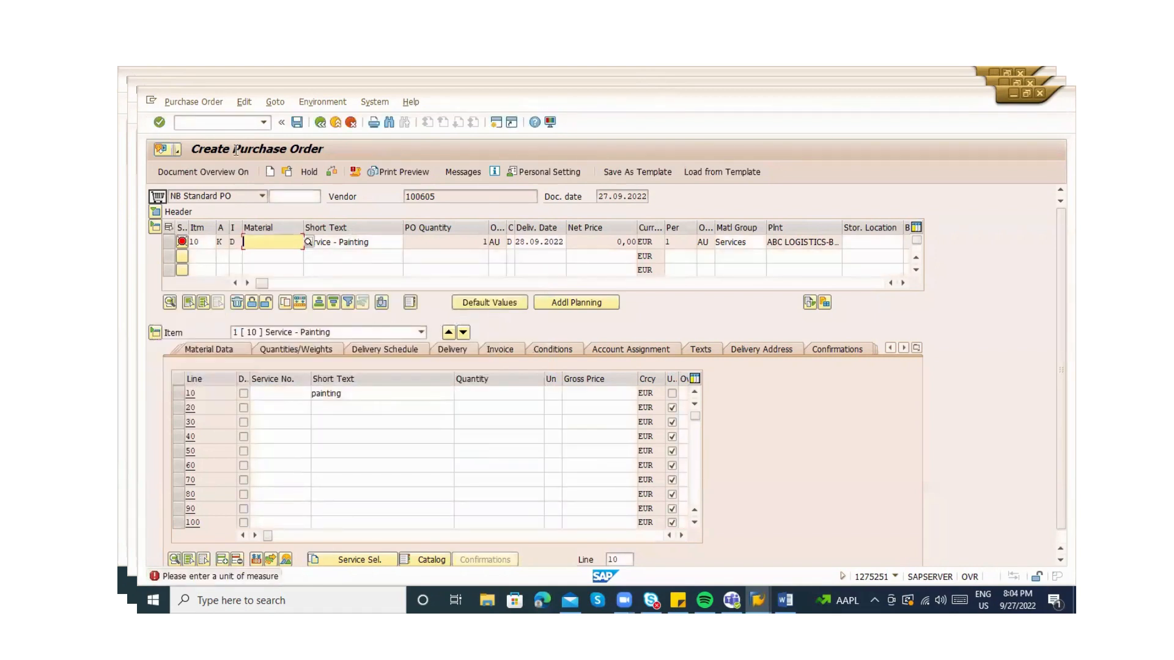
click(190, 122)
text(/nks00)
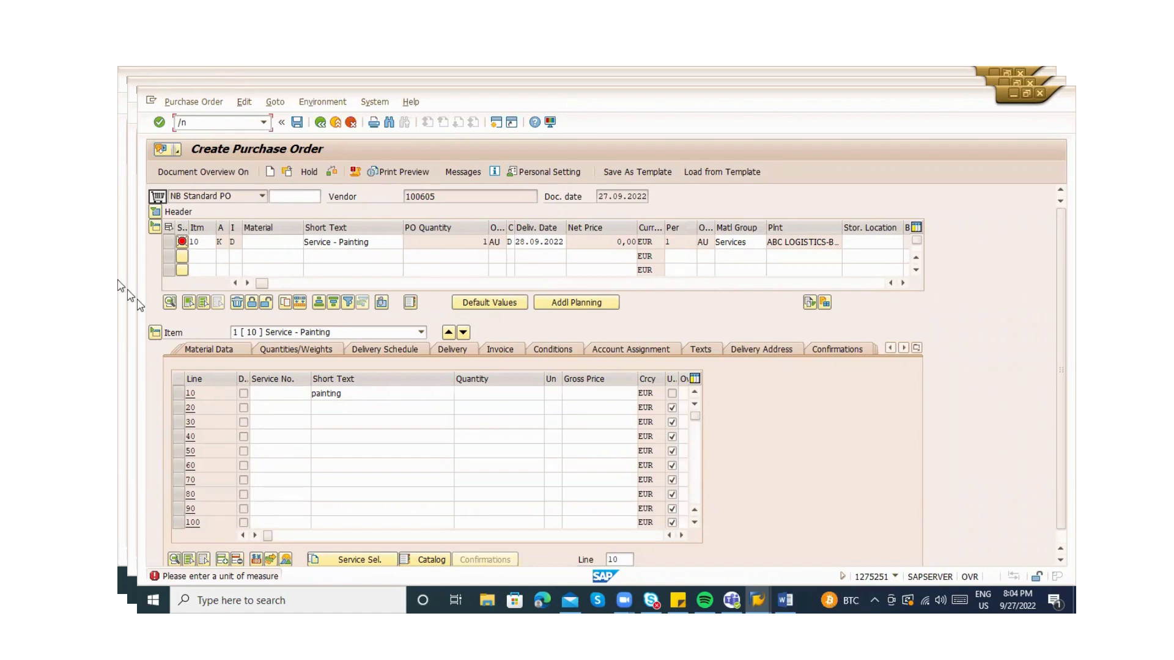
Enter KS00 by mistake, then run /nKS01 to reach the Create Cost Center screen
text(ks00)
key(Return)
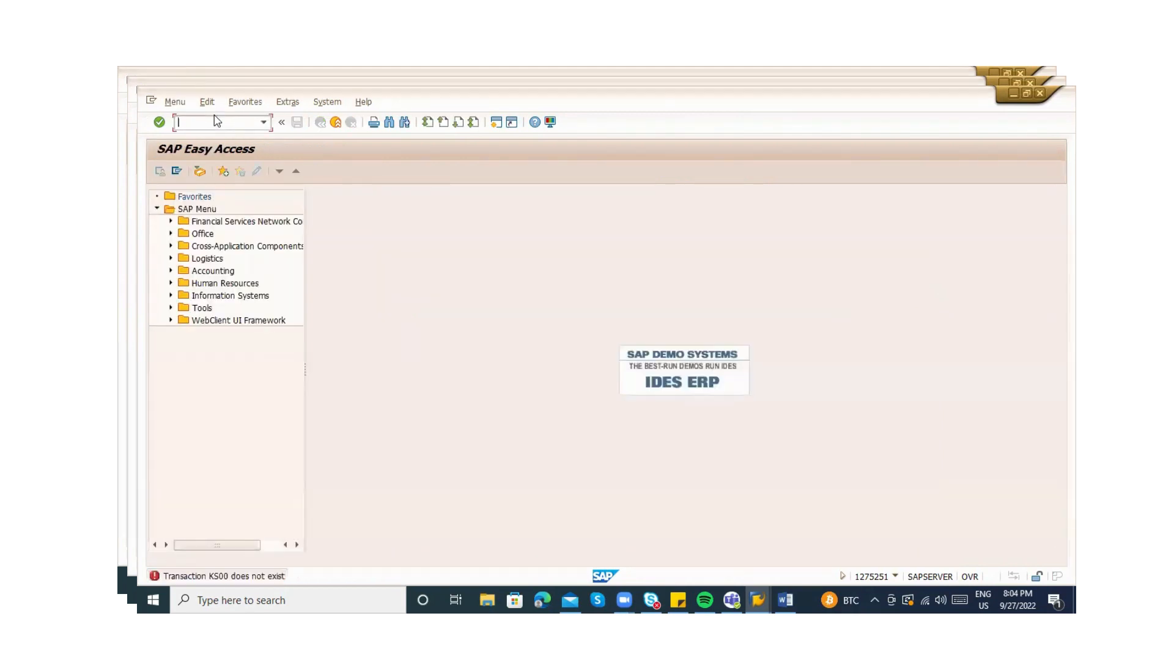
text(ks01)
key(Return)
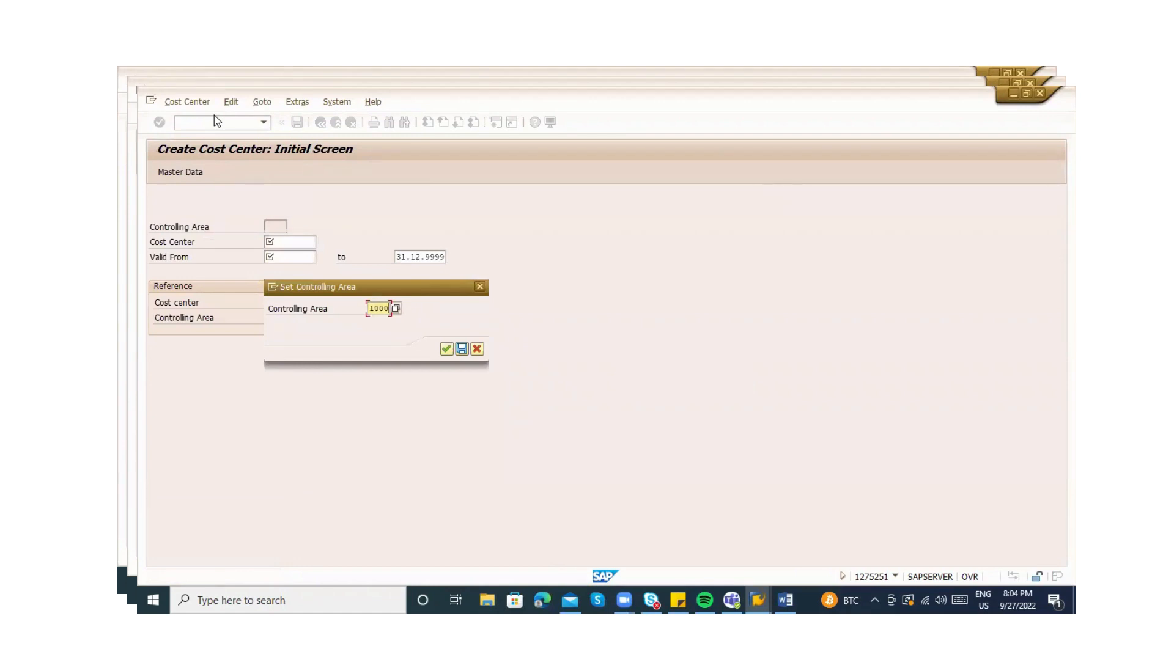
Confirm controlling area 1000, enter cost center 2100 and set validity from 27.09.2022
key(Return)
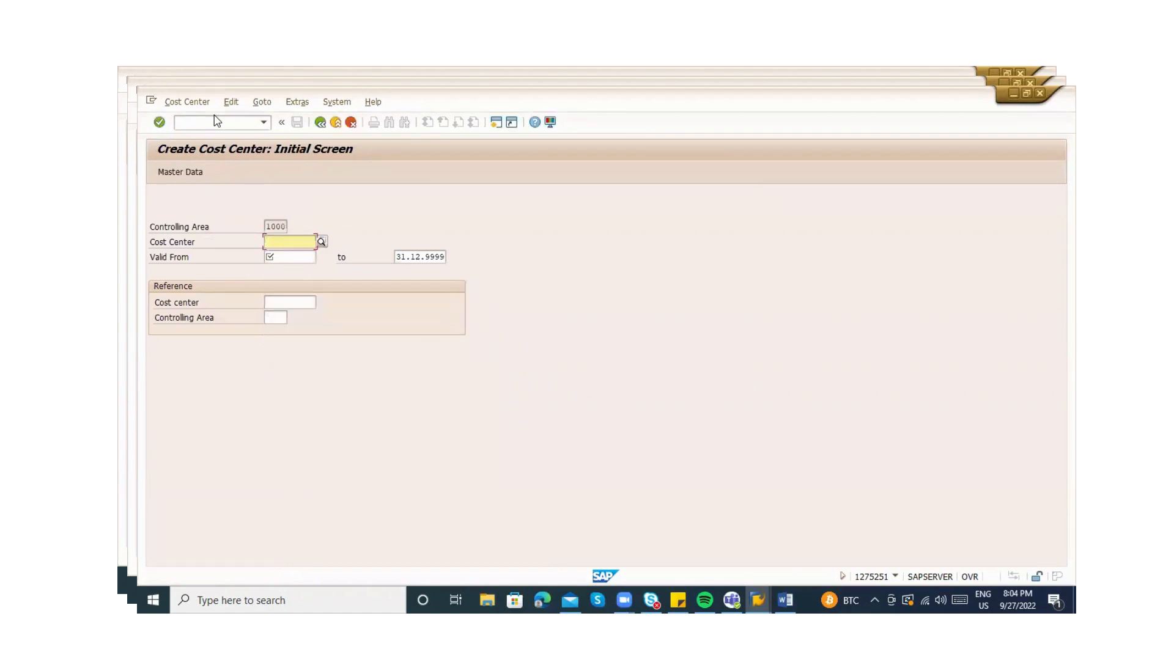
text(2100)
key(Return)
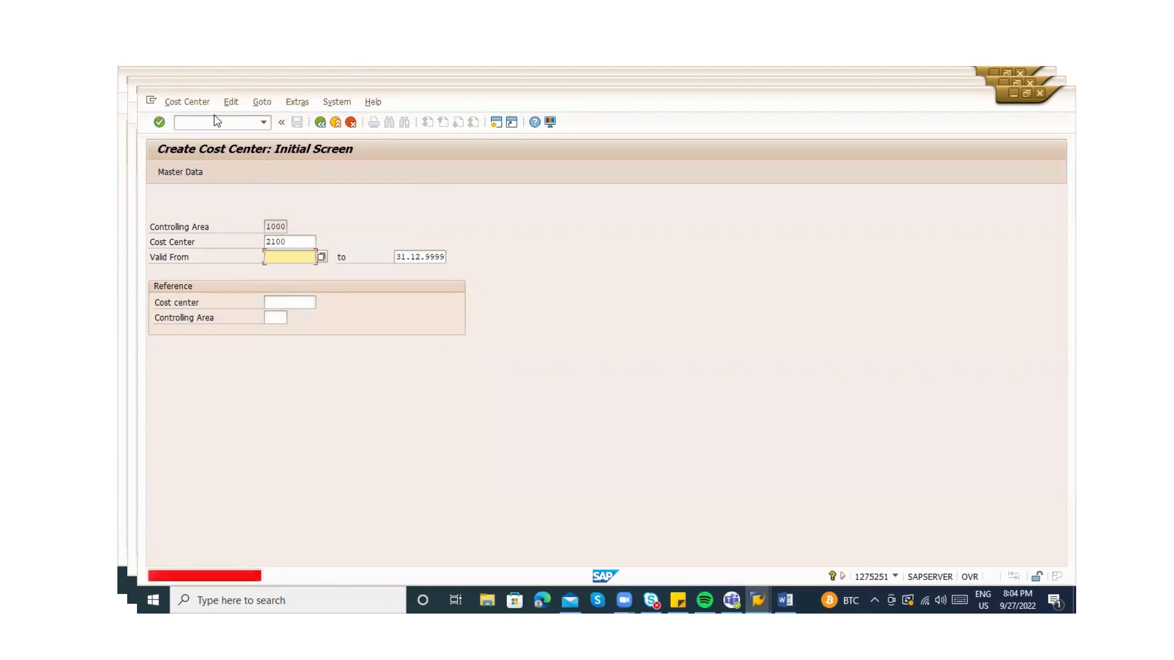
click(320, 257)
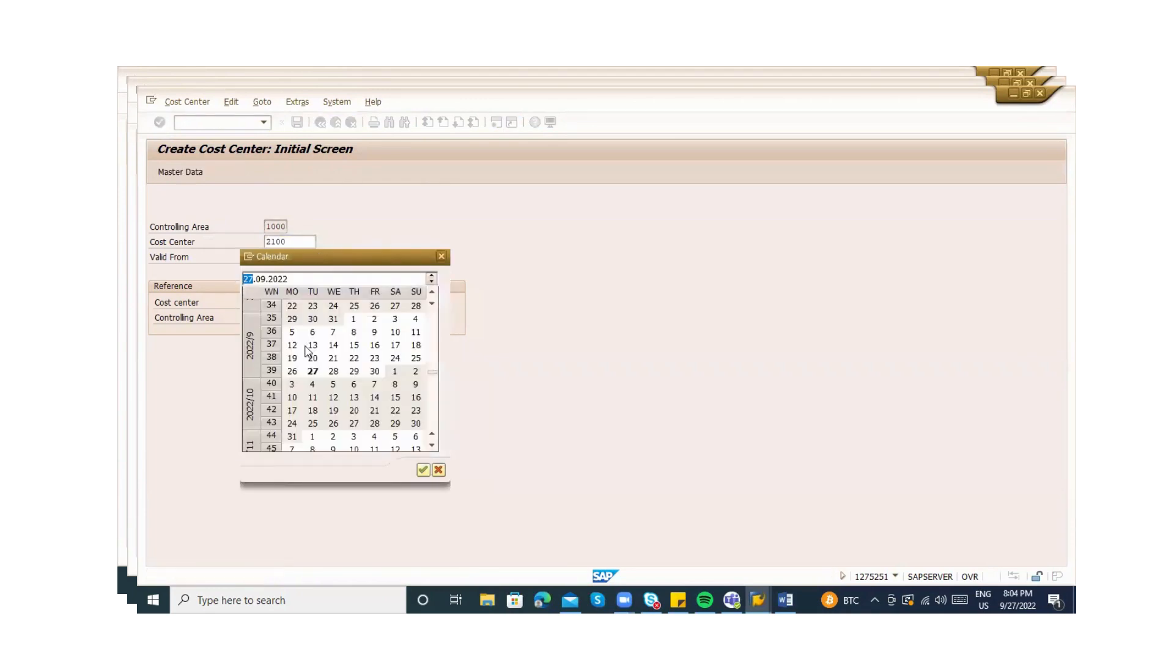
double_click(313, 373)
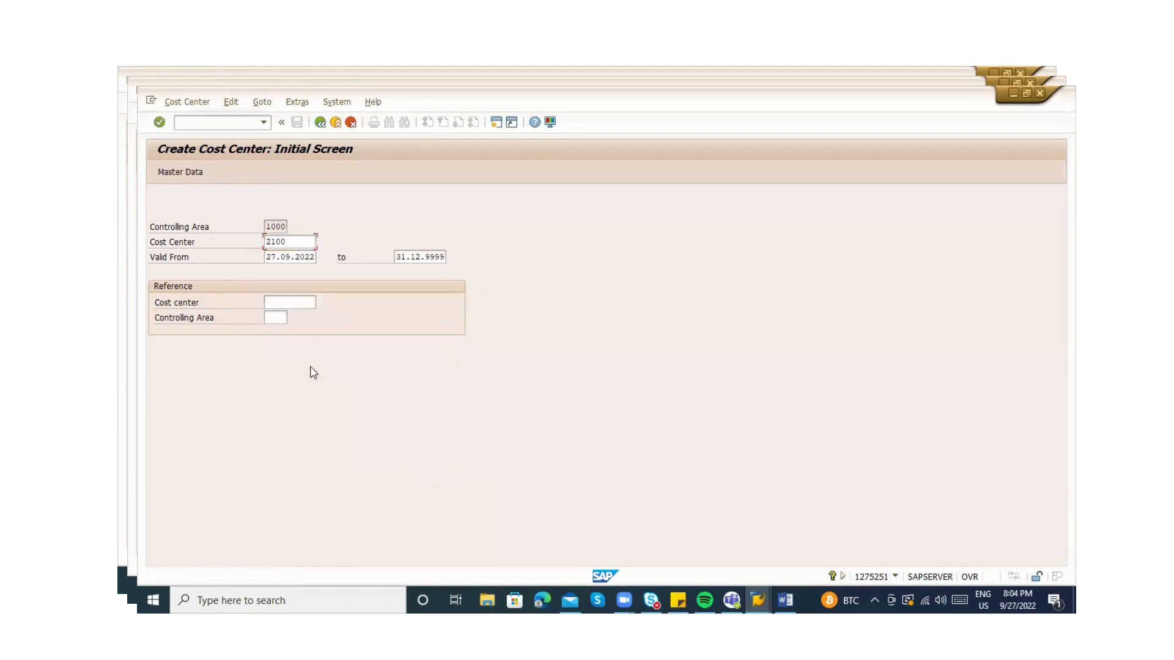
key(Return)
Clear cost center 2100 and browse the controlling-area list without choosing one
key(BackSpace)
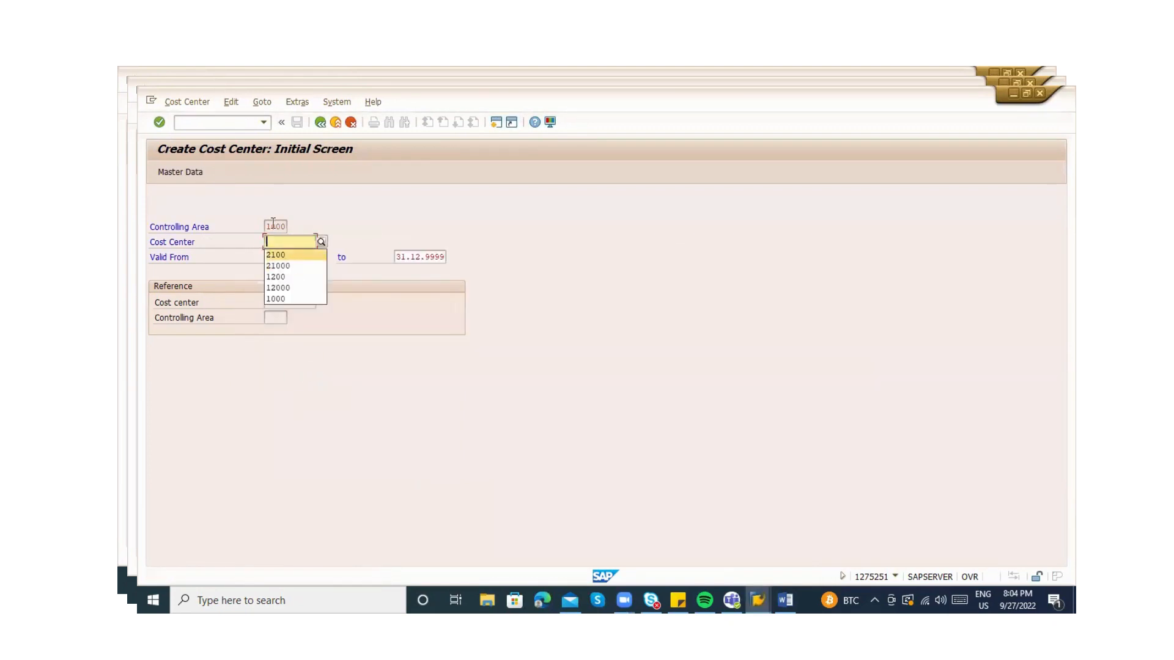
click(273, 225)
click(293, 226)
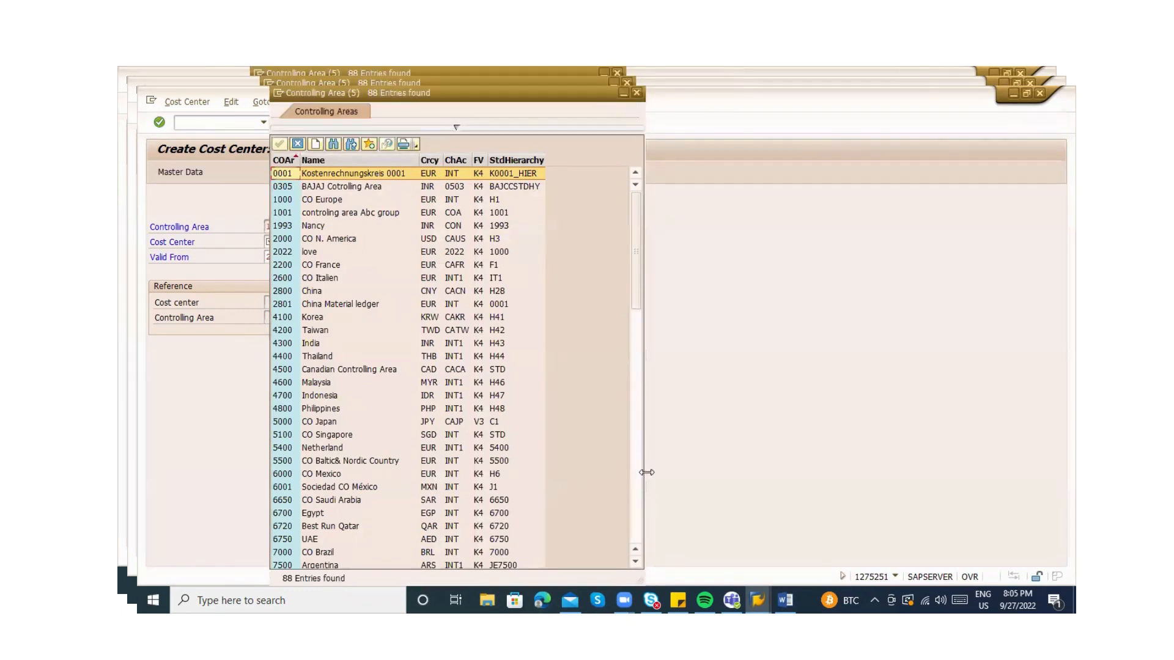
click(633, 499)
click(639, 530)
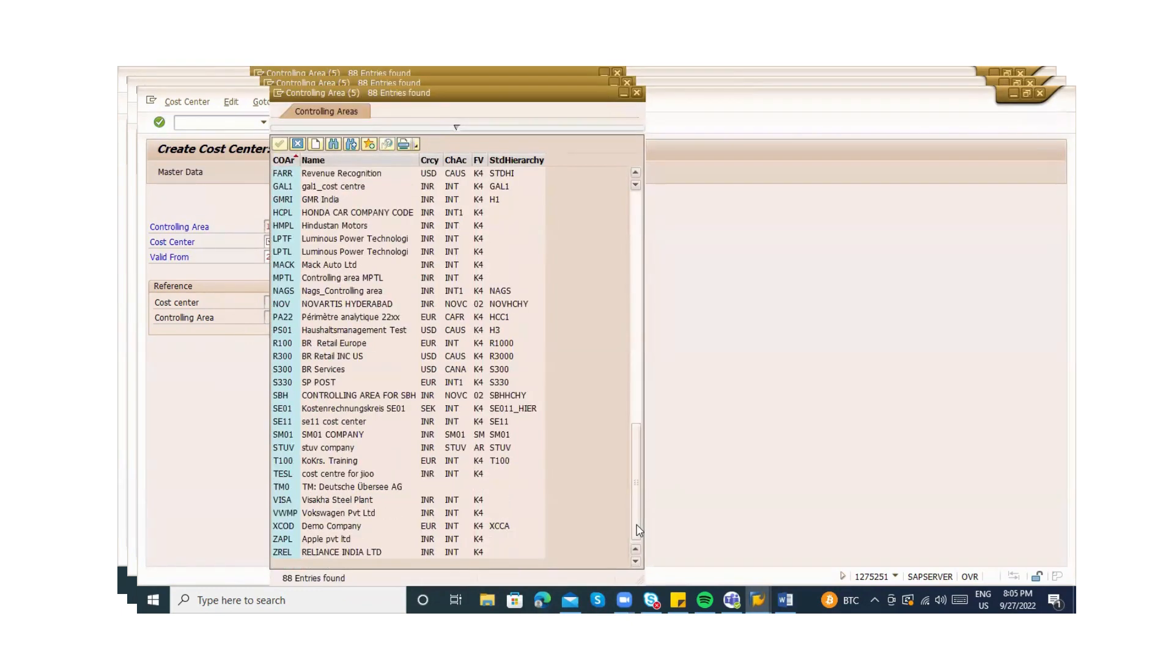
key(Escape)
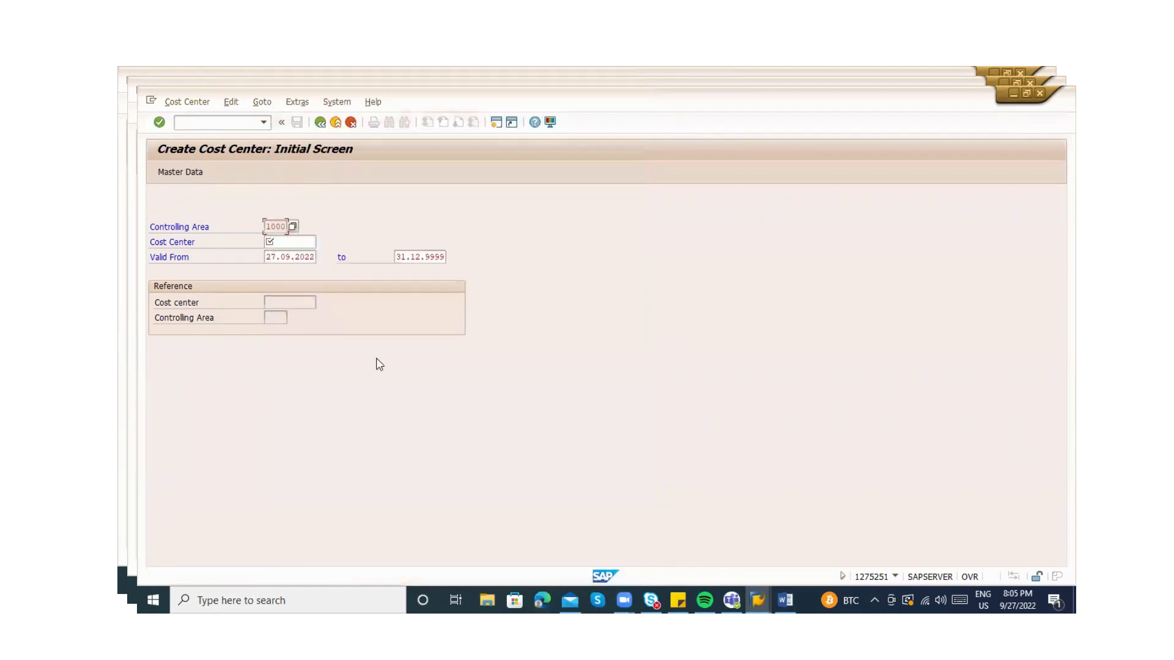
Enter cost center number KS01 and open its basic data screen
click(291, 245)
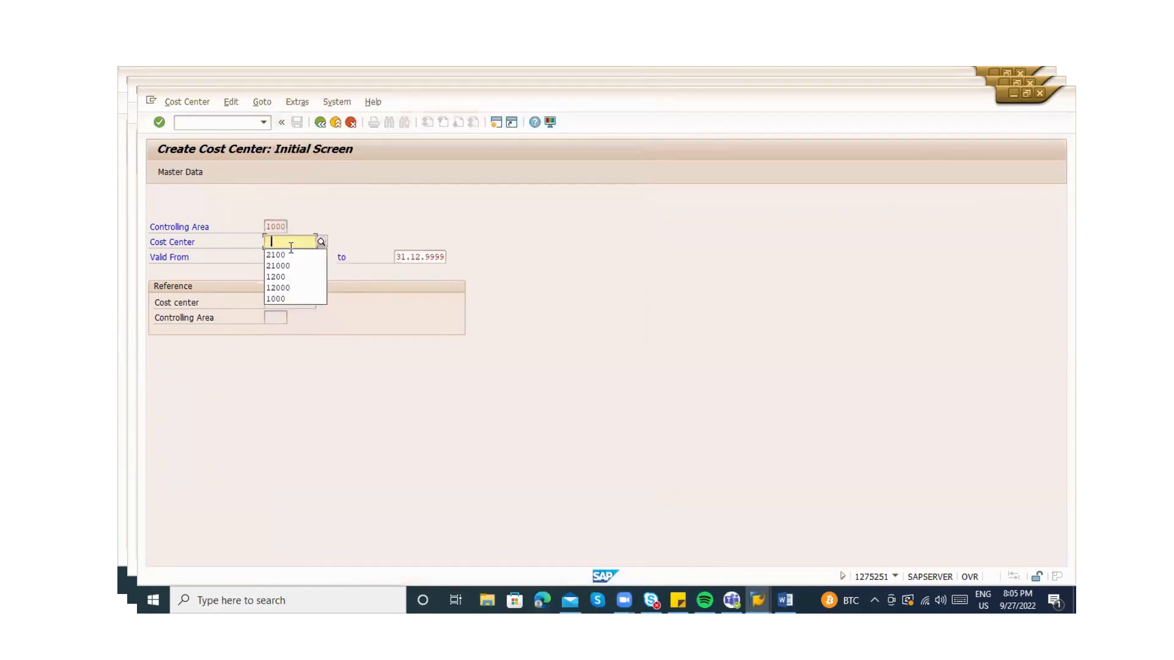
click(291, 247)
text(KS01)
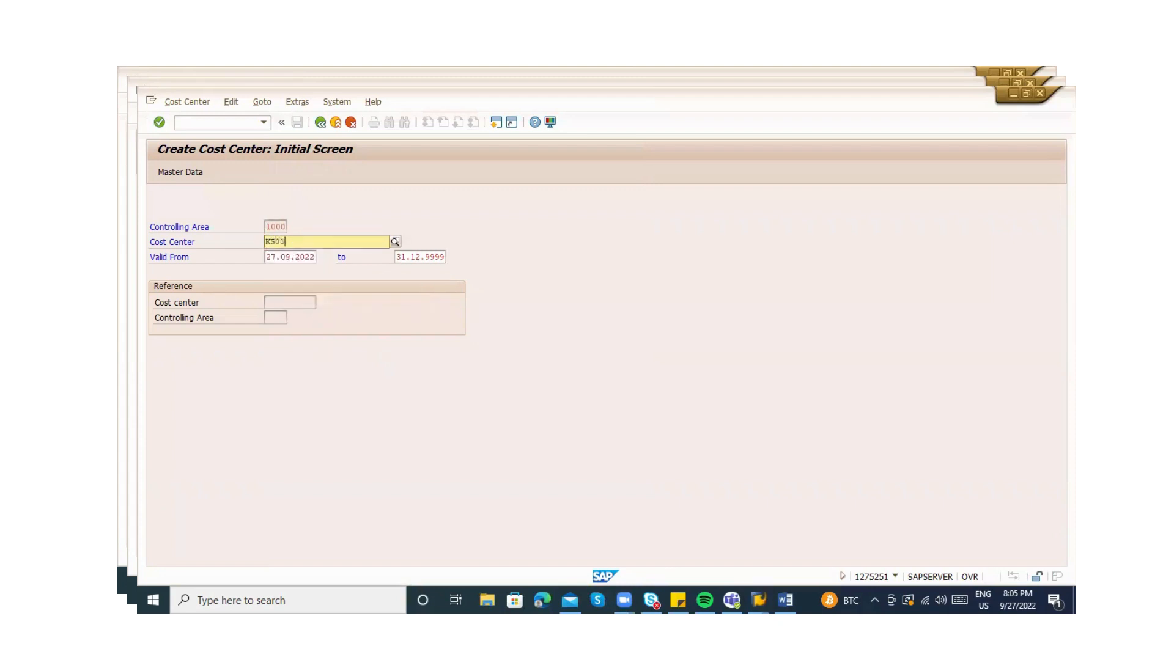
click(347, 348)
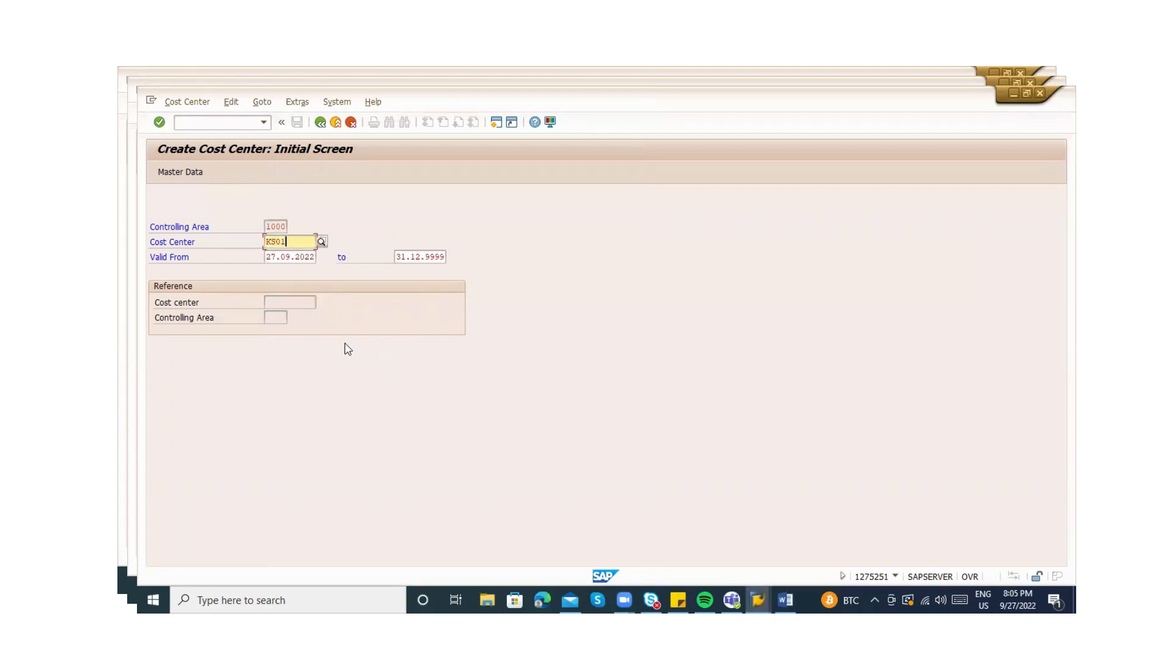
key(Return)
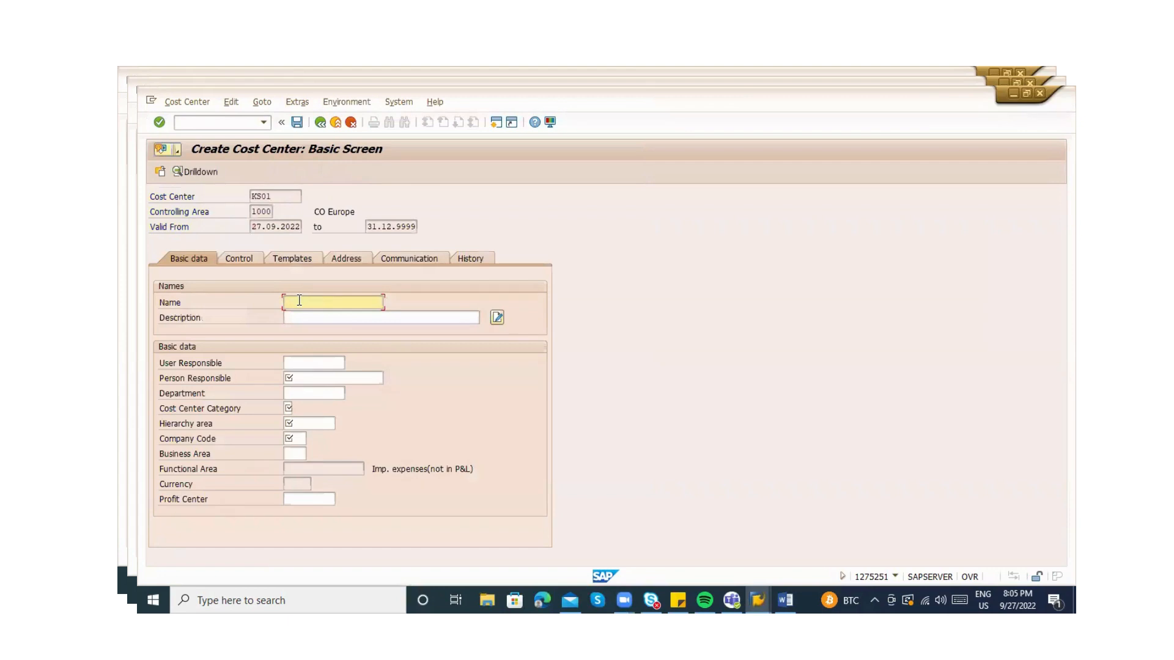
Step through the Department, Hierarchy area and Company Code fields, then restart with /nks01
click(299, 394)
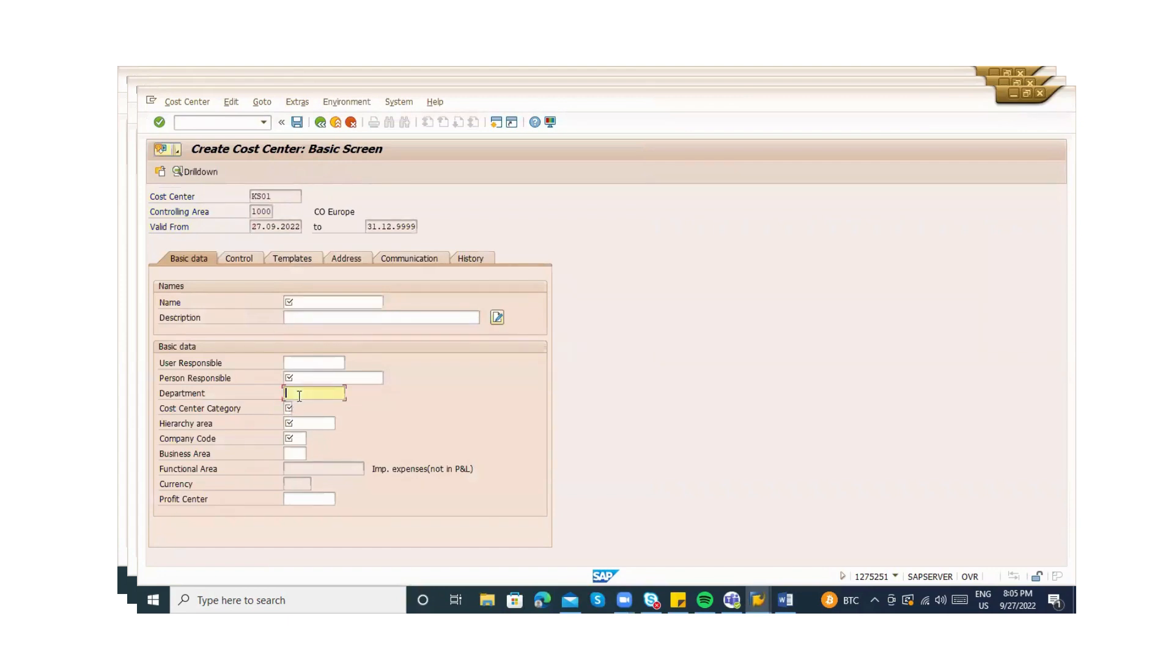
click(305, 380)
click(287, 425)
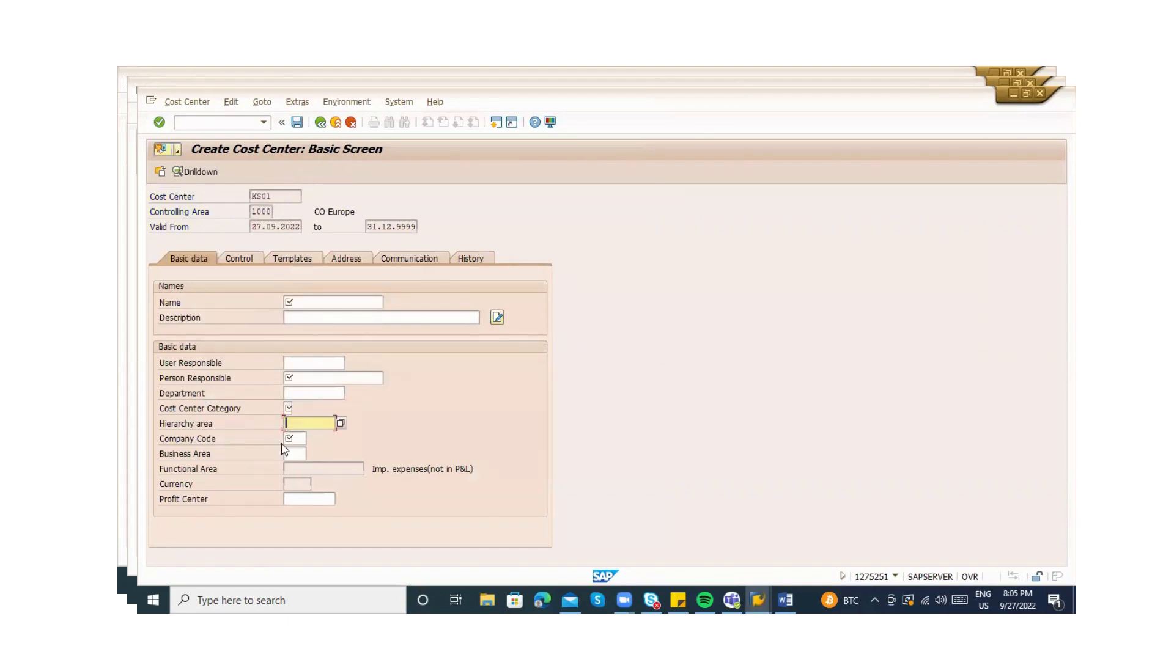
click(287, 440)
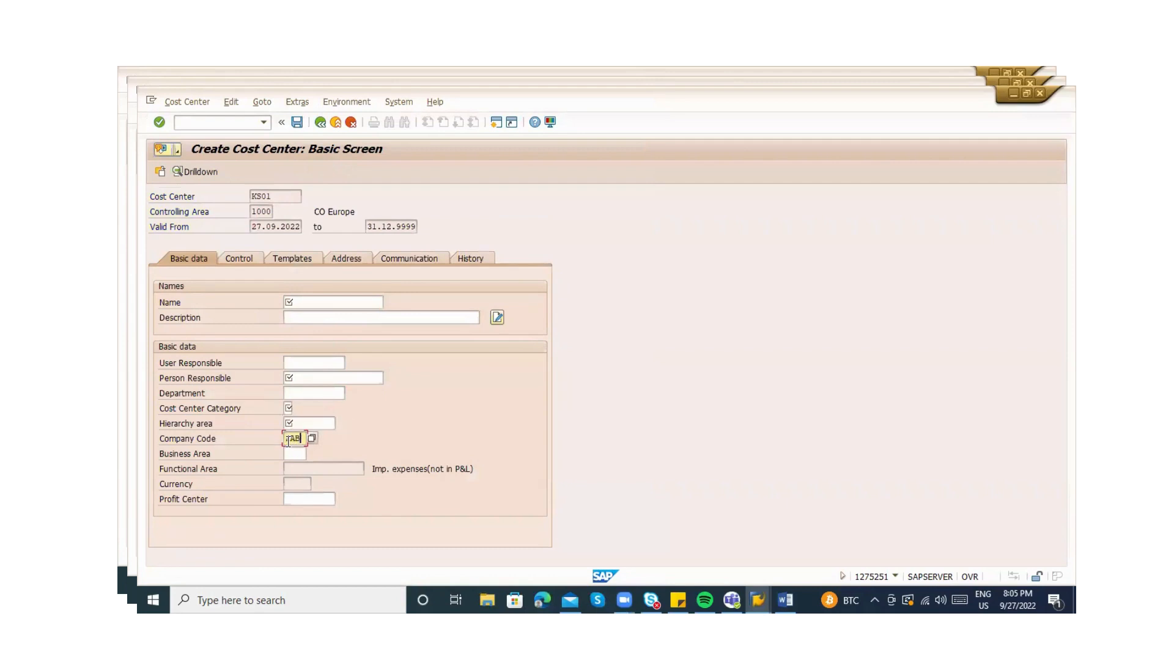
click(195, 120)
key(Return)
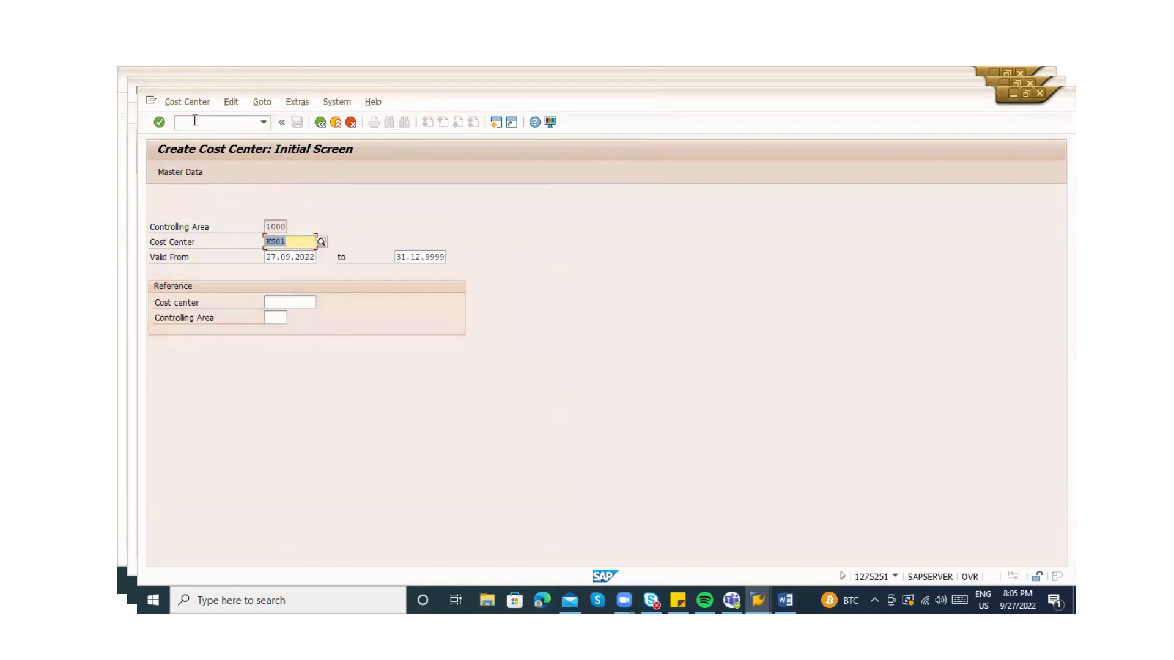
Re-enter KS01 with reference cost center 2100 and controlling area 1000 to copy its data
key(BackSpace)
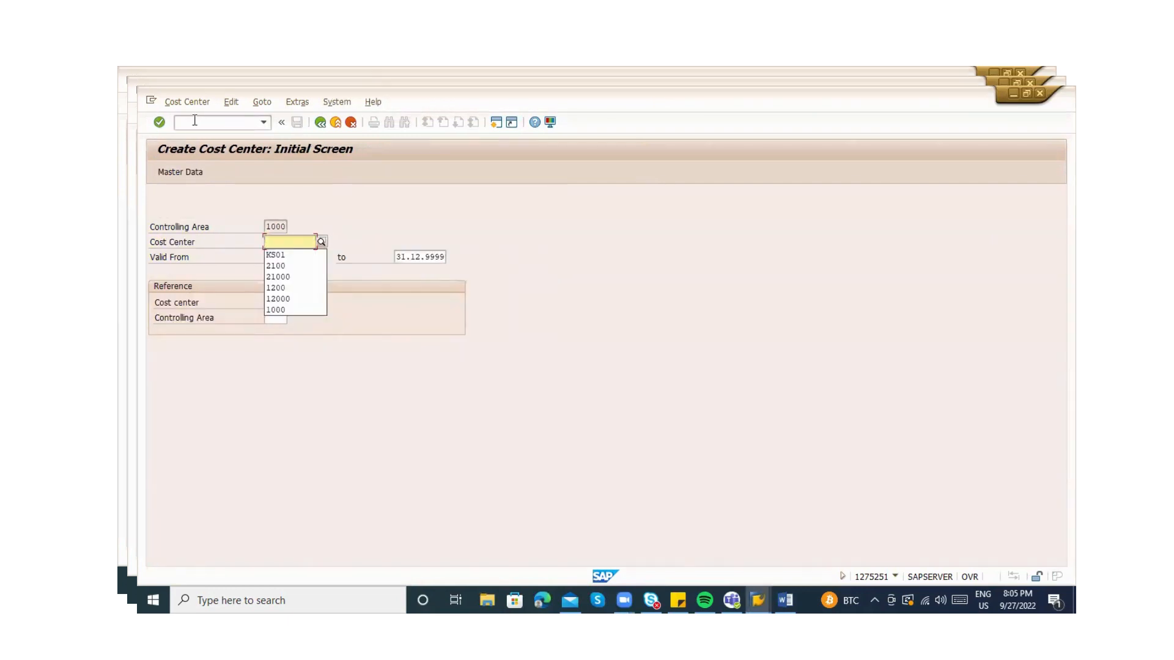
text(KS01)
key(Tab)
key(Tab)
key(Tab)
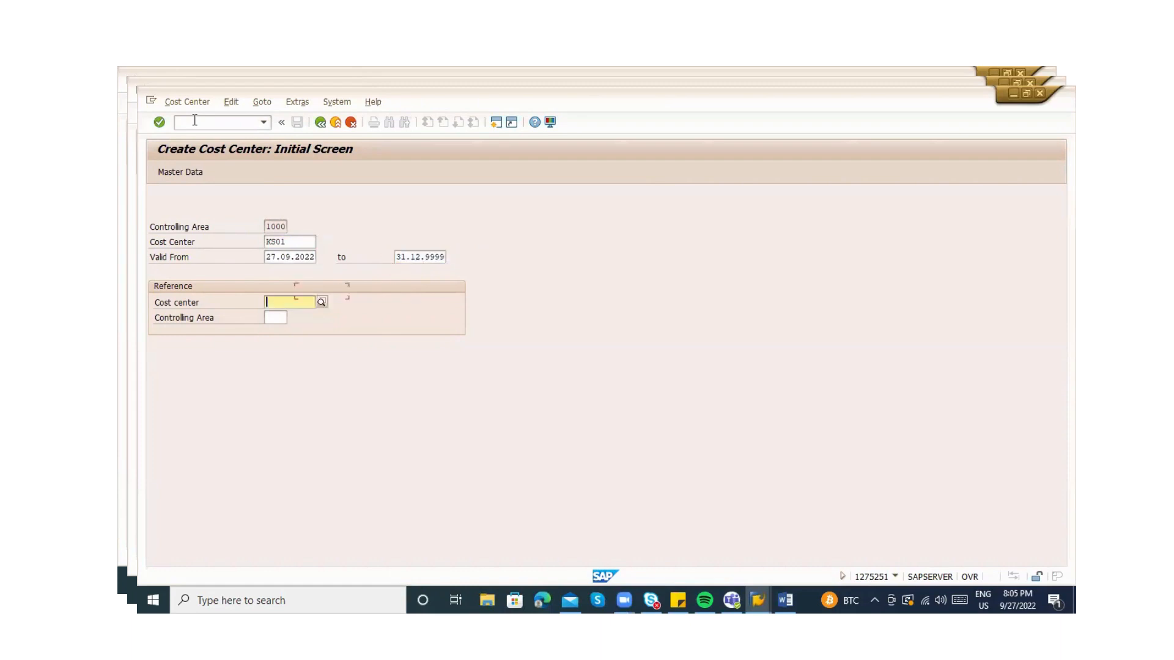
text(2100)
key(Tab)
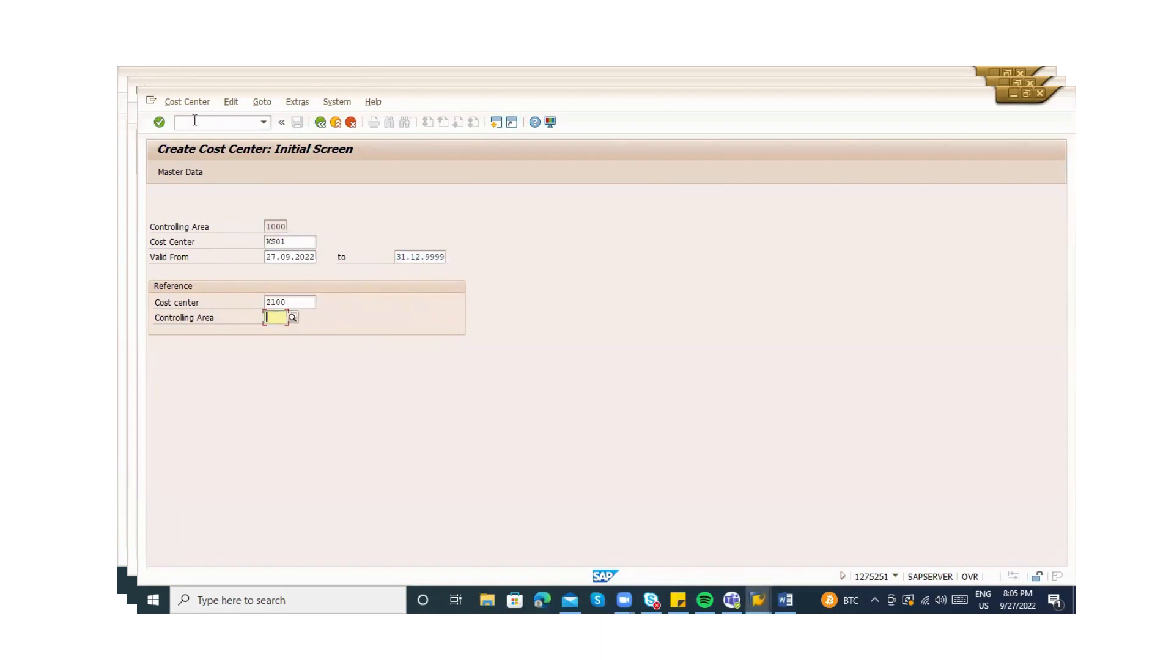
text(1000)
key(Return)
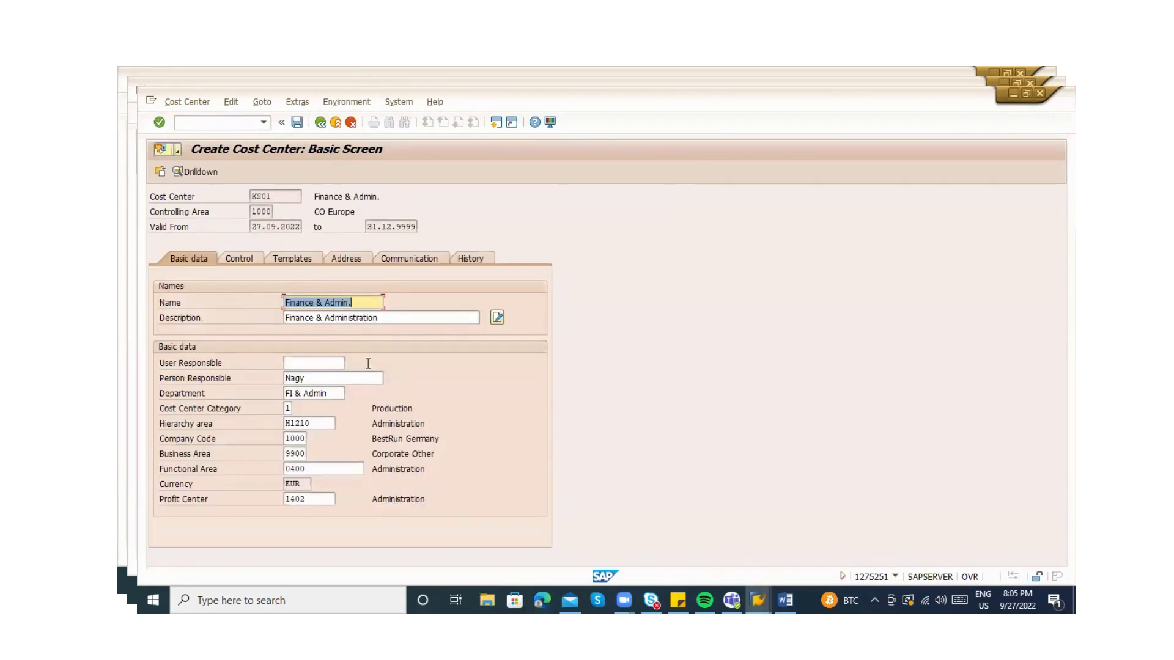
Try company codes ZABC and ZXYZ, clearing each one after it is rejected
click(288, 440)
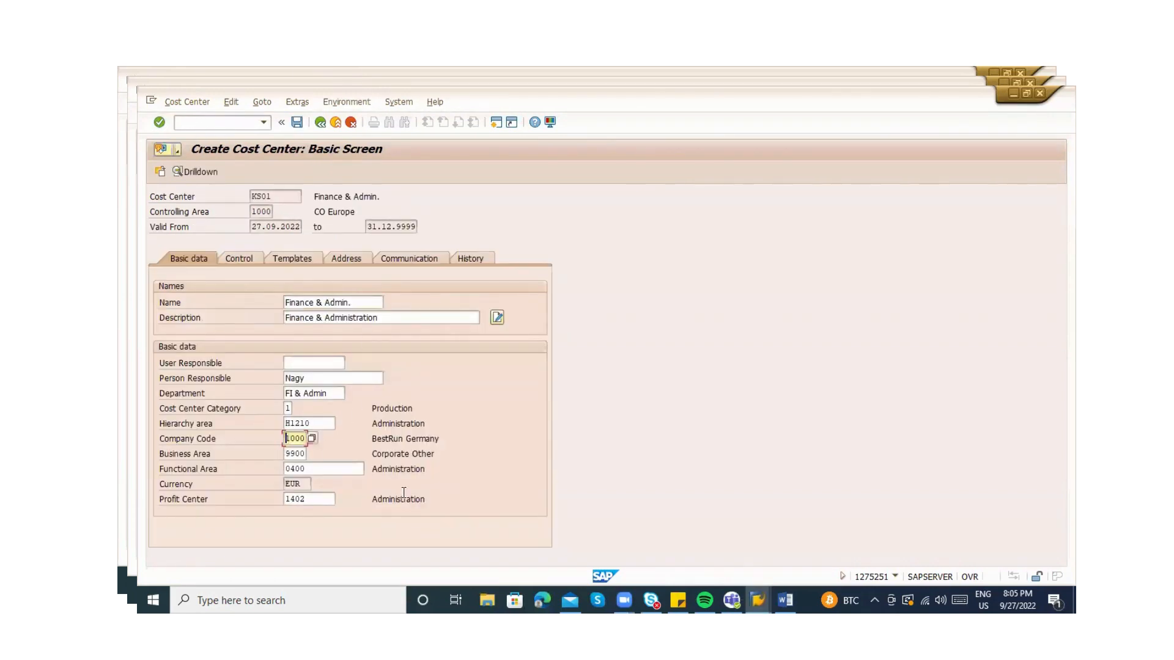
text(ZABC)
key(Return)
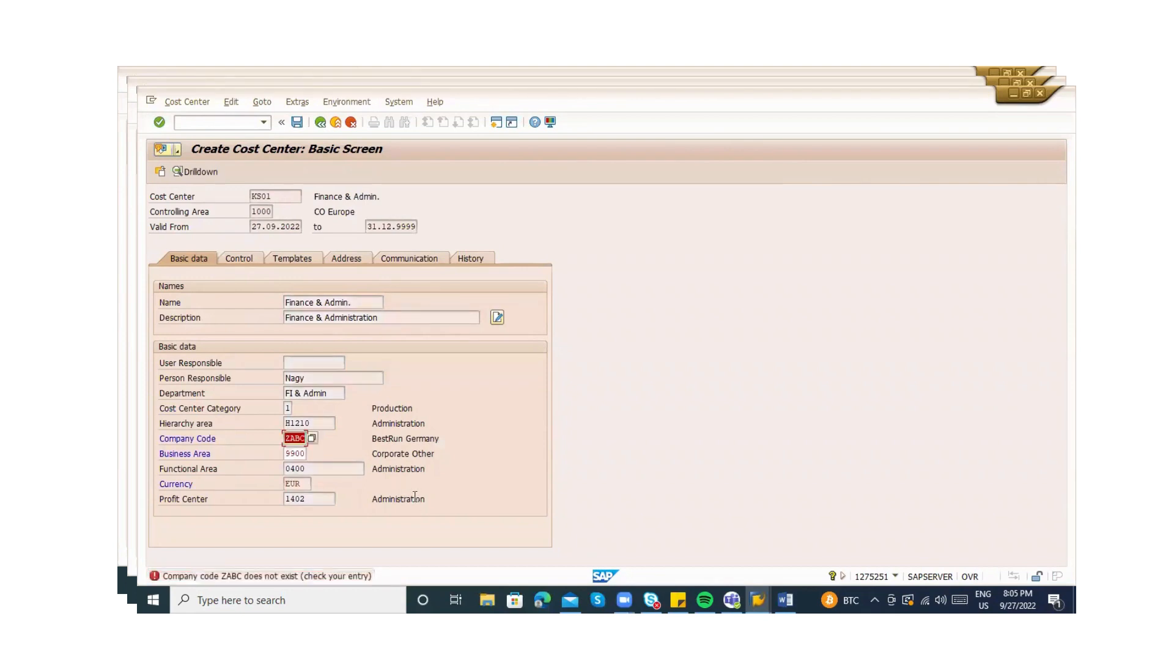
key(BackSpace)
text(Z)
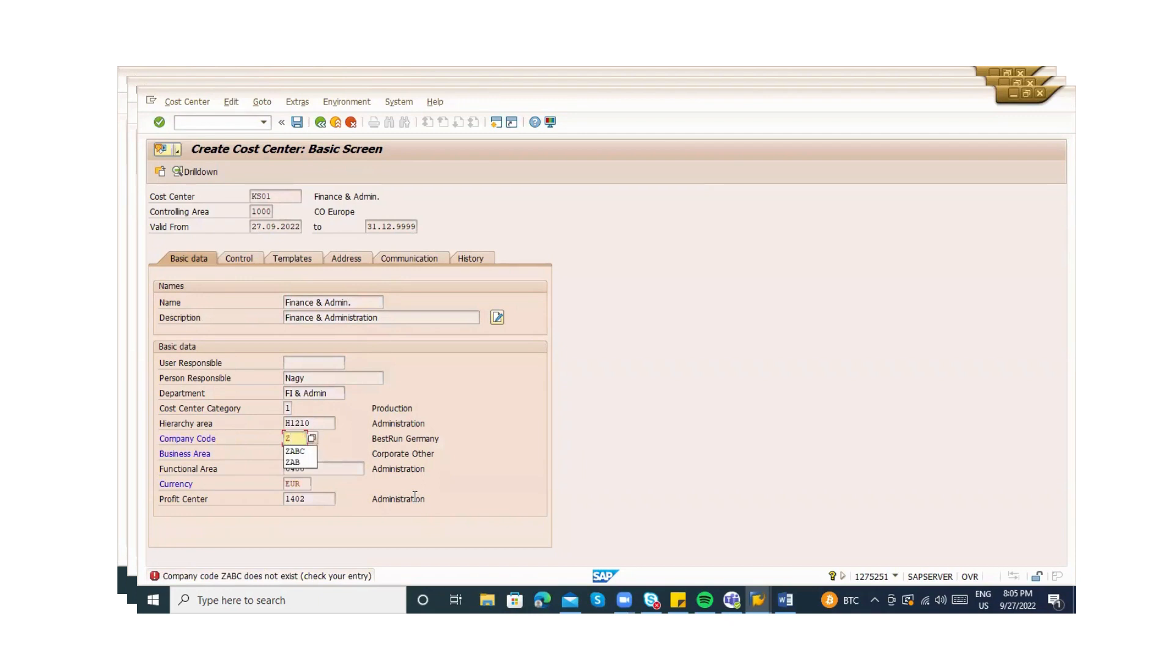
text(XYZ)
key(Return)
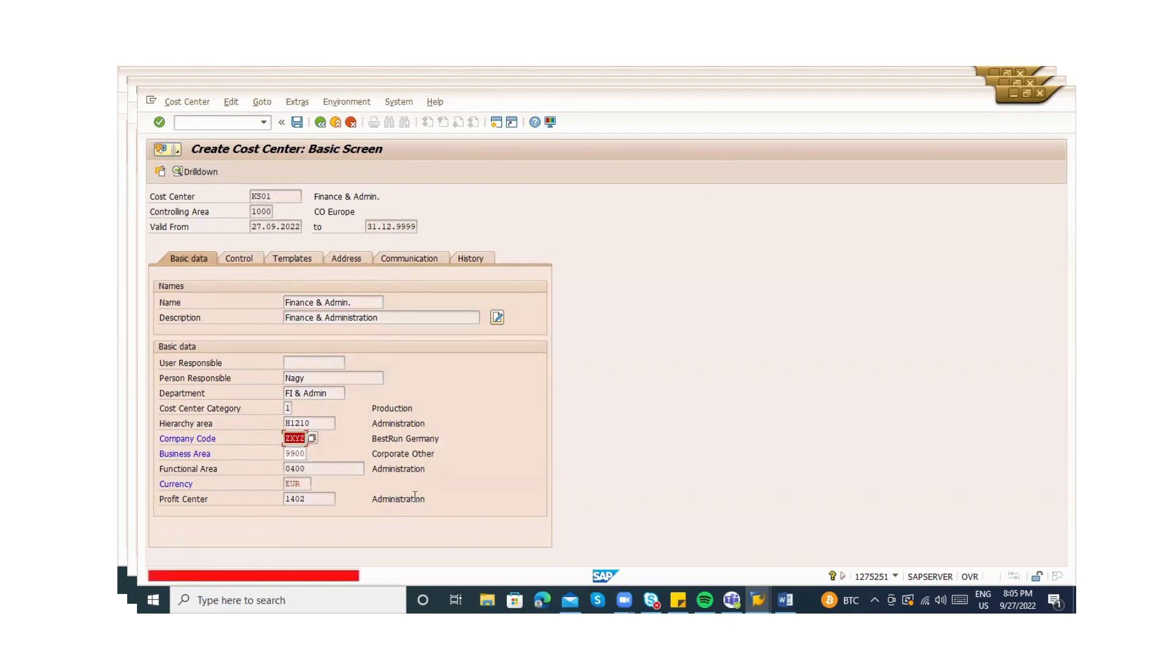
key(BackSpace)
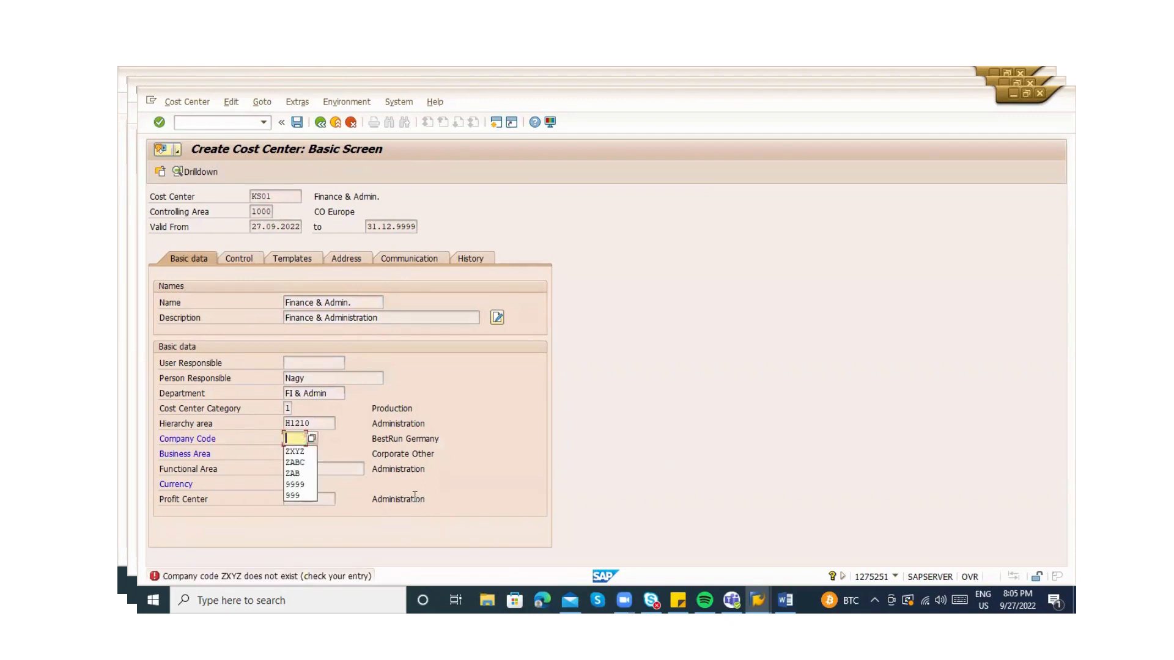
List all company codes with no maximum-hits limit, scroll through them, and close without choosing
click(313, 437)
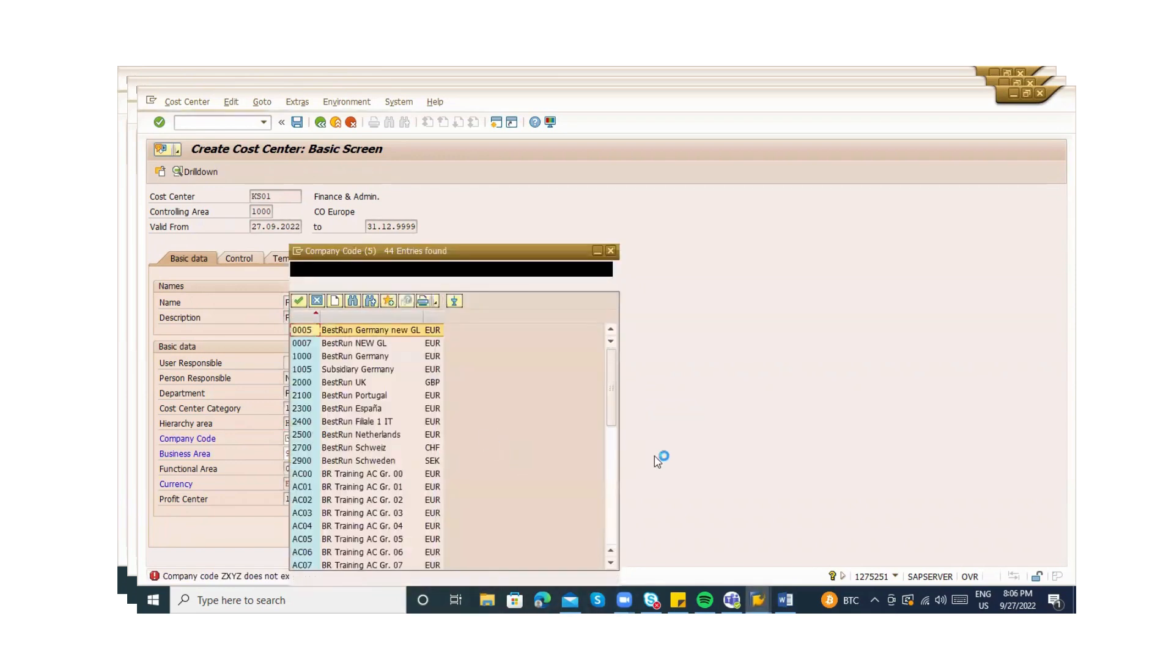
click(612, 468)
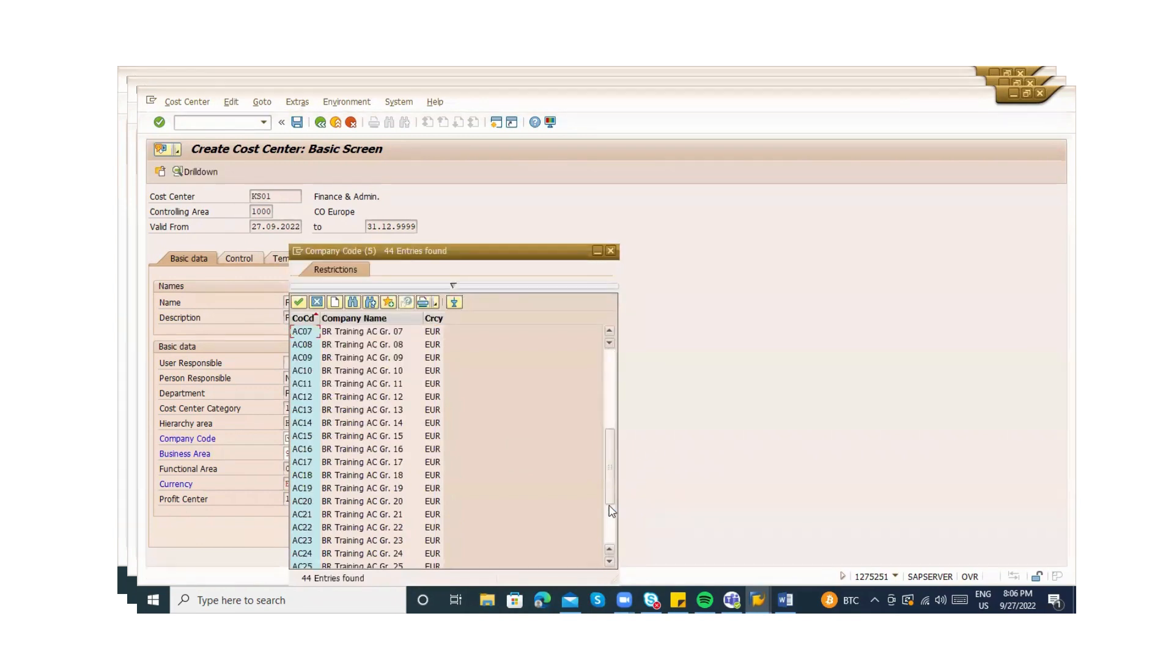
click(614, 536)
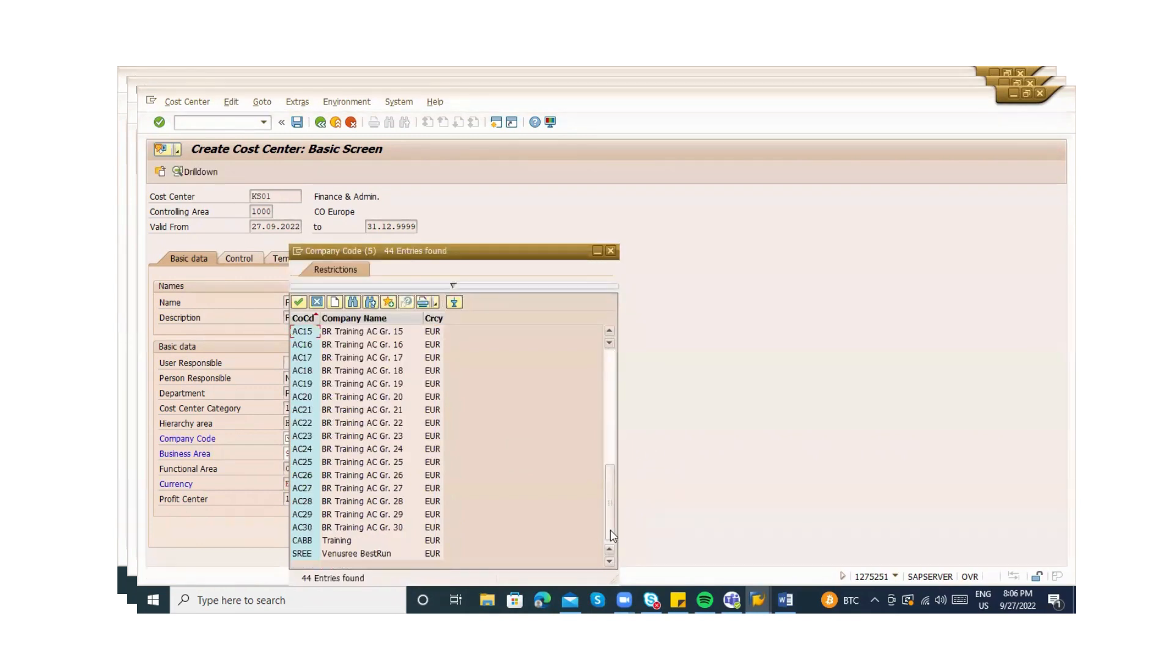
click(451, 287)
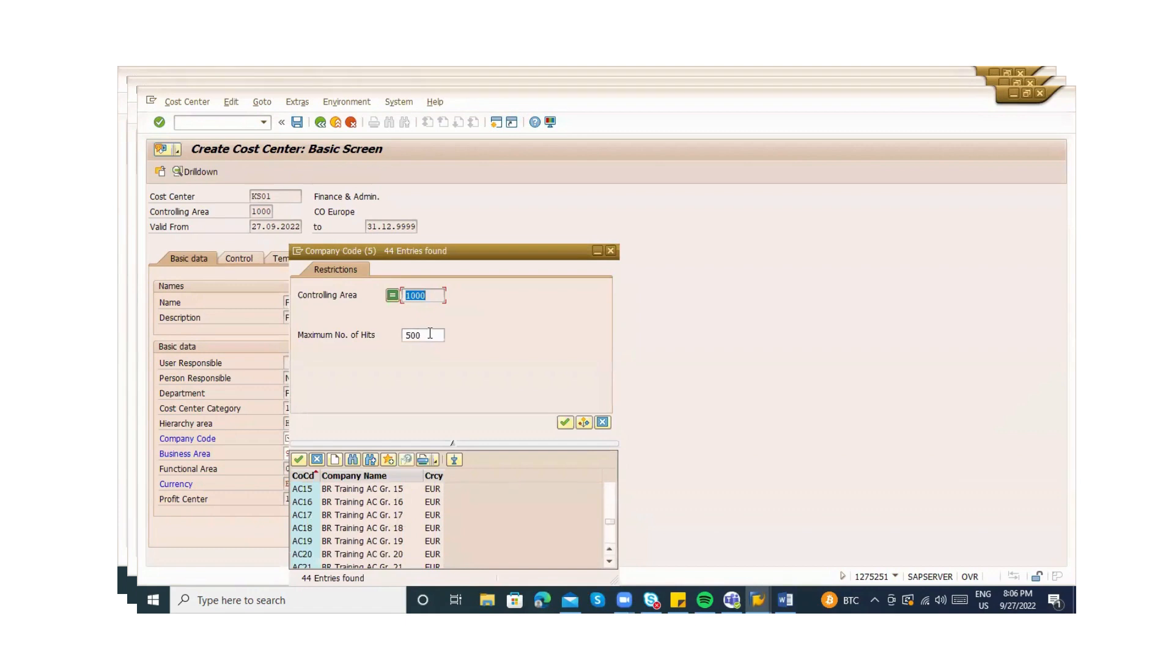
click(430, 333)
key(BackSpace)
key(Return)
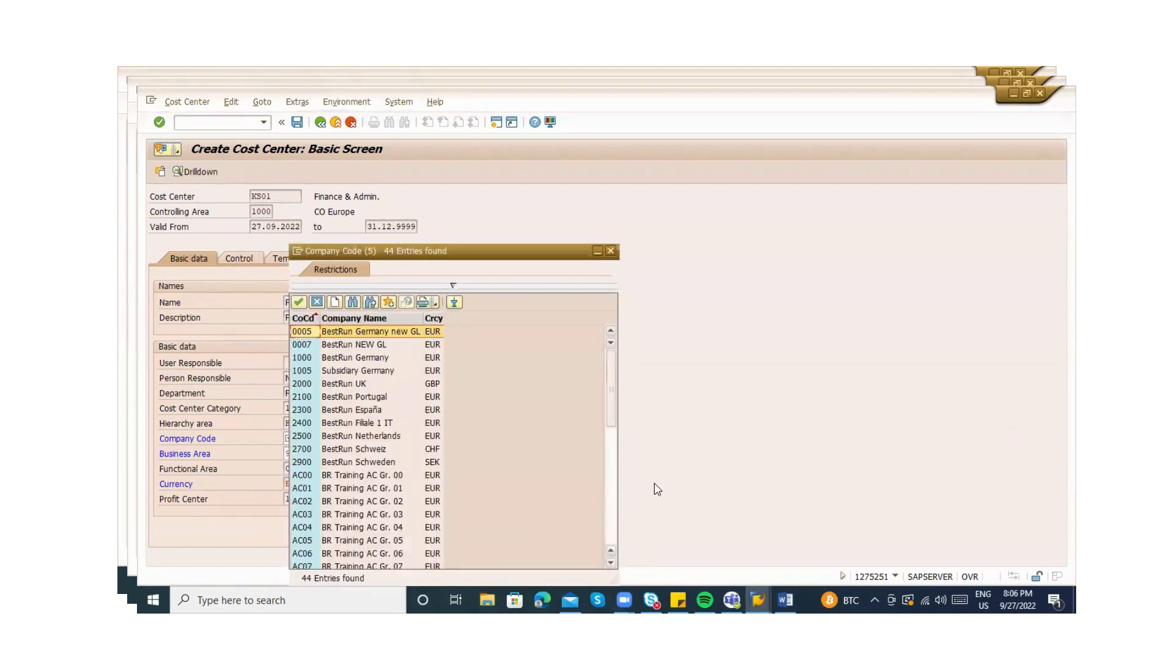
click(612, 495)
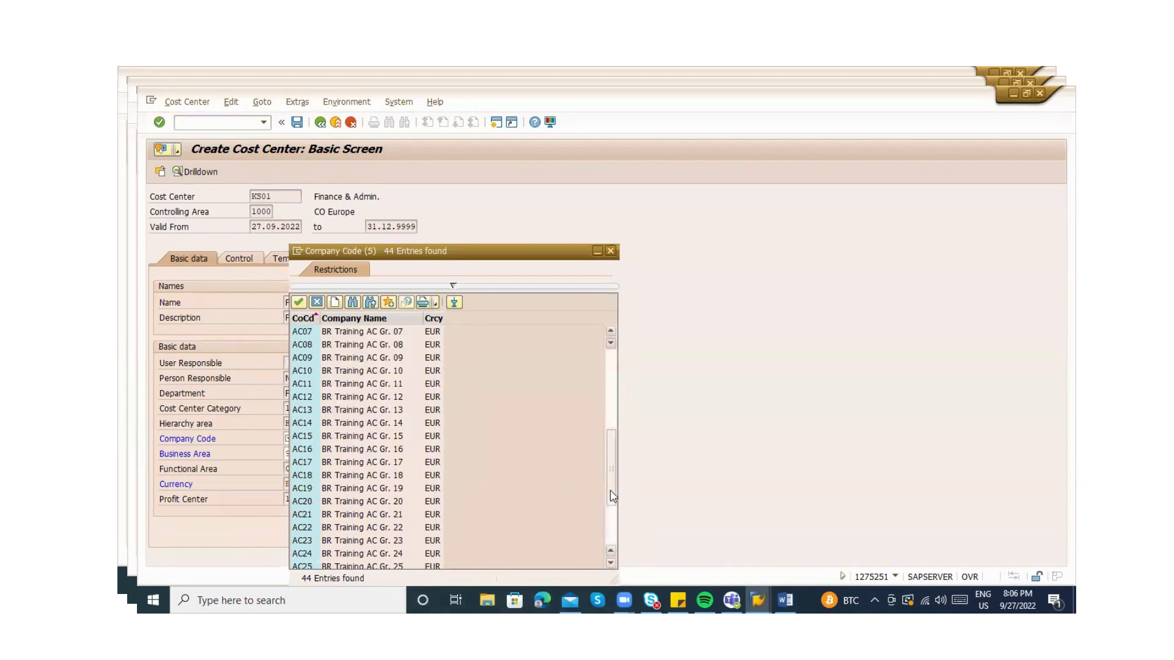
click(608, 544)
key(Escape)
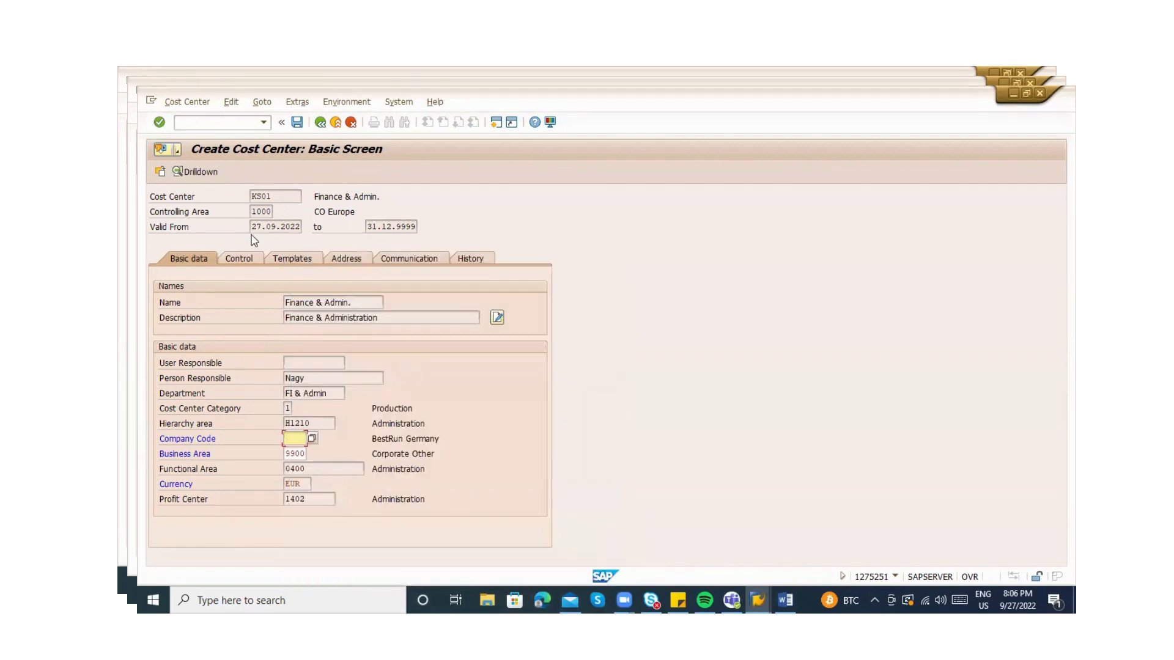
Restart /nks01, choose Cost Center > Delete, then go Back to SAP Easy Access
click(239, 125)
key(Return)
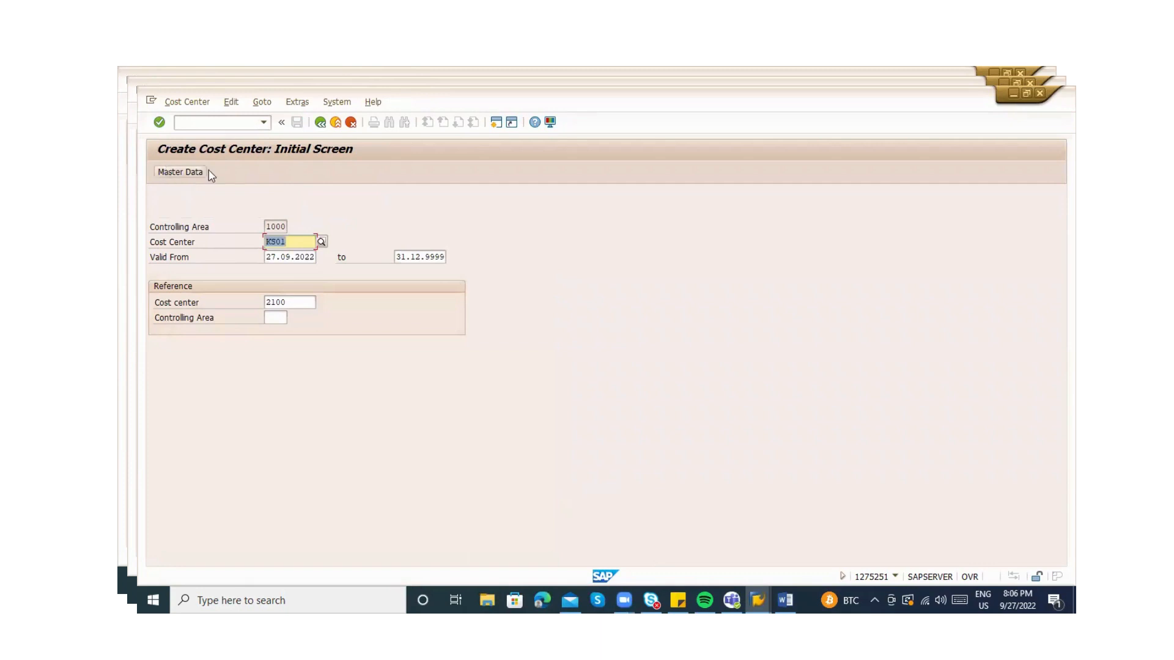
click(174, 105)
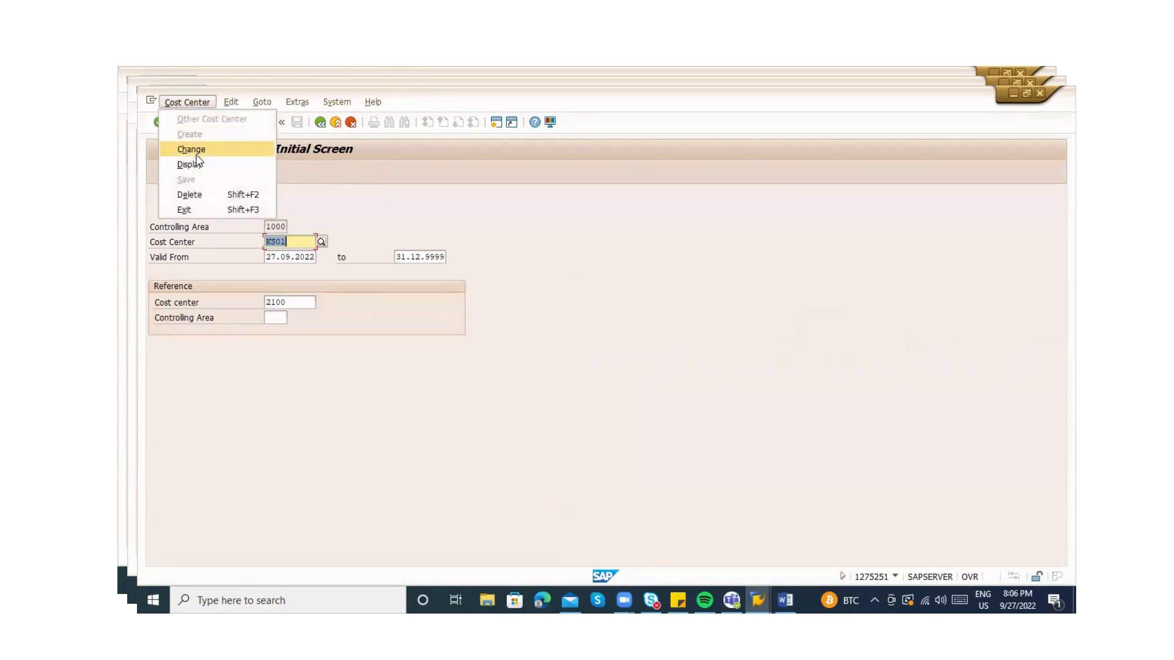
click(190, 194)
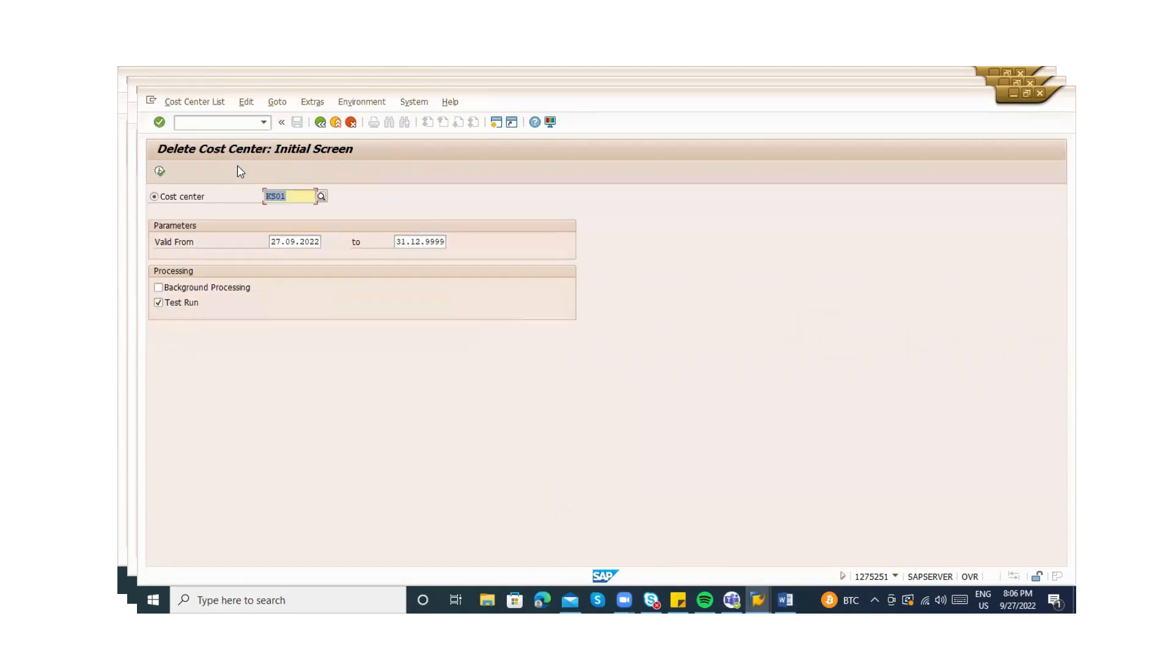
click(318, 125)
Run ks01 for KS01, open Master Data, then cancel and confirm discarding the entries
text(ks01)
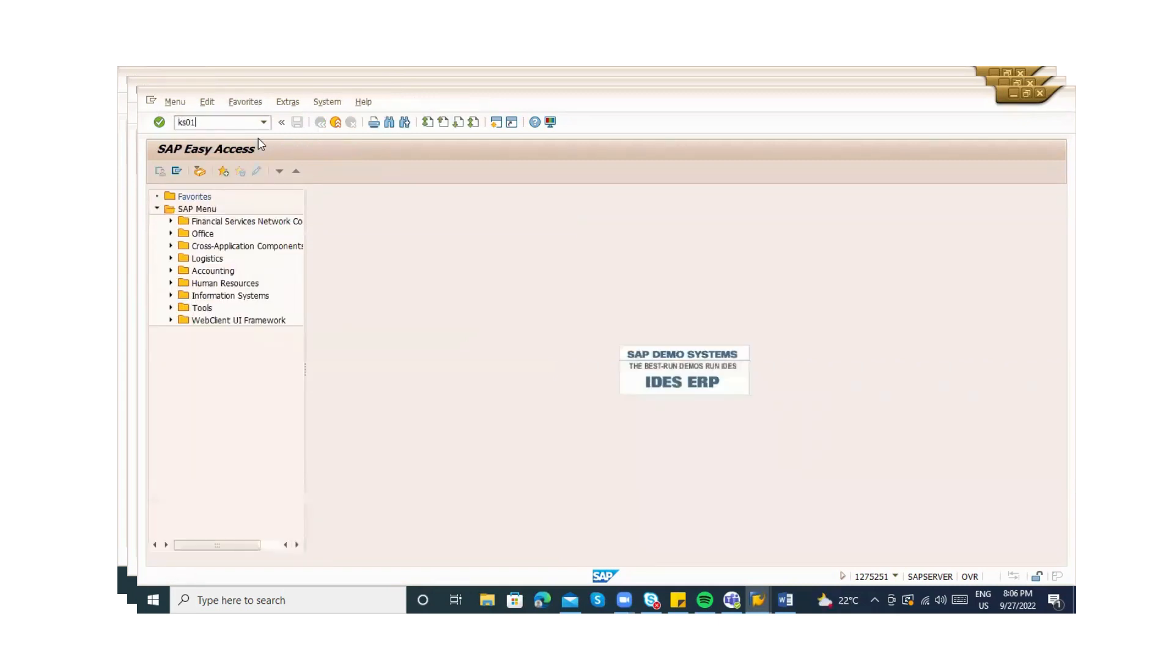
key(Return)
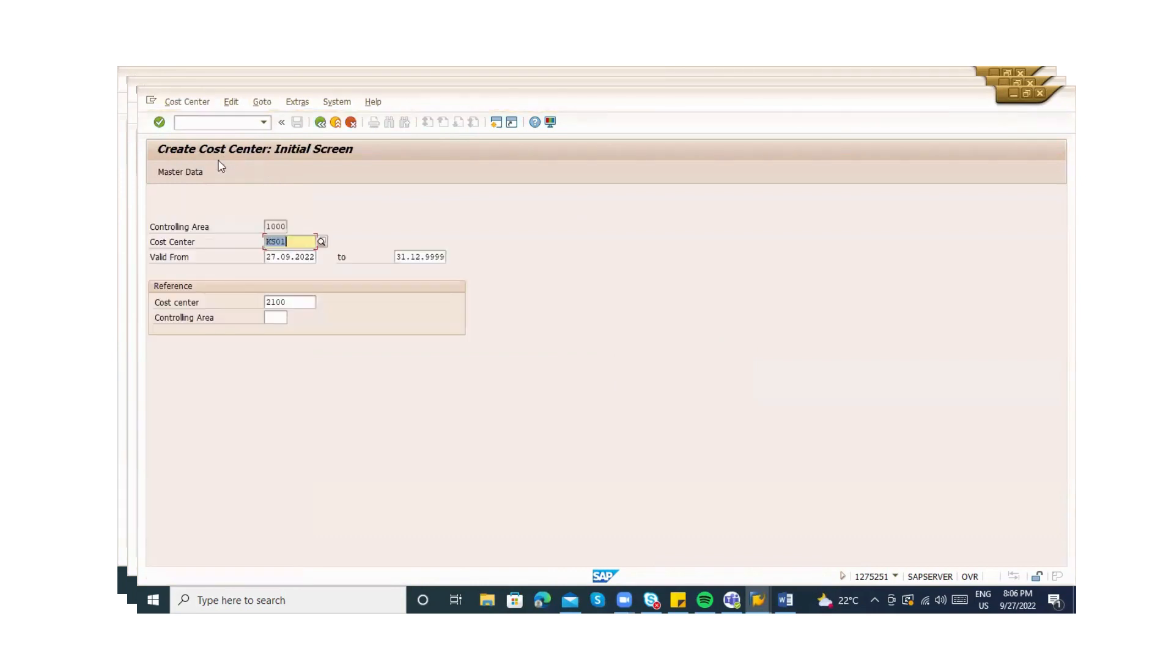
click(182, 168)
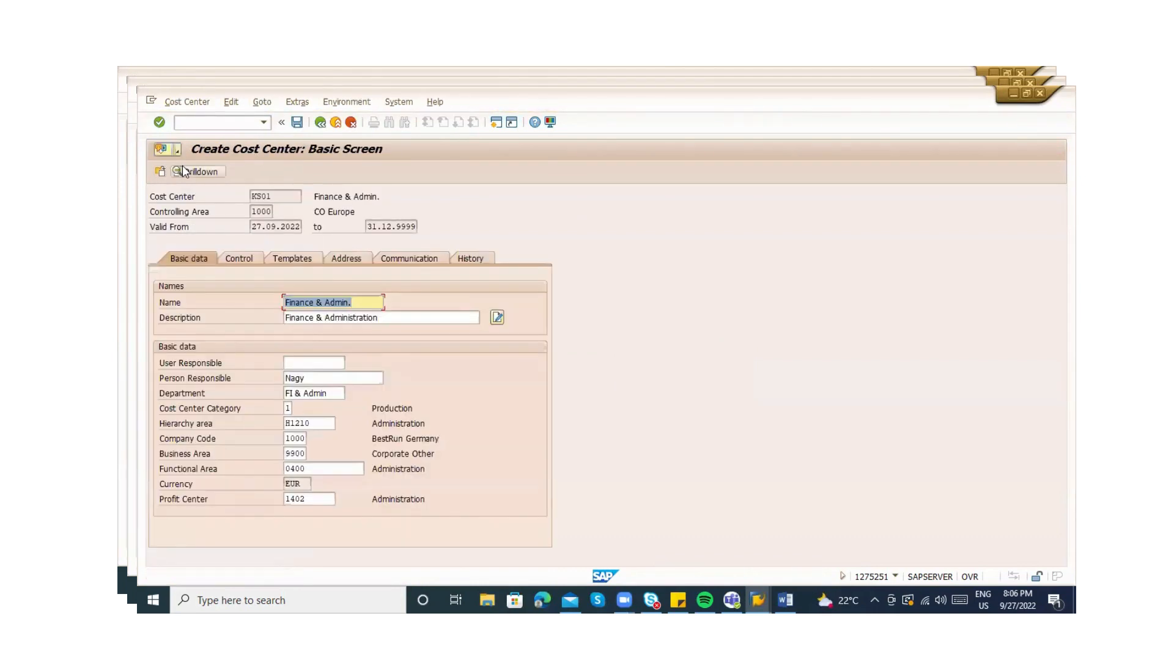
key(F12)
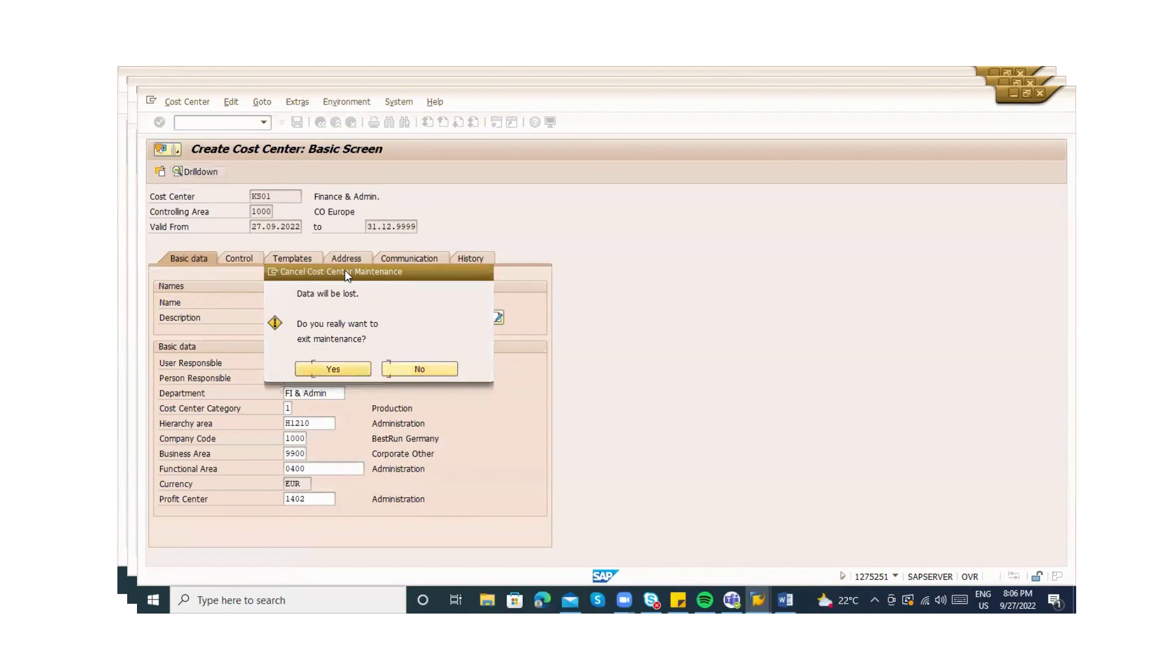
key(Return)
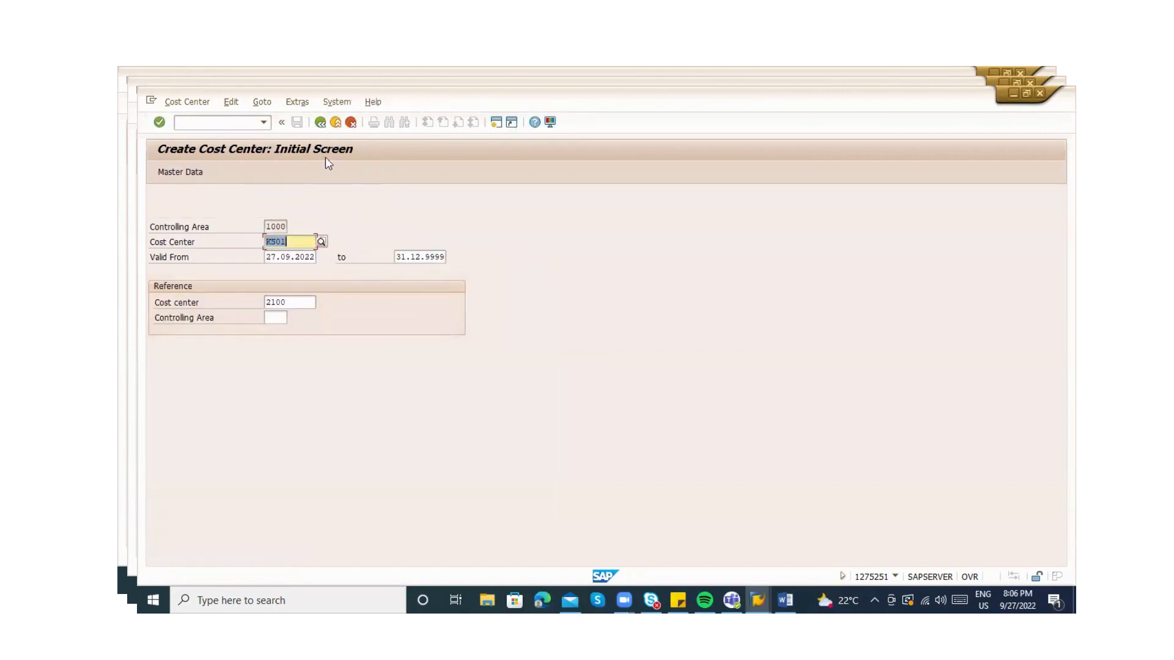
click(261, 103)
Open Extras > Set Controlling Area, page through all 88 areas without choosing, then exit to the main menu
mouse_move(250, 104)
mouse_move(298, 101)
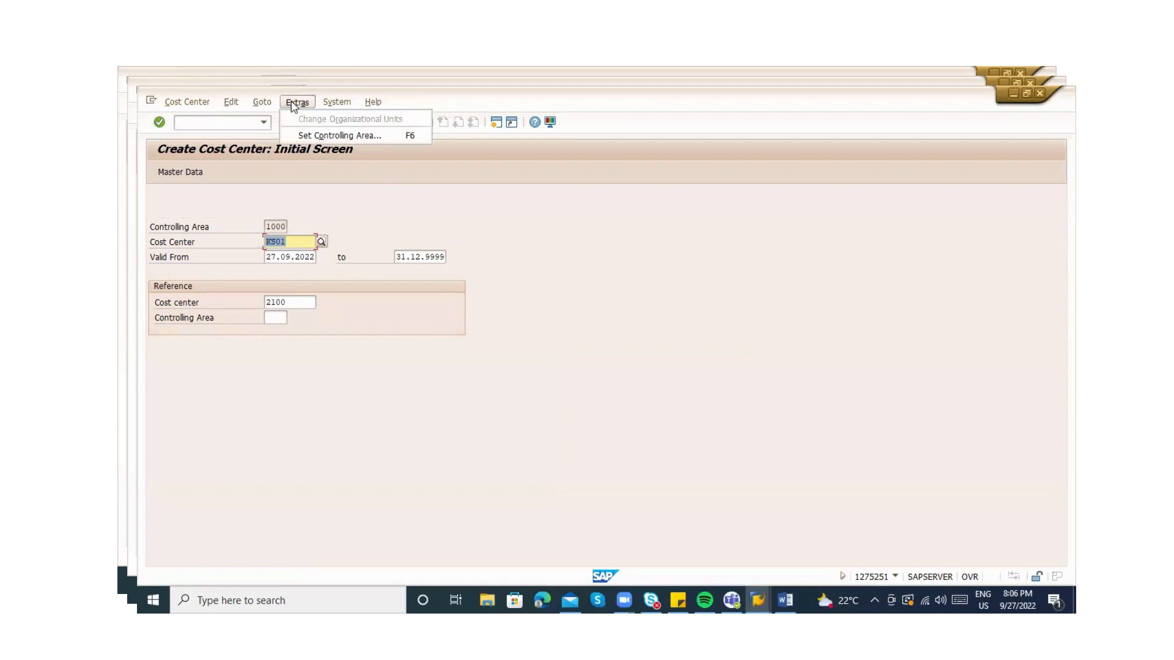
click(309, 136)
key(BackSpace)
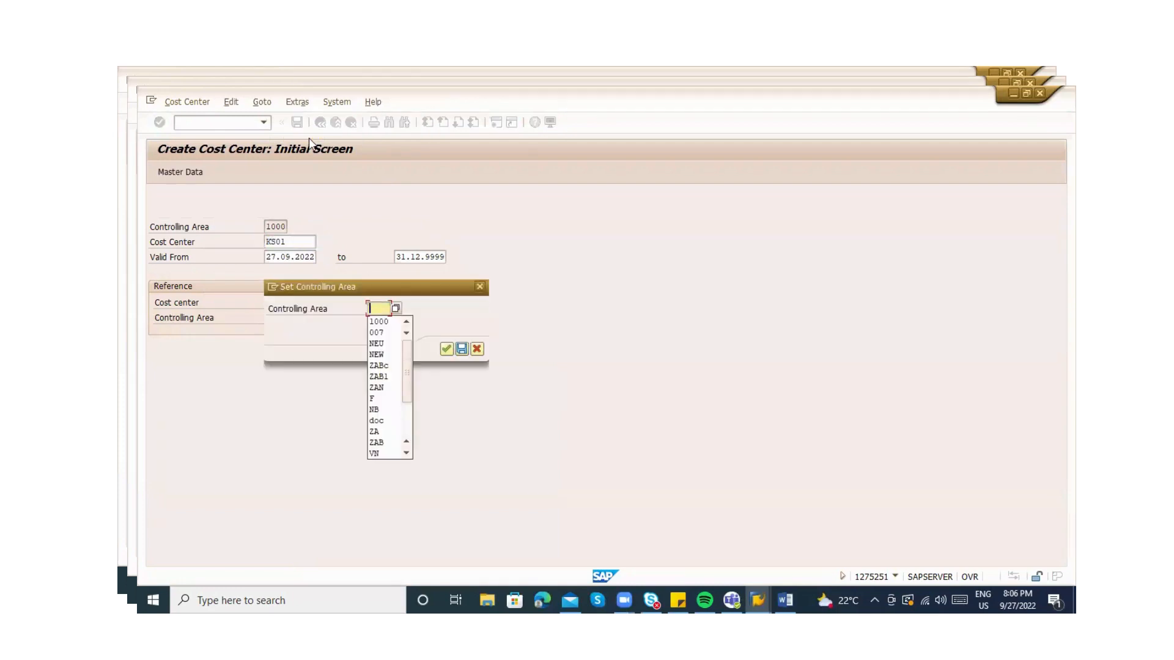
click(396, 308)
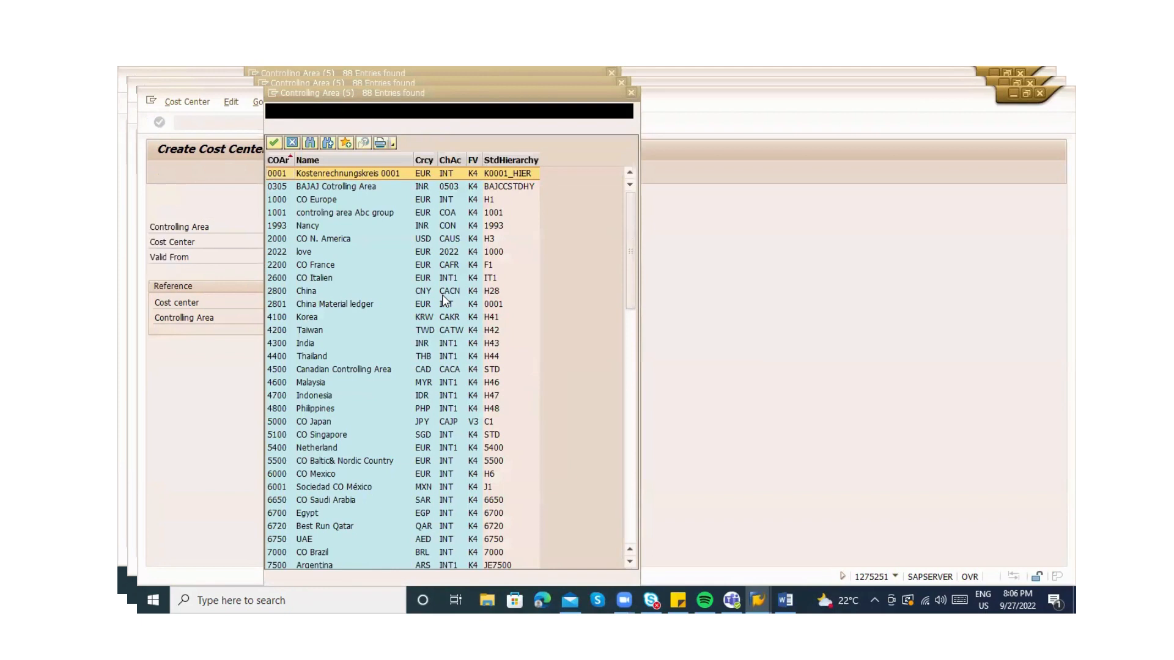
click(632, 422)
click(634, 483)
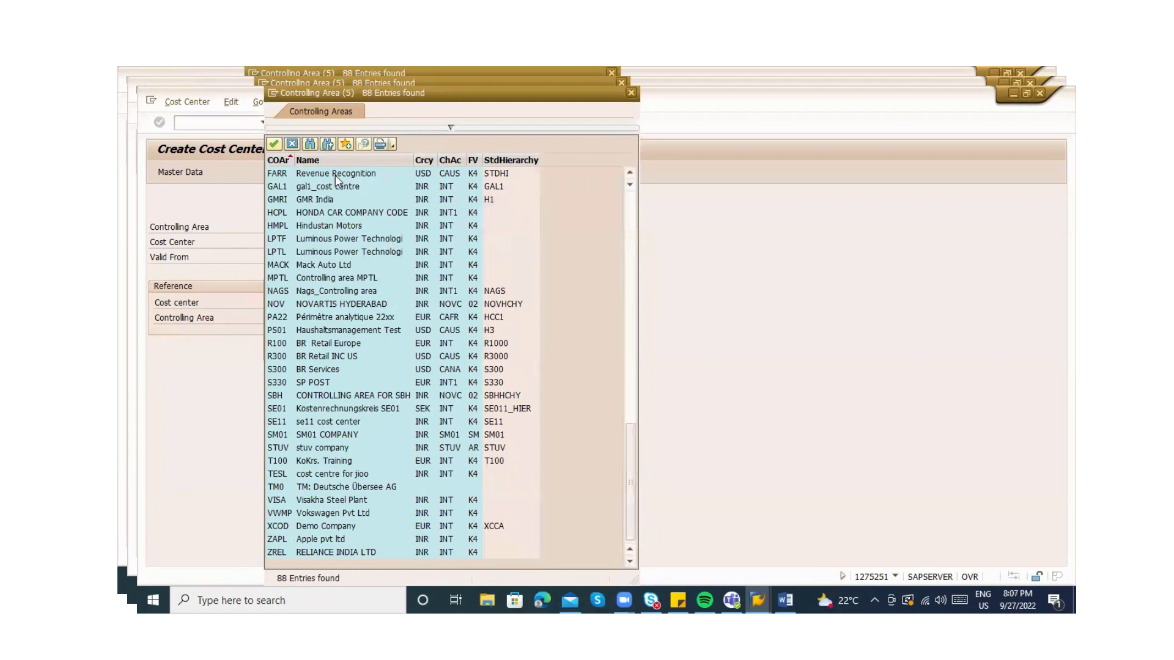
click(293, 144)
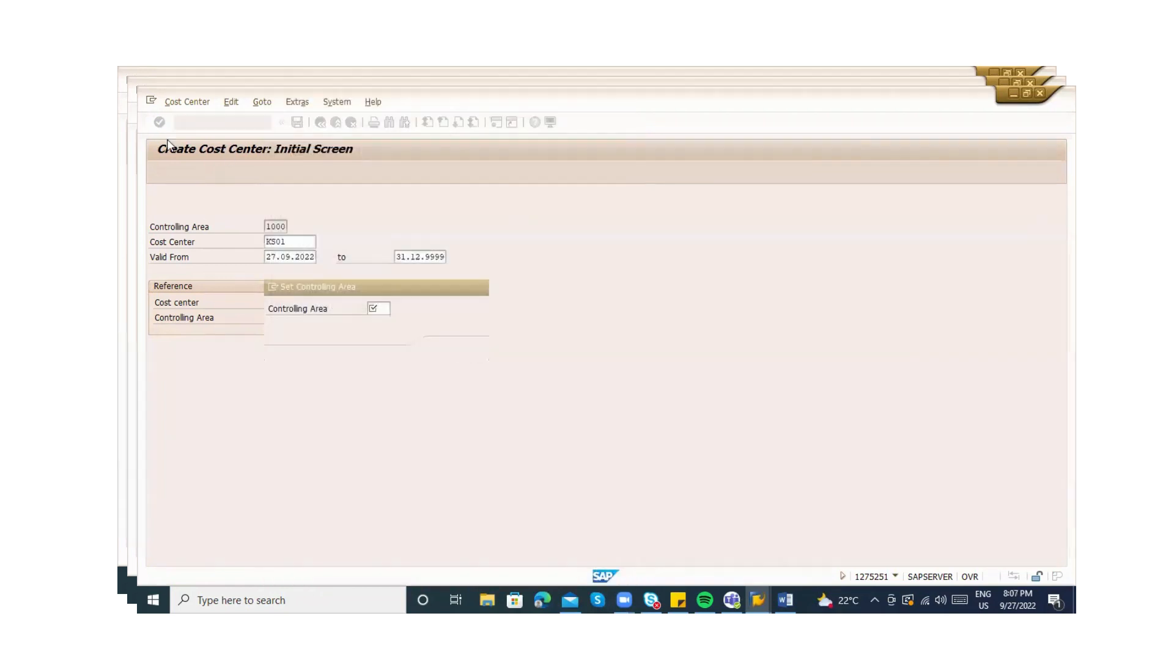
key(Escape)
key(Escape)
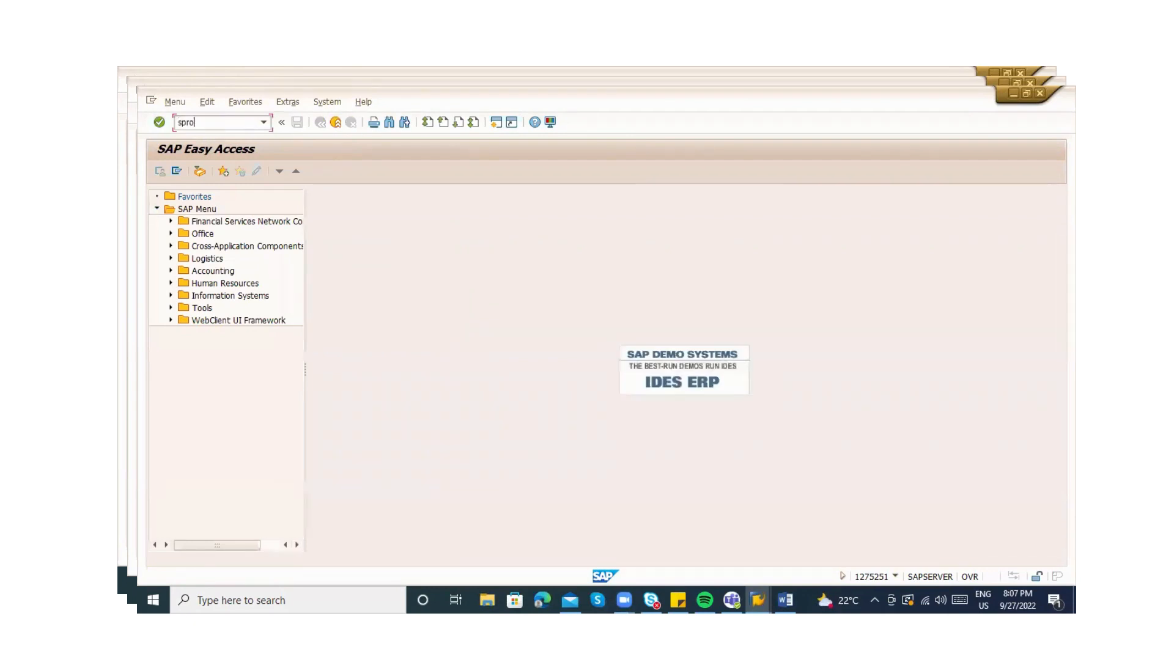
Run spro and execute Enterprise Structure > Definition > Controlling > Maintain Controlling Area in the Reference IMG
key(Return)
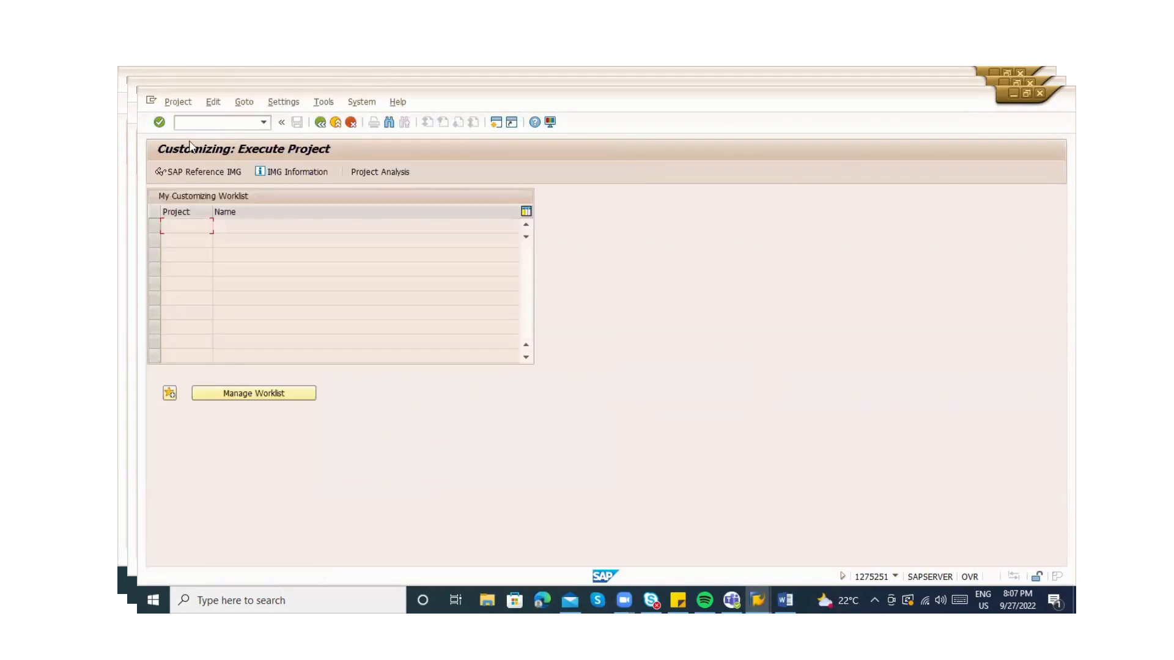
click(194, 175)
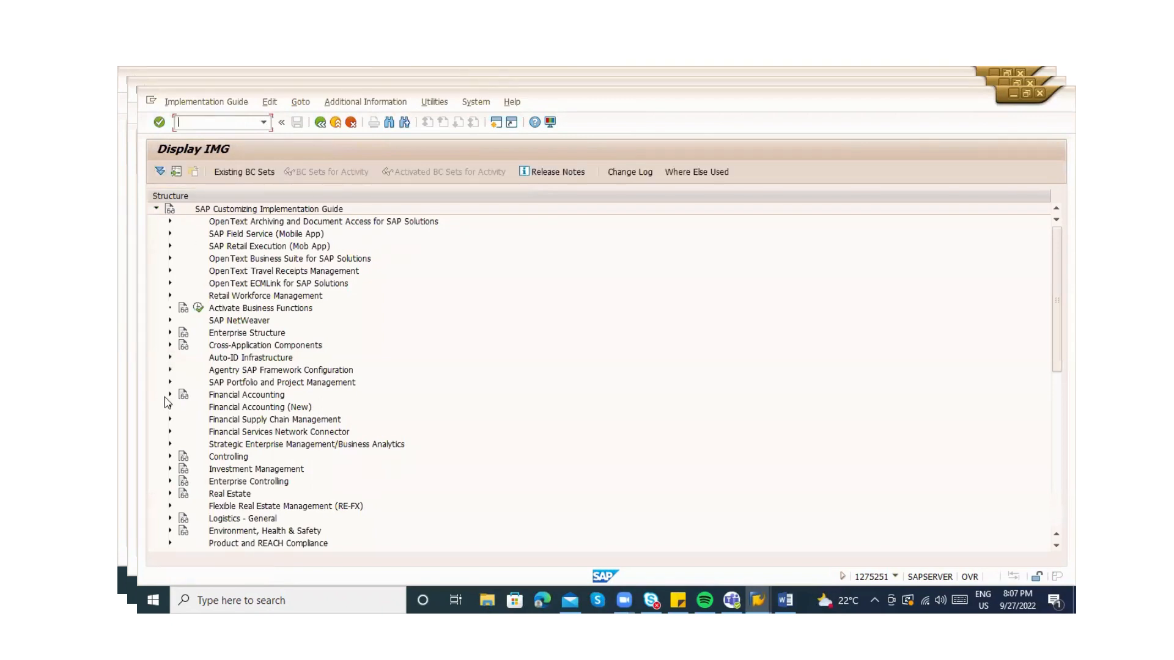
click(170, 333)
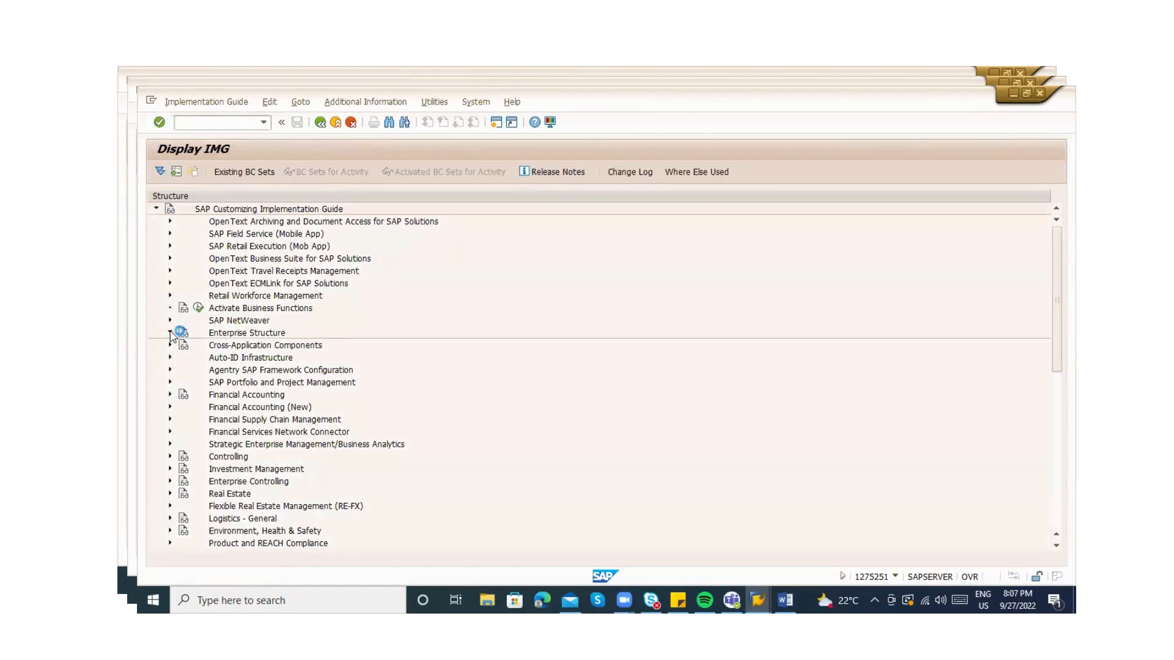
click(183, 358)
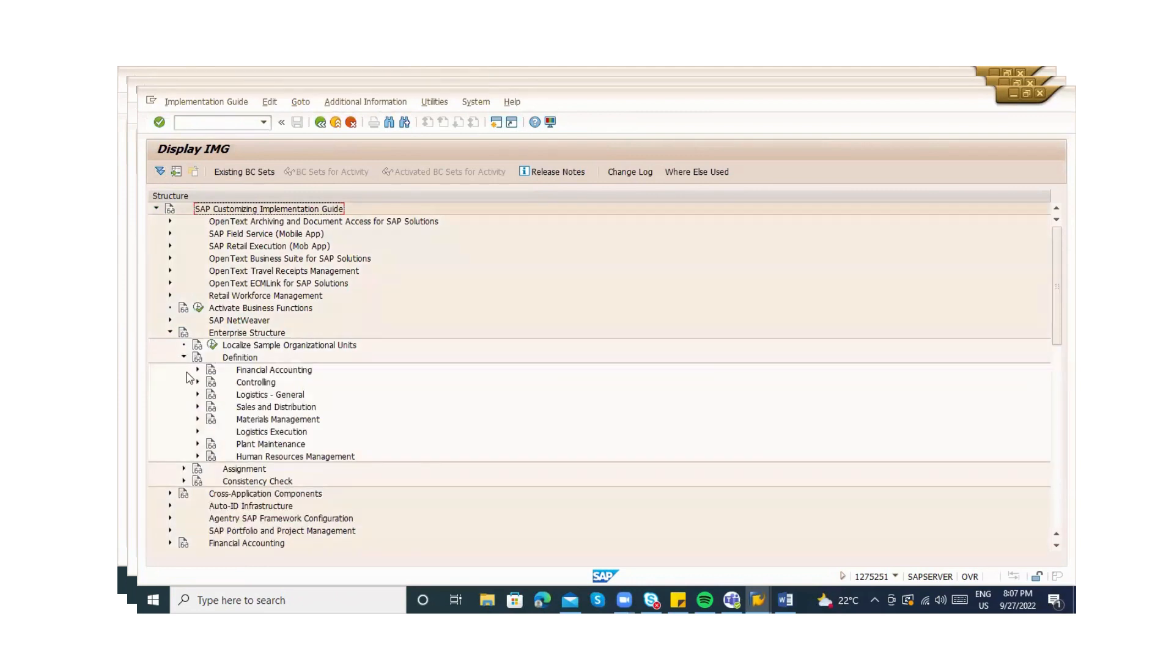
click(198, 370)
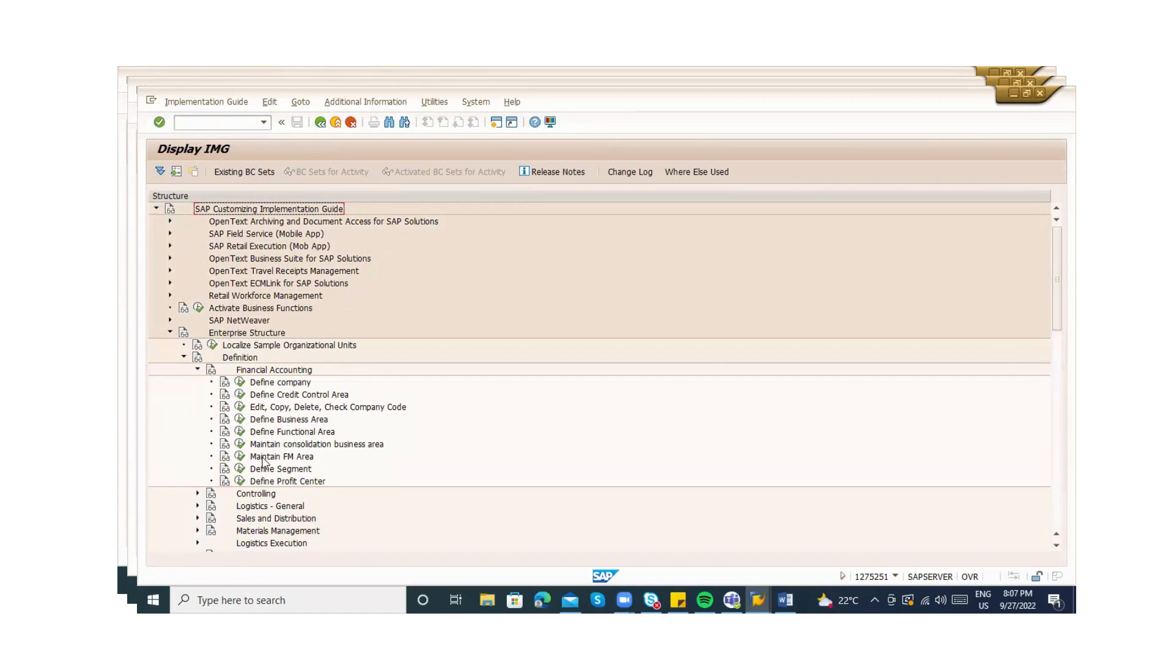
click(197, 370)
click(198, 383)
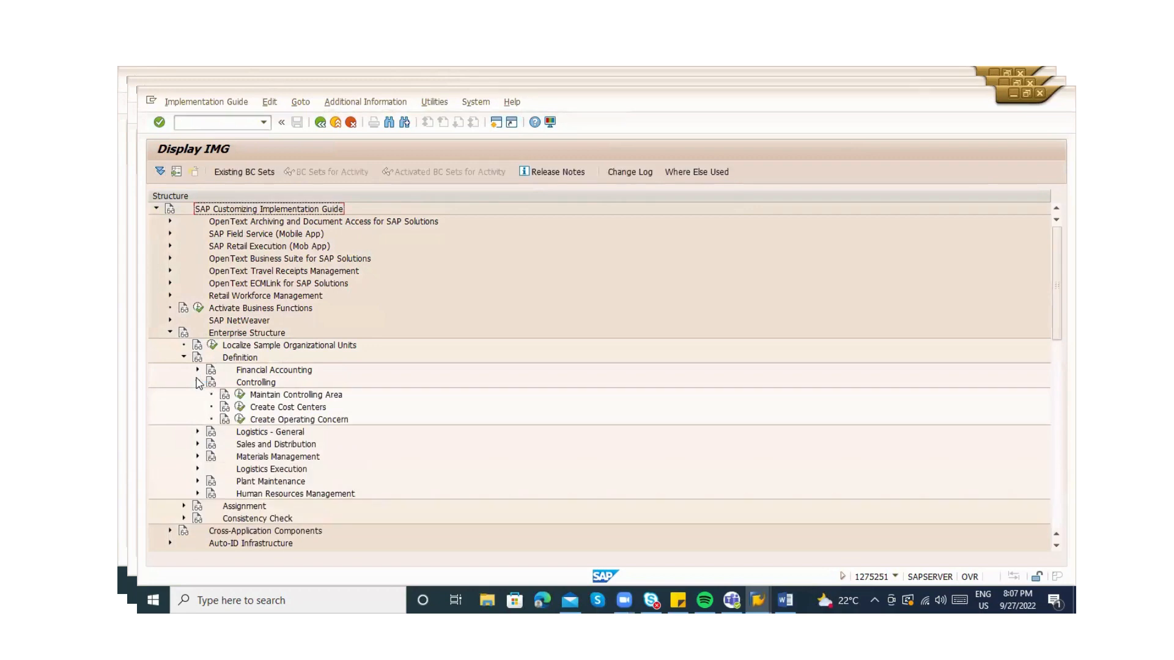
click(197, 382)
click(197, 383)
click(239, 395)
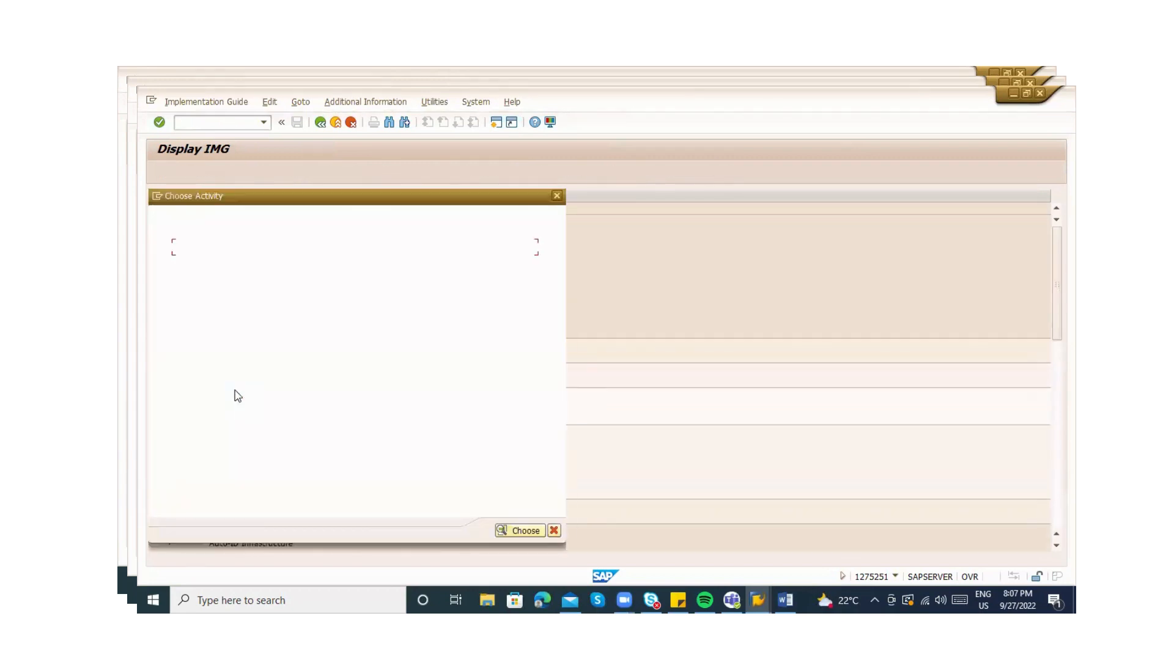
double_click(261, 264)
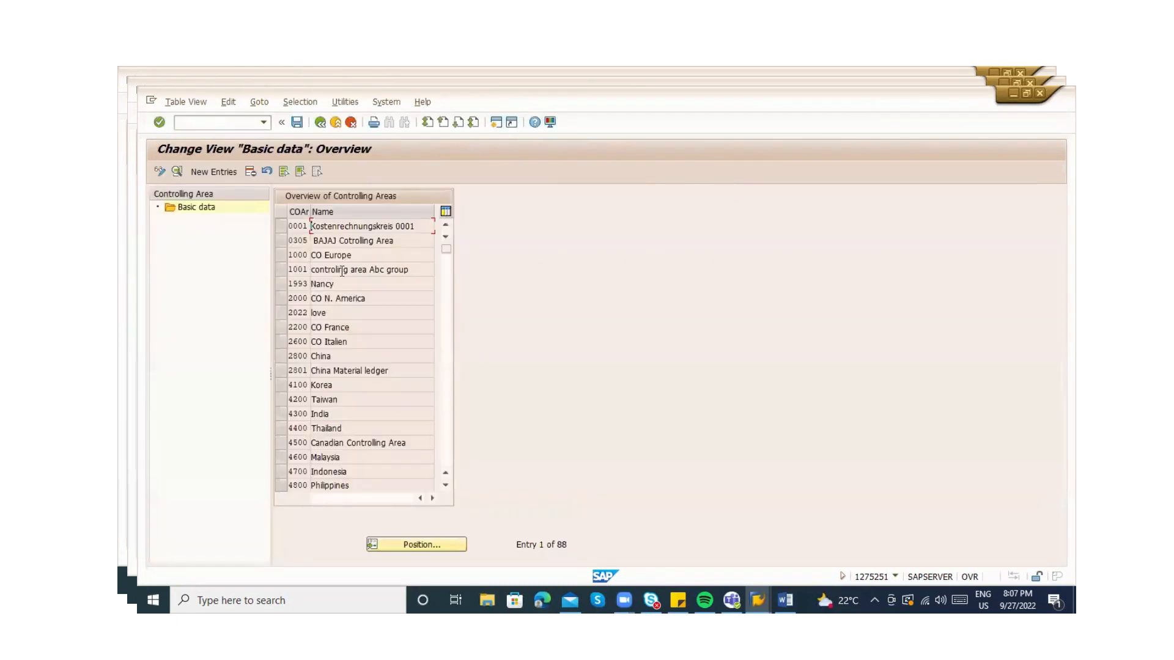
View the details of controlling area 2801 China Material ledger, then back out to the IMG structure
double_click(353, 371)
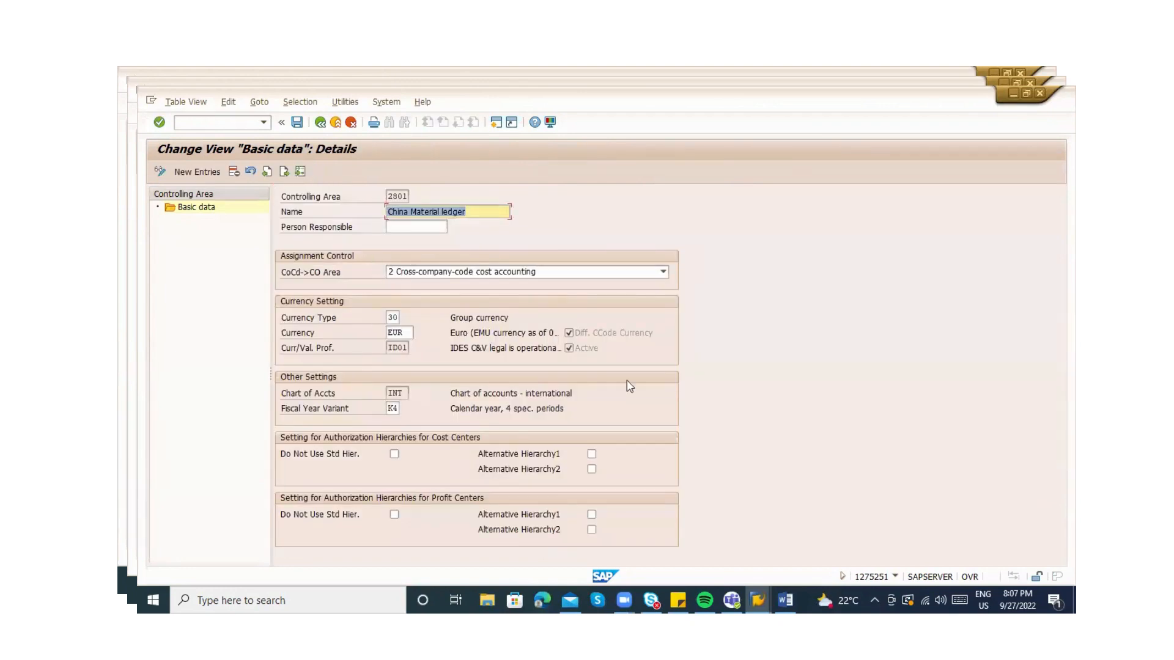
click(320, 123)
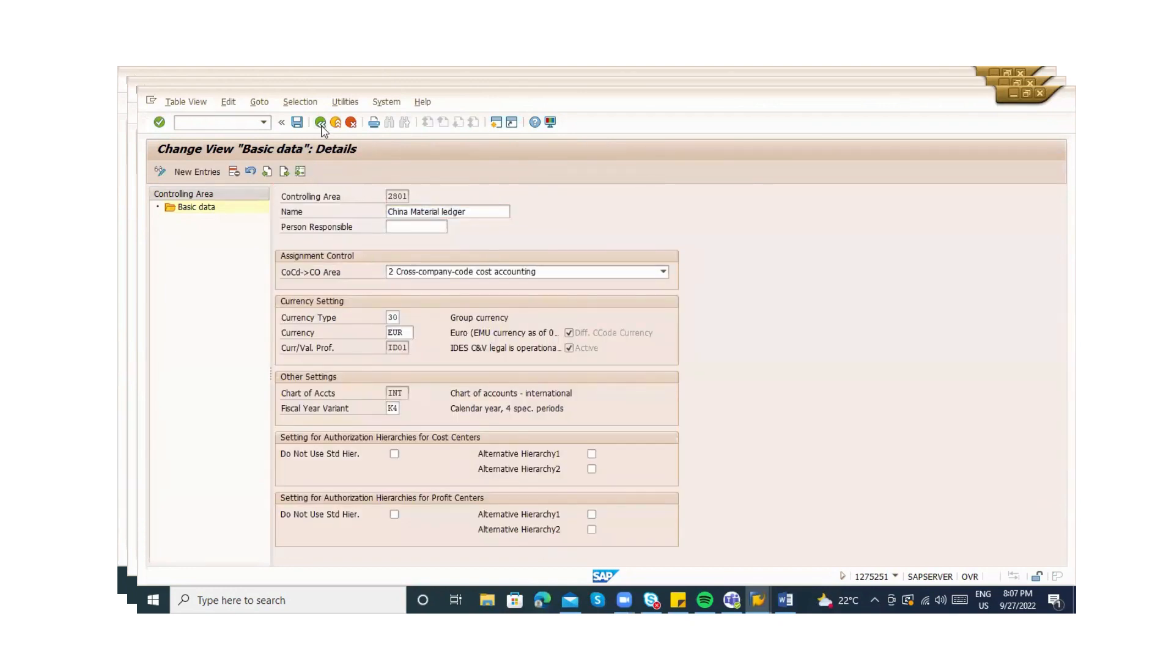
click(320, 123)
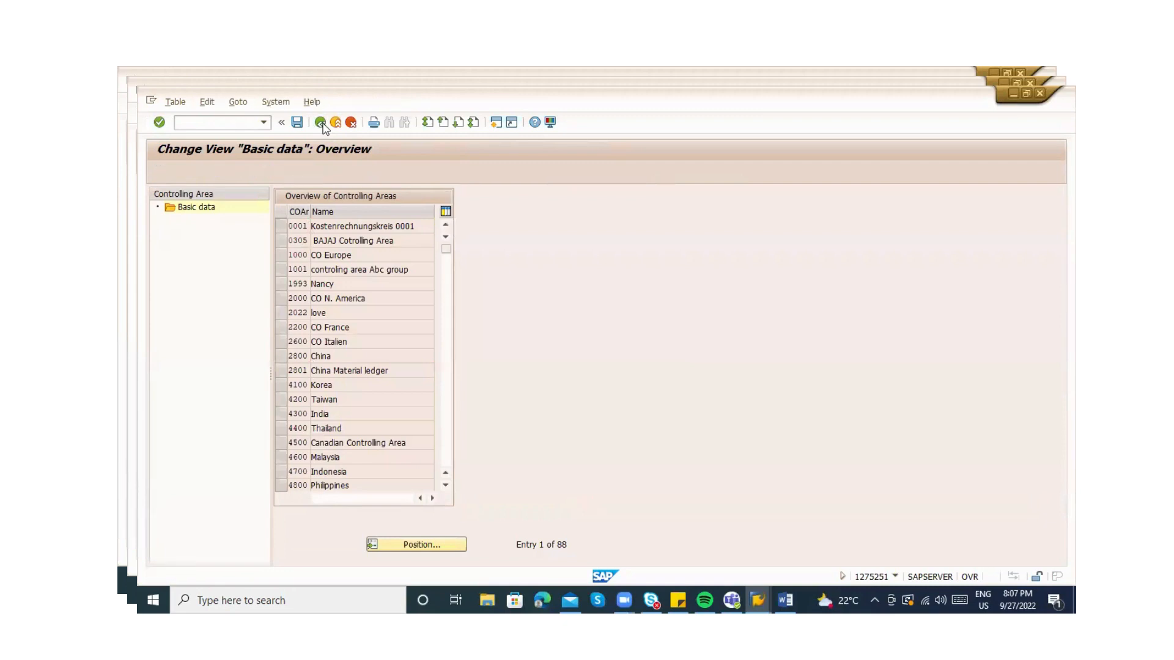
key(Return)
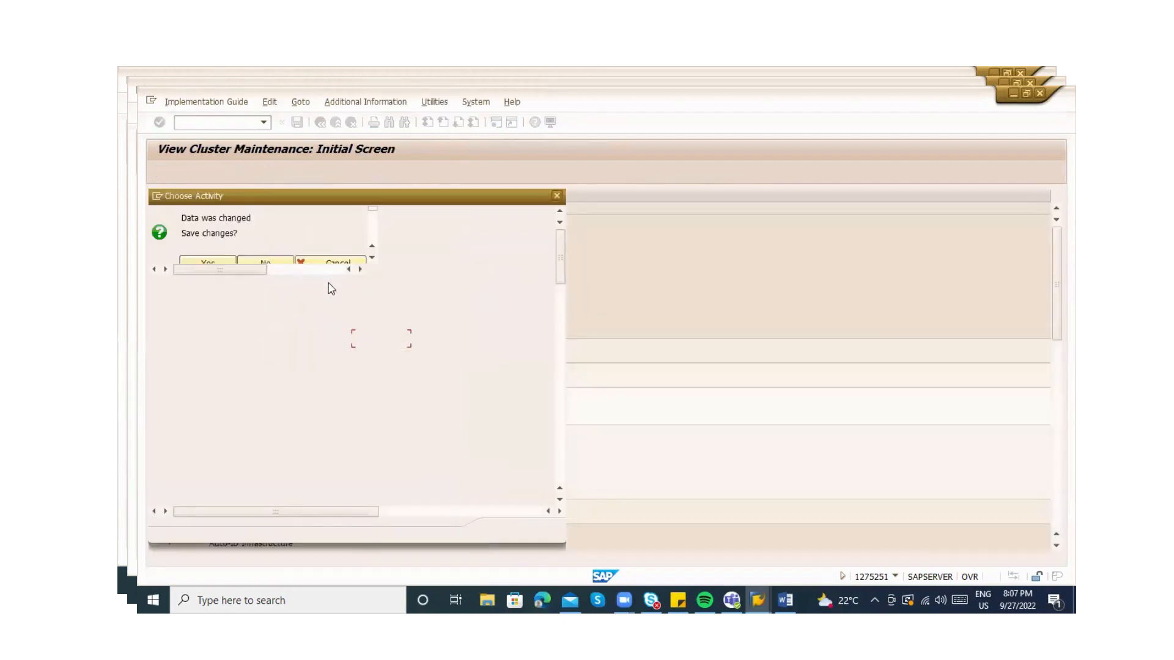
key(Escape)
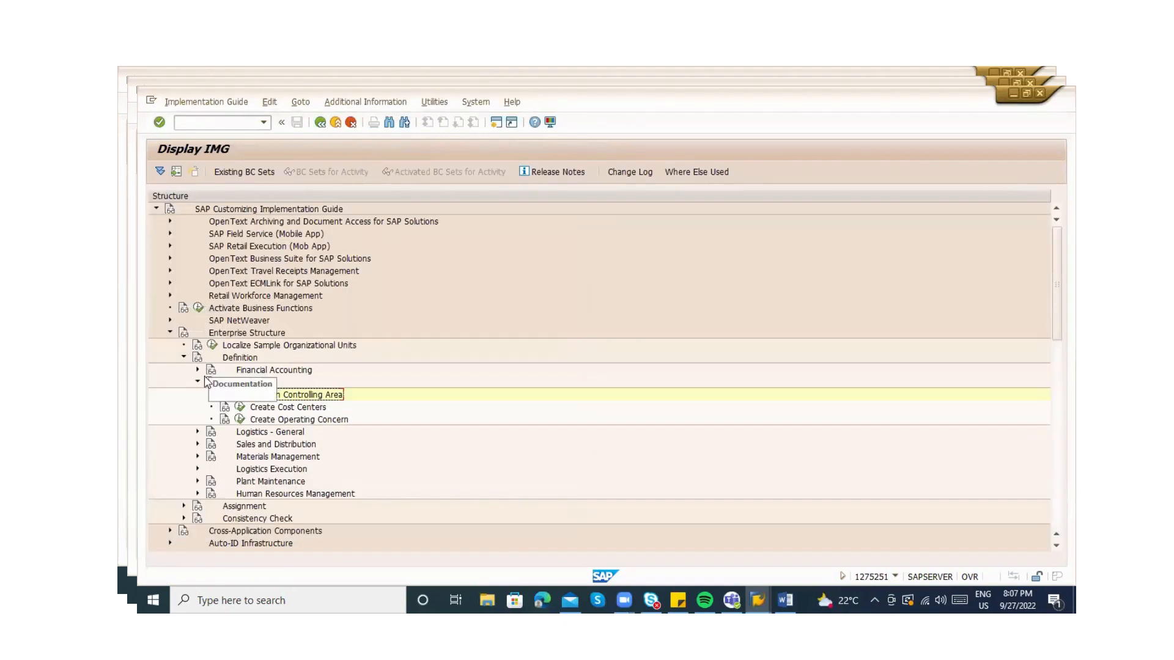
Expand Enterprise Structure > Assignment > Controlling and run 'Assign company code to controlling area'
click(198, 384)
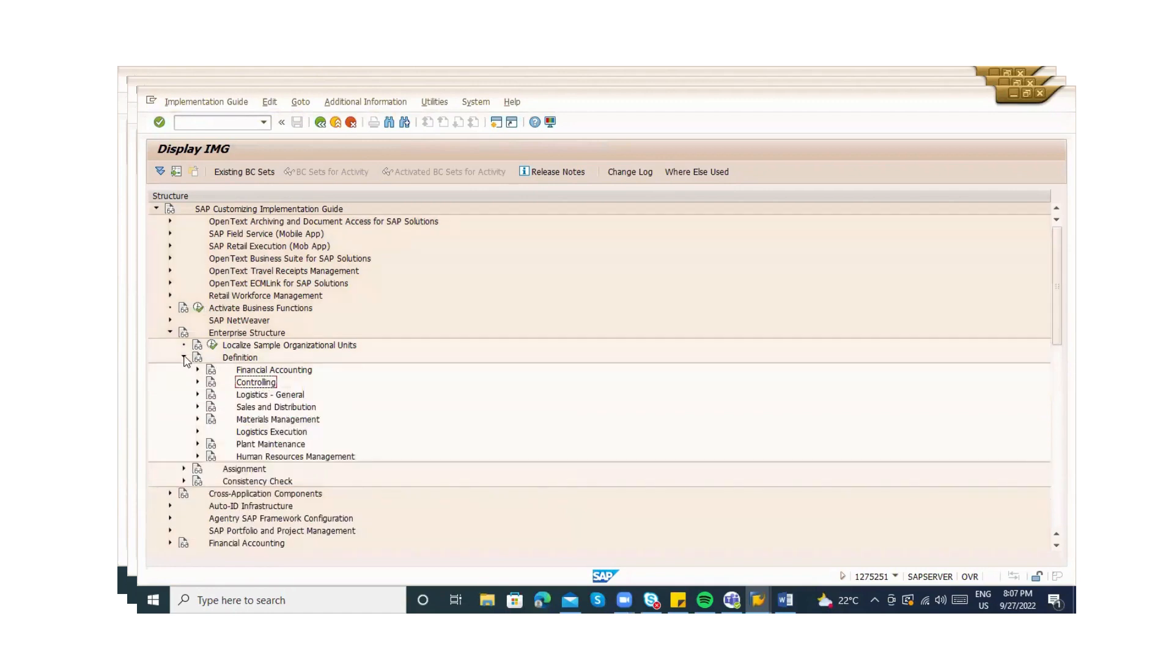
click(183, 357)
click(184, 370)
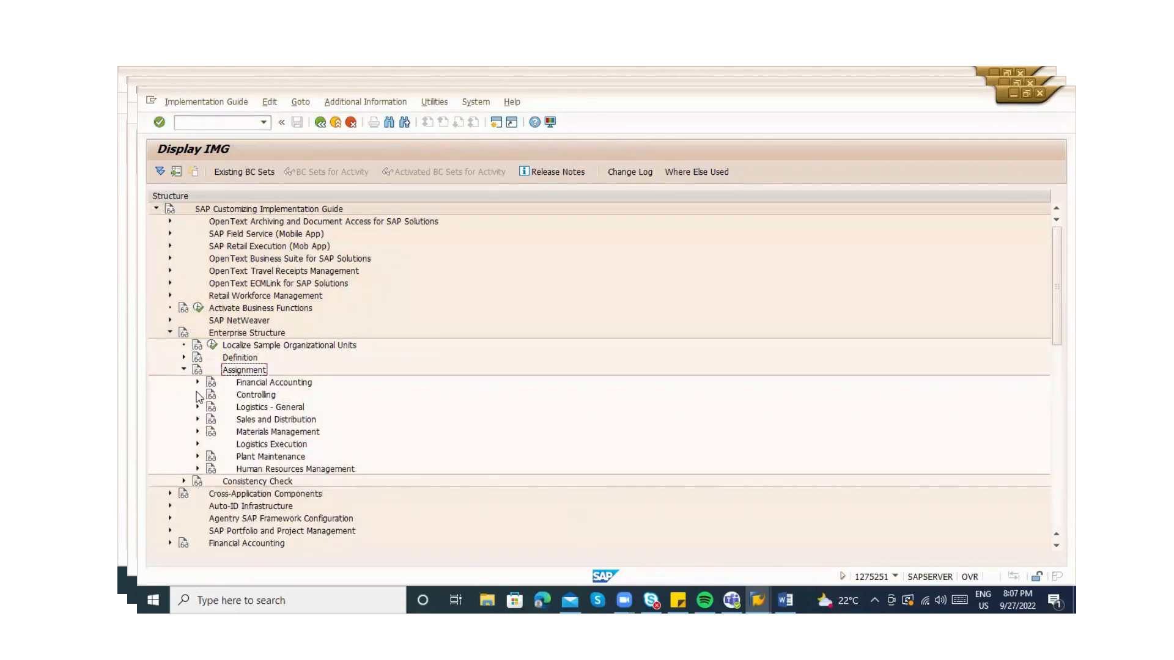
click(197, 394)
double_click(269, 408)
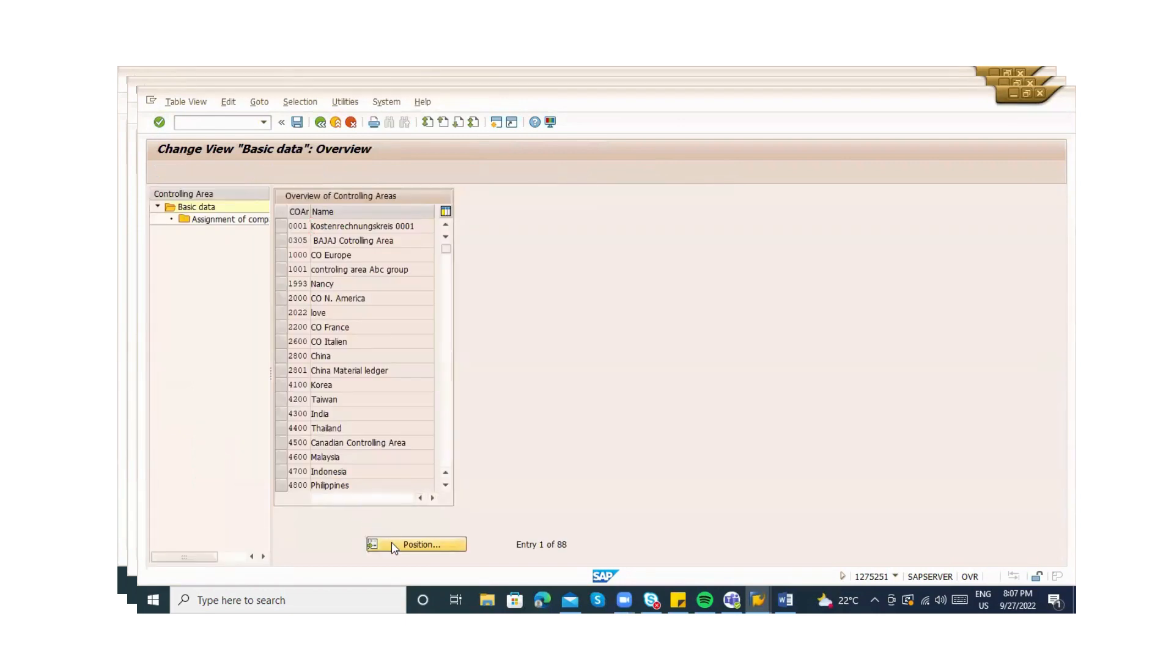
Use Position to jump to controlling areas ZREL and then ZA
click(394, 545)
text(ZREL)
key(Return)
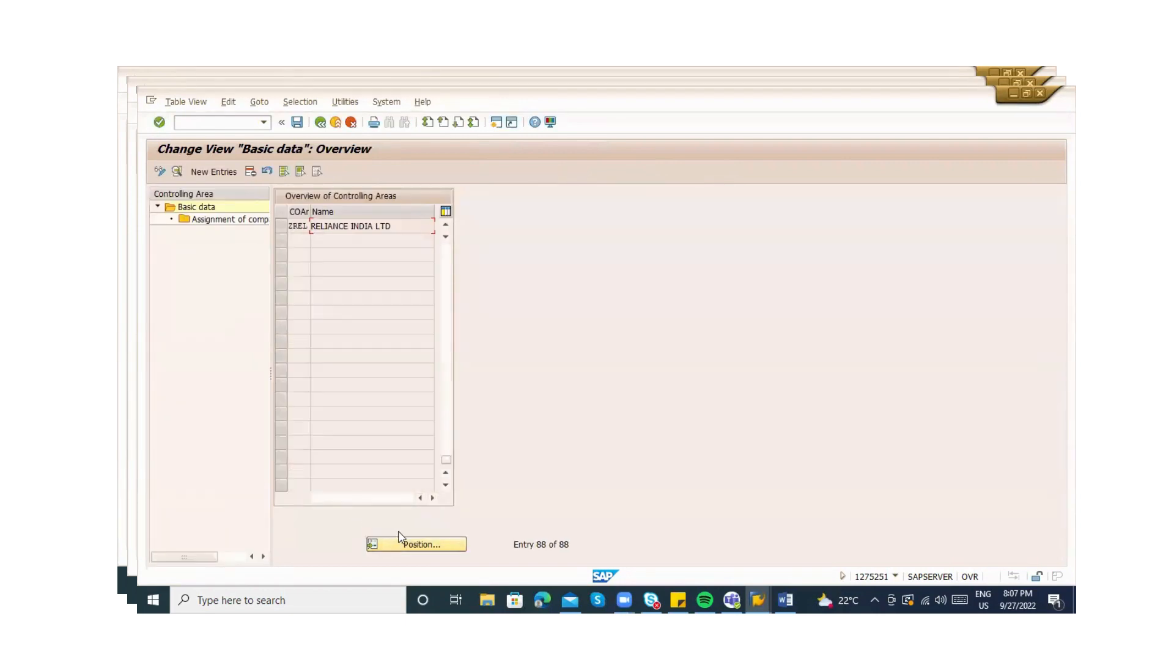
click(415, 543)
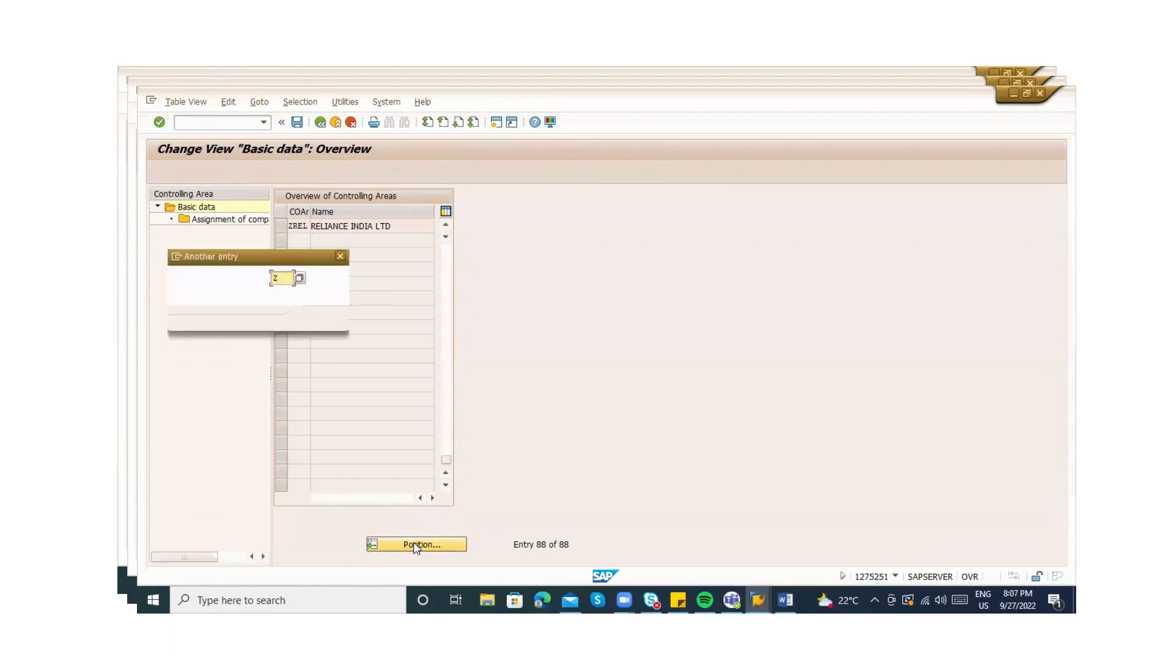
text(ZA)
key(Return)
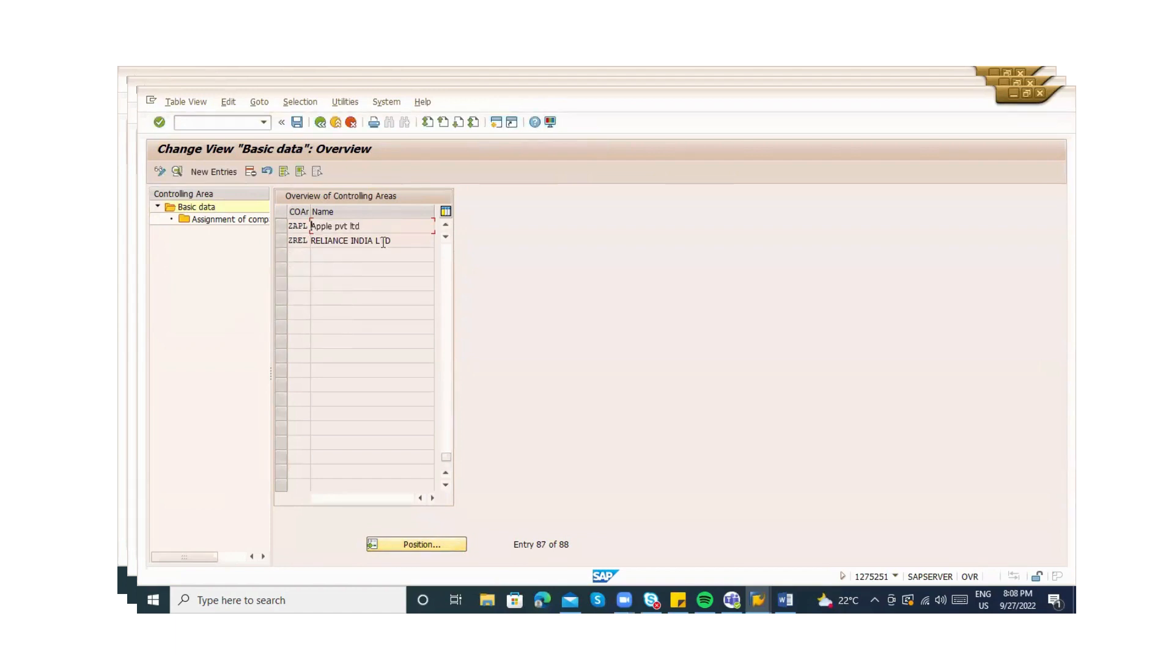
click(444, 224)
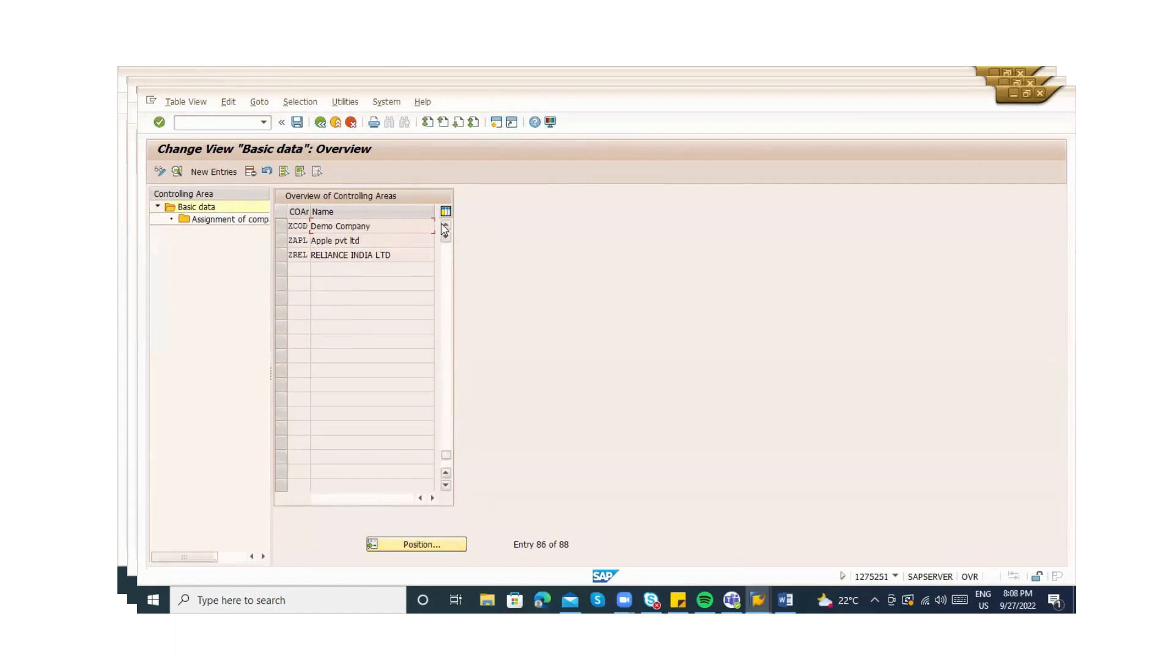
Open the company code assignments and produce a printable list of all controlling areas
double_click(224, 227)
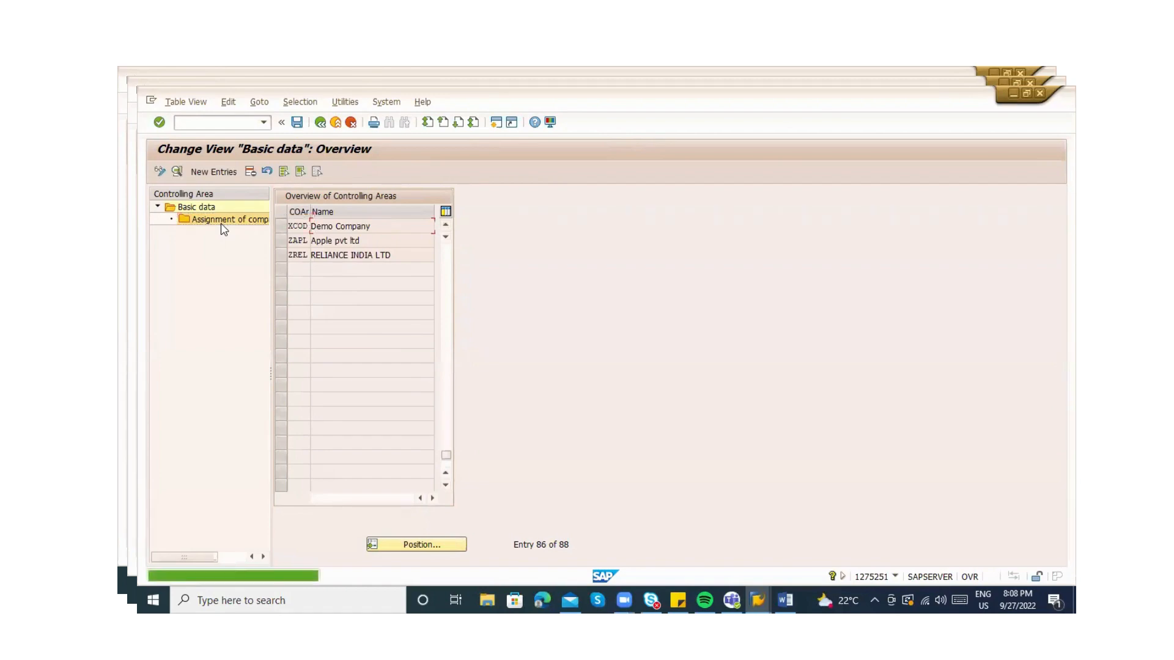
click(184, 102)
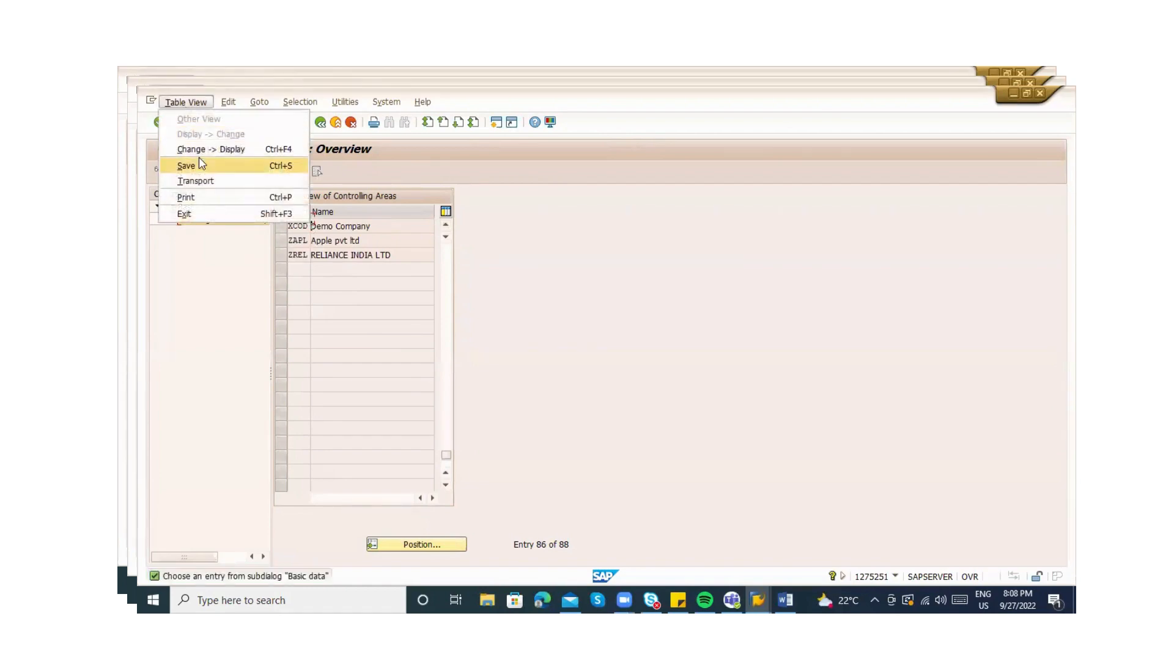
click(203, 197)
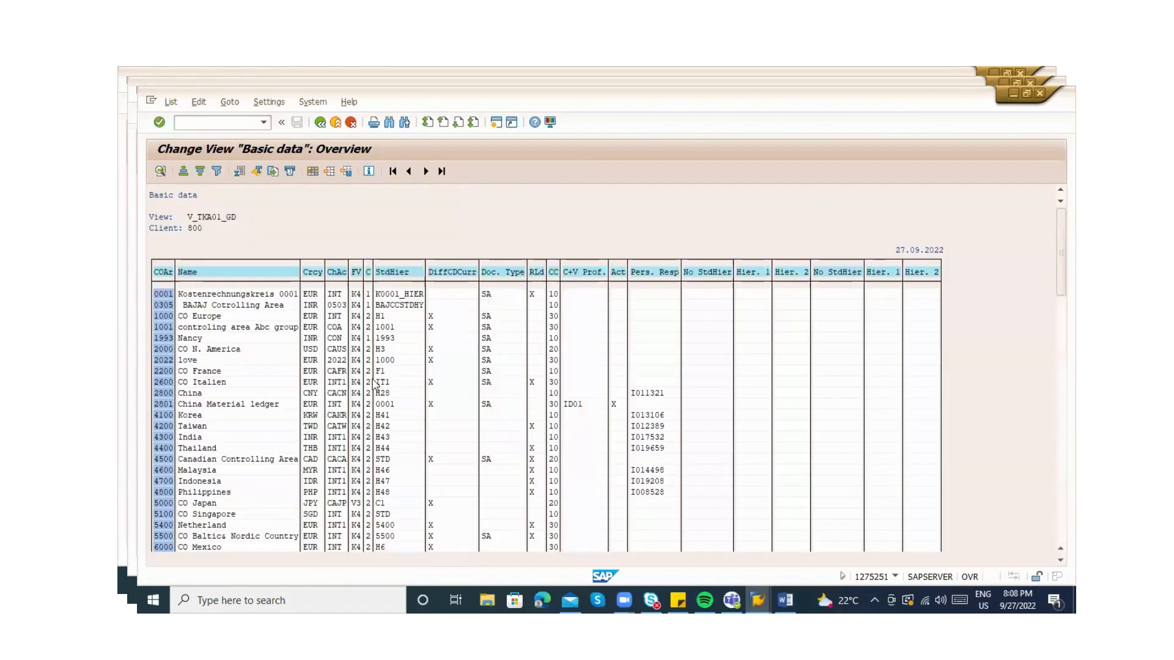
key(ctrl+f)
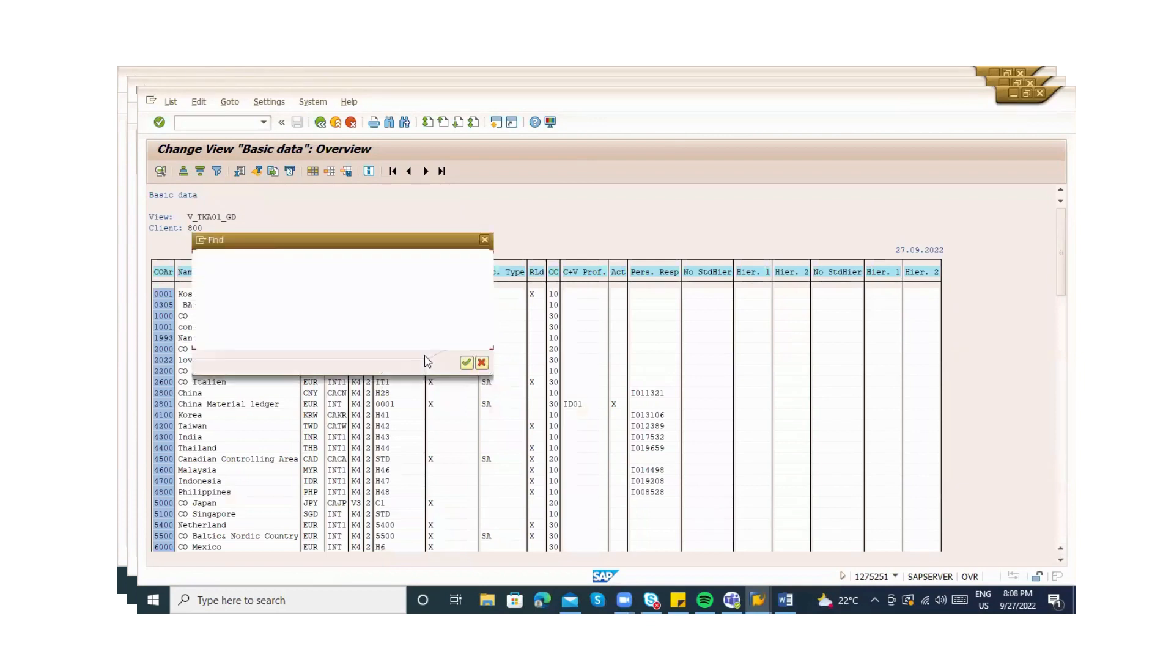
key(Escape)
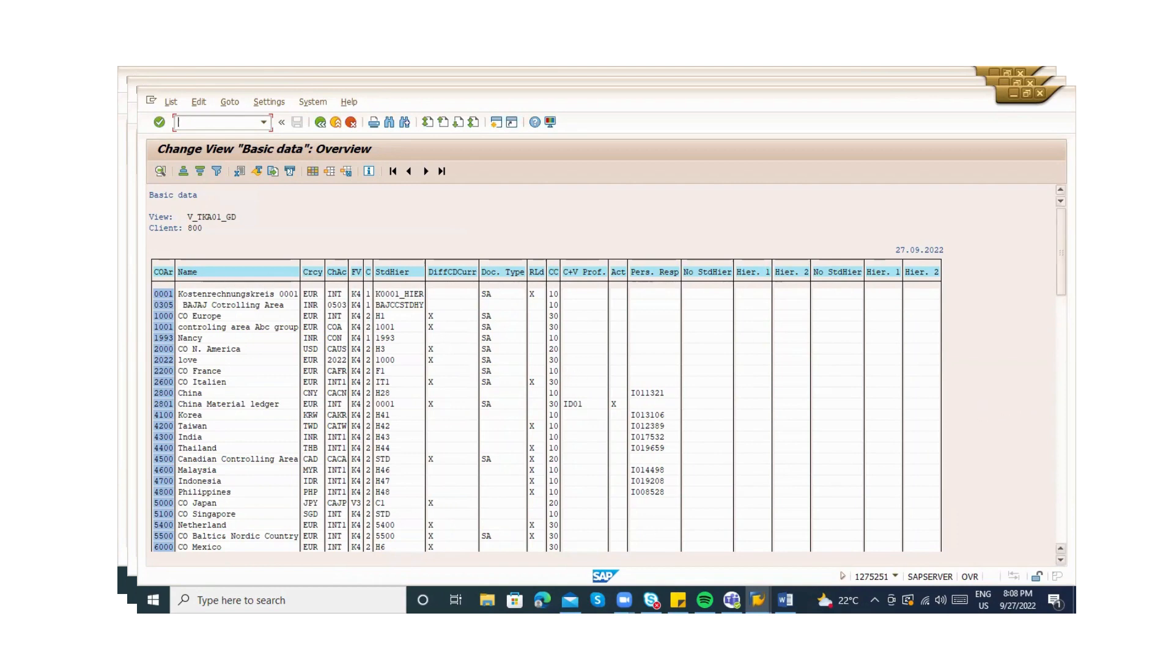
scroll(544, 422, down, 8)
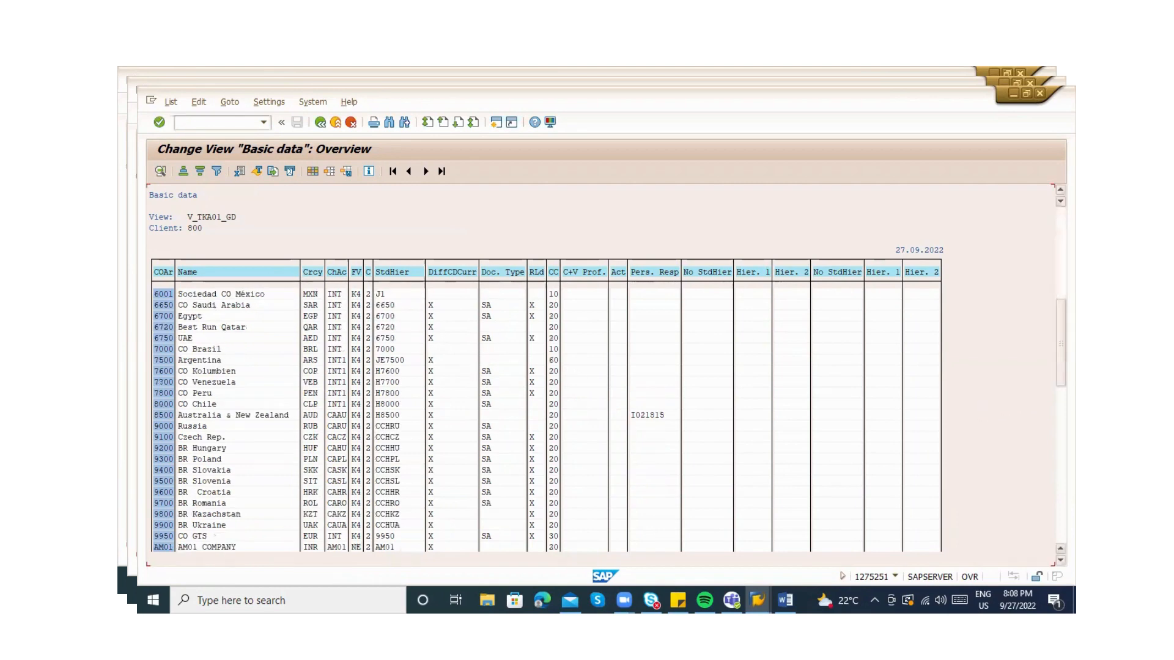
scroll(545, 422, down, 8)
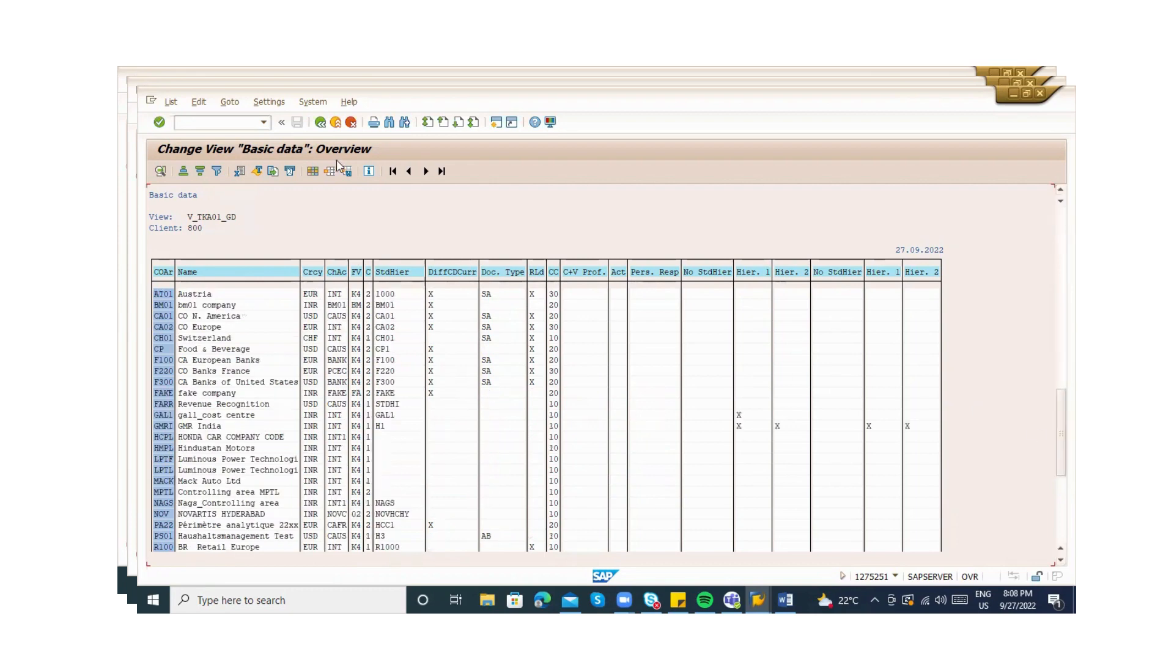
click(319, 122)
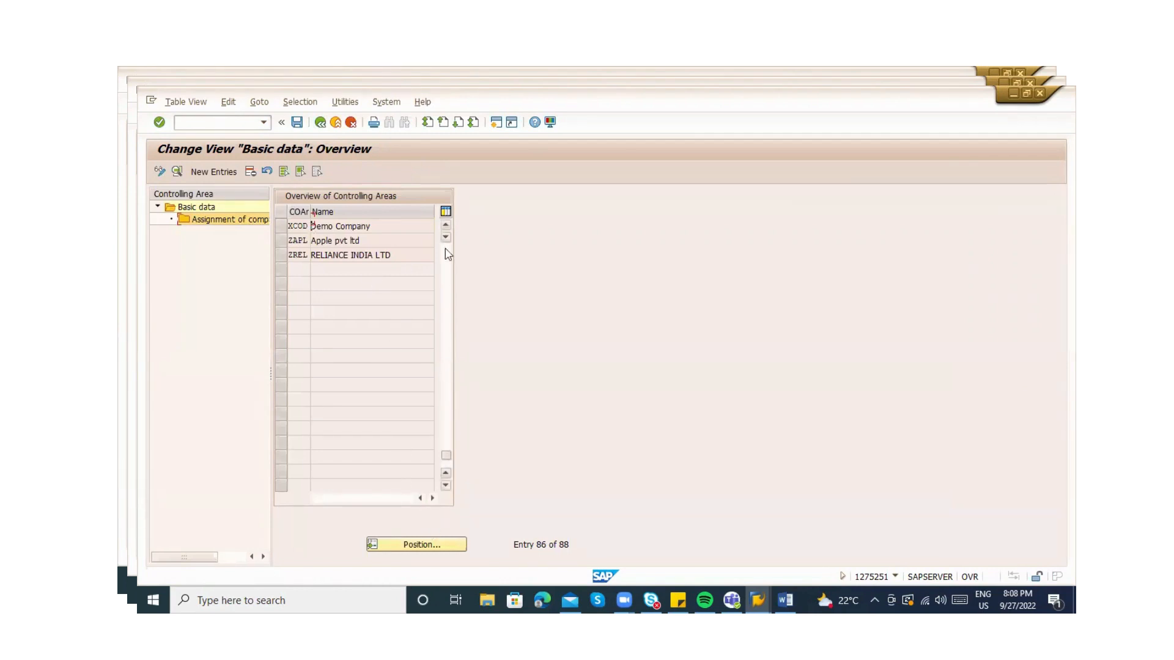
Open controlling area 1000's company code assignments and jump to codes starting with Z
scroll(306, 275, up, 10)
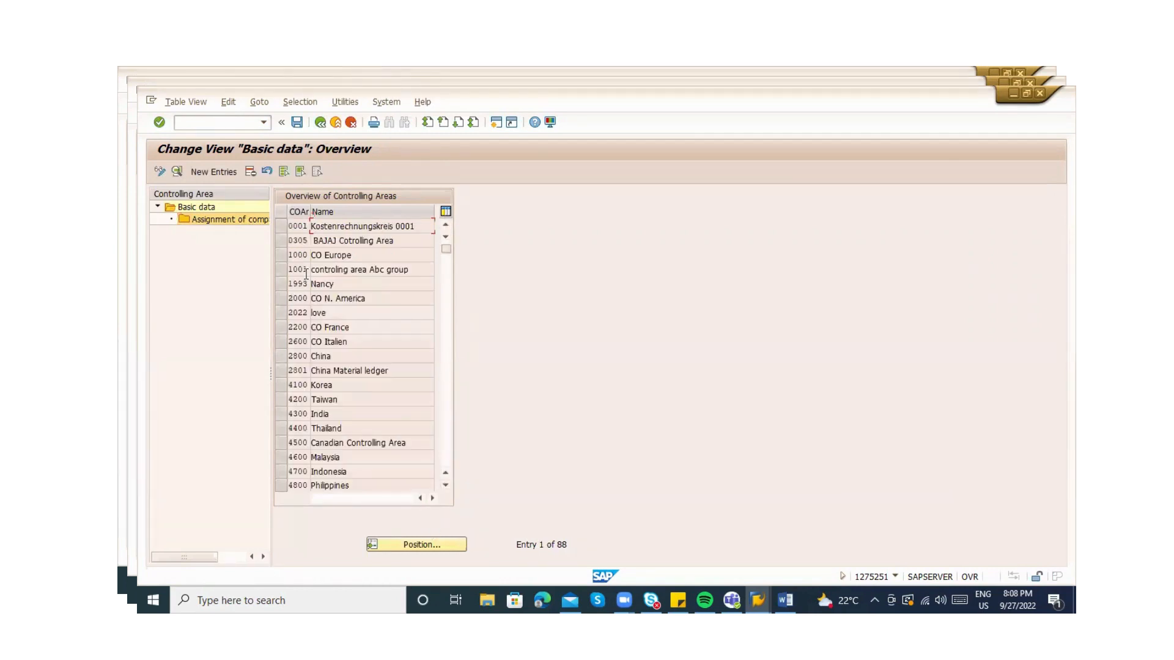
click(281, 254)
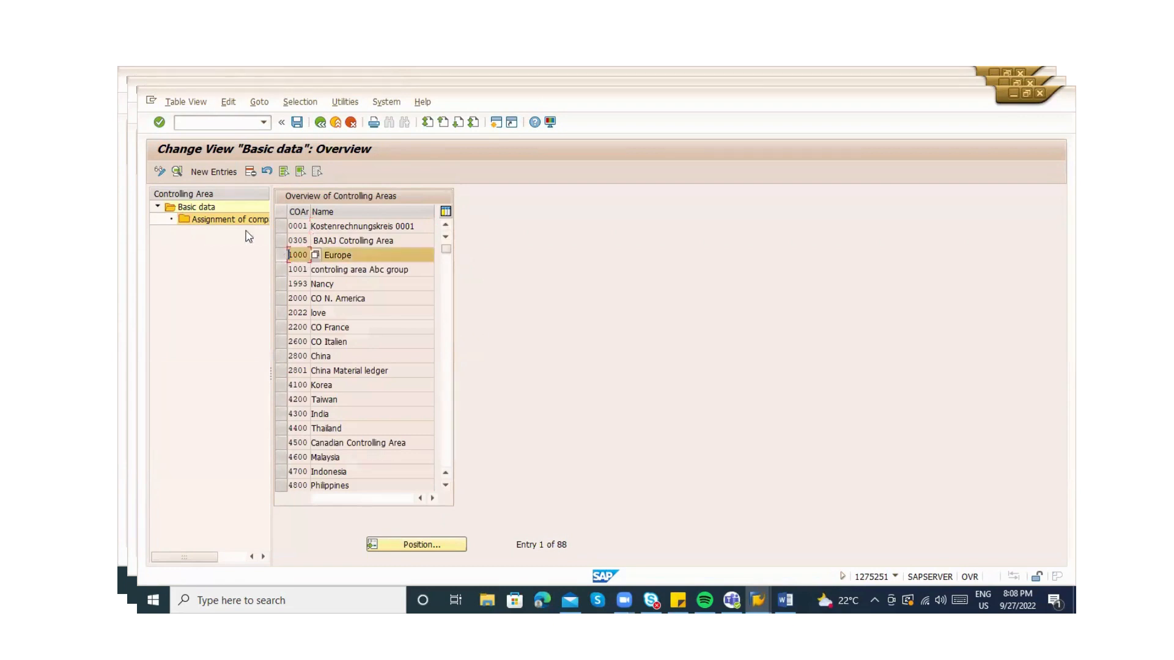
double_click(215, 220)
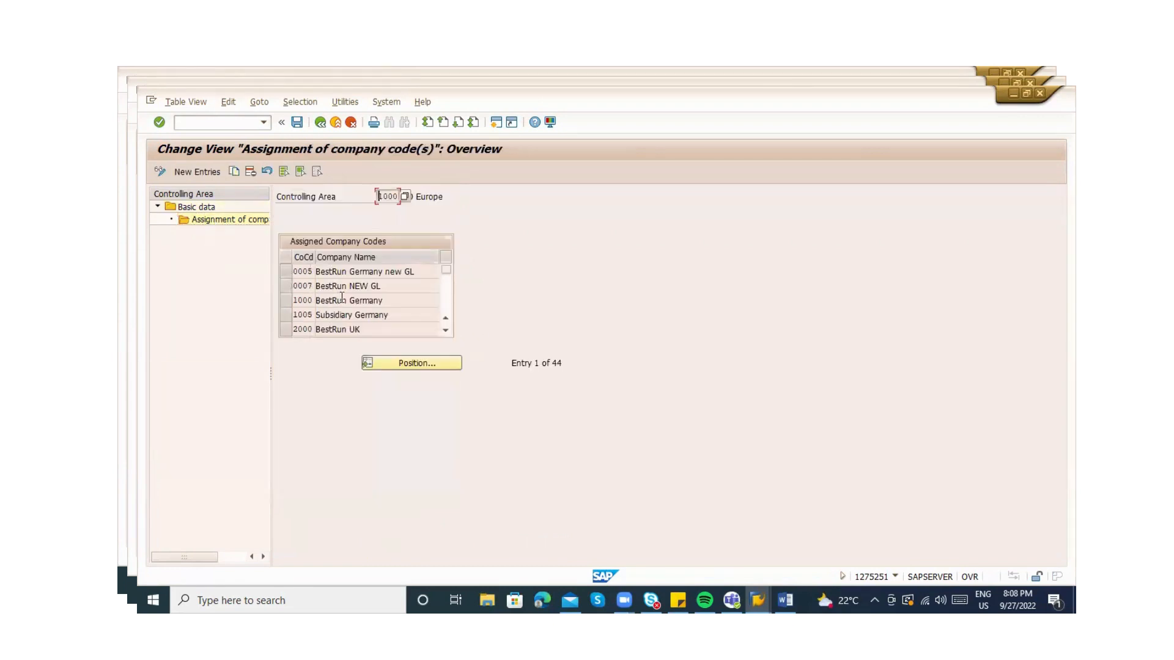
scroll(445, 315, down, 3)
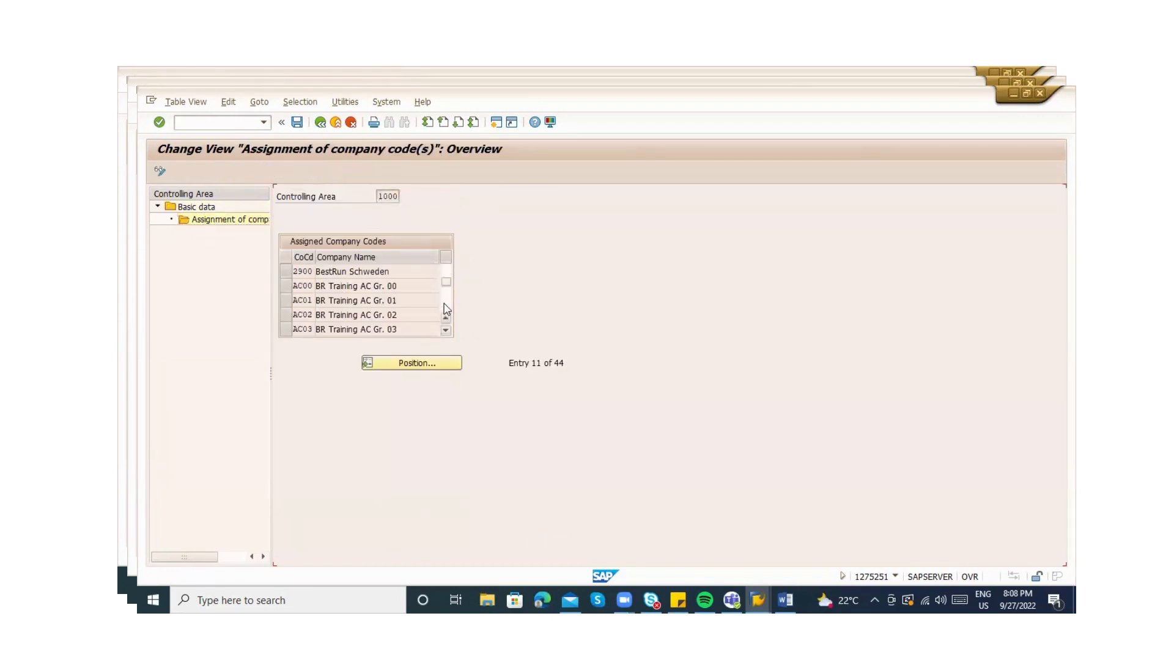
scroll(446, 315, down, 1)
click(415, 369)
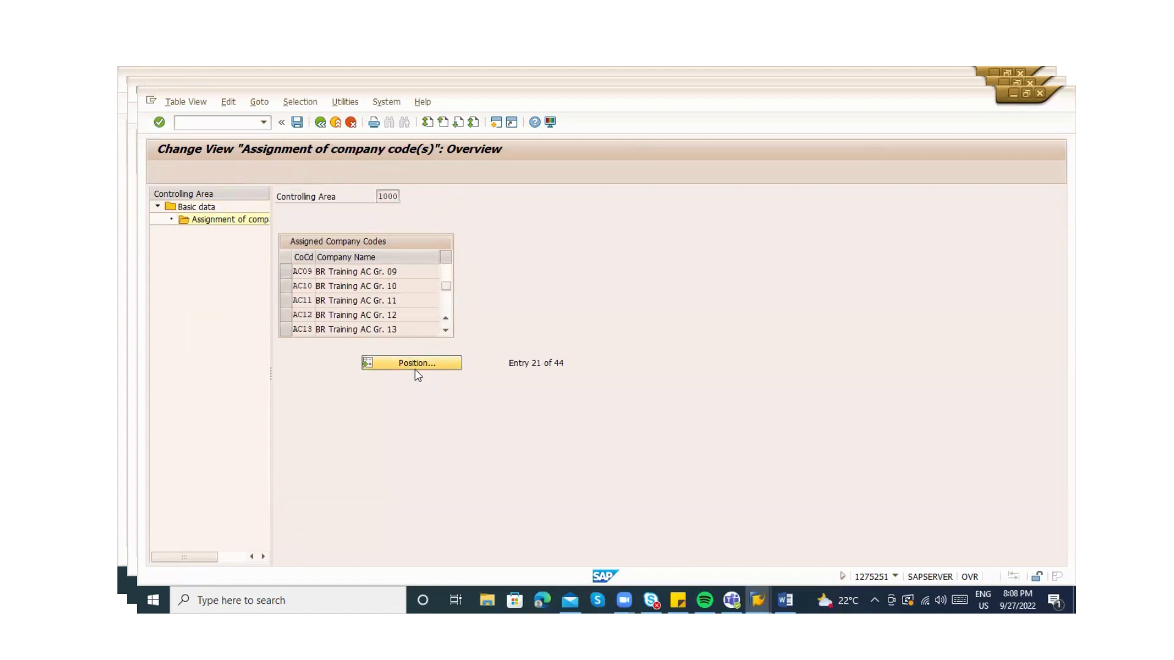
text(ZA)
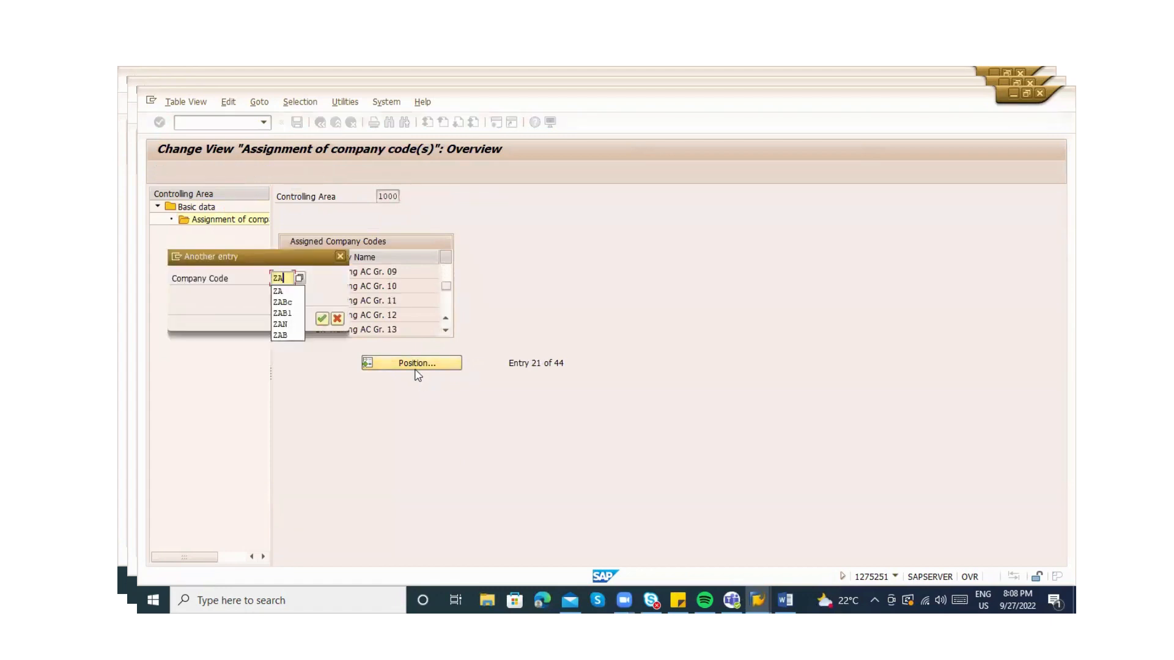
key(Return)
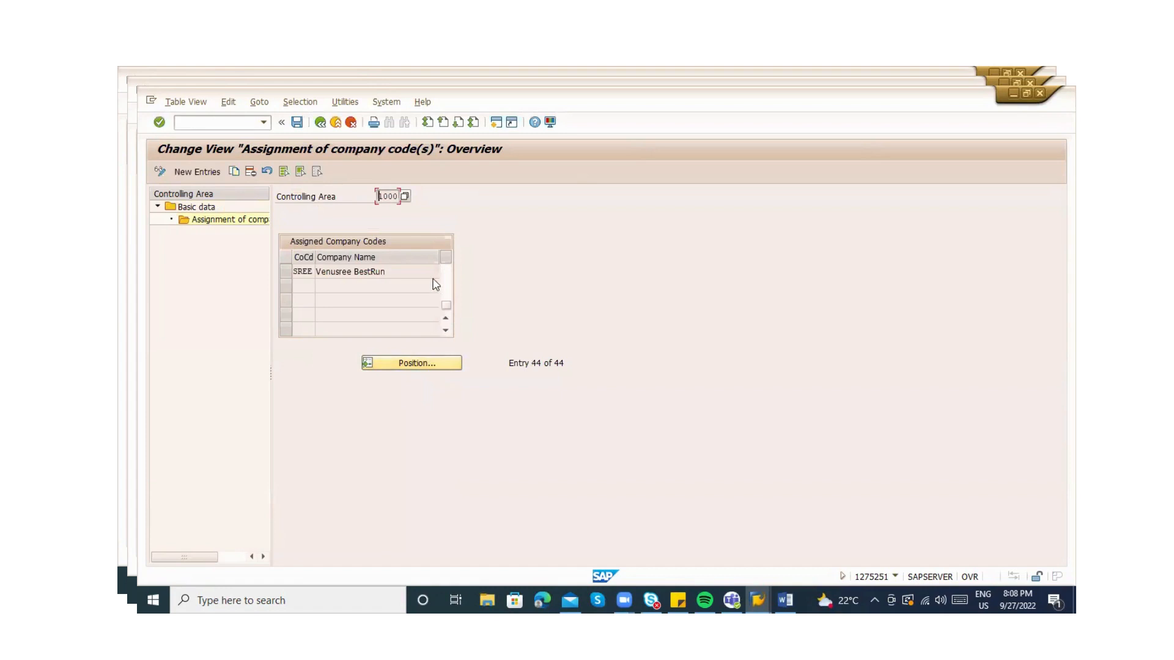
Add company code ZABC to controlling area 1000 and save it under the customizing request
click(208, 174)
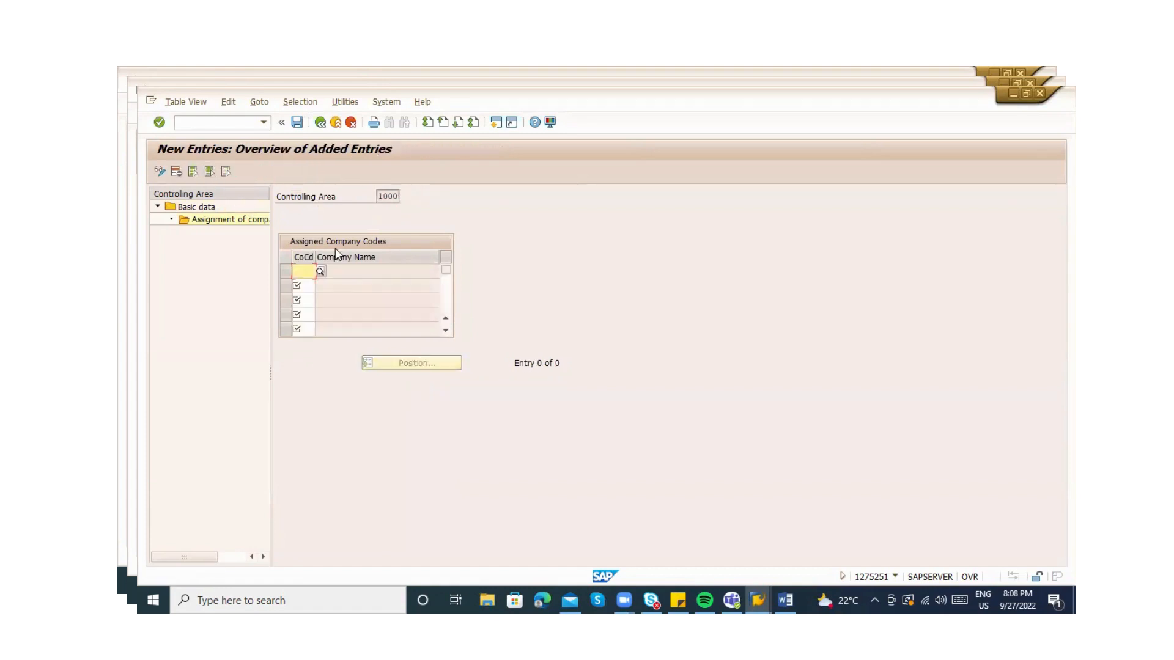
text(ZABC)
key(Tab)
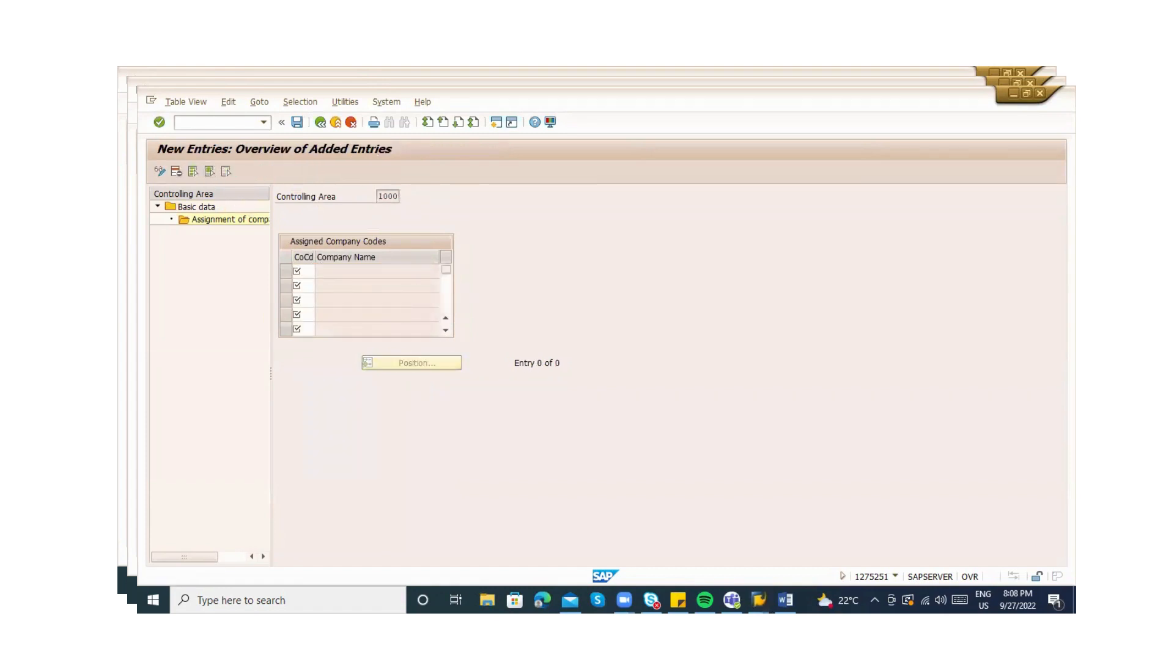
key(Return)
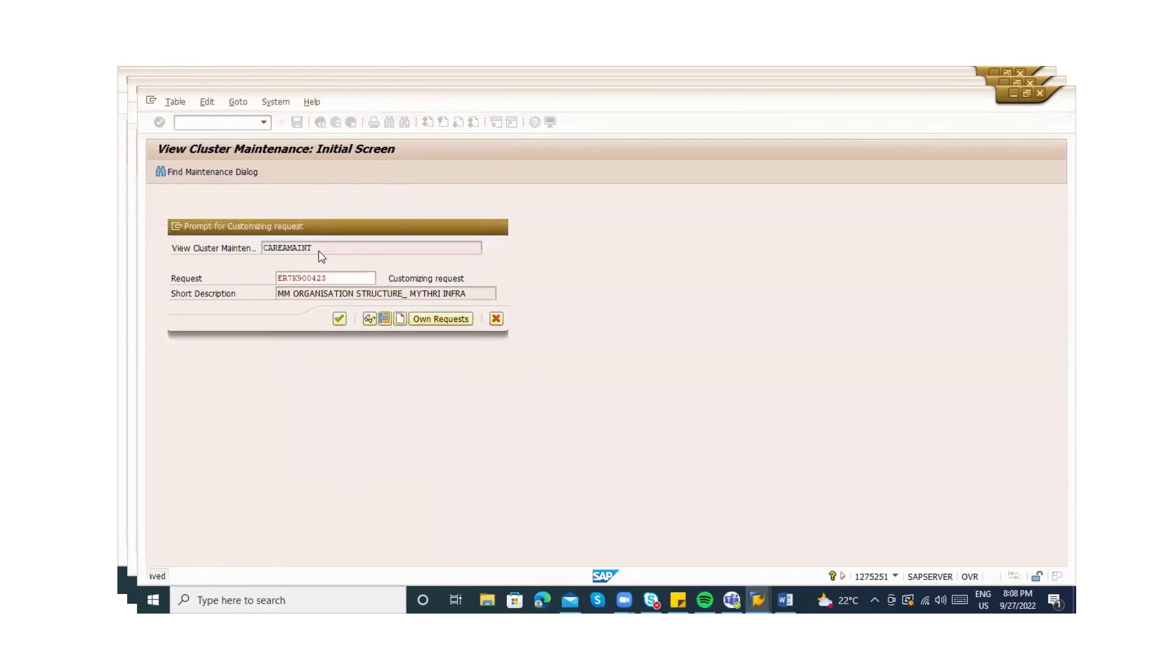
key(Return)
Drop the rejected second entry ZXYZ, resave, and return to the 45 assigned company codes
text(ZXYZ)
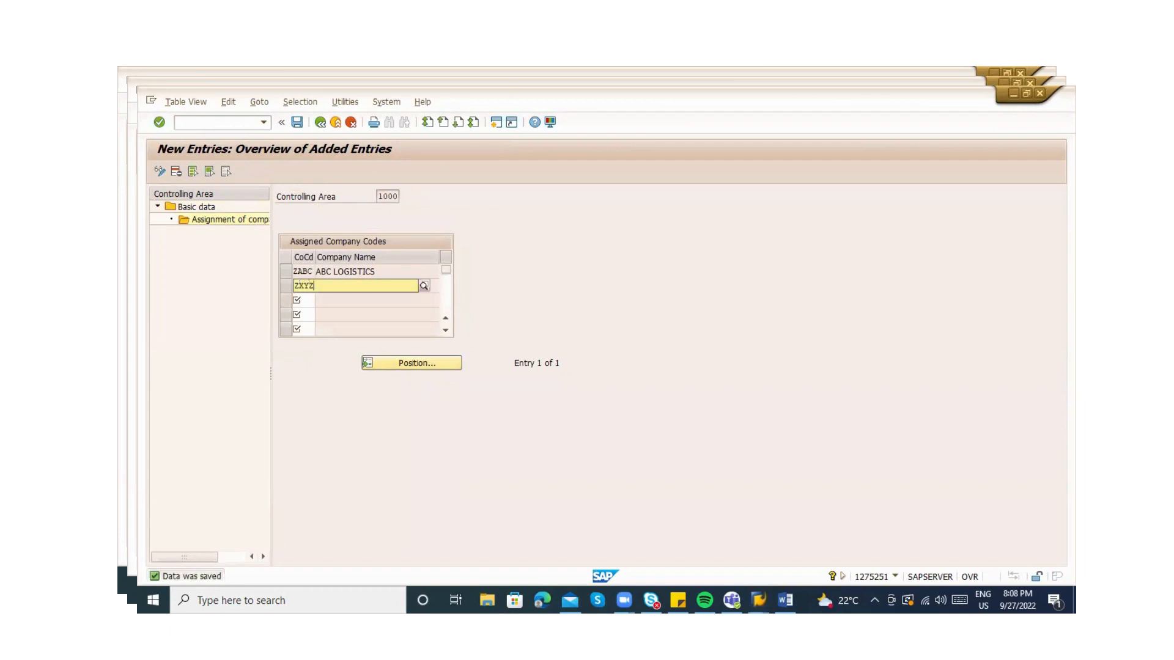
key(Return)
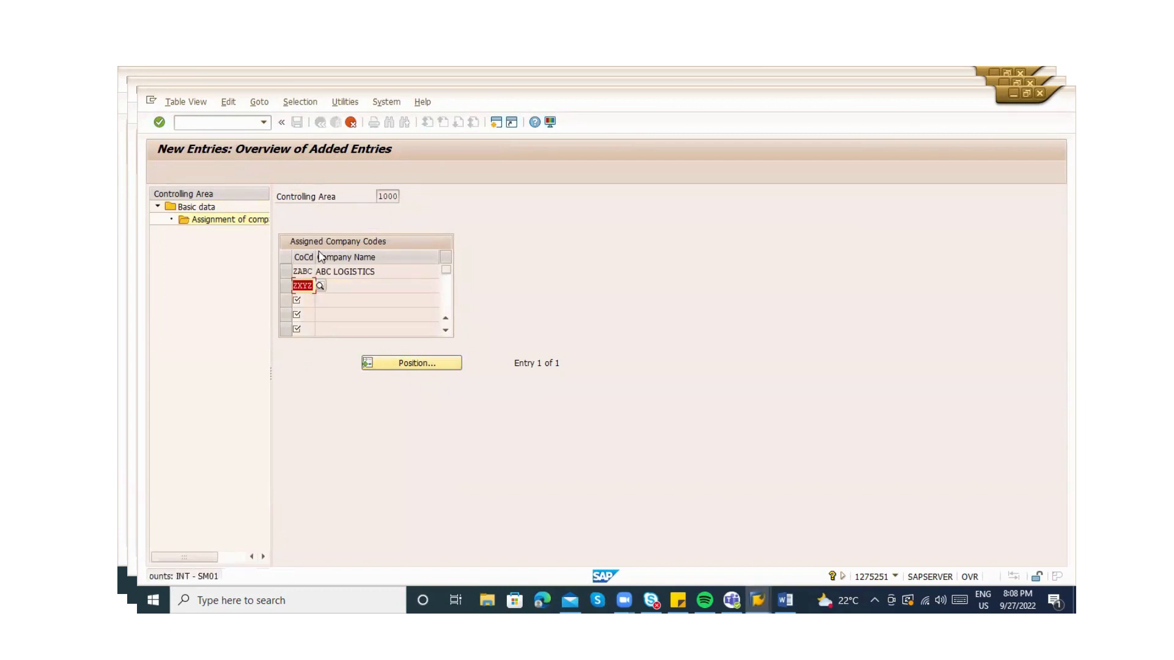
key(BackSpace)
key(Return)
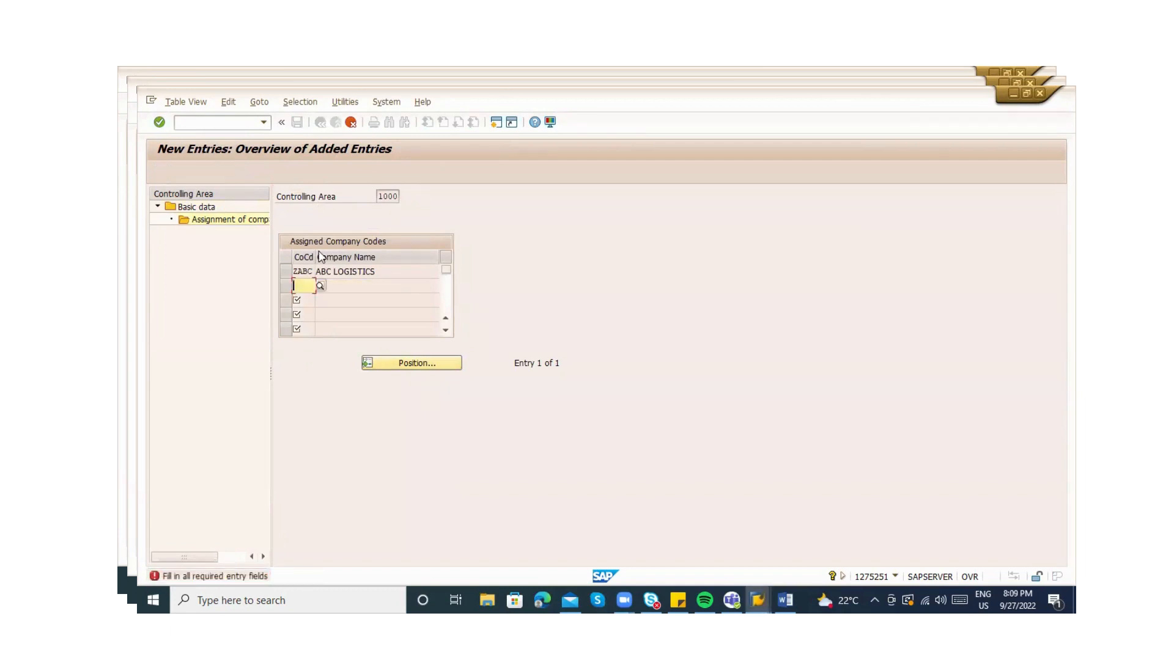
click(350, 122)
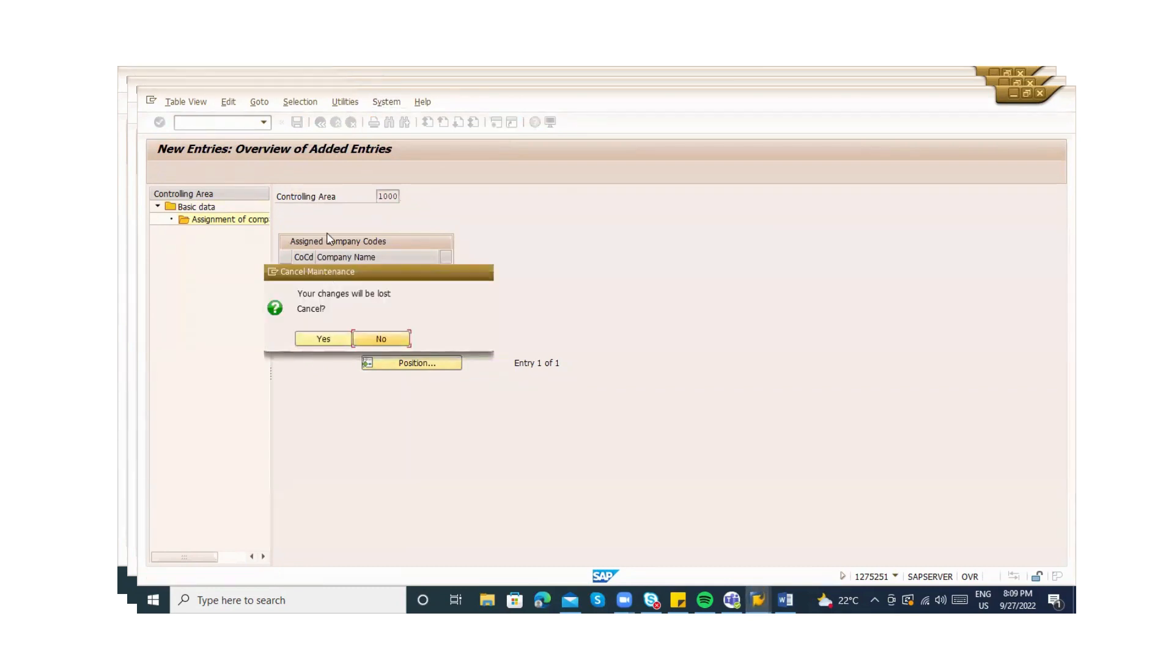
key(Return)
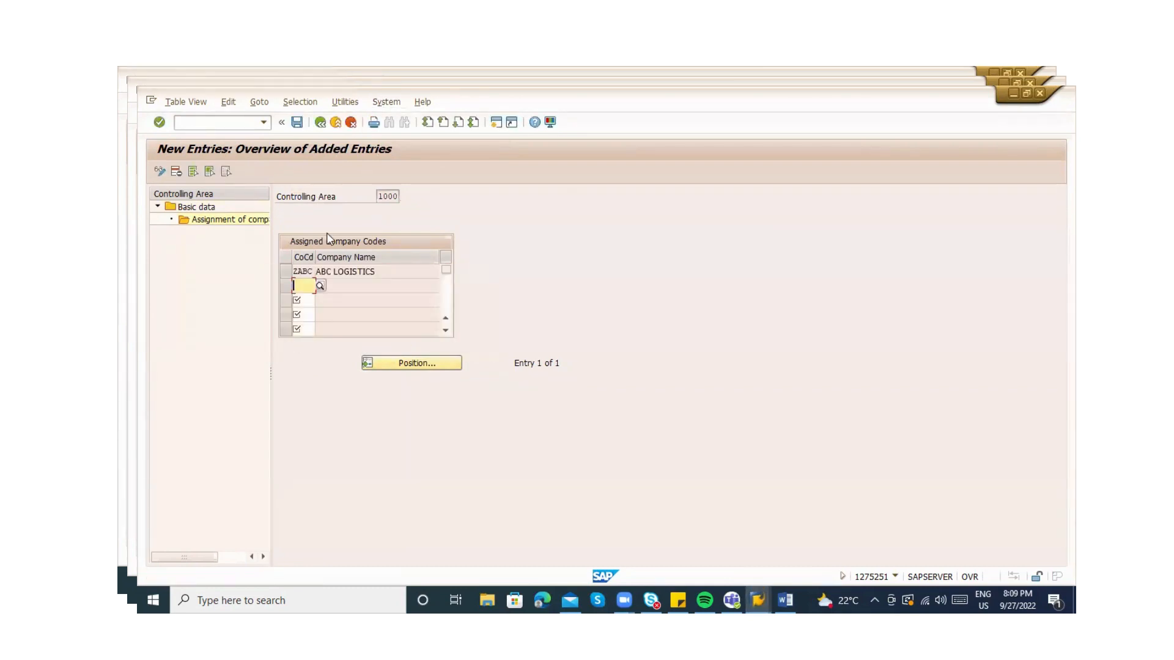
key(ctrl+s)
click(322, 272)
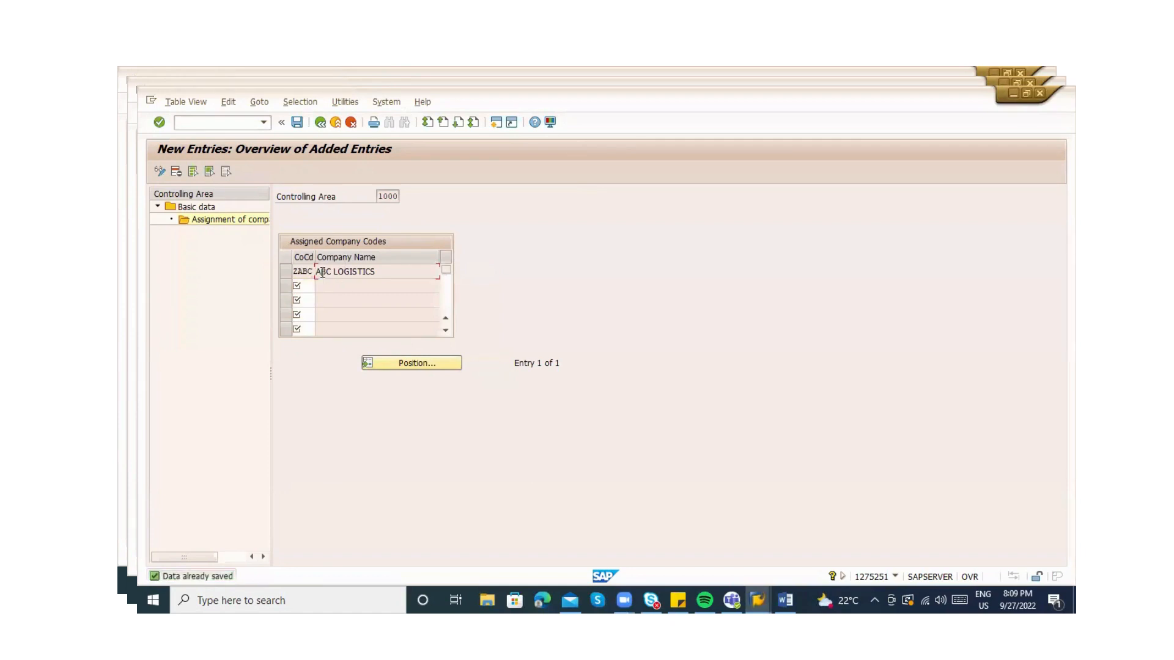
click(396, 197)
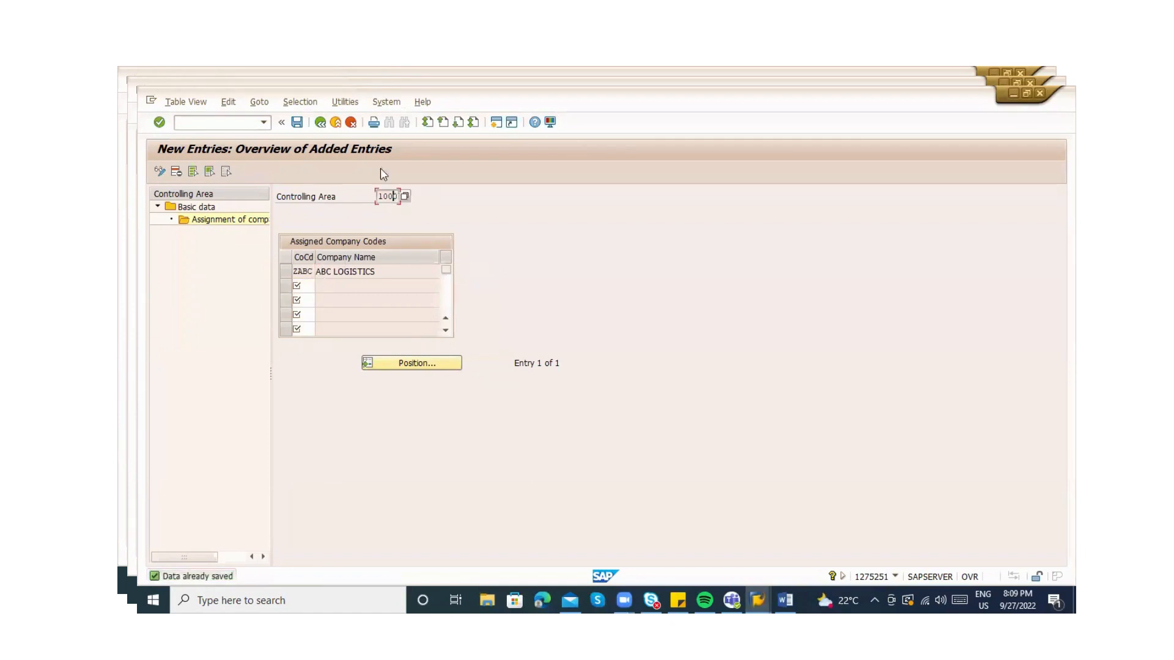
click(318, 126)
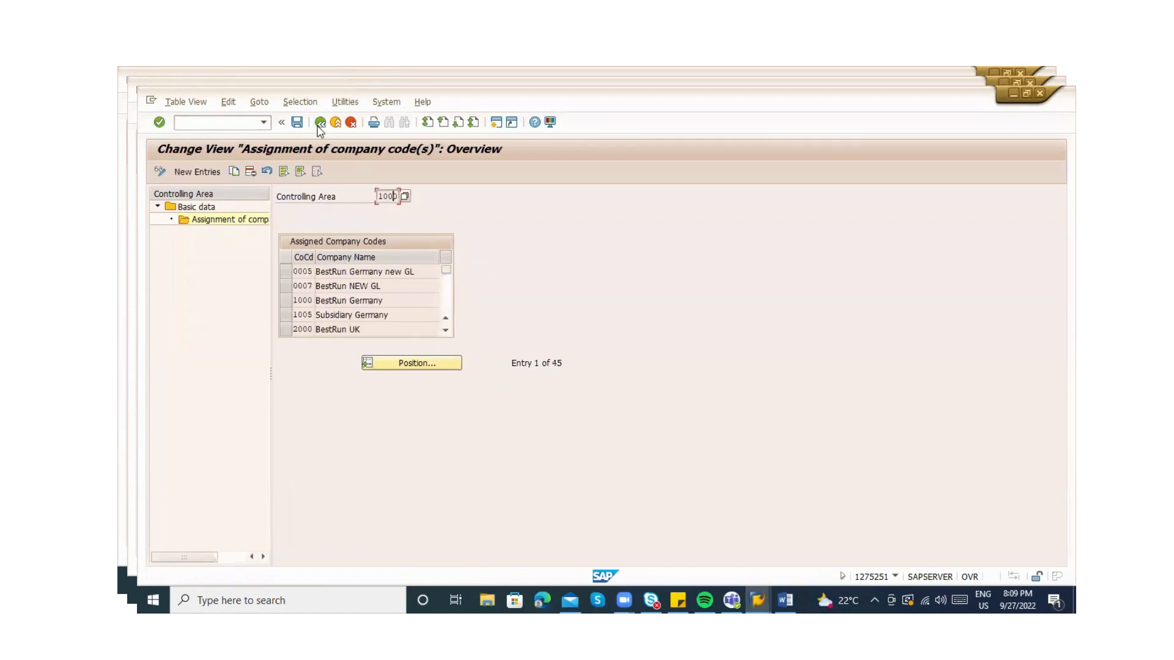
Leave the customizing views and start a ZAB Cosnumables purchase order with /nme21n
click(320, 123)
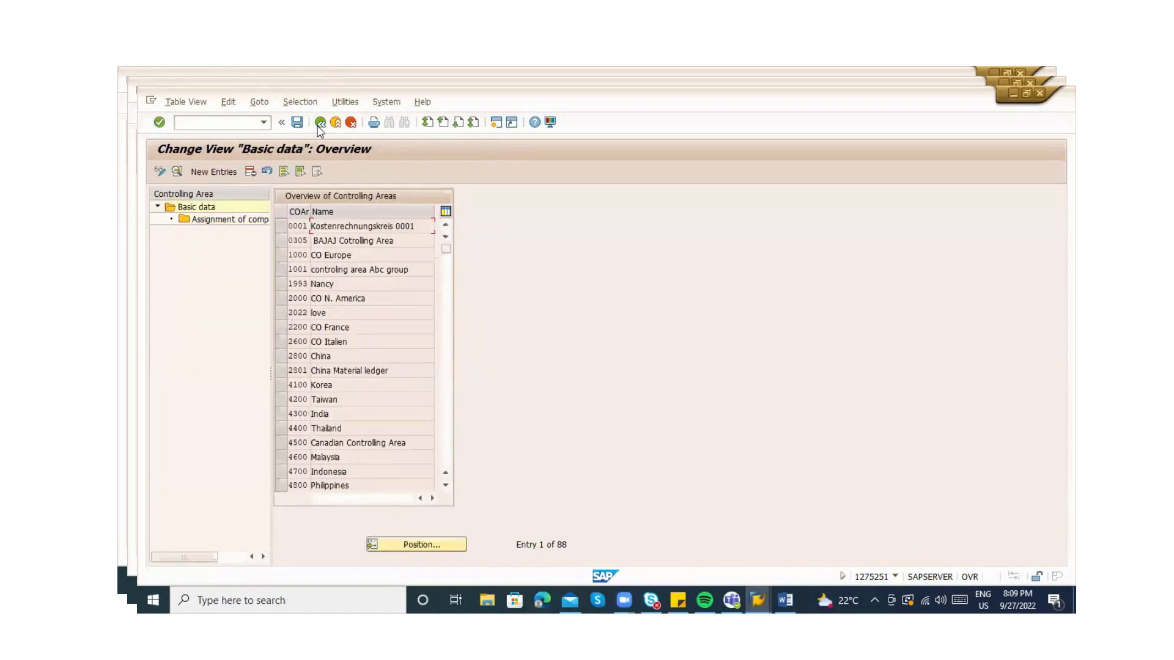
click(320, 123)
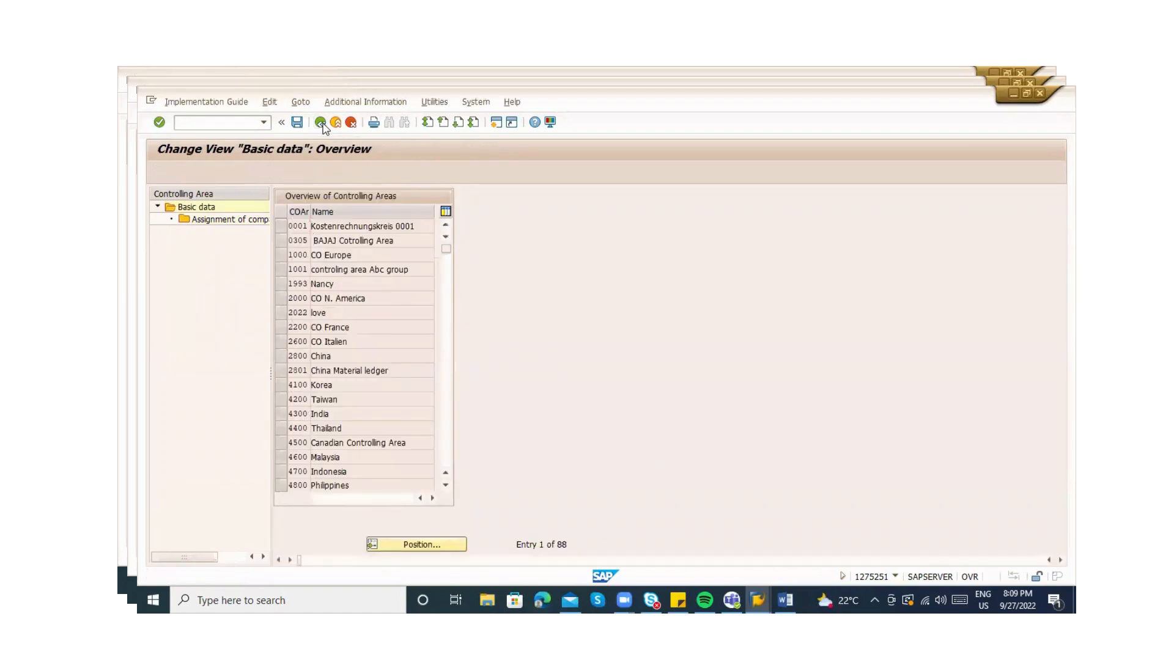
click(320, 123)
click(319, 123)
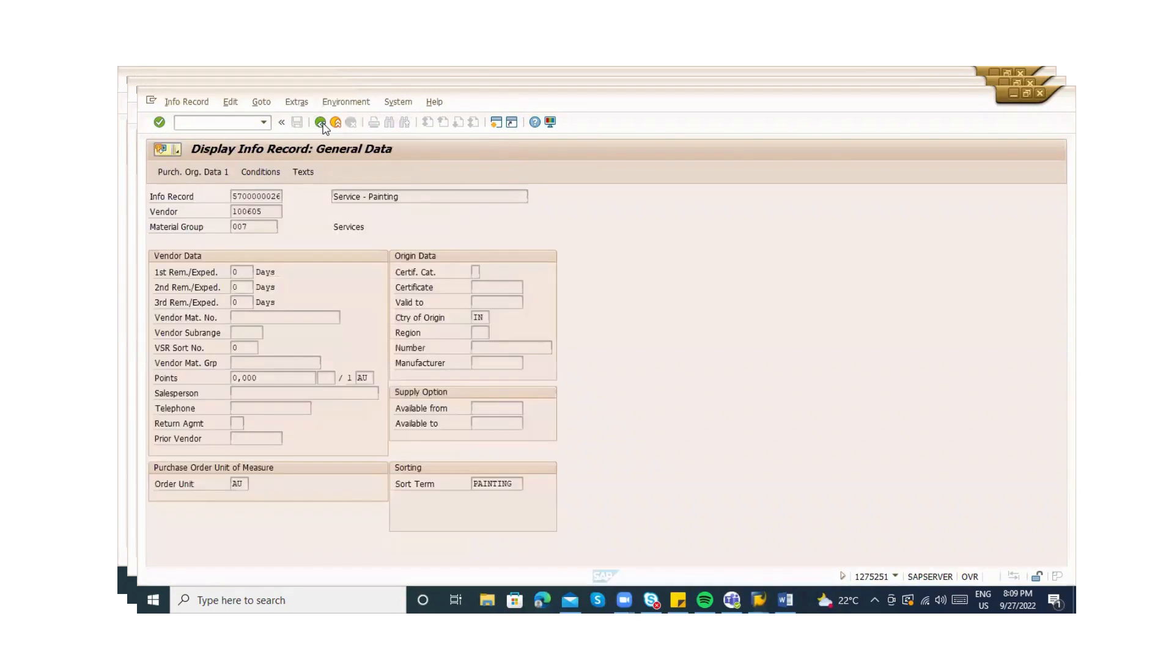
click(202, 126)
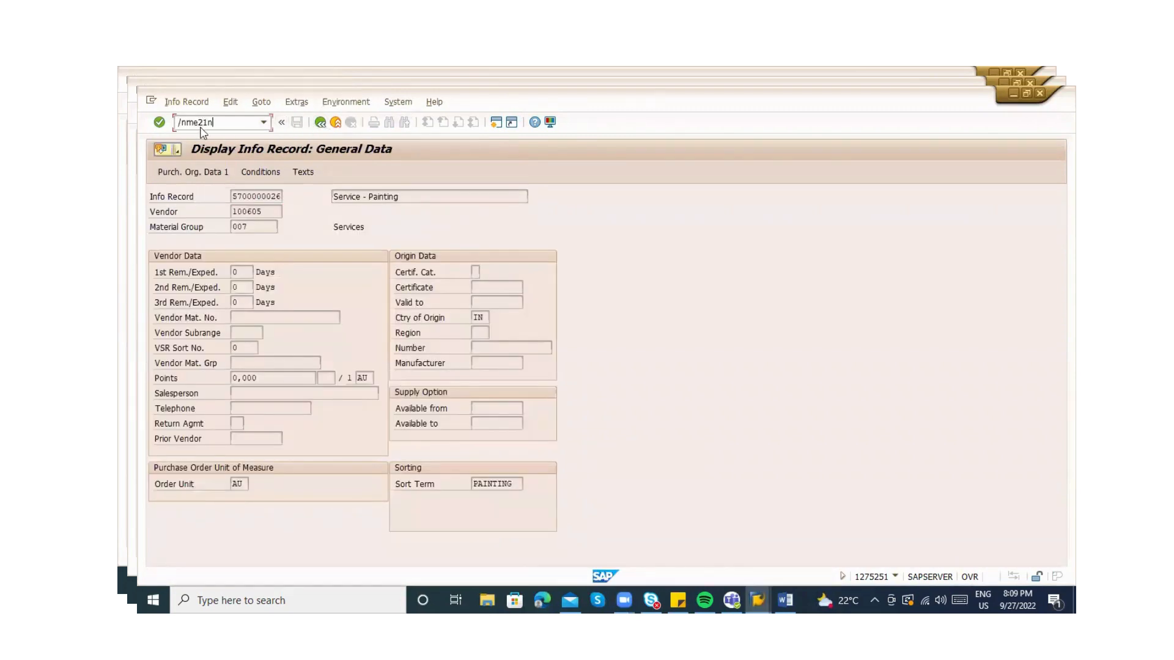
text(/nme21n)
key(Return)
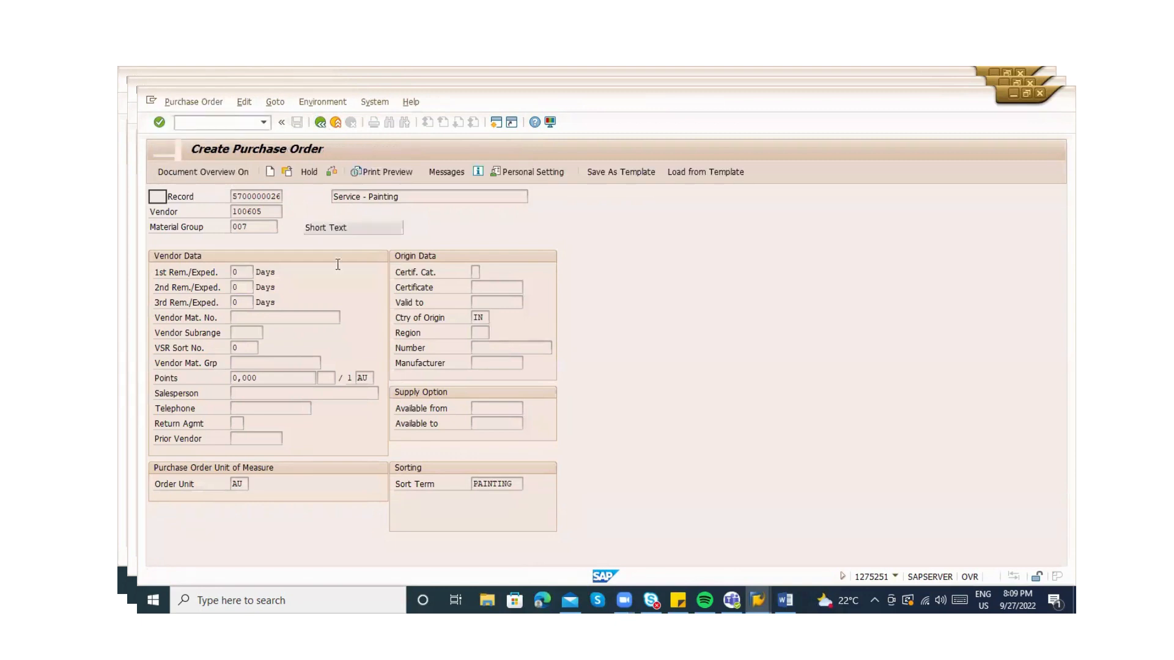
click(262, 197)
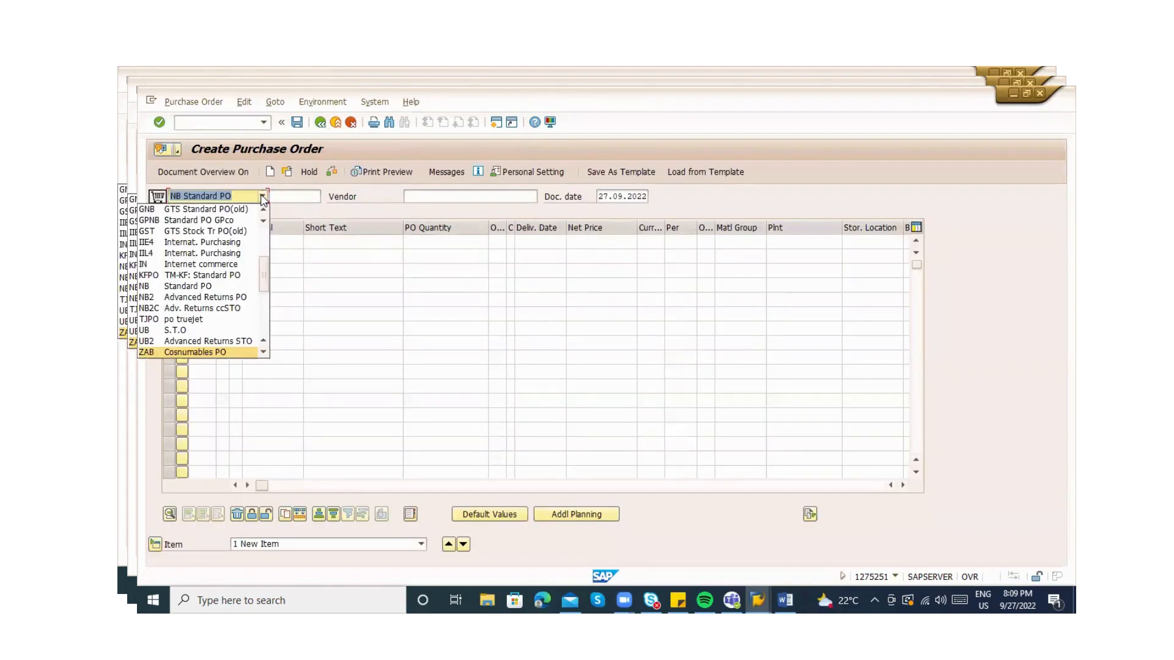
key(Return)
click(420, 193)
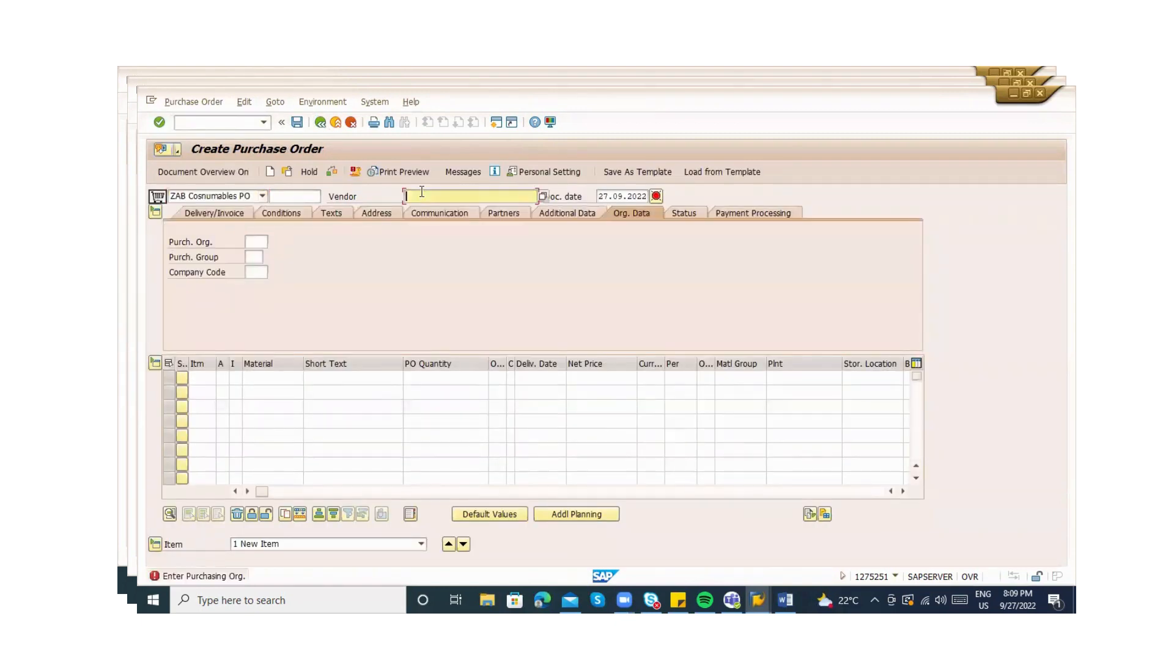
Fill the header with the vendor, purchasing org ZABC, group 000 and company code ZABC
key(Down)
key(Return)
text(ZABC)
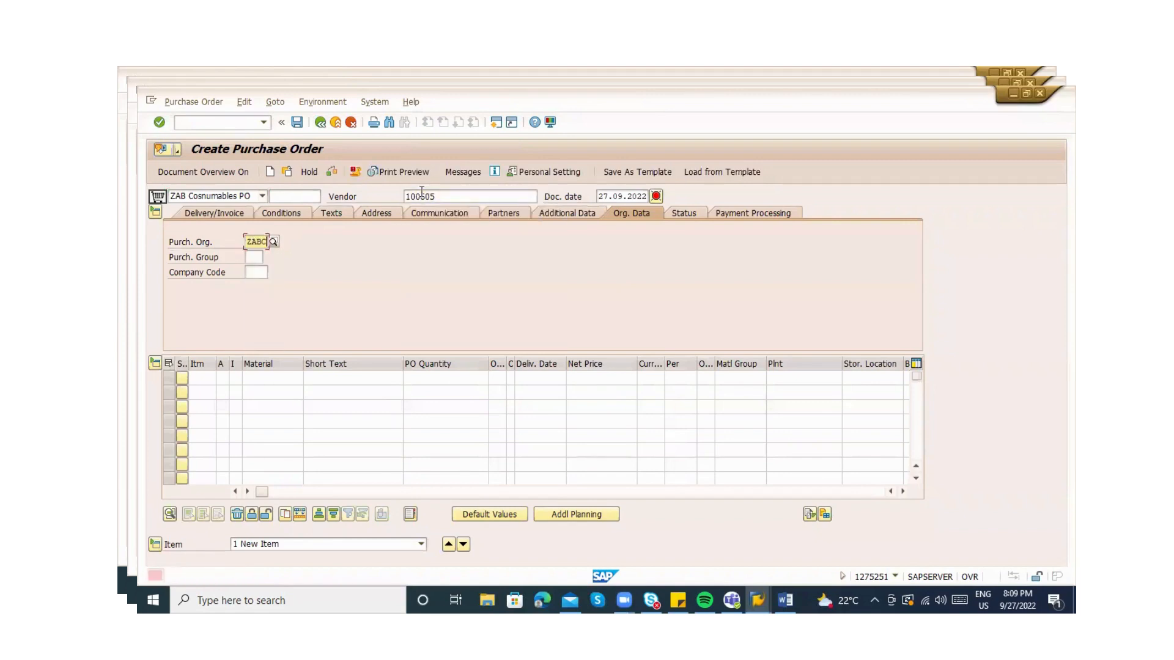
key(Return)
key(Down)
key(Return)
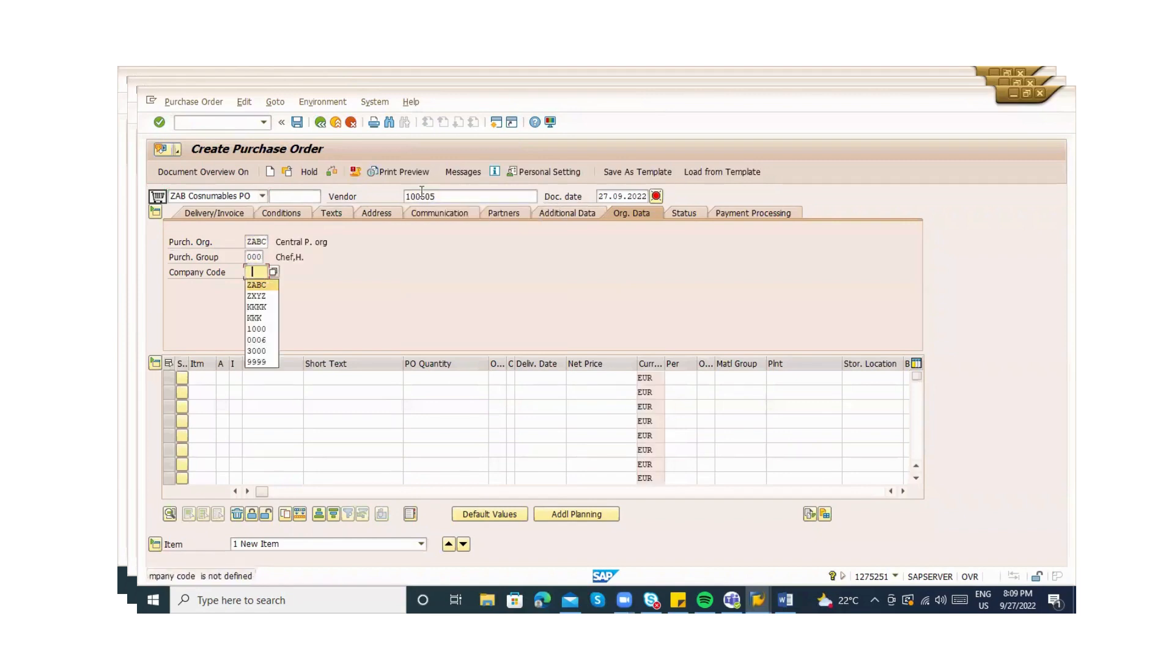
key(Down)
key(Return)
key(Return)
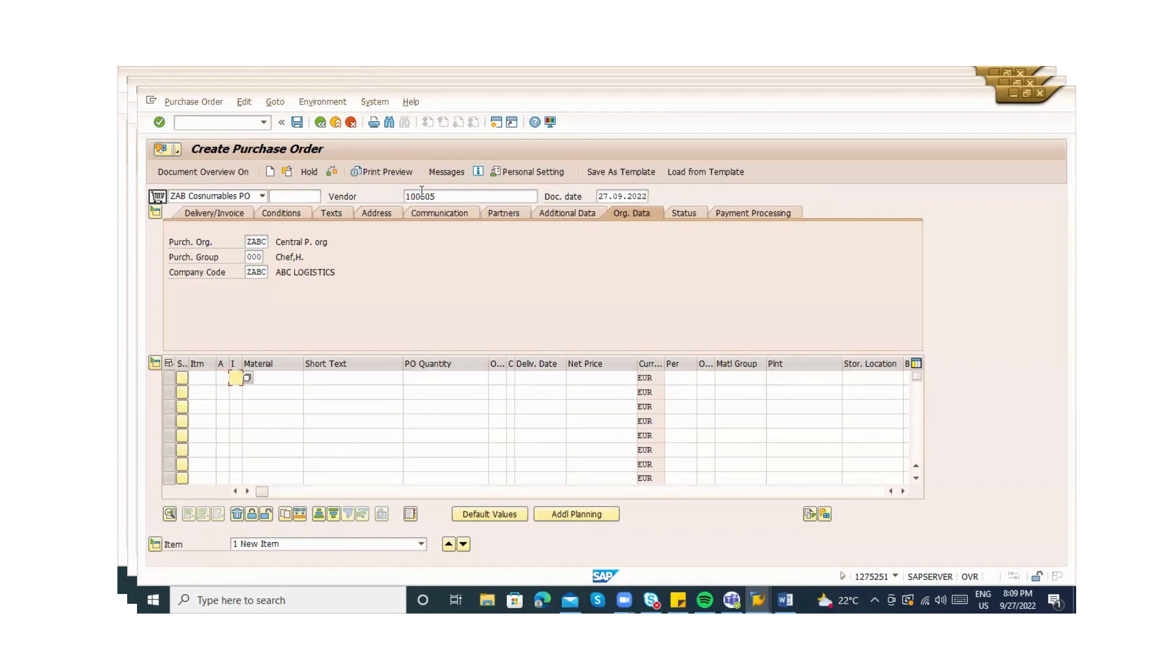
Apply the painting info record to the item and set account assignment category K
key(Tab)
key(Tab)
key(Tab)
key(Tab)
key(Tab)
key(Tab)
key(Tab)
key(Tab)
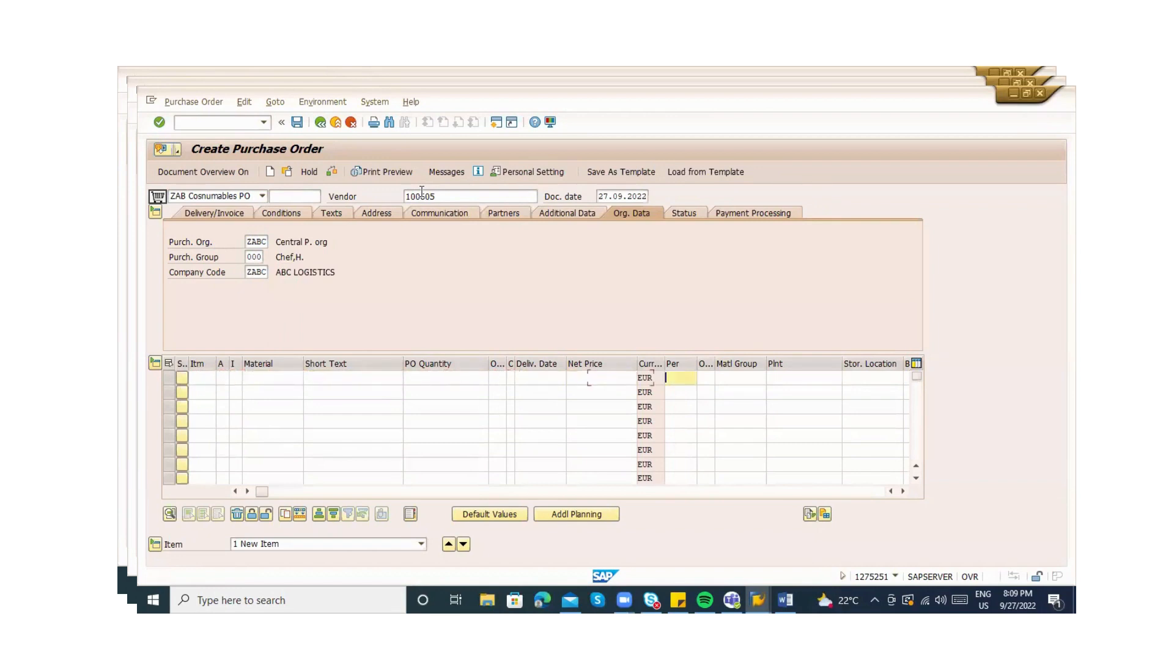
key(Tab)
key(Tab)
key(Tab)
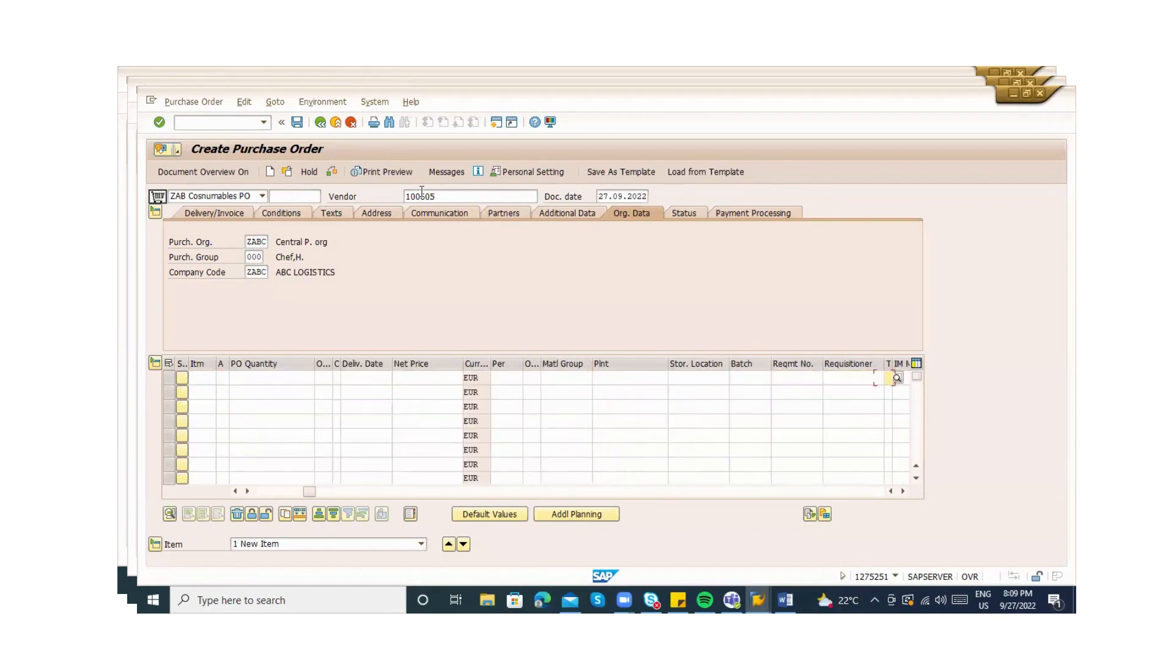
key(Tab)
key(Tab)
key(Tab)
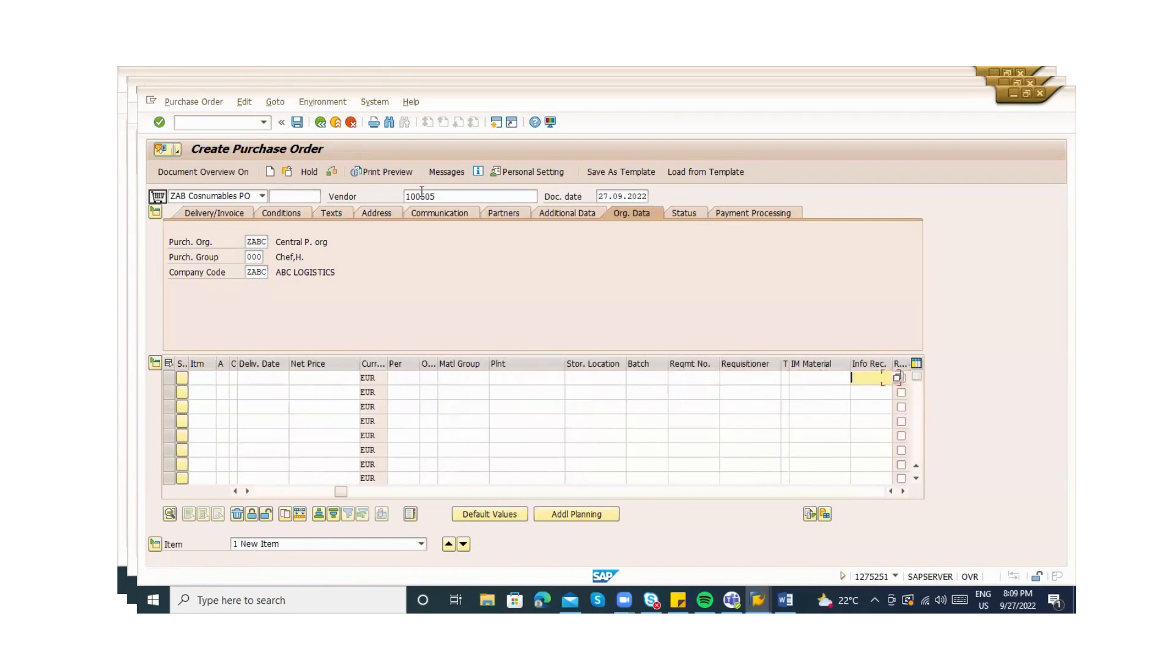
key(Return)
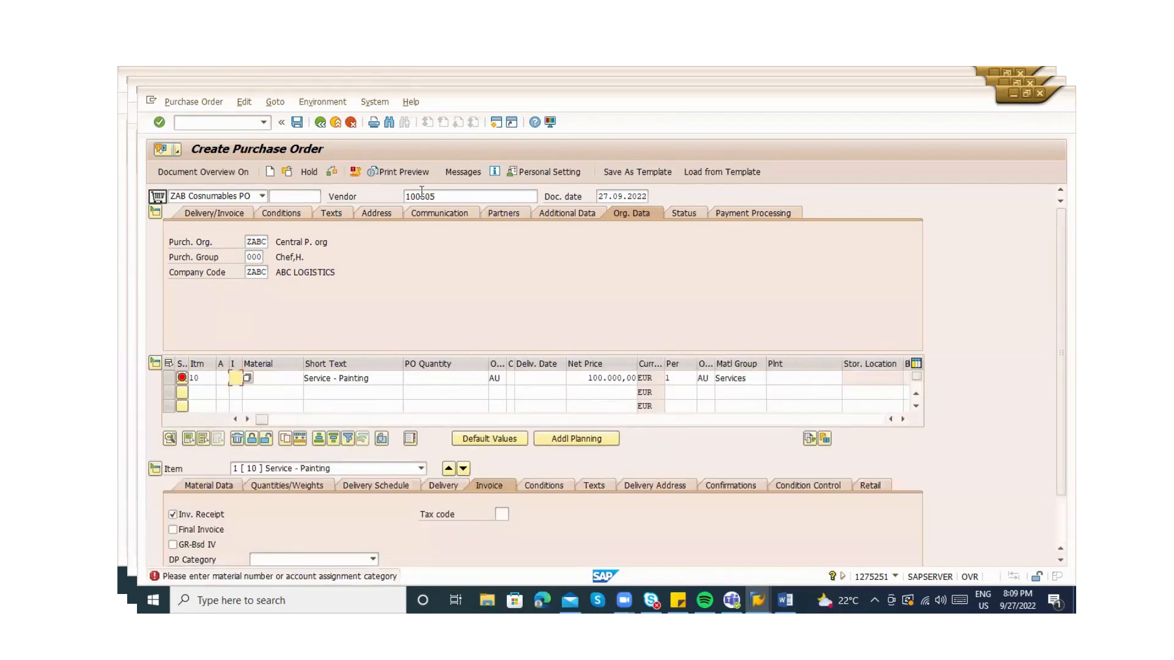
key(shift+Tab)
text(K)
key(Return)
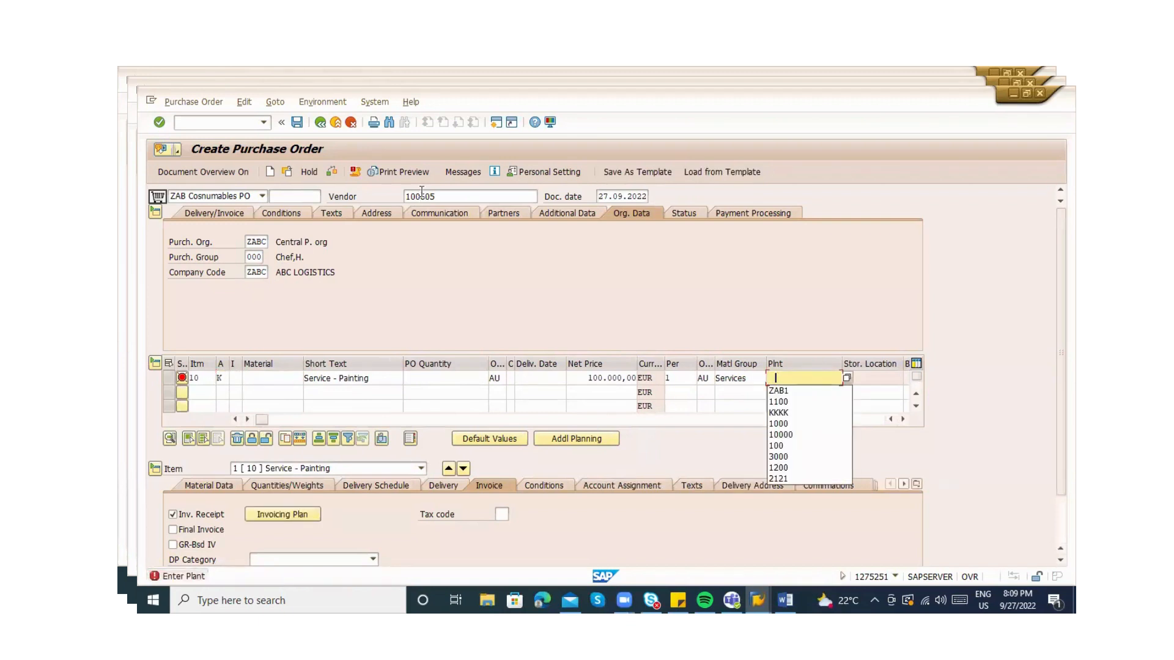
Set the item's plant to ZAB1 and quantity to 1
key(Down)
key(Return)
text(1)
key(Return)
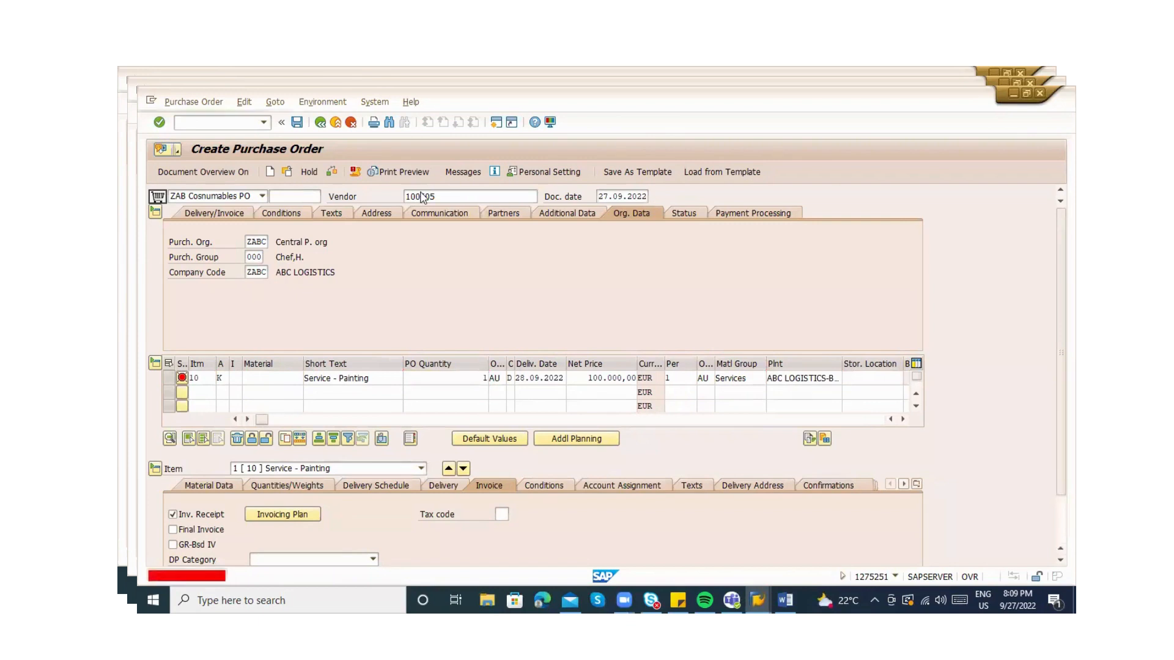
click(268, 453)
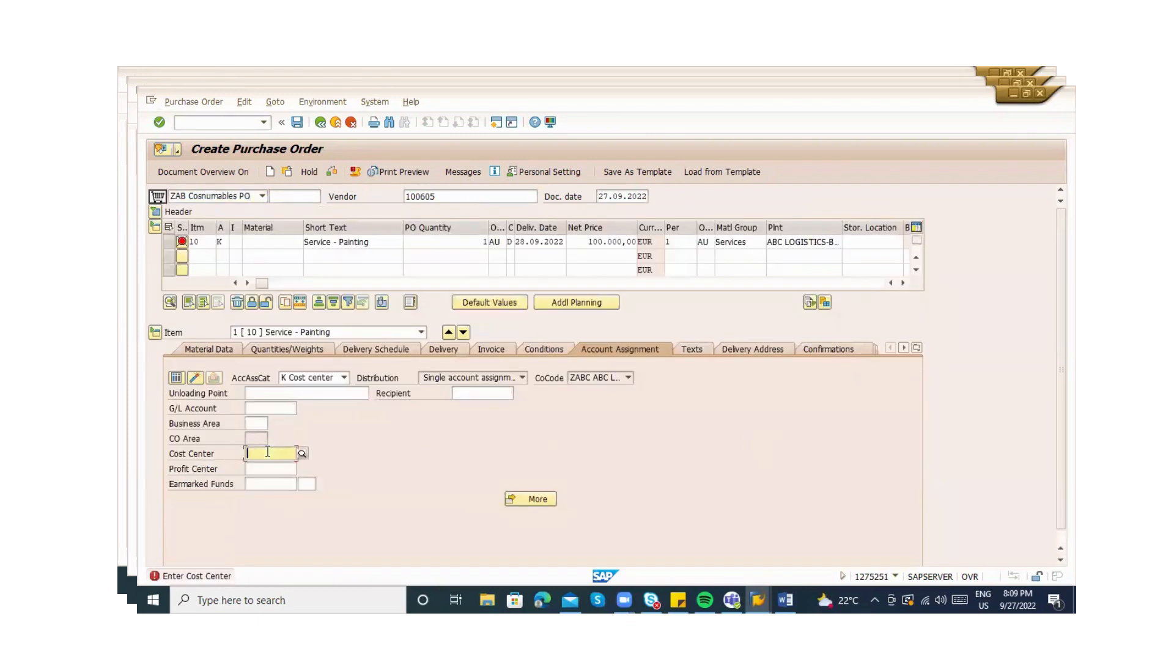
Enter cost center 2100 and business area 1000 on the painting item's account assignment
text(2100)
key(Return)
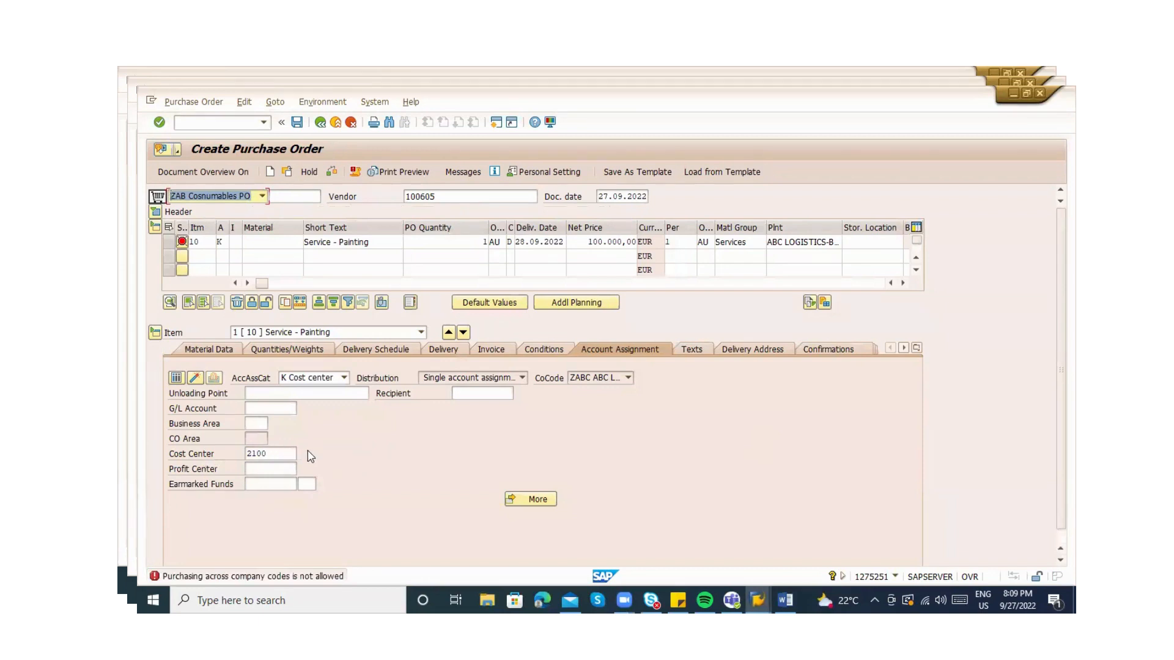
click(280, 454)
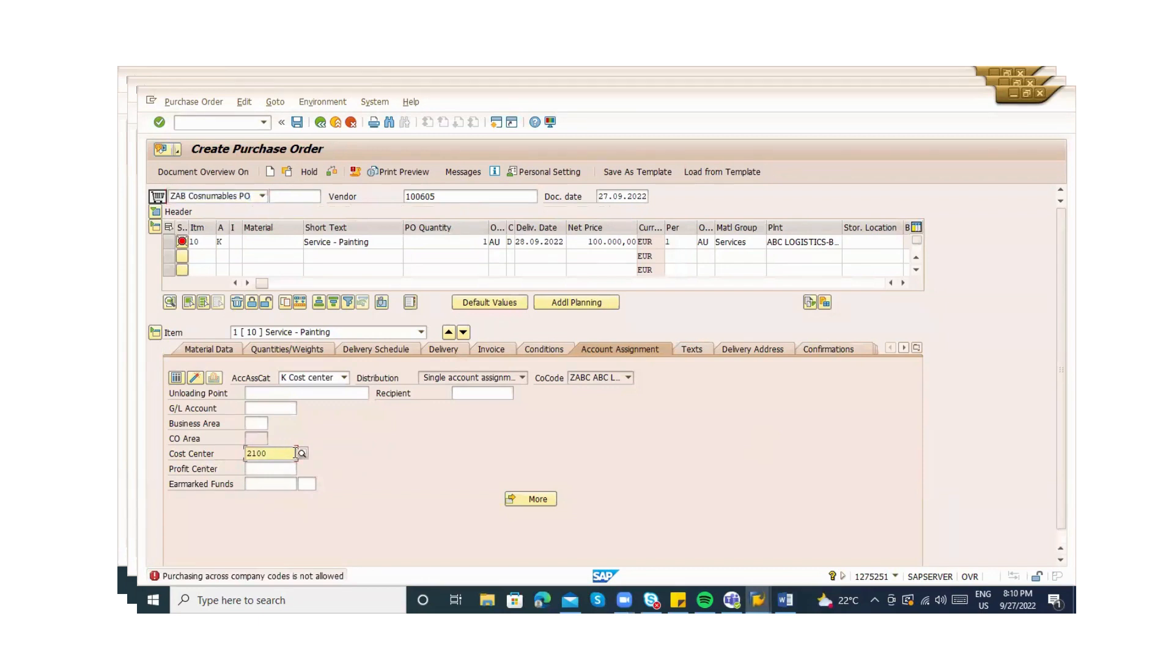
click(258, 427)
text(100\)
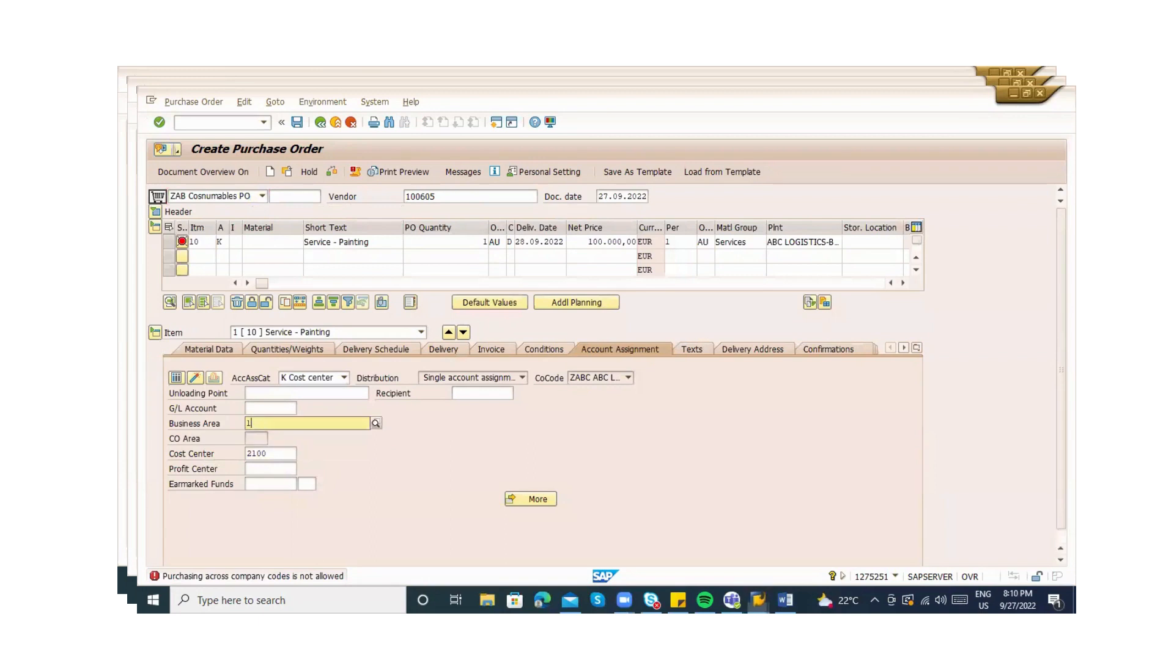
key(BackSpace)
text(000)
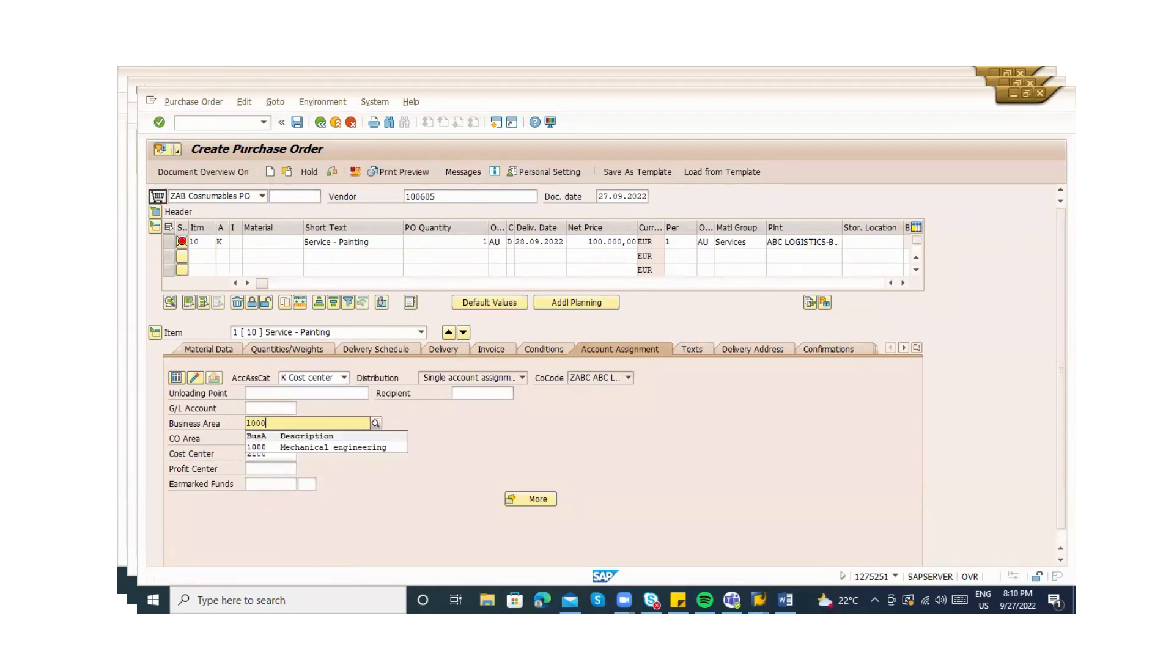
key(Return)
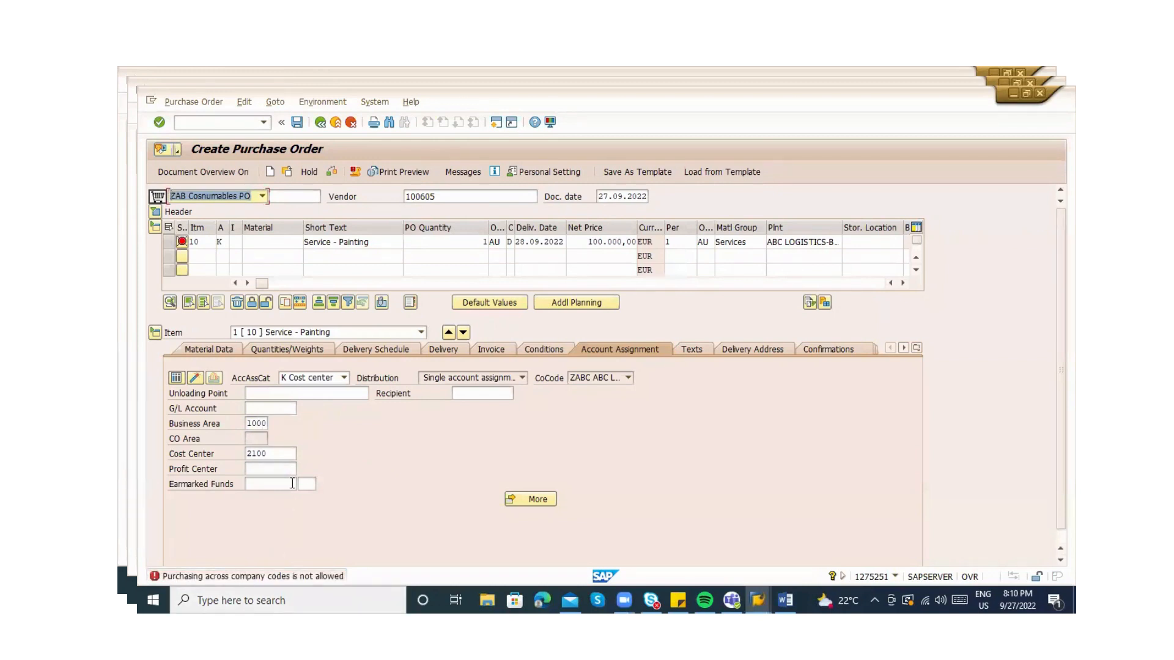
click(257, 455)
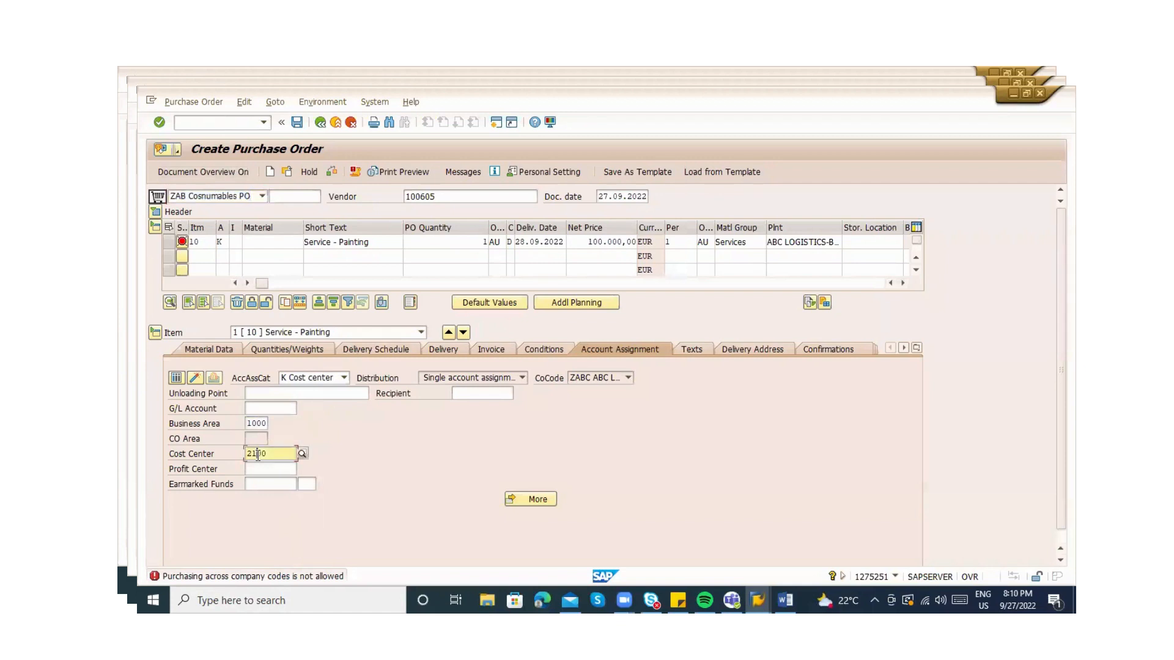
click(209, 126)
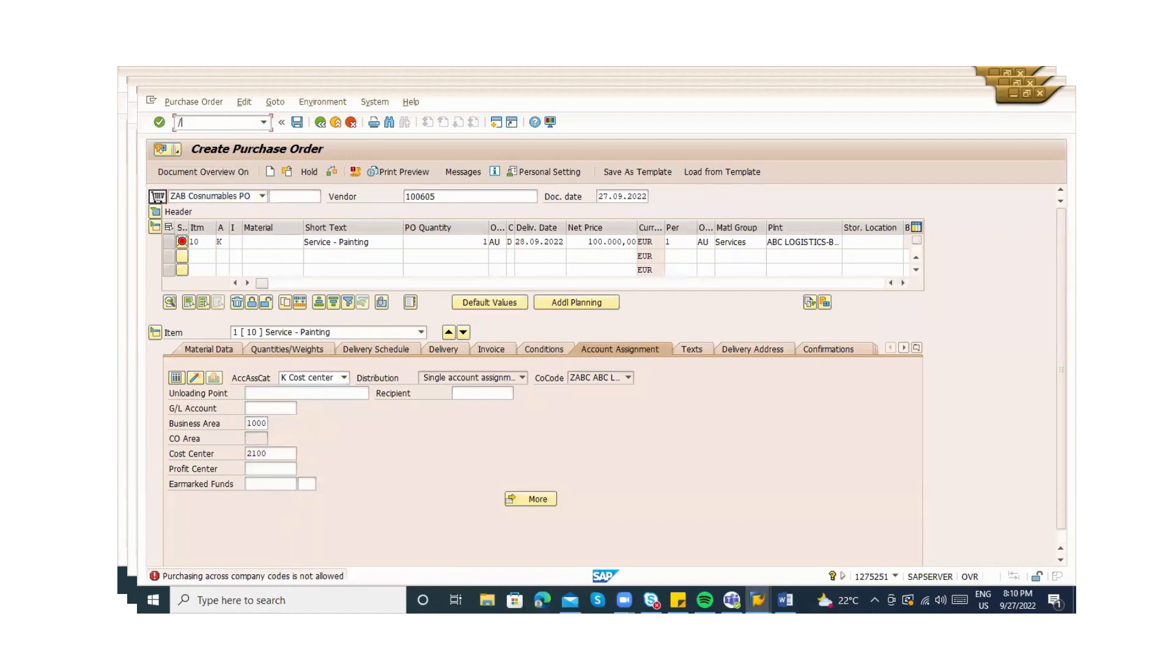
Start creating cost center KS01 with /nksb1 in controlling area 1000
text(/nksb1)
key(Return)
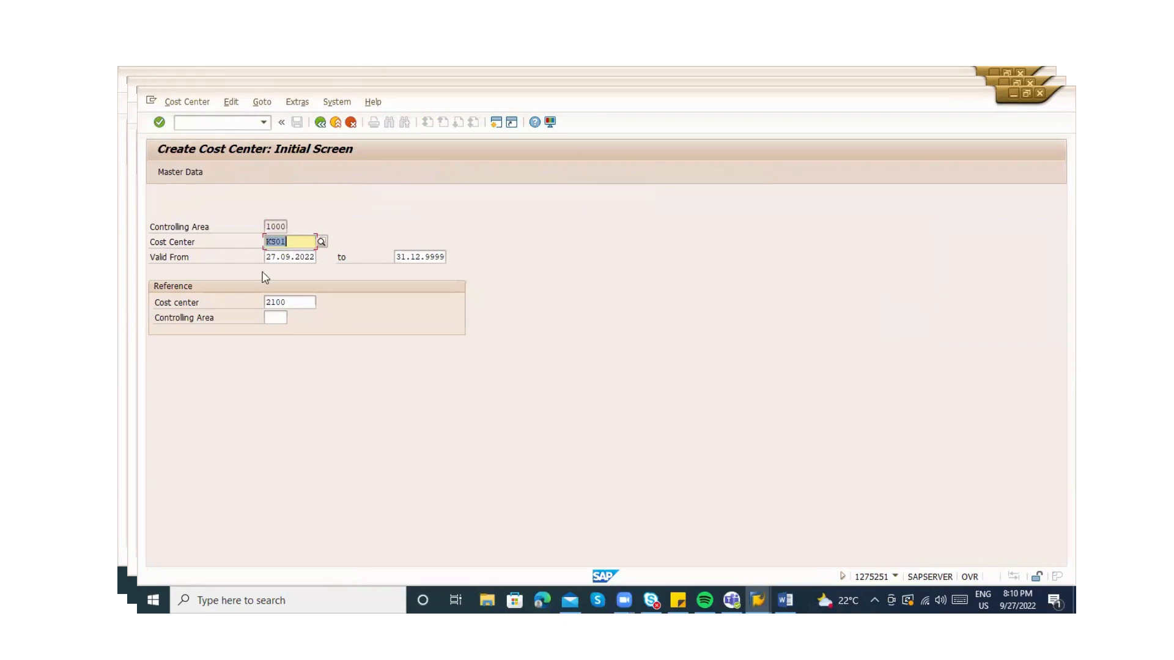
click(277, 314)
text(100)
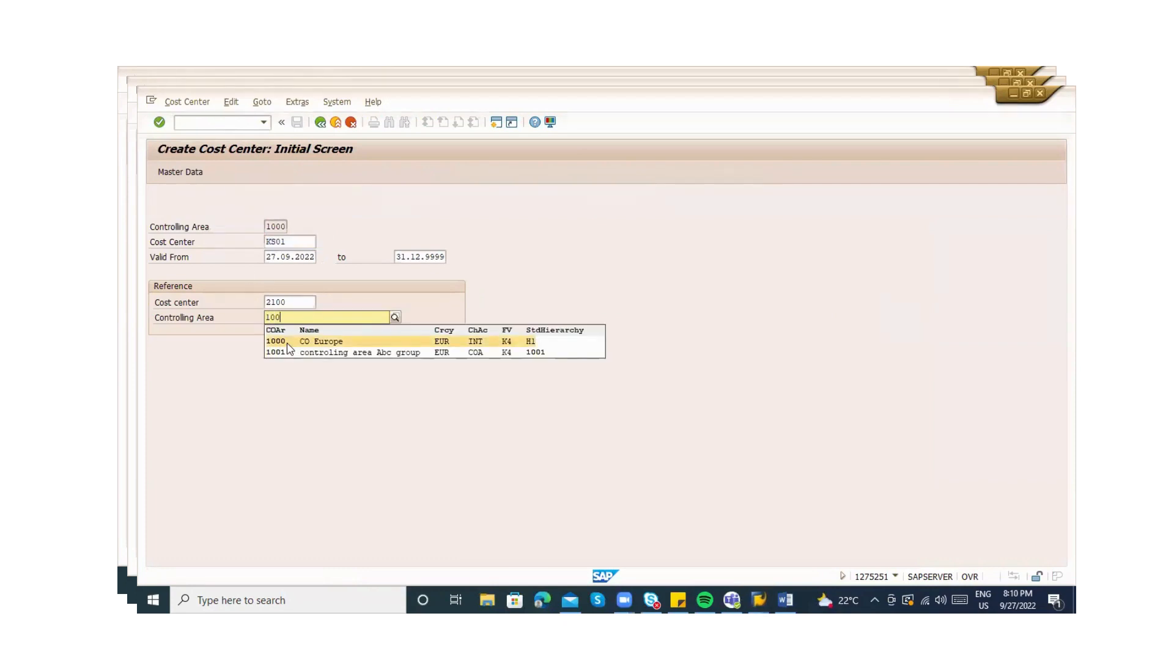
click(287, 346)
key(Return)
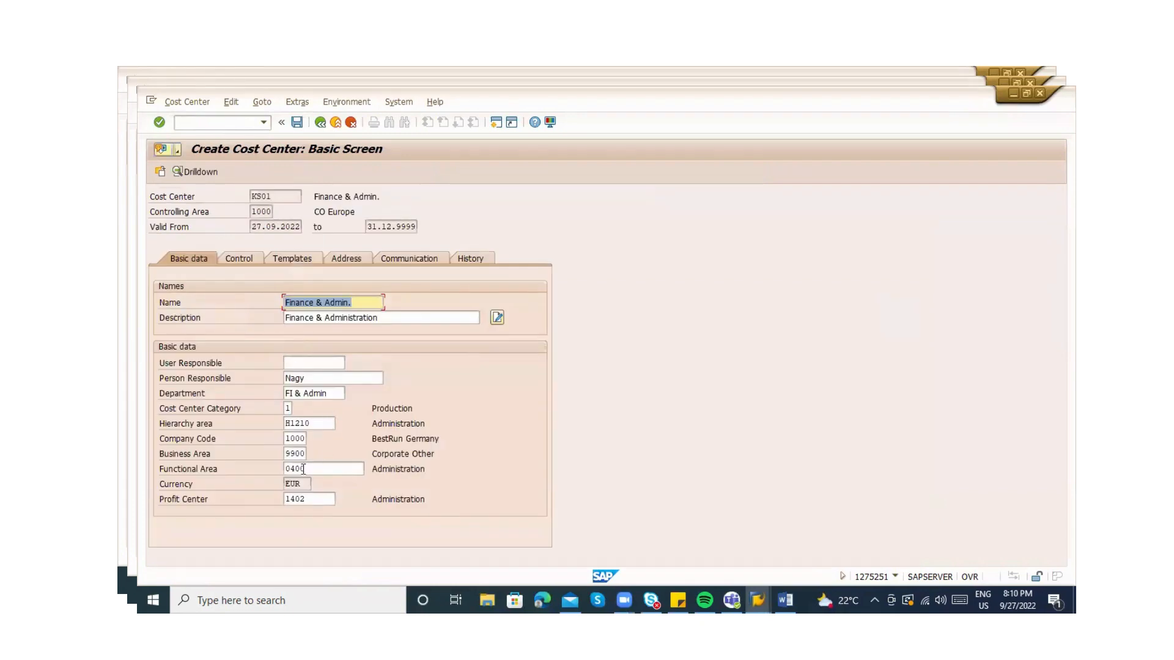
Assign company code ZABC to cost center KS01 and save it
click(291, 439)
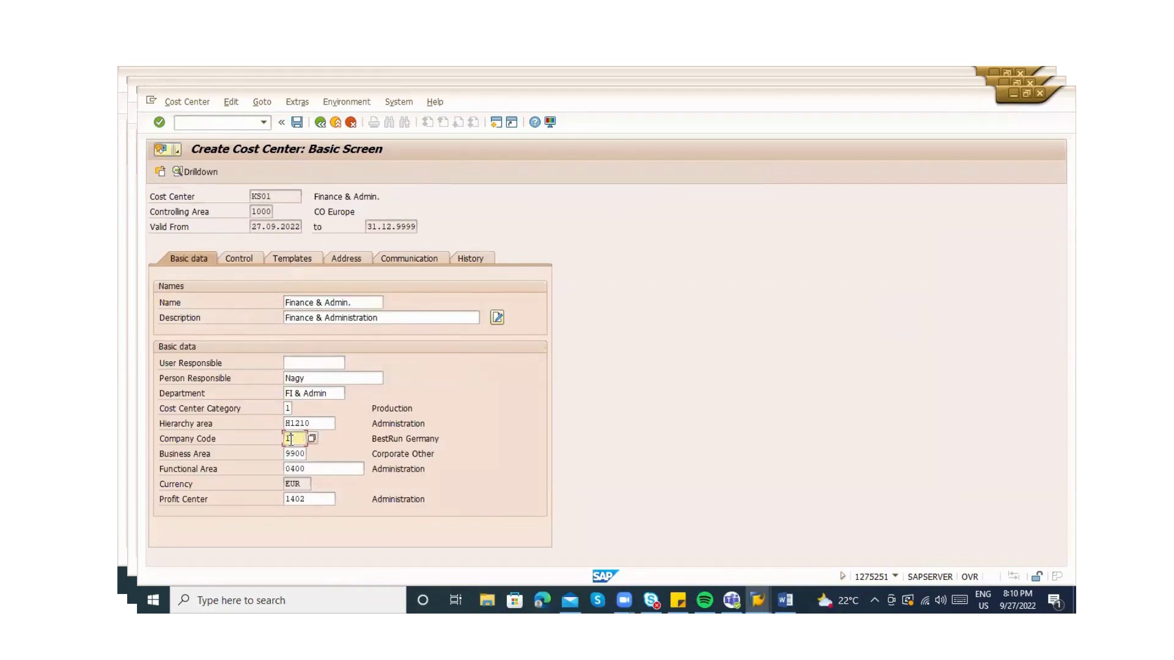
click(291, 439)
click(294, 462)
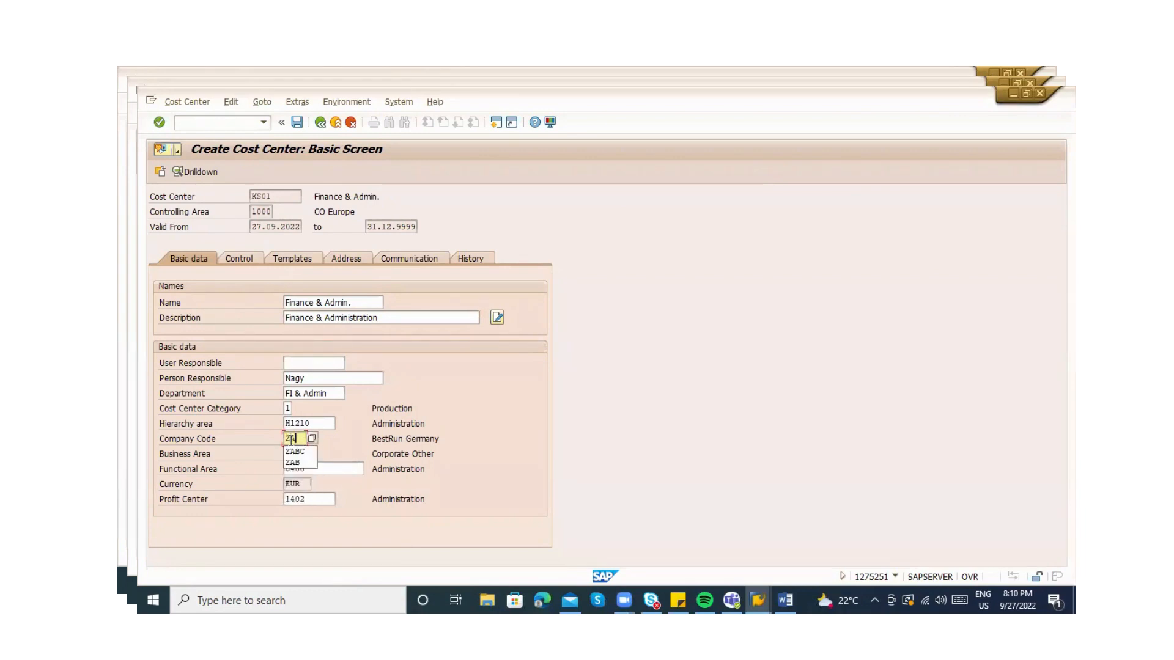
key(Return)
key(ctrl+s)
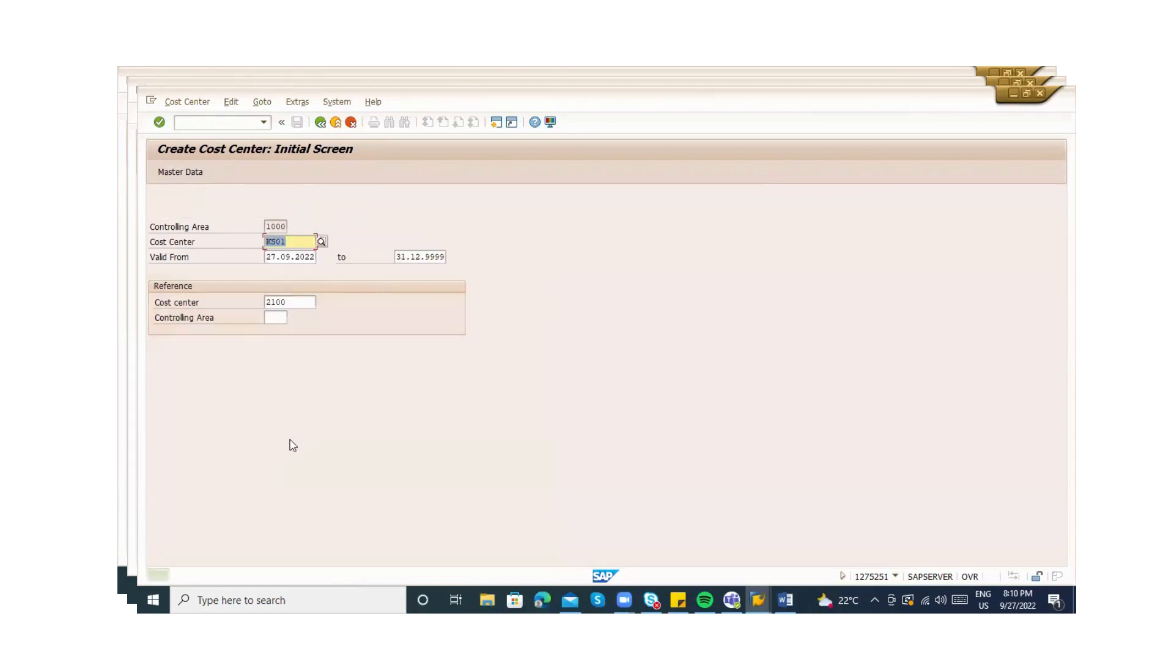
key(F3)
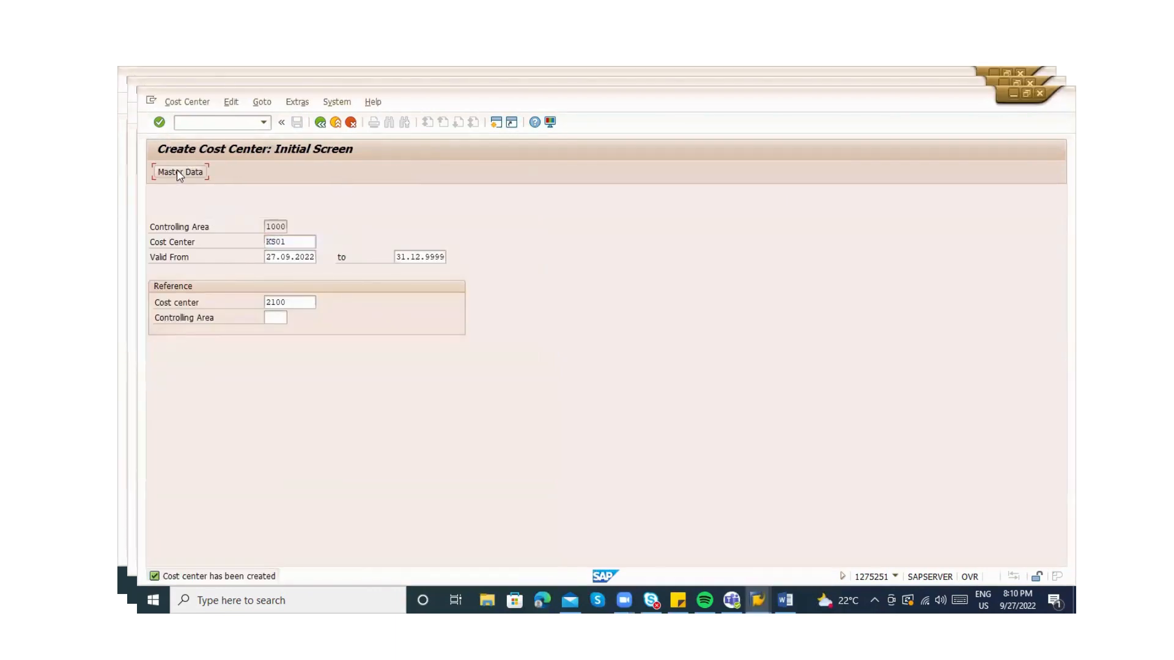
click(177, 173)
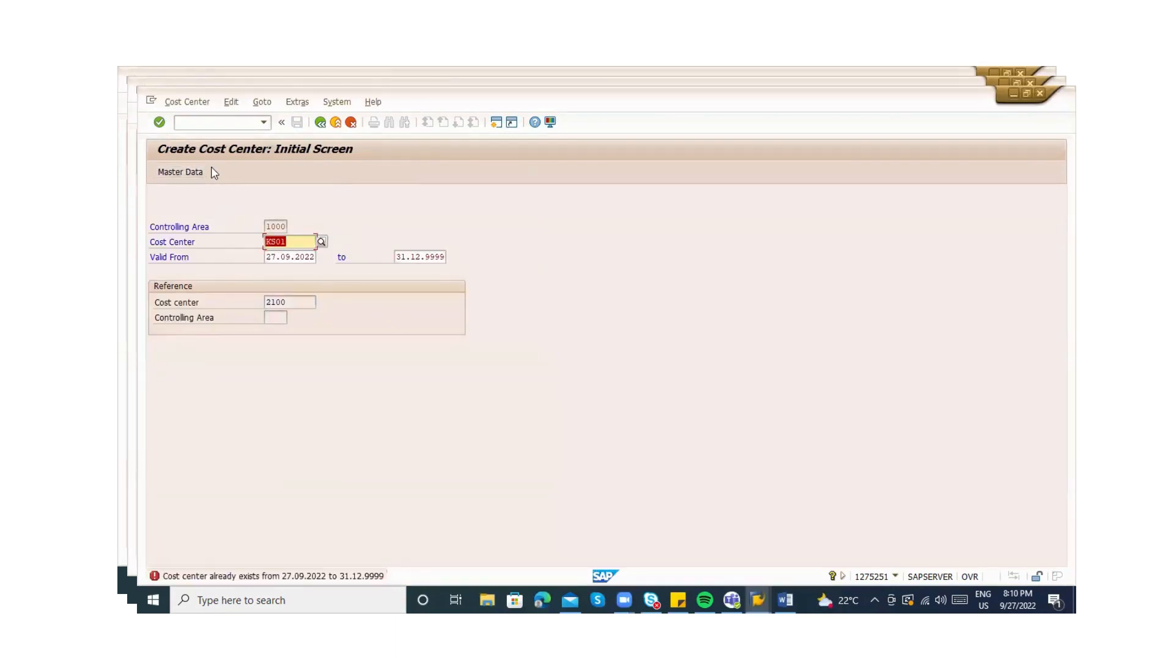
Return to the main menu and start a ZAB Cosnumables purchase order in ME21N
click(320, 122)
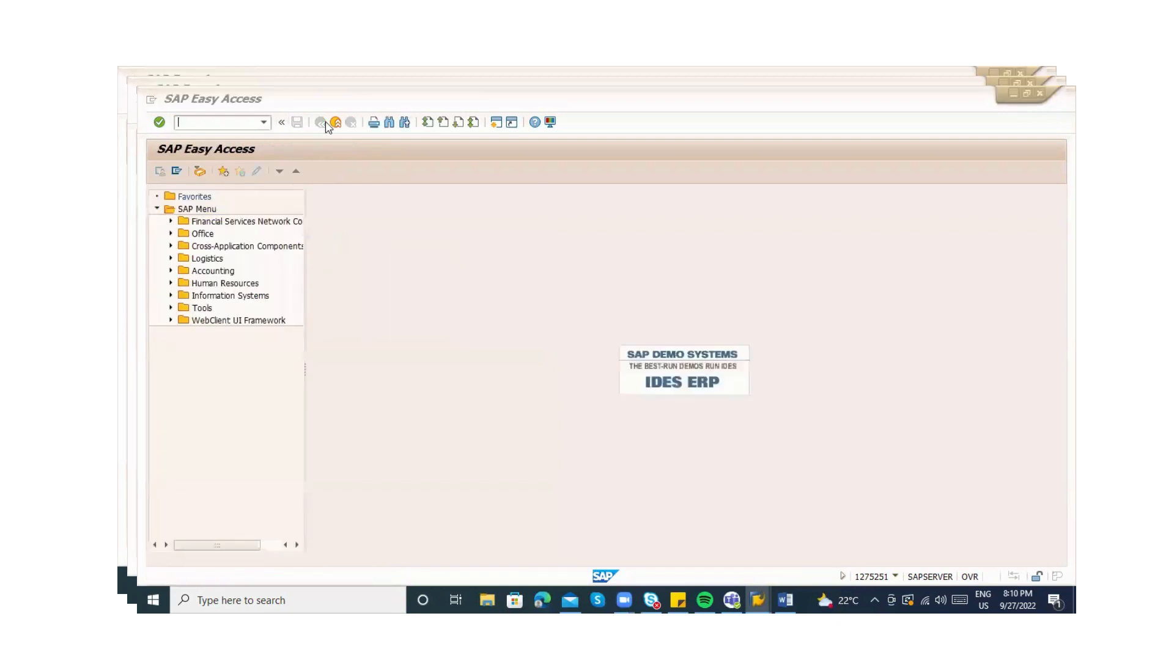
click(324, 124)
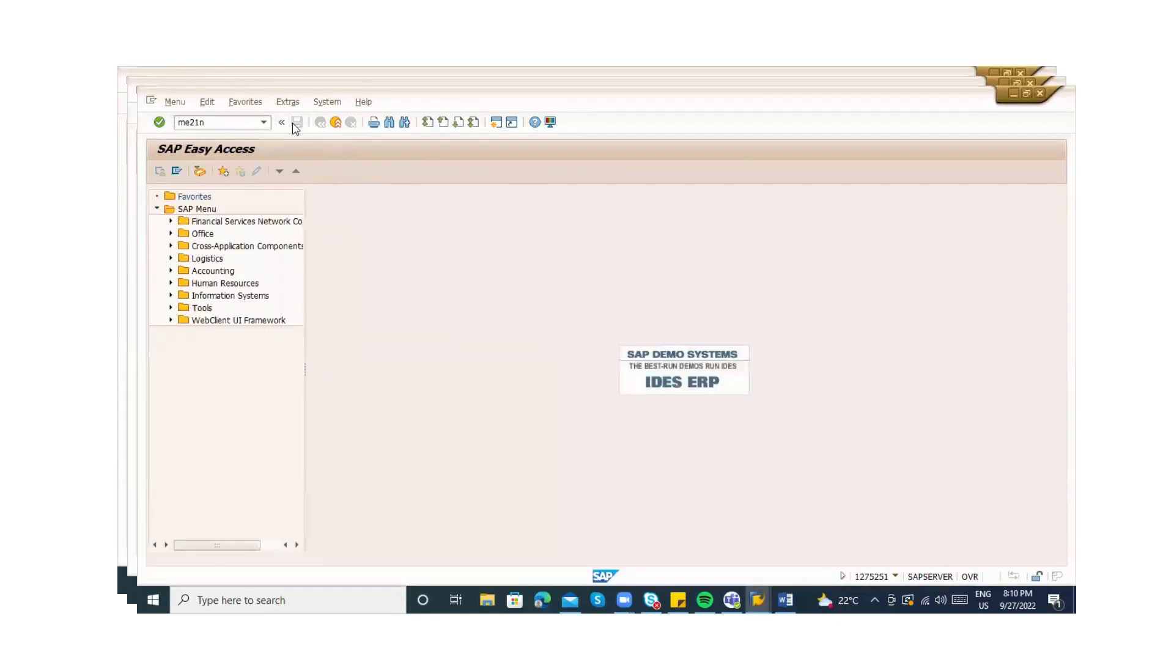
key(Return)
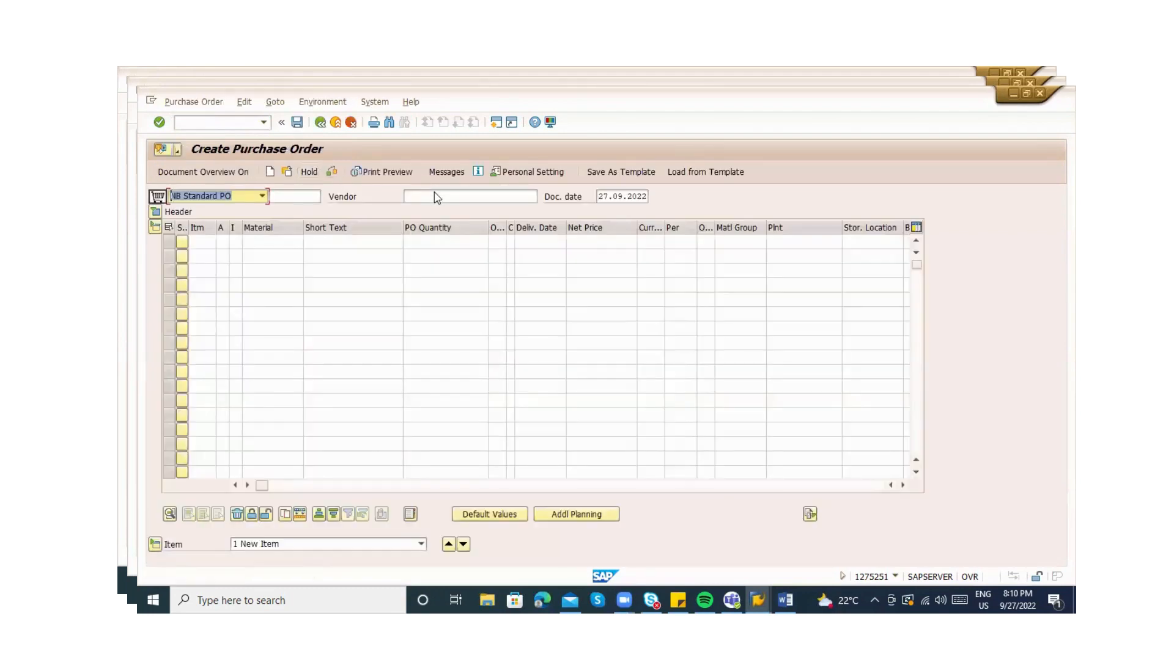
key(F4)
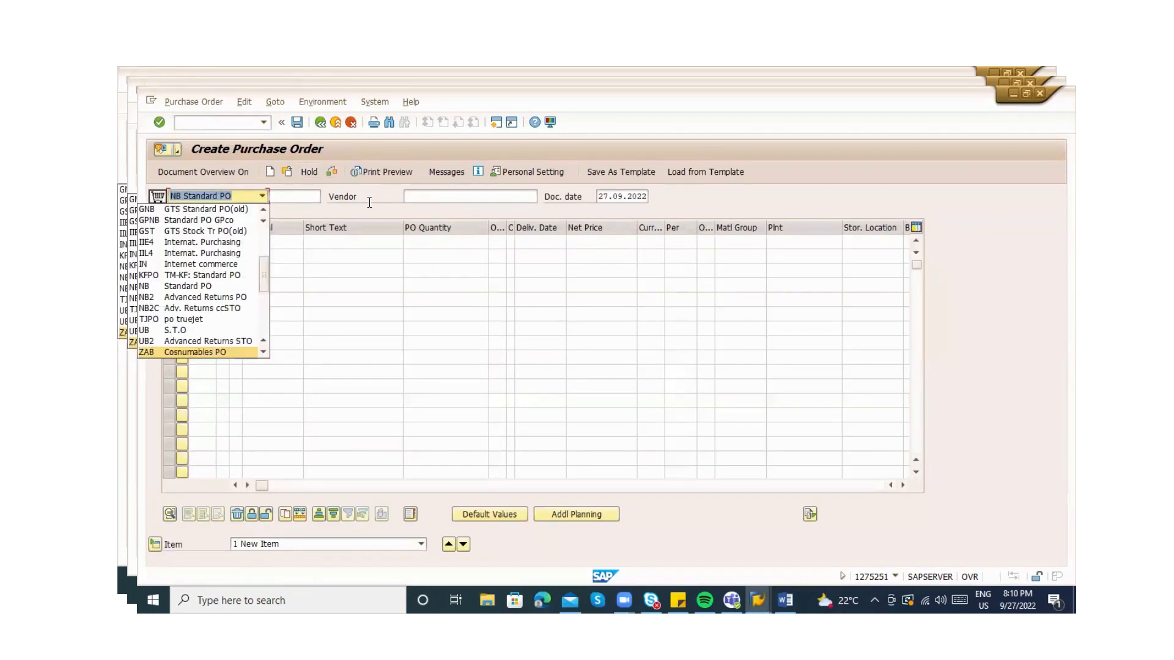
key(Return)
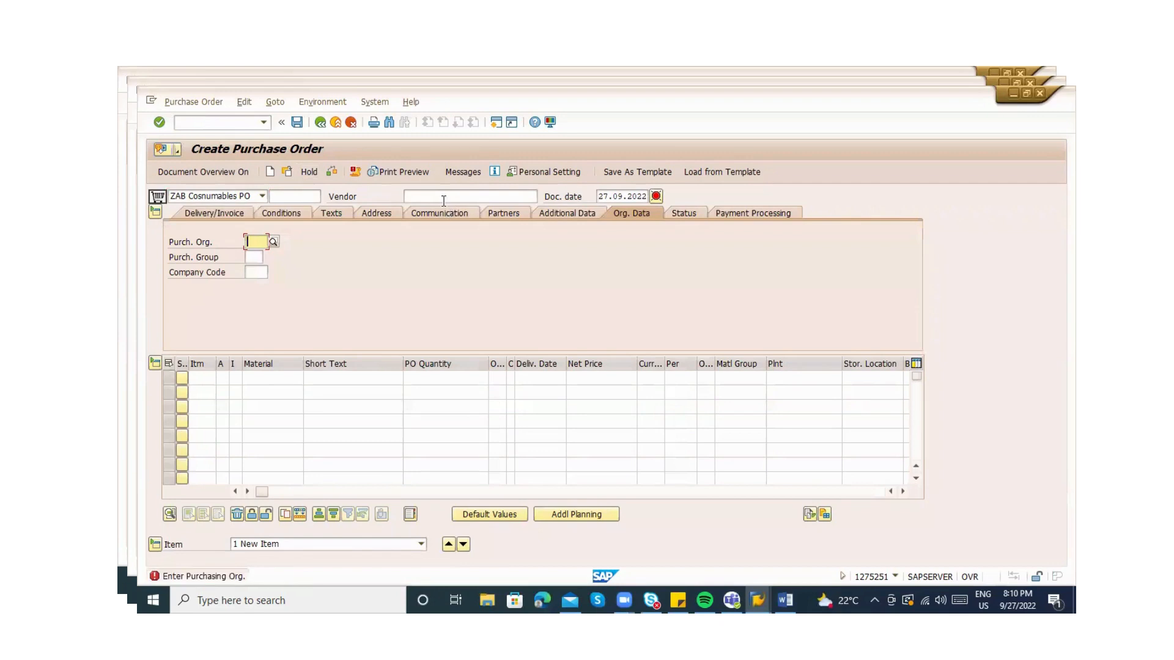
Enter vendor 100605, purchasing org ZABC, group 000 and company code ZABC
click(444, 199)
key(Down)
key(Return)
key(Return)
key(Return)
key(Return)
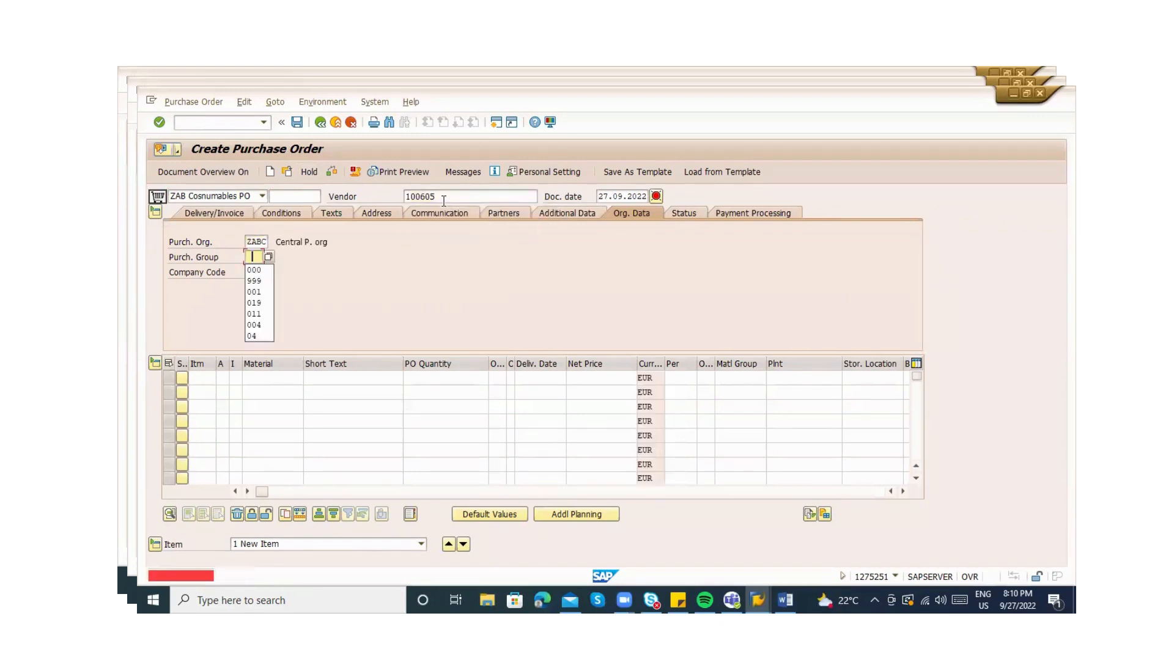
key(Down)
key(Return)
key(Return)
key(Down)
key(Return)
key(Return)
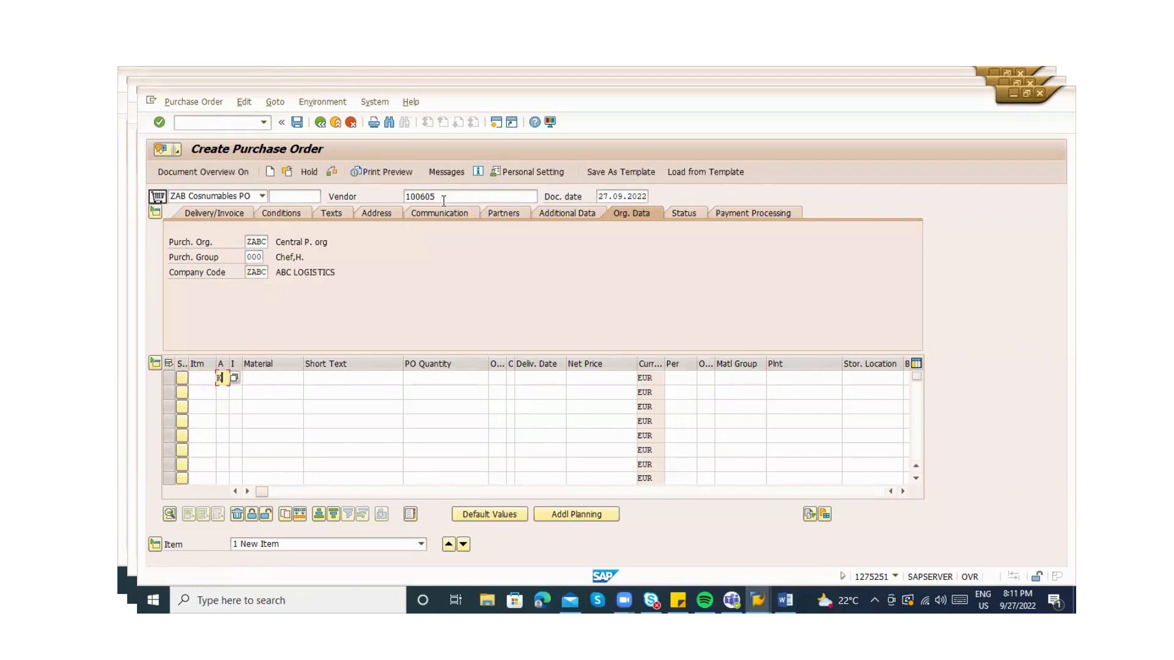
Apply the painting info record to item 10 and set plant ZAB1
key(Tab)
key(Tab)
key(Tab)
key(Tab)
key(Tab)
key(Tab)
key(Tab)
key(Tab)
key(Tab)
key(Tab)
key(Tab)
key(Tab)
key(Tab)
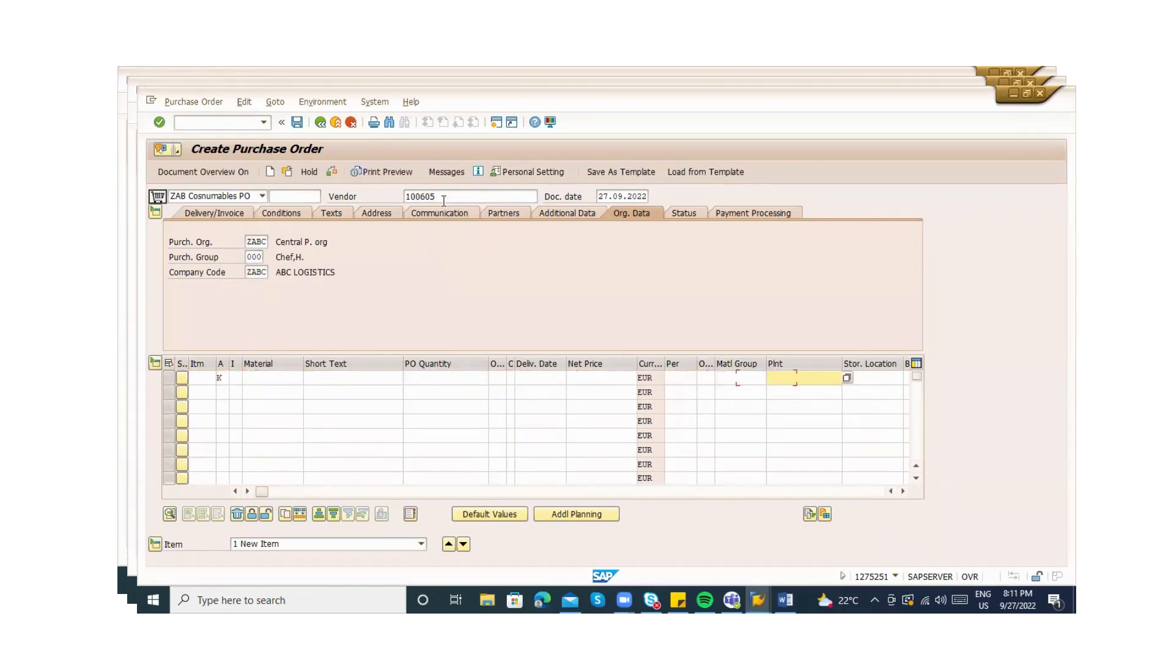
key(Tab)
key(Tab)
key(Tab)
key(Tab)
key(Tab)
key(Tab)
key(Tab)
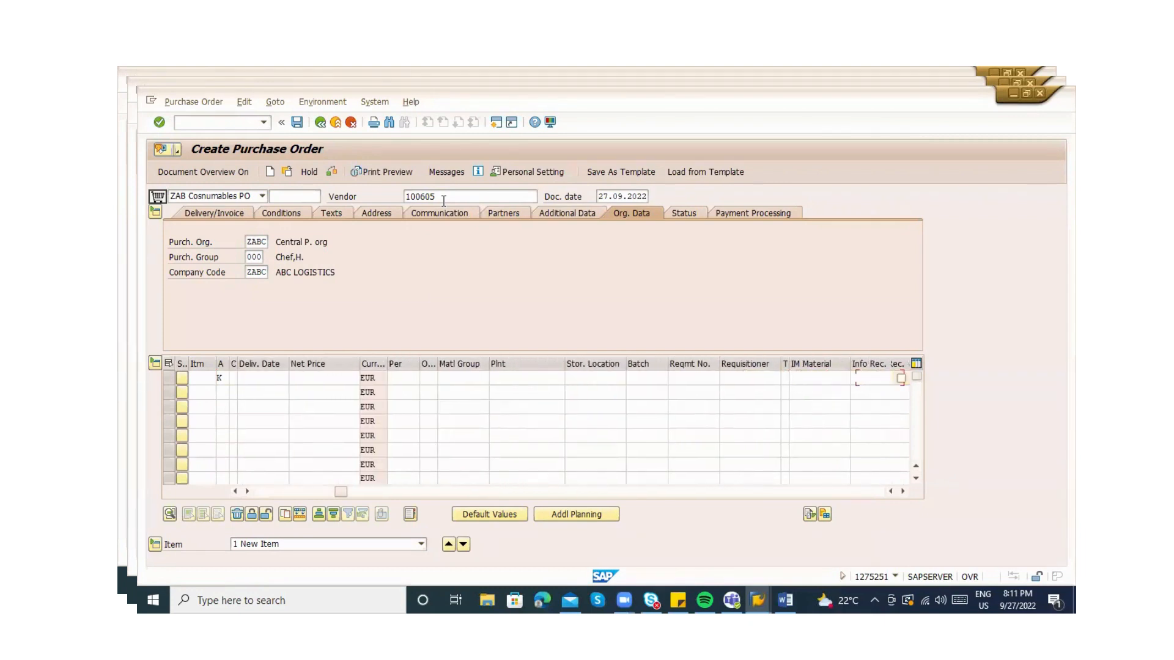
key(Down)
key(Return)
key(Return)
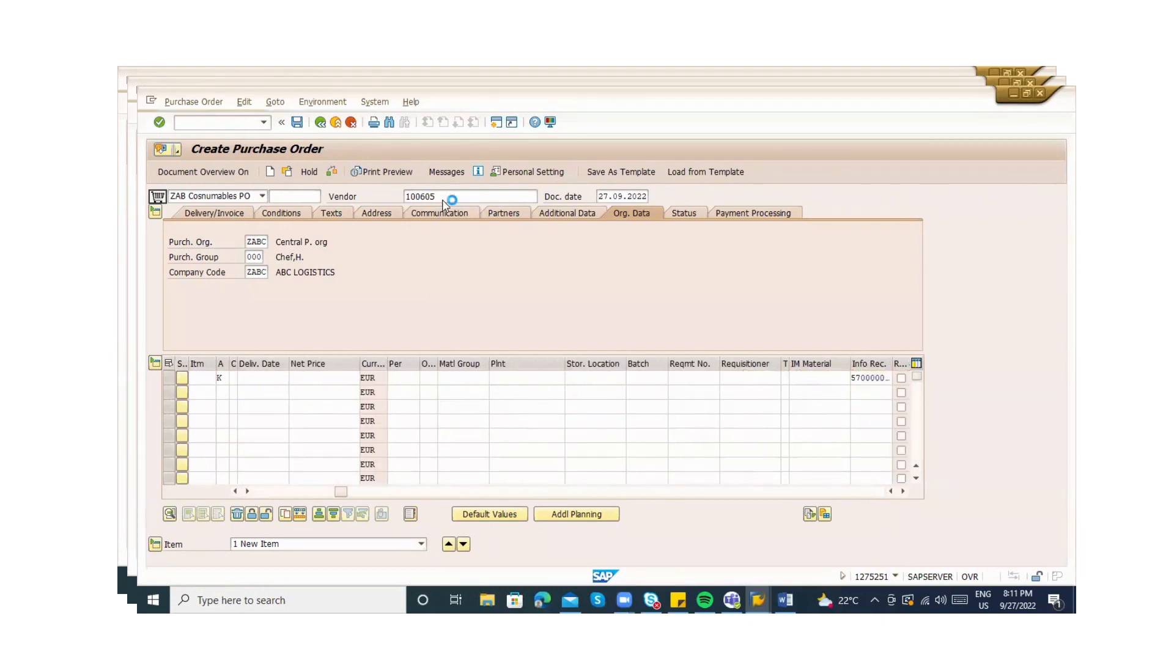
key(Down)
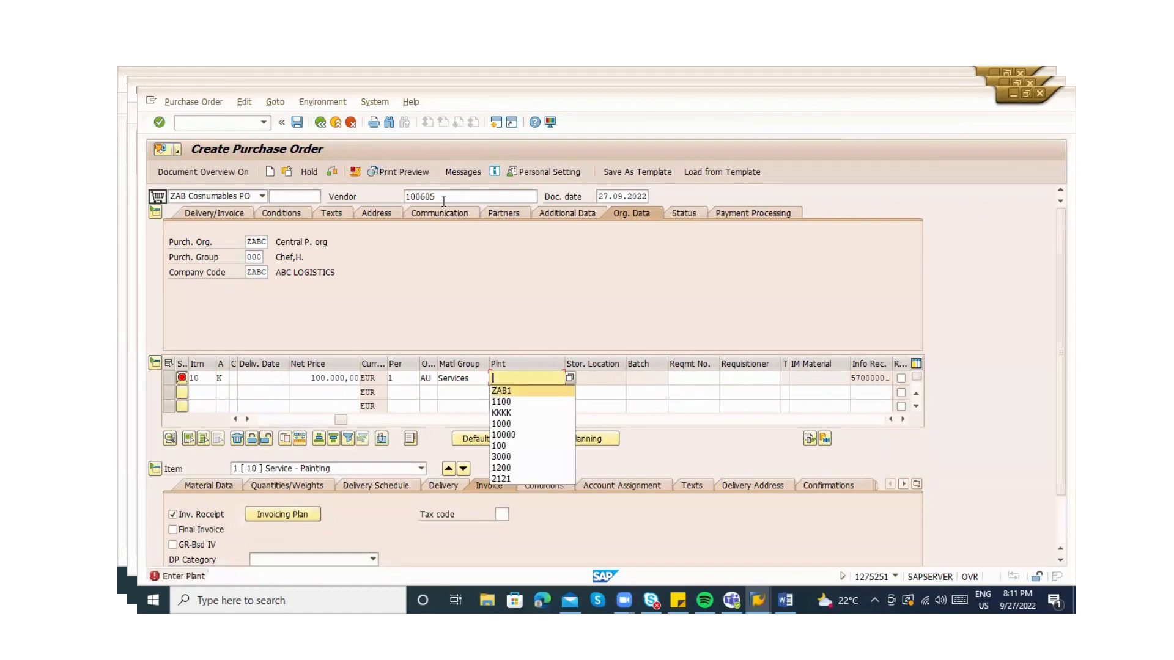
key(Return)
key(Return)
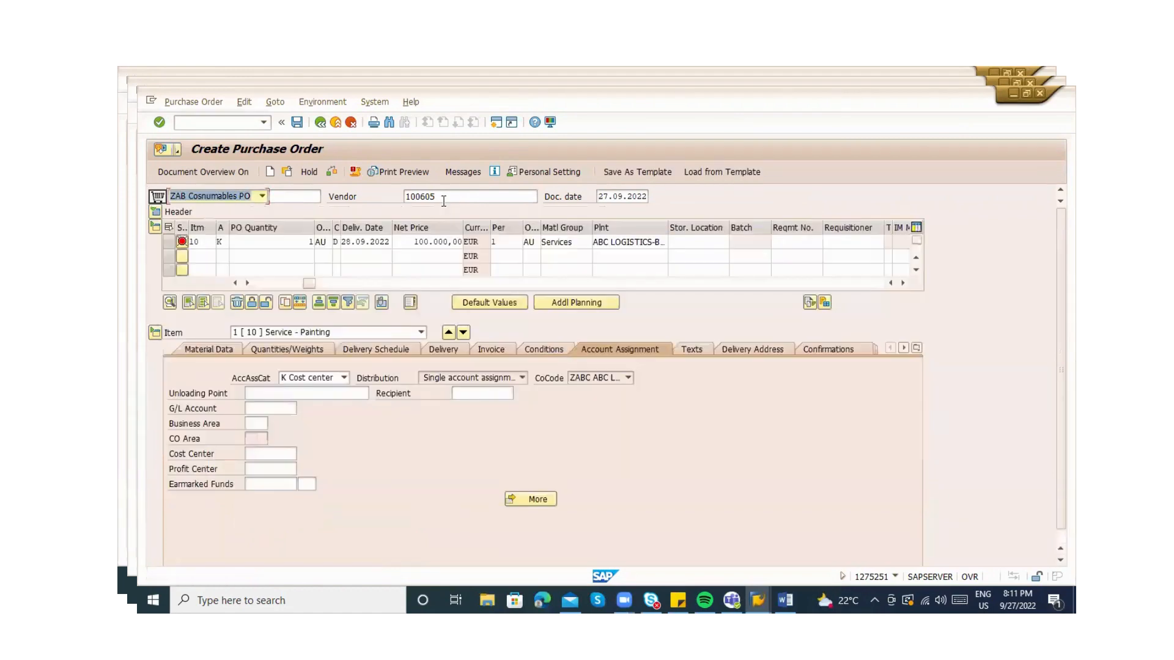
Replace cost center ZABC with KS01 on the painting line and check the order
click(256, 454)
text(ZABC)
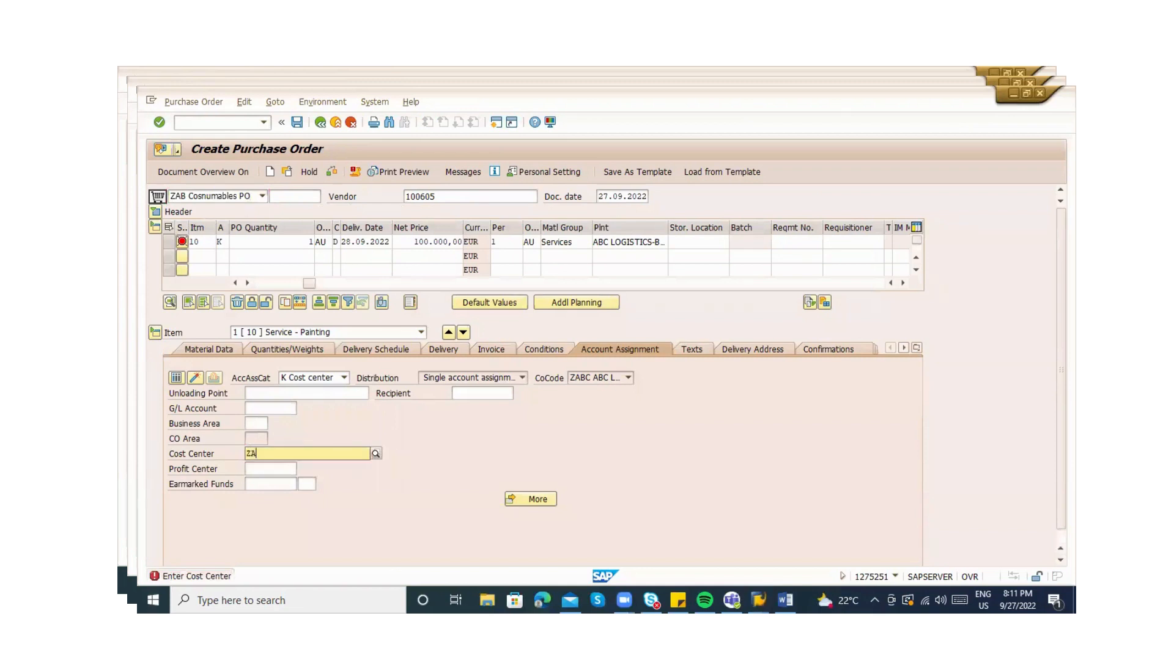
key(Return)
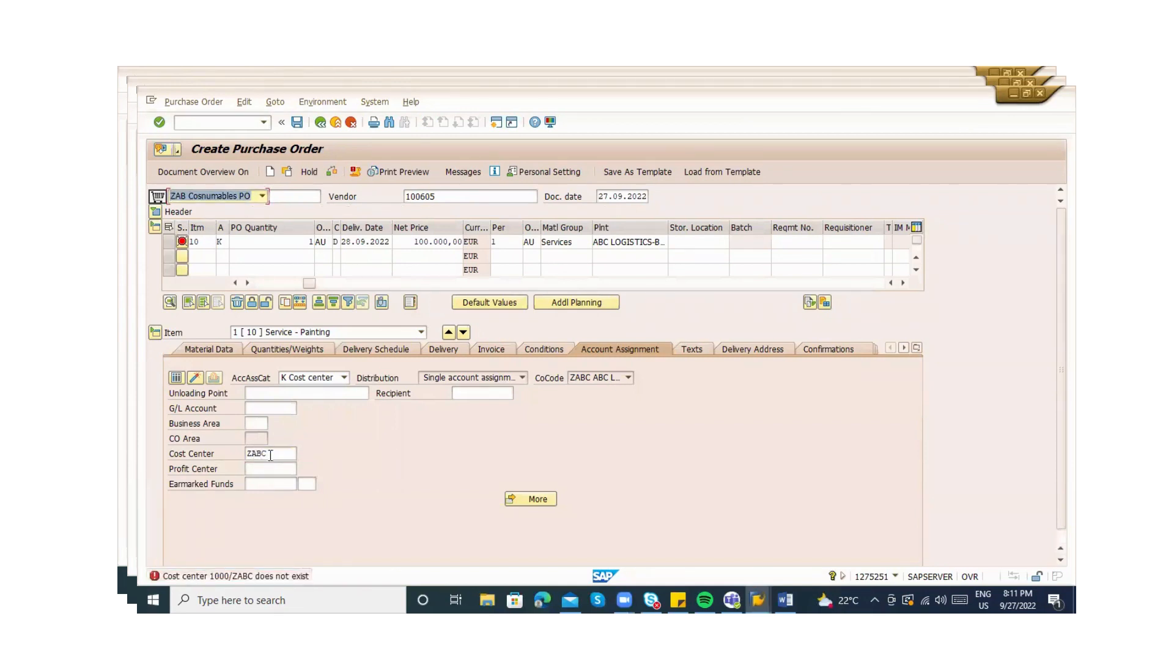
click(271, 455)
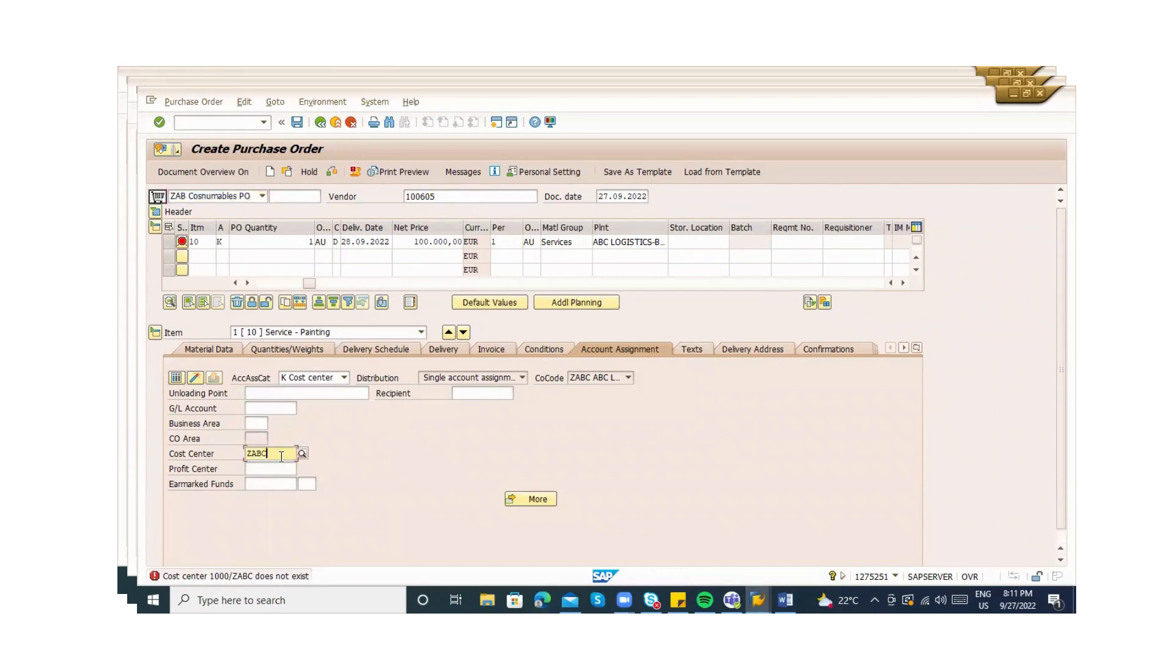
key(BackSpace)
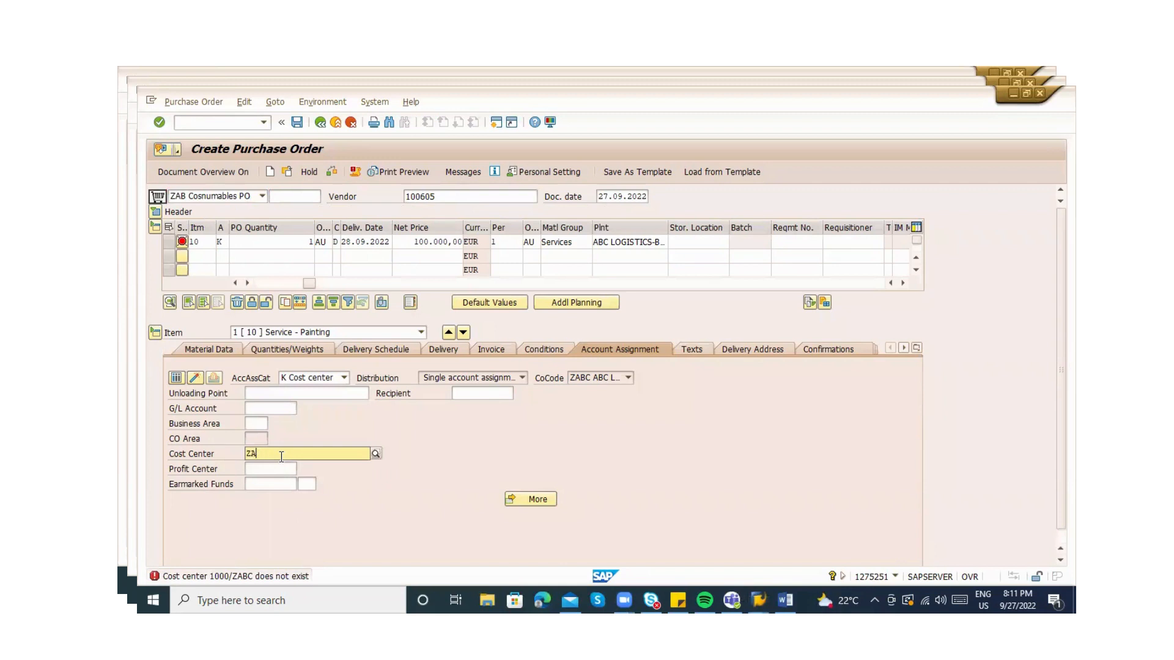
key(BackSpace)
key(BackSpace)
key(Return)
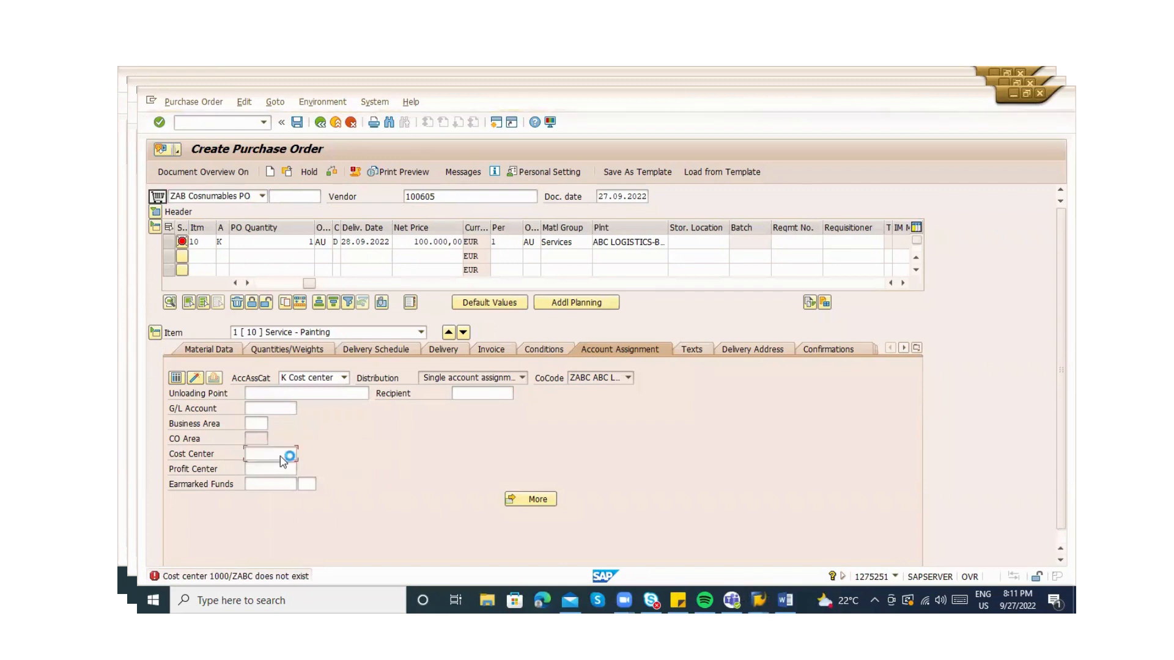
text(KS)
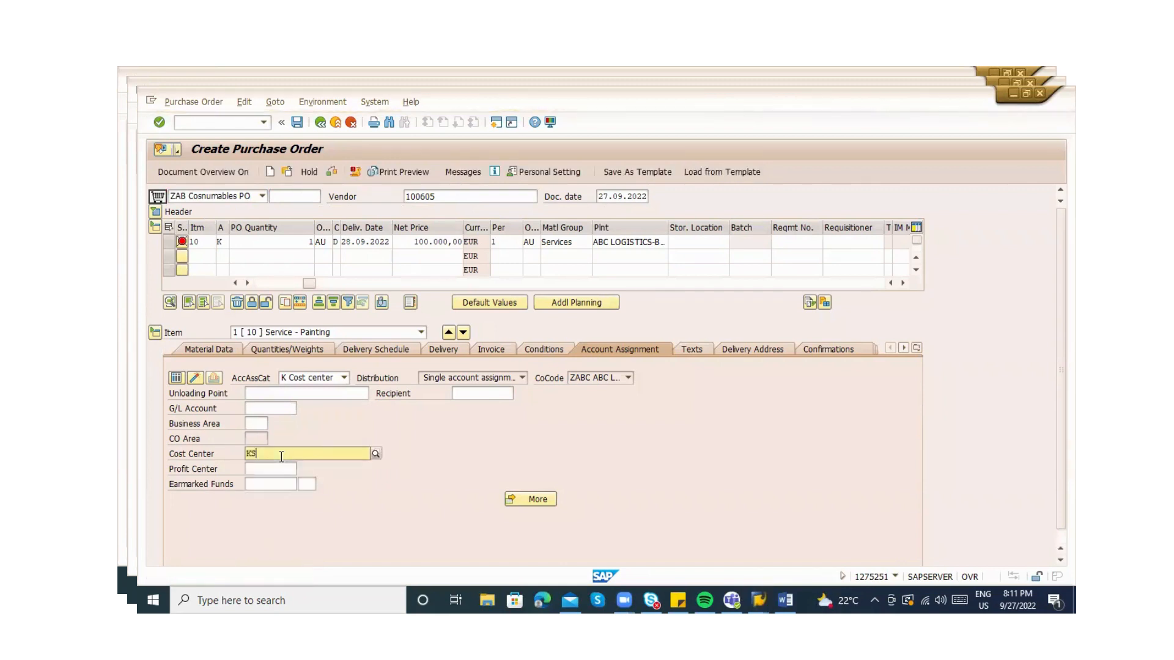
text(01)
key(Return)
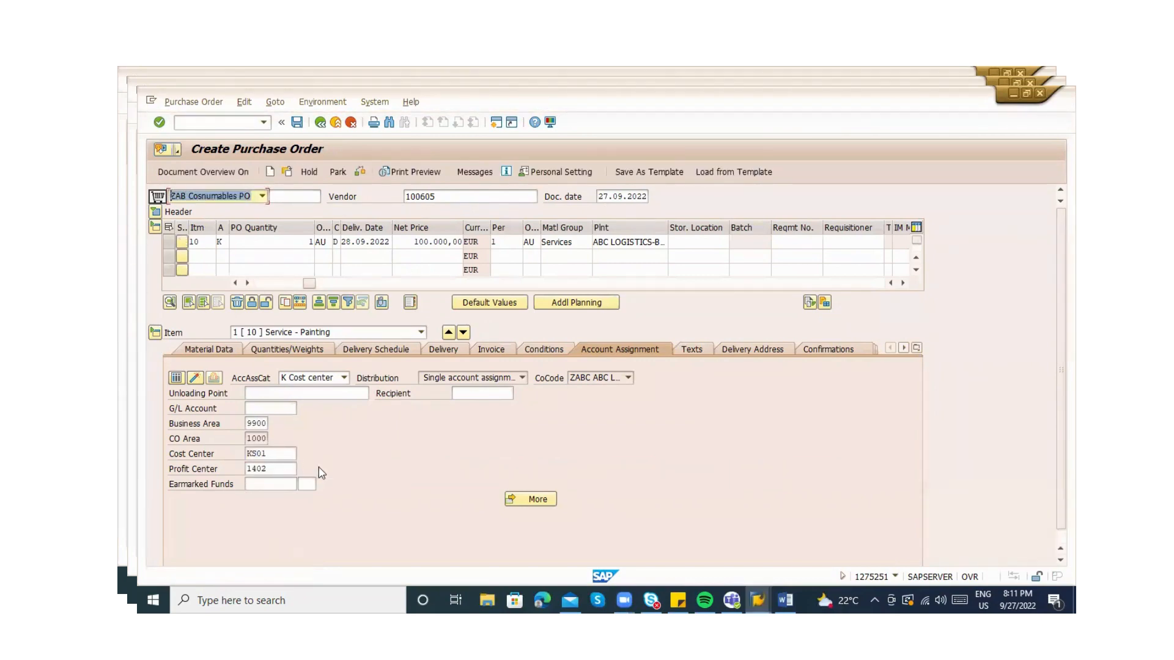
click(276, 467)
click(275, 454)
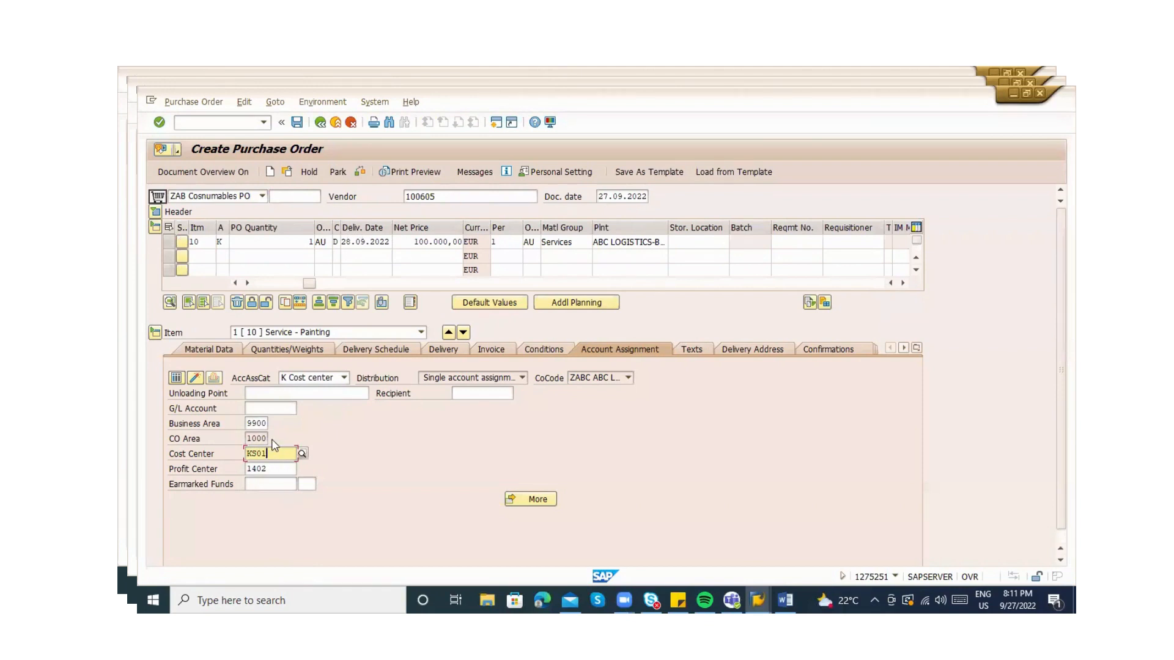
click(360, 171)
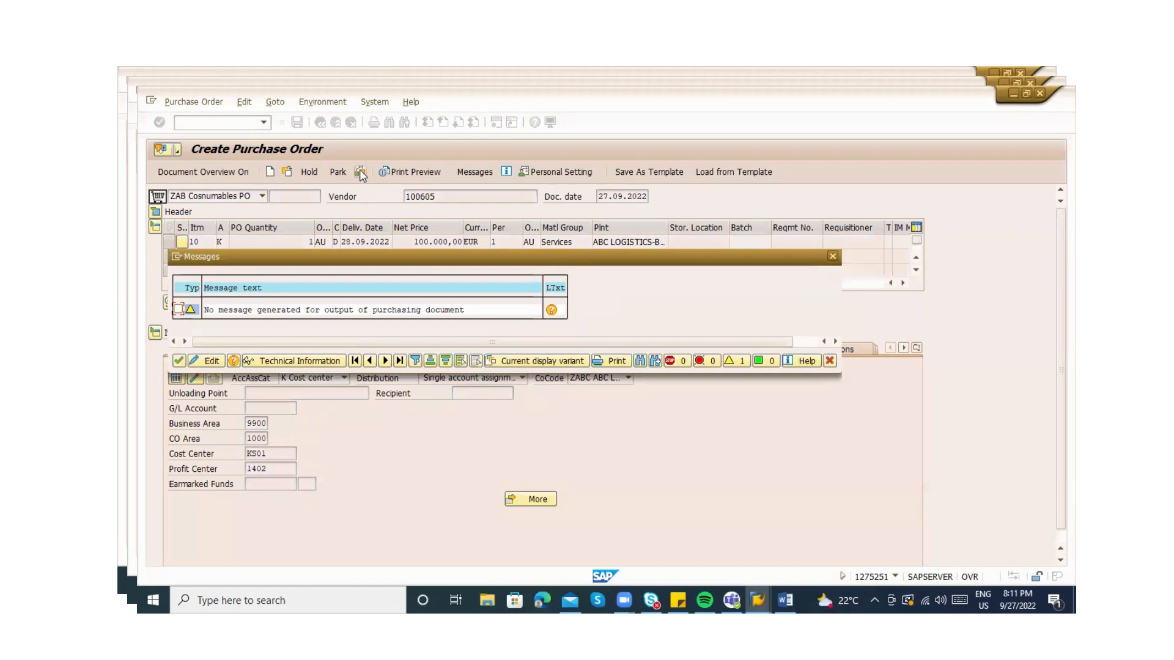
key(Return)
key(ctrl+s)
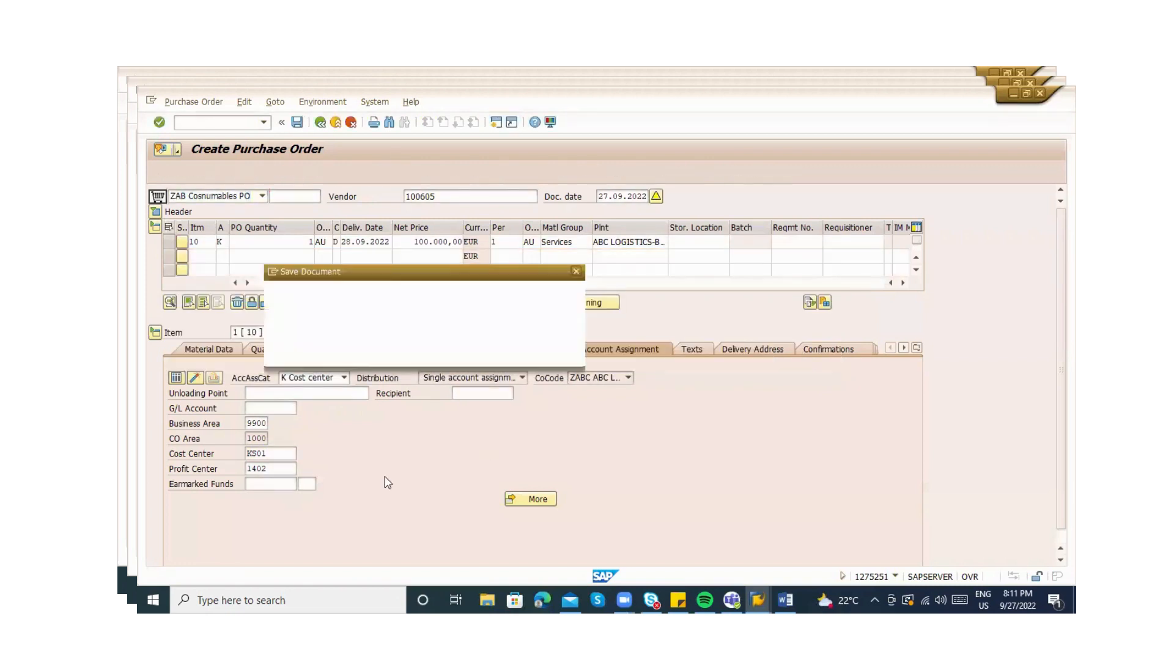
click(338, 358)
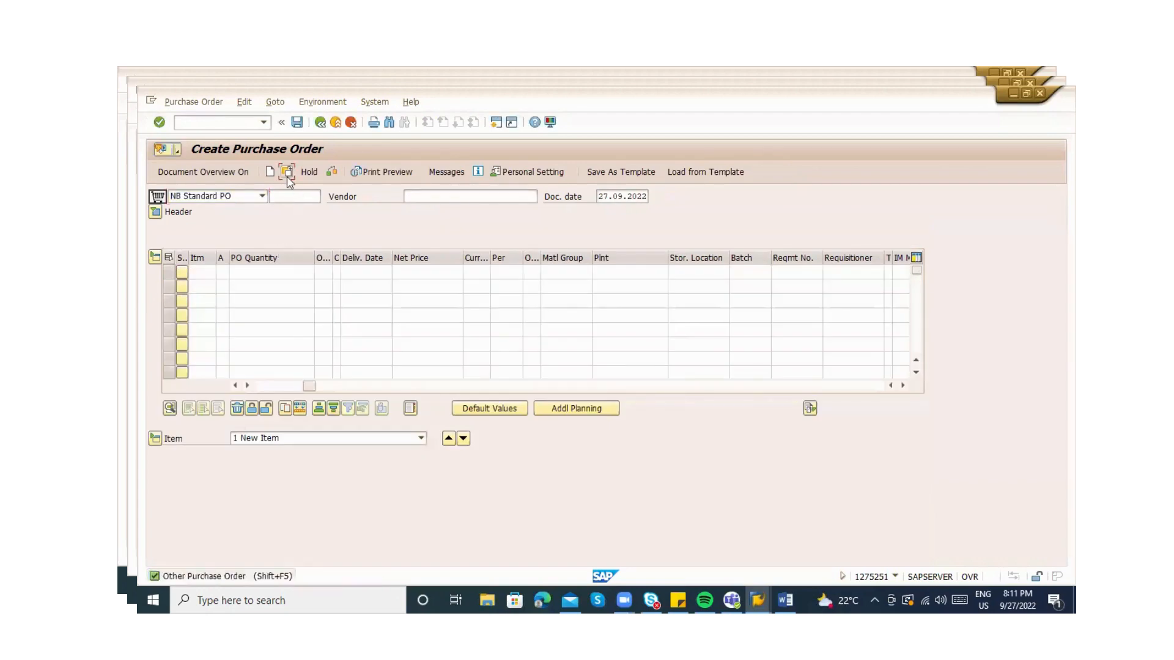
click(287, 176)
key(Return)
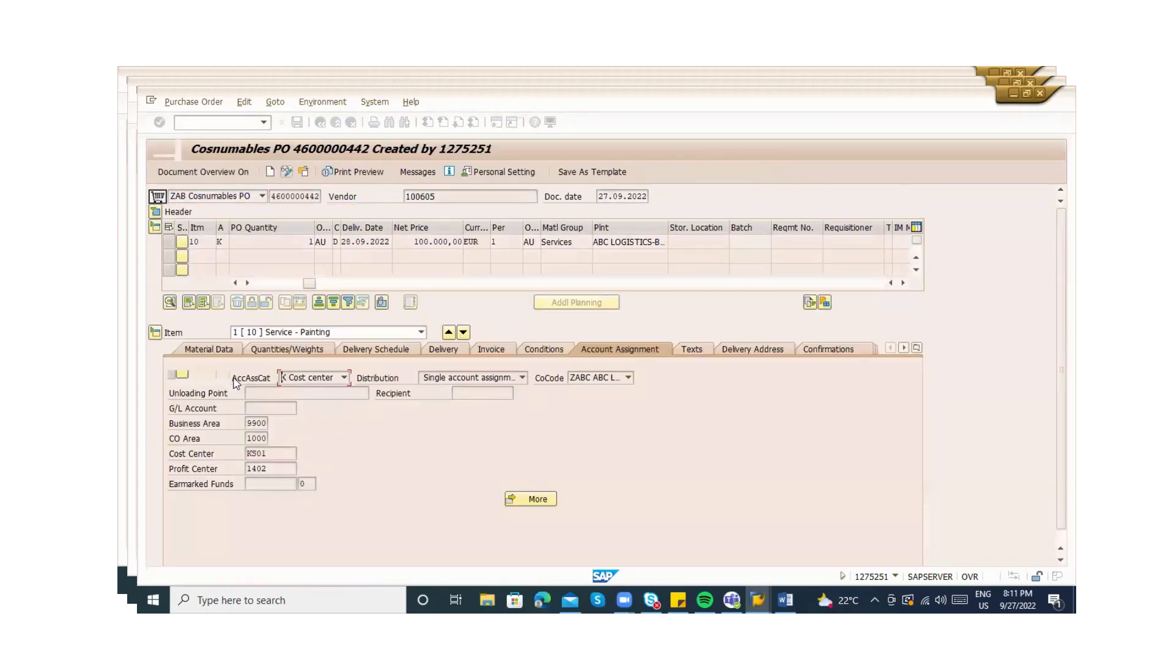
click(265, 284)
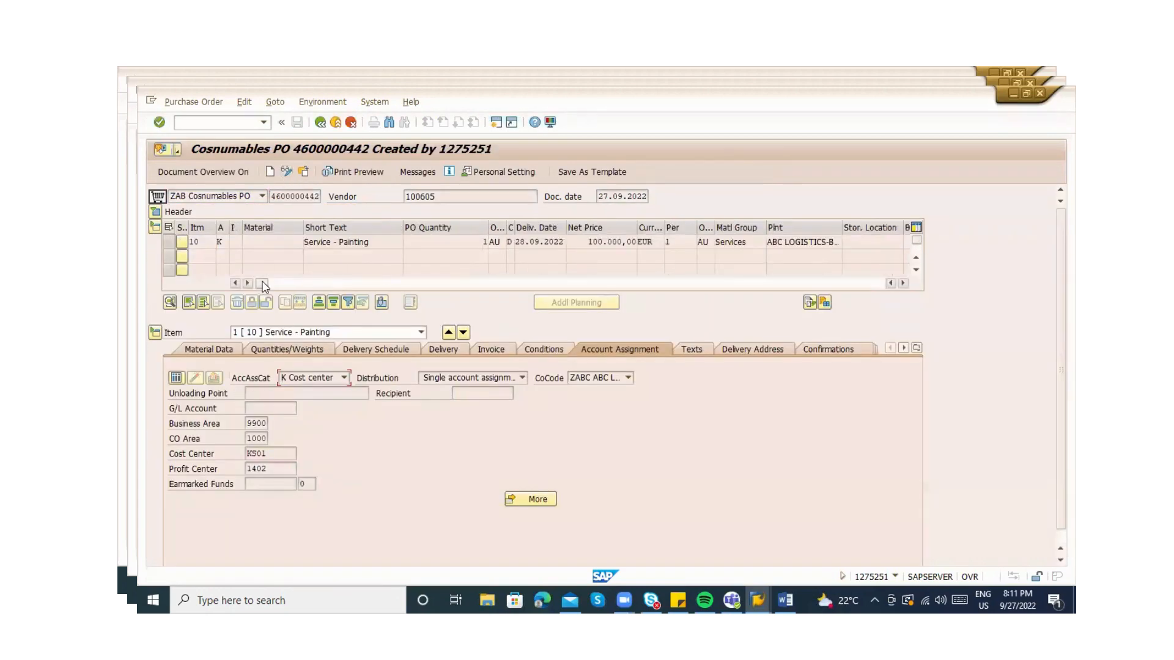
click(233, 241)
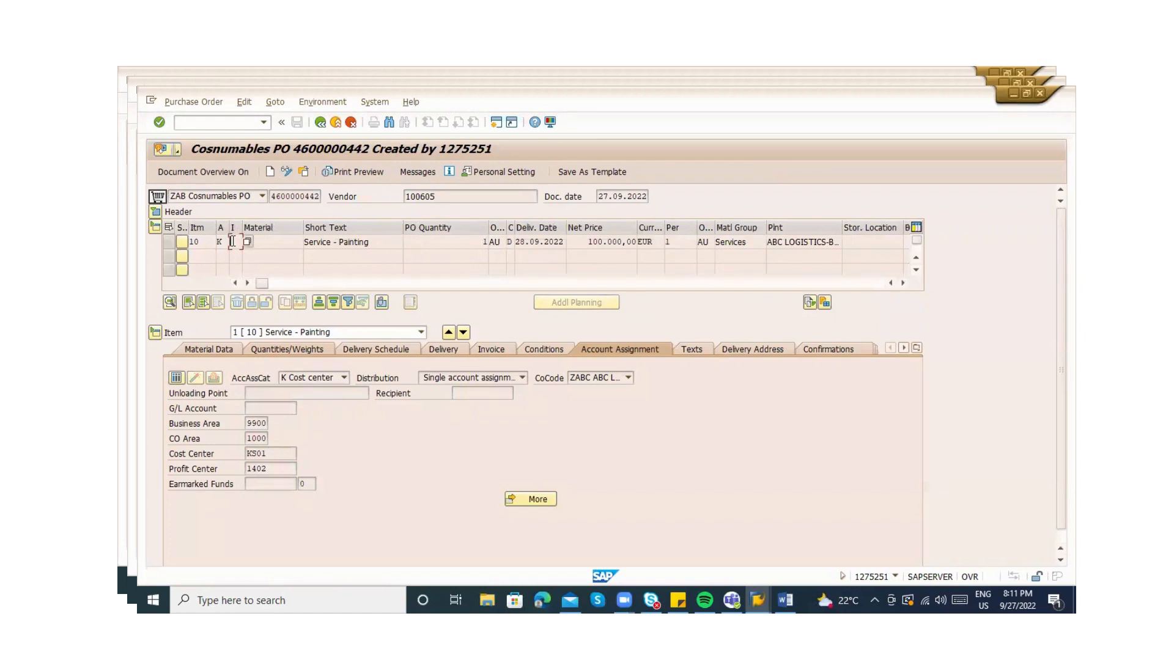
click(285, 174)
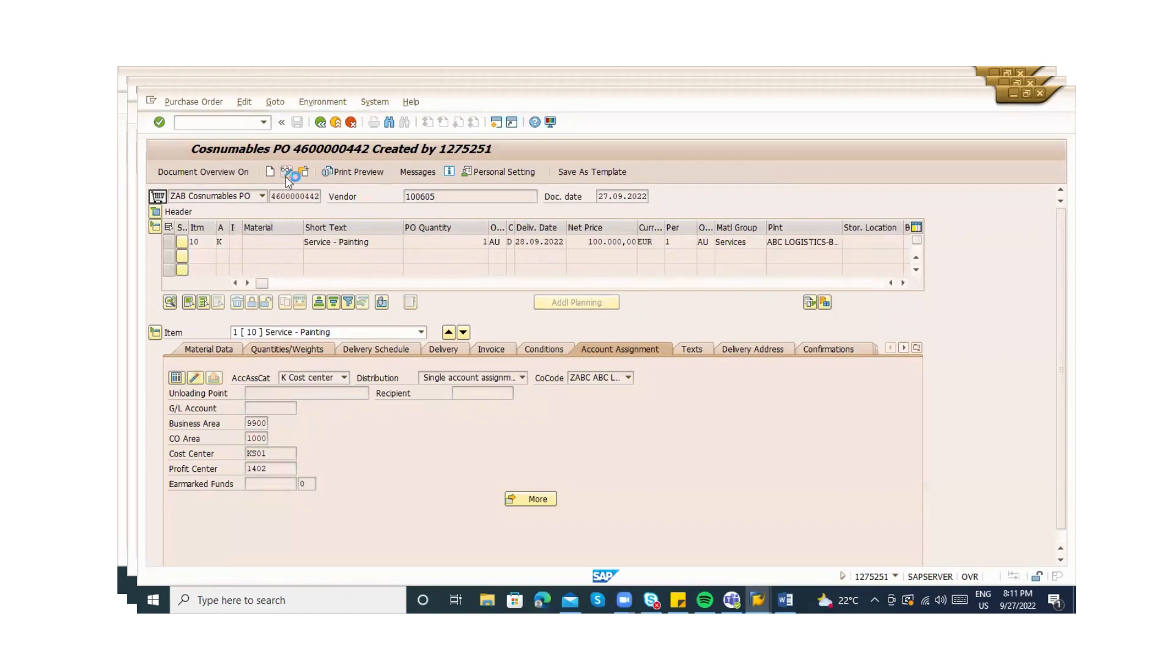
click(233, 273)
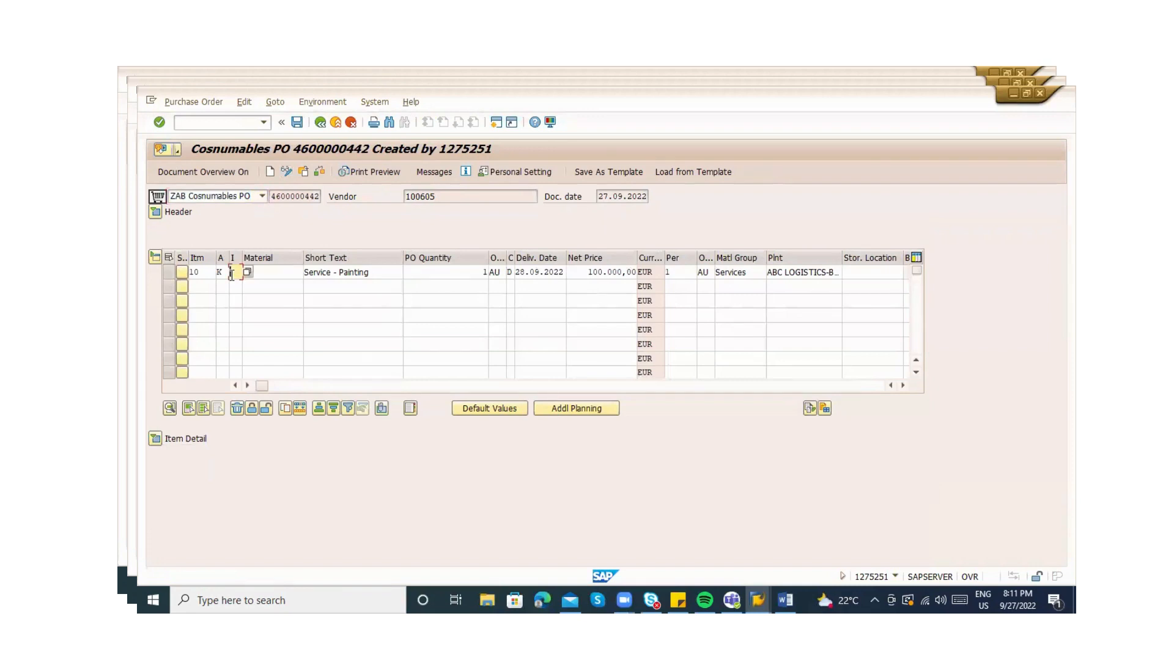
Make line 10 a service item (category D) with short text 'painting' and its quantity
text(D)
key(Return)
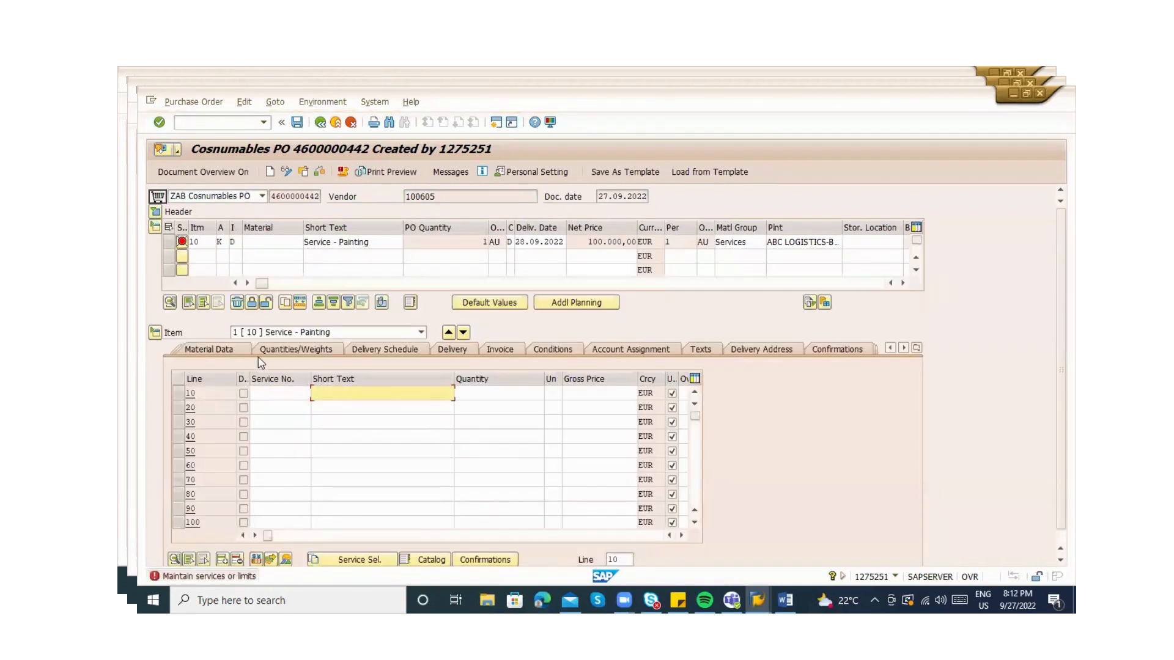
text(painting)
key(Return)
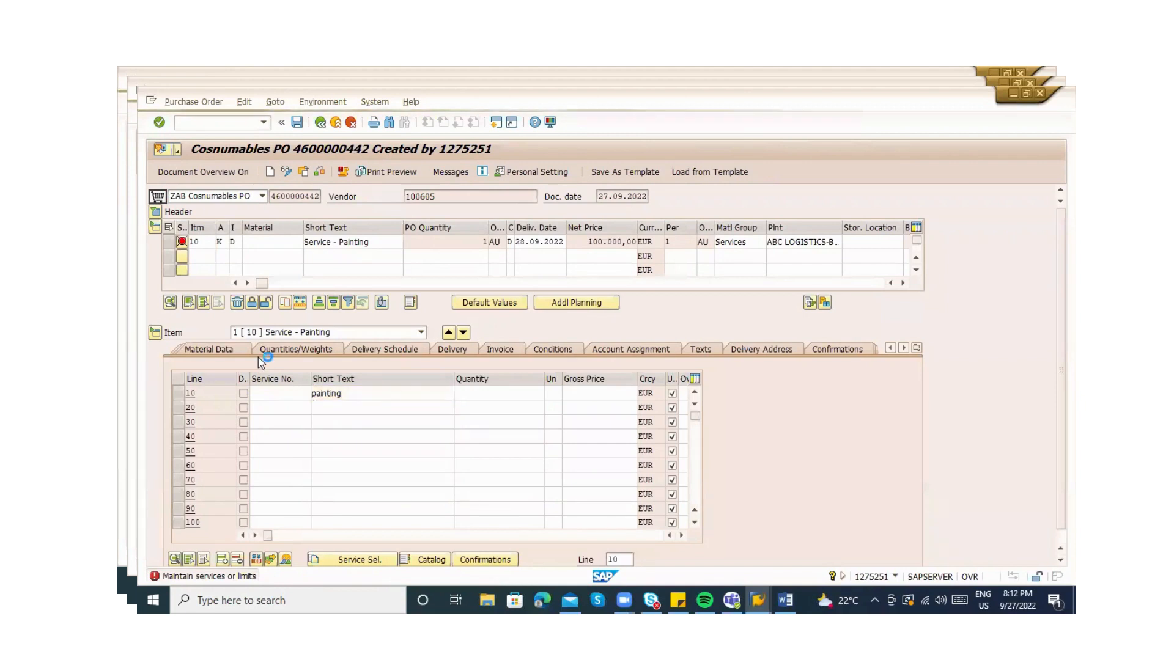
key(Tab)
key(Tab)
text(100)
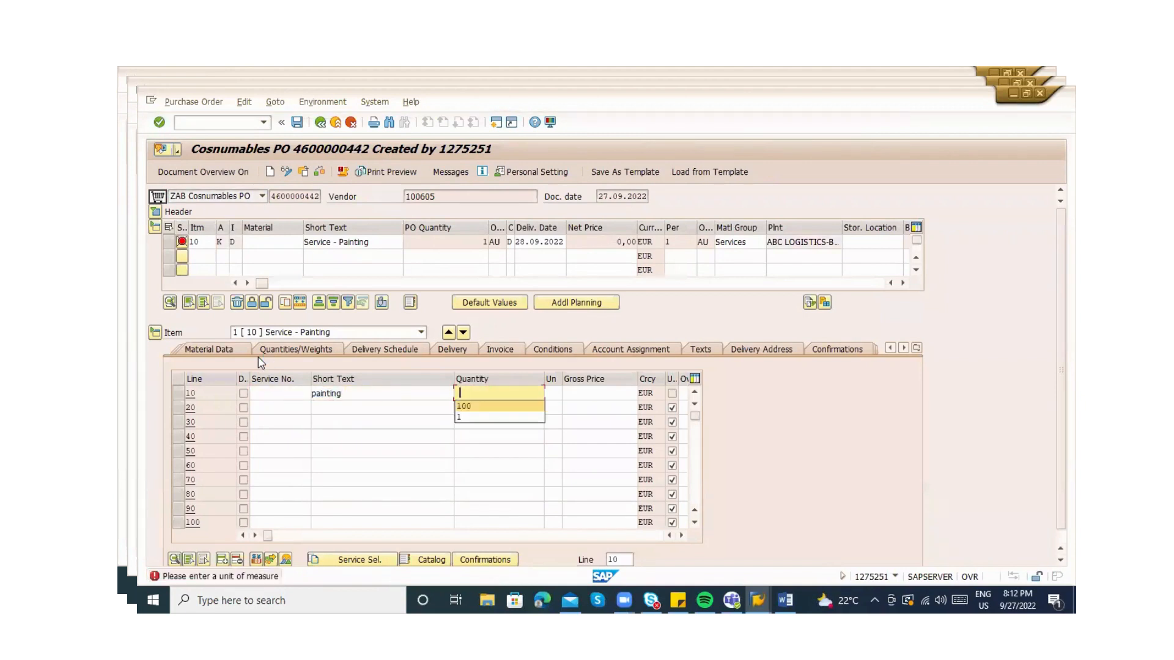
key(Return)
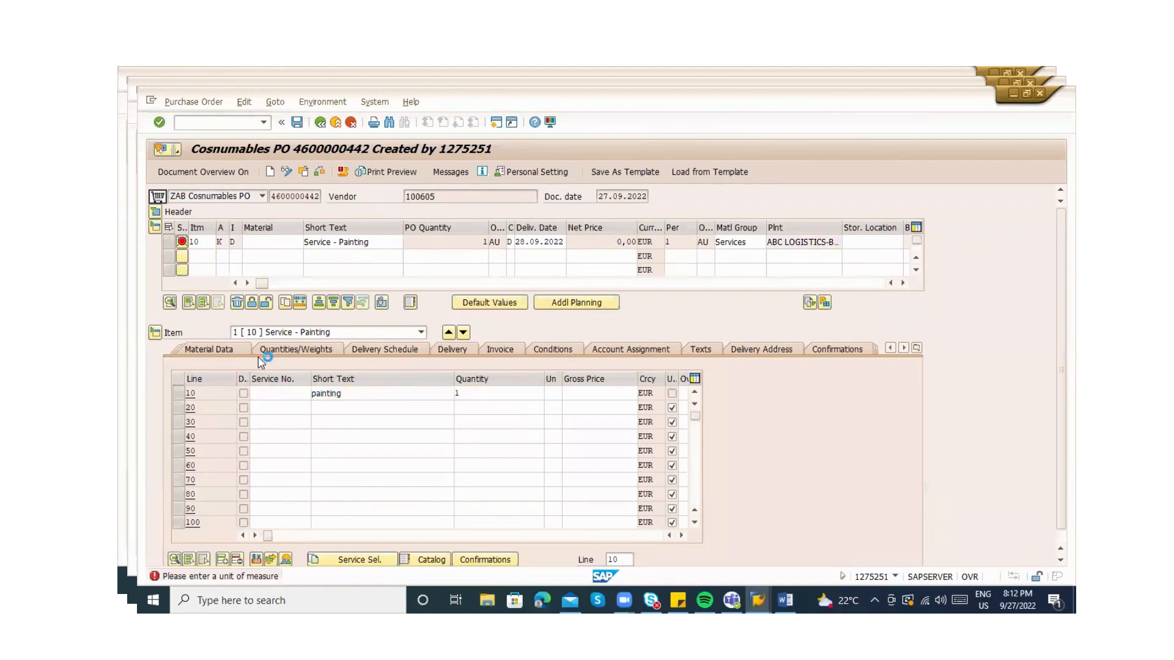
Replace the rejected cost center 2100 with KS01 on the service line
key(Tab)
key(Tab)
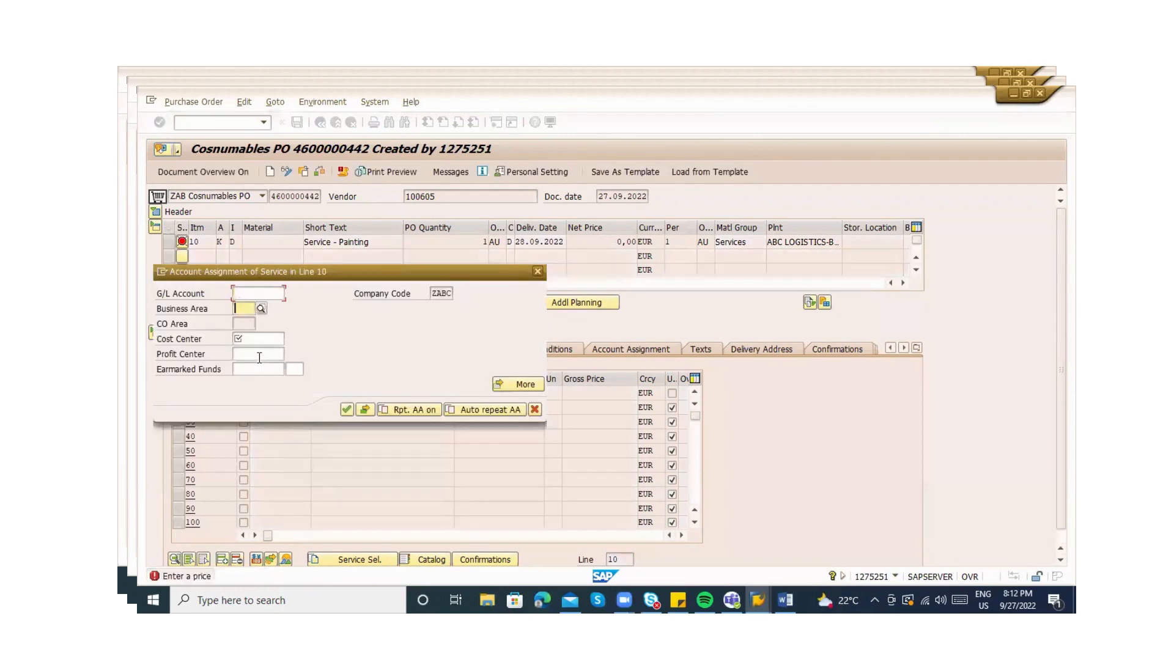
text(2100)
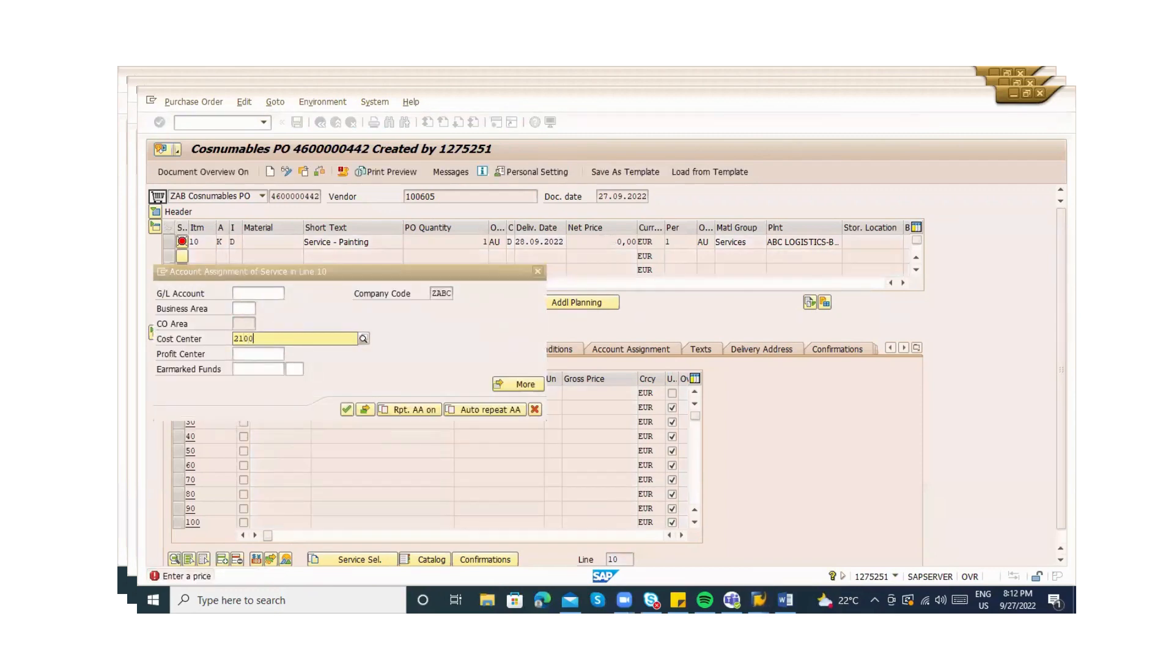
key(Return)
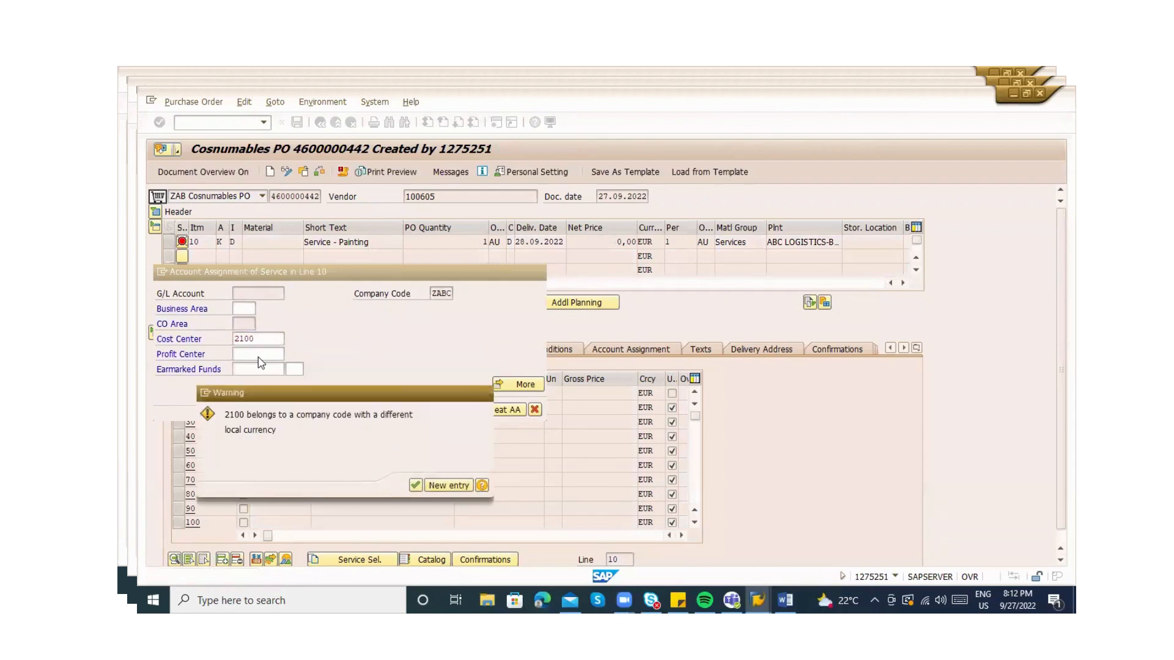
key(Return)
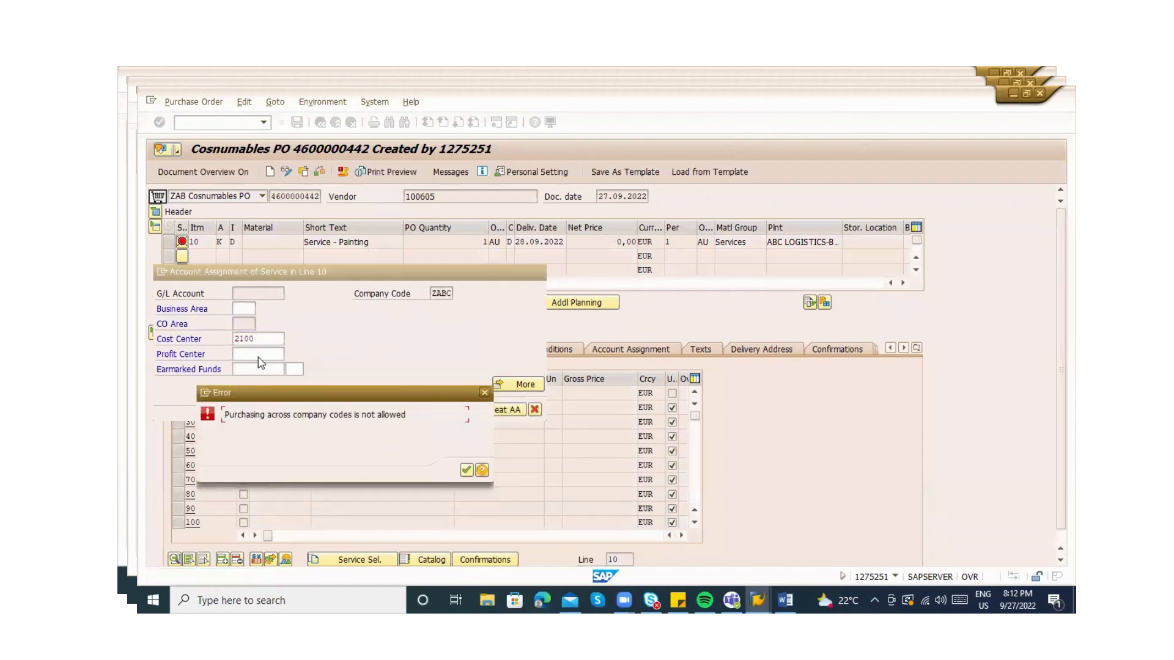
key(Return)
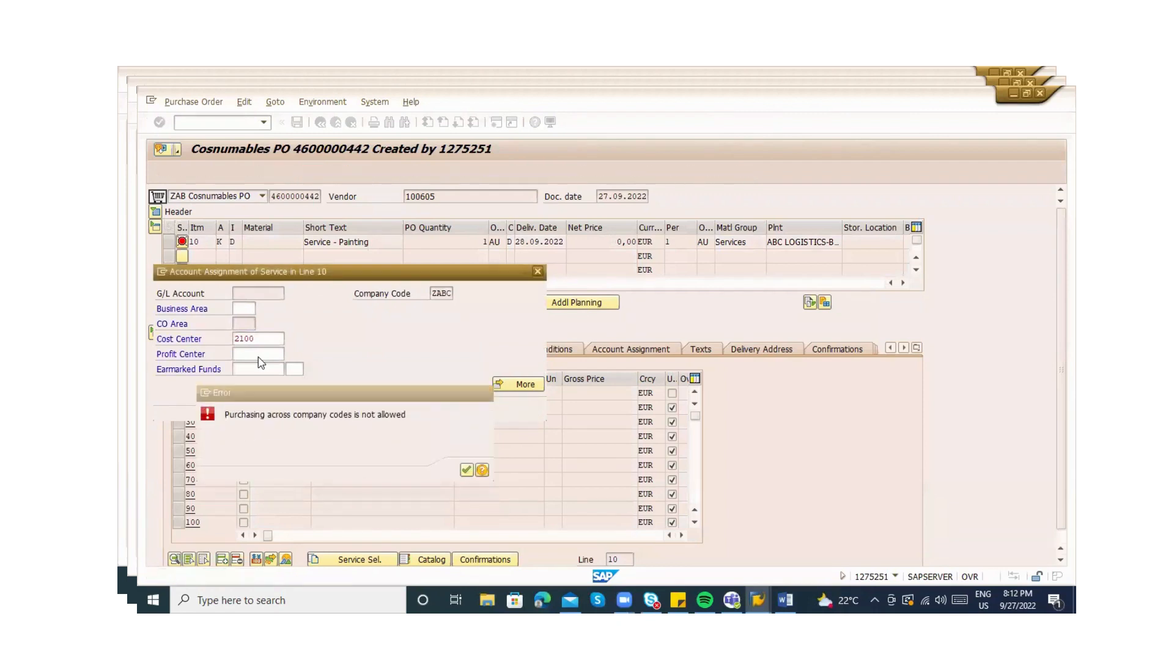
double_click(269, 341)
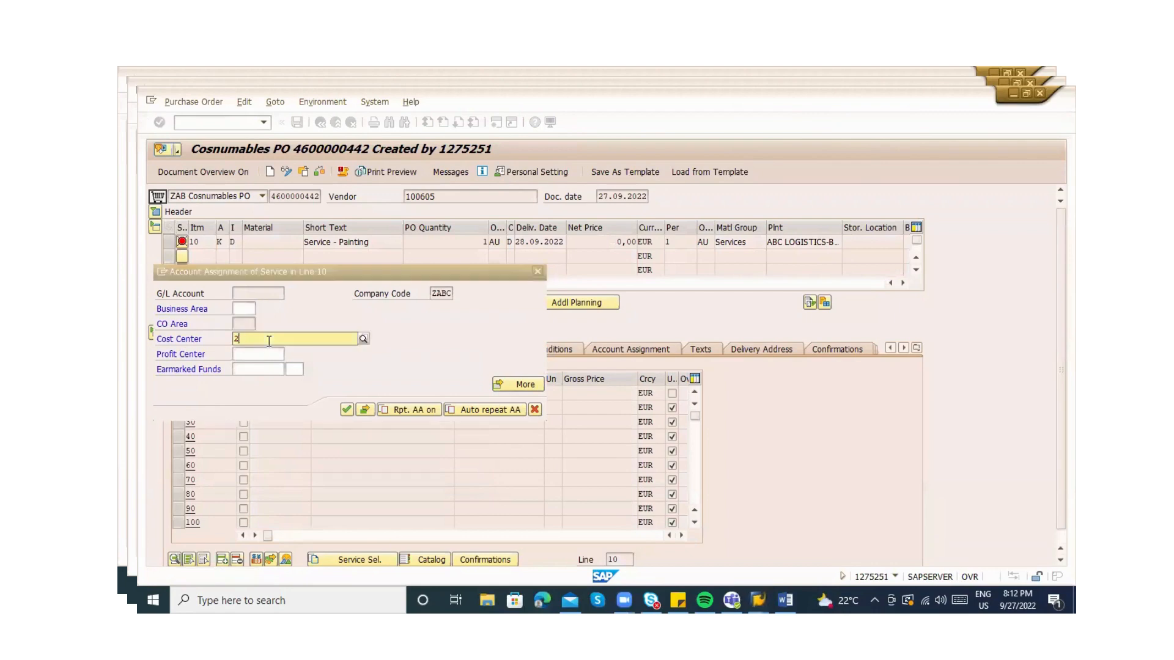
text(KS01)
key(Return)
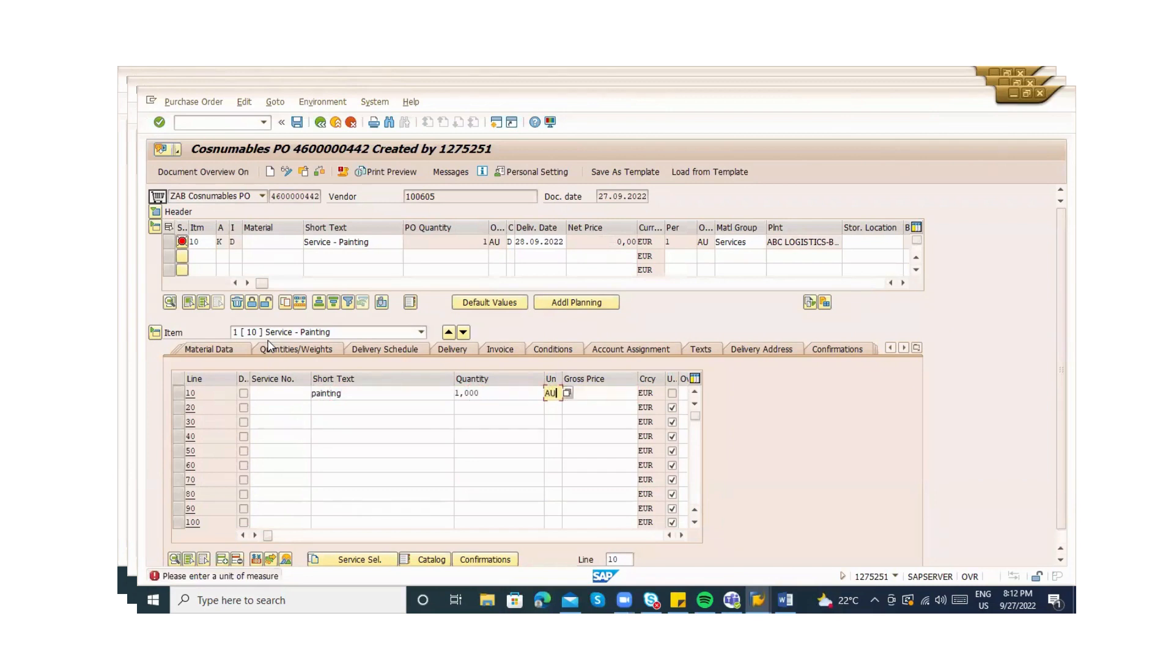
Accept unit AU, set gross price 1.000,00, and save the purchase order
key(Return)
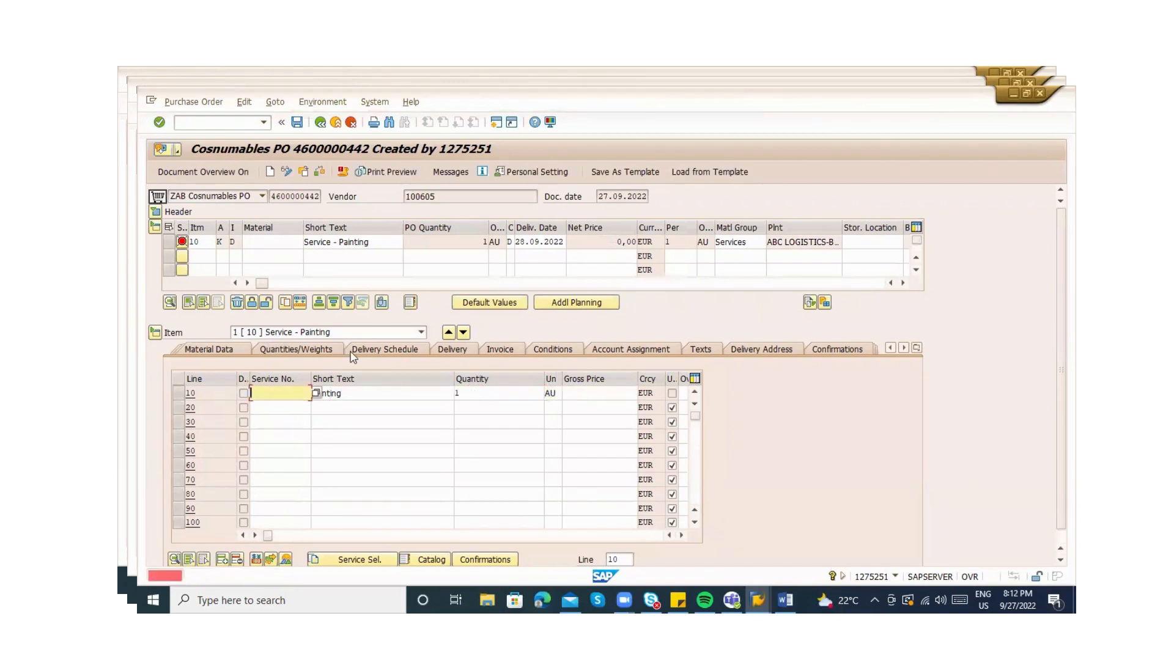
click(619, 392)
text(1.00)
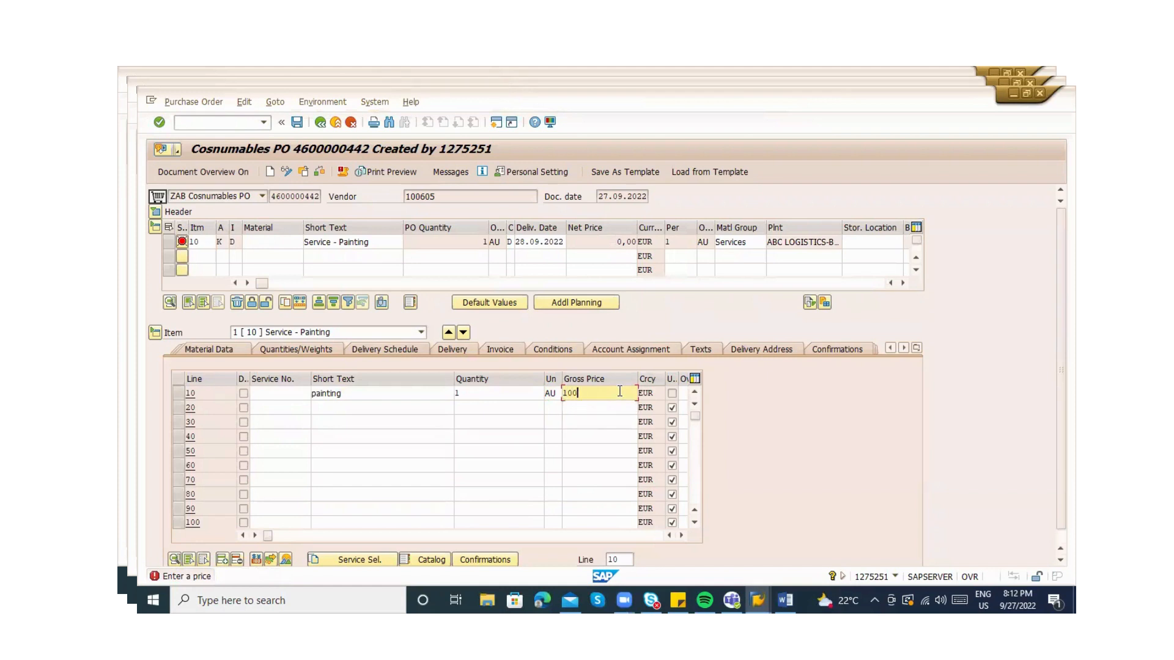
text(0)
key(Return)
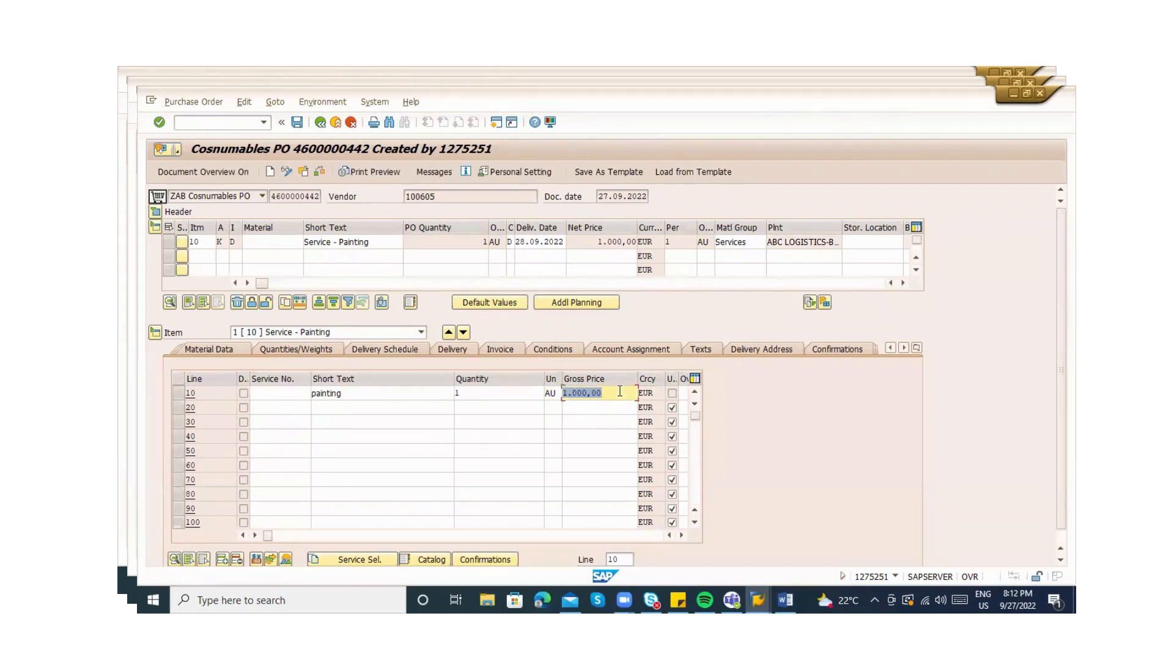
key(ctrl+s)
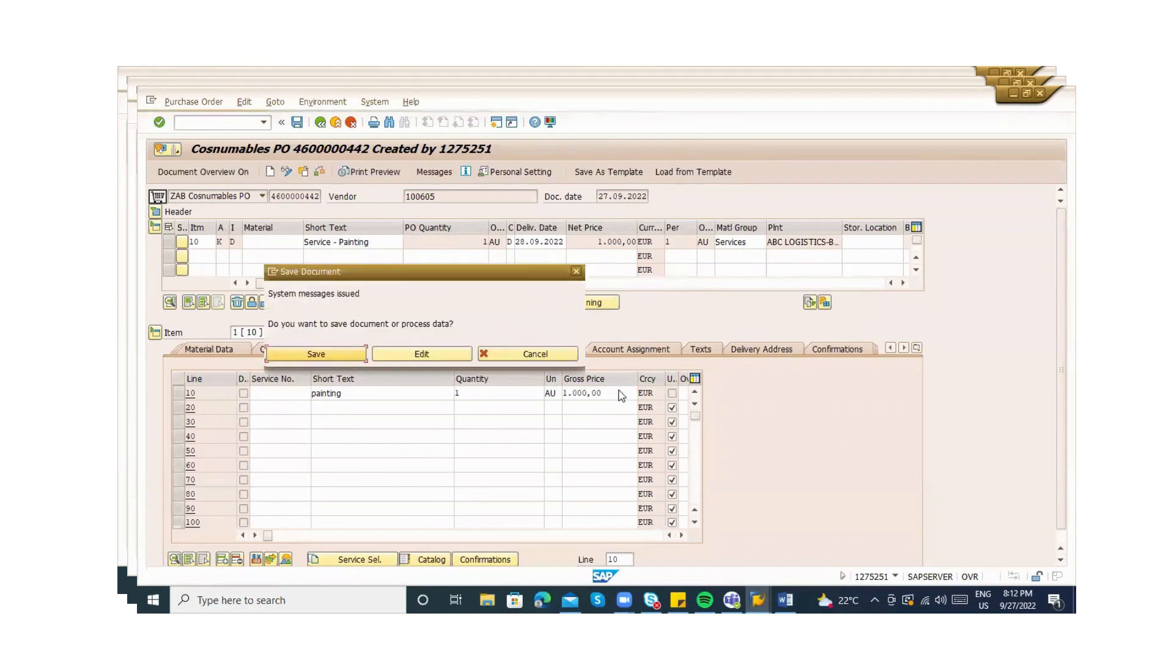
click(310, 355)
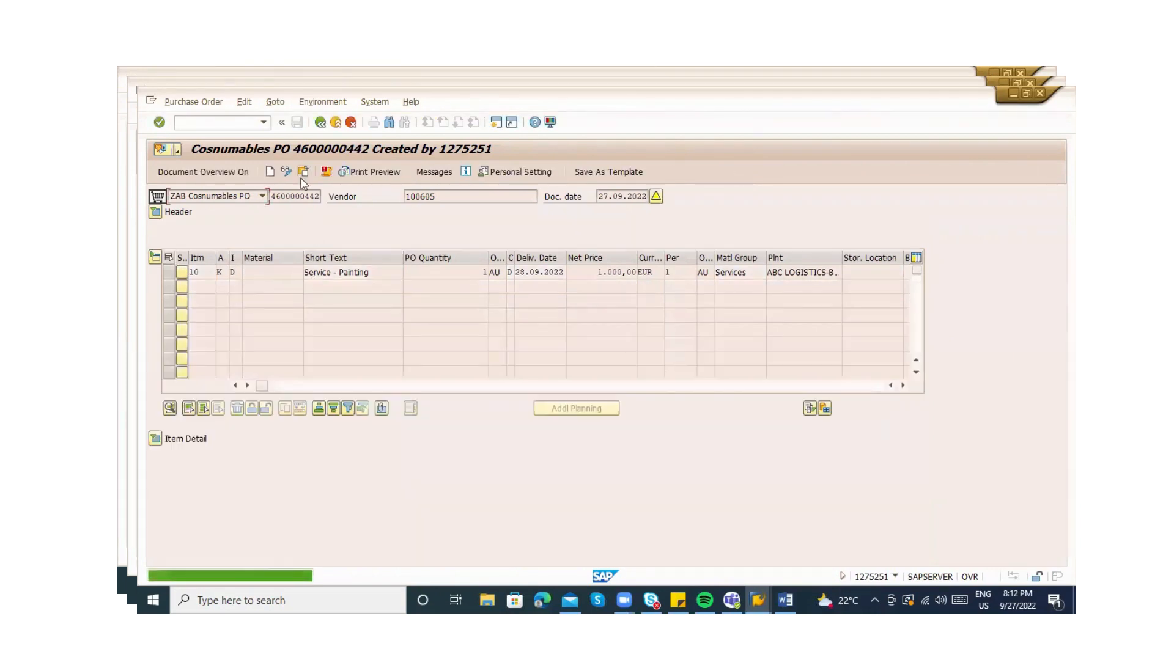
click(303, 172)
key(Return)
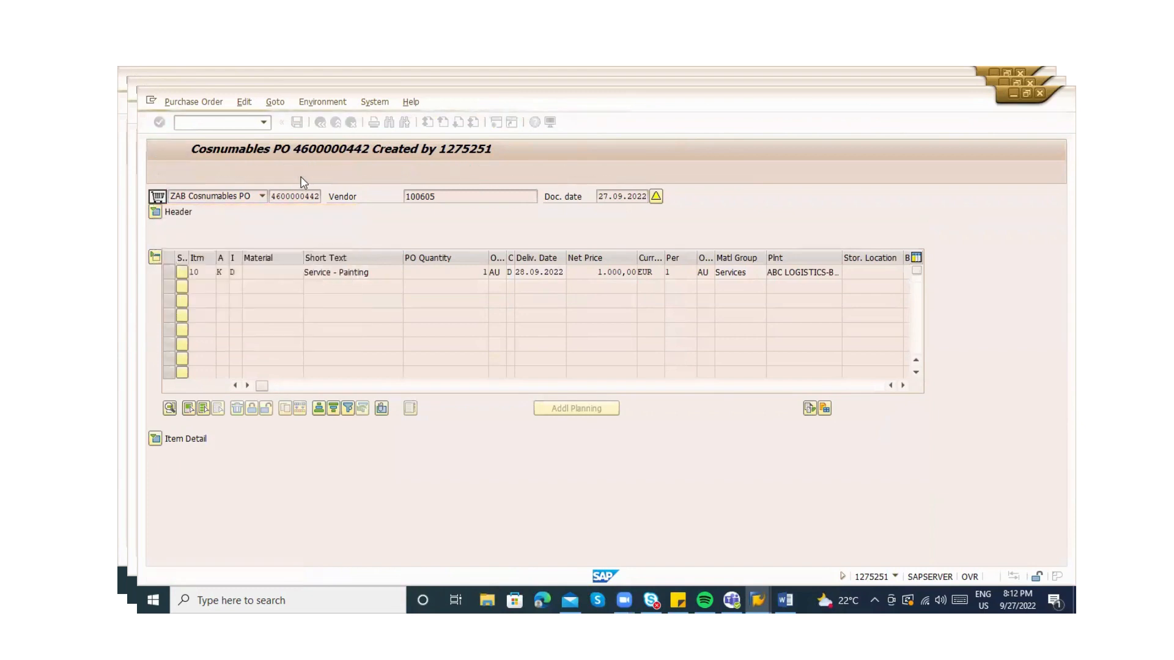
click(373, 259)
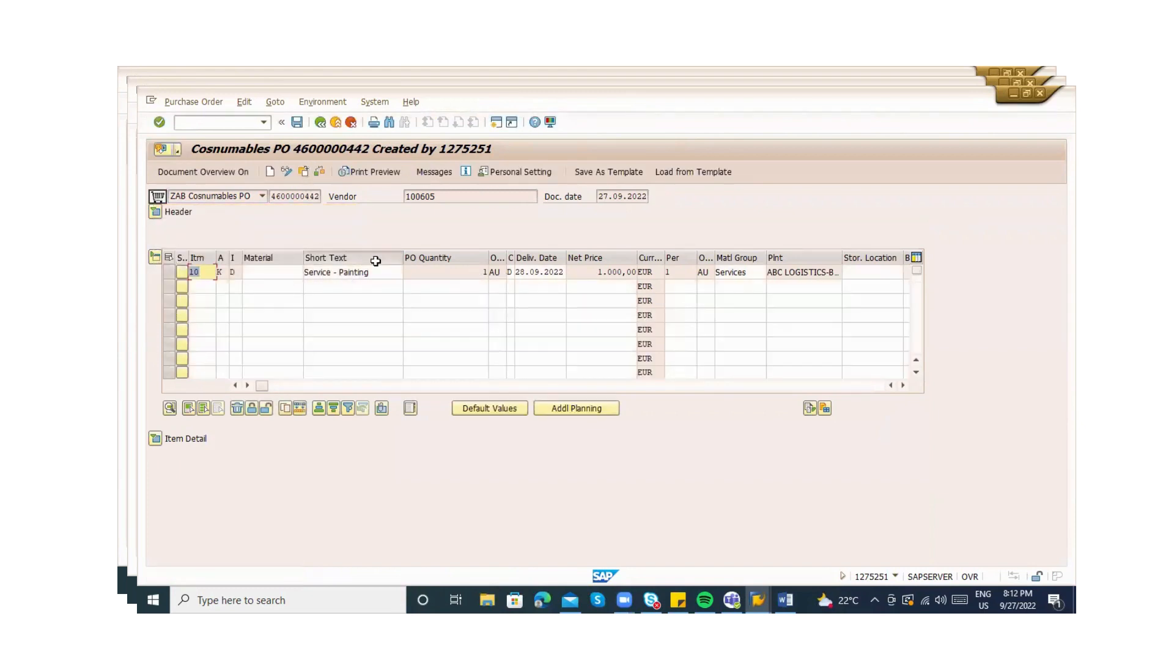
click(368, 259)
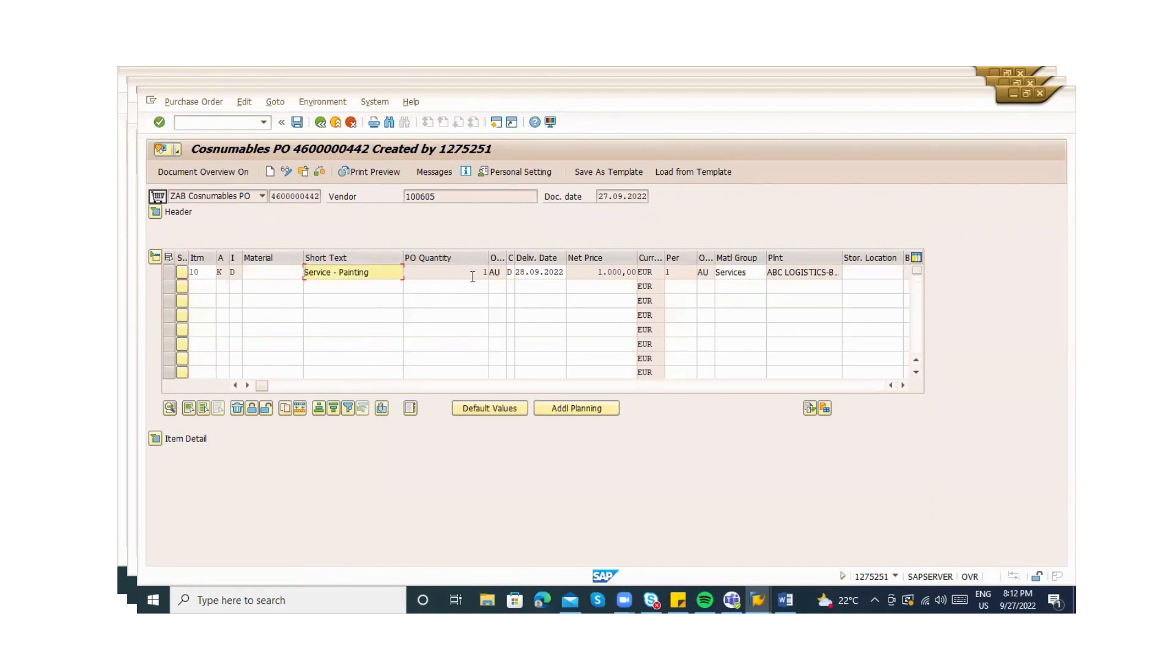
click(157, 441)
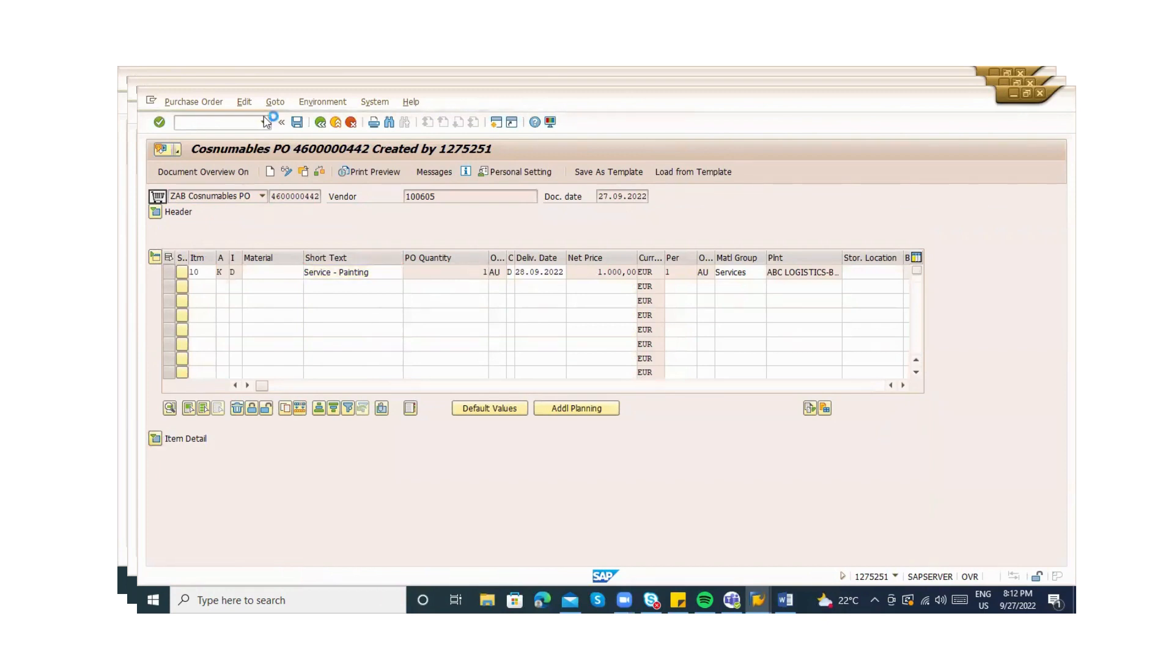
click(218, 126)
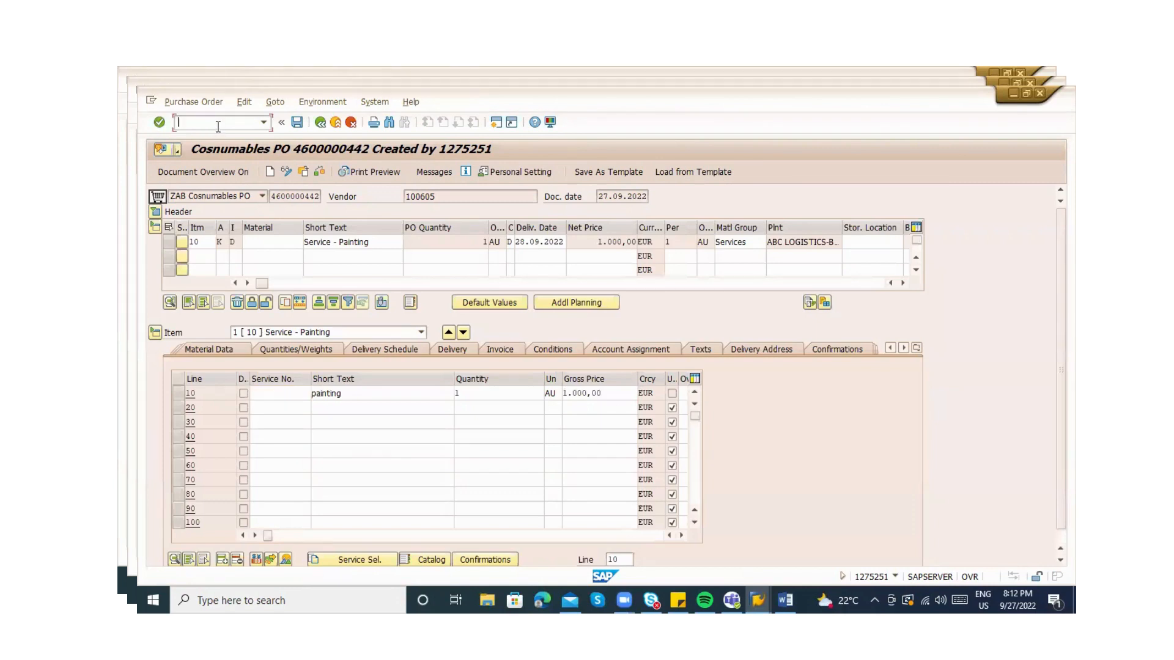
text(/oml81)
key(Return)
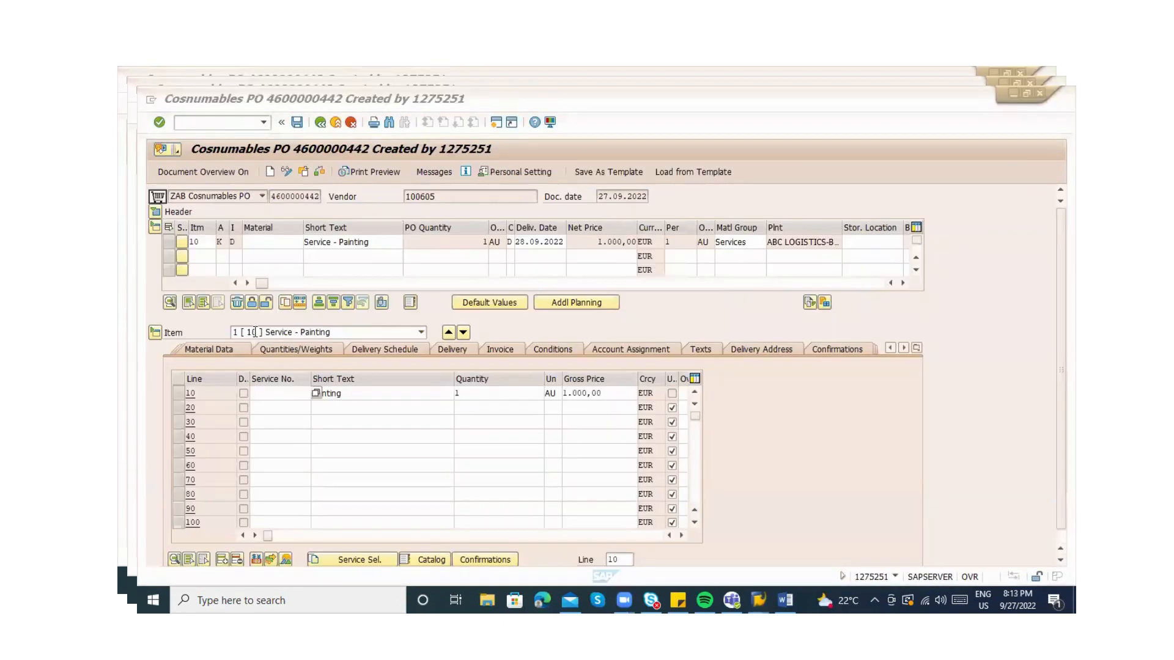
click(273, 391)
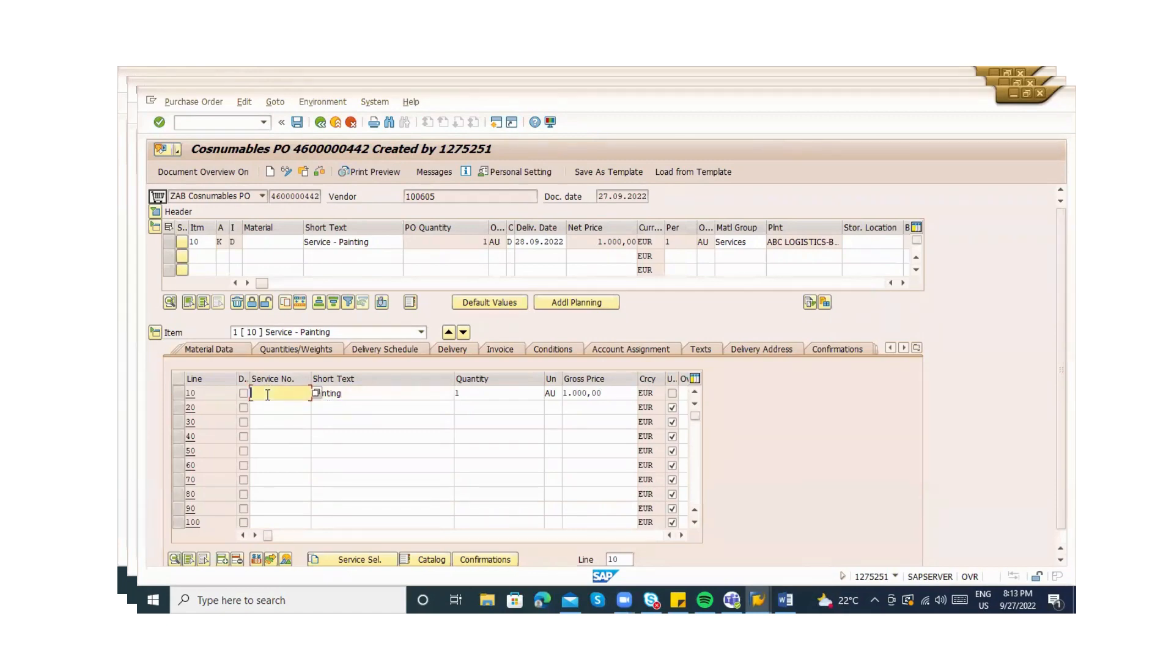
click(193, 127)
Run /nAC01, review the service category list and purchasing data, then exit without saving
key(Return)
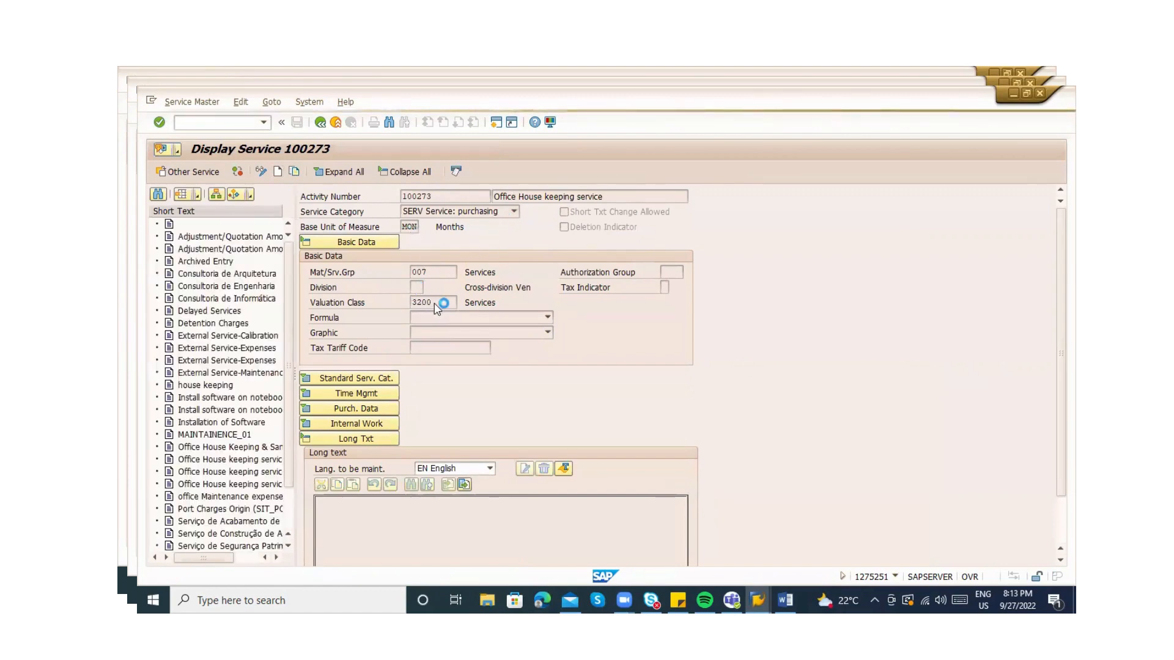
click(436, 212)
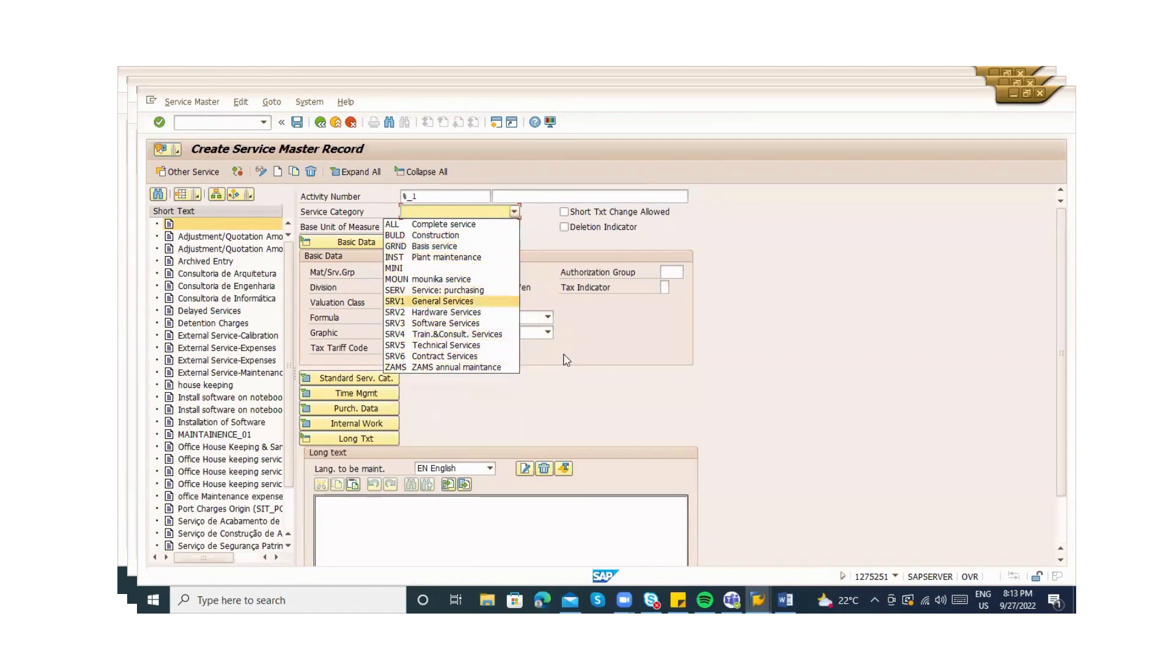
click(429, 442)
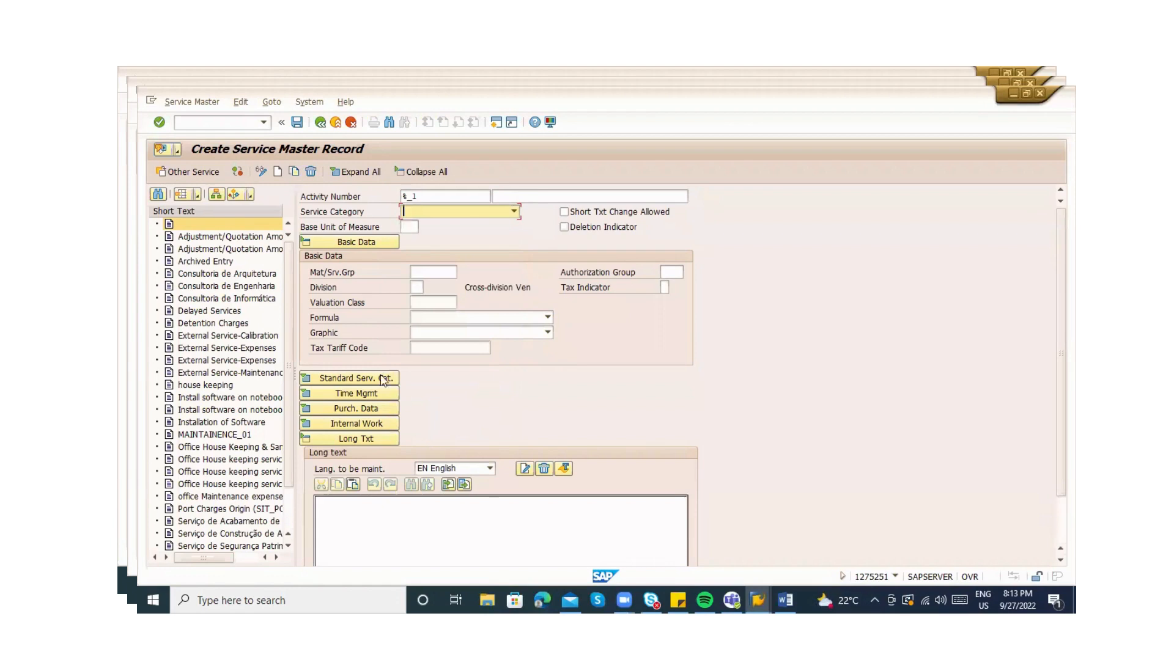
click(343, 414)
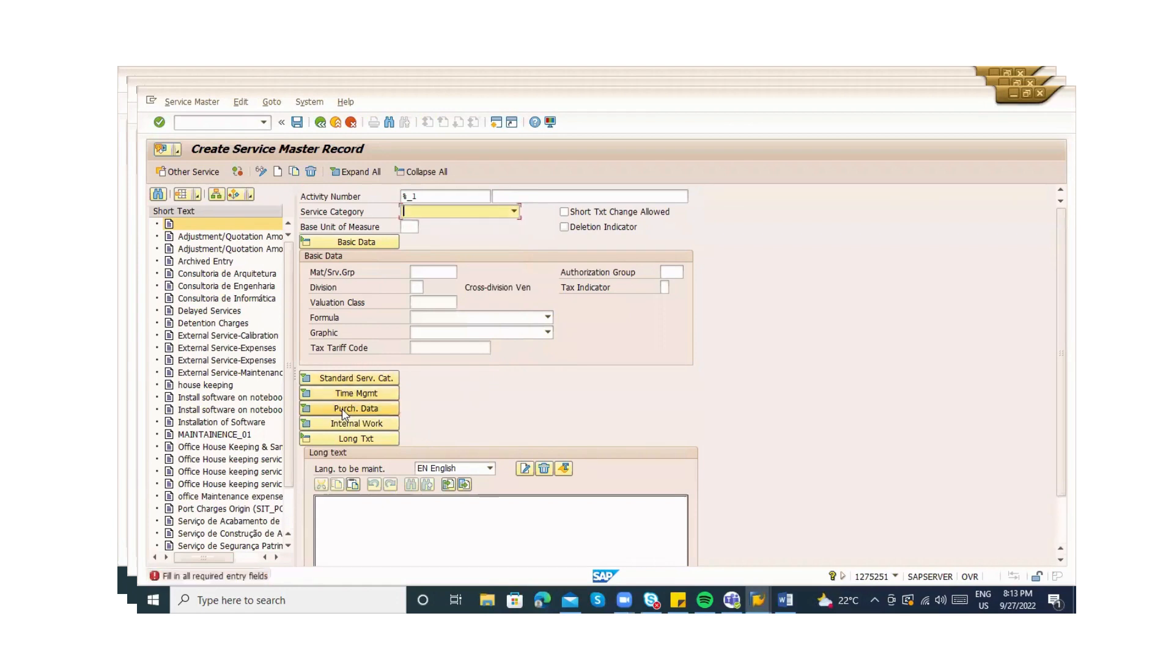
click(325, 122)
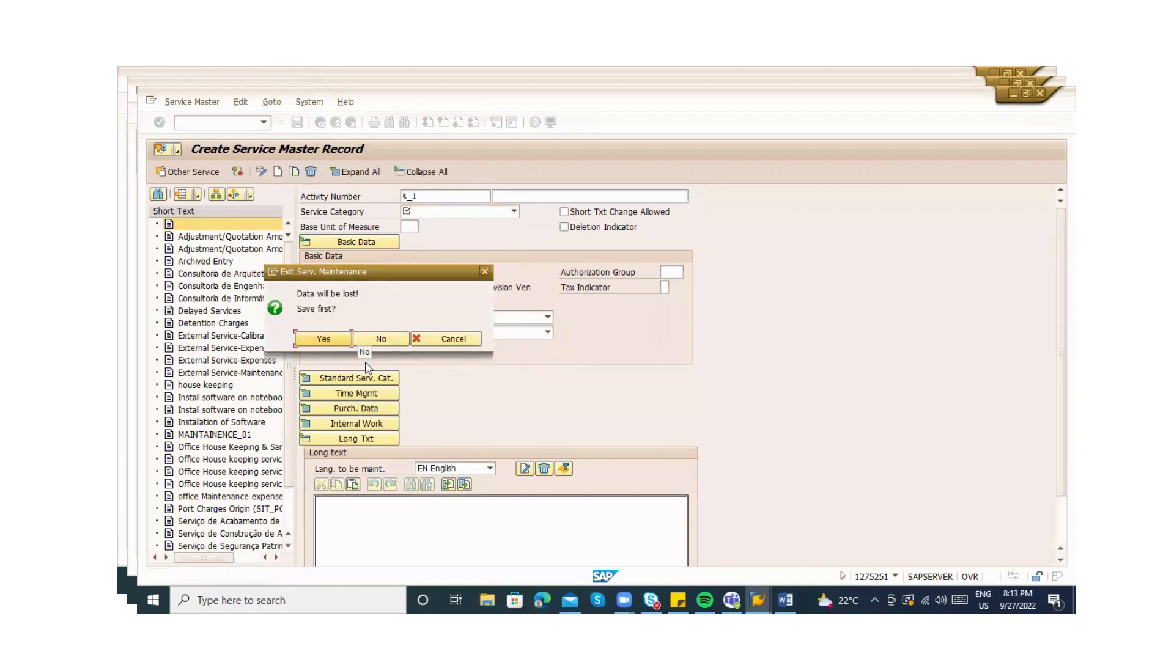
click(379, 339)
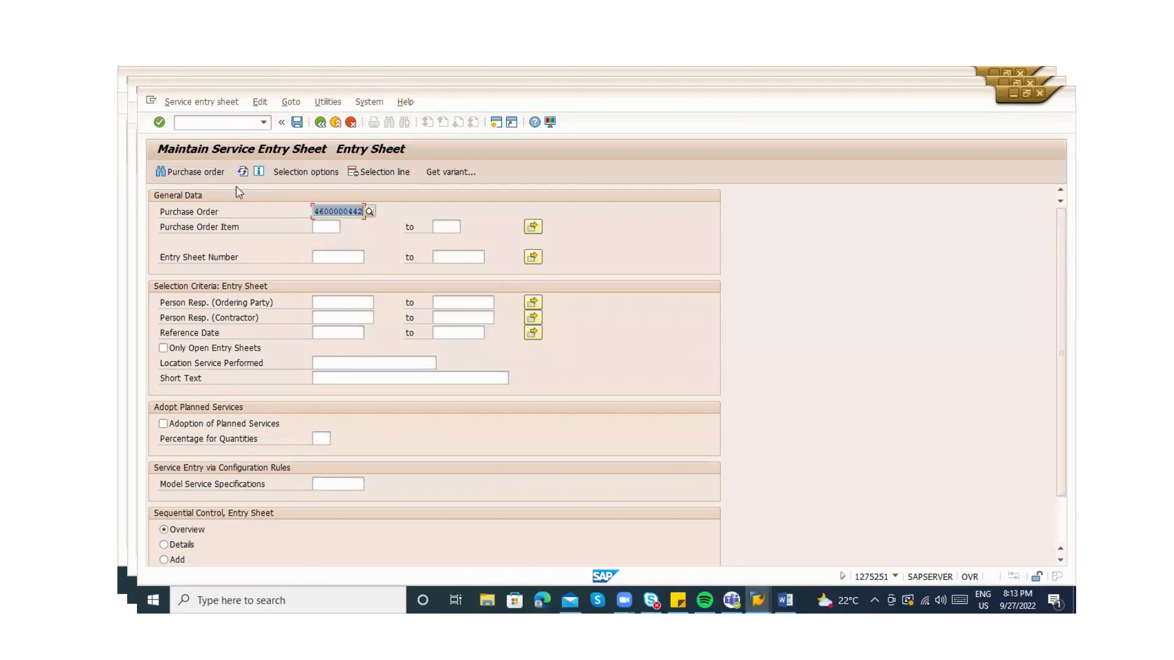
click(297, 171)
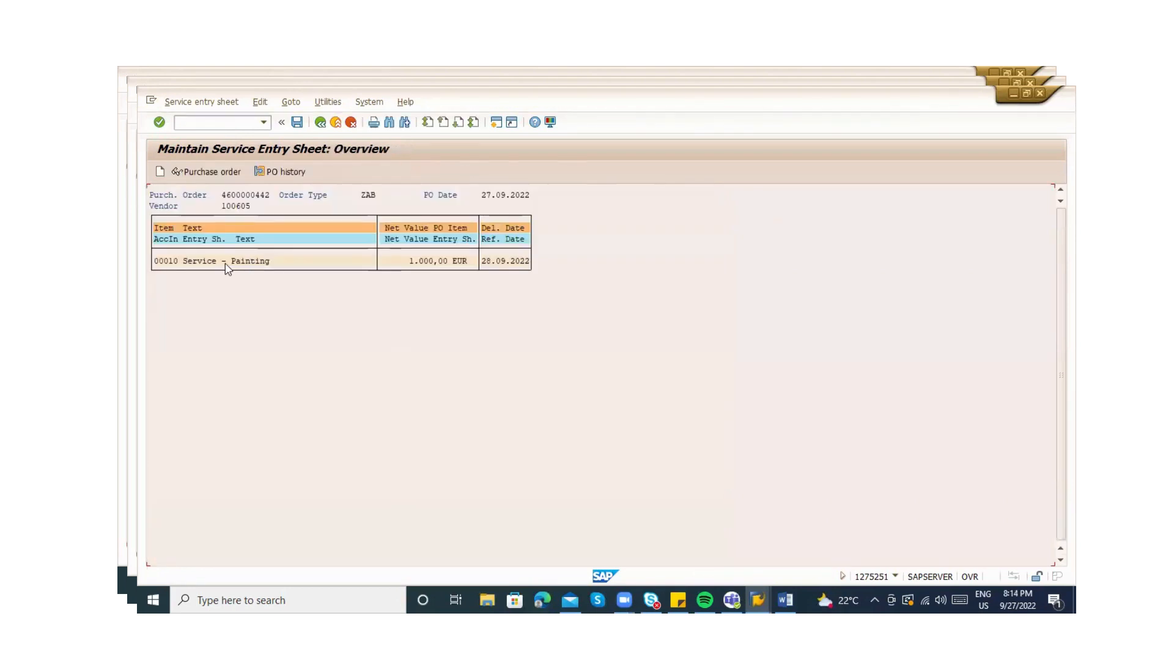
click(160, 173)
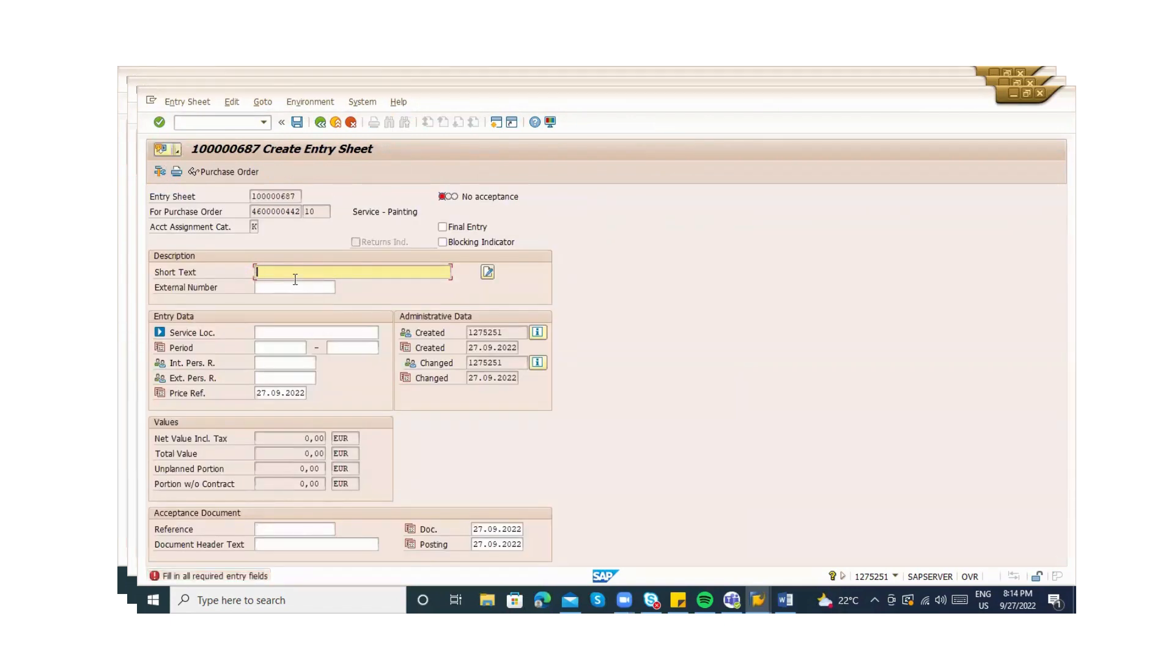
click(897, 577)
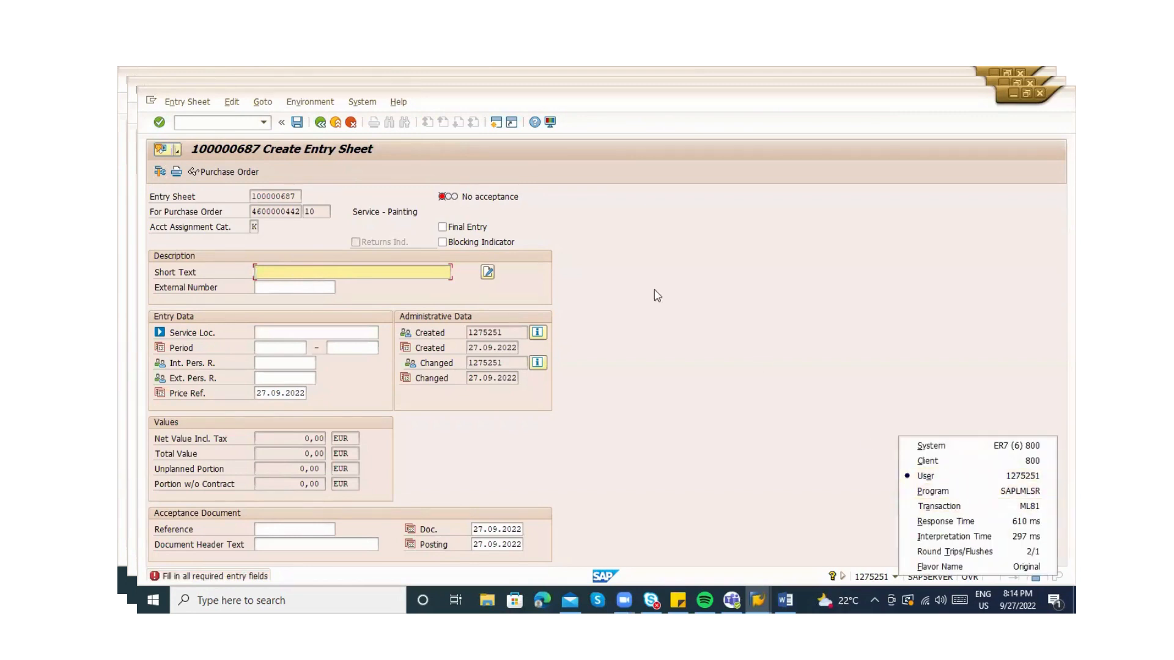
click(606, 251)
click(189, 123)
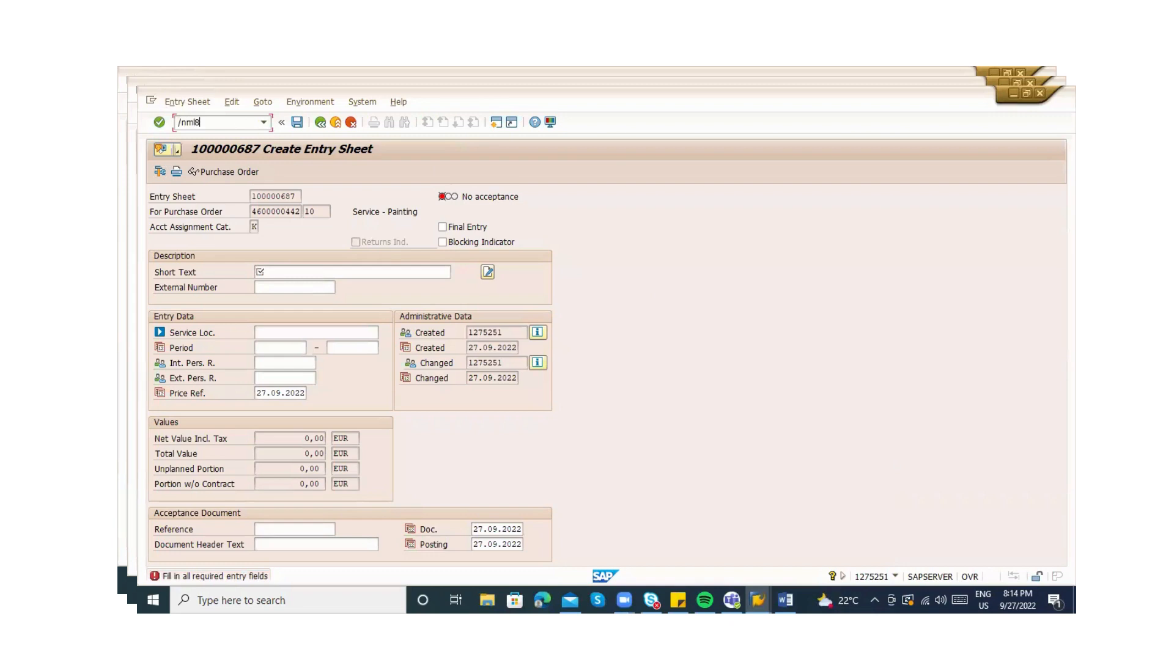
Restart ML81N and create entry sheet 100000688 with short text 'Services - painting', then select services
key(Return)
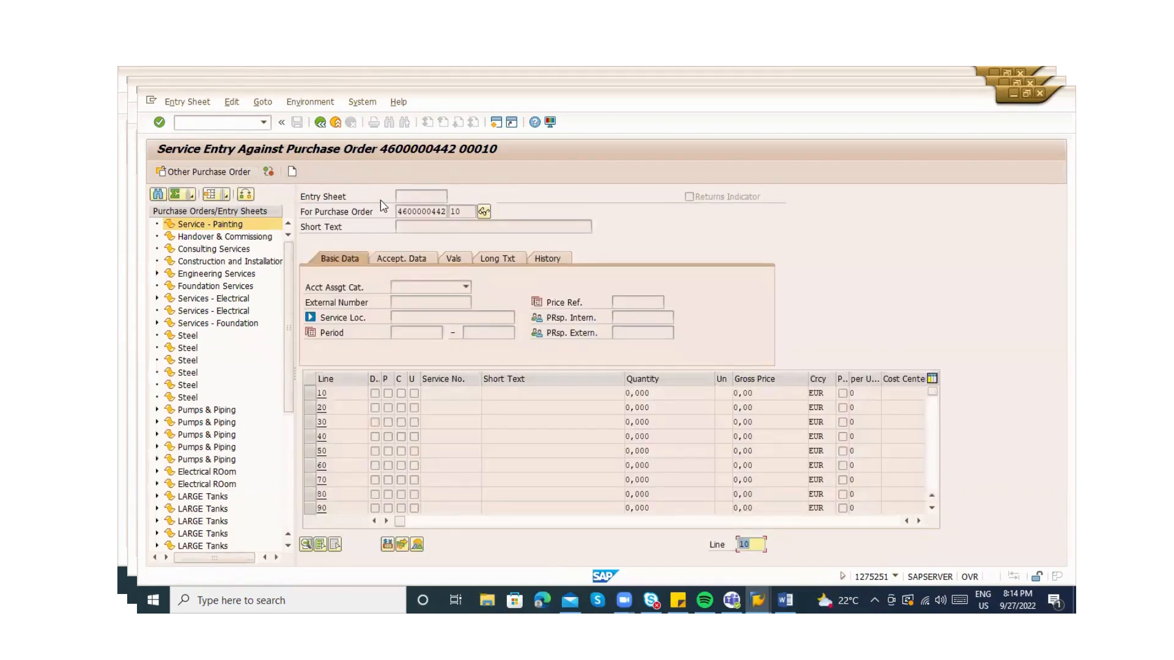
click(292, 175)
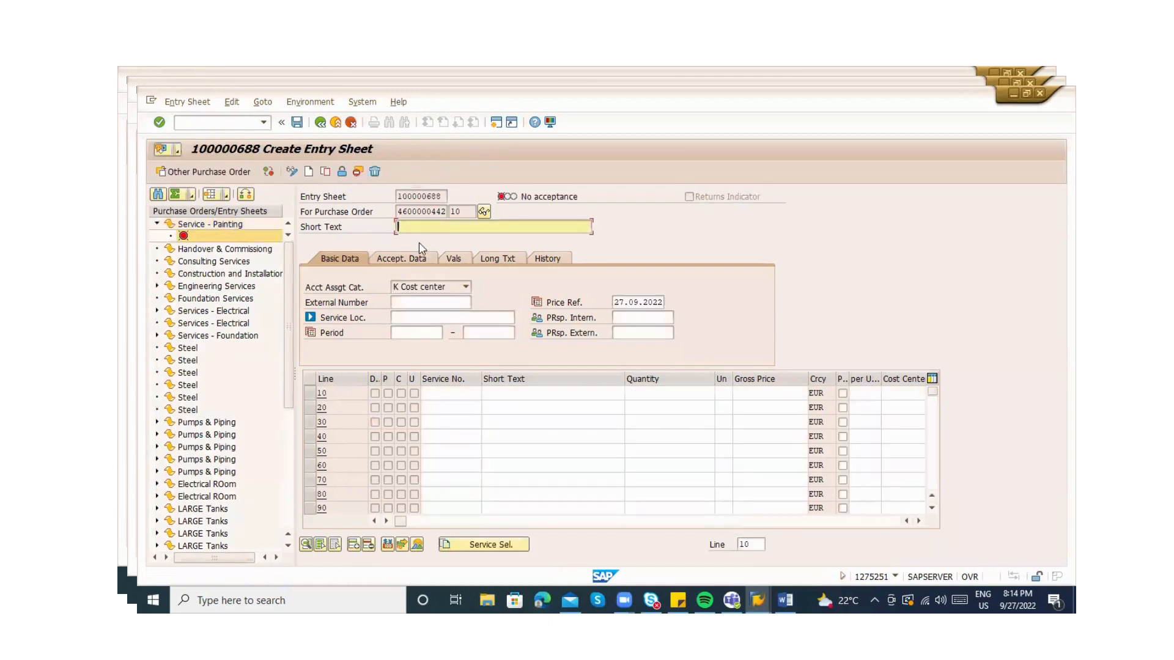
text(Se)
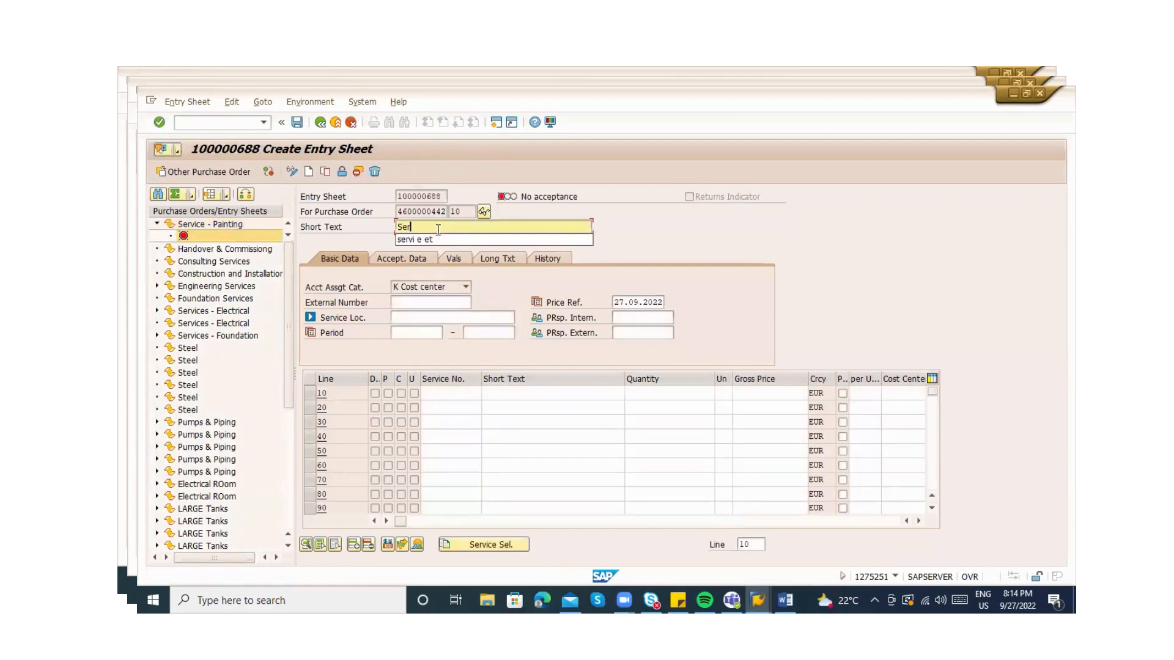
text(rvice)
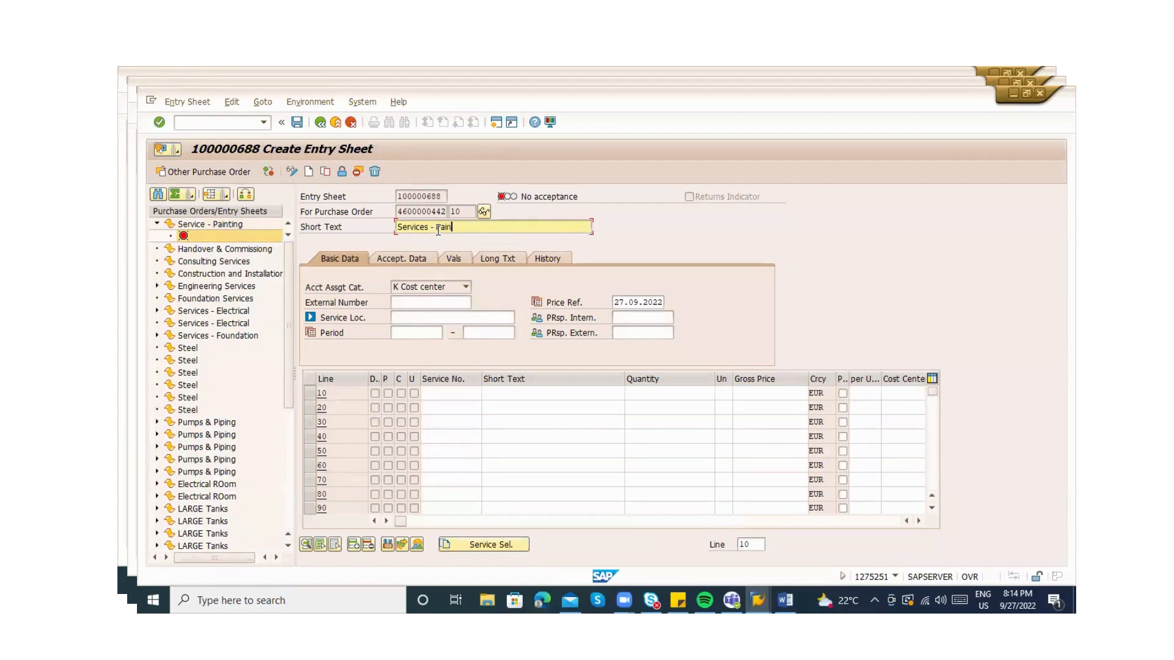
text(s - painting)
key(Return)
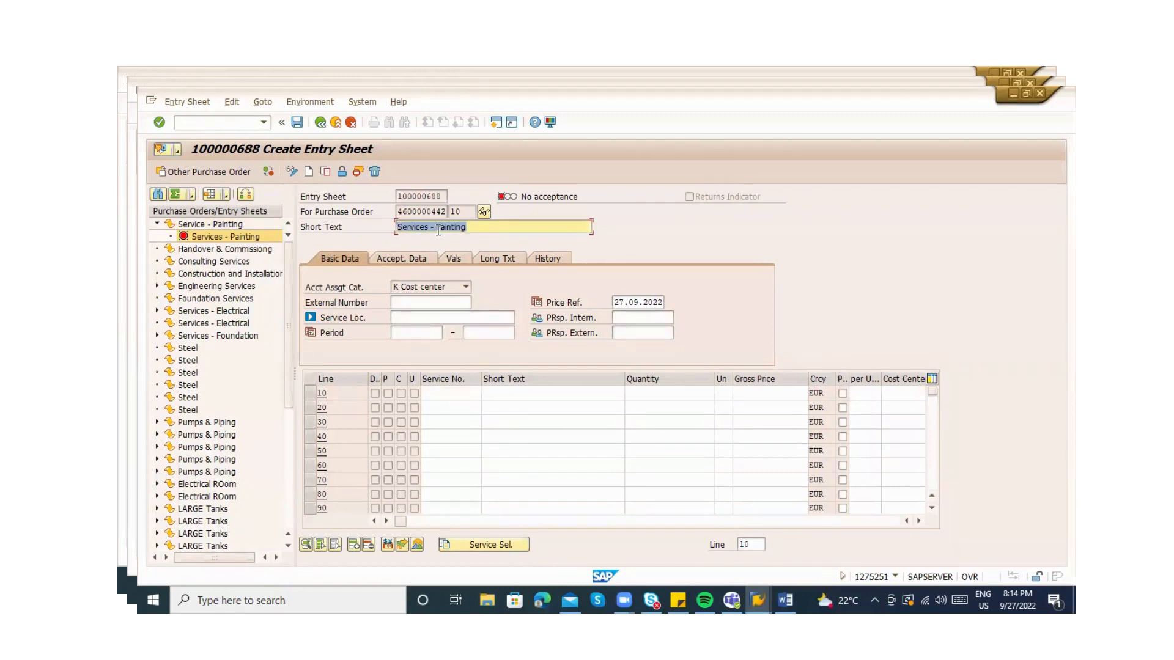
click(471, 549)
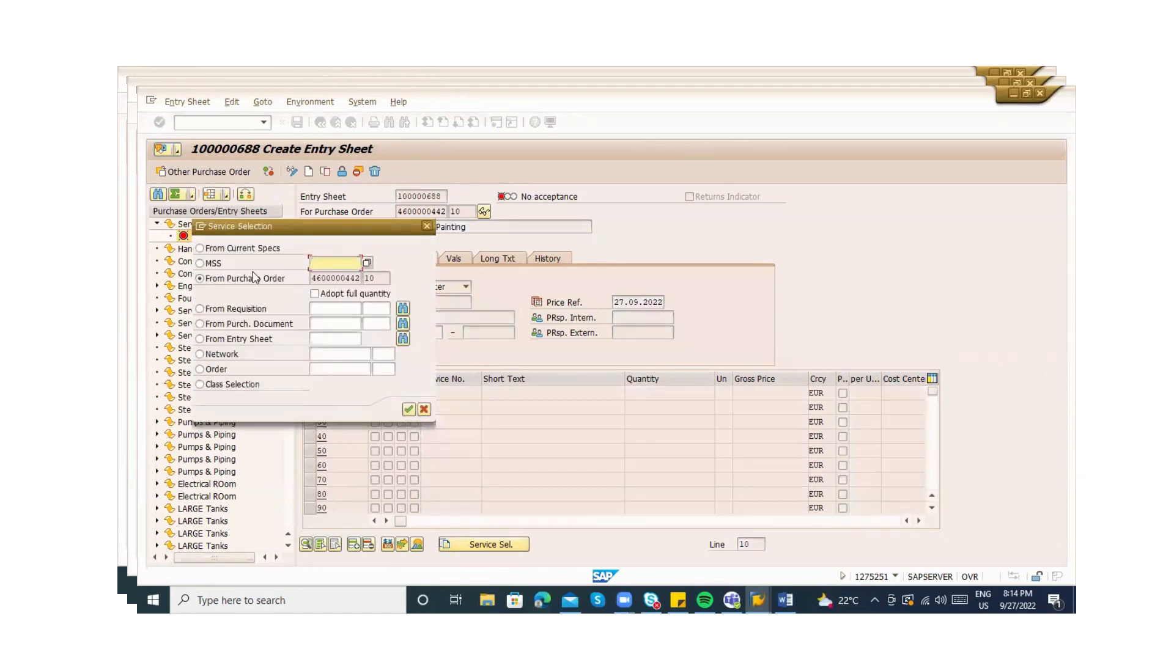
Copy painting service line 10 from the purchase order and check its quantity of 1 AU
click(405, 409)
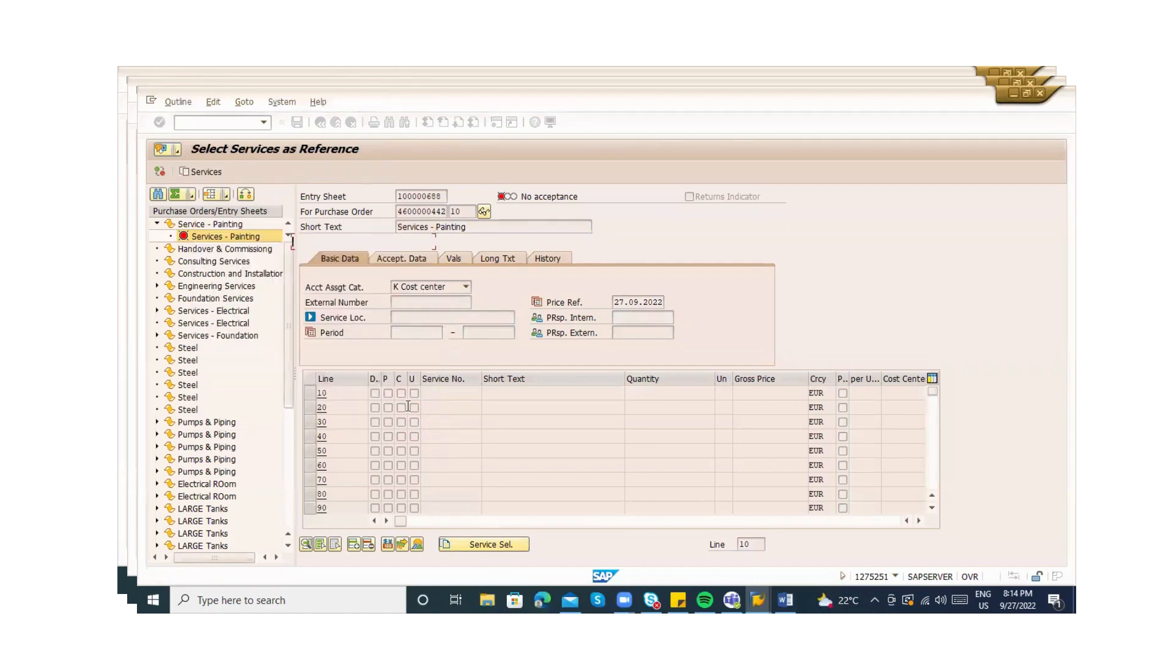
click(159, 242)
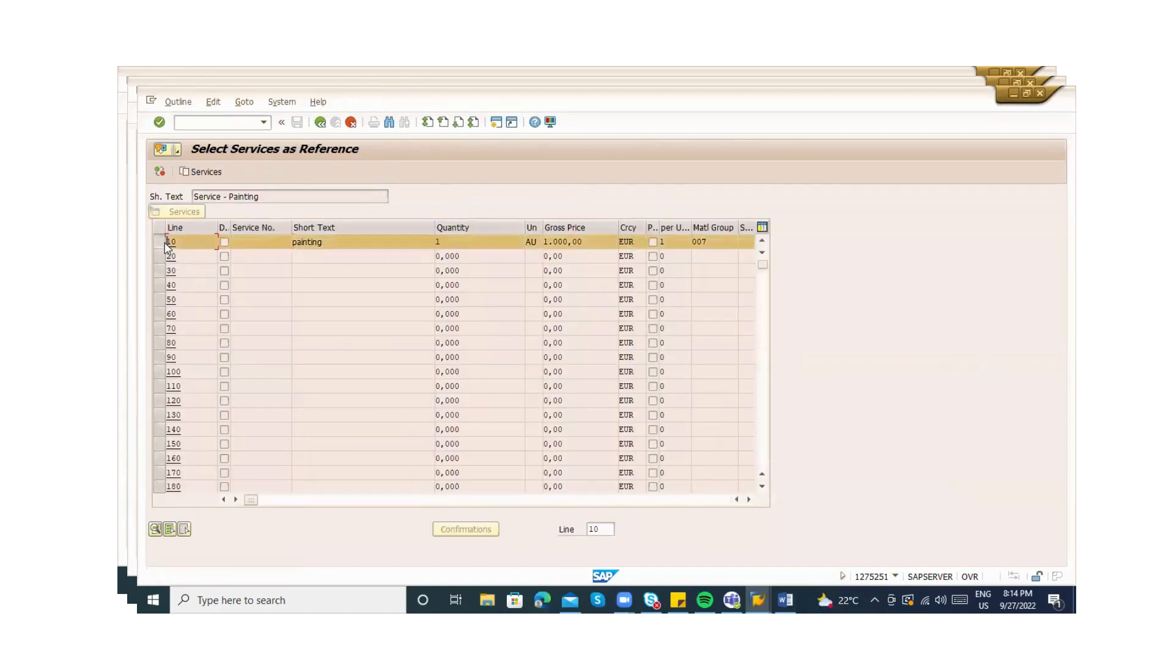
click(205, 172)
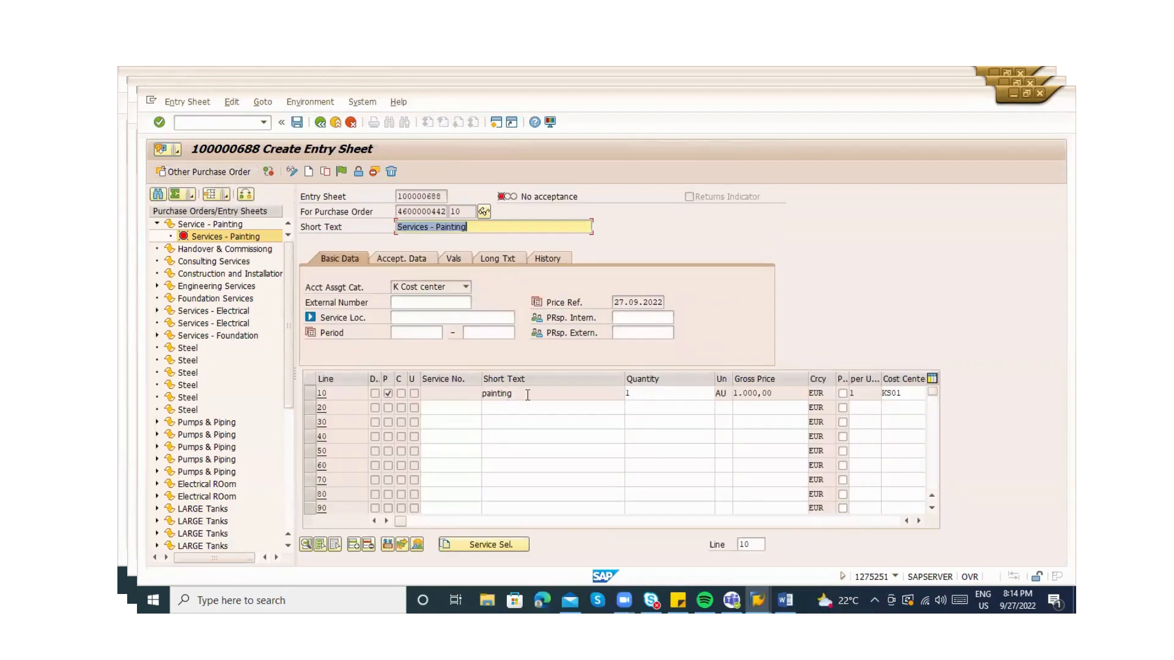
click(679, 392)
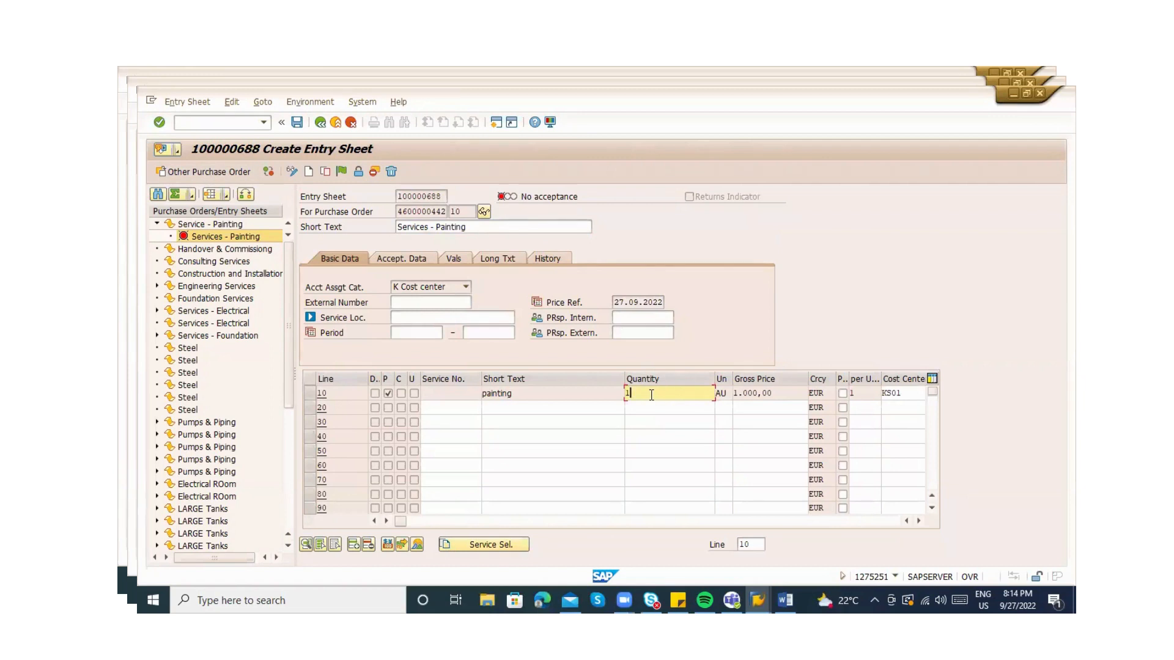
click(523, 394)
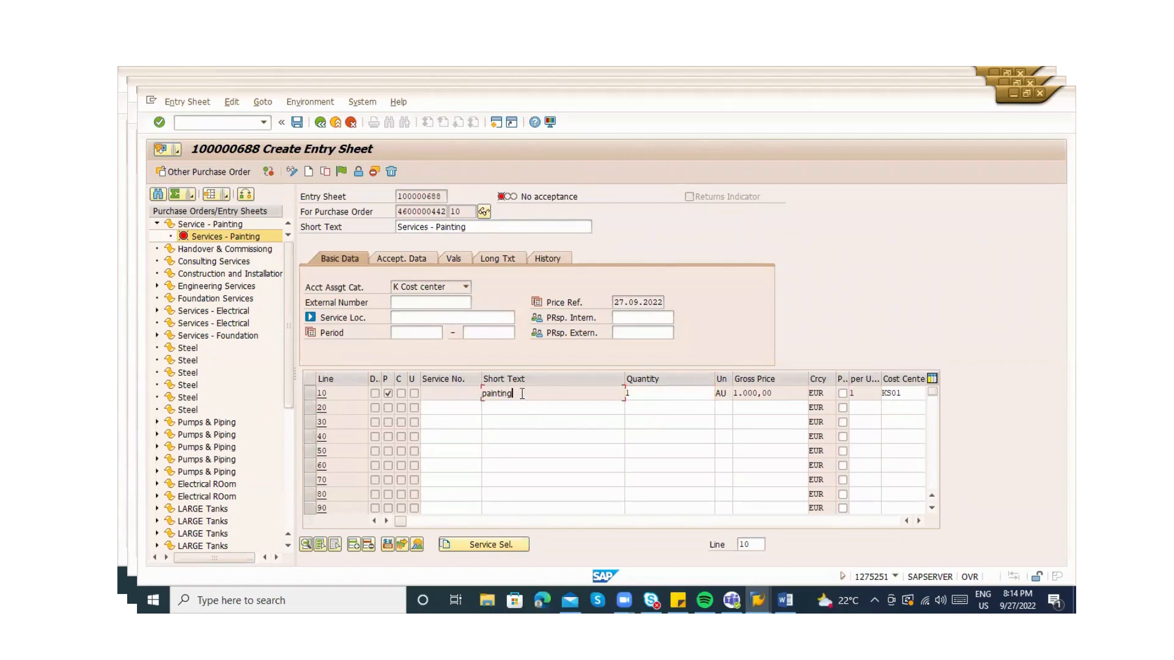
click(657, 394)
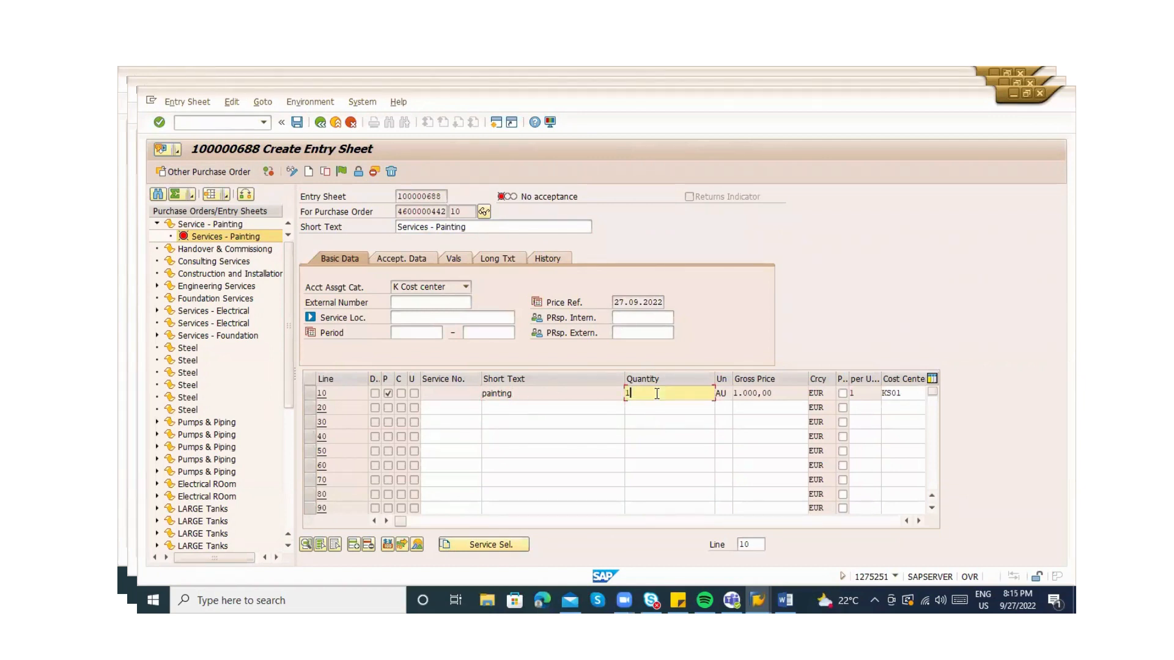
Verify line 10 is assigned to cost center KS01
click(445, 522)
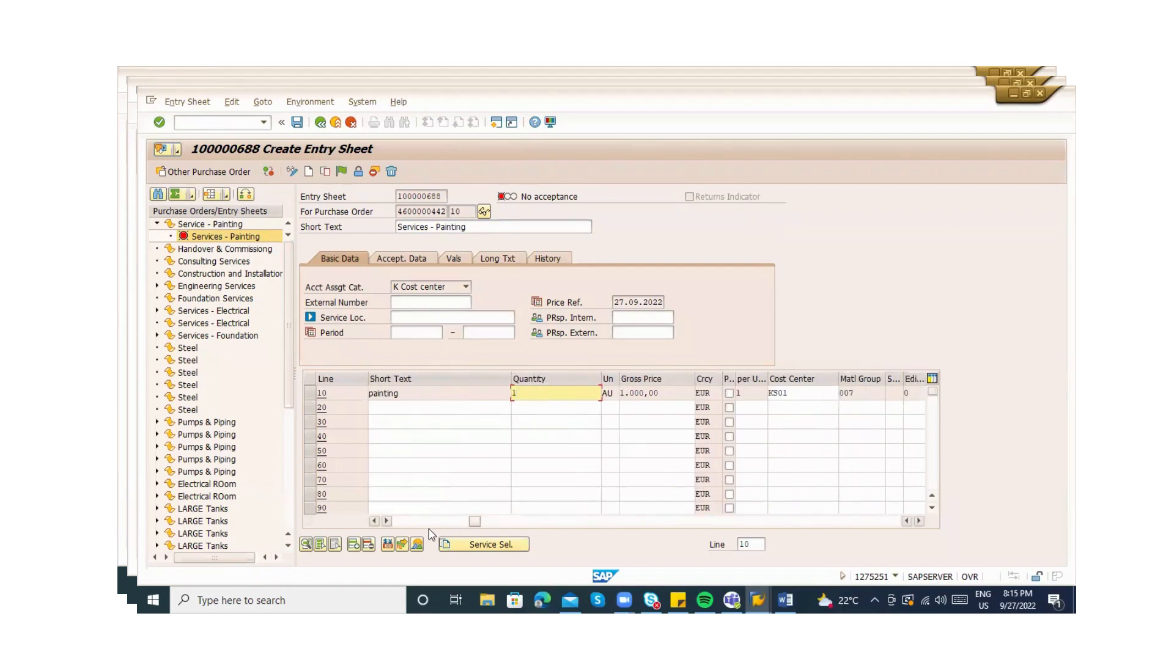
click(413, 525)
click(451, 523)
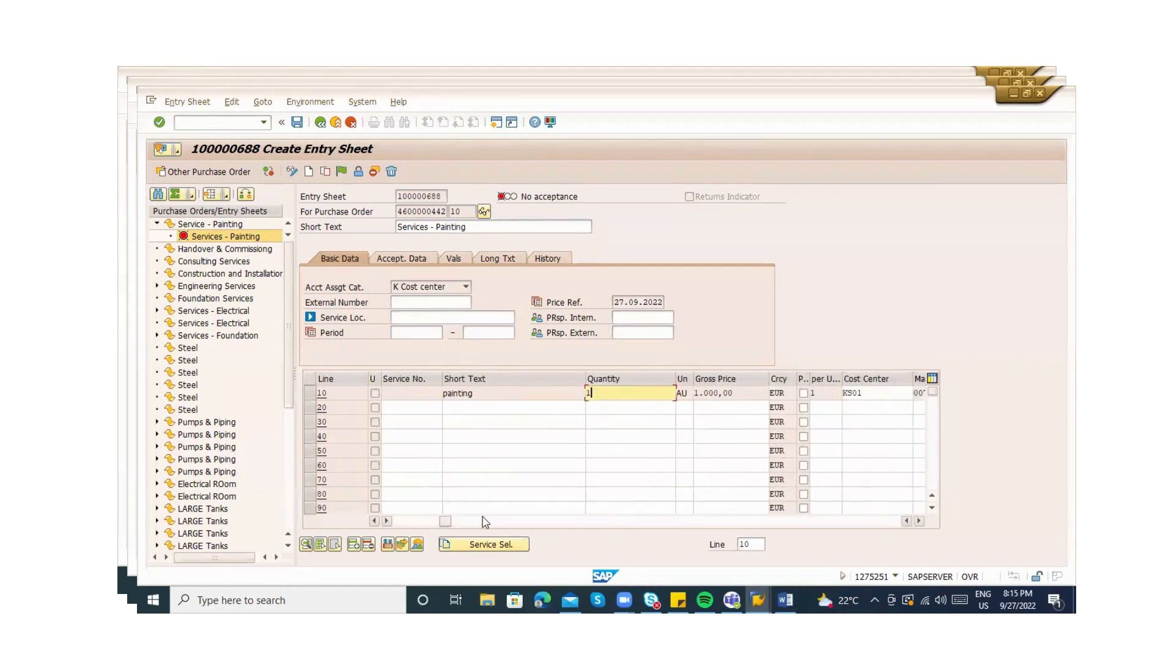
click(874, 392)
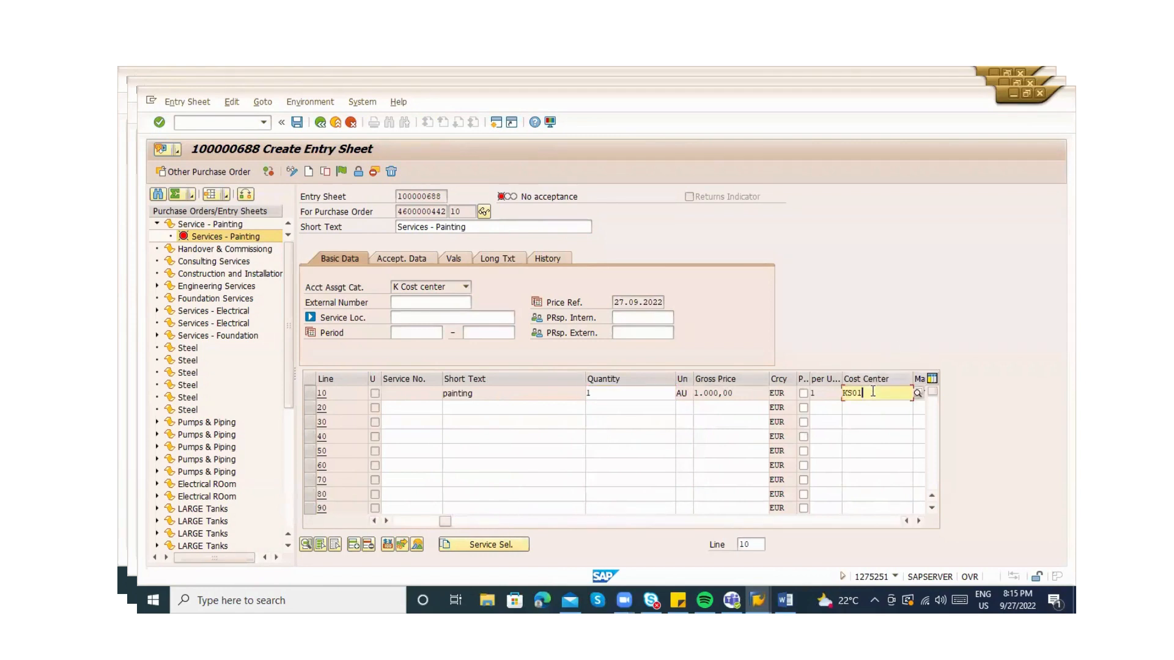
click(404, 523)
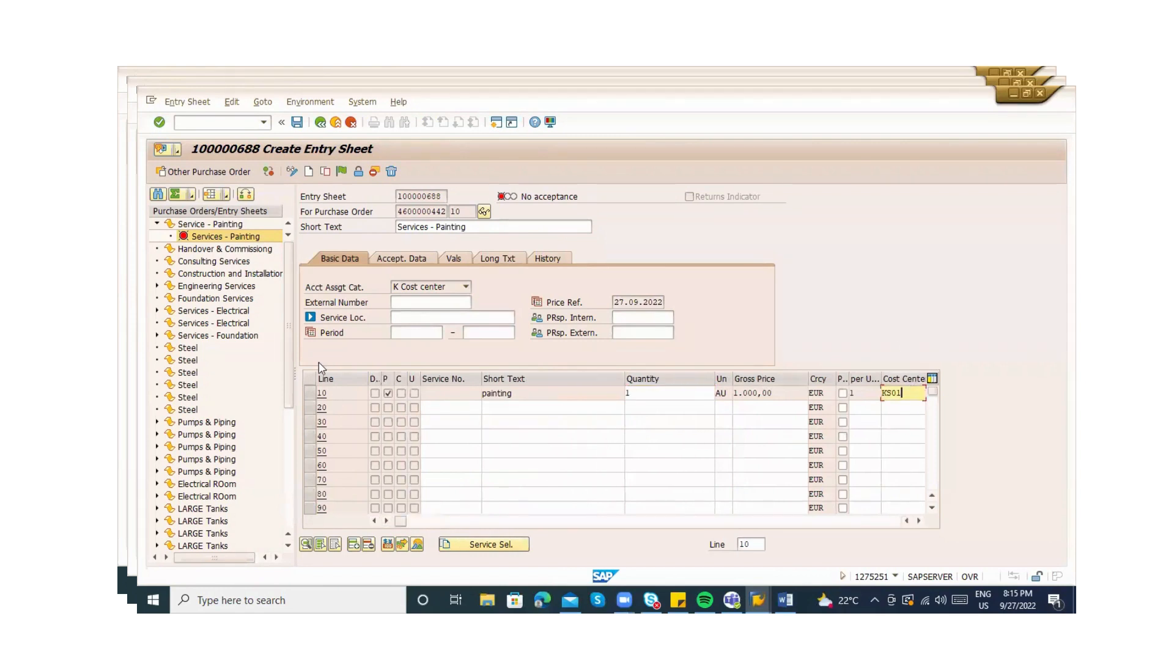
Review line 10's full service specification and its 1.000,00 EUR pricing conditions
click(310, 391)
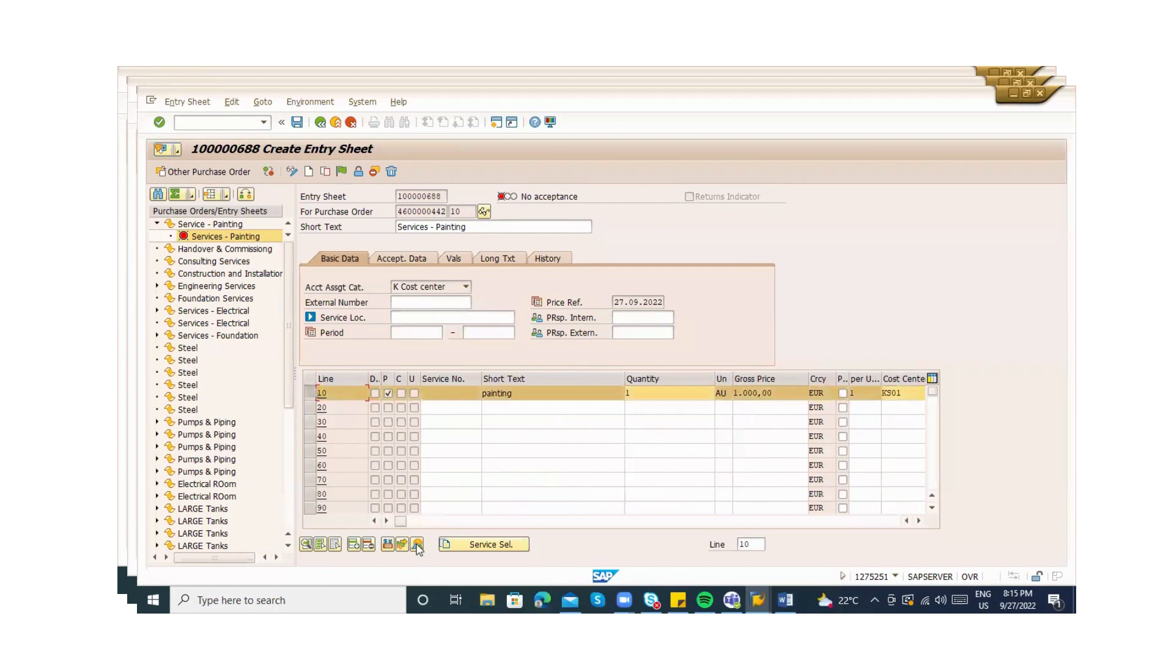
click(418, 544)
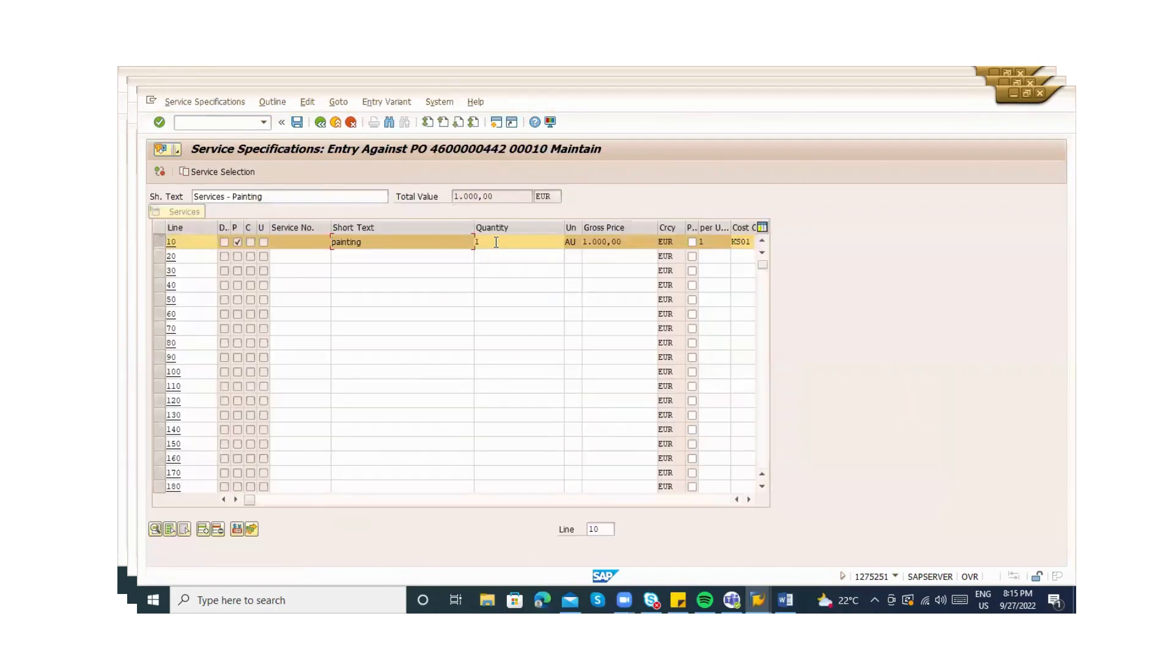
click(321, 501)
click(369, 501)
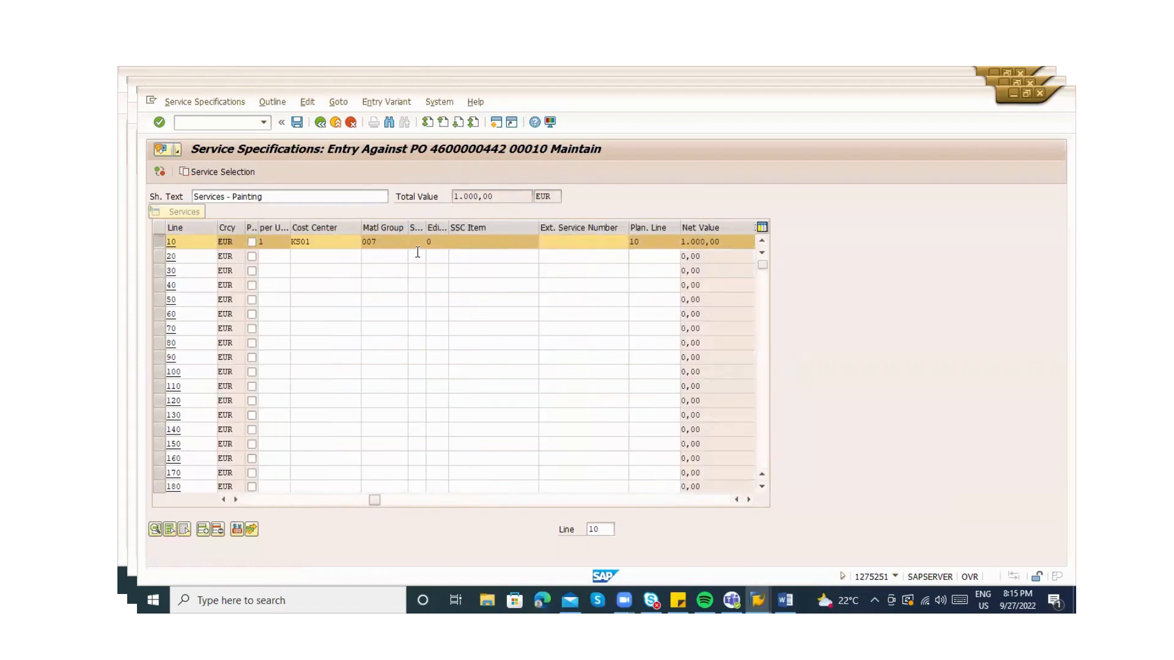
click(319, 122)
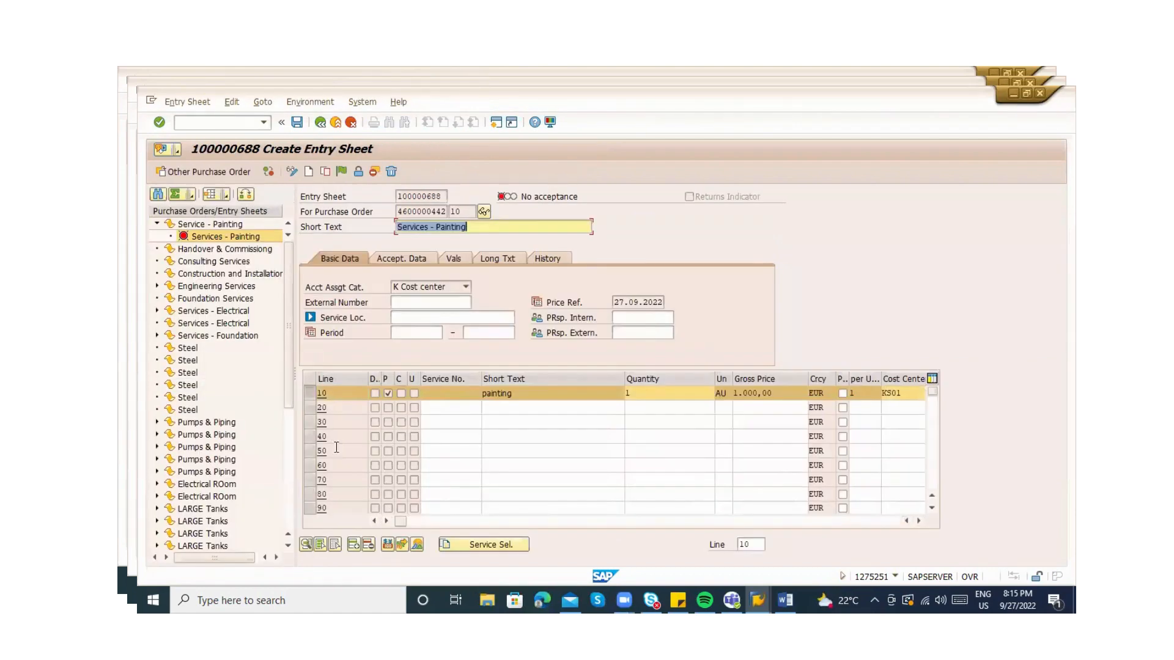
click(386, 546)
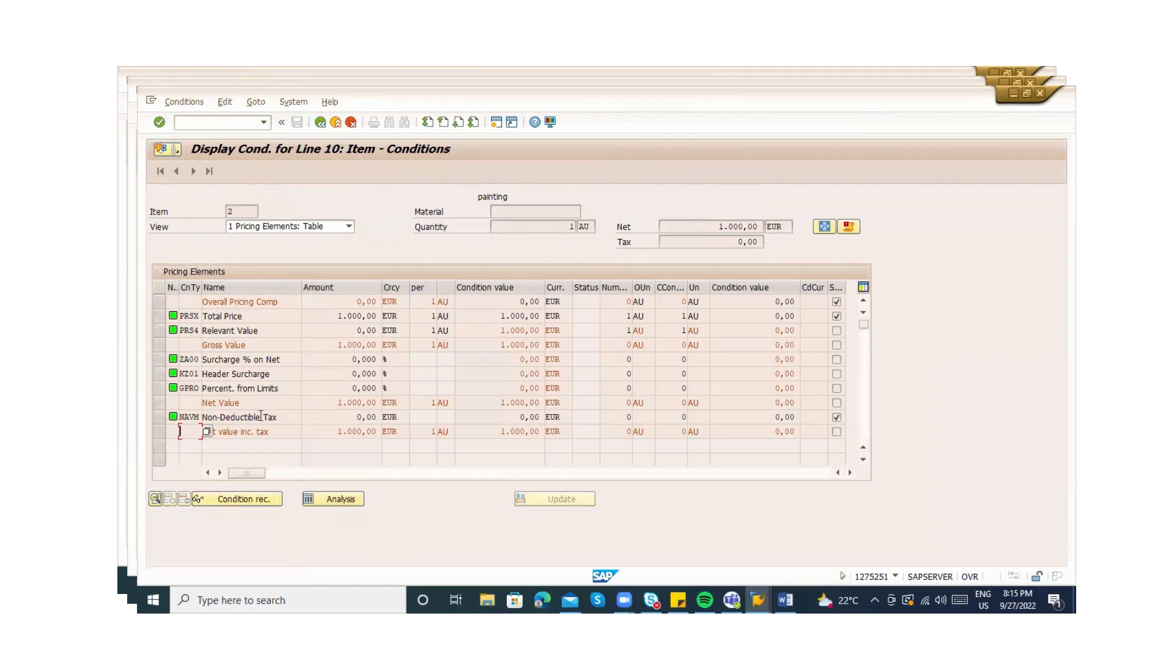
click(321, 126)
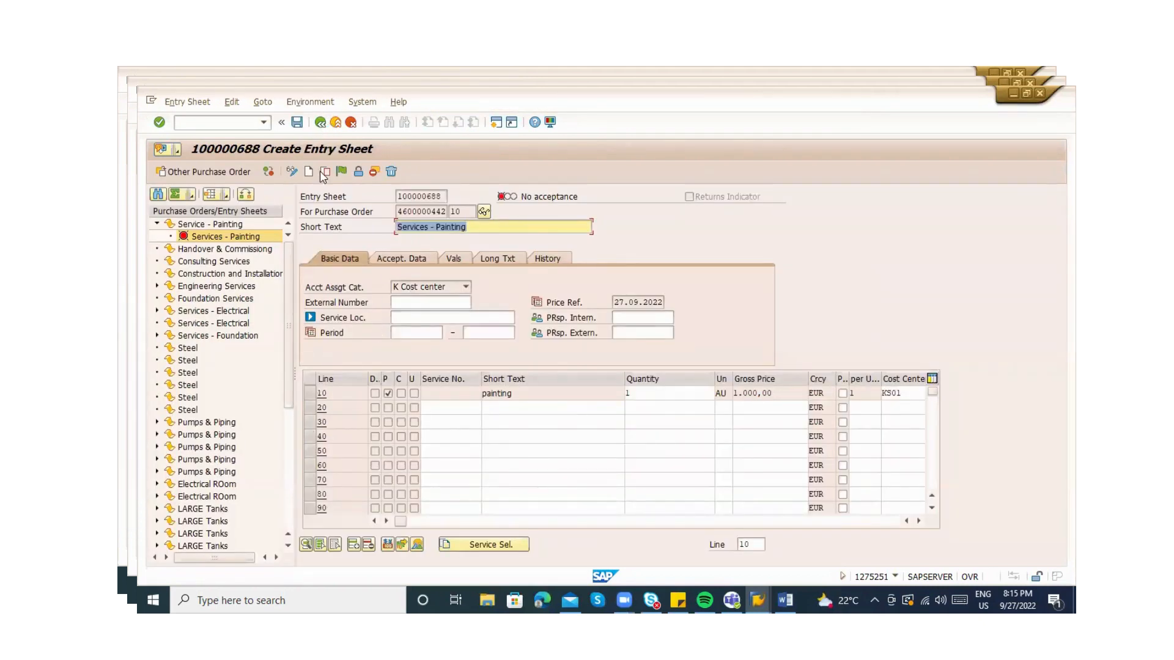
Save entry sheet 100000688, confirming despite the missing output message
click(297, 122)
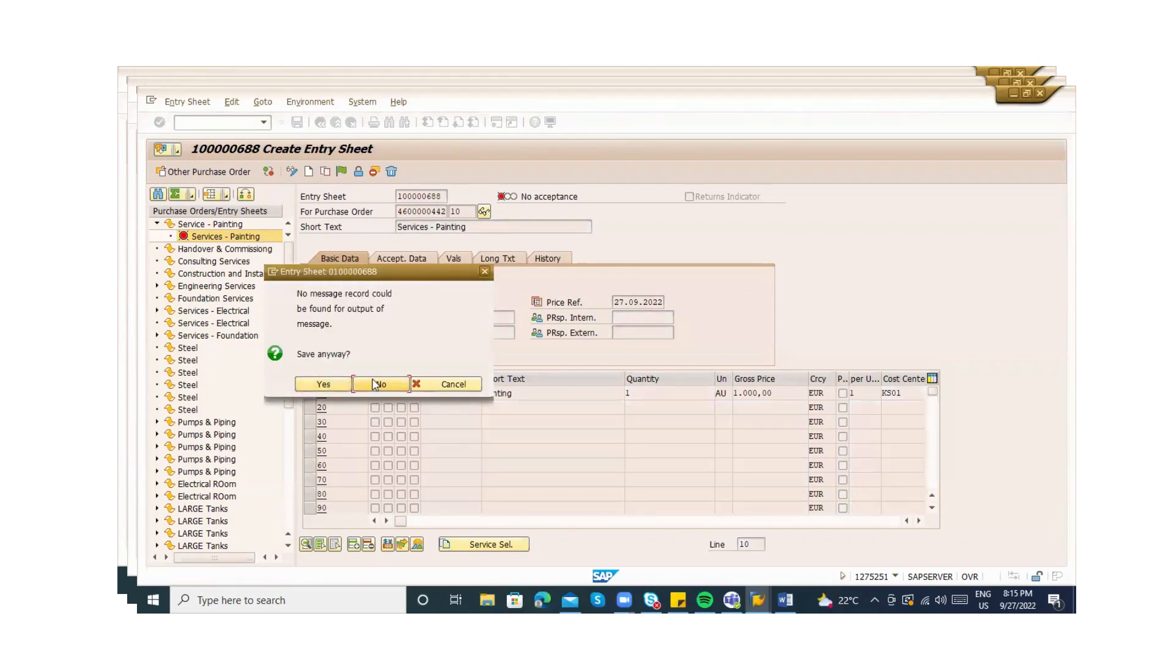
click(308, 387)
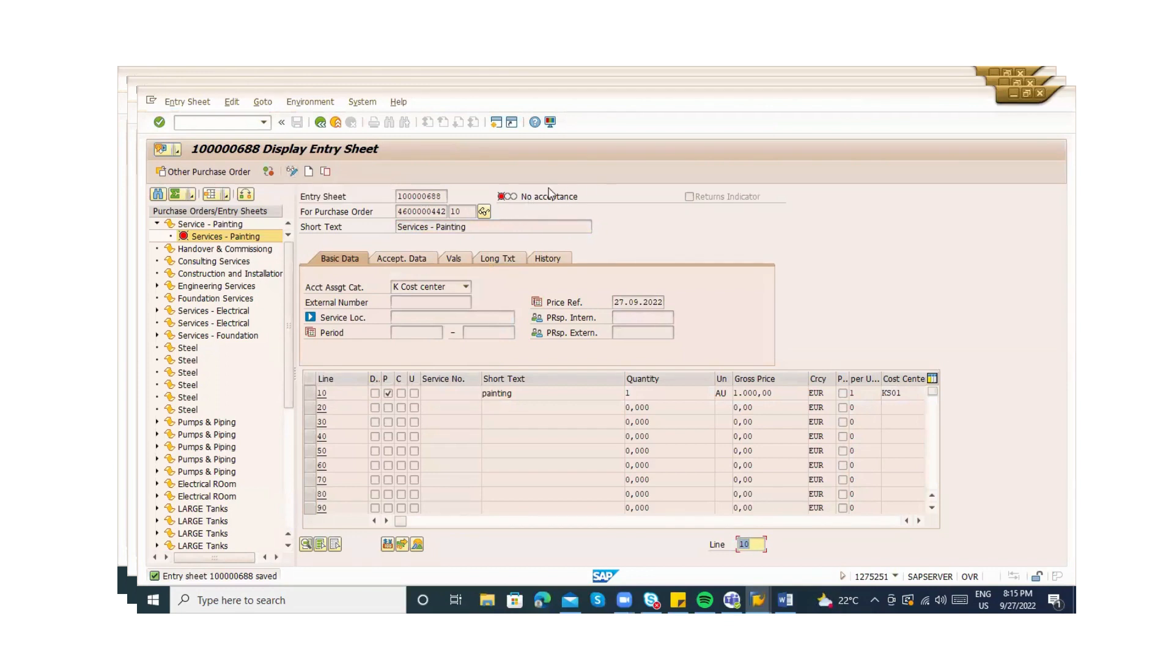
click(501, 395)
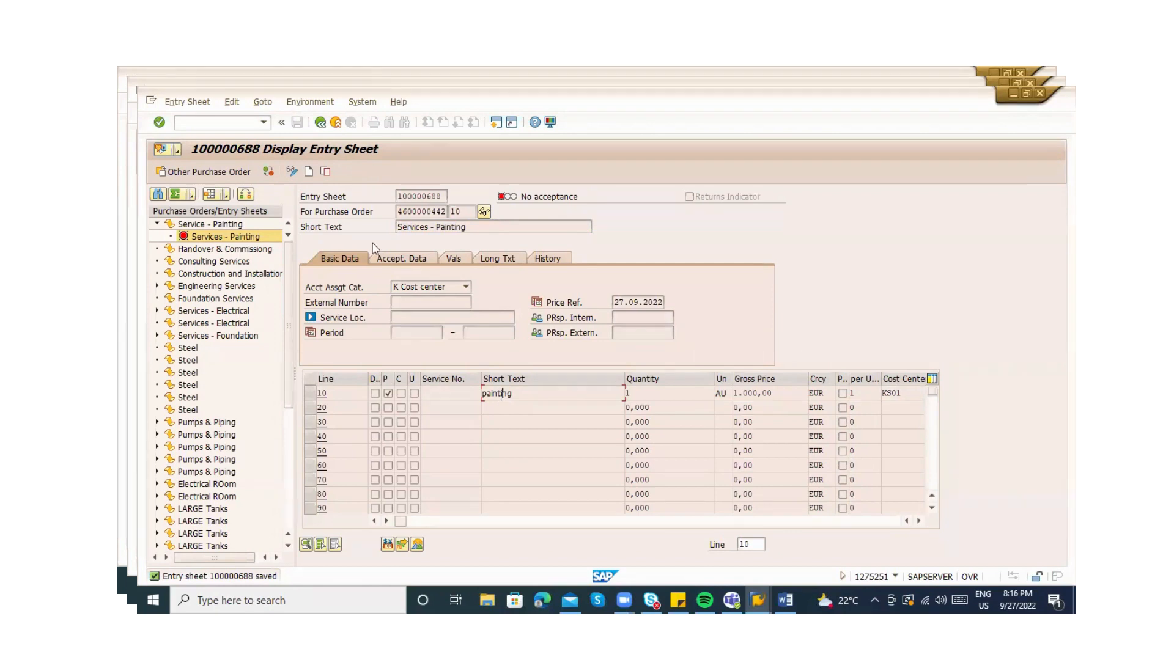
click(292, 171)
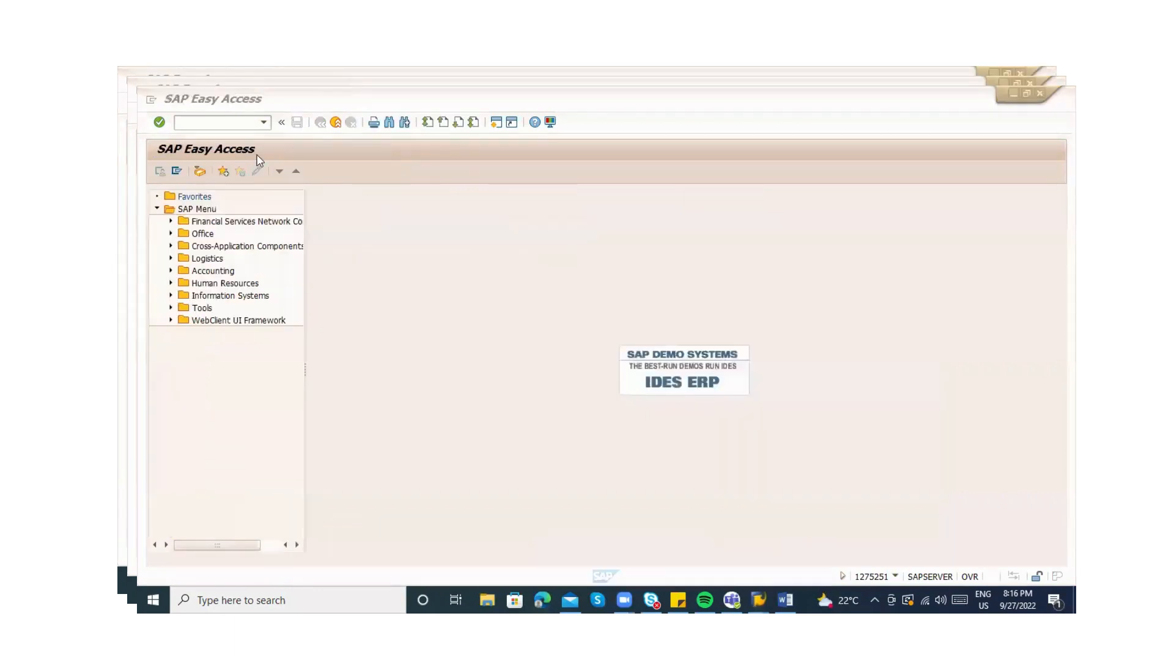
click(226, 127)
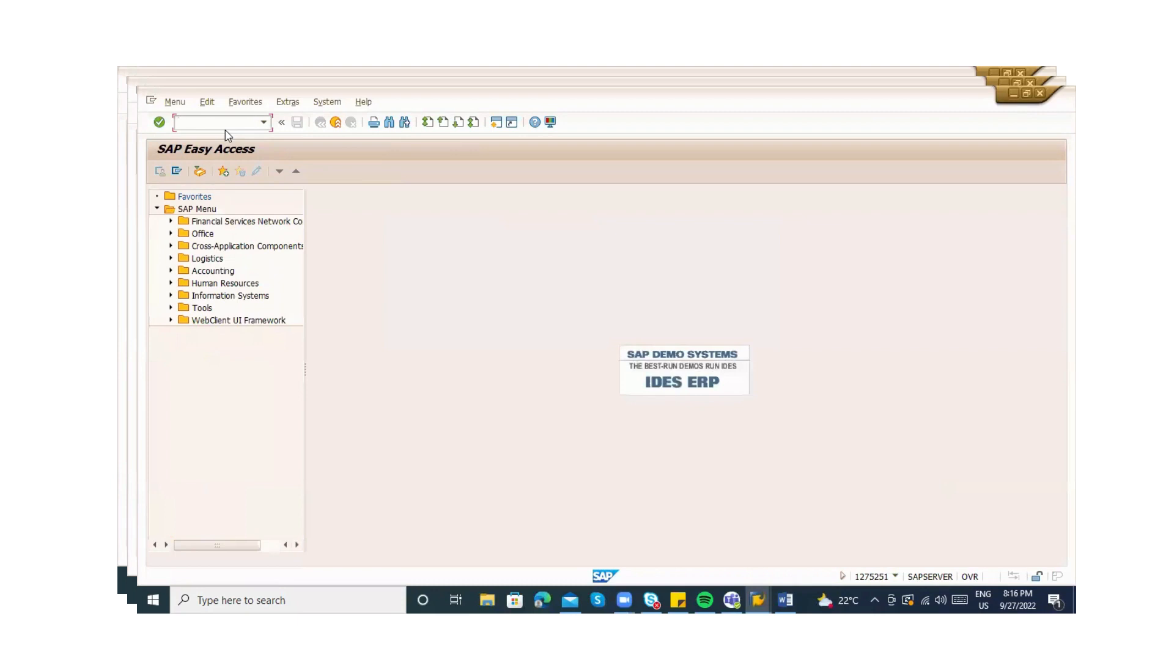
text(me23n)
key(Return)
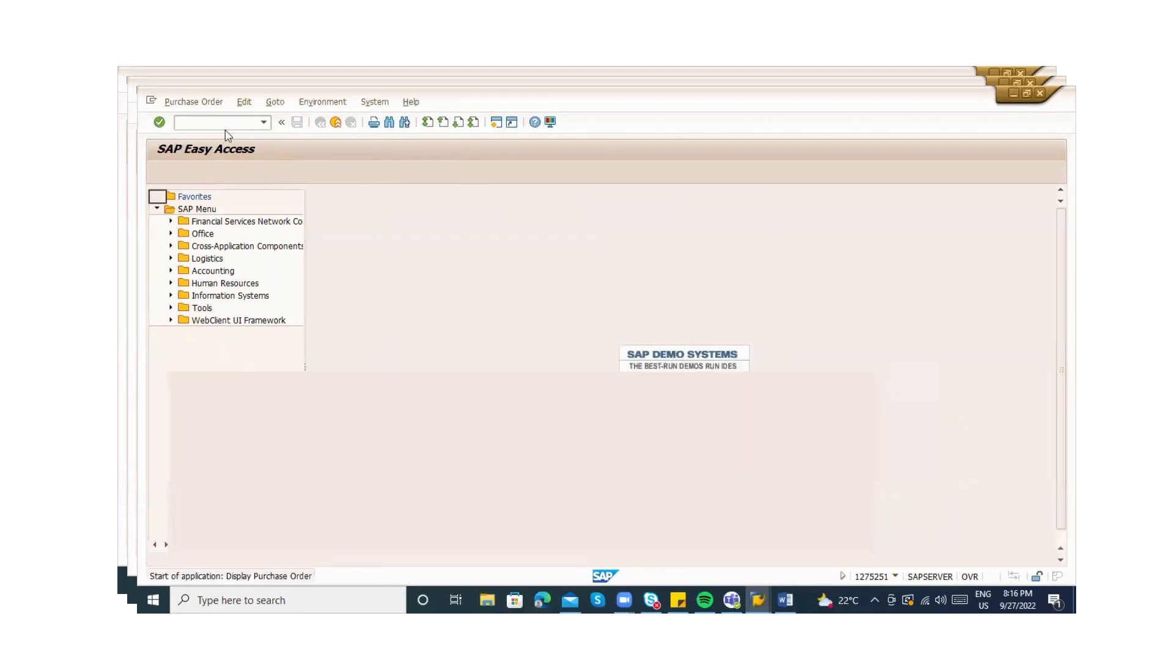
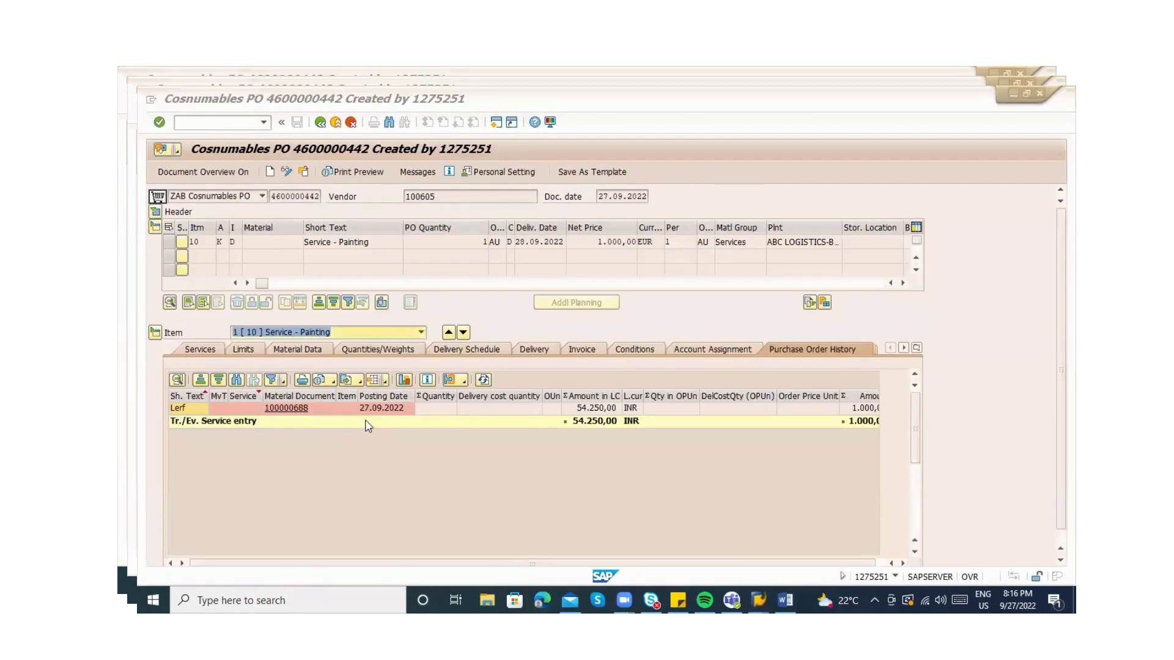
Accept entry sheet 100000688 and save it, confirming despite the output warning
key(alt+Tab)
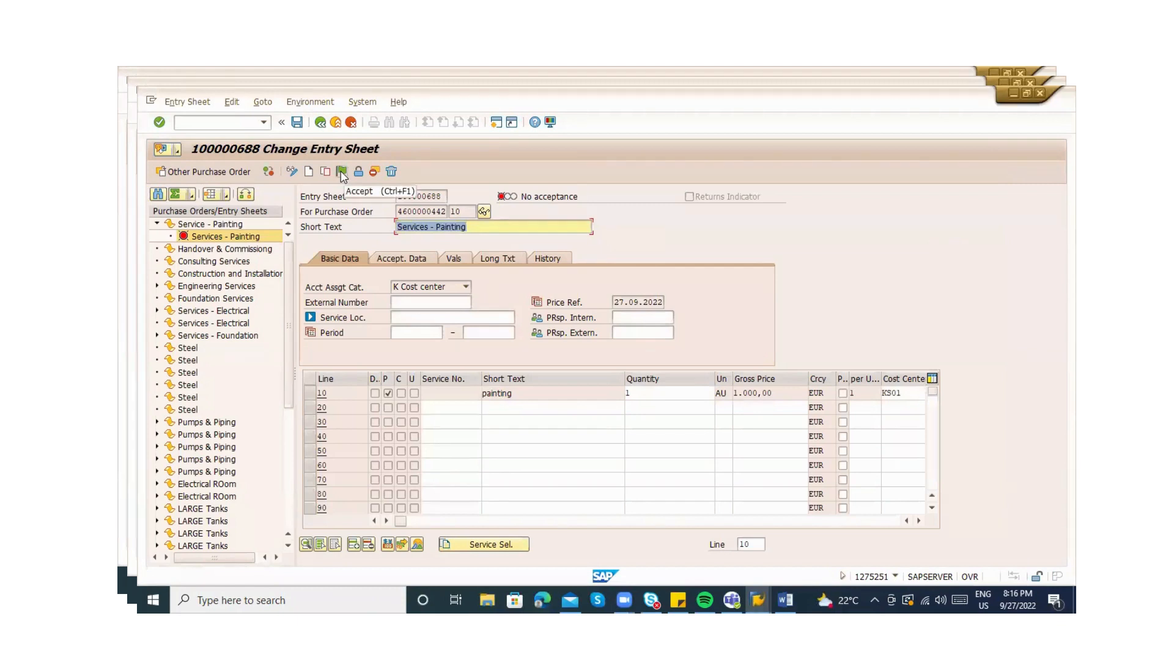
click(342, 172)
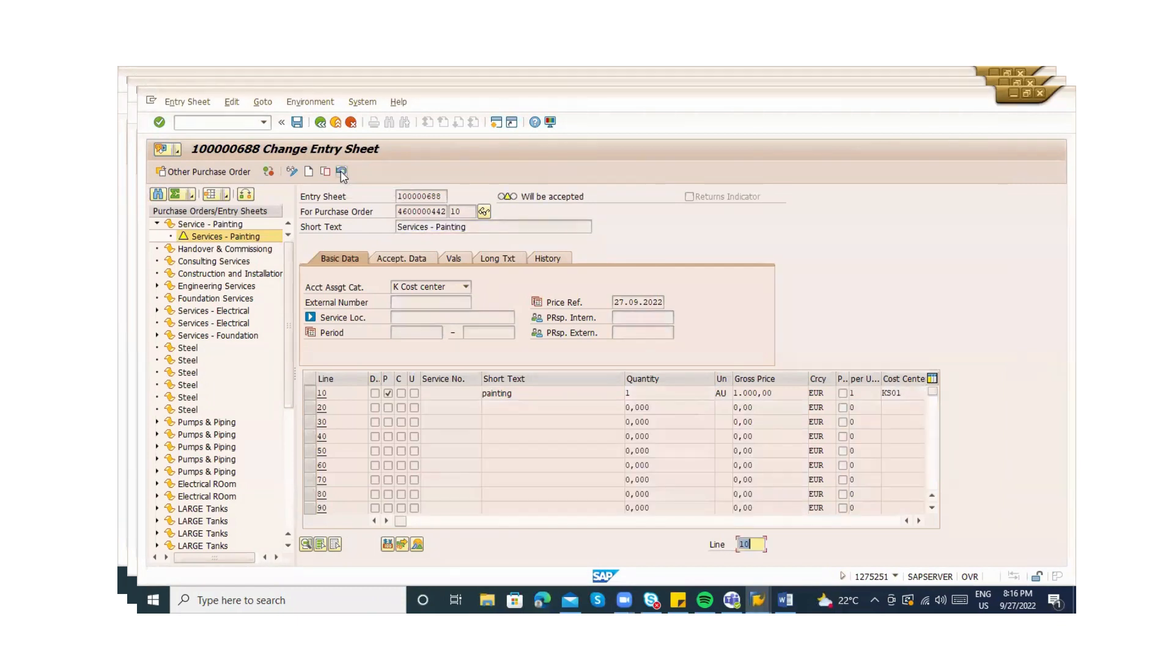
key(ctrl+s)
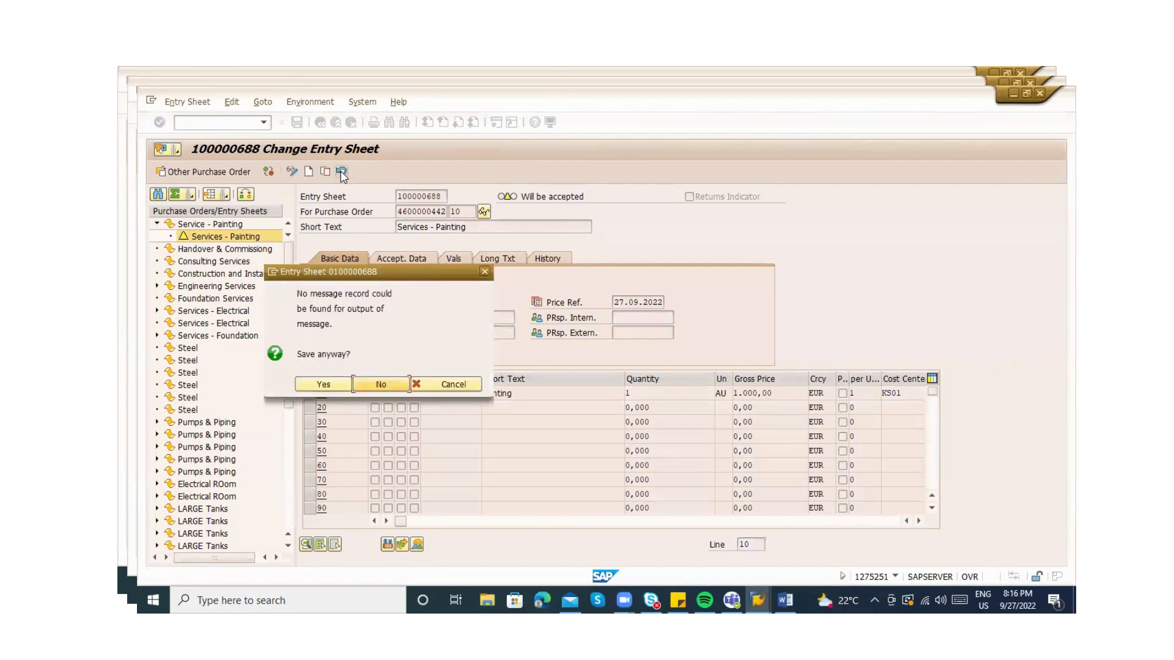
key(Left)
key(Return)
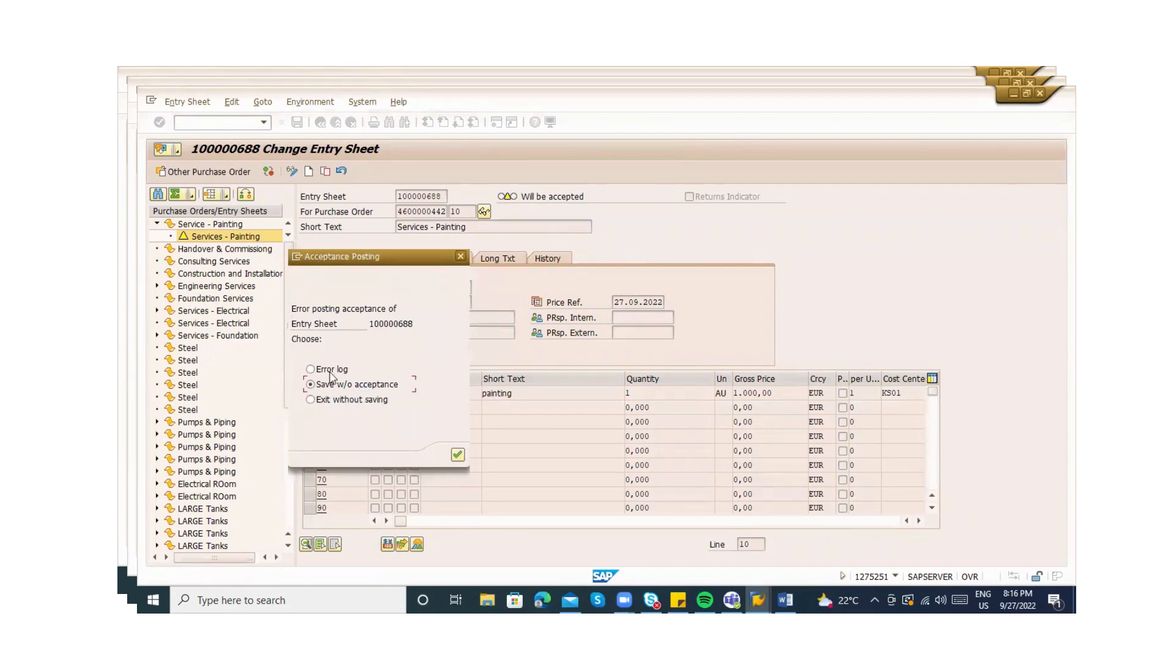
Open the acceptance error log on the INT KBS account determination error, then run OBYC
key(Return)
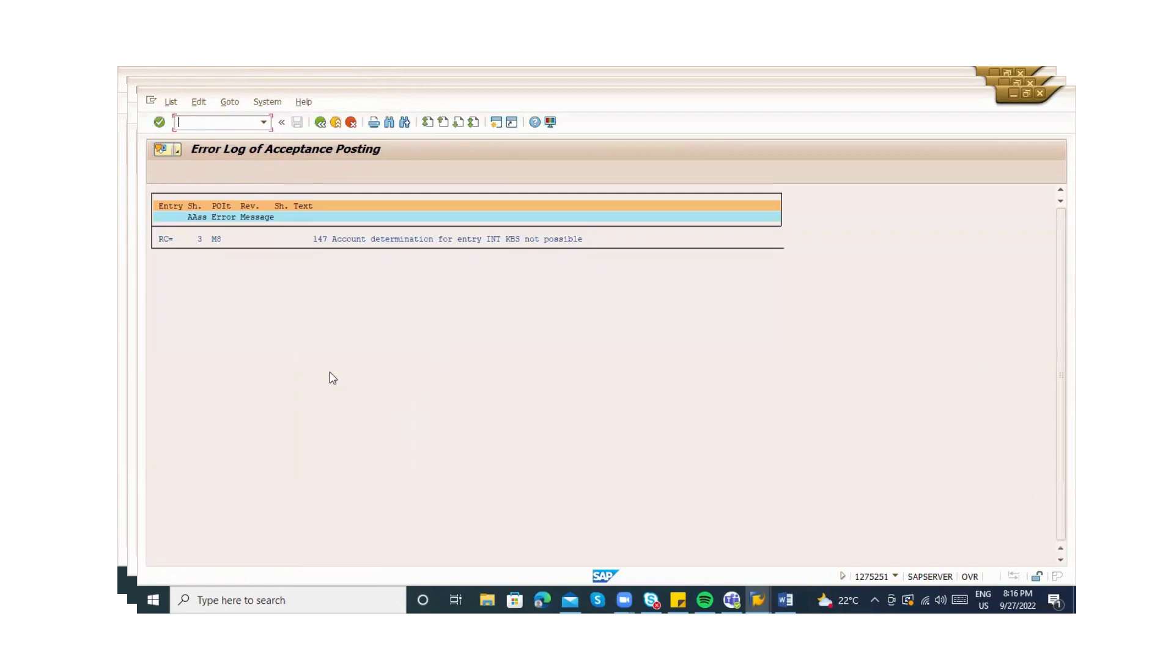
click(484, 239)
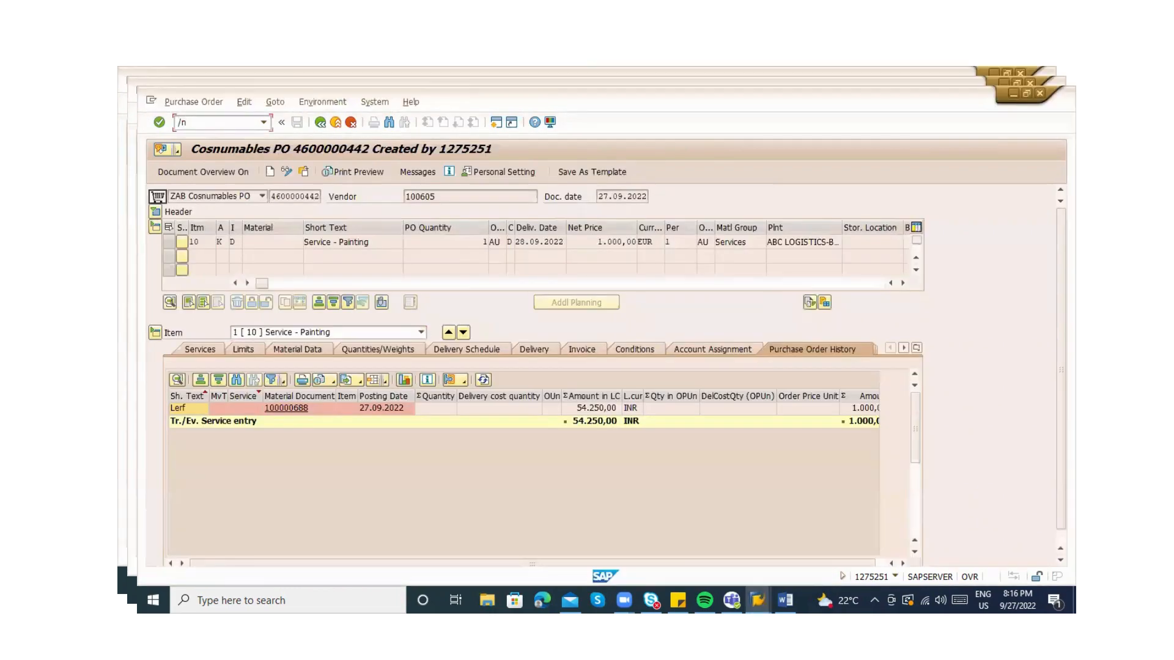
text(c)
key(Return)
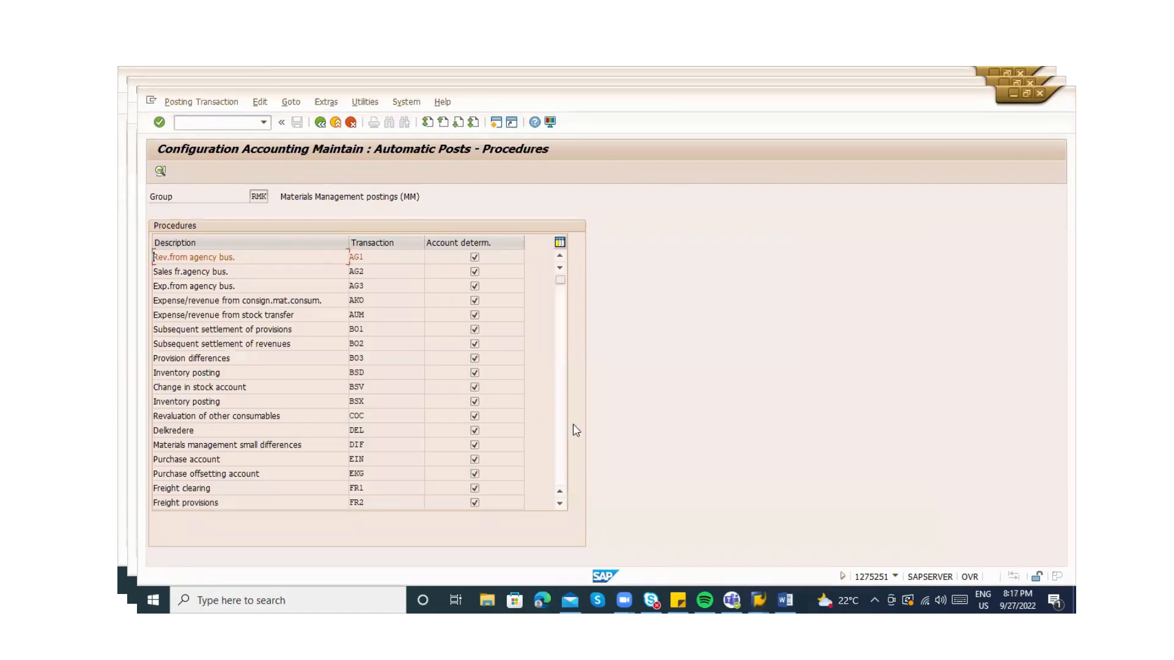
Open the KBS posting keys for account-assigned purchase orders: debit 81, credit 91
scroll(567, 435, down, 8)
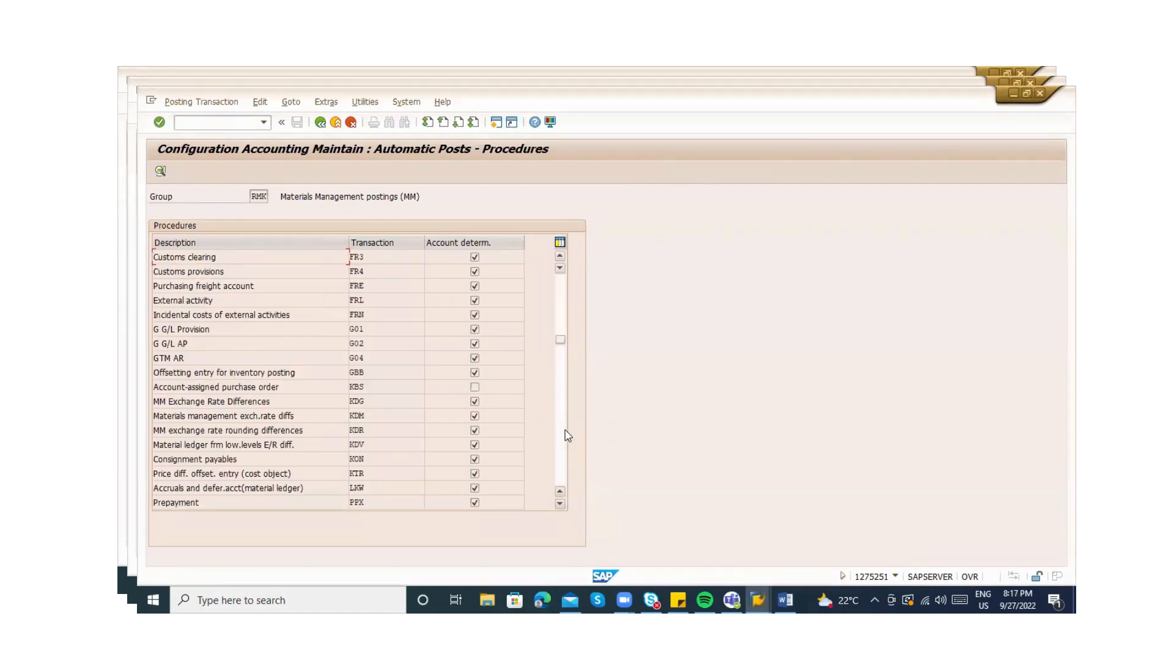
scroll(566, 434, down, 5)
scroll(562, 459, down, 5)
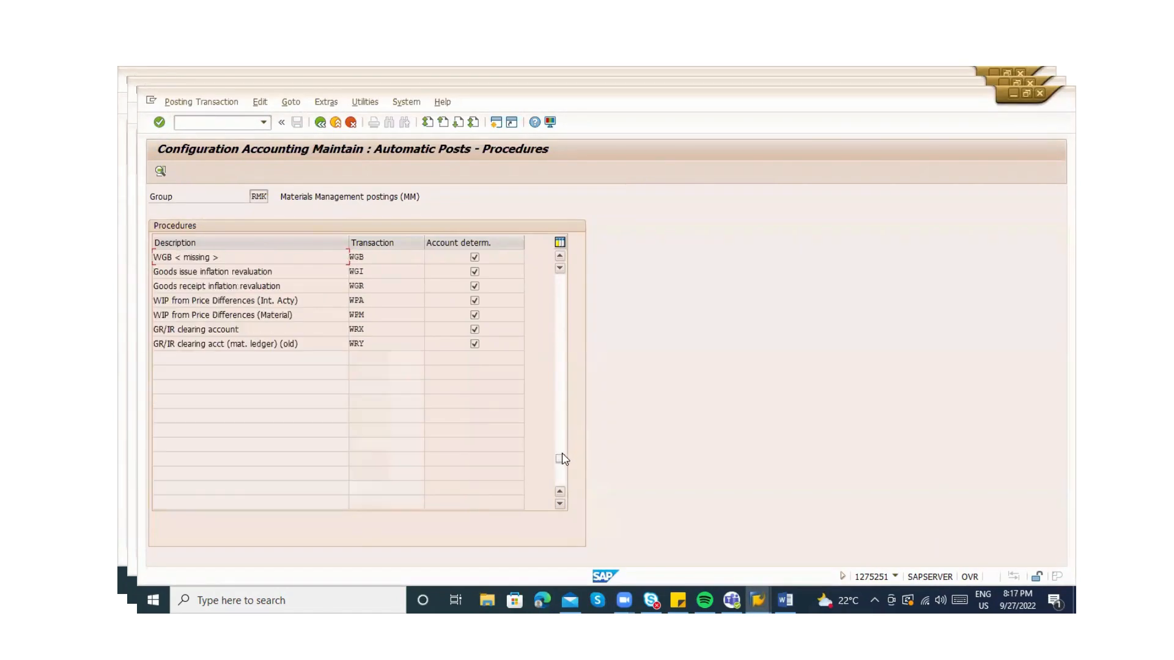
drag(564, 455, 564, 407)
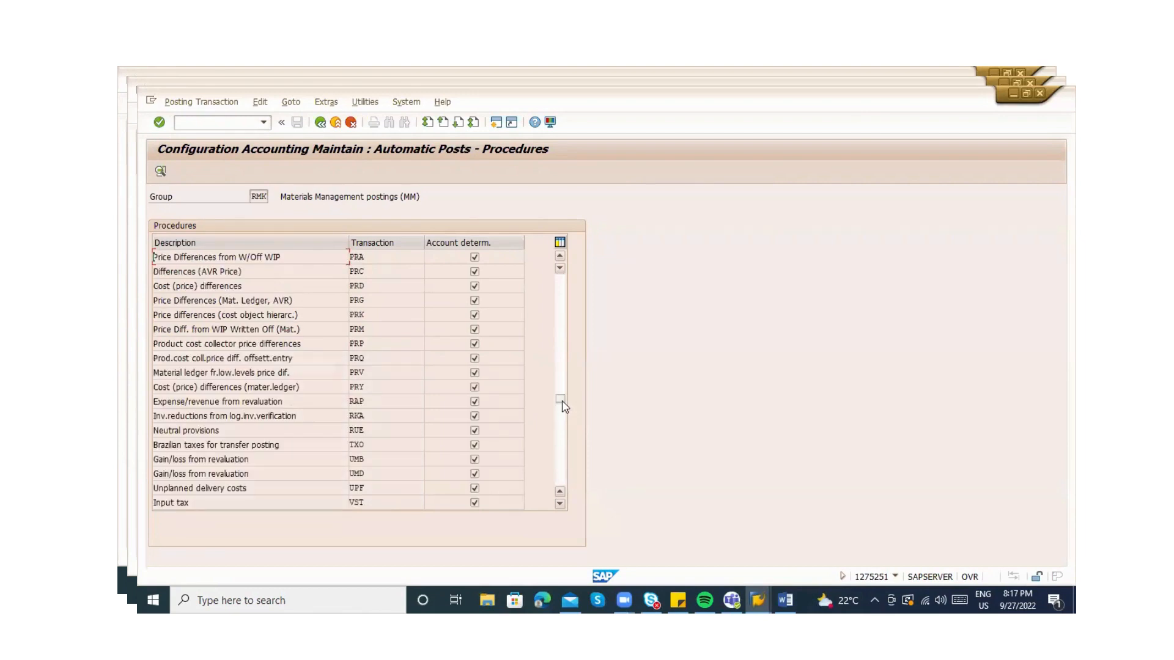
click(565, 386)
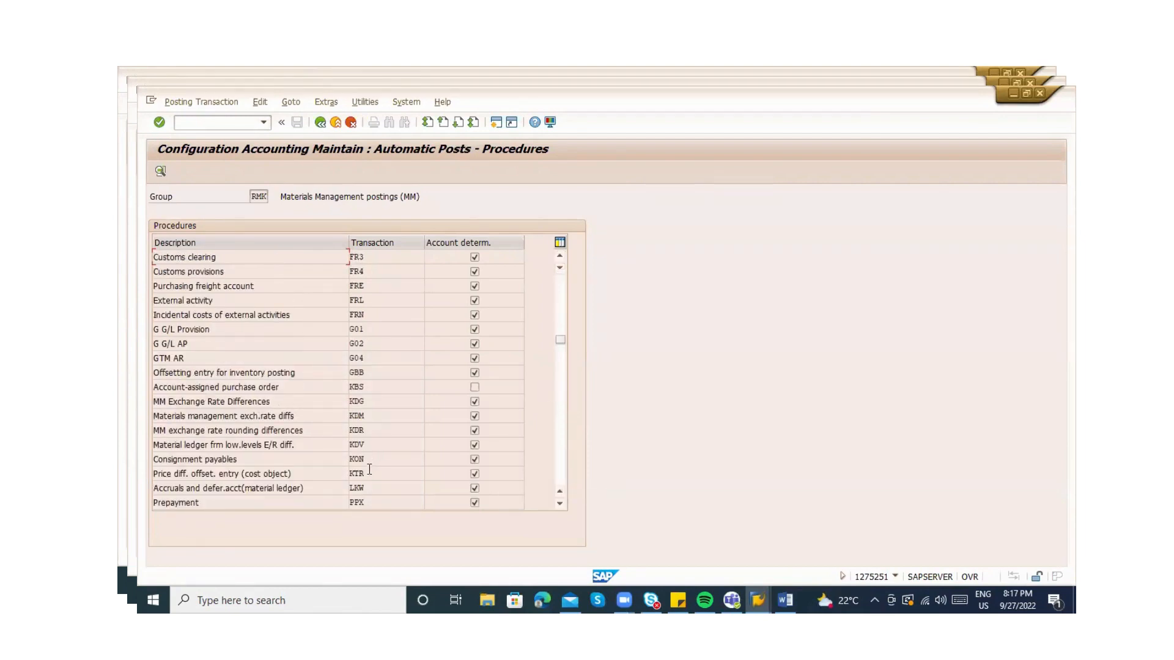
double_click(370, 387)
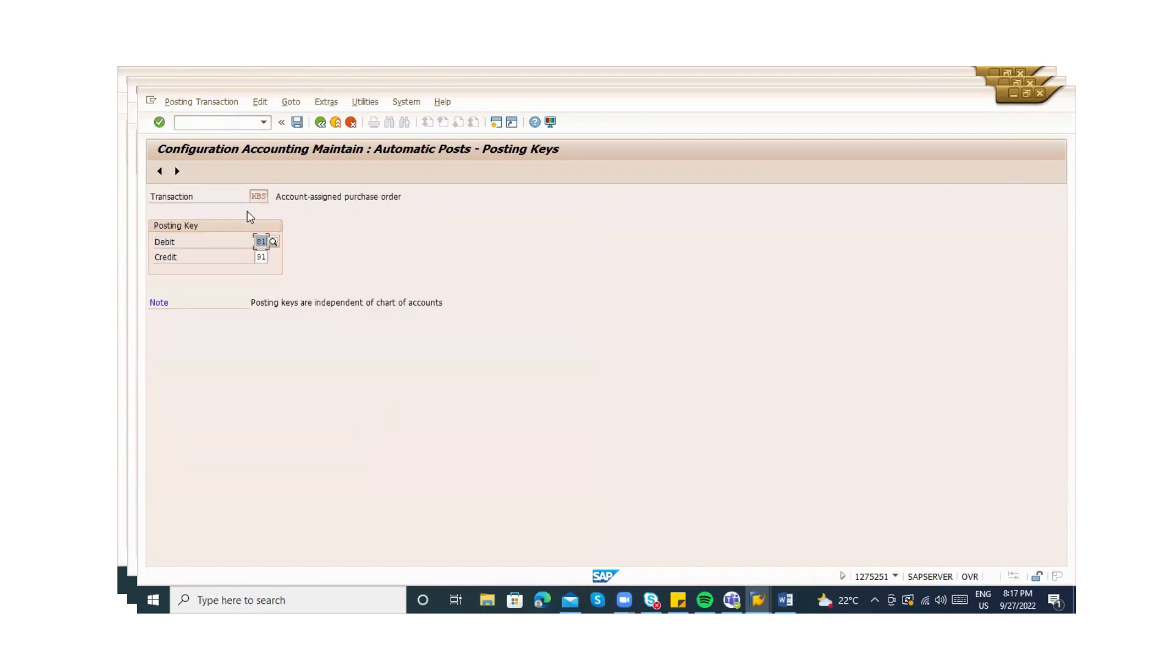
Move to the account settings for chart of accounts INT, dismissing the save-first prompt
click(177, 171)
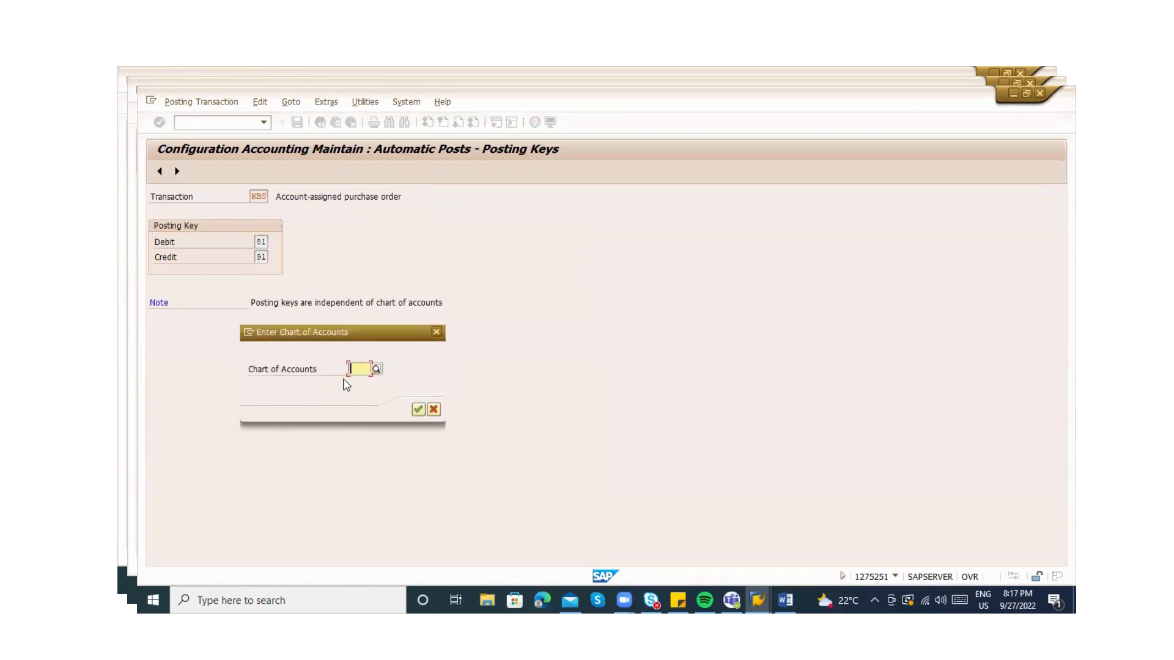
text(INT)
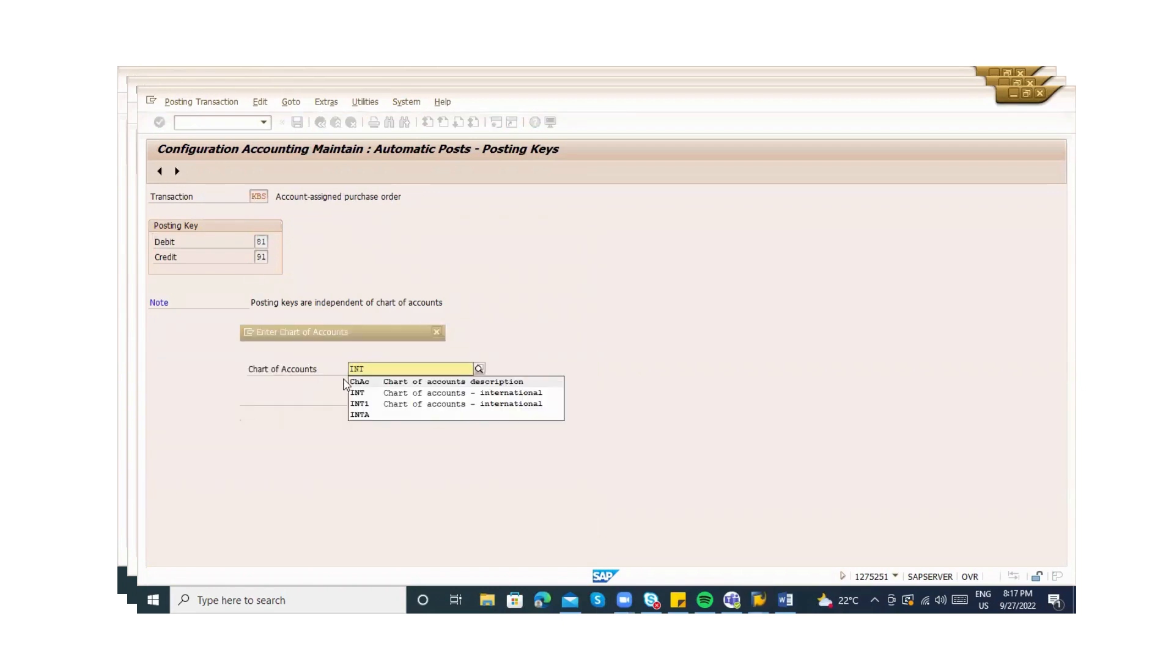
key(Return)
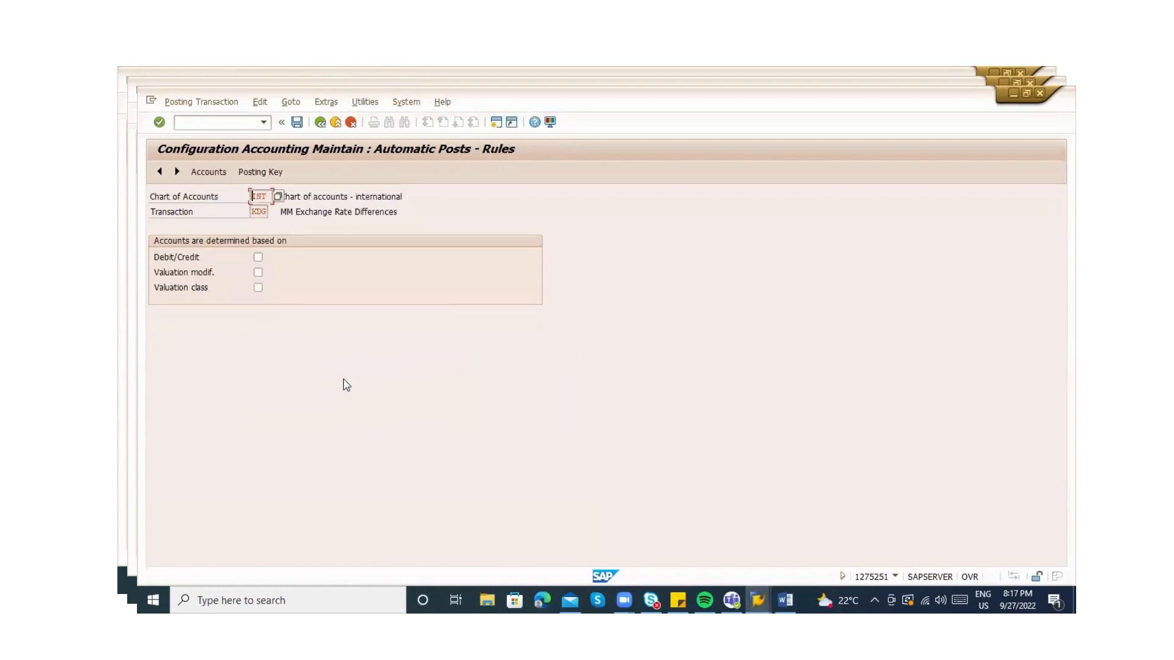
click(261, 174)
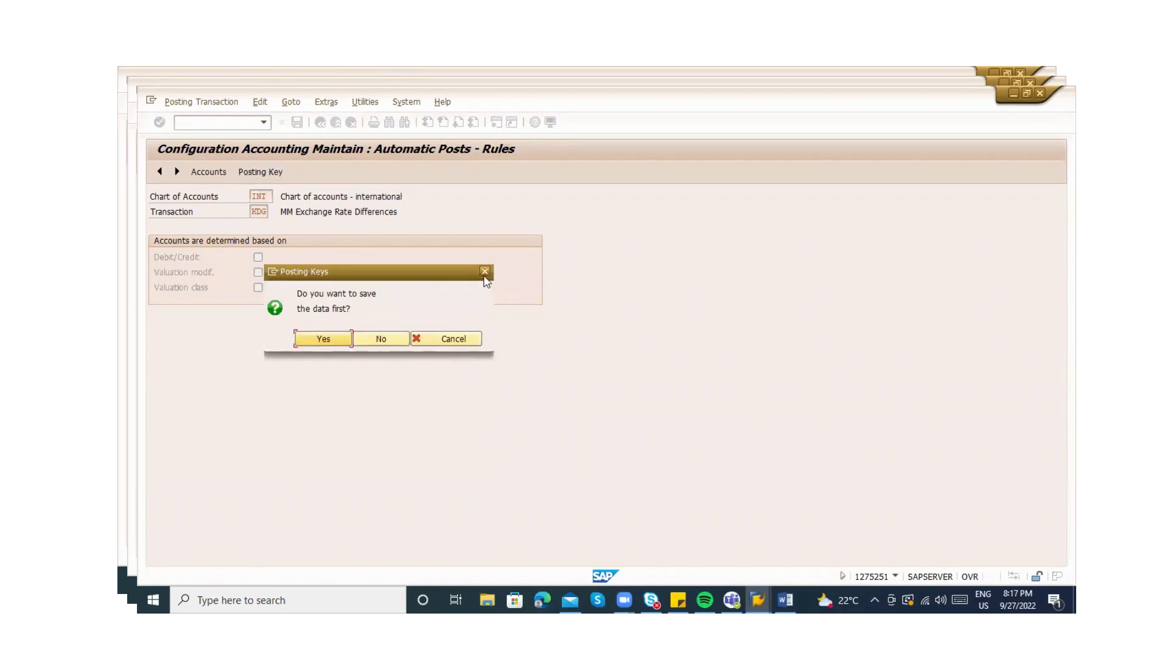
click(484, 271)
Tick KDG's Debit/Credit rule, view its G/L account lookup, then exit to Easy Access
click(258, 257)
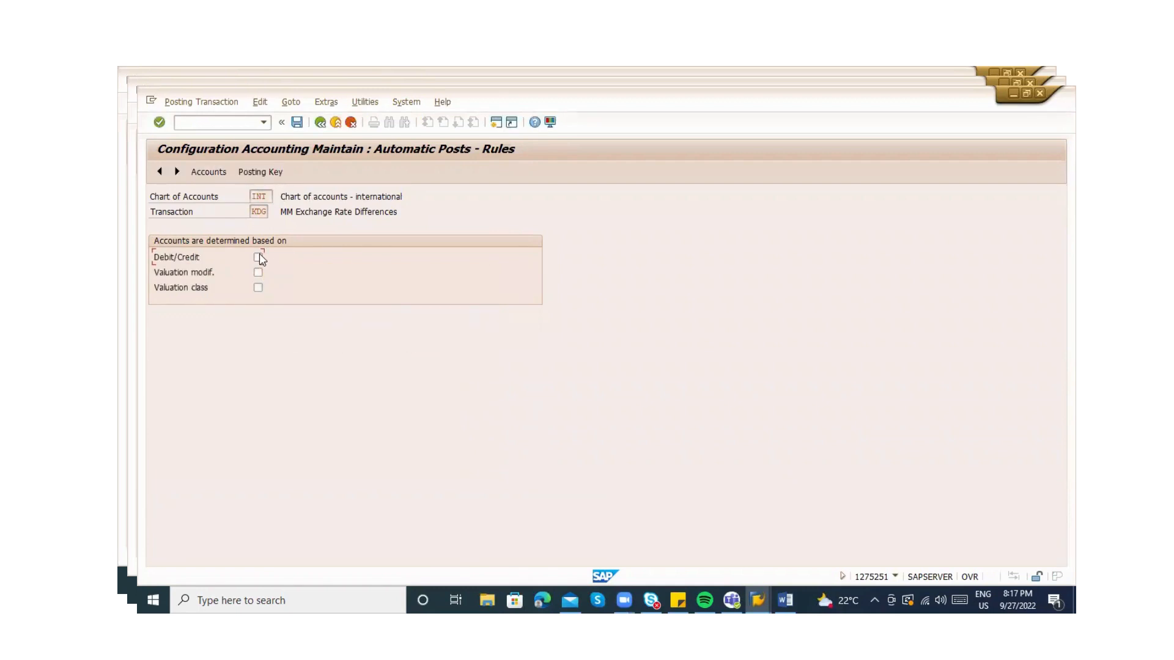
click(207, 172)
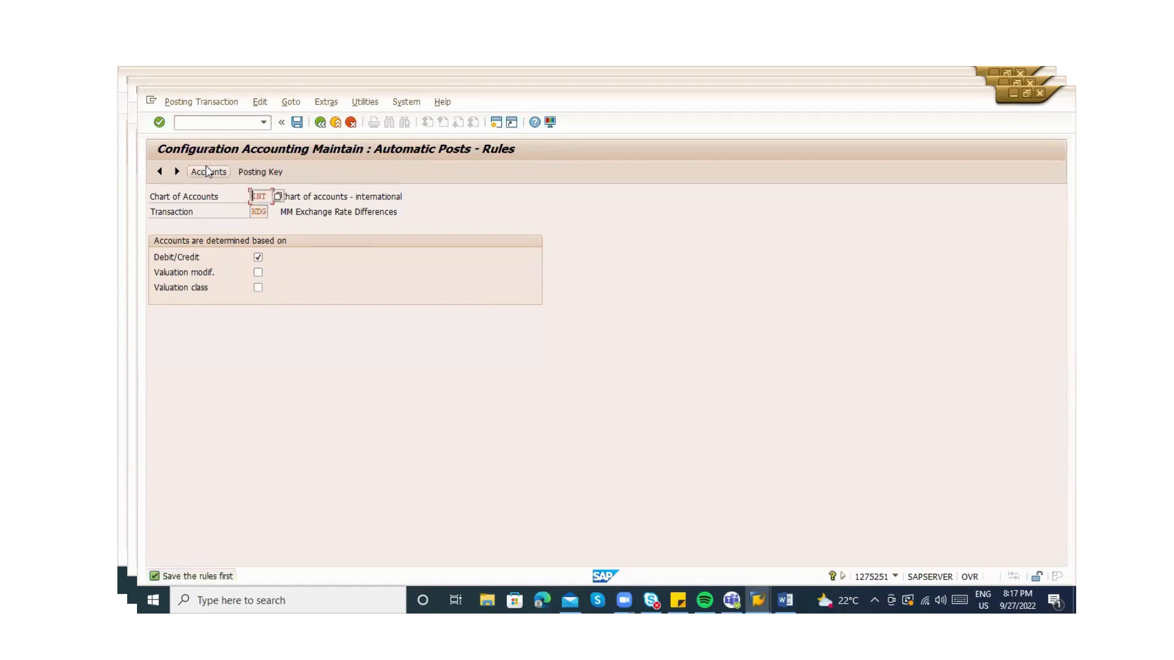
click(208, 171)
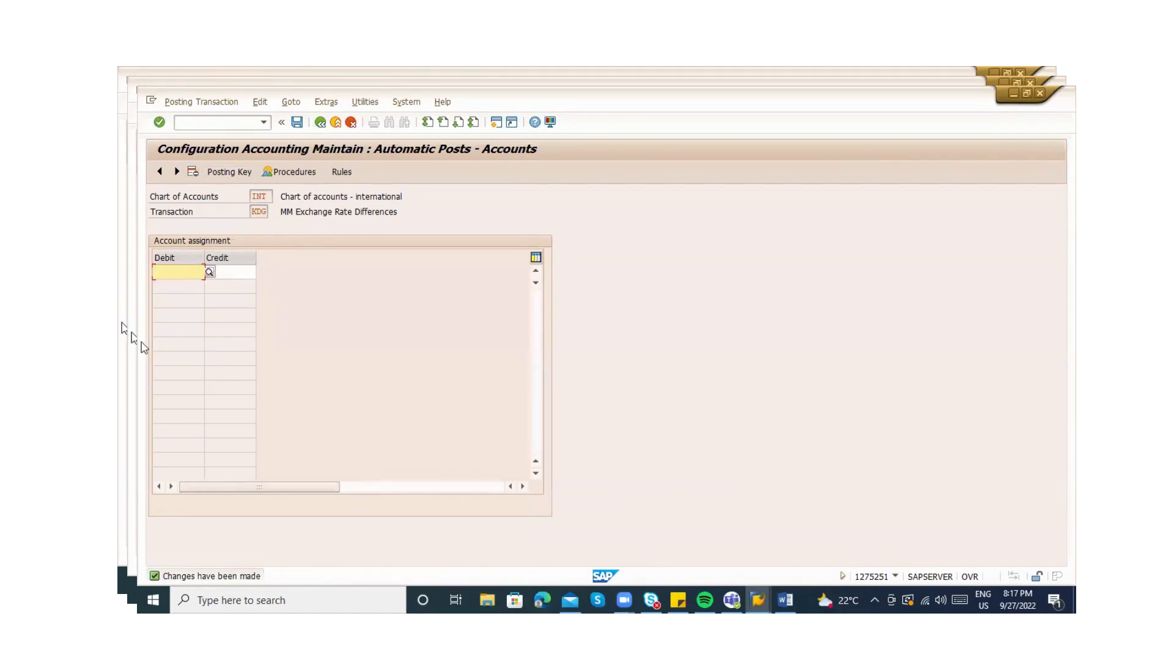
click(211, 272)
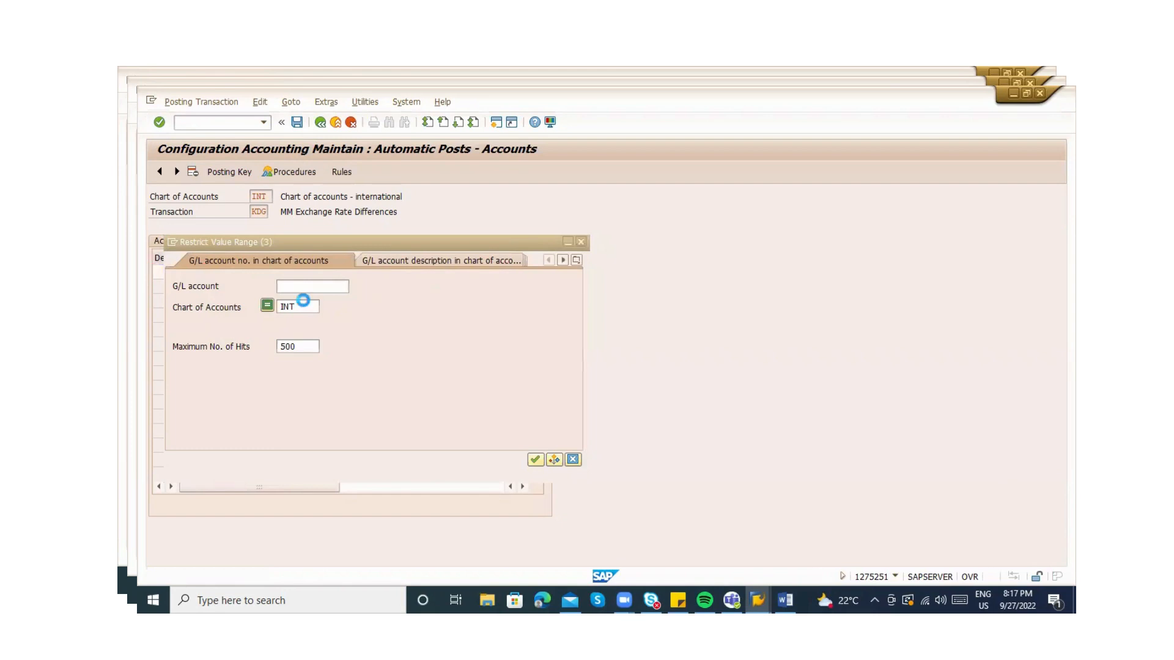
key(Escape)
click(336, 122)
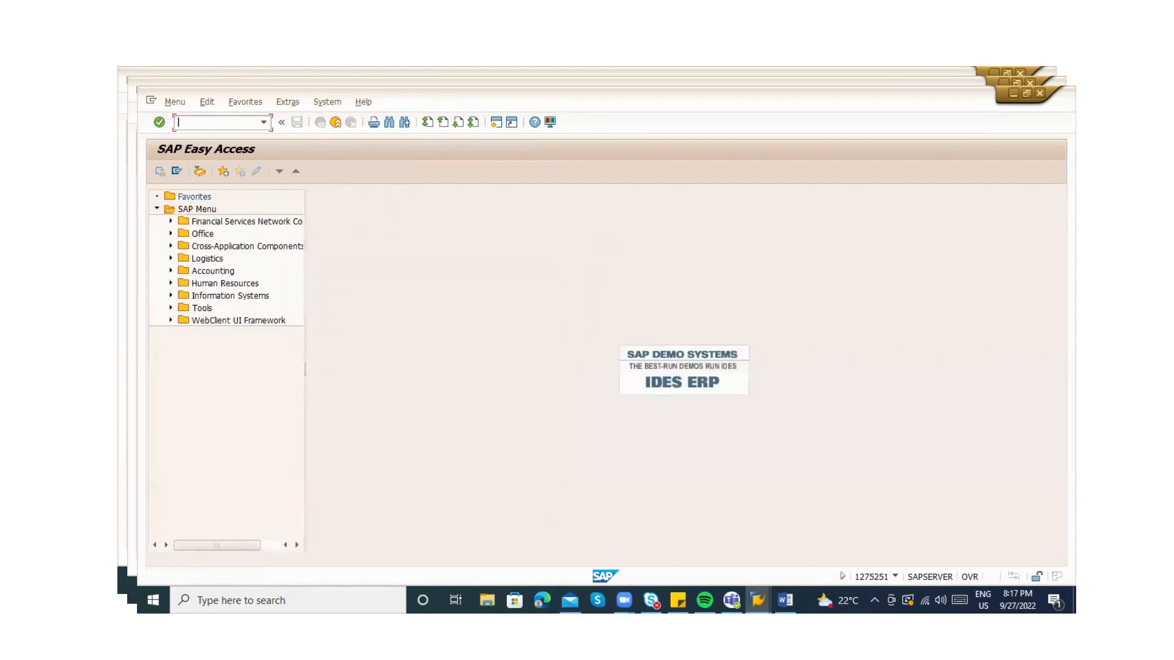
Run OBYC again and open the KBS posting keys
text(obyc)
key(Return)
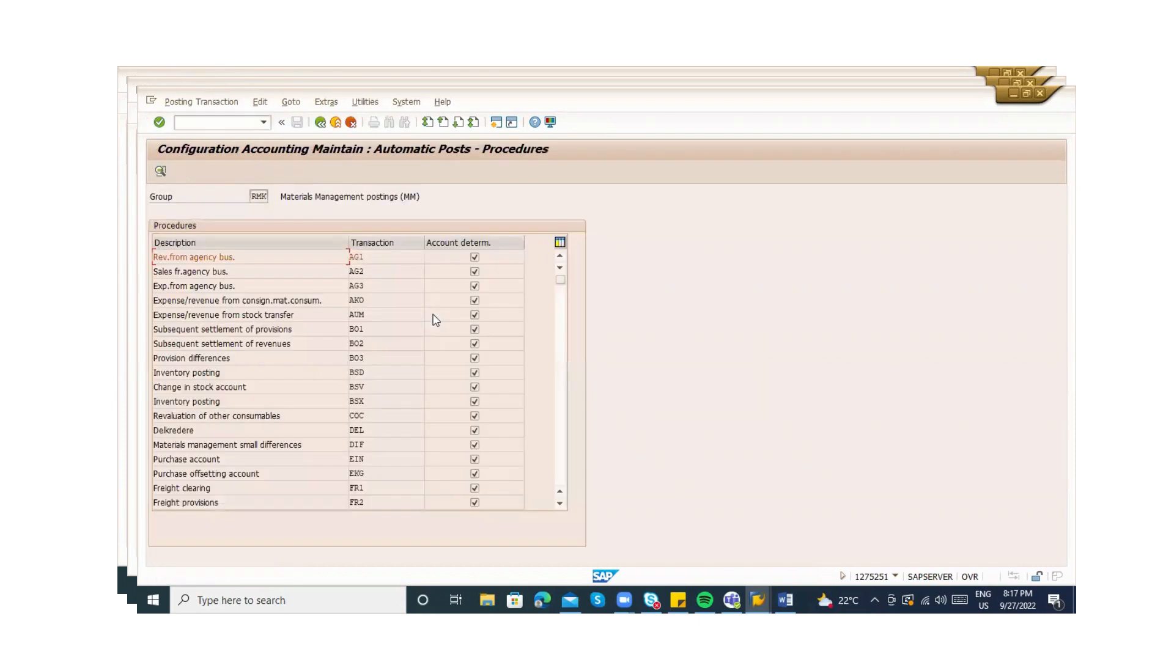
click(562, 444)
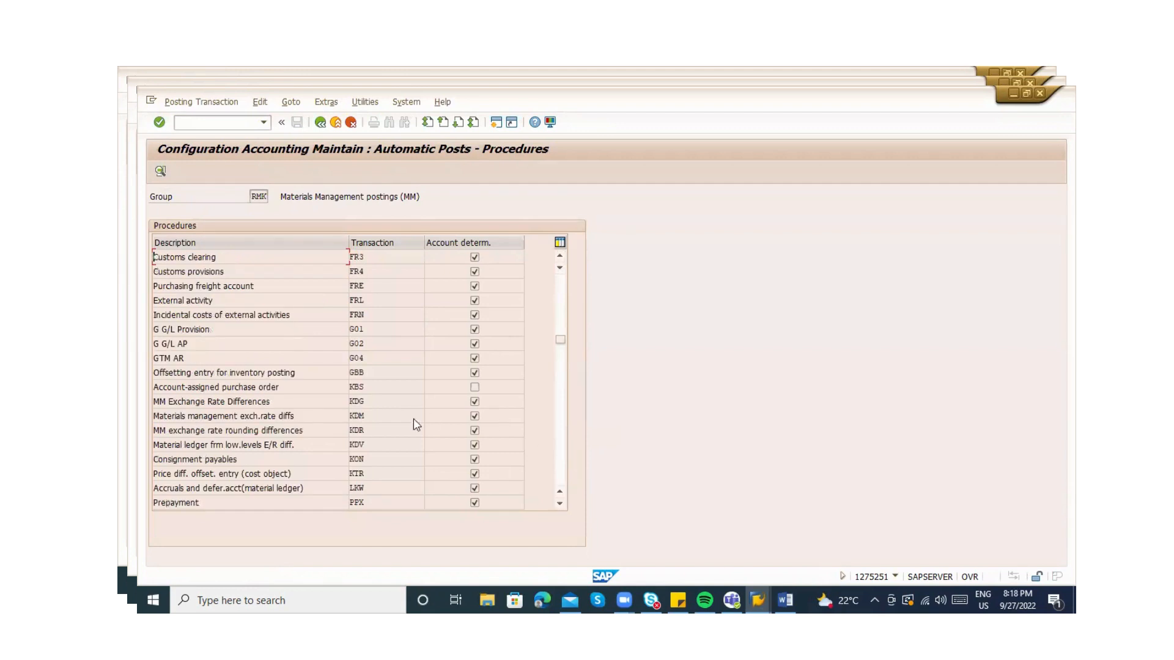
click(356, 388)
double_click(356, 387)
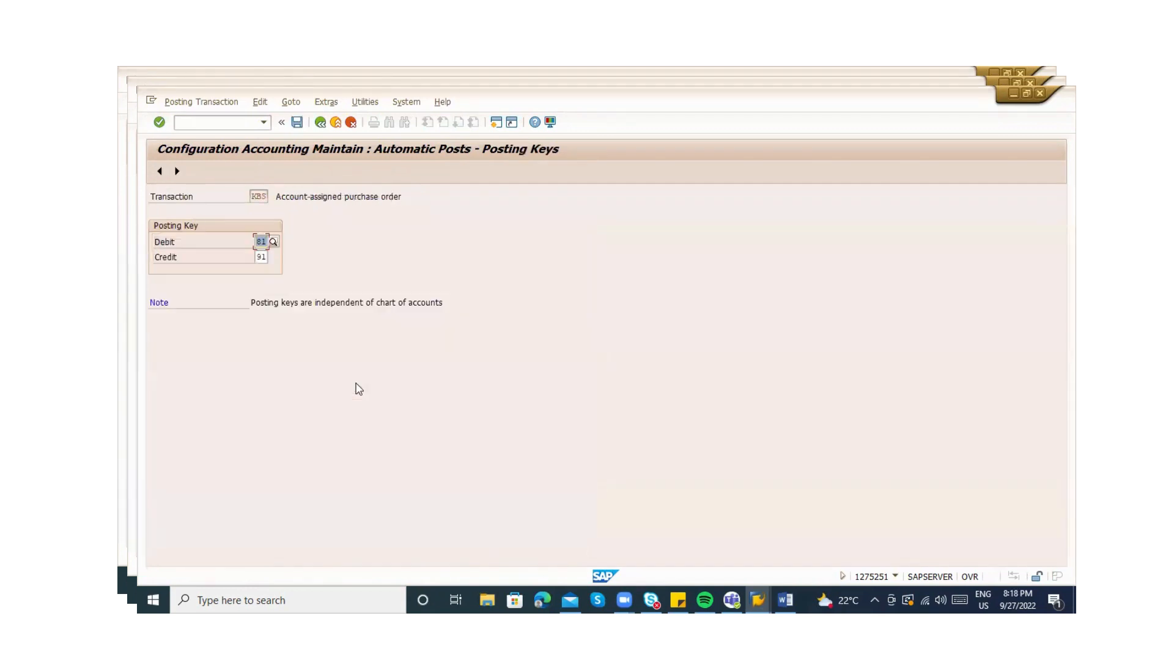
Check KBS under chart INT, reopen KBS from Procedures, then switch to Display IMG
click(177, 172)
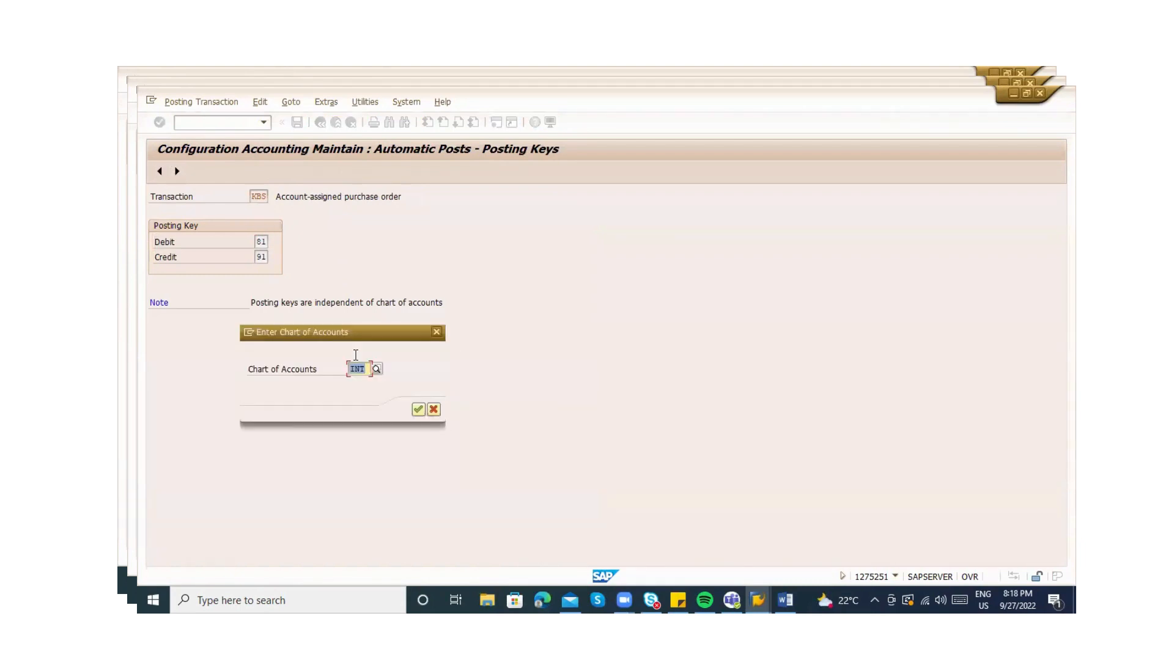
click(417, 409)
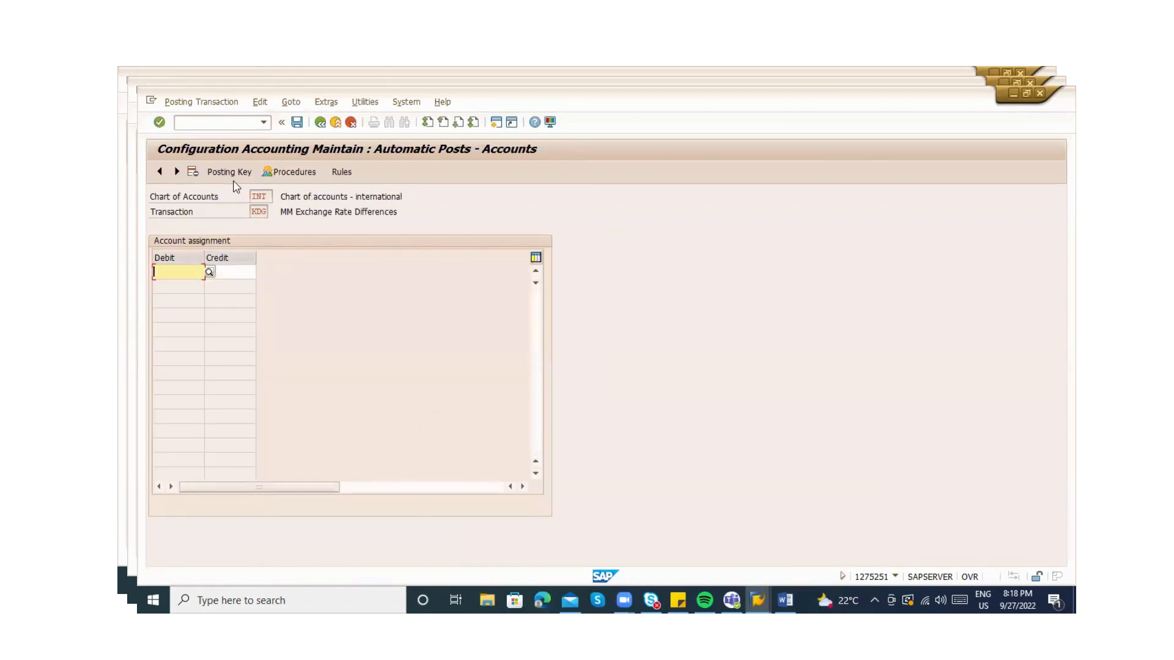
click(291, 172)
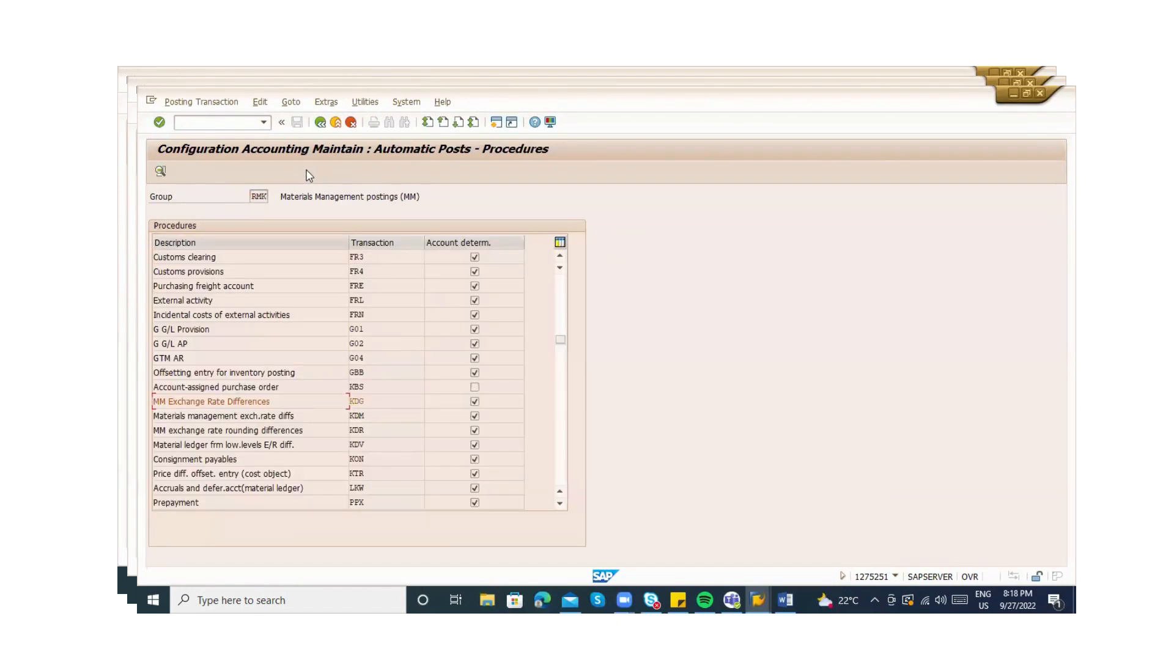
double_click(370, 395)
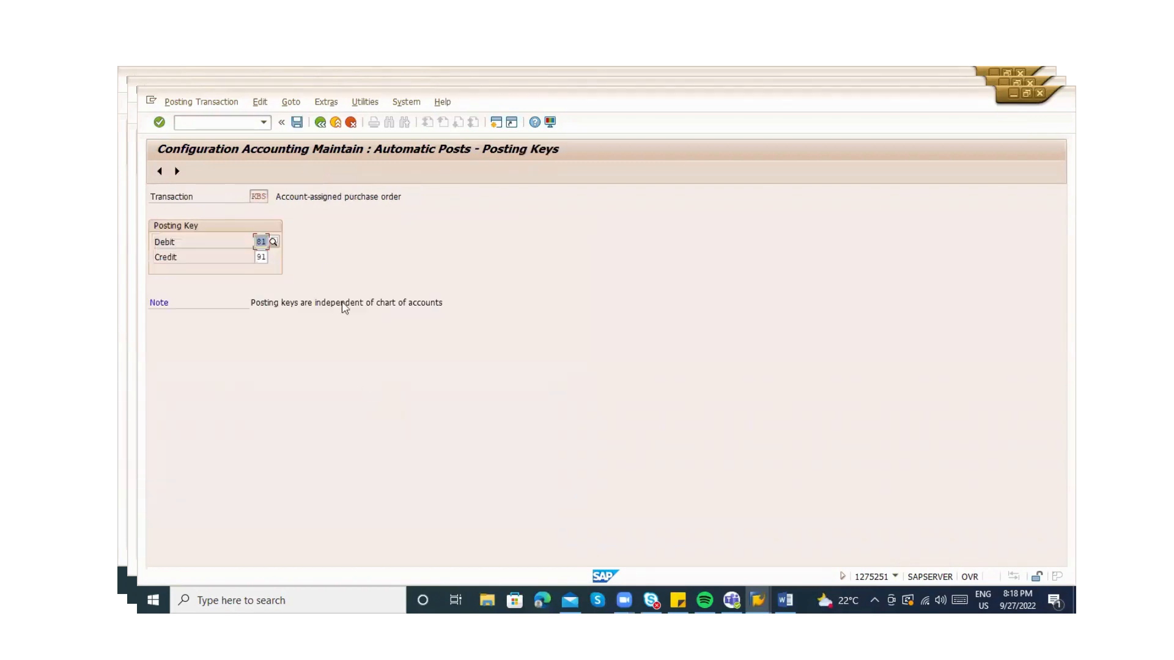
double_click(197, 106)
click(236, 108)
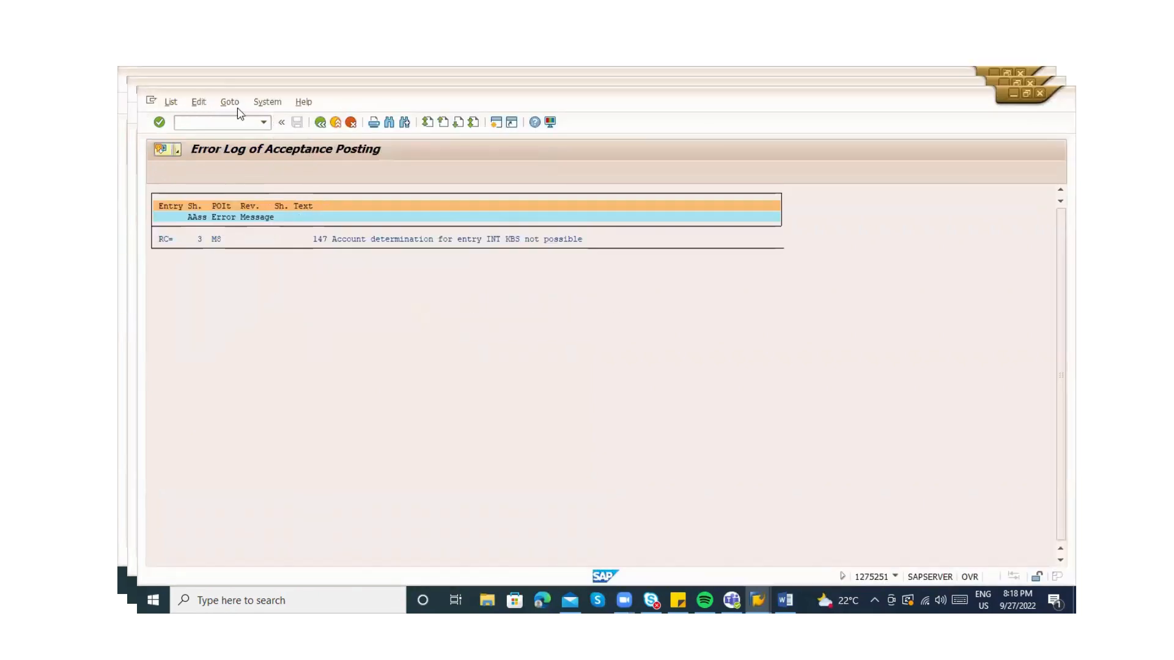
key(alt+Tab)
key(alt+Tab)
key(alt+Tab)
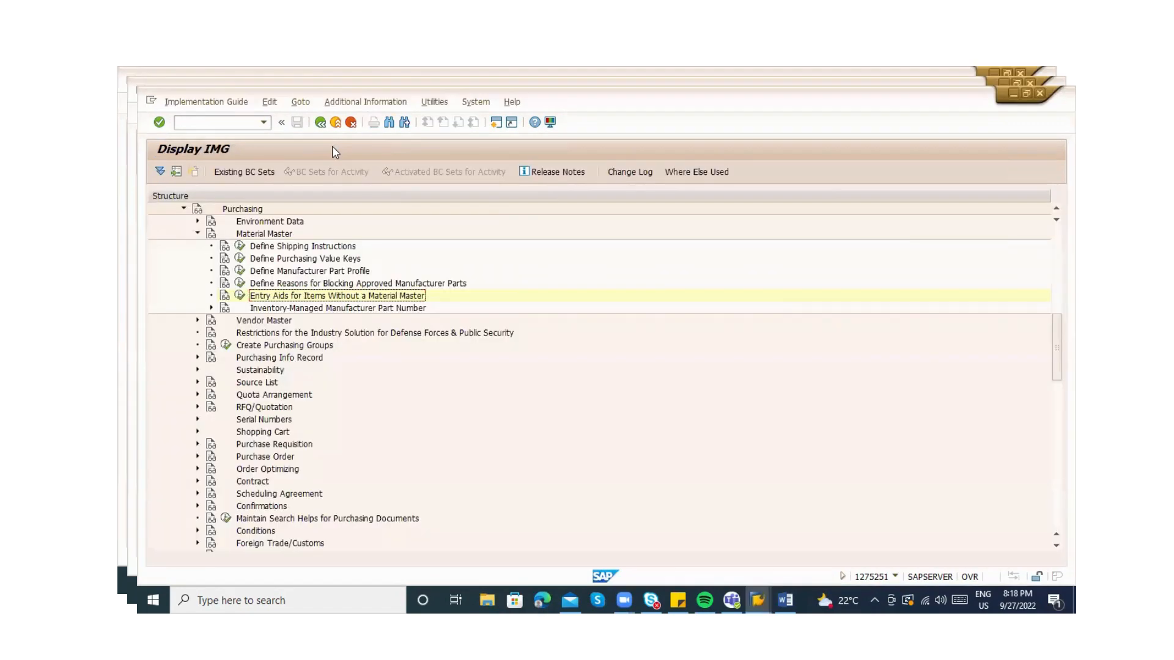
key(alt+Tab)
key(alt+Tab)
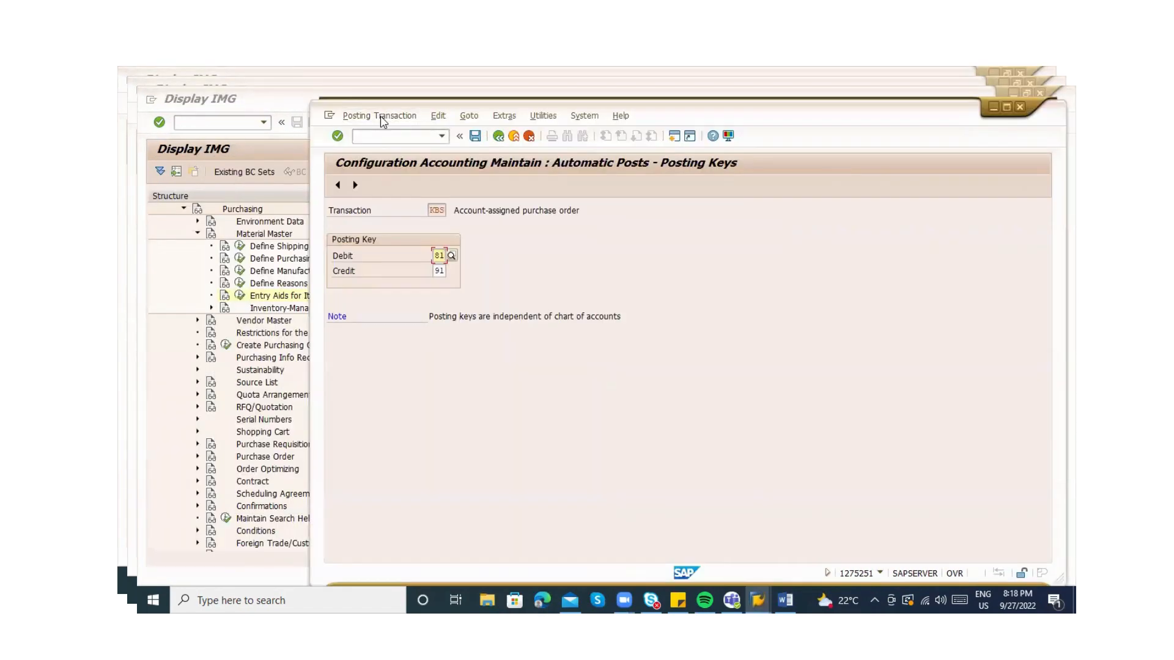
double_click(382, 119)
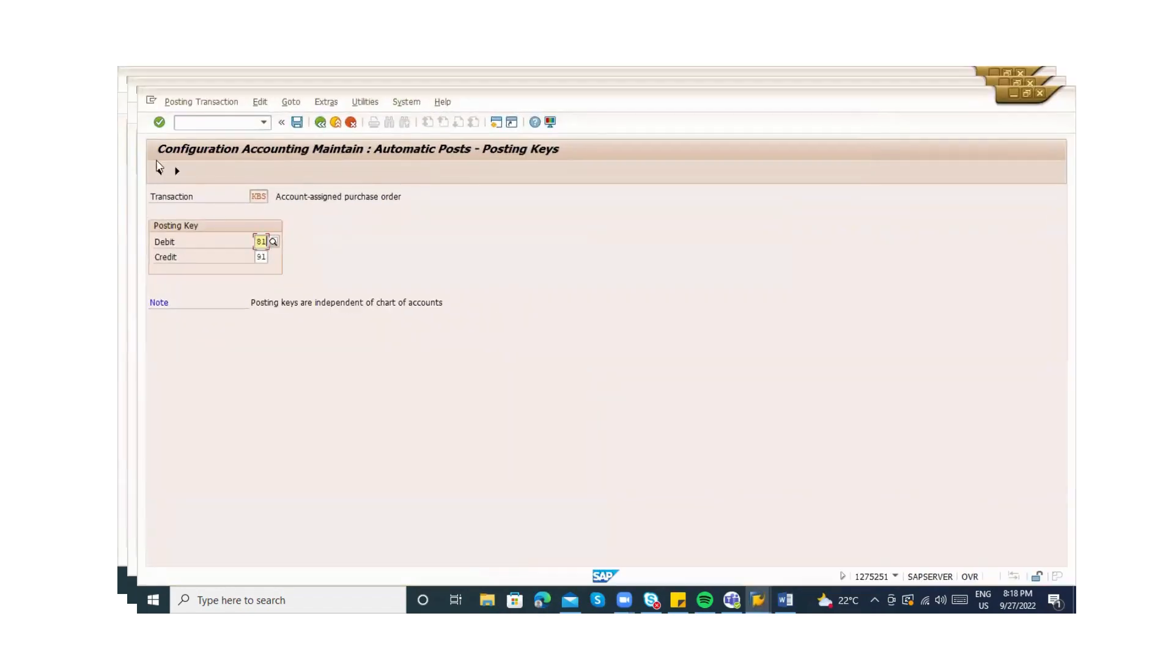
click(226, 104)
click(260, 103)
mouse_move(285, 104)
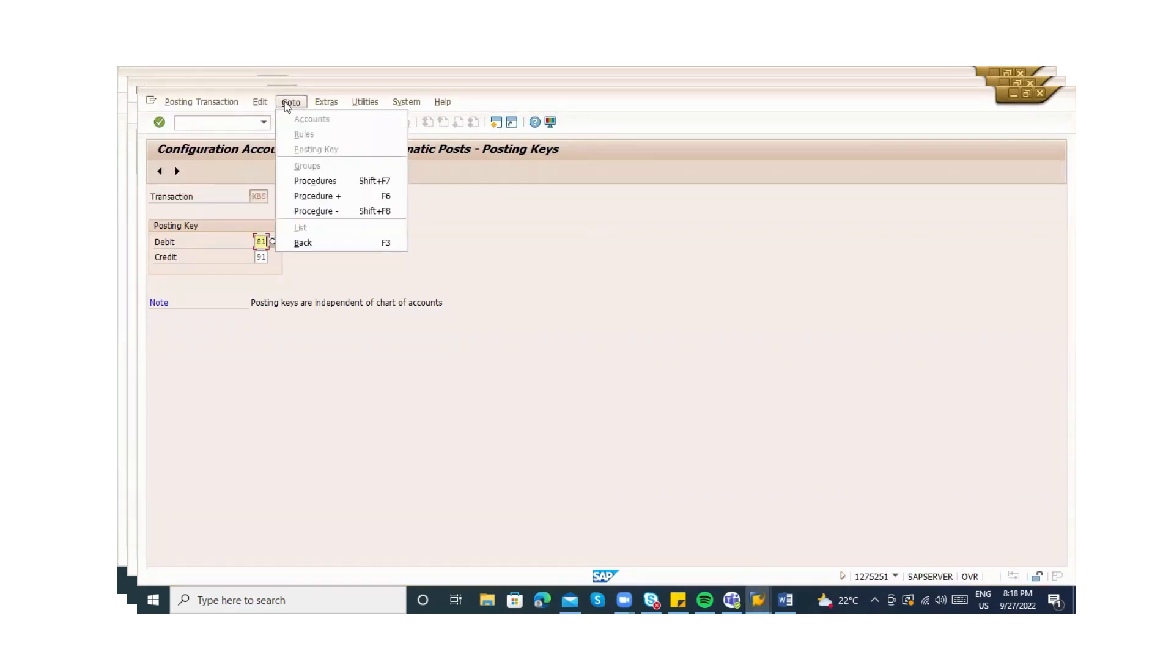
click(304, 179)
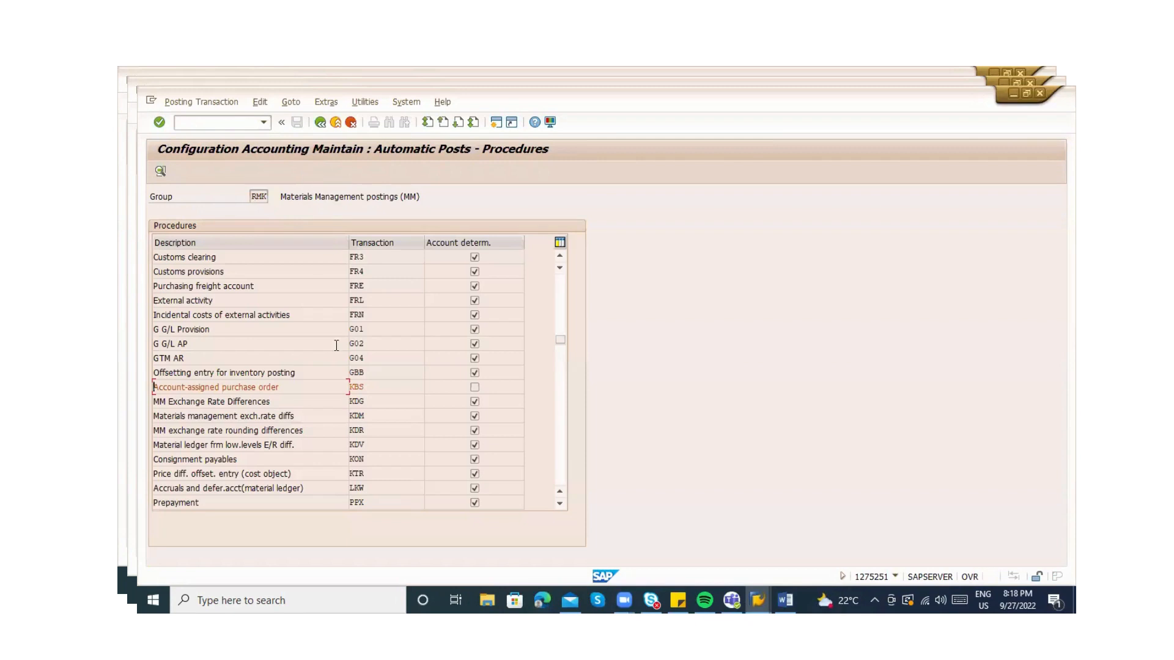
double_click(371, 387)
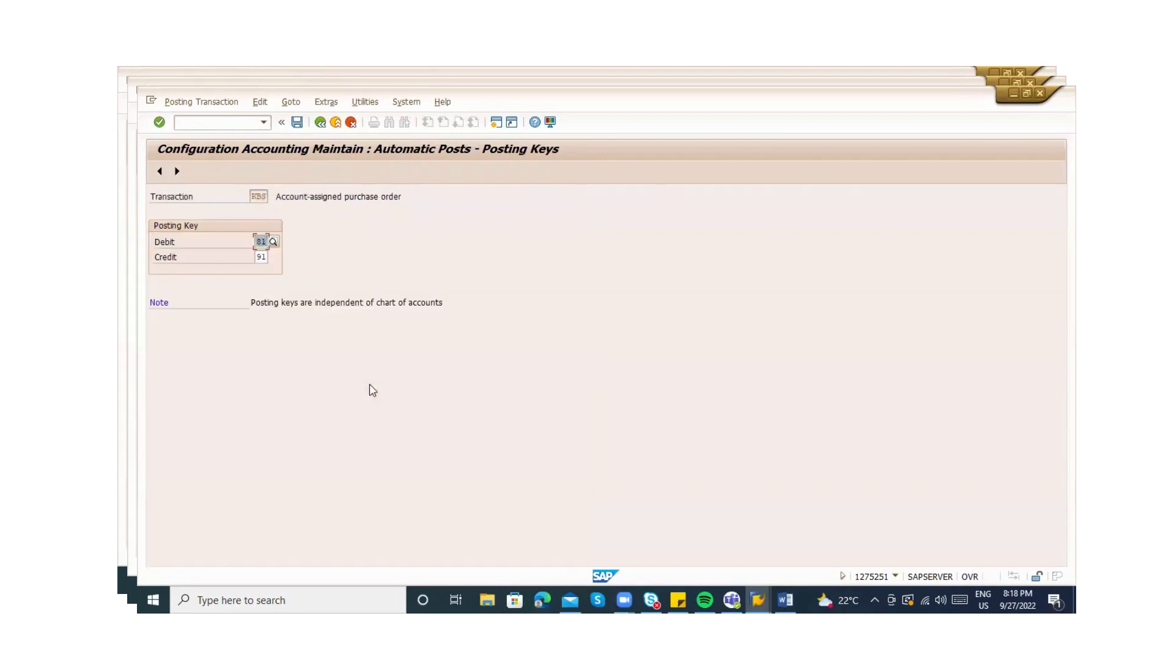
click(329, 102)
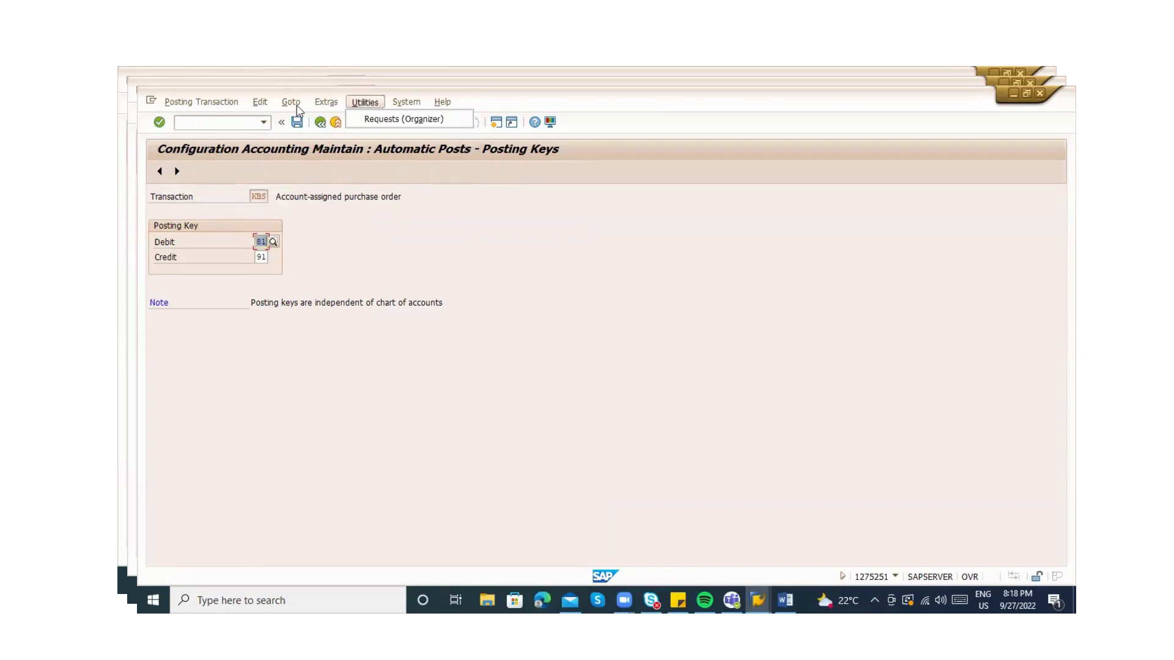
mouse_move(273, 104)
click(312, 285)
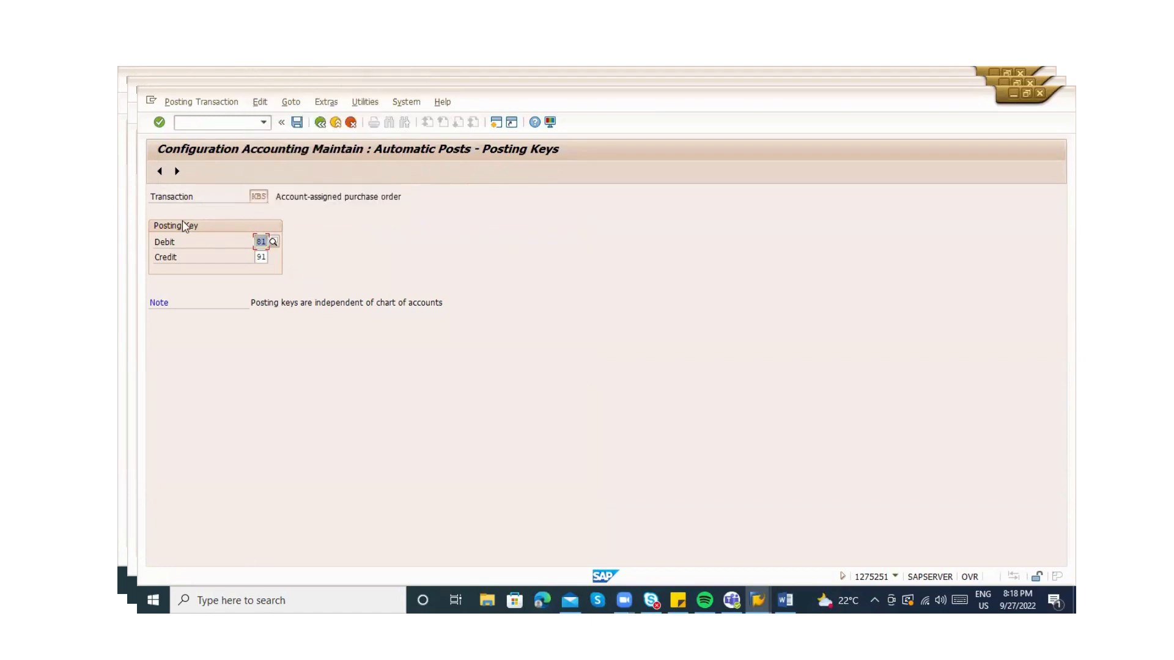
click(319, 123)
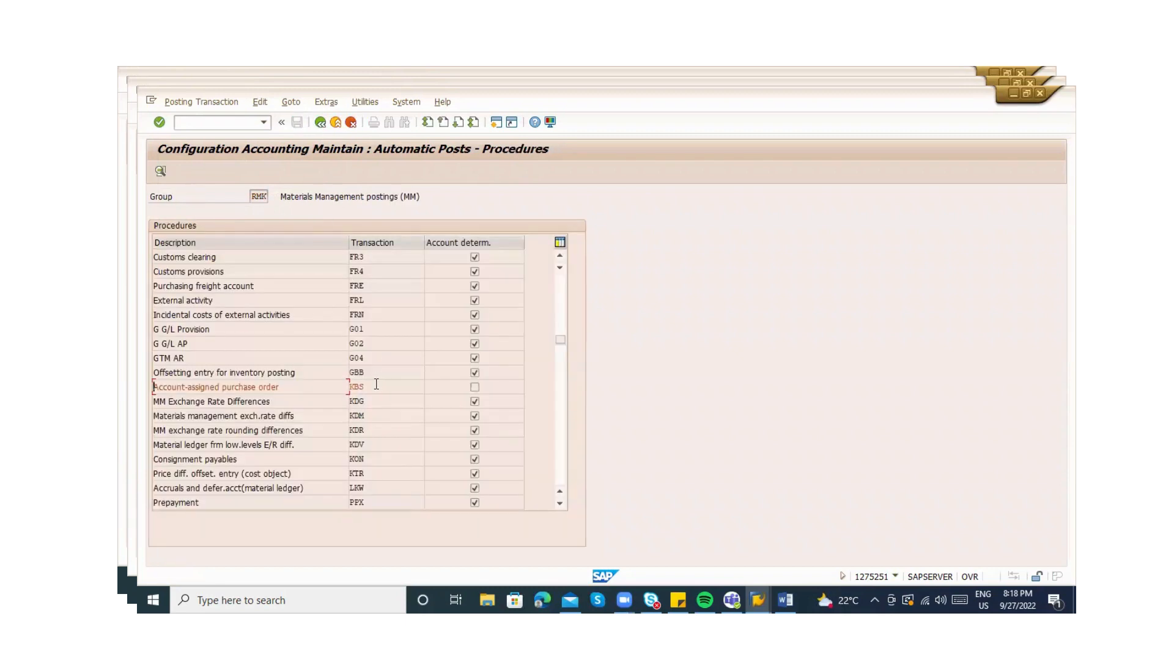
double_click(476, 393)
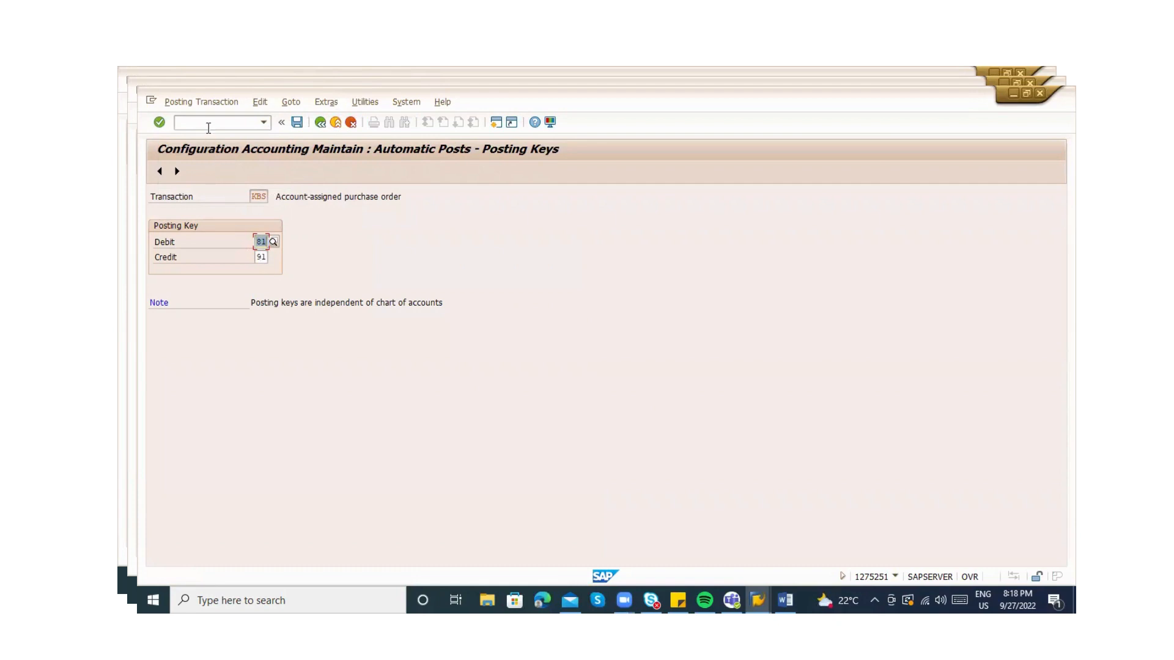
click(181, 103)
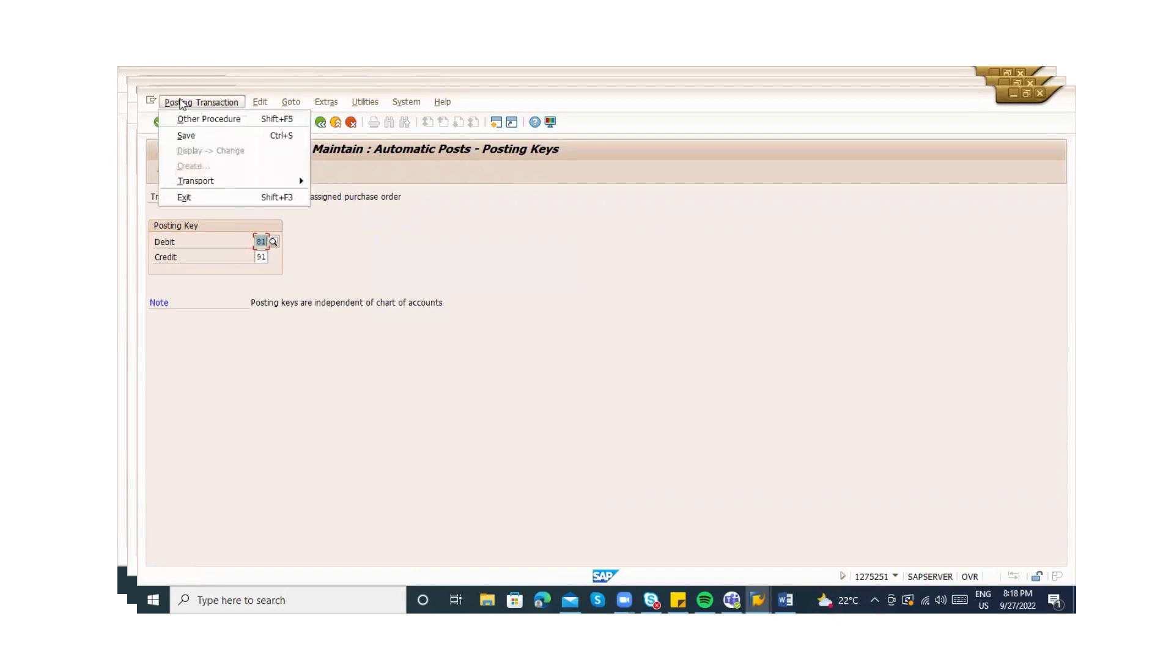
mouse_move(202, 182)
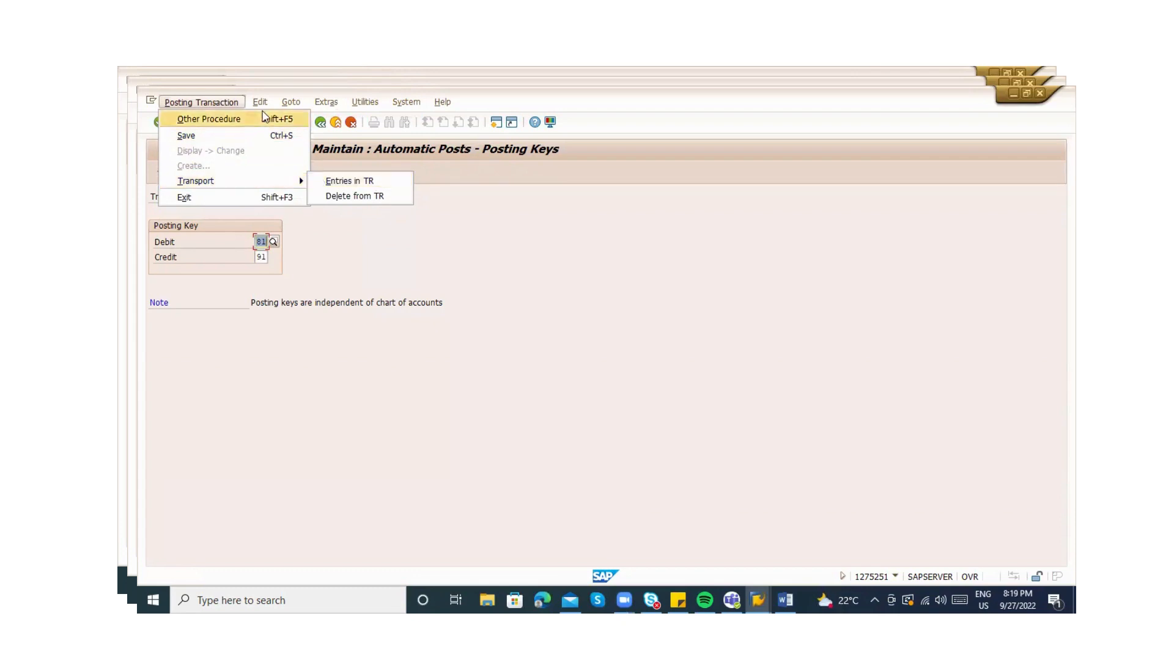
mouse_move(285, 104)
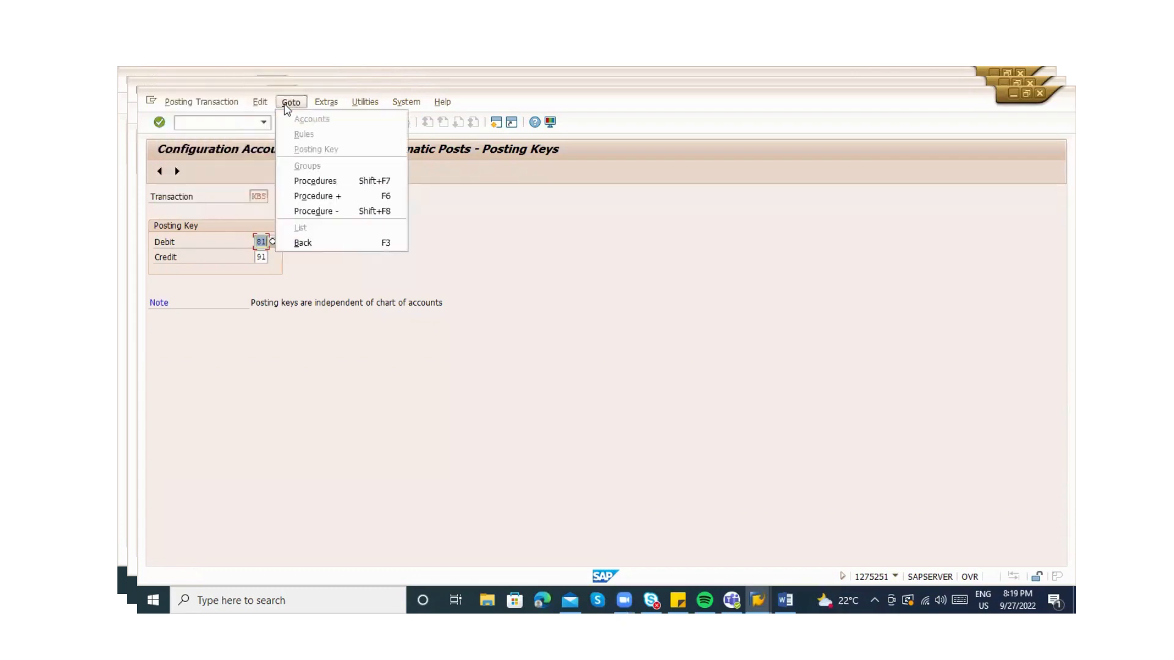
click(310, 200)
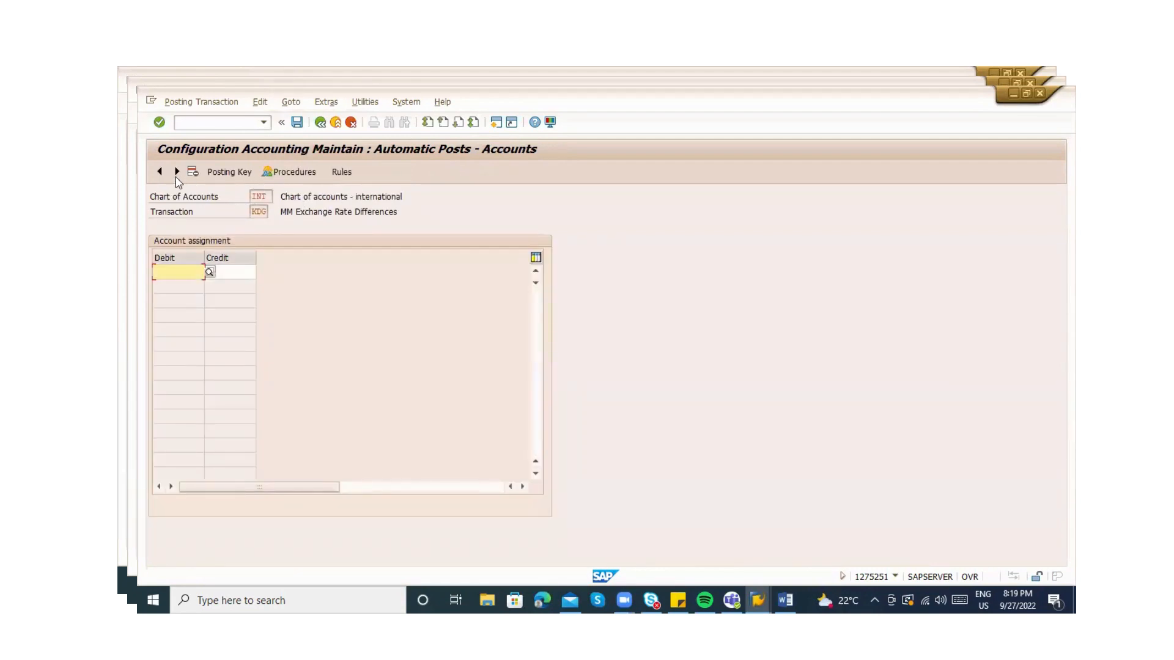
click(158, 171)
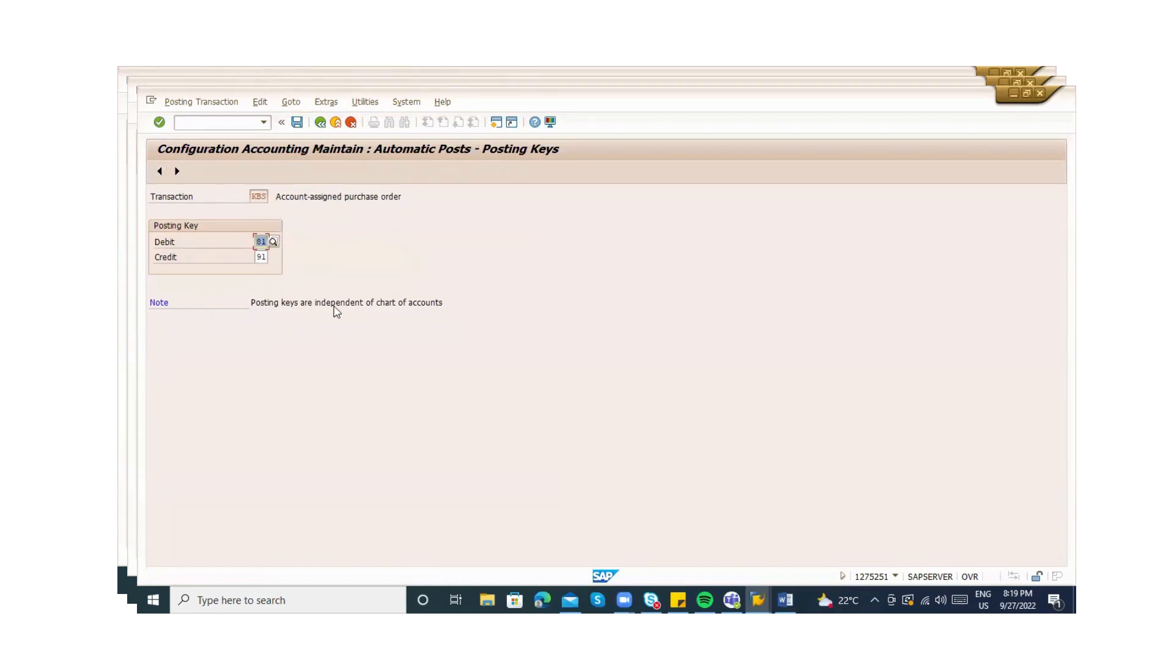
click(365, 306)
key(ctrl+s)
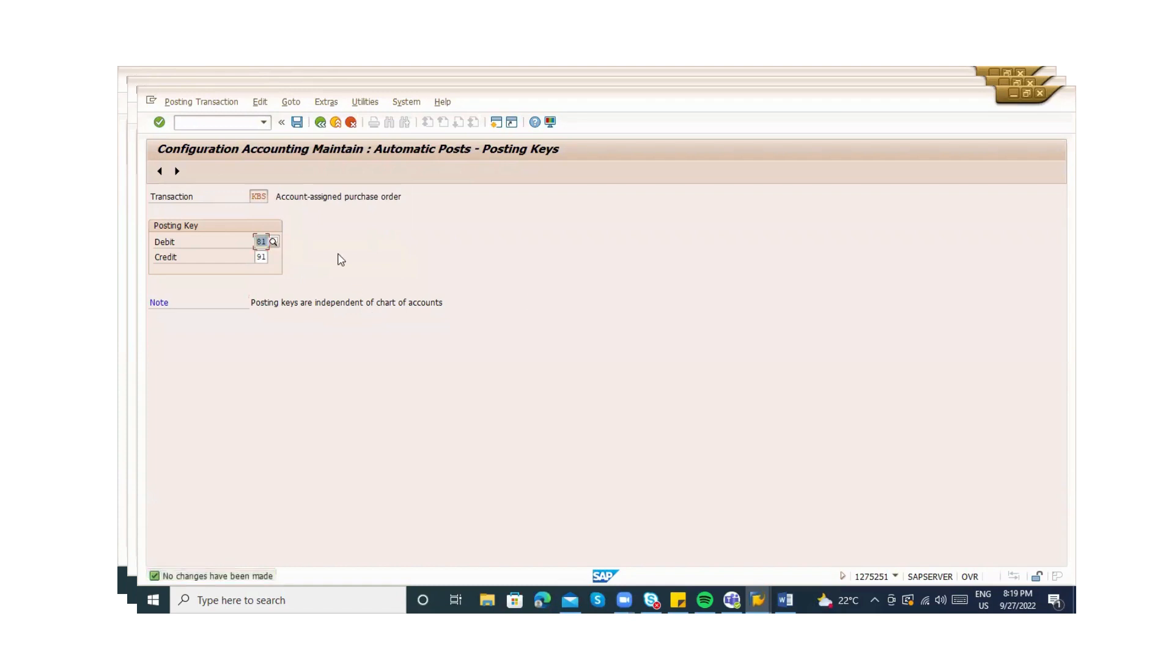
key(alt+Tab)
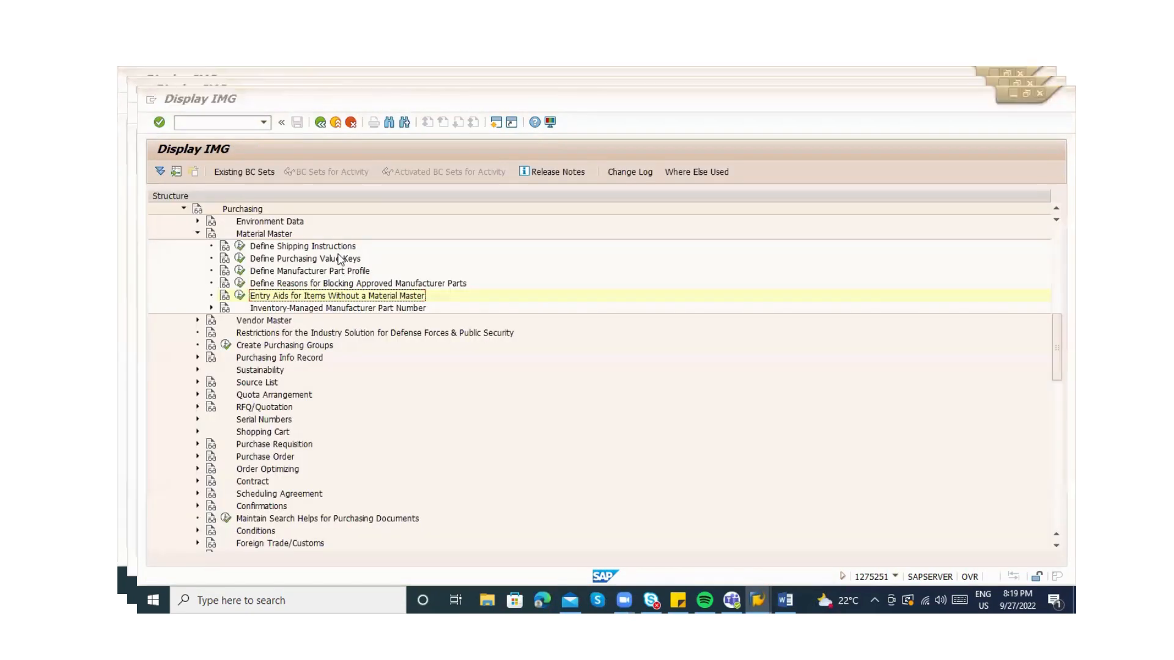
key(alt+Tab)
key(alt+Tab)
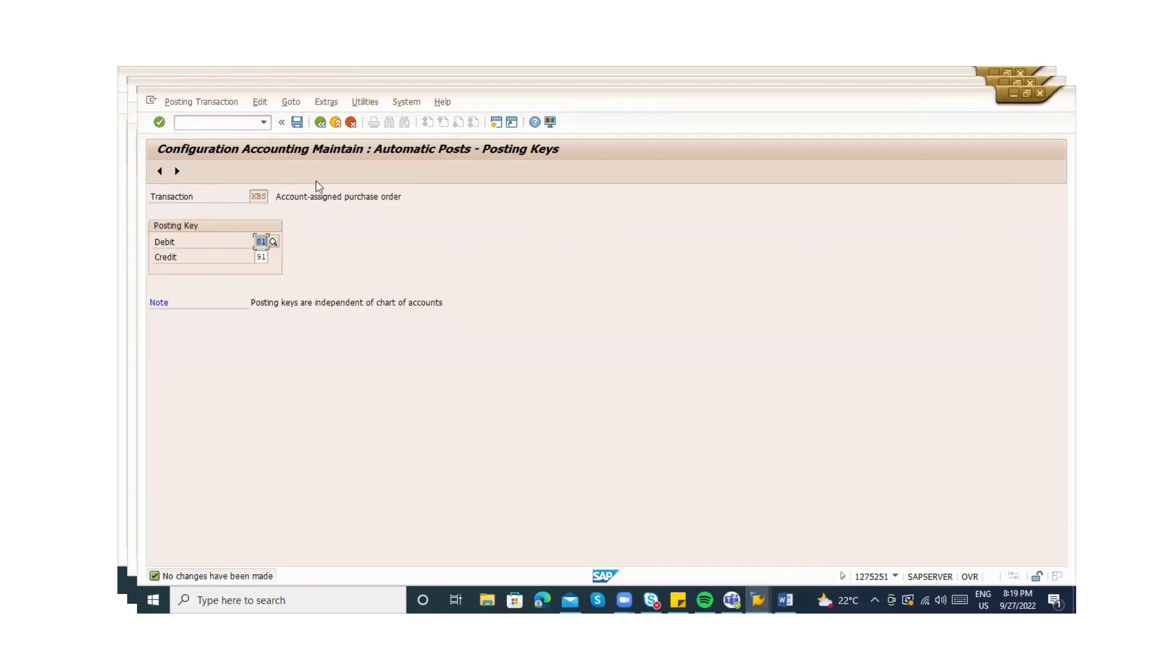
key(alt+Tab)
key(Tab)
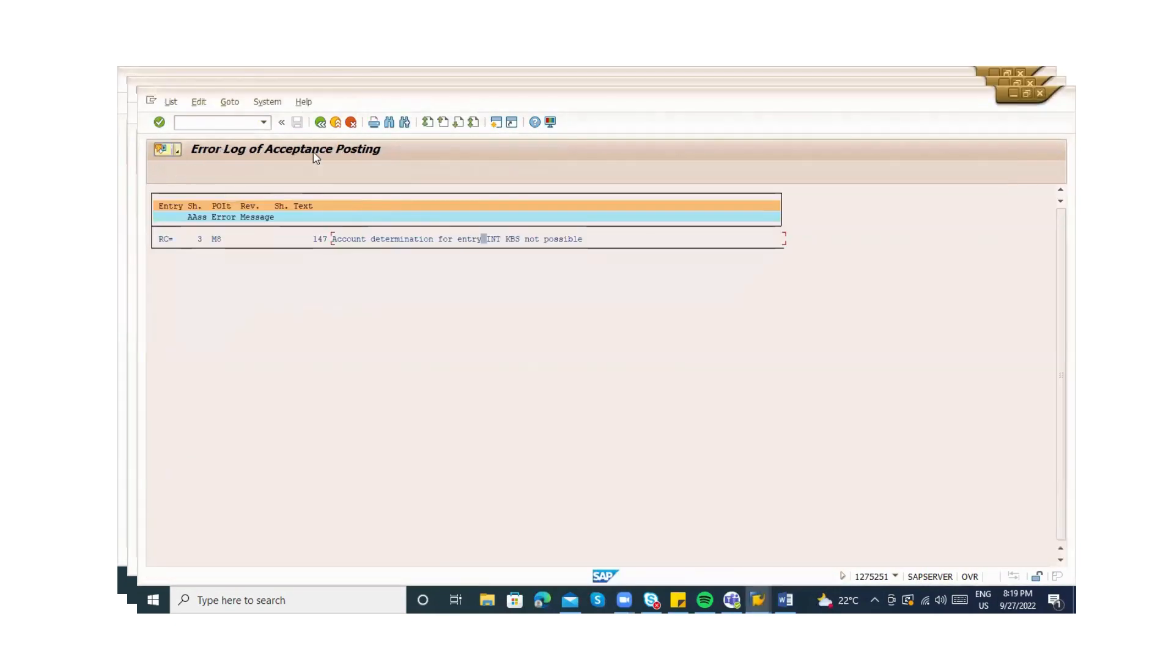
Recheck the KBS error message, then save entry sheet 100000688 without acceptance
click(320, 122)
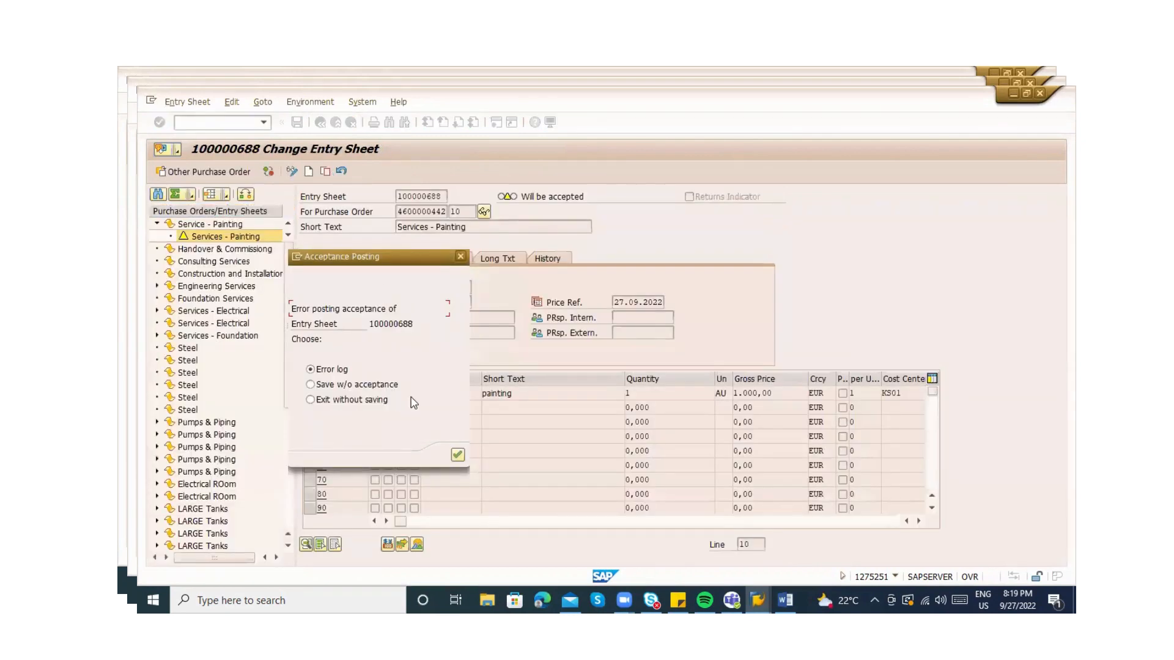
key(Return)
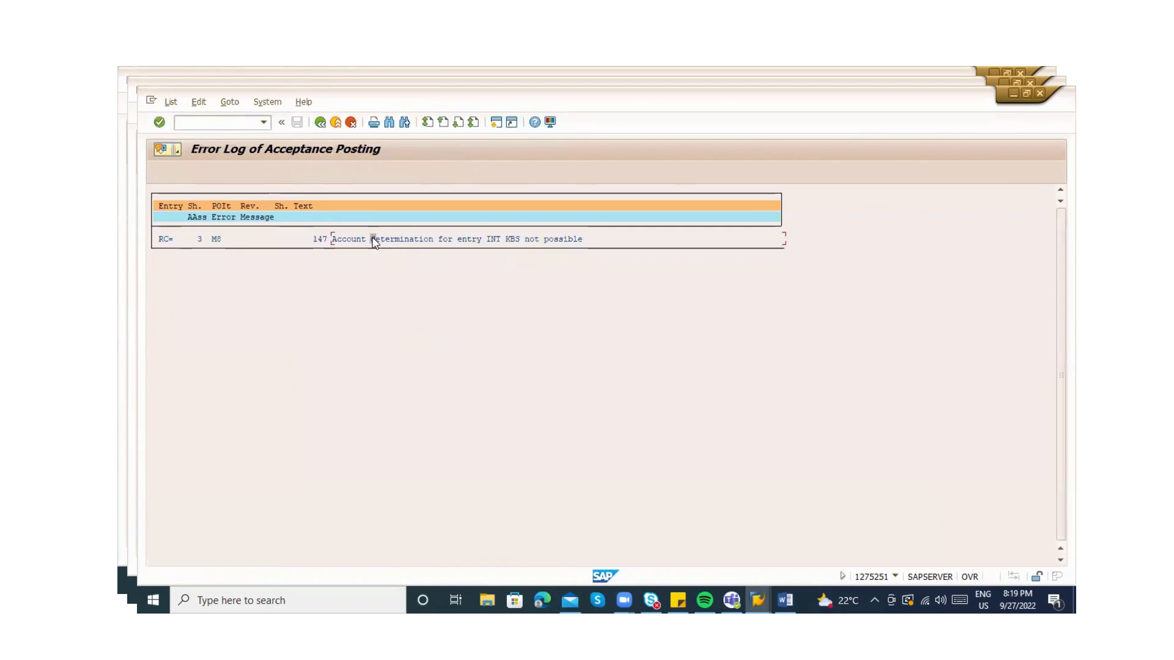
click(162, 240)
click(322, 124)
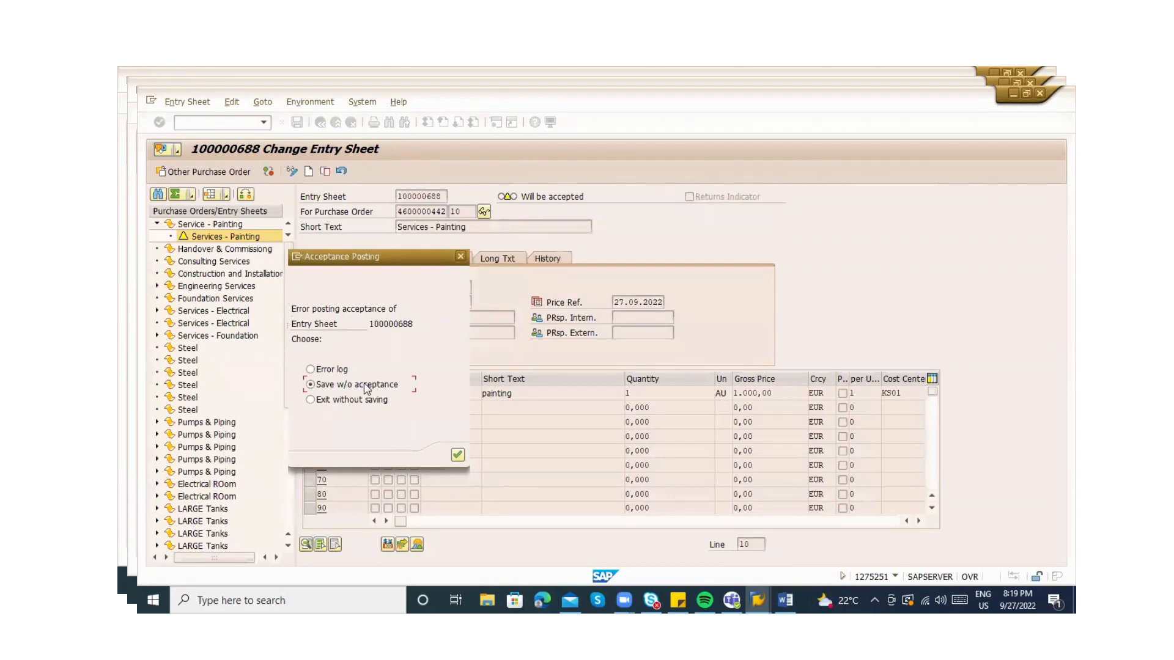
key(Return)
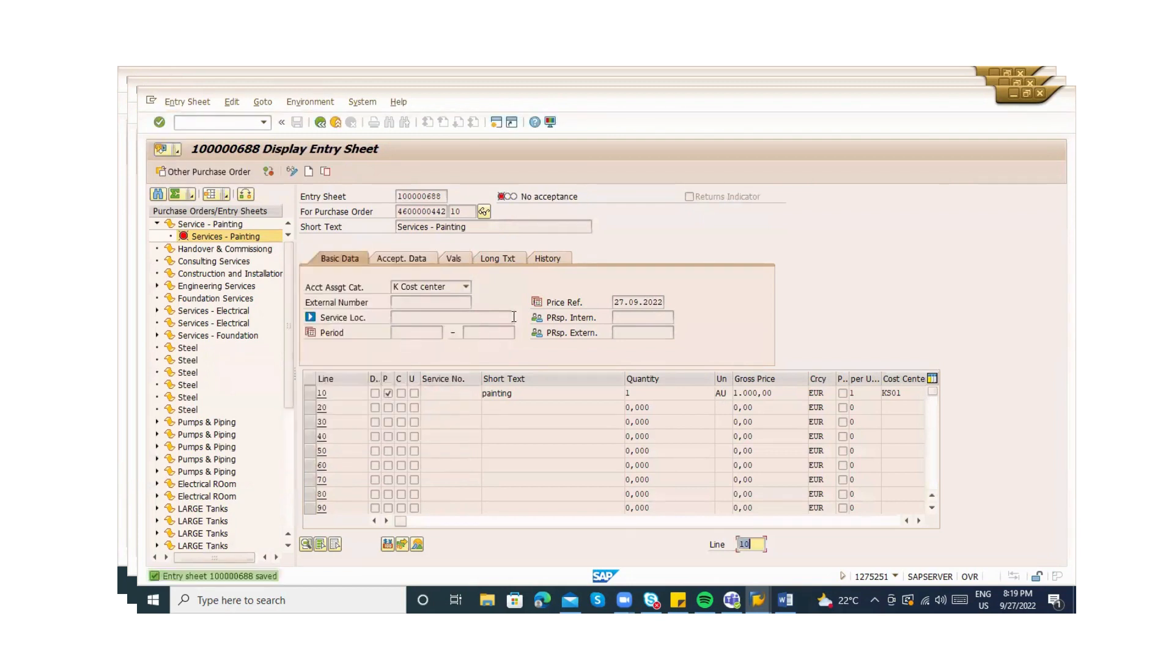
In change mode, list the G/L accounts of chart INT from service line 10's account assignment
click(498, 399)
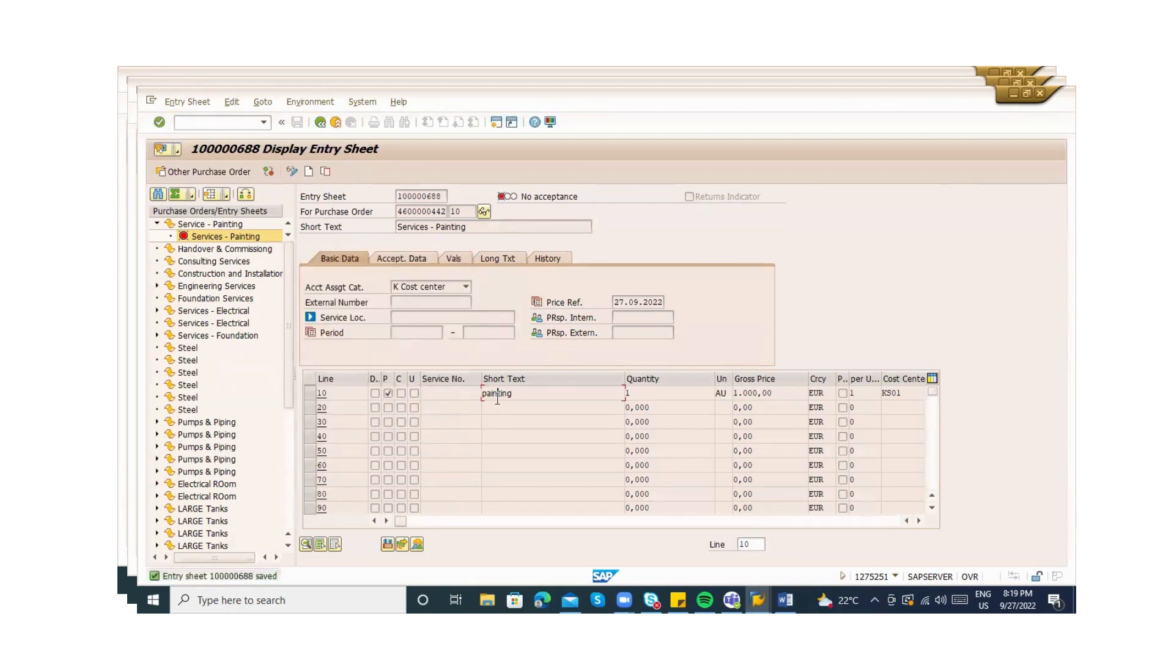
click(431, 521)
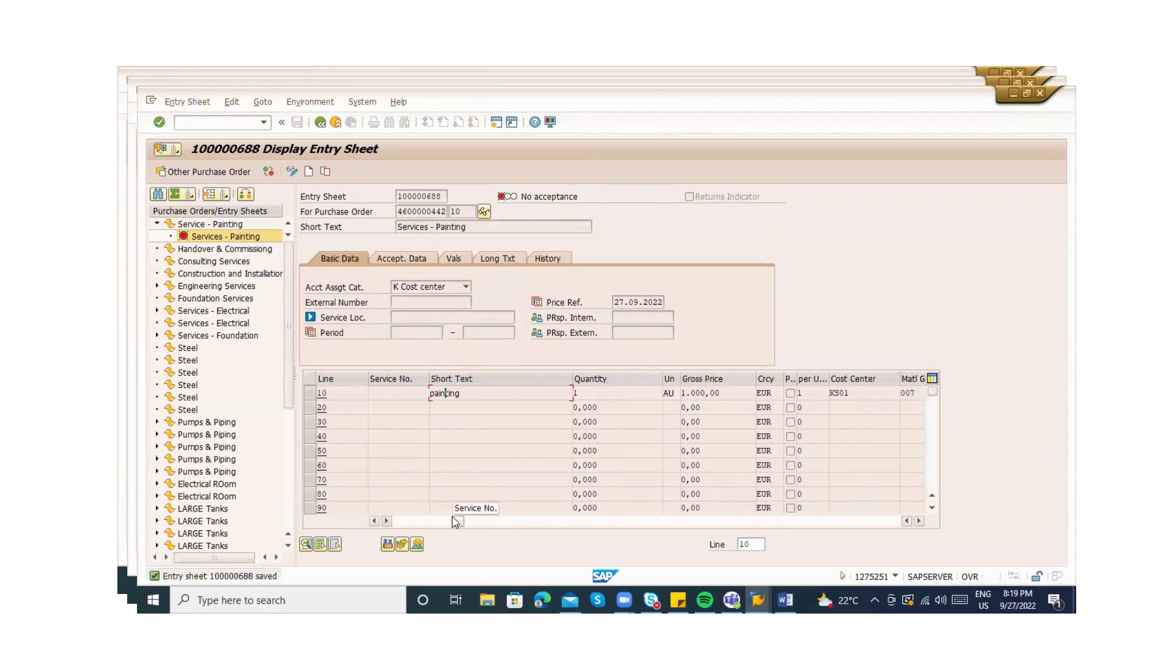
click(487, 521)
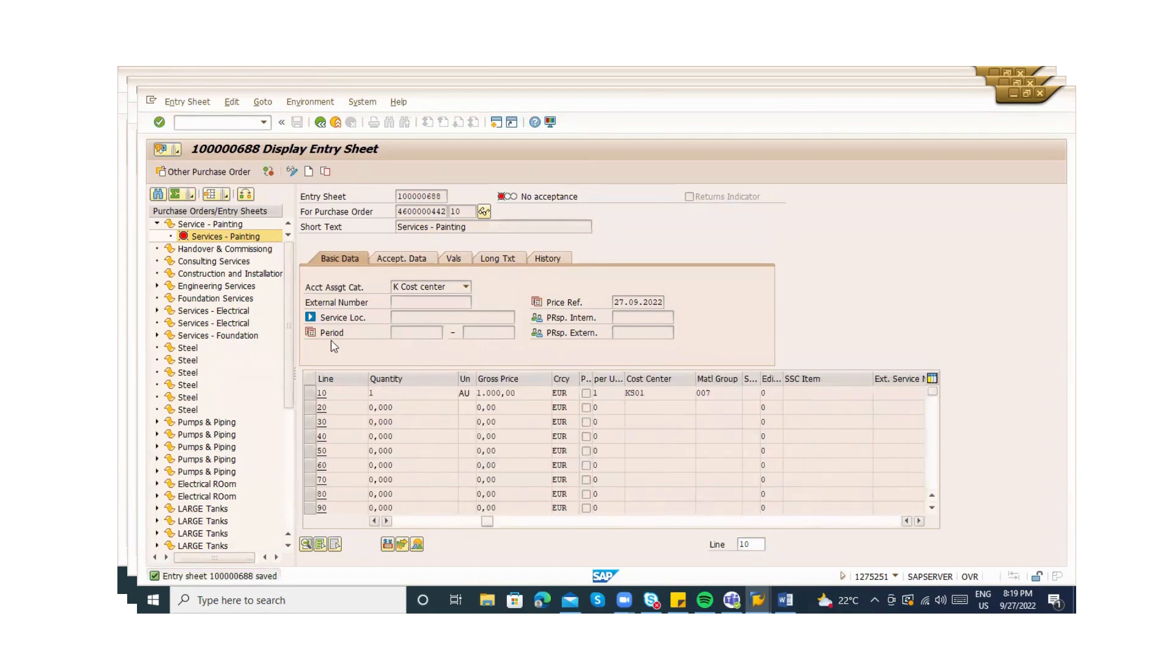
click(292, 172)
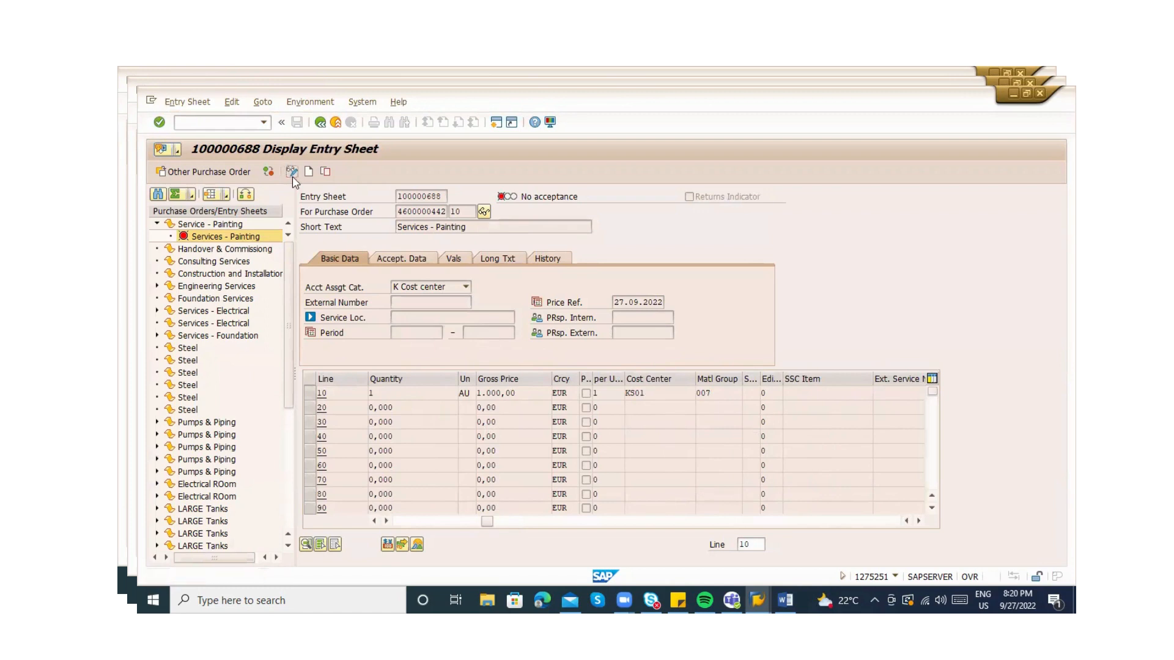
click(321, 393)
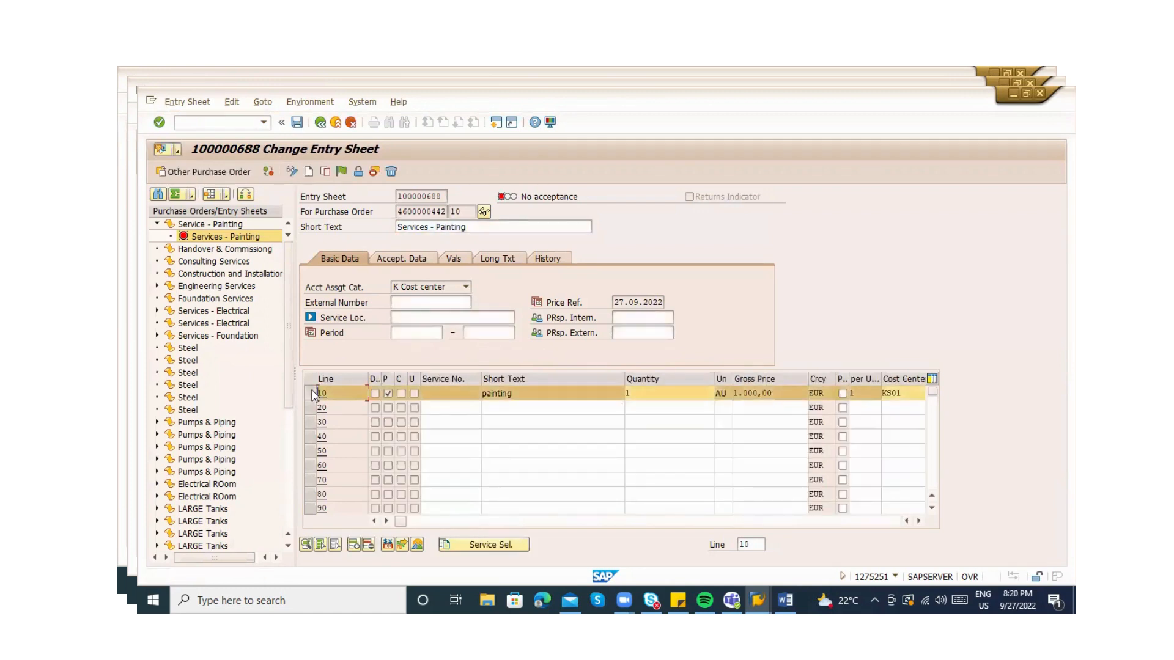
click(402, 545)
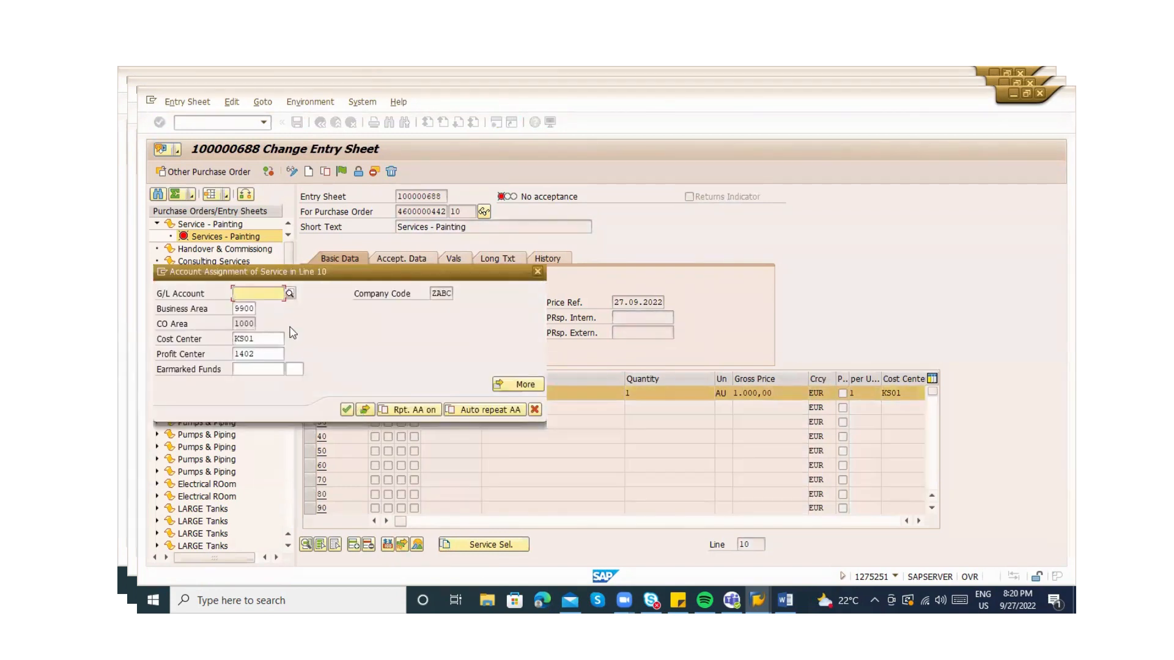
click(291, 295)
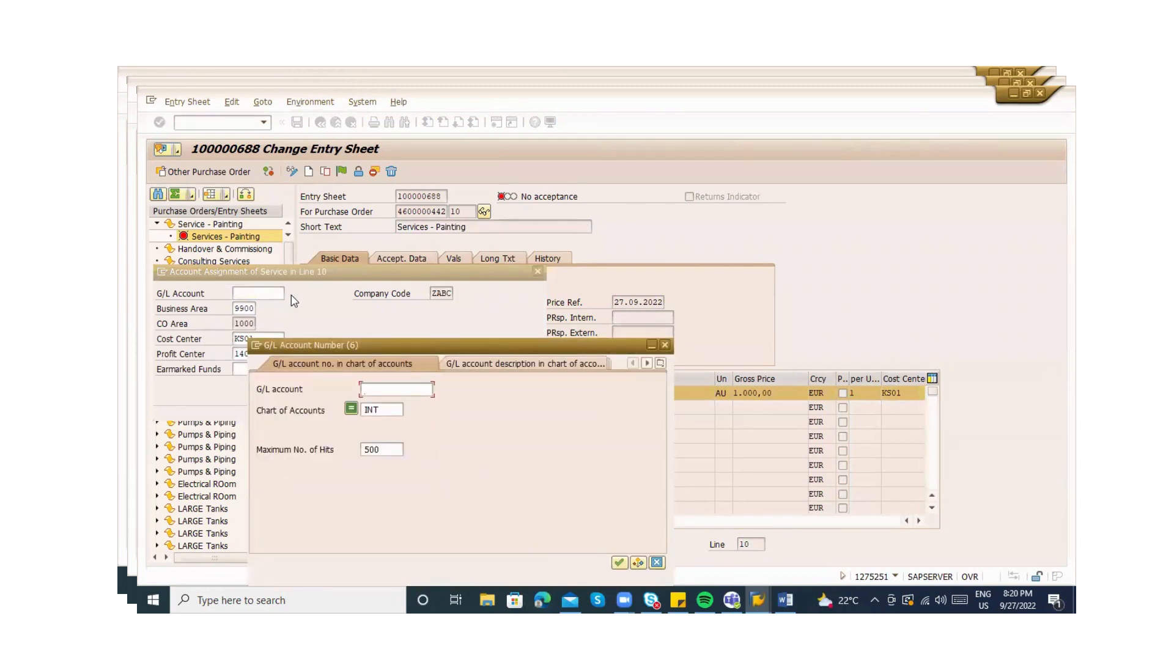
key(Return)
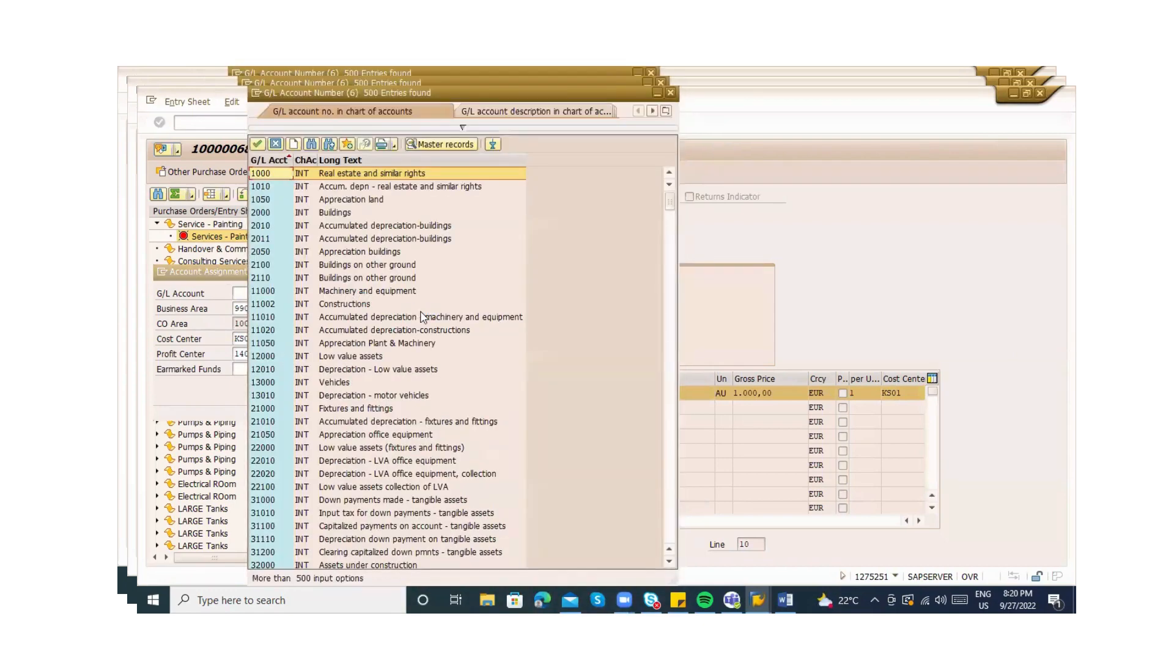
Try an additional session, dismiss the session-limit error, and return to Configuration Accounting
click(255, 90)
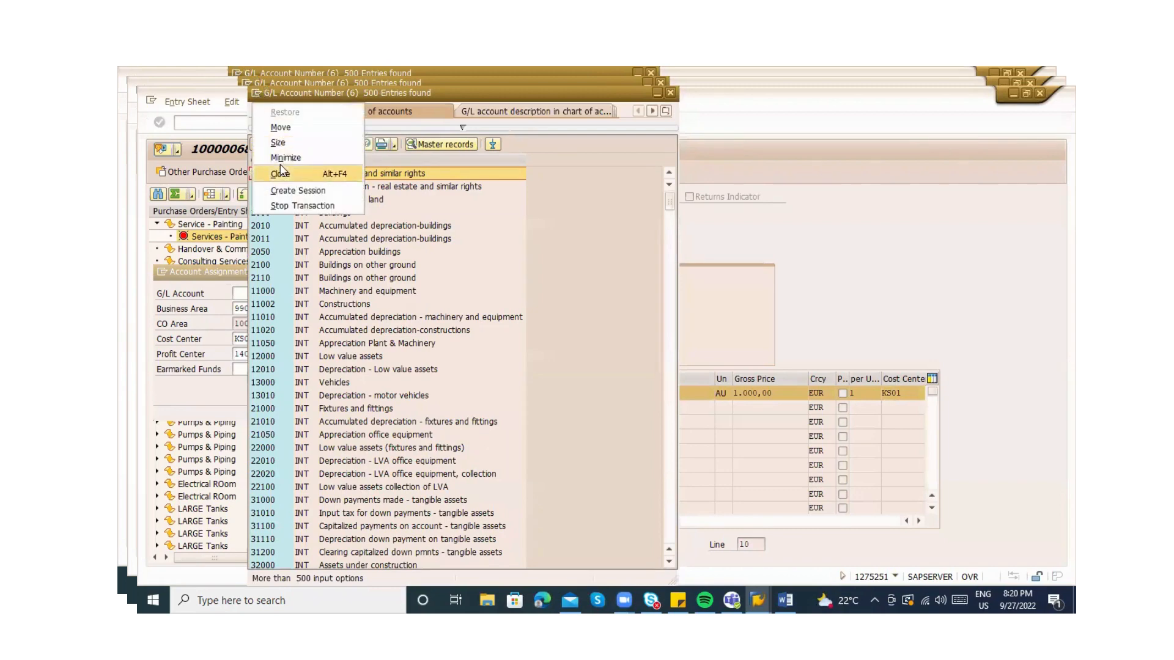
click(288, 190)
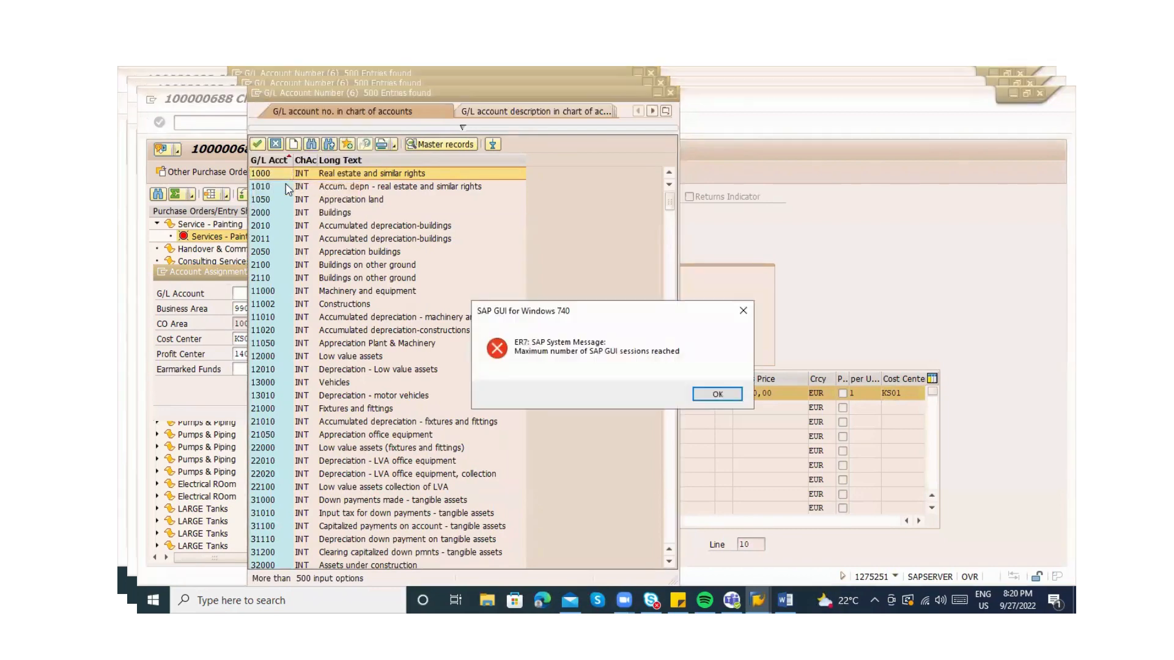
key(Return)
key(alt+Tab)
key(alt+Tab)
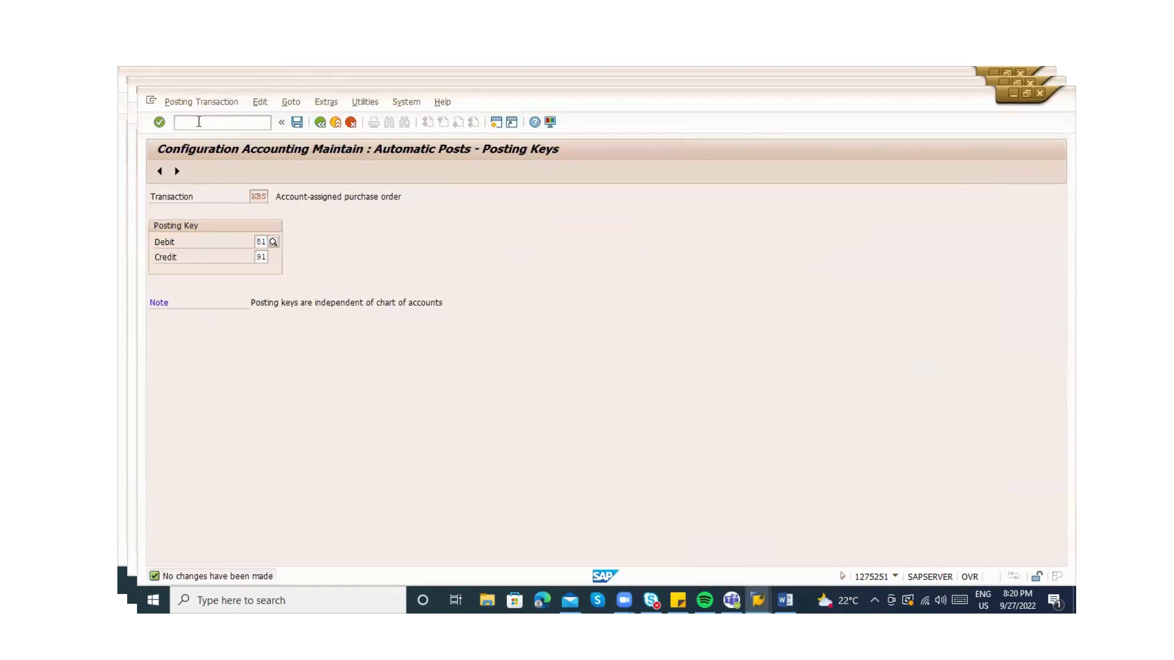
Open SE16N with table EKPO, Purchasing Document Item
click(198, 121)
text(/nse16n)
key(Return)
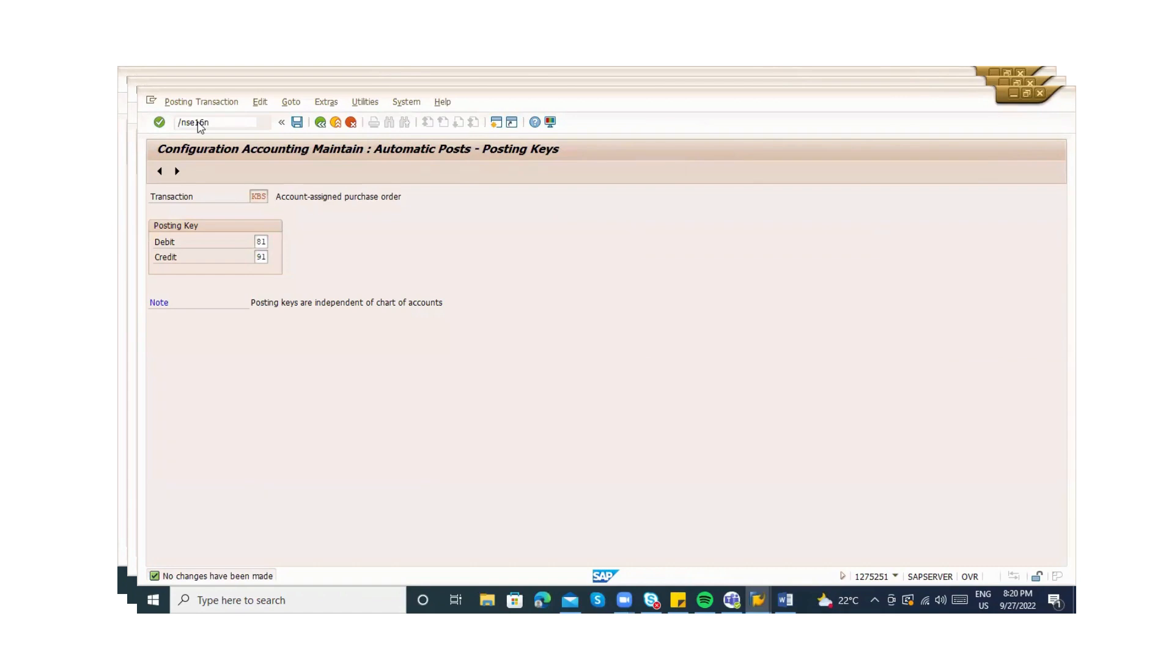
text(ekpo)
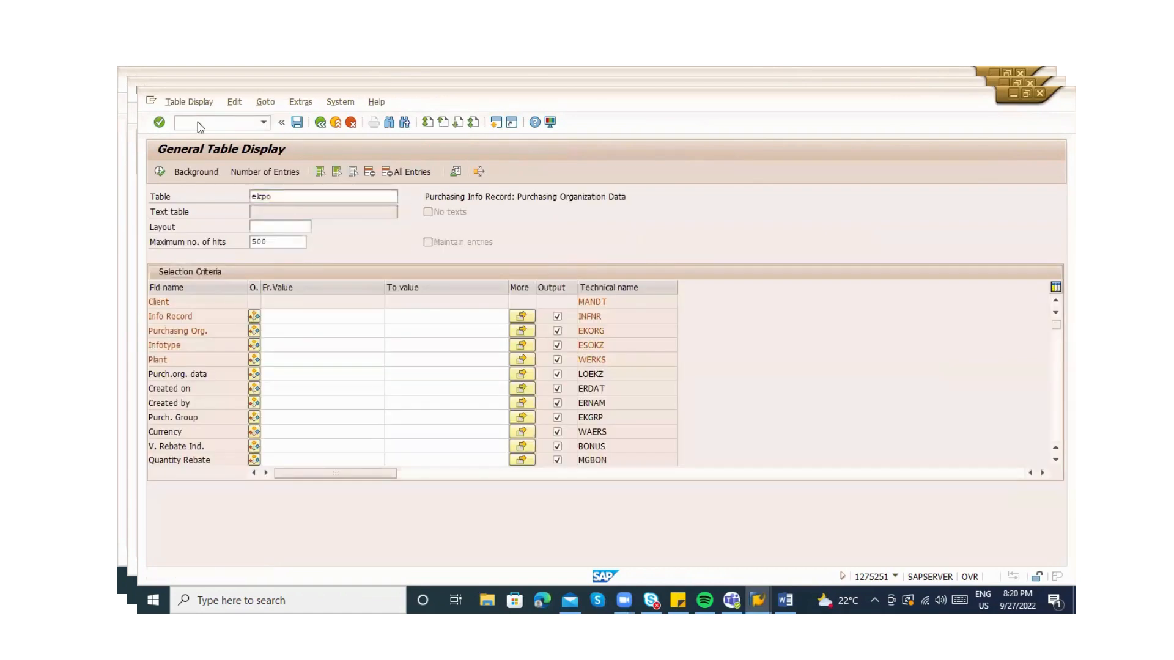
key(Return)
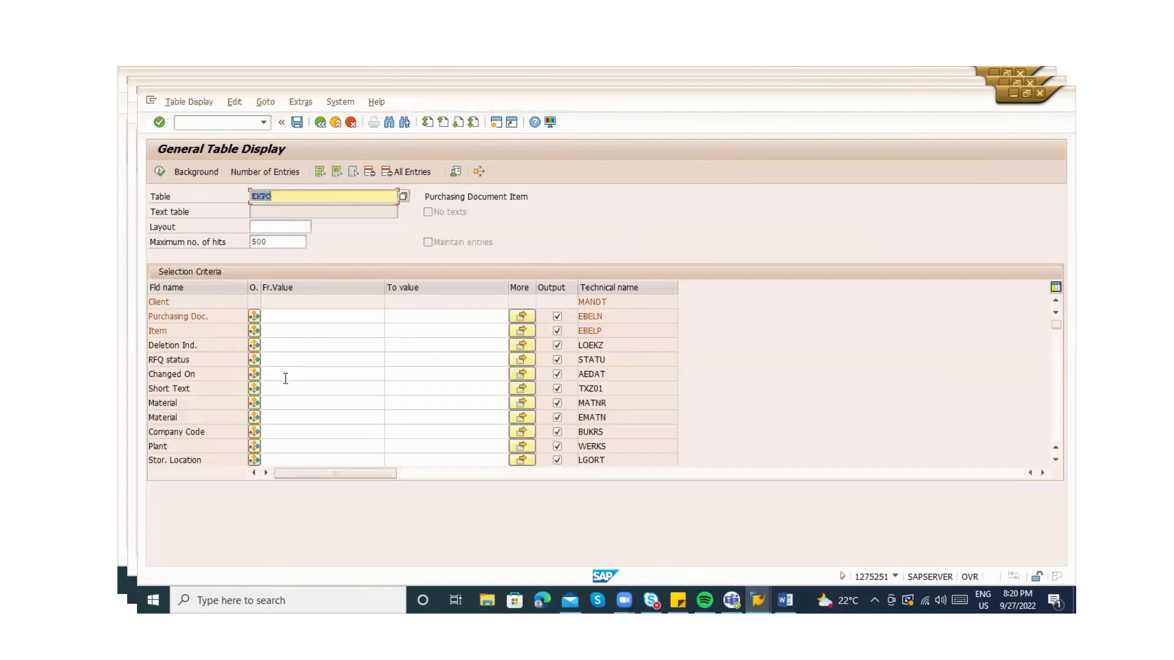
Search EKPO's field names for AC and ASS, then cancel the search
key(ctrl+f)
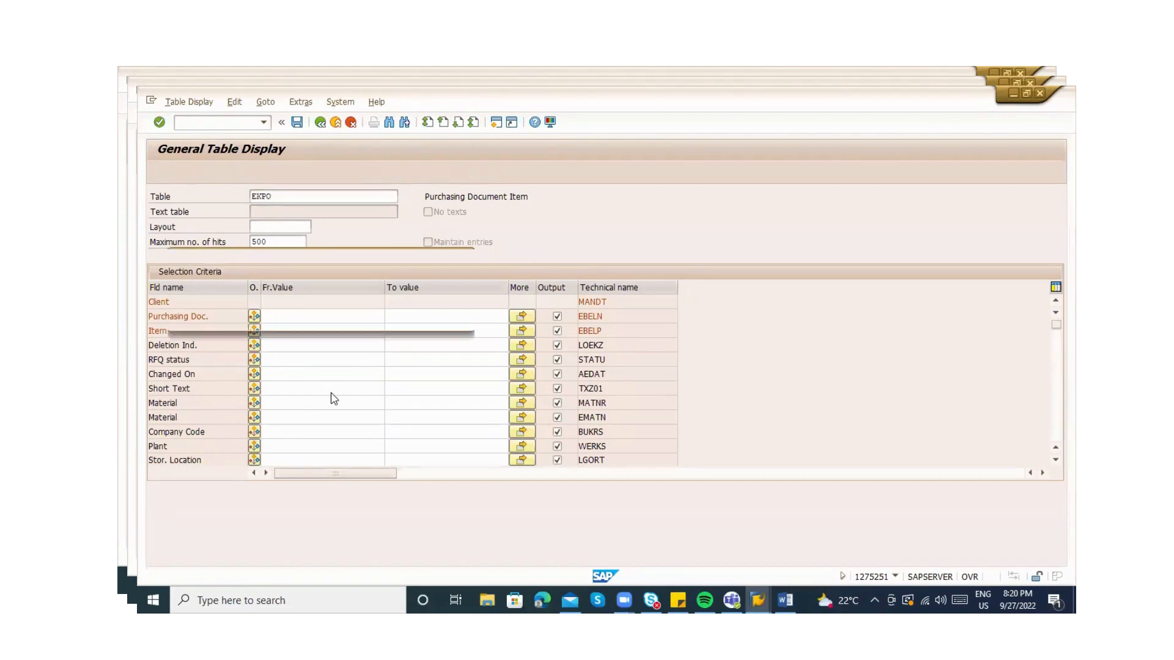
text(AC)
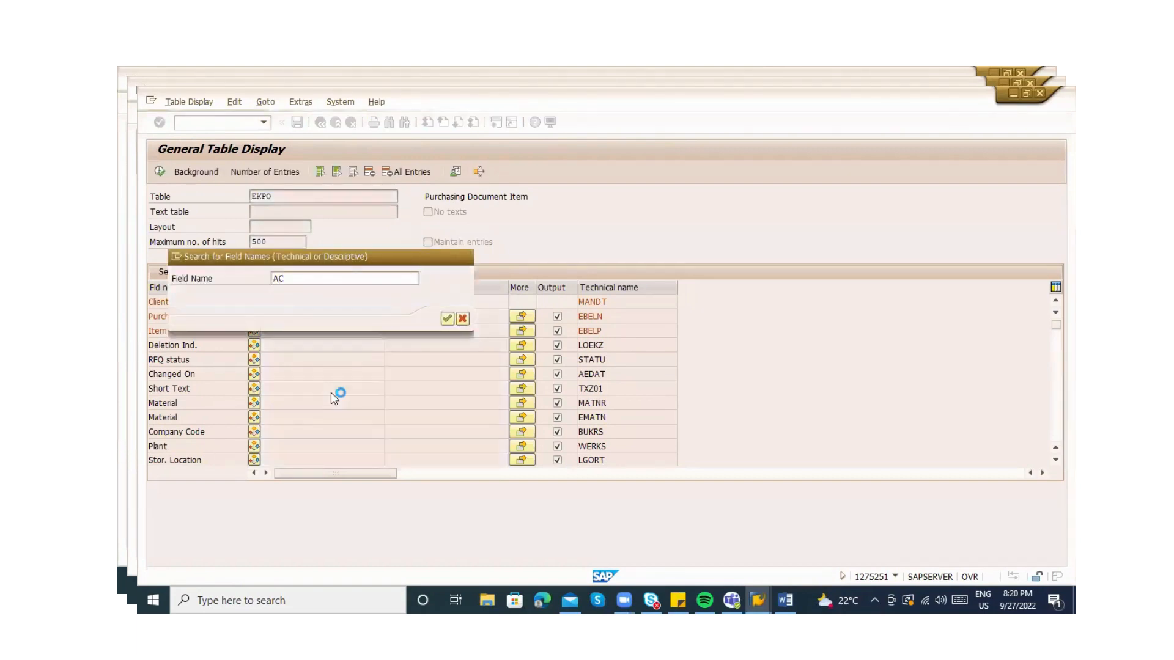
key(Return)
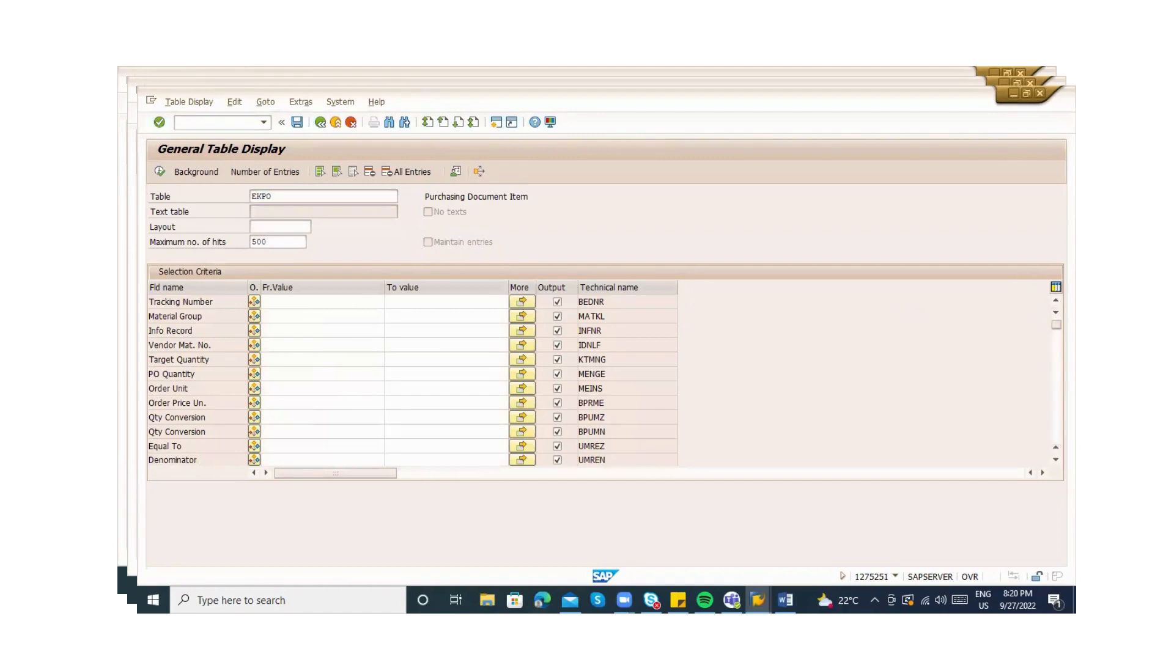
scroll(381, 320, up, 10)
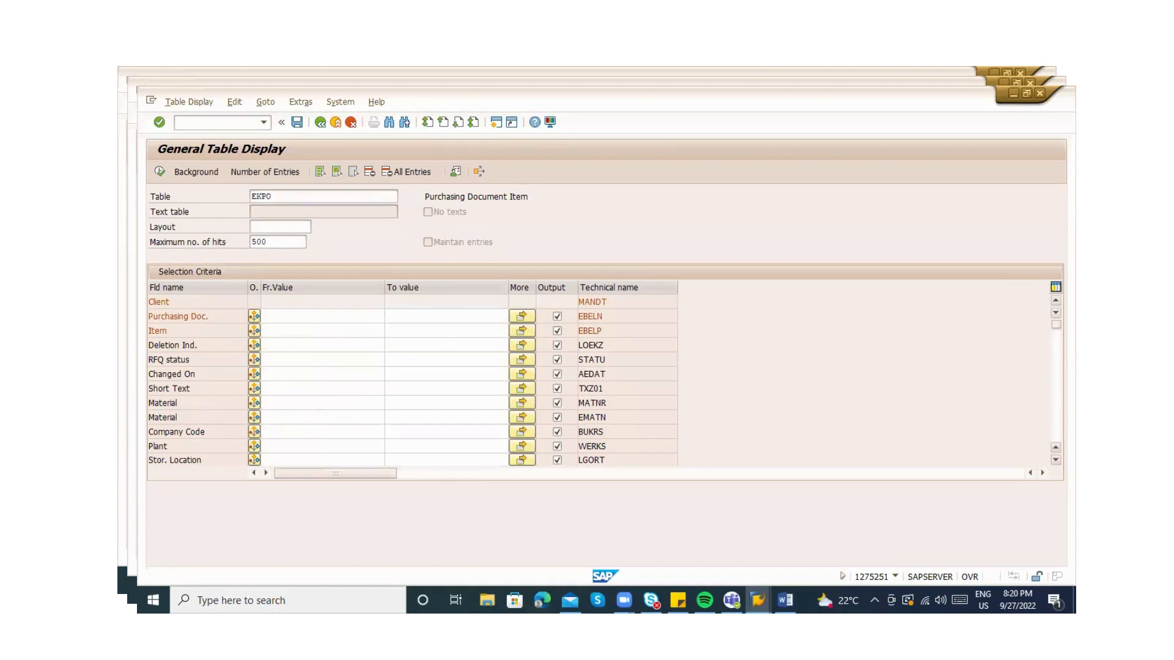
scroll(412, 381, down, 4)
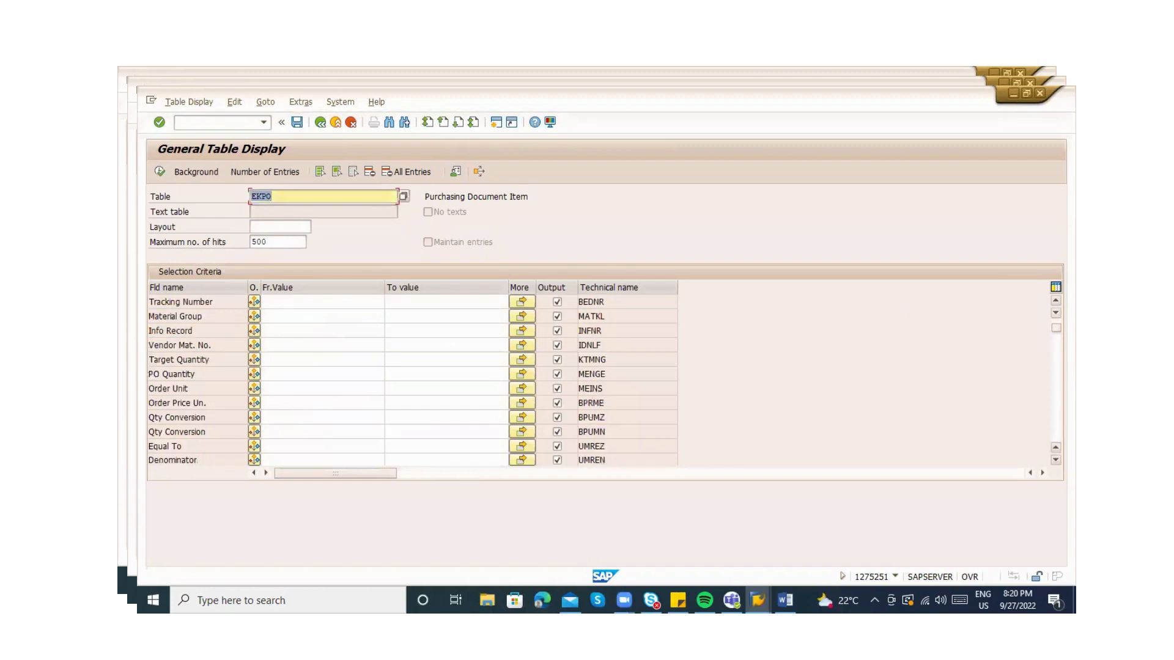
scroll(719, 337, down, 4)
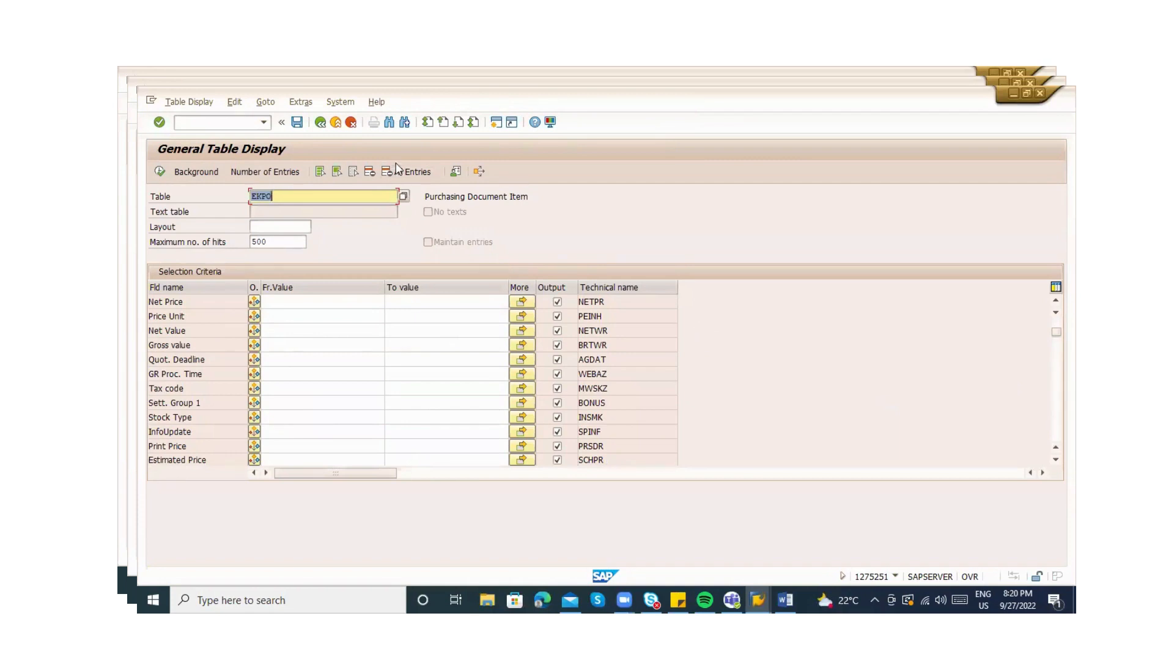
key(ctrl+f)
text(ASS)
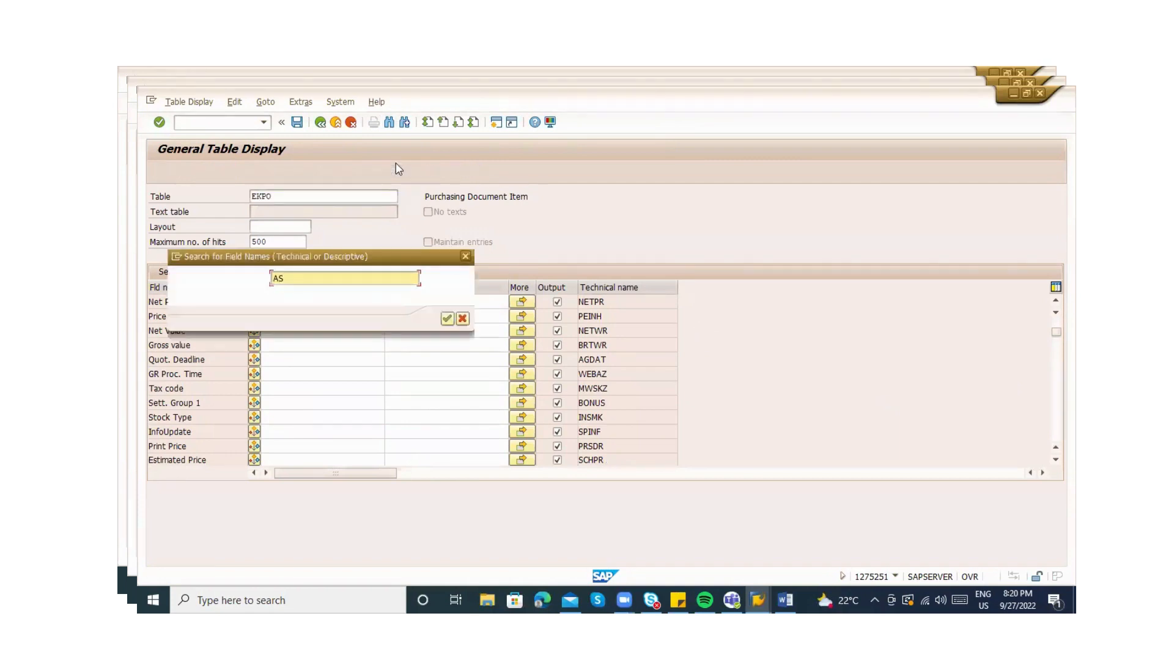
key(BackSpace)
key(BackSpace)
key(BackSpace)
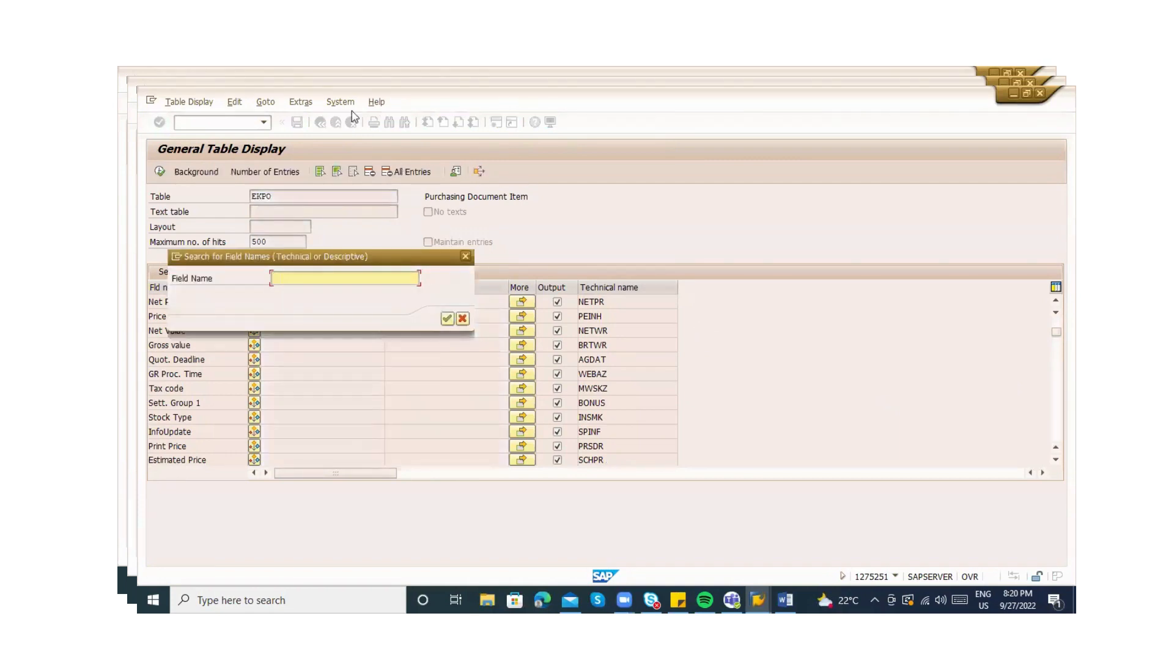
key(Escape)
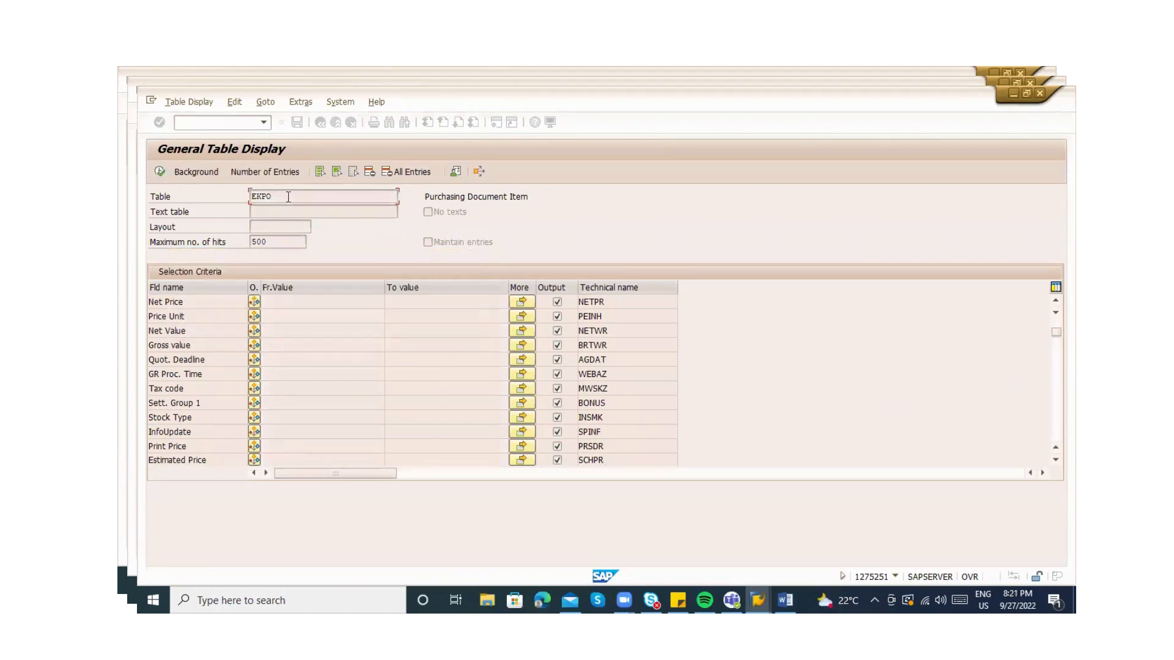
Change the SE16N table to EKES and load its selection fields
click(288, 197)
key(BackSpace)
key(BackSpace)
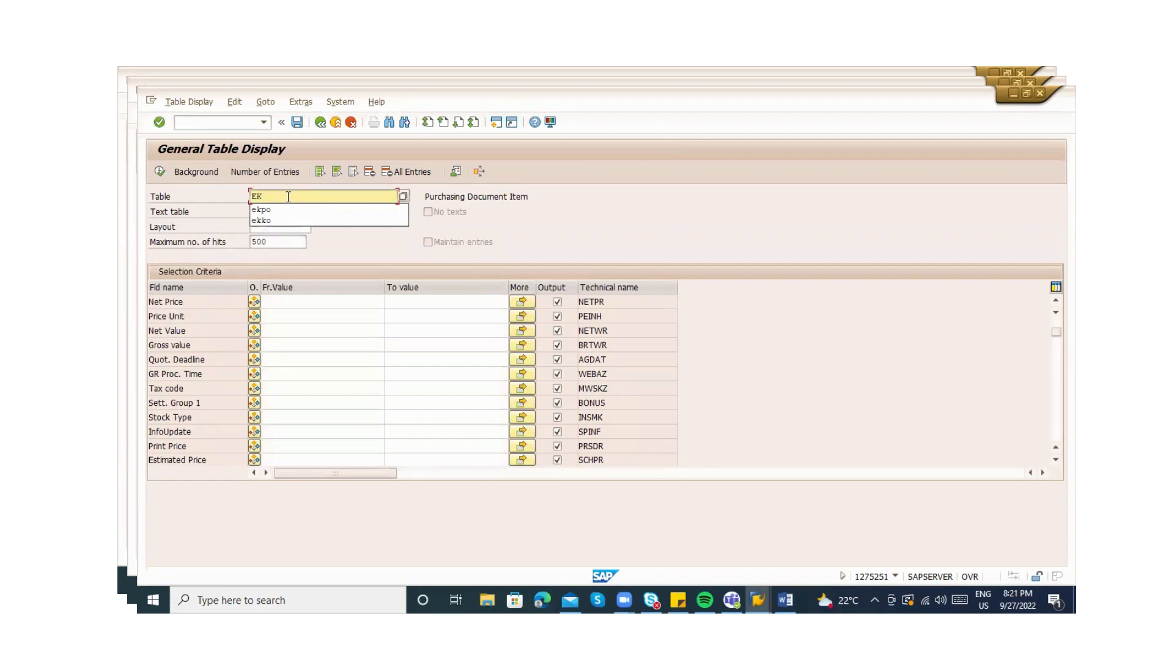
text(ES)
key(Return)
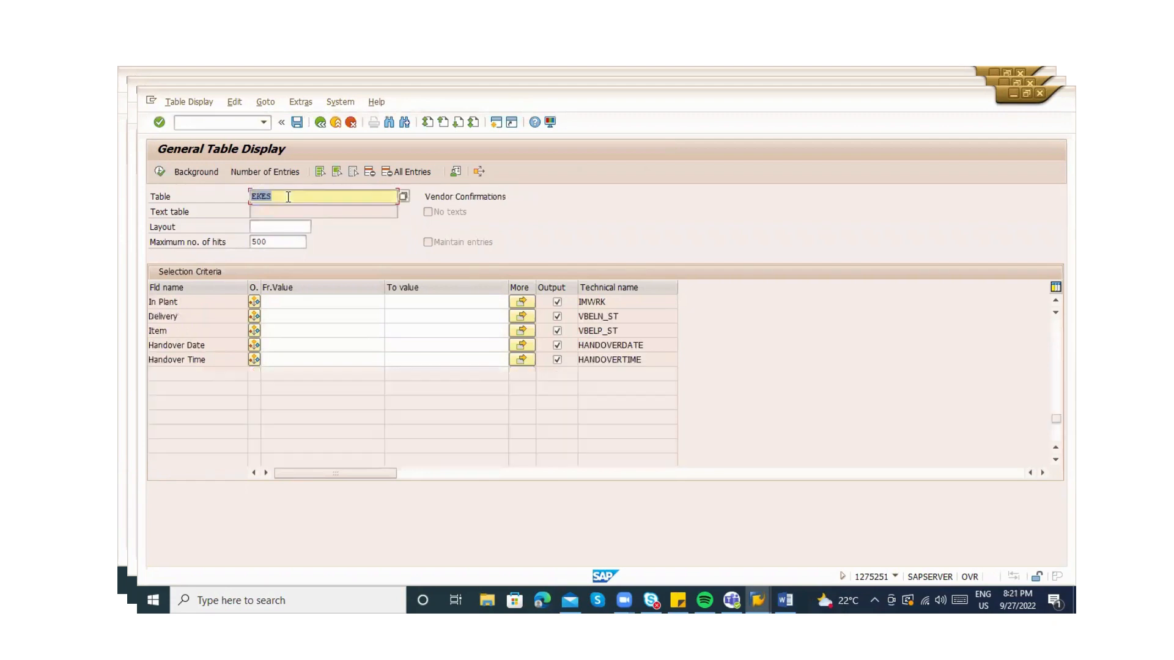
List all EK* tables and search them for ACC, finding EKKN
text(EK)
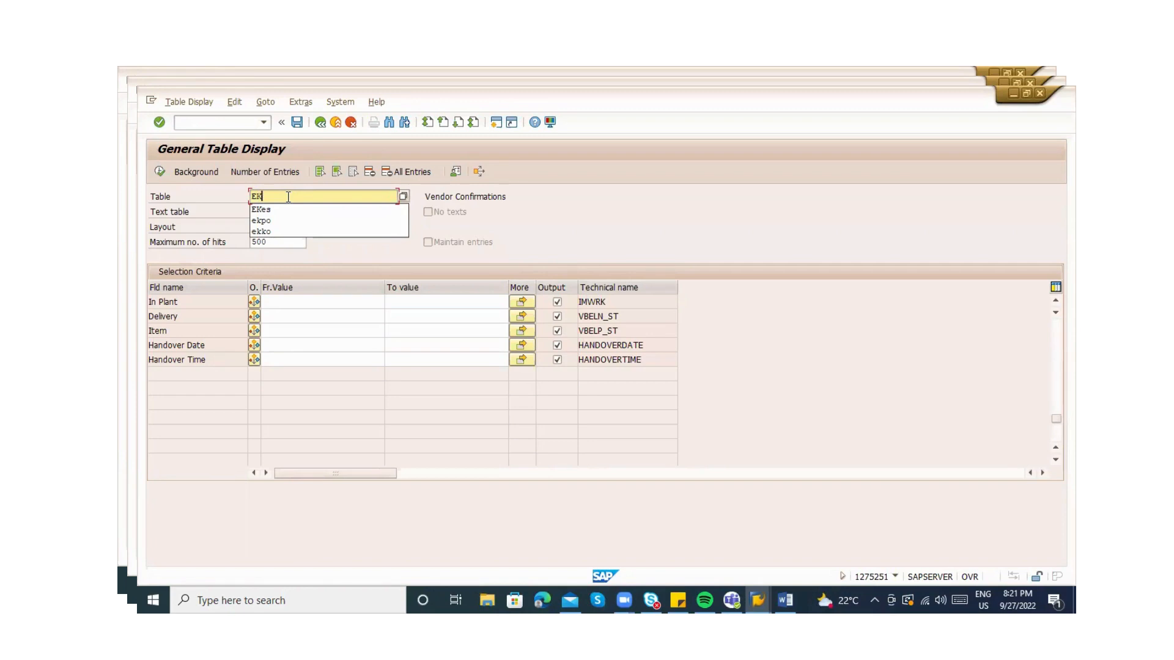
text(s)
key(BackSpace)
text(*)
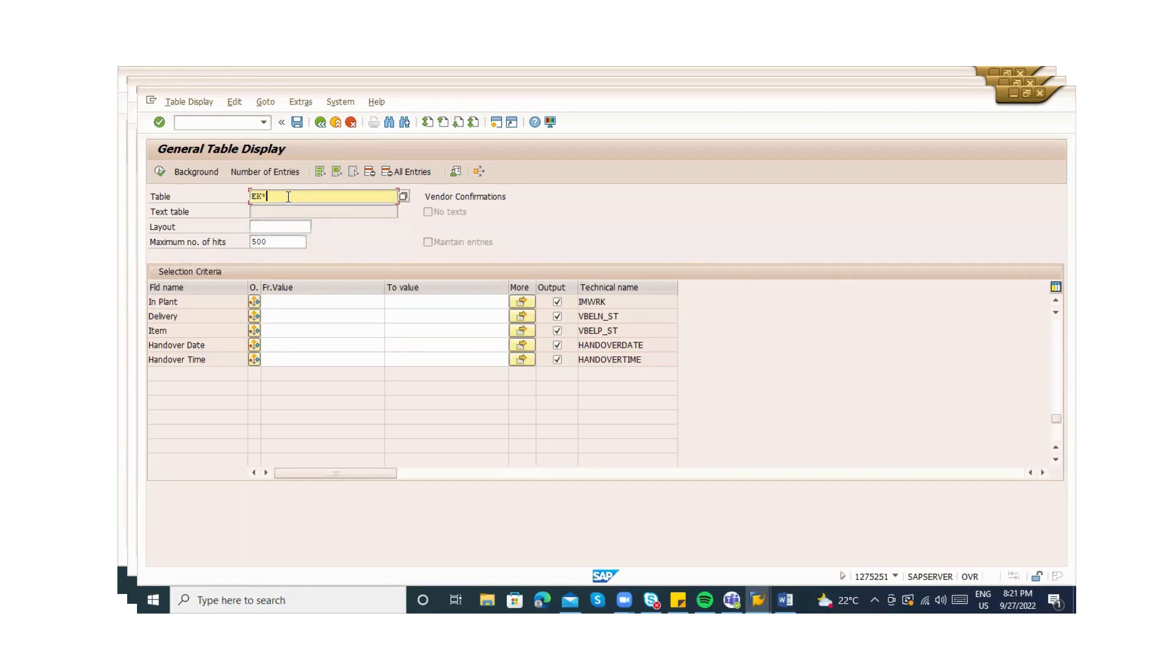
click(403, 197)
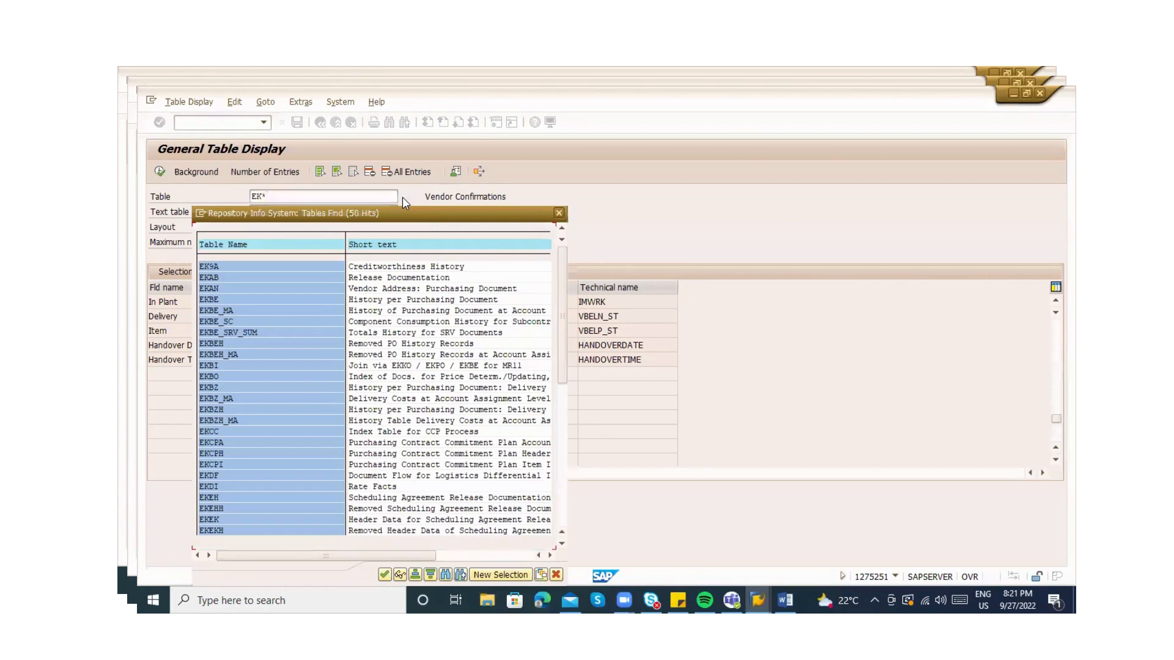
double_click(418, 377)
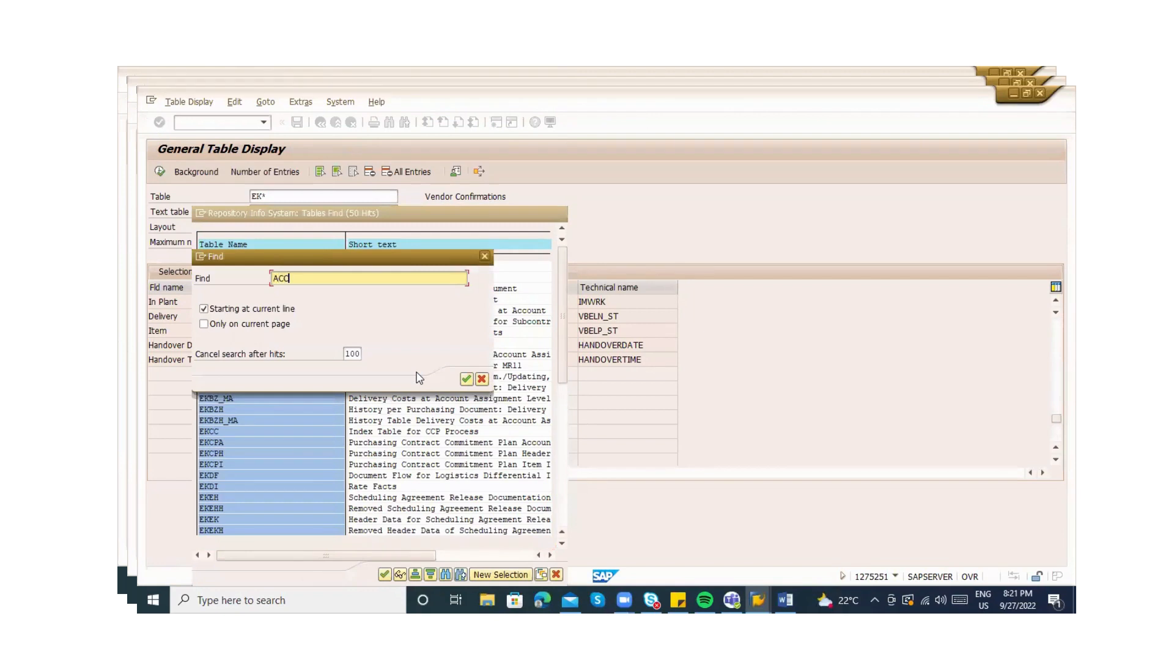
key(Return)
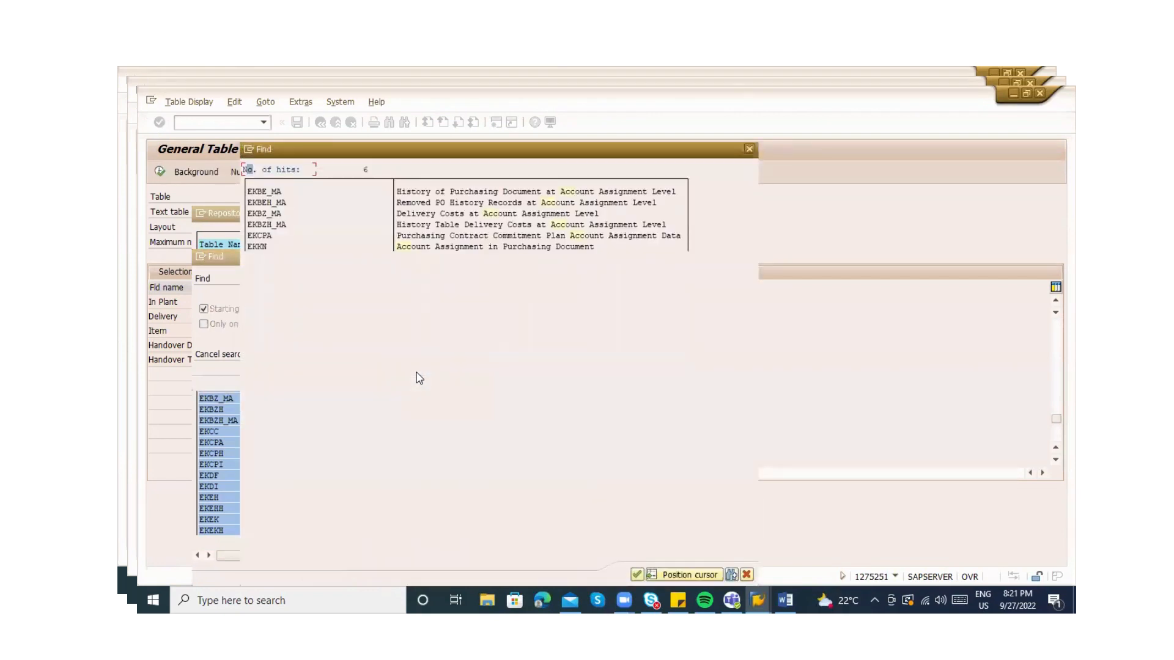
key(Escape)
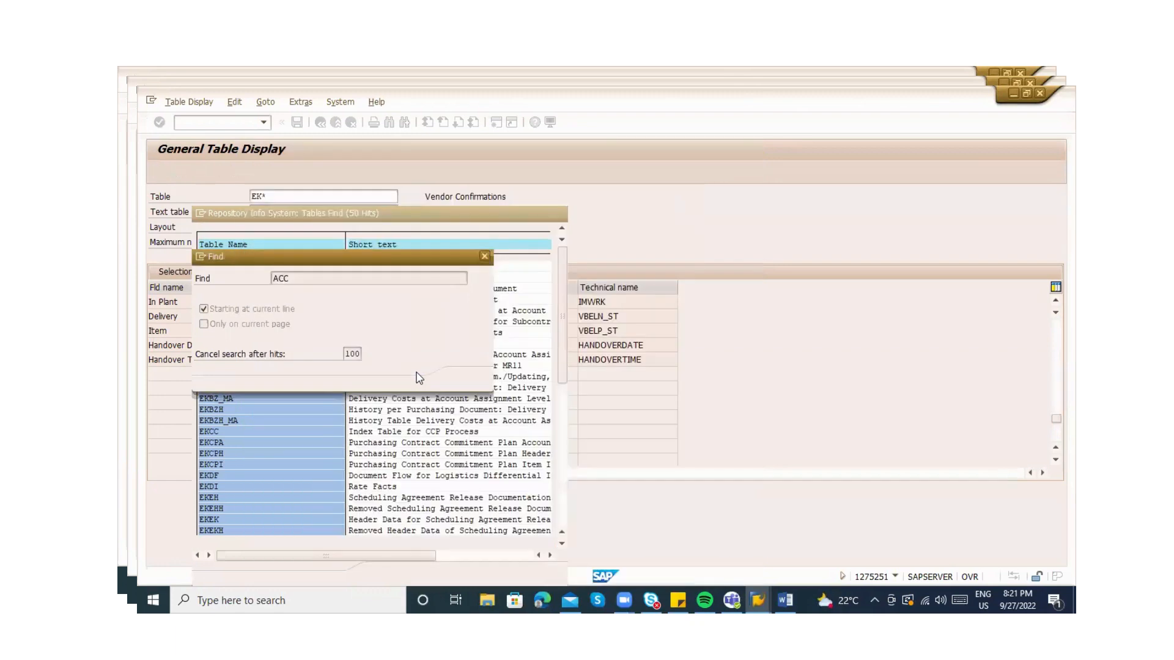
key(Escape)
key(Escape)
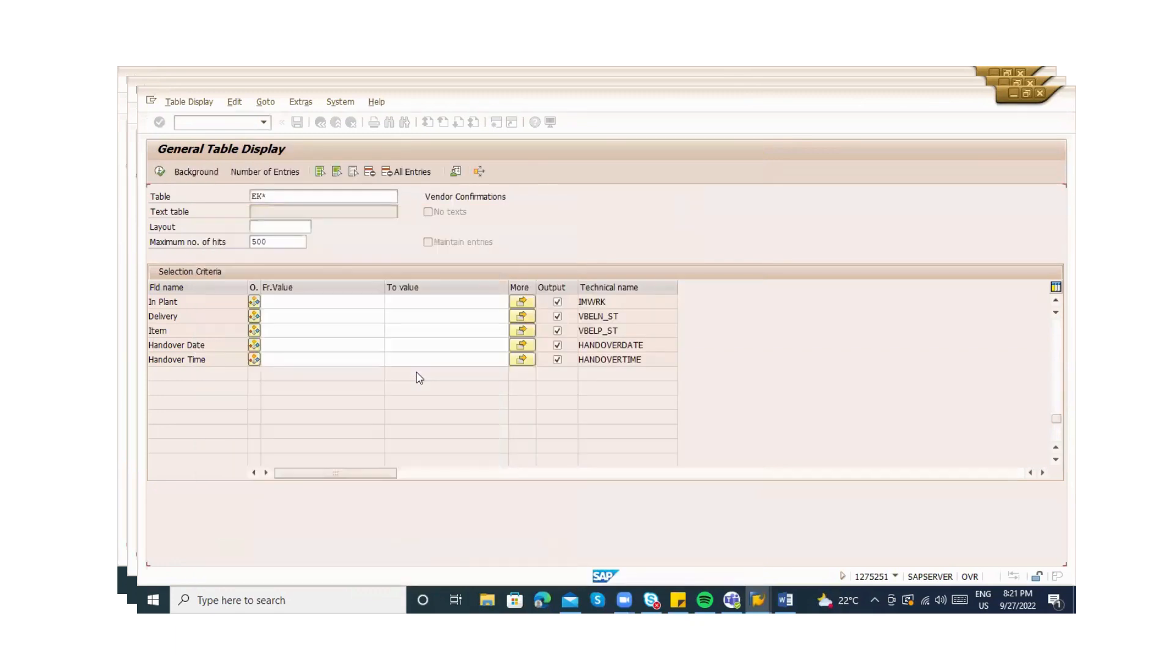
key(Escape)
Load the selection fields of table EKKN
key(Right)
key(BackSpace)
key(BackSpace)
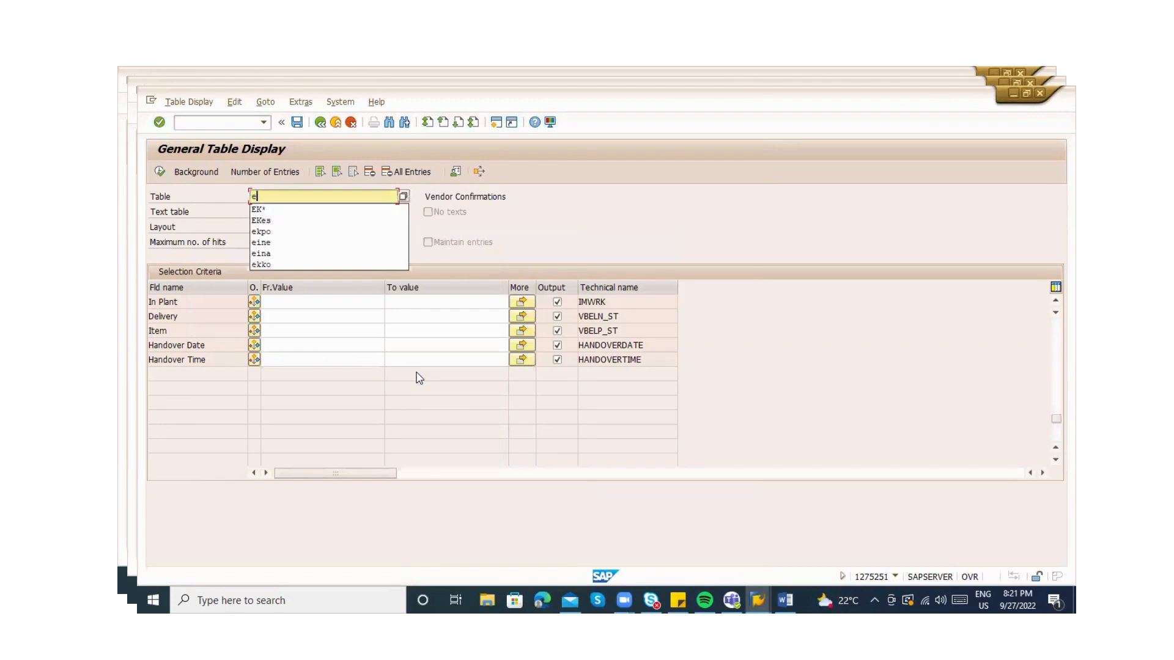
text(kk)
key(Return)
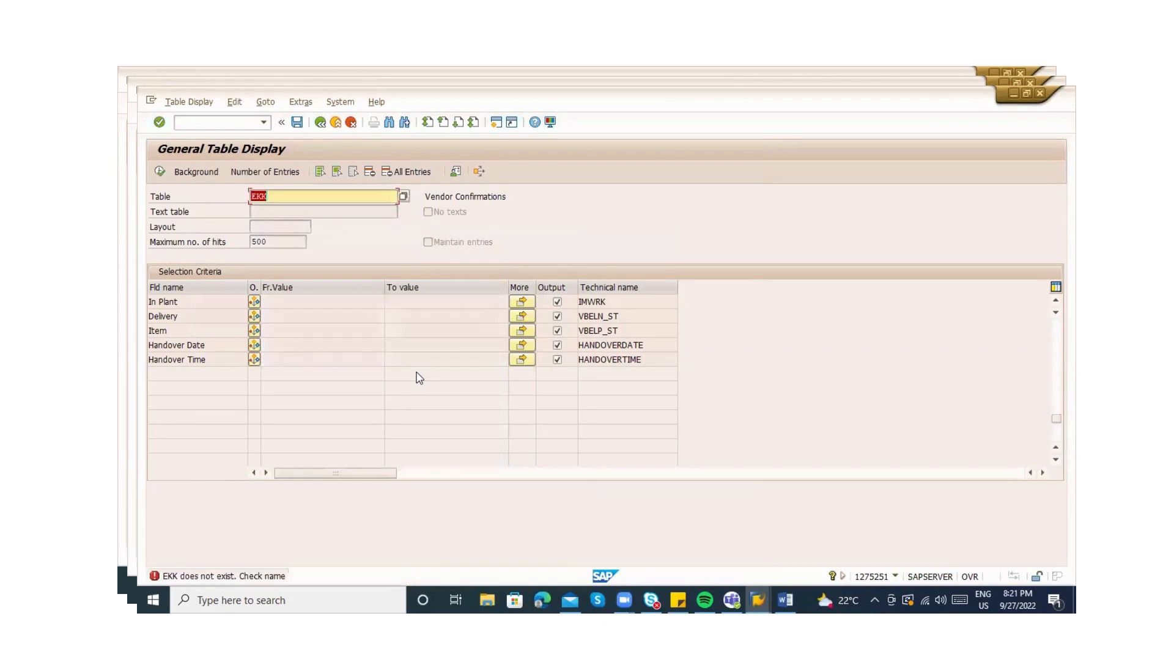
key(Right)
text(n)
key(Return)
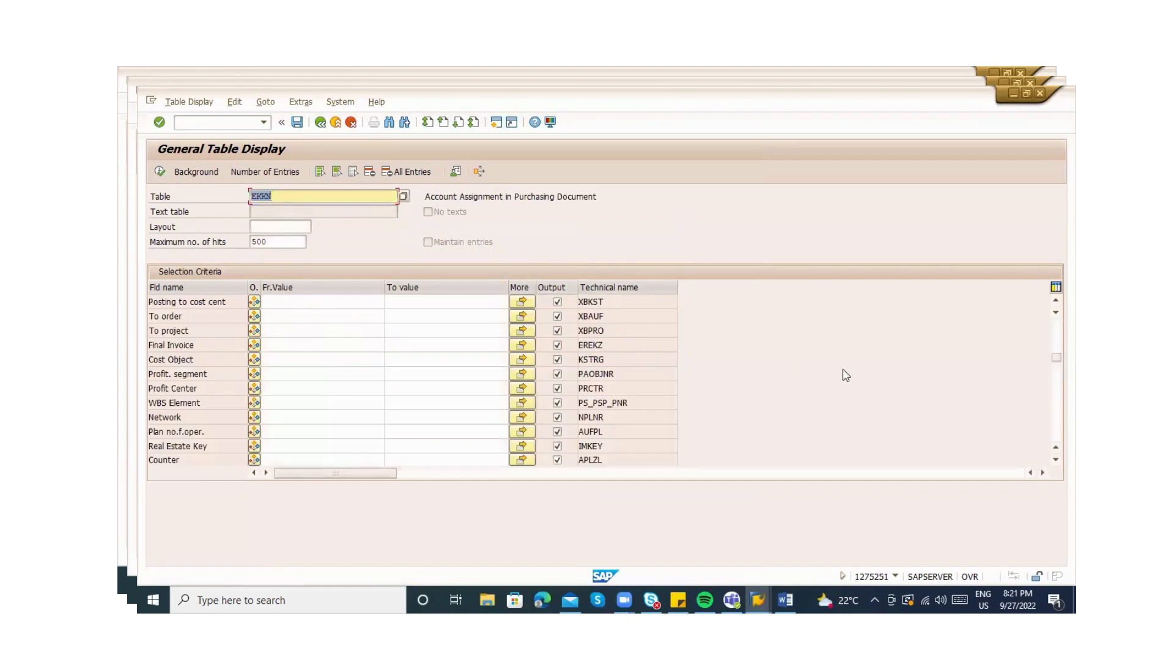
Query EKKN by cost center 2100, then business area 1000, finding G/L account 400000
drag(1057, 358, 1056, 324)
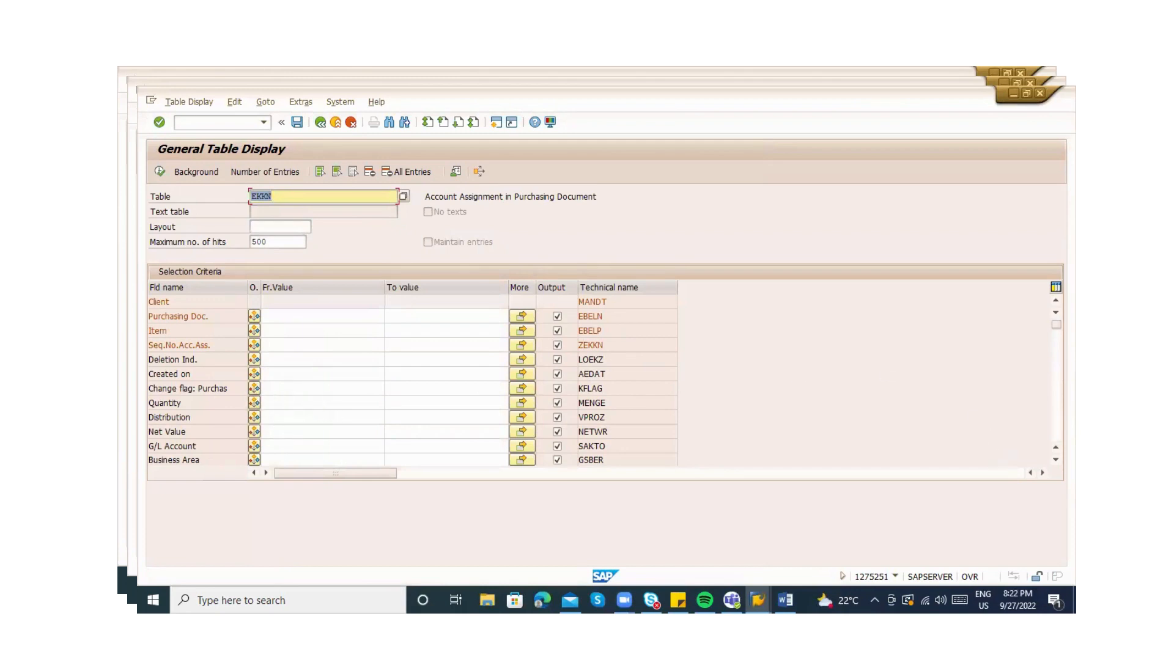
scroll(417, 390, down, 1)
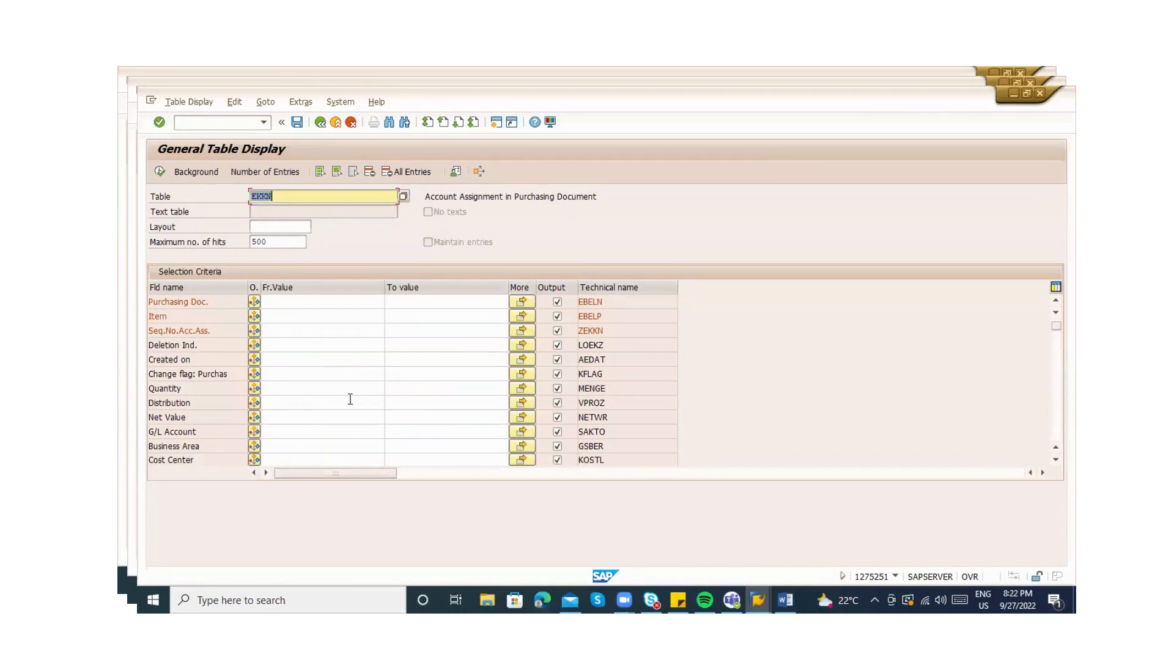
click(287, 459)
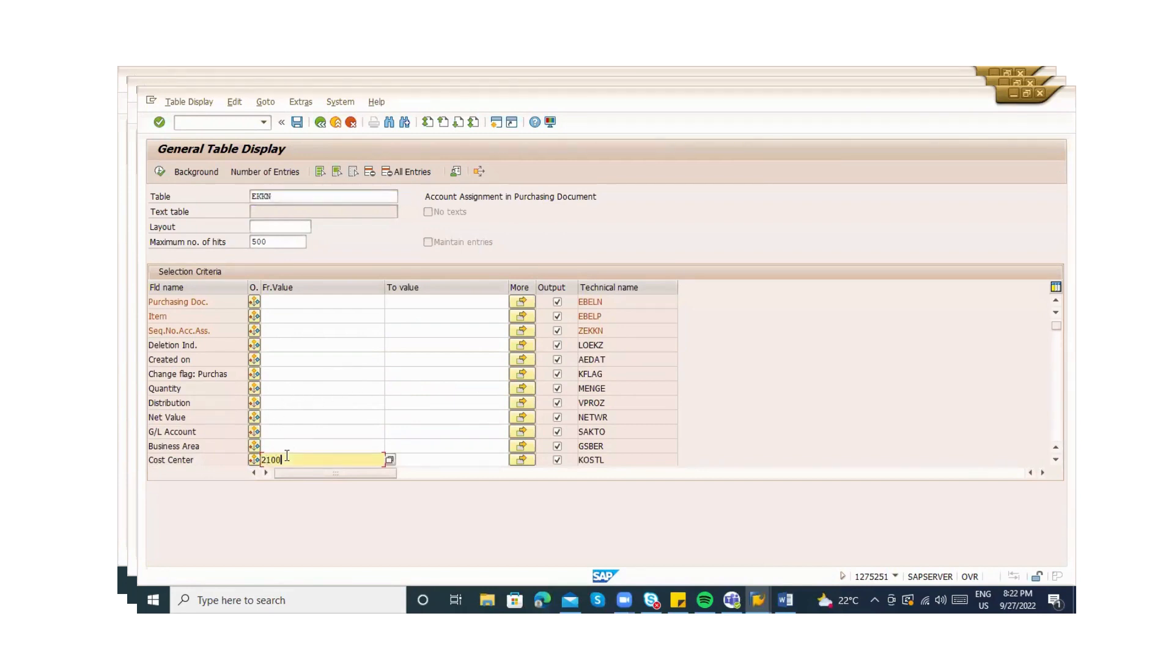
text(2100)
click(159, 171)
key(BackSpace)
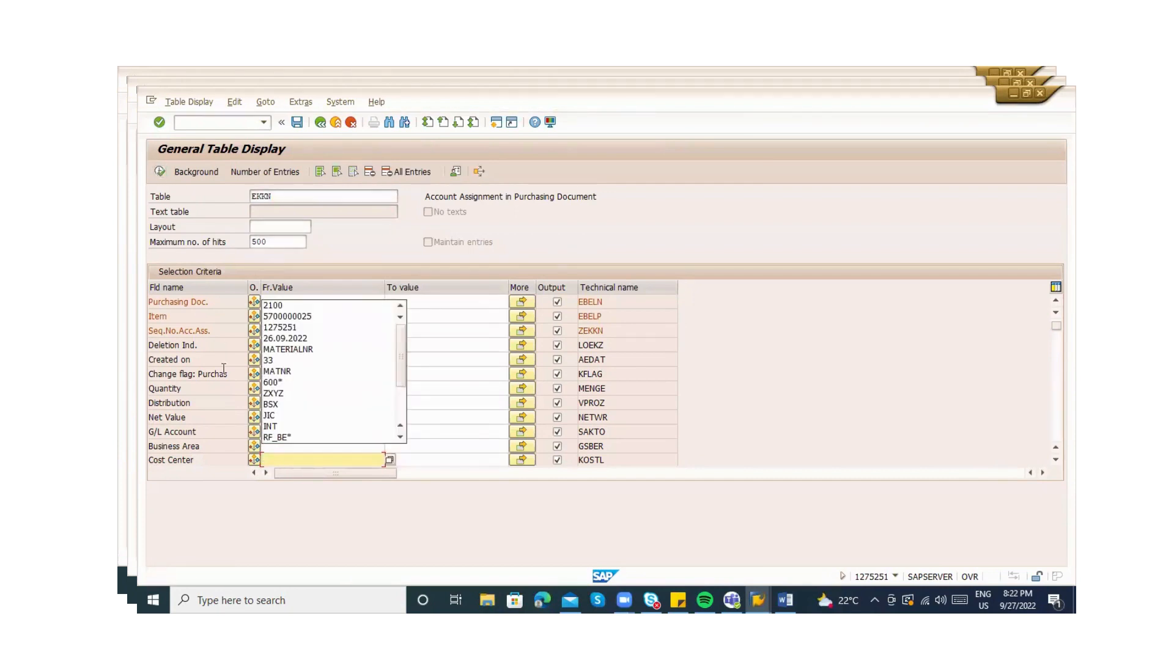
click(263, 446)
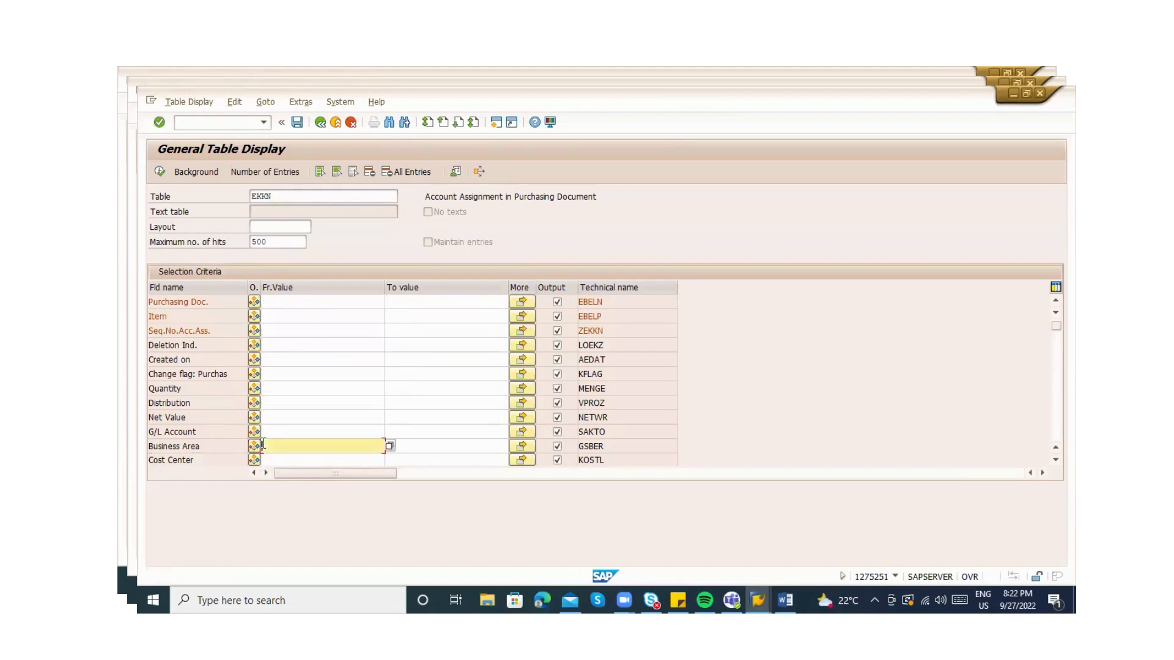
text(1000)
click(160, 172)
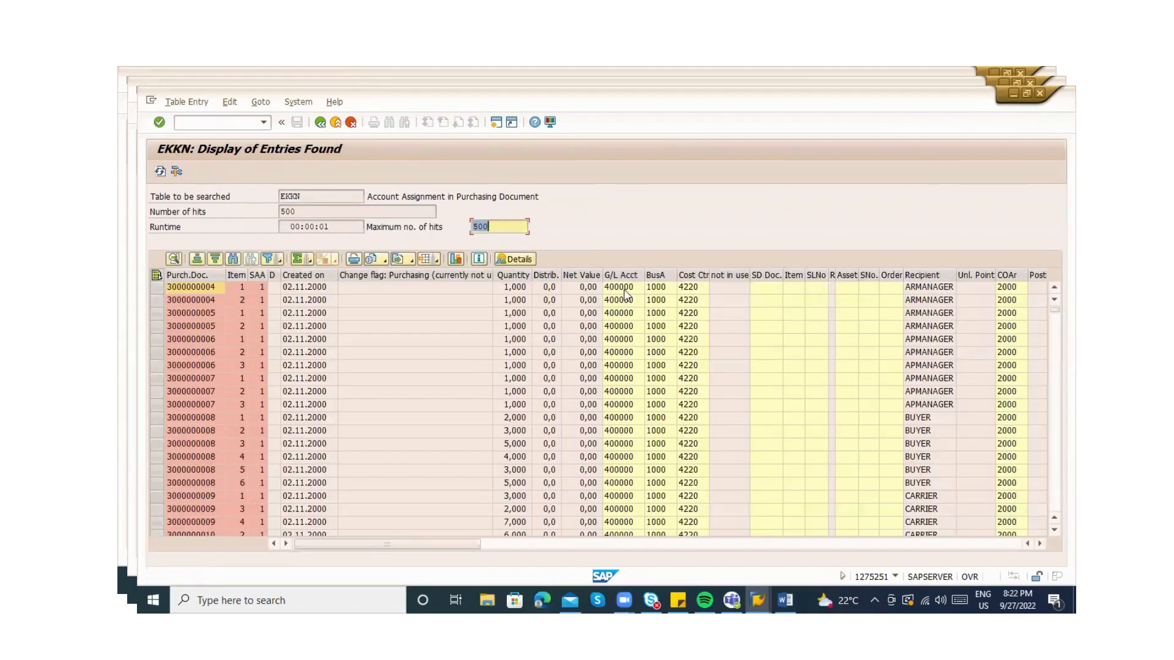
click(624, 289)
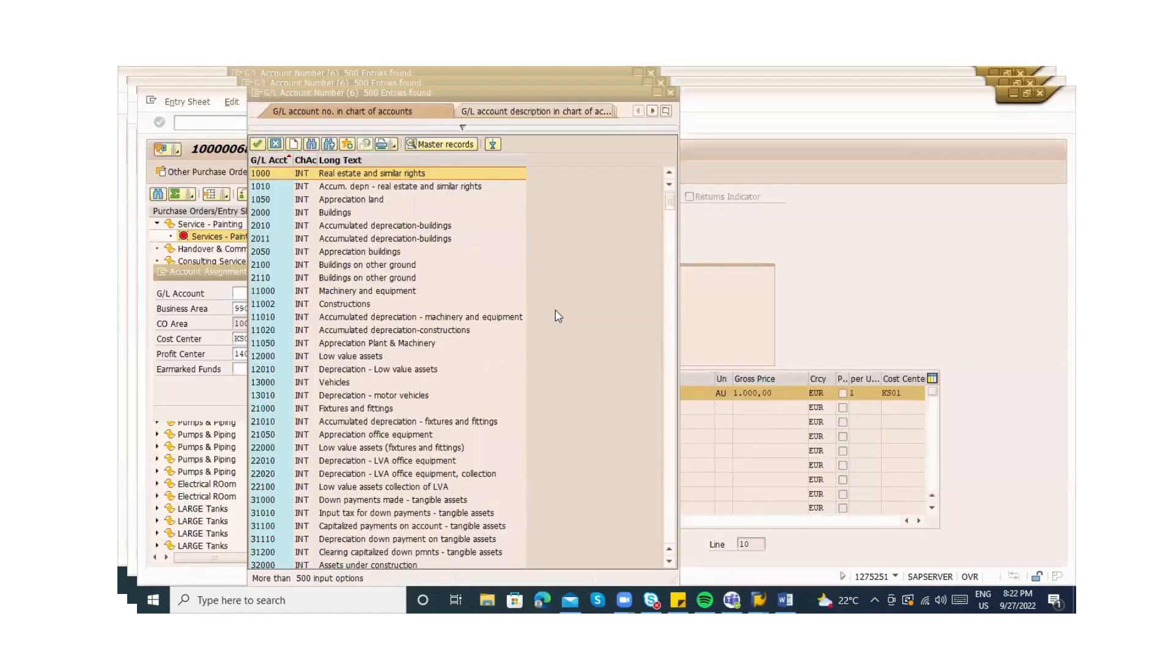
Enter G/L account 400000 in service line 10's account assignment and confirm
key(alt+Tab)
key(Escape)
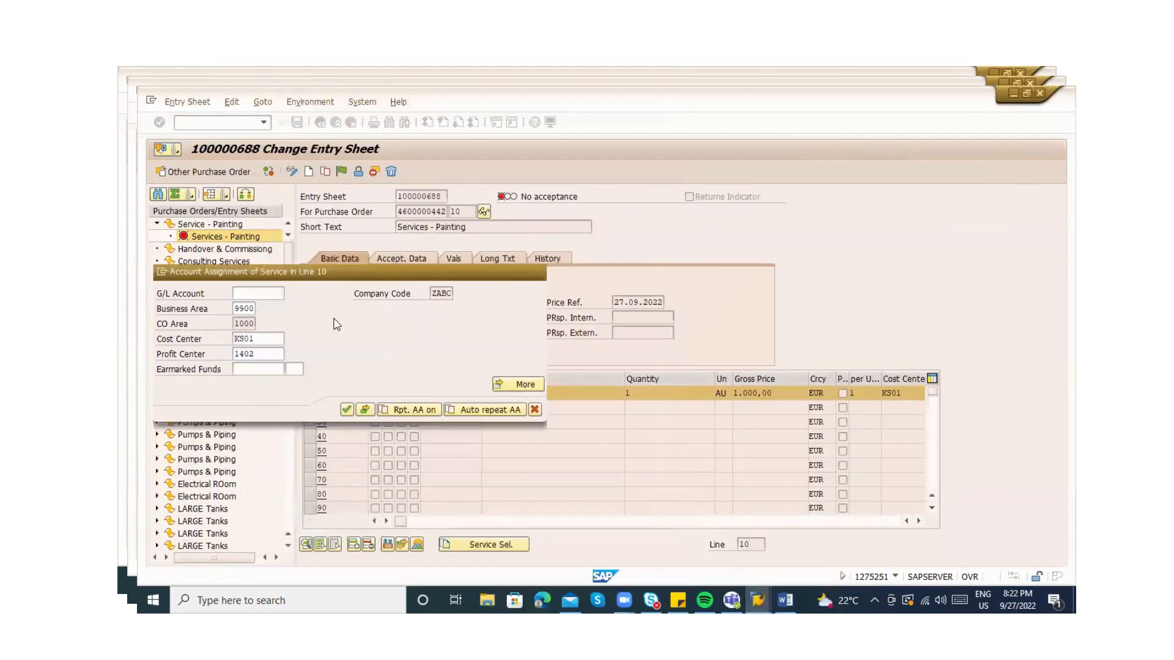
click(269, 294)
text(400000)
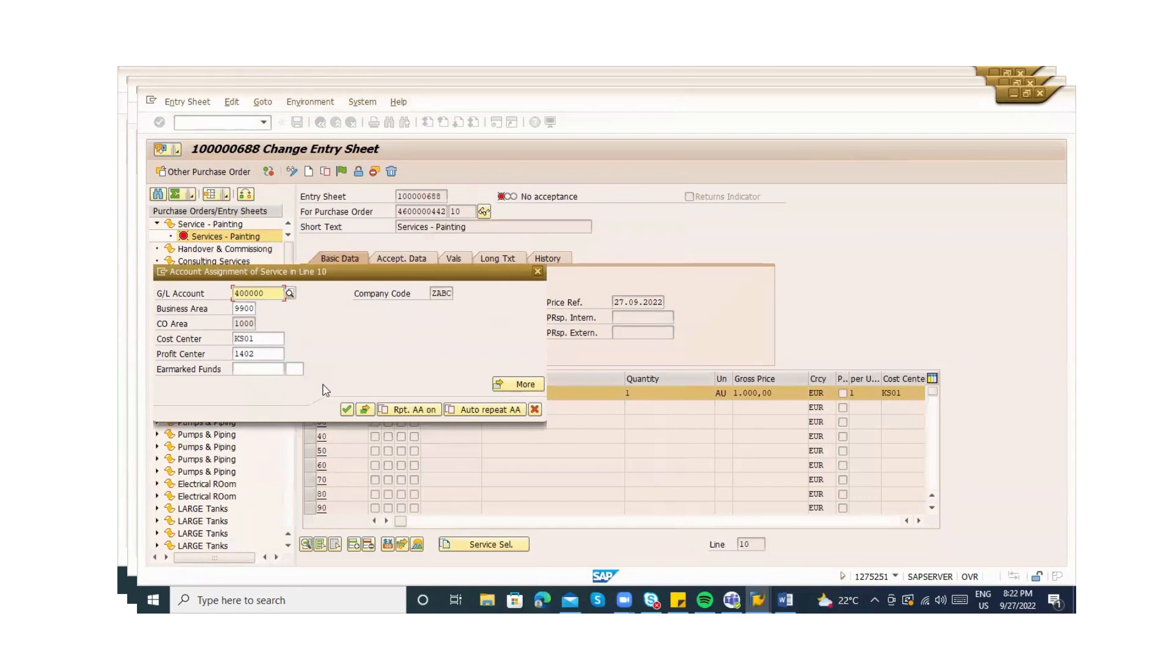
click(346, 409)
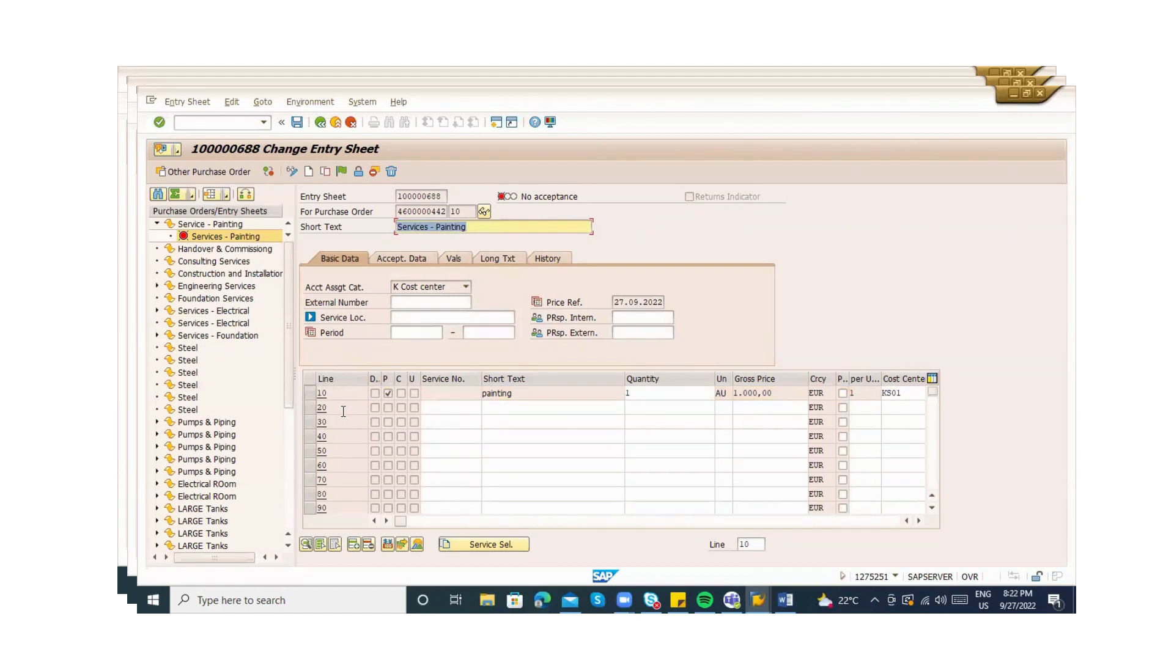
Accept entry sheet 100000688 and save it despite the missing message record warning
click(341, 171)
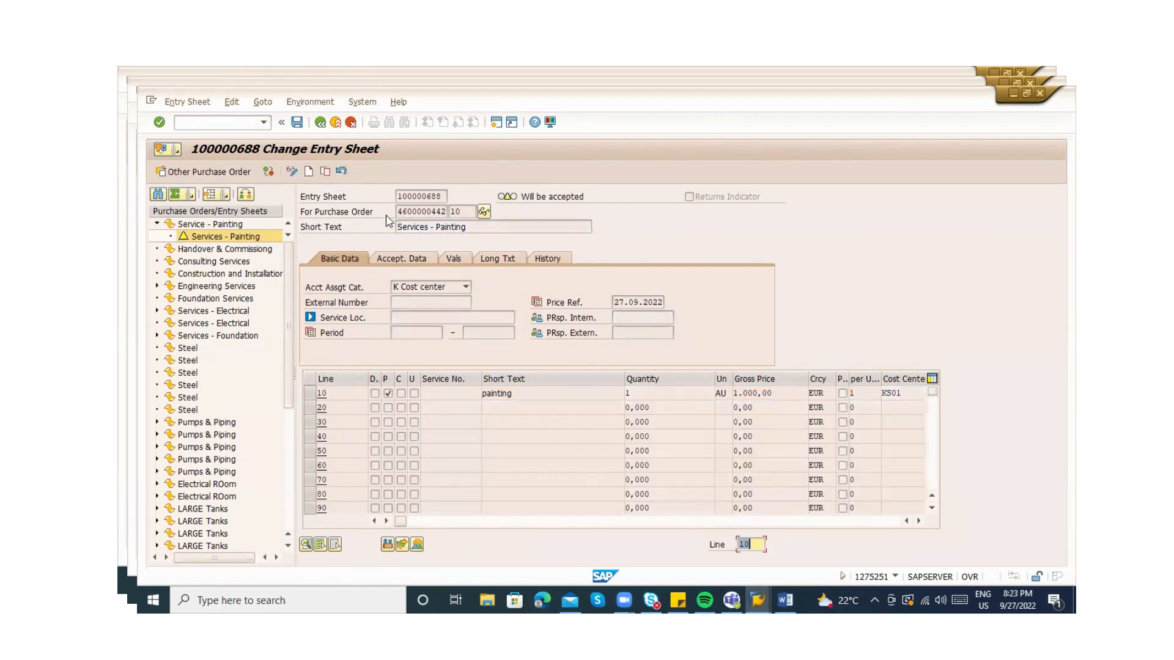
key(ctrl+s)
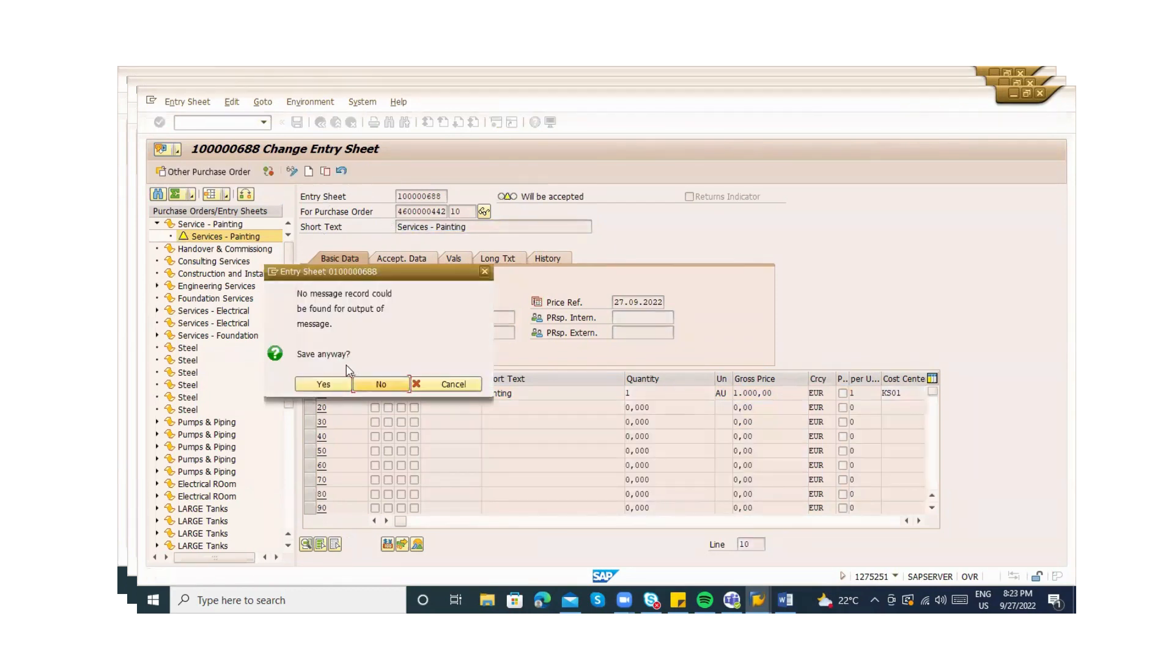
click(327, 383)
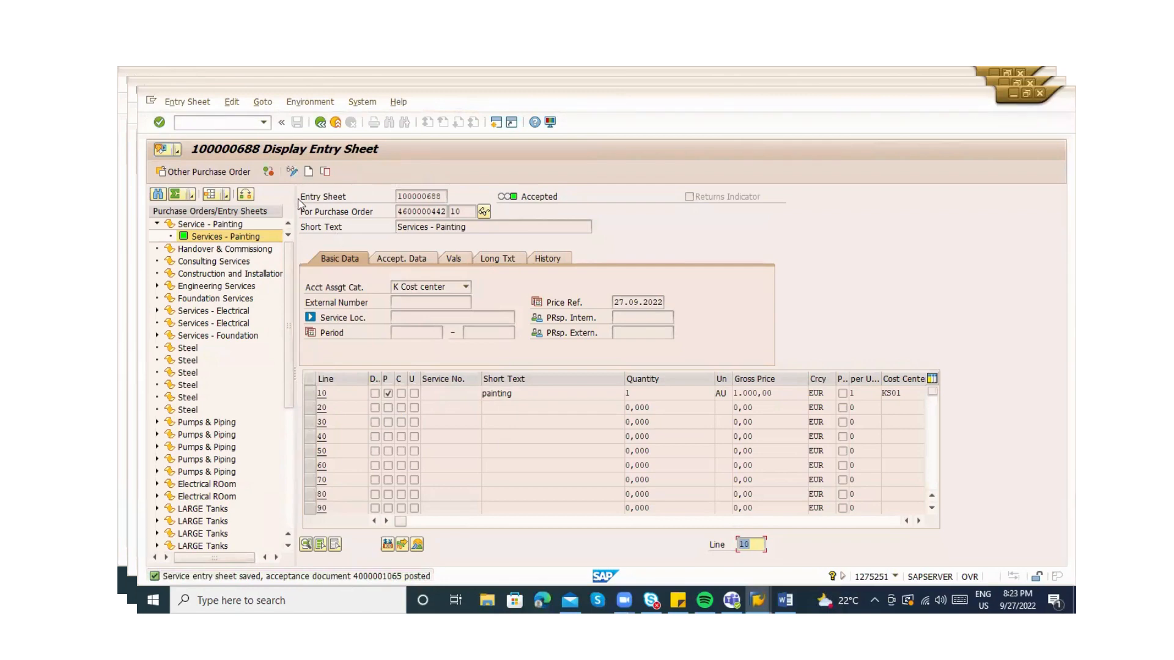
key(alt+Tab)
key(alt+Tab)
key(alt+Tab)
key(alt+Tab)
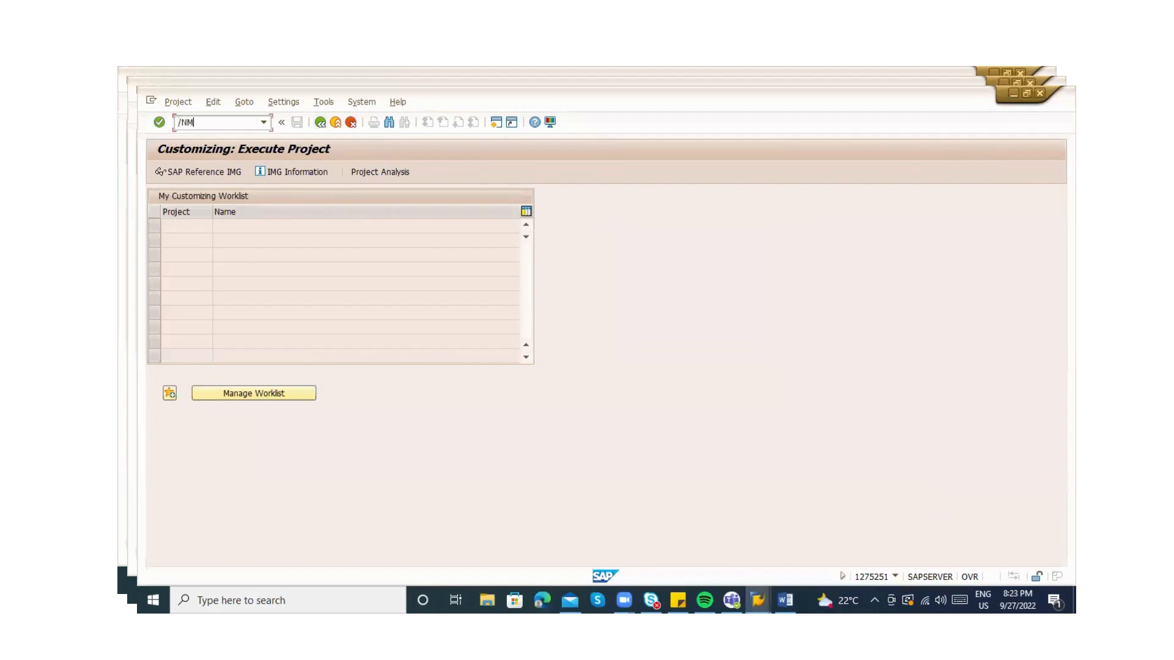
Run /NME23N, dismiss both session-closed errors and bring up SAP Logon
key(Return)
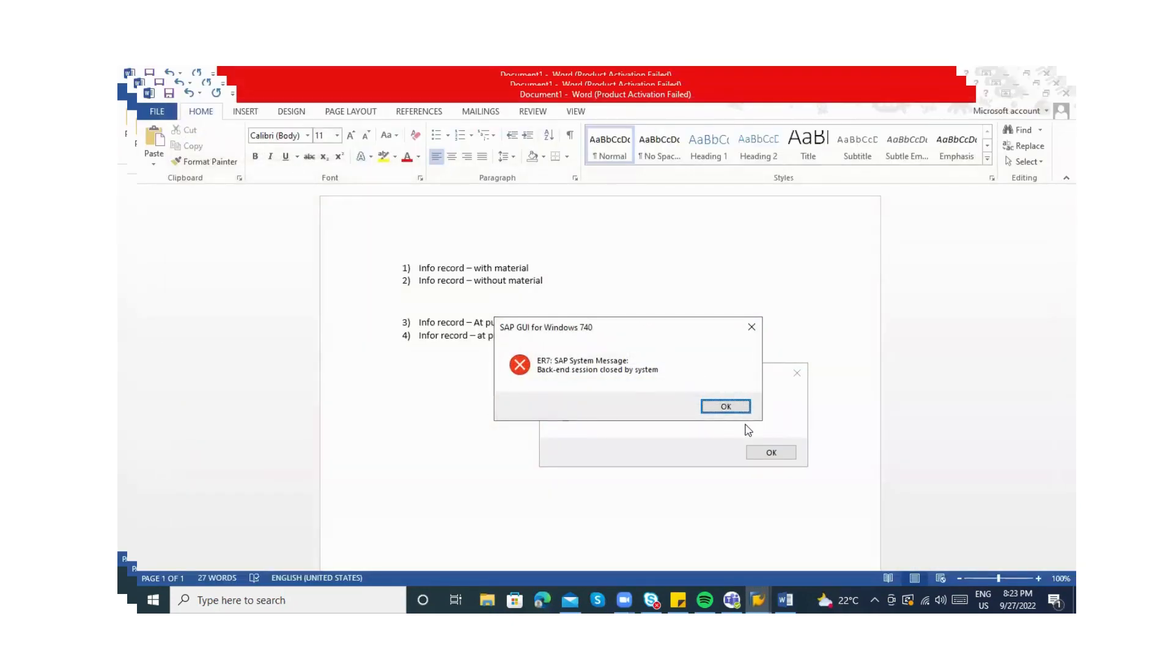
click(738, 407)
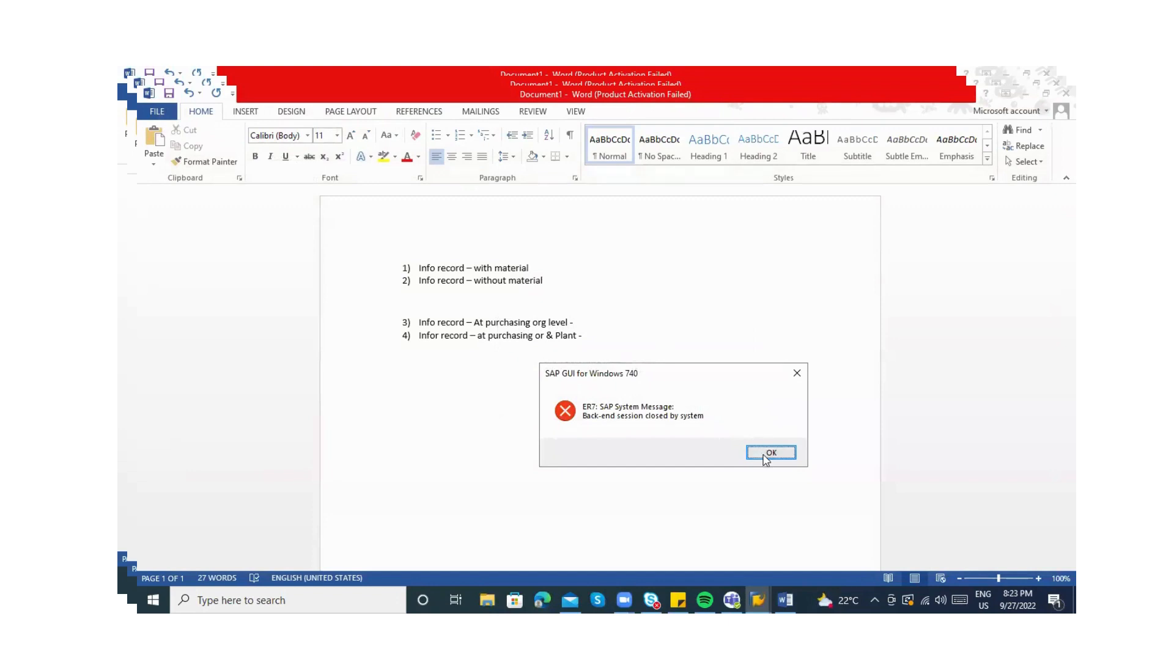
click(766, 452)
click(759, 598)
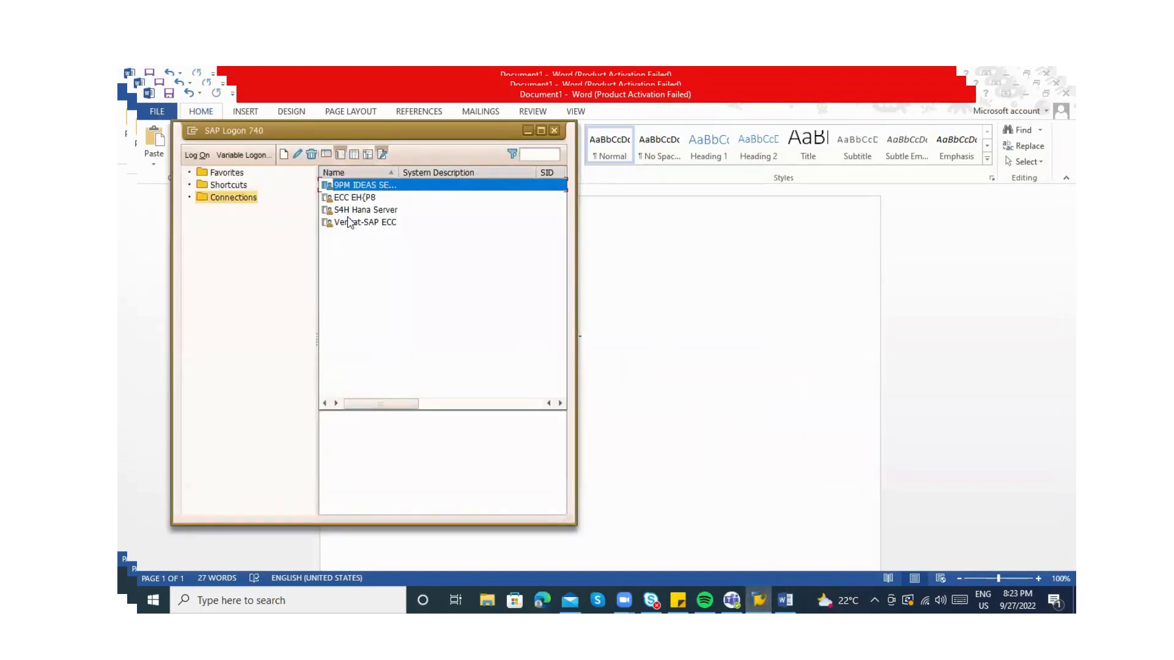
Log on to IDES with a saved user ID, entering the password after checking Sticky Notes
key(Return)
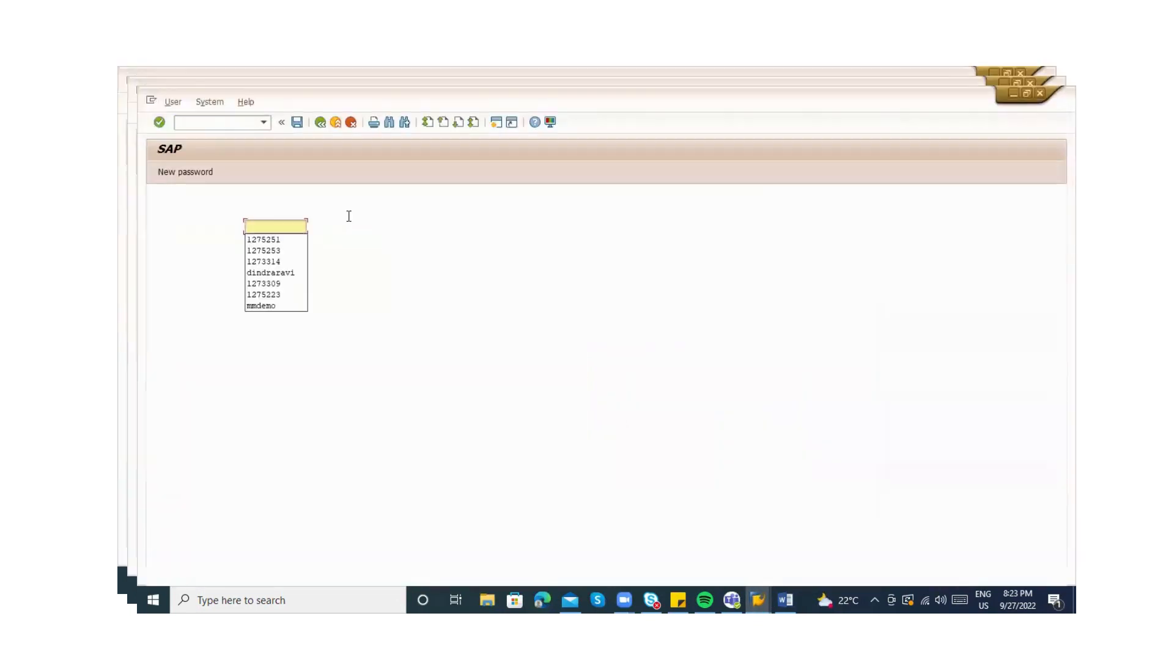
key(Down)
key(Tab)
text(***)
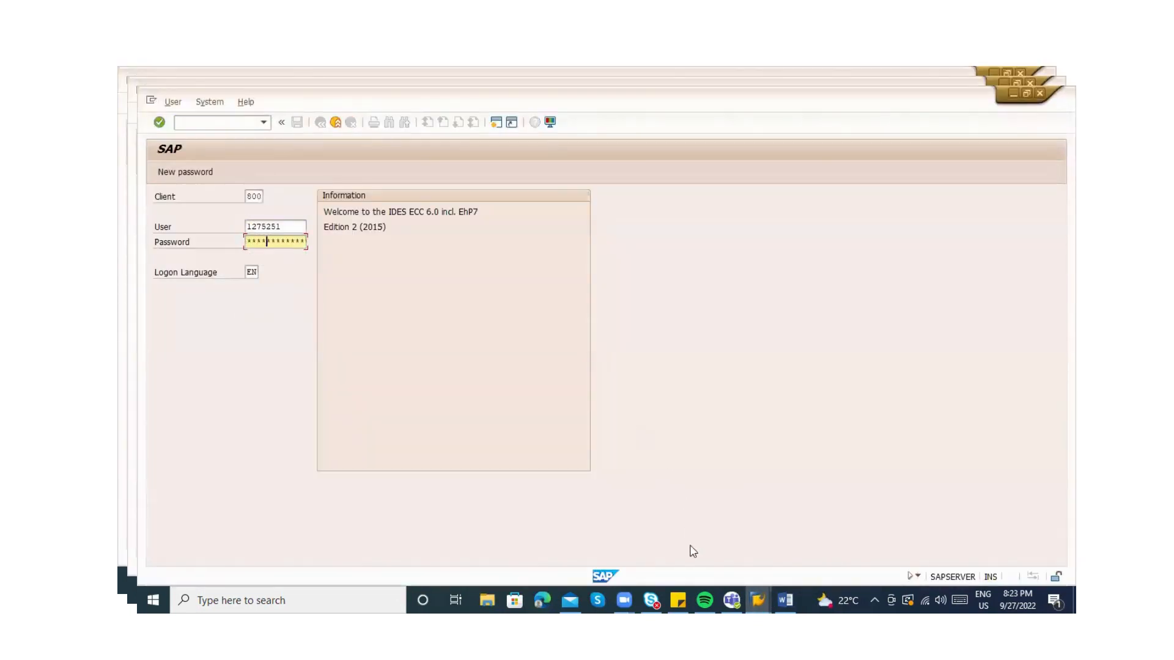
click(678, 600)
click(678, 600)
key(Return)
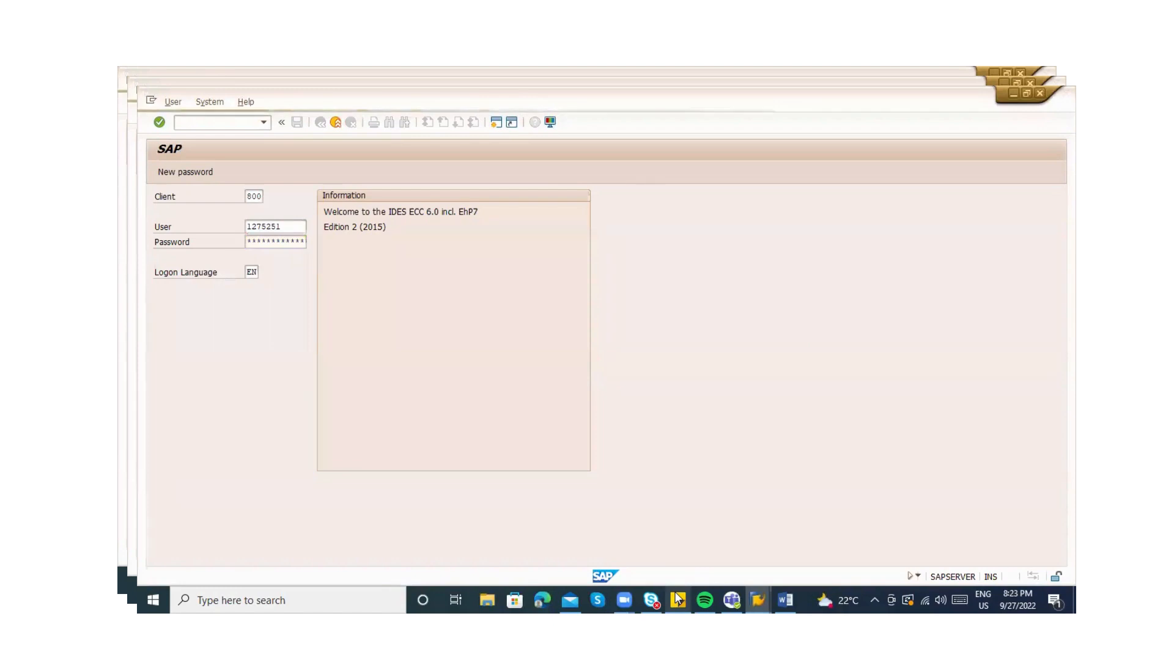
Retry the rejected password, recheck the notes, then clear the user field and leave the logon screen
key(Tab)
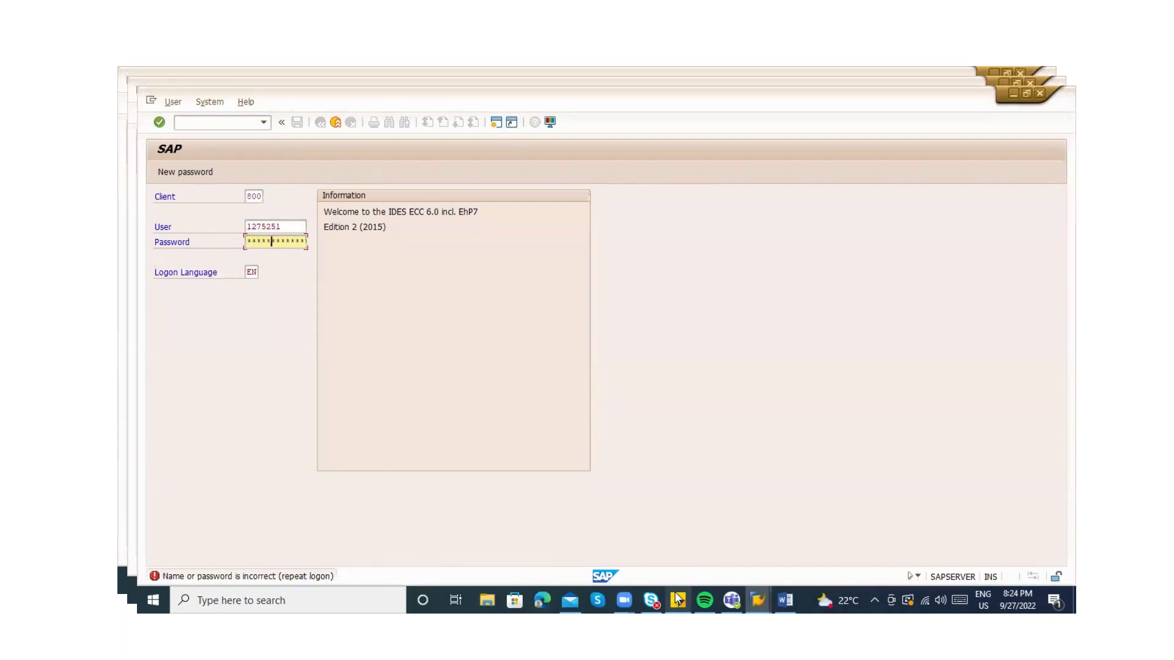
key(Return)
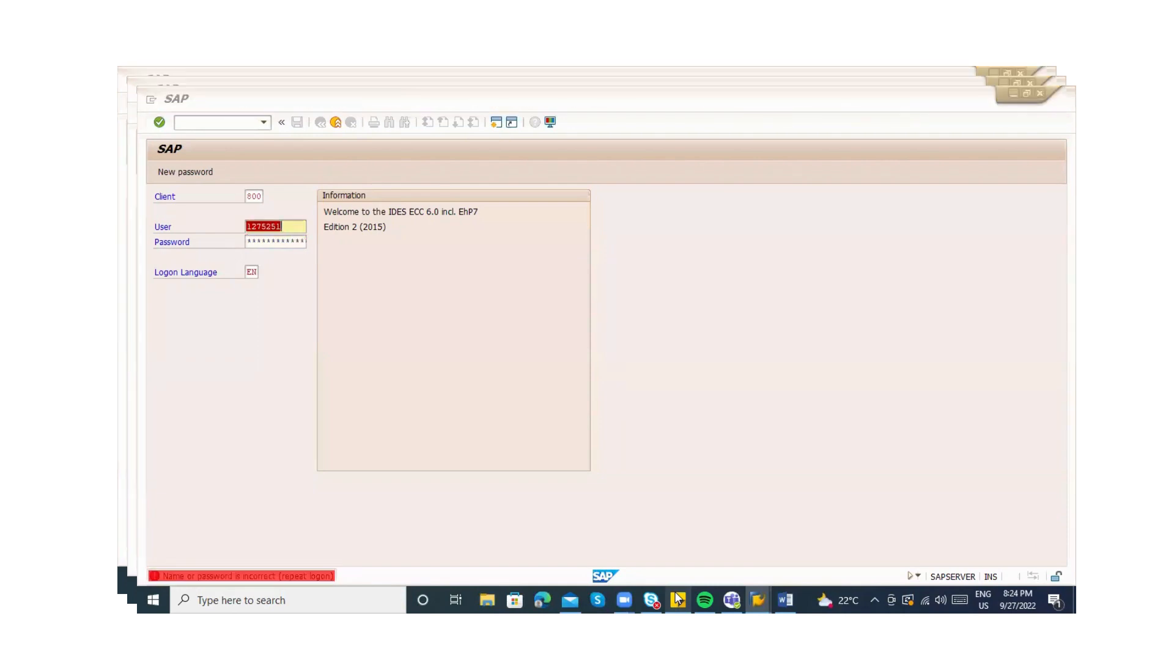
click(677, 599)
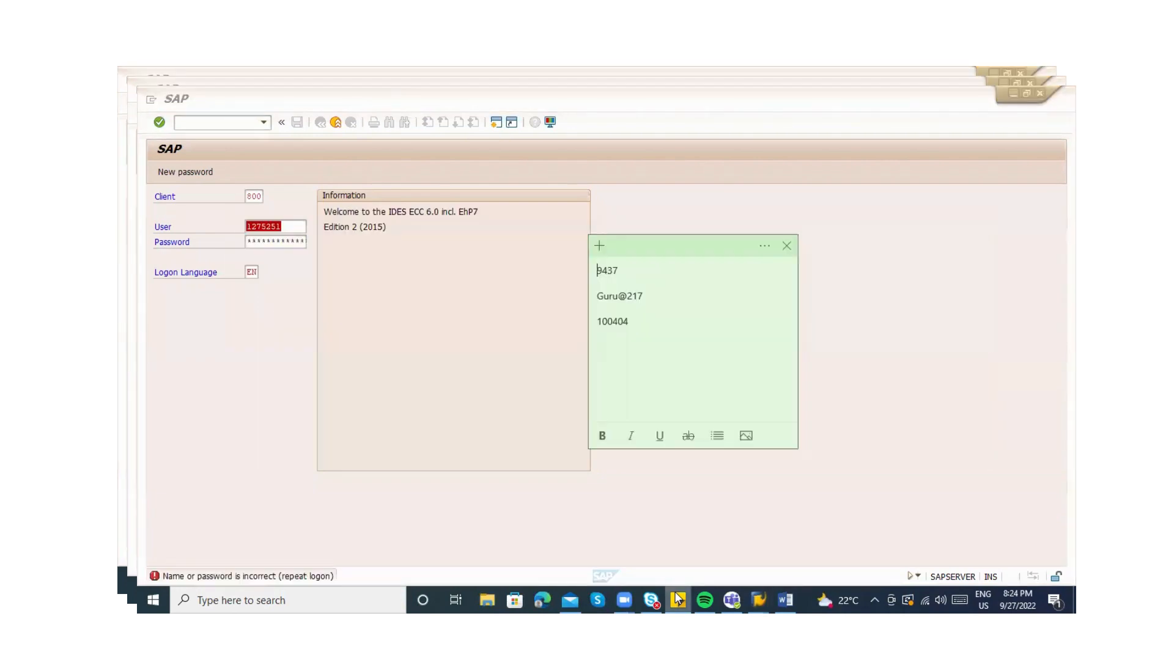
click(678, 599)
key(alt+Tab)
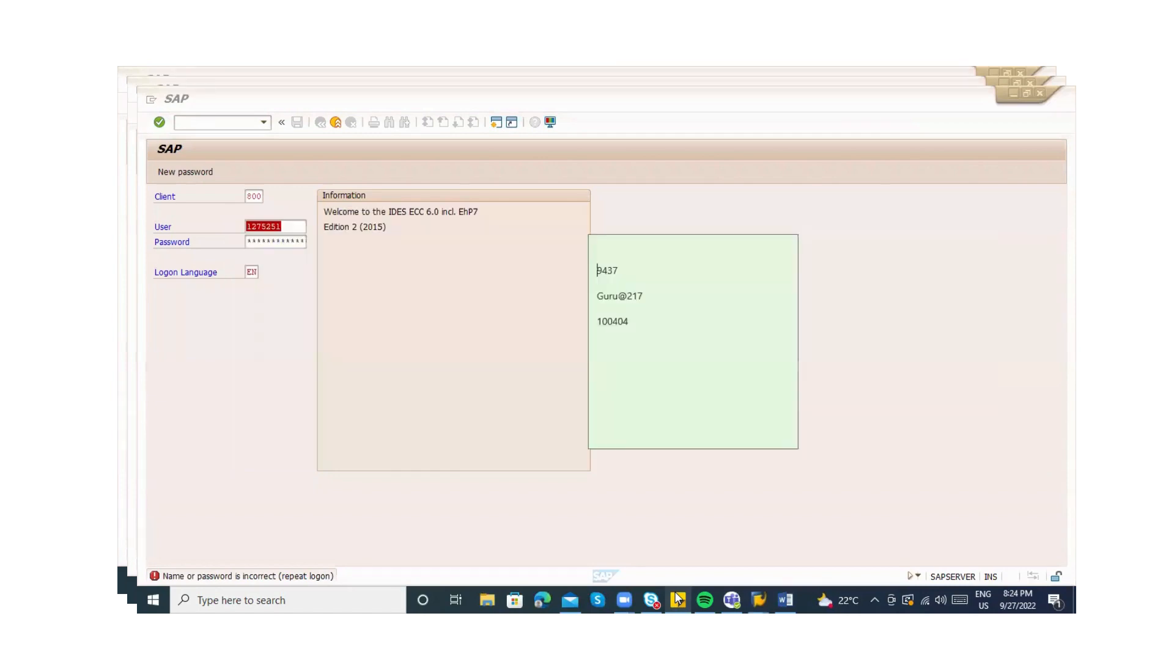
key(alt+Tab)
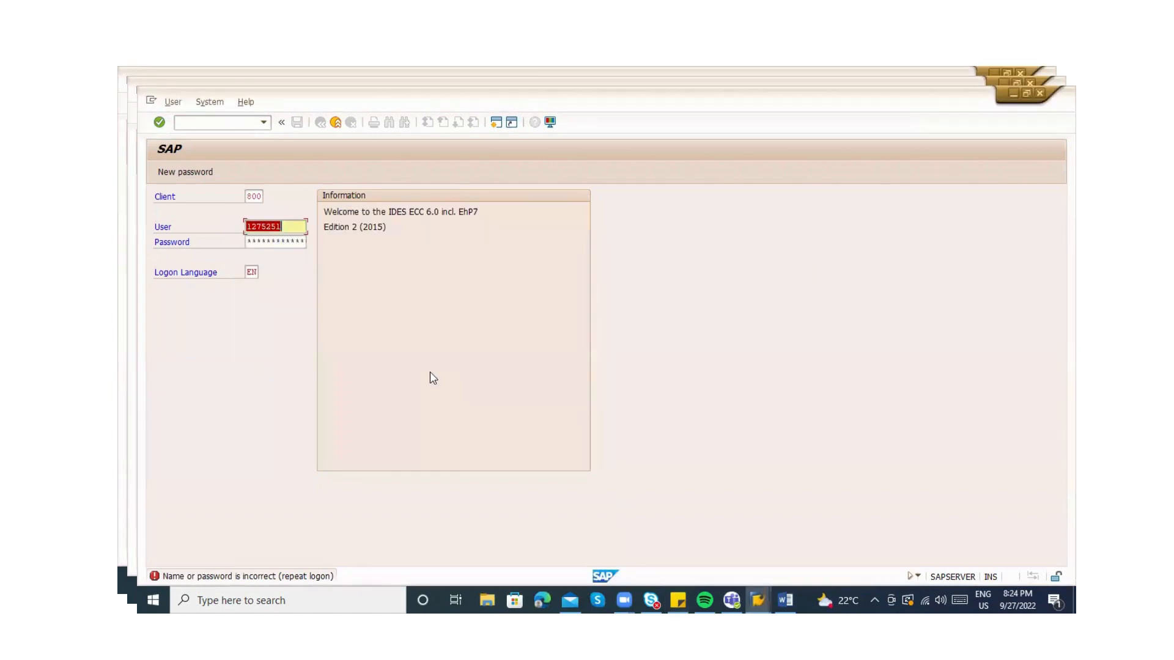
key(BackSpace)
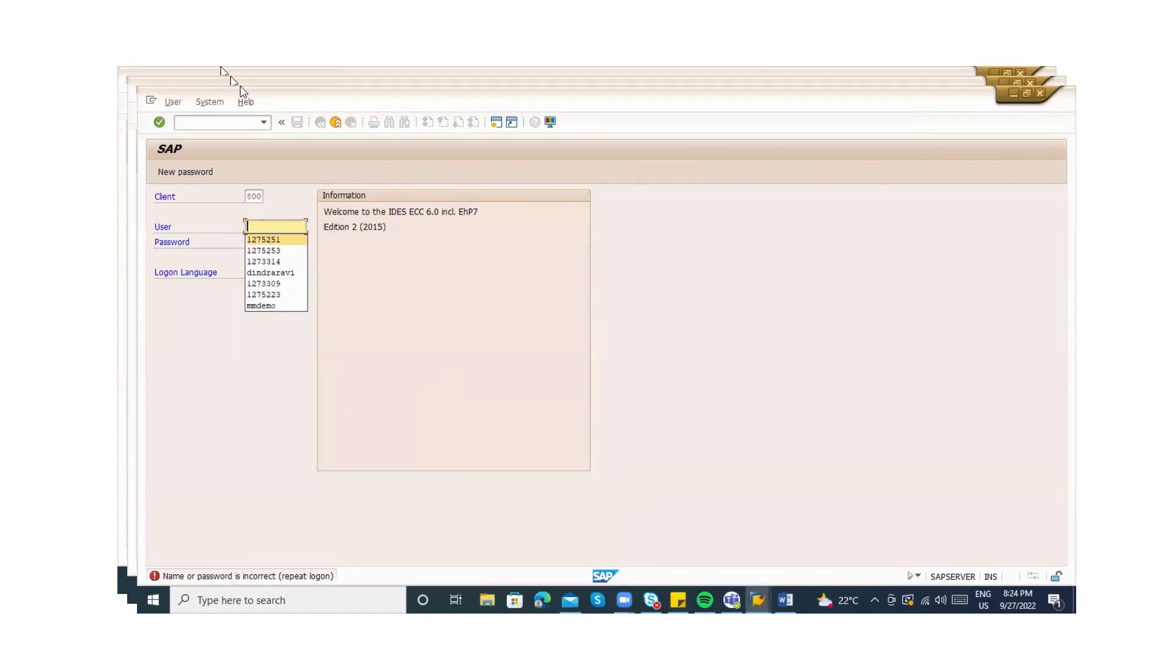
key(alt+Tab)
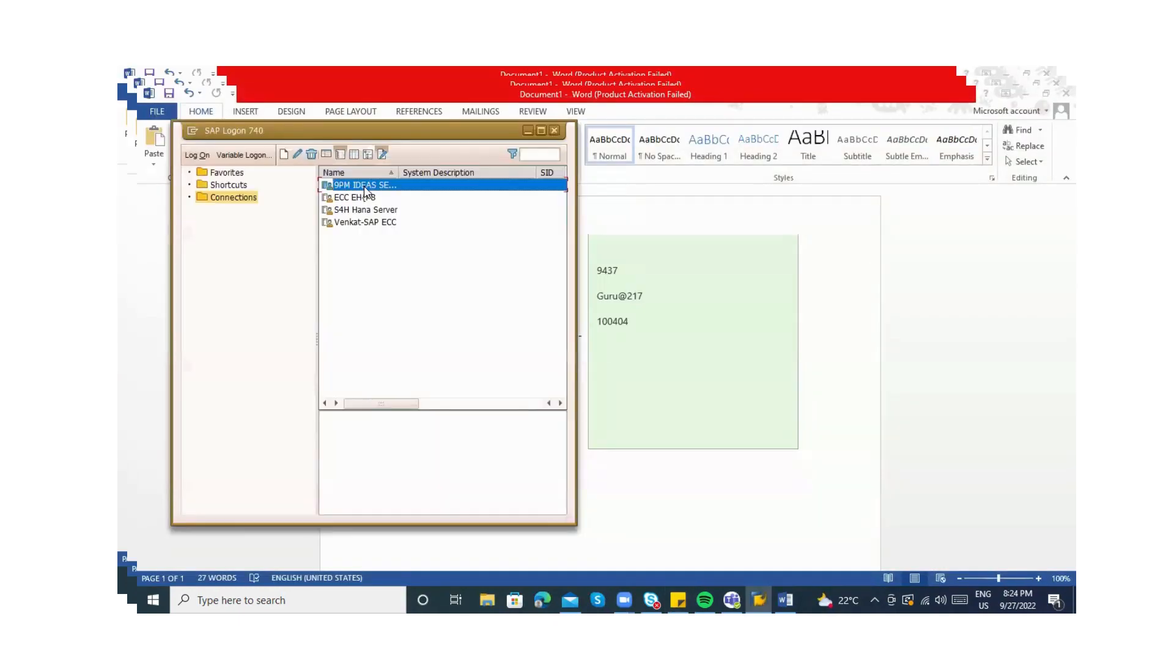
Log on to the IDES system, continuing past the multiple-logon dialog to end the other session
double_click(365, 187)
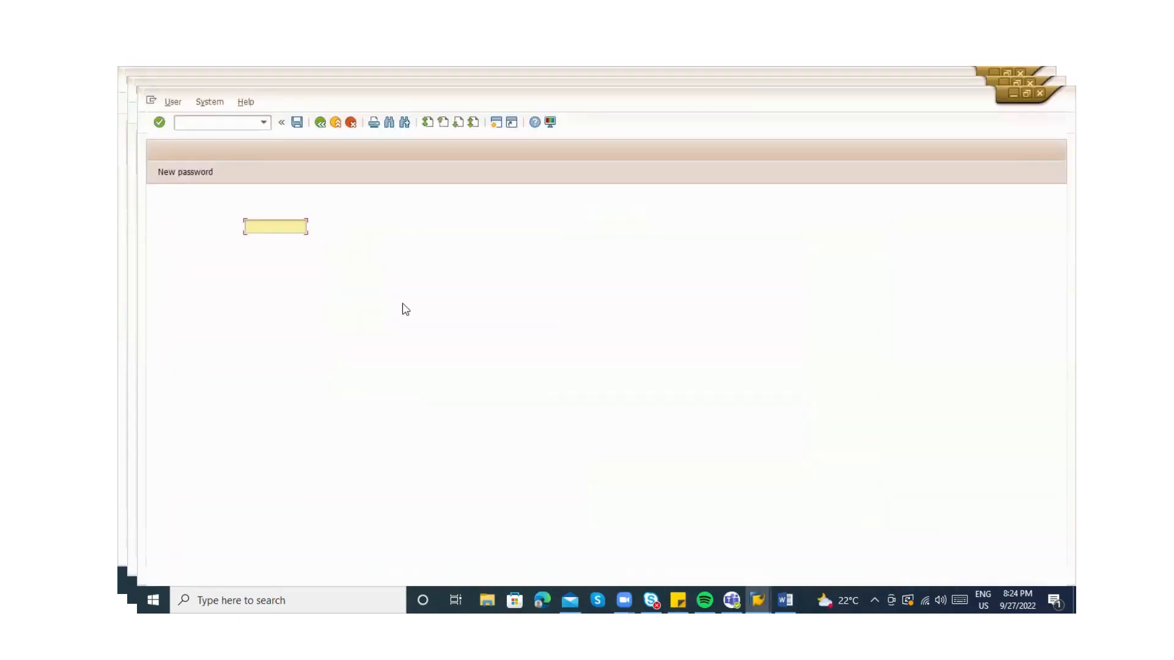
key(Tab)
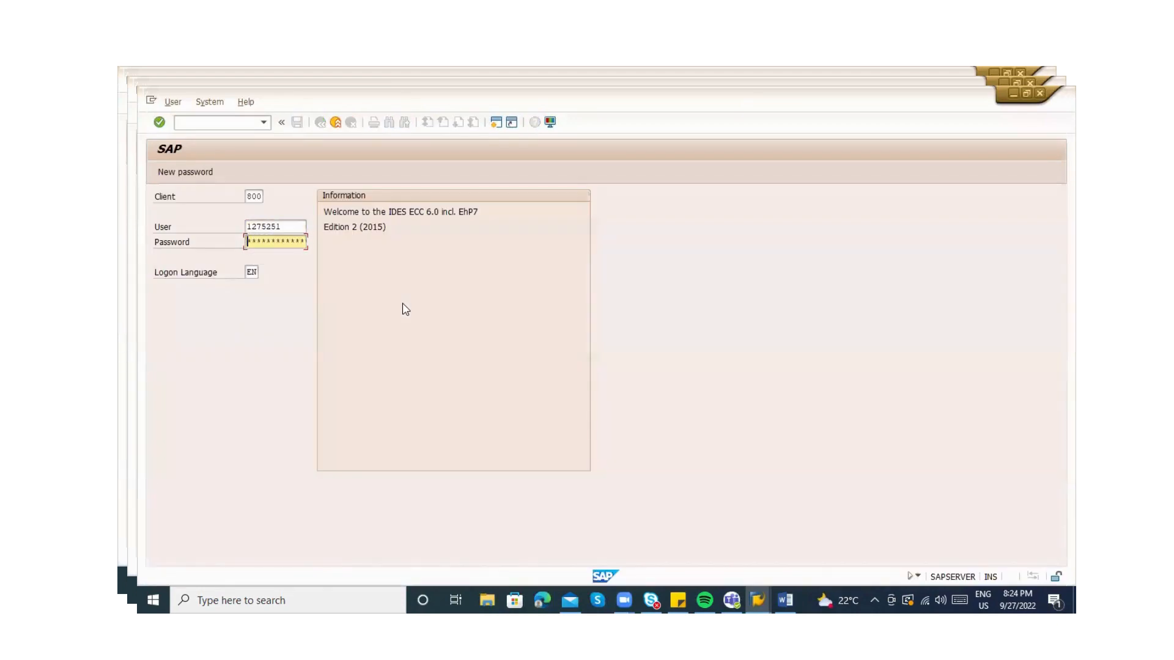
text(*******)
key(Return)
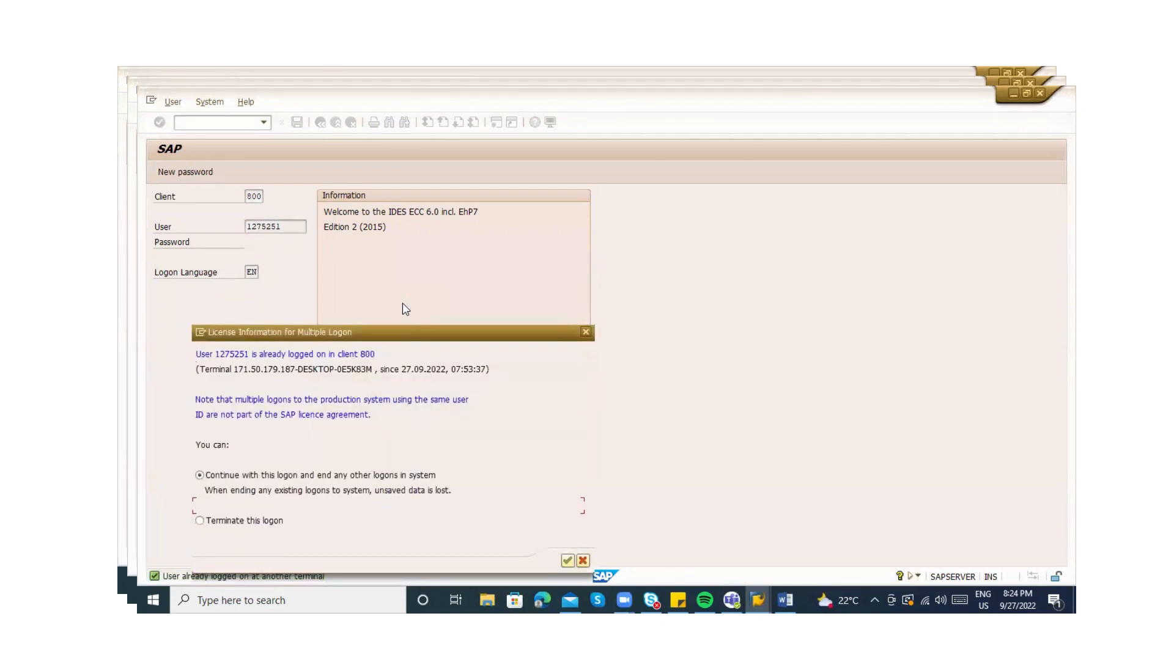
key(Return)
key(Return)
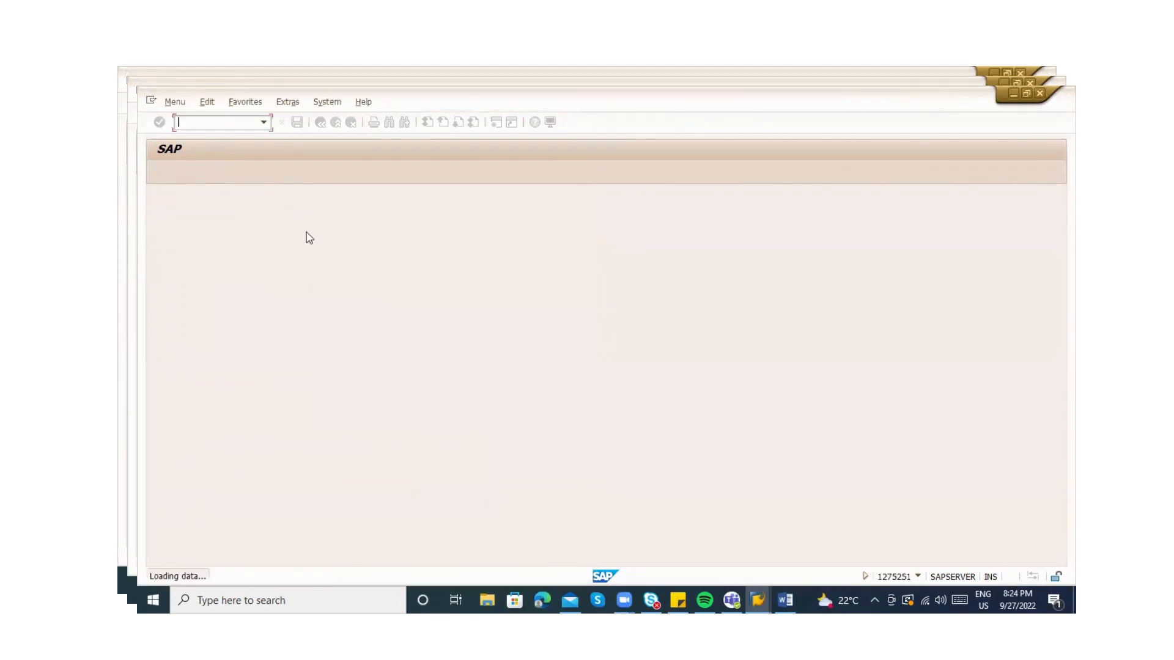
Run ME23N, dismiss the session-closed error and reconnect to IDES
text(me23n)
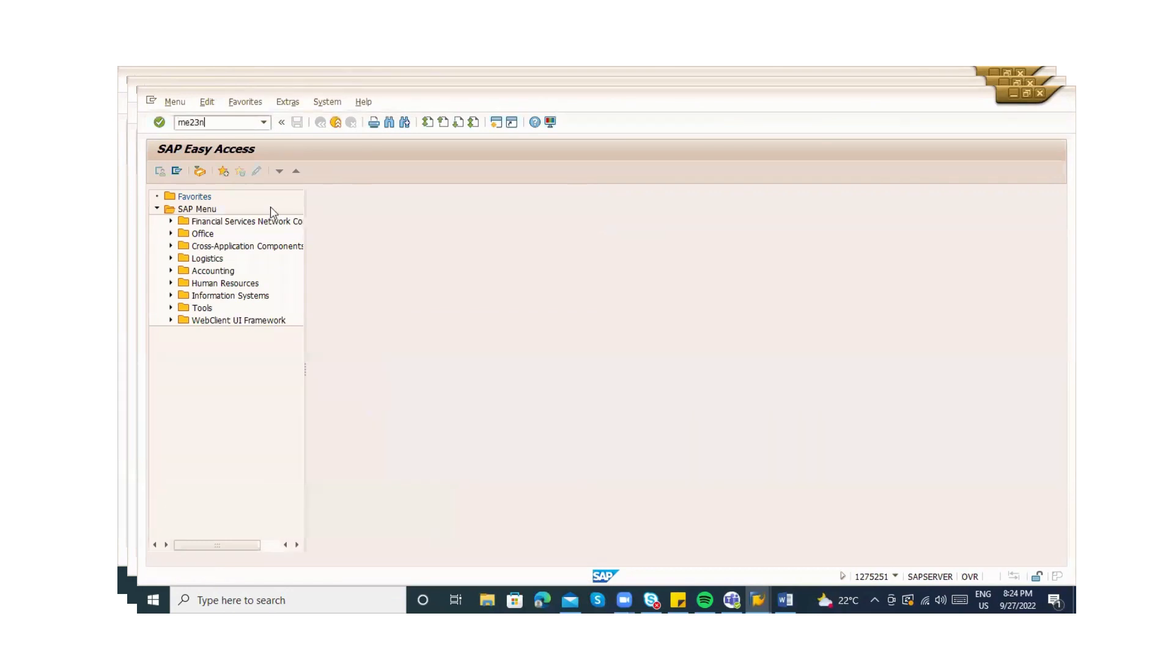
key(Return)
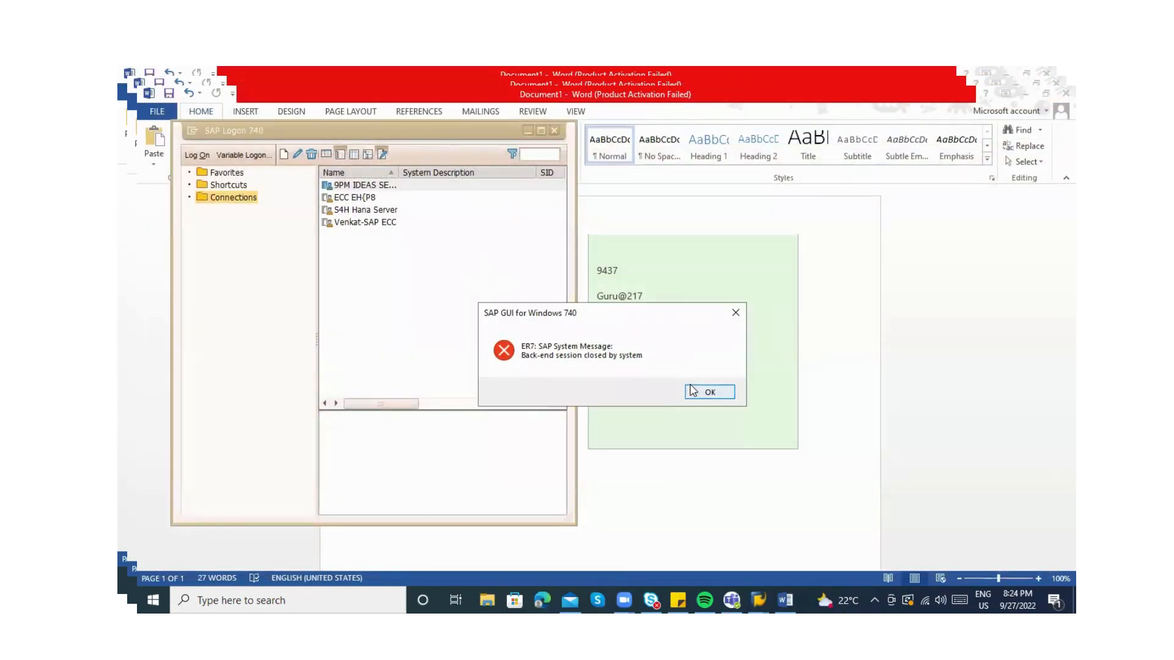
click(709, 392)
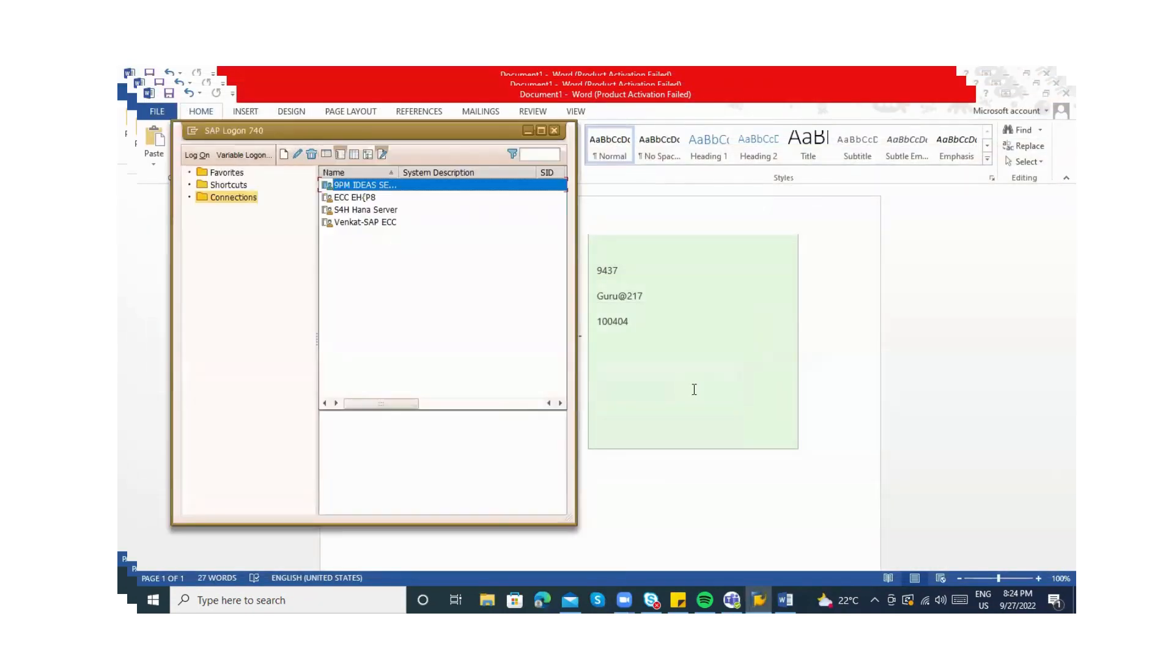
double_click(354, 186)
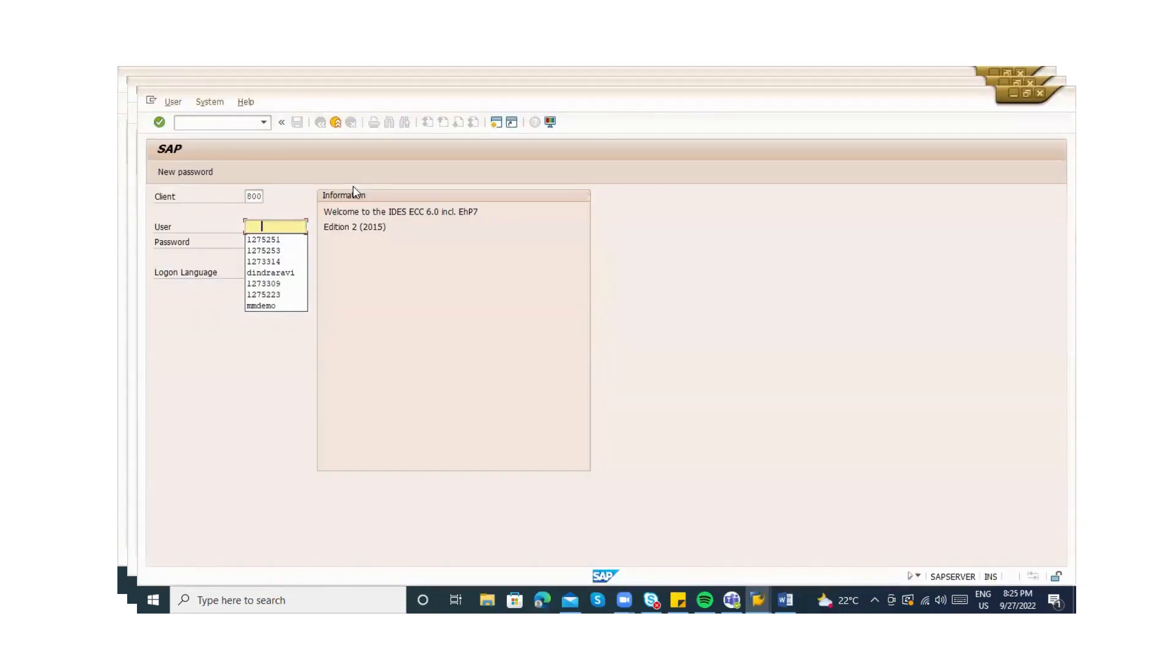
Choose a different saved user ID from the User field history
key(Insert)
key(Down)
key(Down)
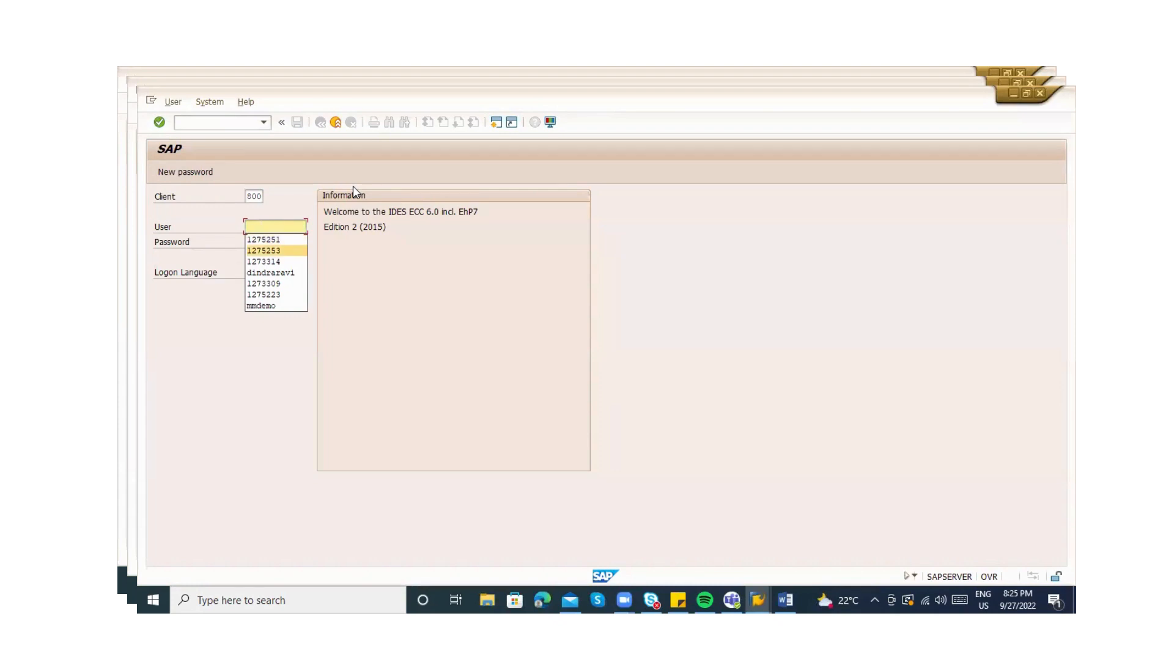
key(Up)
key(Up)
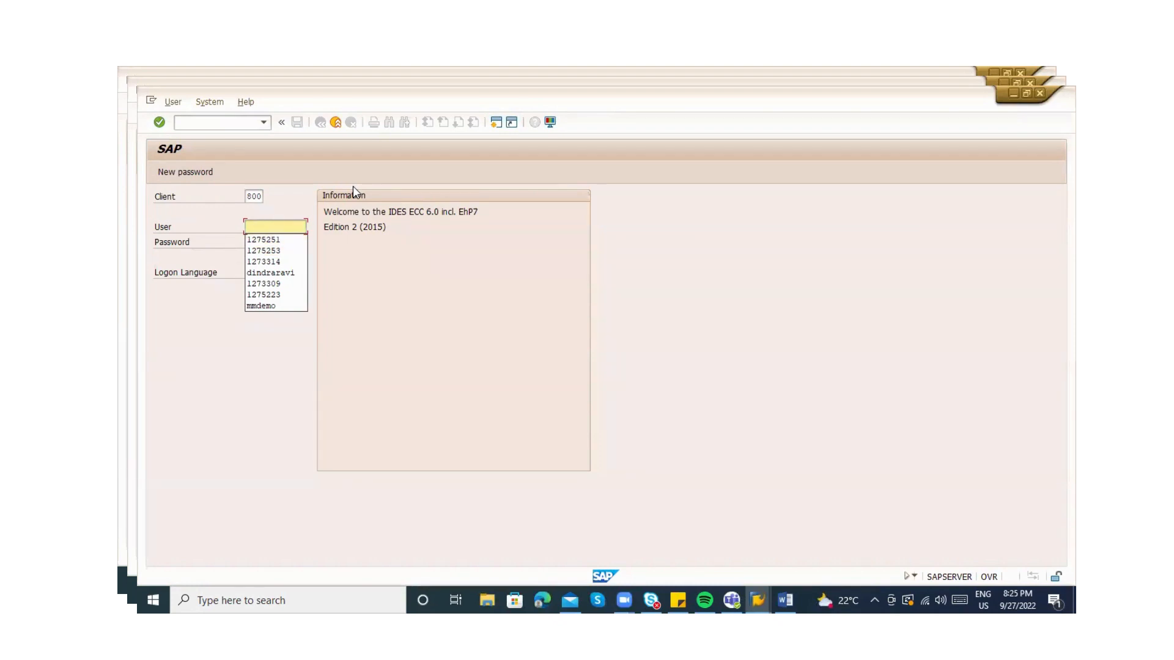
key(Down)
key(Down)
key(Return)
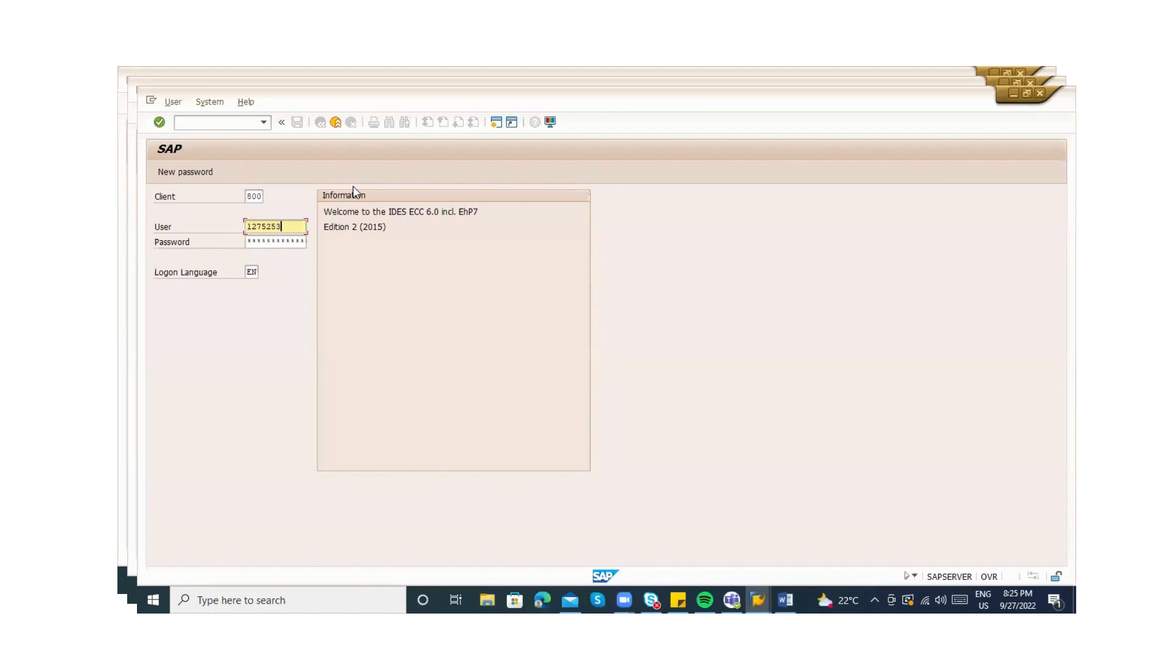
key(alt+Tab)
key(alt+Tab)
key(BackSpace)
key(BackSpace)
key(BackSpace)
key(BackSpace)
key(BackSpace)
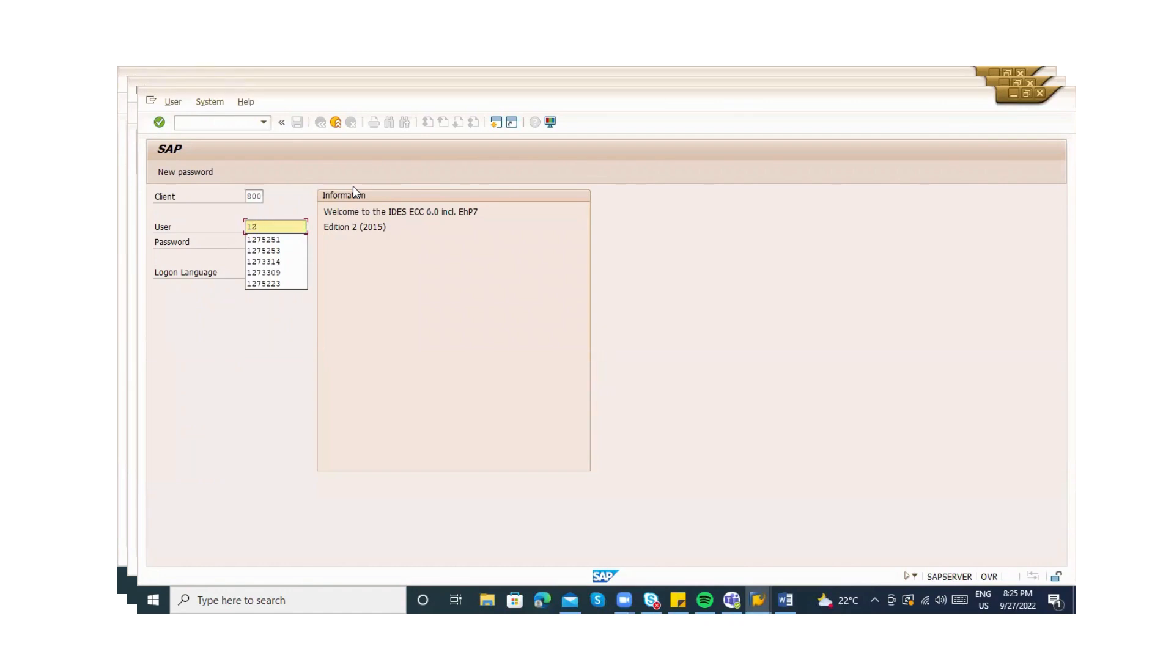
click(290, 262)
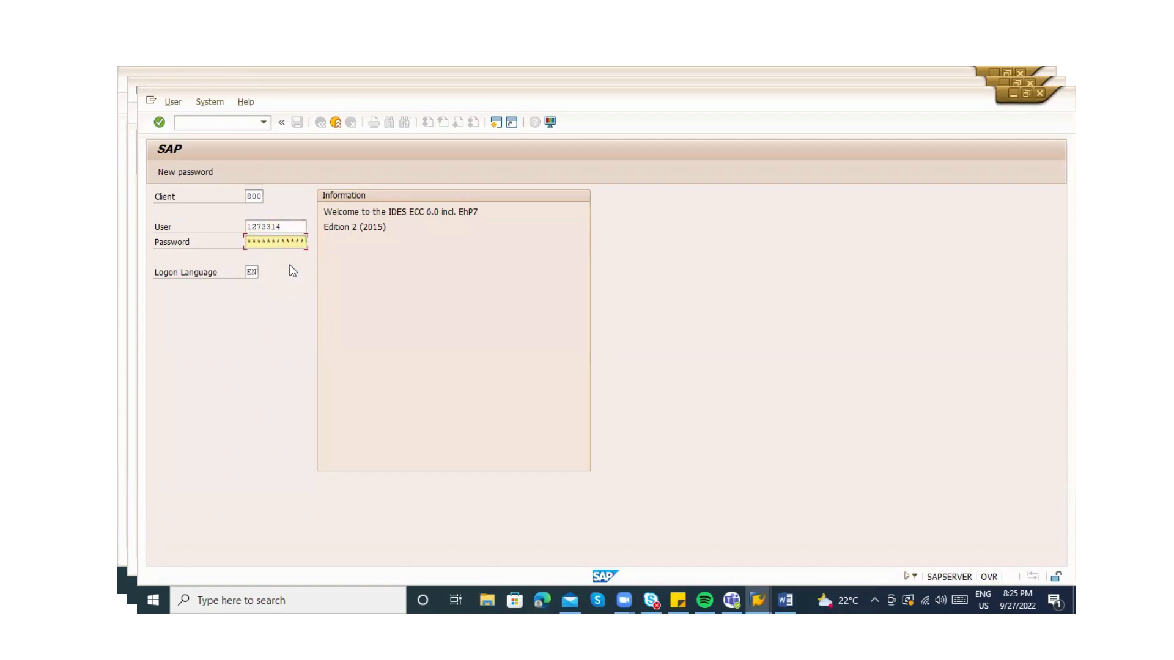
Submit the password, retry after the 'incorrect' error, then exit to SAP Logon
text(*******)
key(Return)
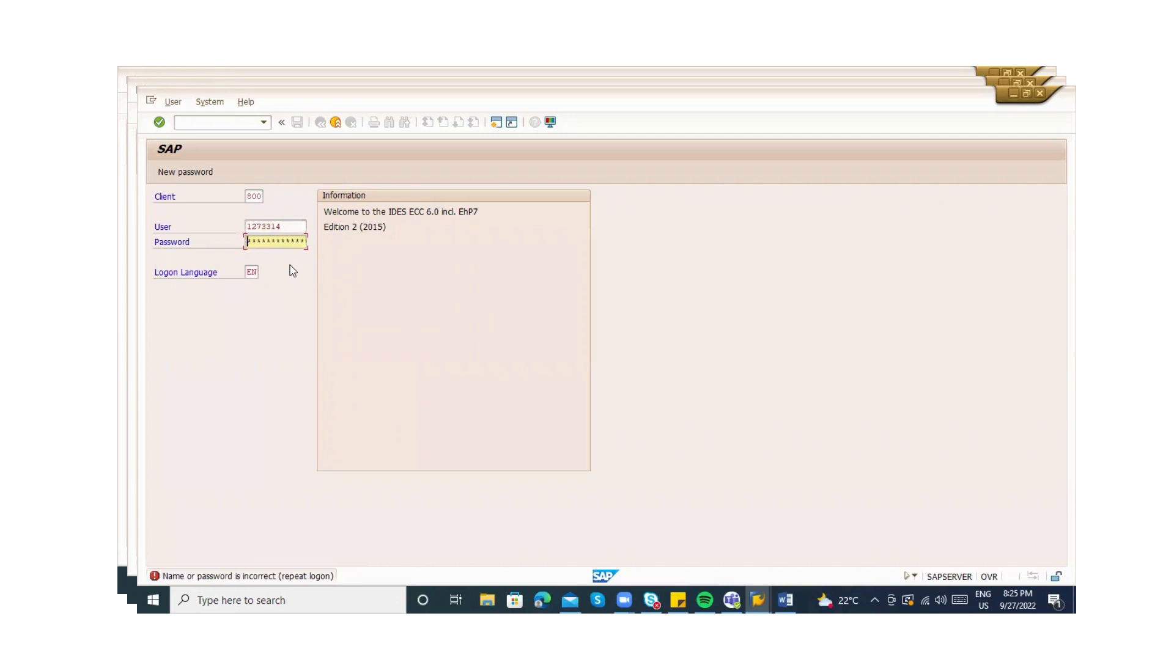
text(****)
text(****)
key(Return)
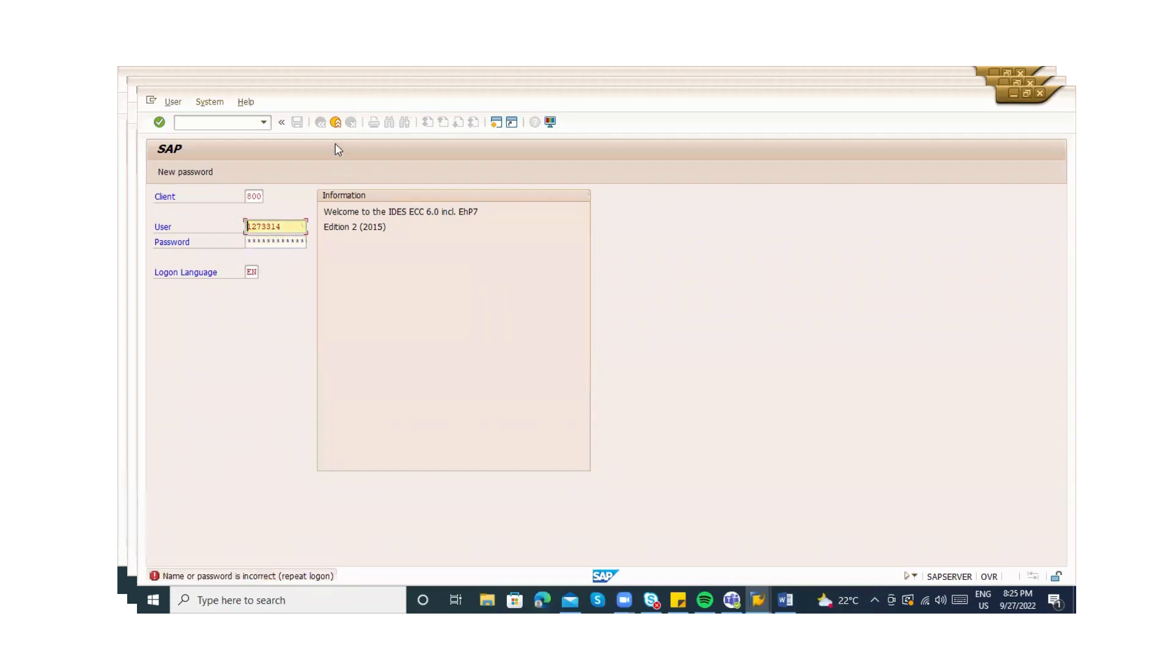
click(336, 122)
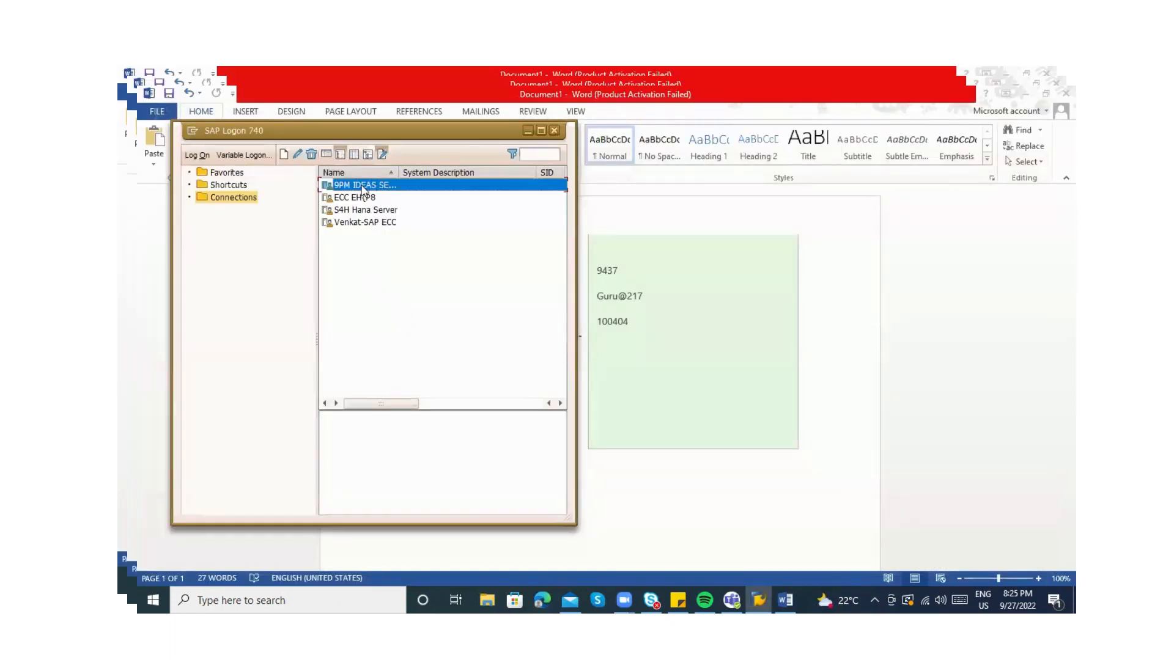
Open the IDES logon screen and pick a saved user ID from the history
click(372, 224)
click(356, 188)
key(Down)
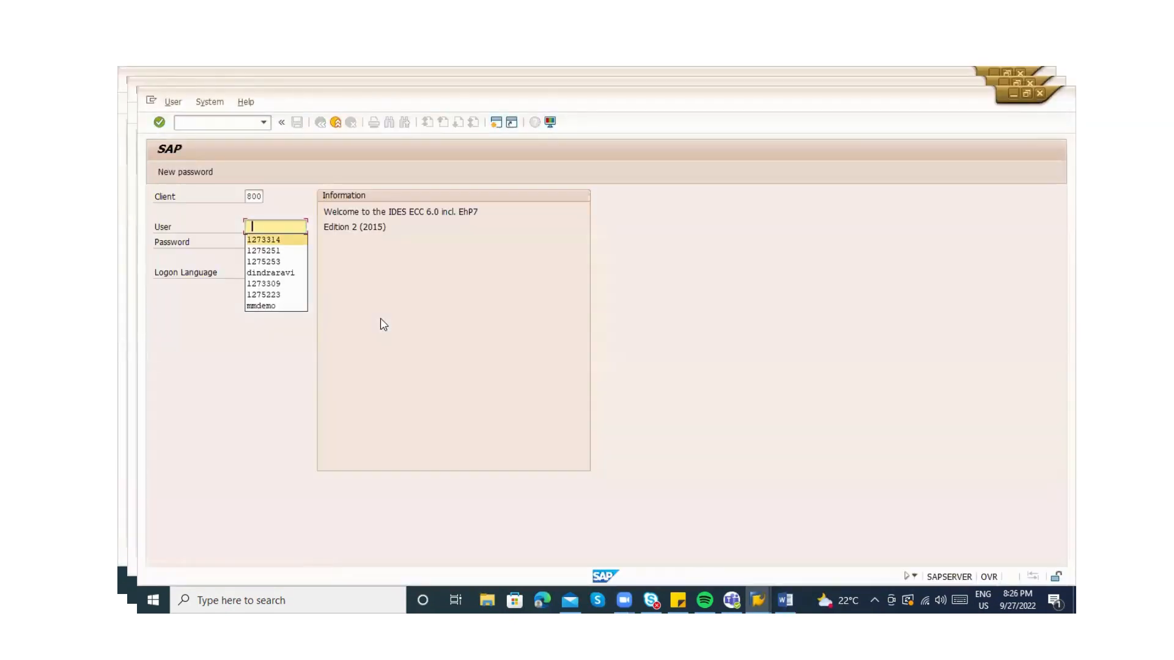
key(Down)
key(Return)
key(Tab)
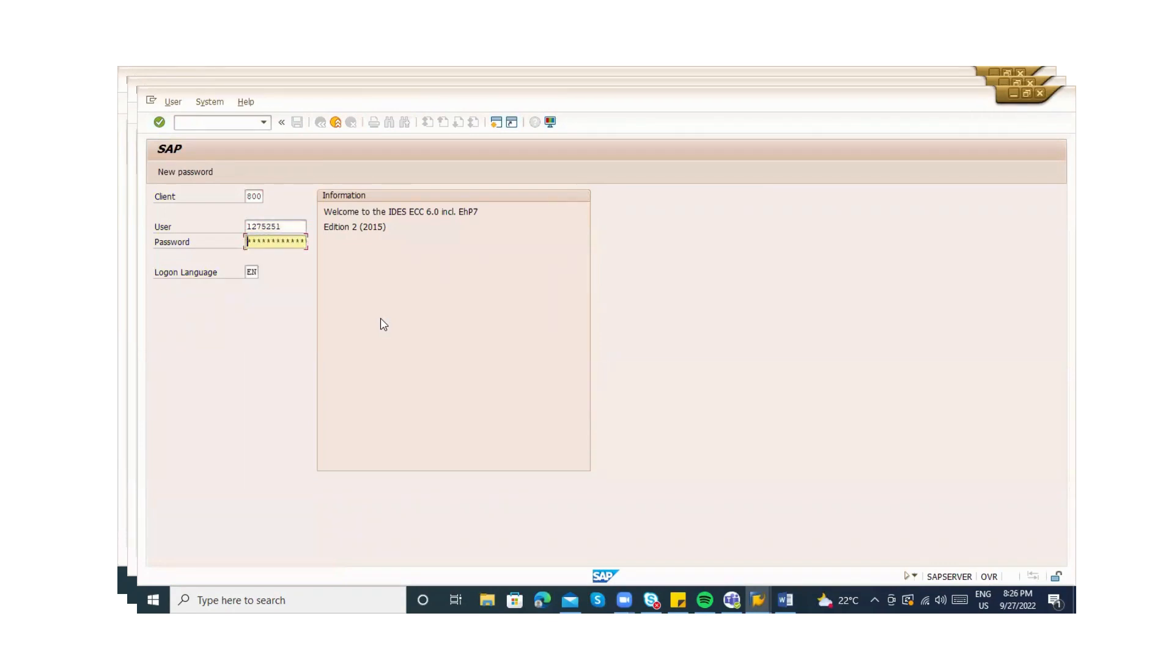
Trim the trailing digits off the user ID
key(shift+Tab)
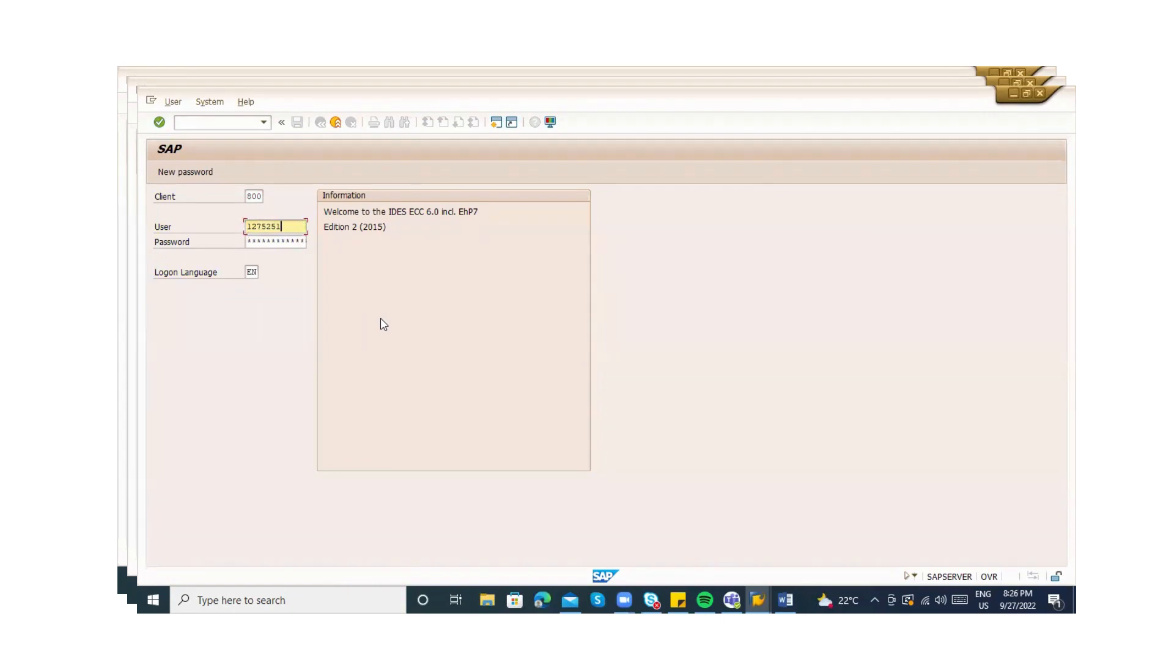
key(BackSpace)
key(BackSpace)
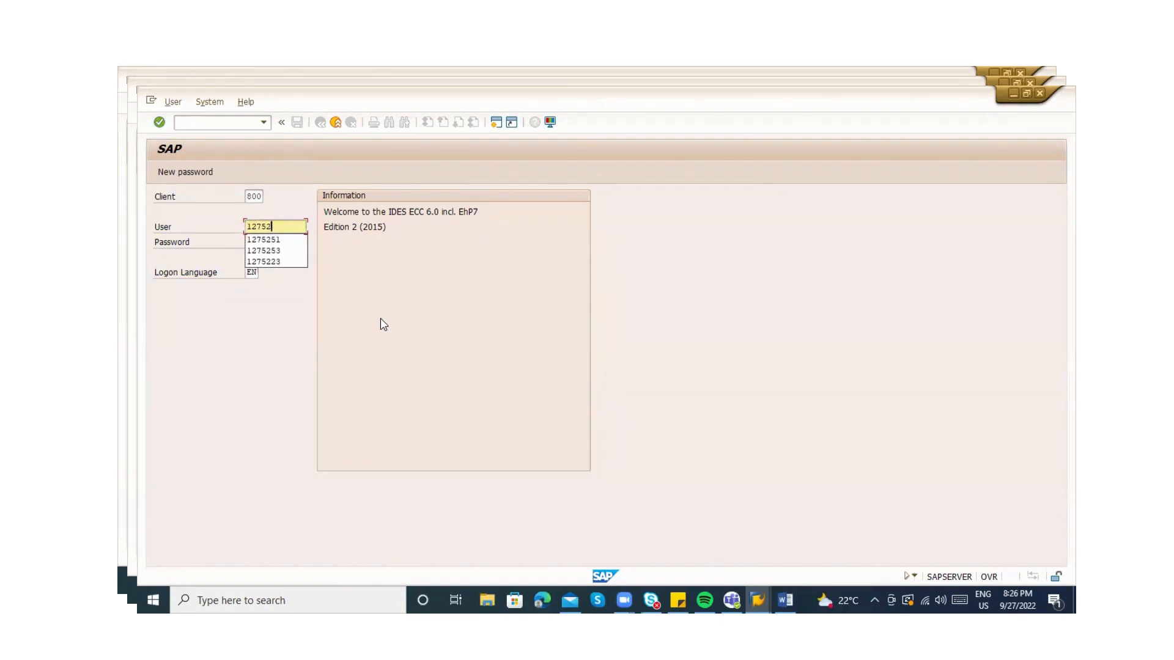
key(alt+Tab)
key(alt+Tab)
key(alt+Tab)
key(alt+Tab)
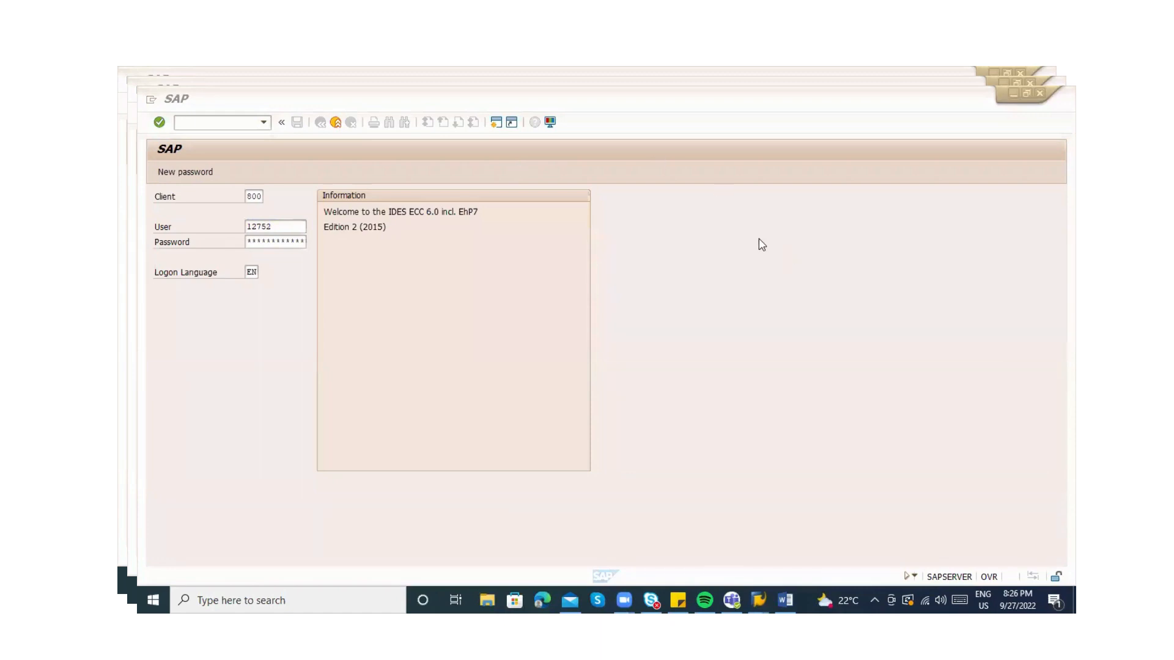
click(292, 227)
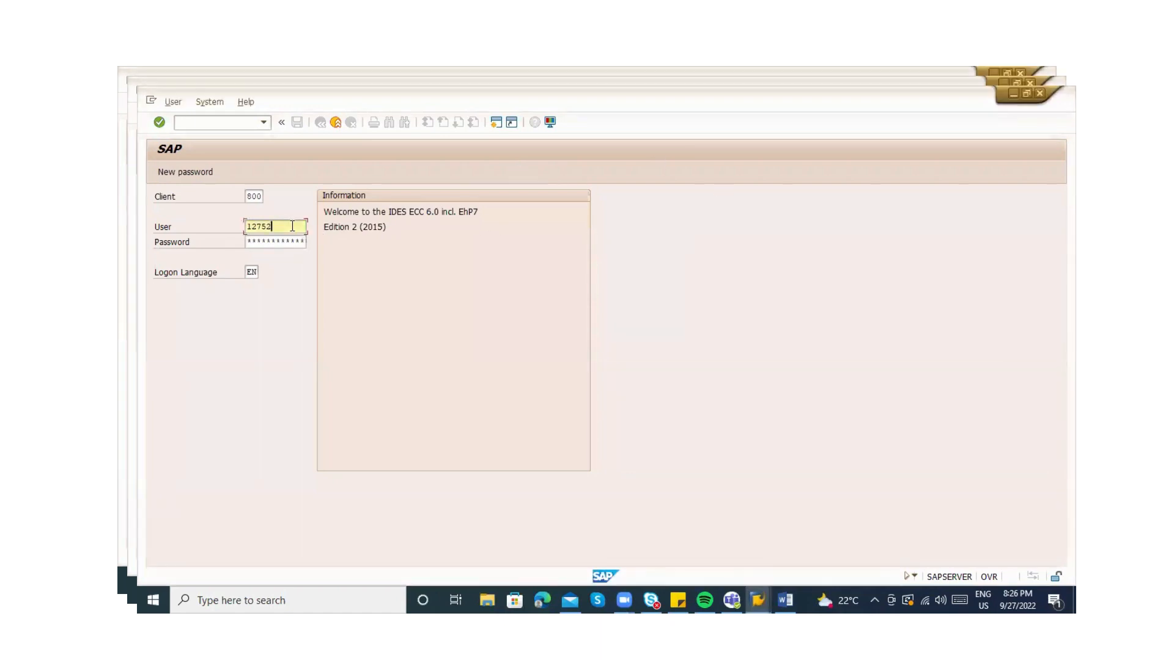
key(BackSpace)
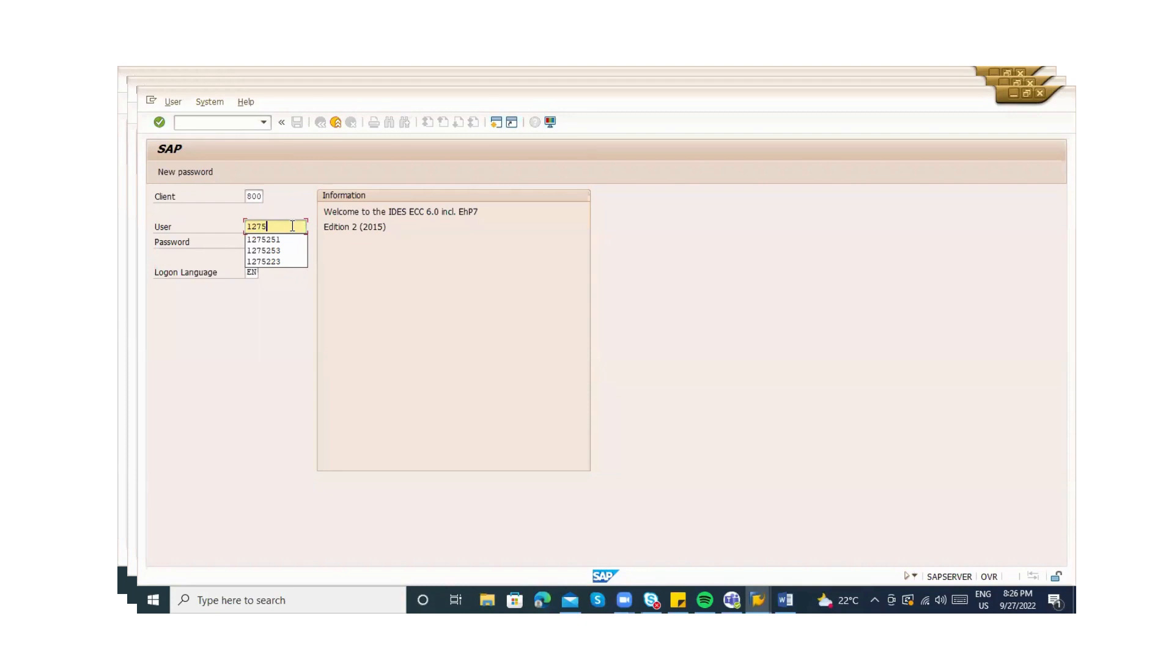
key(BackSpace)
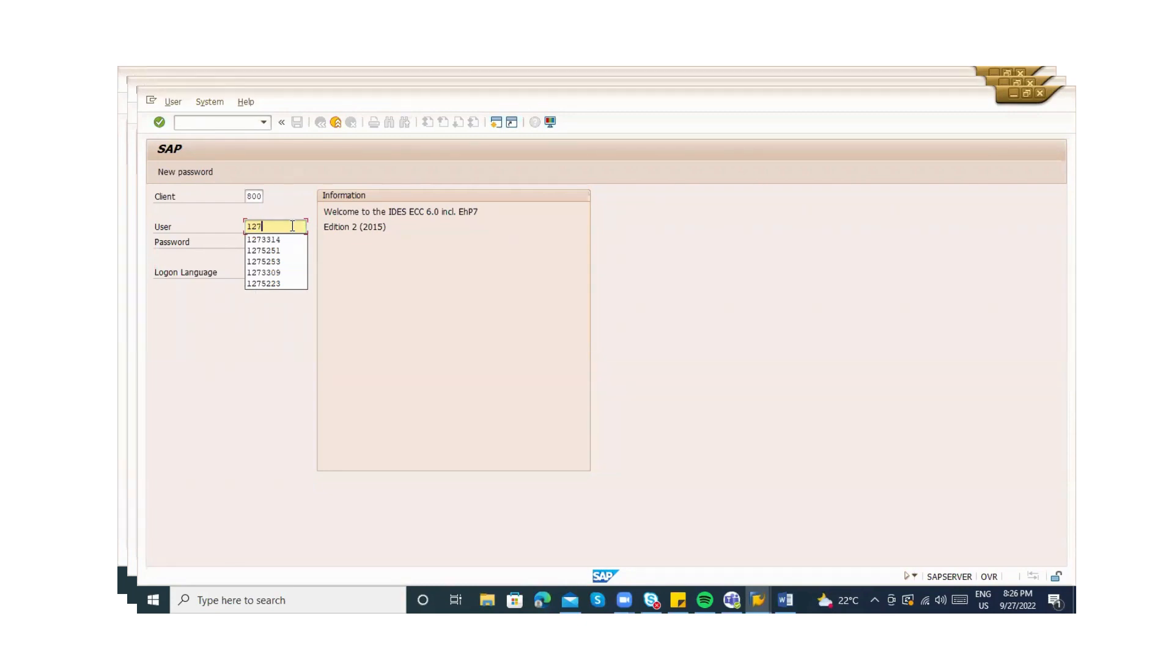
Browse the user ID suggestions, accept one, and delete its last two digits
key(Down)
key(Down)
key(Down)
key(Down)
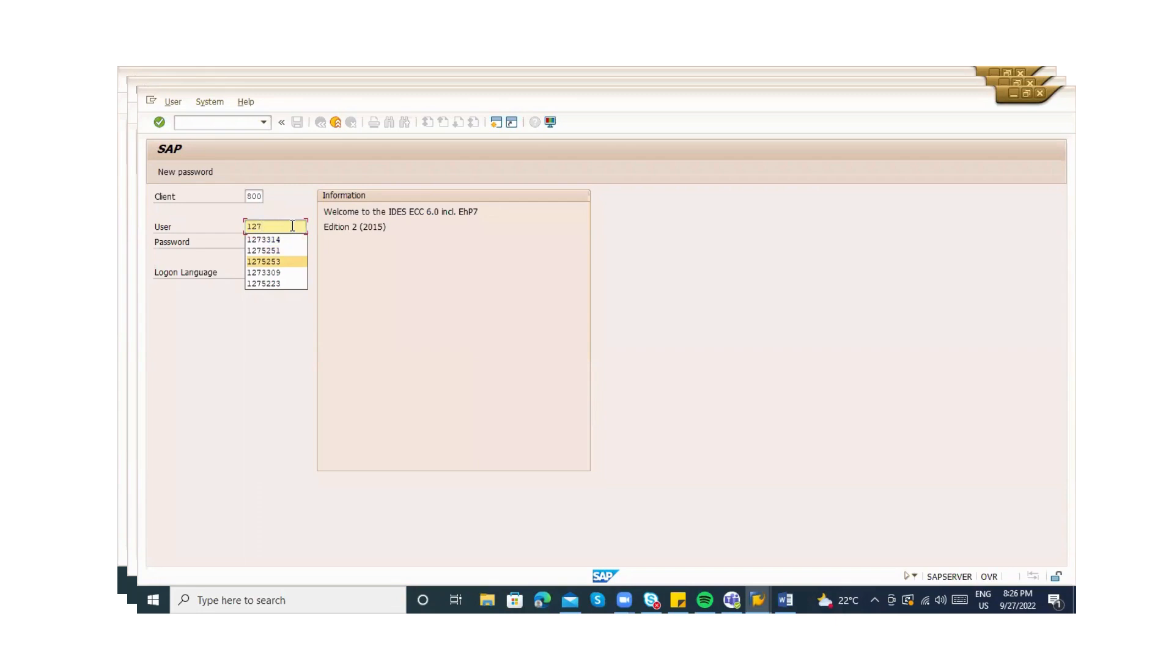
key(Up)
key(Up)
key(Down)
key(Up)
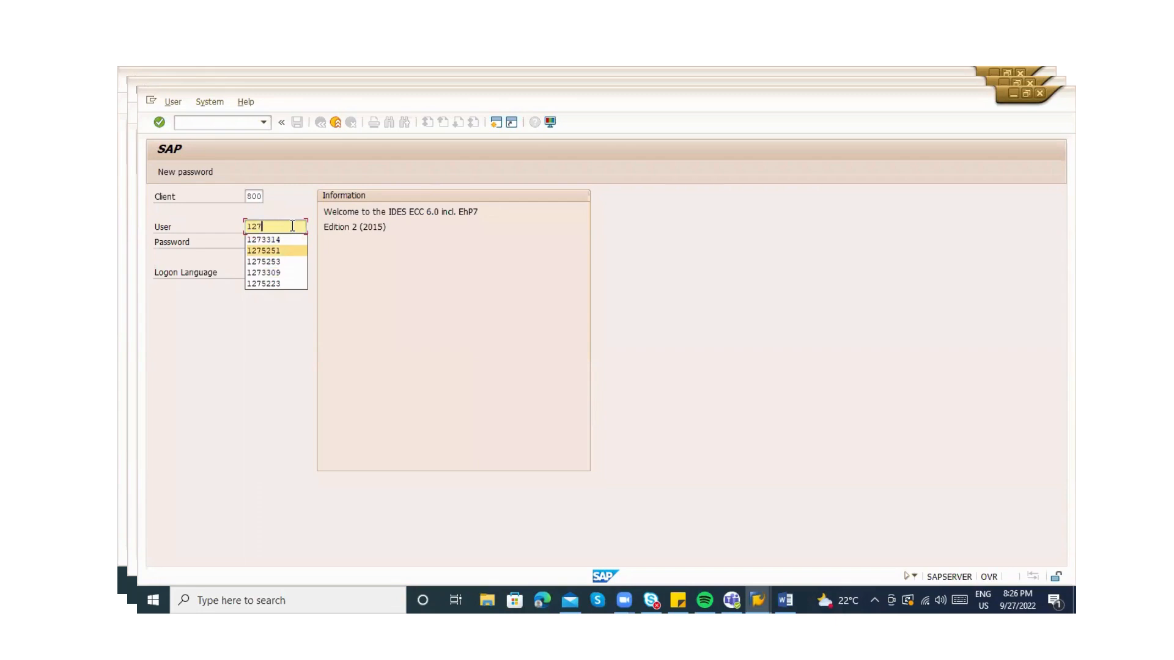
key(Up)
key(Down)
key(Down)
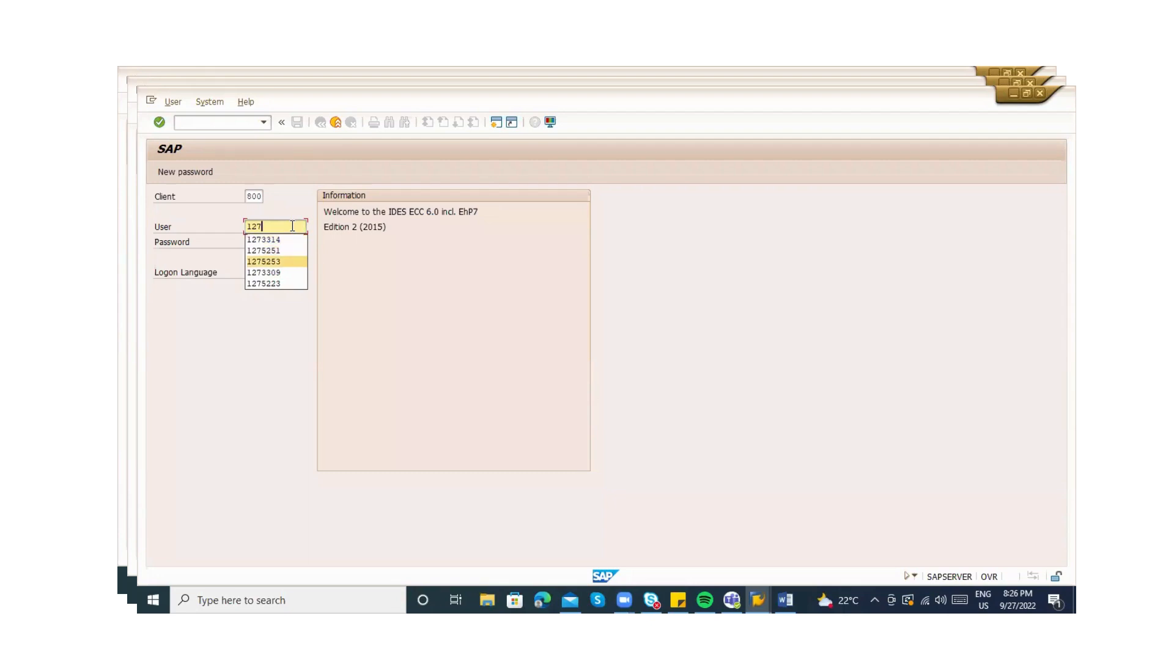
key(Down)
key(Down)
key(Up)
key(Up)
key(Up)
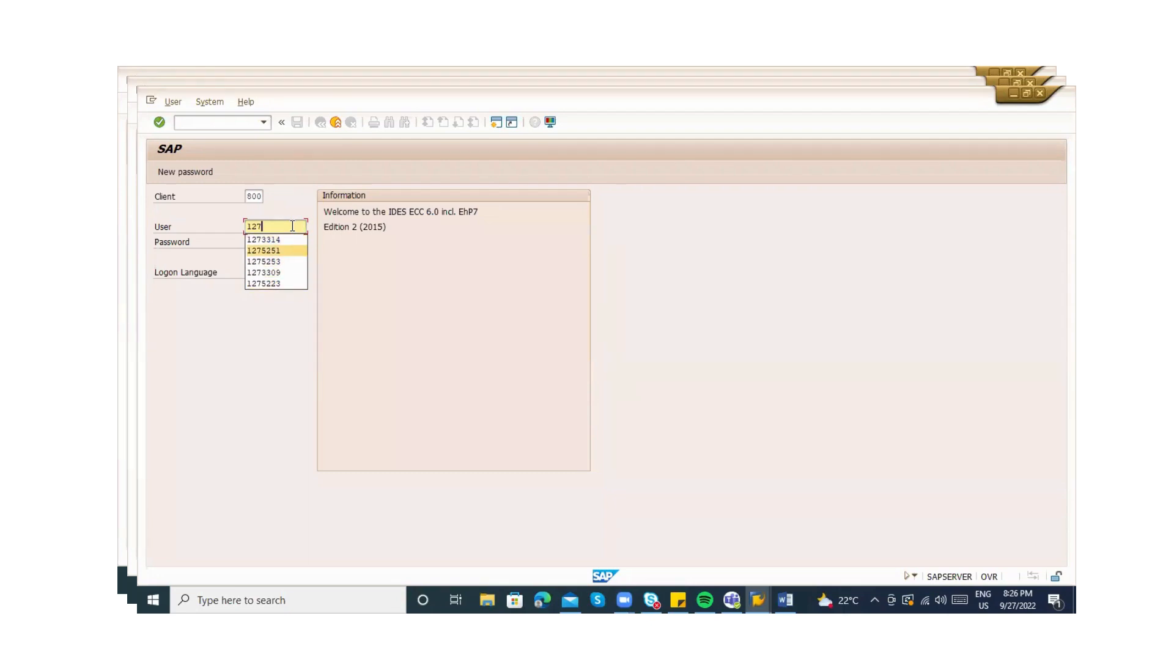
key(Up)
key(Down)
key(Tab)
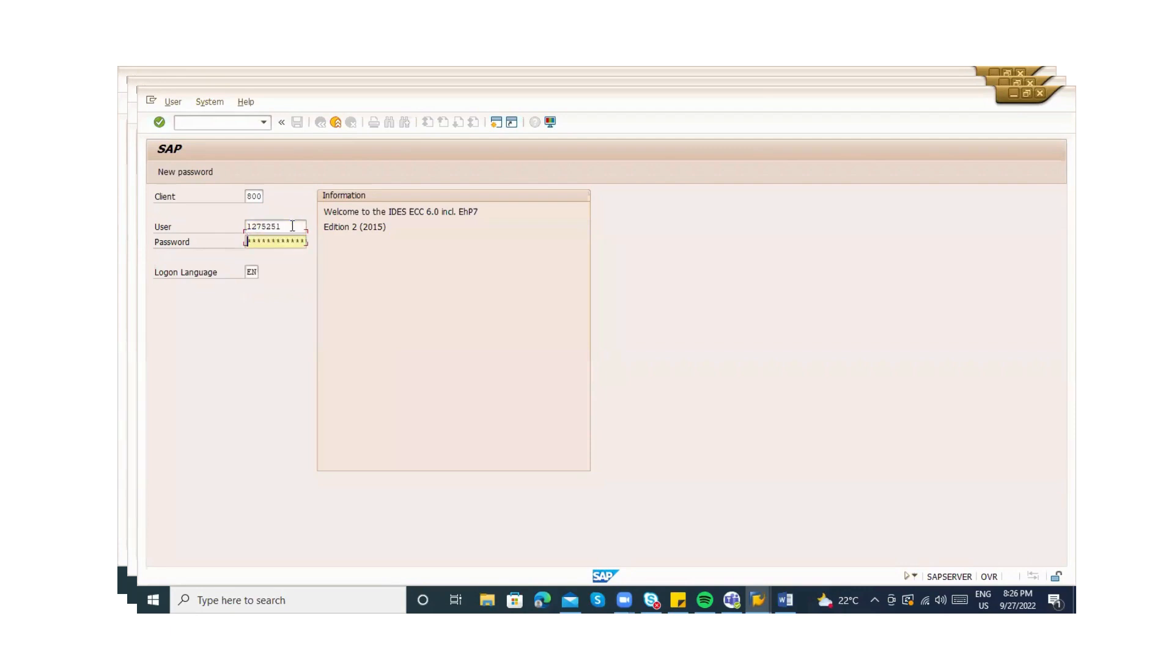
click(292, 226)
key(BackSpace)
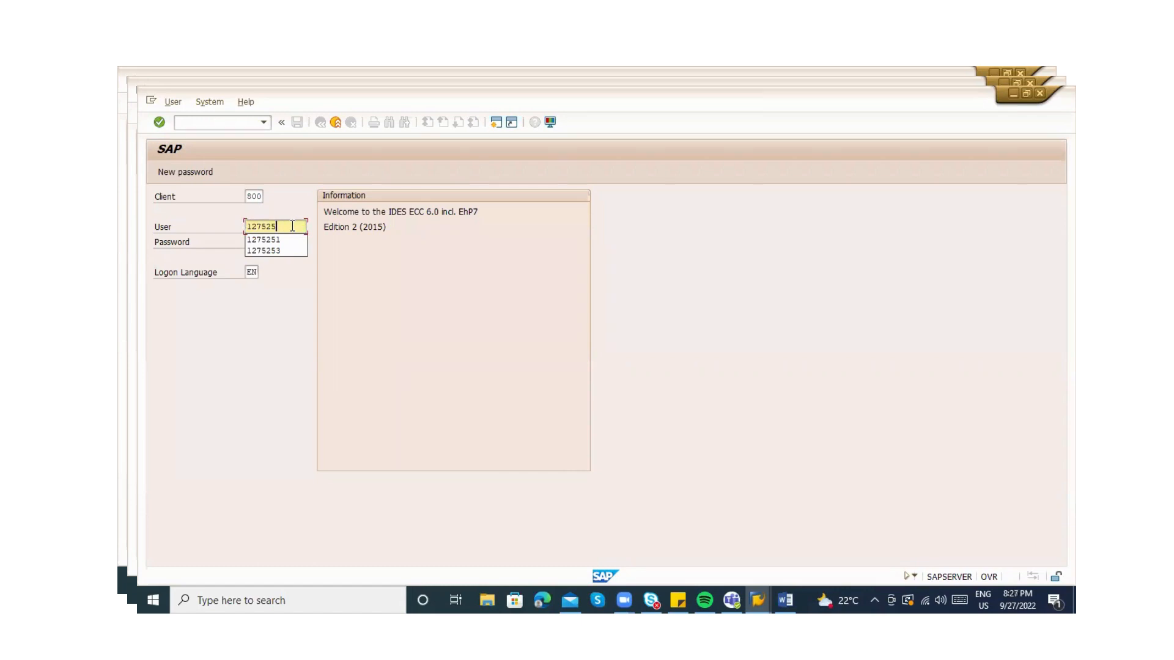
key(BackSpace)
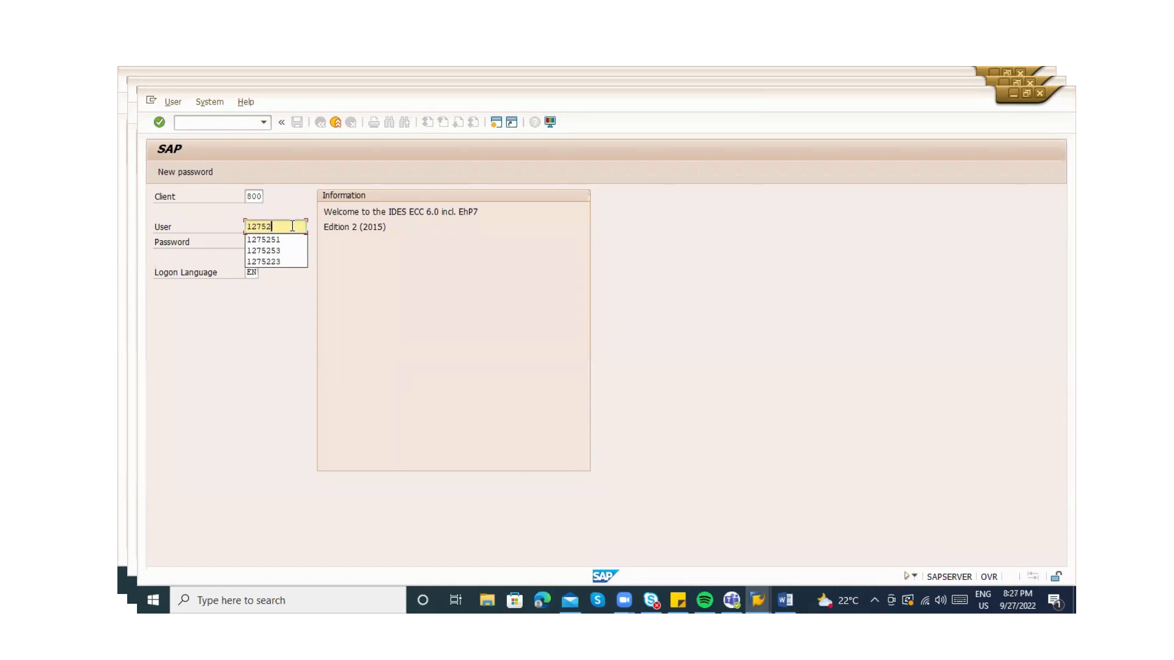
End the user ID with 24 and submit the logon twice
text(24)
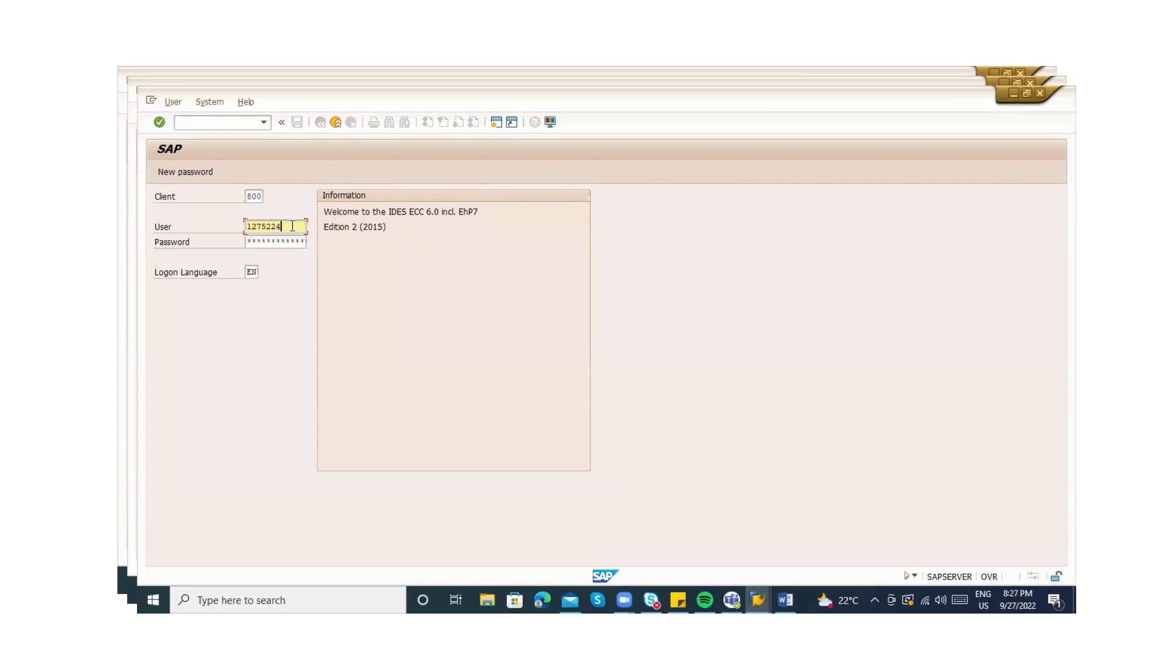
key(Tab)
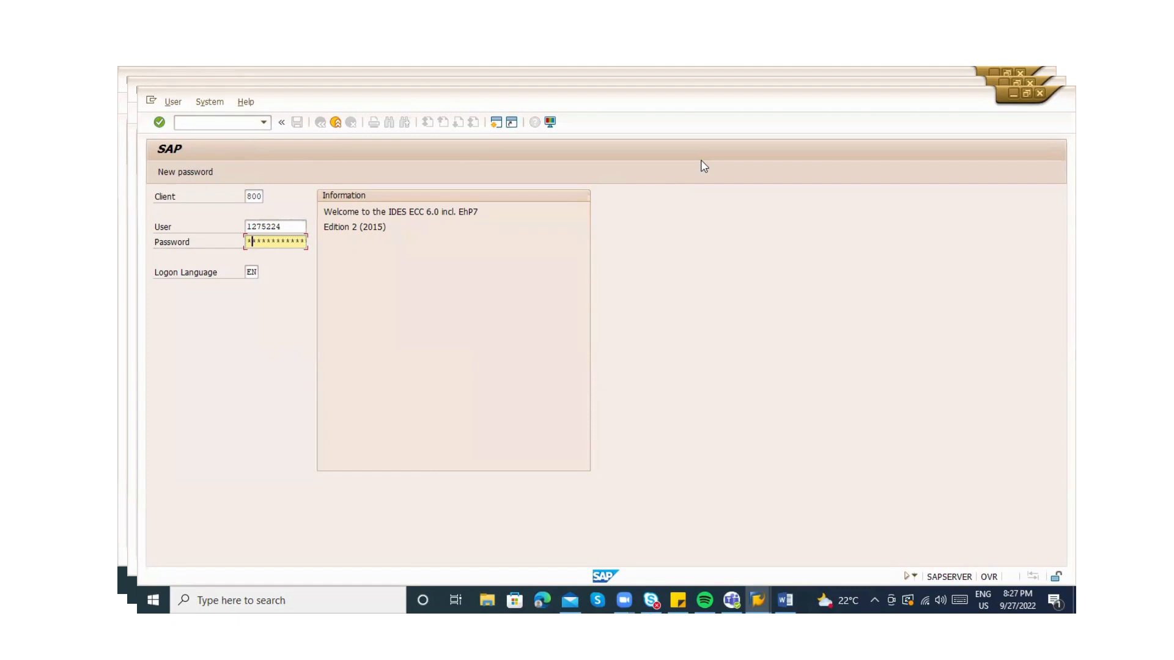
key(Return)
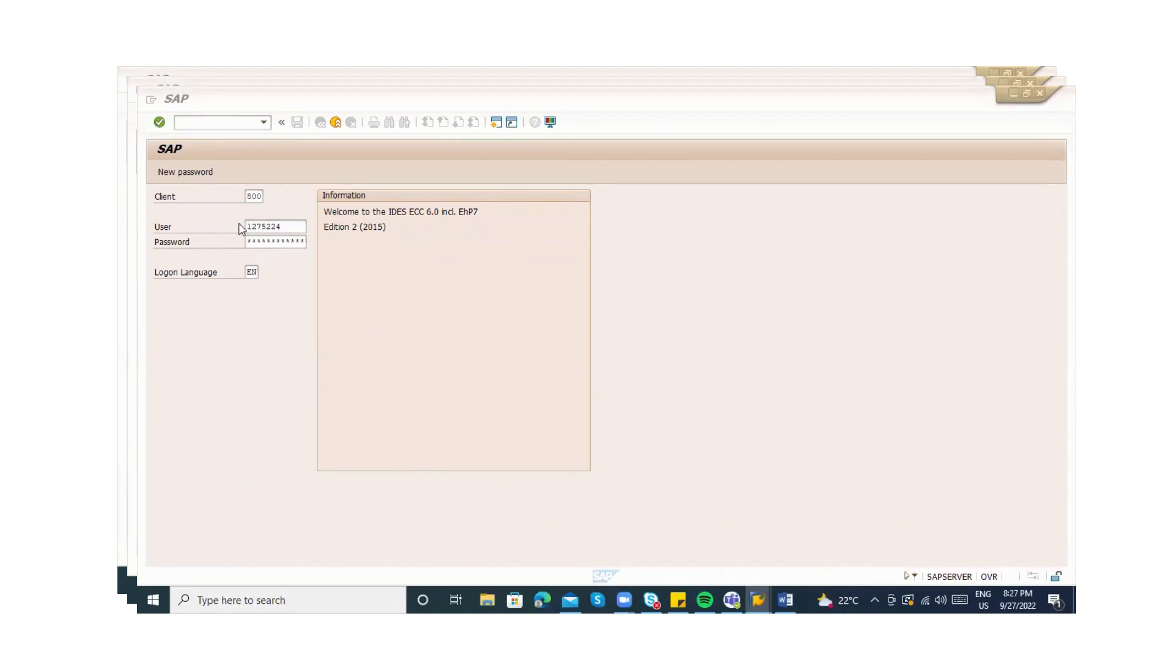
click(290, 229)
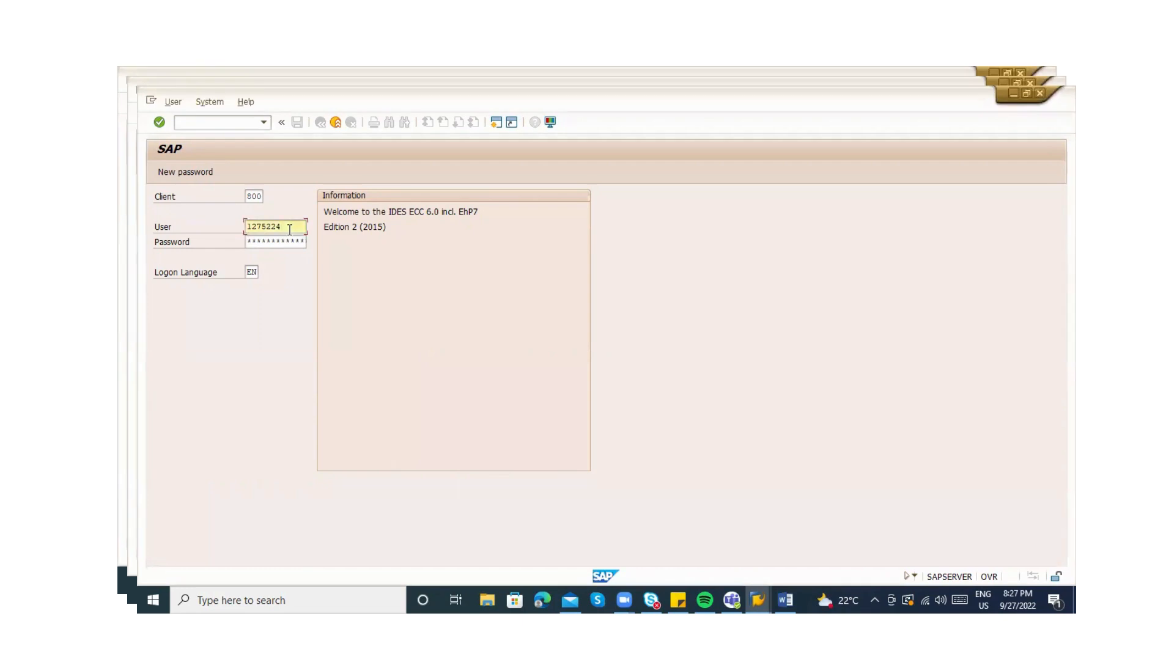
key(Tab)
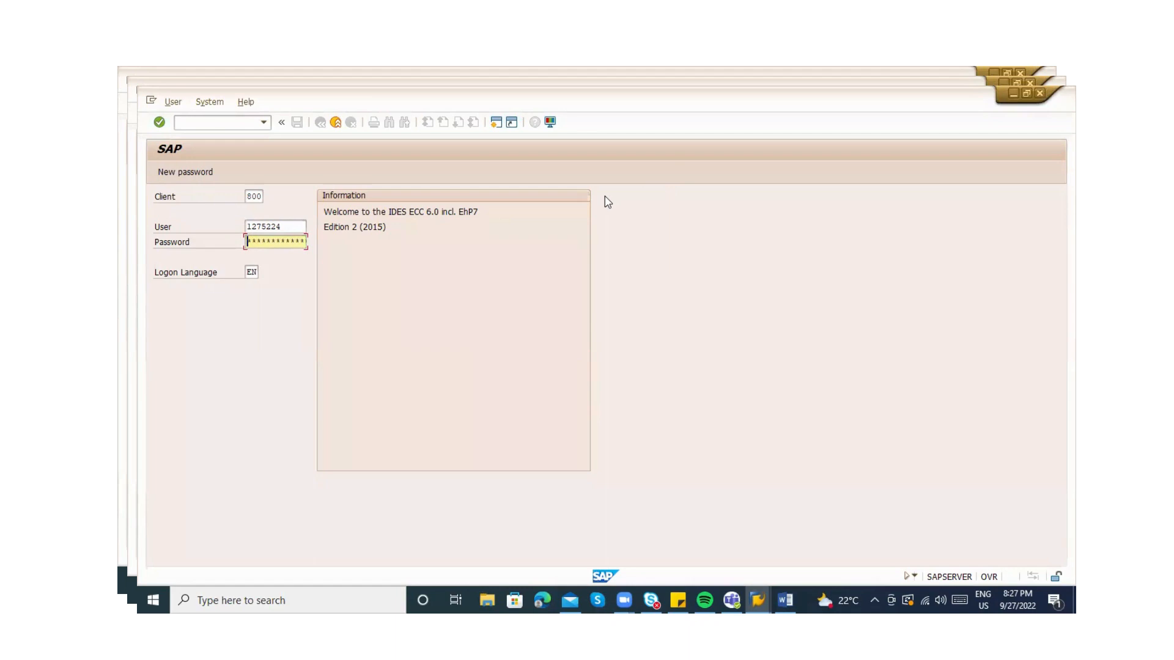
key(Return)
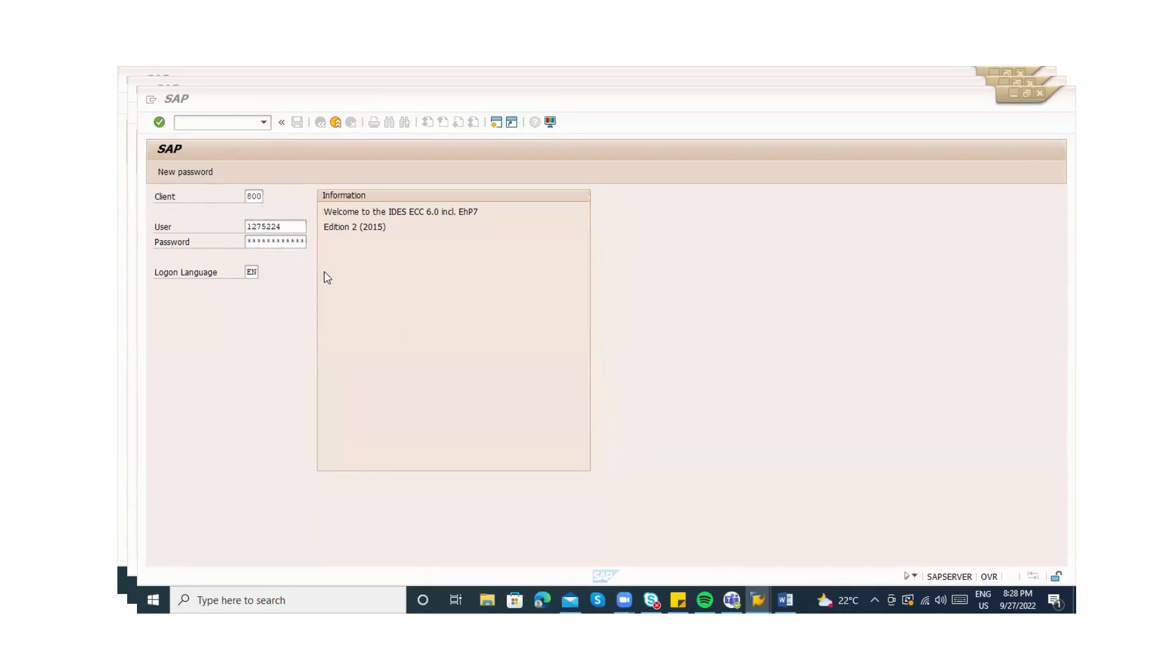
Go back to the User field and delete the user ID completely
click(296, 231)
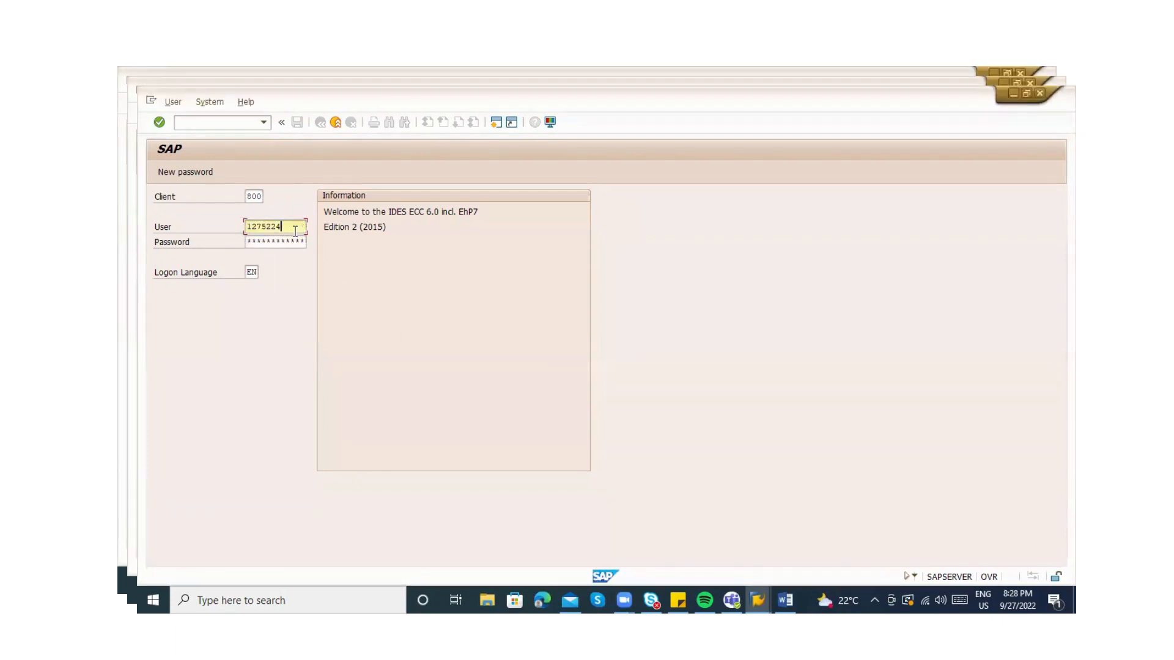
key(Tab)
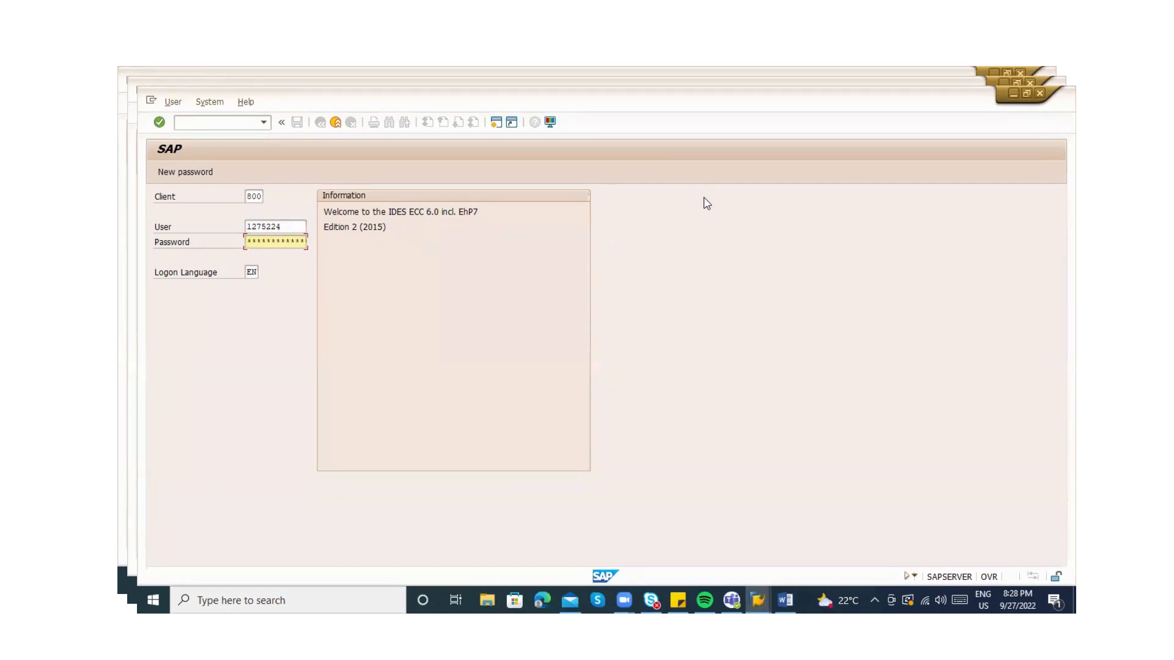
click(281, 225)
key(BackSpace)
key(BackSpace)
key(BackSpace)
key(BackSpace)
key(BackSpace)
key(BackSpace)
key(BackSpace)
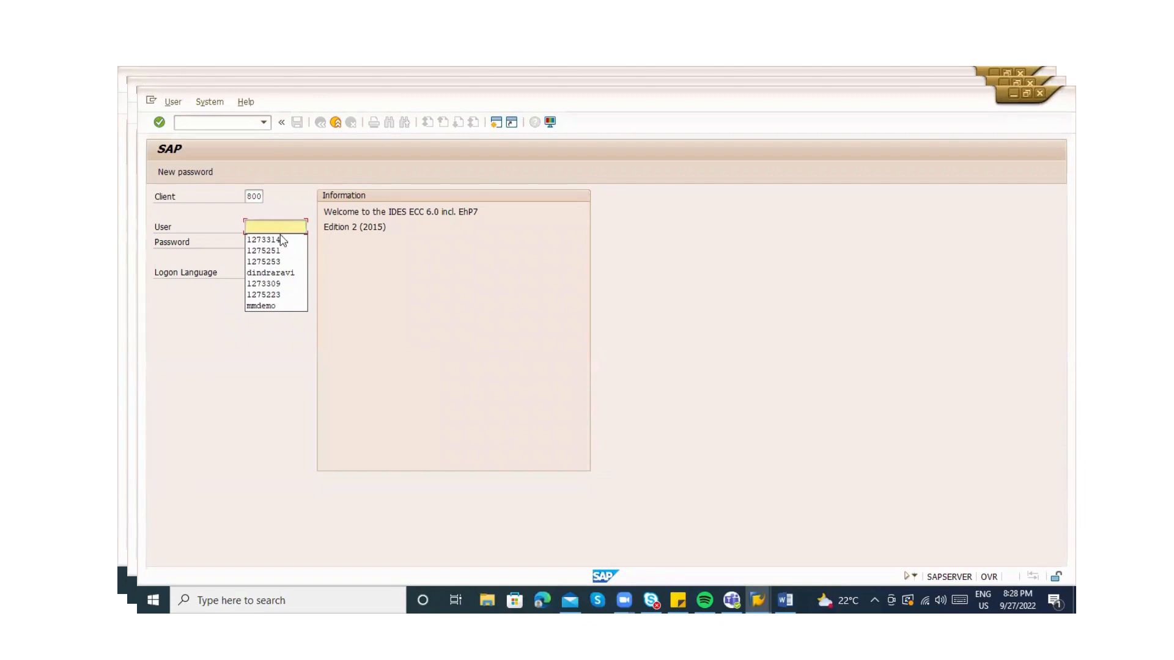
Pick the saved user name, end it with 24, enter the password and log on to client 800
click(337, 300)
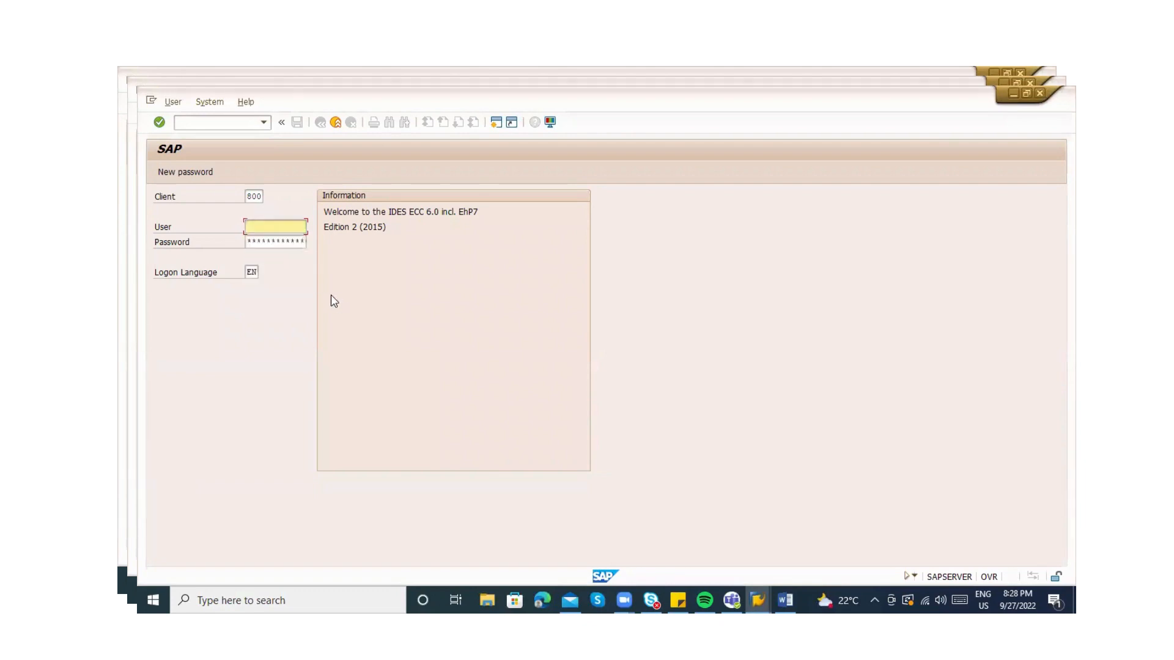
click(261, 221)
click(270, 224)
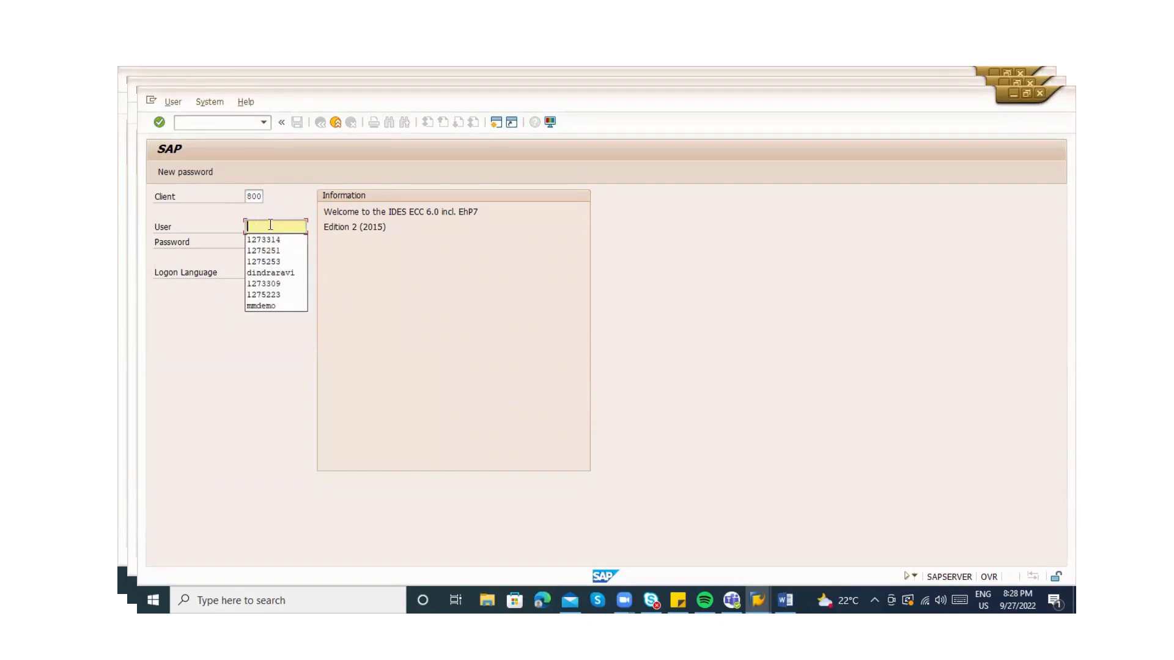
click(279, 262)
key(BackSpace)
key(BackSpace)
text(27522)
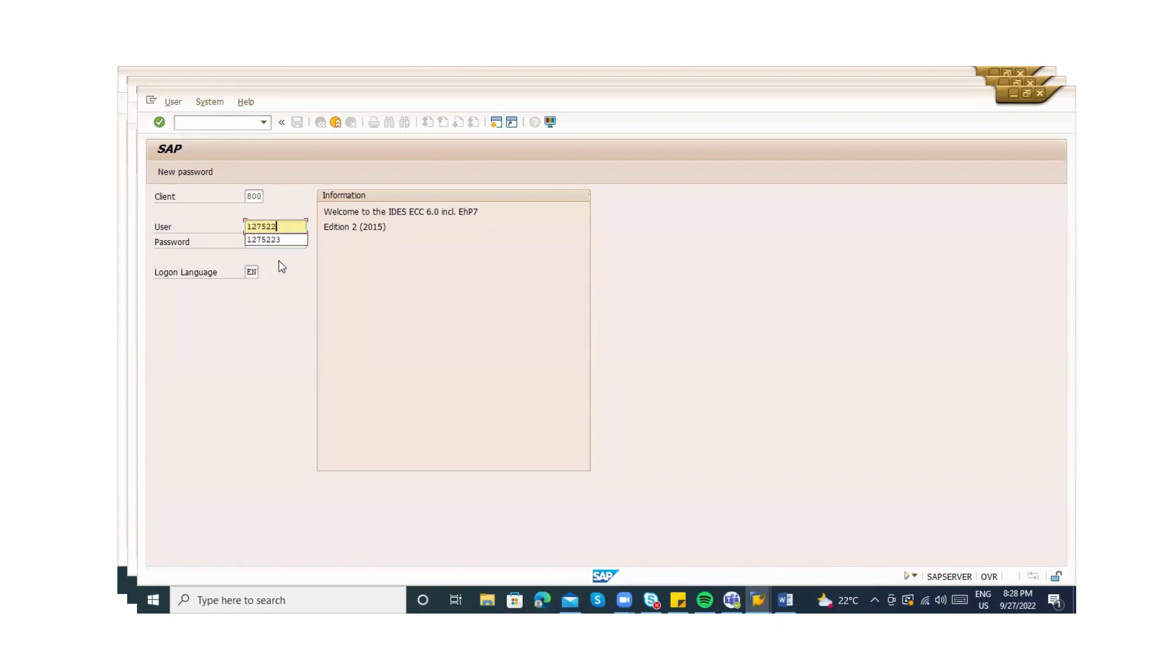
text(4)
key(Tab)
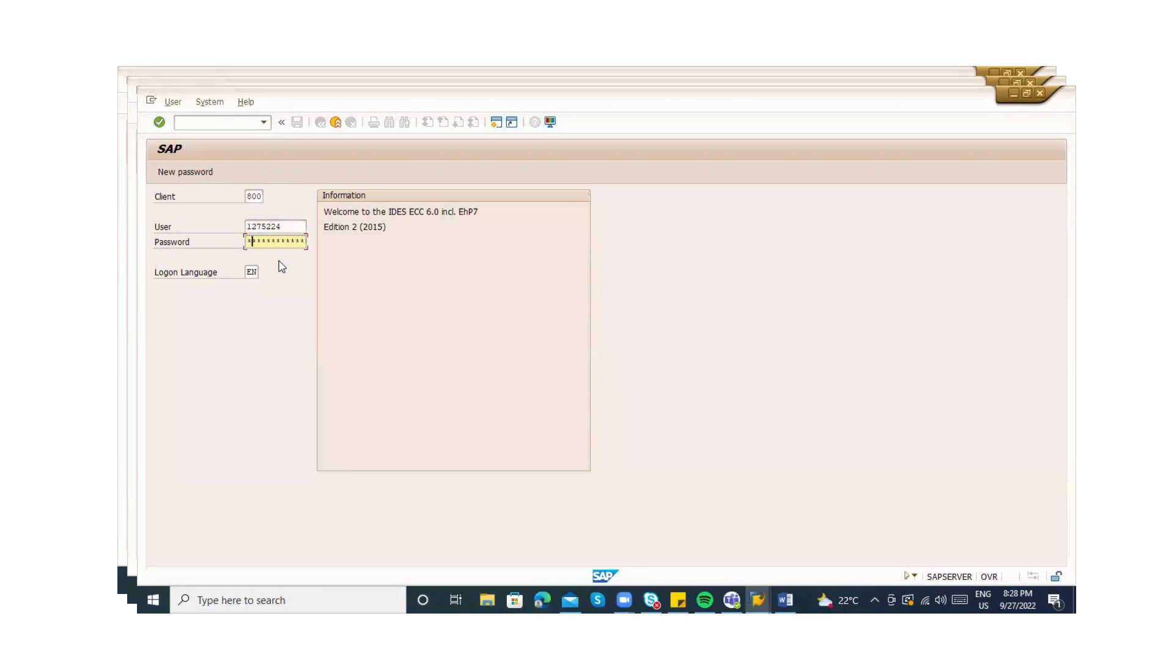
text(******)
key(Return)
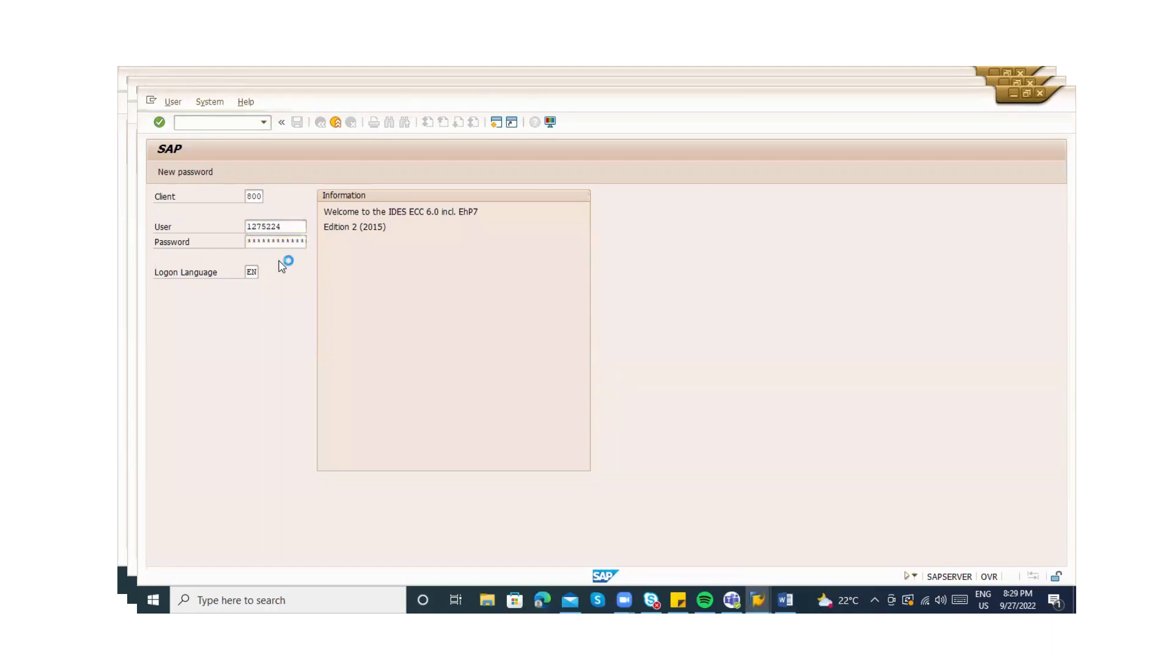
Run ME23N, clear the Other Document PO number, and create a new session from the system menu
text(me23n)
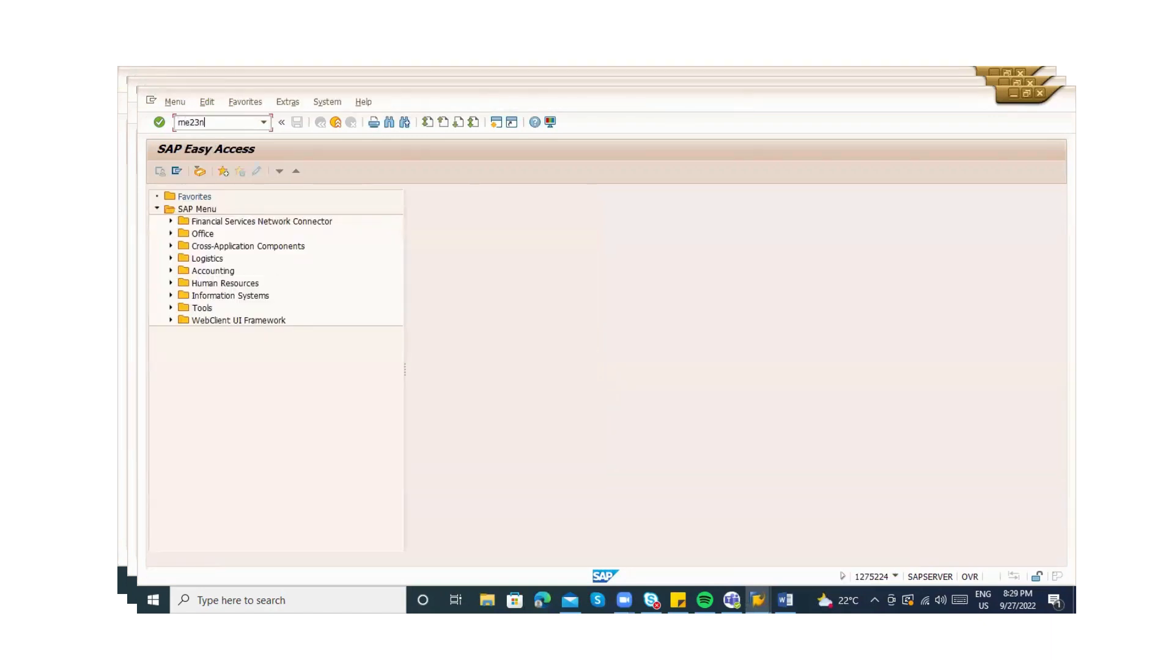
key(Return)
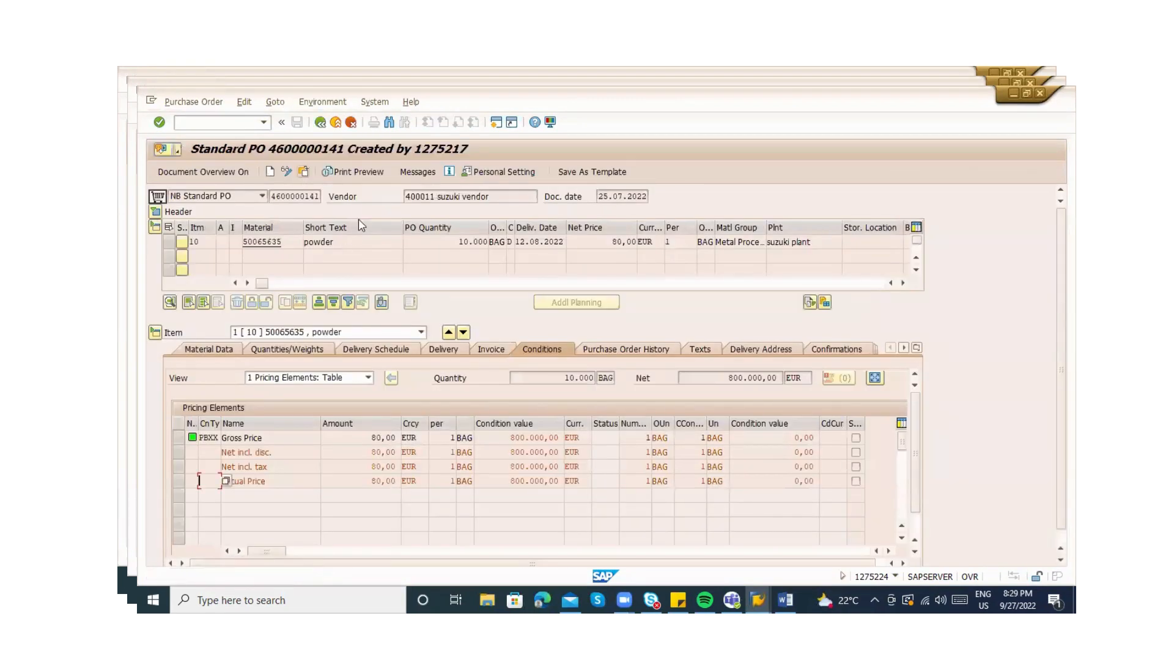
click(304, 173)
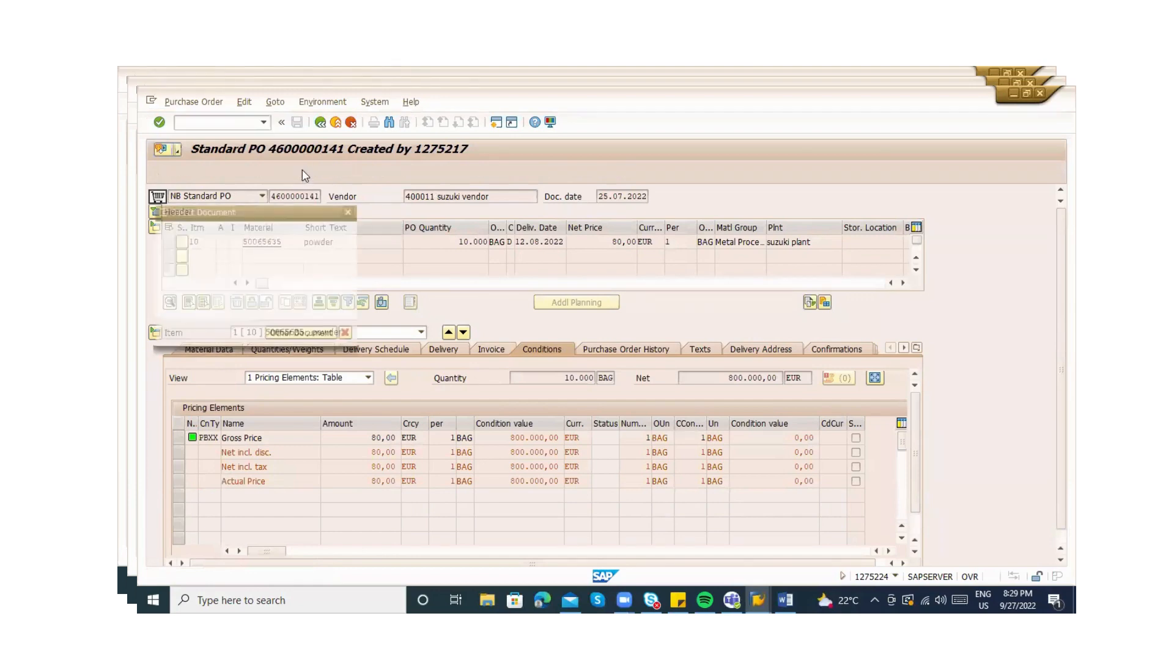
key(Delete)
key(Delete)
key(Delete)
key(Delete)
key(Delete)
key(Delete)
key(Delete)
key(Delete)
key(Delete)
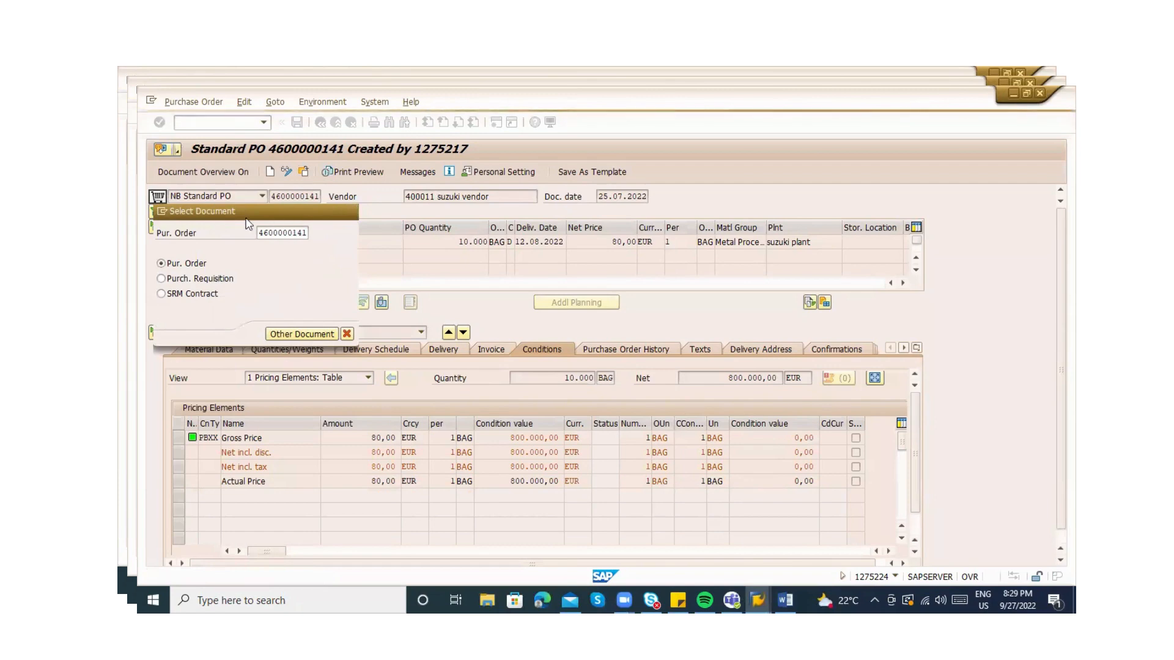
click(162, 211)
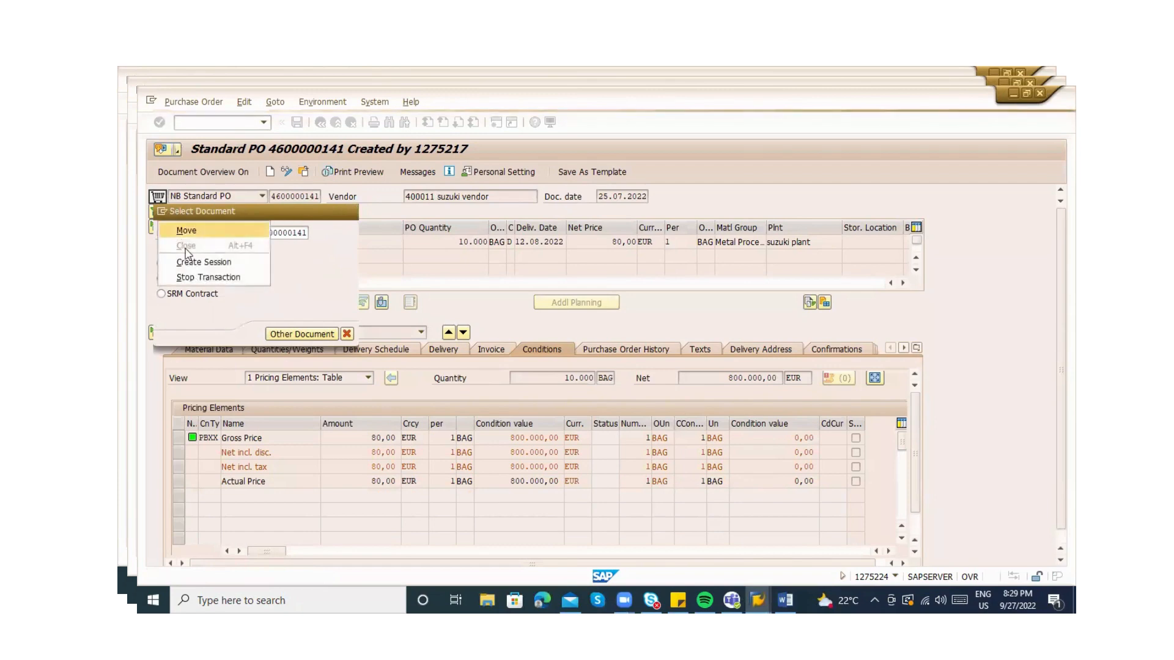
click(189, 259)
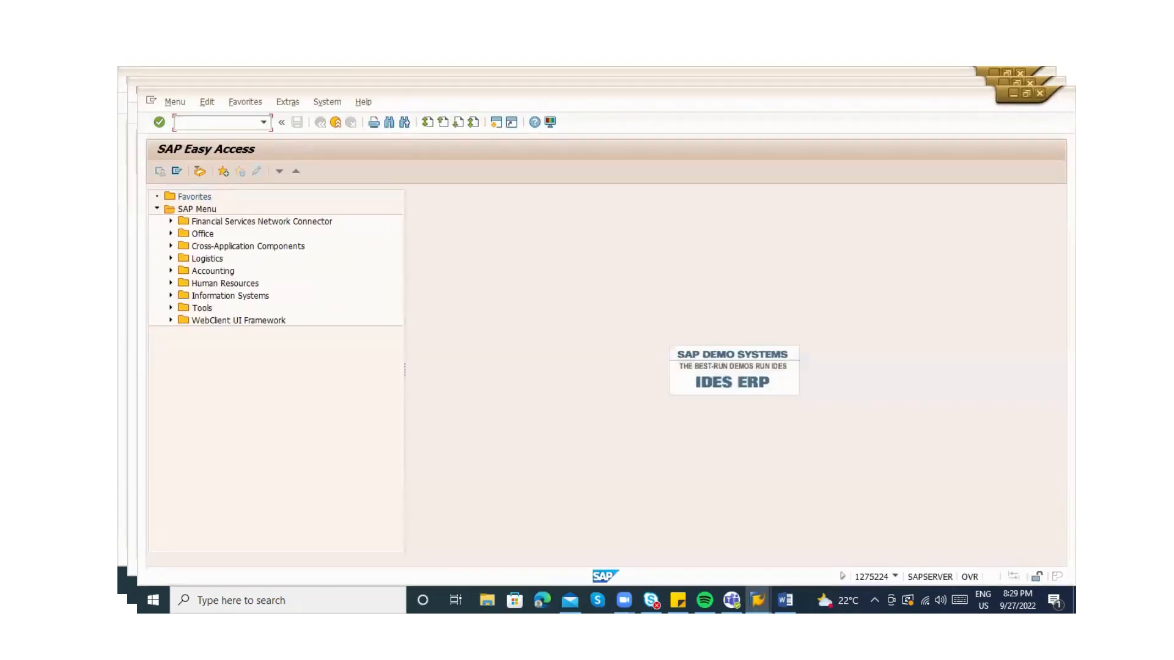
Open SE16N and load the selection fields for table EKKN
text(se16n)
key(Return)
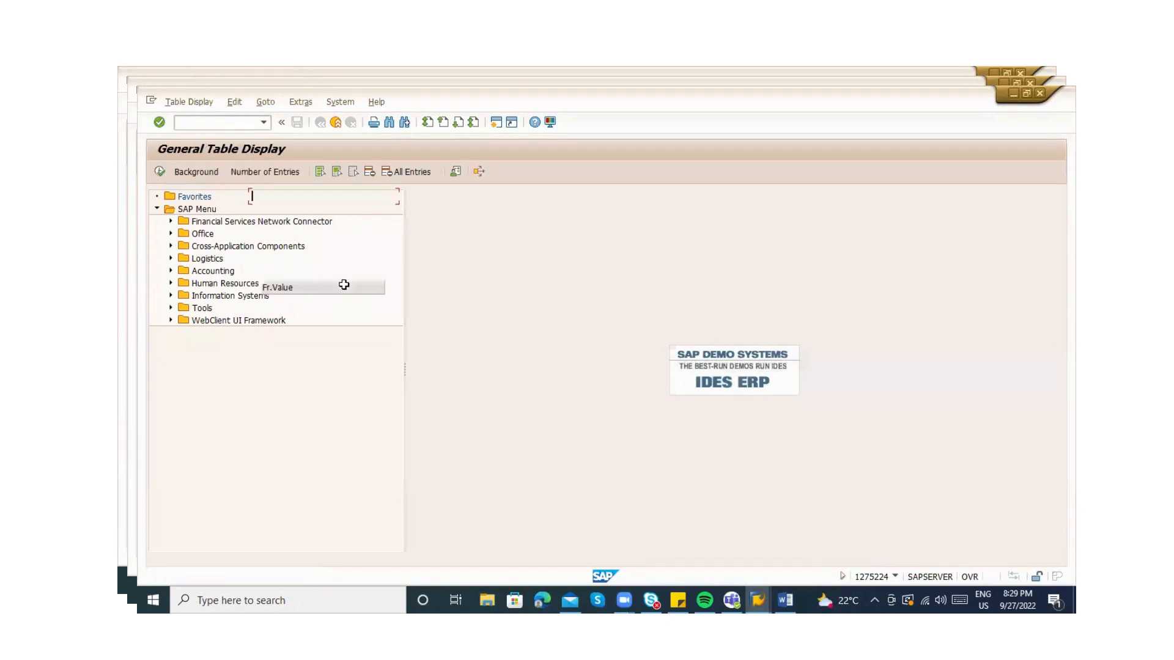
text(ekk)
key(BackSpace)
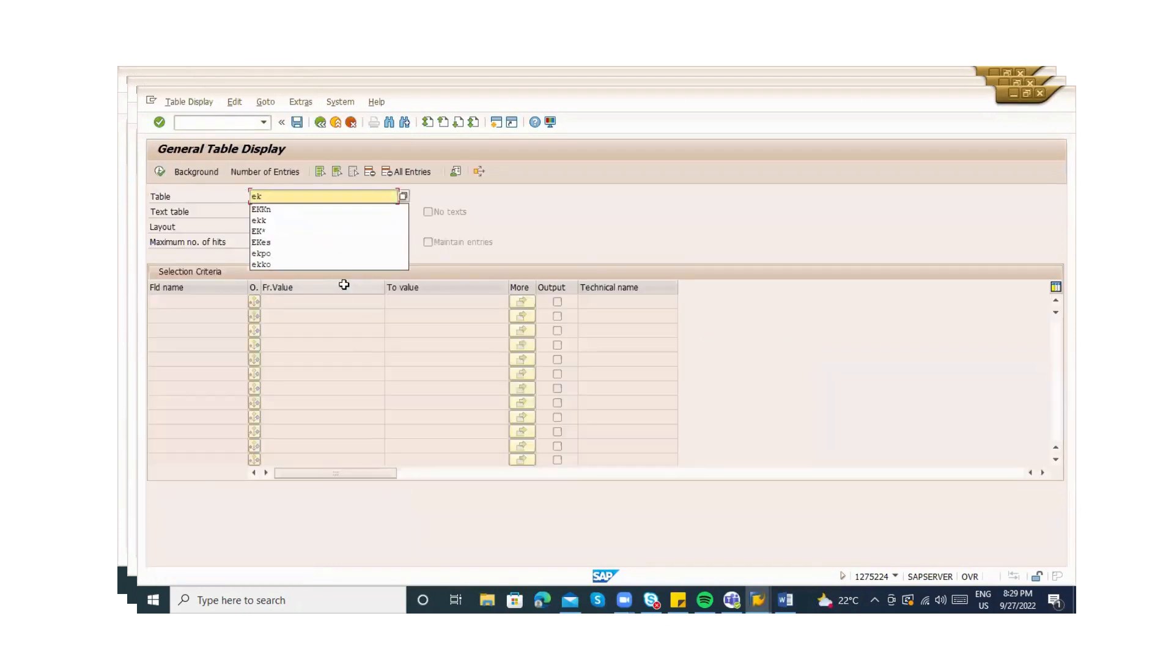
text(kk)
key(BackSpace)
text(n)
key(Return)
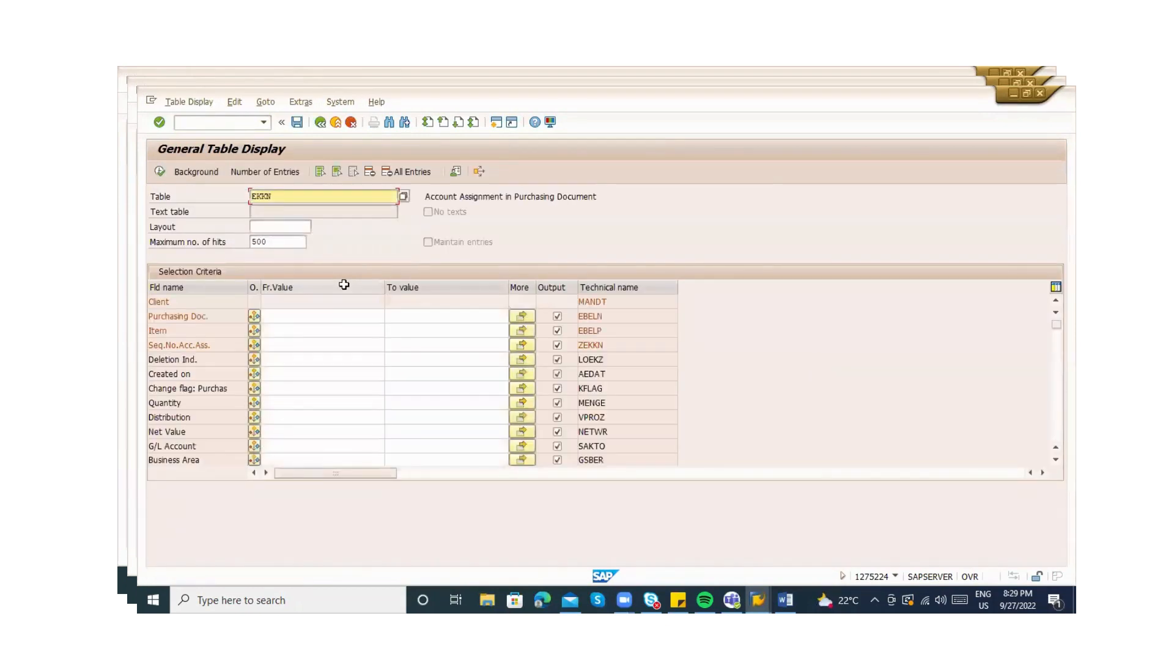
Filter EKKN by cost center, trying ZABC and XYZ, then execute with KS01
click(1054, 361)
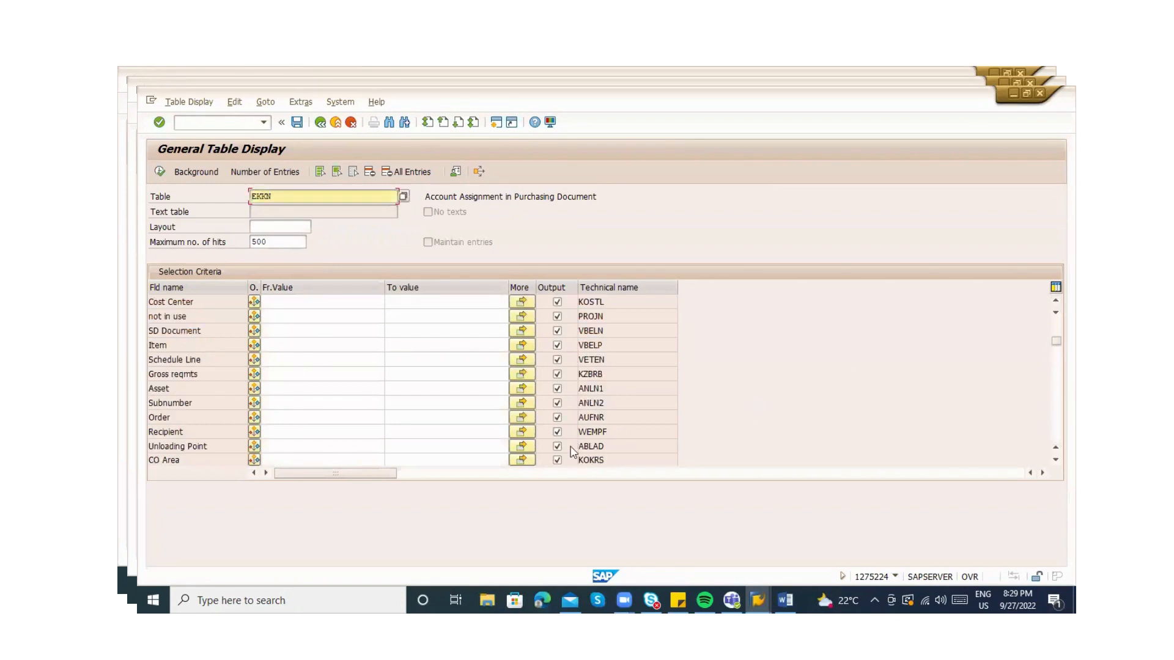
click(285, 300)
text(ZABC)
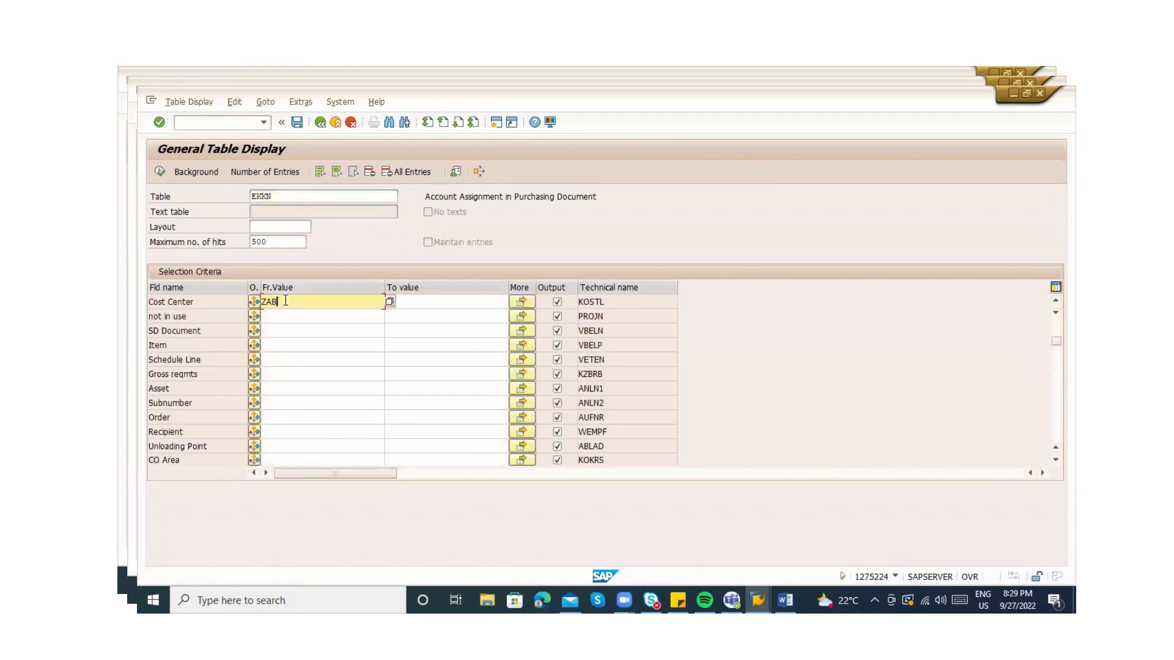
click(160, 172)
text(XYZ)
key(Return)
click(160, 172)
text(KS01)
click(159, 172)
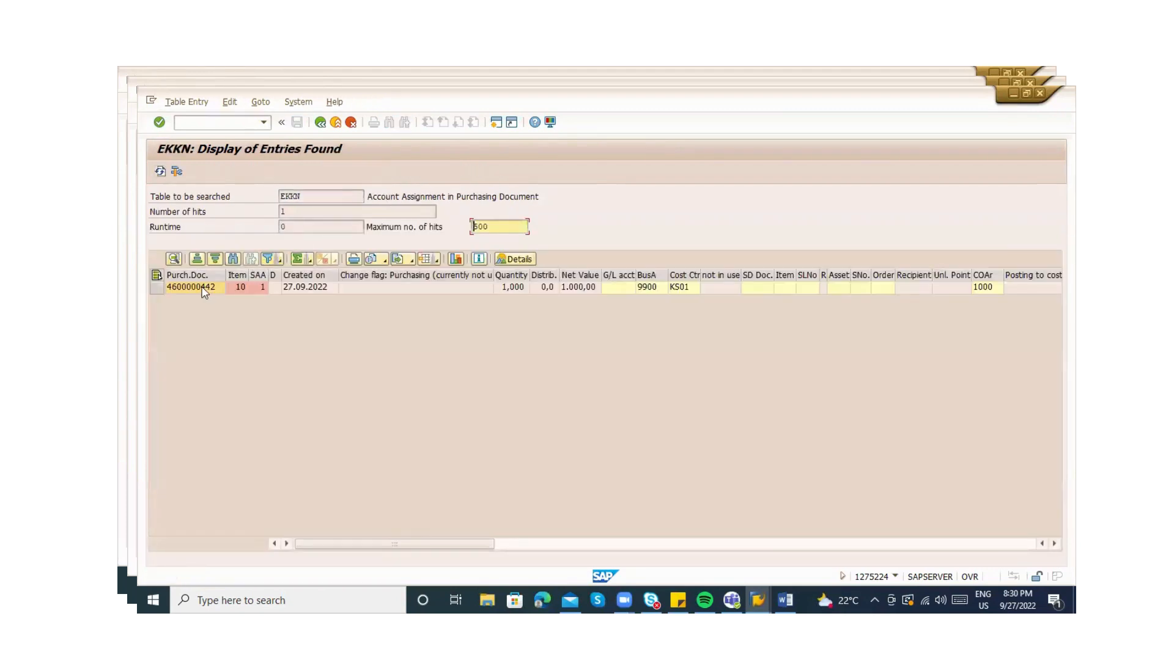
double_click(203, 288)
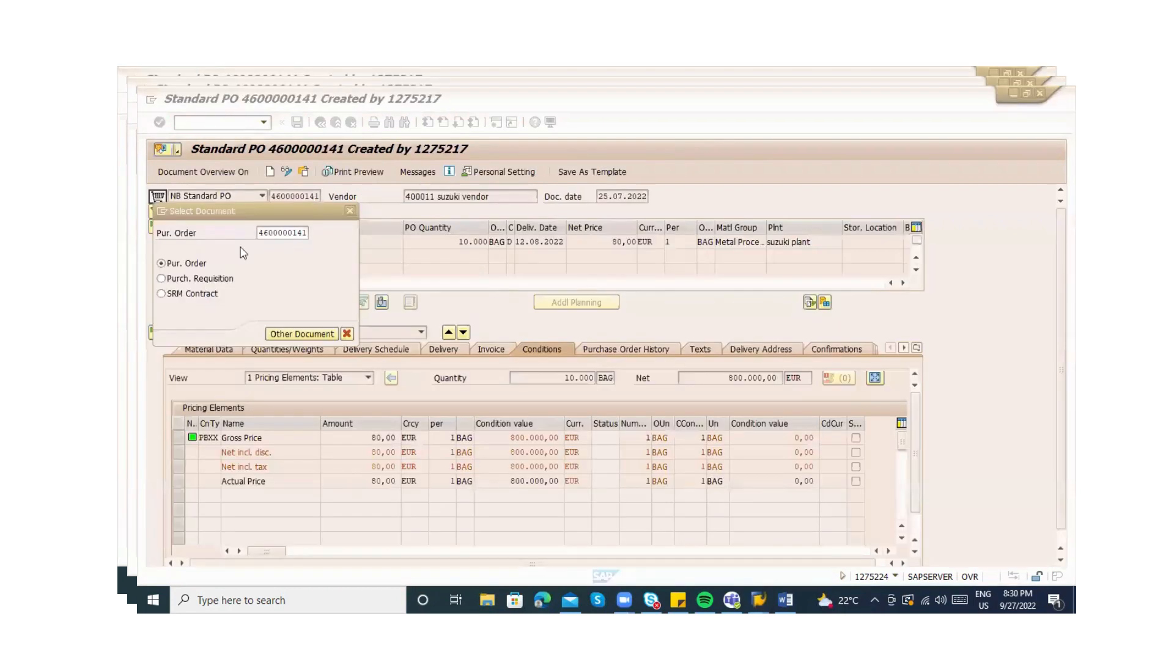
click(298, 231)
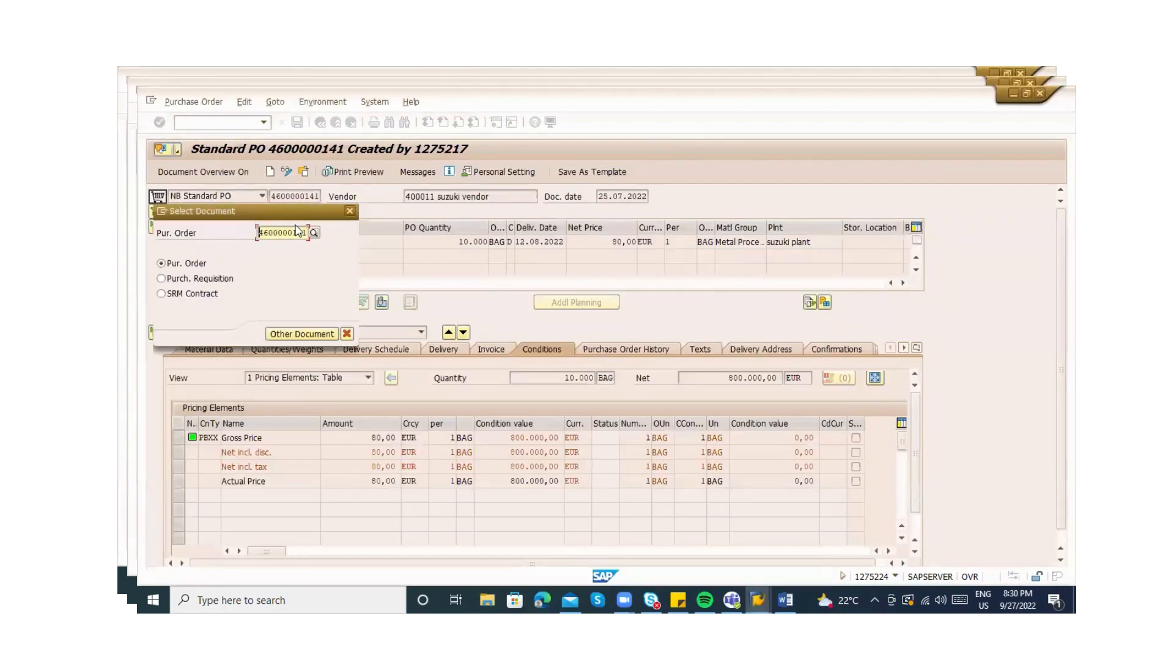
key(BackSpace)
key(BackSpace)
key(BackSpace)
key(BackSpace)
key(BackSpace)
key(BackSpace)
key(BackSpace)
key(BackSpace)
key(BackSpace)
key(BackSpace)
key(ctrl+v)
key(Return)
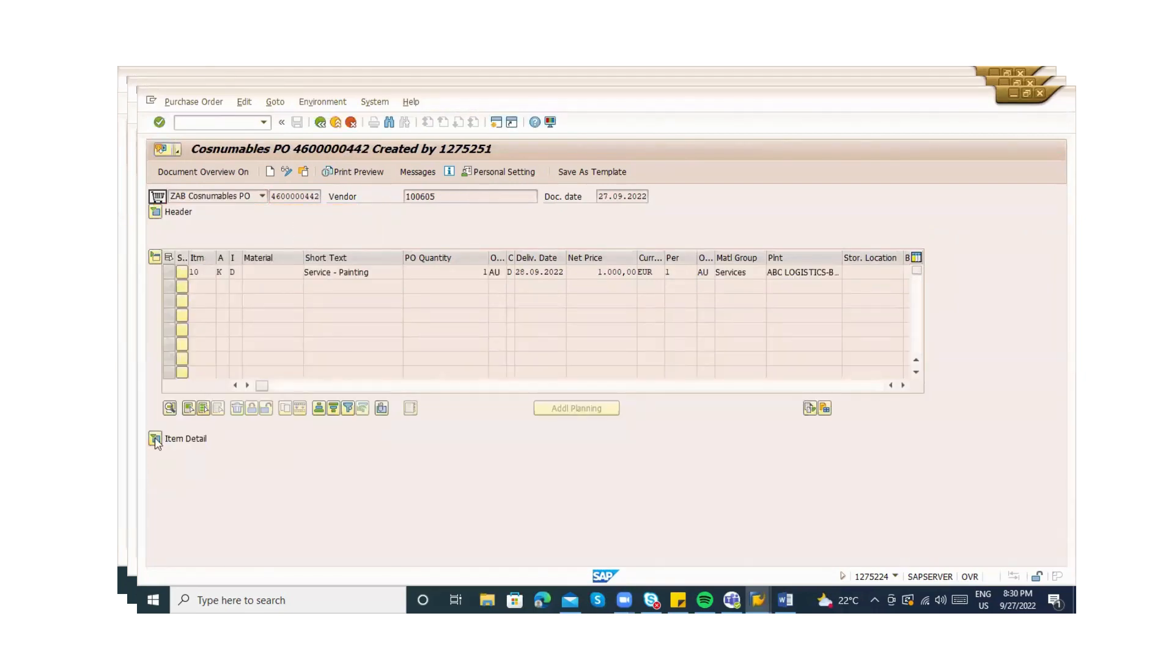
click(155, 439)
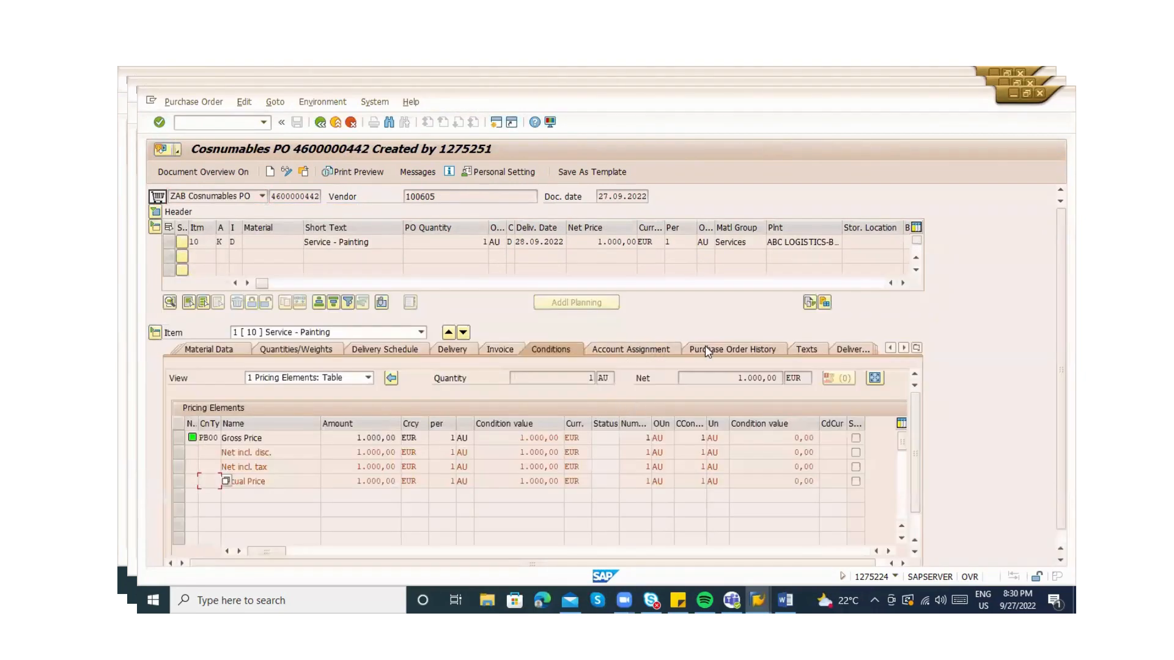
click(705, 349)
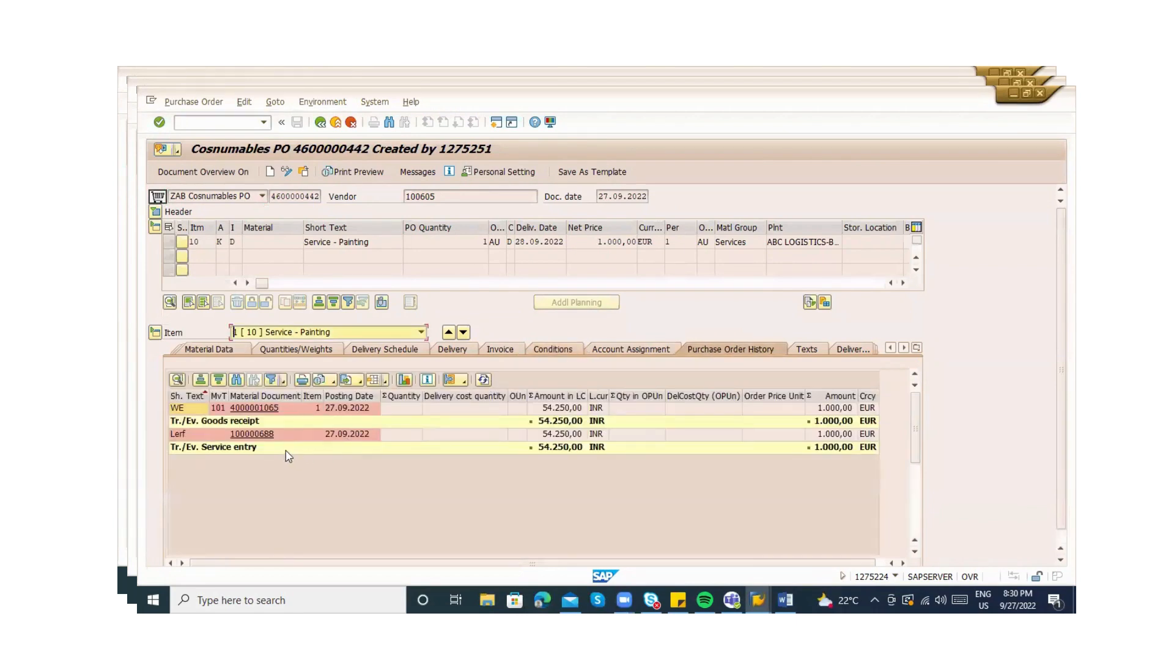
click(241, 414)
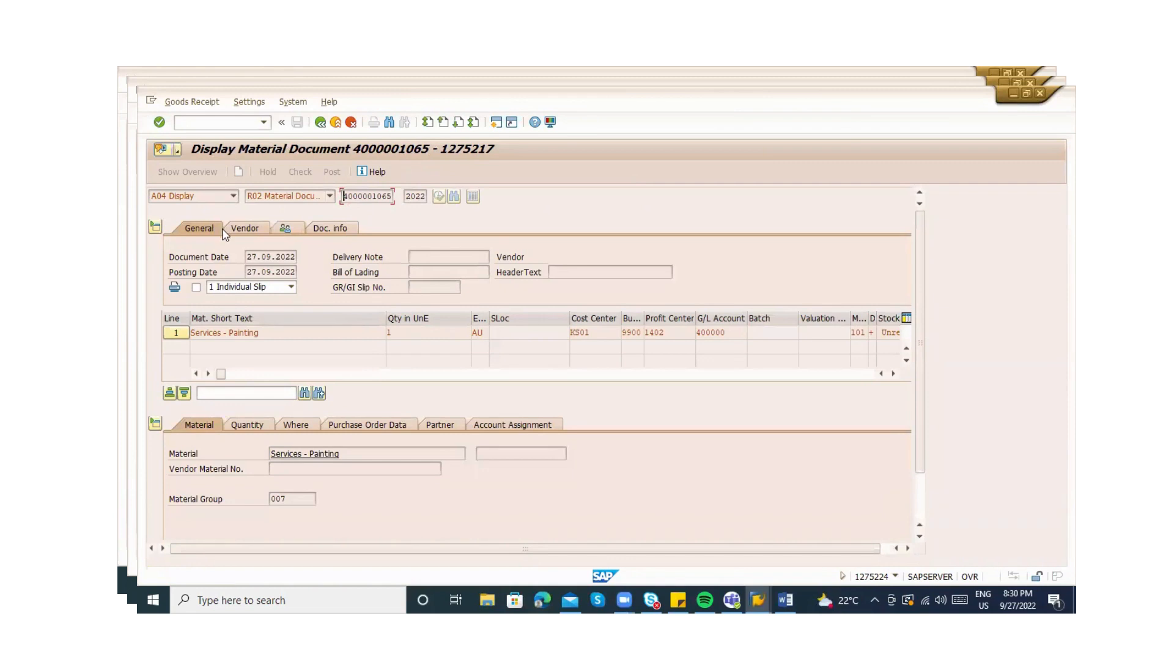
click(246, 231)
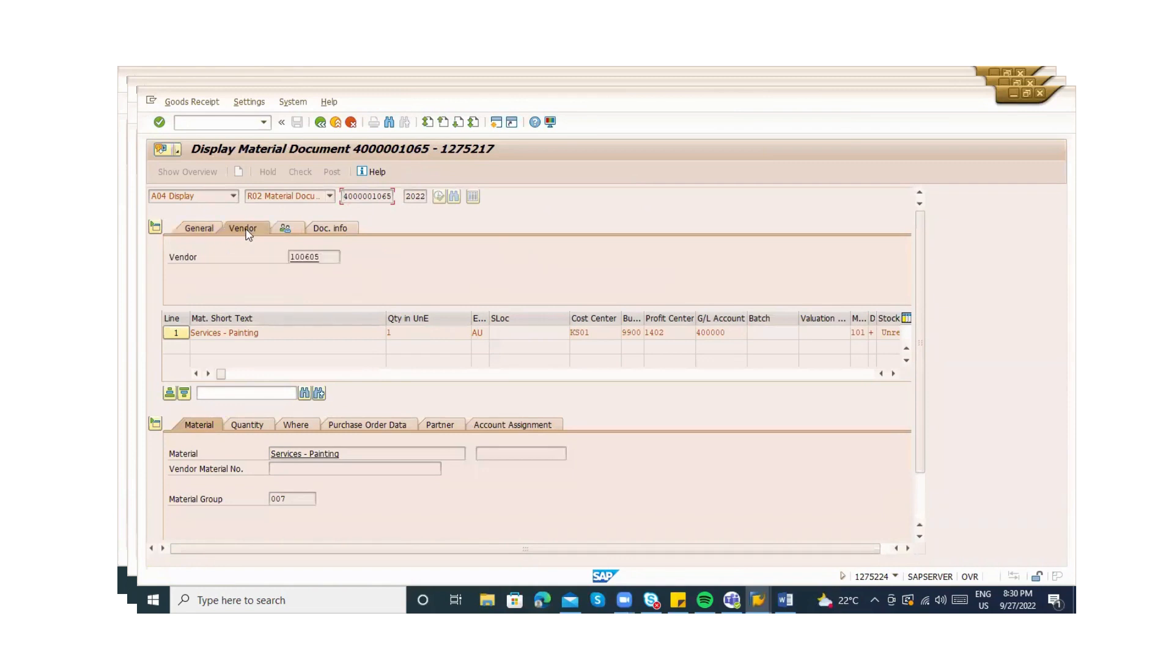
click(335, 232)
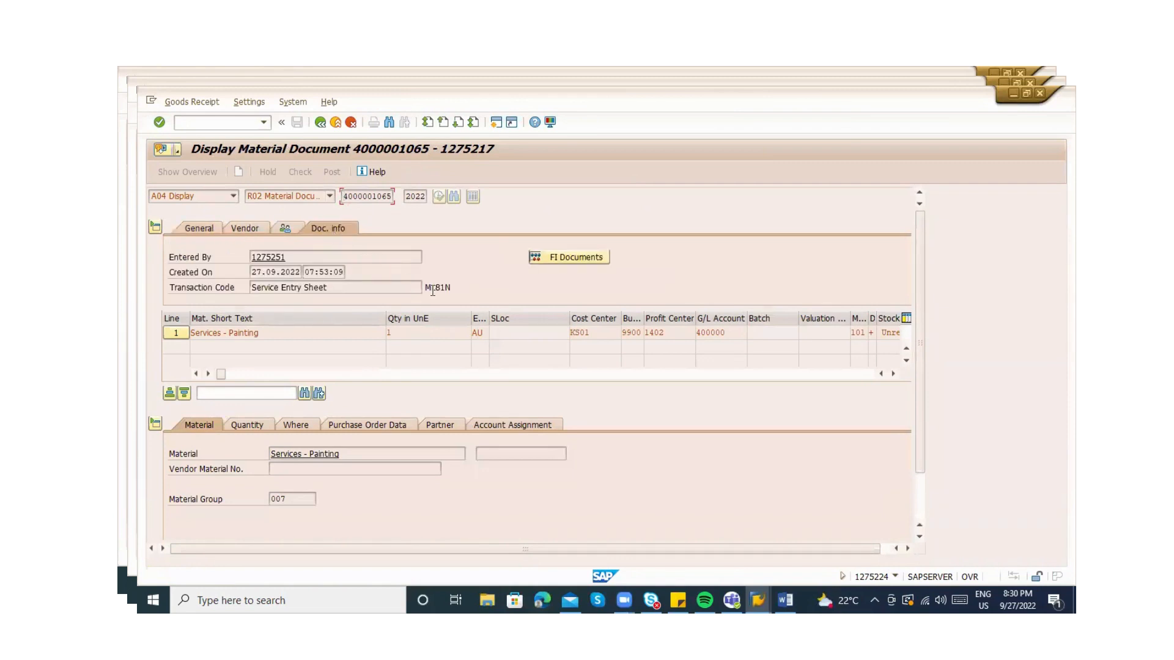
click(456, 289)
click(461, 285)
click(552, 260)
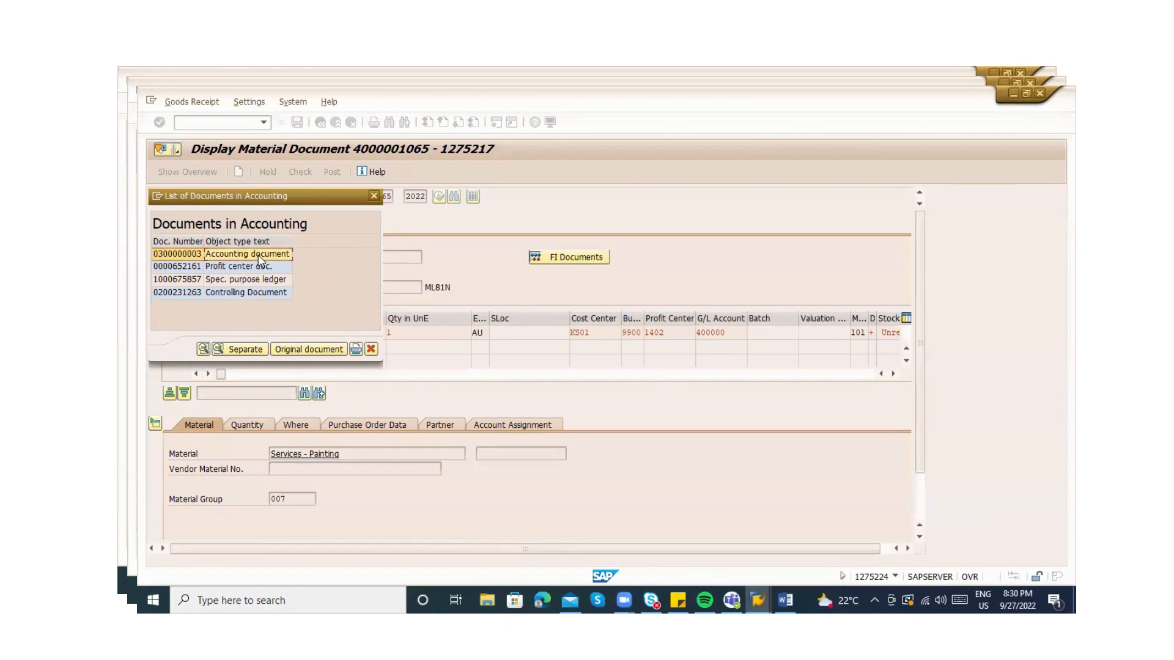
double_click(263, 255)
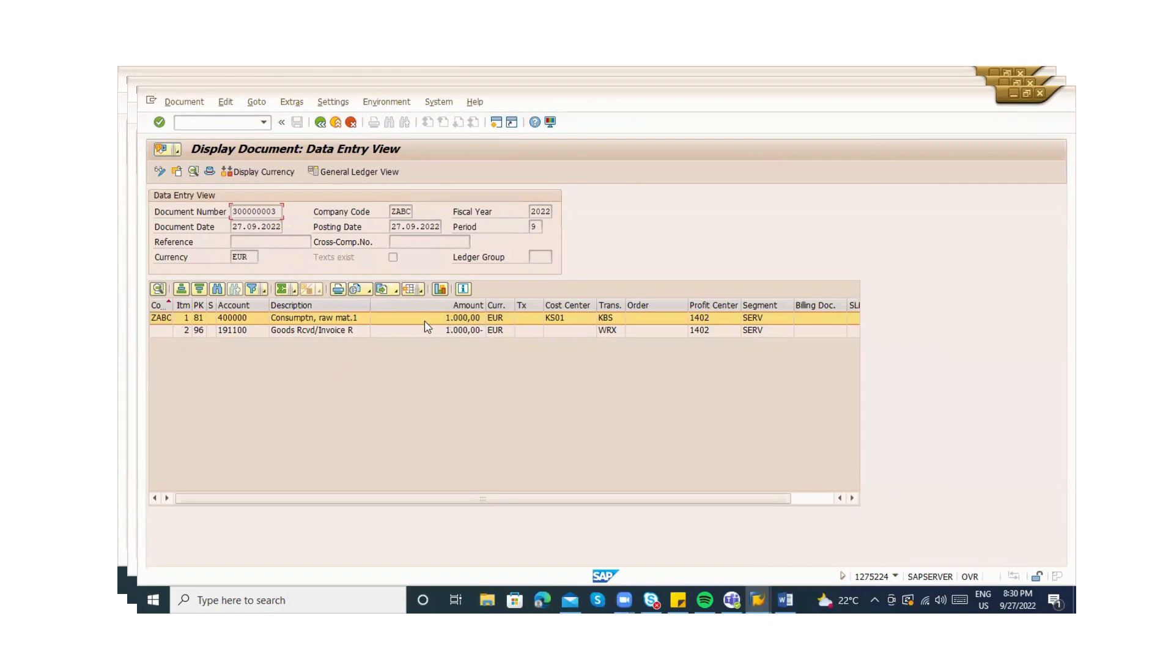
click(313, 319)
click(603, 330)
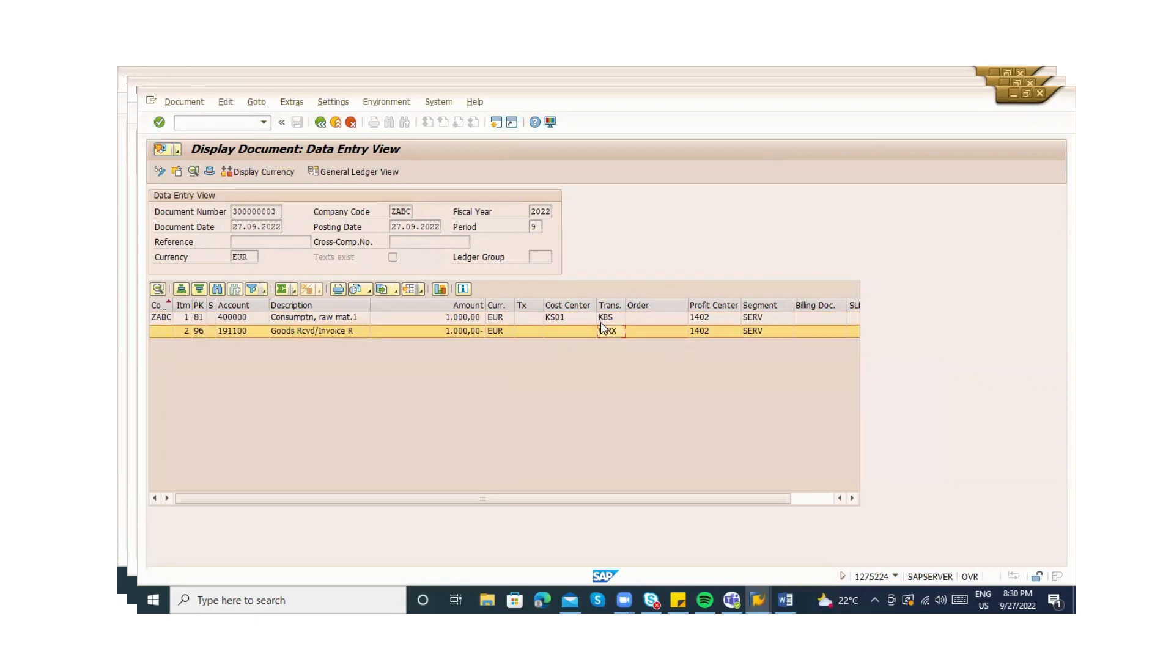
click(601, 323)
click(603, 330)
click(319, 123)
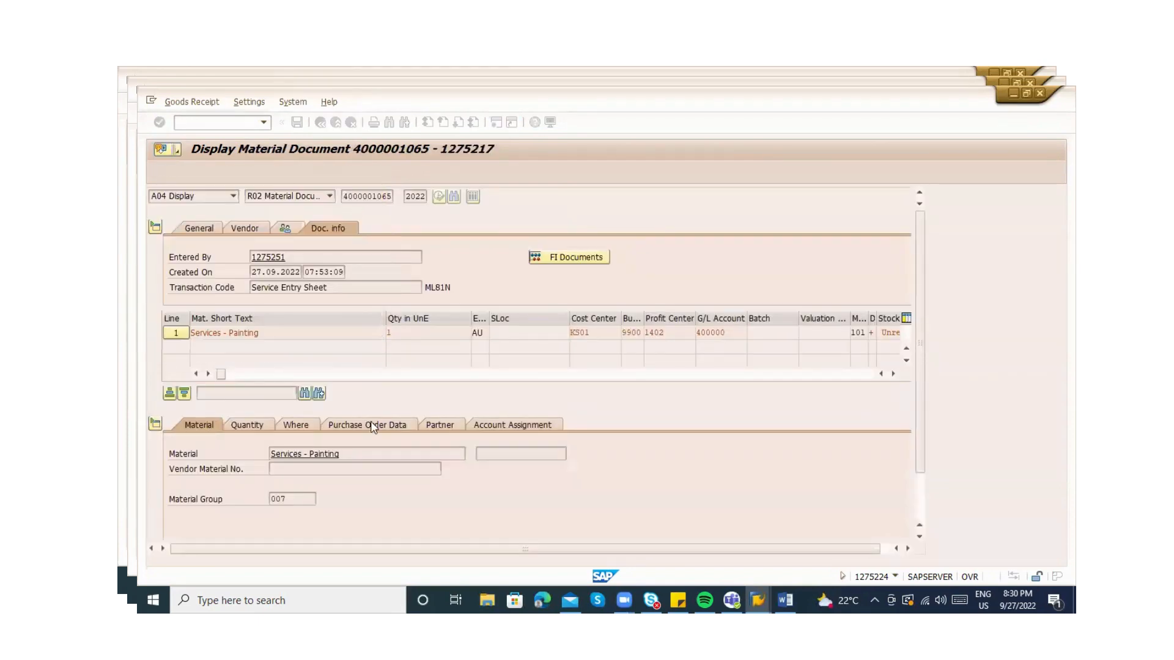
click(373, 427)
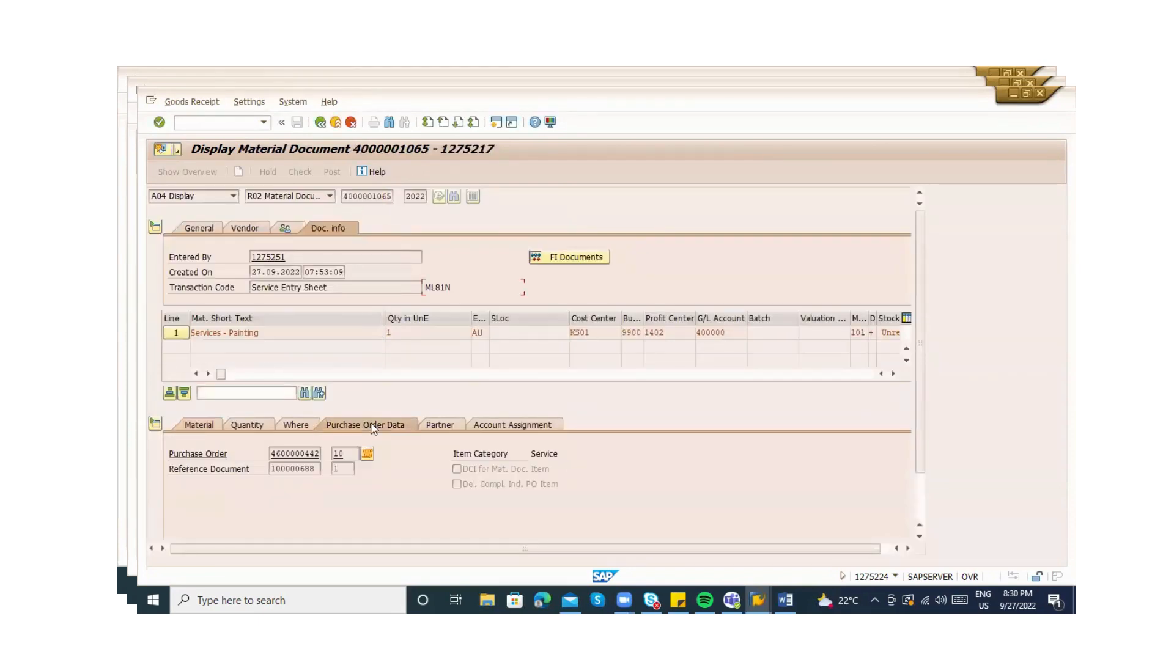
double_click(273, 453)
key(ctrl+c)
key(Return)
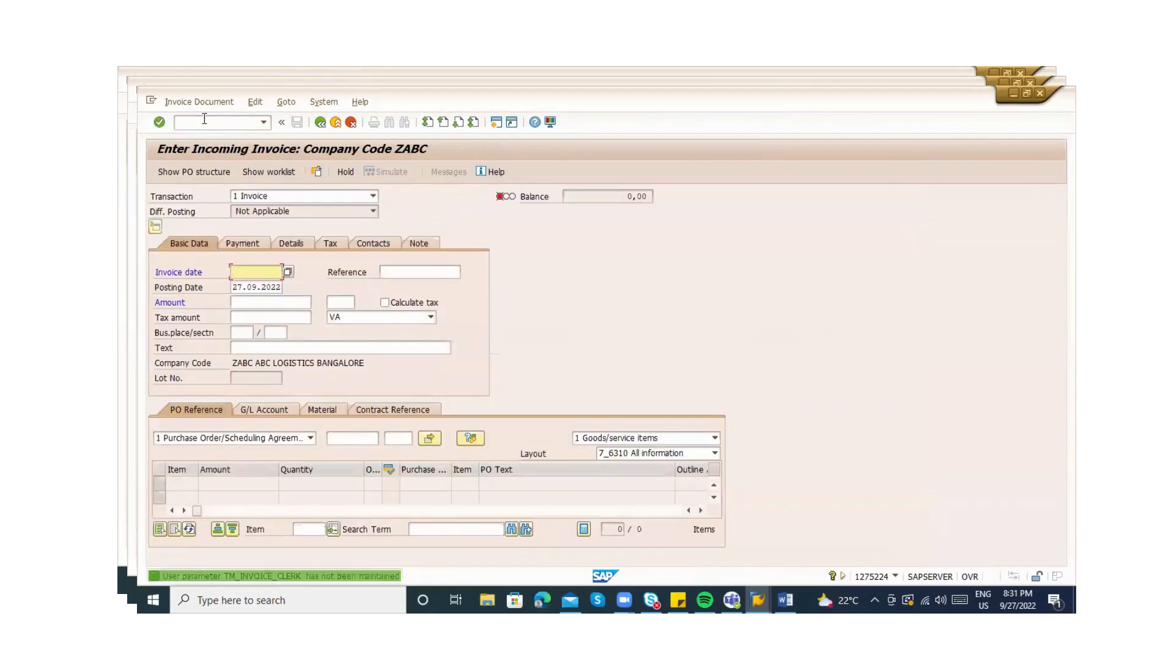
click(270, 274)
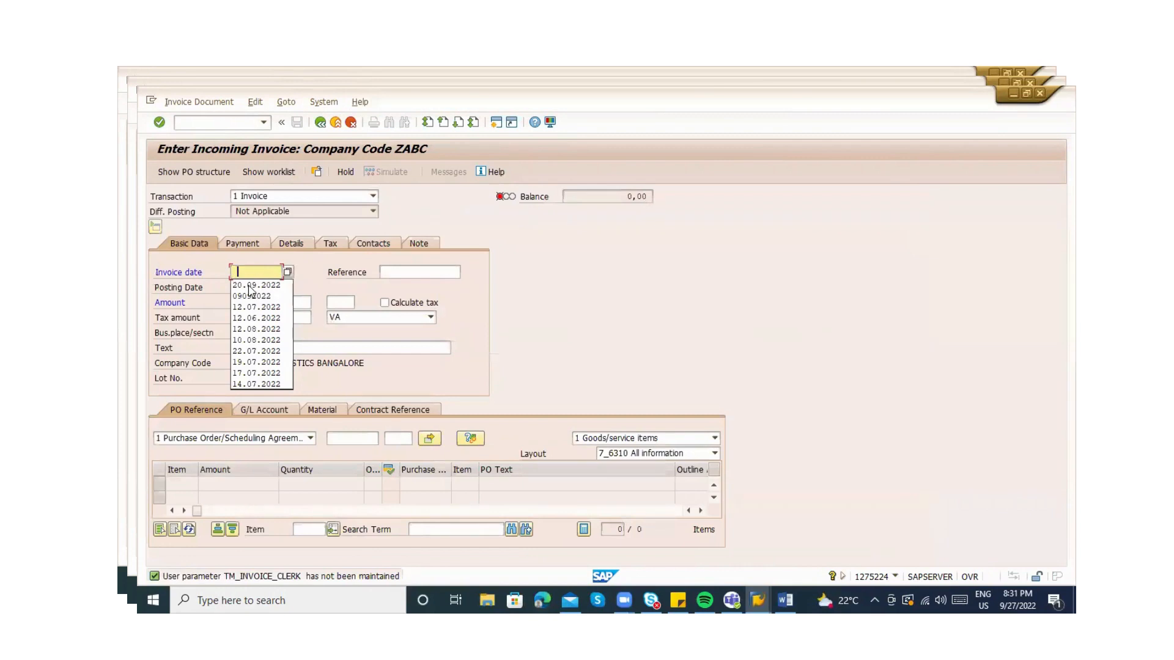
click(253, 285)
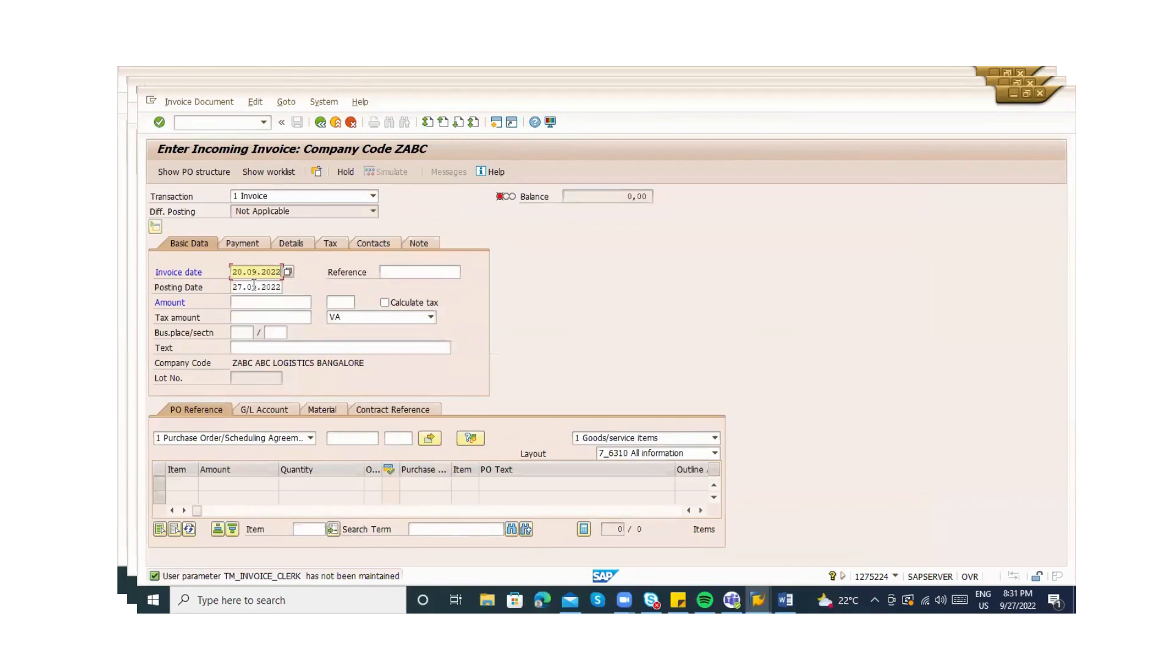
click(341, 439)
key(ctrl+v)
key(Return)
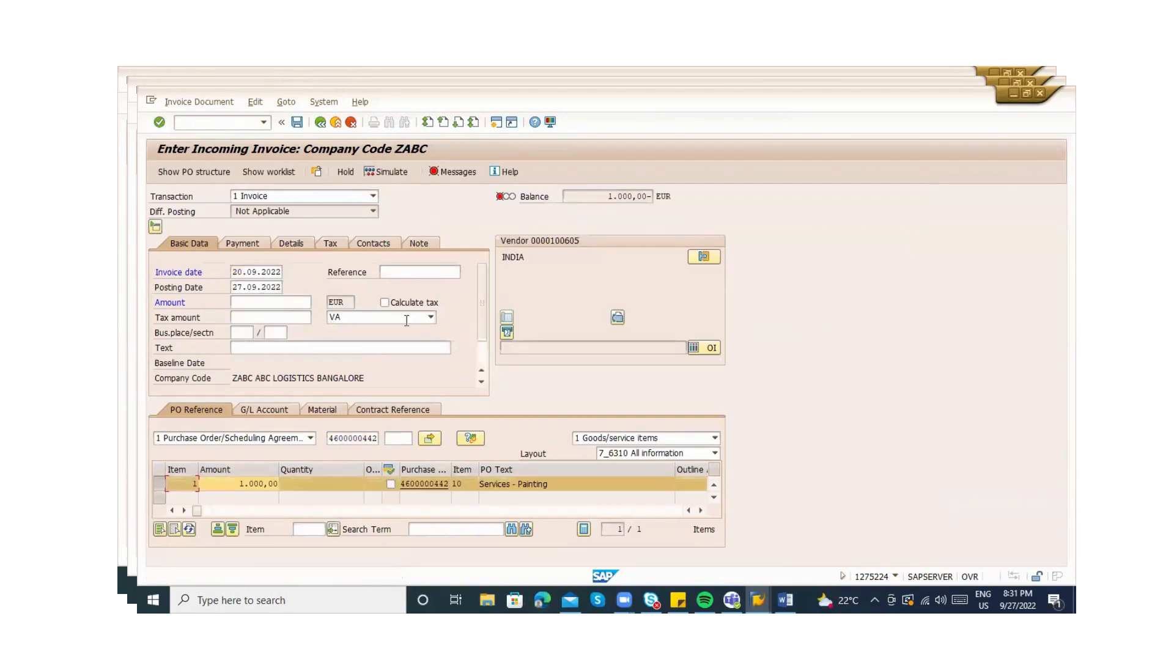
click(437, 272)
key(ctrl+v)
key(Return)
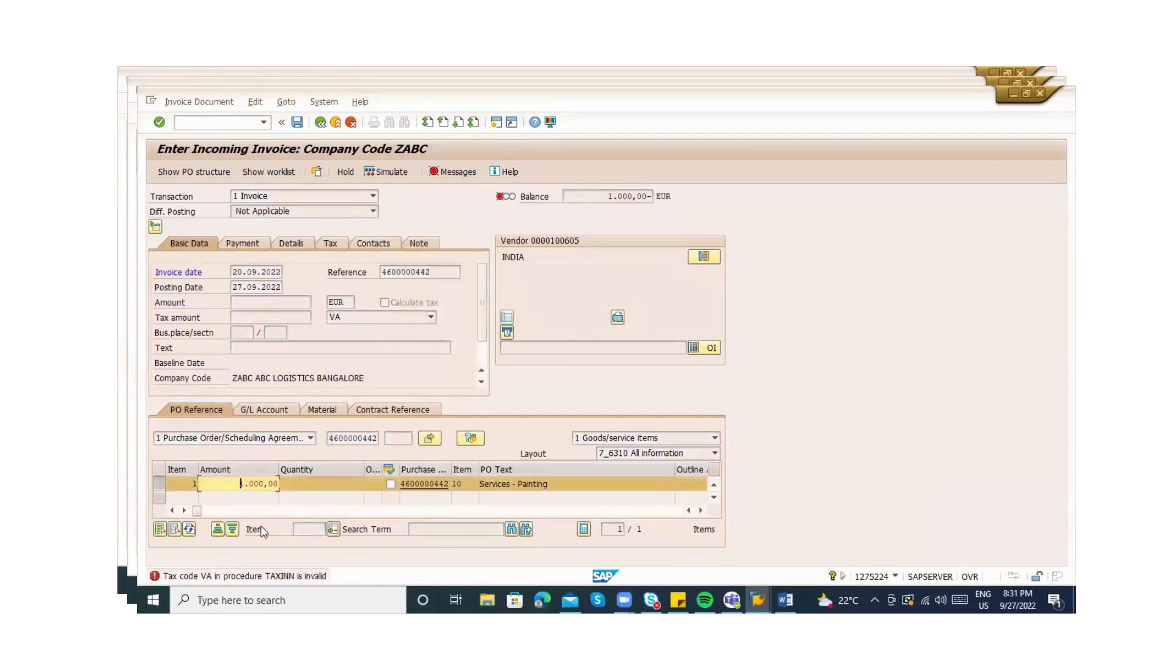
Set tax code V0 on the item and header, and baseline date 25.08.2022
click(240, 511)
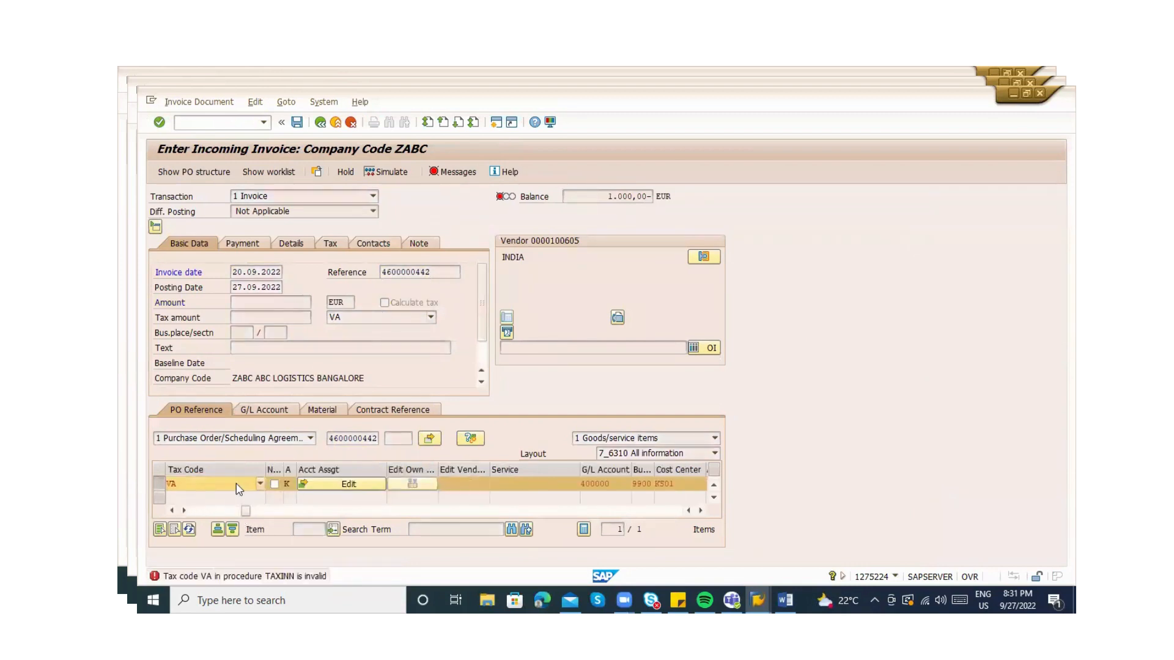
click(239, 487)
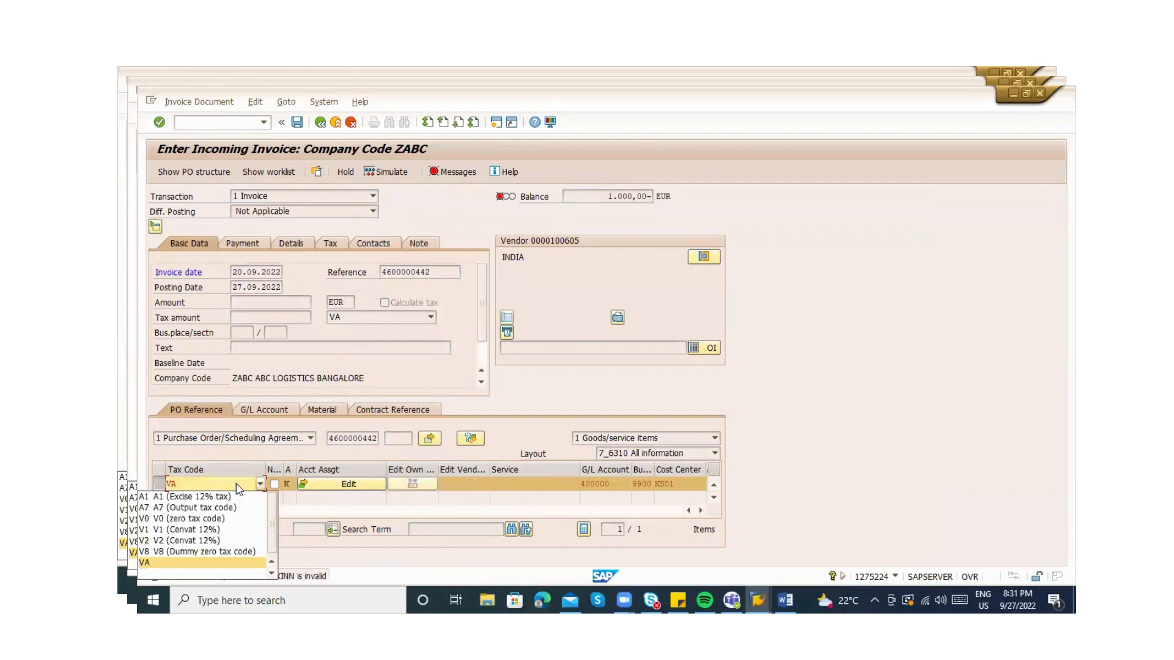
click(207, 523)
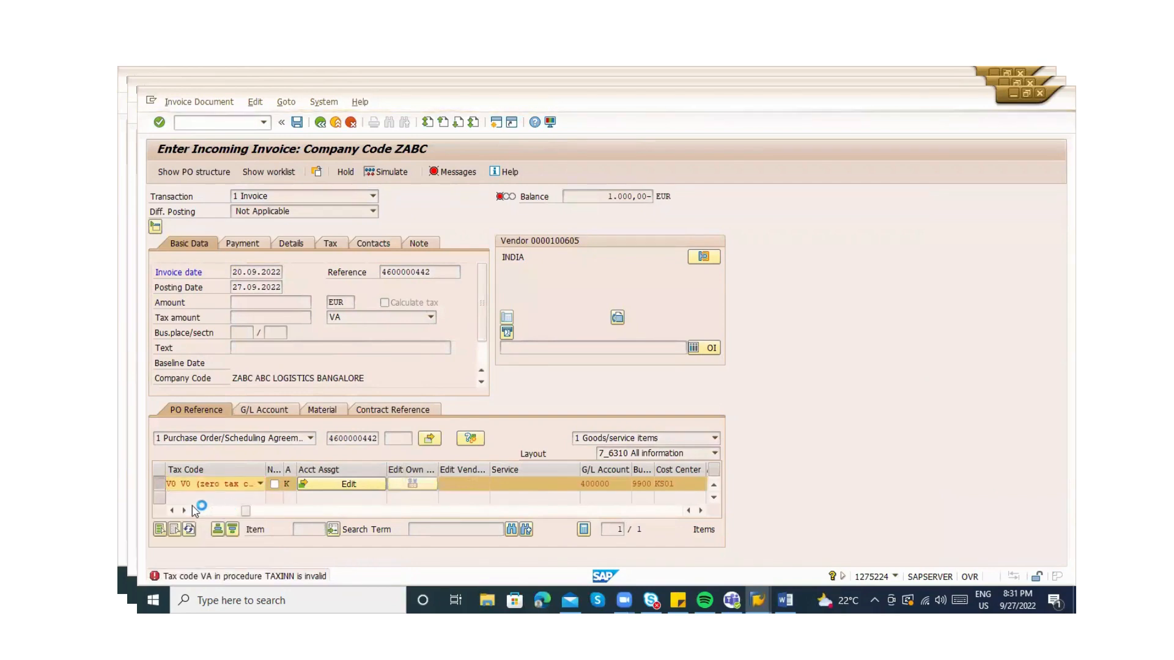
click(243, 243)
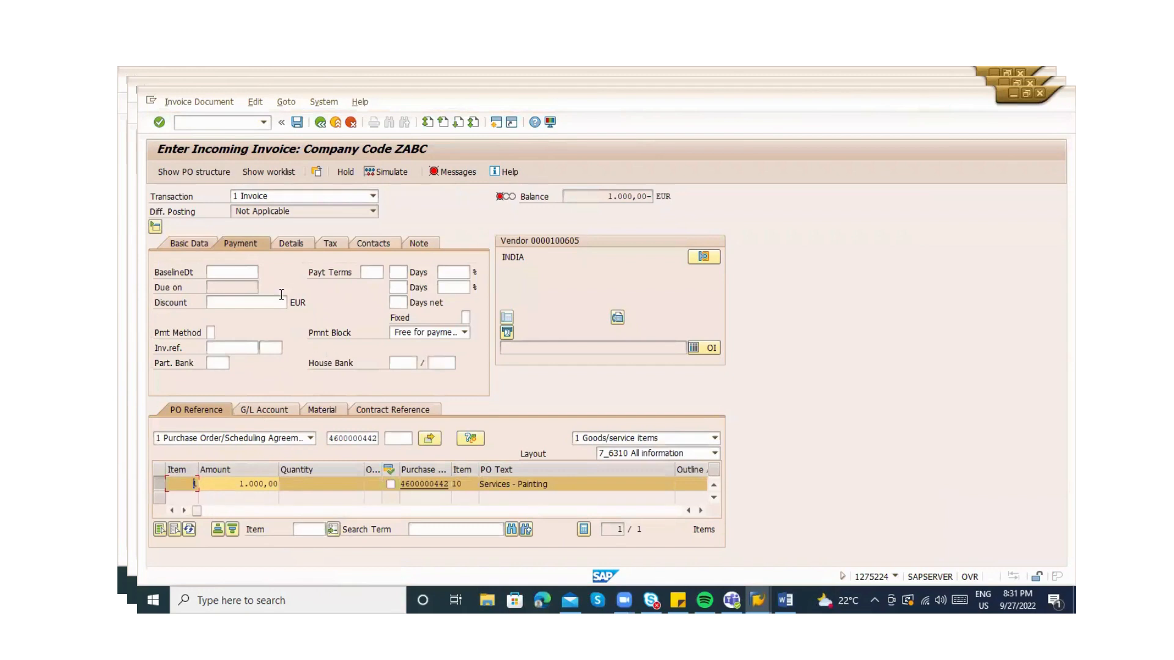
click(215, 271)
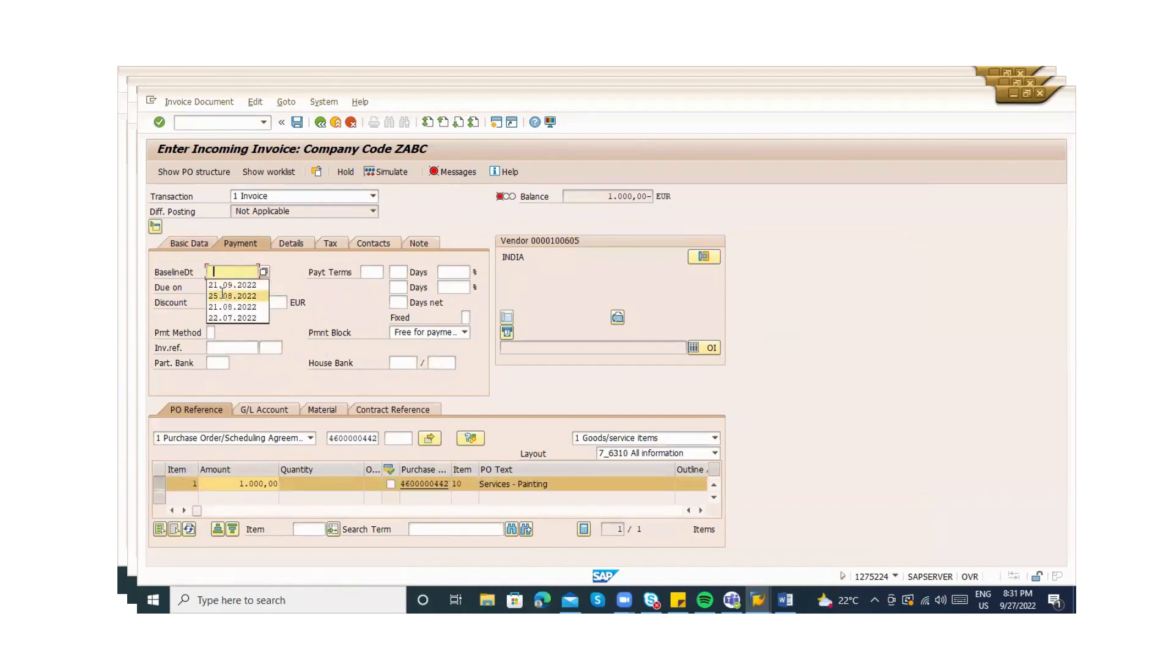
click(222, 295)
click(183, 245)
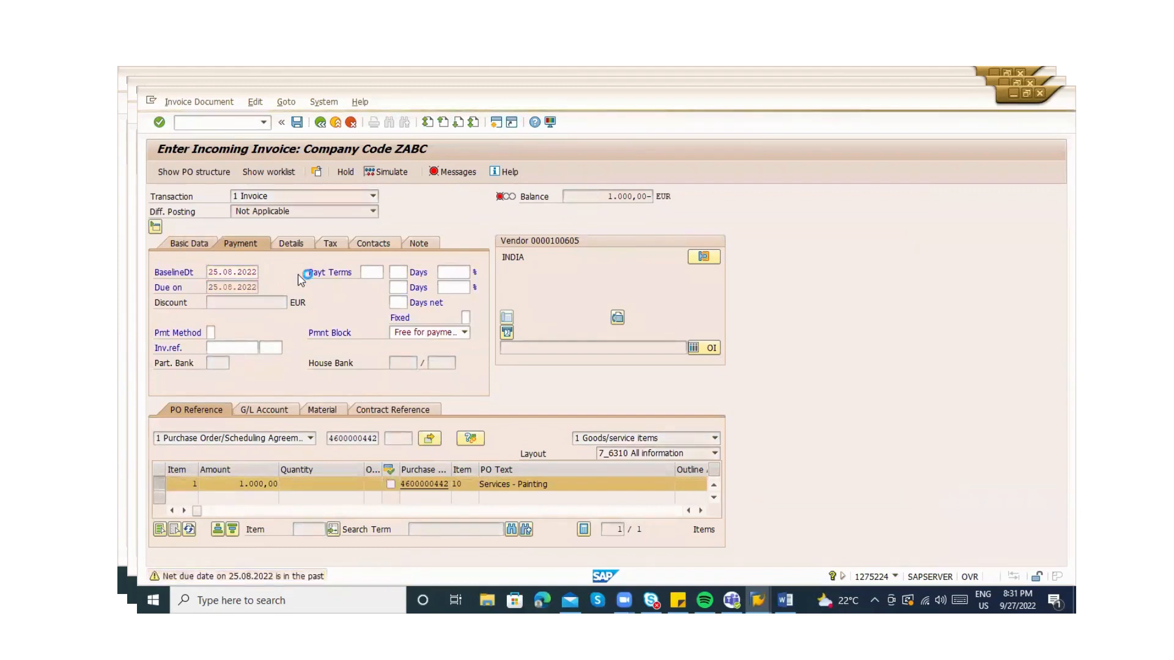
click(396, 318)
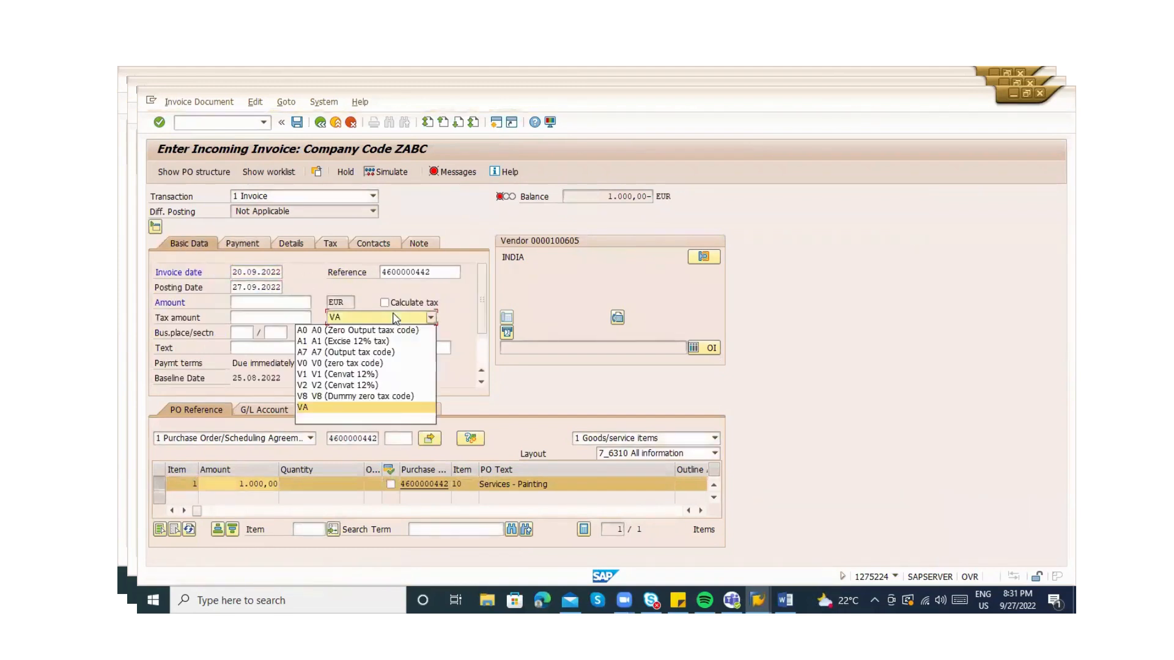
click(351, 365)
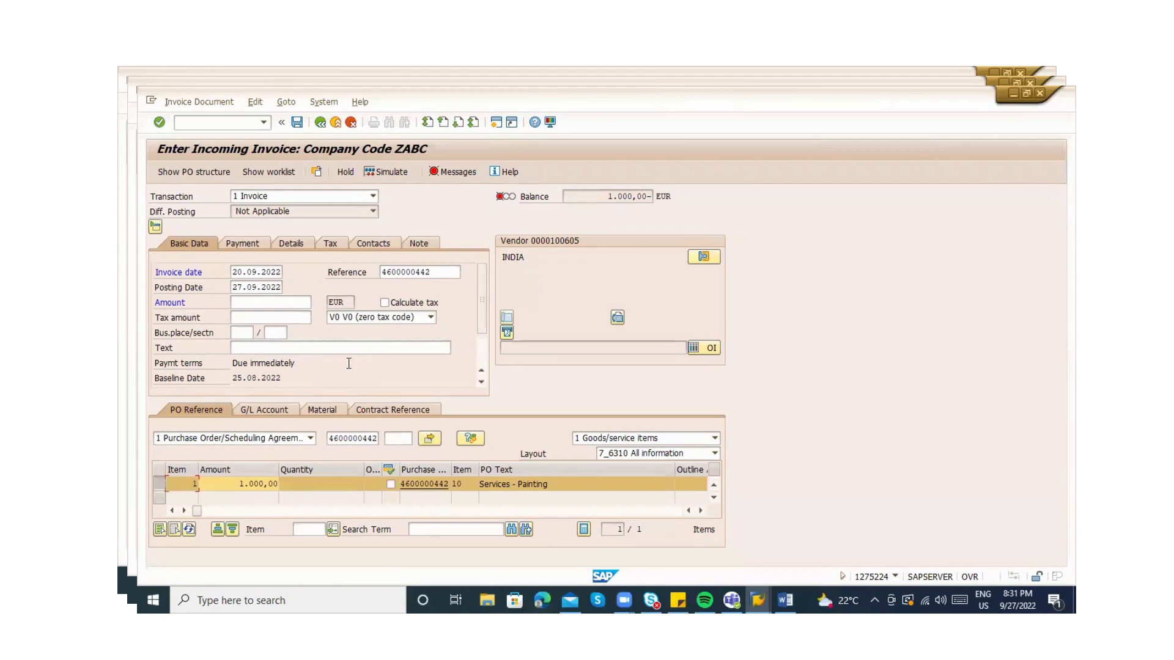
Check the simulation and messages, then enter invoice amount 1000 to zero the balance
click(378, 174)
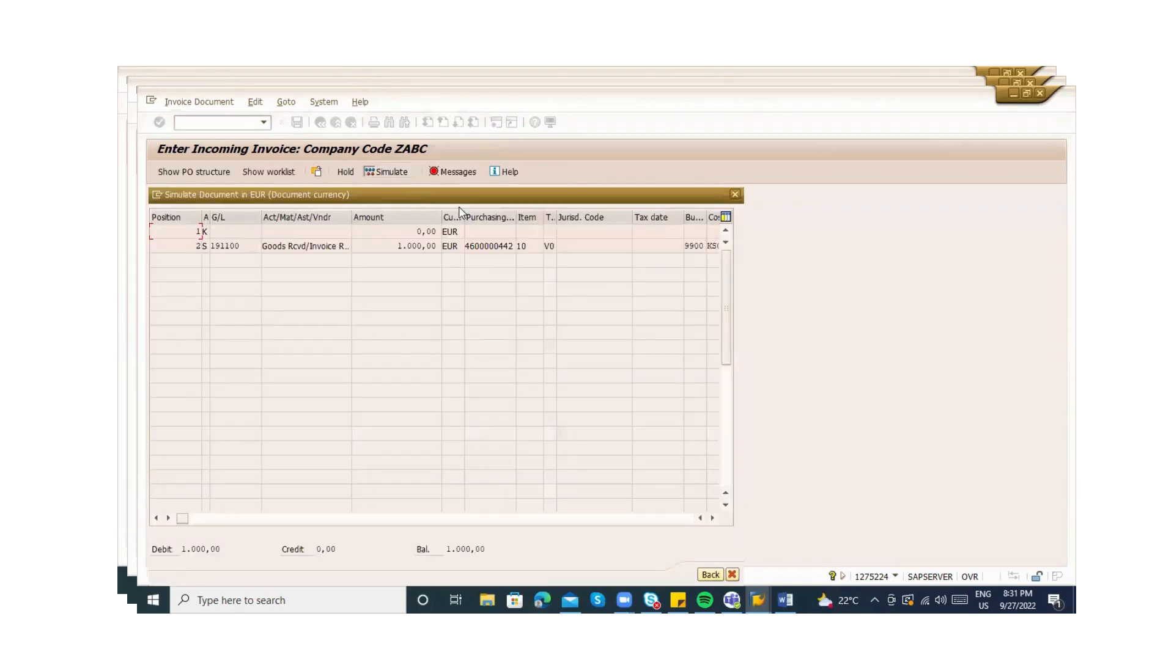
click(711, 574)
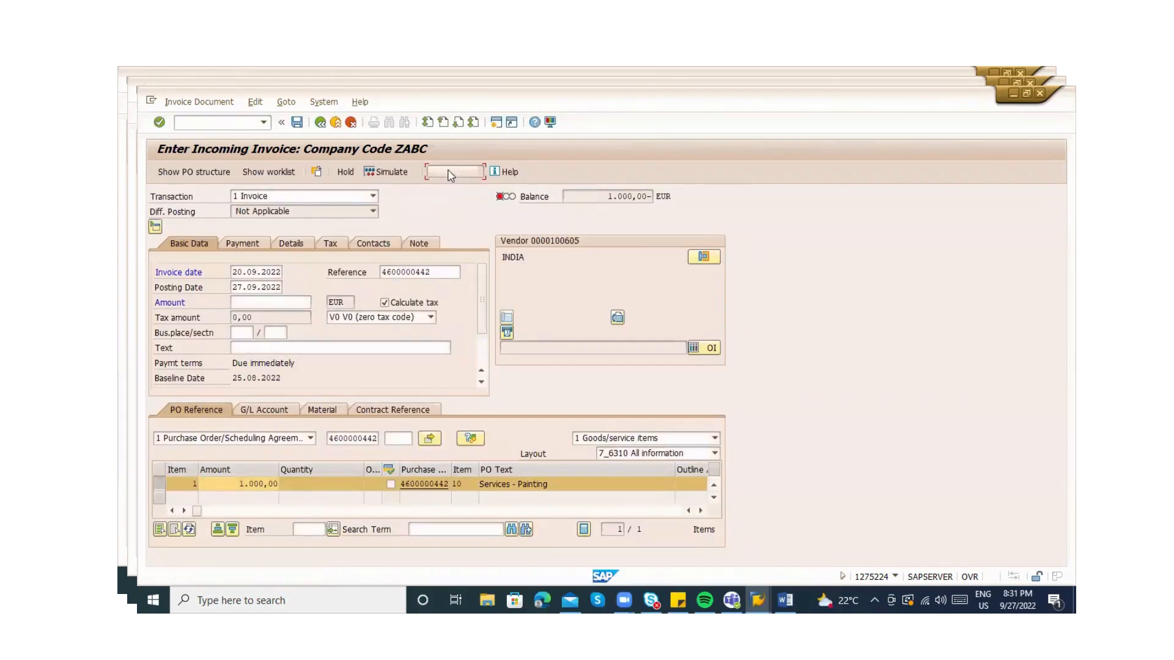
click(450, 173)
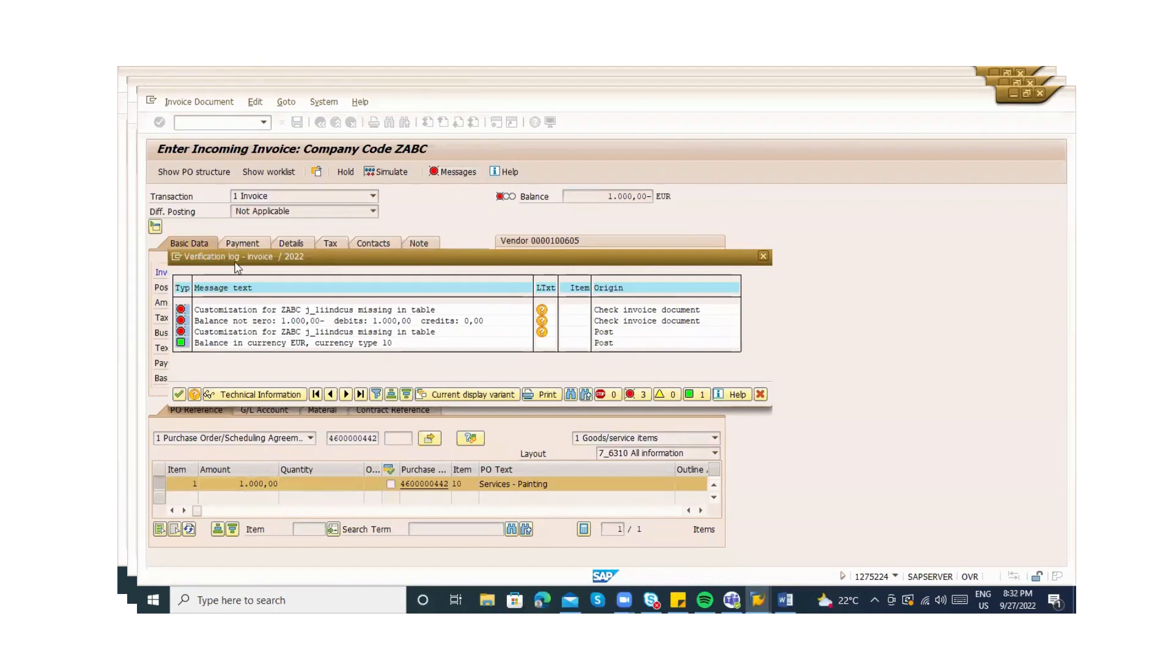
key(Escape)
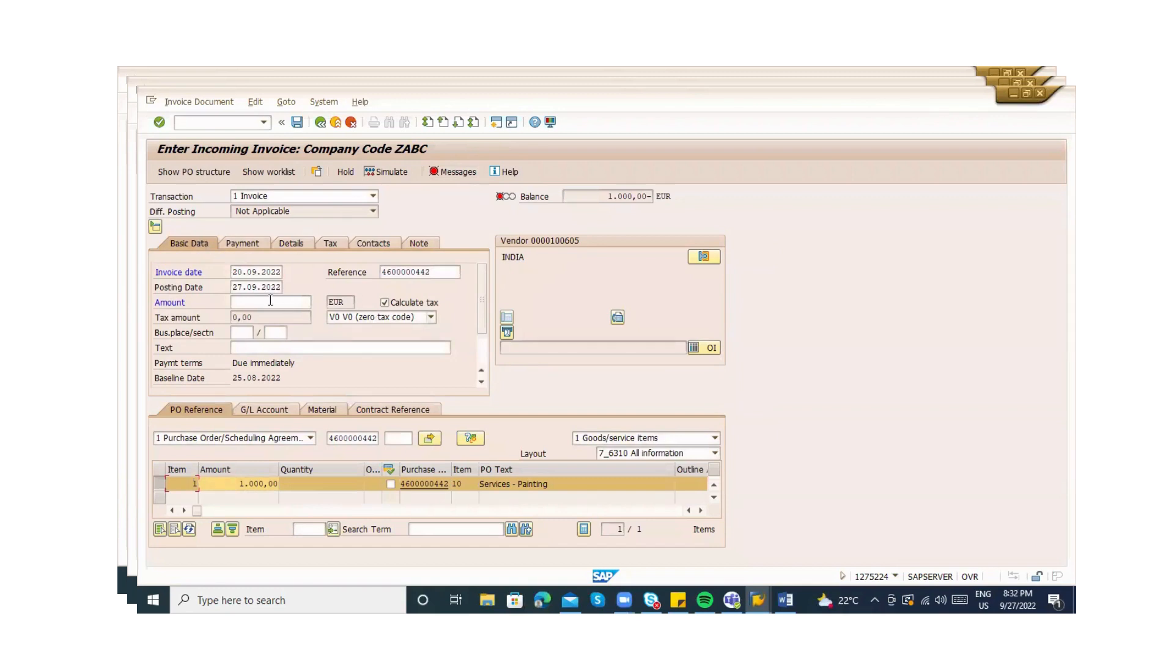
click(270, 301)
text(1000)
key(Return)
Copy table name j_1iindcus from the missing-customization error and open a new session
click(447, 176)
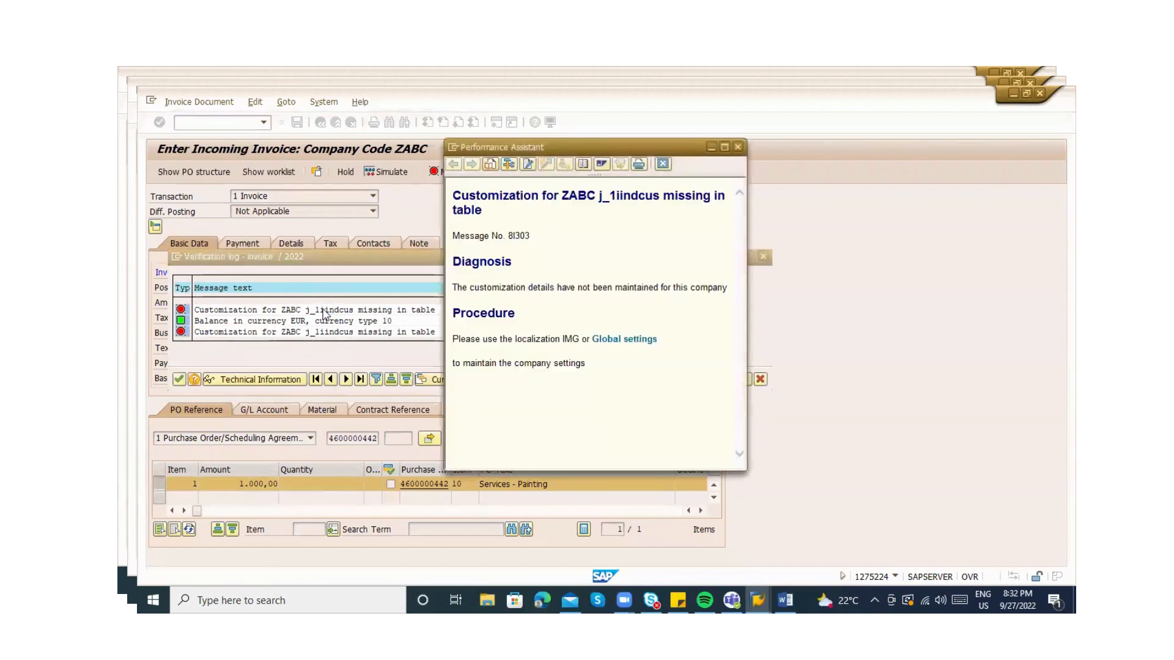
double_click(617, 195)
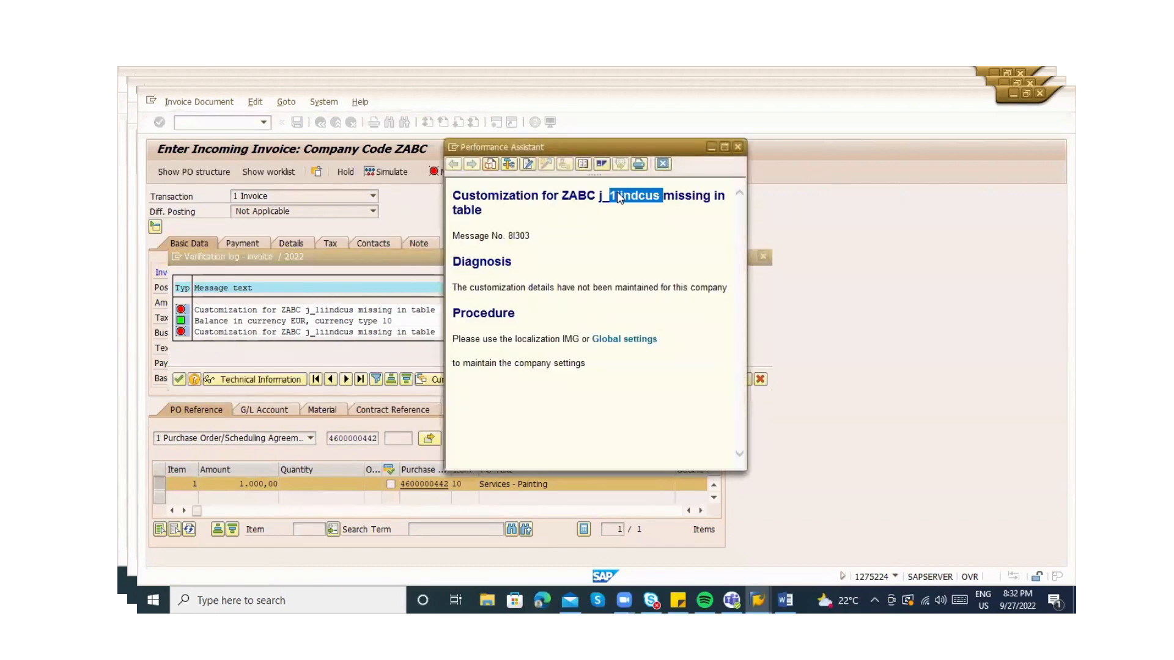
click(606, 197)
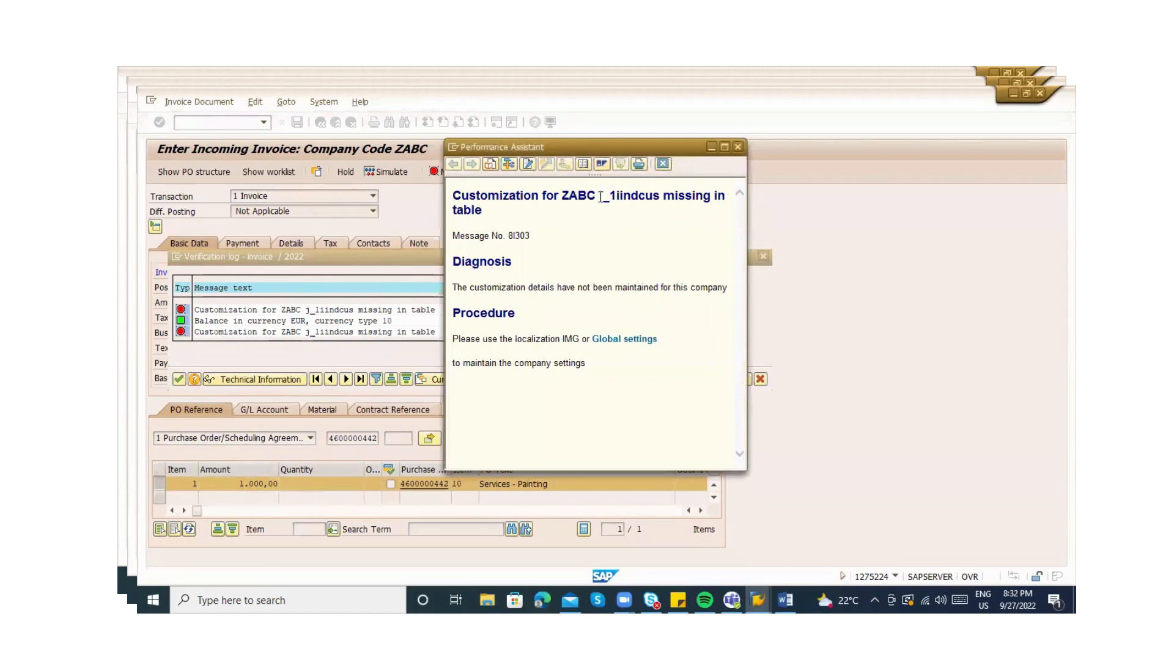
double_click(600, 196)
key(ctrl+c)
key(Escape)
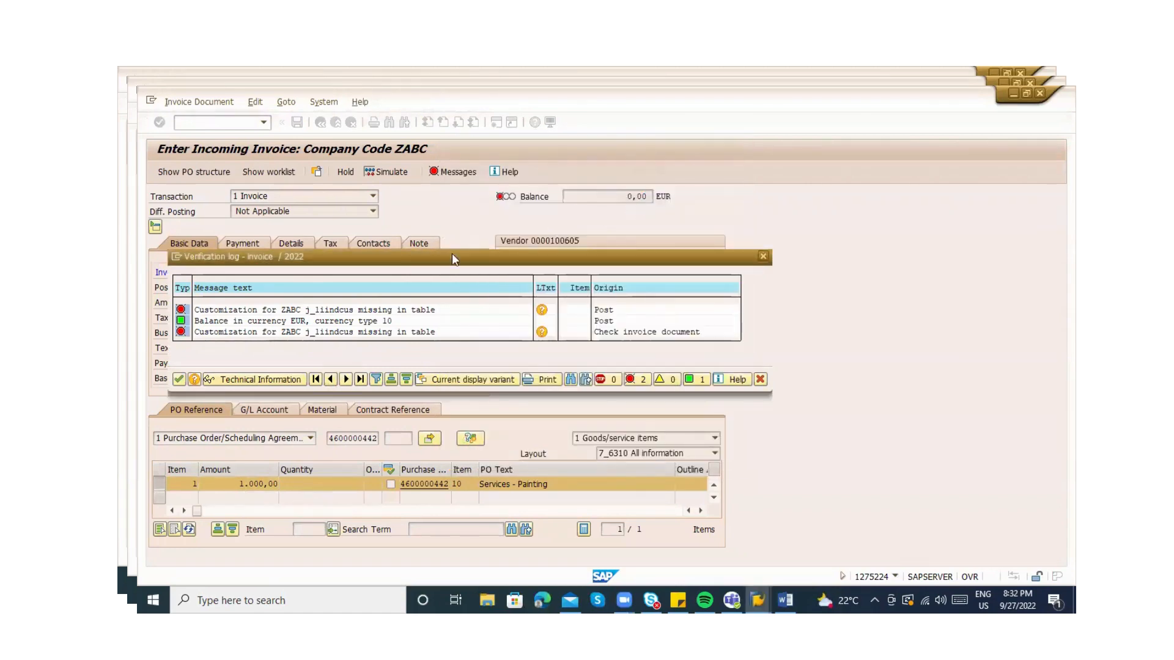
click(176, 257)
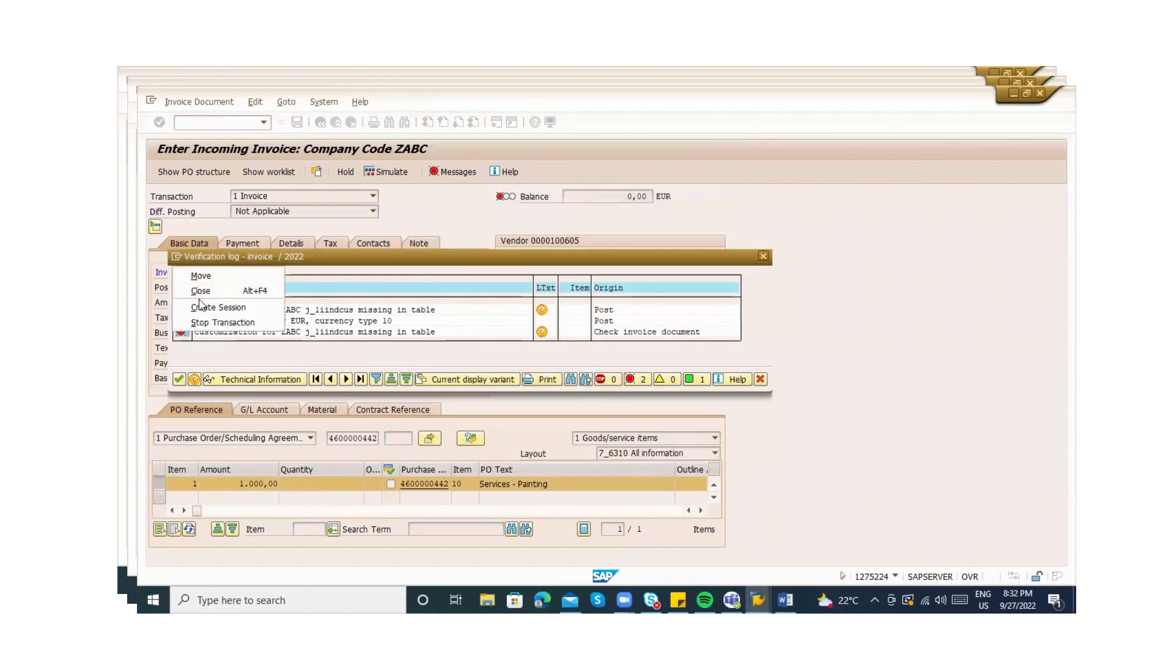
click(203, 308)
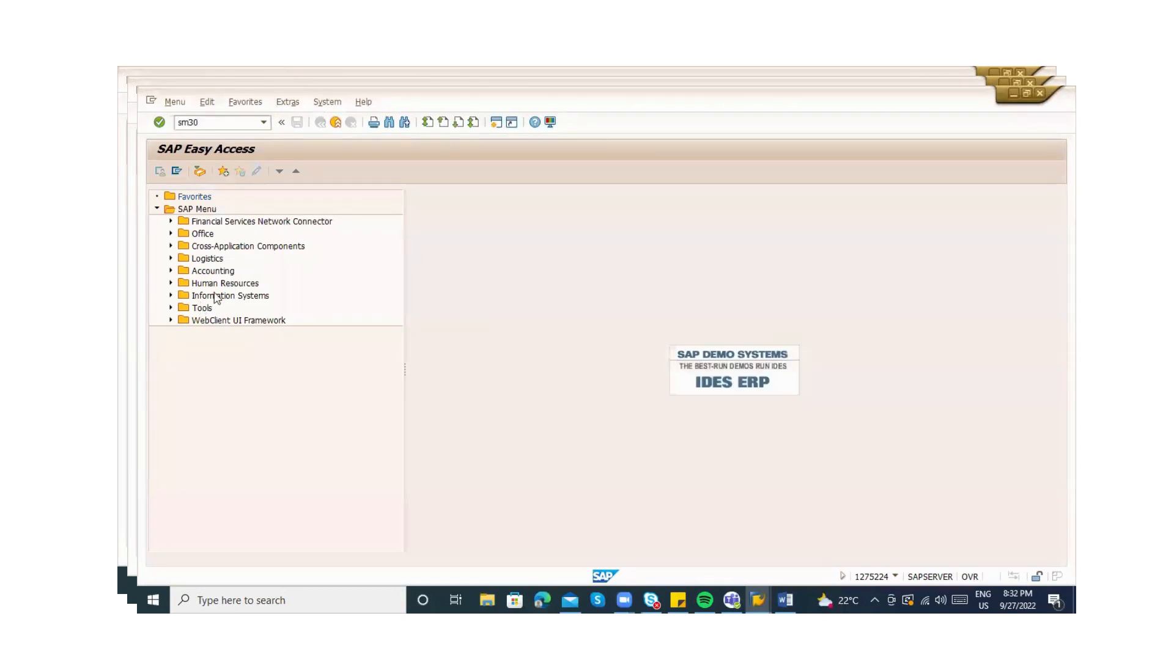
In SM30, copy J_1IINDCUS entry 4300 to company code ZABC and save under request ER7K900397
key(Return)
key(ctrl+v)
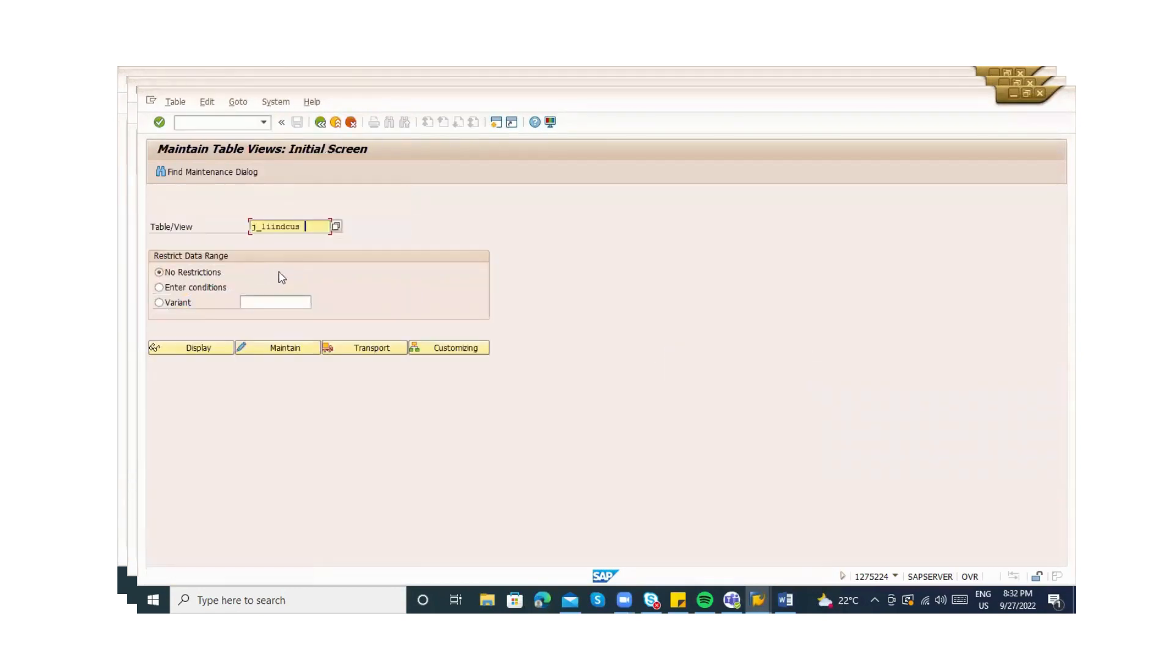
click(277, 347)
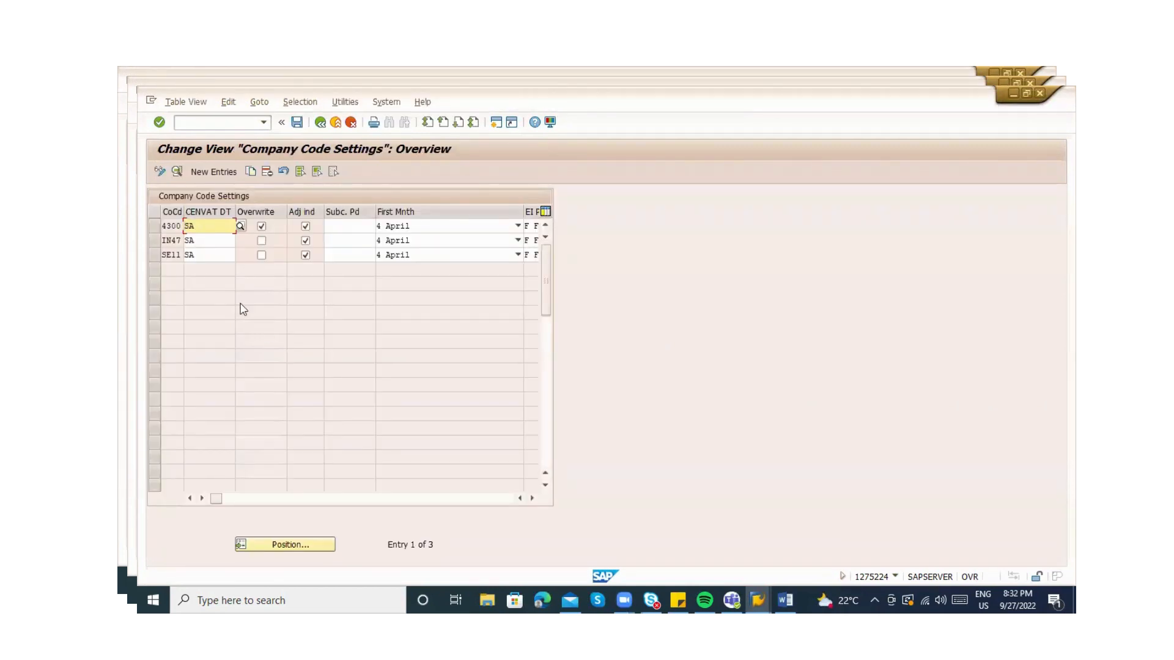
click(161, 231)
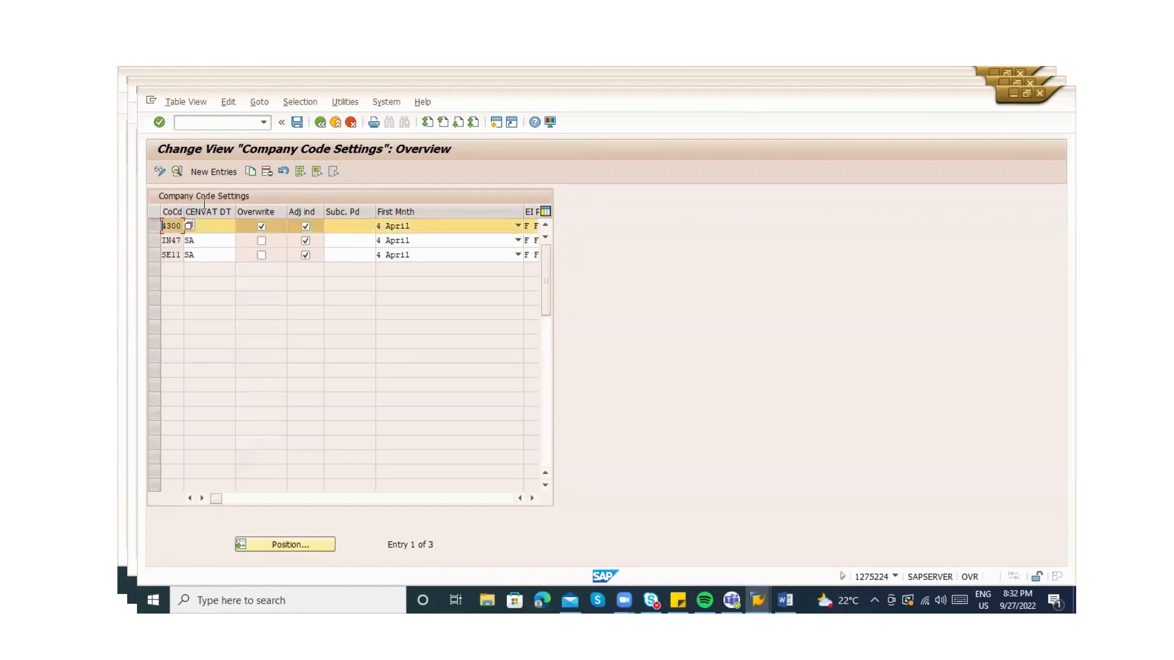
click(252, 173)
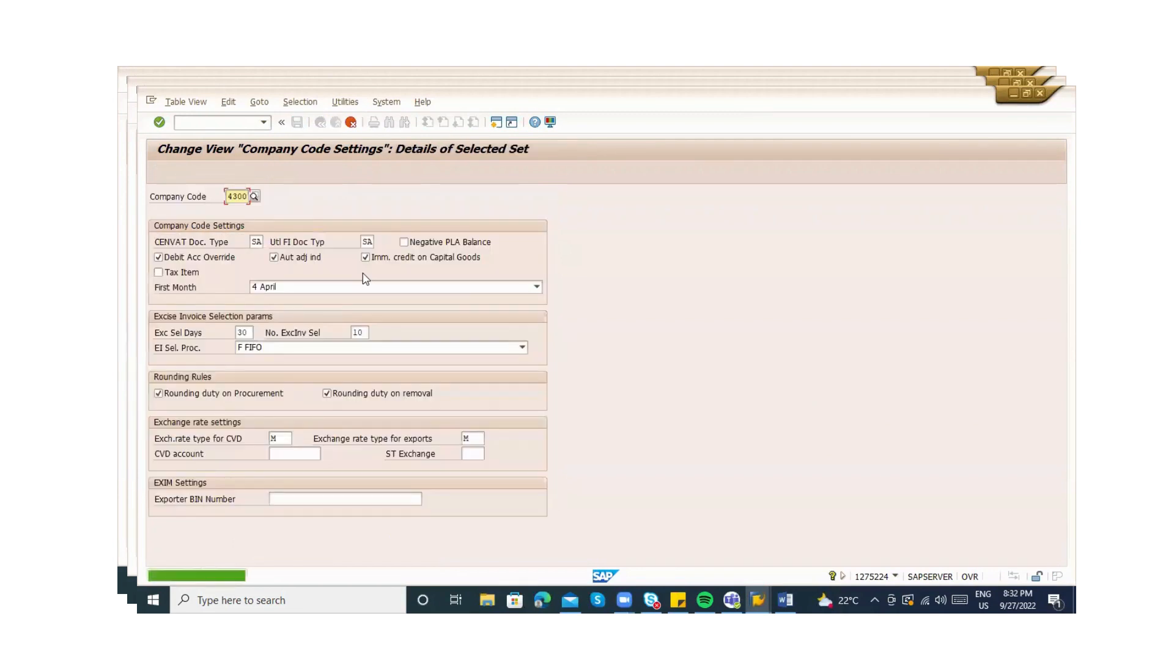
key(BackSpace)
key(BackSpace)
key(BackSpace)
key(BackSpace)
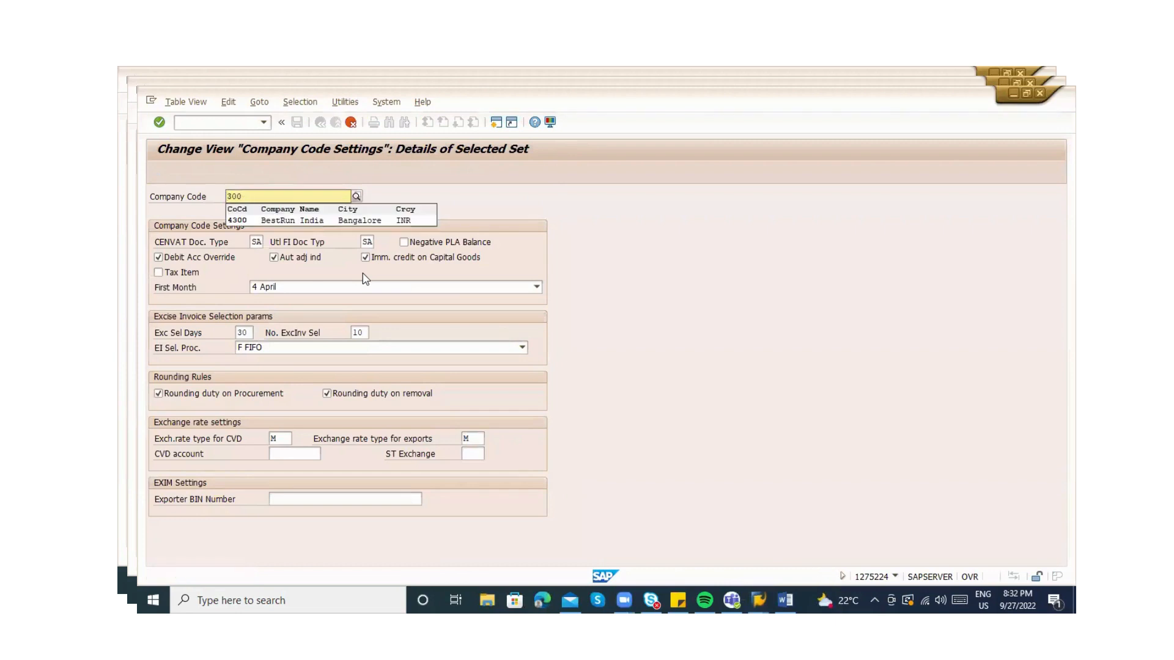
text(ZA)
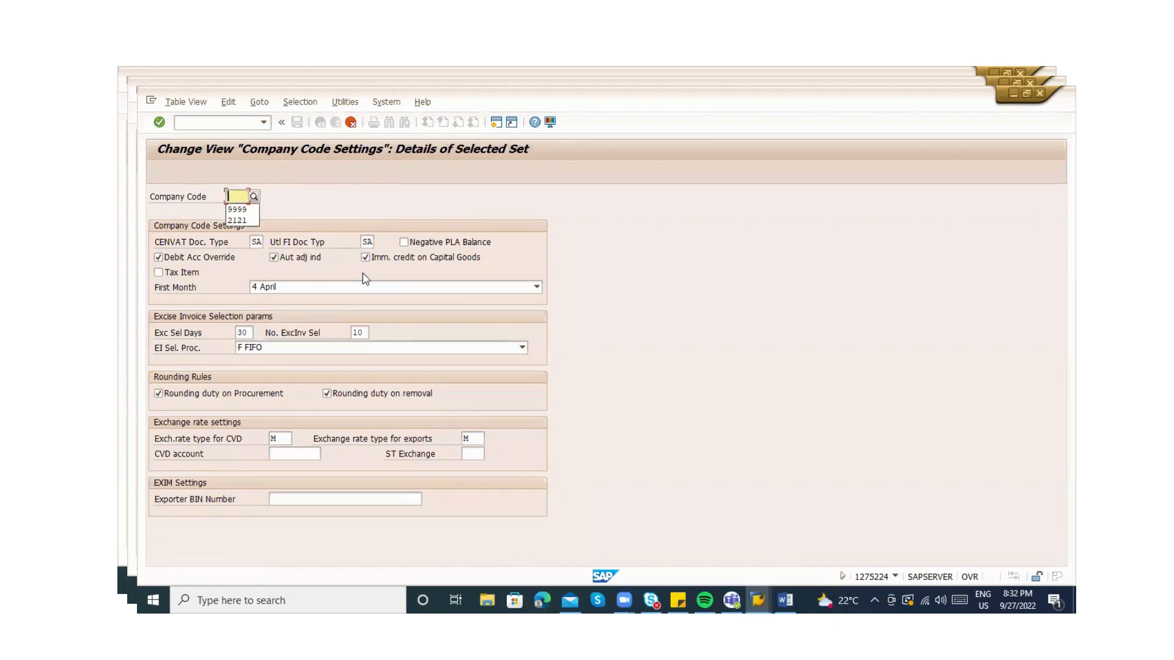
text(B)
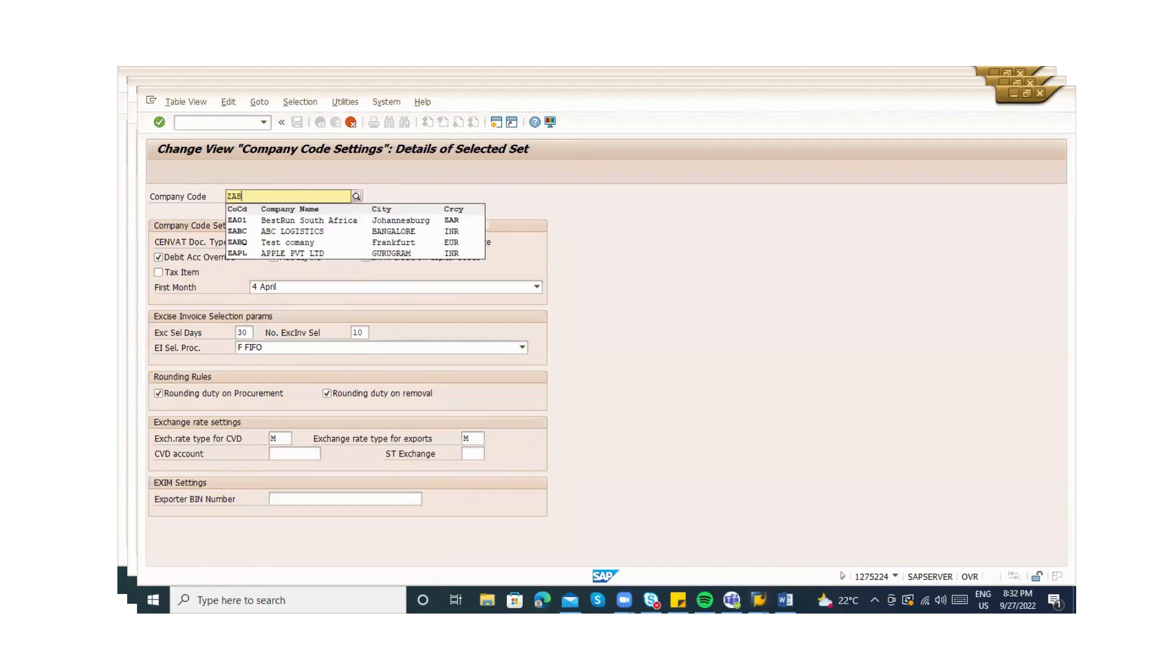
text(C)
key(Return)
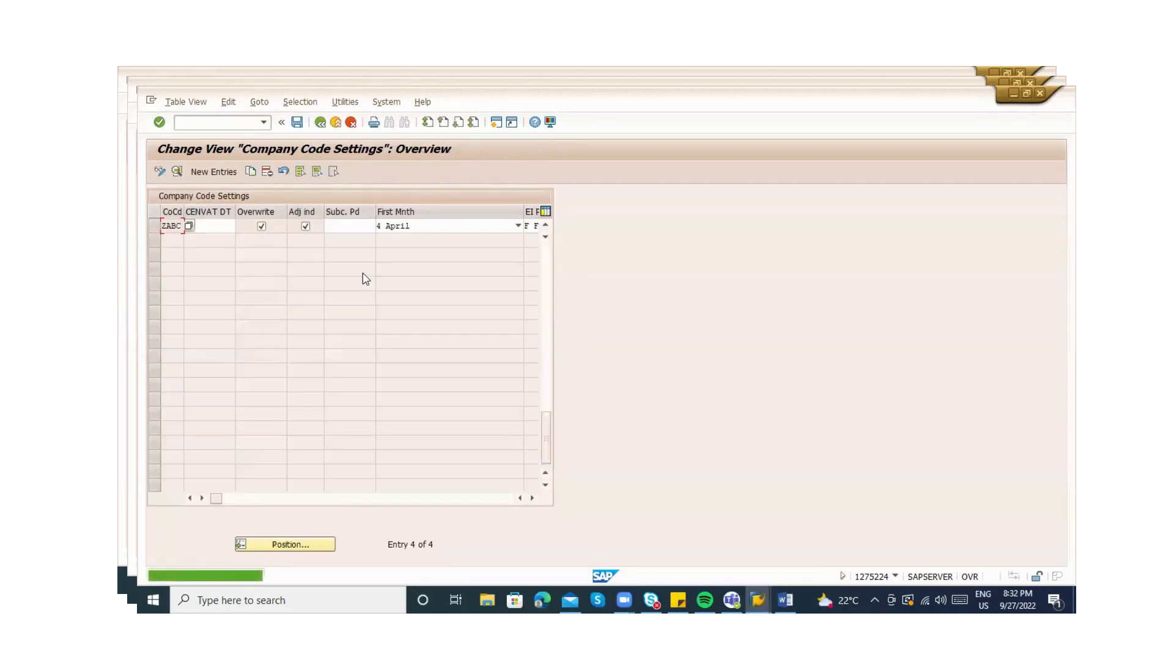
key(ctrl+s)
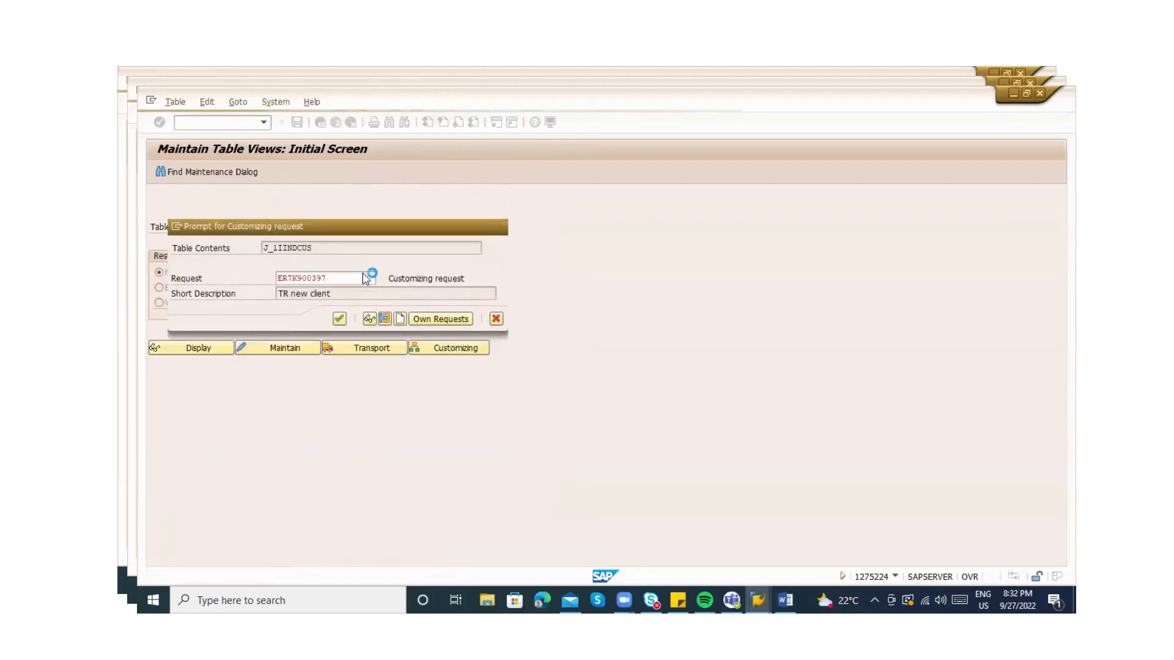
key(Return)
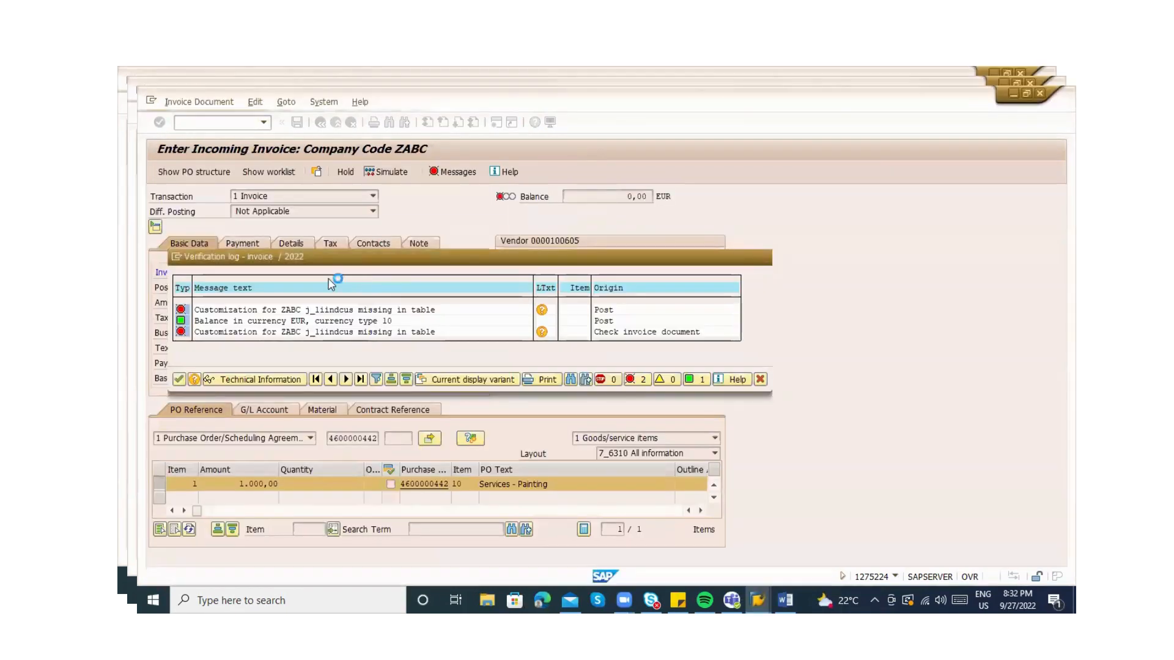
Set CENVAT DT to SA in ZABC's company code settings
click(389, 173)
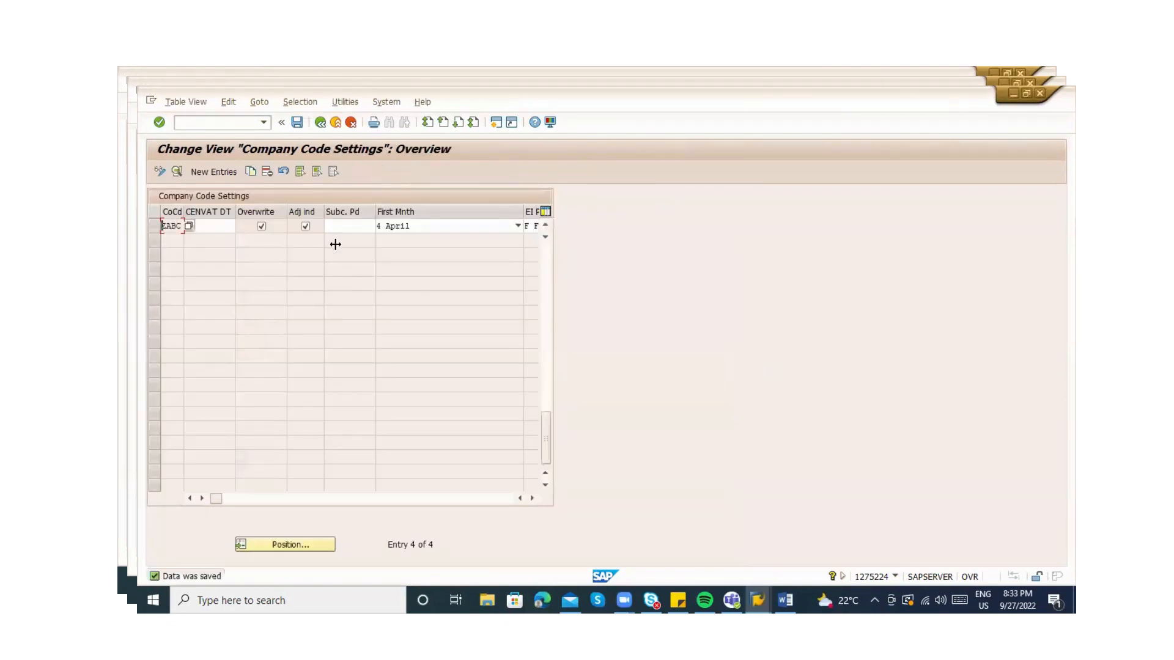
click(228, 225)
text(SA)
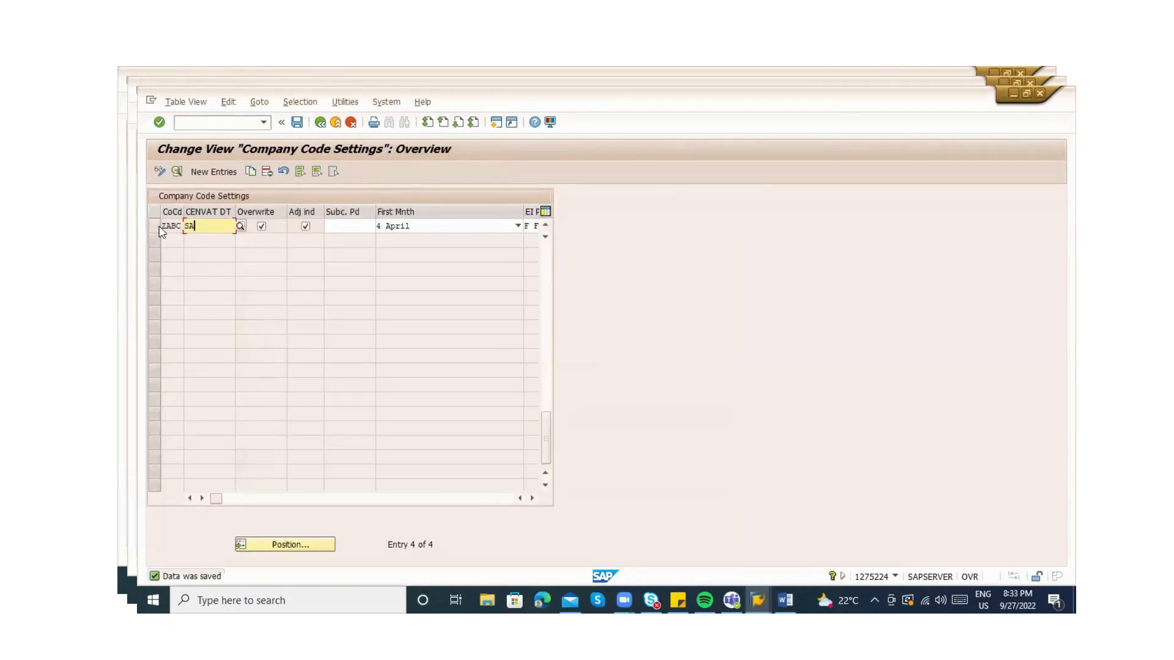
click(354, 227)
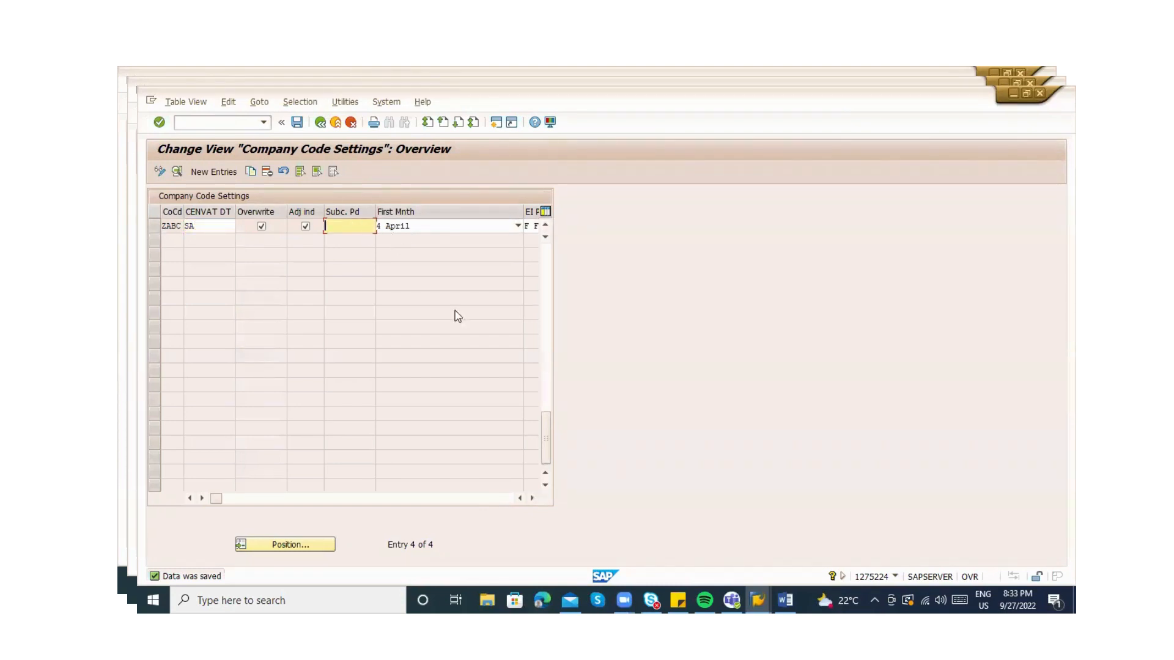
click(273, 498)
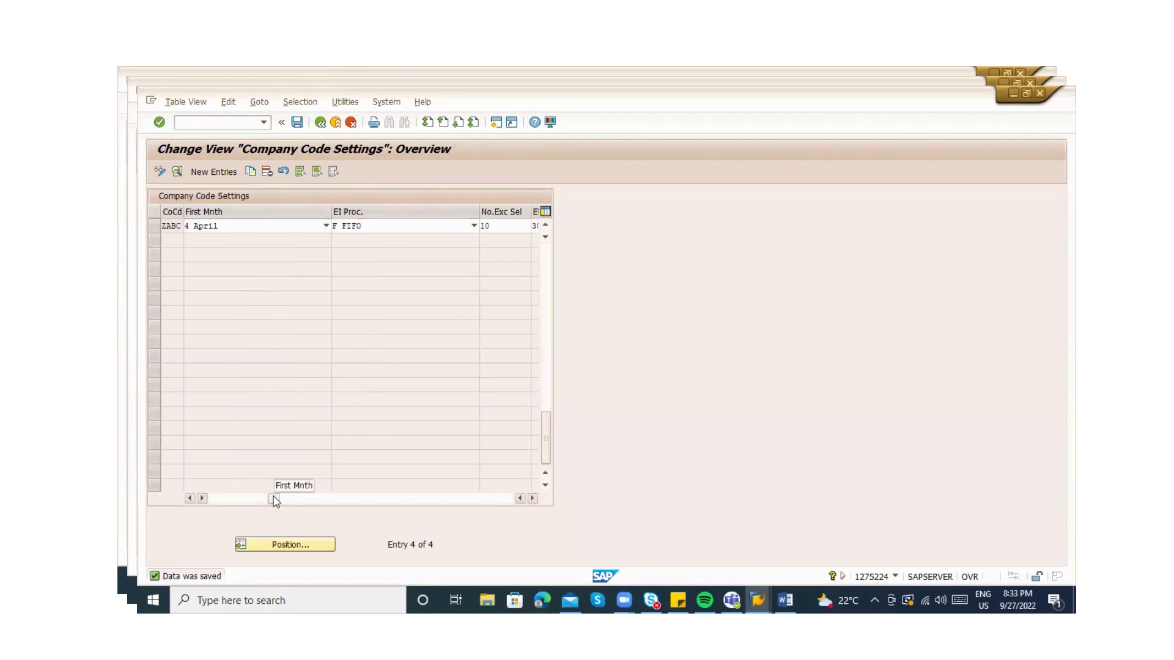
click(245, 498)
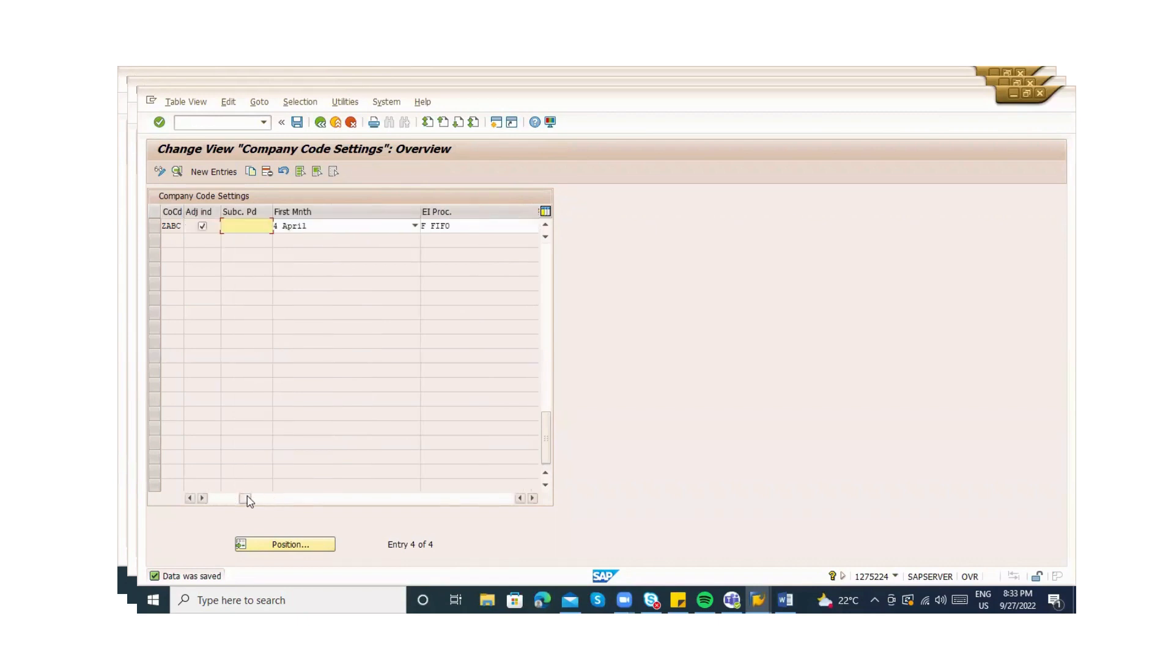
click(300, 499)
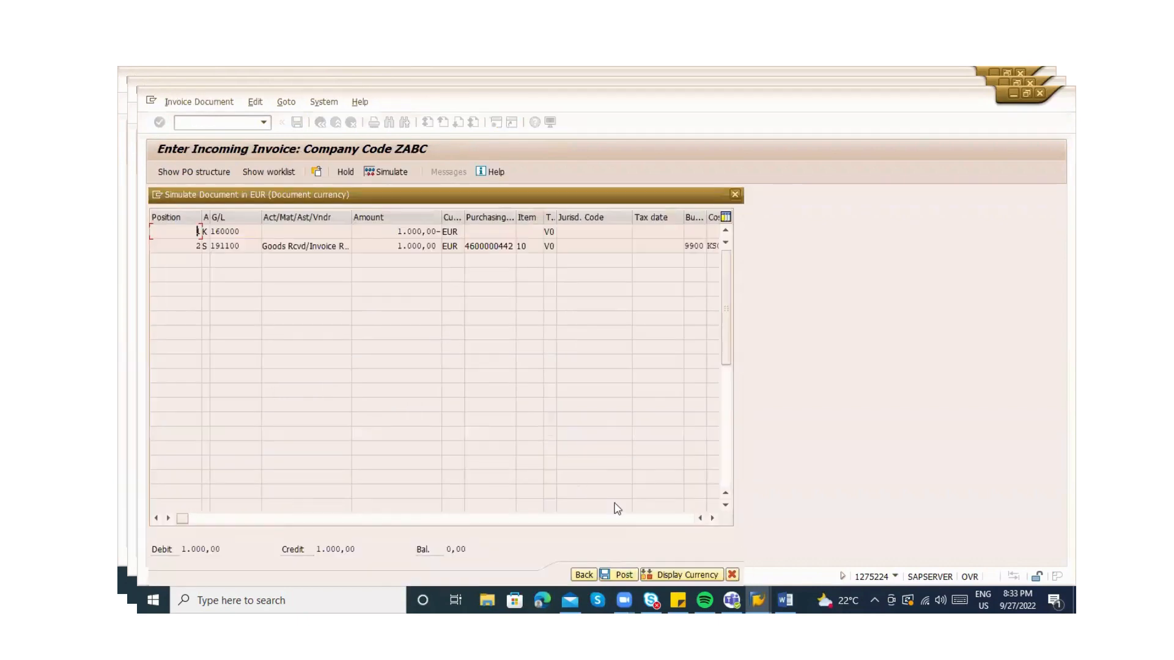
click(622, 575)
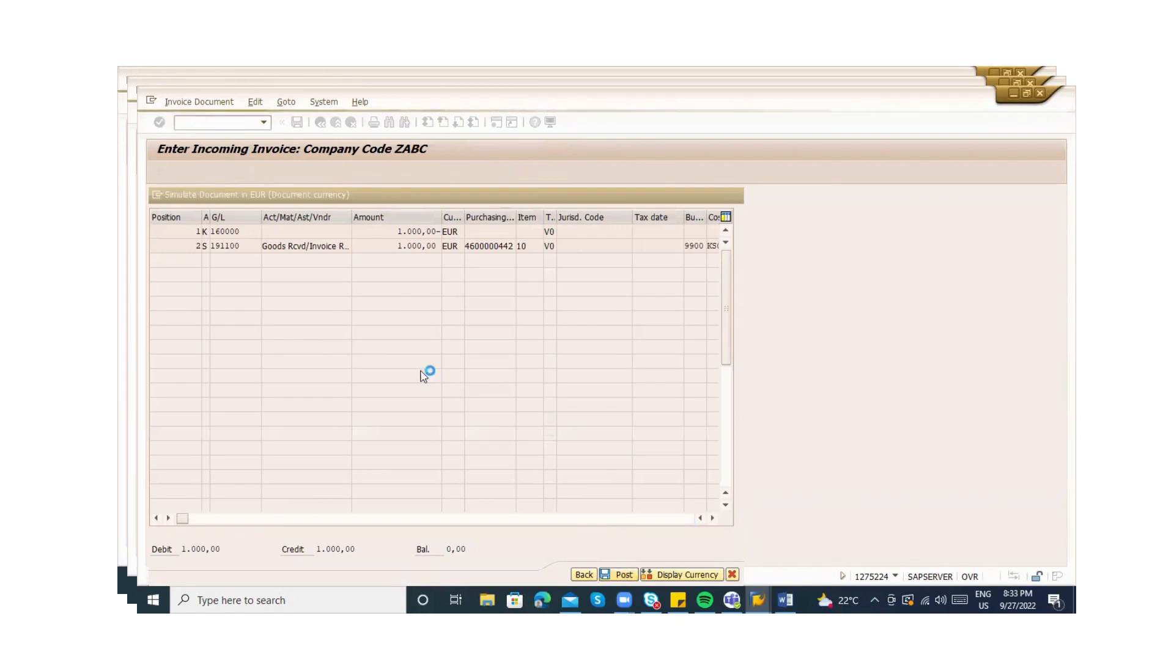
click(192, 106)
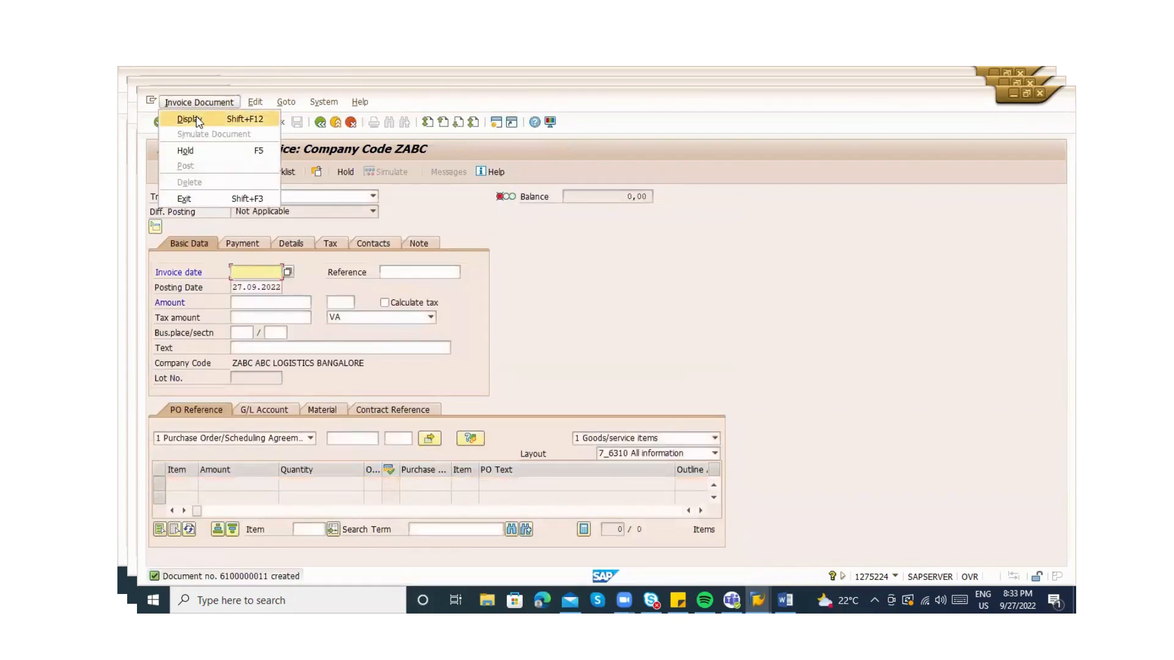
click(196, 118)
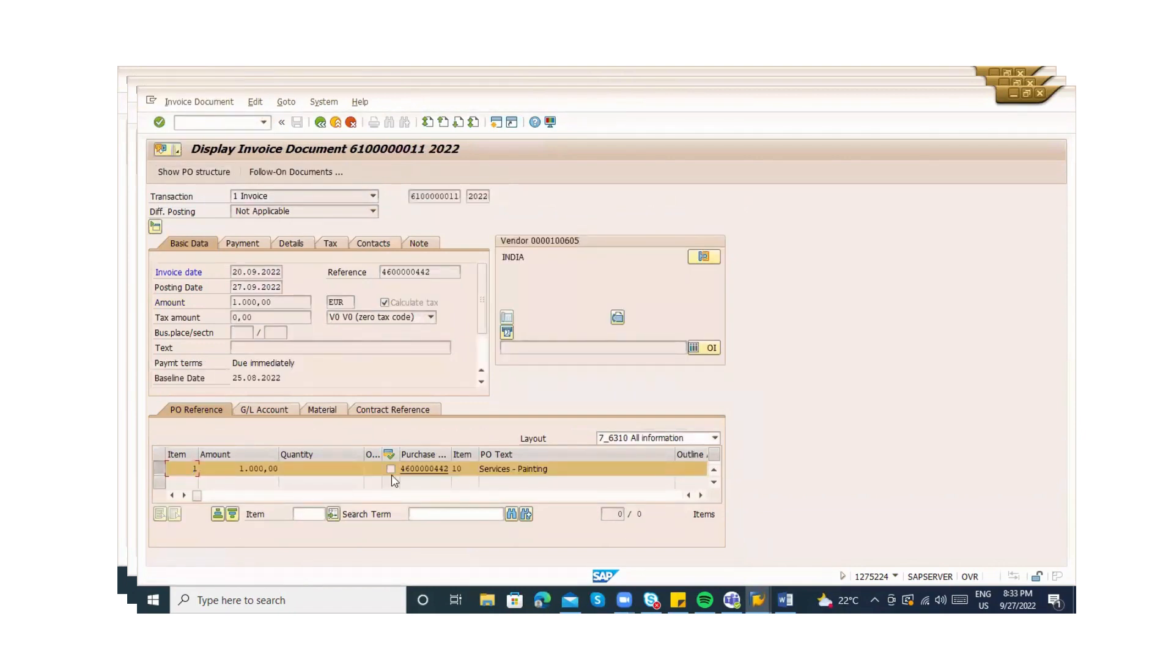
click(418, 469)
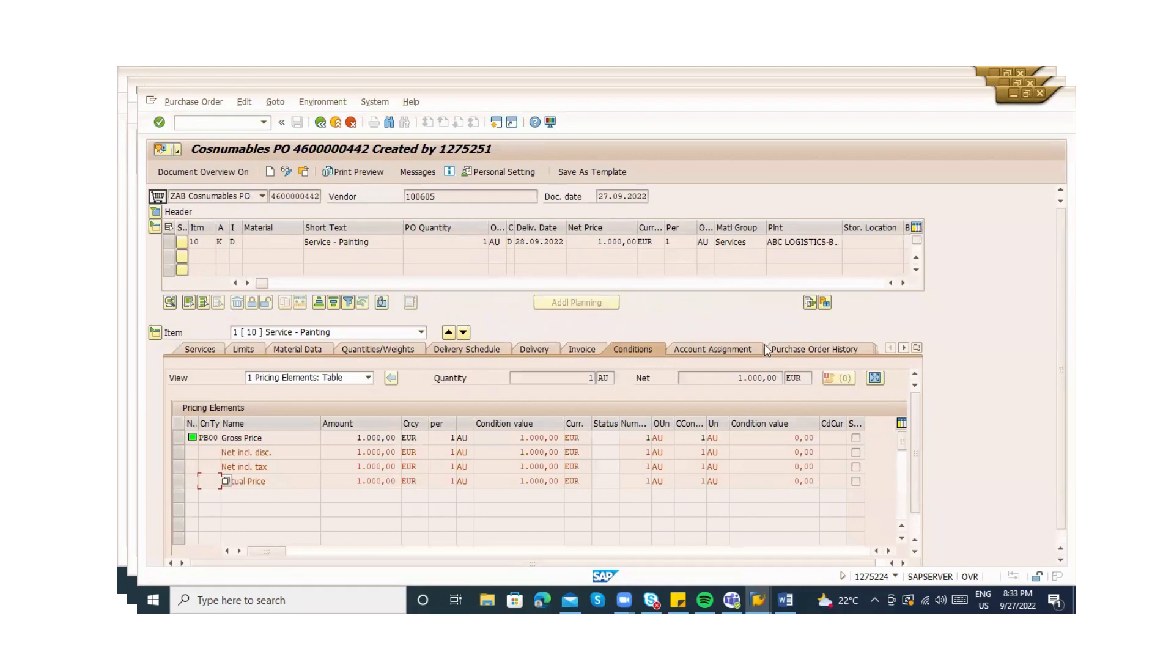
click(787, 349)
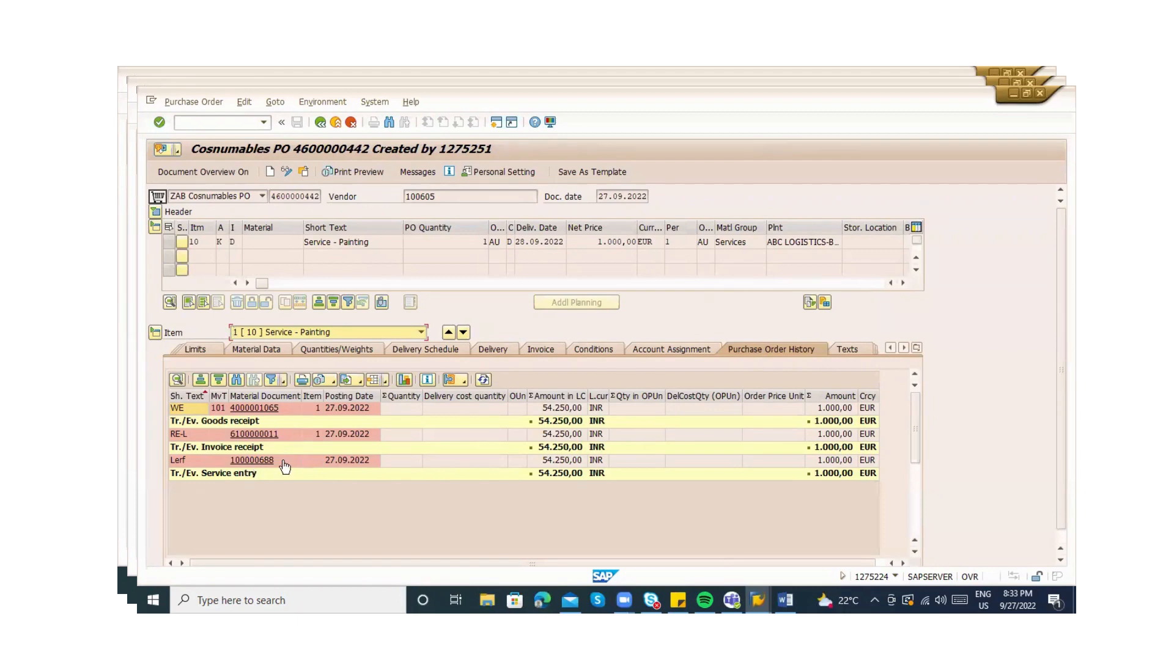
key(alt+Tab)
key(alt+Tab)
key(alt+Tab)
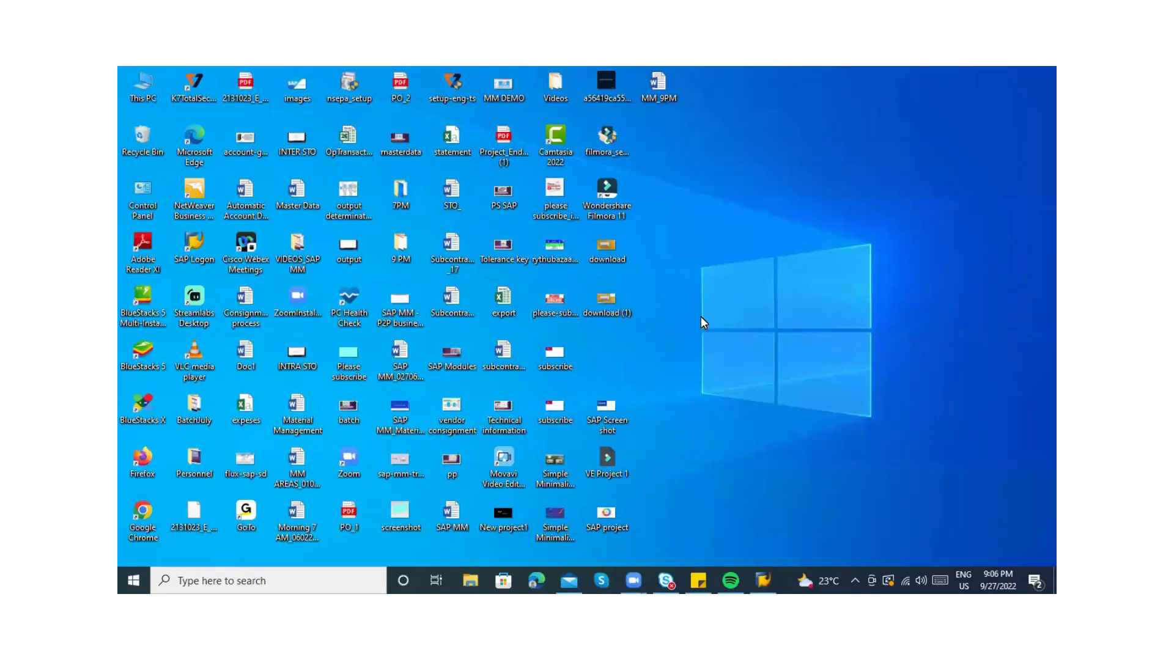
Open the recent MM_9PM notes in Word 2013 and dismiss the activation notice
key(super)
text(wp)
key(BackSpace)
text(o)
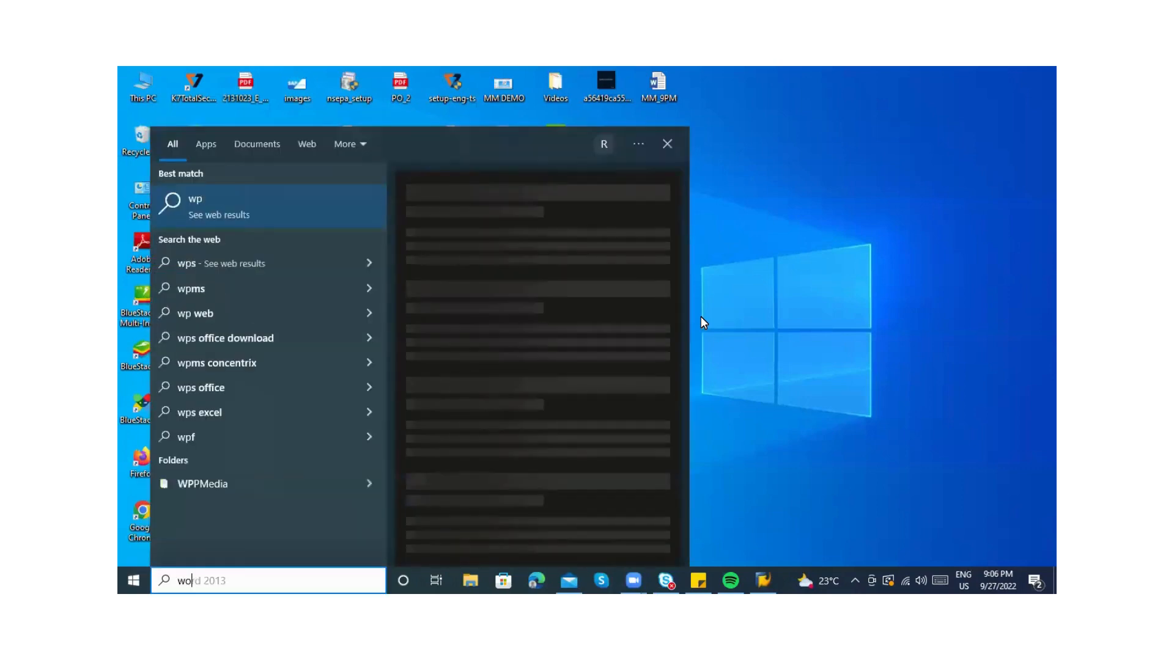
text(r)
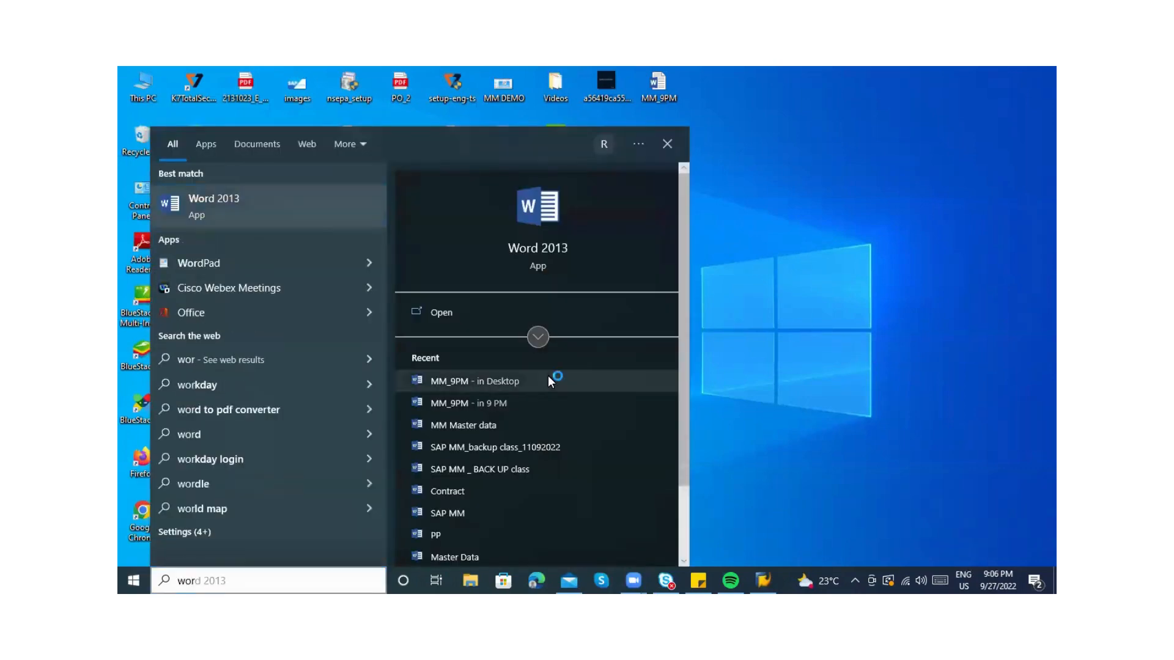
click(548, 381)
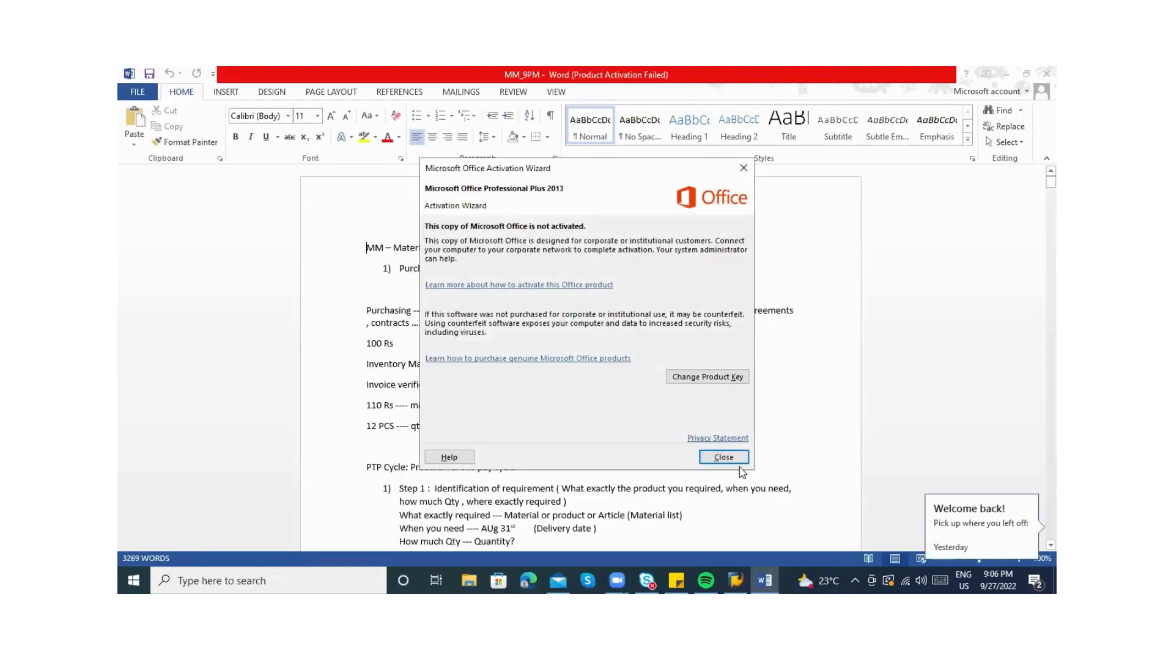
click(725, 458)
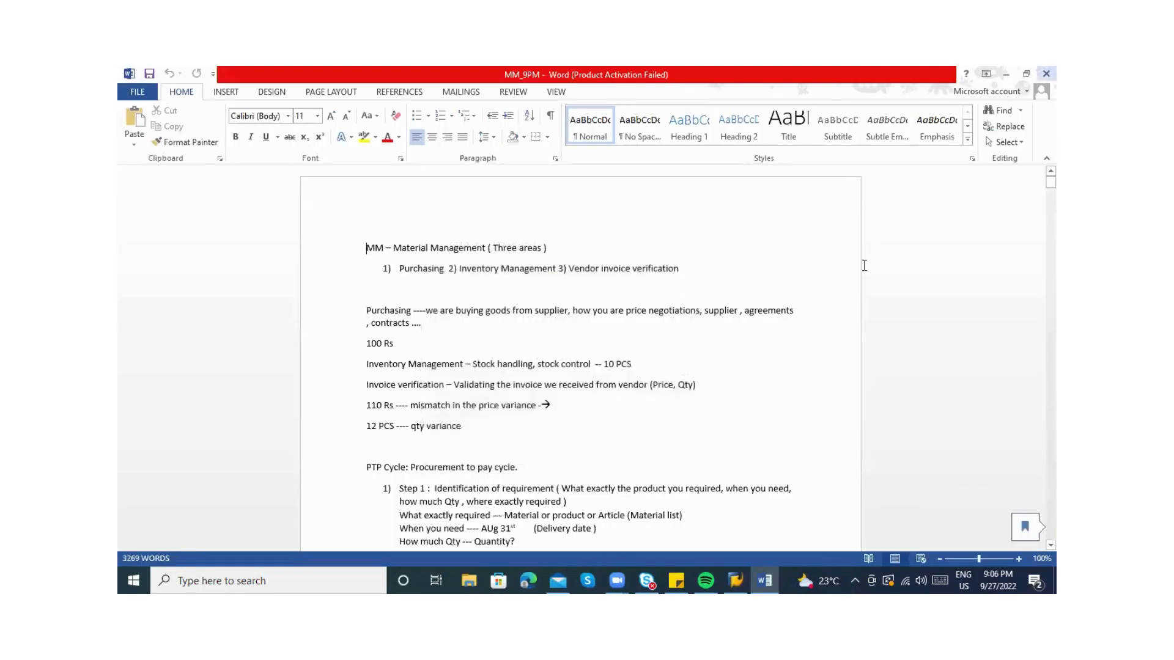
Scroll to the document's end and place the cursor below the 'MMNR – Material number range' line
drag(1051, 183, 1051, 534)
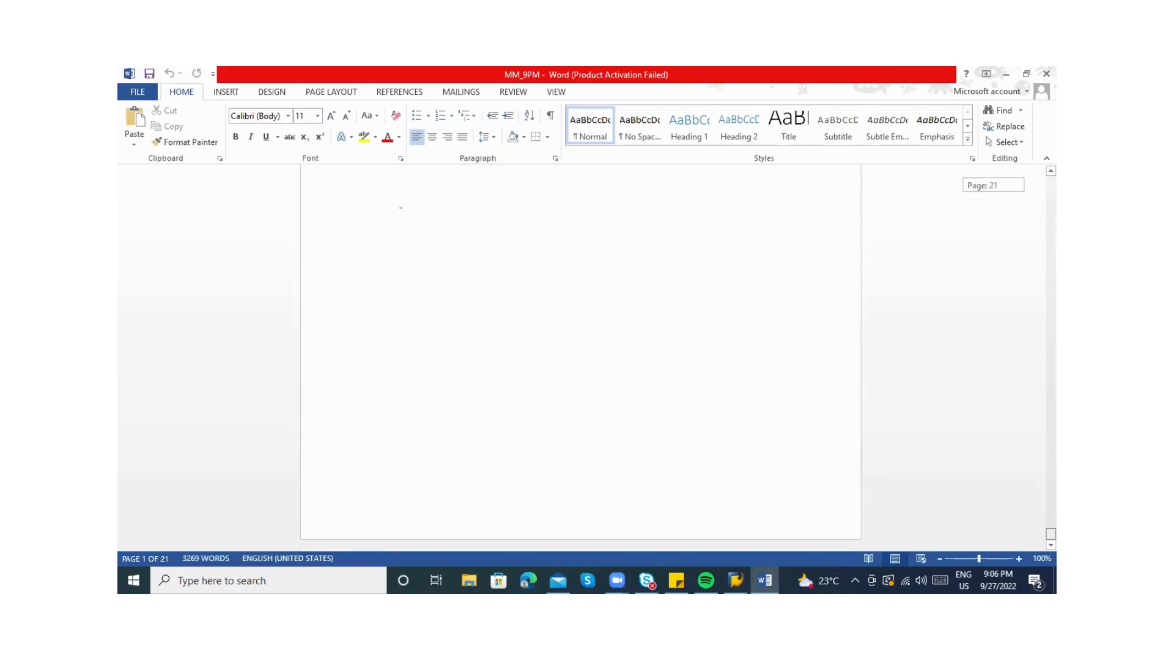
drag(1051, 534, 1050, 527)
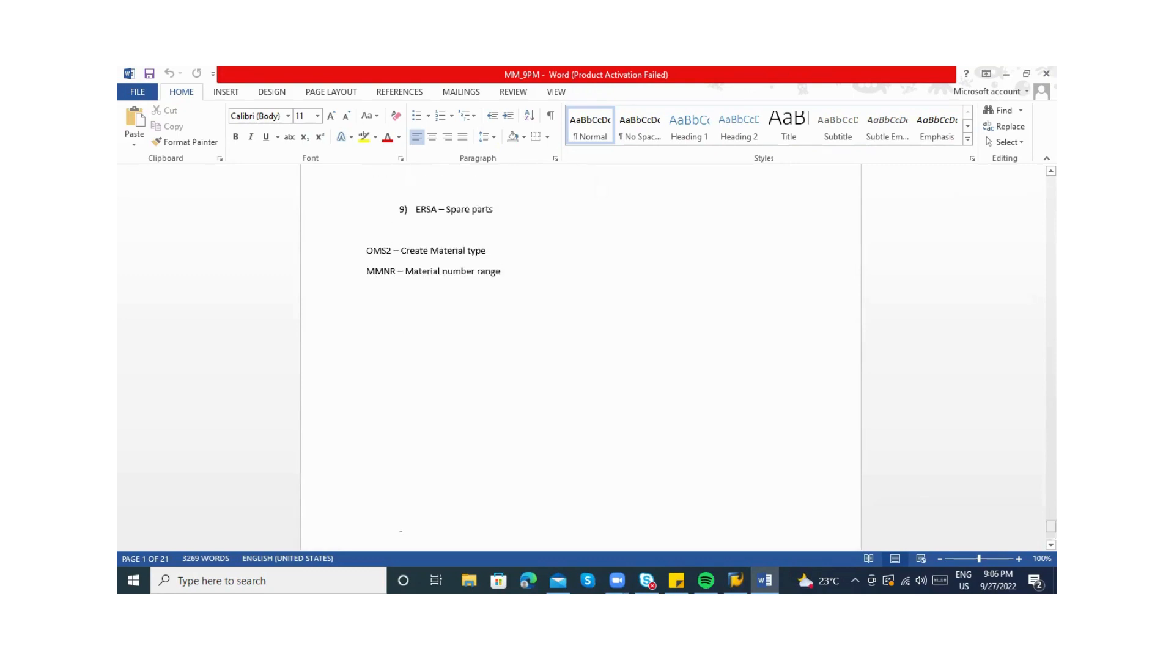
click(493, 285)
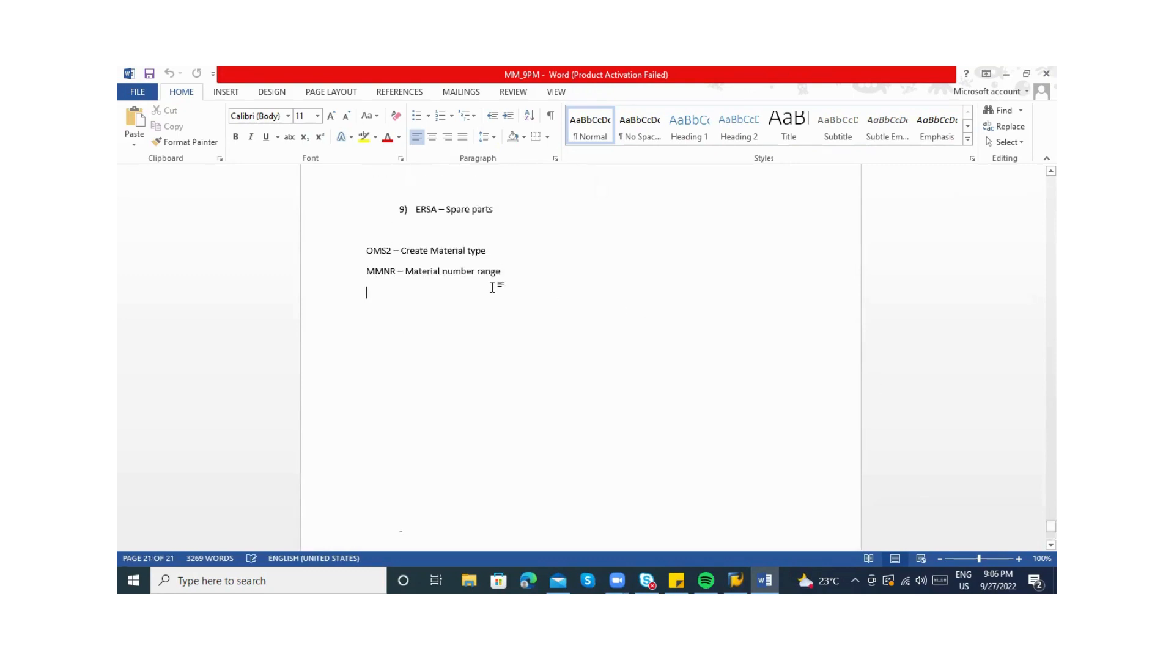
key(alt+Tab)
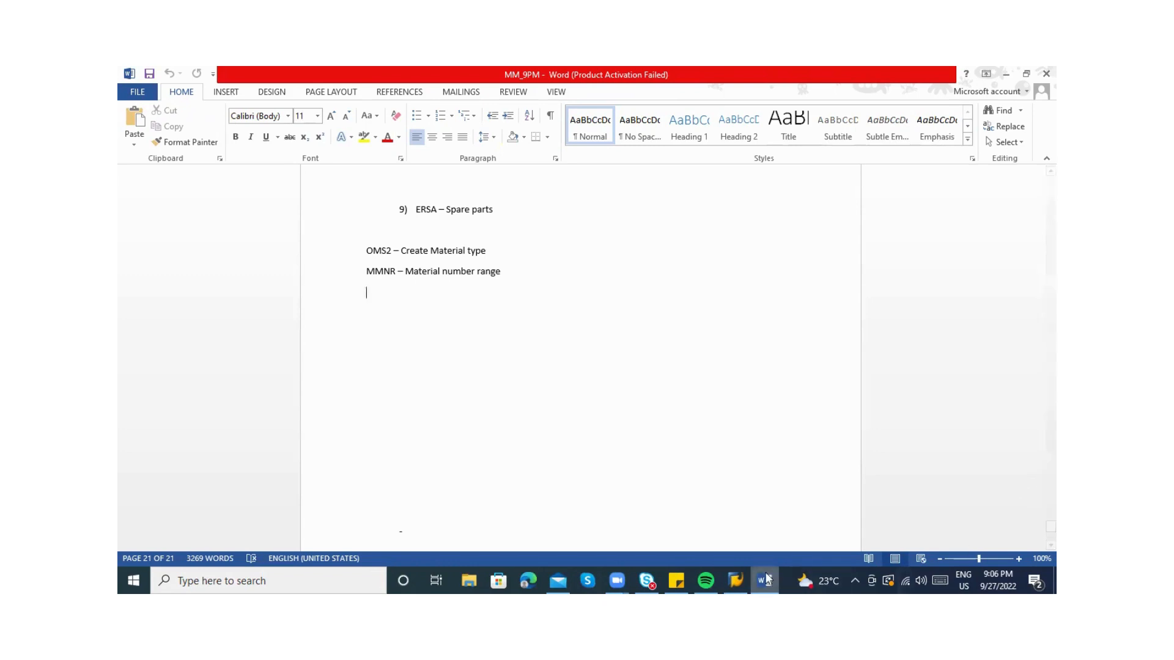
click(715, 571)
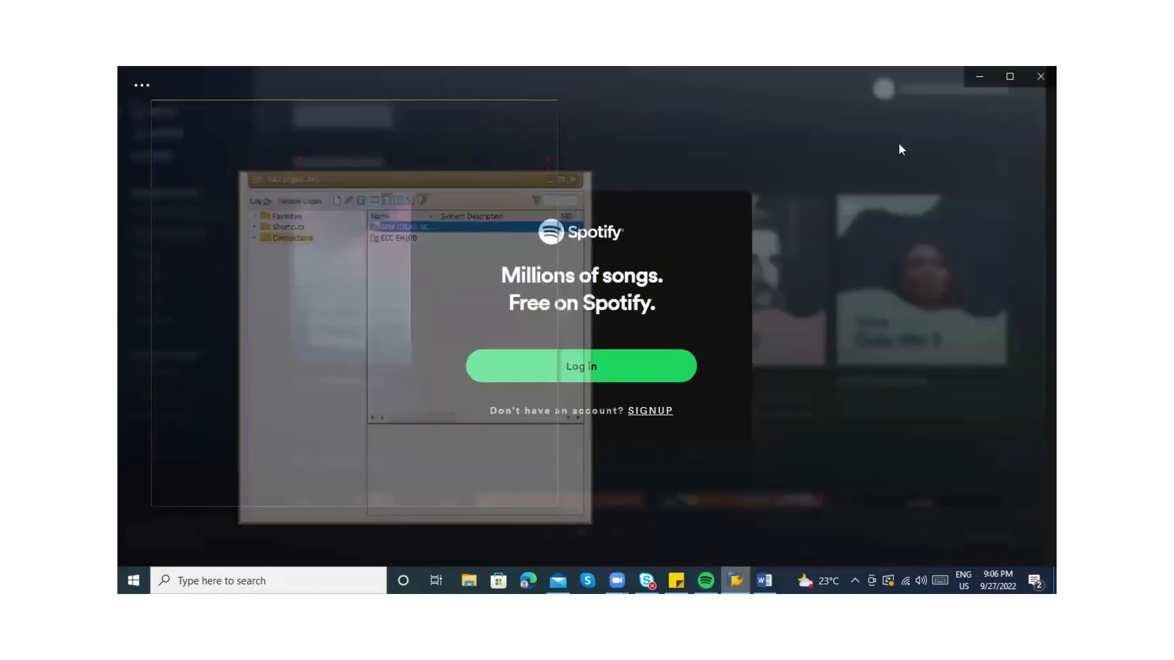
click(1041, 76)
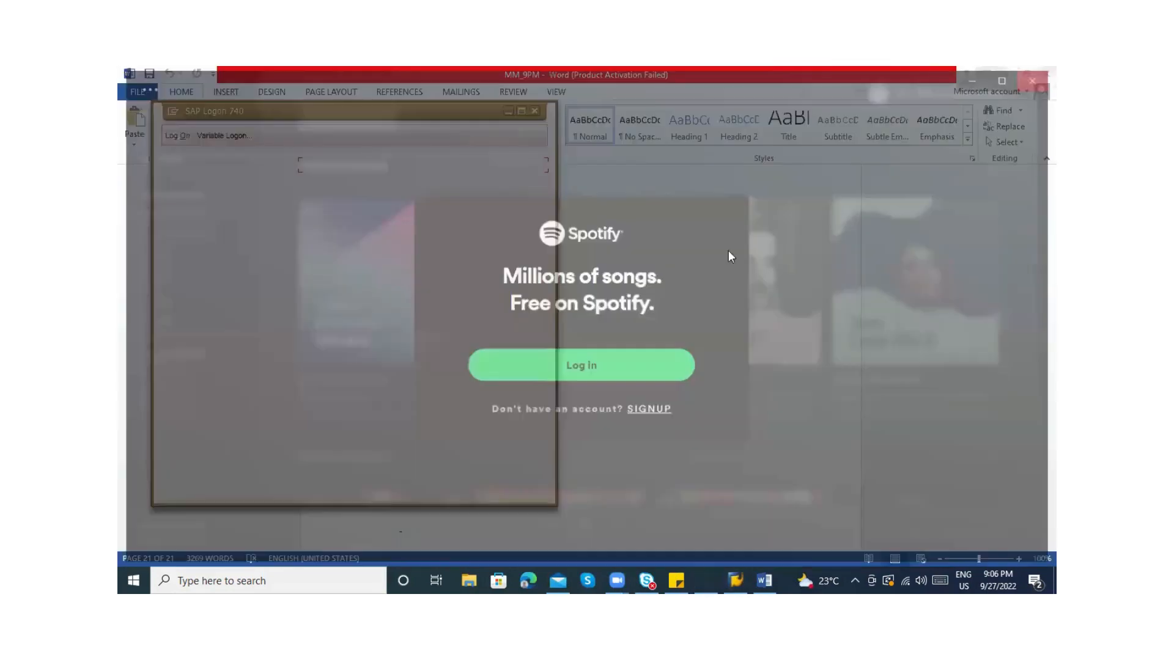
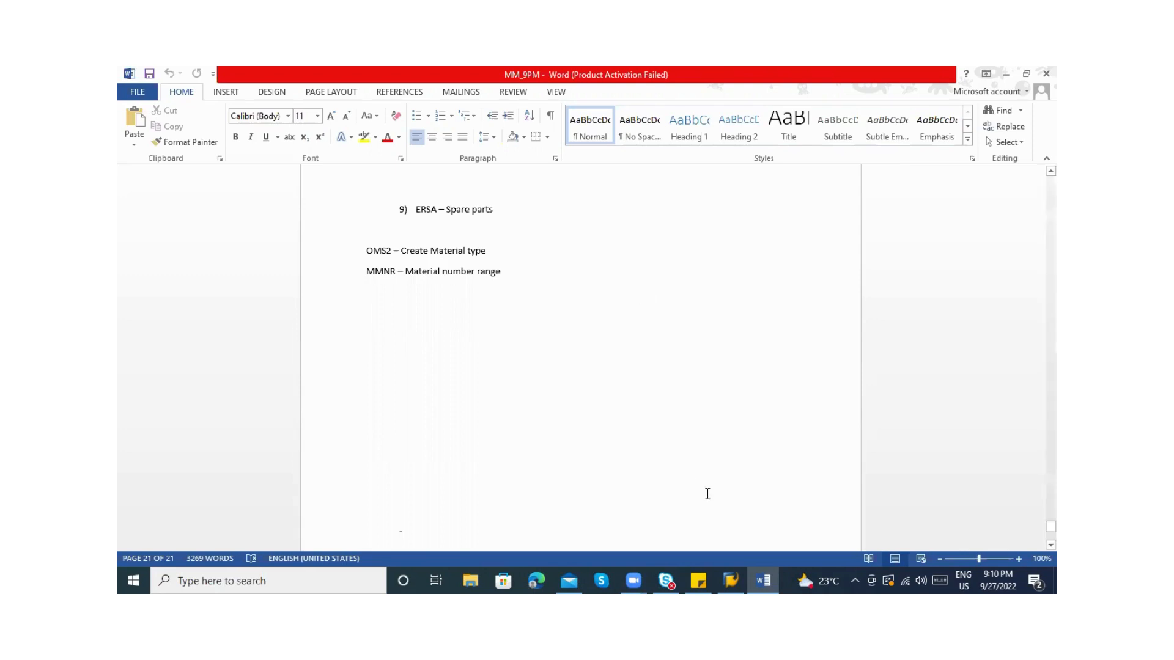
Open the IDES ECC 6.0 connection in SAP Logon 740 and browse the saved user IDs for client 800
click(729, 580)
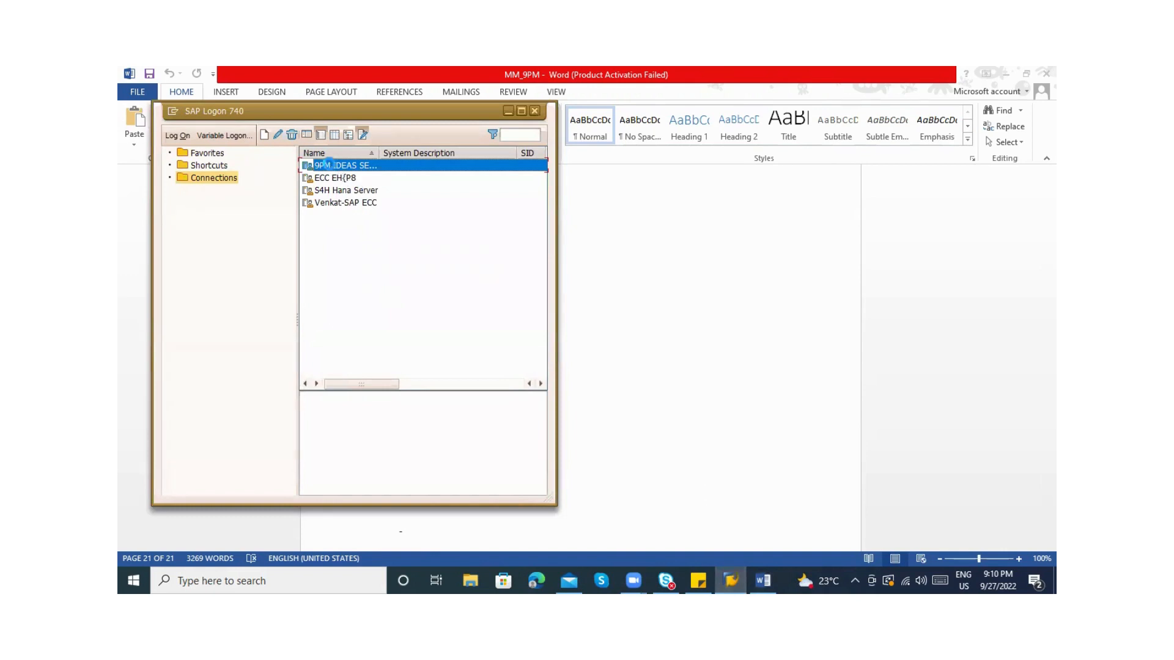
double_click(331, 167)
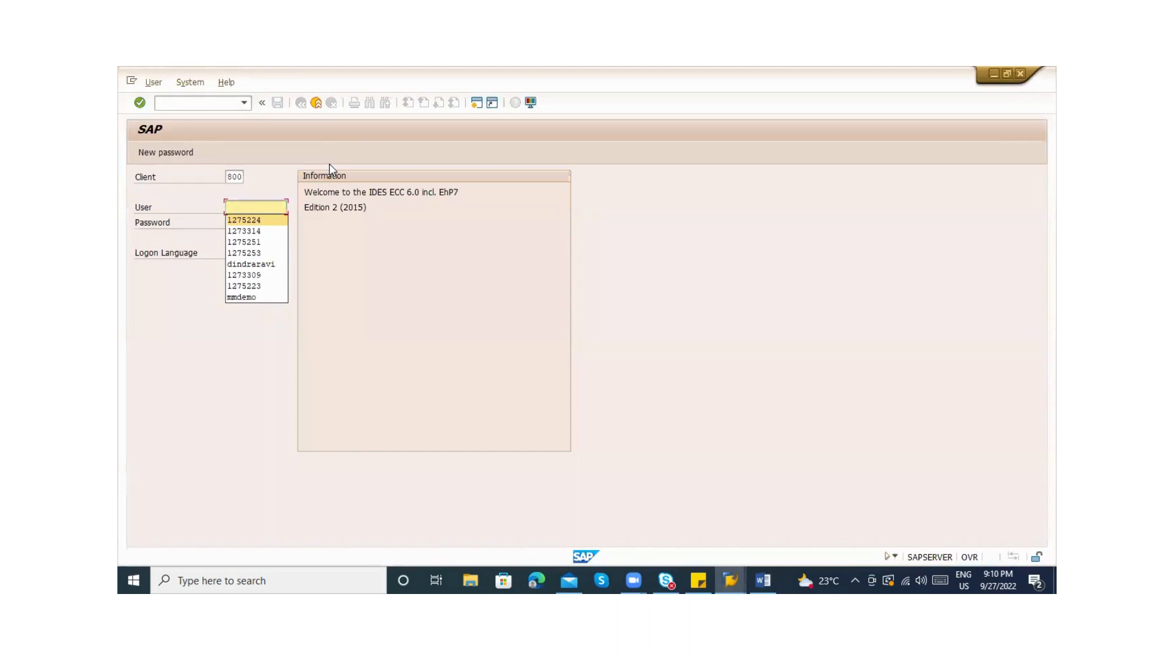
key(Down)
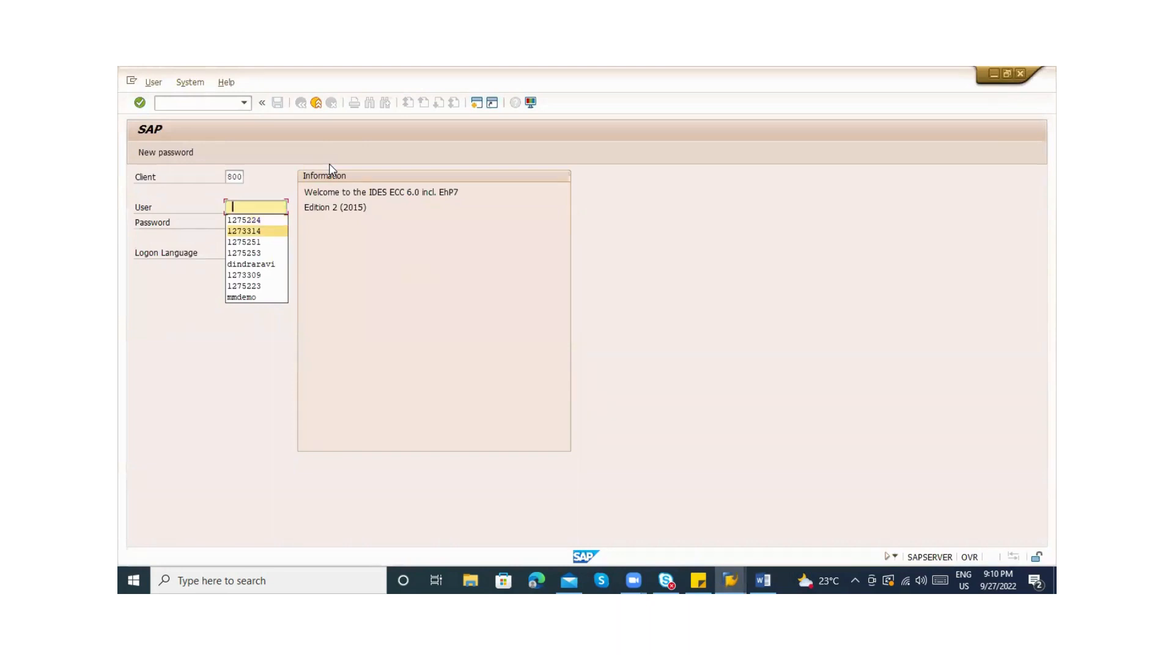
key(Up)
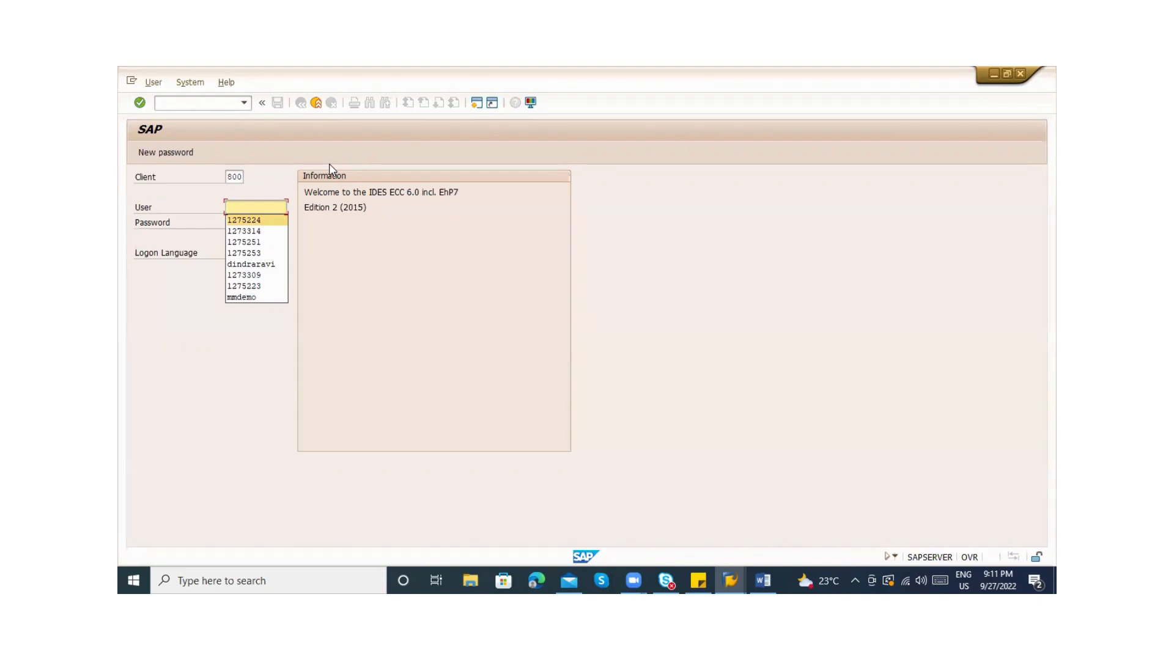
key(Down)
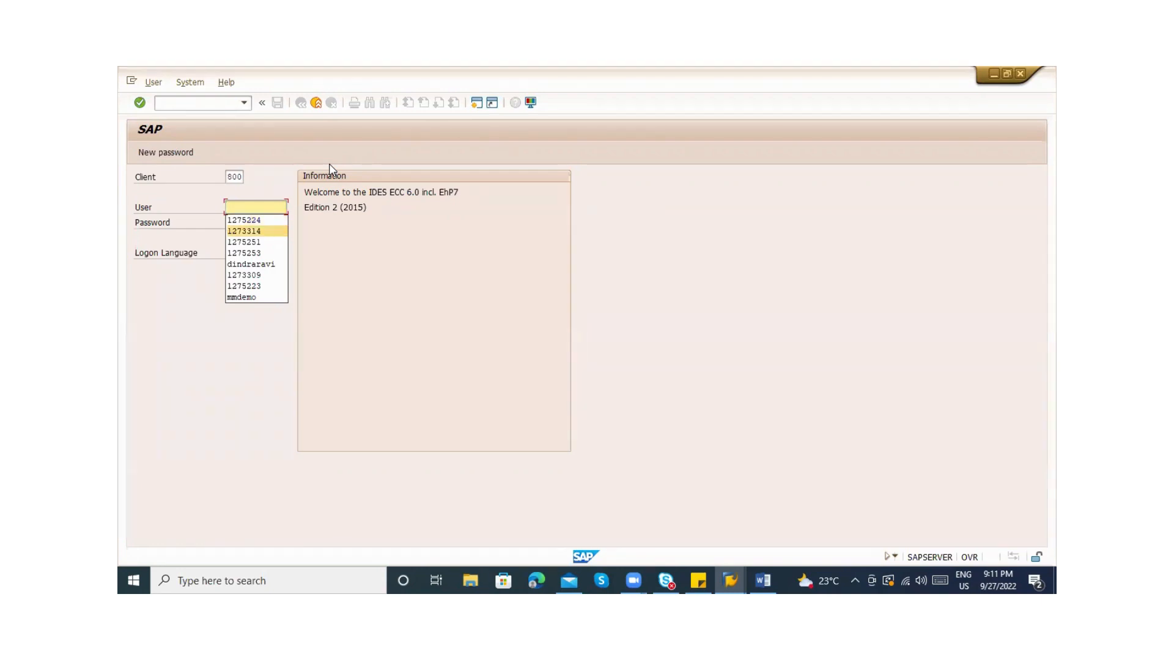
key(Down)
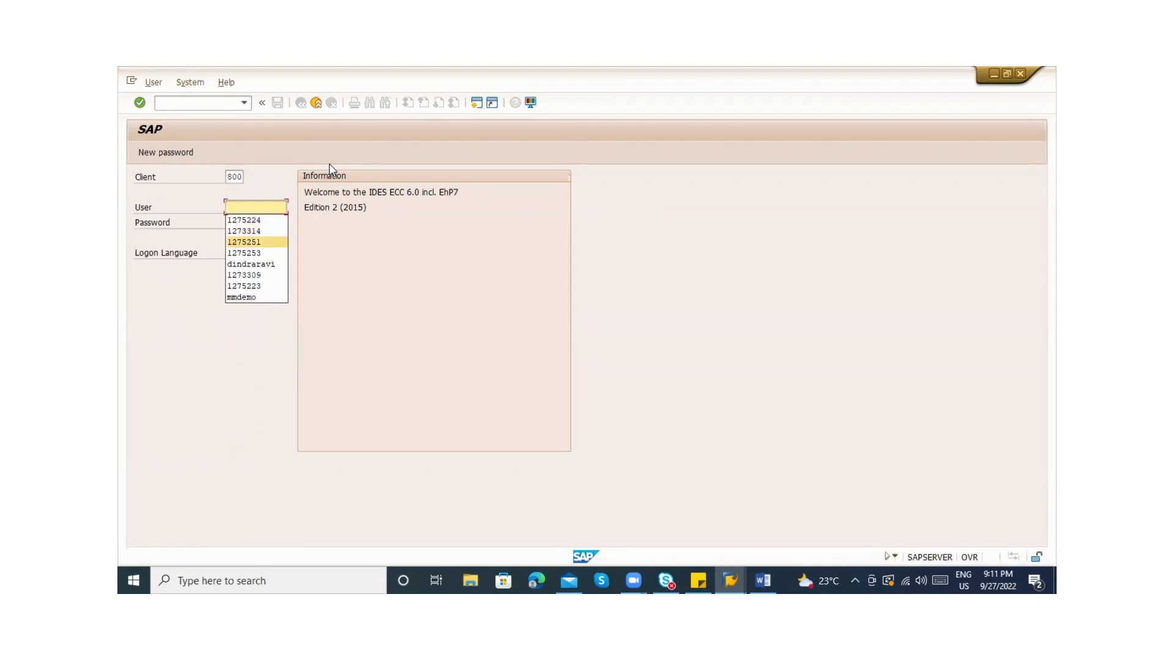
key(Down)
key(Up)
Pick a saved user ID, enter the password from the login note and submit the logon
click(267, 232)
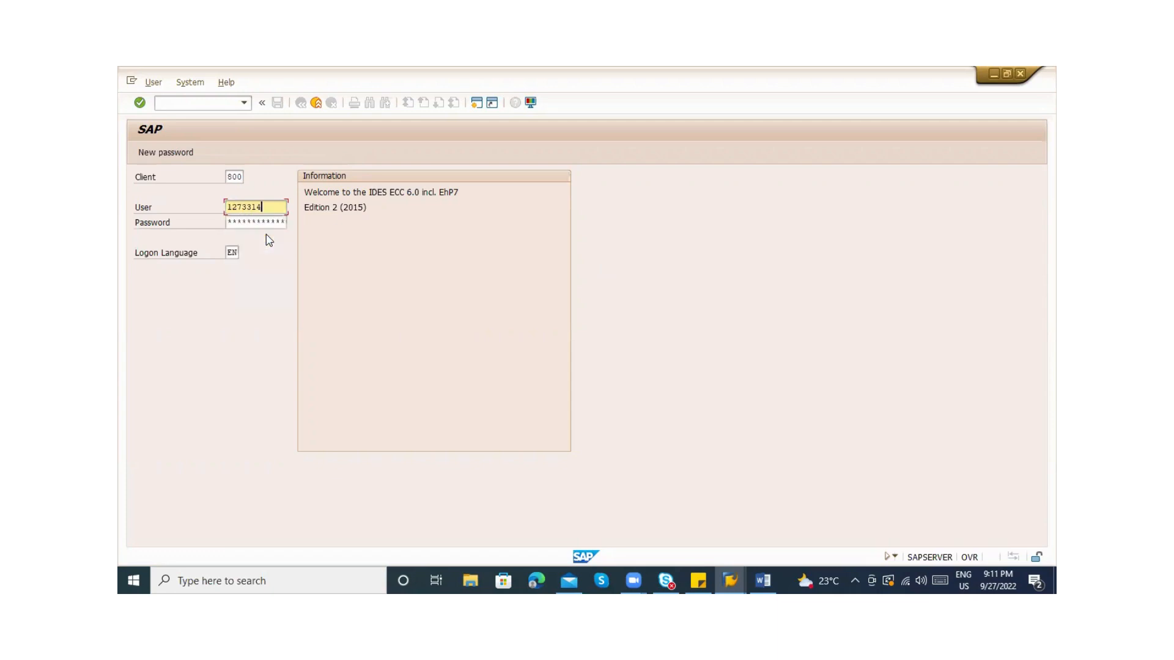
key(BackSpace)
key(BackSpace)
key(BackSpace)
key(BackSpace)
key(BackSpace)
key(BackSpace)
key(BackSpace)
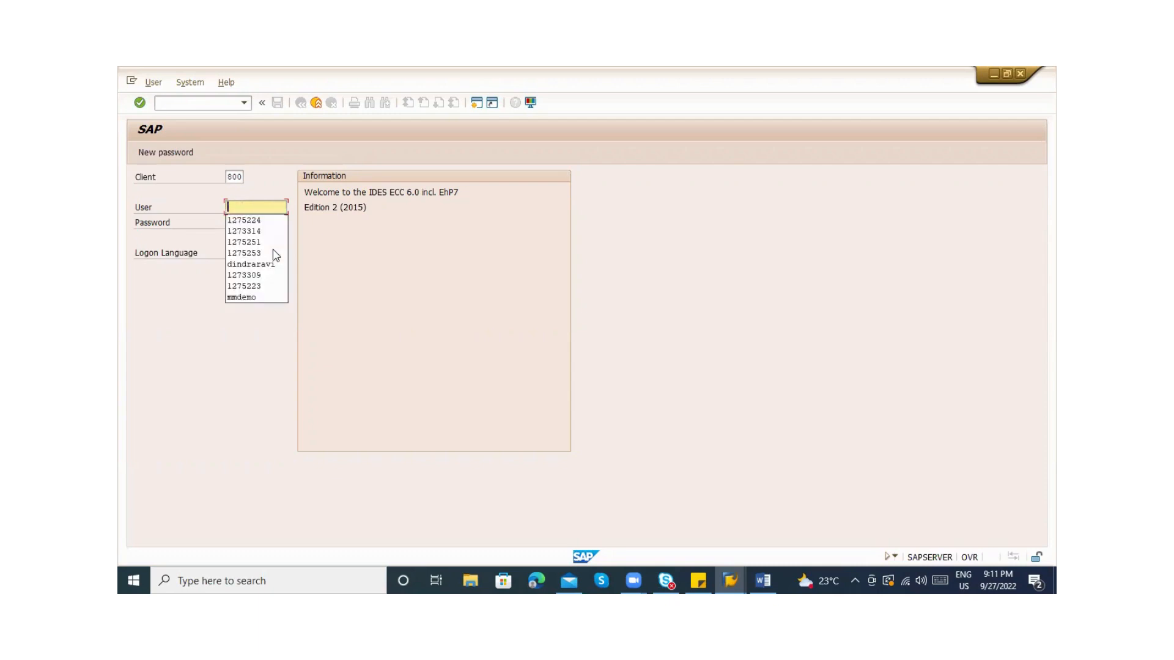
click(268, 248)
key(Tab)
text(****)
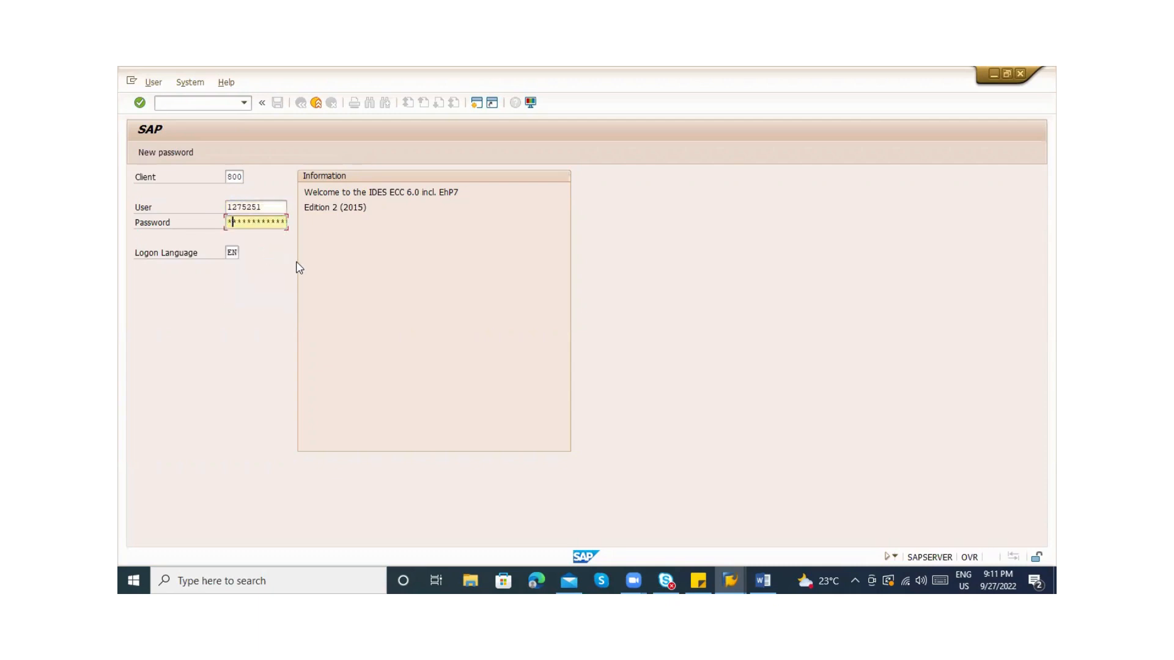
key(BackSpace)
key(BackSpace)
key(BackSpace)
key(BackSpace)
text(*****)
click(698, 580)
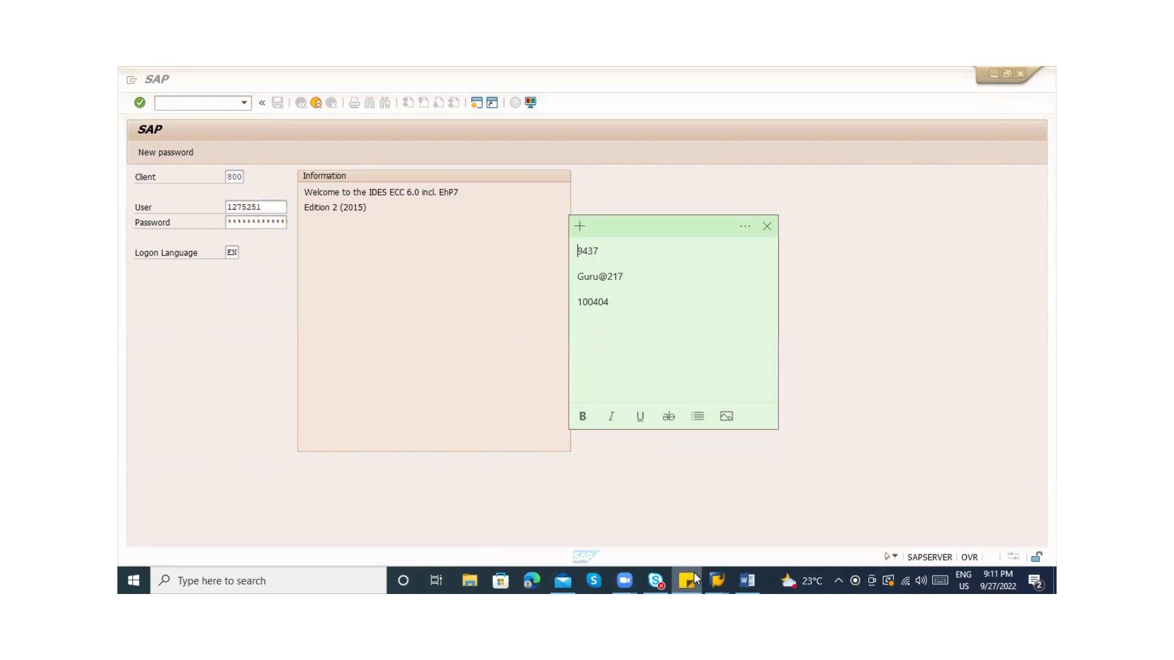
click(695, 577)
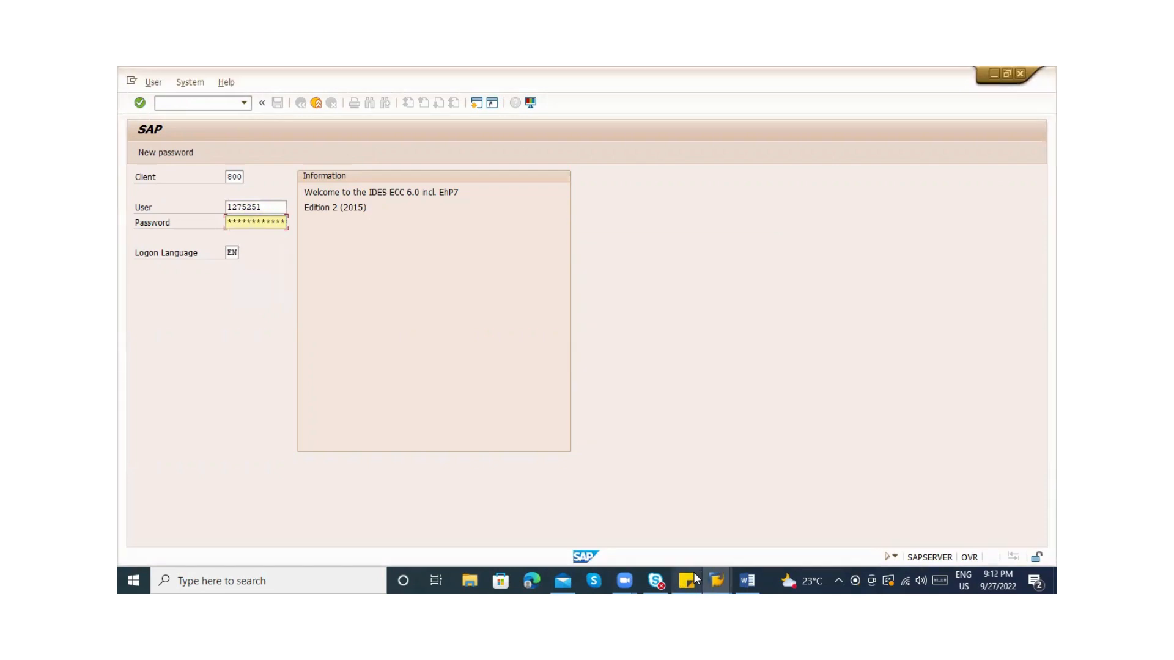
key(Return)
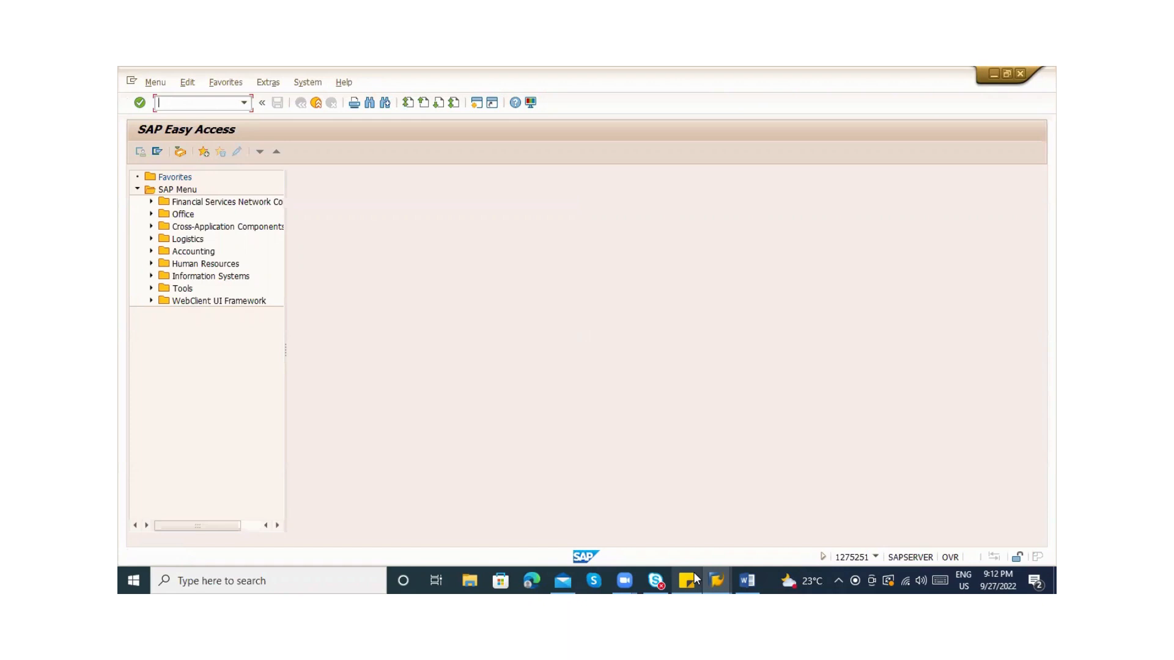
Try me21 in the command field, clear it, and switch to Windows search
text(me21)
key(BackSpace)
key(BackSpace)
key(BackSpace)
key(BackSpace)
key(alt)
key(alt)
key(alt+Tab)
key(super)
Bring the MM_9PM Word notes forward and start a new line below the MMNR entry
text(word)
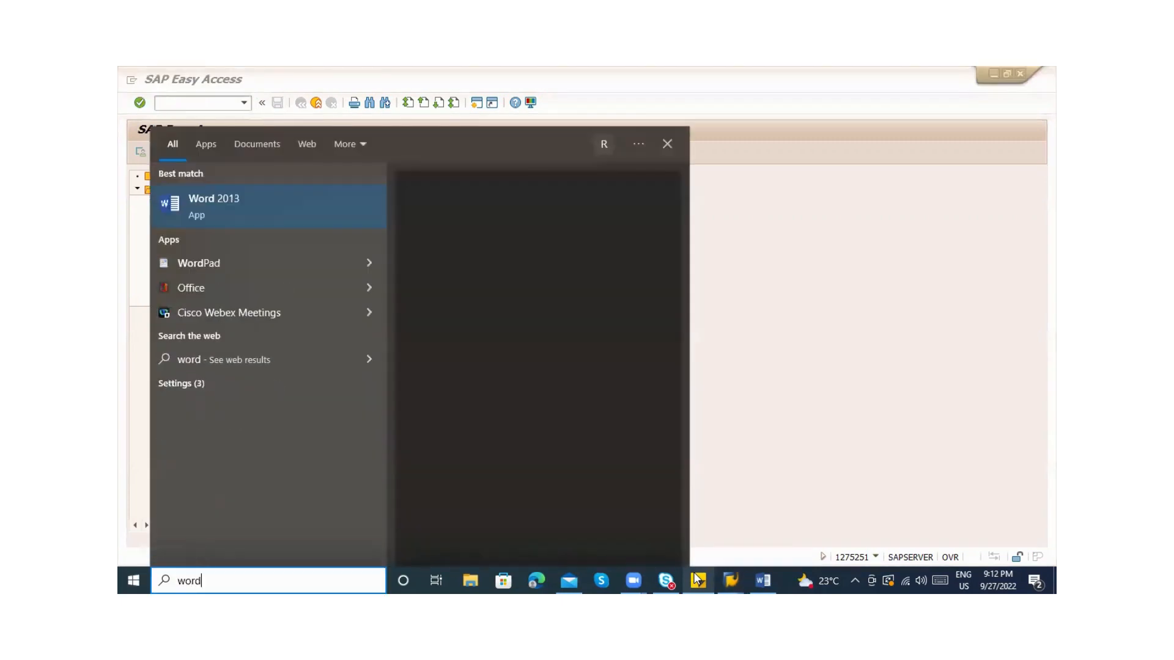
key(Escape)
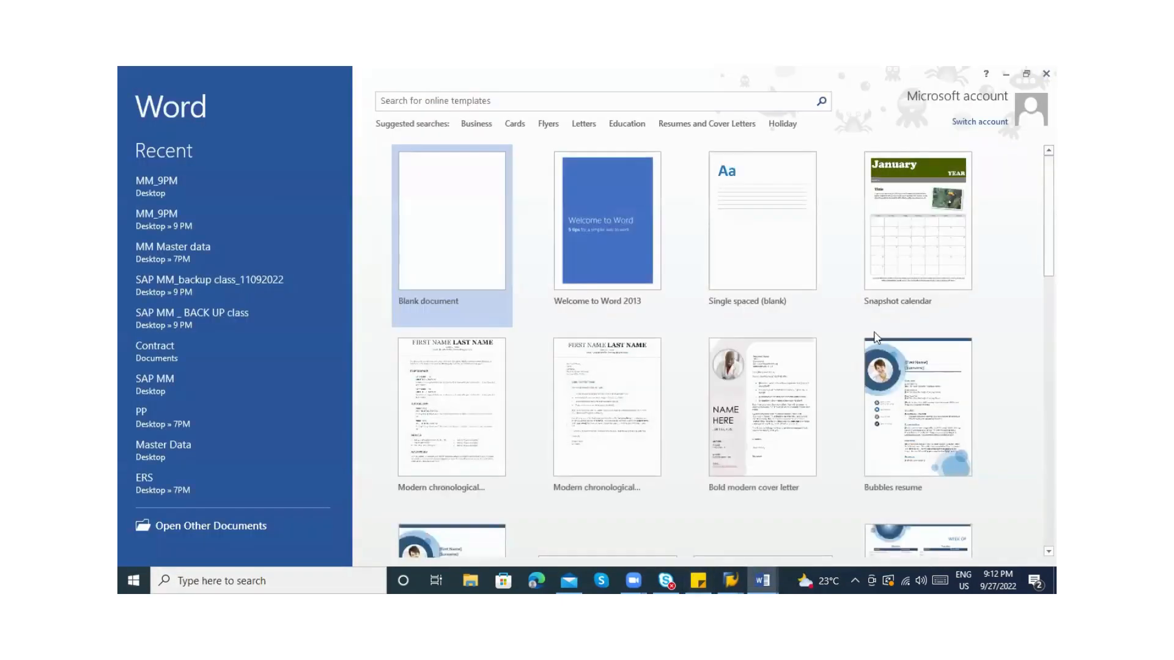
key(Escape)
click(761, 579)
click(762, 580)
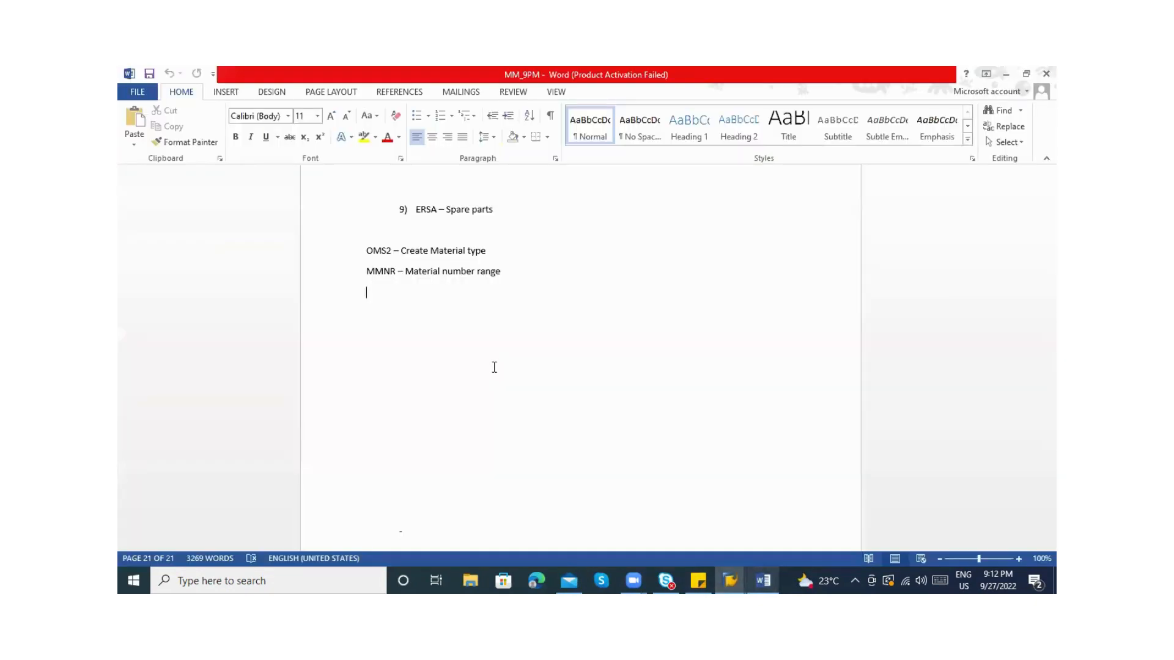
key(Return)
Type numbered items 'MM01 - Creation', 'MM02 - Change' and 'MM03 - Display of Material master'
text(1) )
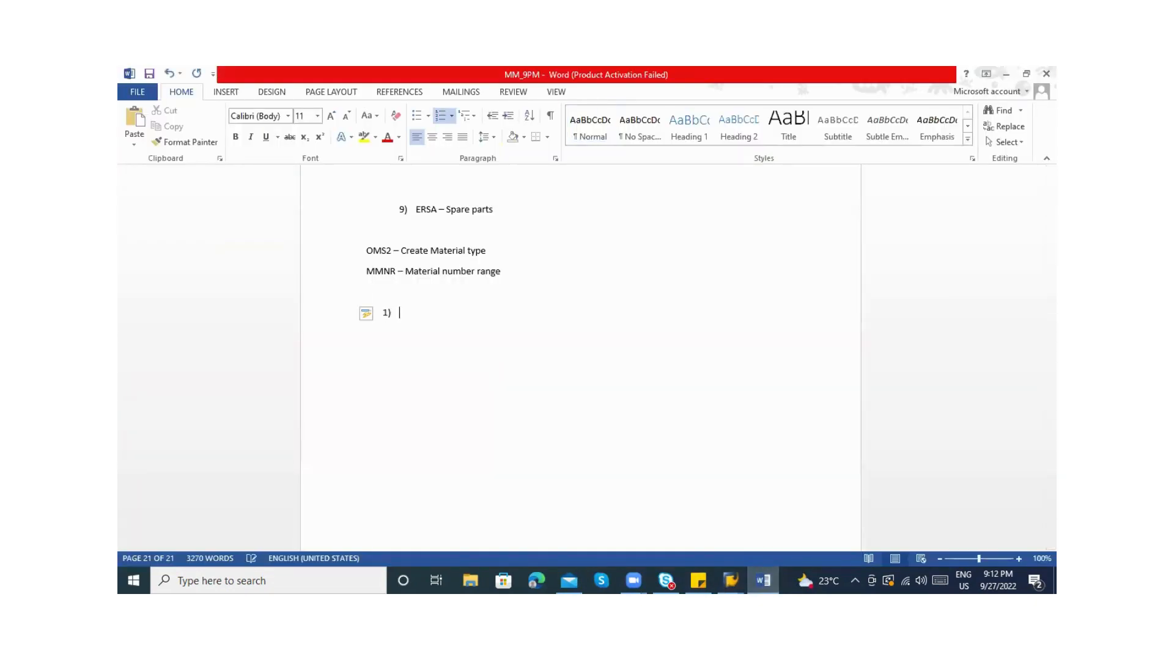
text(MM01 - Creation)
key(Return)
text(MM02)
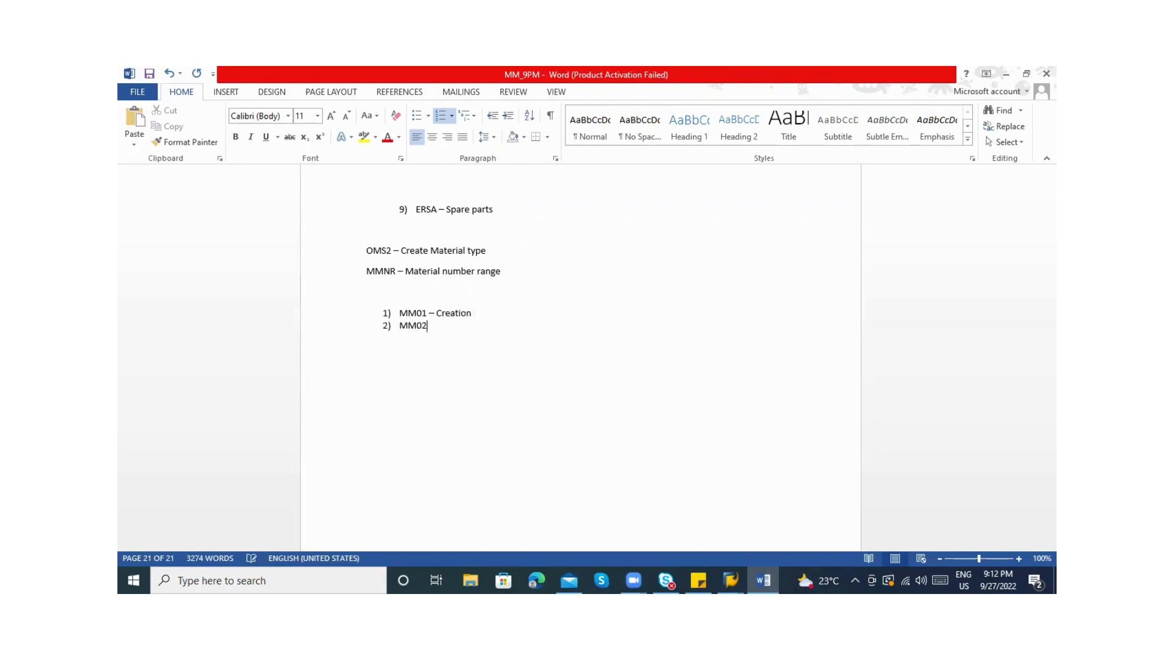
text( - C)
text(hange)
key(Return)
text(MM)
text(03 - )
text(D)
text(isplay )
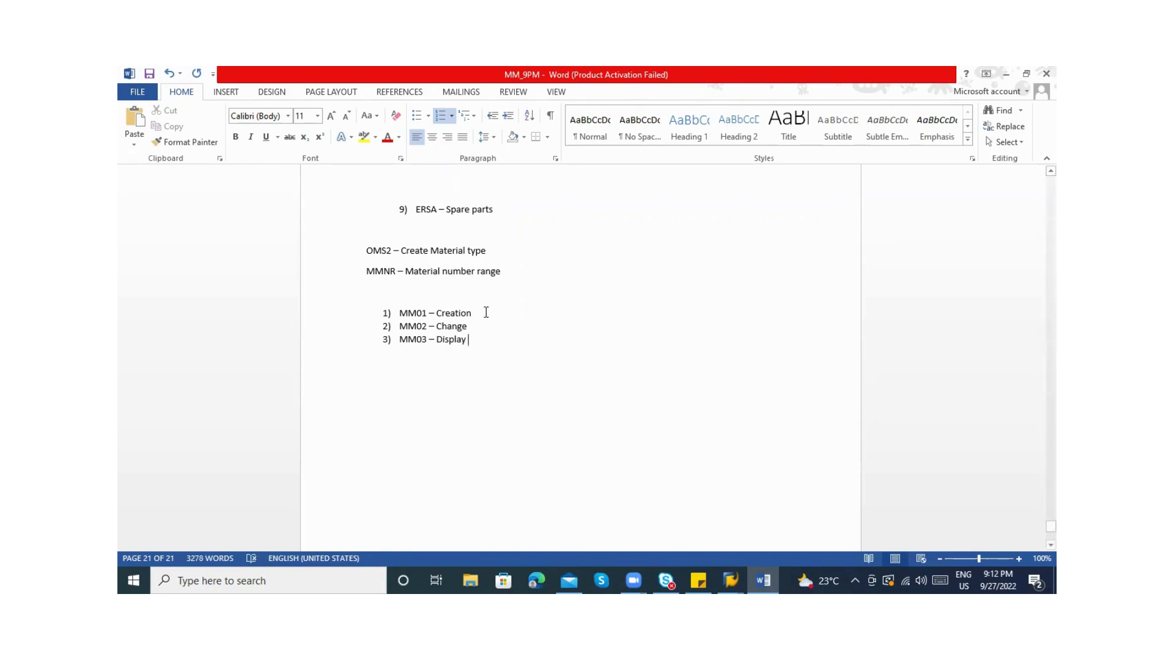
text(of Matr)
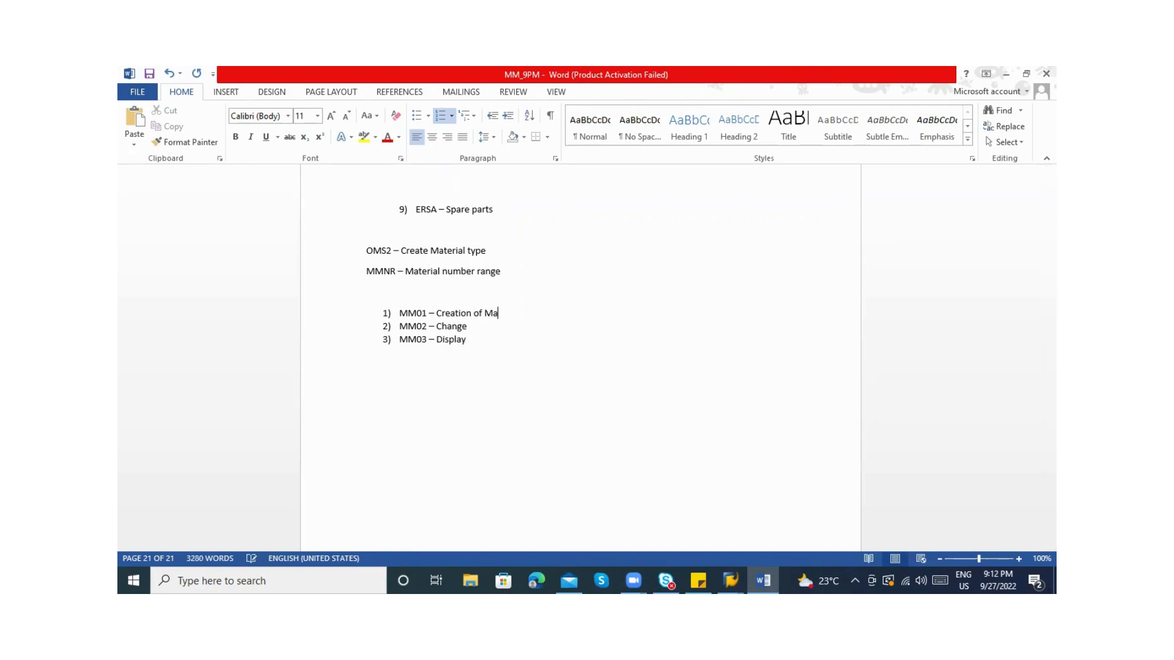
key(BackSpace)
text(erial)
text(master)
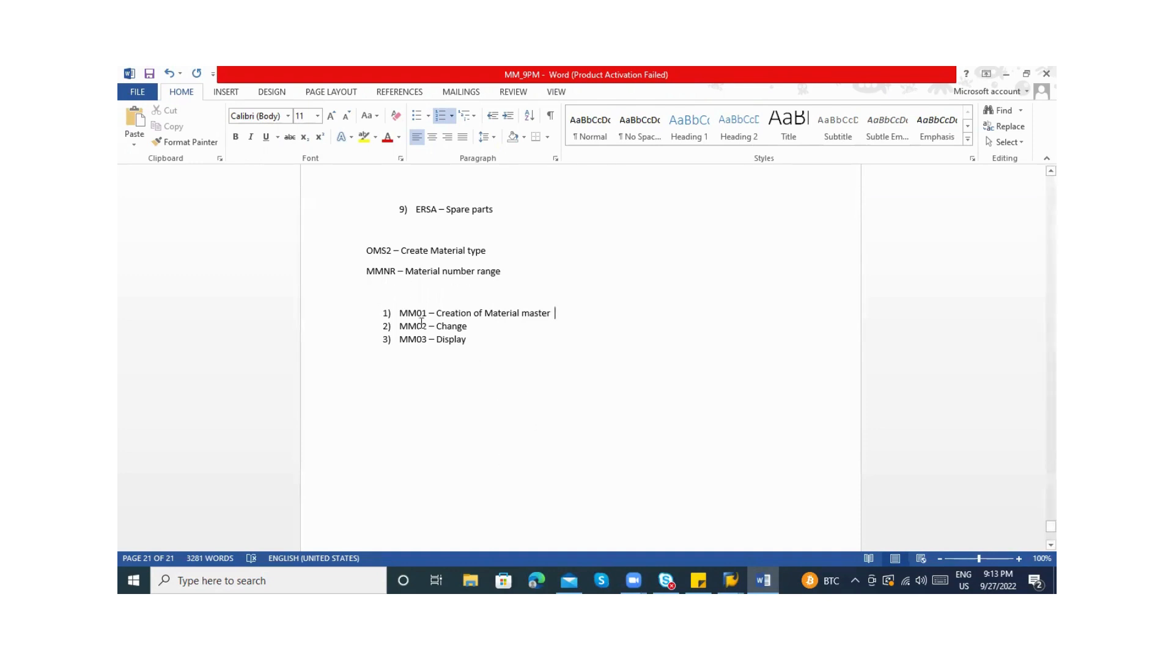
Add item '4) MM04 - Changes in Material Master' after item 3
click(505, 326)
click(469, 341)
key(Return)
key(Return)
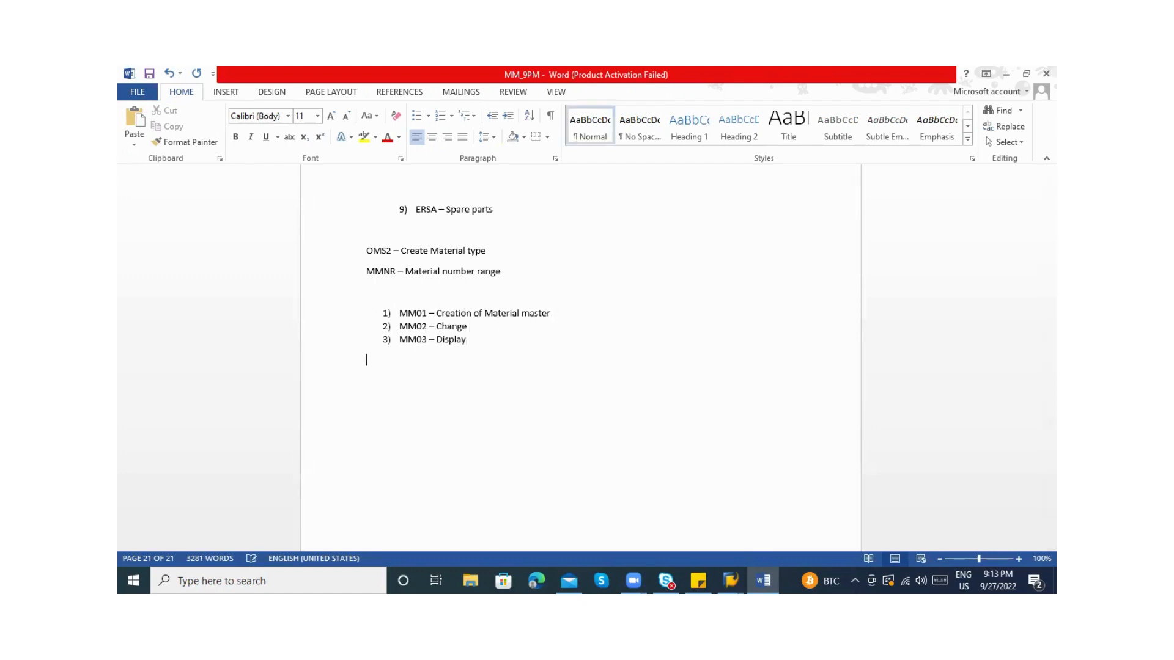
text(MM)
key(BackSpace)
key(BackSpace)
text(4) )
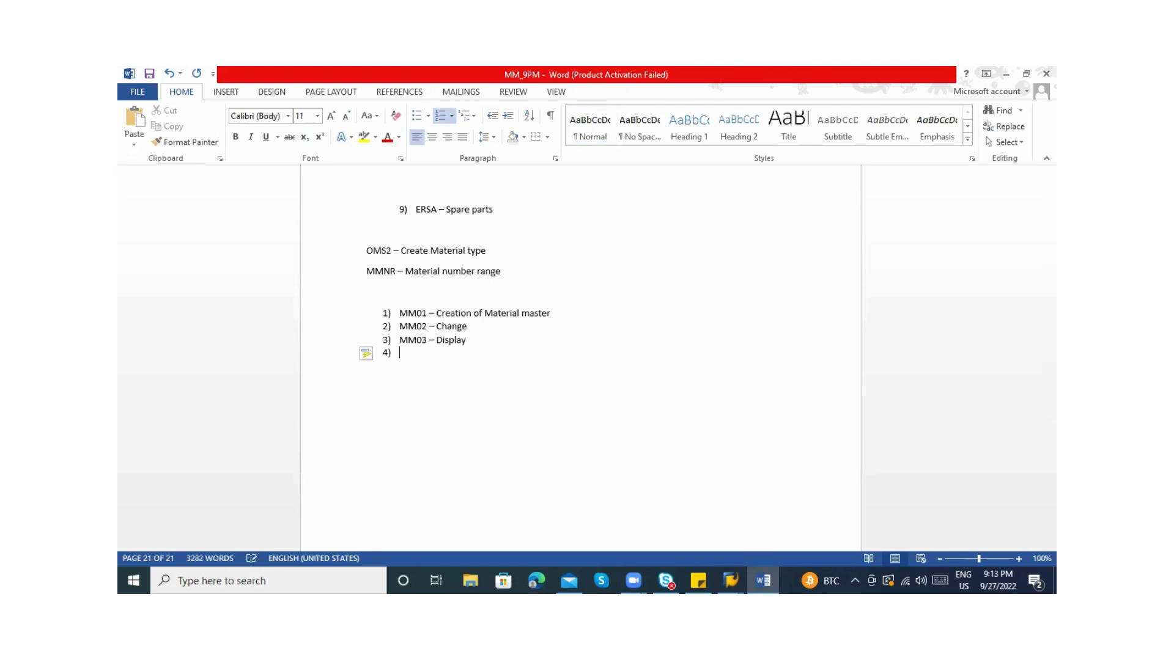
text(MM04 - Changes in Ma)
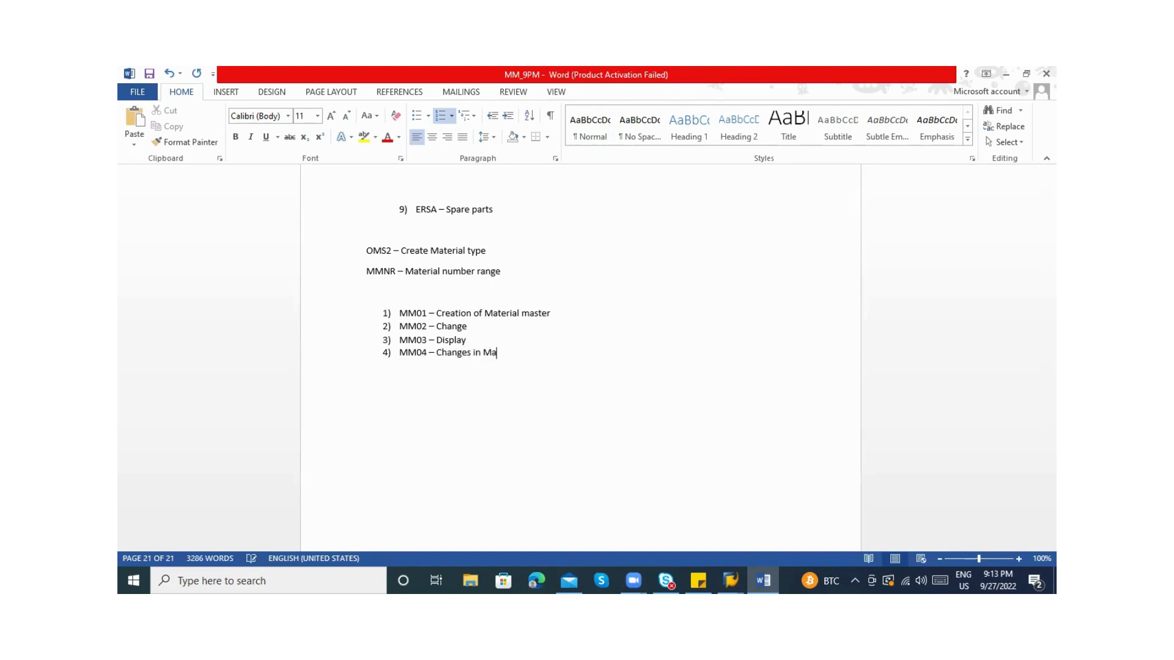
text(terial Master)
Run MM01 from SAP Easy Access to reach the Create Material initial screen
click(510, 353)
mouse_move(724, 566)
click(742, 516)
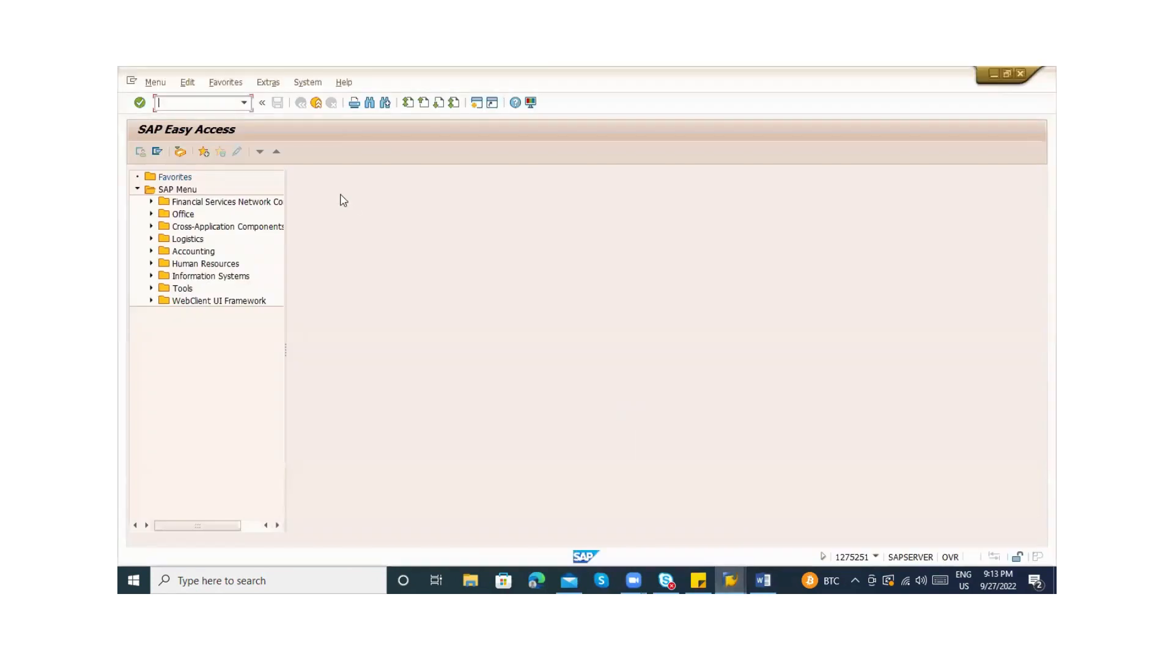
text(MM01)
key(Return)
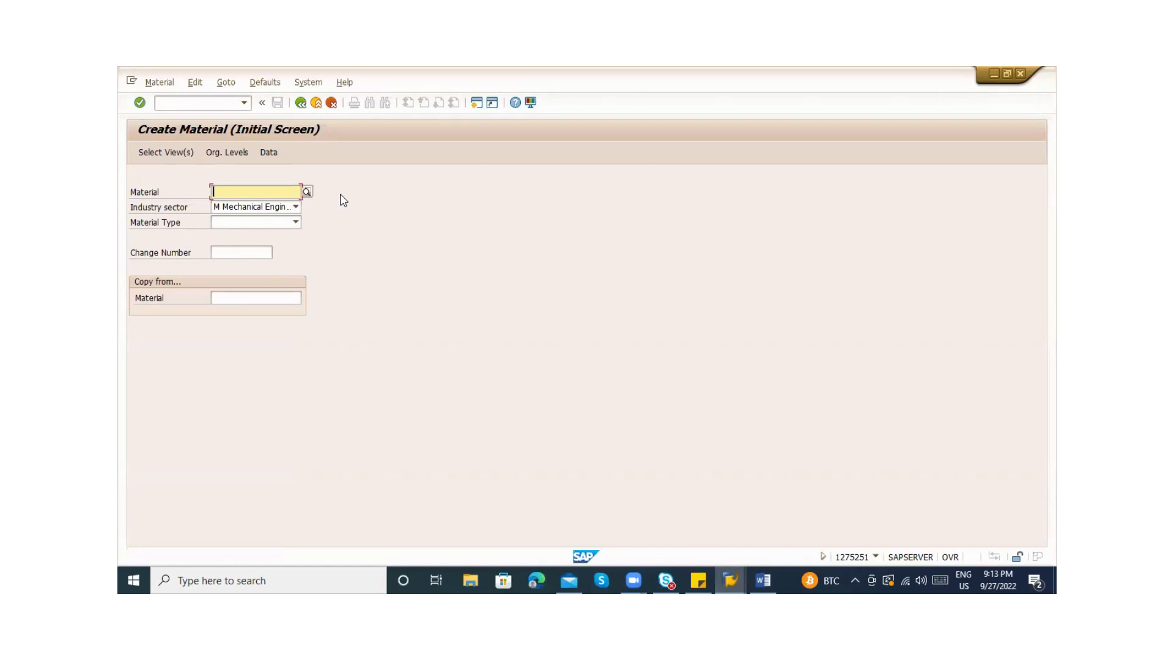
key(alt+Tab)
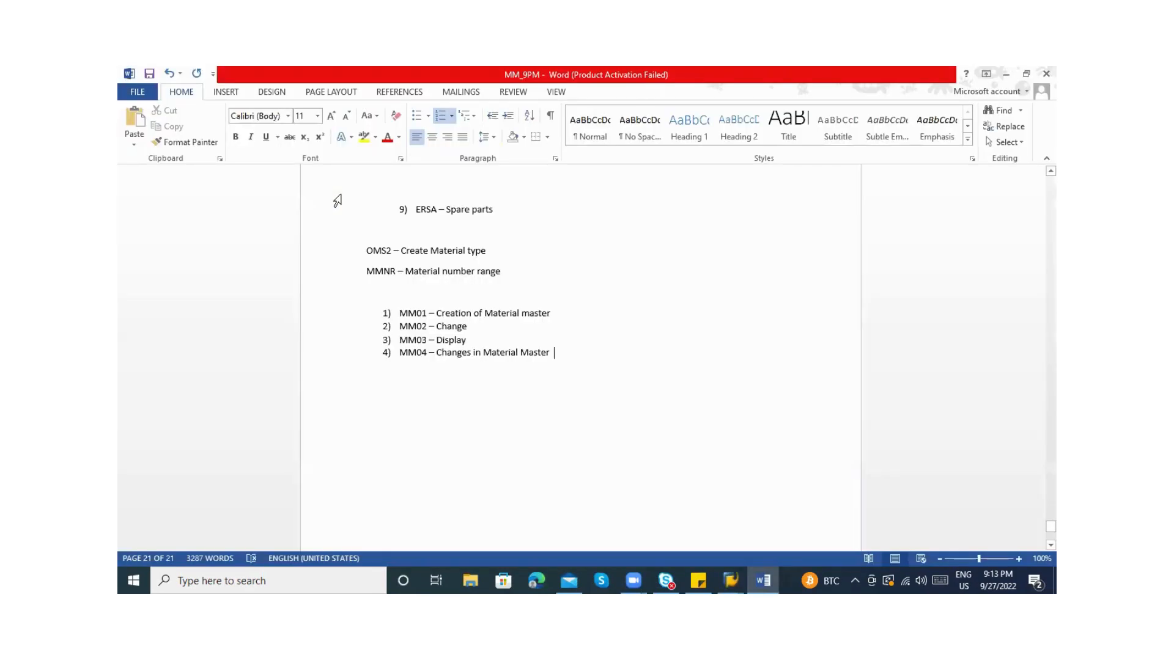
key(alt+Tab)
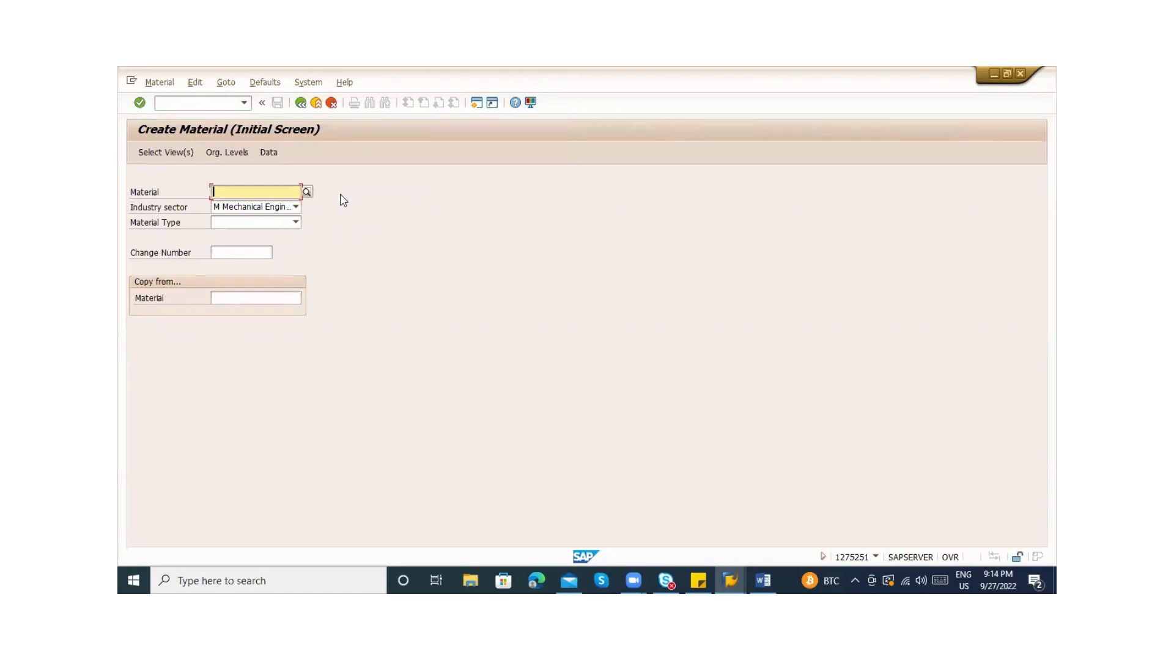
Add the note 'MM ---> Basic Data, Purchasing, Plant data storage 1 & 2, Accounting data 1 & 2', fixing spacing
key(alt+Tab)
key(Return)
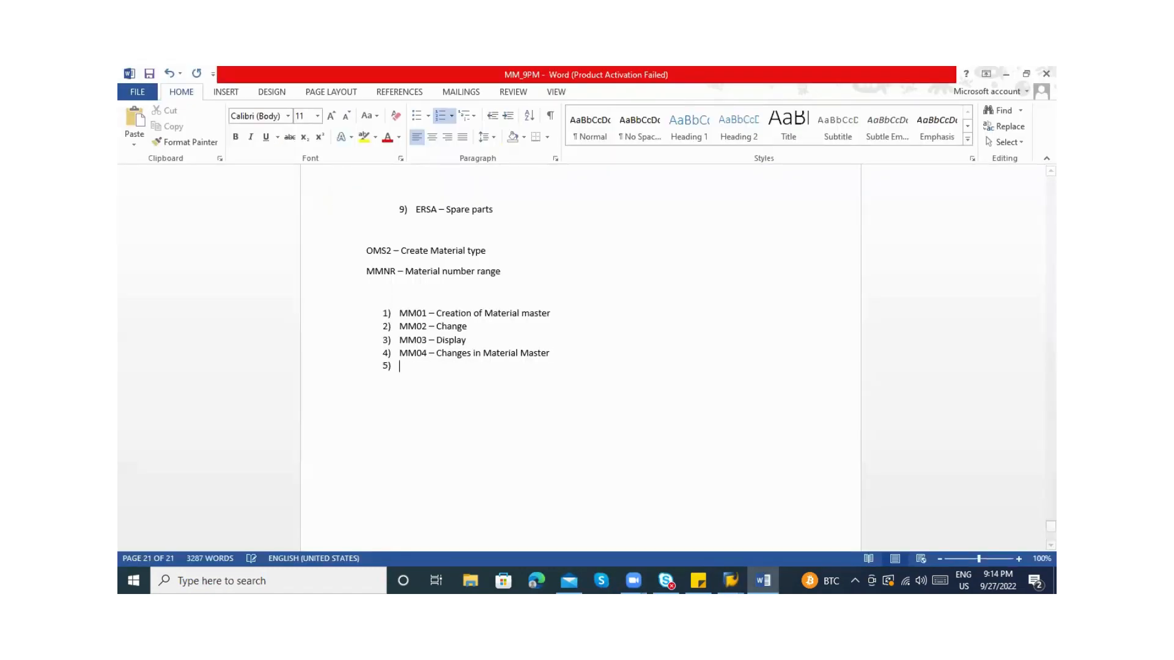
key(Return)
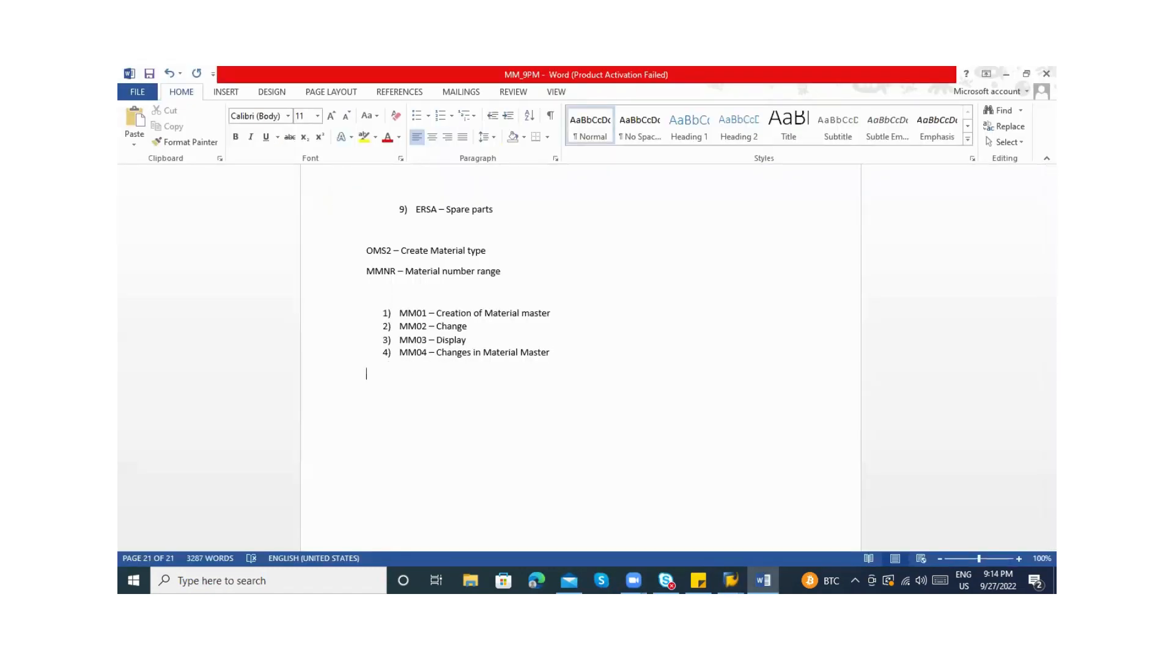
key(alt+Tab)
key(alt+Tab)
key(Return)
text(MM ---)
text(> )
text(Basic)
text( Data )
text(, )
text(Purchasing)
text( , )
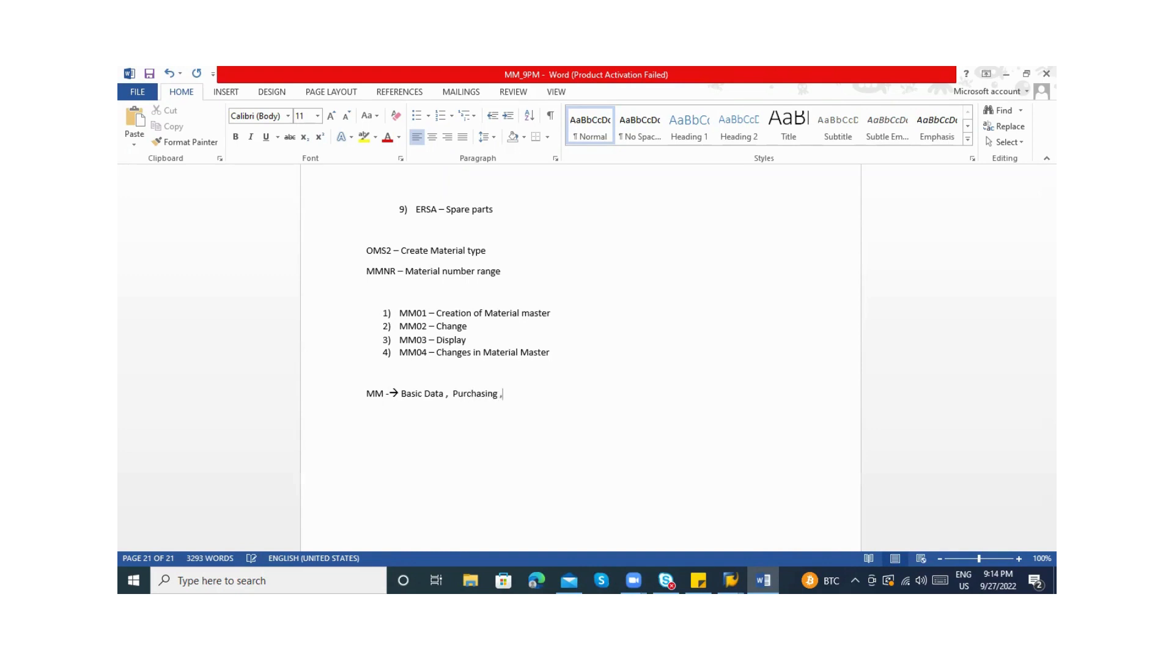
text(Plantdata storage 1 & 2 , Acc)
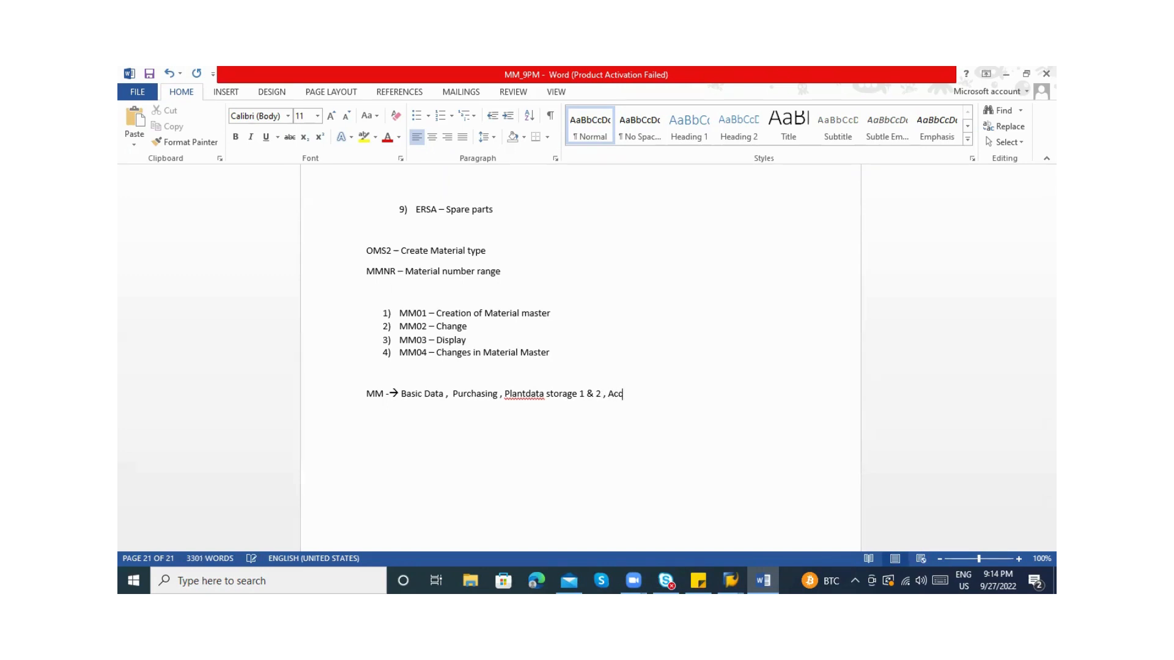
text(ounting data 1 & 2)
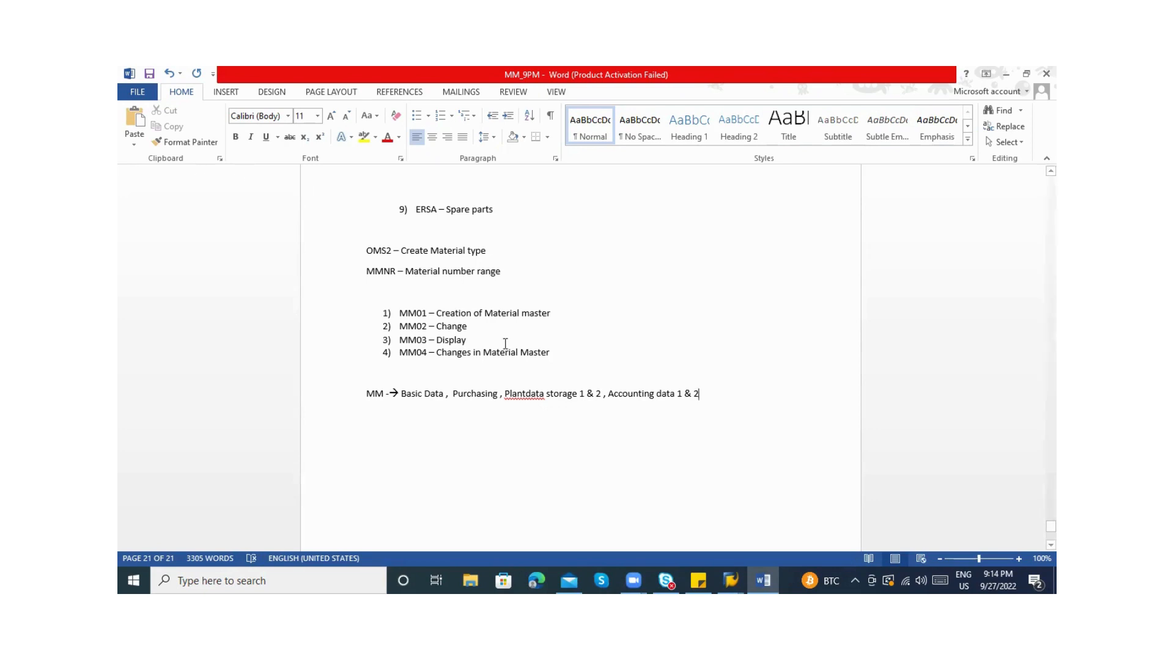
click(528, 393)
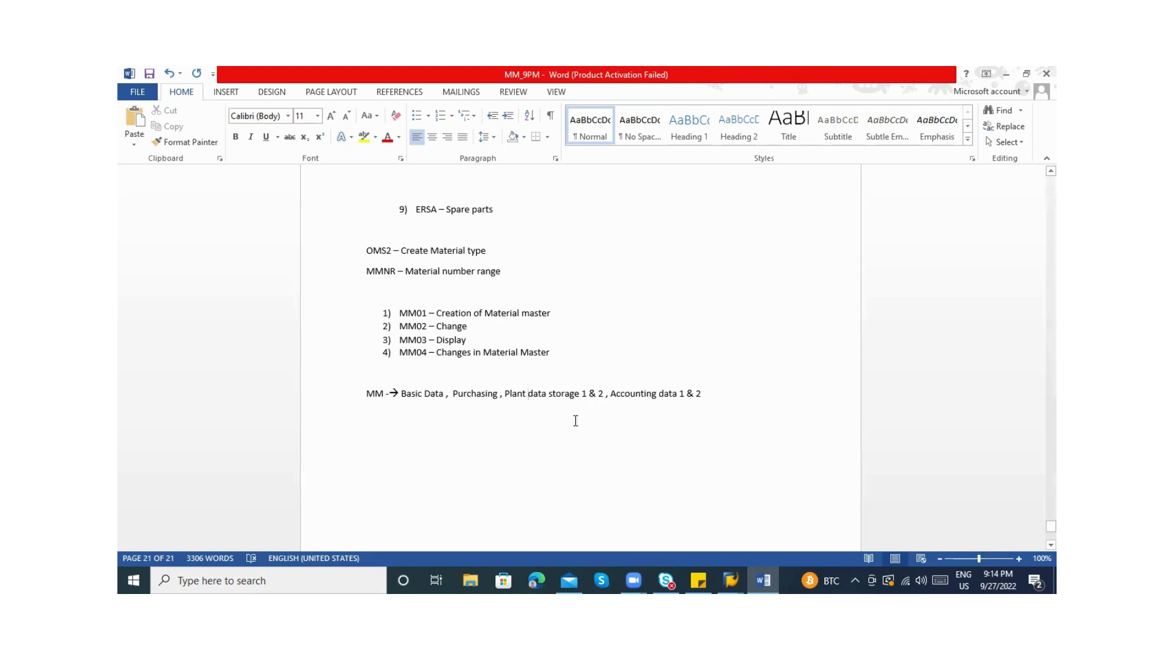
click(437, 397)
click(445, 395)
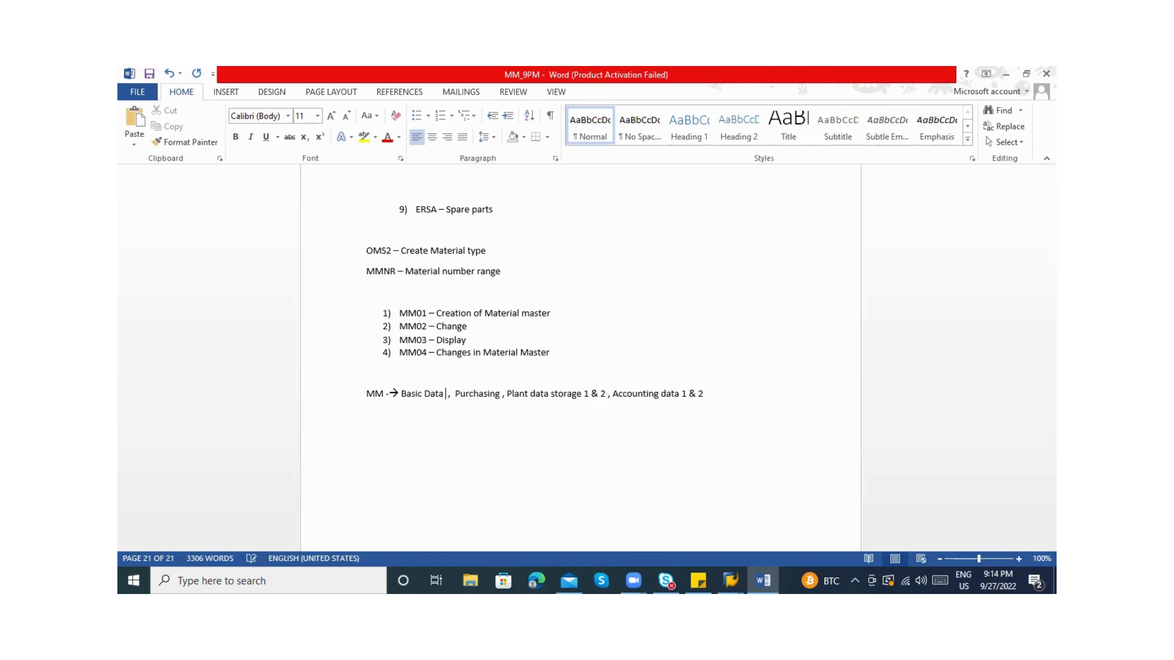
click(731, 580)
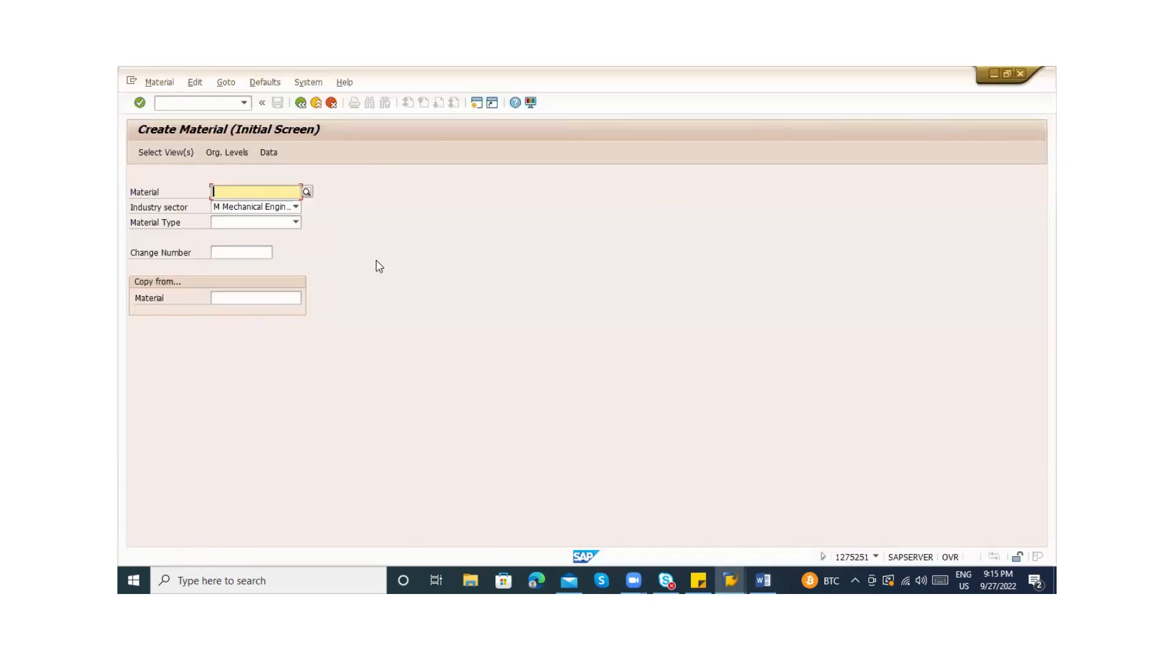
click(230, 225)
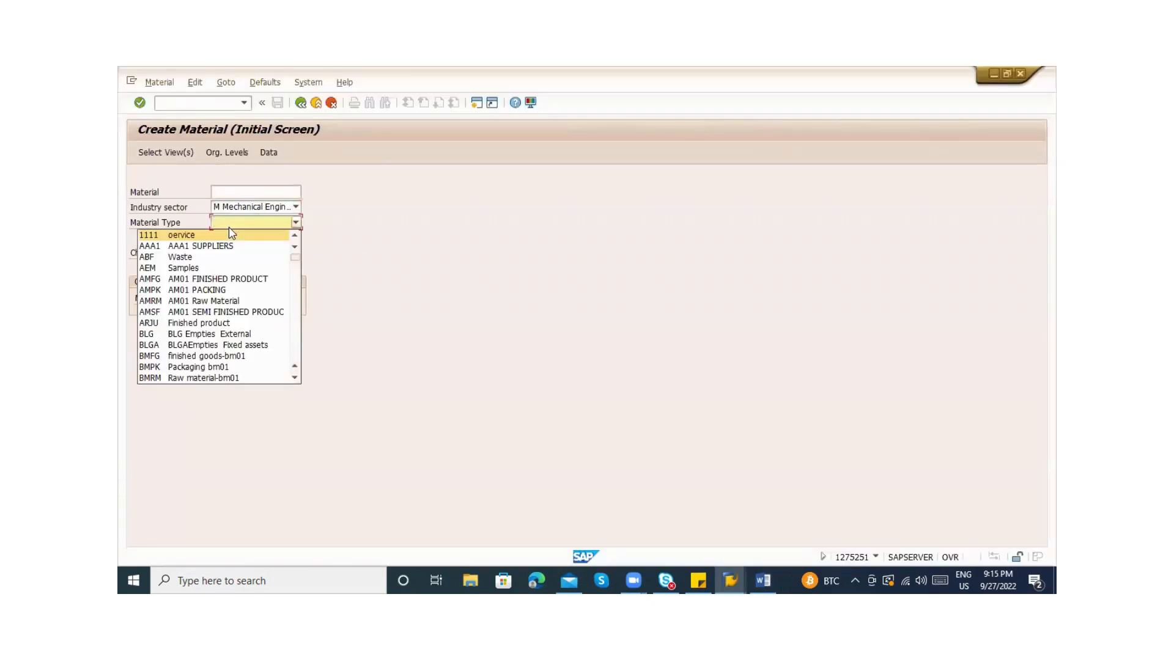
scroll(230, 233, down, 1)
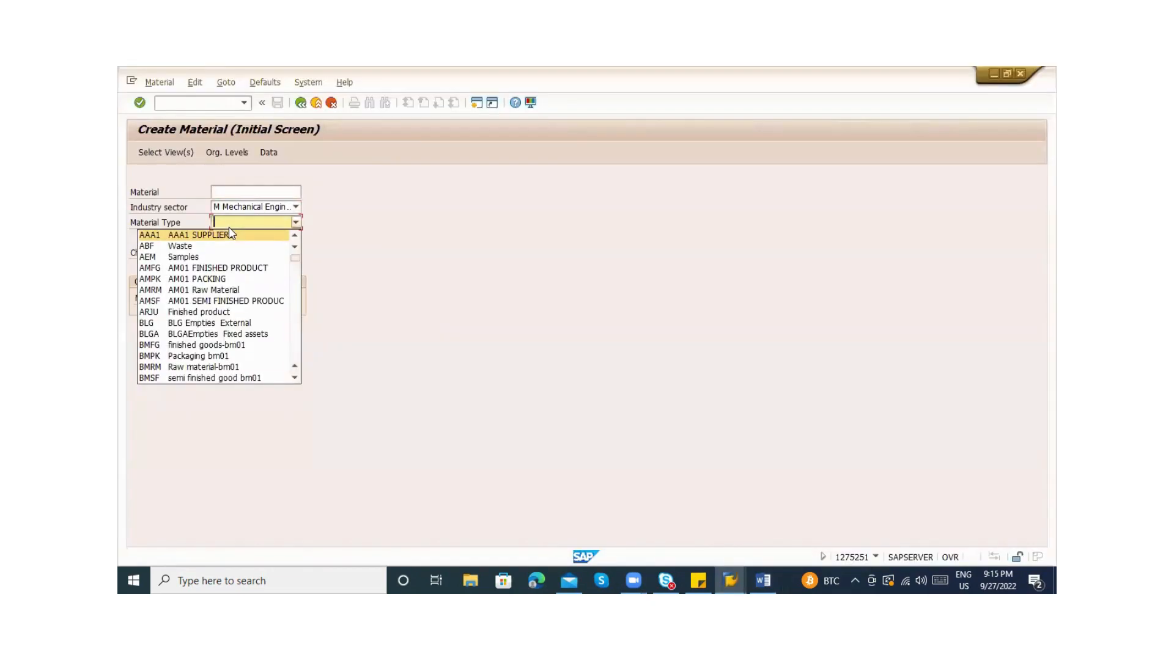
key(z)
key(a)
key(b)
key(z)
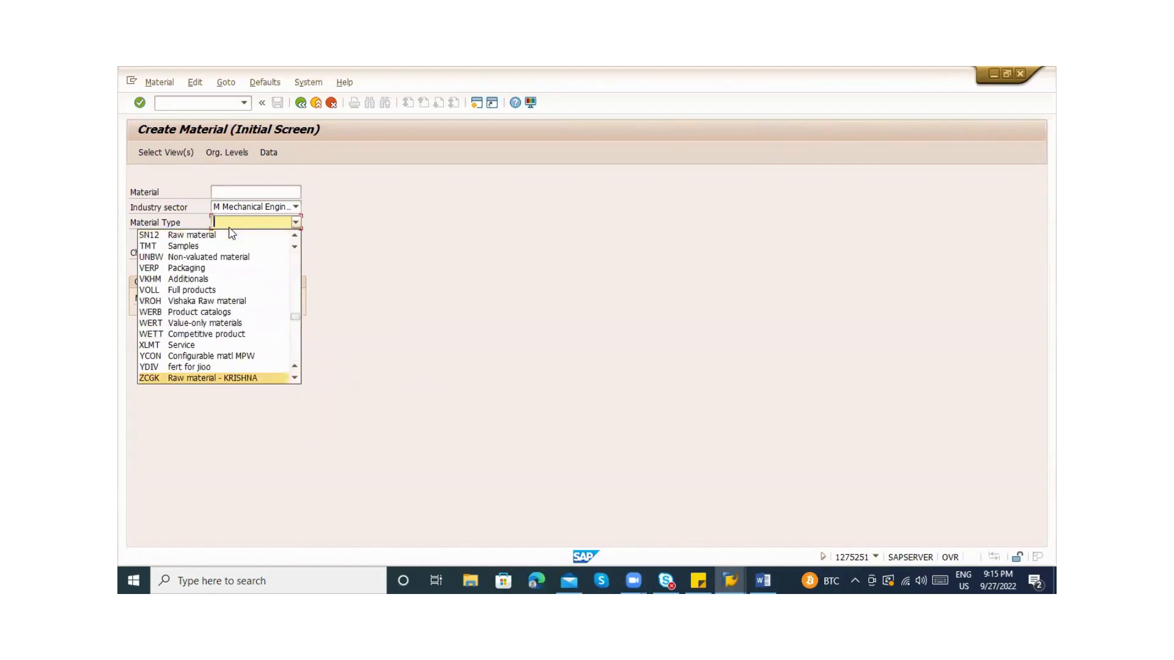
key(a)
key(Escape)
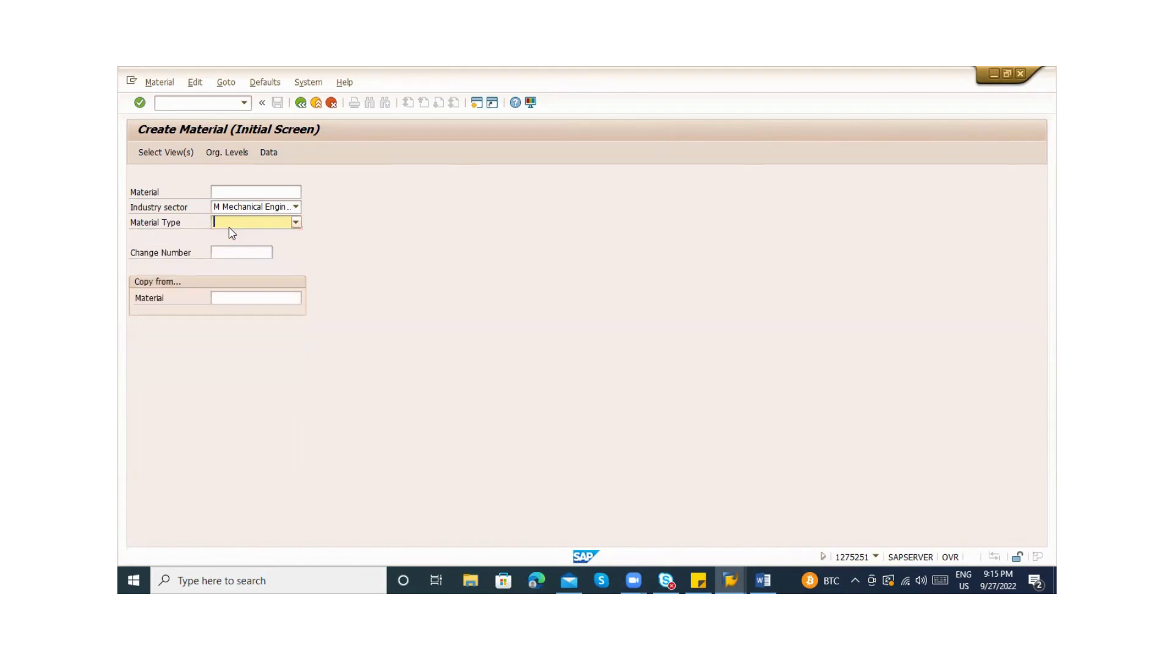
key(alt+Tab)
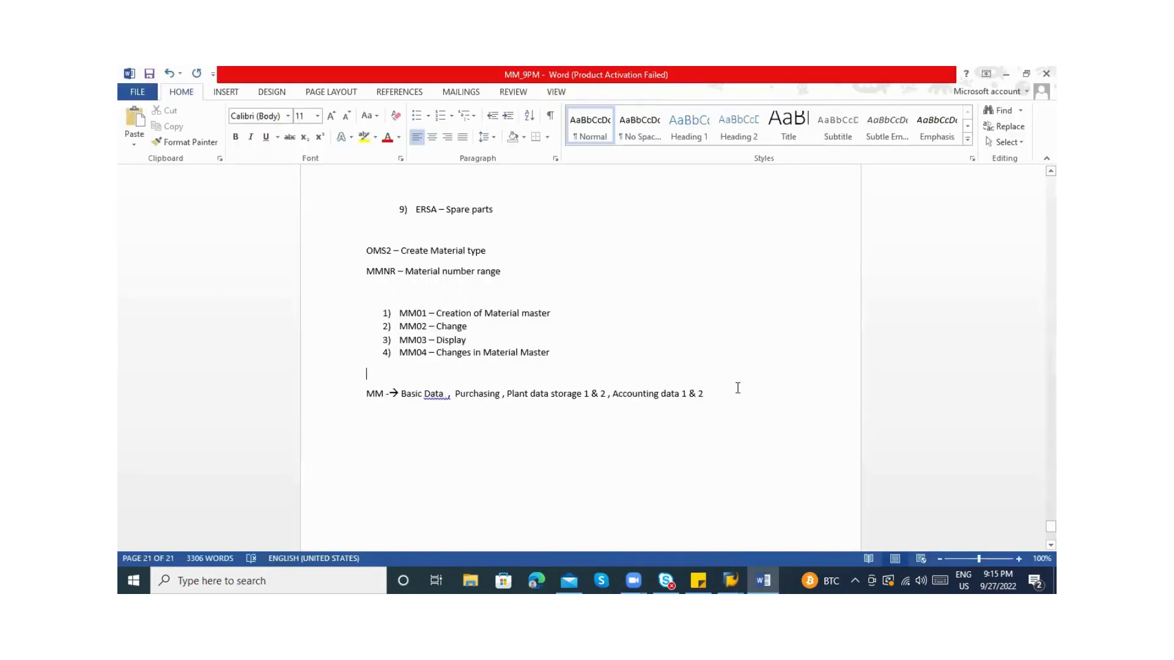
Write a new line under the MM note that ends up reading 'Z* ---------- Y*'
click(719, 393)
key(Return)
key(Return)
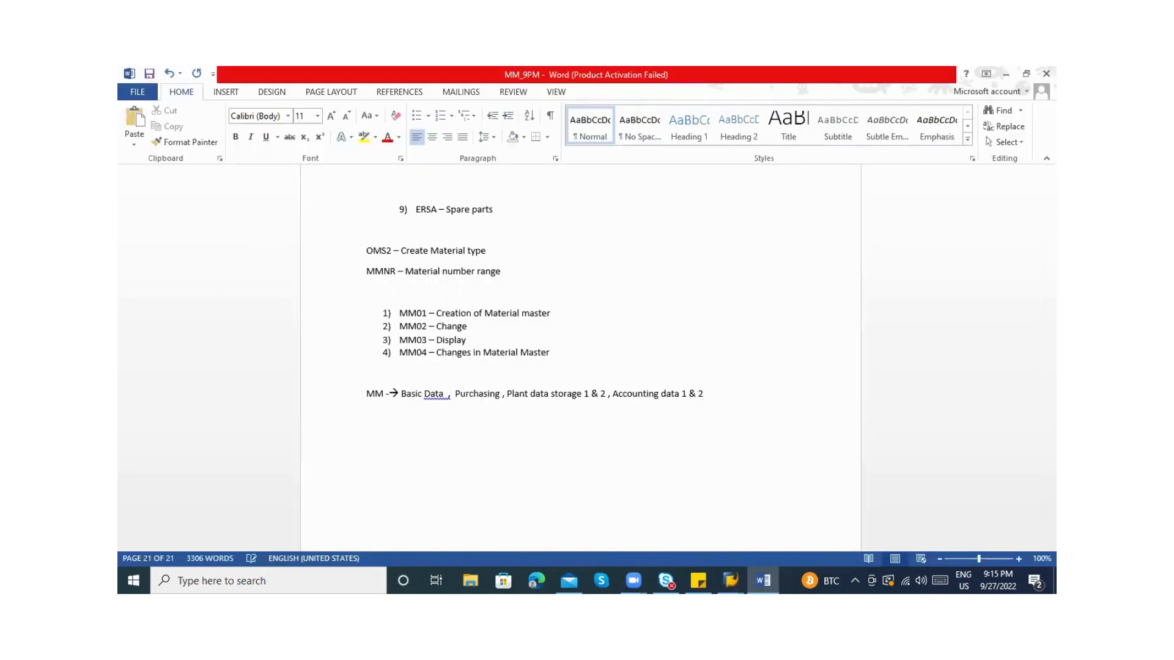
text(Z*n)
text( --)
key(BackSpace)
key(BackSpace)
key(BackSpace)
key(BackSpace)
text(------------ A,B,C,D.....)
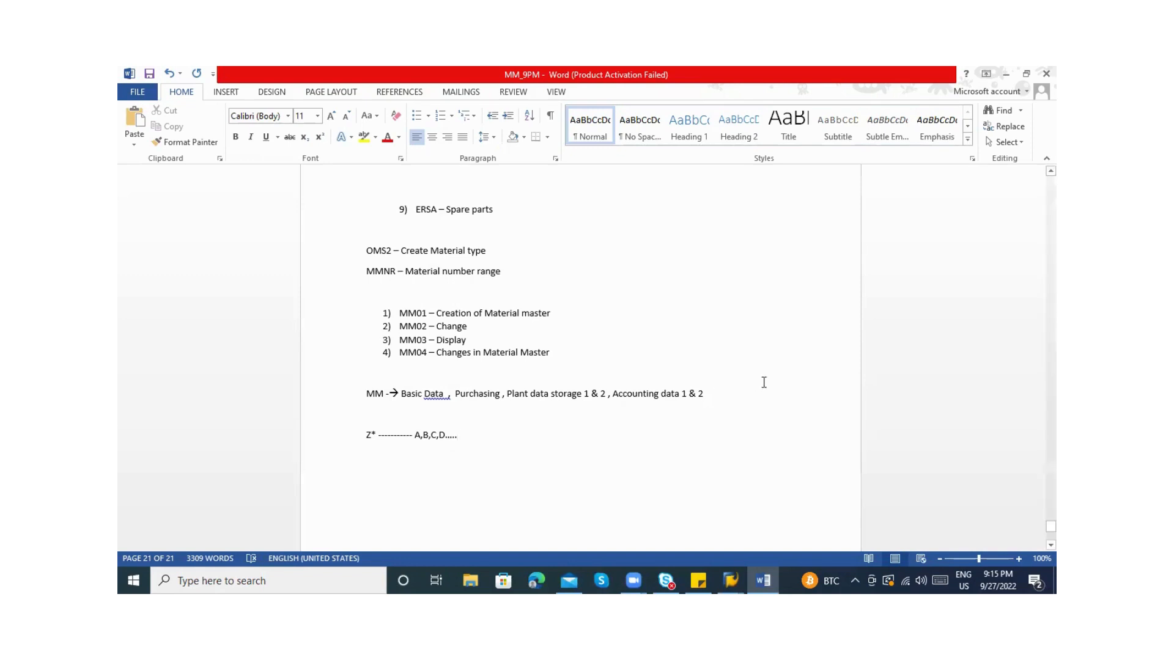
key(BackSpace)
key(BackSpace)
key(BackSpace)
key(BackSpace)
key(BackSpace)
key(BackSpace)
key(BackSpace)
key(BackSpace)
key(BackSpace)
key(BackSpace)
key(BackSpace)
key(BackSpace)
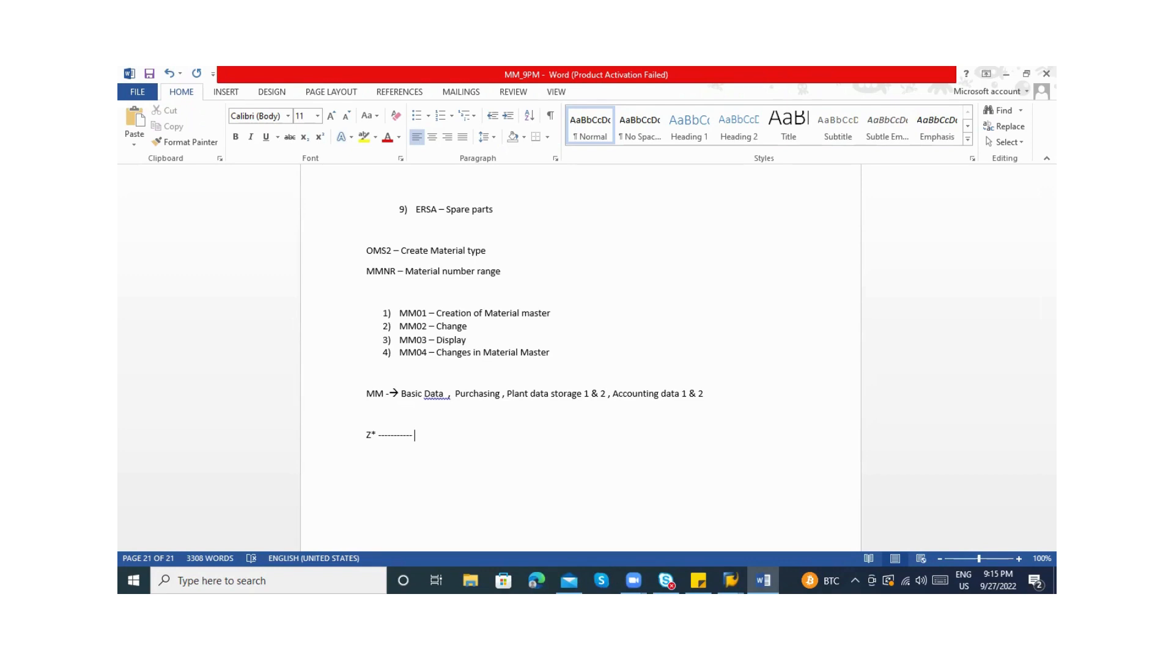
click(376, 433)
double_click(376, 432)
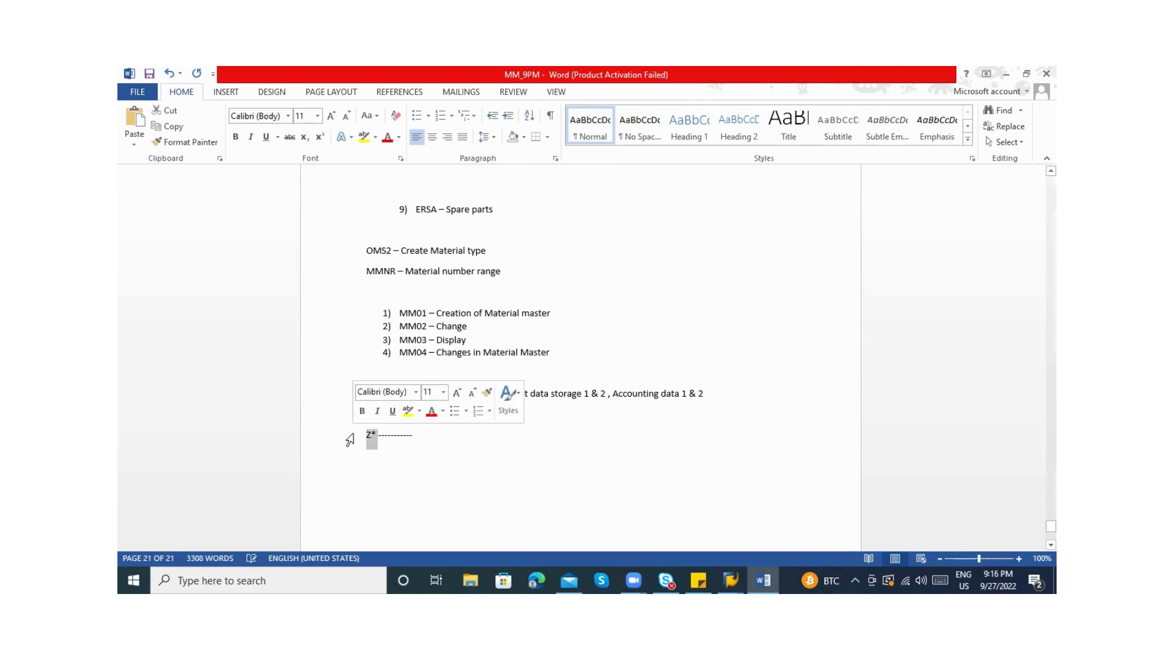
click(462, 438)
text(Y*)
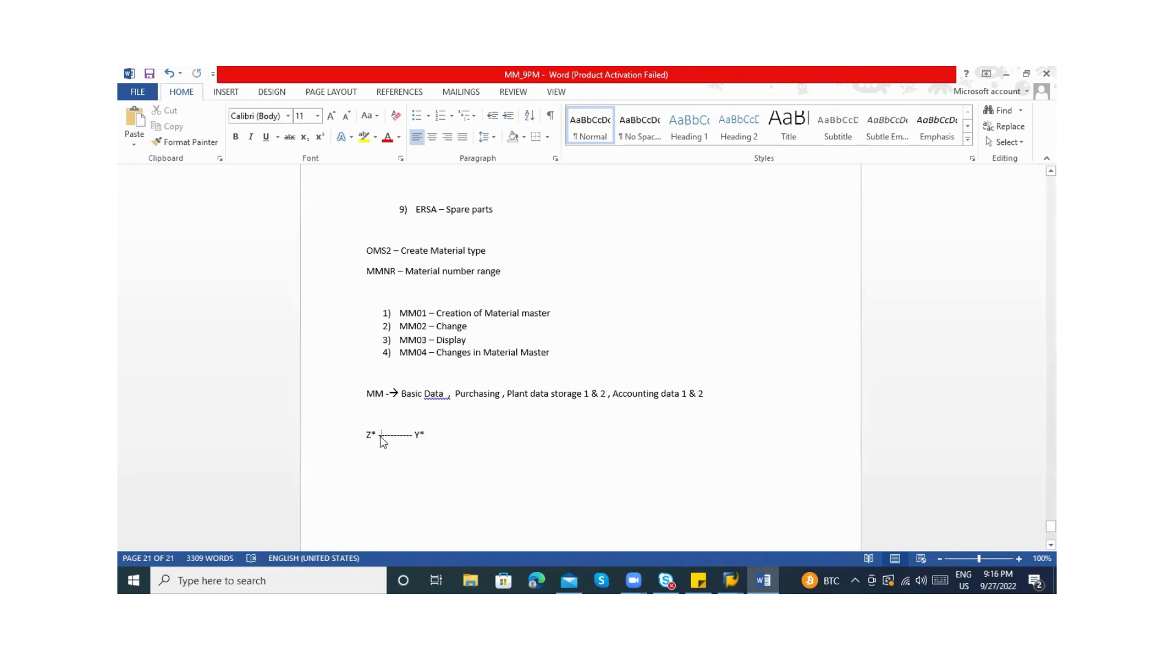
key(alt+Tab)
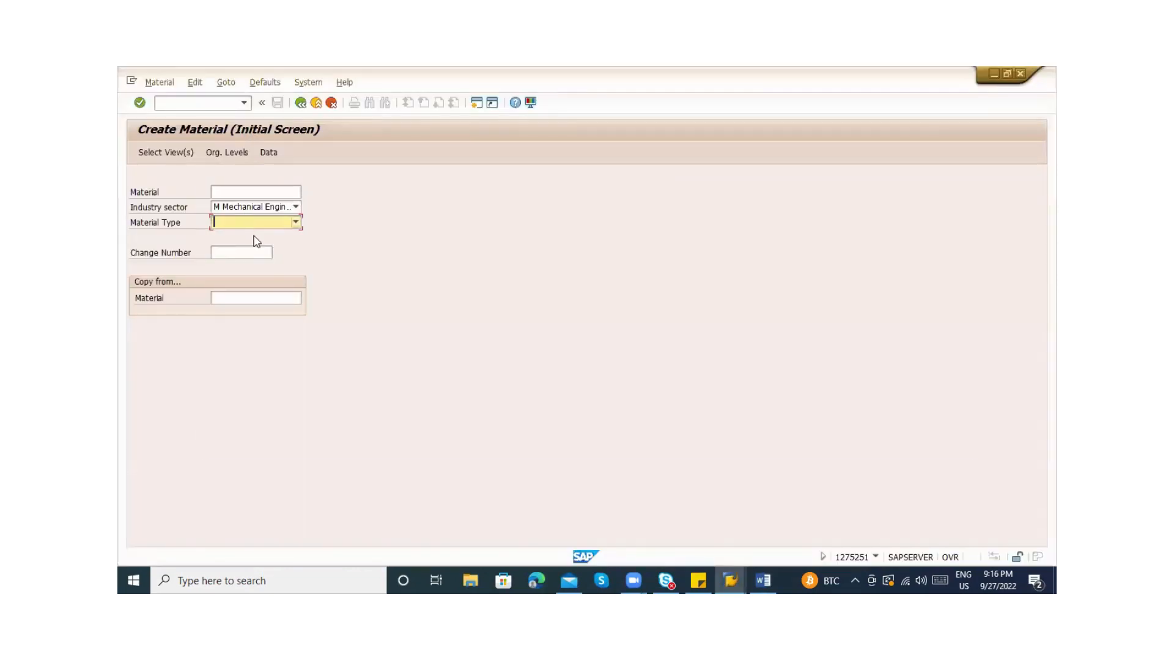
Browse the Material Type list on the Create Material screen without choosing one
key(alt+Tab)
key(Escape)
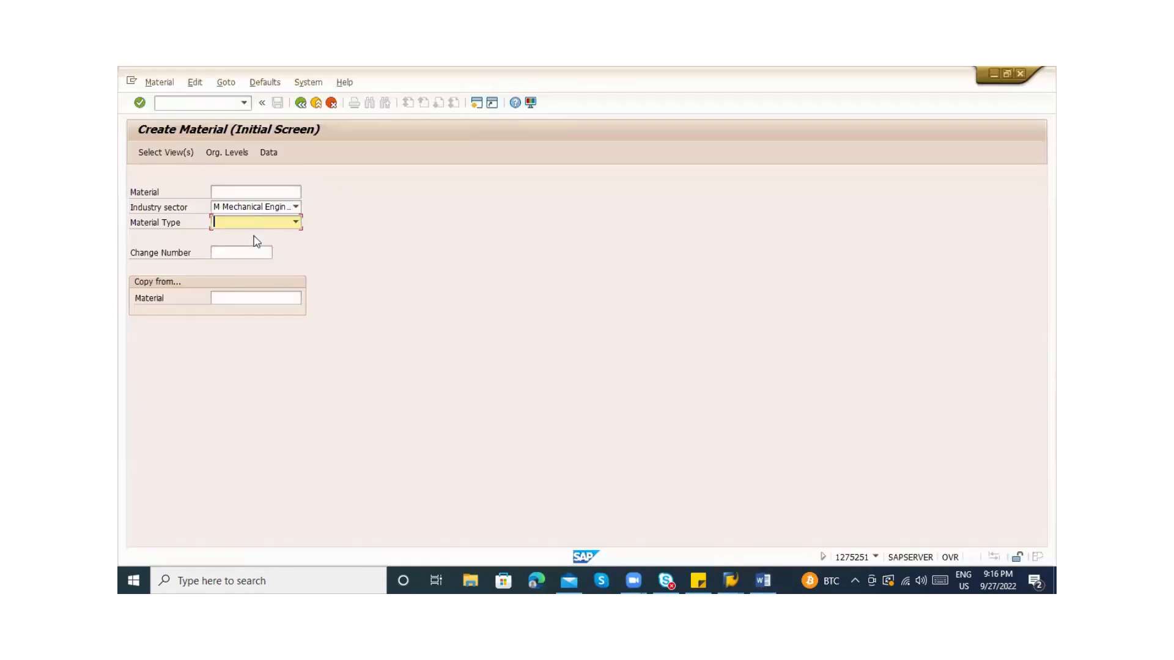
click(255, 224)
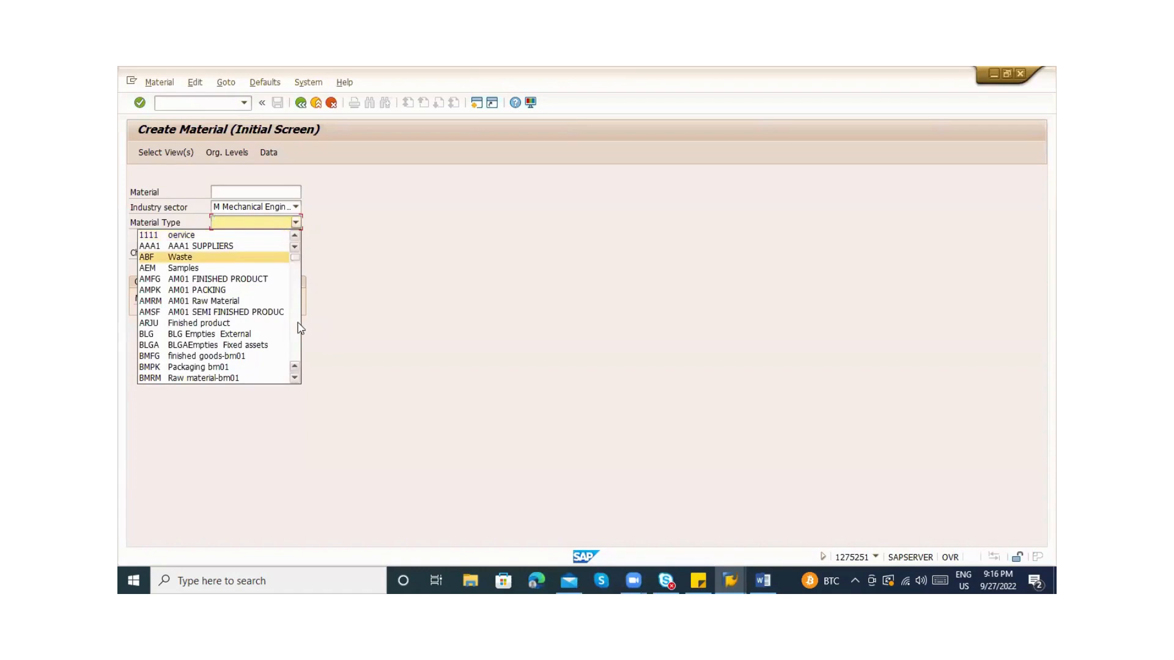
scroll(296, 330, down, 3)
scroll(297, 331, down, 10)
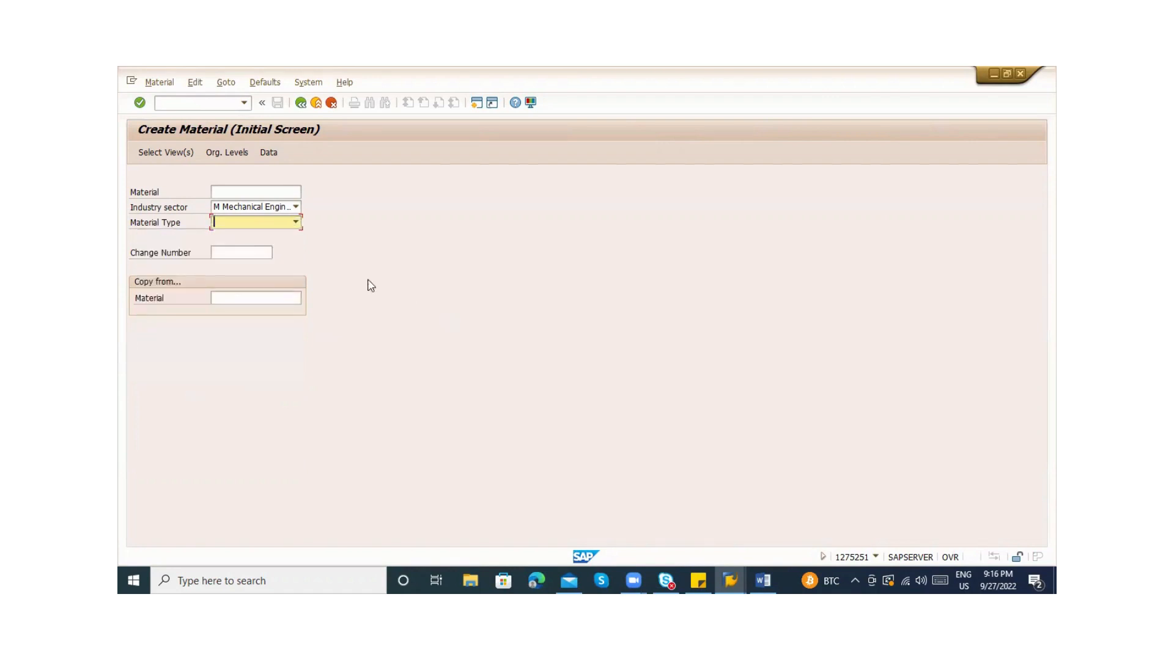
click(267, 223)
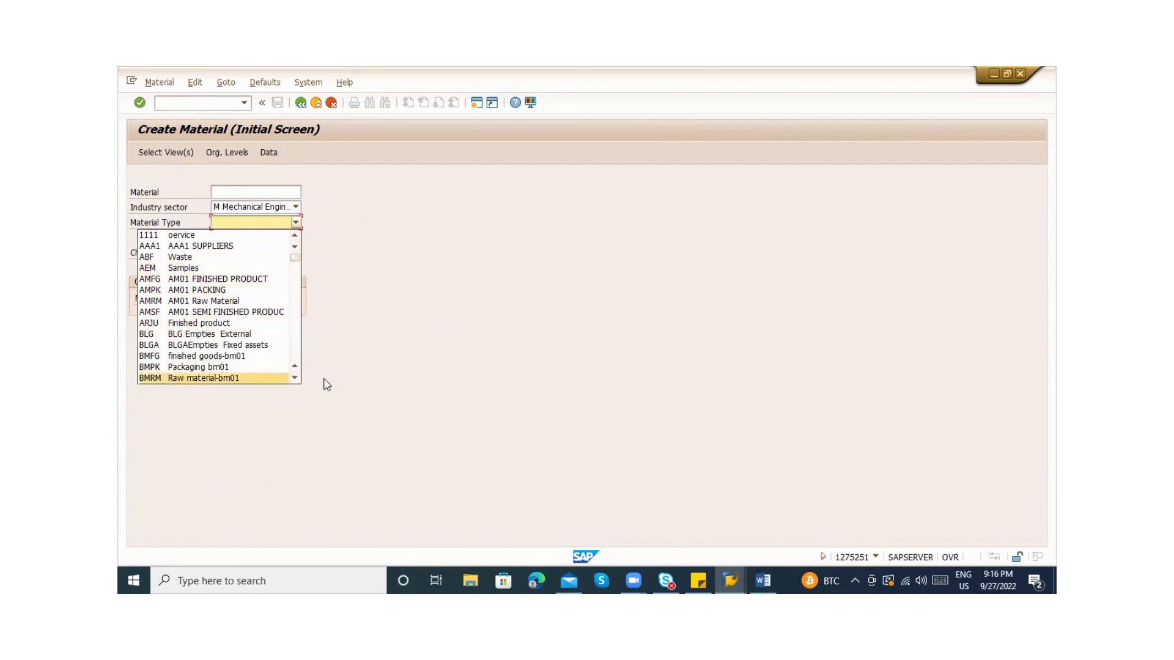
click(432, 368)
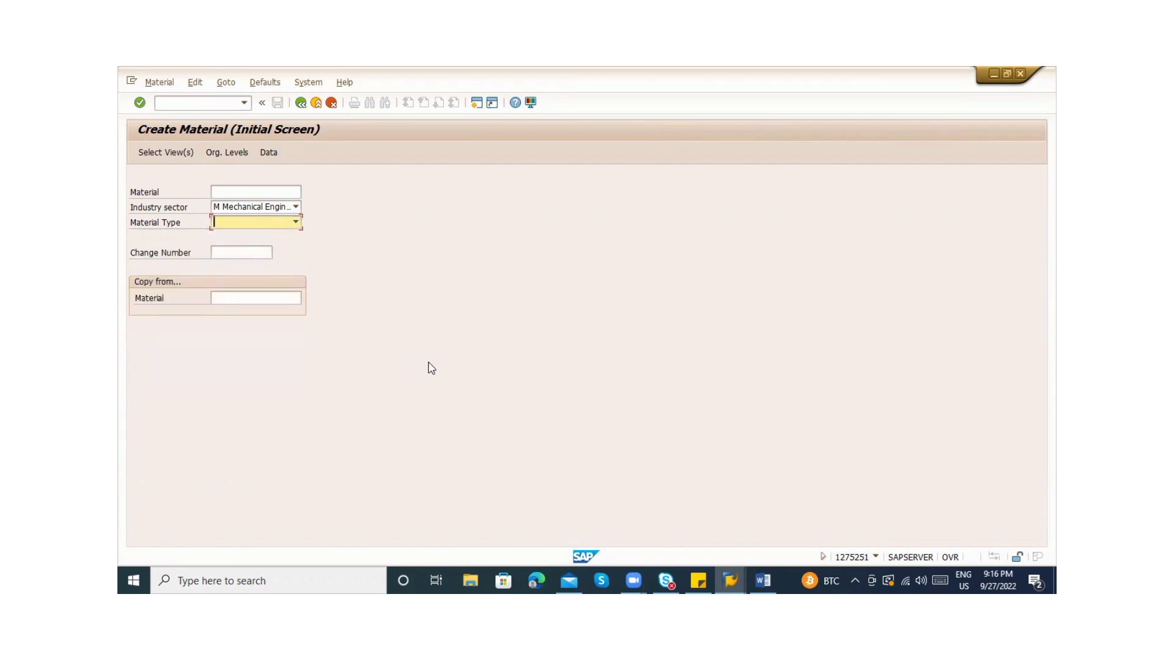
Trim the Word note line back to just 'Z*'
key(alt+Tab)
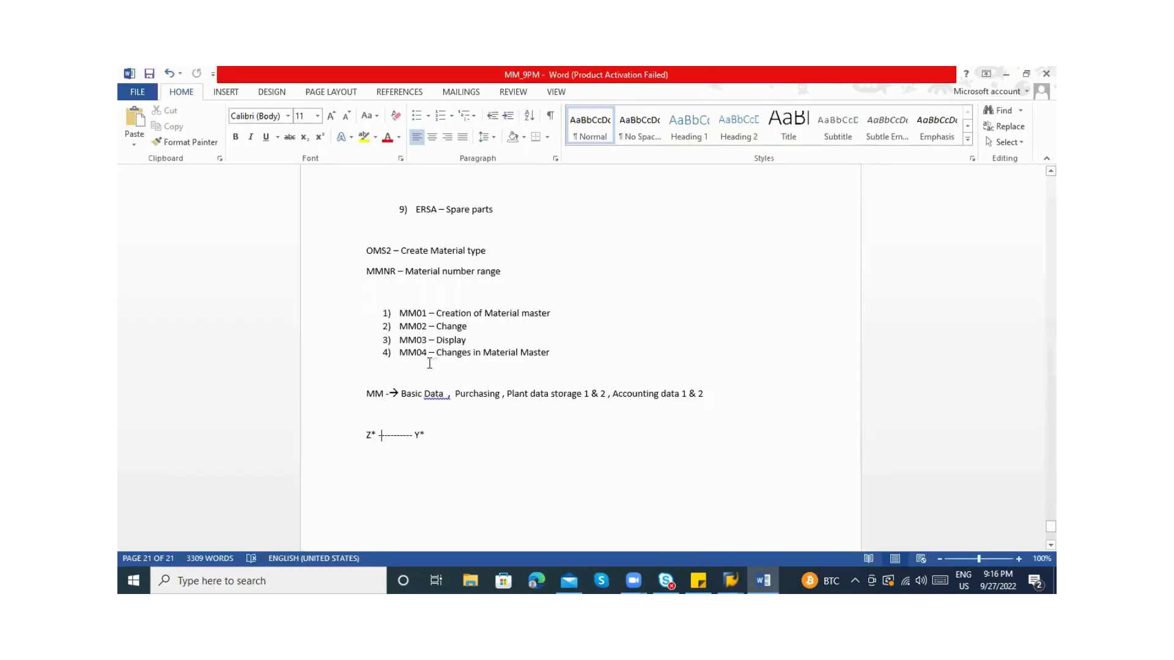
click(431, 431)
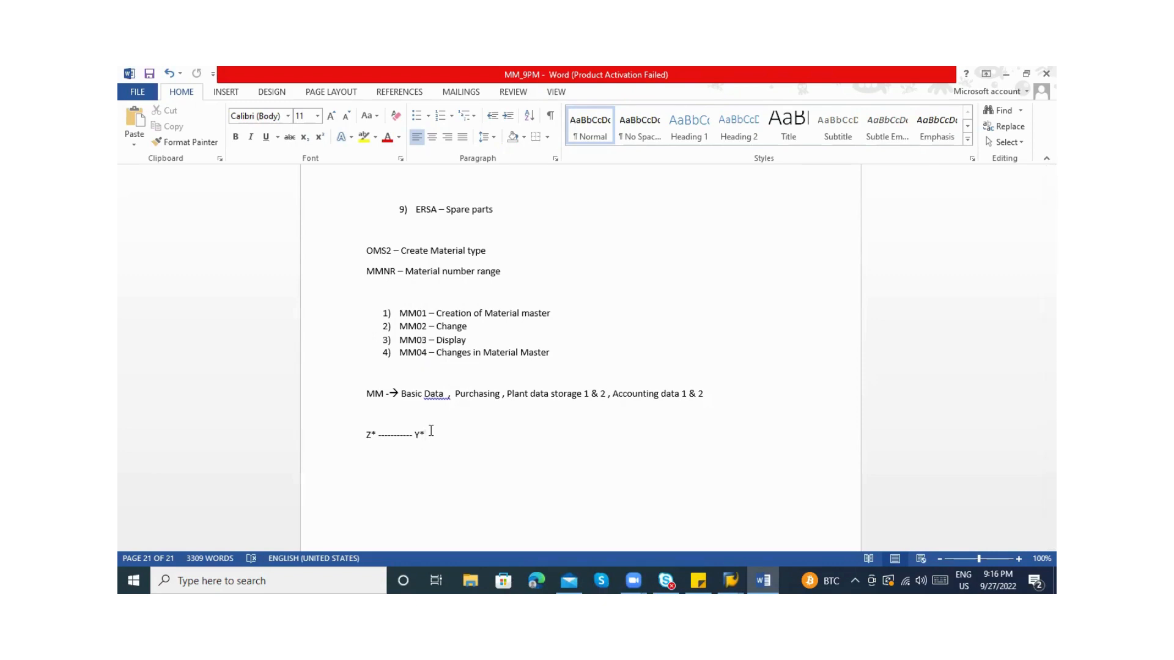
key(BackSpace)
key(BackSpace)
key(BackSpace)
key(BackSpace)
key(BackSpace)
key(BackSpace)
key(BackSpace)
key(BackSpace)
key(BackSpace)
key(BackSpace)
key(BackSpace)
key(BackSpace)
Set Material Type to ZRA2 Raw material and confirm to bring up Select View(s)
key(alt+Tab)
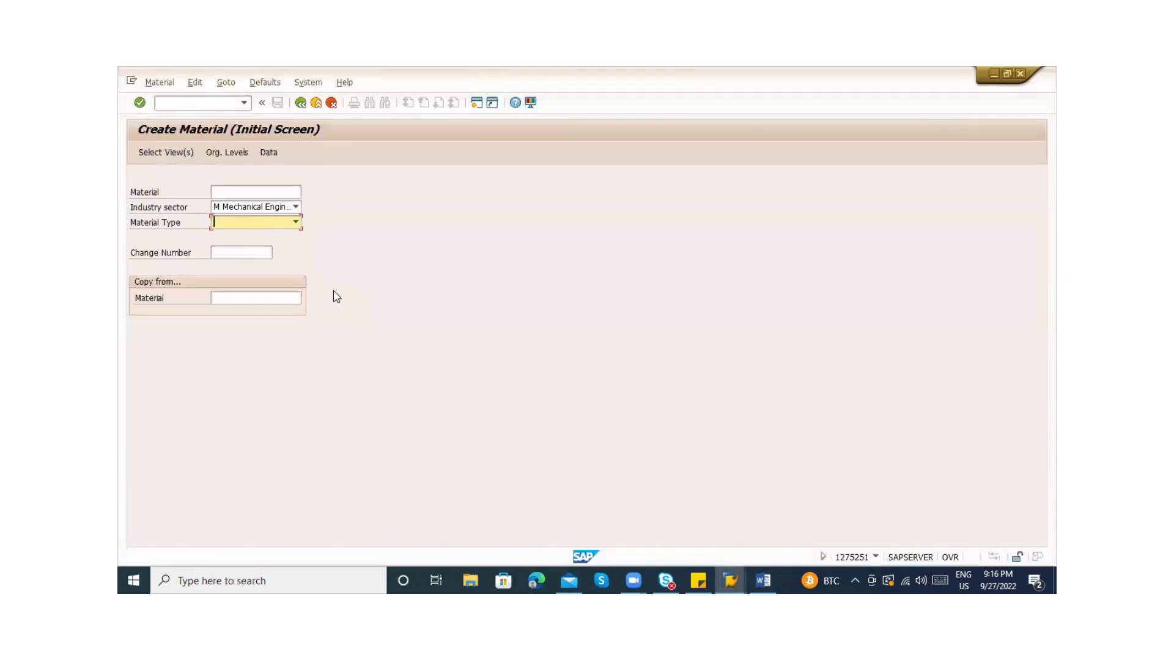
key(z)
key(z)
click(257, 222)
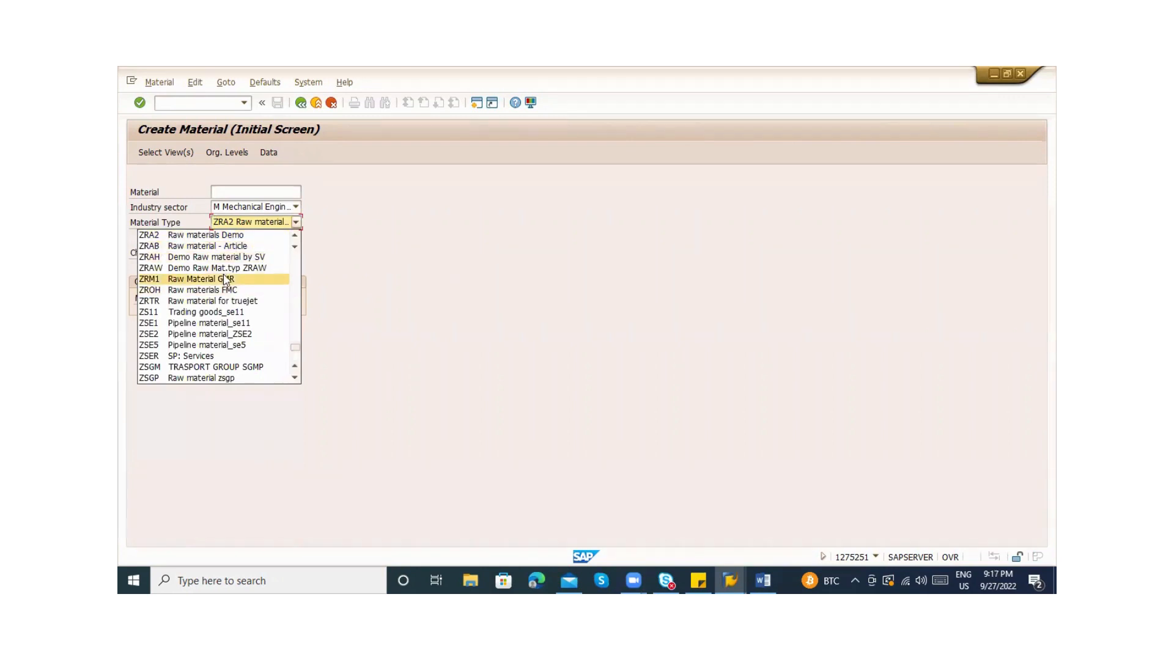
click(378, 268)
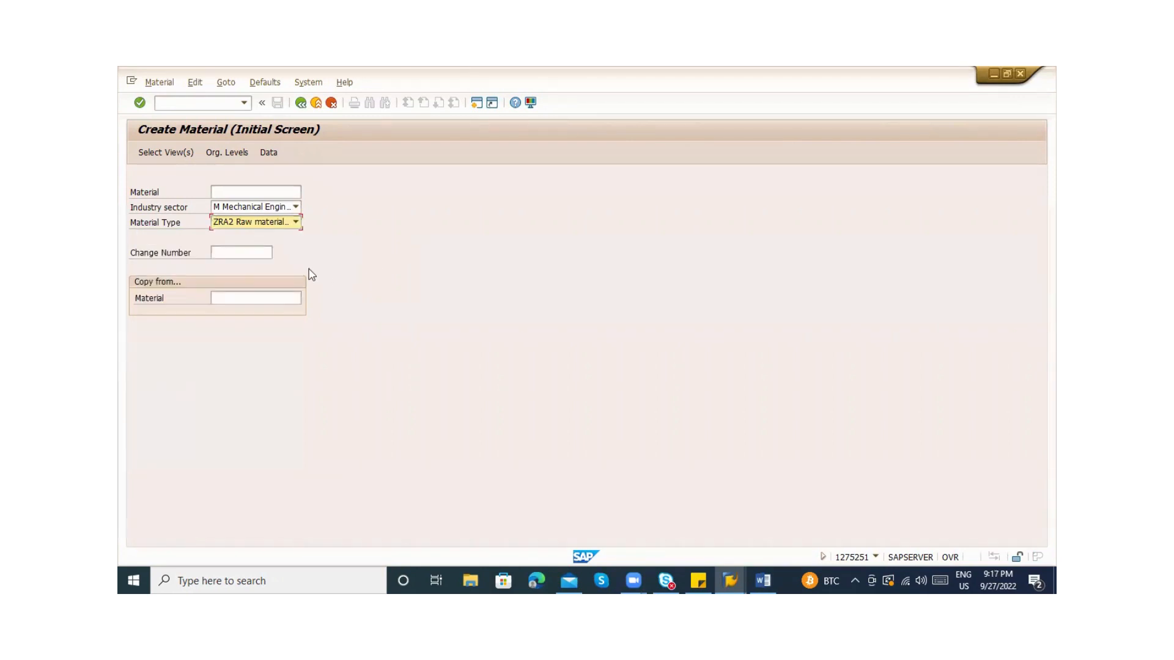
key(alt+Tab)
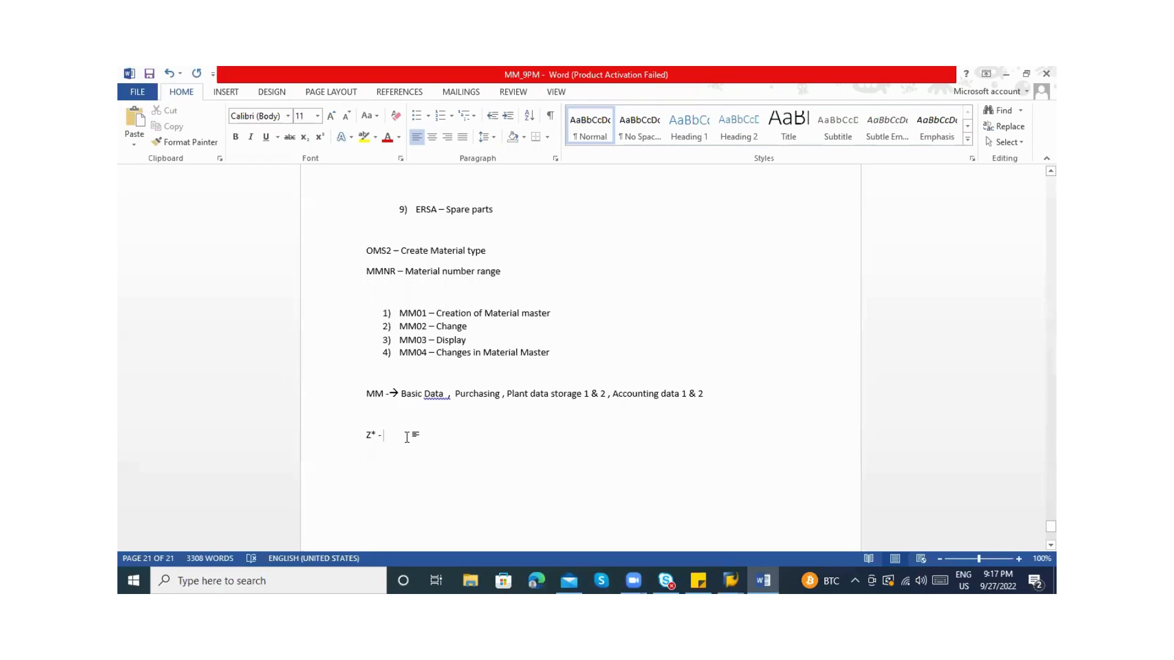
key(alt+Tab)
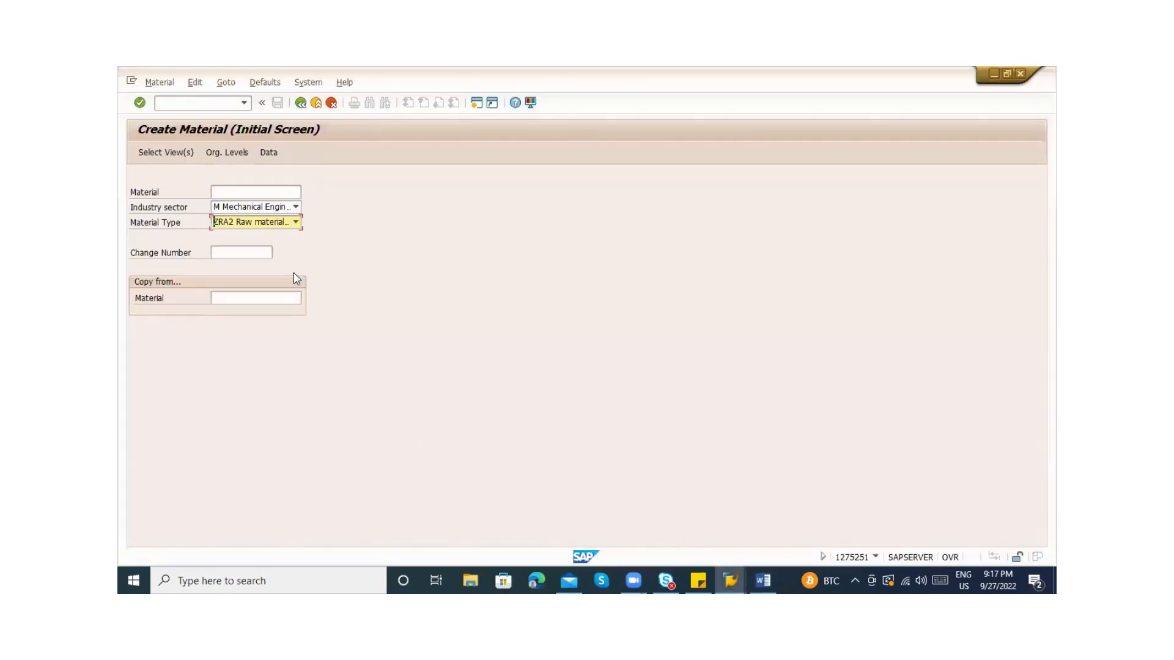
key(Return)
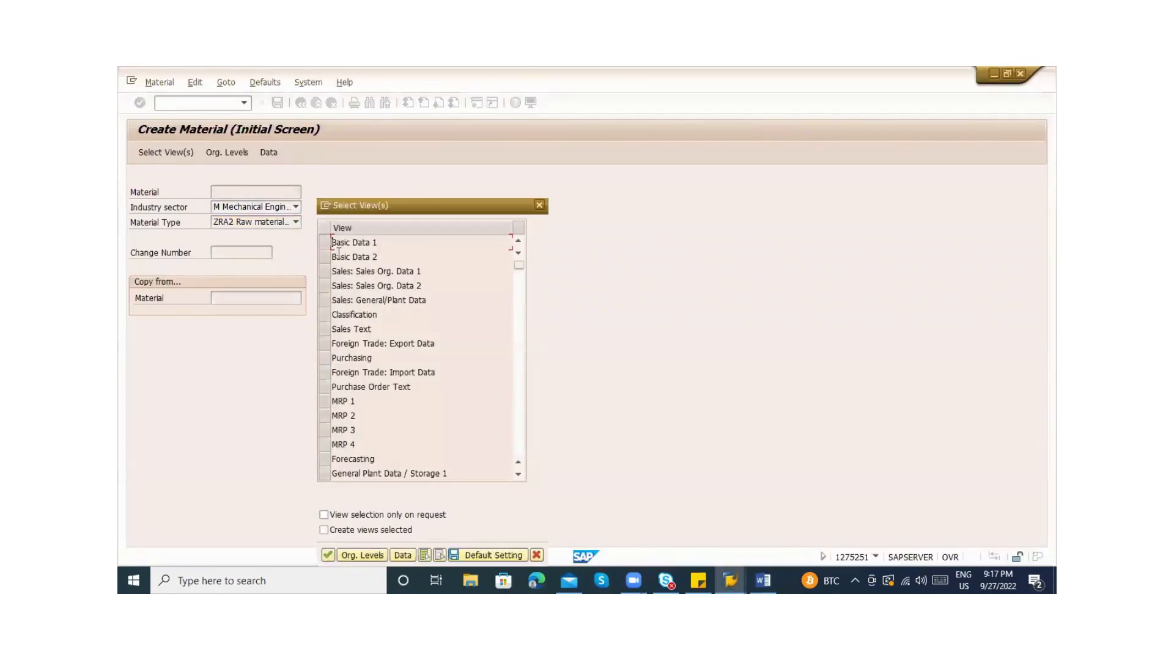
Mark the Basic Data 1, Basic Data 2, Purchasing and Purchase Order Text views
click(328, 245)
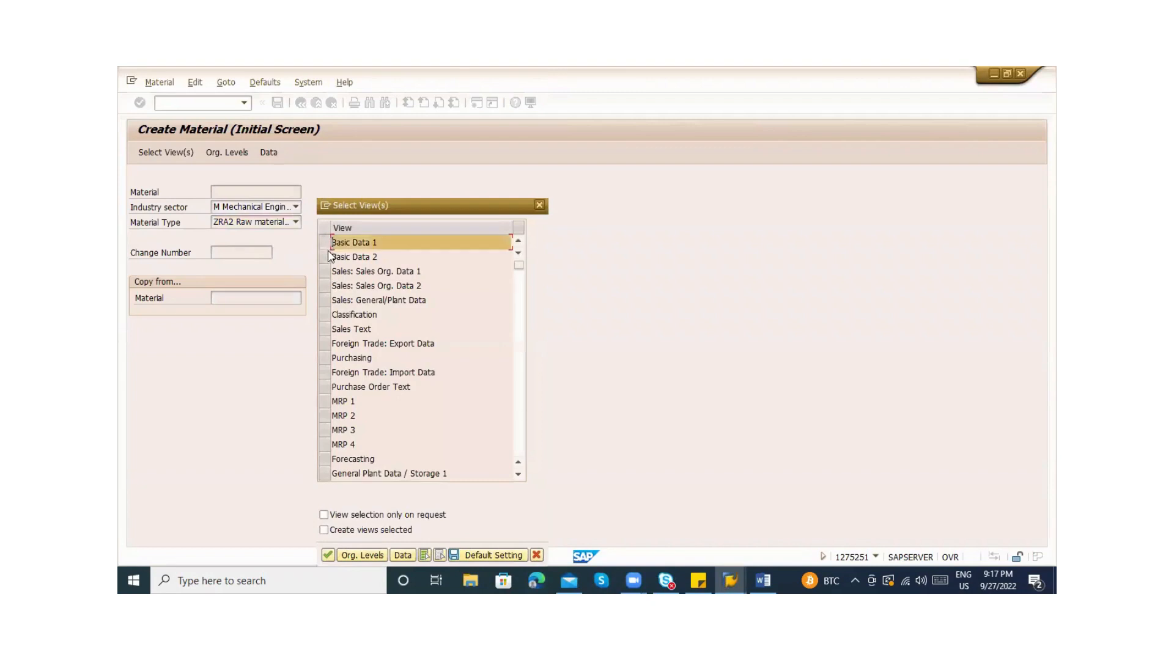
click(328, 255)
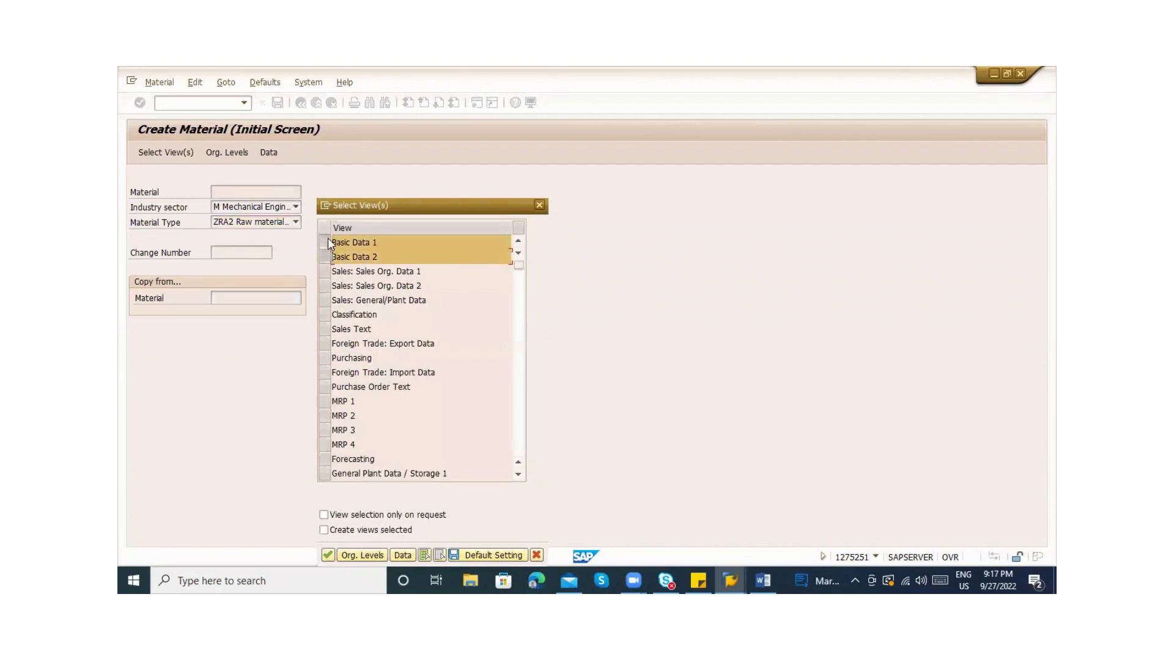
click(325, 359)
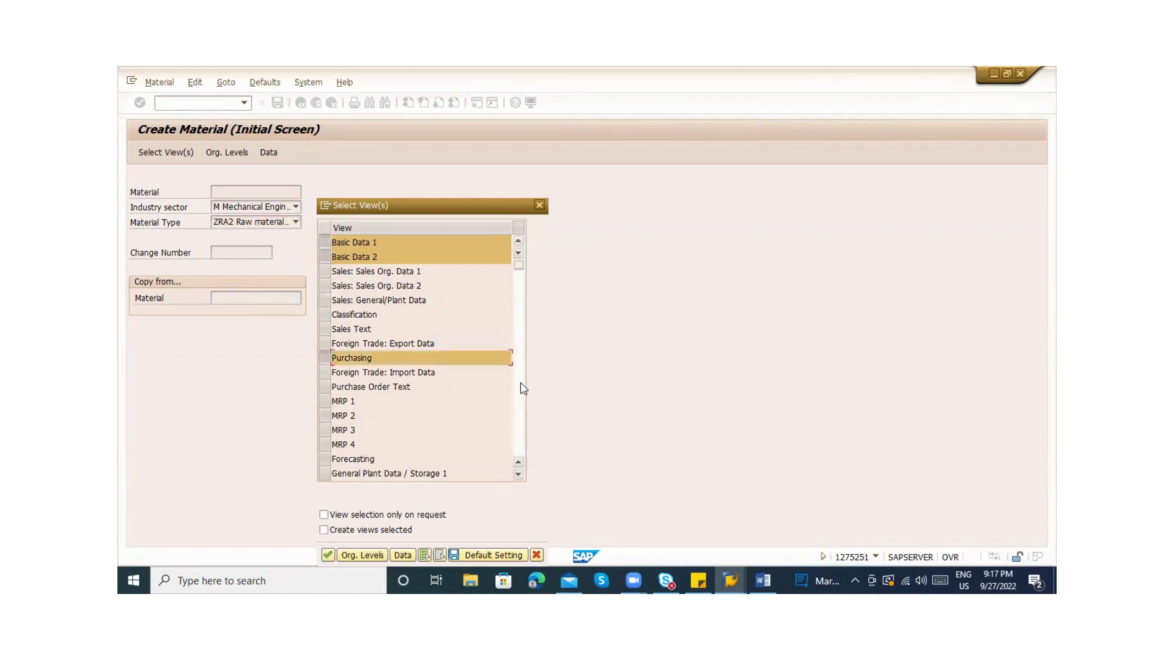
click(325, 387)
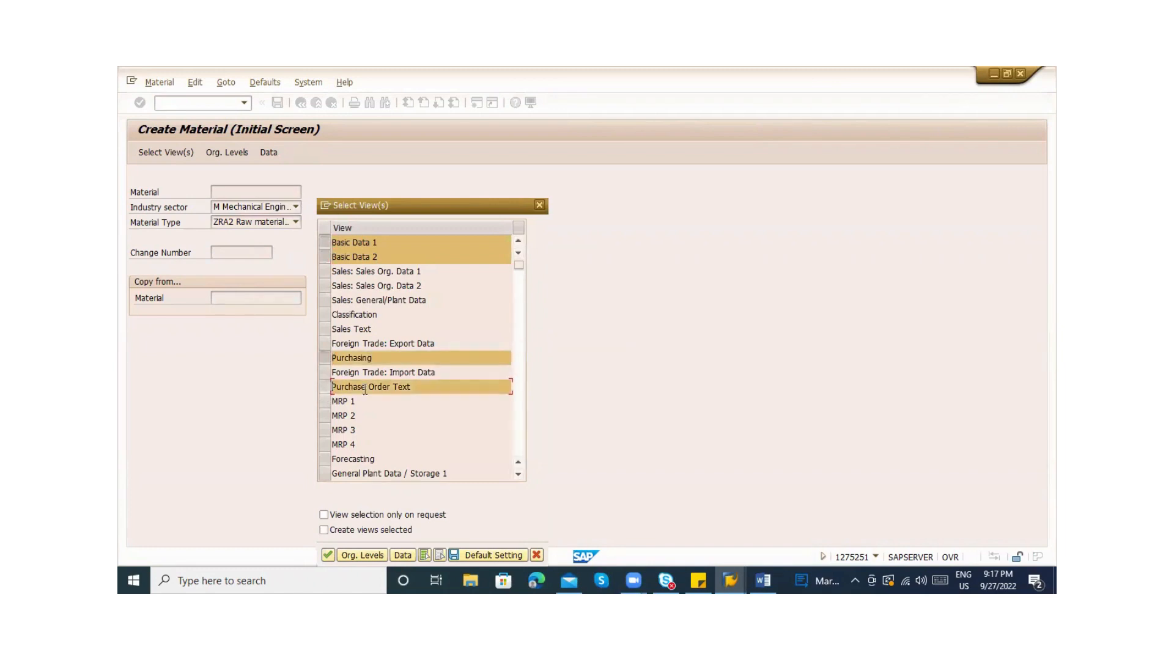
Further down, mark General Plant Data / Storage 1 and 2 and Accounting 1 and 2
click(524, 425)
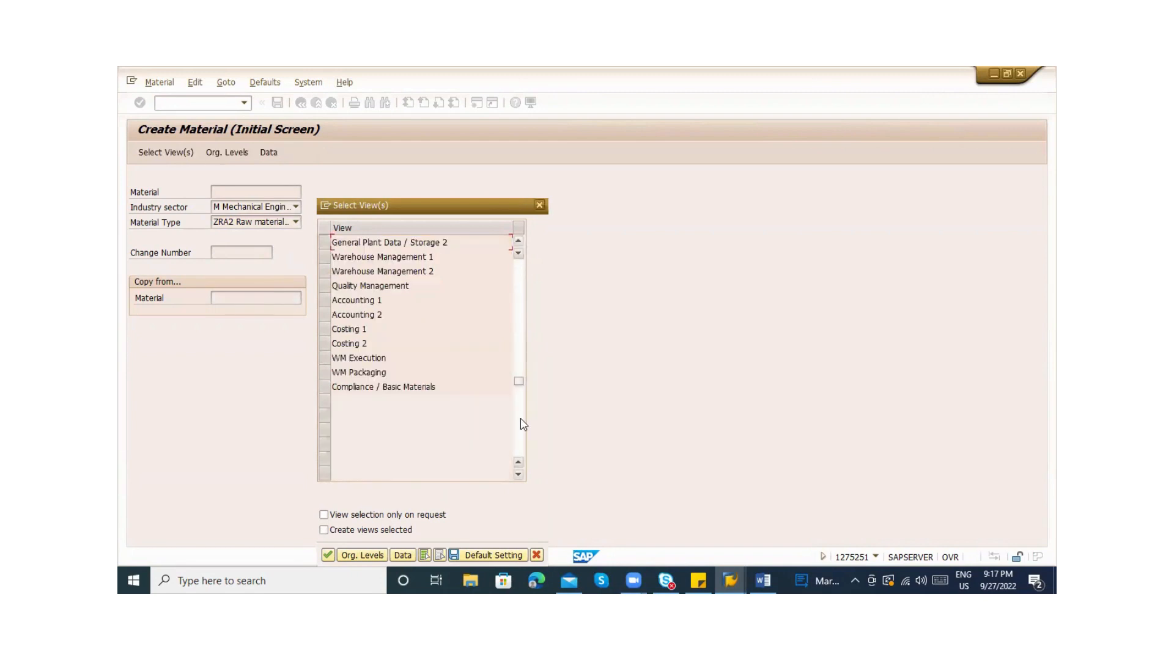
click(325, 243)
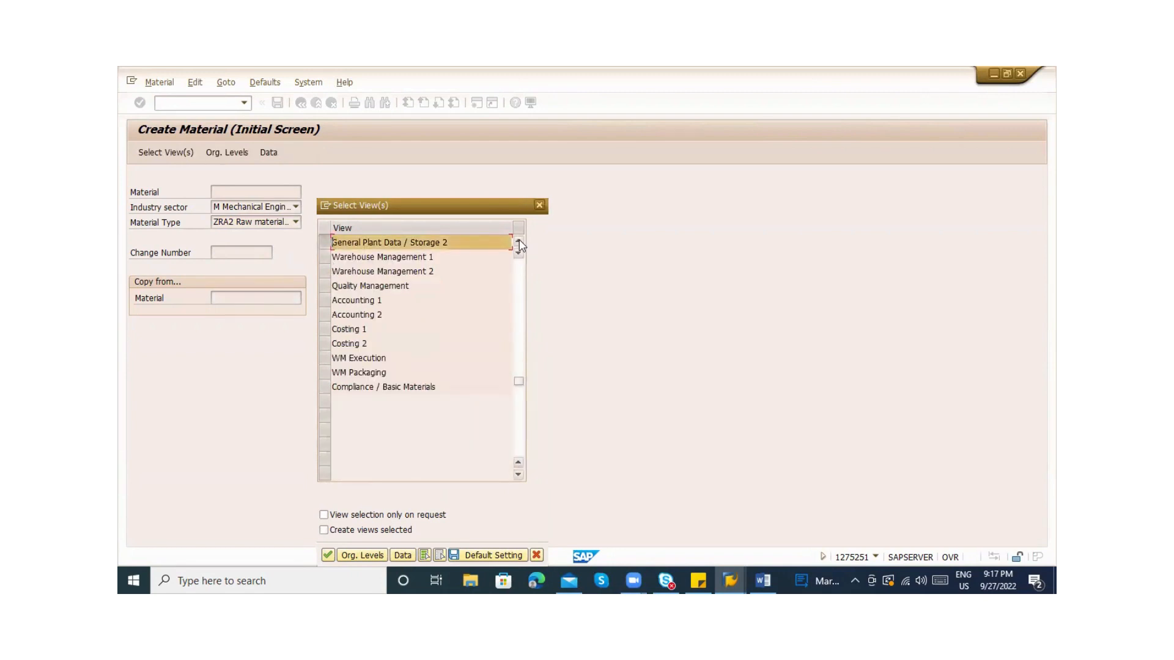
click(519, 244)
click(519, 244)
click(325, 256)
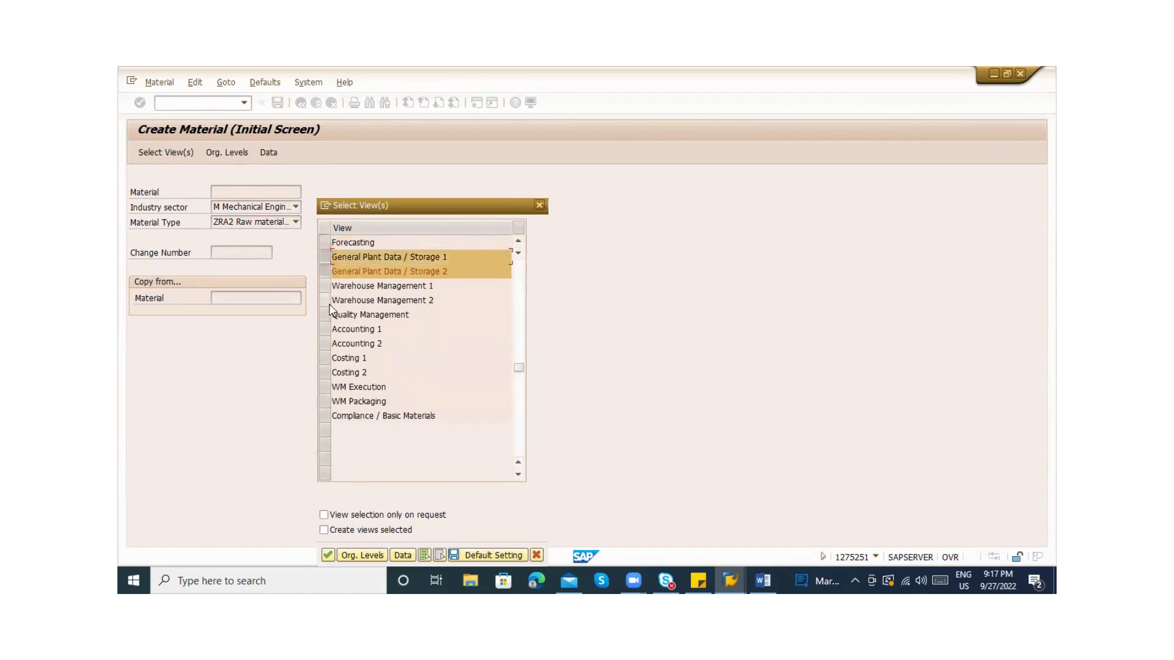
click(324, 329)
click(325, 344)
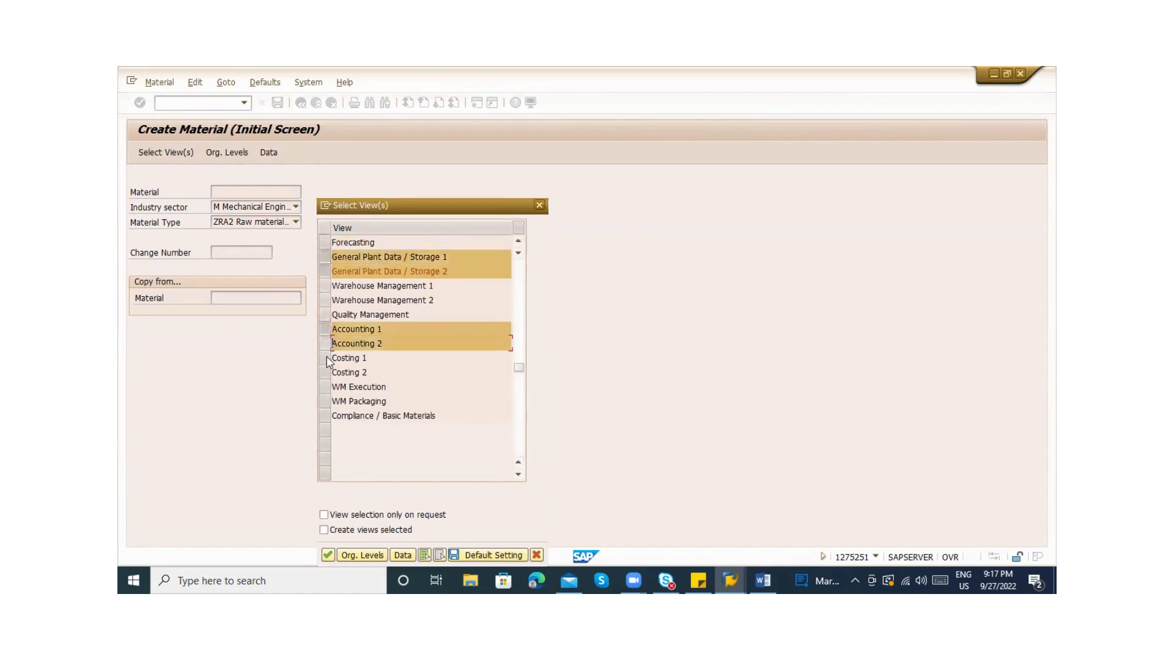
click(519, 321)
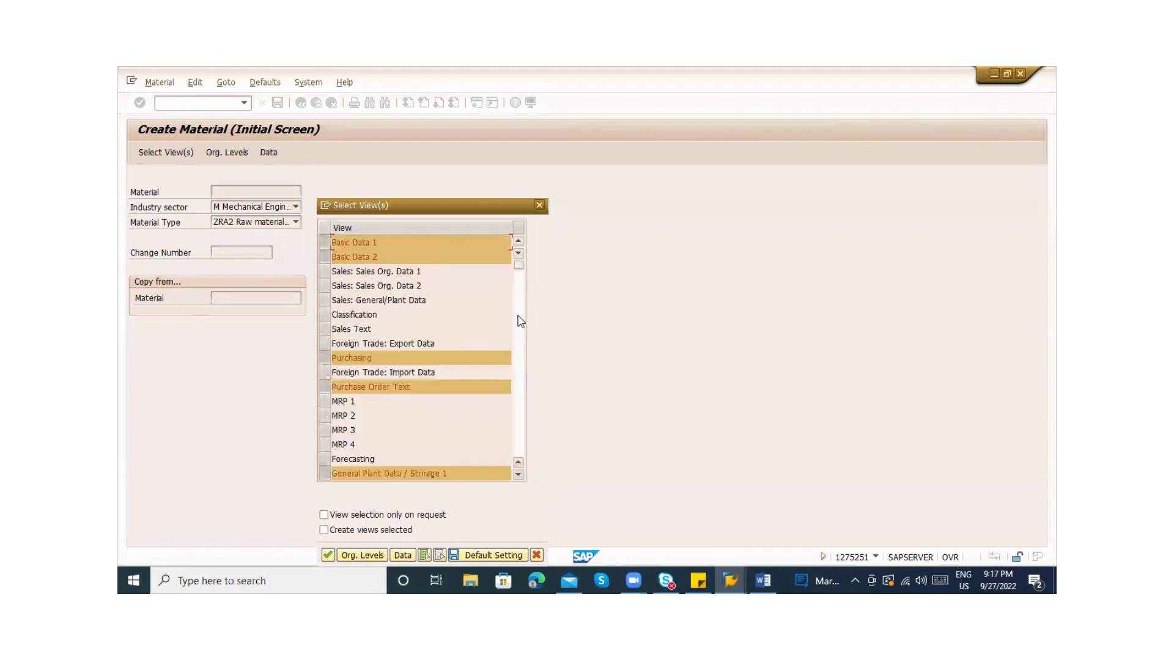
click(520, 321)
click(520, 321)
drag(373, 357, 331, 358)
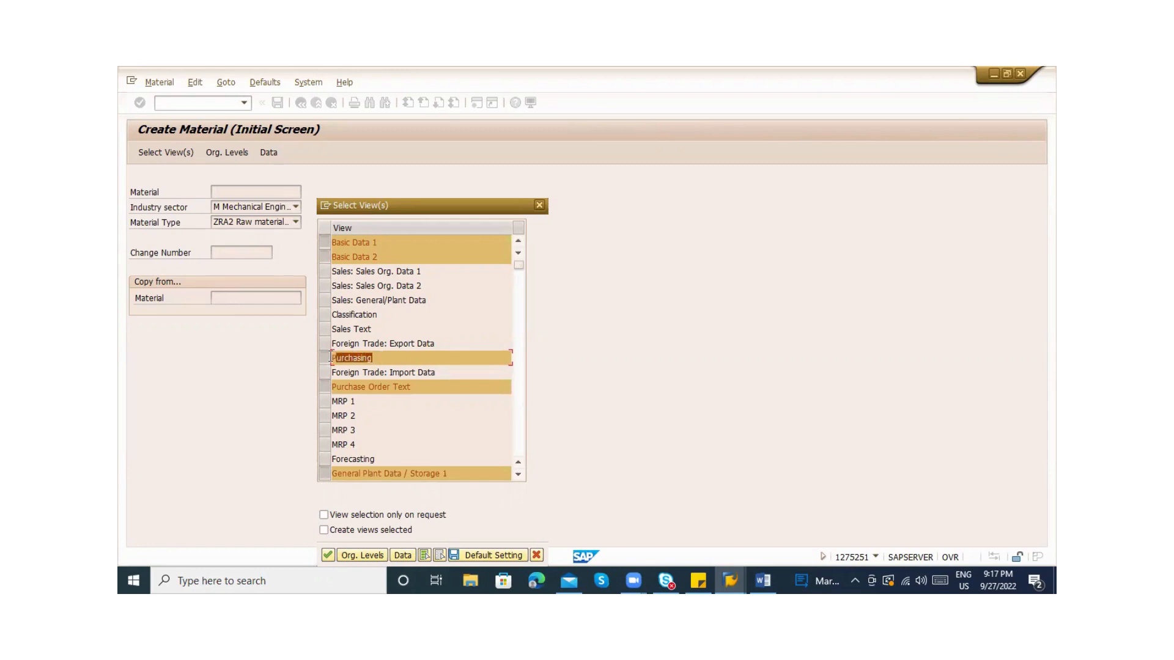
click(365, 383)
drag(413, 386, 329, 387)
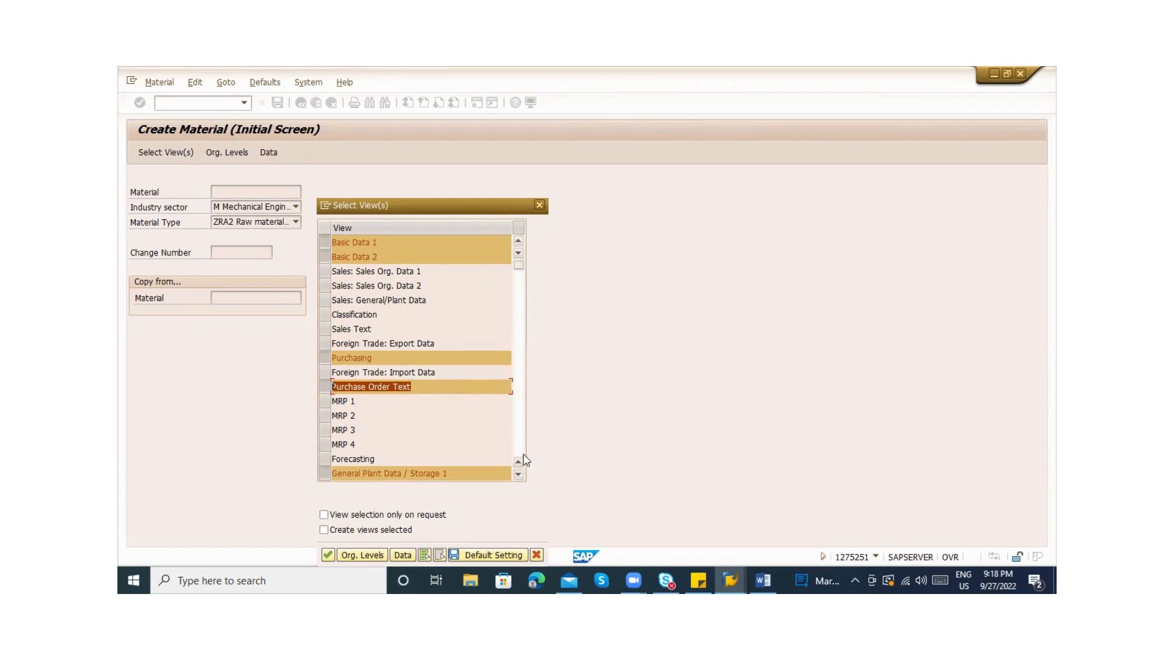
click(518, 475)
click(518, 475)
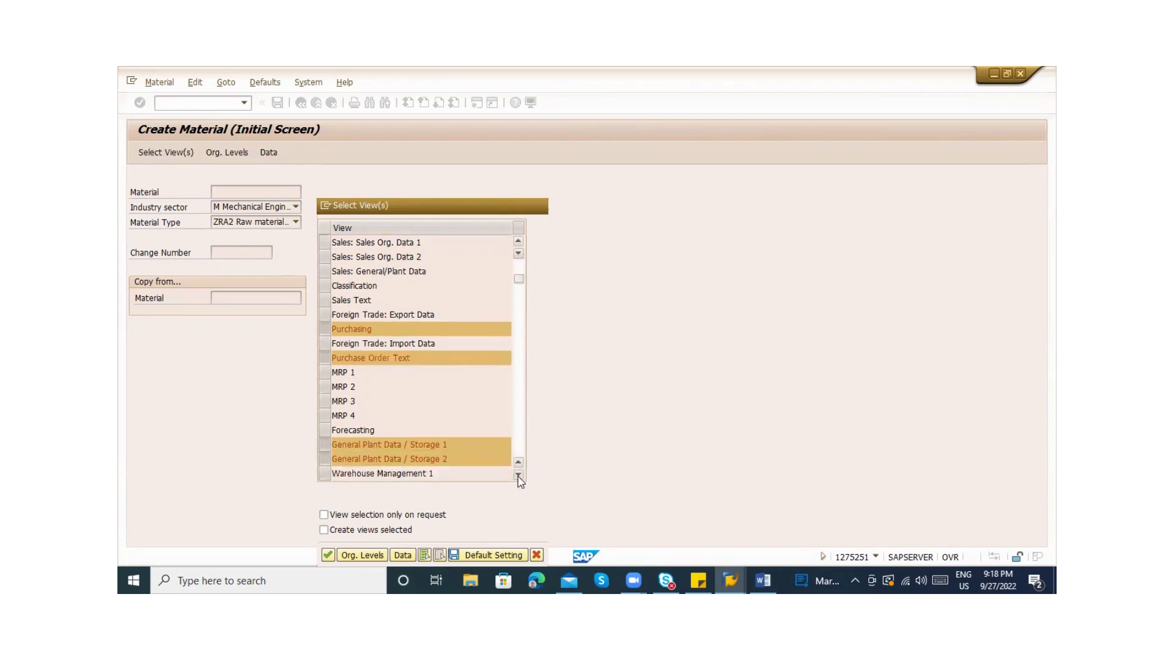
click(518, 475)
click(450, 432)
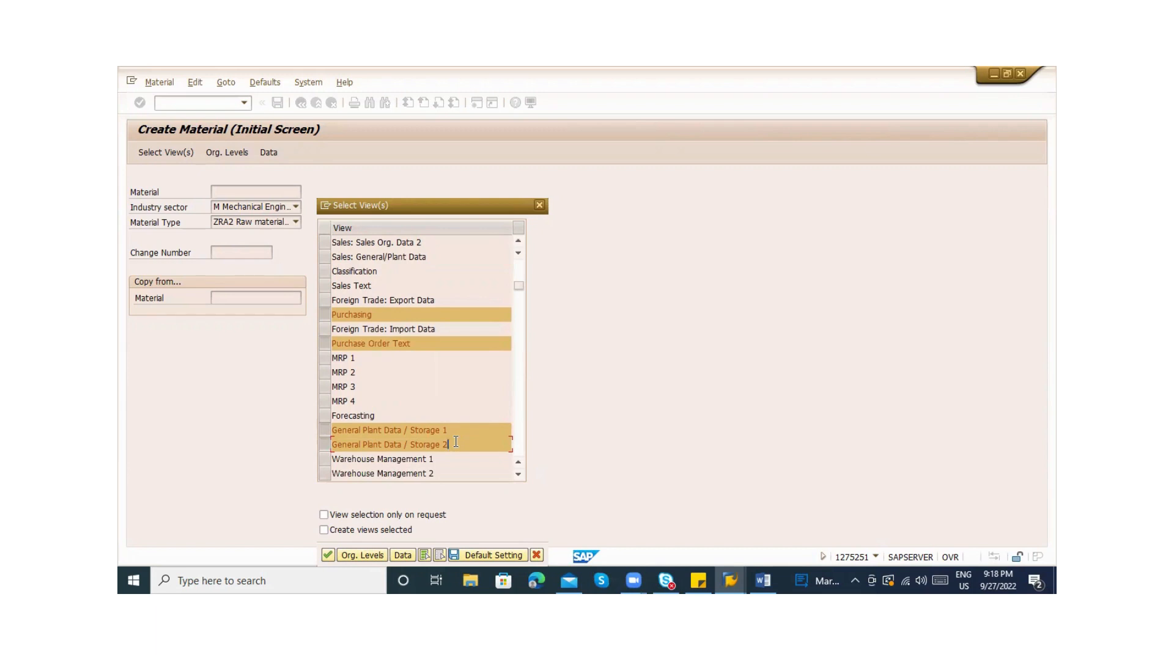
click(521, 475)
click(519, 475)
click(518, 476)
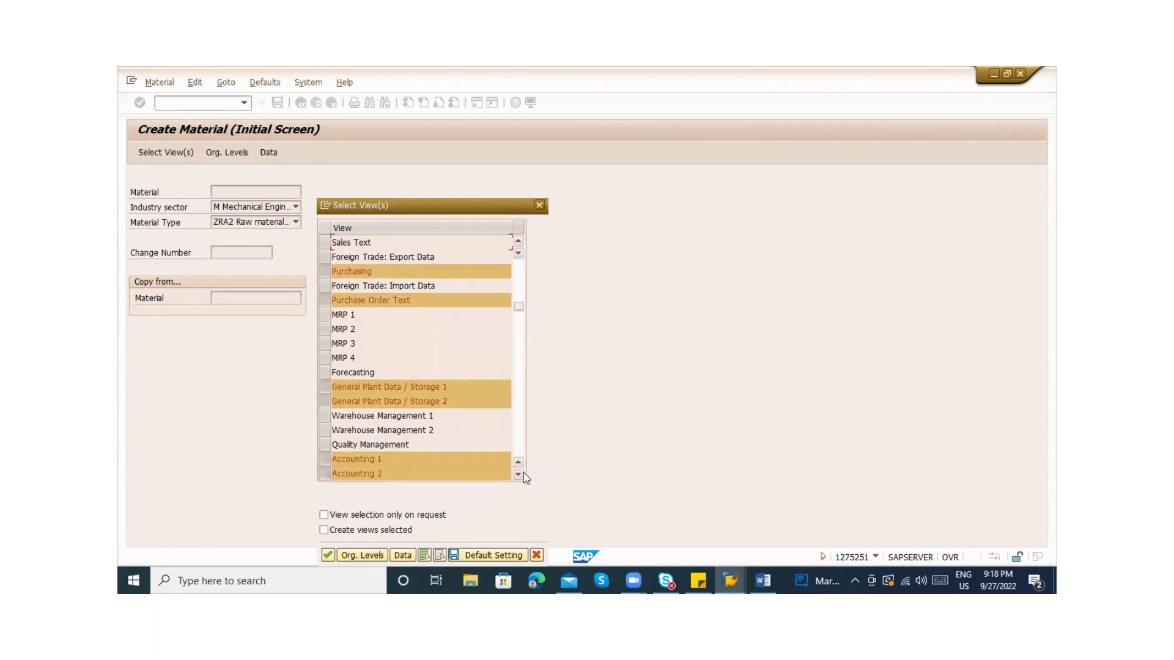
click(519, 475)
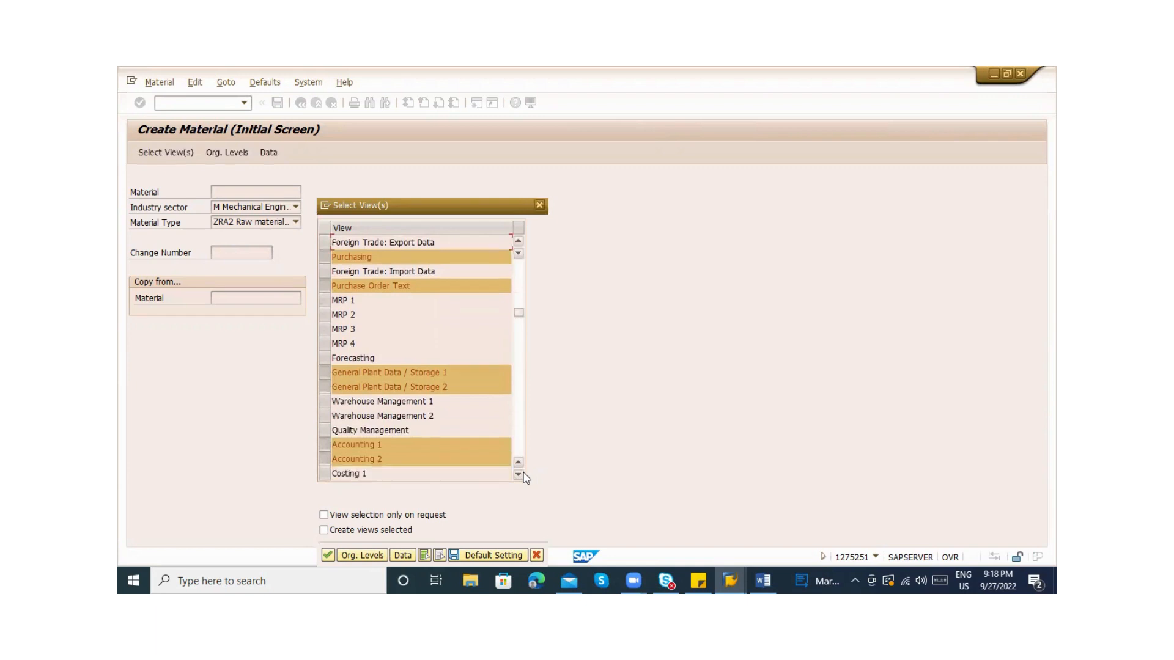
click(400, 457)
click(463, 555)
click(518, 265)
click(521, 311)
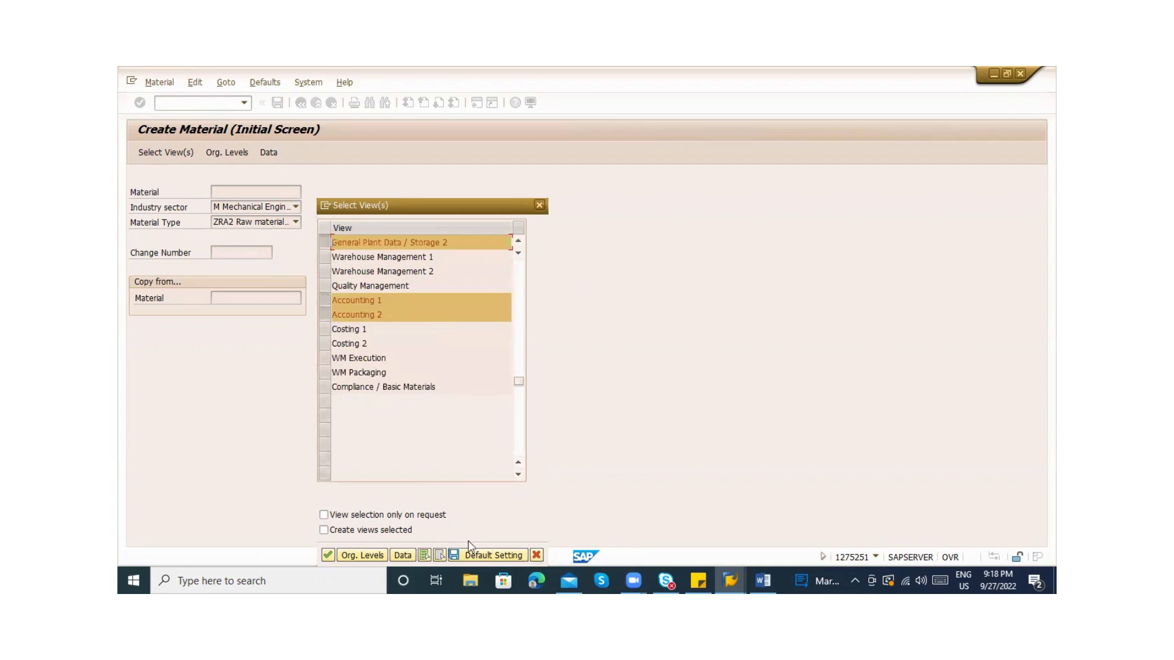
Enter plant ZAB1 and storage location ABC1 under Org. Levels, leaving 'org levels only on request' cleared
click(353, 557)
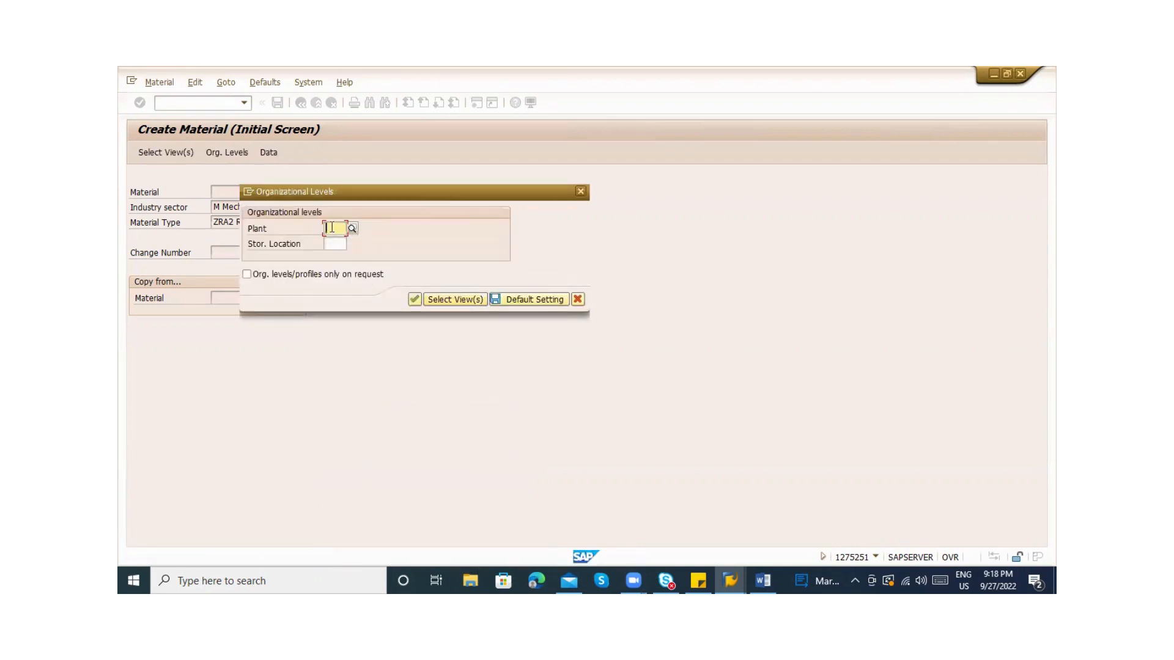
text(ZABC)
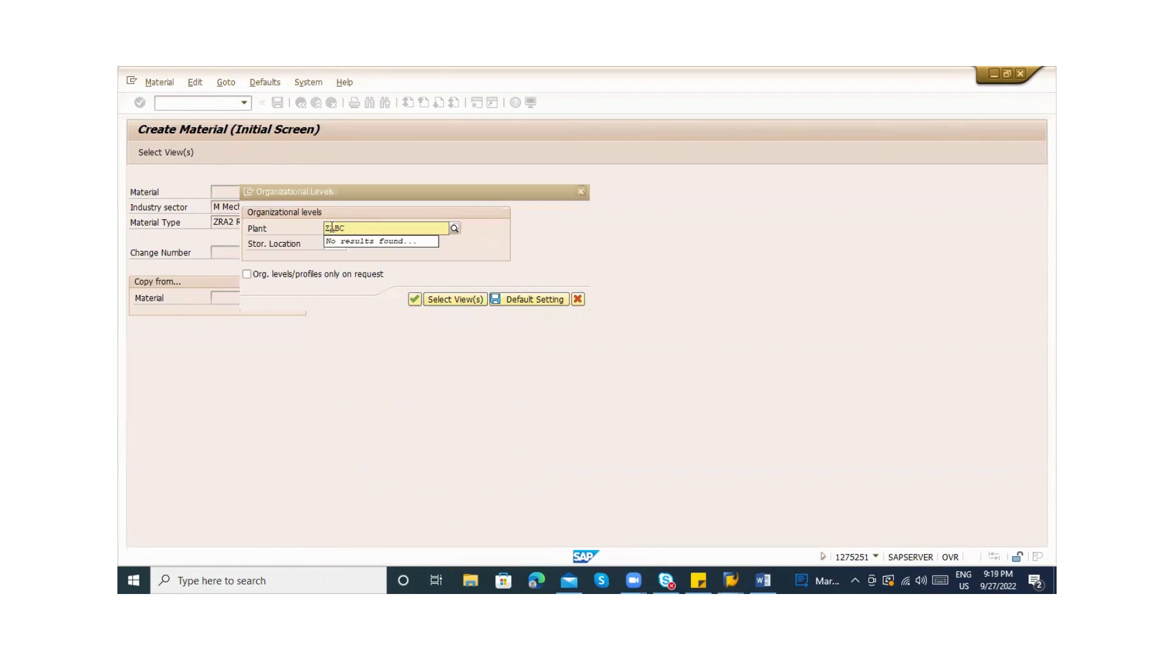
key(BackSpace)
text(1)
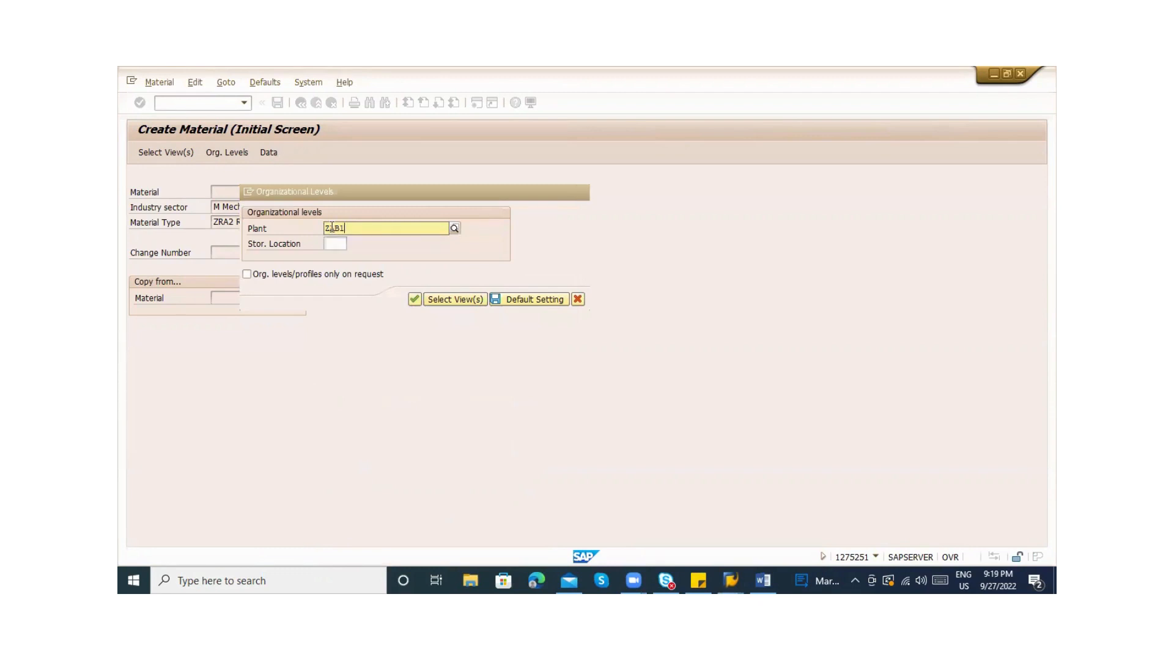
key(Tab)
text(ABC1)
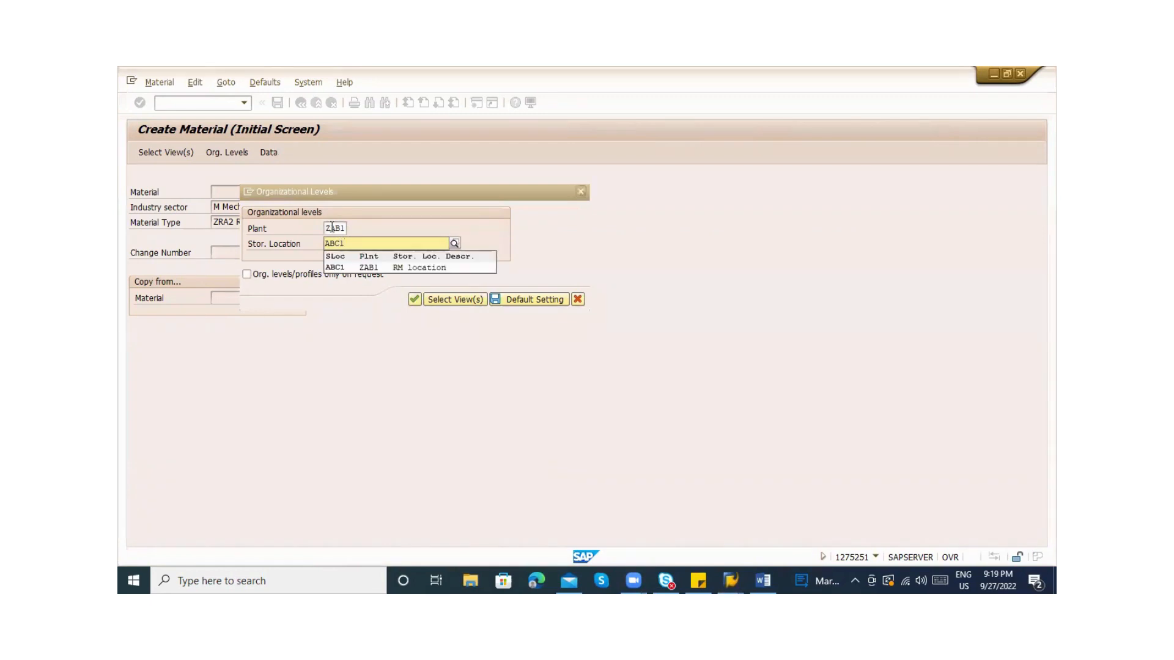
key(Down)
key(Return)
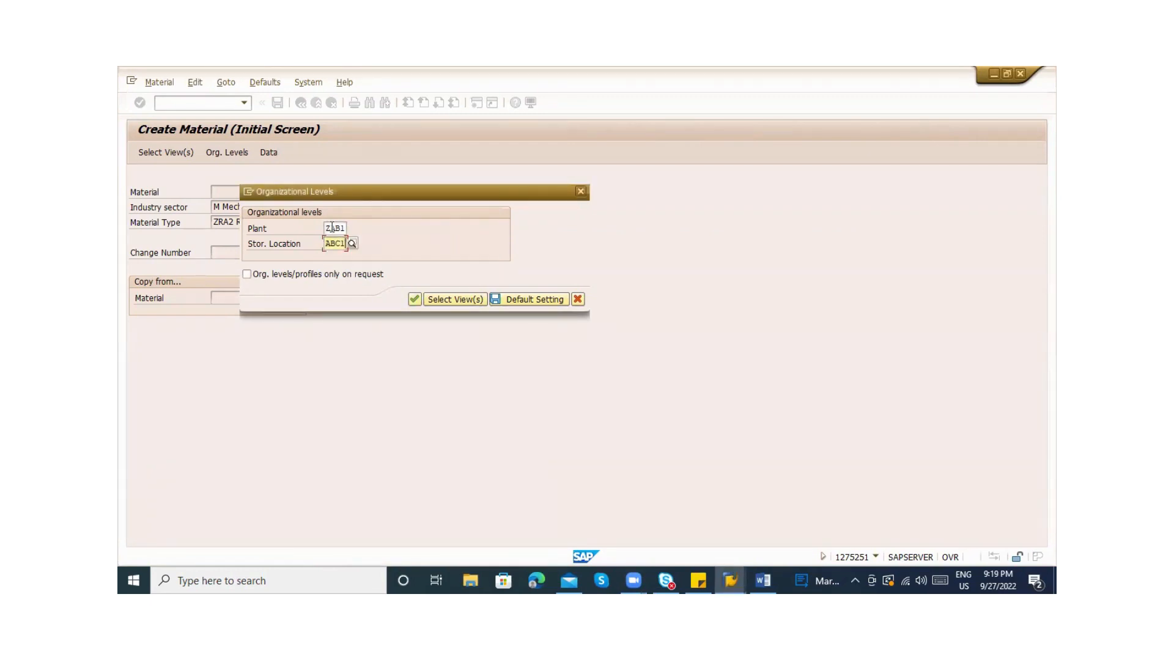
click(519, 301)
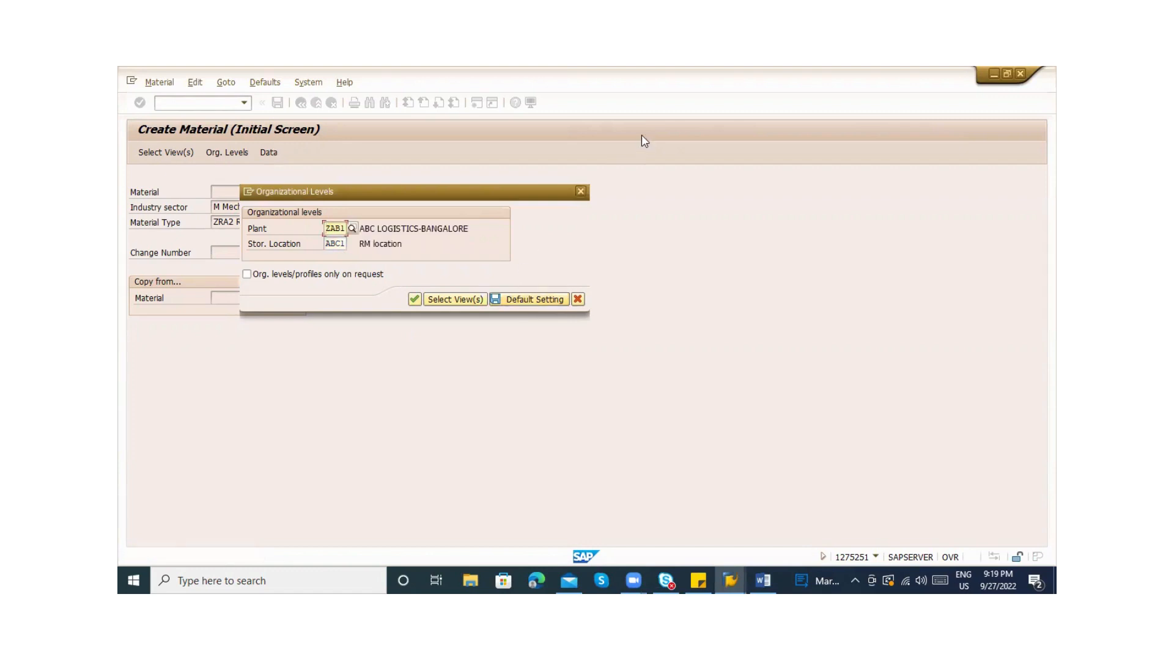
click(416, 275)
click(373, 275)
Confirm the org levels and give material 50065962 the description 'SOFT TOY Wheels'
click(414, 299)
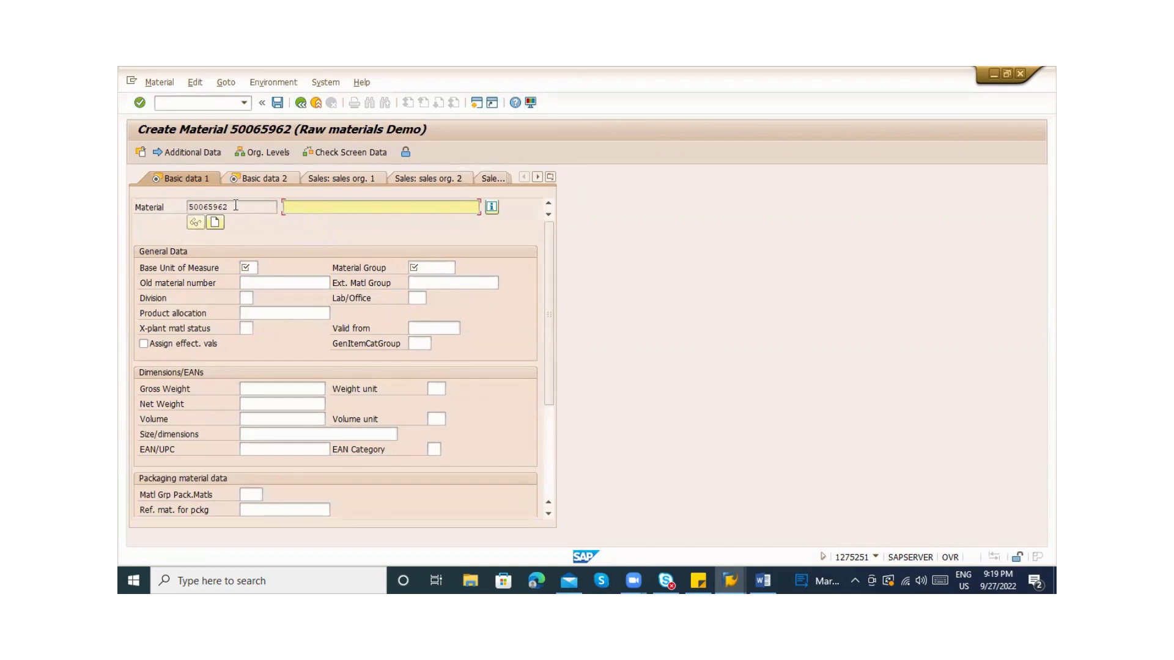
drag(236, 207, 180, 202)
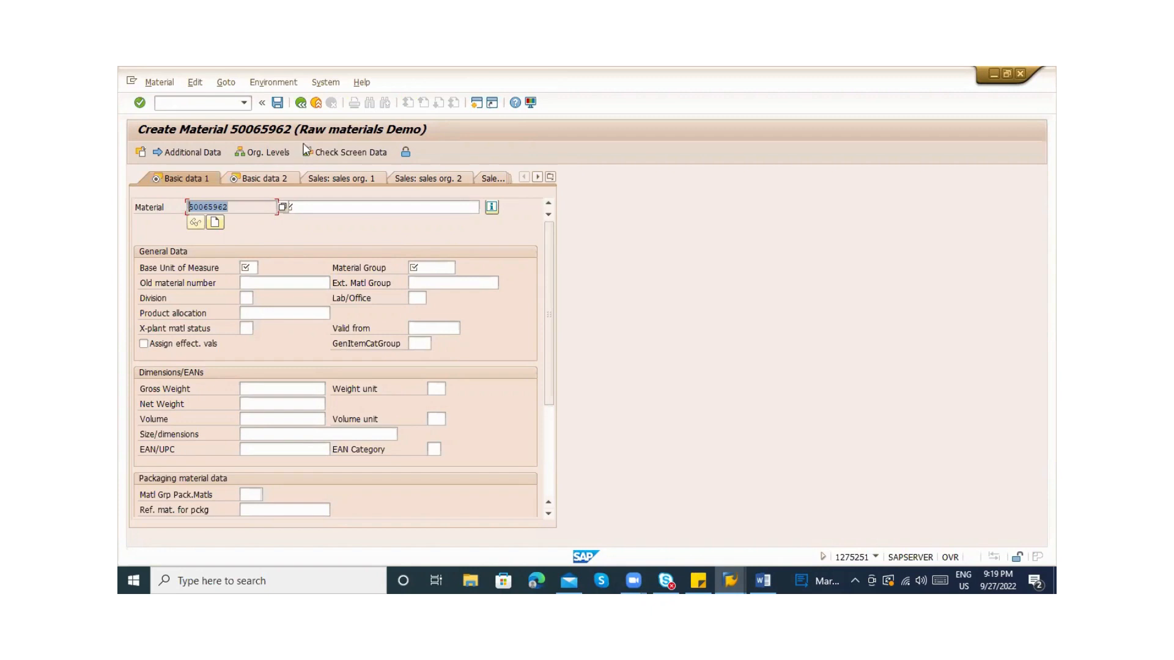
click(337, 209)
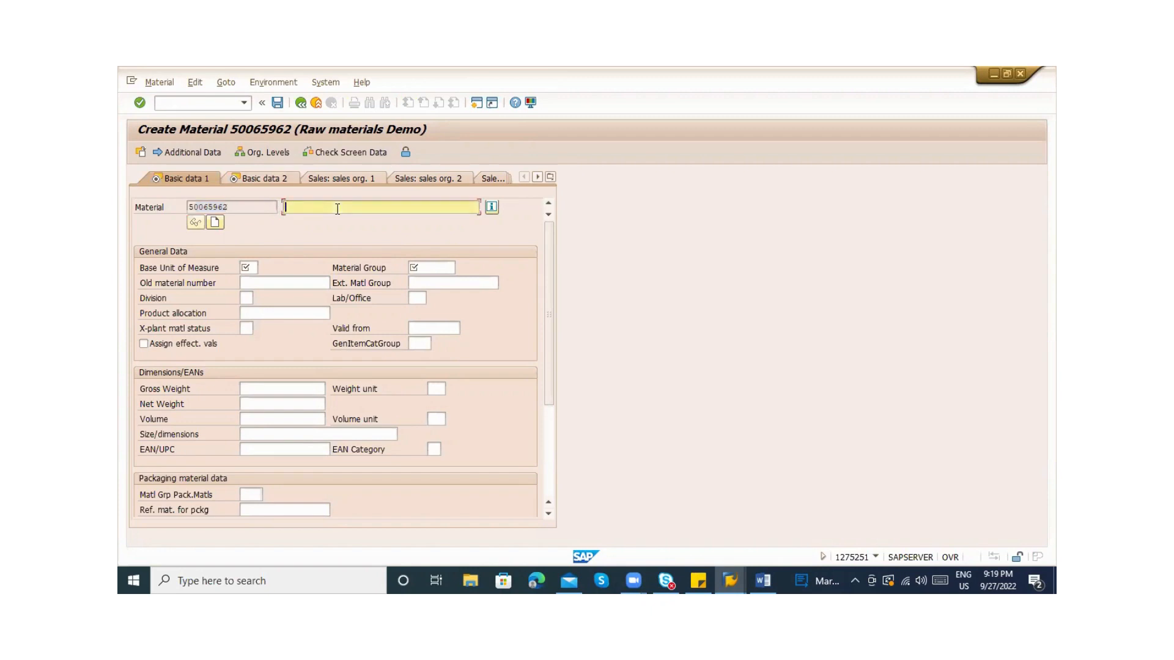
text(sc)
key(BackSpace)
key(BackSpace)
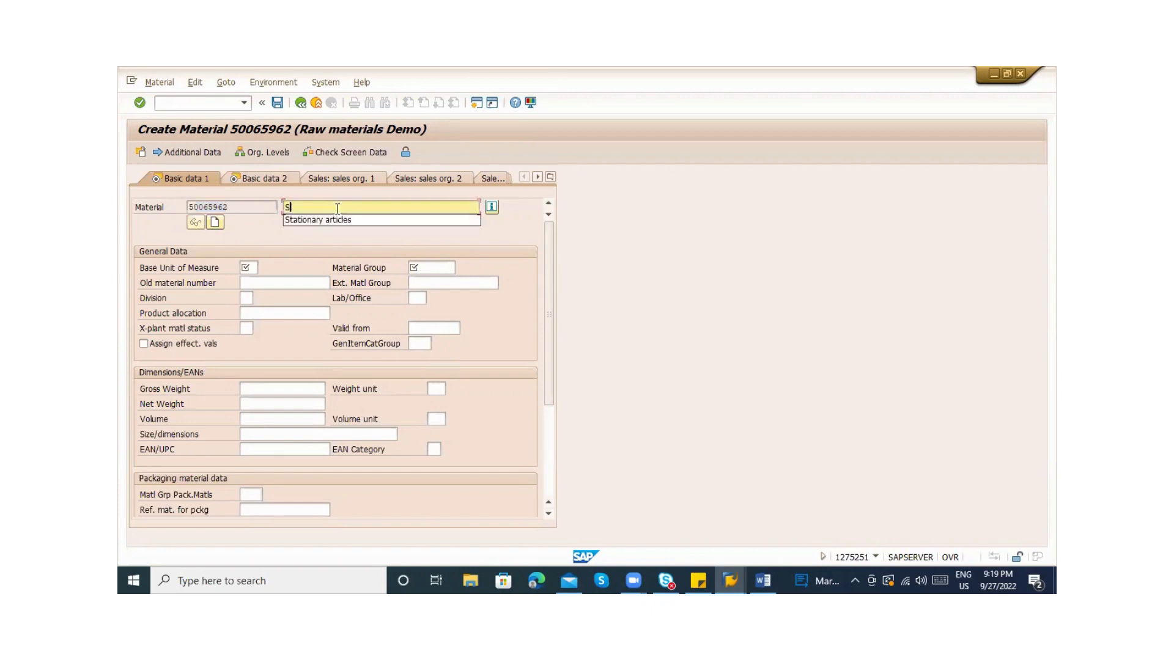
text(S)
key(BackSpace)
text(TOY)
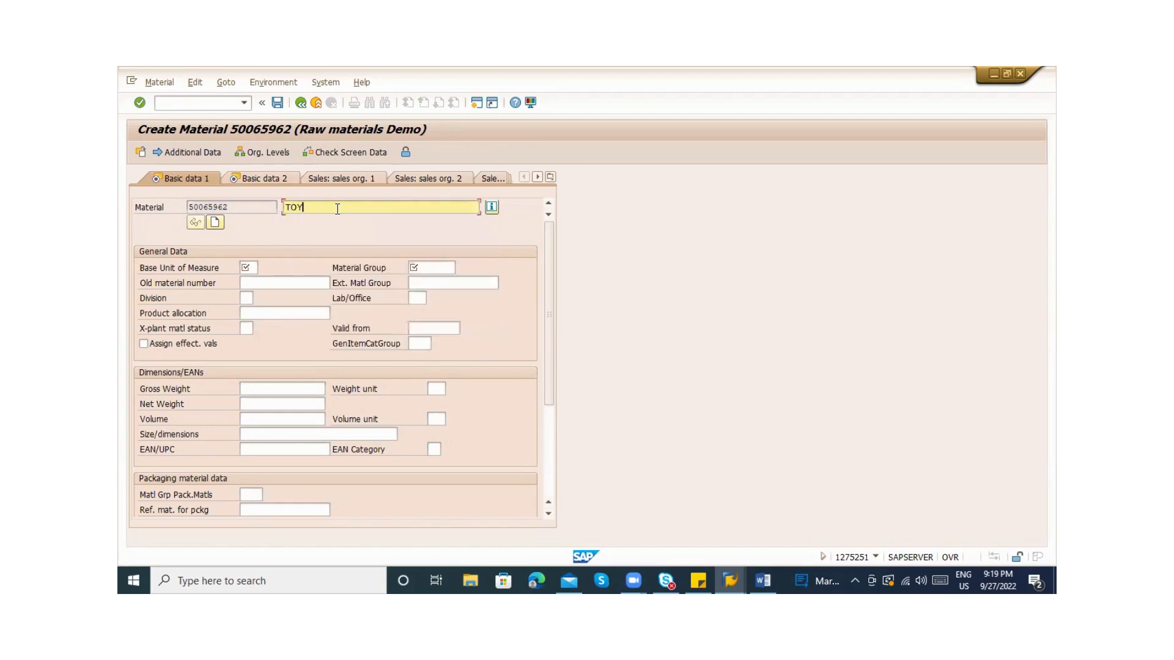
click(290, 207)
click(285, 207)
text(SOFT TOY Wheels)
key(Return)
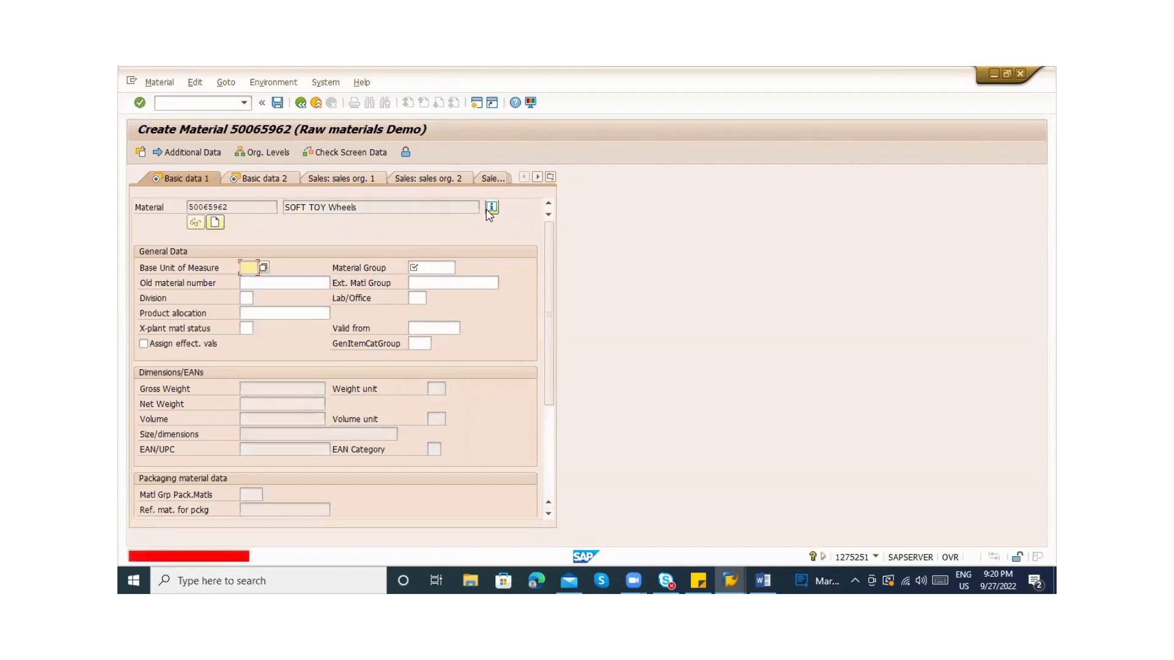
Enter PC as the Base Unit of Measure
click(372, 209)
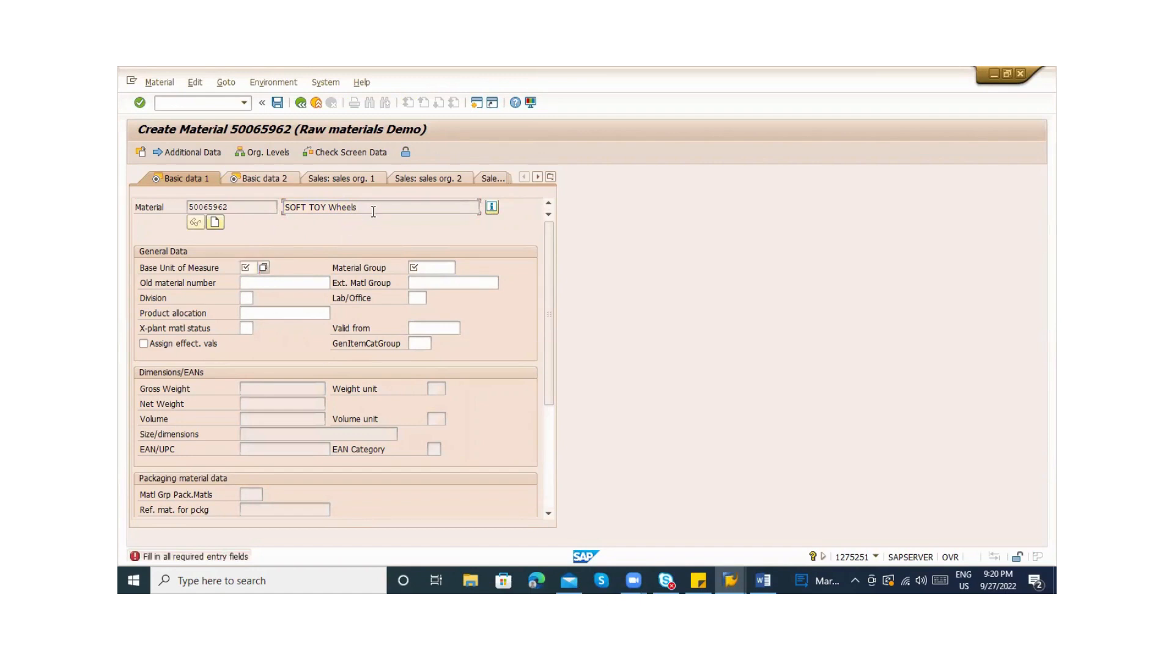
click(247, 269)
text(PC)
key(Tab)
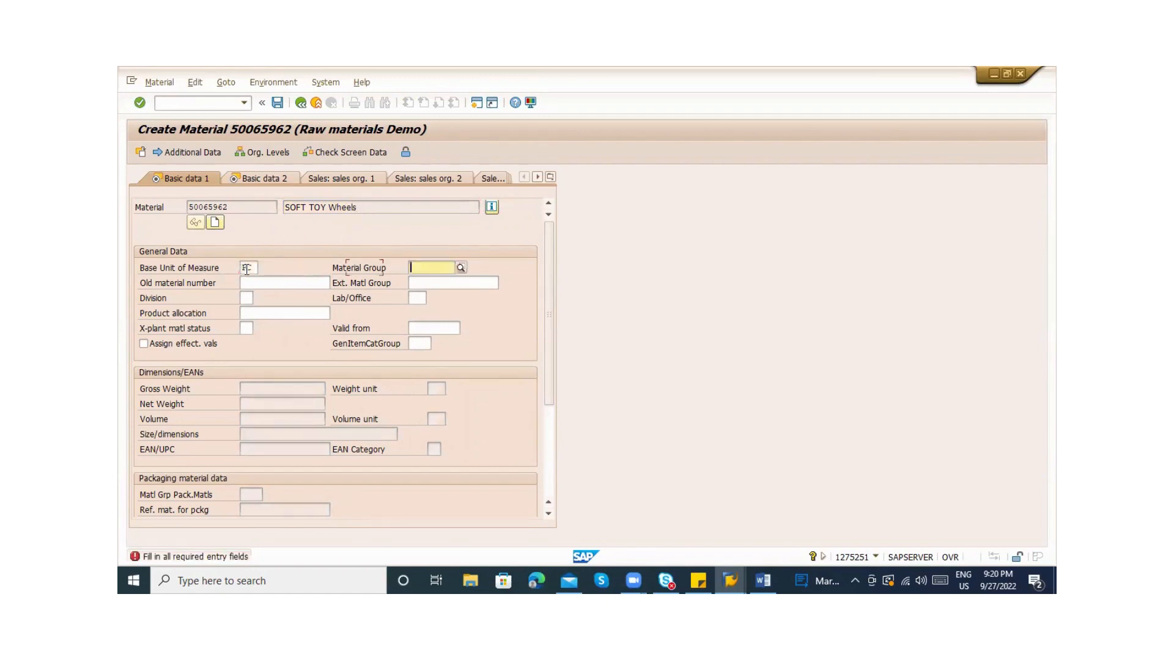
Page through the Material Group value list, then reach its creation activities without a customizing project
click(461, 269)
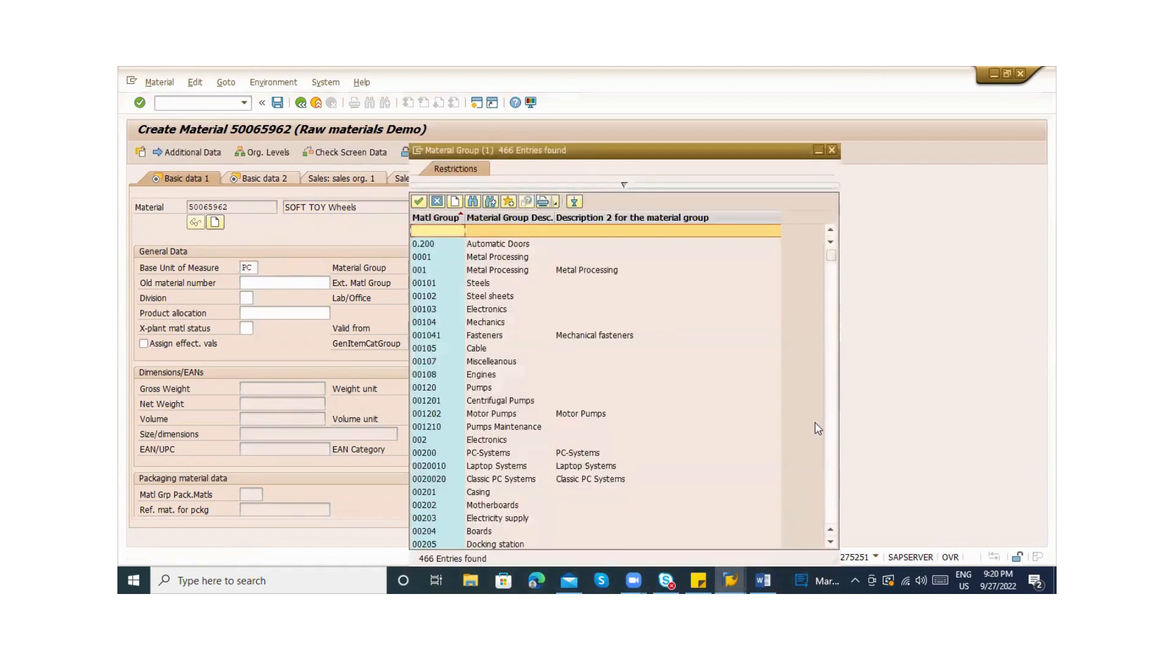
click(832, 451)
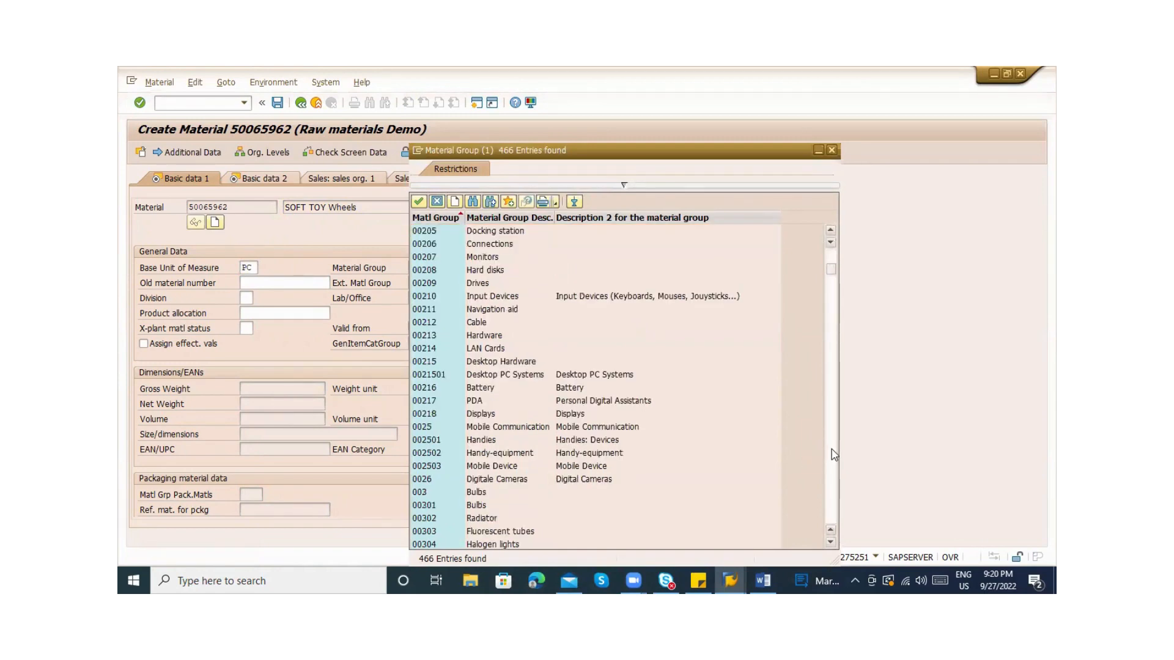
click(832, 453)
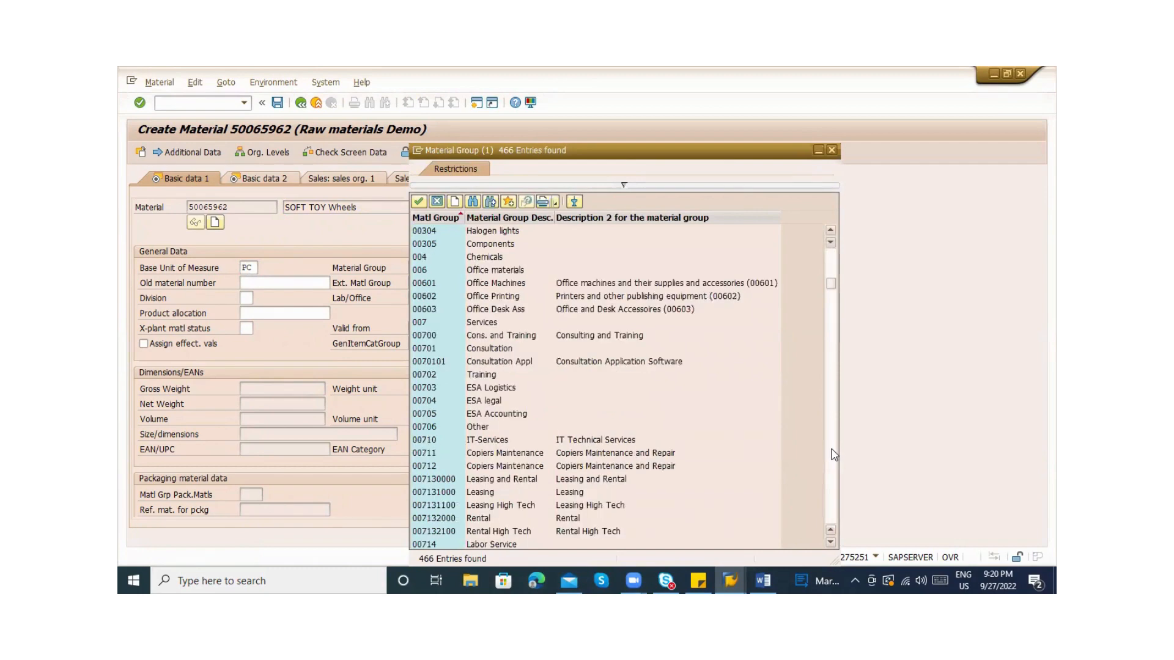
click(832, 453)
click(832, 454)
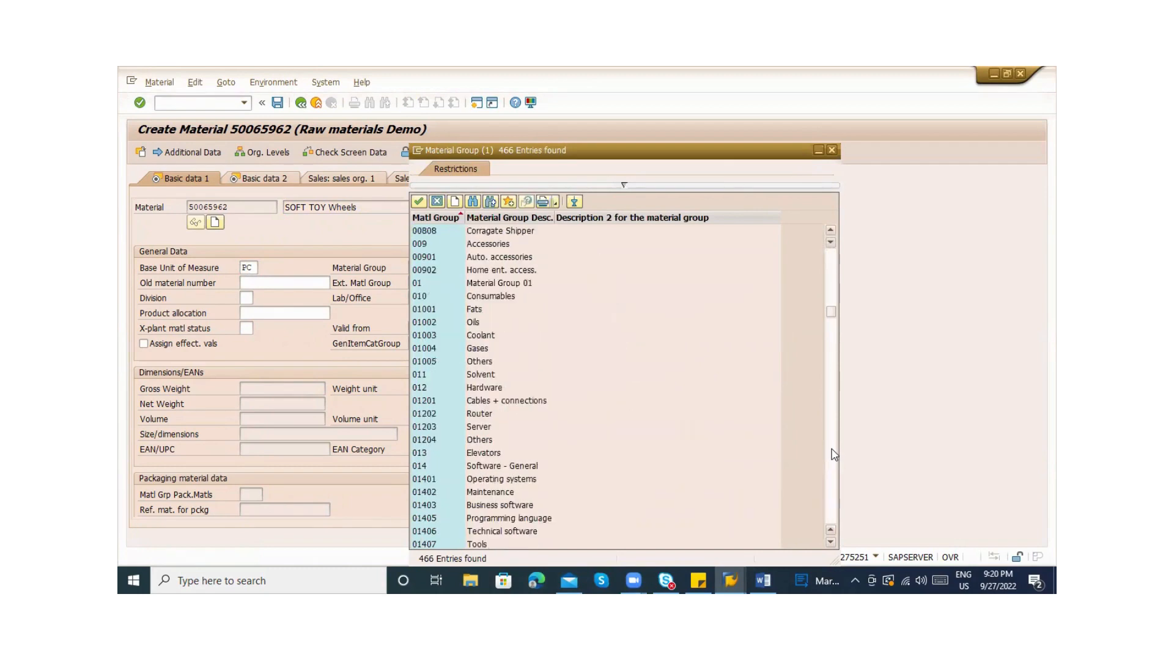
click(832, 452)
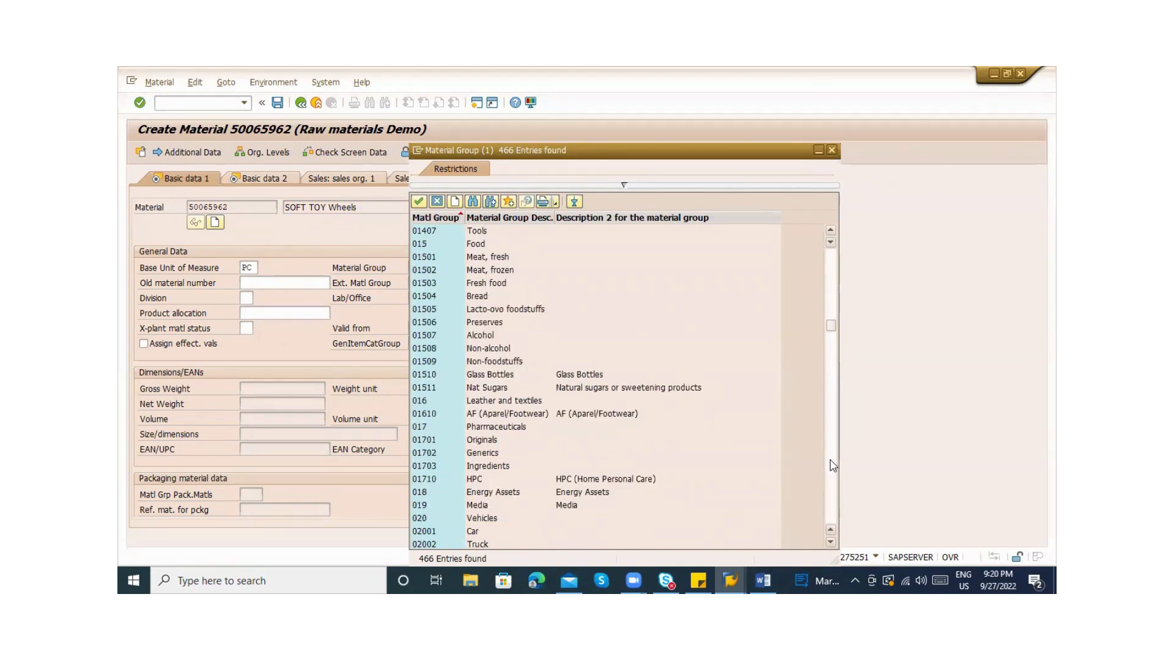
click(455, 204)
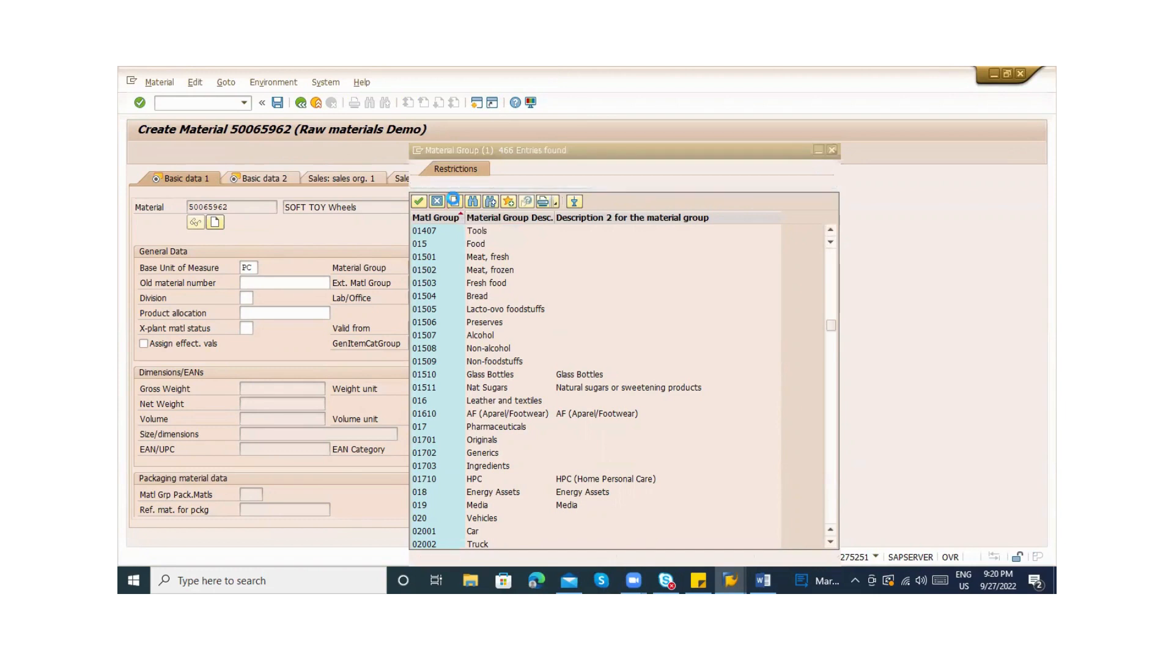
click(452, 238)
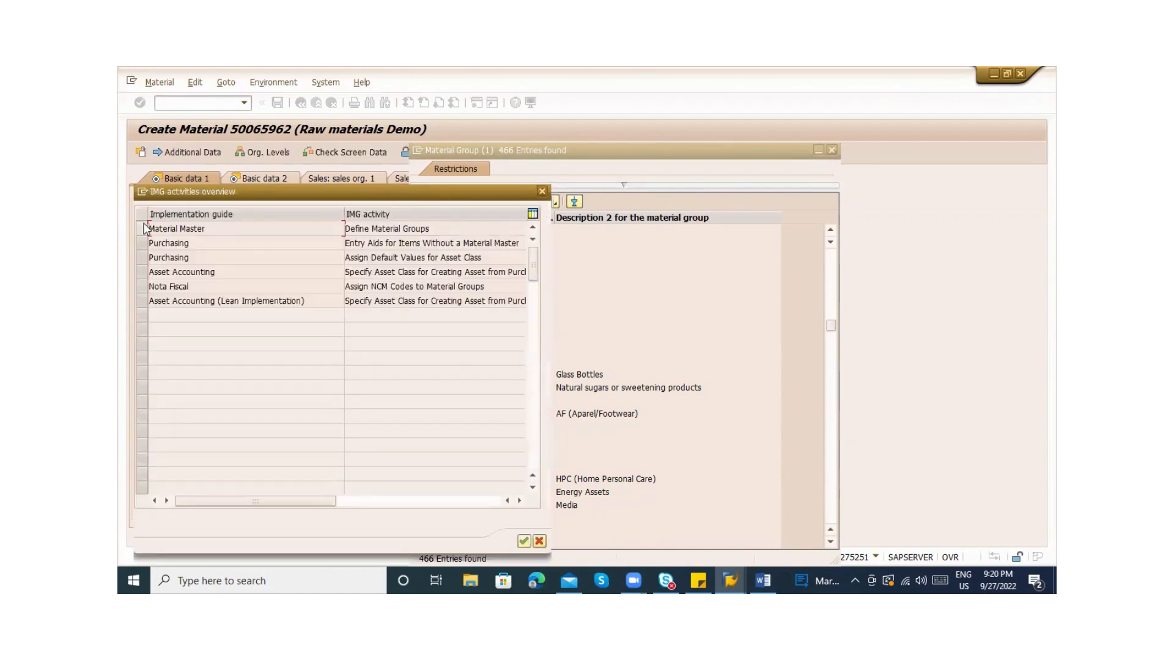
Run the Define Material Groups activity and start a new entry
click(143, 228)
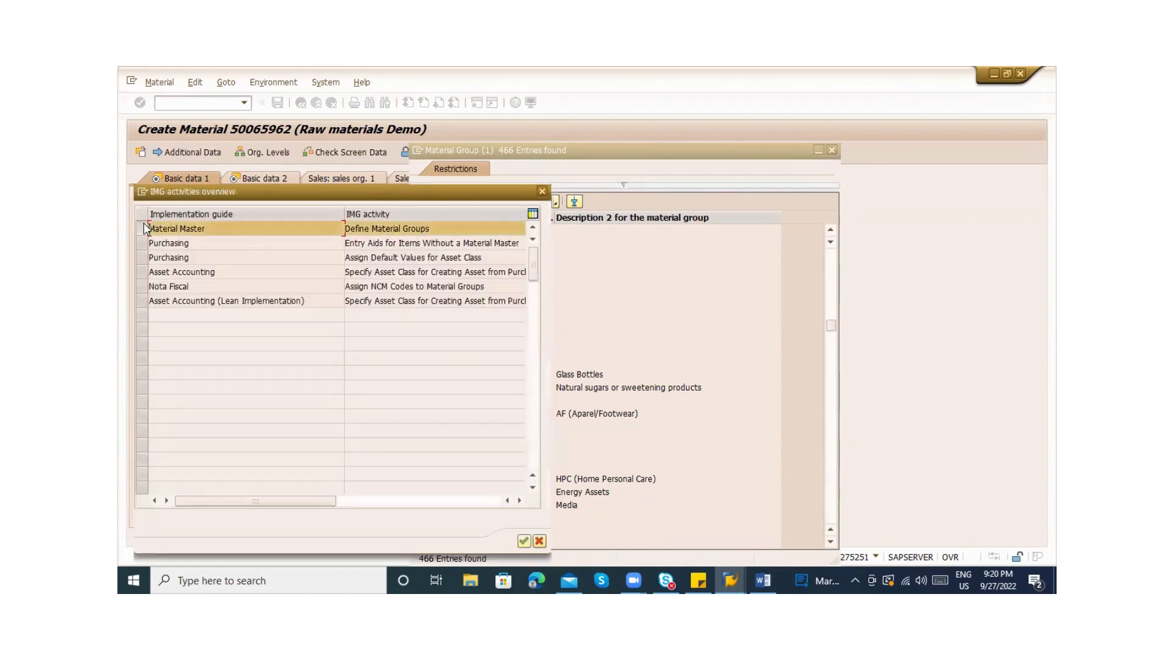
click(523, 542)
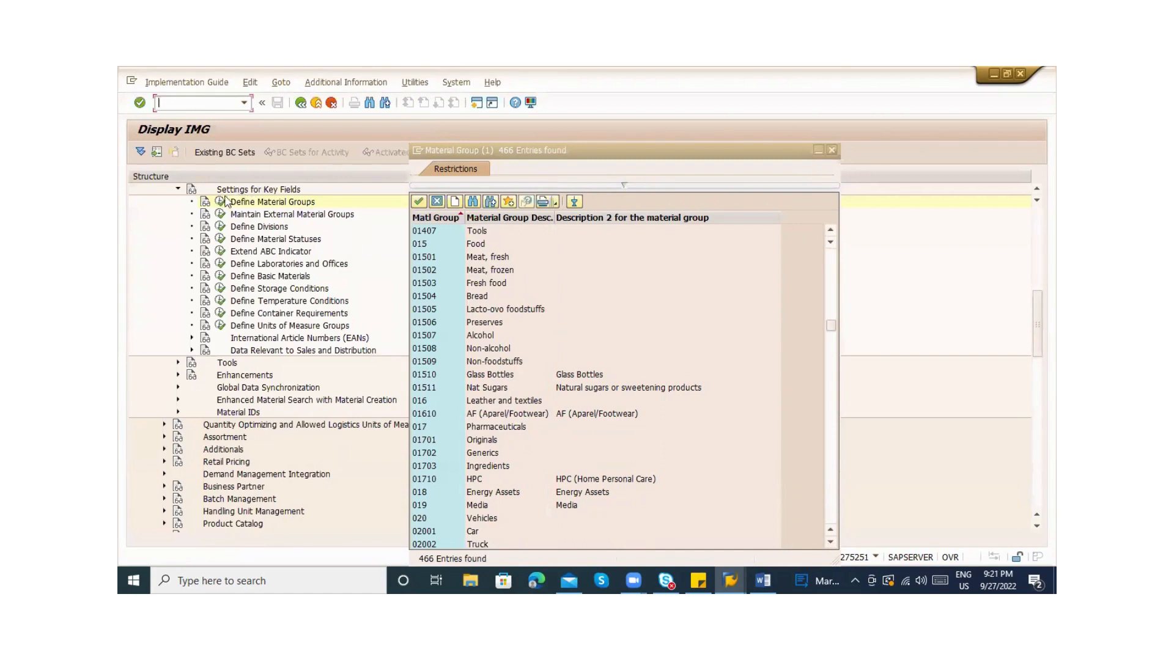
click(221, 200)
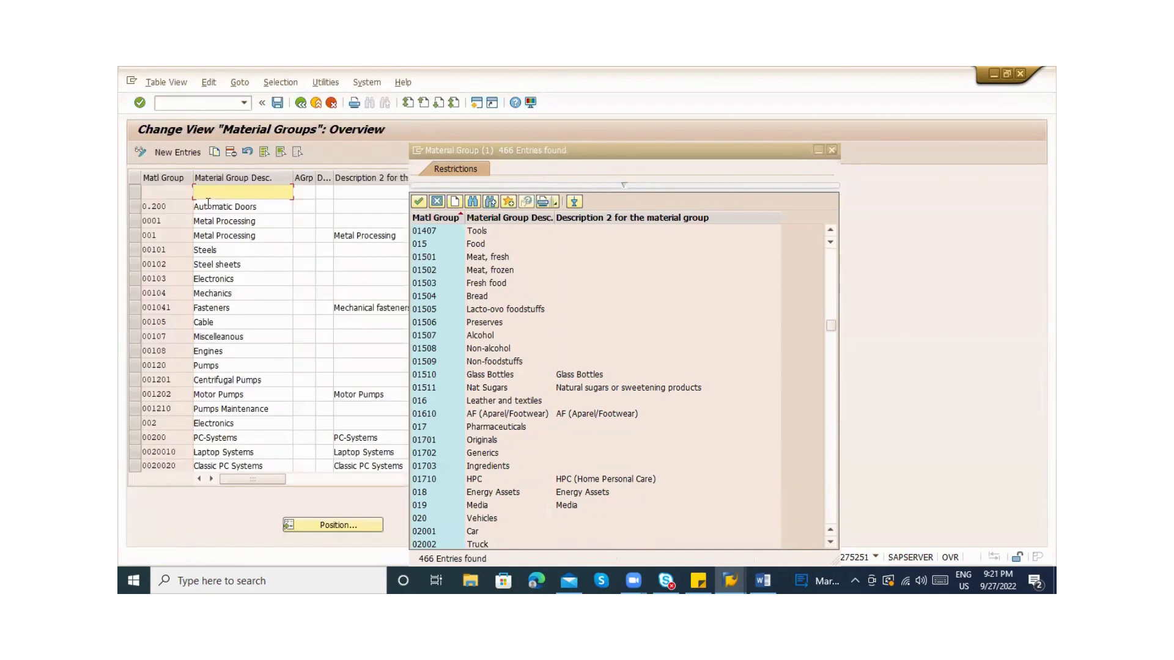
click(171, 153)
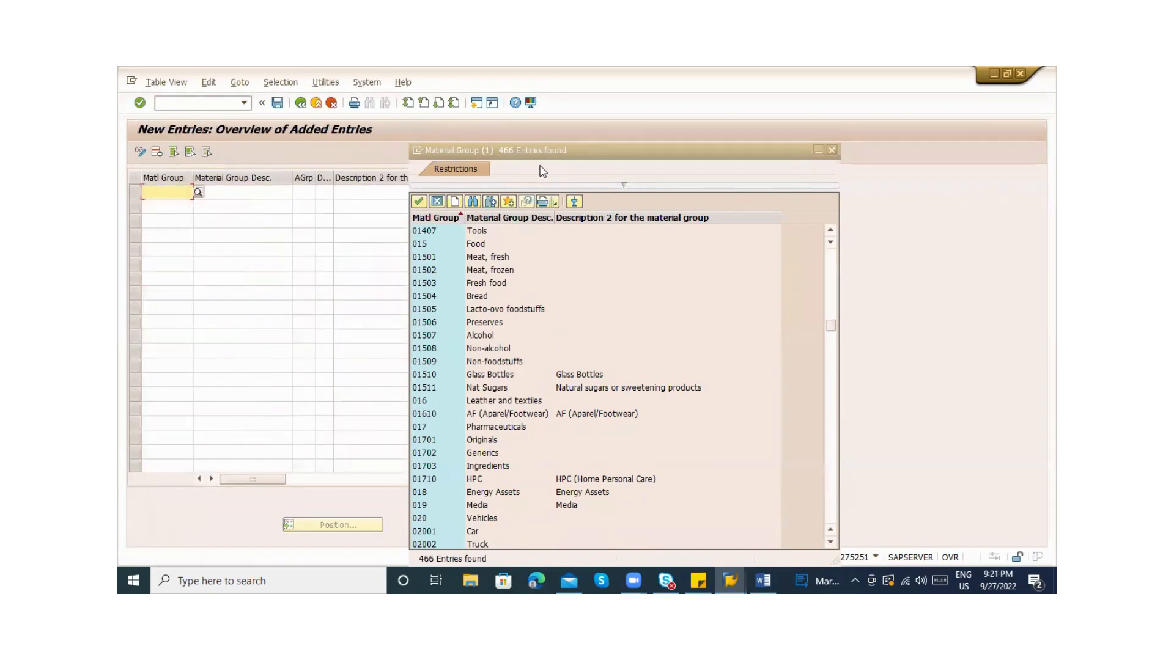
Enter material group ZABC with descriptions TOYS and TOYS Accessories
drag(526, 149, 774, 124)
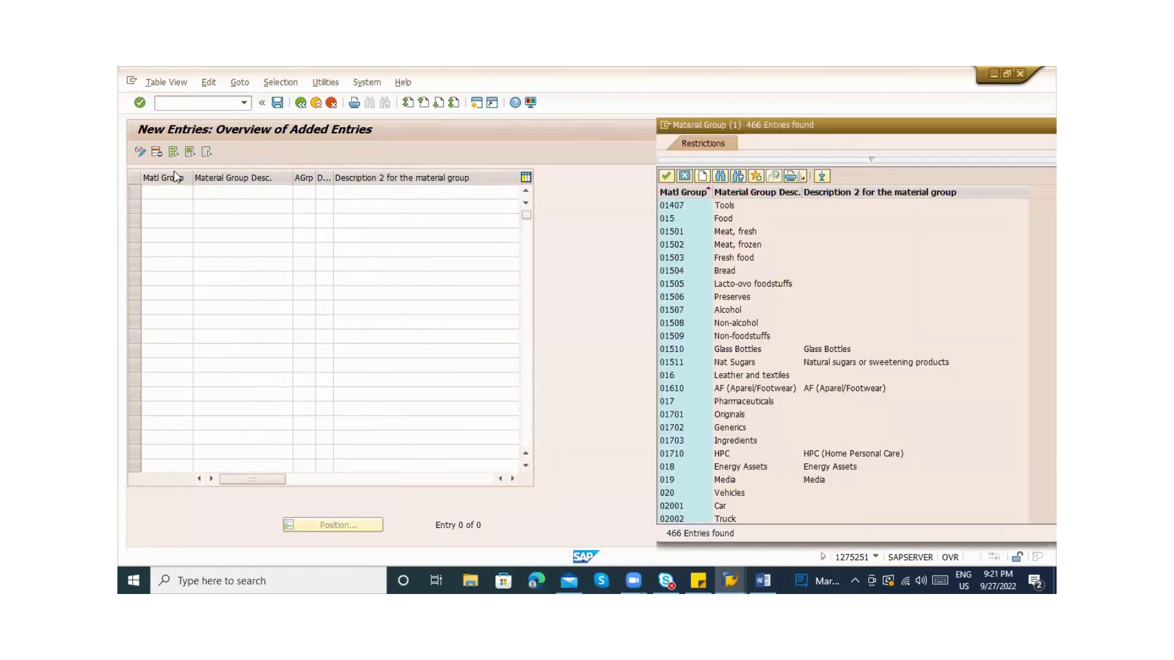
click(162, 191)
text(ZA)
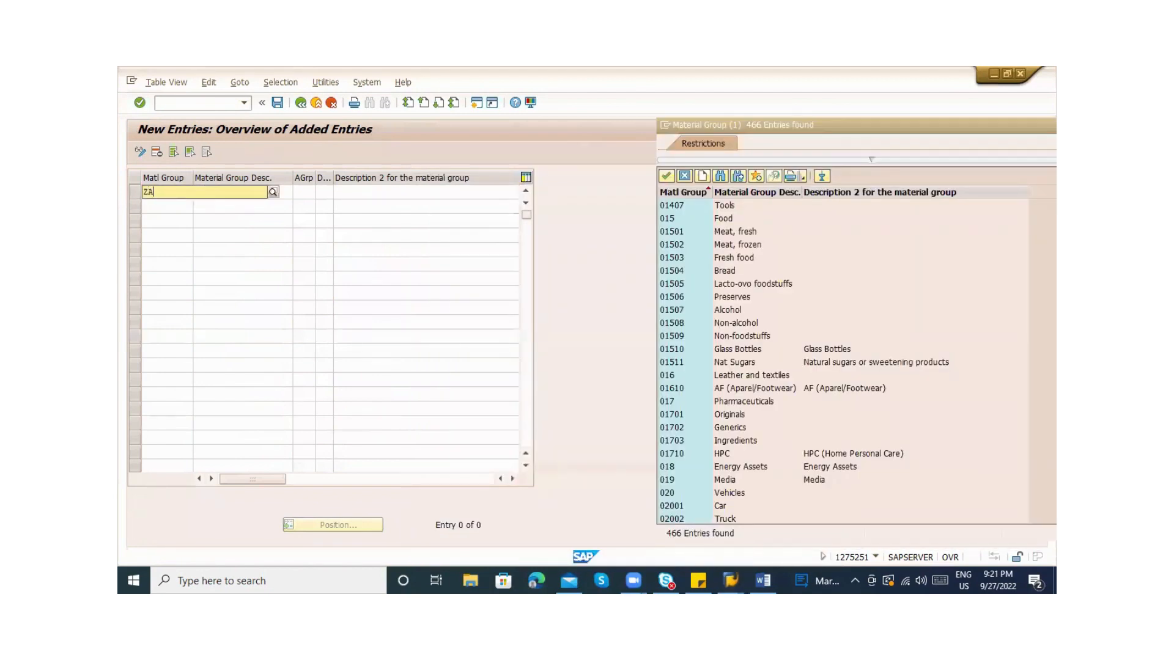
text(BC)
key(Return)
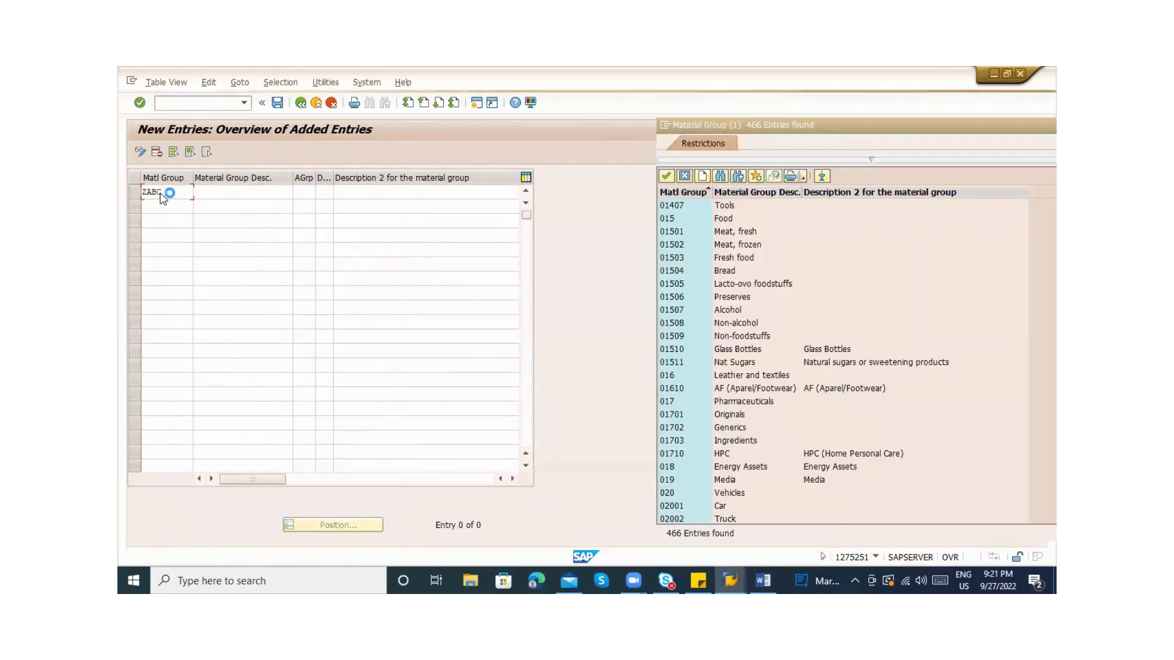
click(232, 196)
text(TOYS)
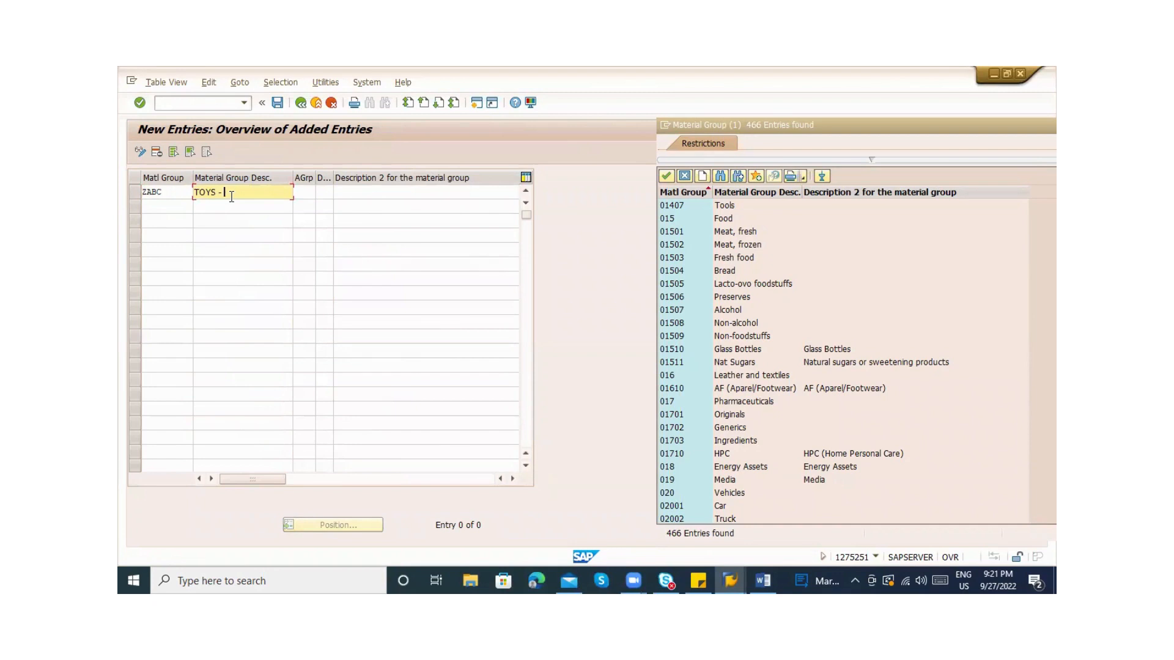
click(389, 198)
text(TOYS)
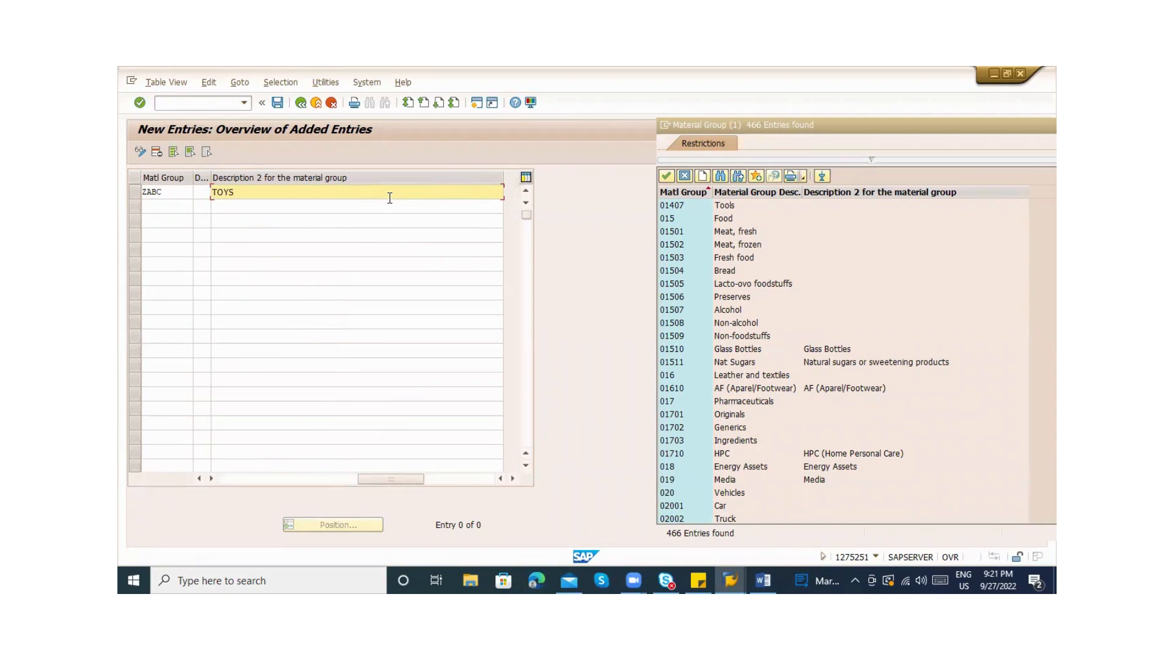
text( Accessories)
Check the default unit of weight options, enter DUW and view the field help
click(231, 479)
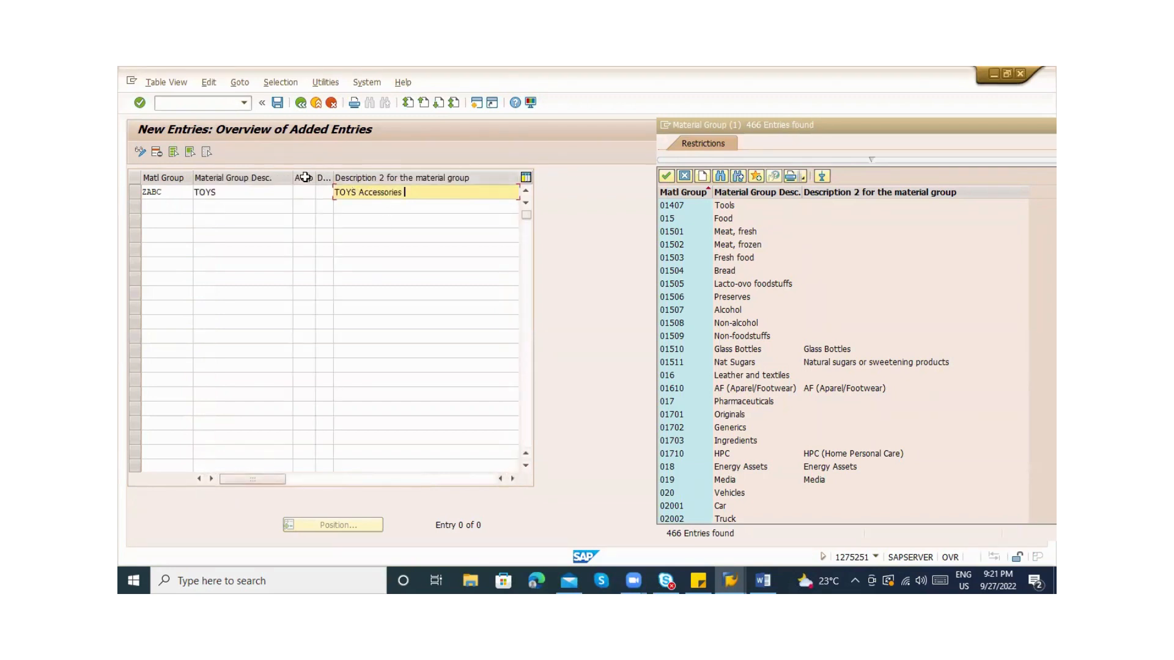
click(304, 192)
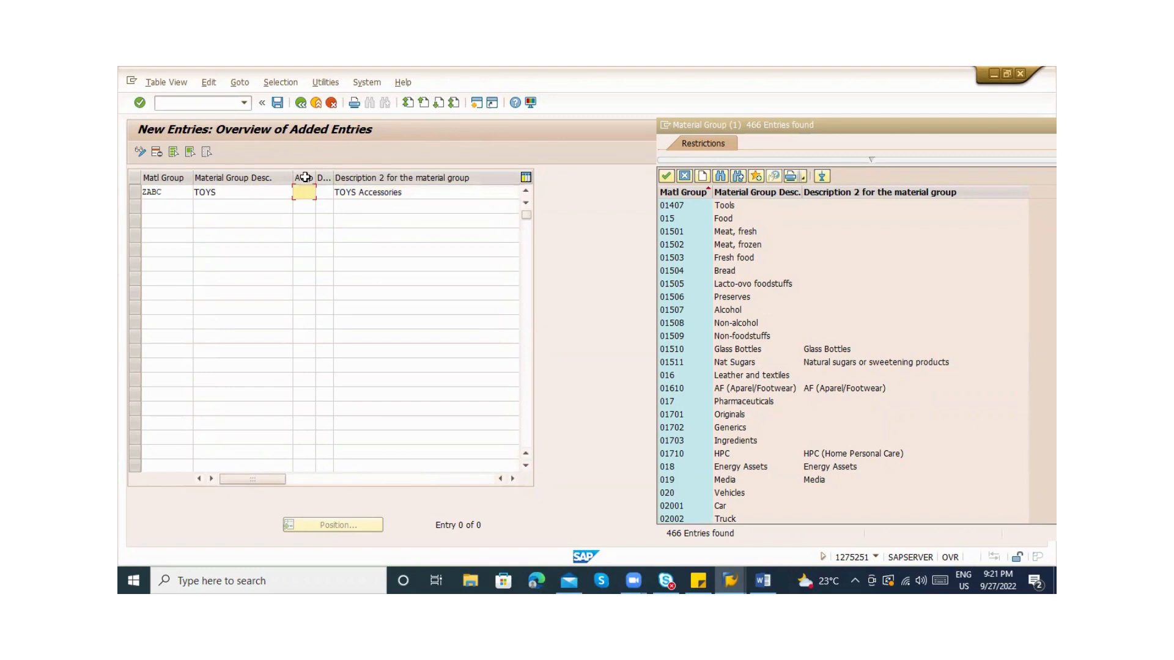
click(317, 185)
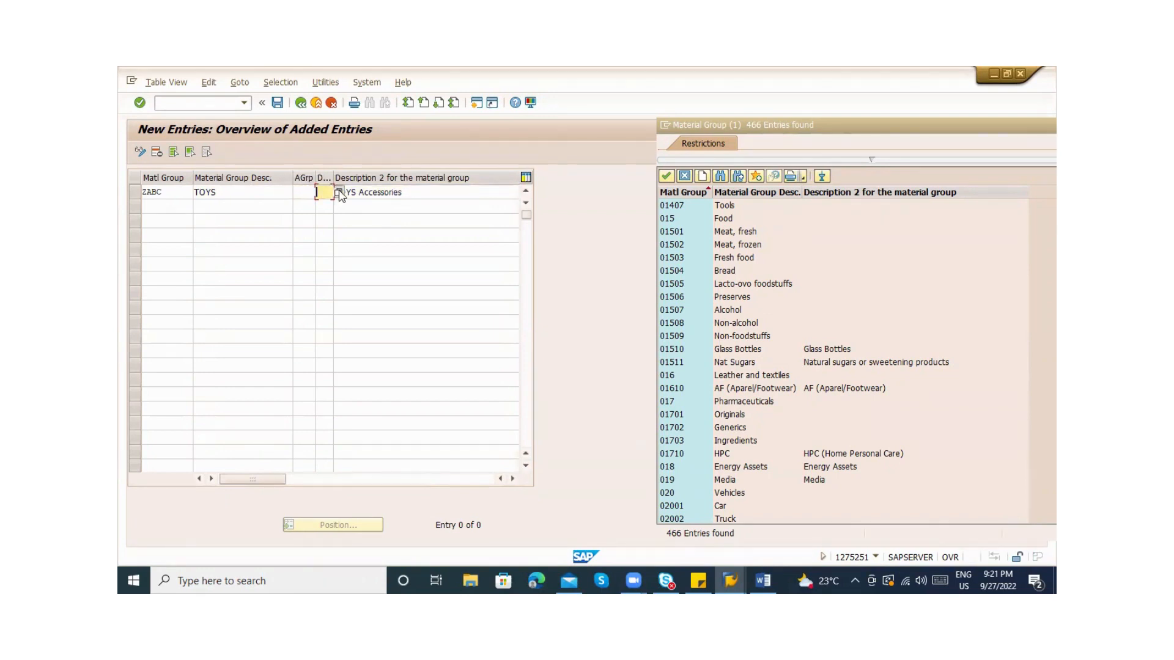
click(339, 193)
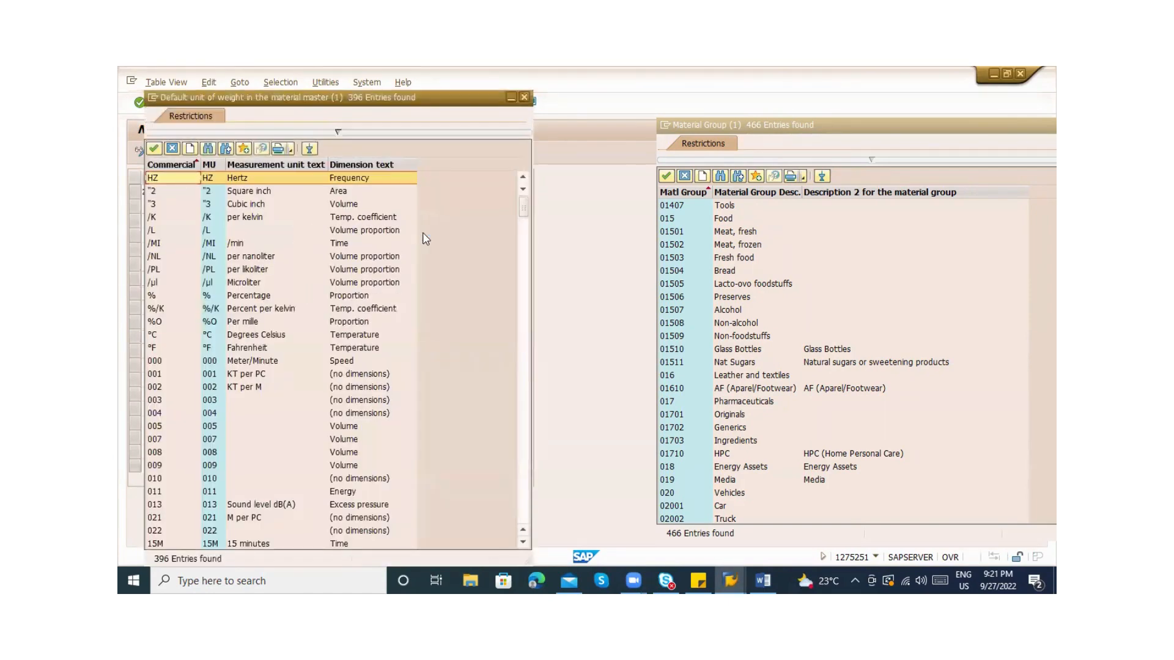
key(Escape)
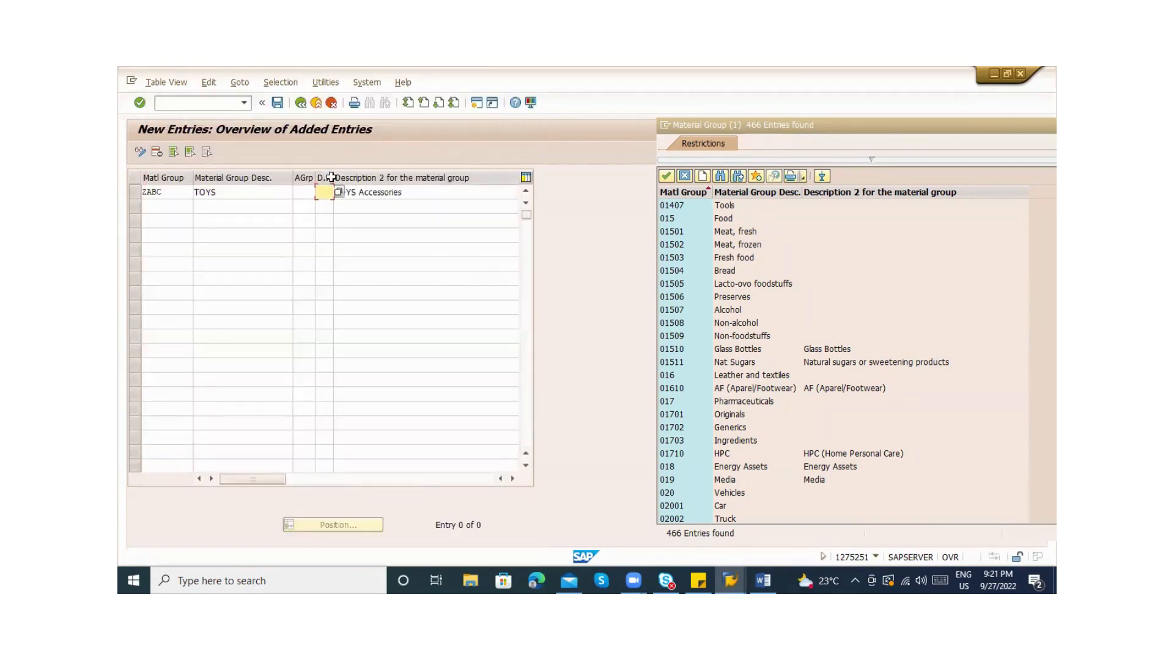
text(DUW)
key(F1)
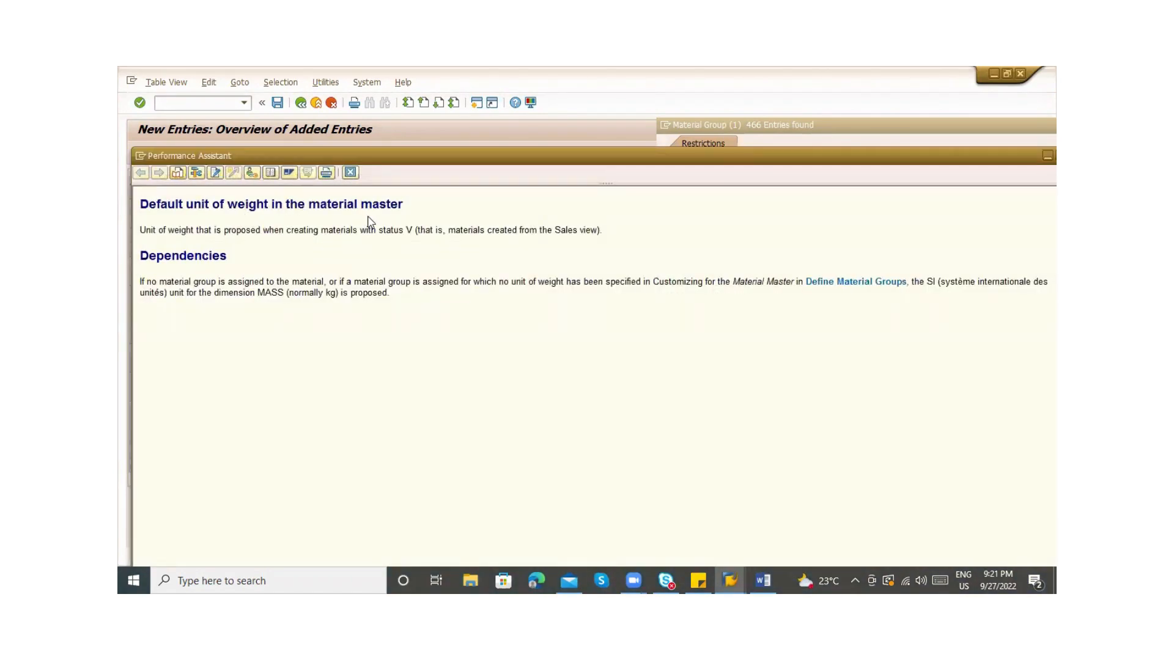
click(350, 173)
Save the ZABC entry under the customizing request and return to the overview
click(300, 103)
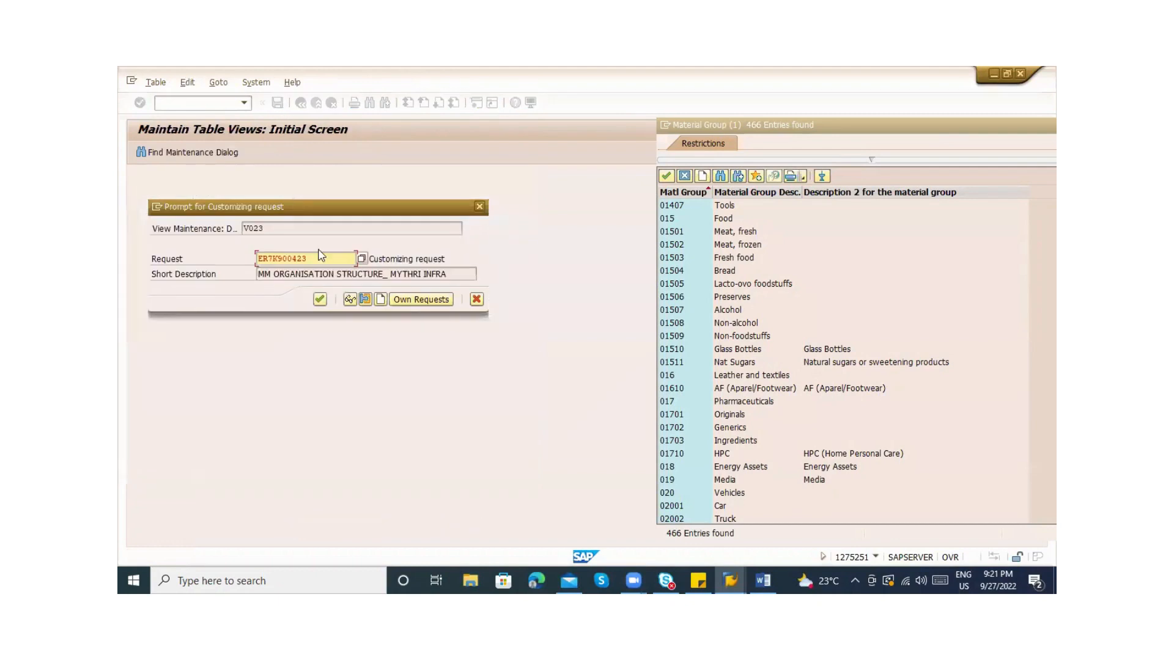
click(320, 299)
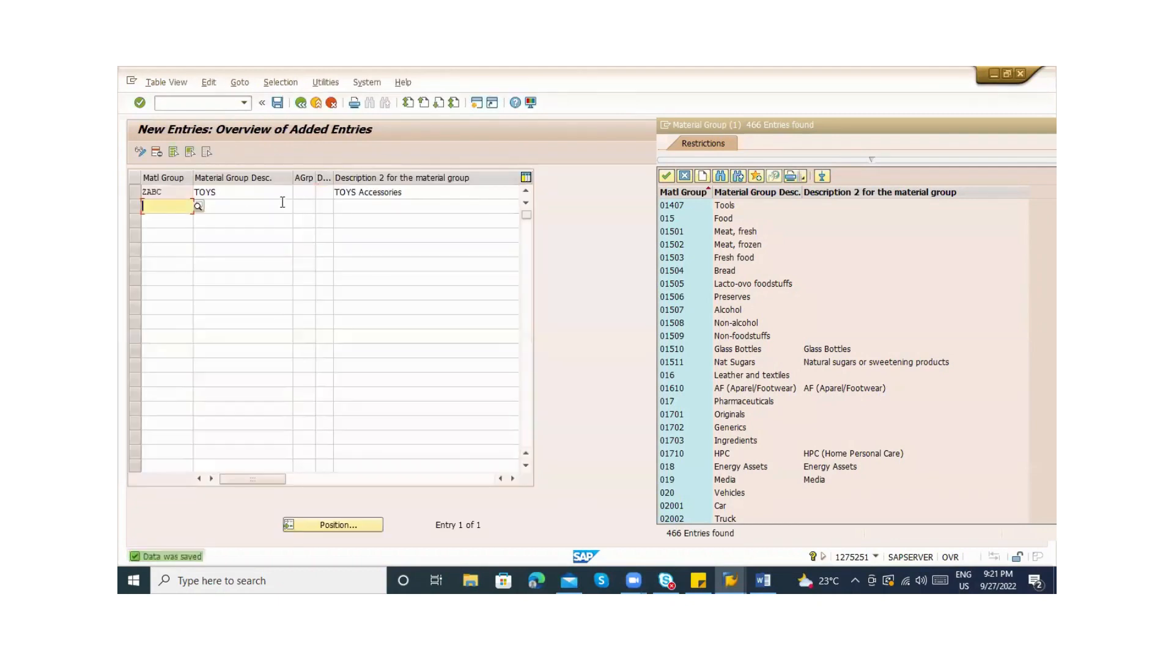
click(300, 104)
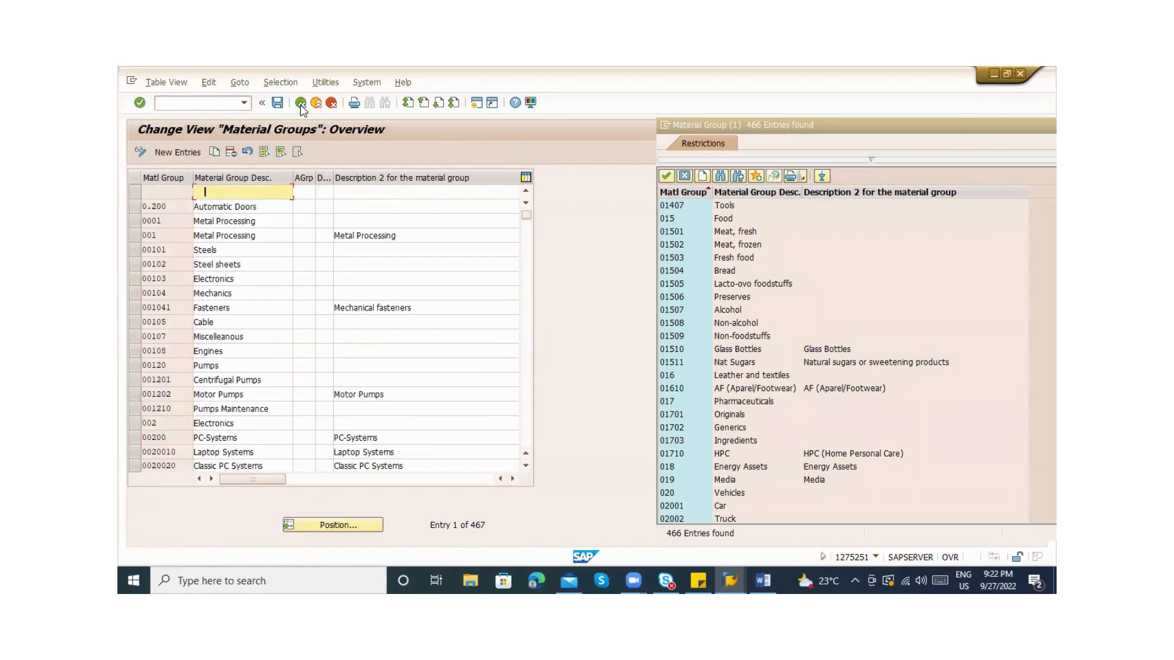
click(300, 104)
Back on the material, search groups by description *TOY* and pick ZABC
click(300, 104)
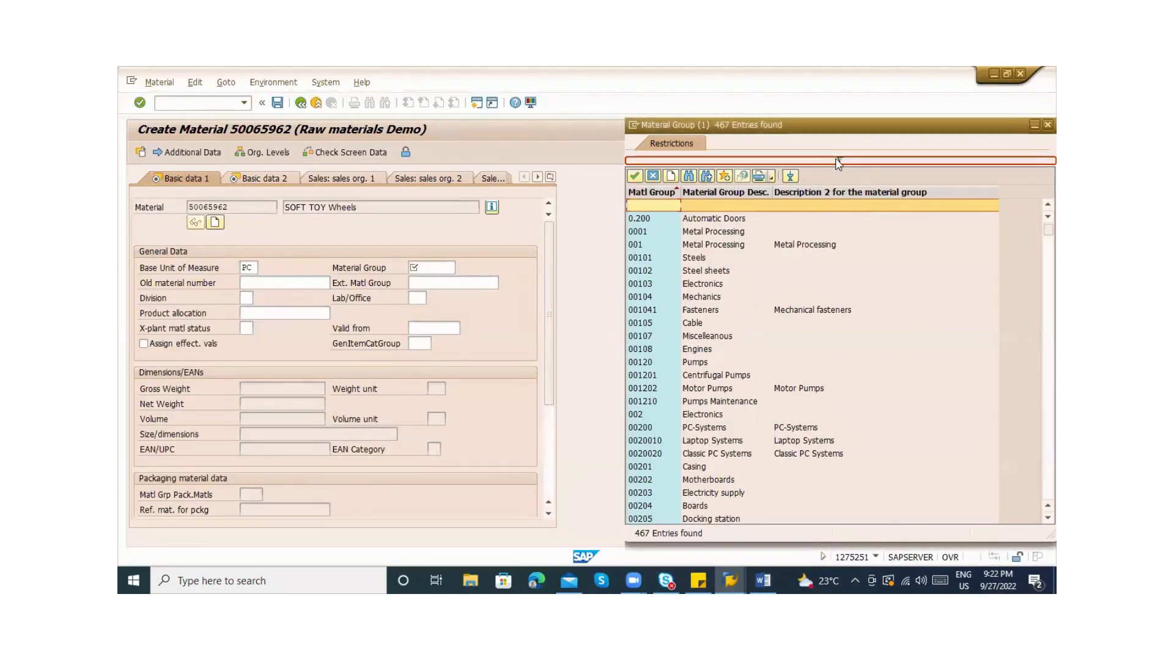
click(841, 161)
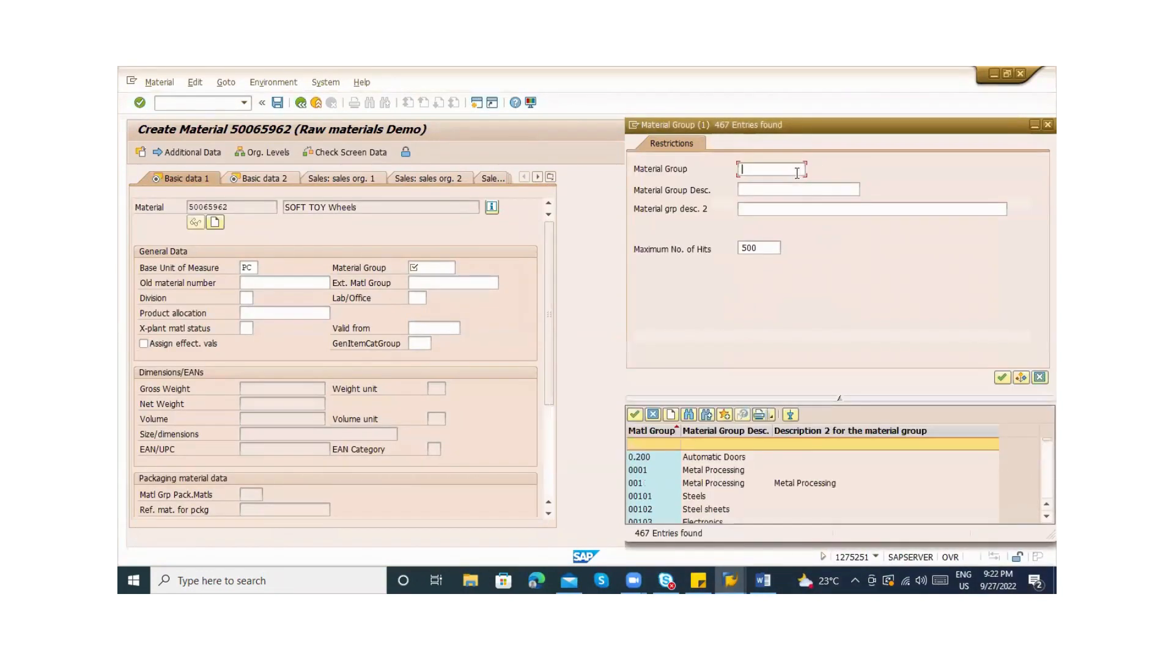
text(ZABC)
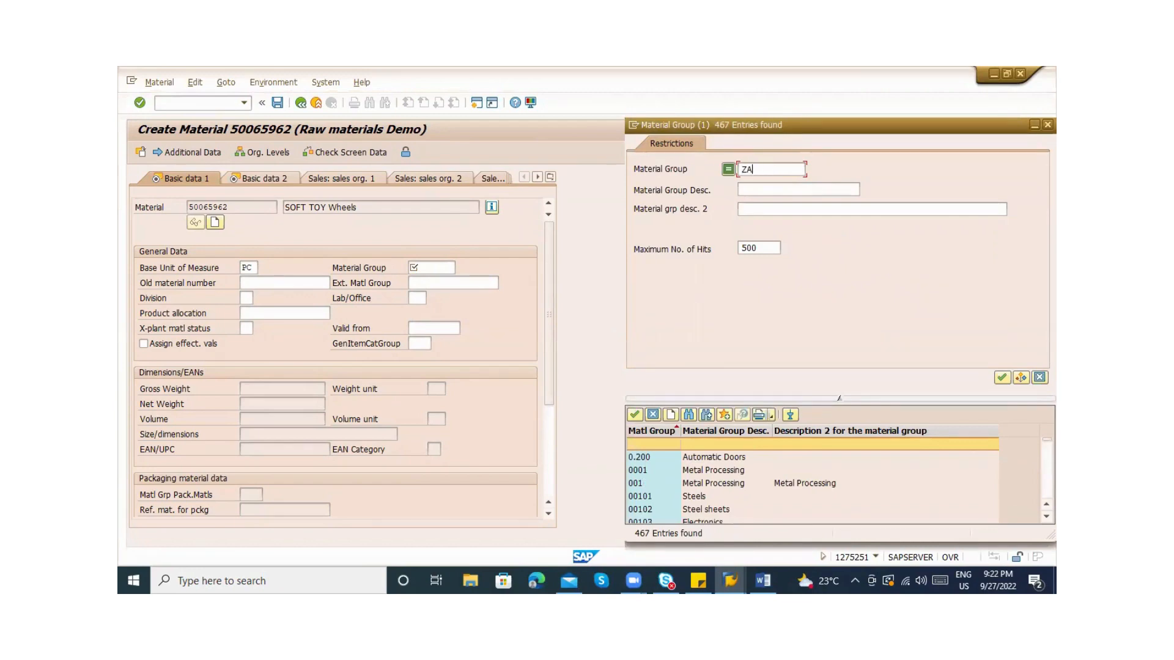
key(BackSpace)
key(BackSpace)
key(Tab)
text(*TOY*)
key(Return)
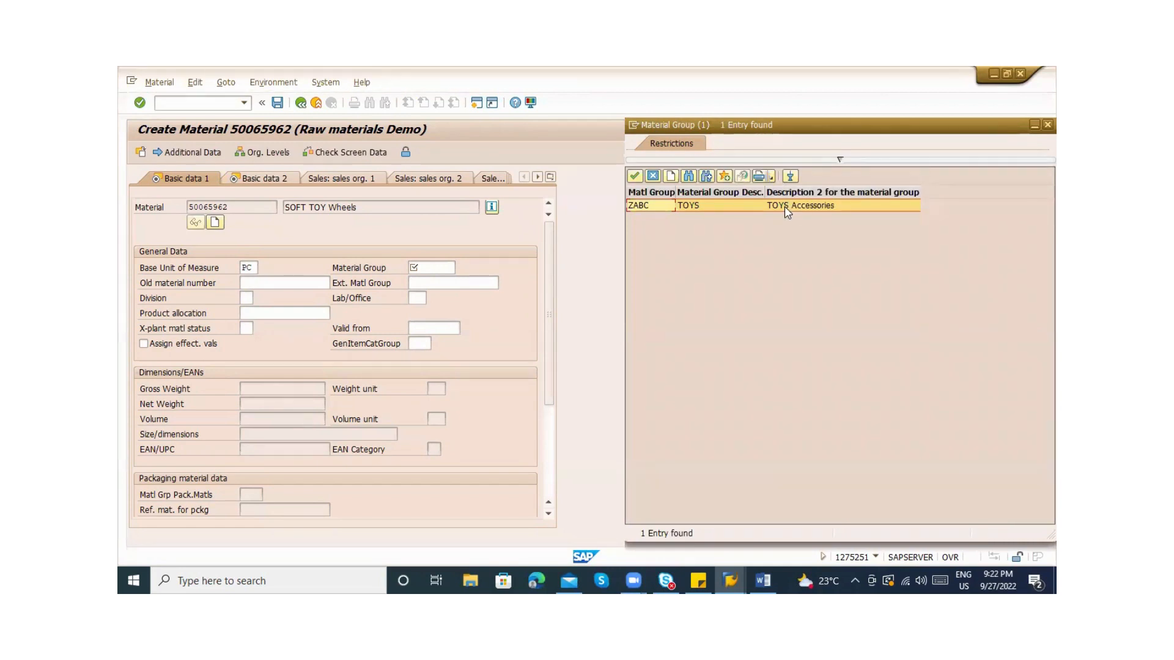
double_click(784, 206)
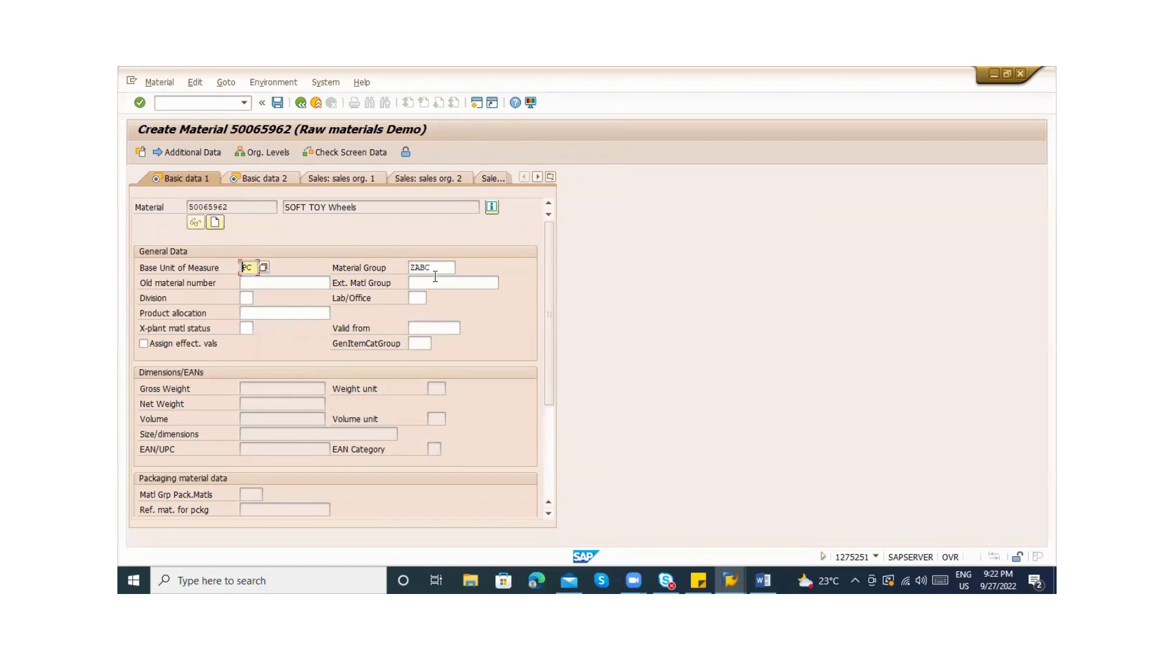
Enter TOYACC123 as the old material number
click(249, 284)
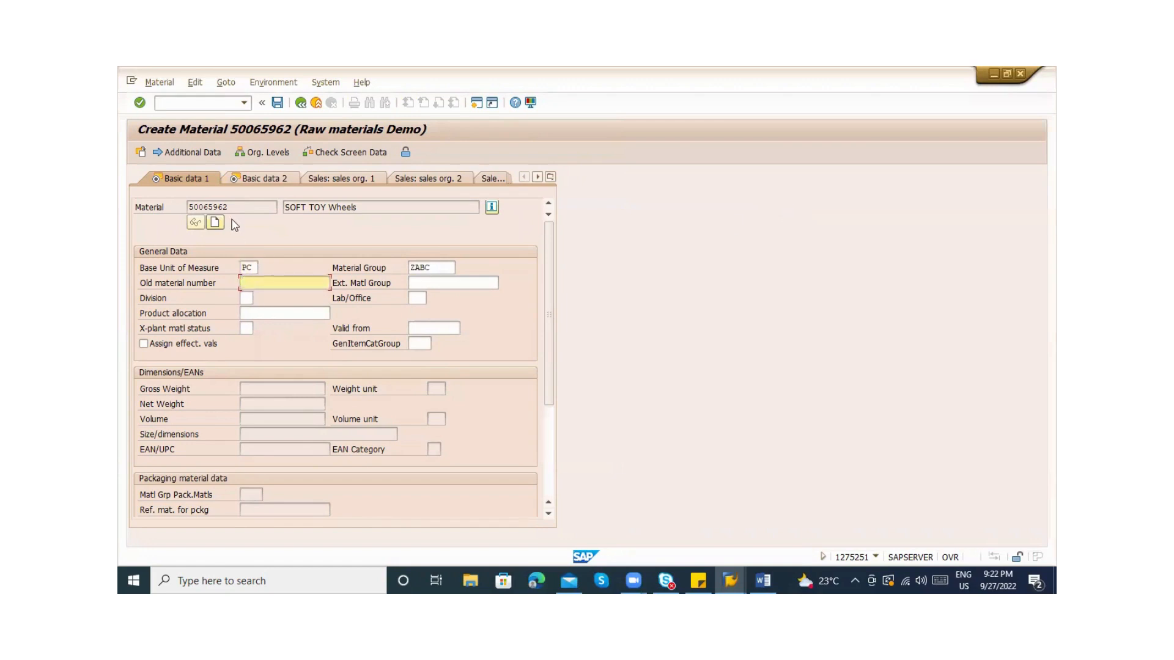
drag(275, 206, 185, 205)
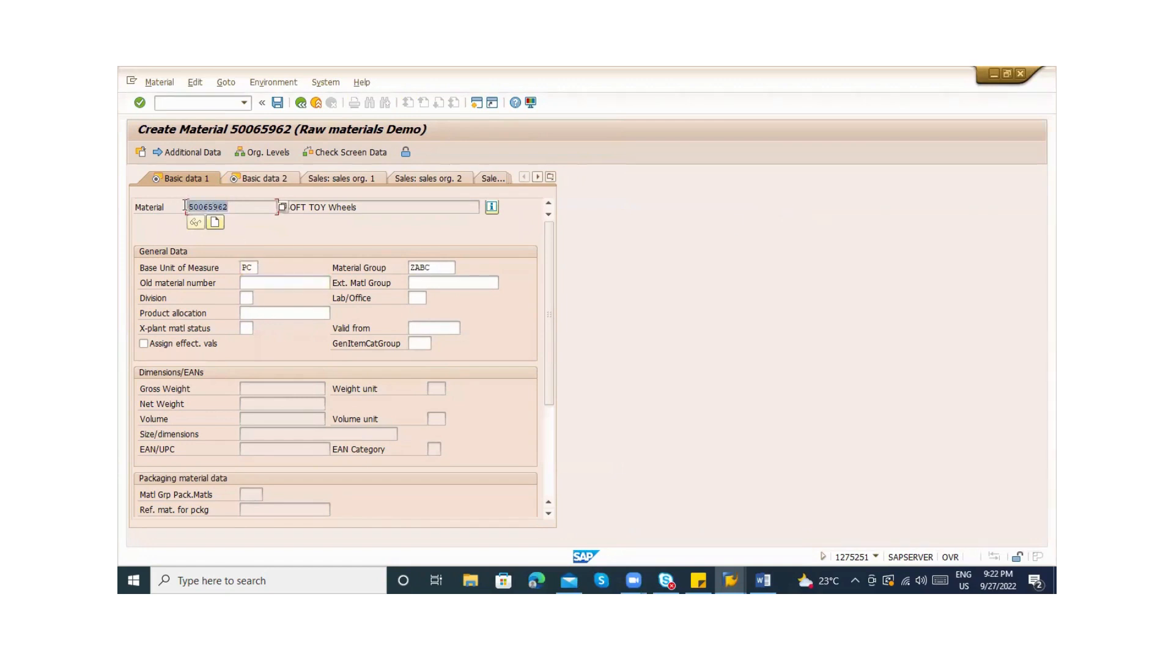
click(250, 280)
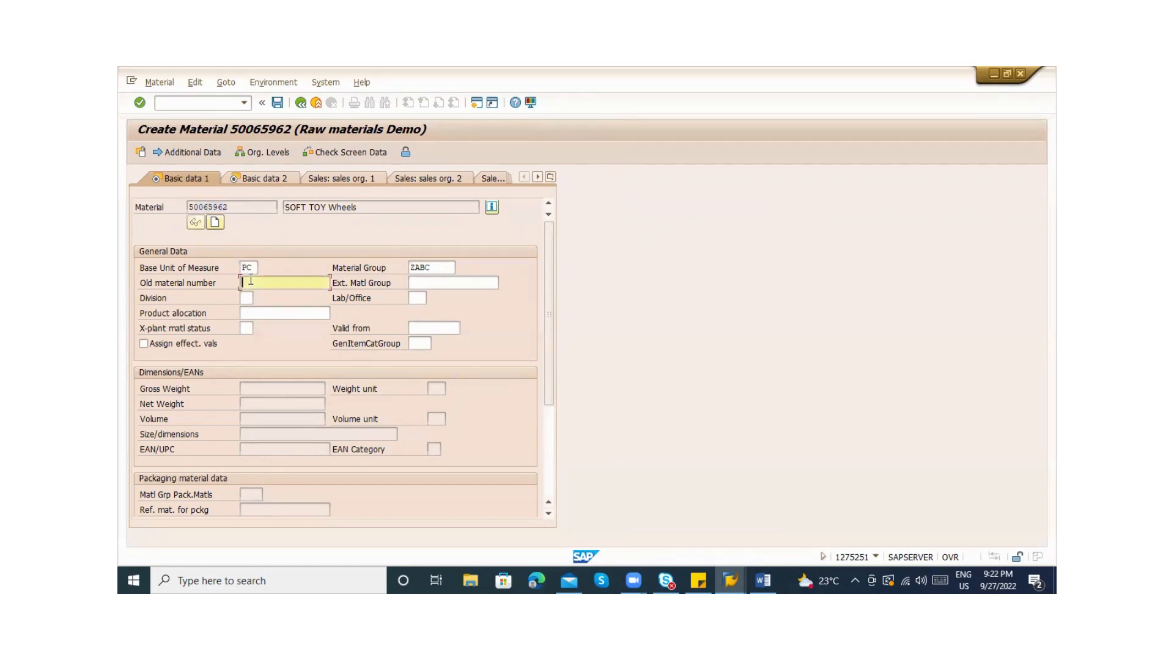
text(TOYACC123)
key(Tab)
key(Tab)
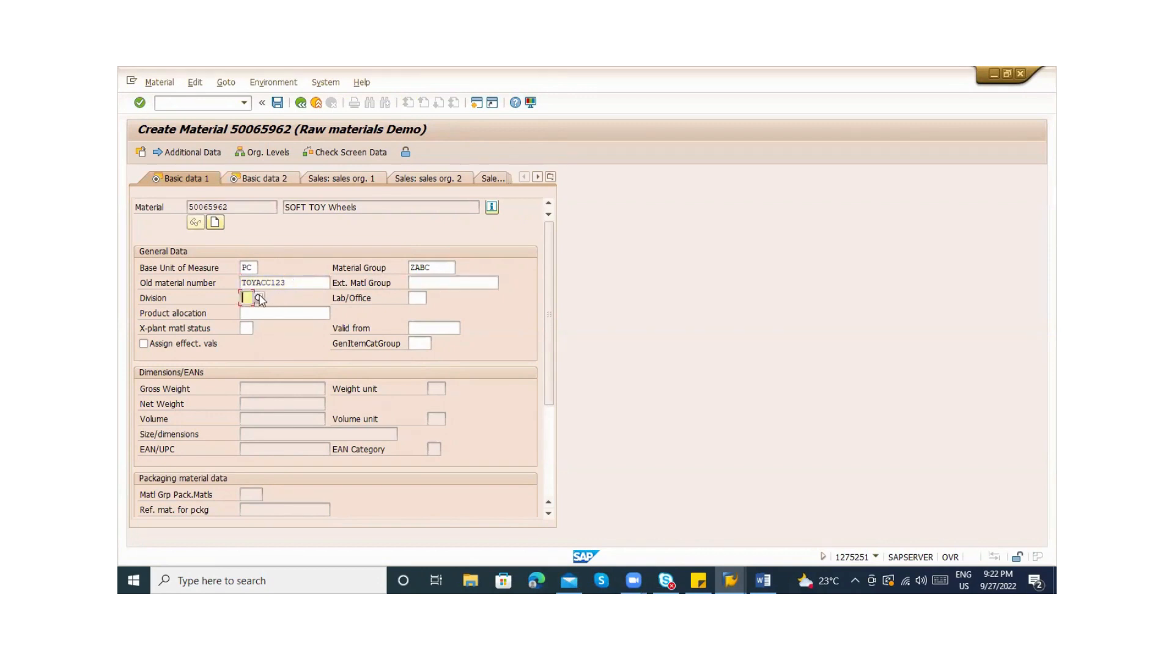
From the Division value list, open the Define Divisions activity without a customizing project
click(260, 297)
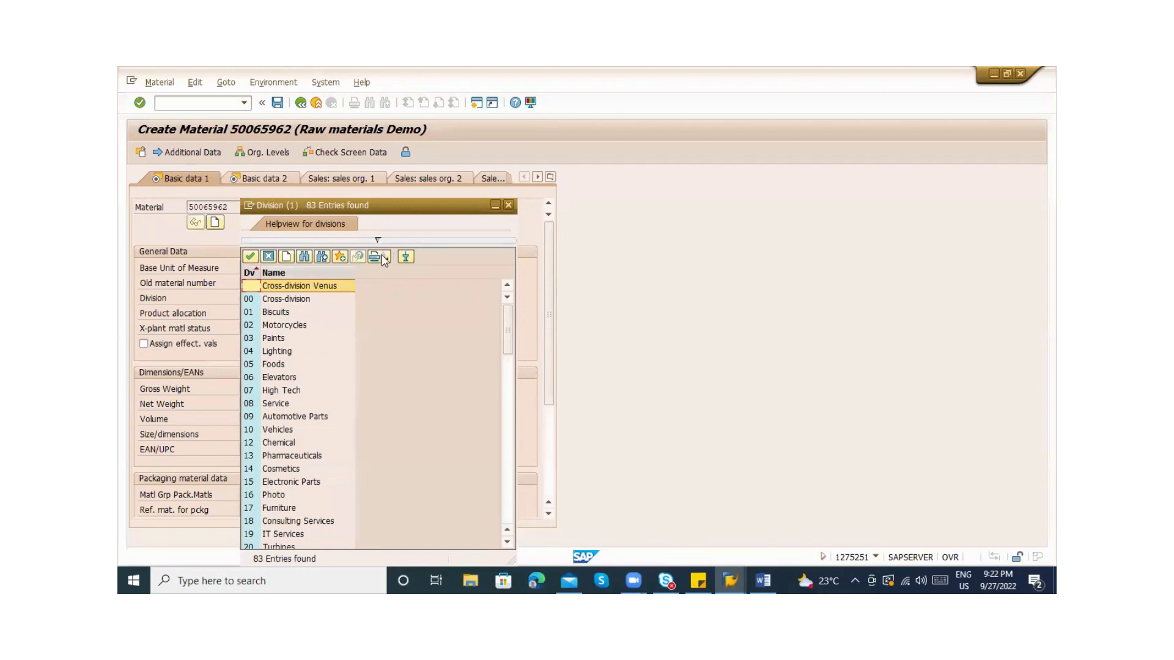
click(285, 262)
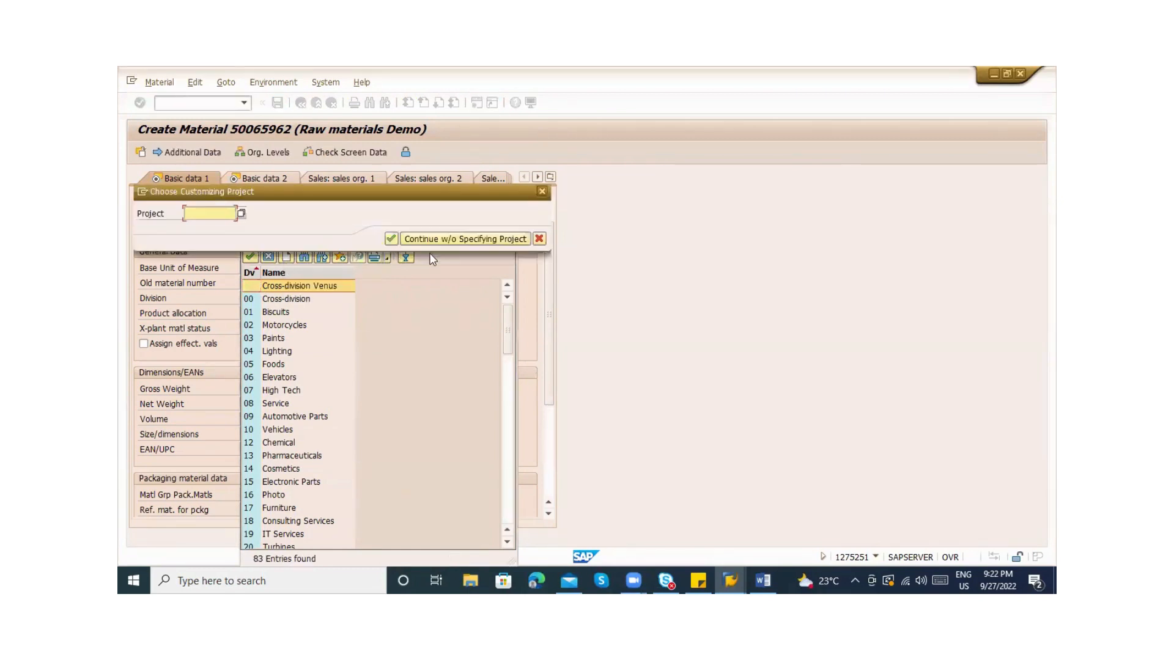
click(442, 240)
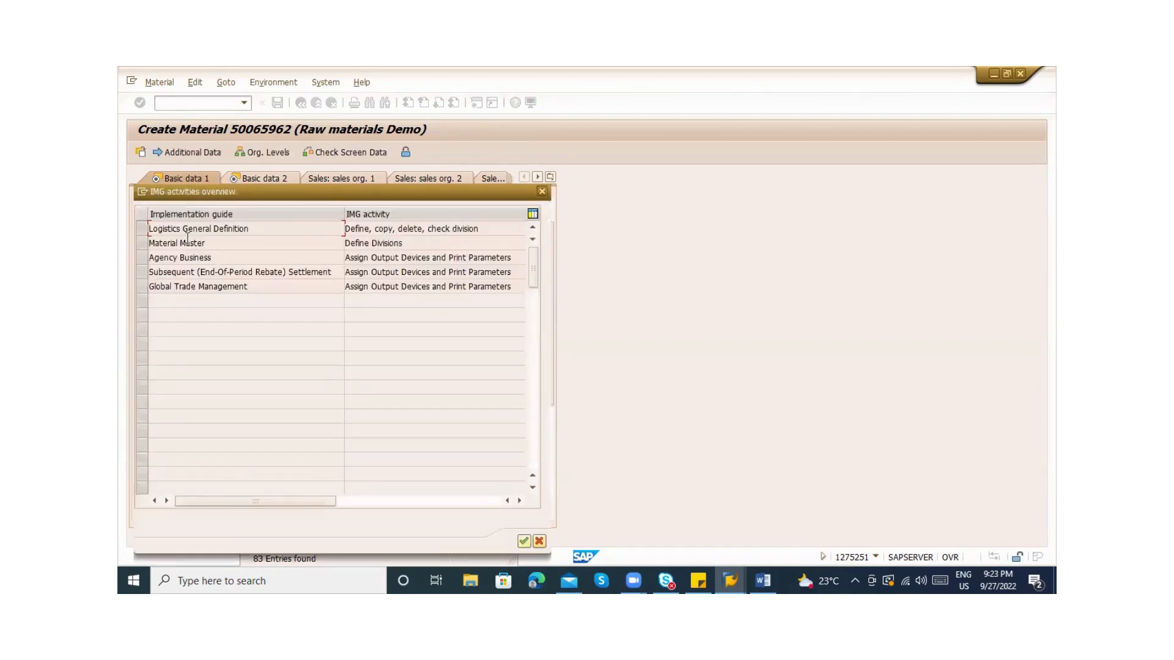
click(141, 243)
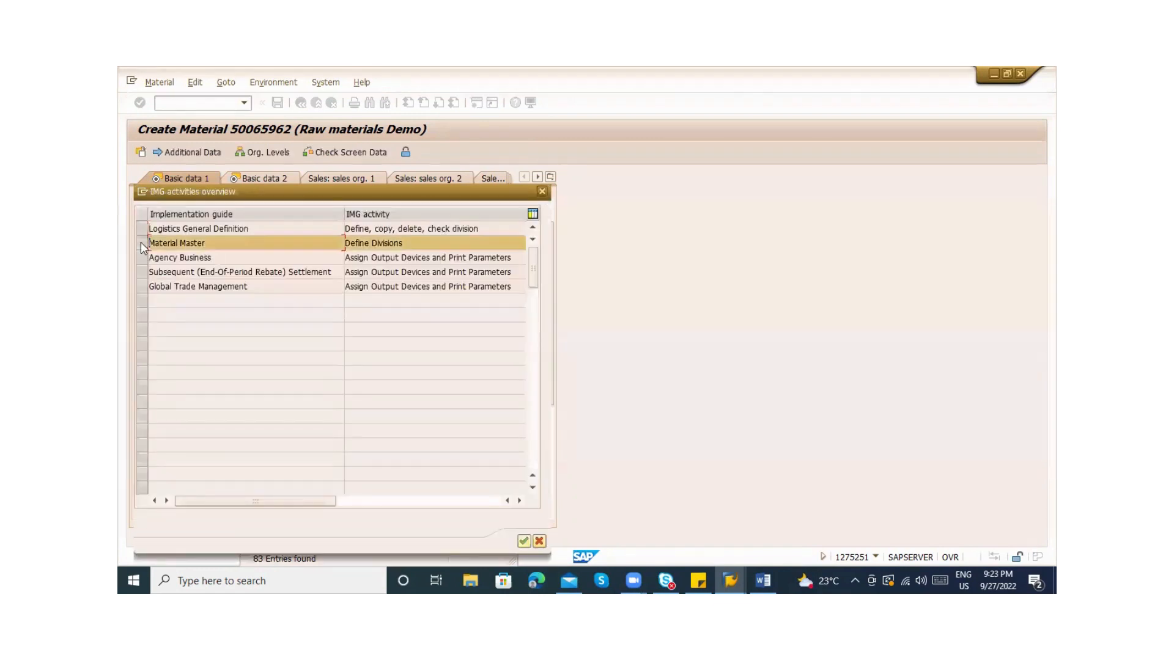
Run Define Divisions and add a new division ZA named TOYS
click(522, 542)
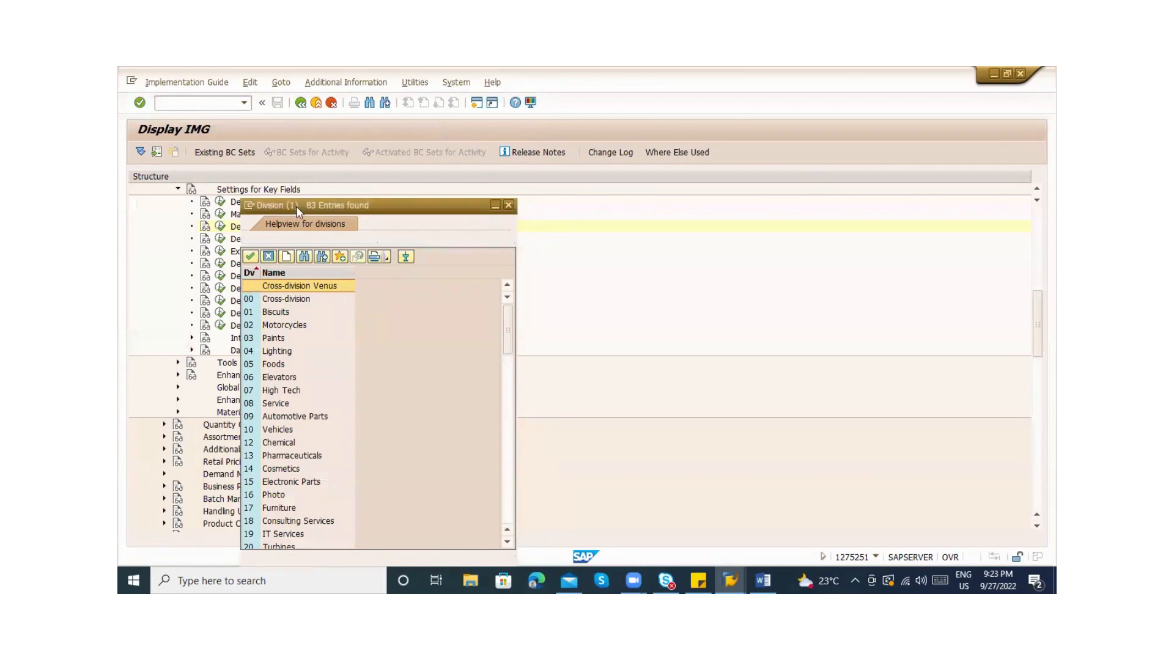
drag(296, 206, 583, 181)
click(219, 226)
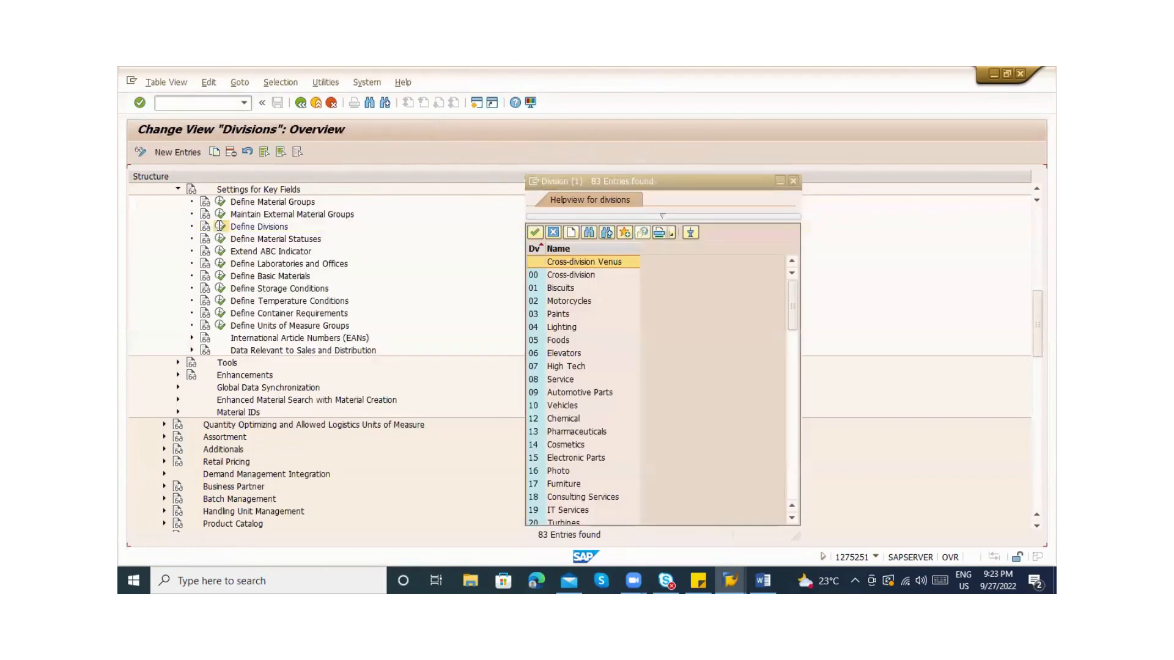
click(160, 153)
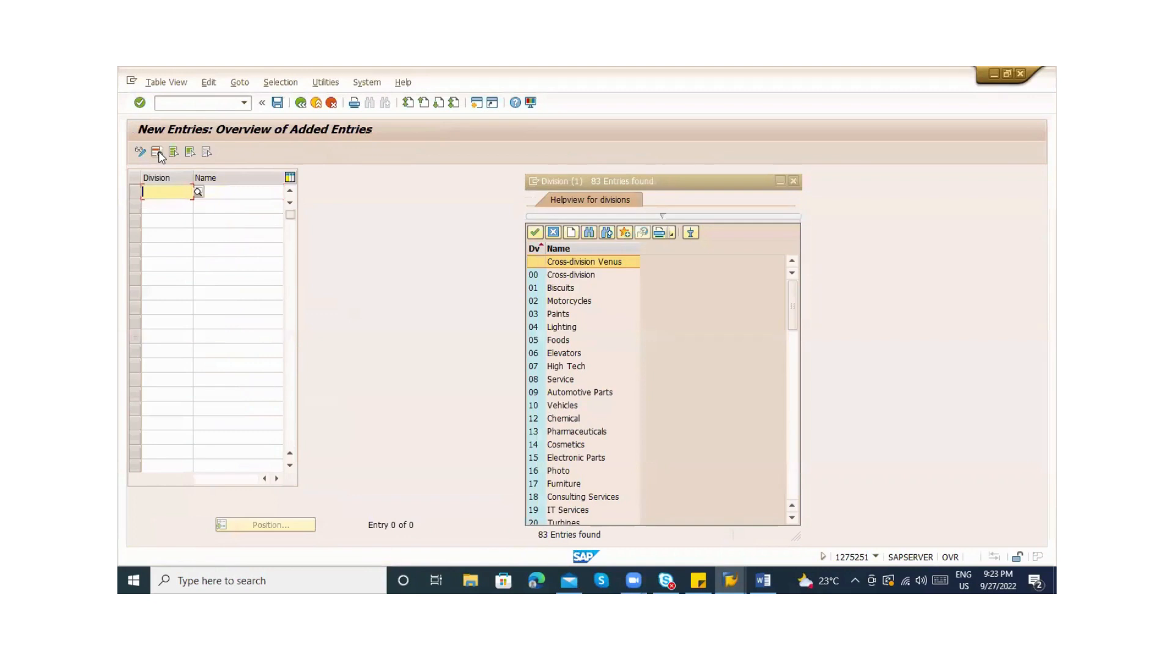
text(ZA)
key(Tab)
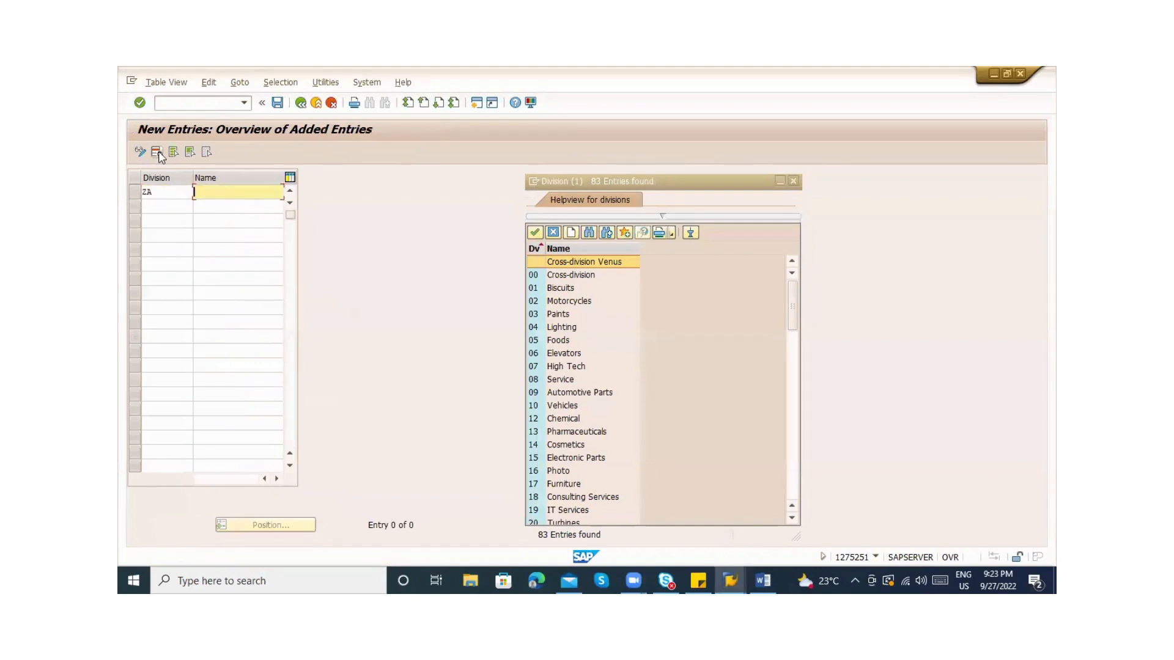
text(TOYS)
key(Return)
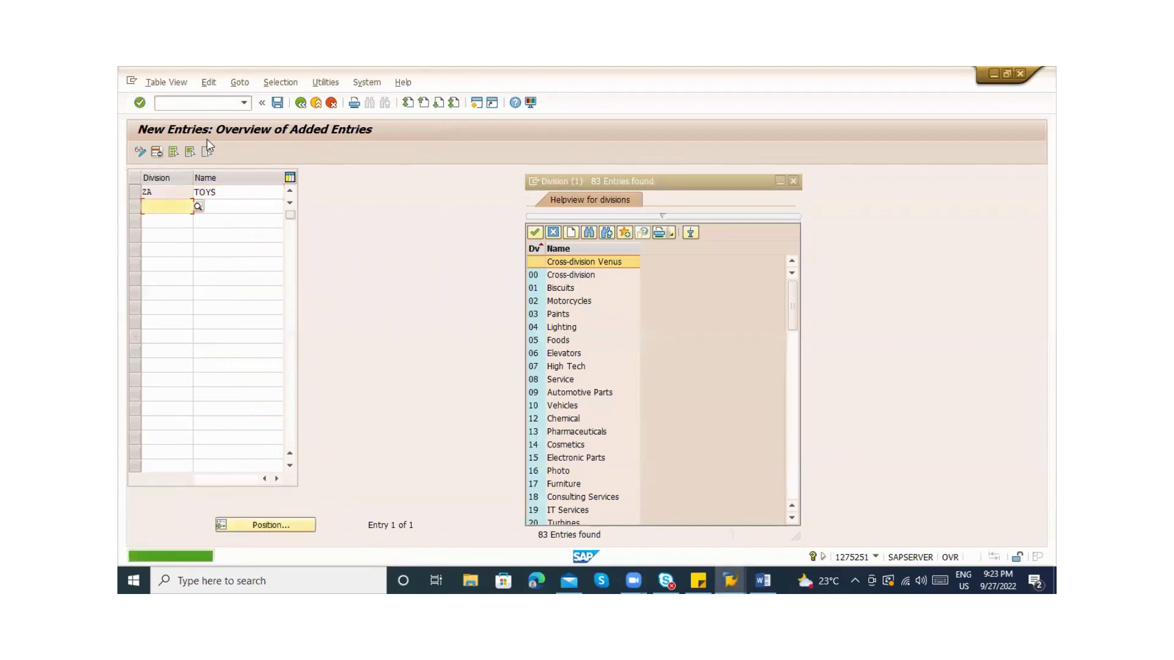
Save division ZA under the customizing request and return to the material
click(280, 105)
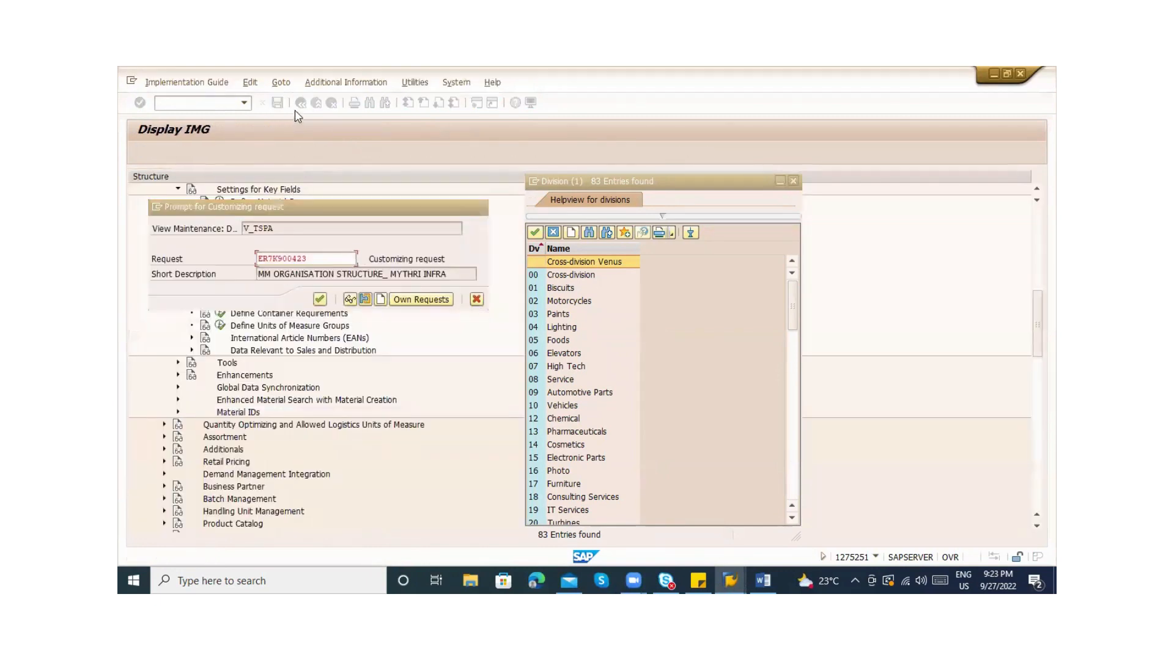
key(Return)
click(298, 108)
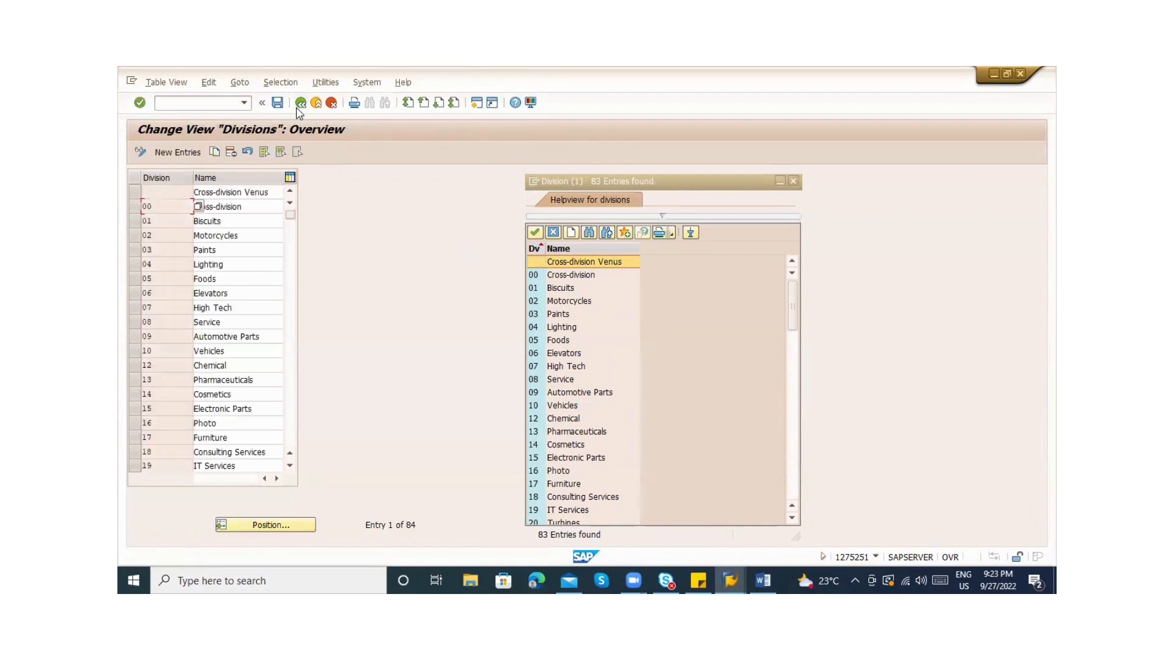
click(298, 107)
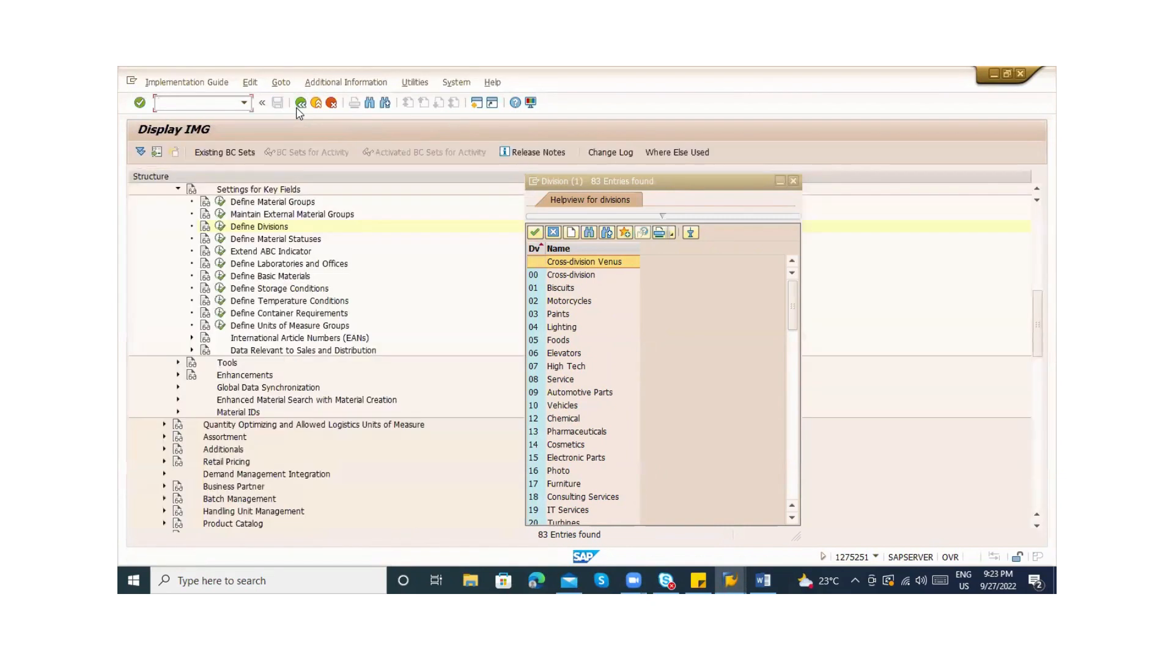
click(299, 105)
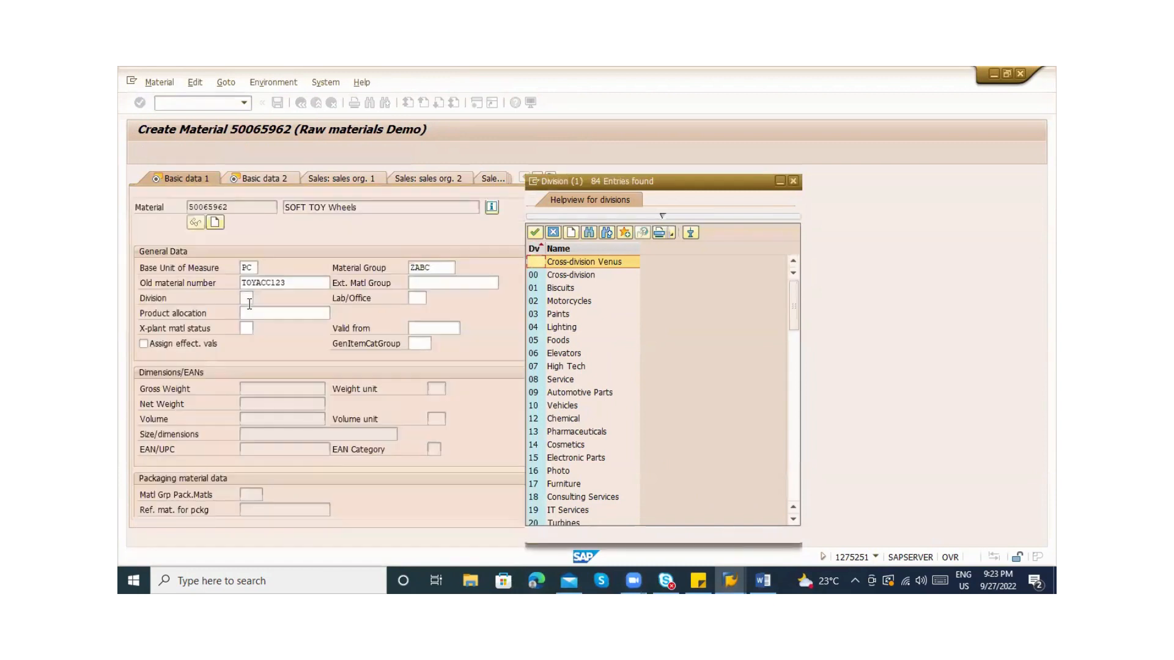
Enter ZA as the material's division and close the divisions list
text(ZA)
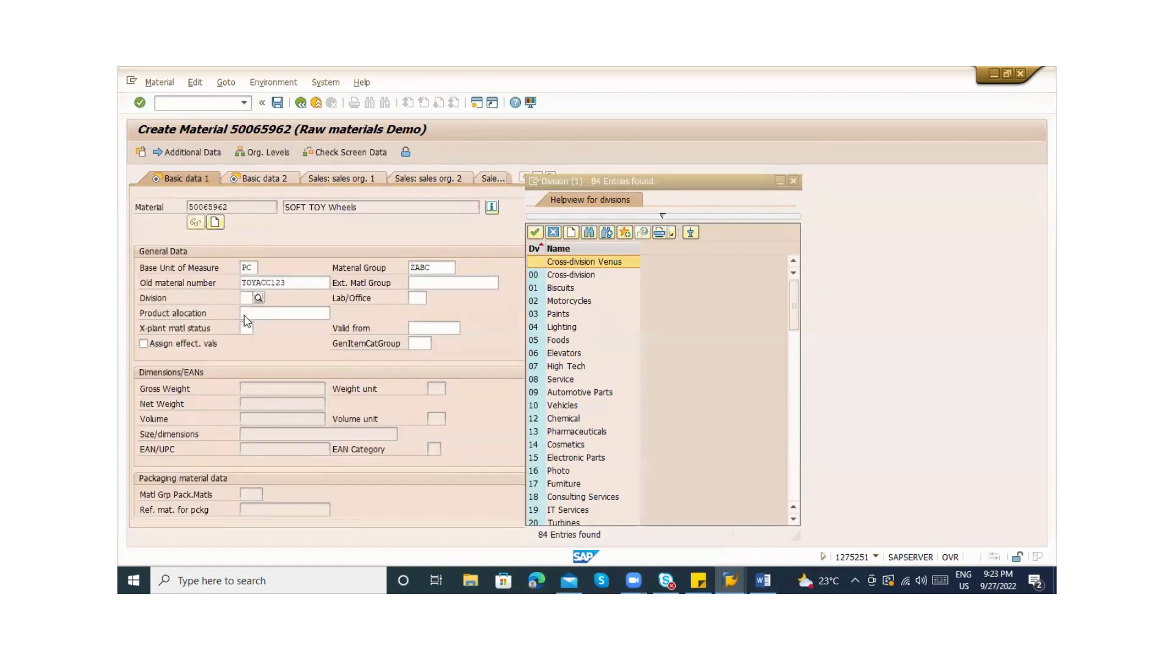
click(246, 322)
key(Tab)
click(267, 316)
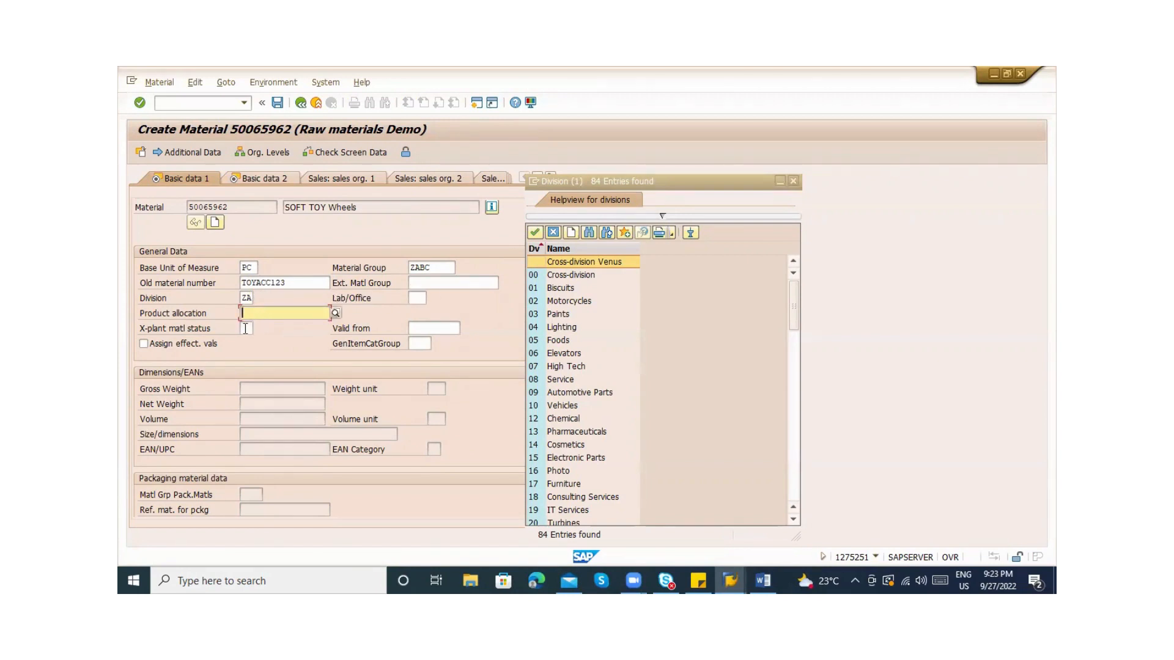
click(245, 328)
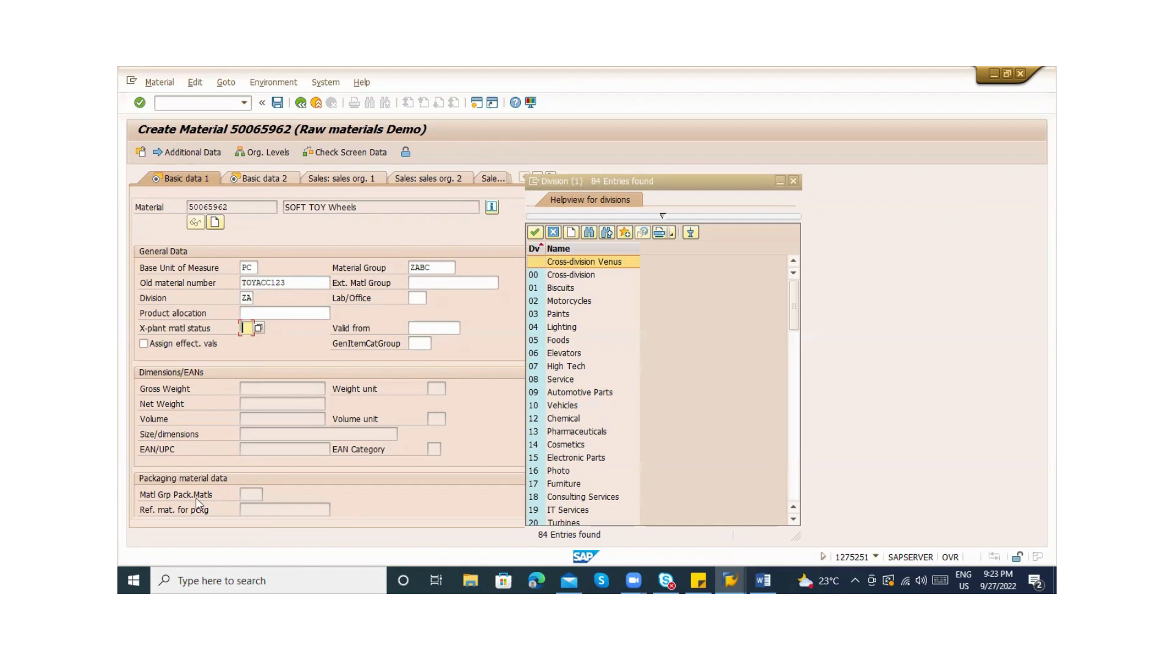
click(251, 498)
click(793, 181)
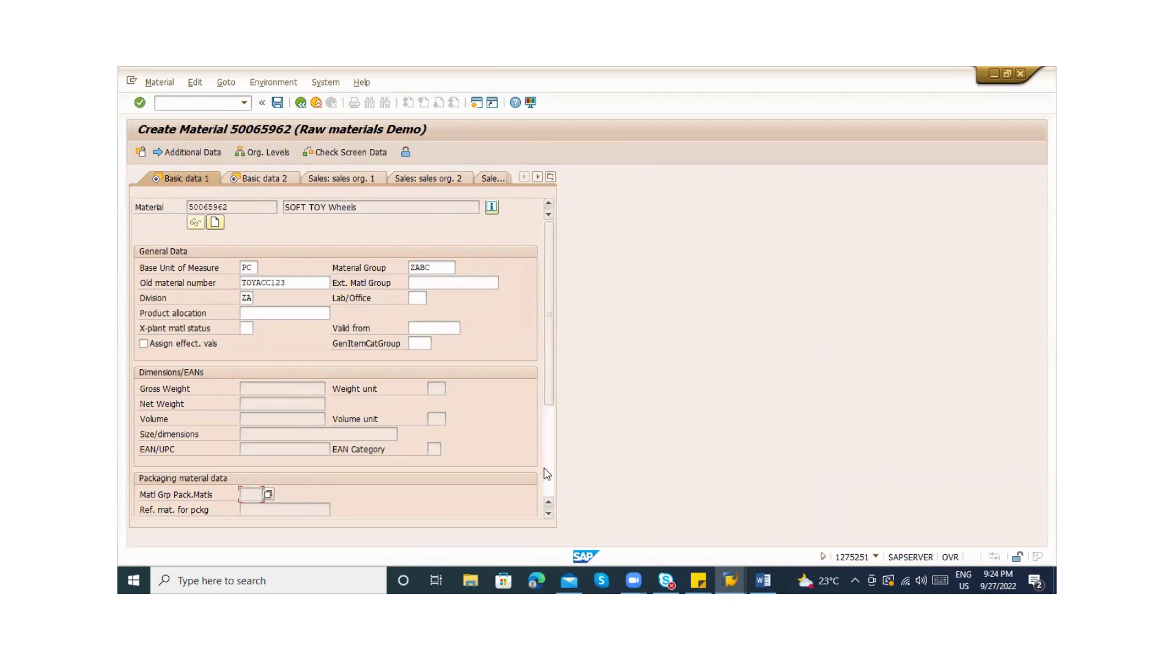
Open the material's Basic Data Text section
scroll(548, 471, down, 3)
scroll(547, 298, up, 3)
scroll(550, 420, down, 3)
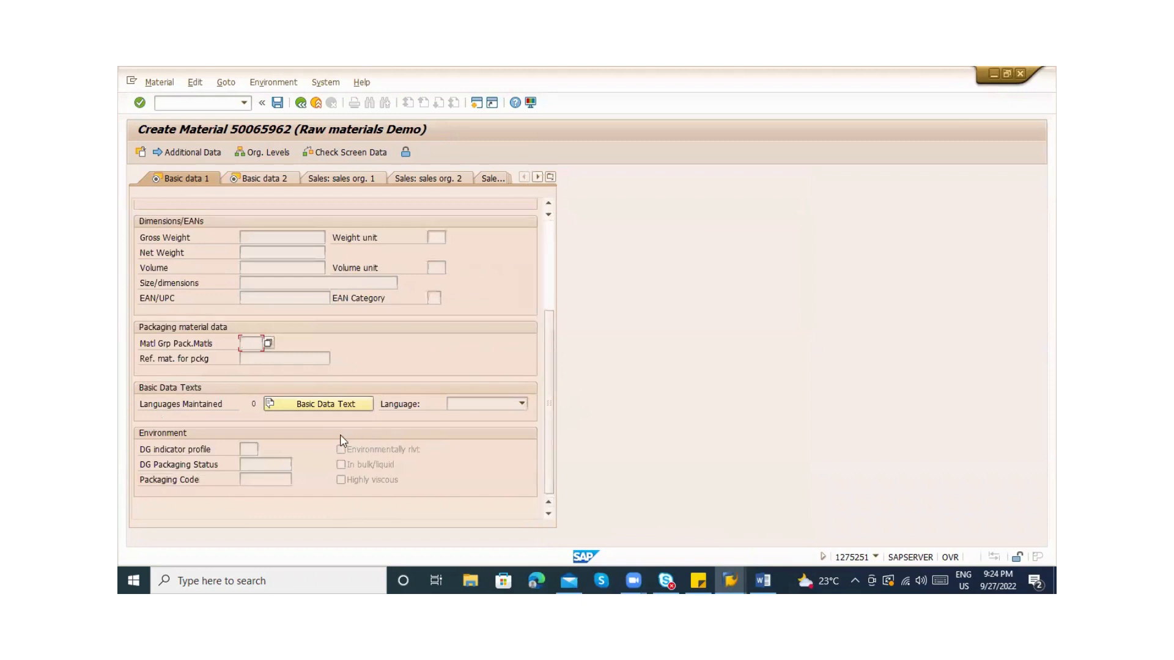
click(308, 405)
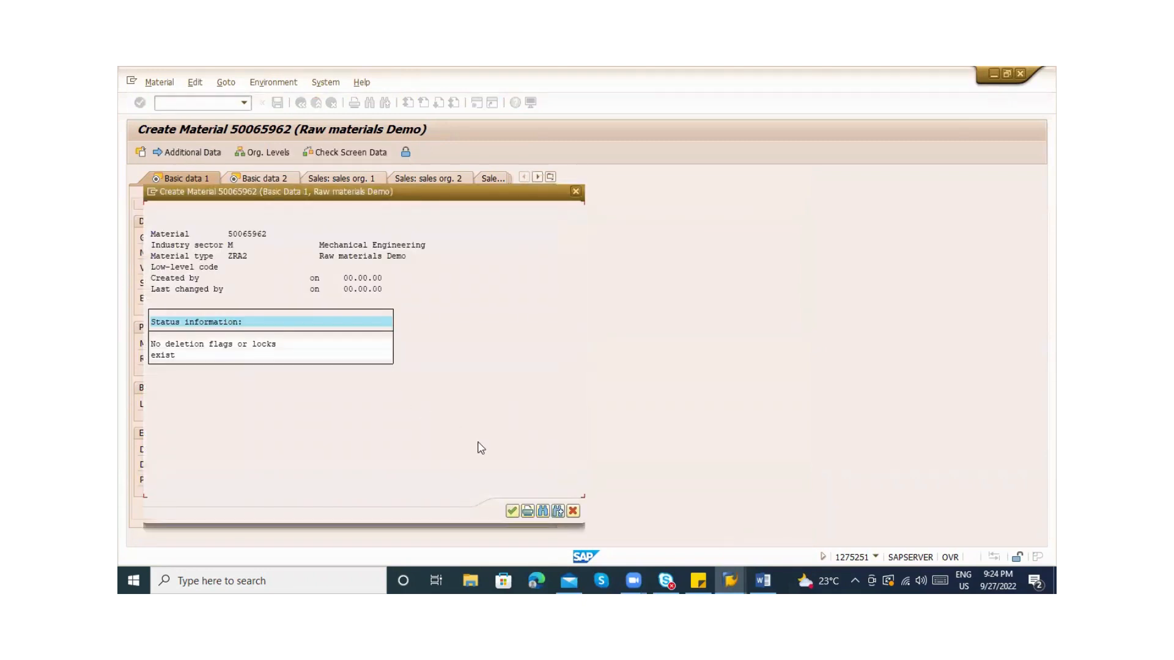
Dismiss the info dialog and review the Basic data 2 fields from bottom to top
key(Return)
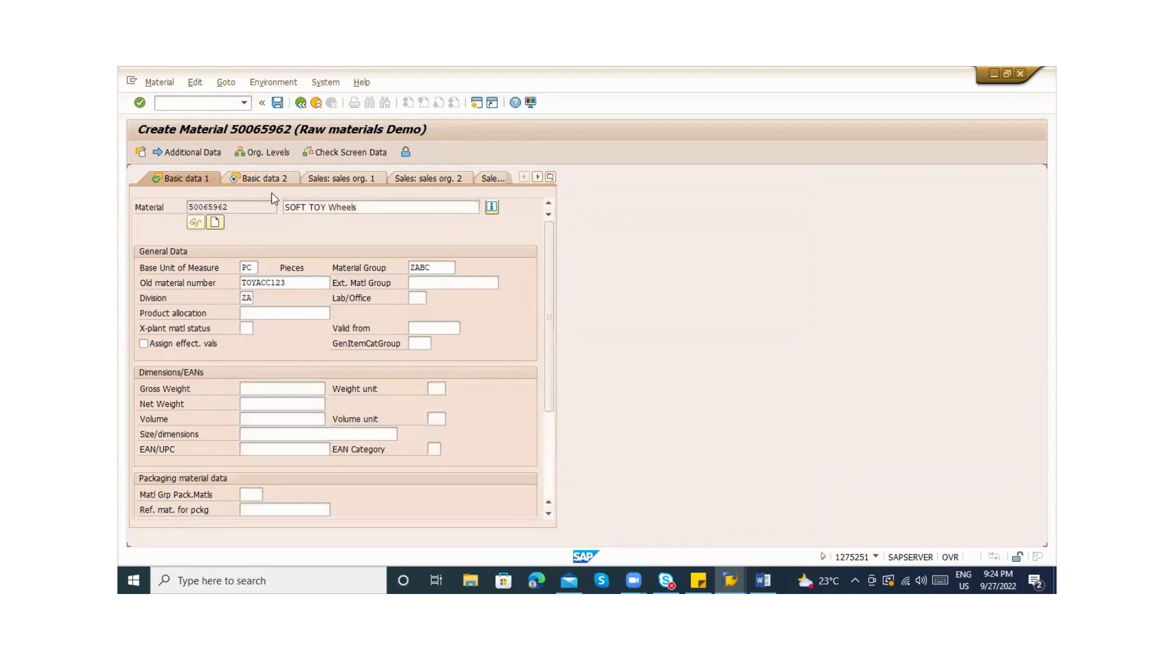
click(269, 181)
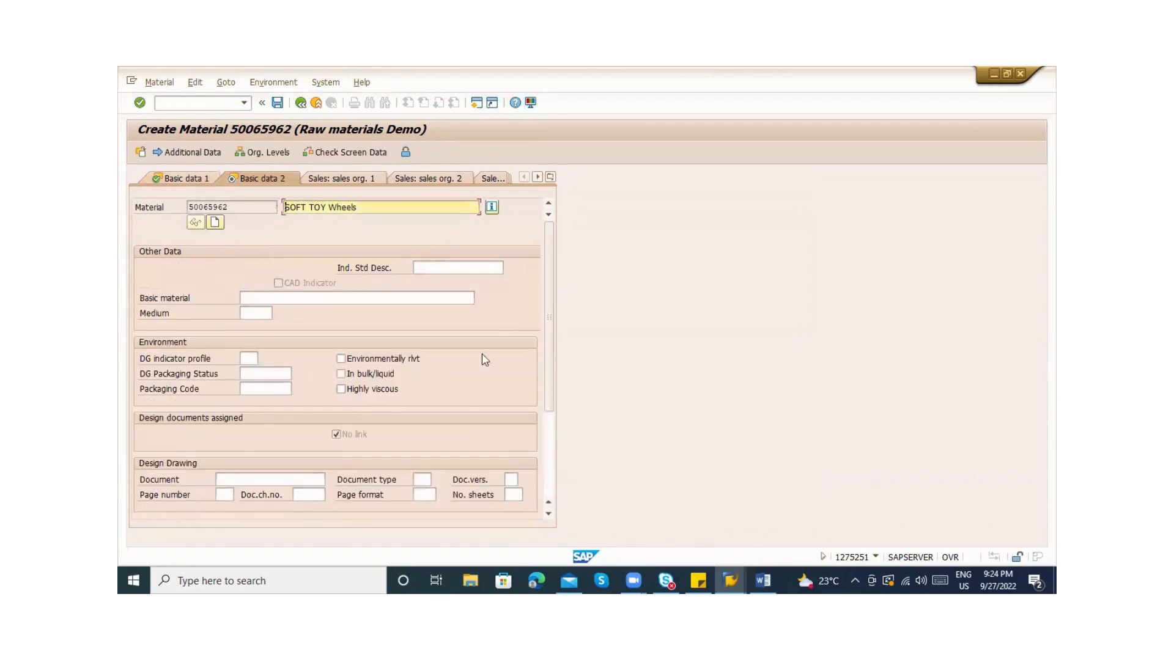
click(549, 442)
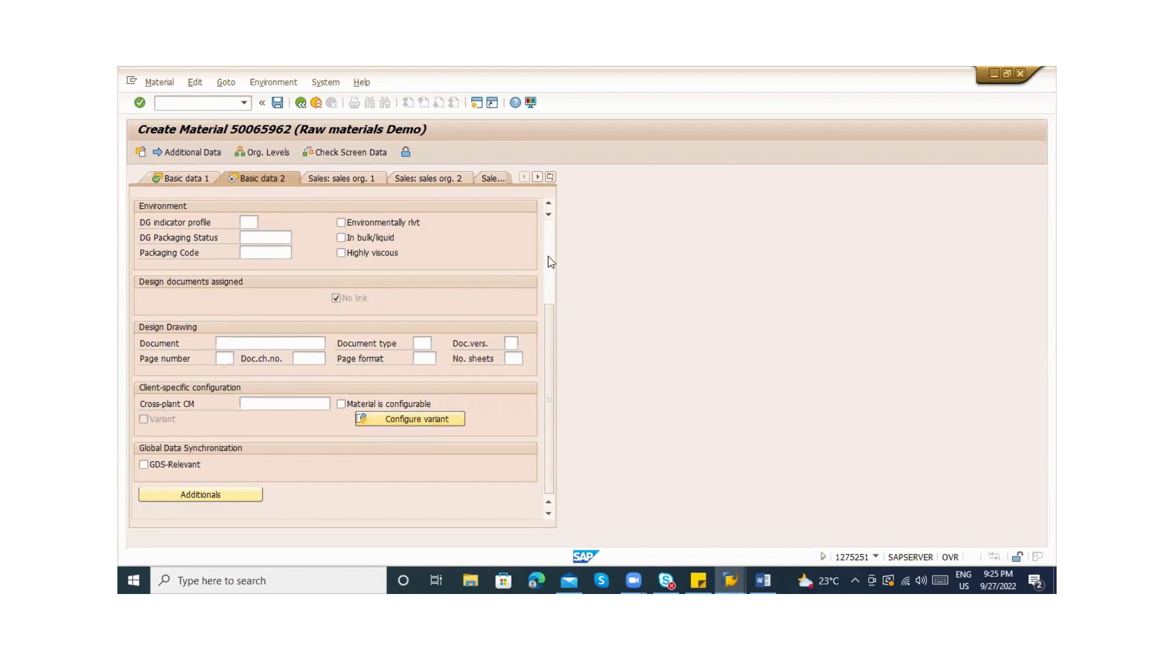
click(509, 344)
click(549, 230)
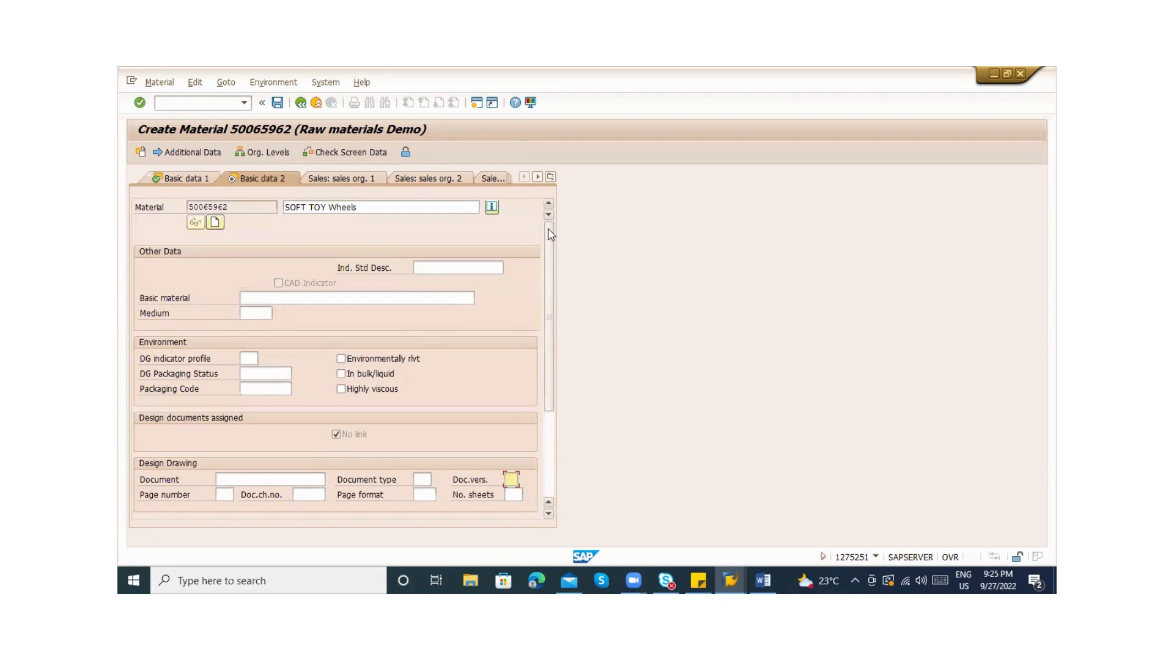
On Basic data 1, review base unit, material group and cross-plant status options
click(169, 181)
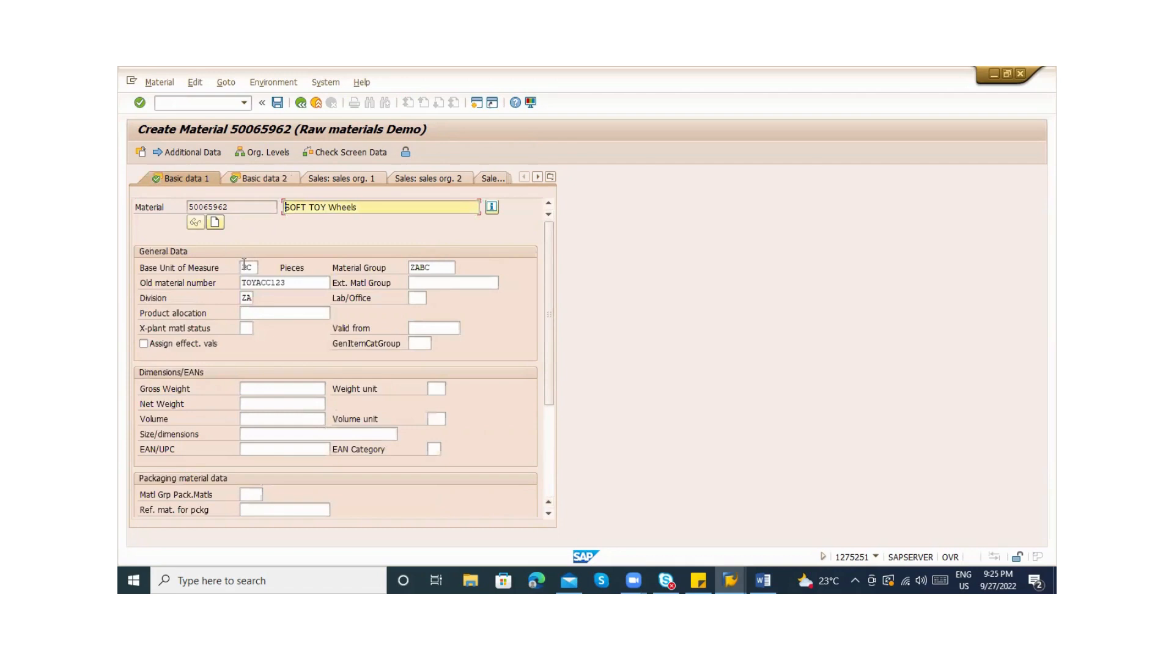
click(244, 264)
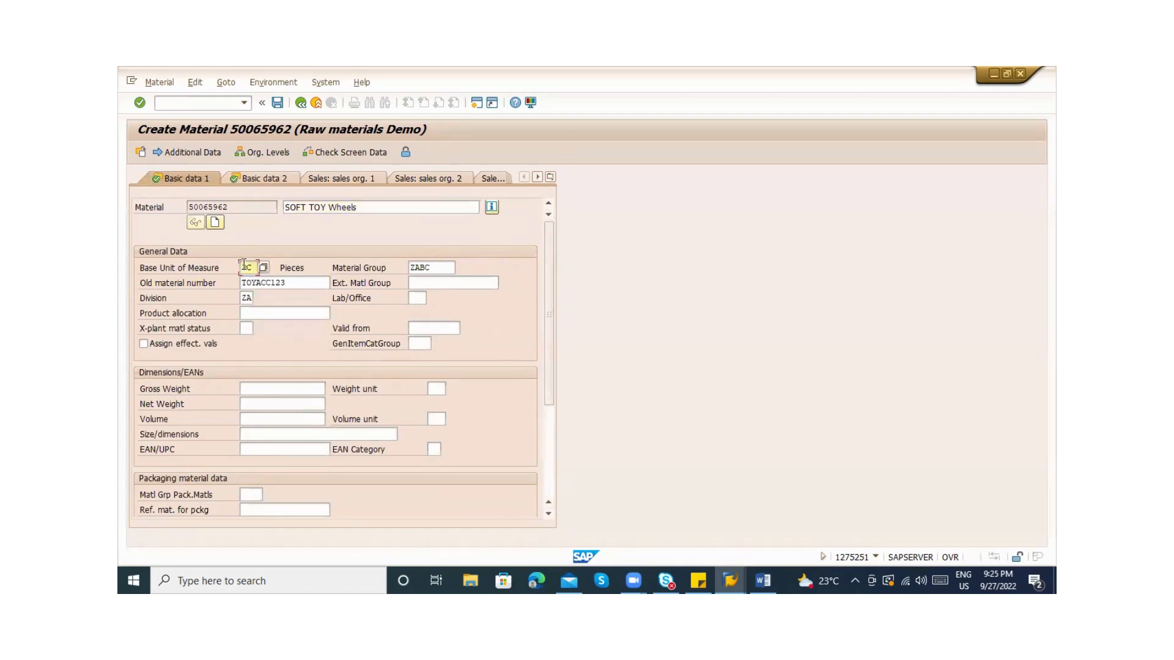
click(430, 269)
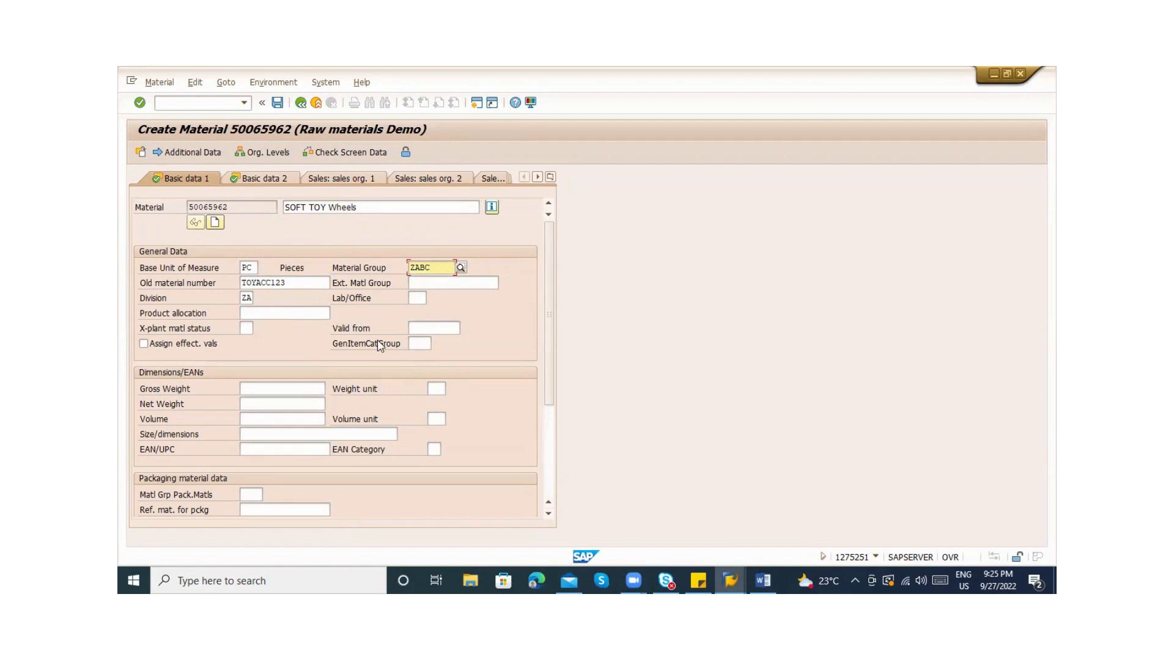
click(244, 330)
click(259, 329)
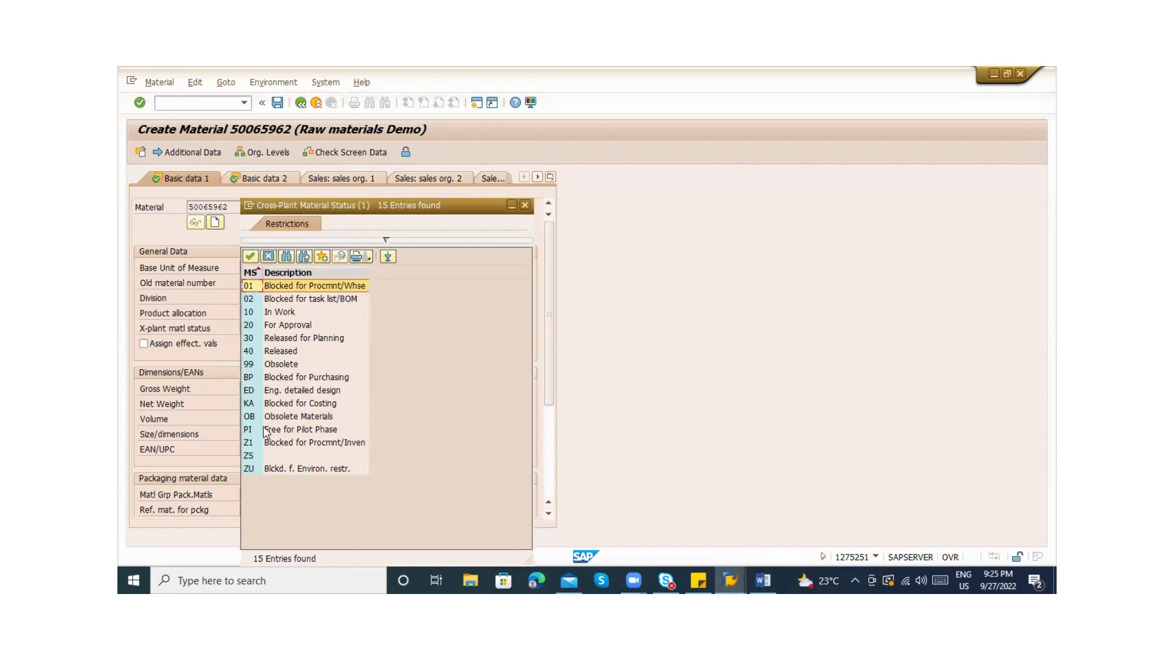
click(525, 206)
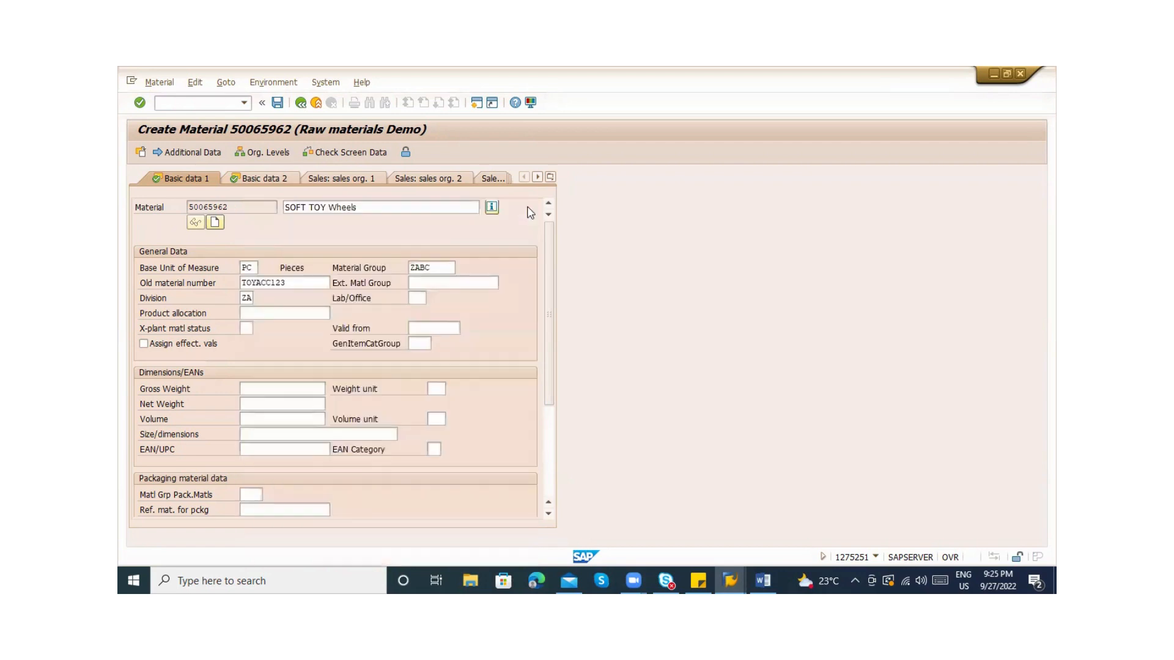
Enter NORM as the general item category group and continue
click(420, 343)
text(NORM)
key(Return)
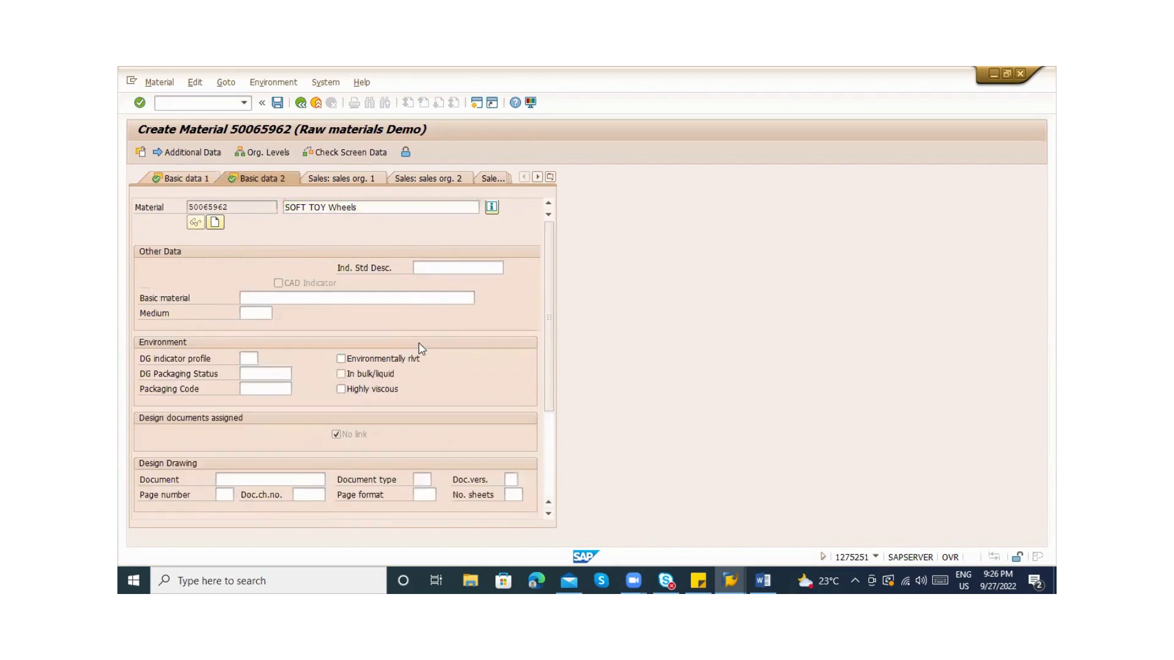
On the Purchasing view, set base unit PC and order unit BOX
key(Return)
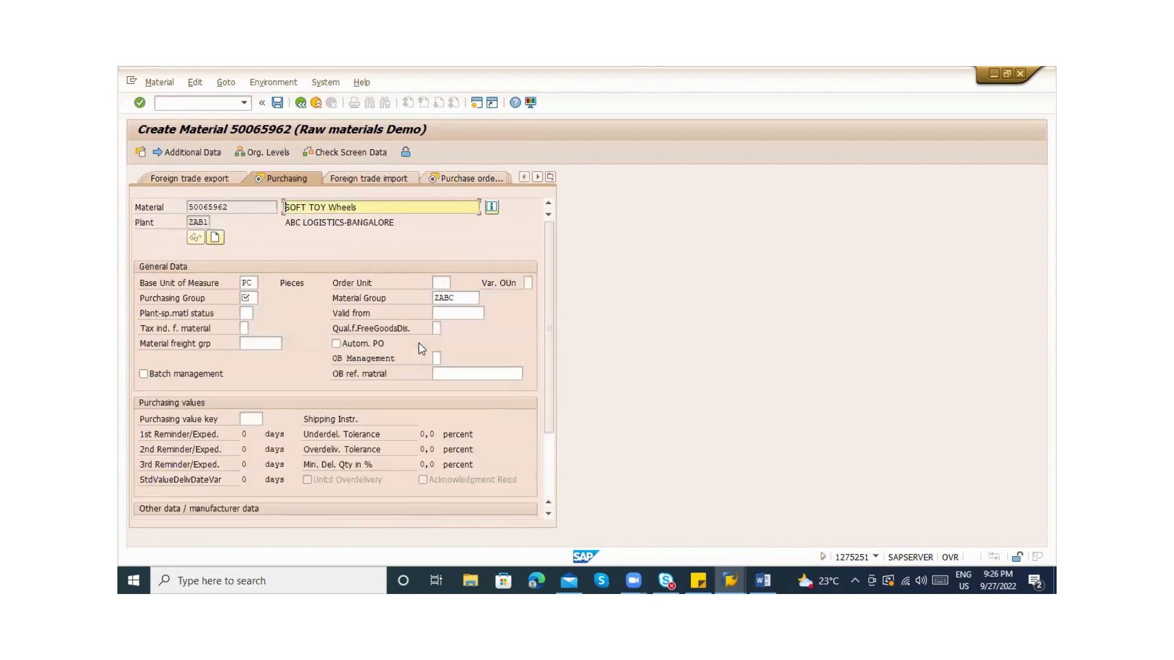
click(439, 285)
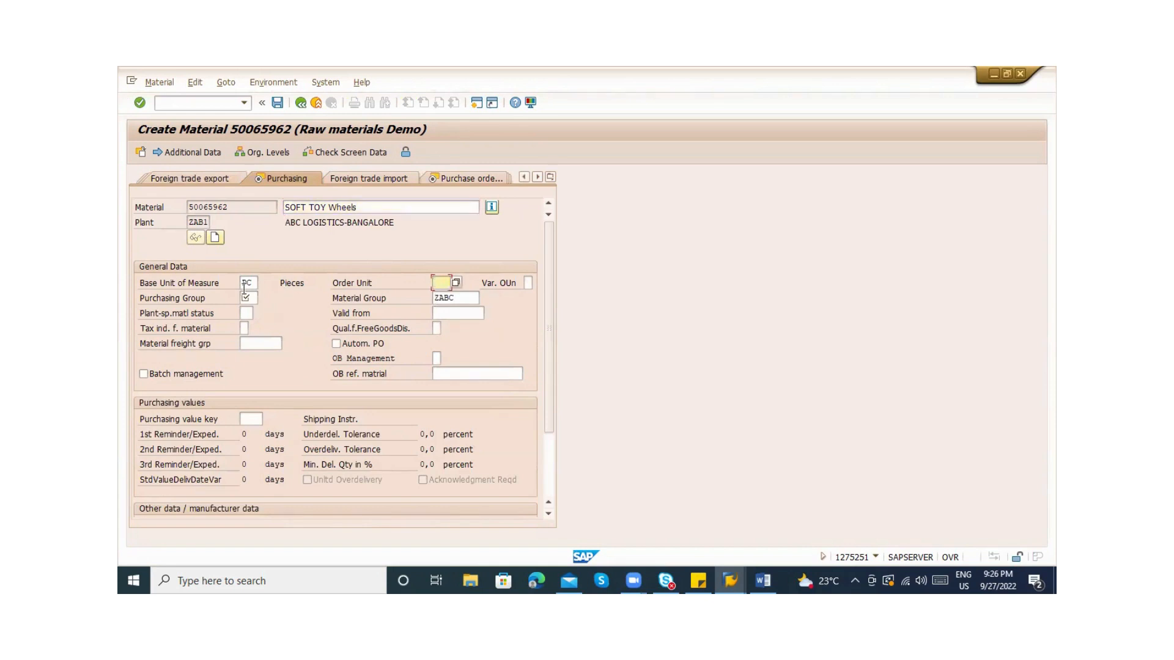
click(251, 286)
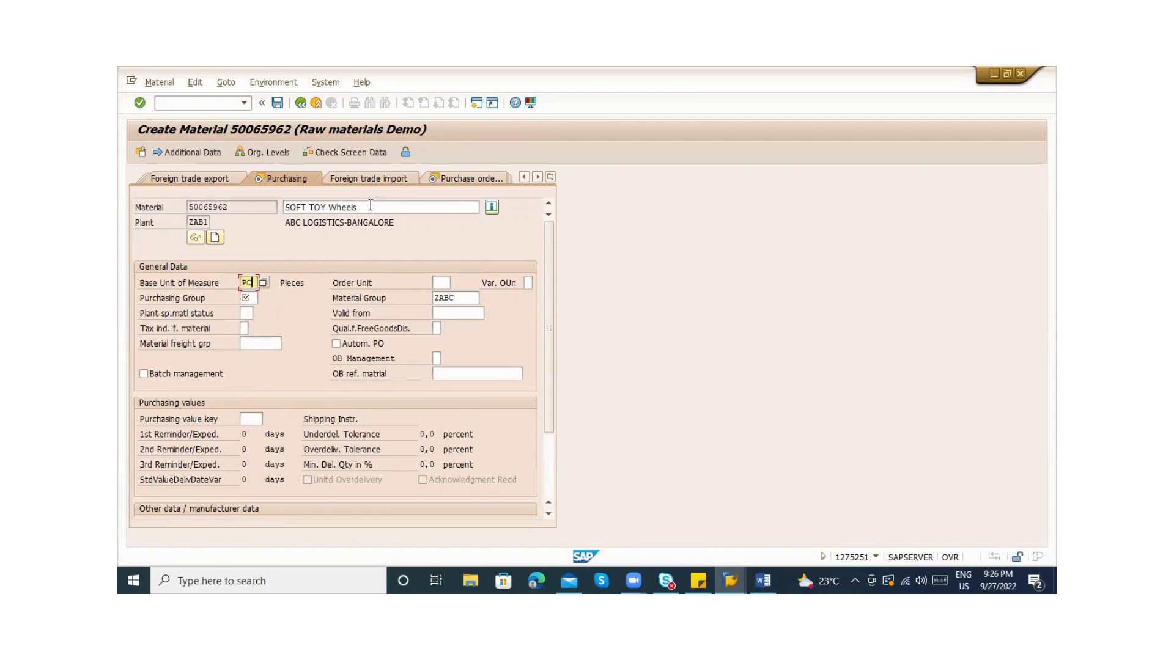
text(PC)
click(435, 282)
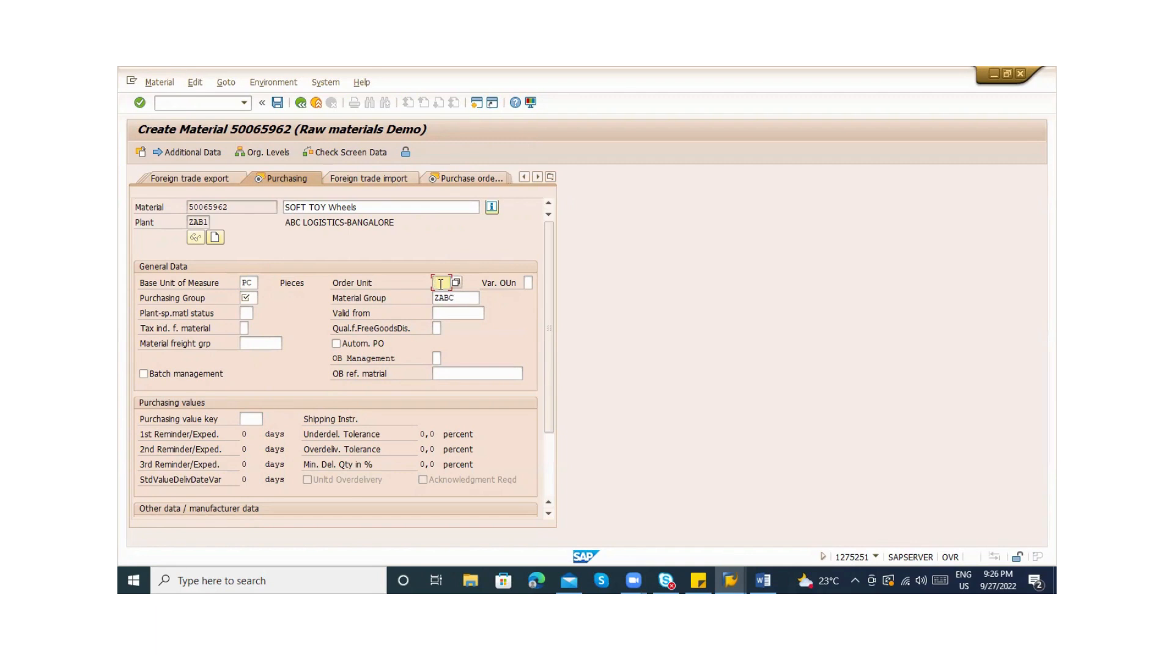
text(BOX)
click(253, 283)
click(443, 283)
Choose ABC as the purchasing group and submit the purchasing entries
key(Return)
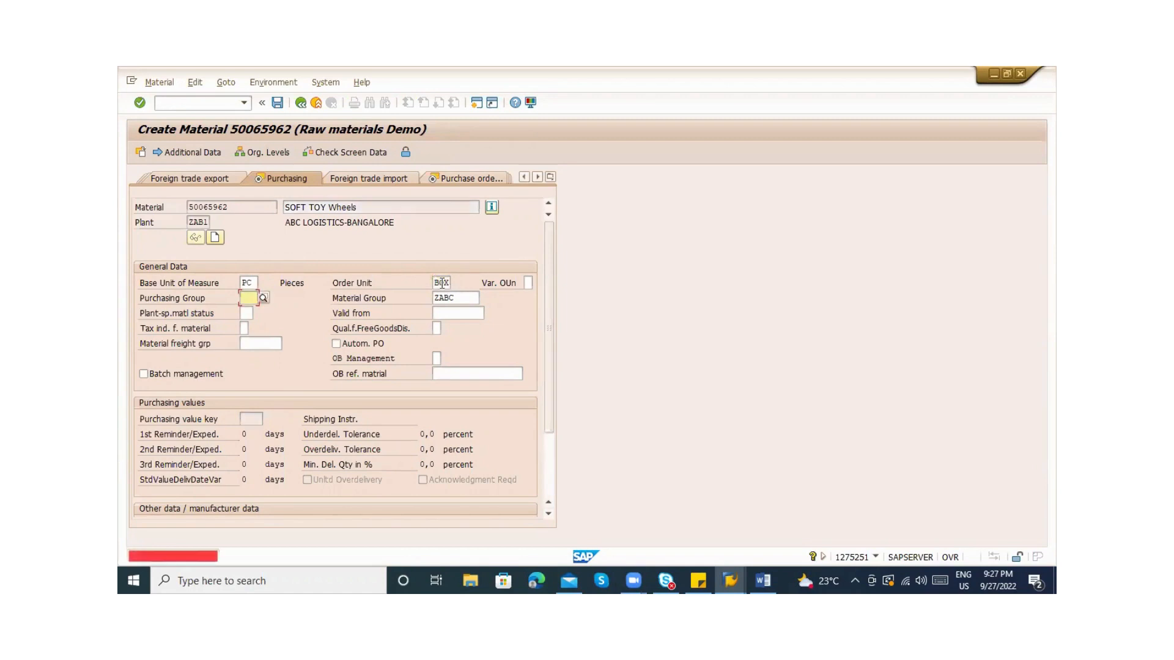
key(BackSpace)
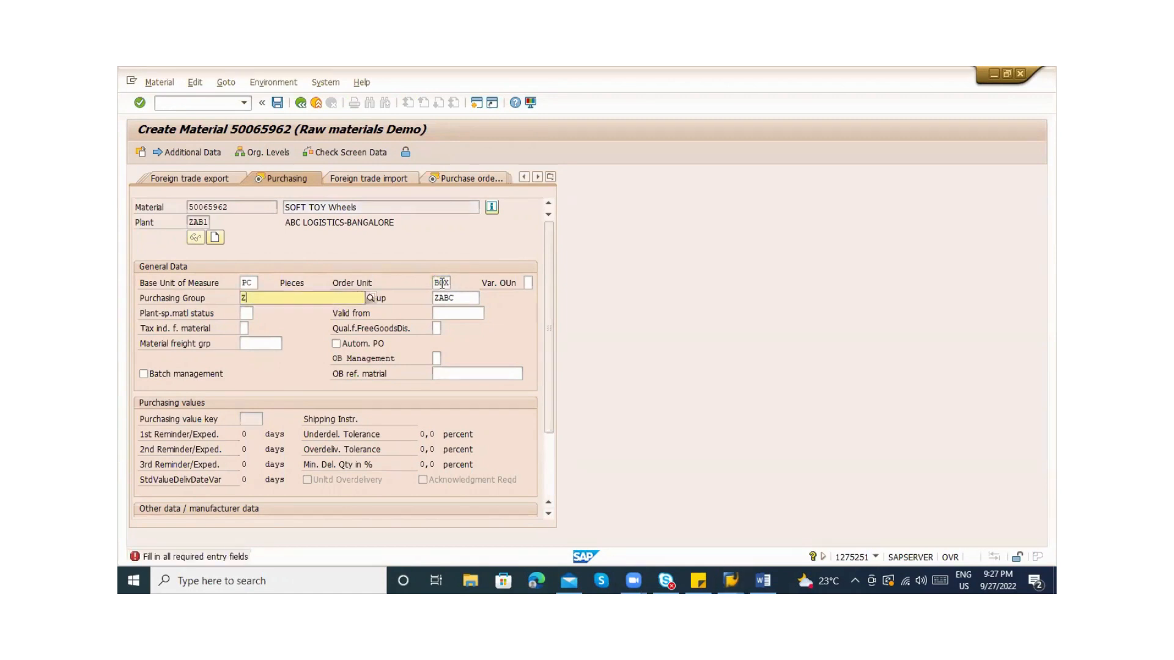
key(Down)
key(Return)
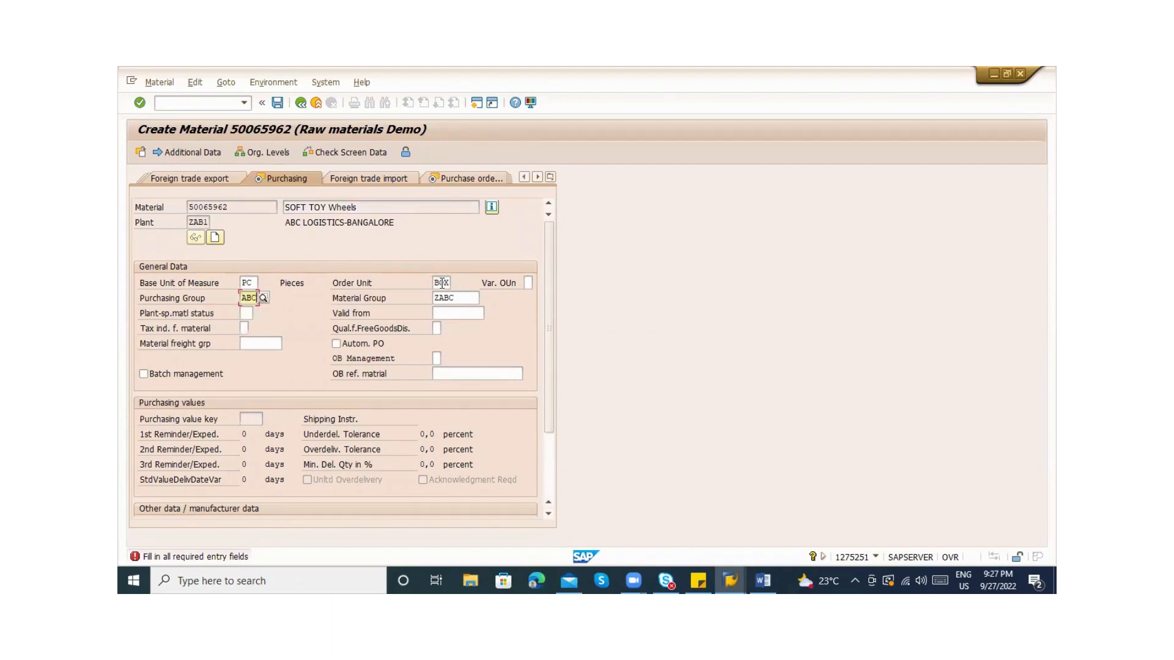
key(Return)
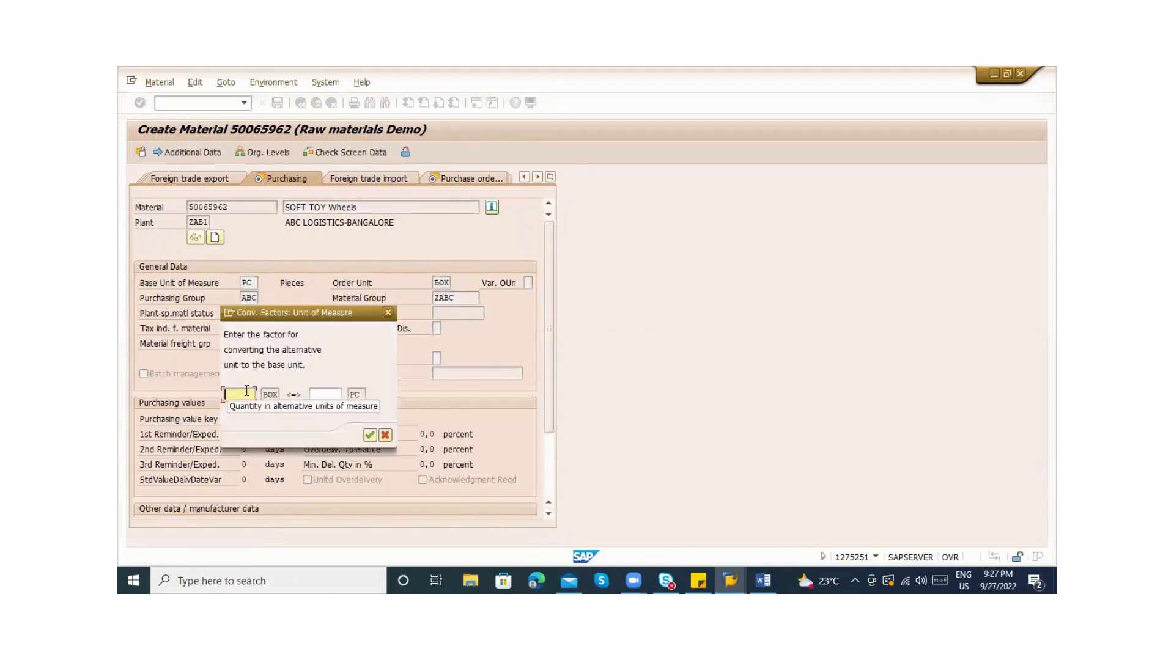
Set the conversion factor to 1 BOX equals 4 PC
text(1)
key(Tab)
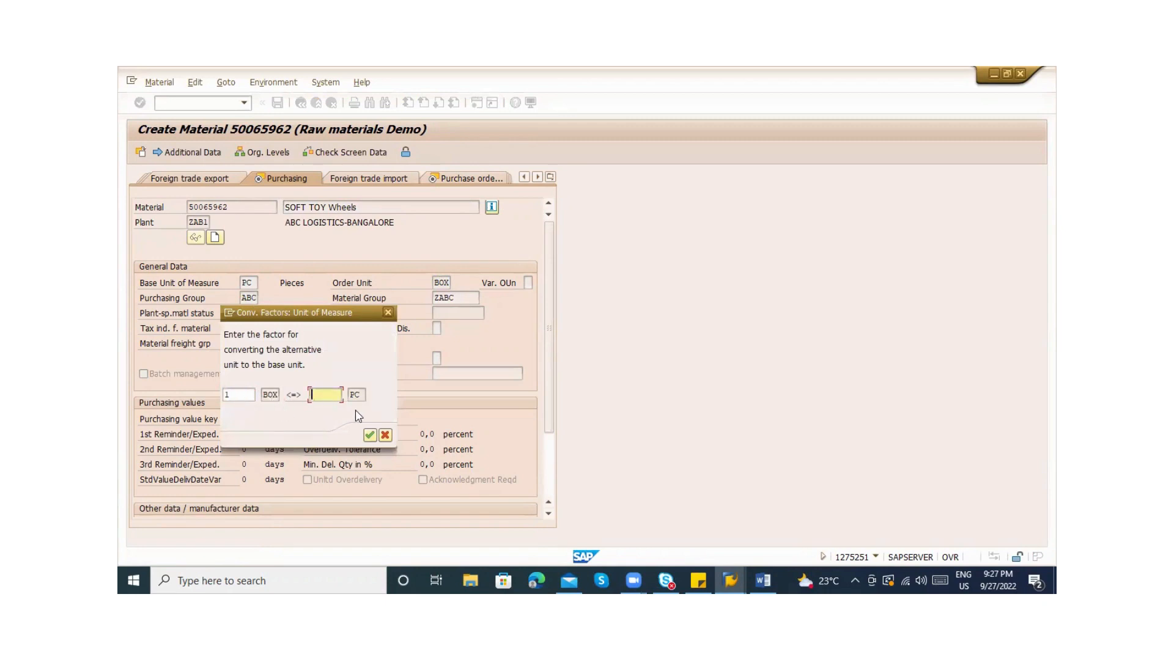
text(4)
key(Return)
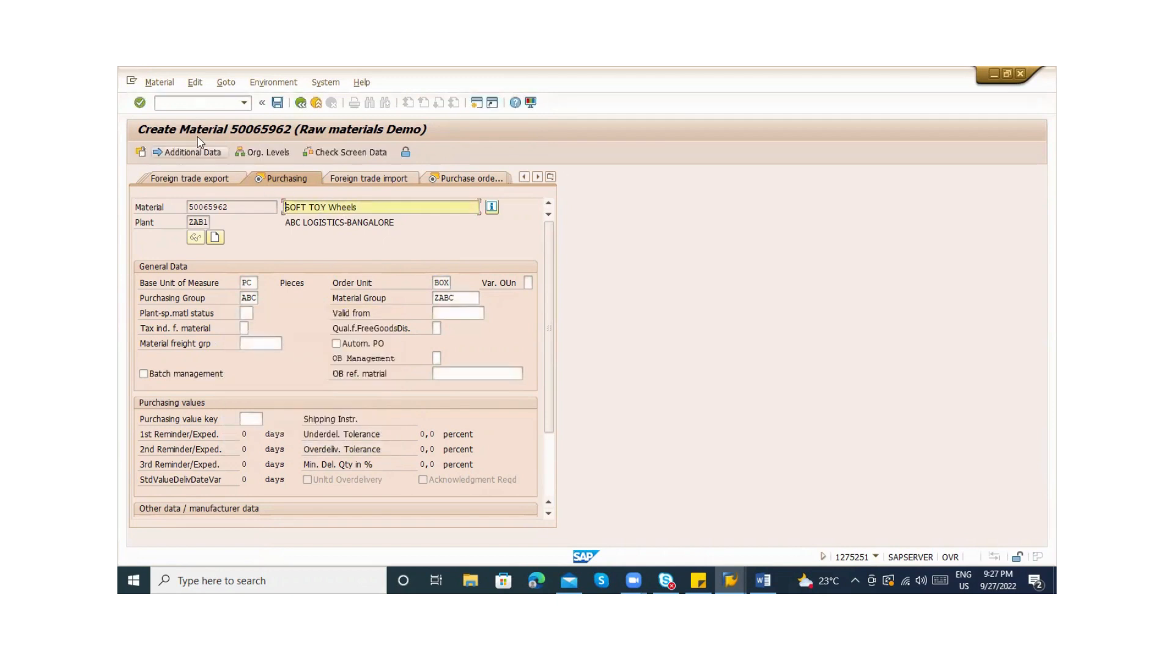
Show the material's units of measure in Additional Data and confirm the BOX row converts 1 BOX to 4 PC
click(198, 152)
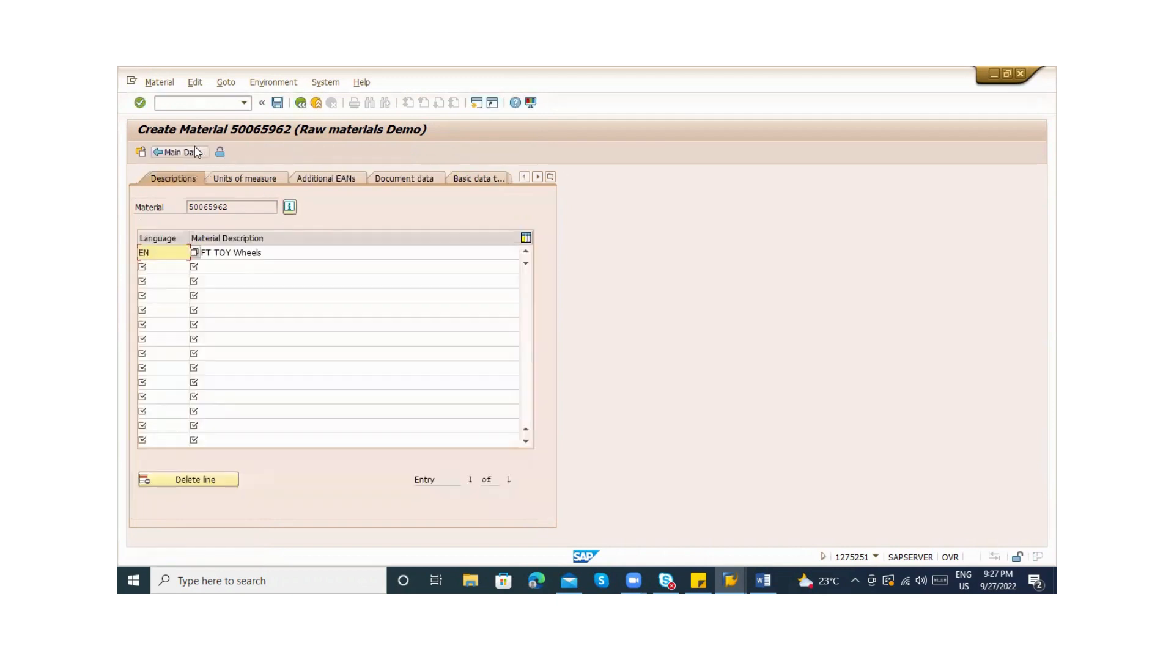
click(252, 178)
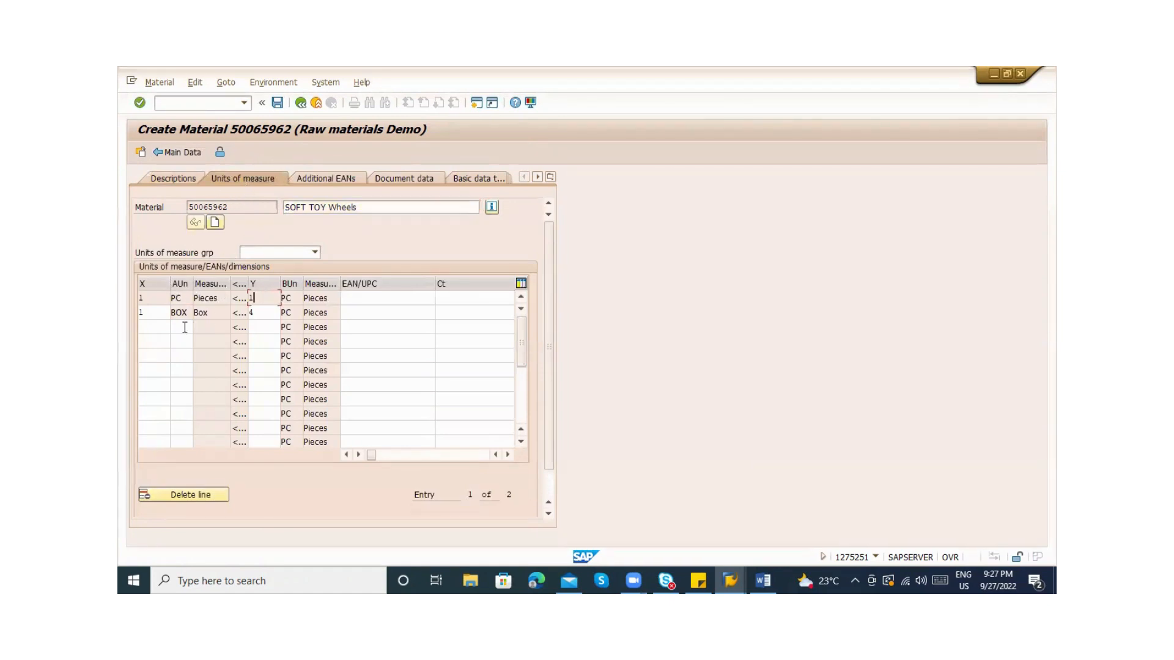
click(154, 312)
click(266, 315)
click(156, 337)
Start the general table display with /ome21n and list the entries of table MARM
click(174, 104)
text(/ome21n)
key(Return)
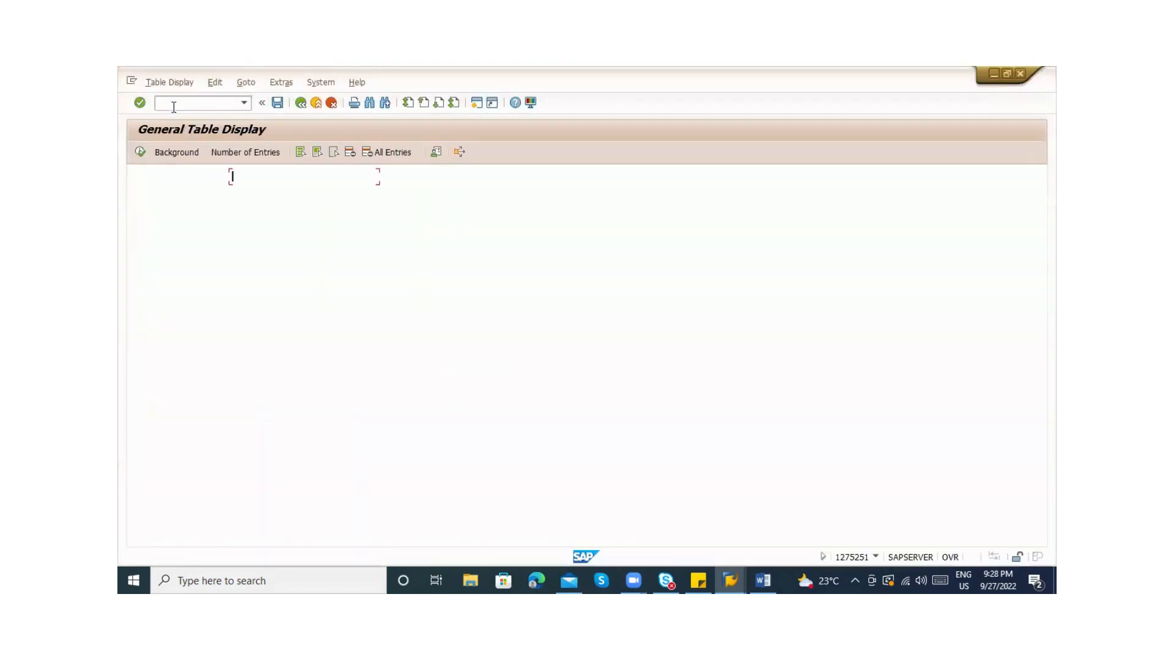
text(maram)
key(Return)
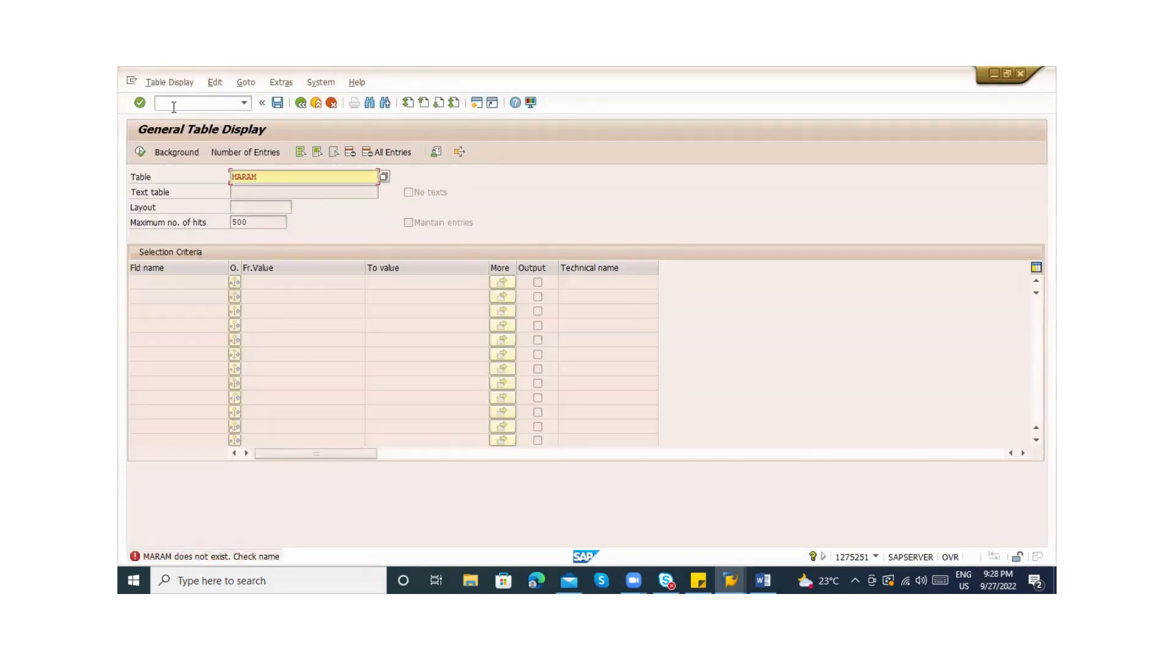
key(Left)
key(BackSpace)
key(Return)
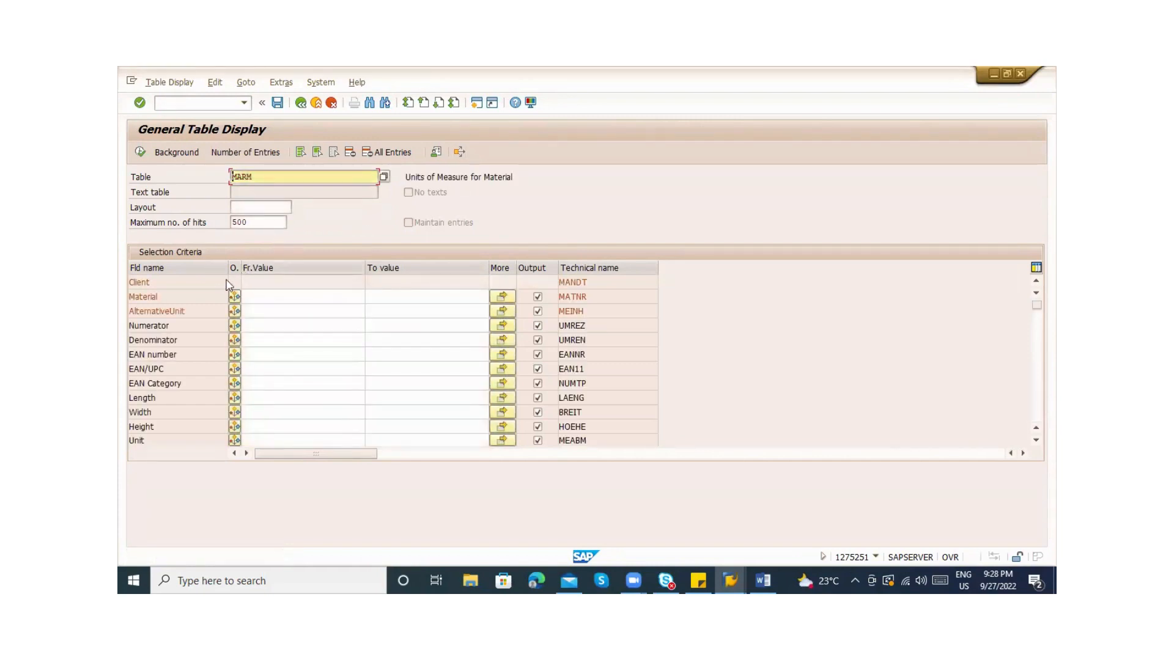
click(140, 153)
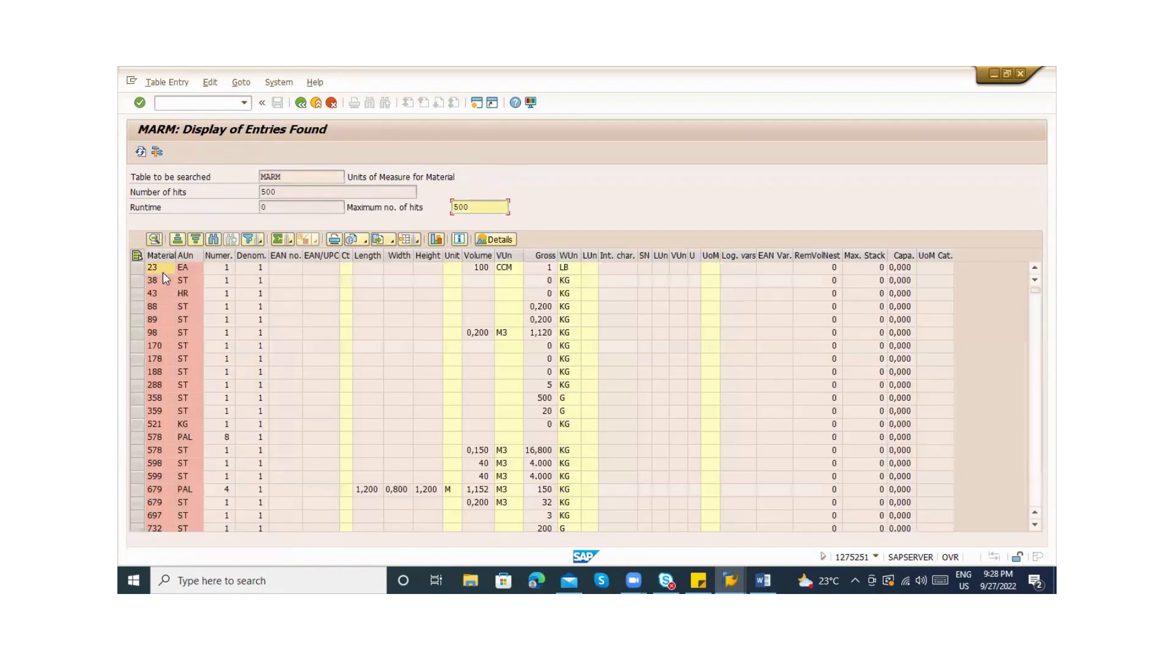
Sort the MARM entries by the Material column in ascending order
click(160, 255)
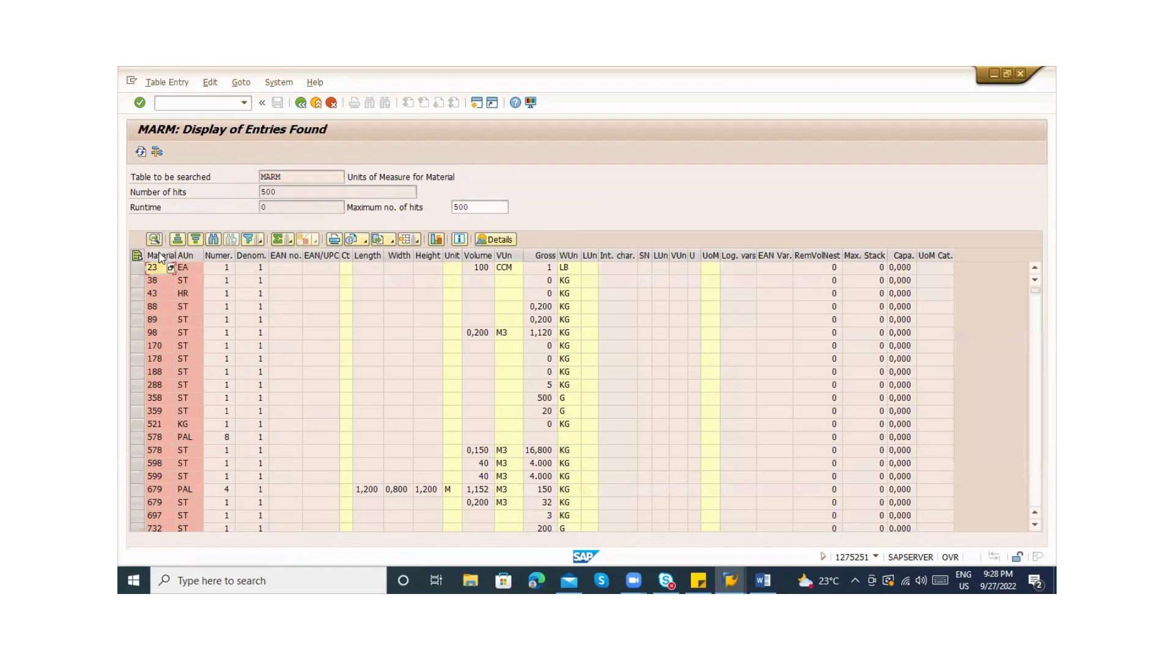
click(192, 240)
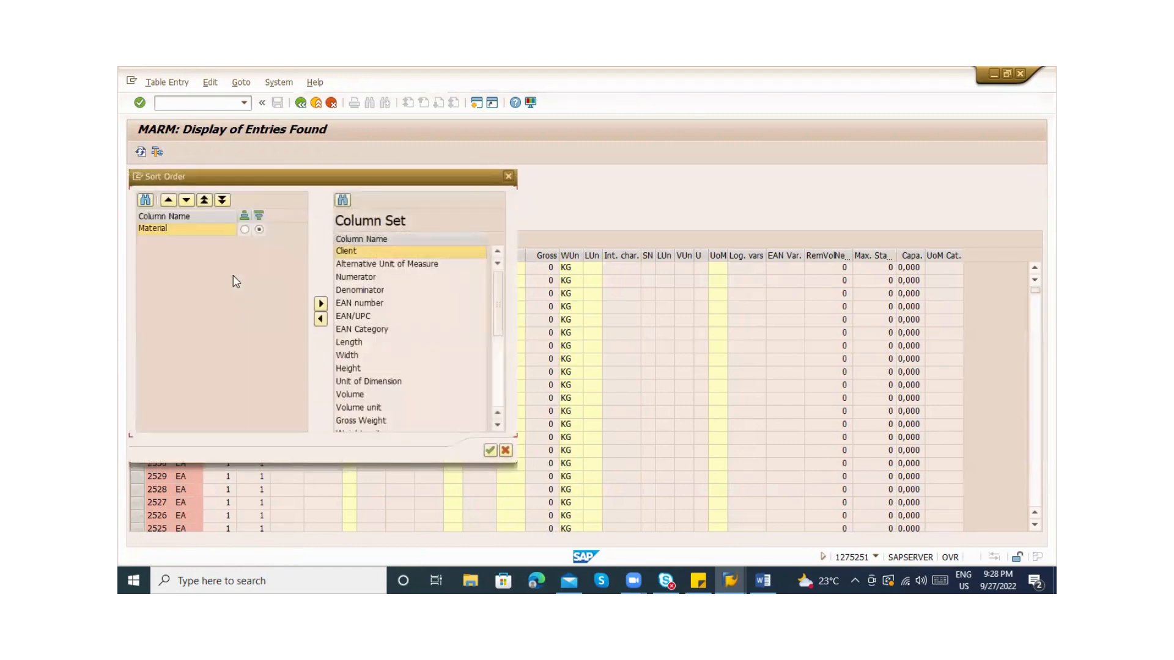
key(Escape)
click(168, 254)
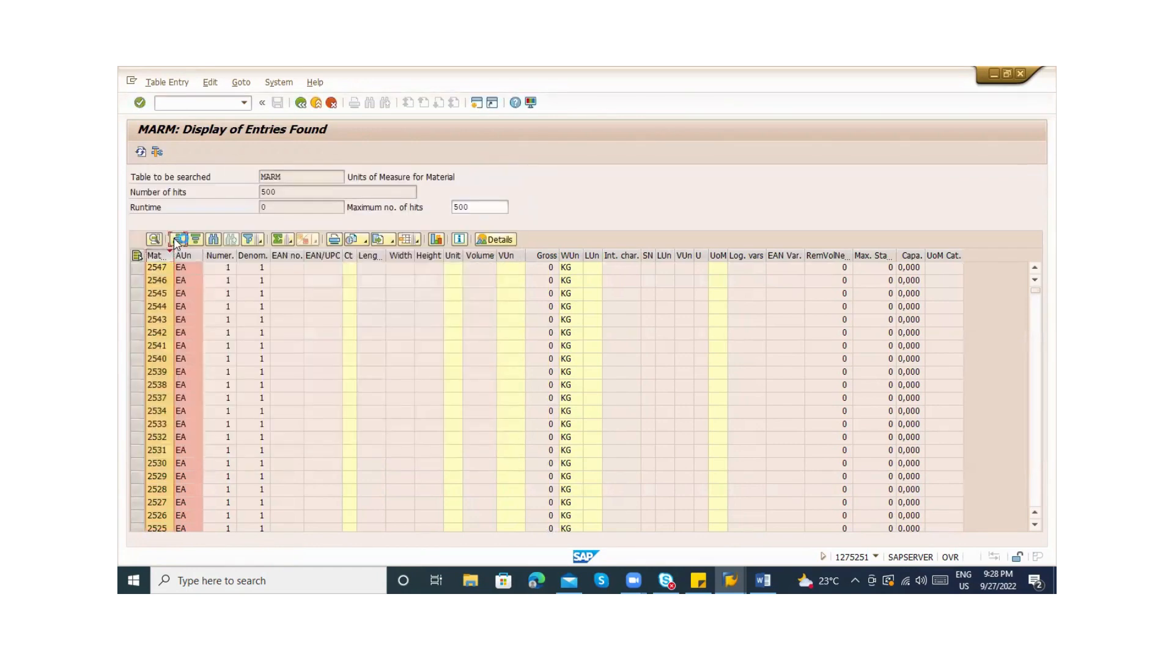
click(177, 239)
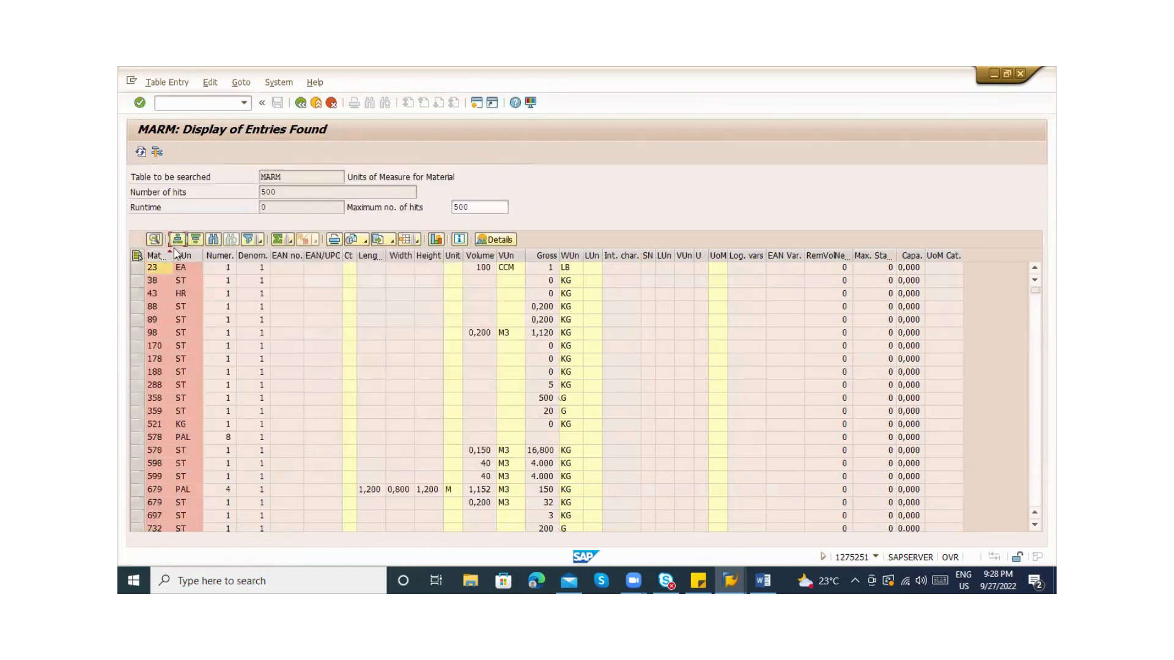
Inspect material 578's PAL unit row, including its numerator of 8 and denominator
click(156, 440)
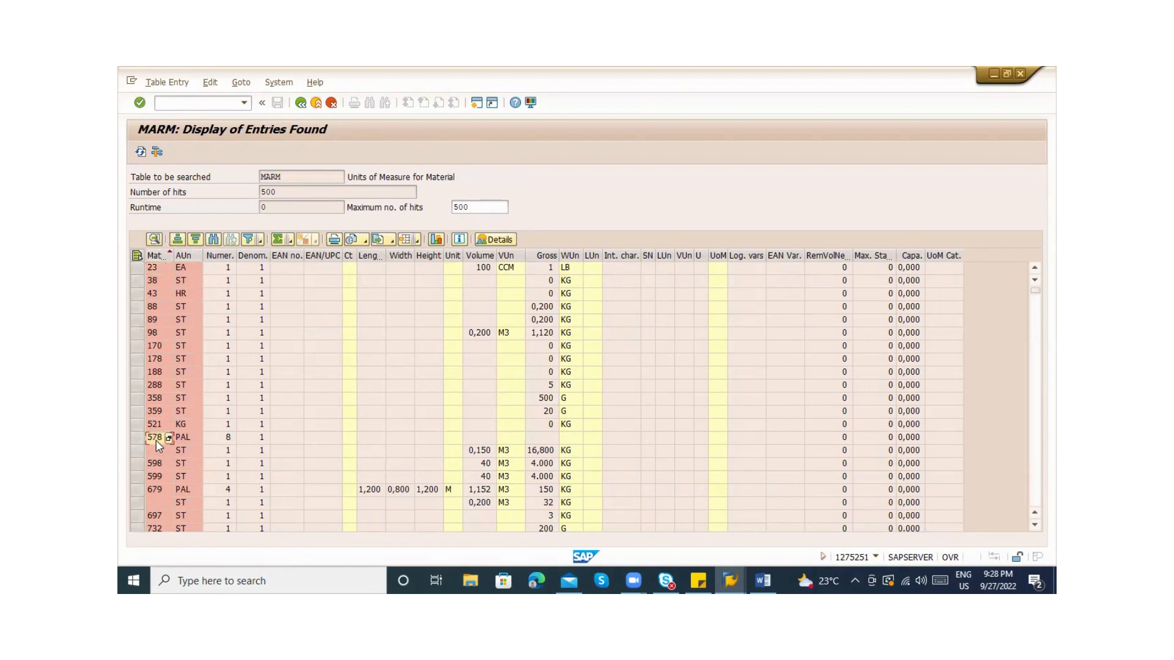
click(192, 443)
click(137, 453)
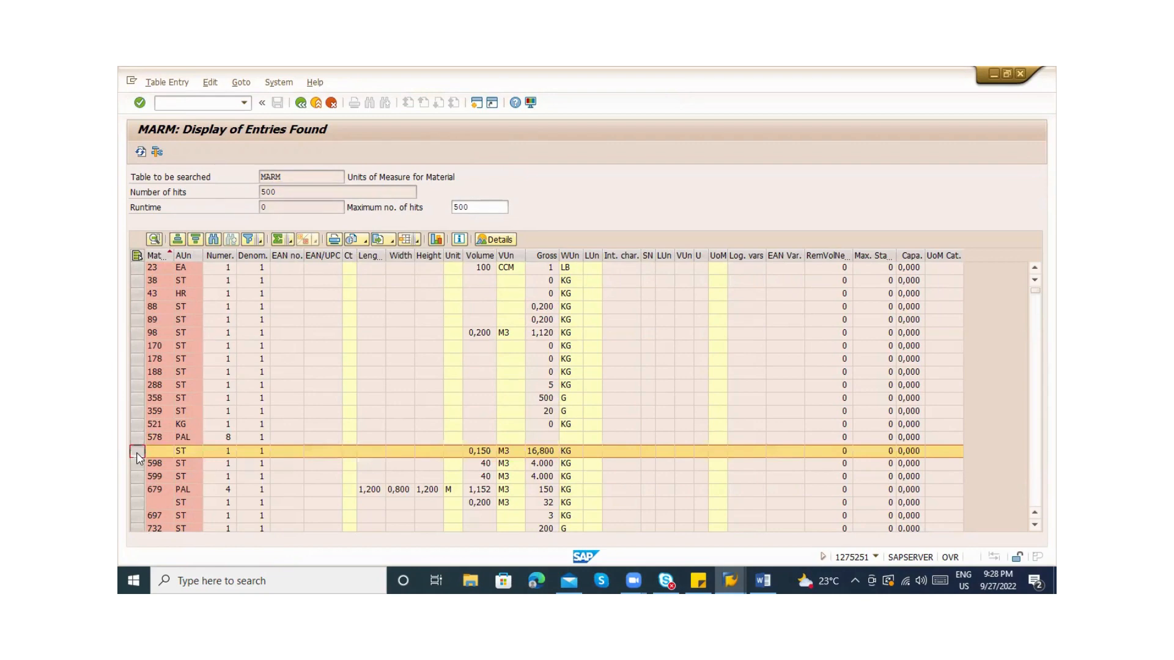
click(186, 438)
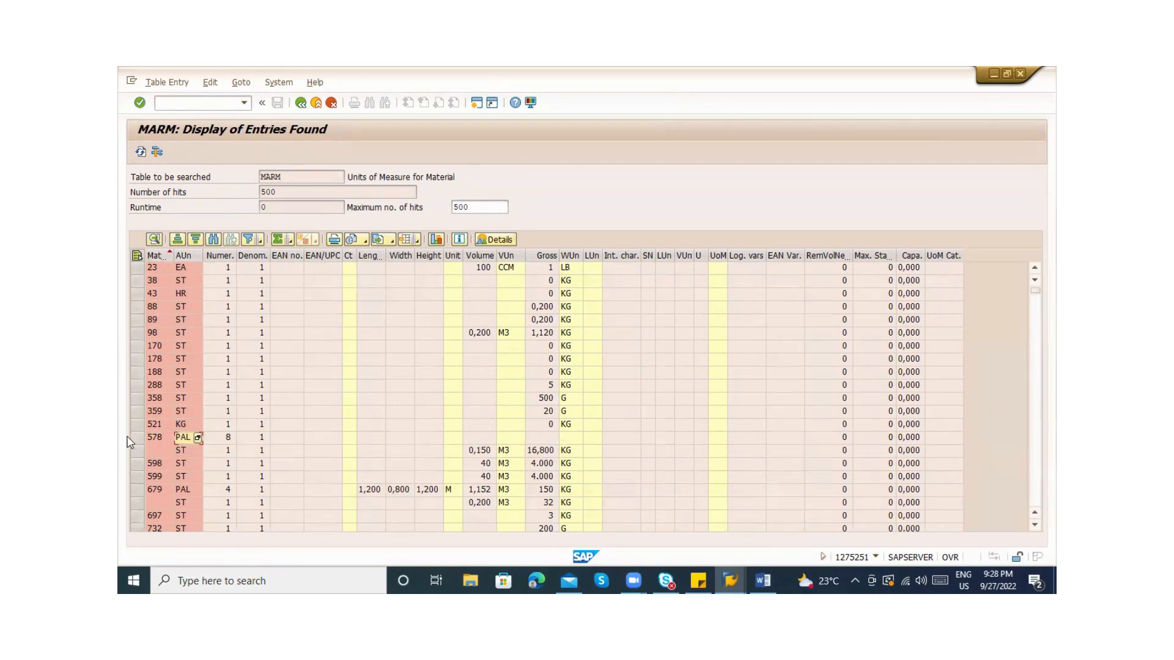
click(137, 438)
click(259, 440)
click(234, 439)
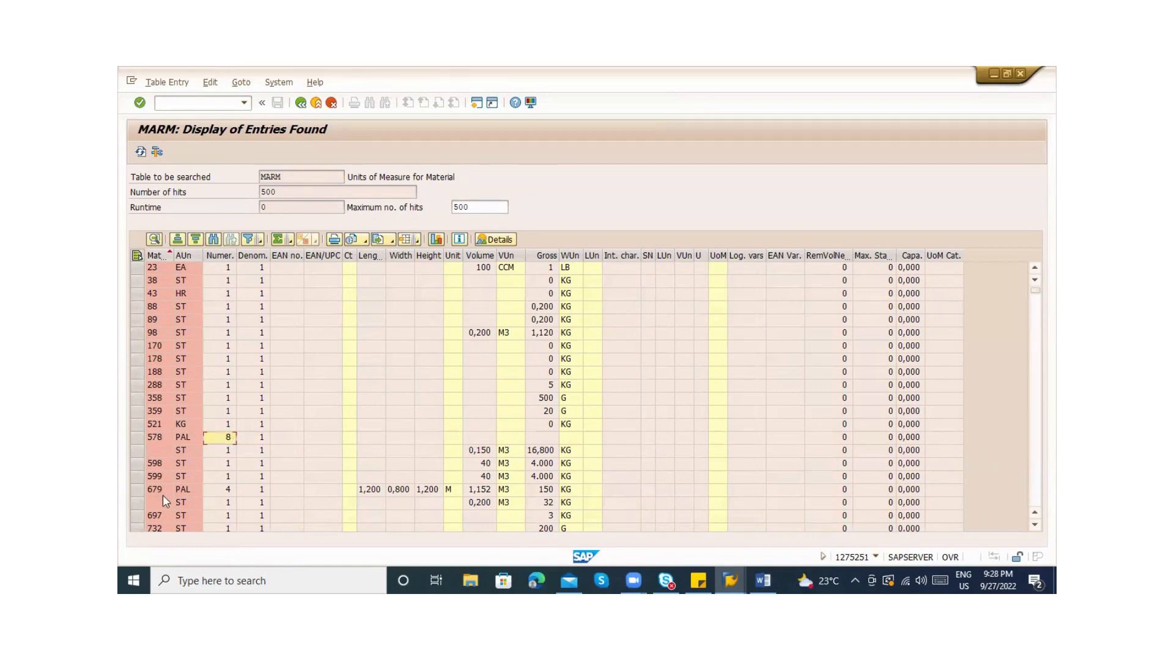
Scroll down the list and mark material 1668's MB, KG and GB rows
click(1035, 403)
click(1035, 403)
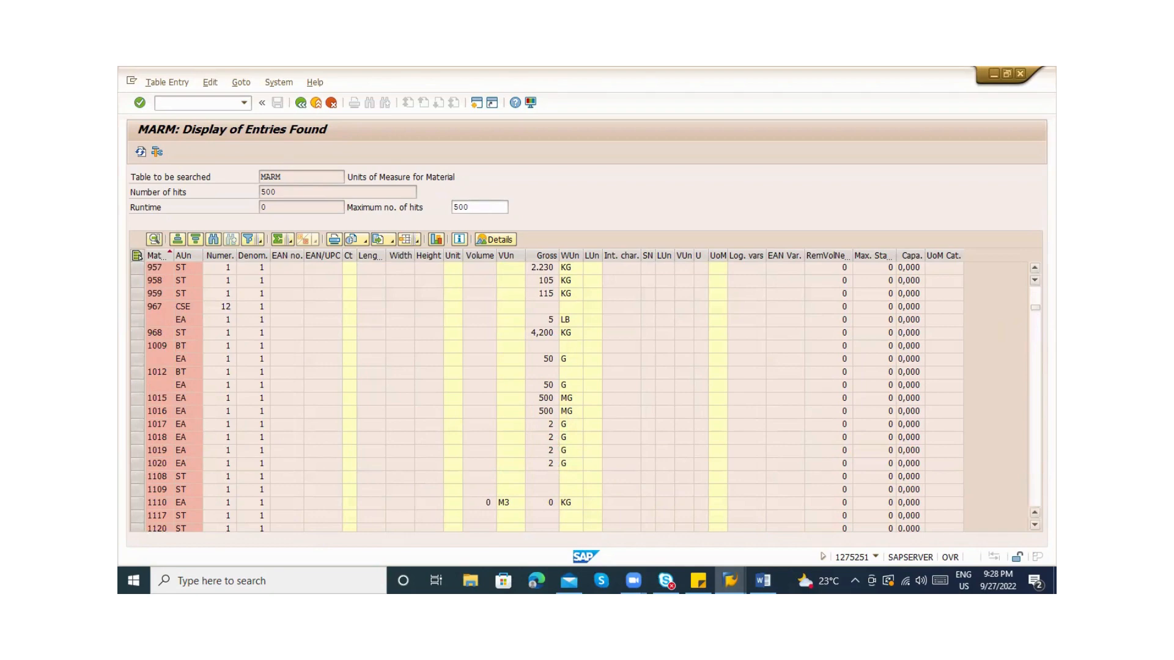
click(1034, 403)
key(Page_Down)
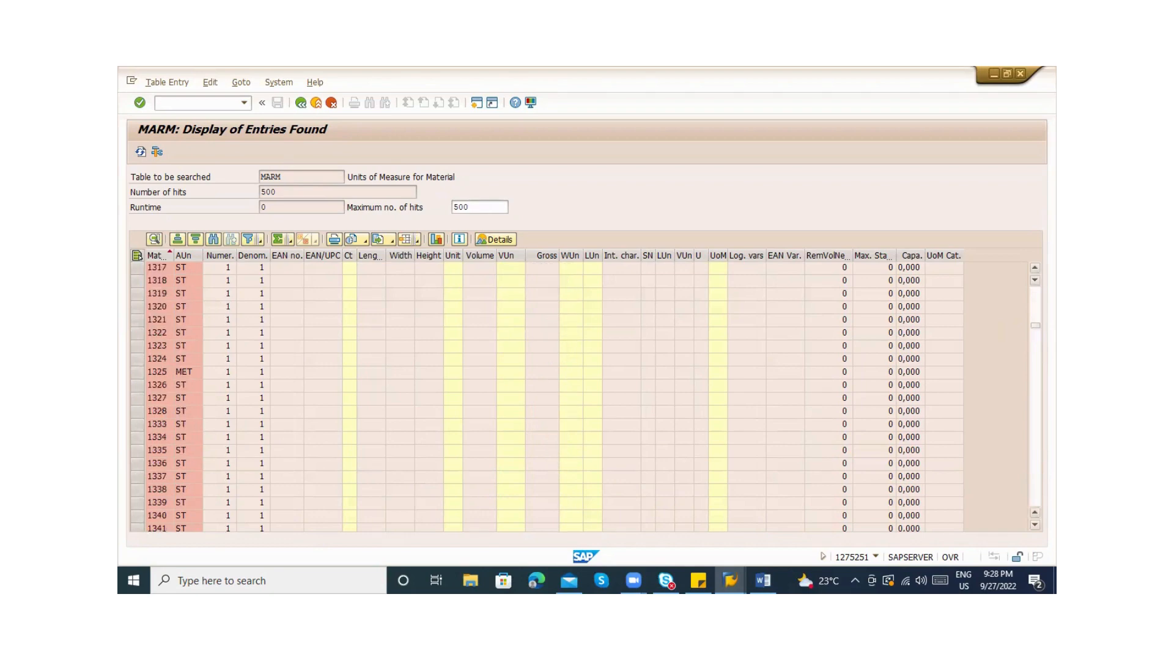
key(Page_Down)
key(Page_Down)
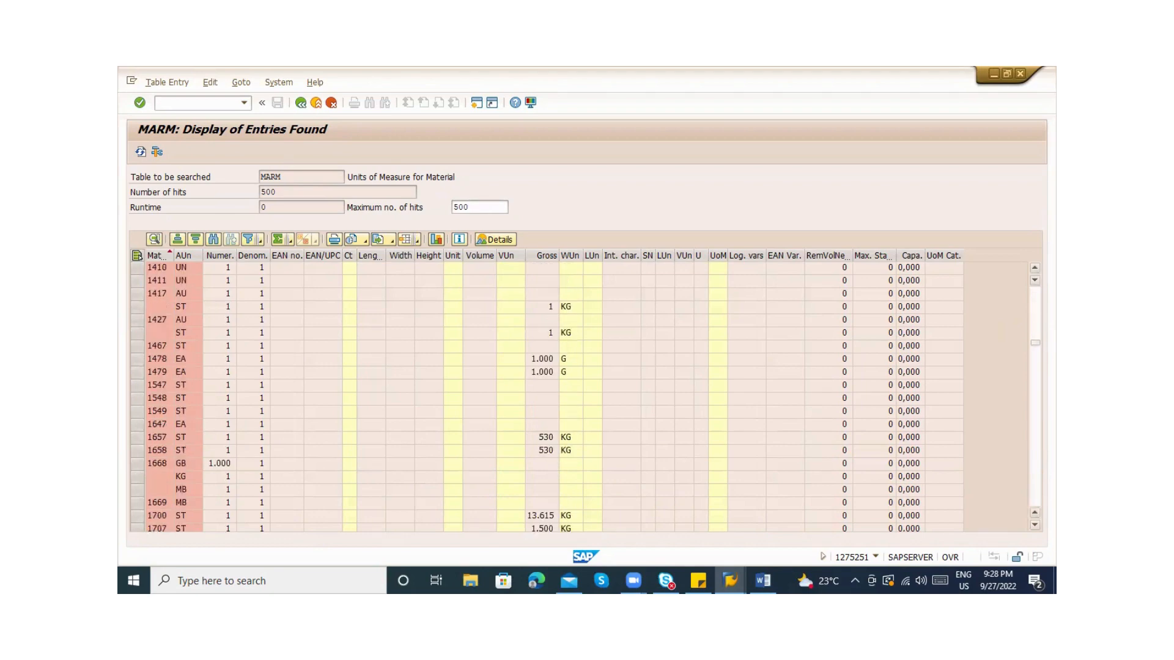
click(137, 464)
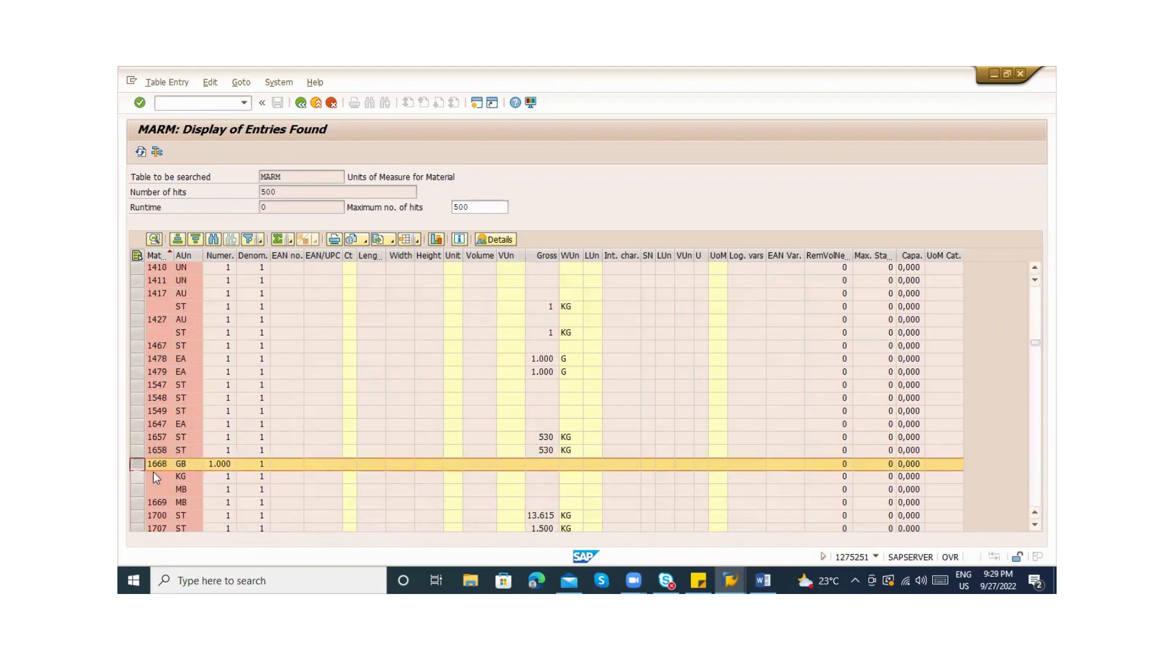
click(181, 485)
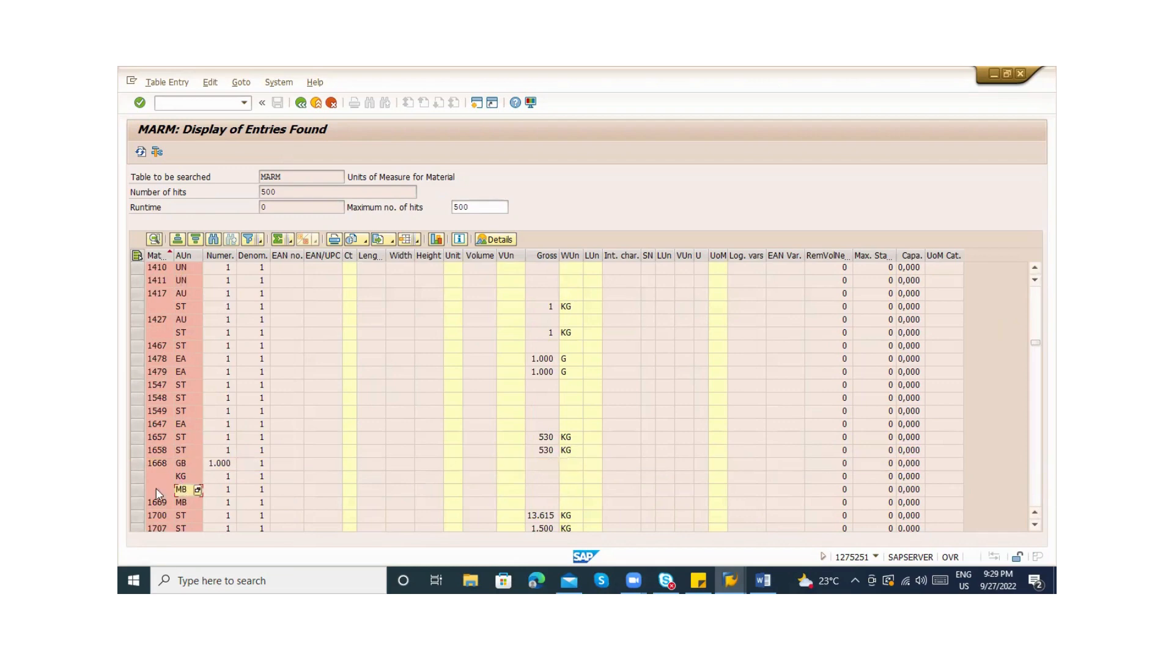
click(137, 490)
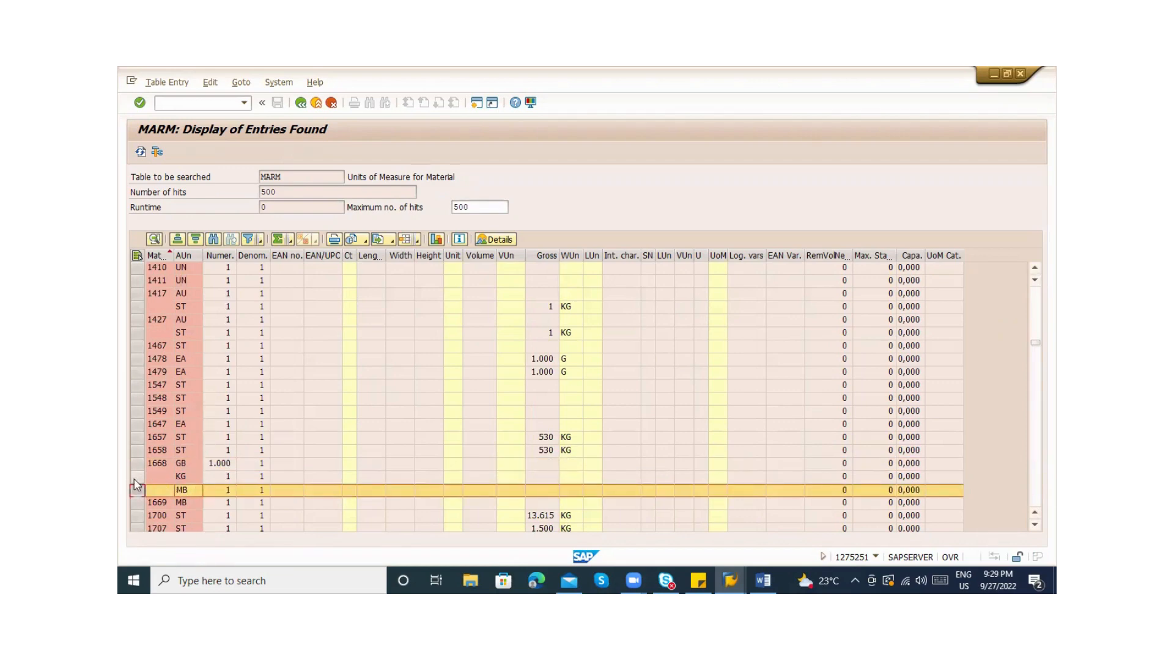
ctrl+click(136, 477)
ctrl+click(136, 464)
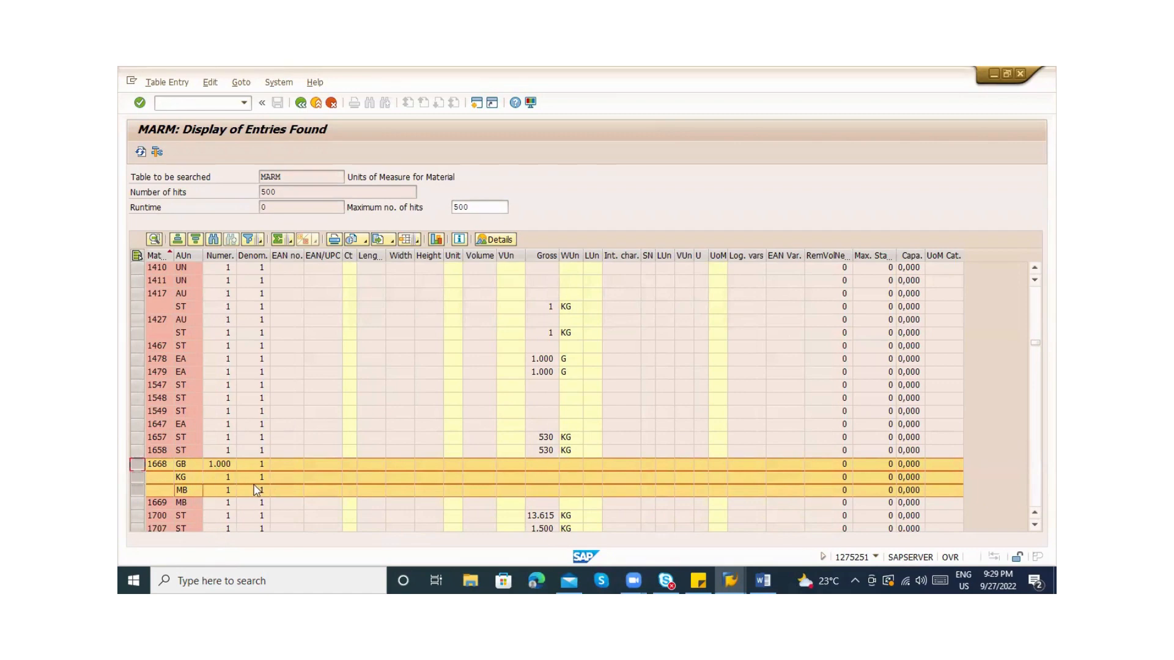
Return to the material being created and step through the empty language rows of its Descriptions
key(alt+Tab)
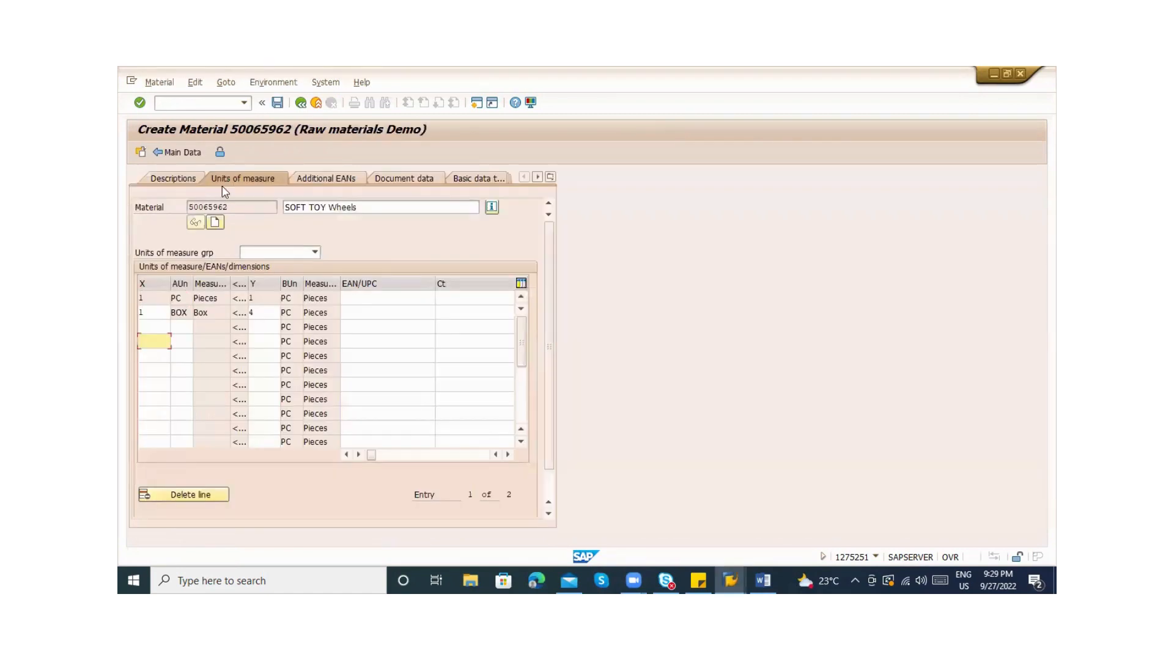
click(167, 183)
click(176, 267)
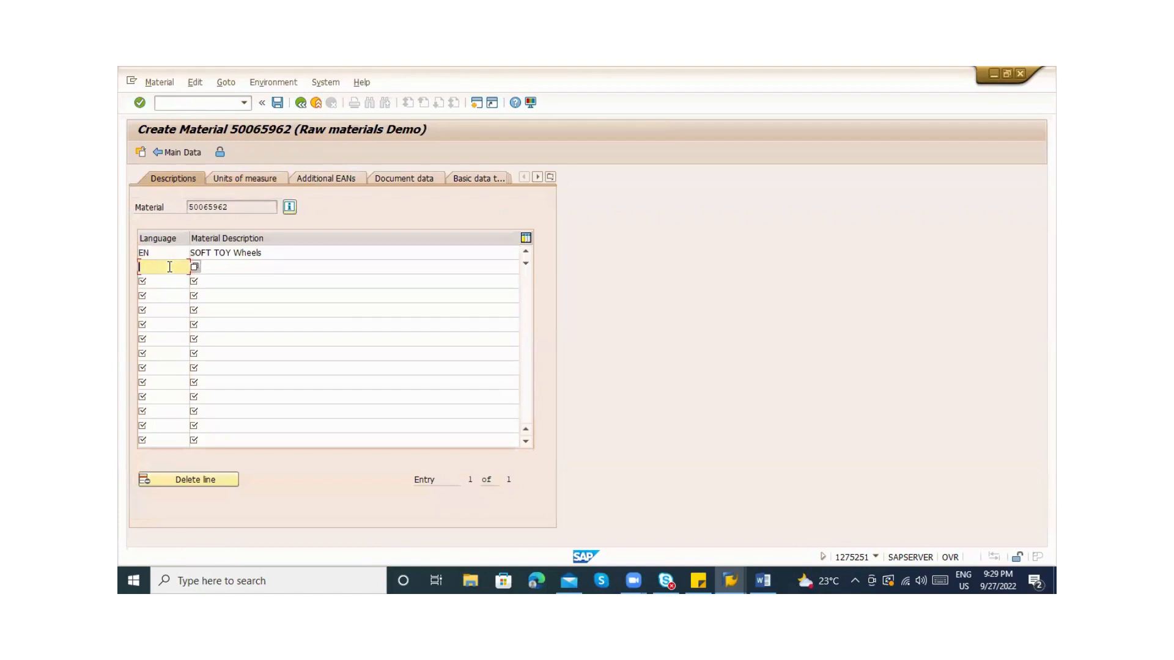
click(173, 279)
click(164, 296)
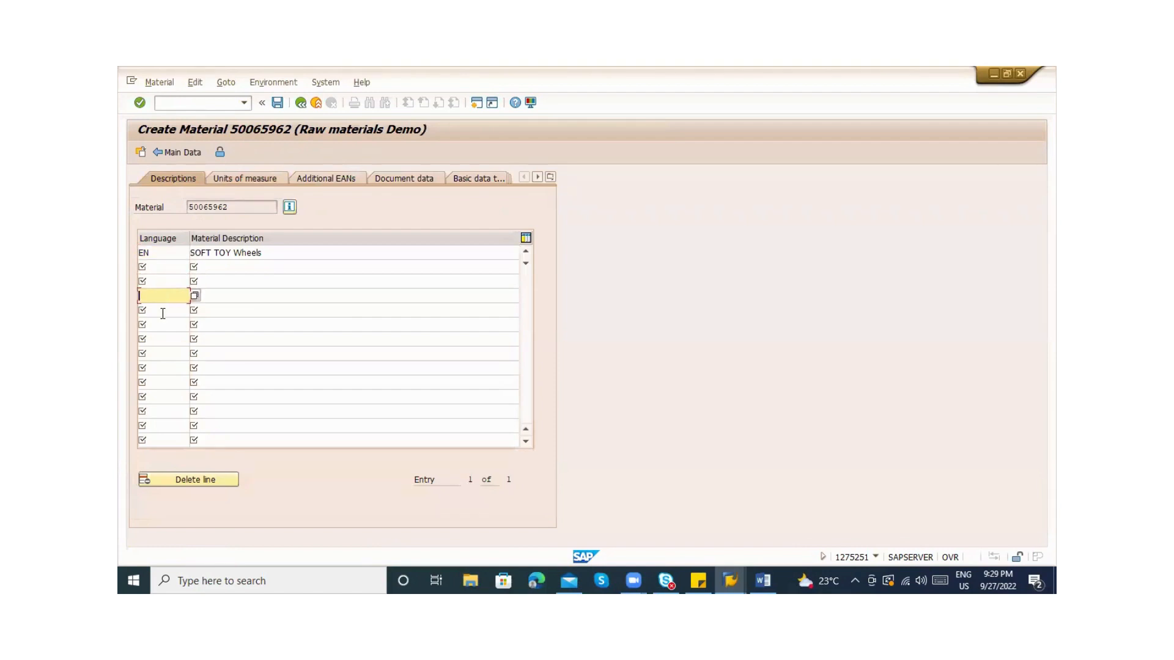
click(163, 312)
click(161, 326)
click(175, 266)
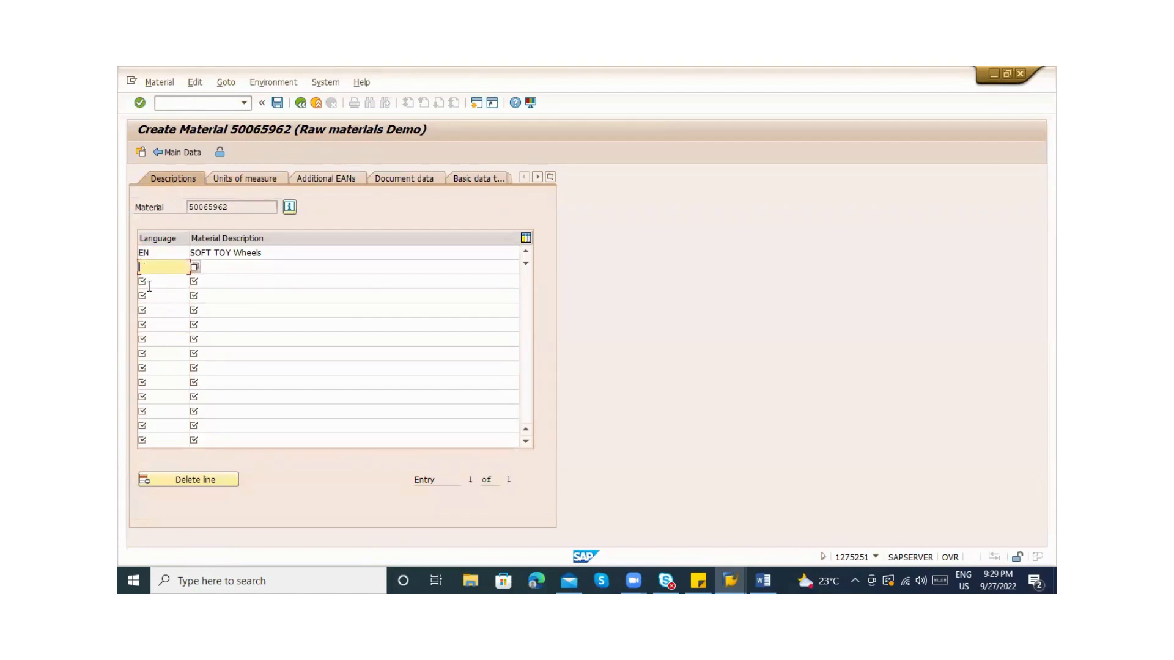
Review the SOFT TOY Wheels description and remaining rows, then go back to the Purchasing view
drag(270, 253, 186, 253)
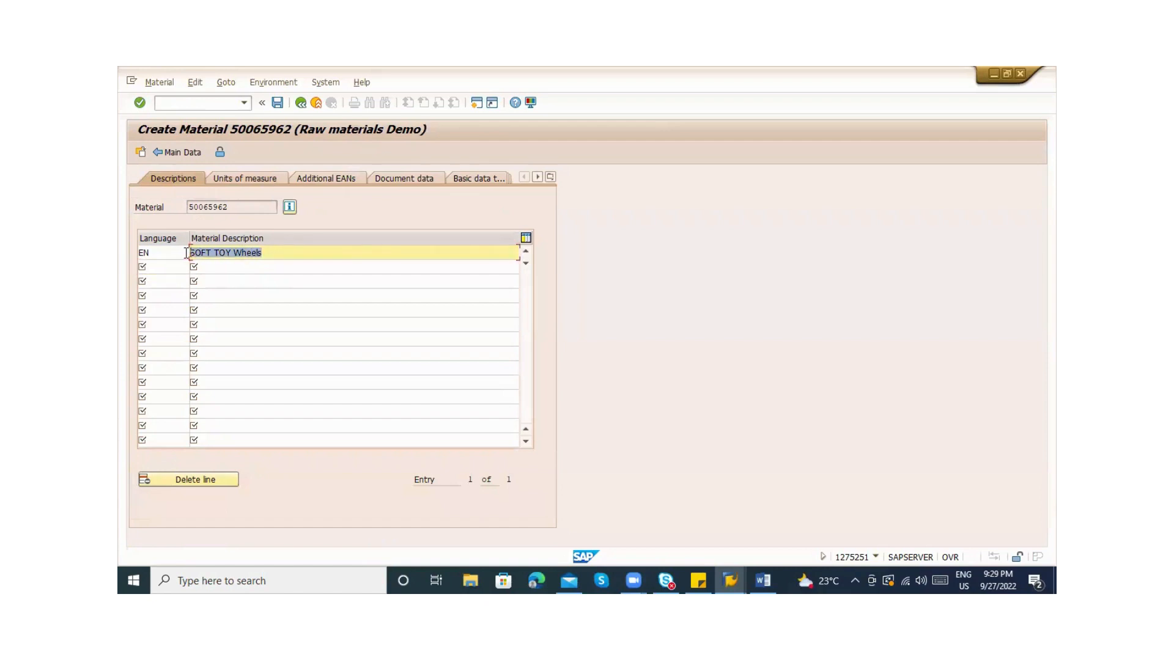
click(161, 267)
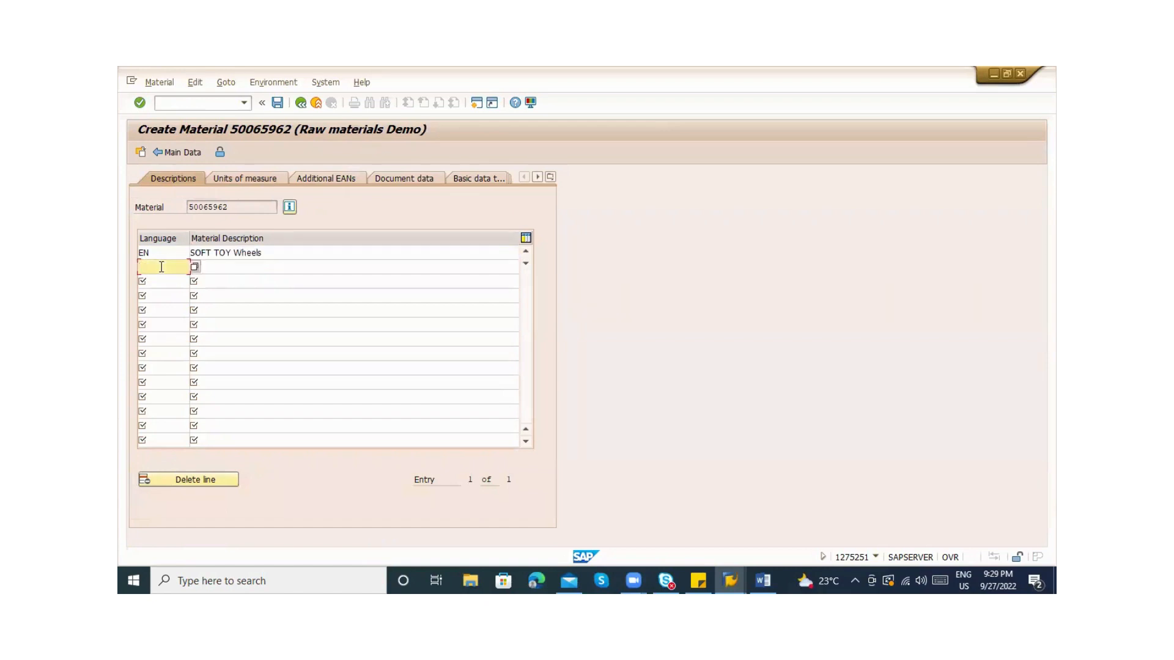
click(245, 270)
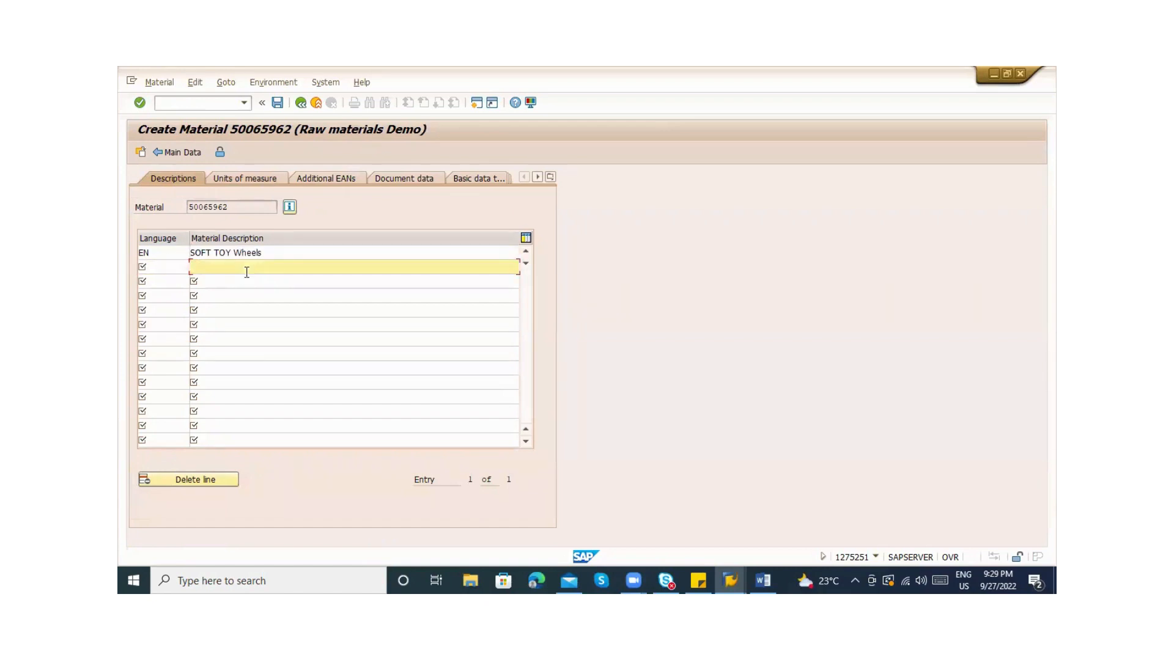
click(154, 272)
click(154, 280)
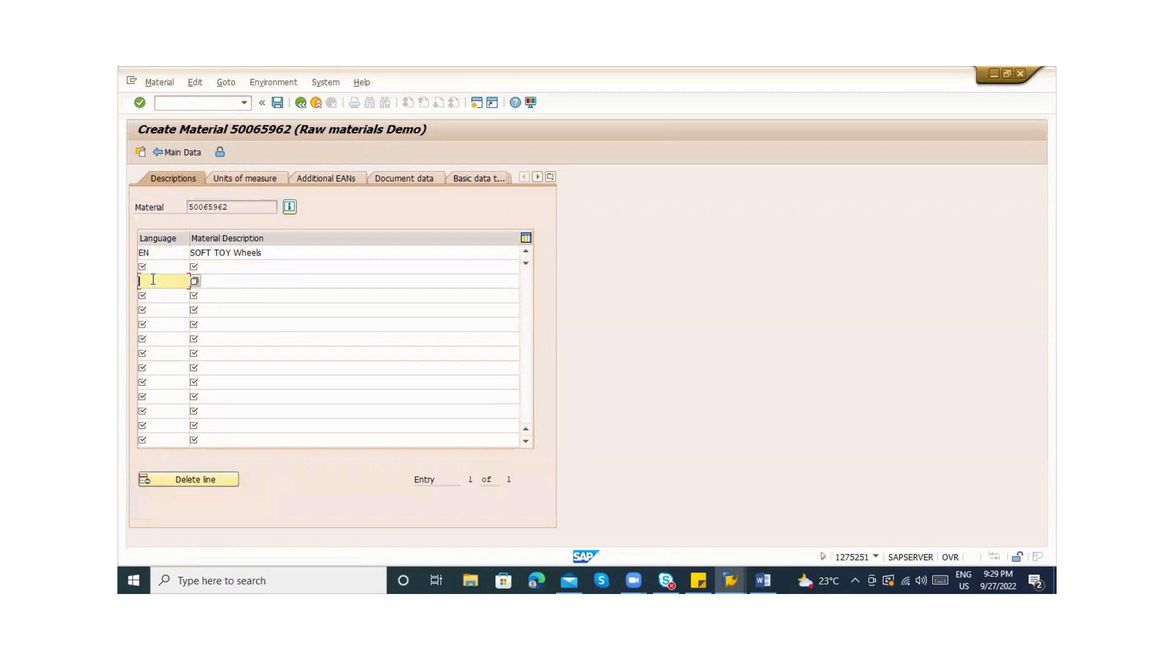
click(156, 313)
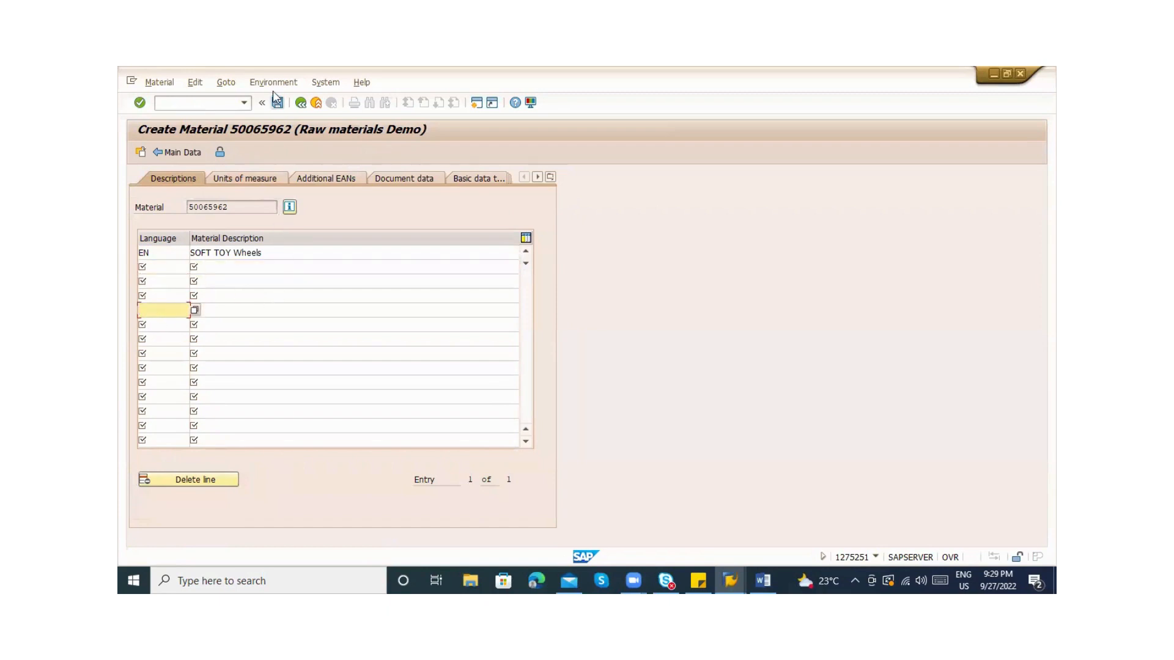
click(300, 102)
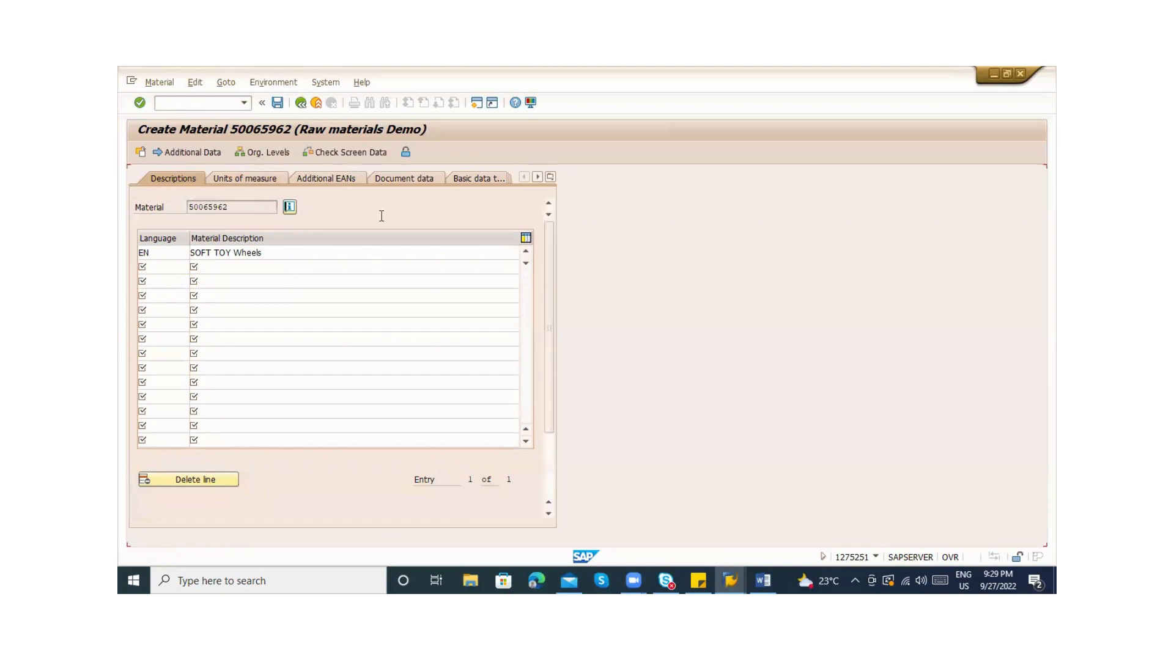
click(187, 152)
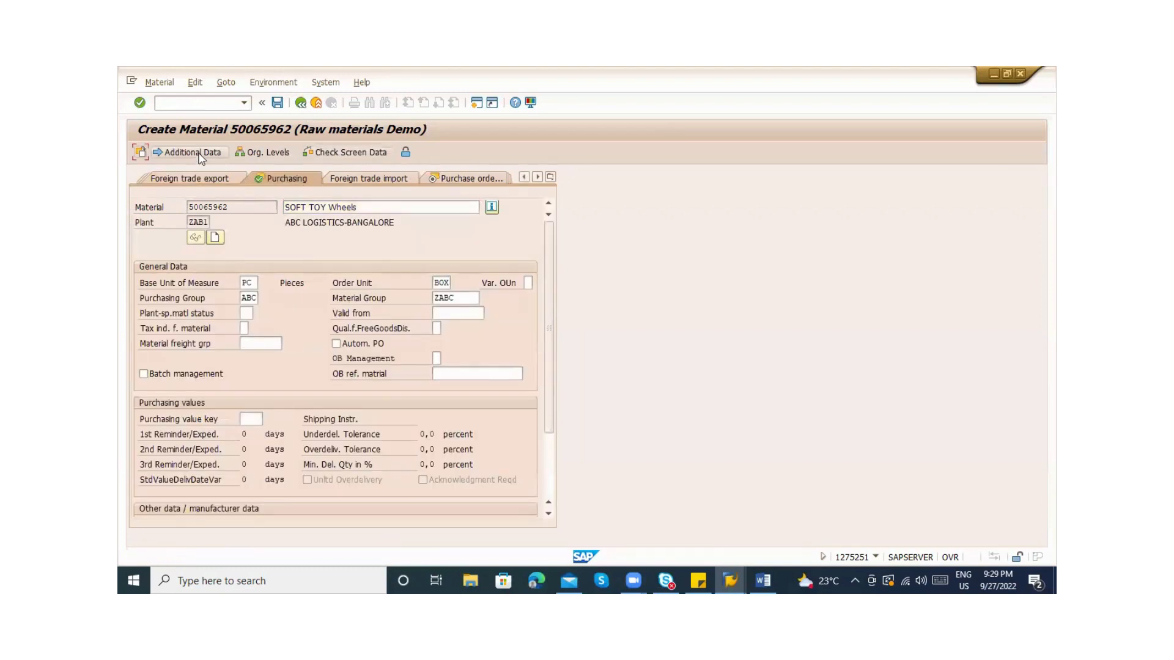
Enter a basic data text saying to pack the soft toys in carton boxes along with Thermocol
click(456, 178)
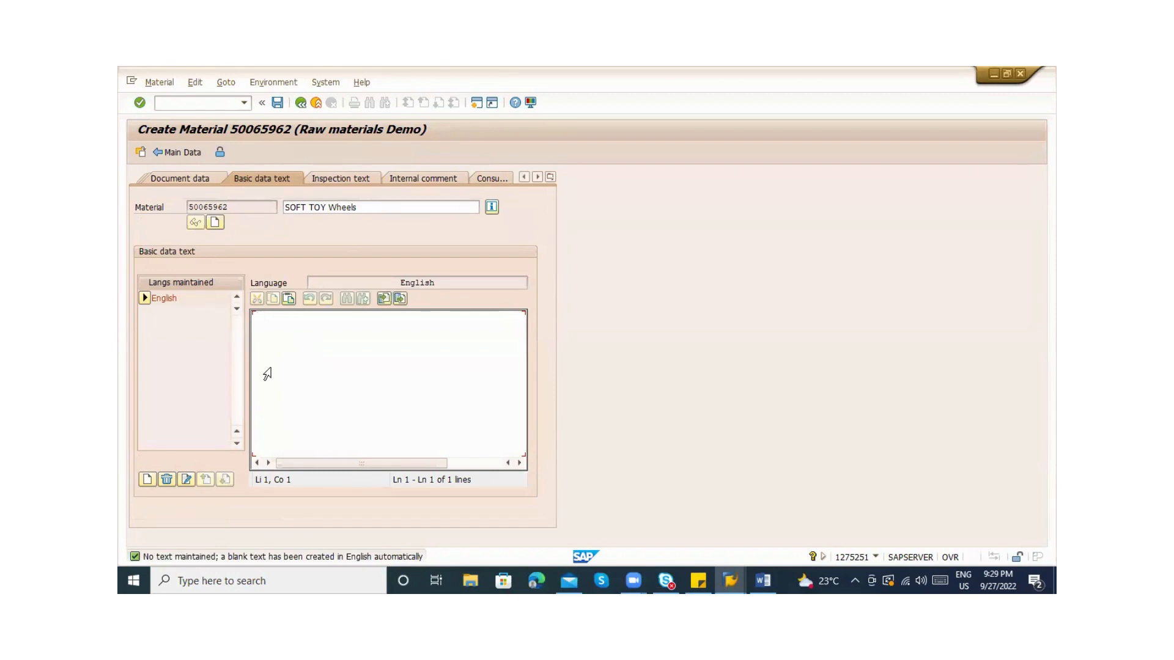
text(t)
key(BackSpace)
text(These are t)
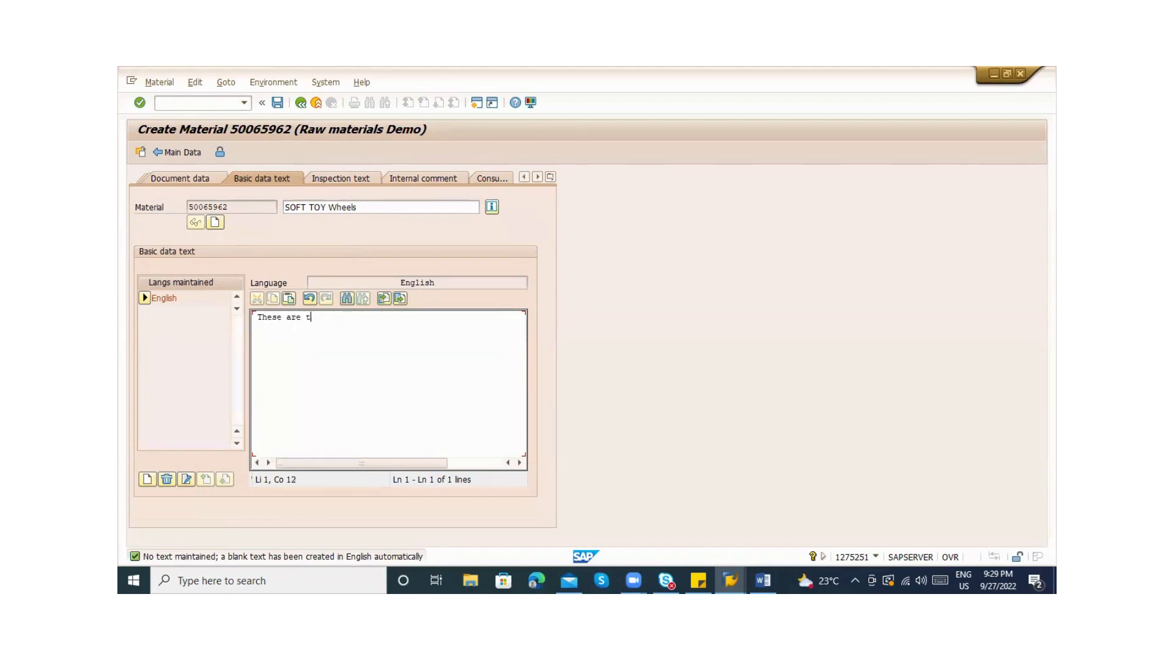
text(he Soft toys - Please make sure use )
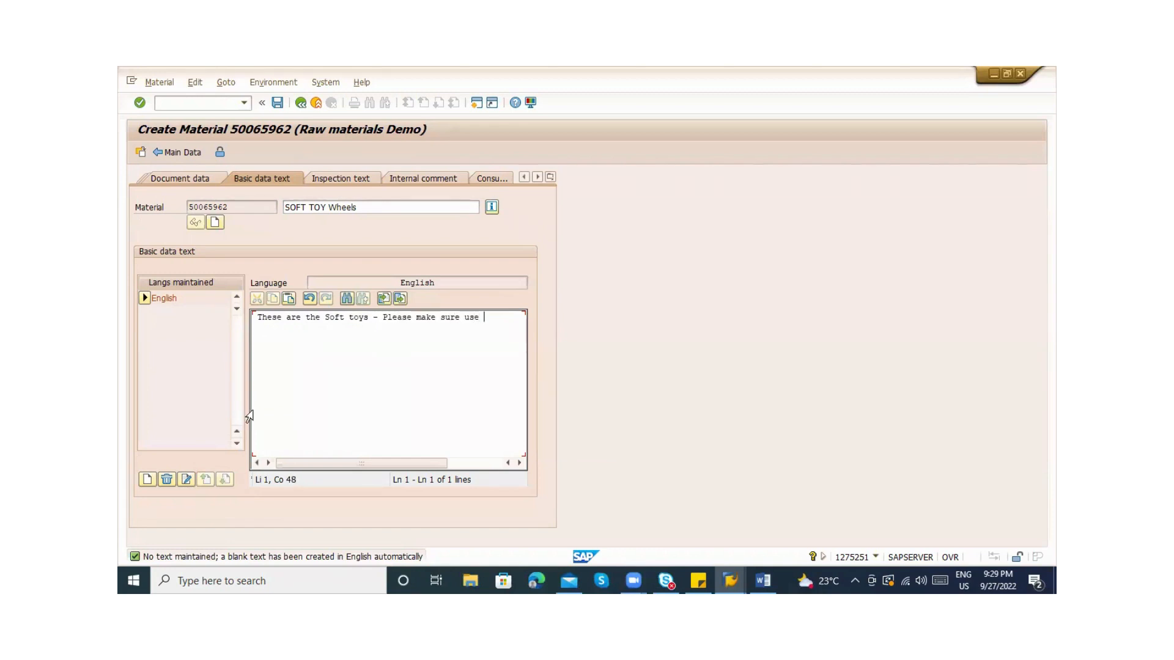
text(Some carton )
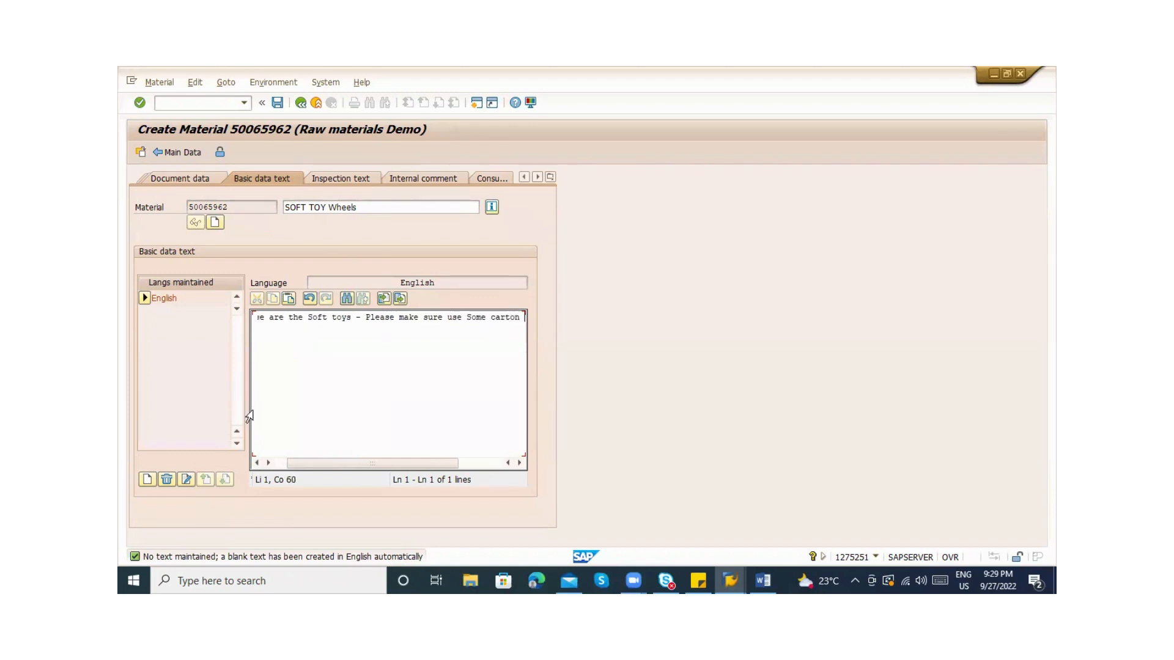
text(boxes for packing wi)
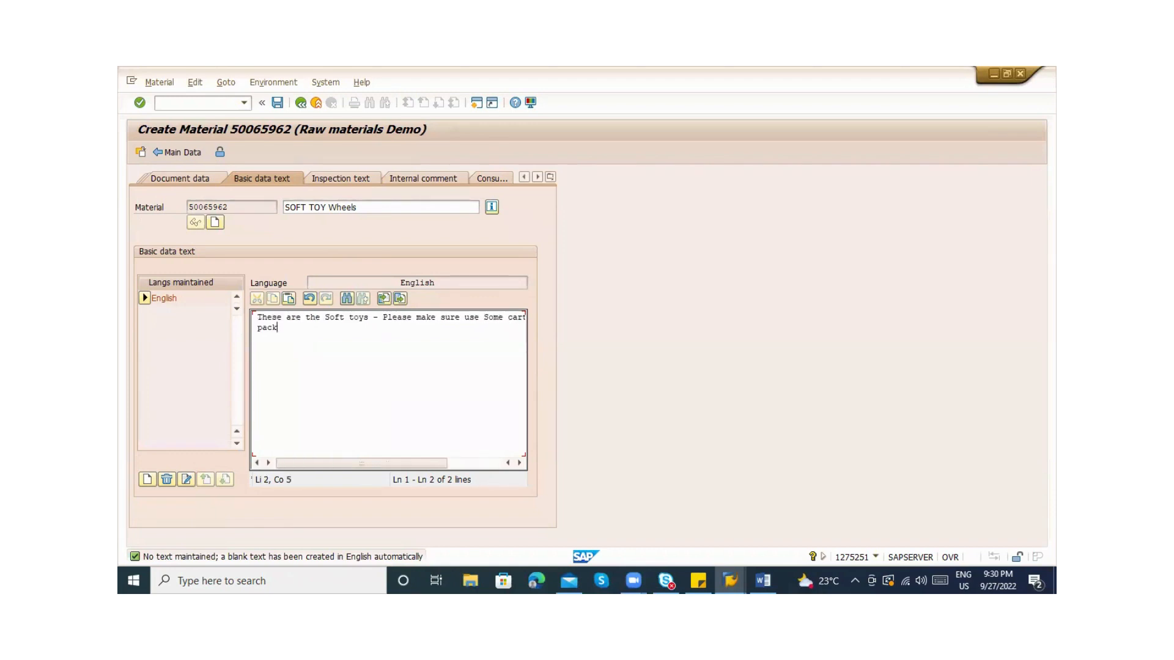
key(BackSpace)
key(BackSpace)
text(aln)
key(BackSpace)
text(ong Thermol)
key(BackSpace)
text(col)
Glance at the inspection text page, then return to the Purchasing data view
click(341, 179)
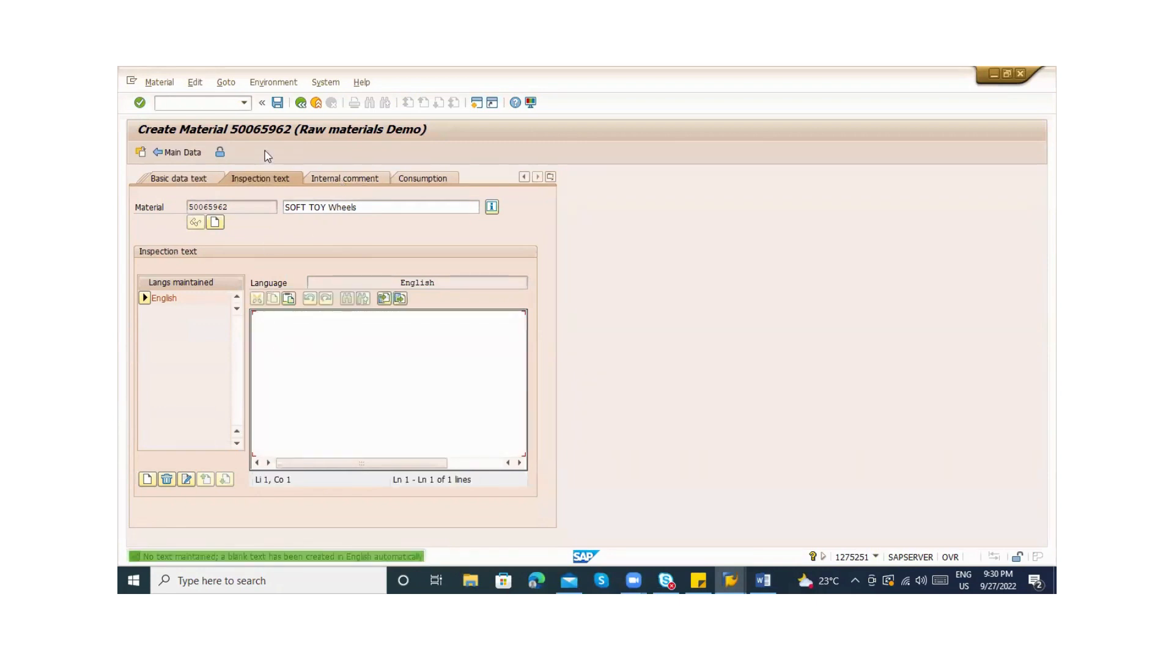
click(208, 183)
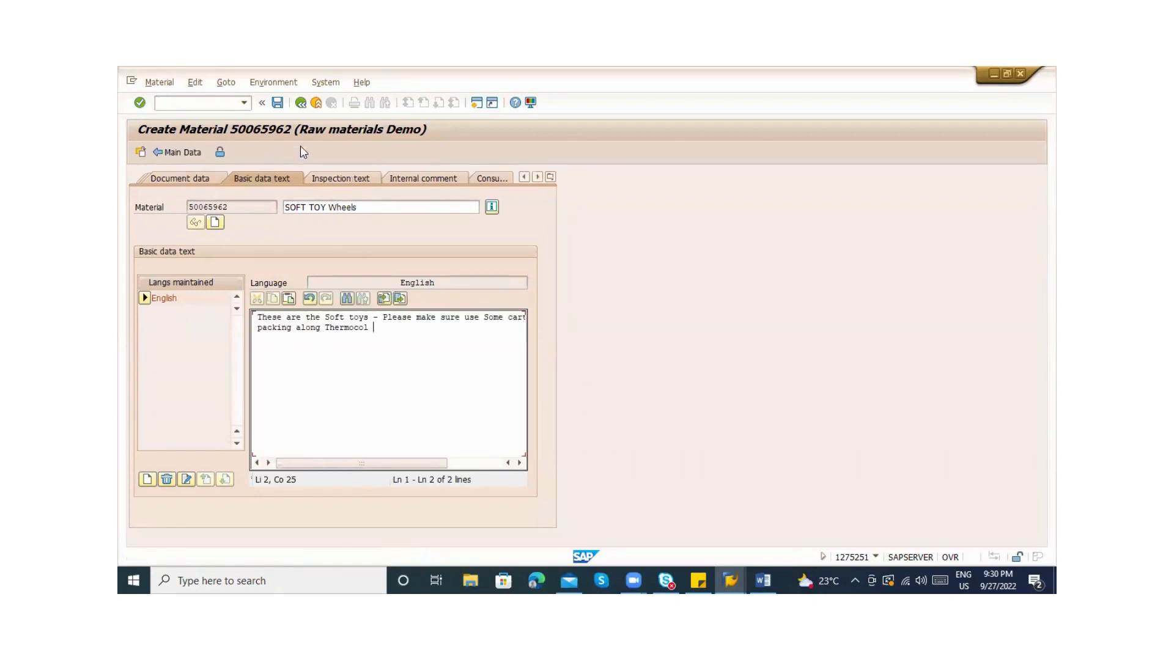
click(300, 103)
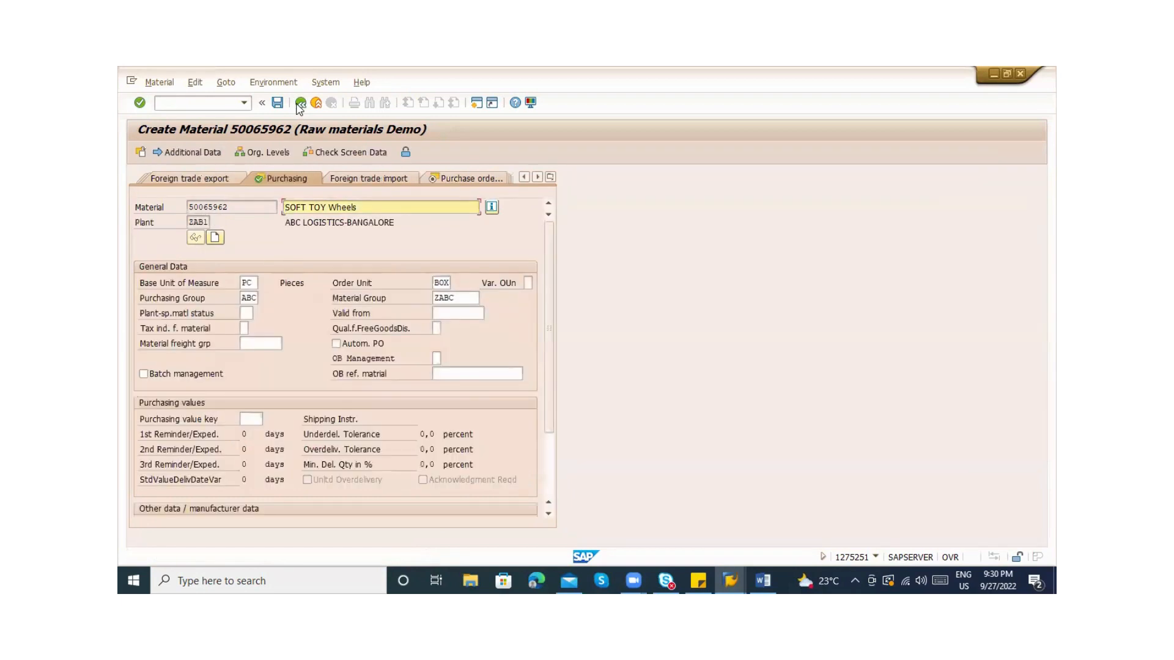
click(548, 475)
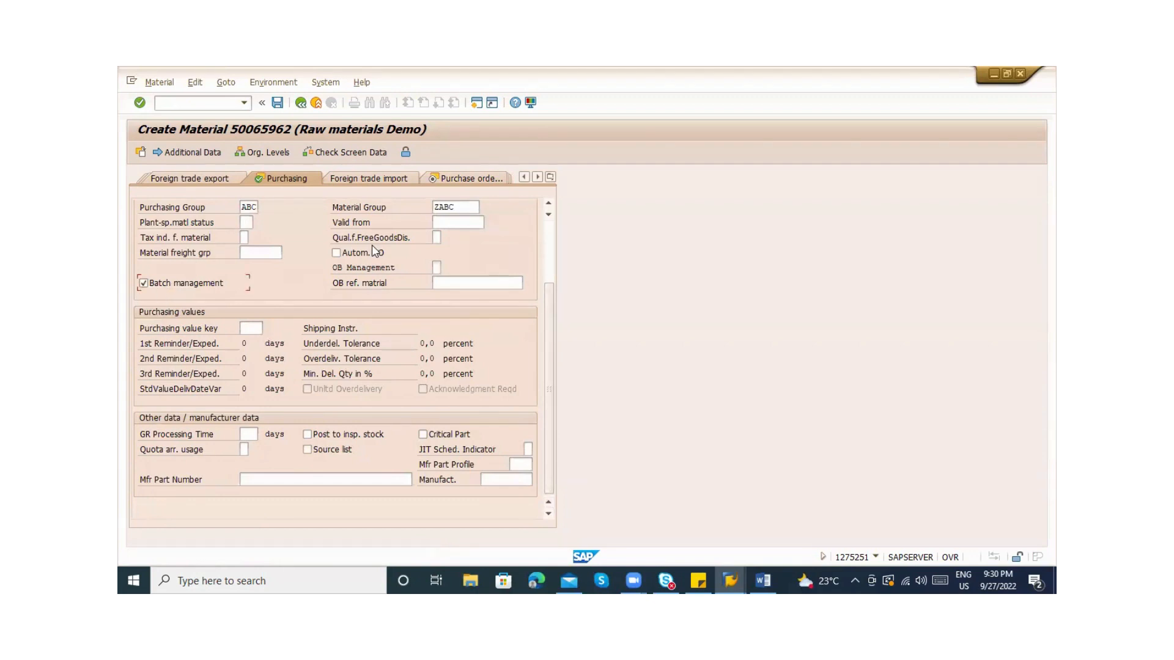
scroll(555, 249, up, 3)
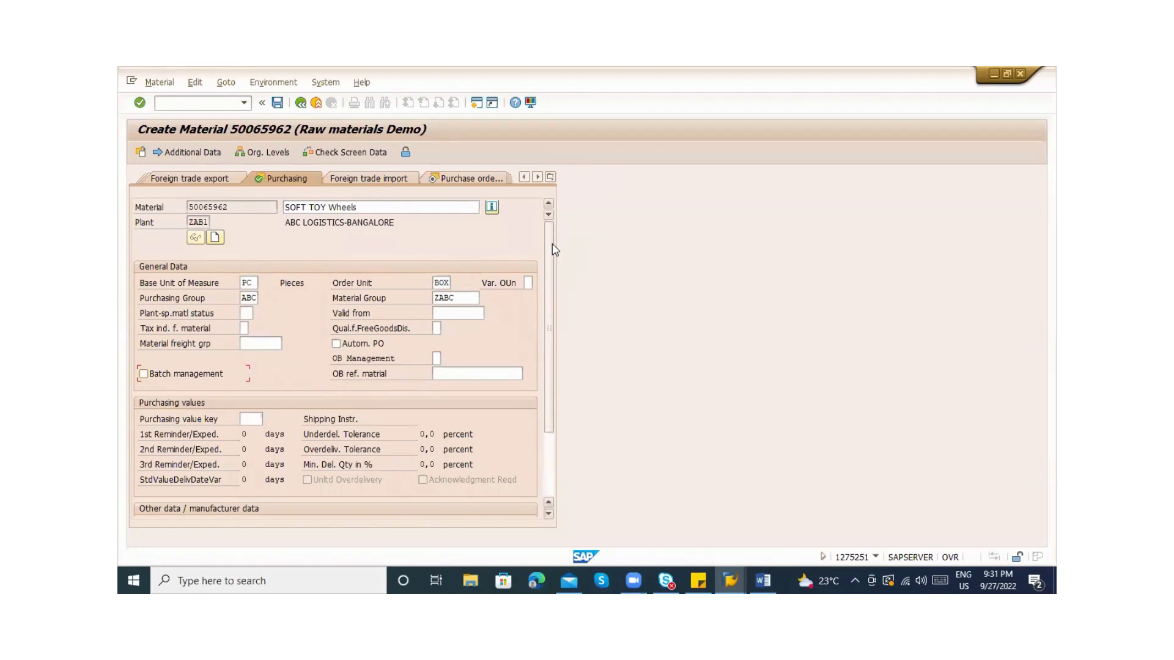
click(244, 313)
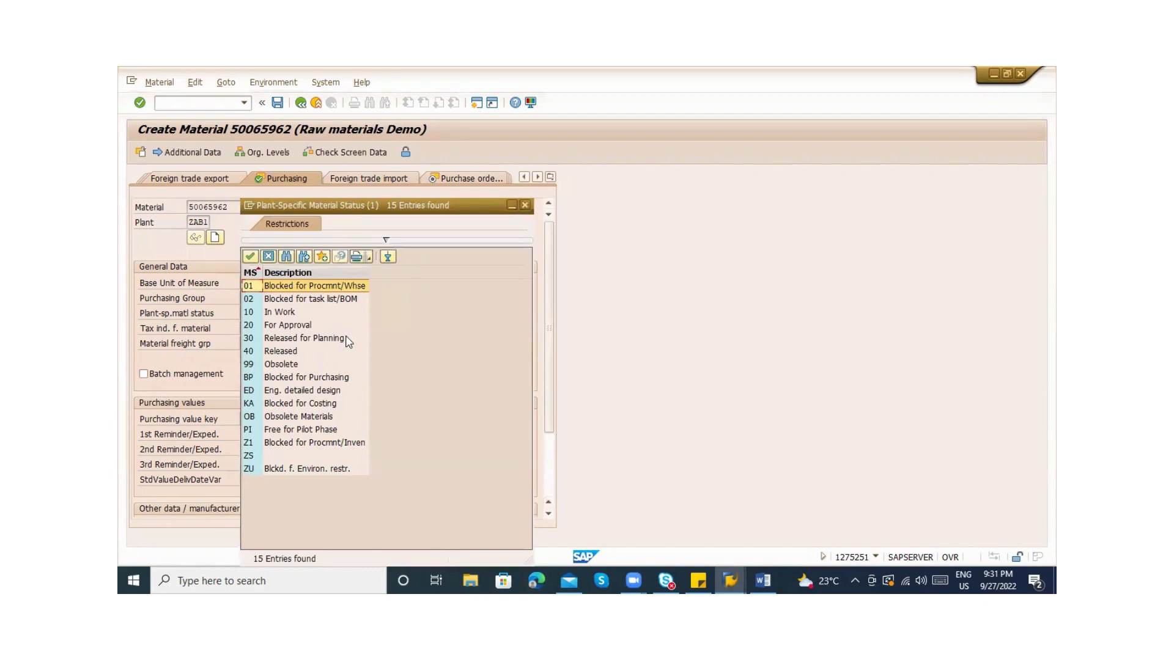
click(311, 378)
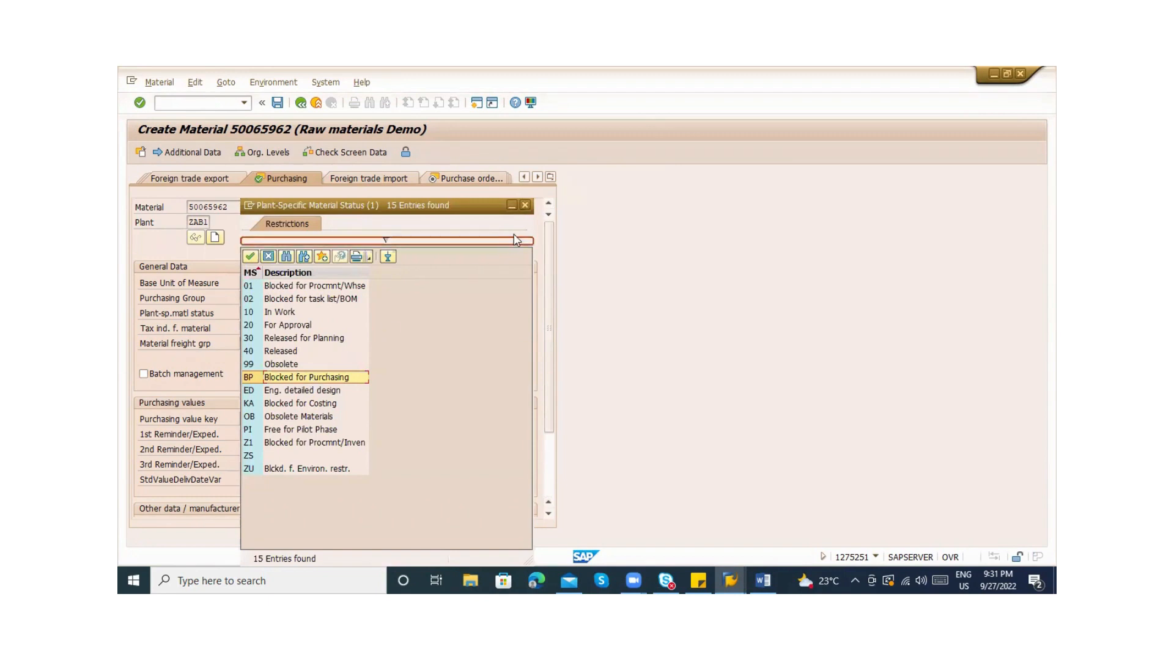
click(522, 209)
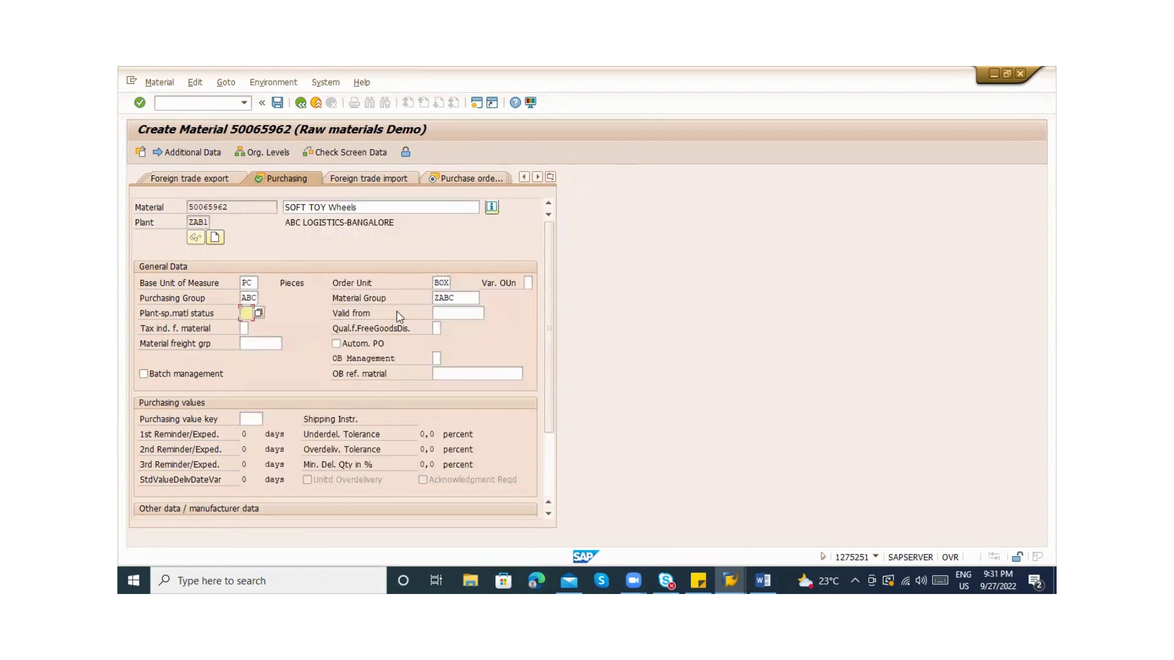
click(460, 313)
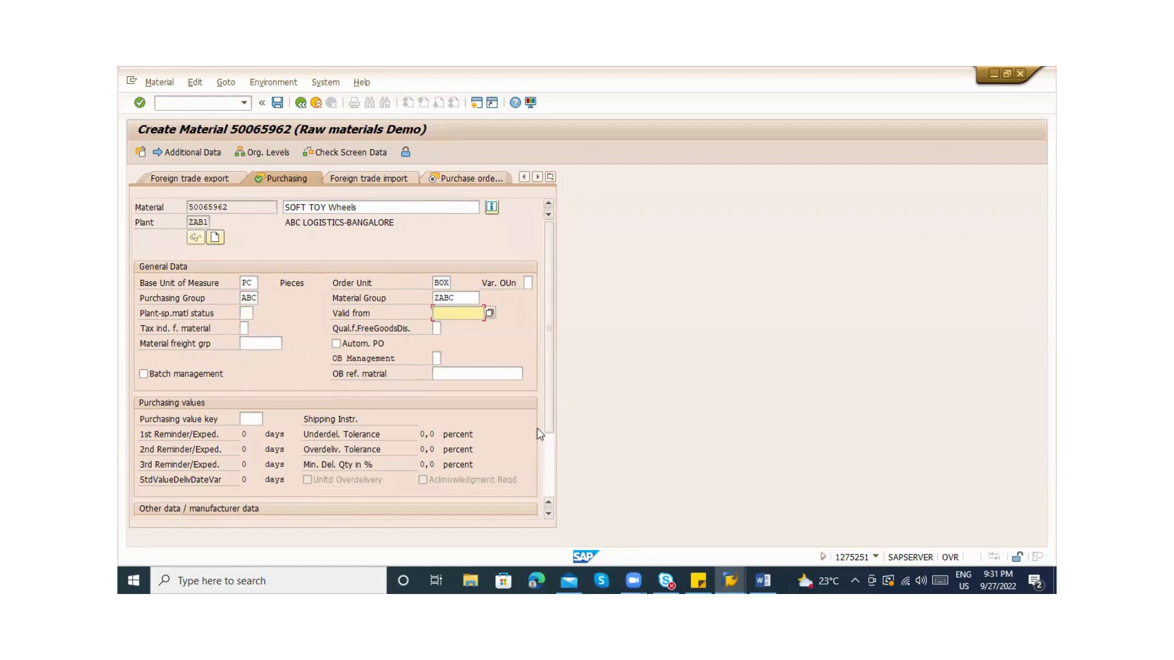
click(365, 344)
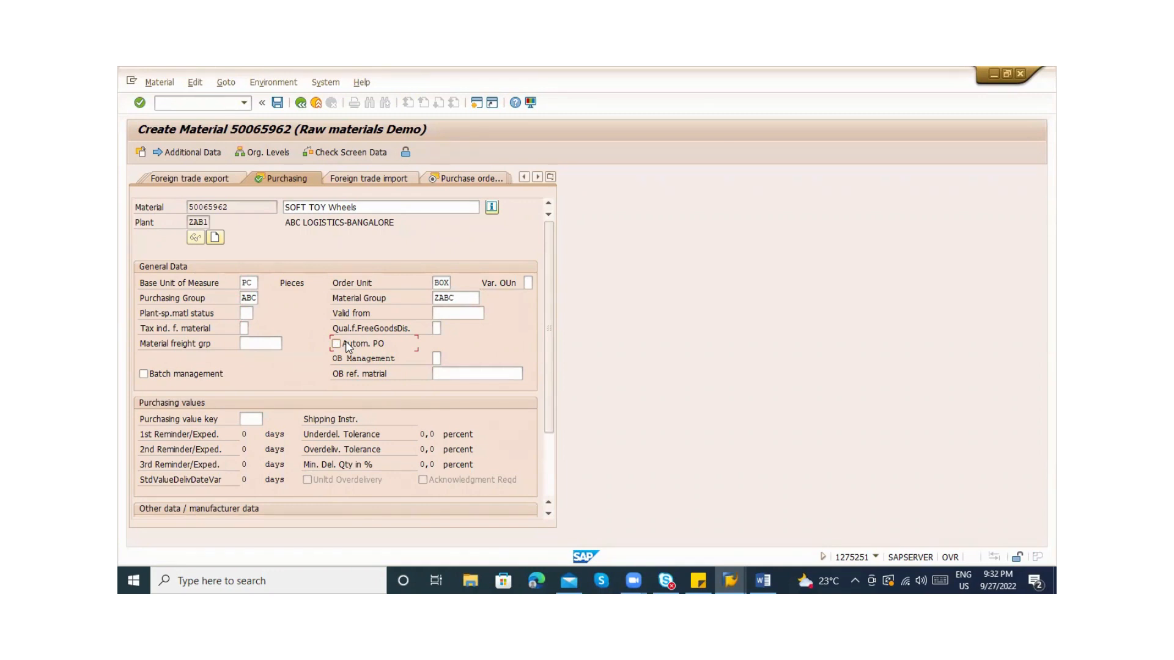
click(253, 421)
click(343, 421)
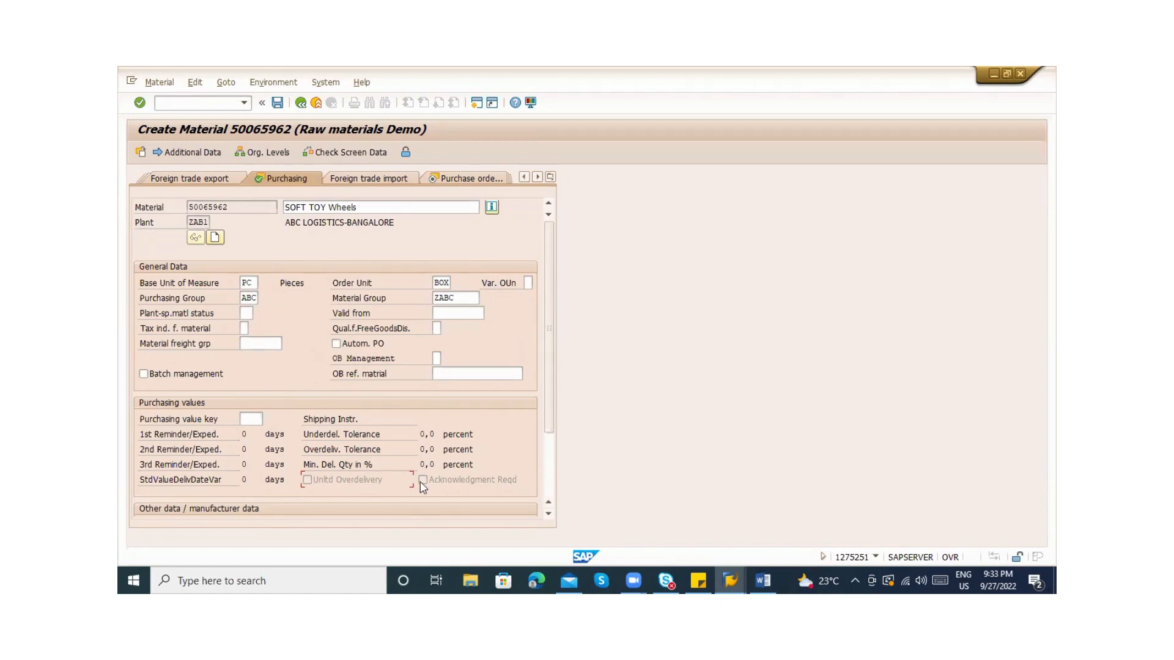
Open Define Purchasing Value Keys from the Purchasing value key search help, without a customizing project
click(436, 484)
click(249, 420)
click(267, 423)
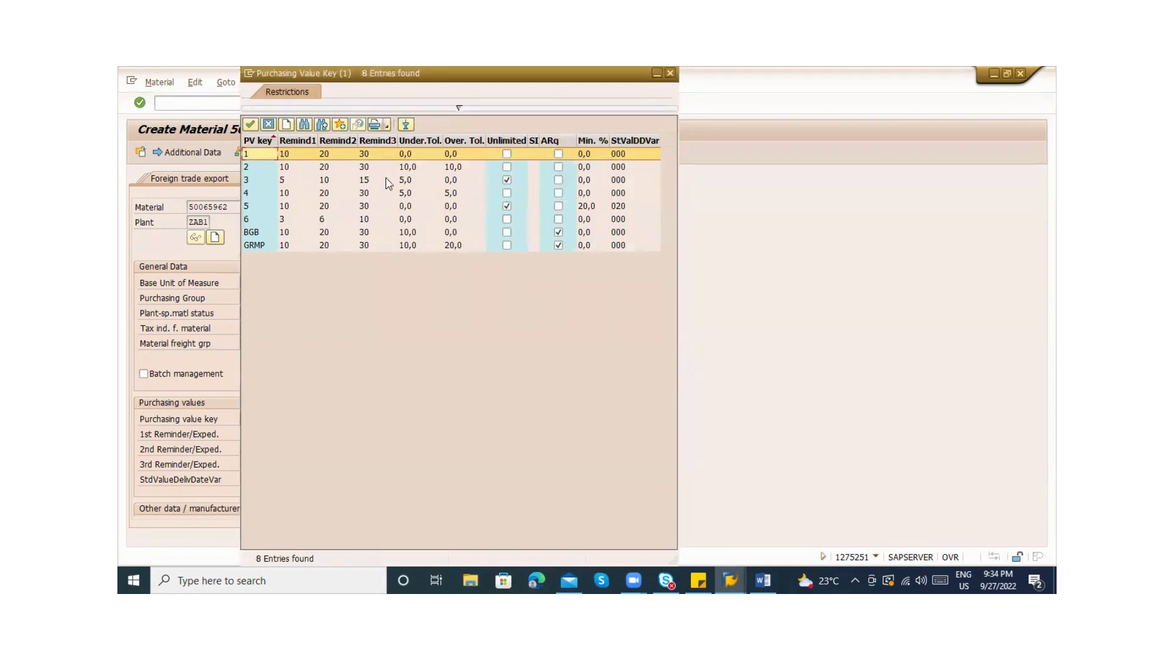
click(286, 127)
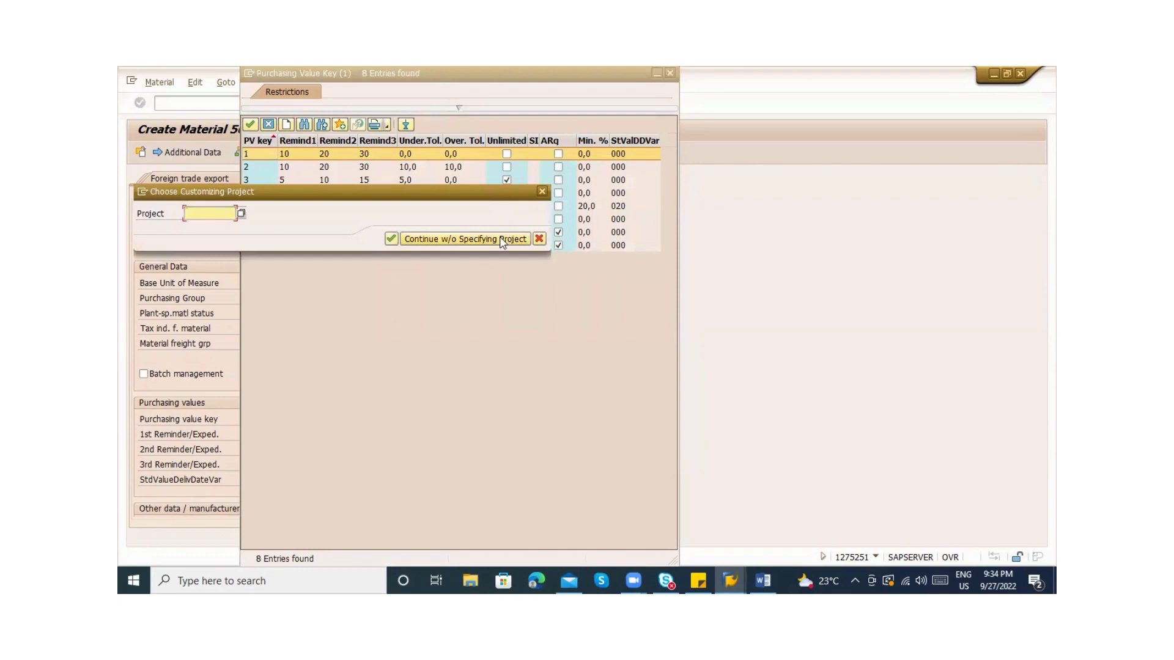
click(503, 240)
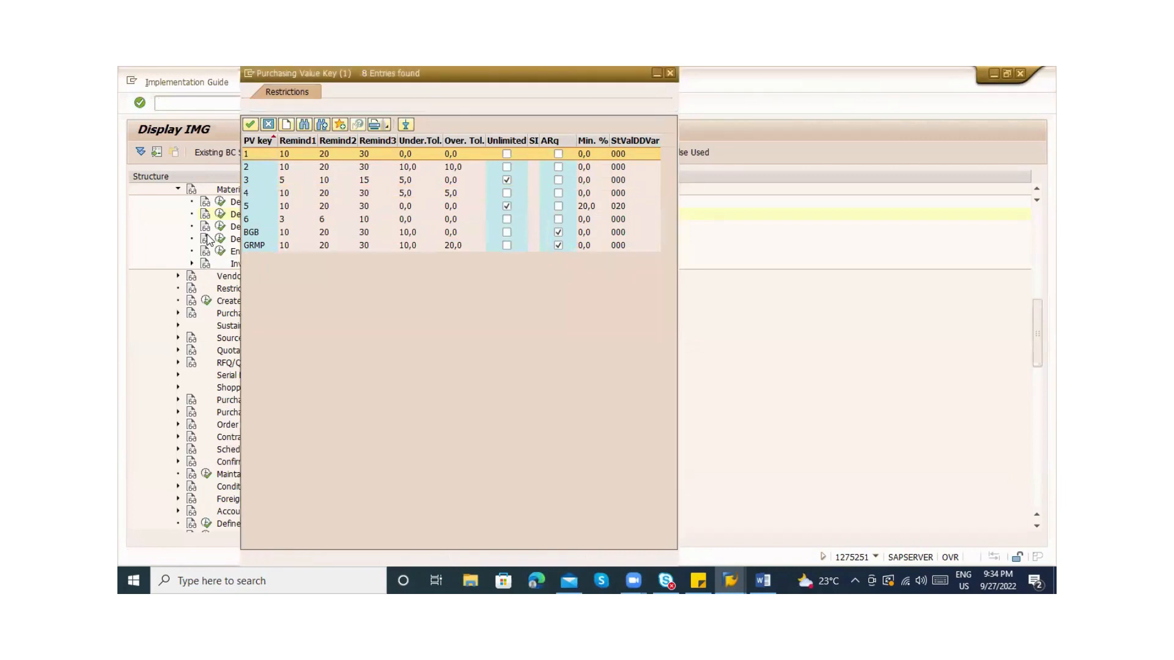
click(221, 214)
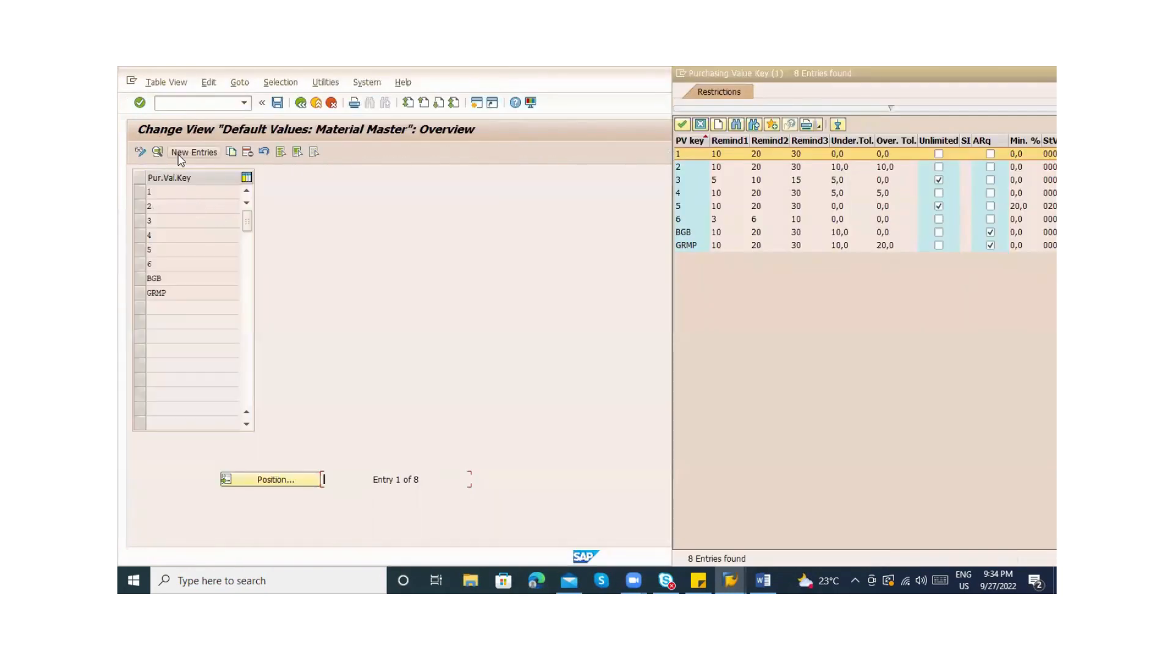
Open purchasing value key 1 and enter 10 as underdelivery and overdelivery tolerance
double_click(171, 192)
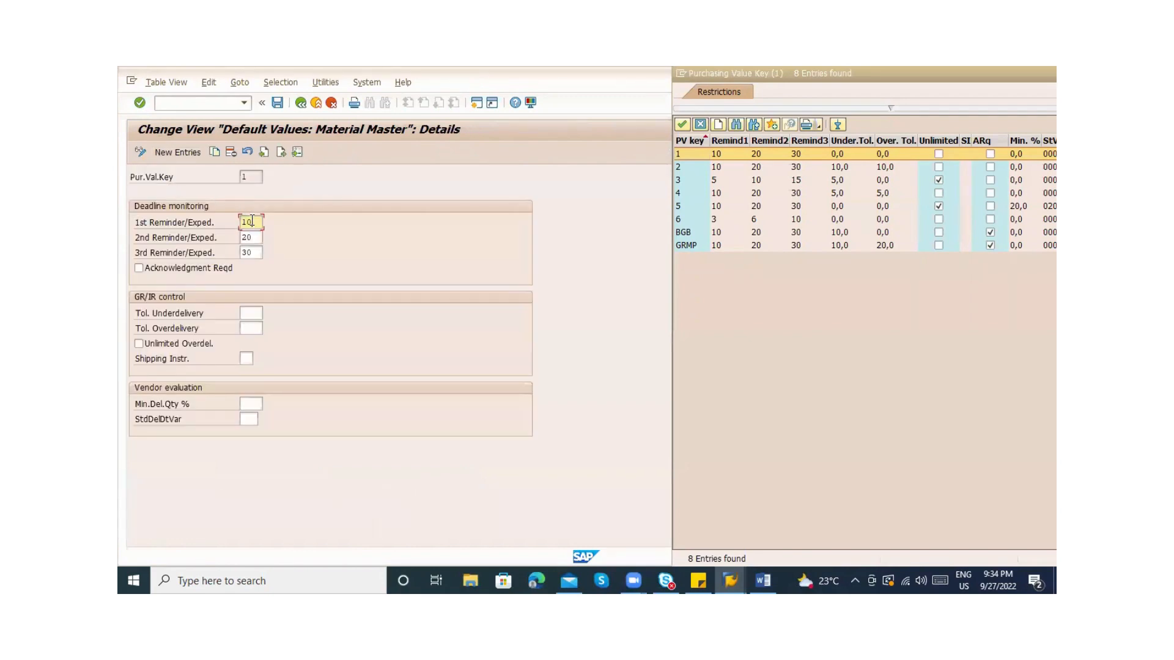
click(252, 233)
click(252, 254)
click(245, 178)
click(245, 222)
click(249, 237)
click(252, 251)
click(253, 314)
text(10)
key(Tab)
text(10)
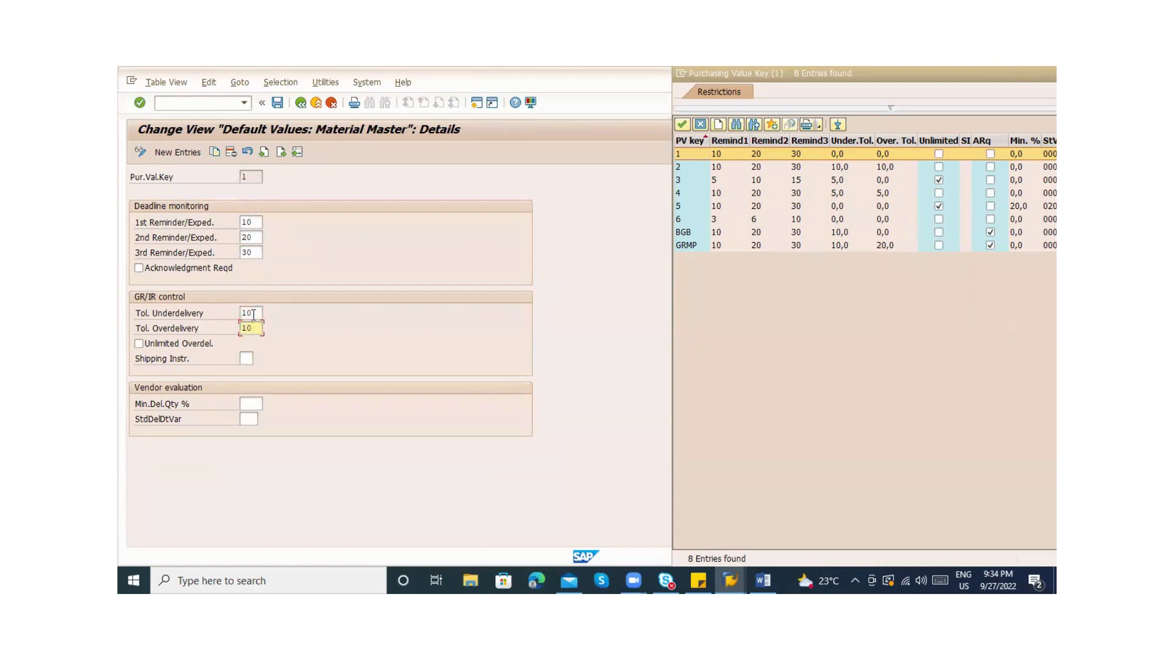
click(253, 314)
click(242, 358)
click(260, 359)
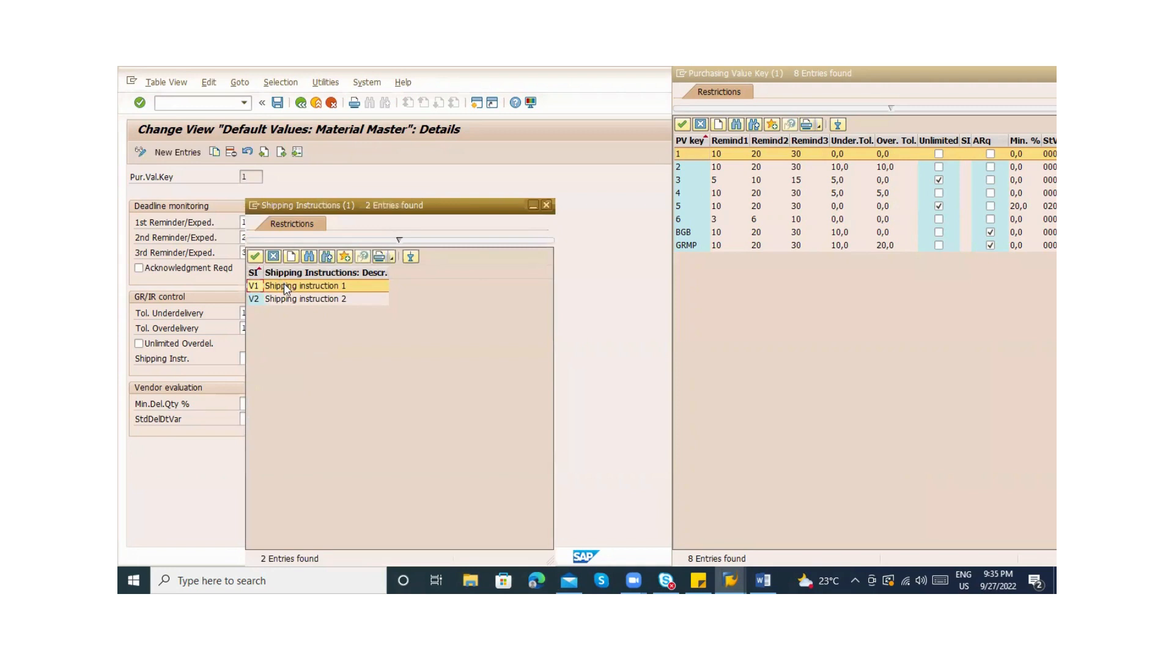
key(Escape)
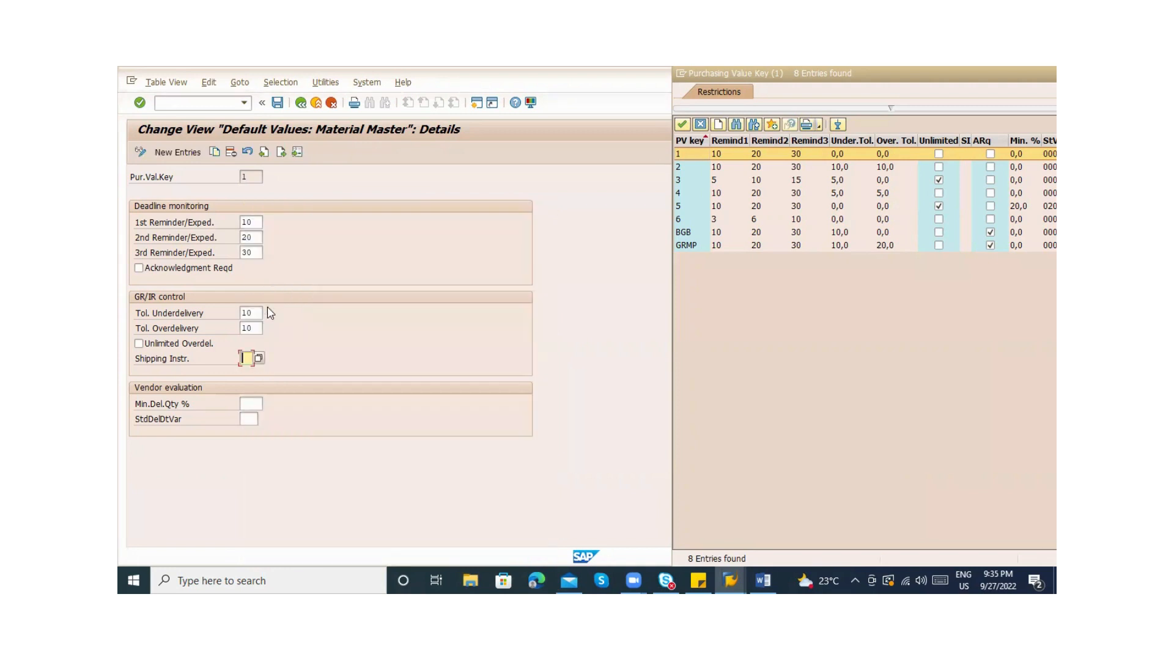
click(248, 403)
Exit the value key maintenance without saving and close the purchasing value key list
click(300, 105)
click(300, 104)
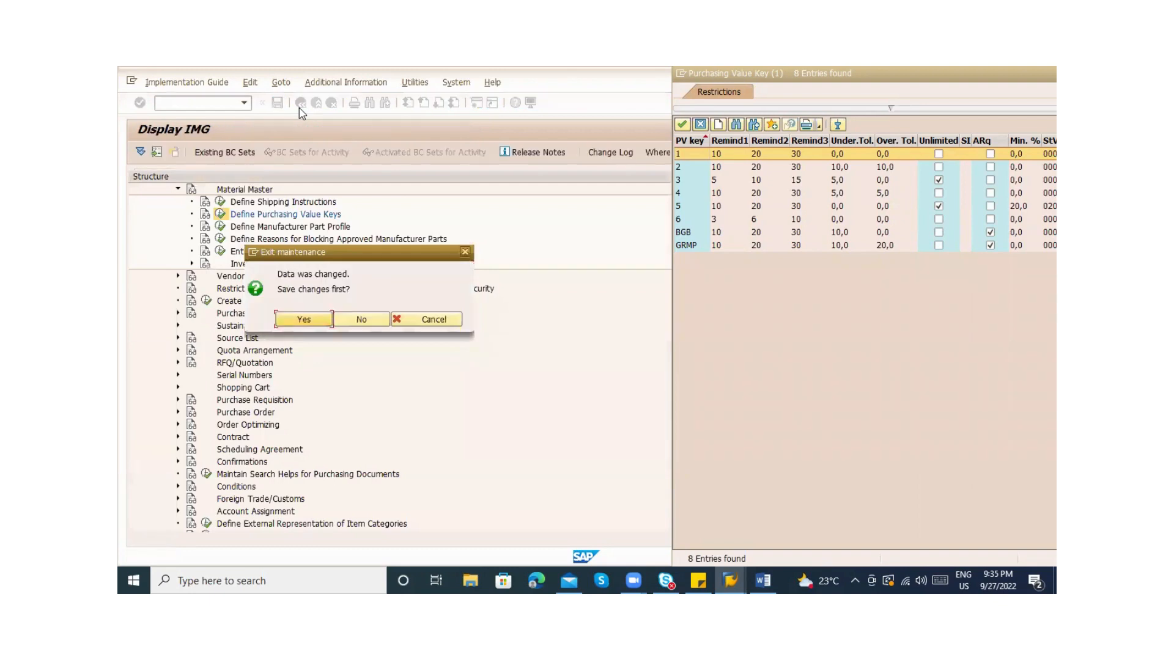
key(Tab)
key(Return)
click(299, 106)
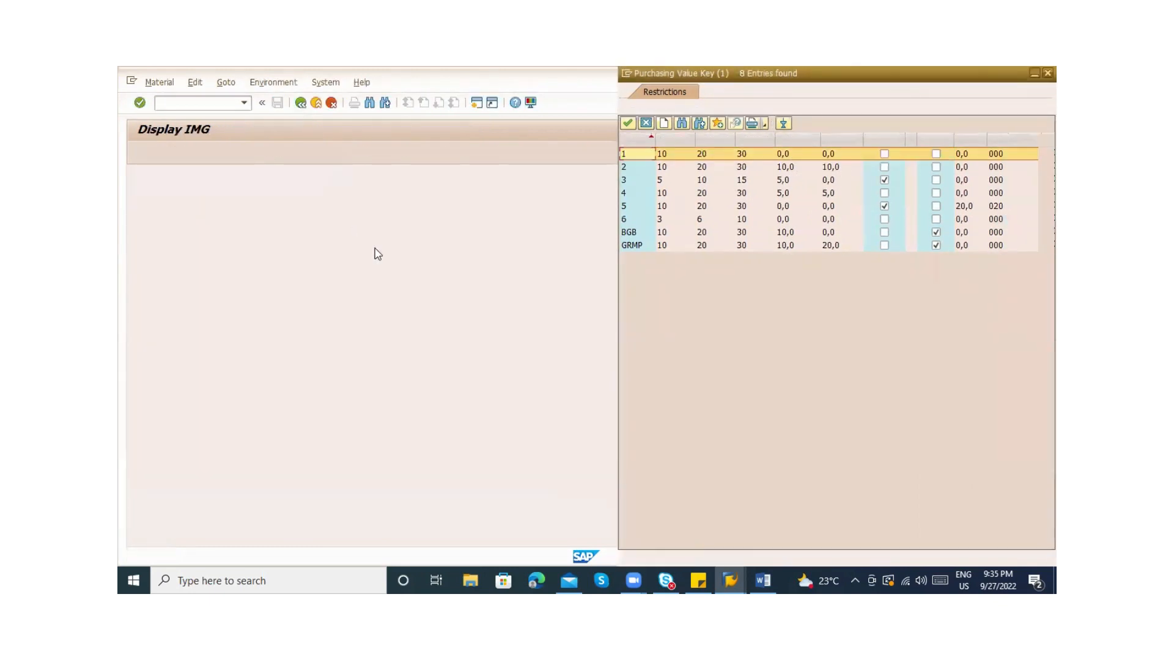
key(Escape)
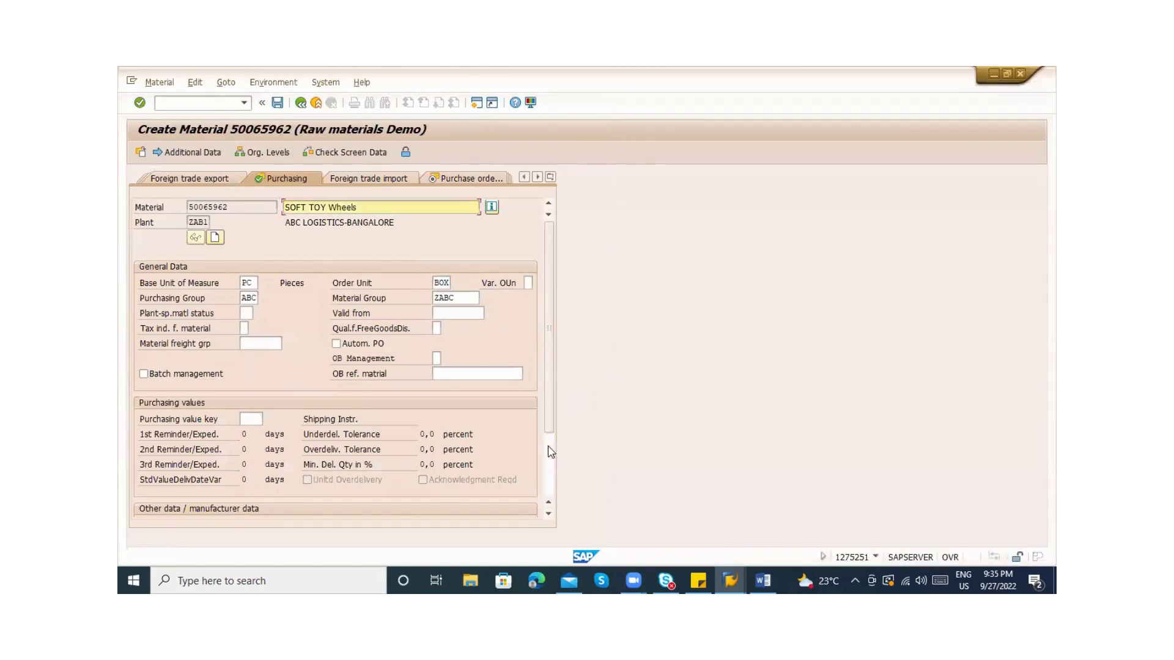
Tick Post to insp. stock and Source list, then list the quota arrangement usage options
scroll(550, 453, down, 2)
click(248, 434)
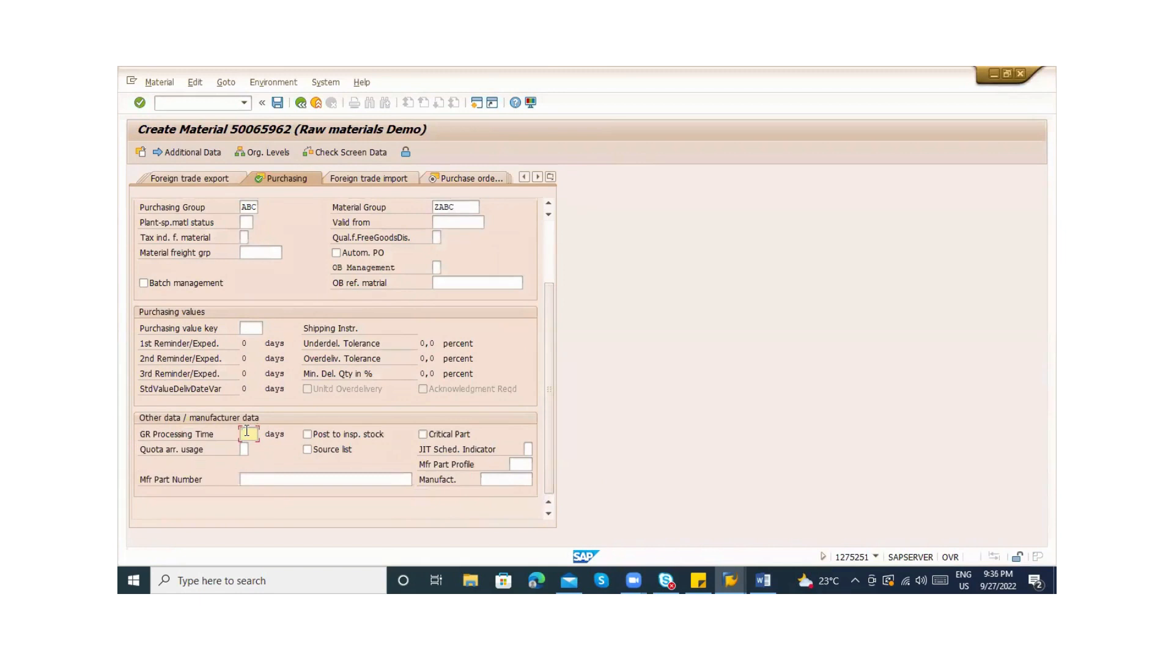
click(317, 438)
click(318, 452)
click(246, 450)
click(253, 449)
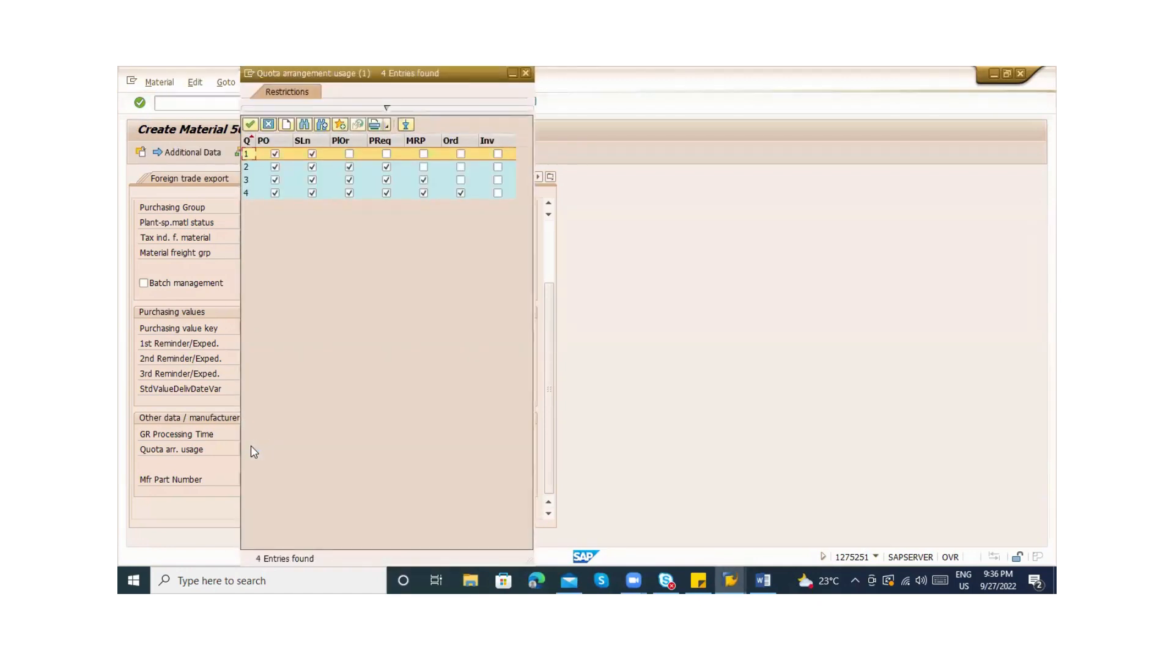
key(Return)
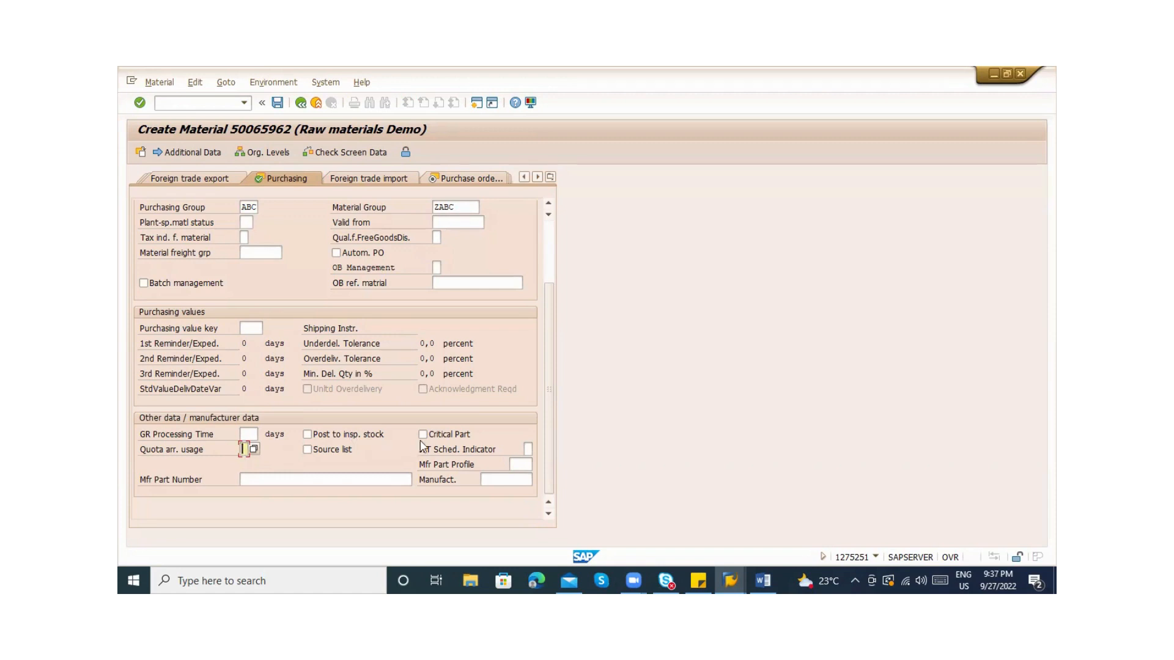
click(527, 449)
click(518, 477)
click(516, 468)
click(278, 482)
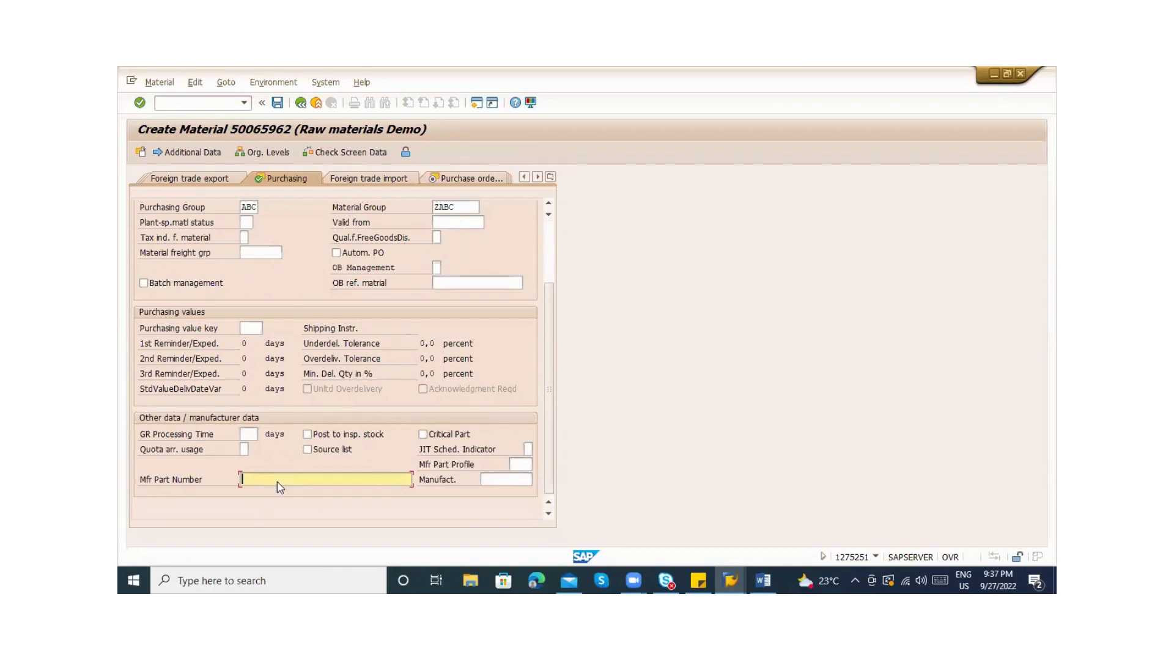
Write the purchase order text 'Instruction' with the COVID supplier vaccination and ID card lines
key(Return)
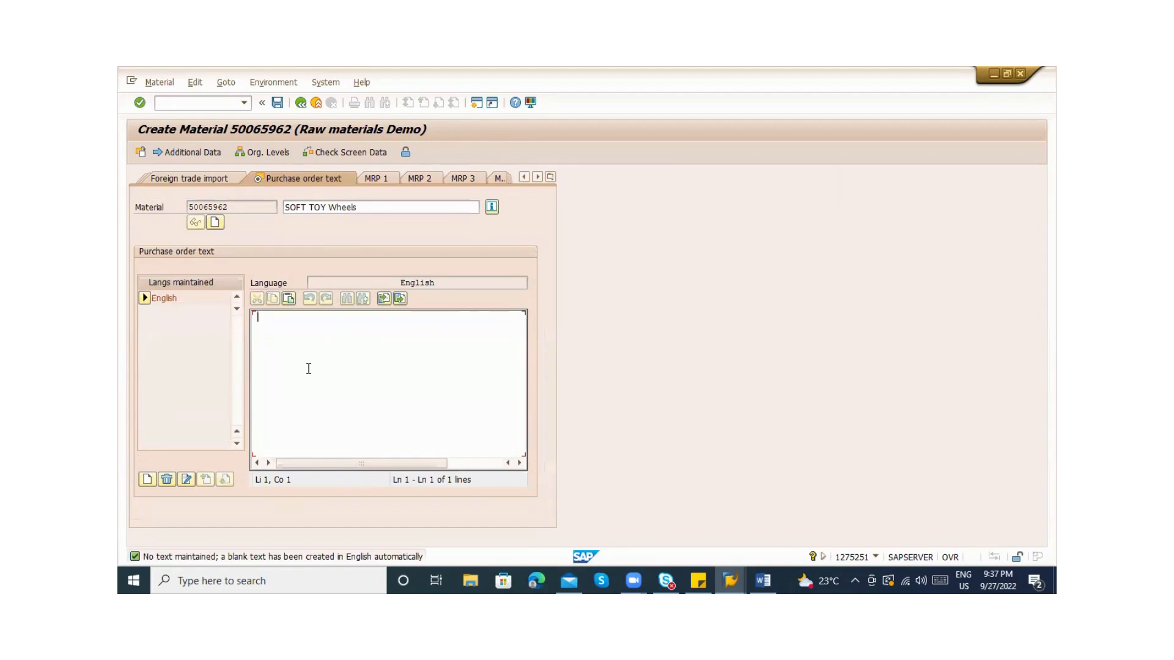
text(Instruction)
key(Return)
key(Return)
text(1) COVID )
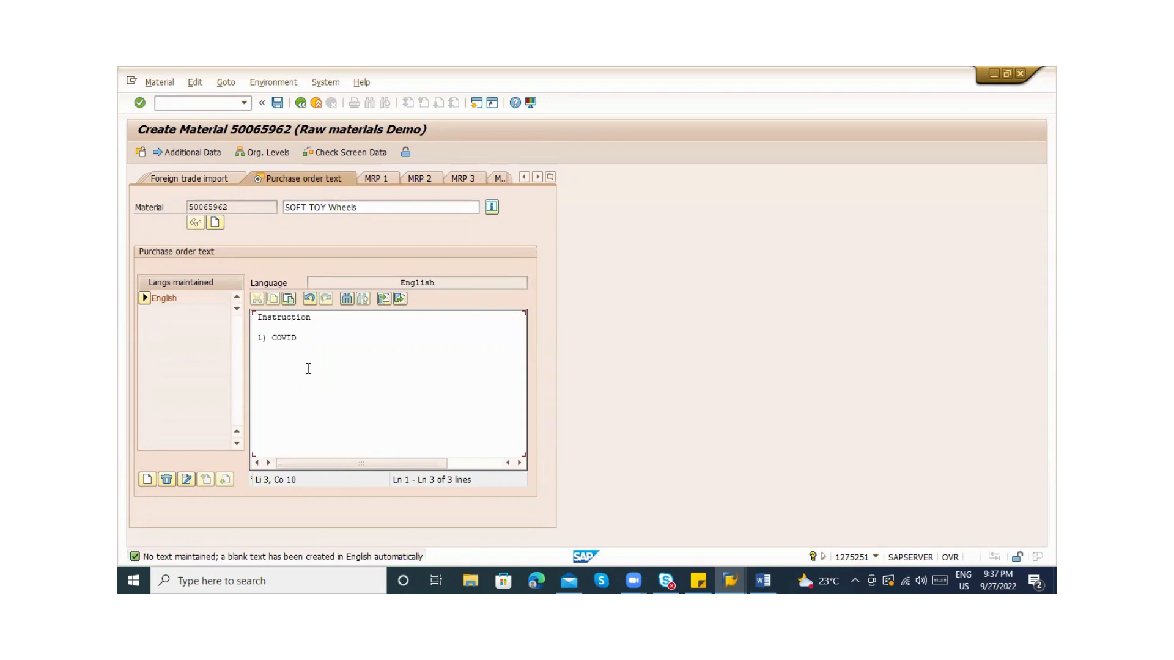
text(Rules : Make sure Supplier )
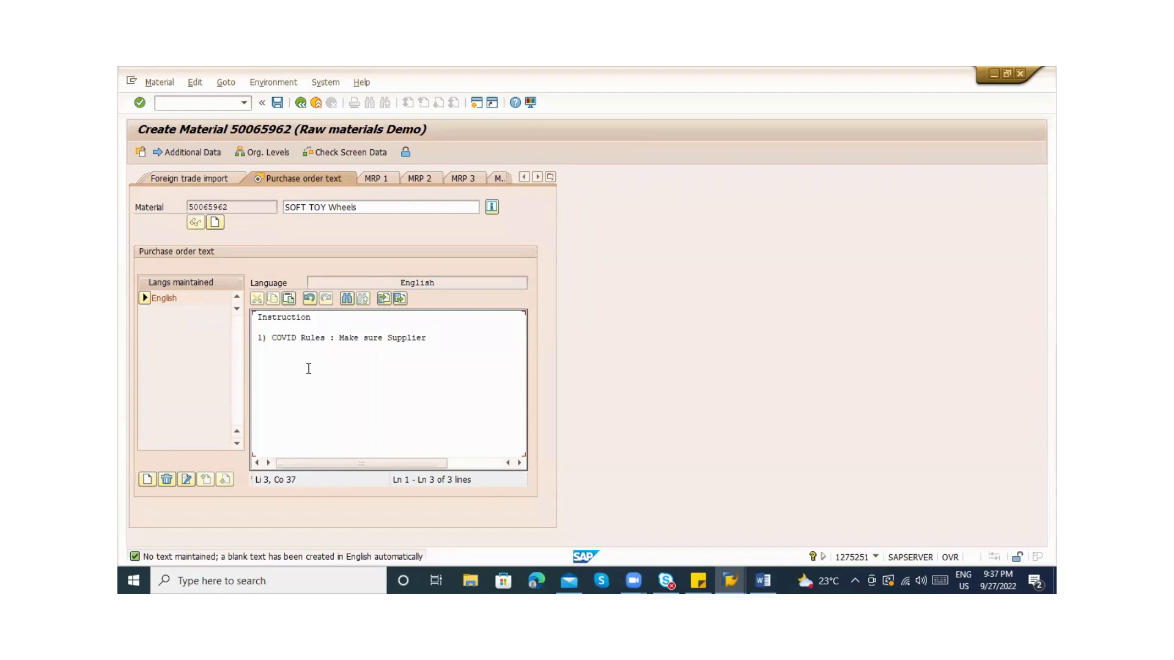
text(Vaccinated)
key(Return)
text(2) Supplier should )
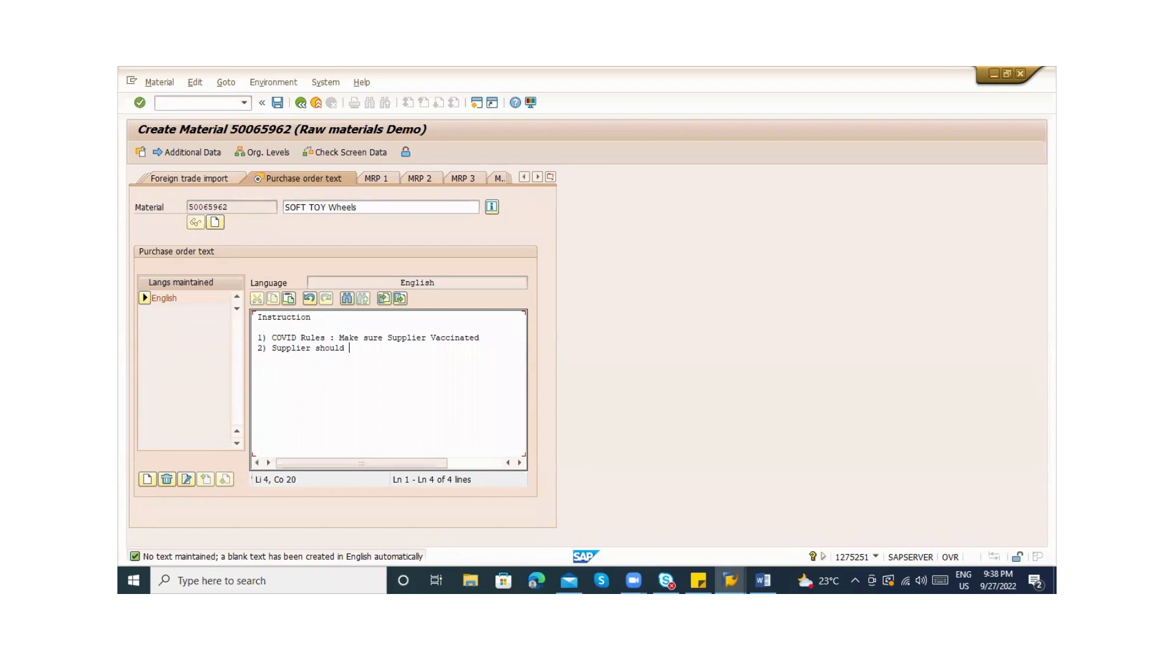
text(submit ID Card)
Check the language options for adding the text in another language, then cancel
click(148, 479)
click(351, 382)
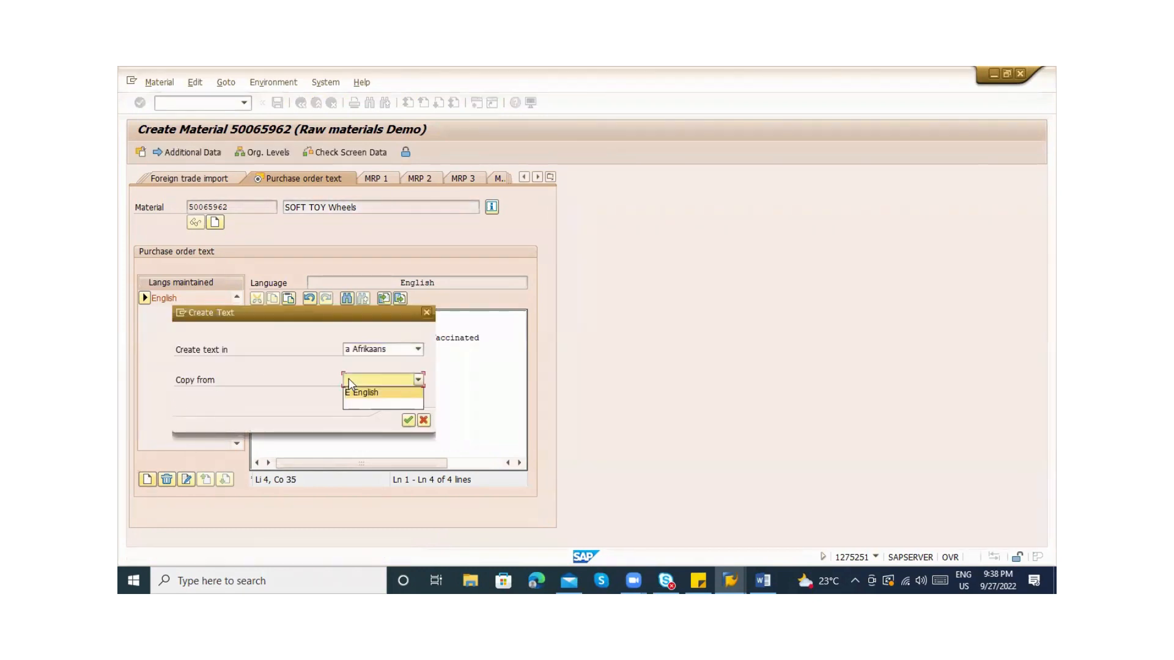
click(354, 355)
click(354, 355)
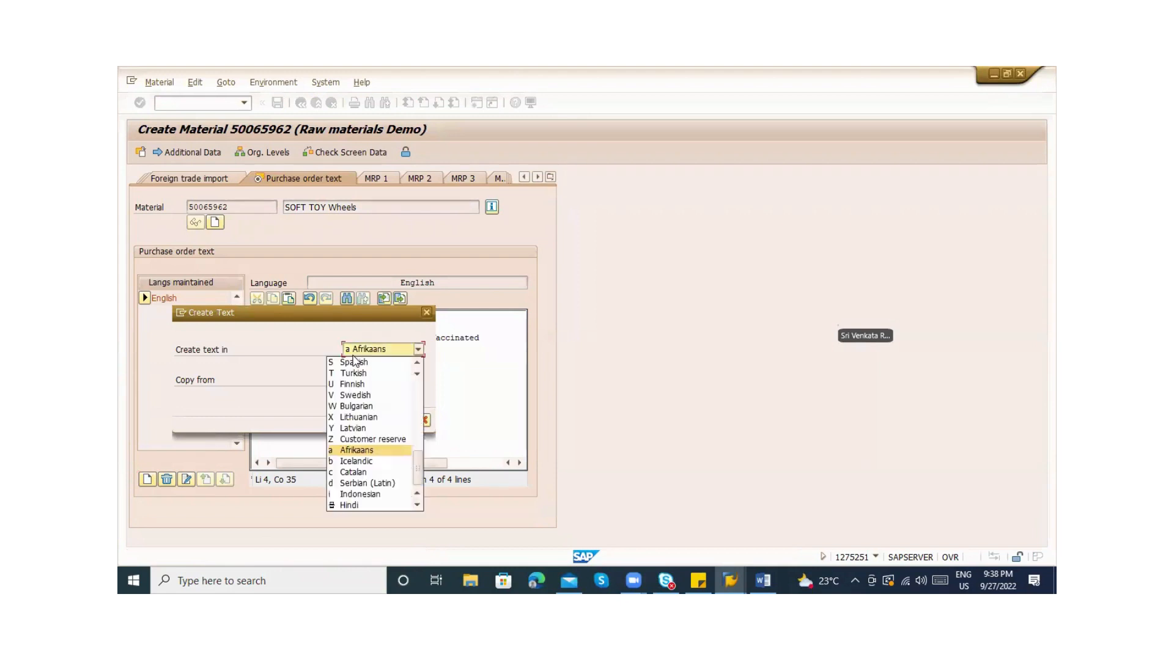
click(379, 351)
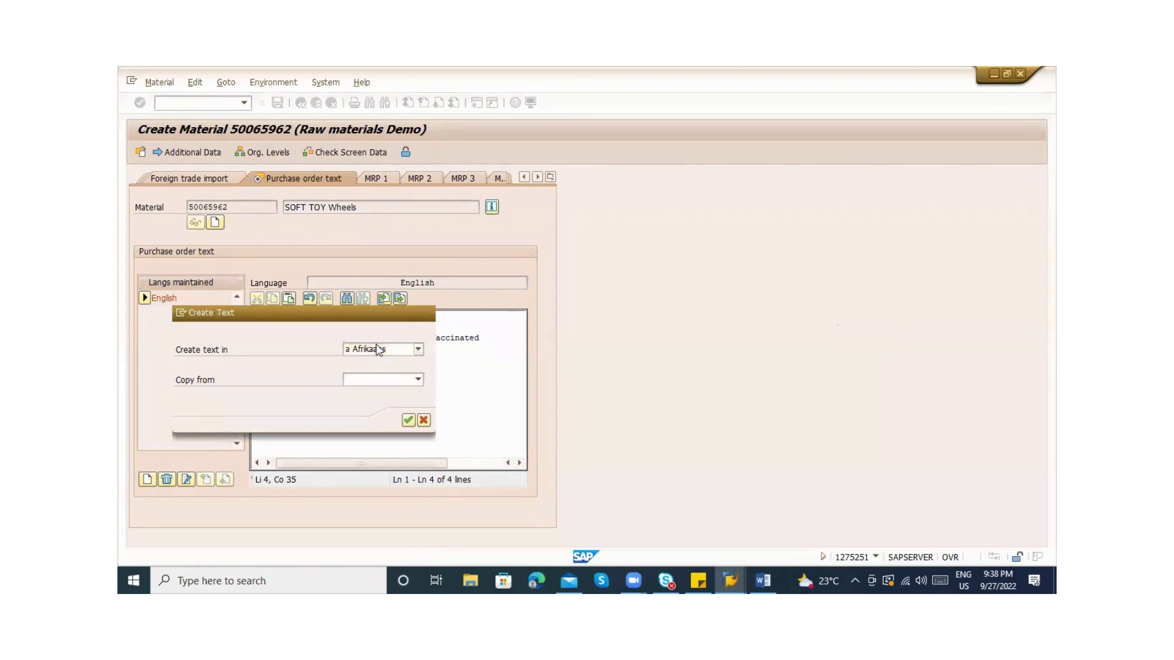
key(Escape)
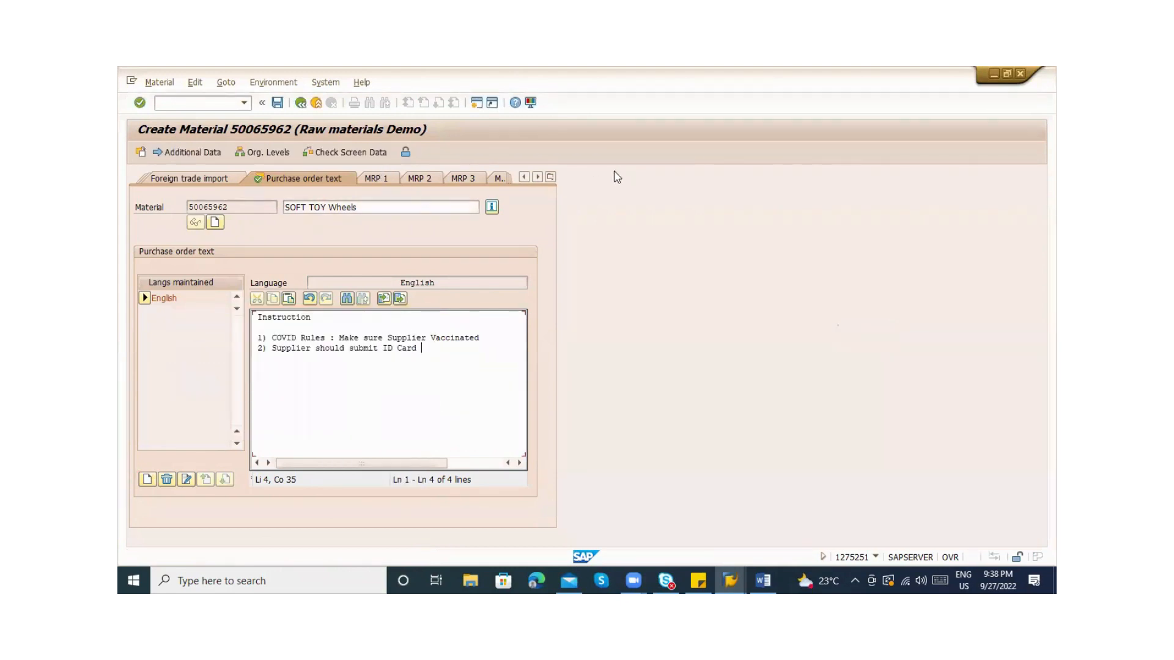
key(Return)
key(Return)
On Plant data / stor. 1, set unit of issue PAC with 1 PAC = 40 PC
click(551, 177)
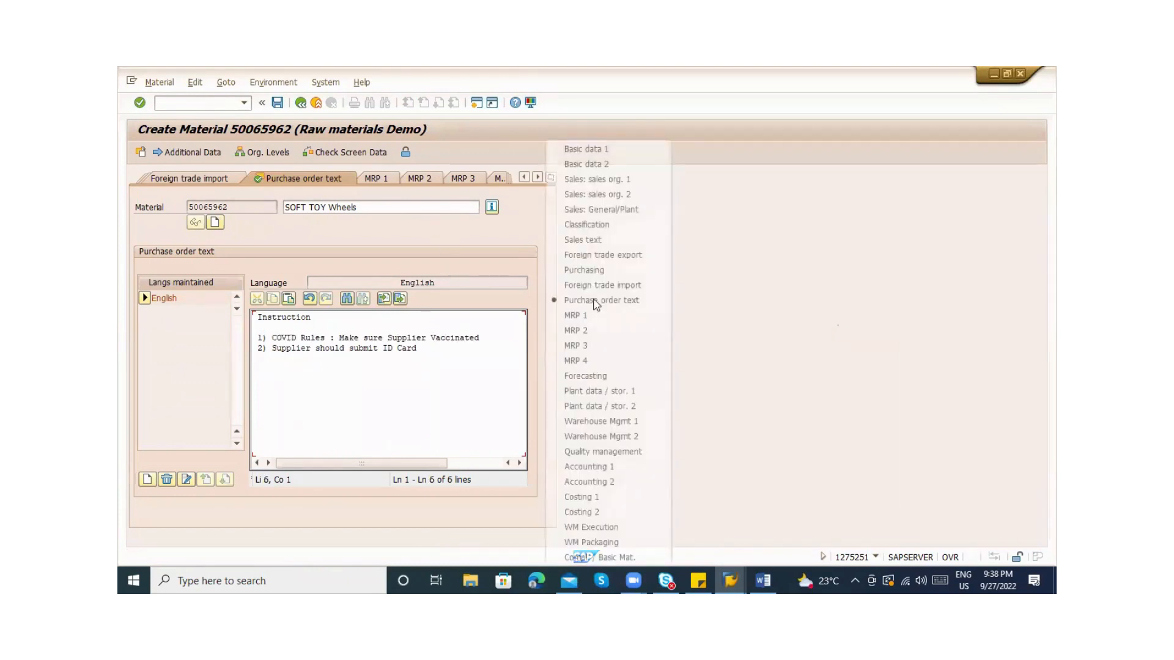
click(607, 392)
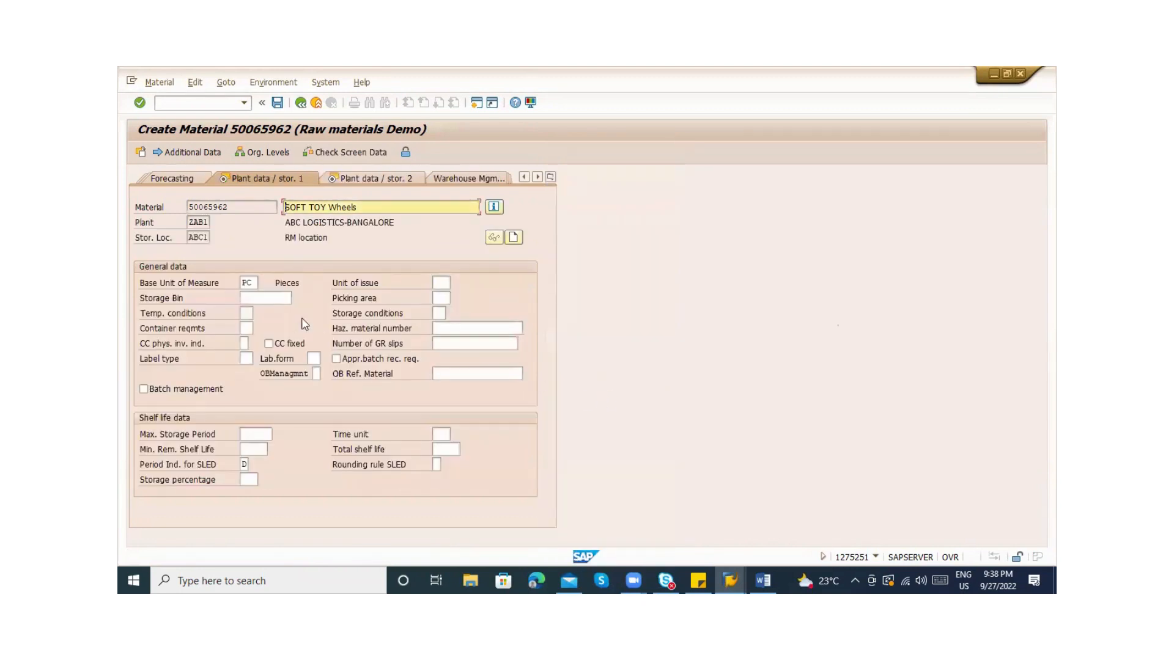
click(443, 284)
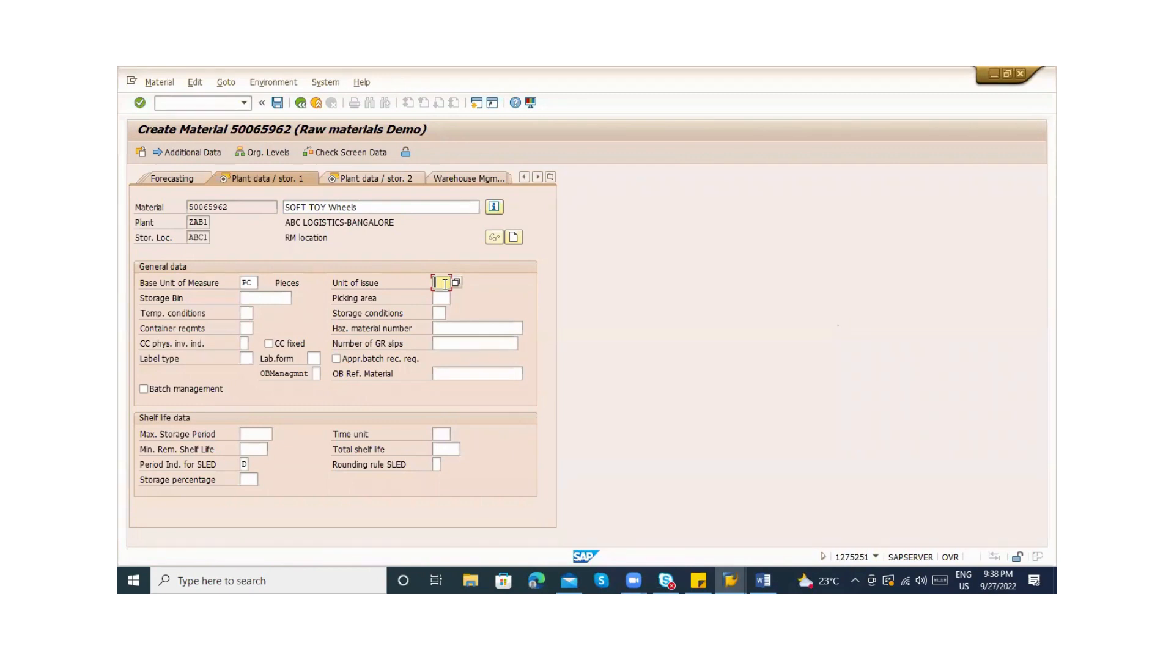
text(PAC)
key(Return)
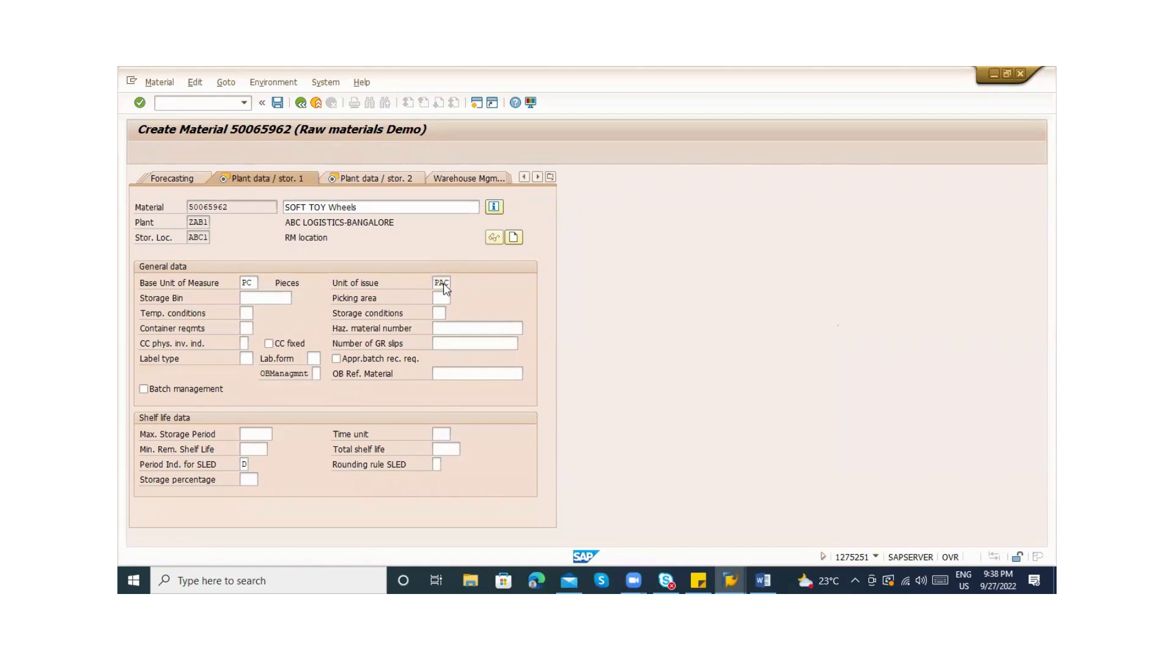
text(1)
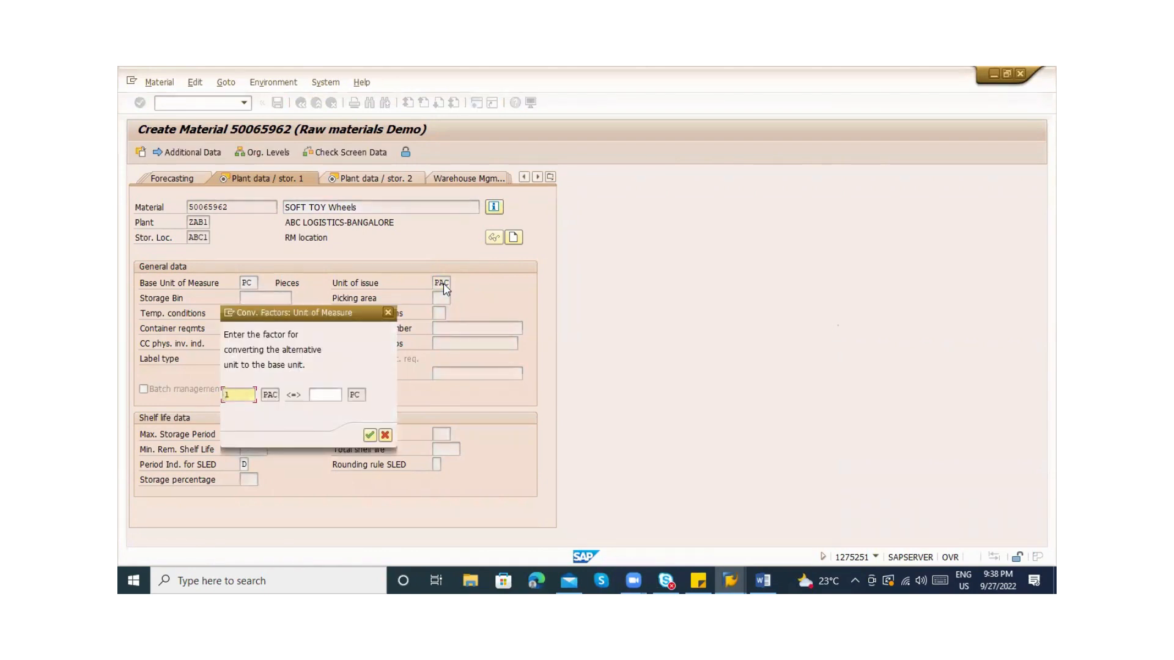
key(Tab)
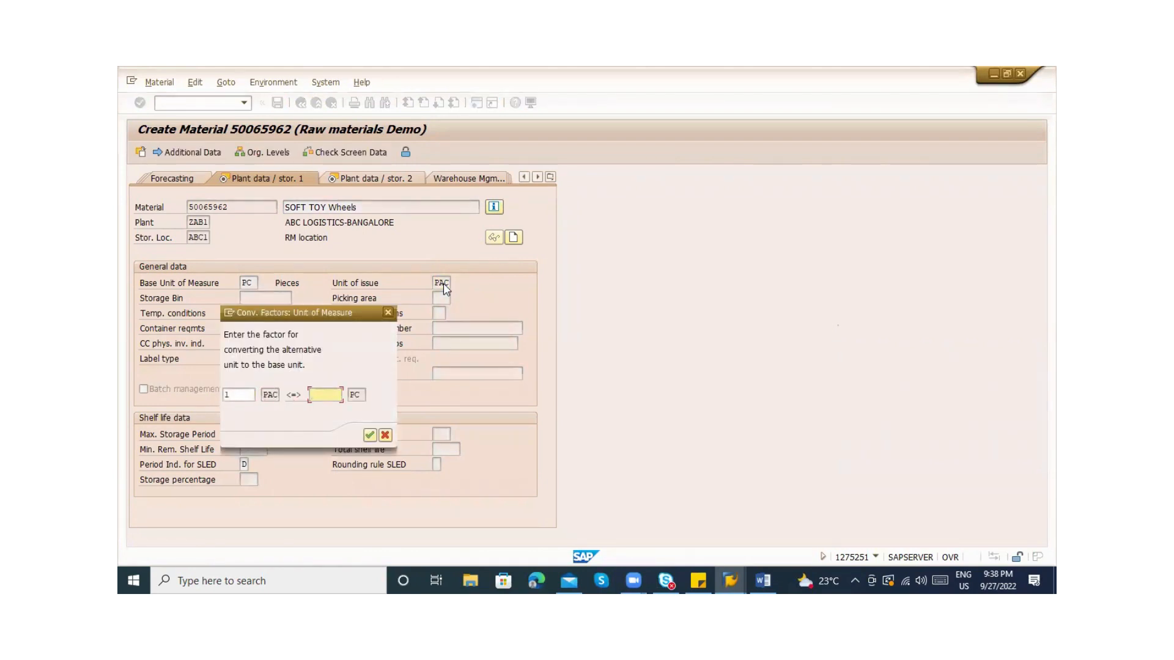
text(40)
key(Return)
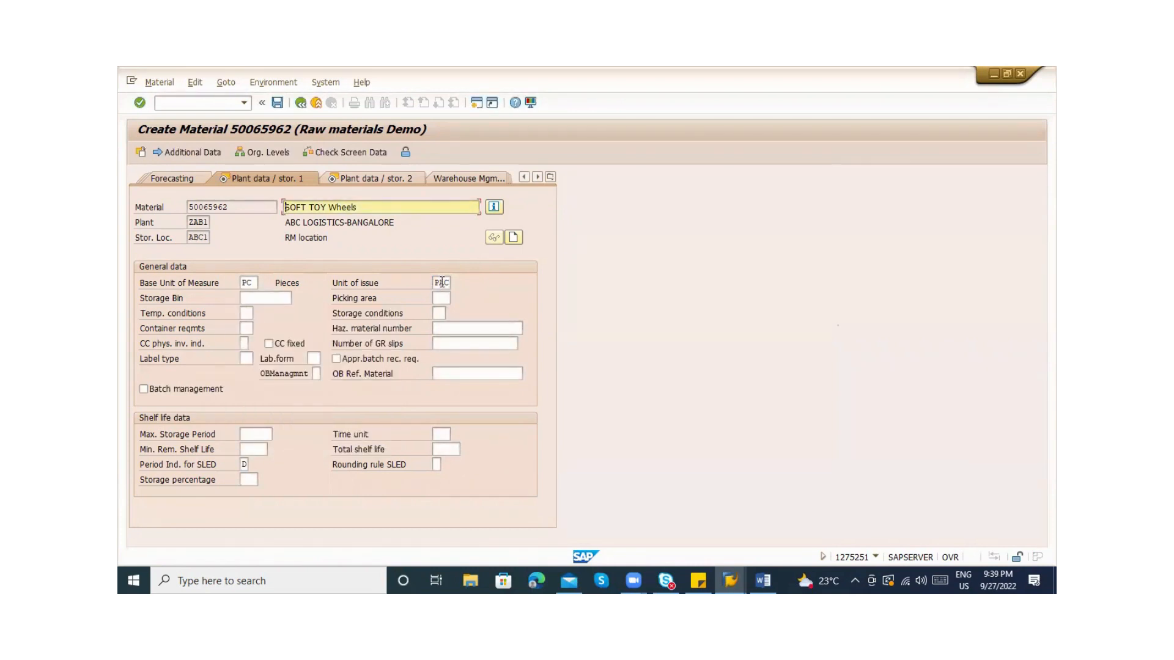
click(196, 153)
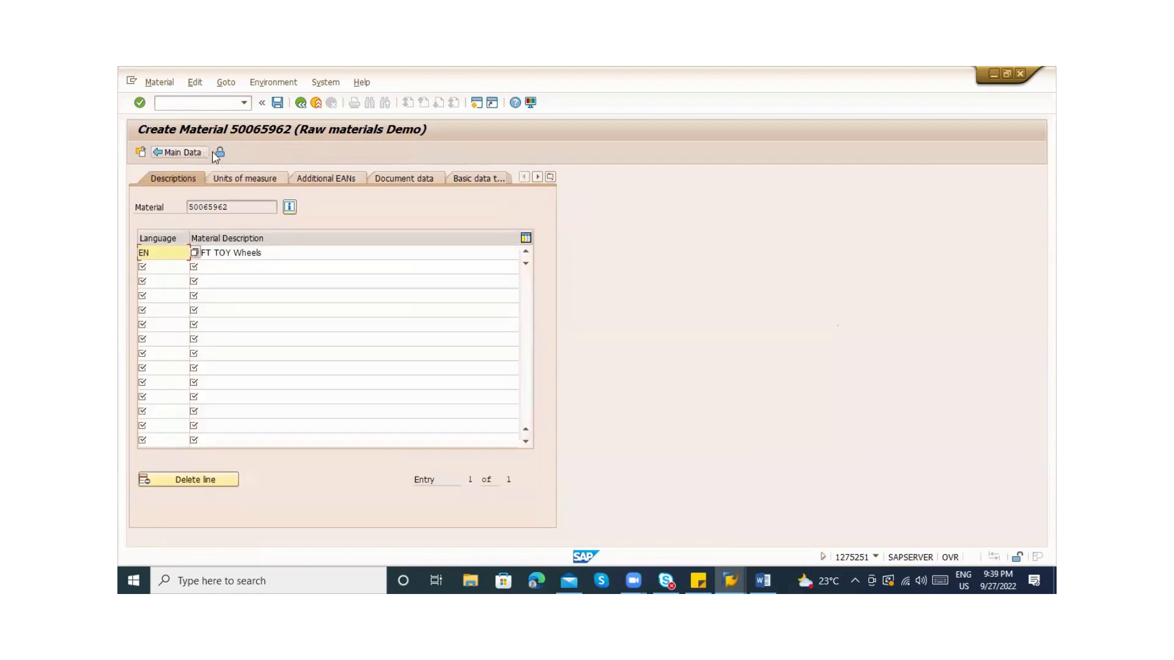
click(257, 177)
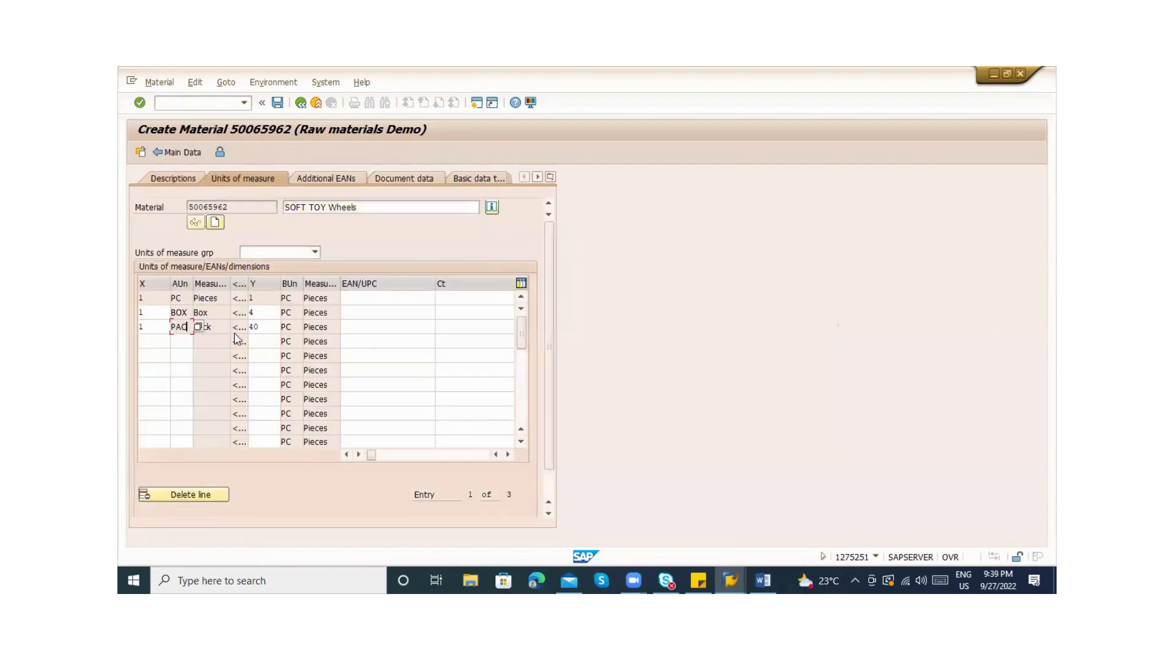
click(257, 328)
click(175, 312)
click(300, 102)
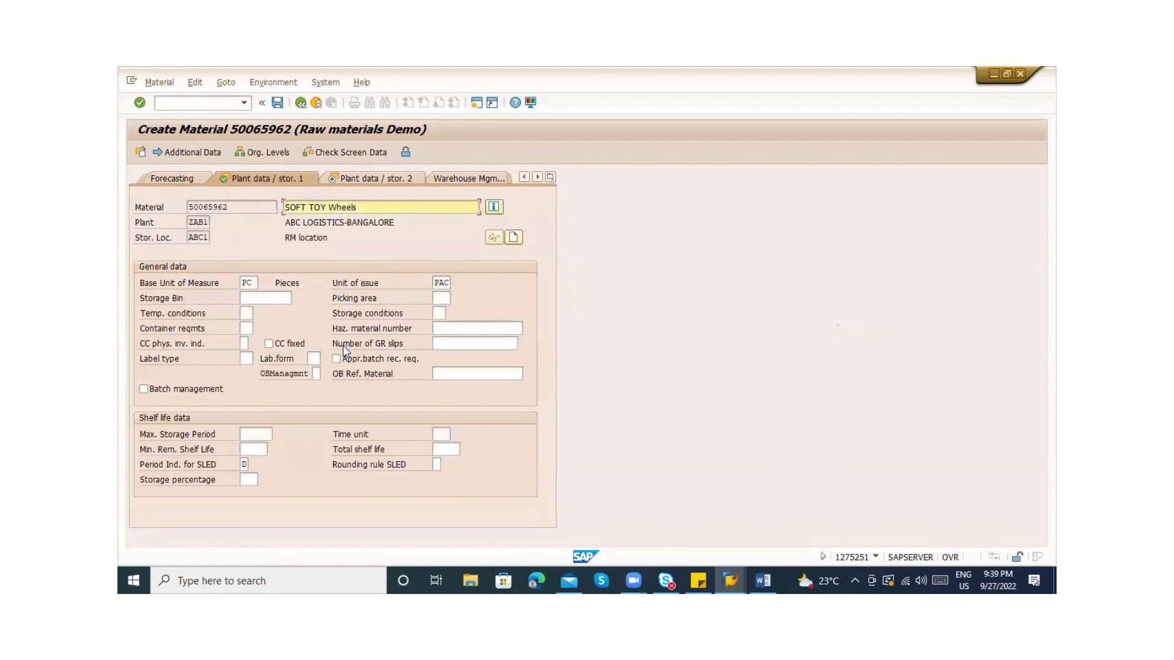
click(270, 299)
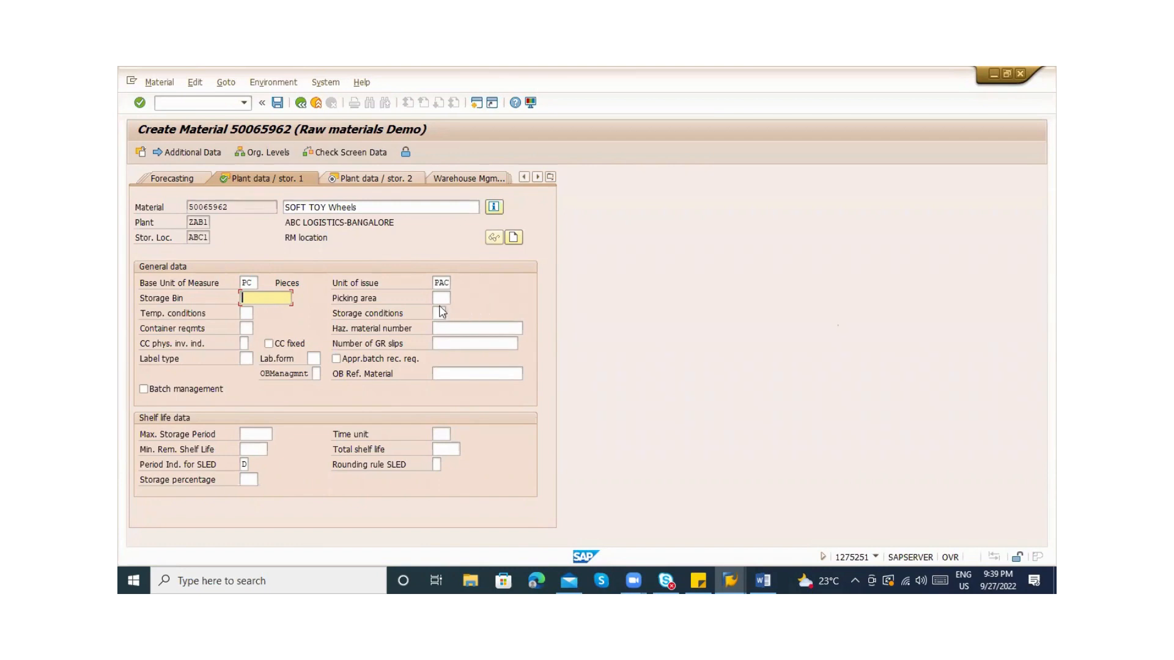
Go over Temp. conditions, Haz. material number, CC phys. inv. ind. and Label type, then open Plant data / stor. 2
click(245, 312)
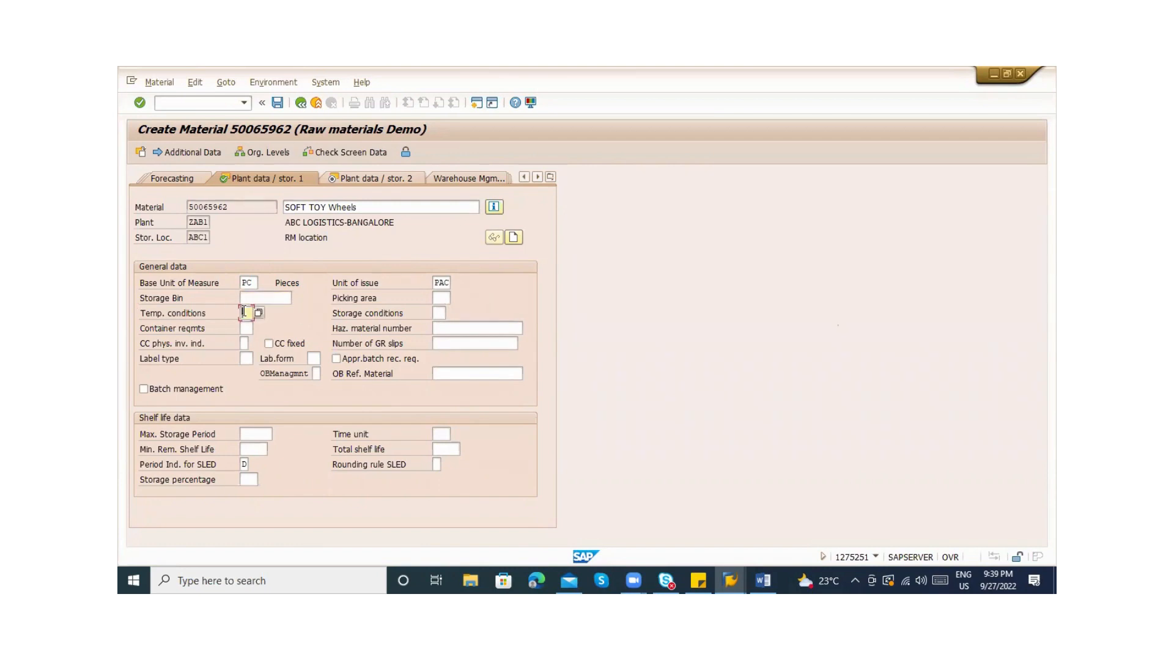
click(463, 332)
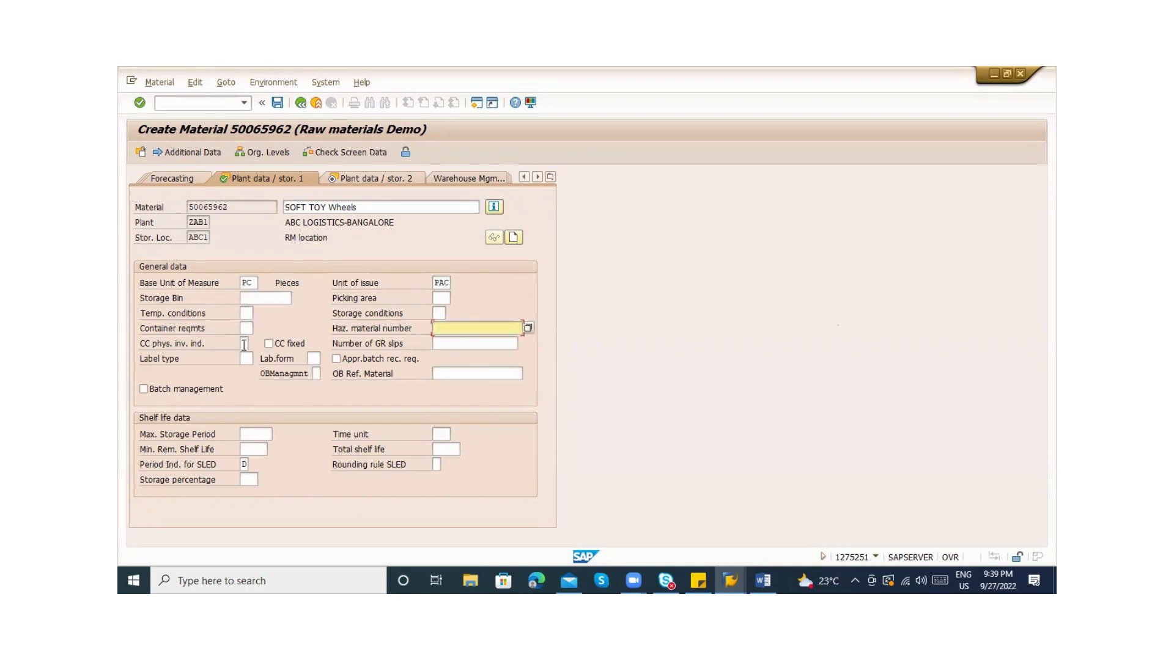
click(244, 344)
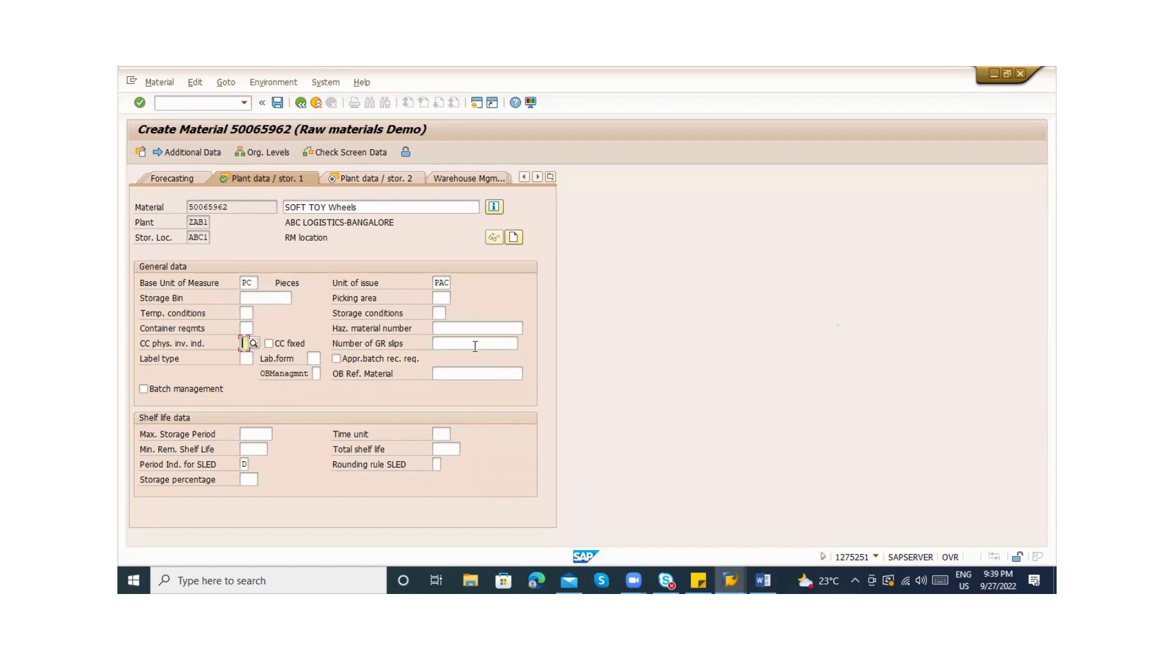
click(245, 359)
click(346, 180)
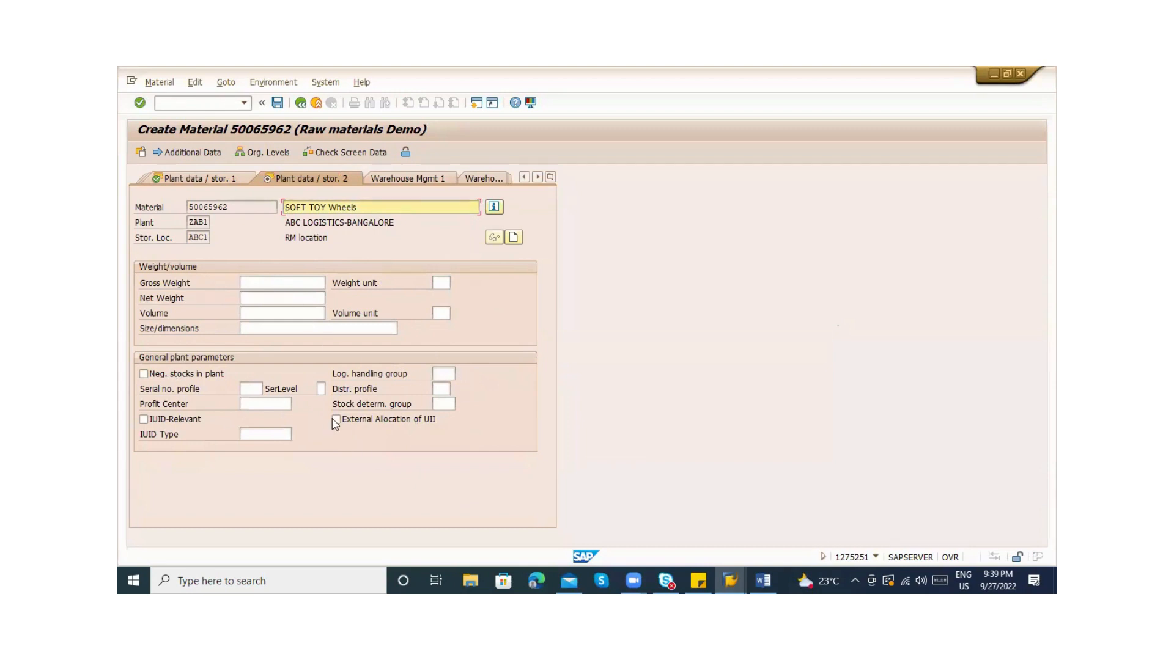
click(263, 280)
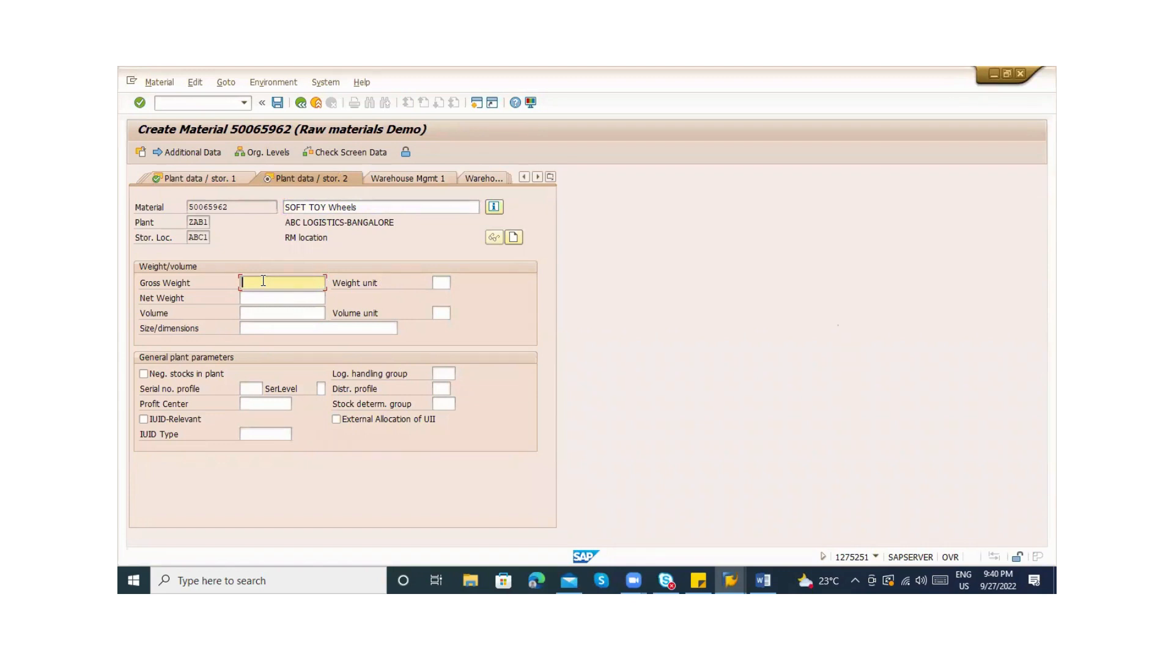
click(144, 375)
Open the Profit Center search help and switch to searching by controlling area
click(247, 407)
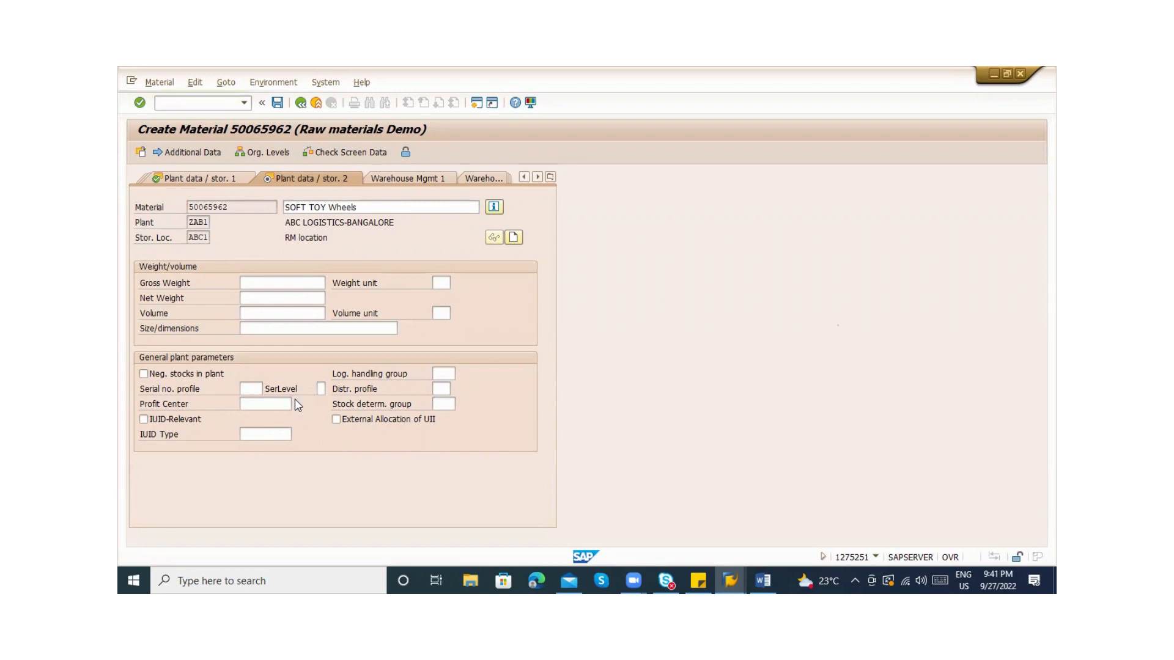
key(F4)
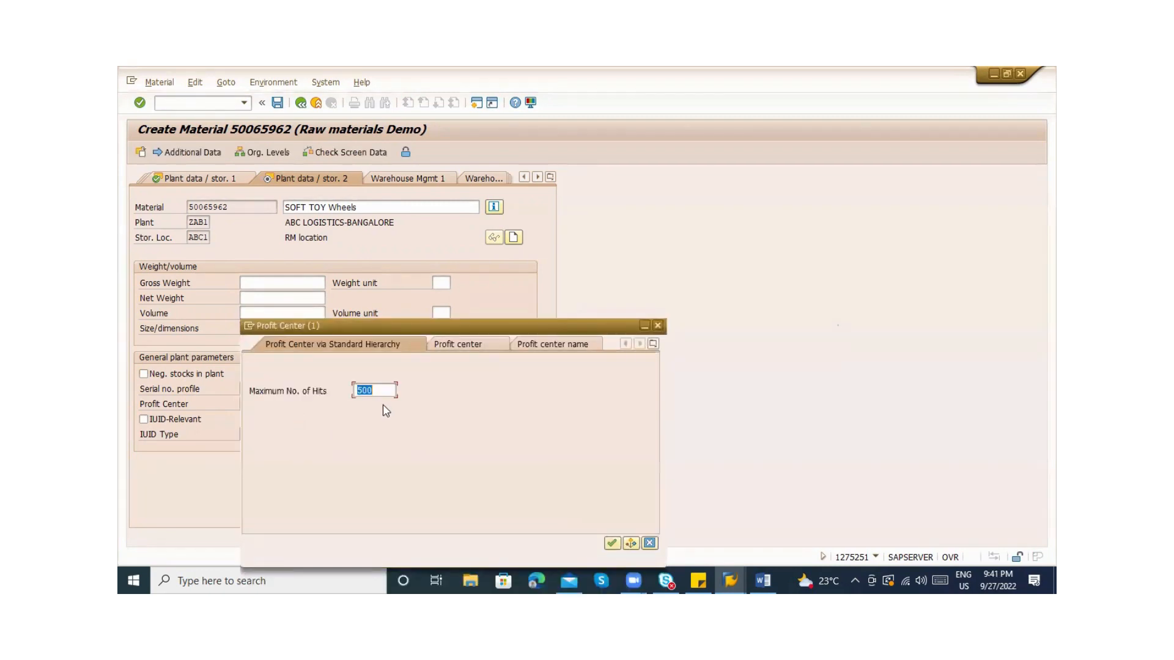
key(Delete)
click(487, 347)
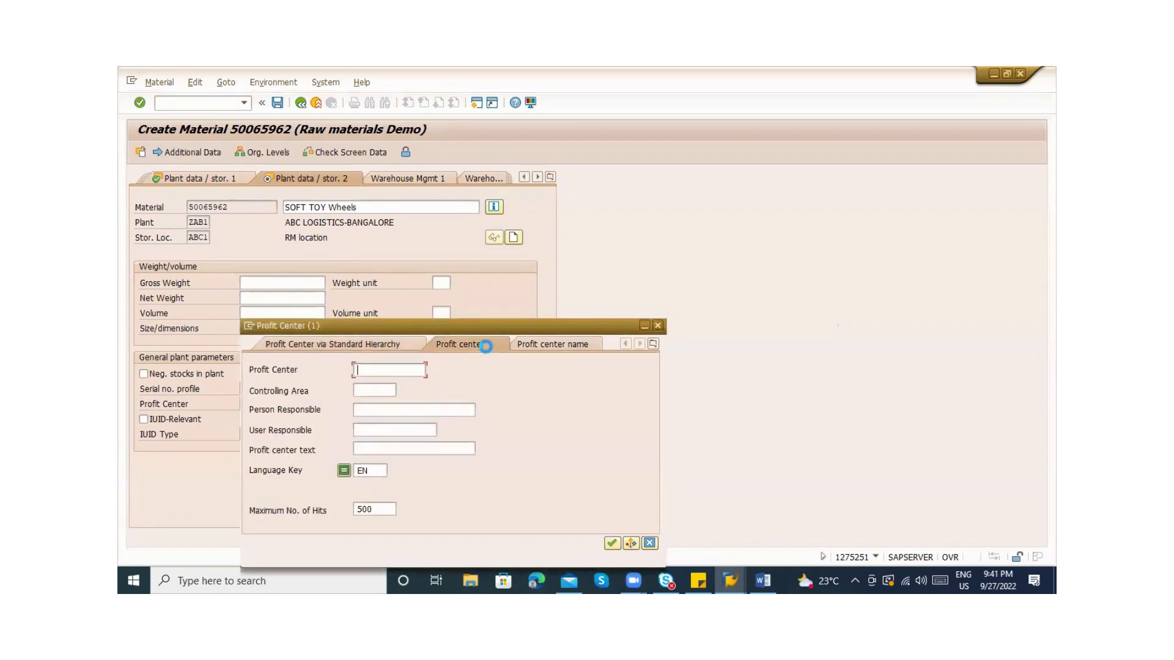
click(387, 393)
click(404, 389)
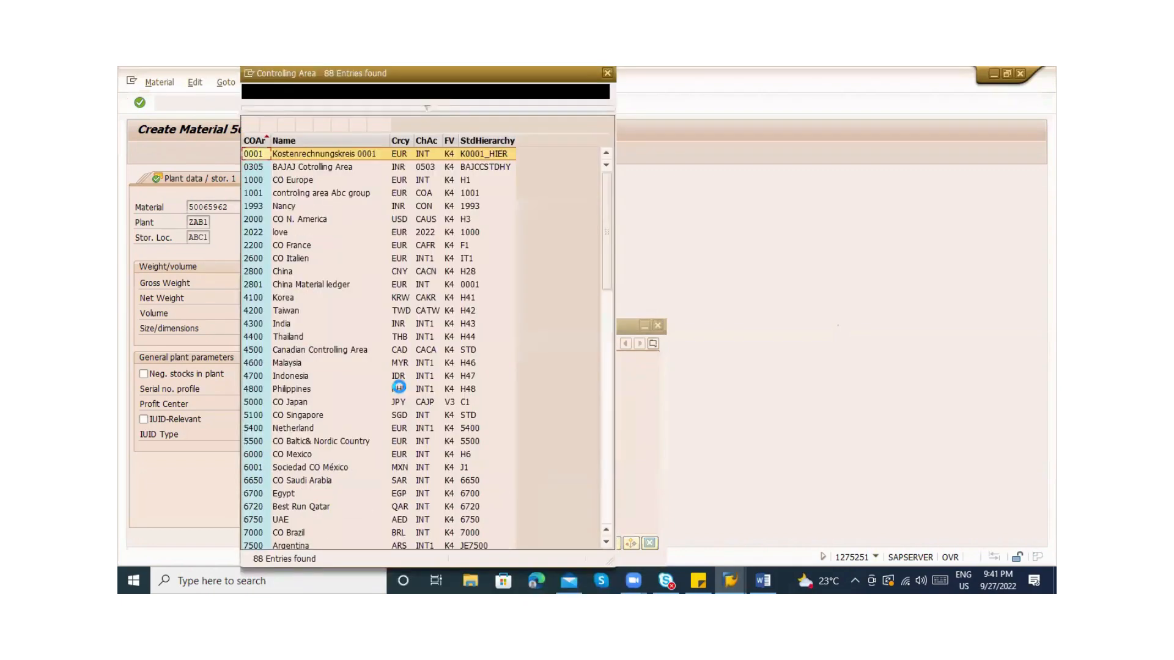
key(Escape)
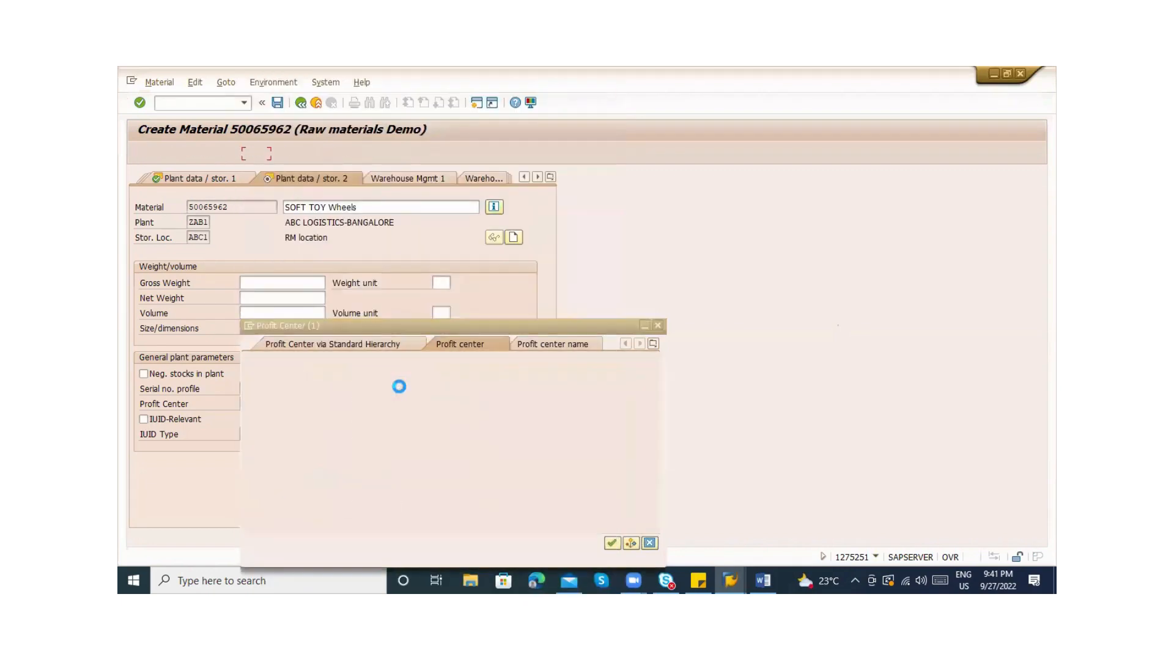
Try controlling area values ZABC, ZX and K* in the profit center search
text(ZAB)
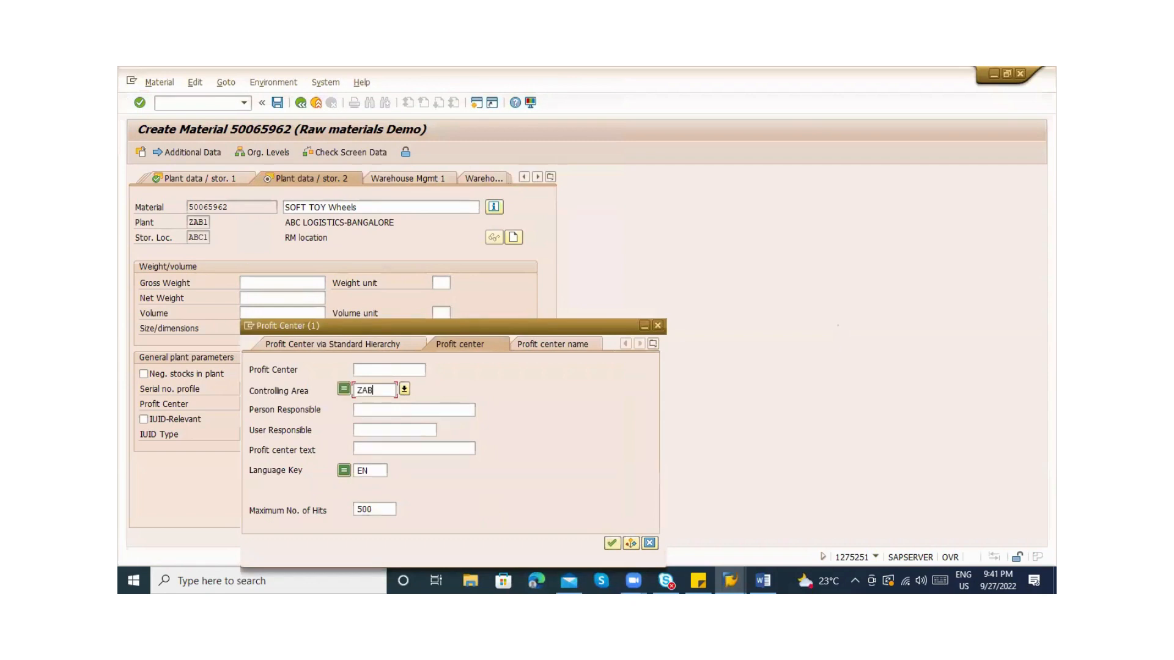
text(C)
double_click(381, 390)
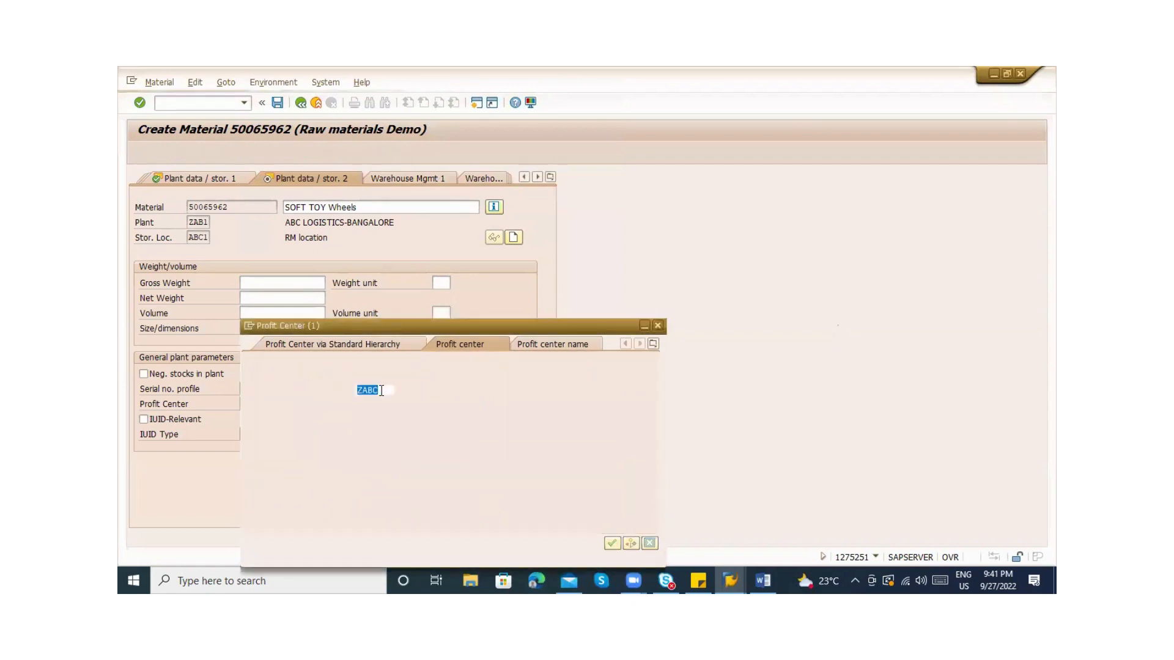
key(BackSpace)
text(ZX)
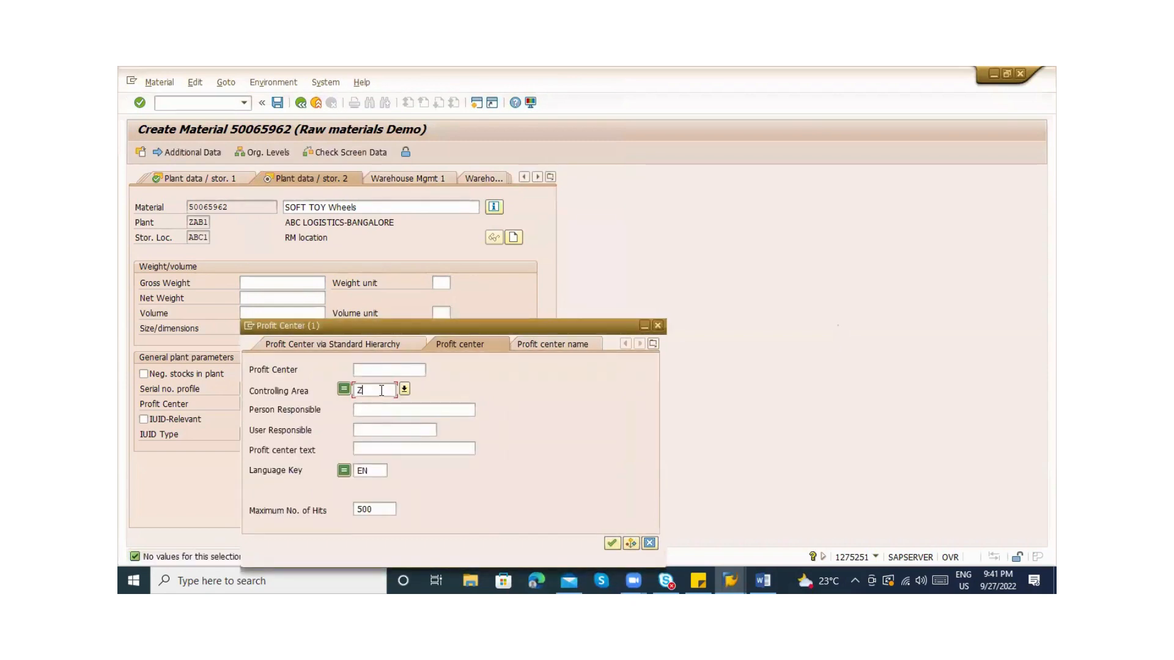
key(BackSpace)
key(BackSpace)
text(KA)
text(*)
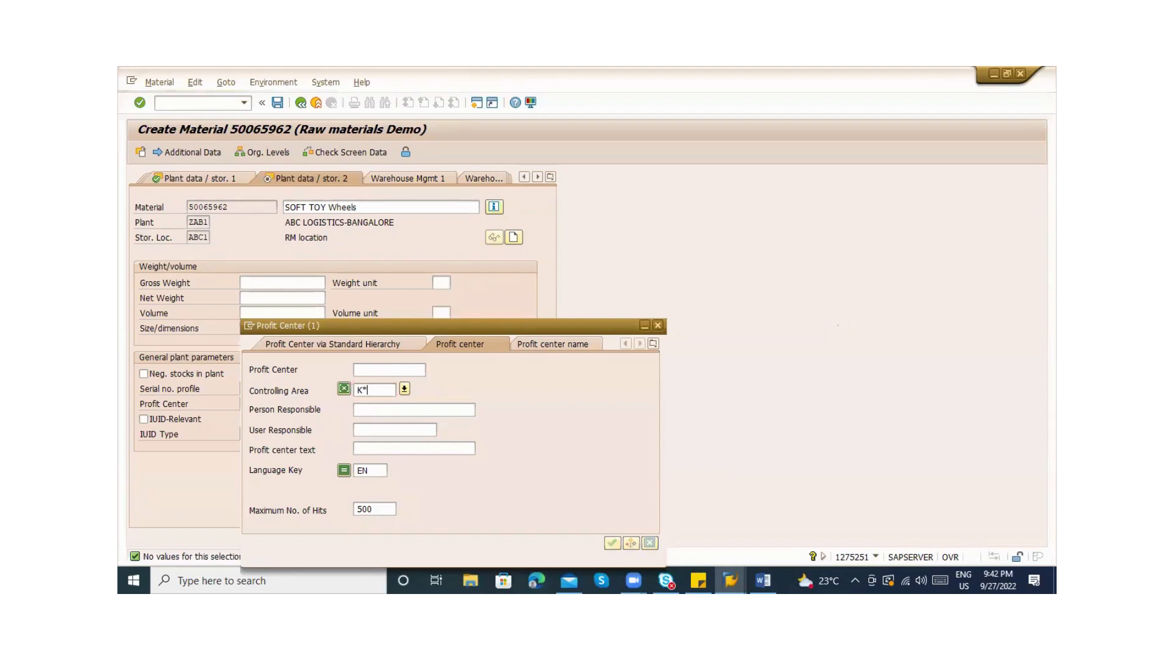
key(Return)
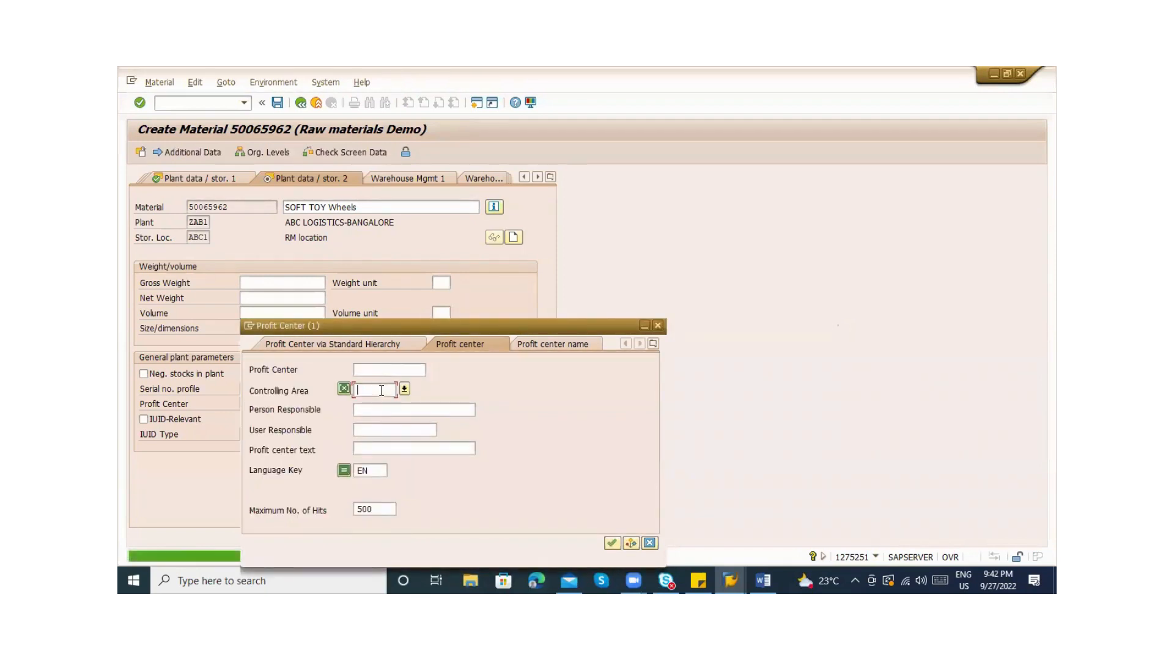
Search profit centers for controlling areas K000 and 1000, then continue to Accounting 1
key(BackSpace)
text(K000)
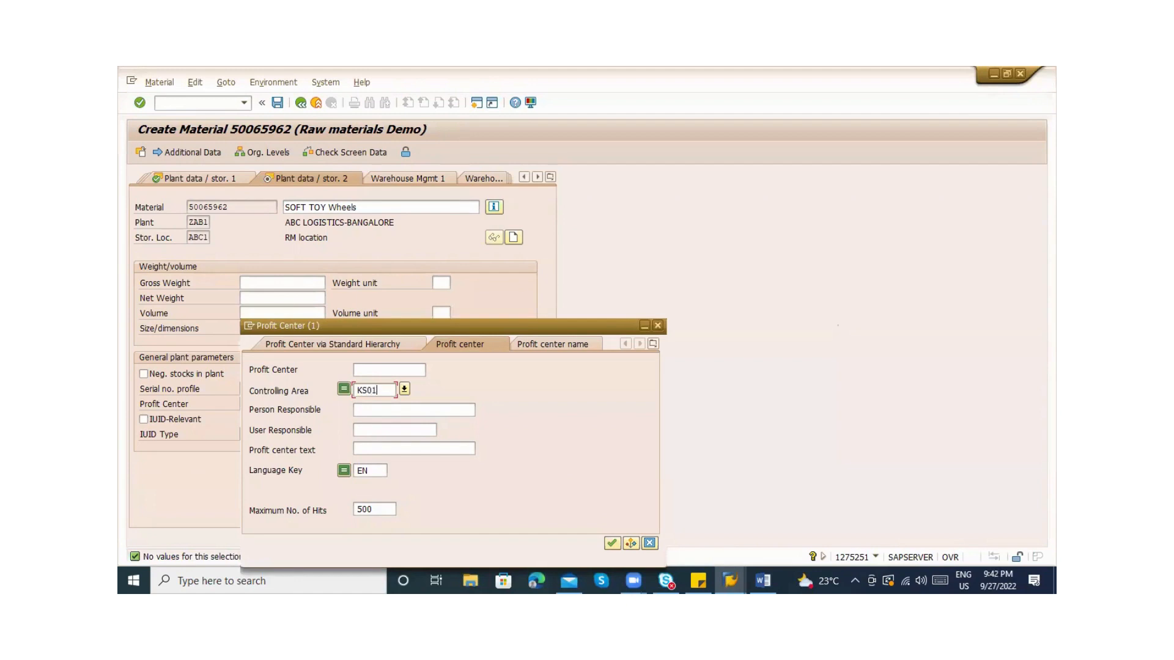
key(Return)
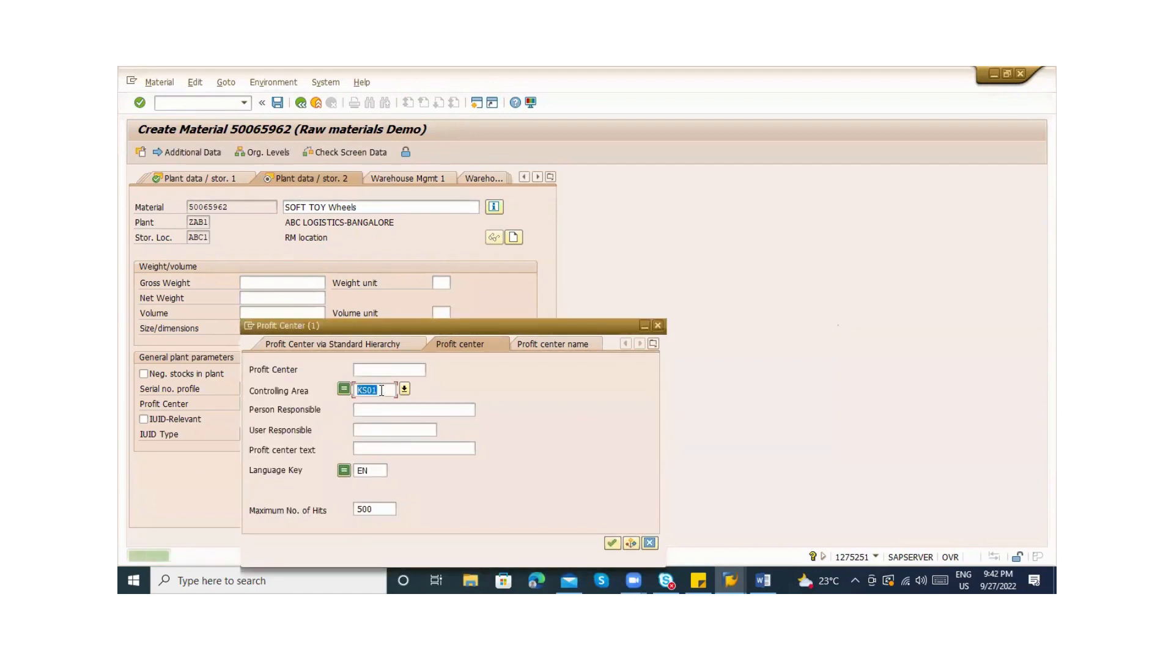
key(BackSpace)
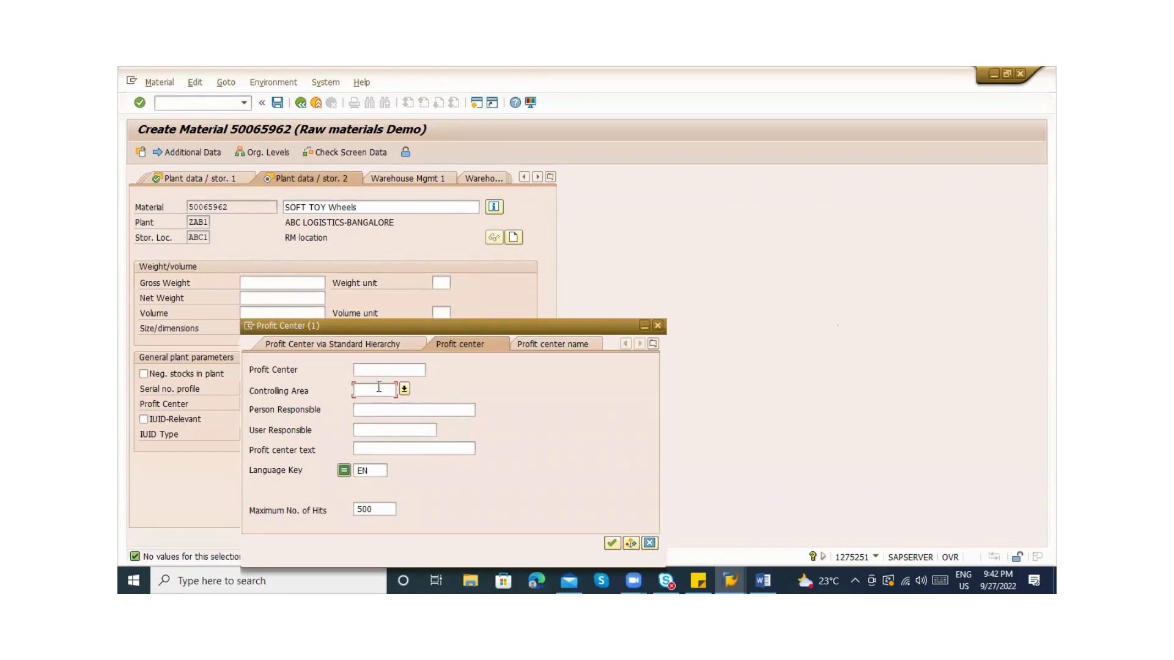
text(1000)
key(Return)
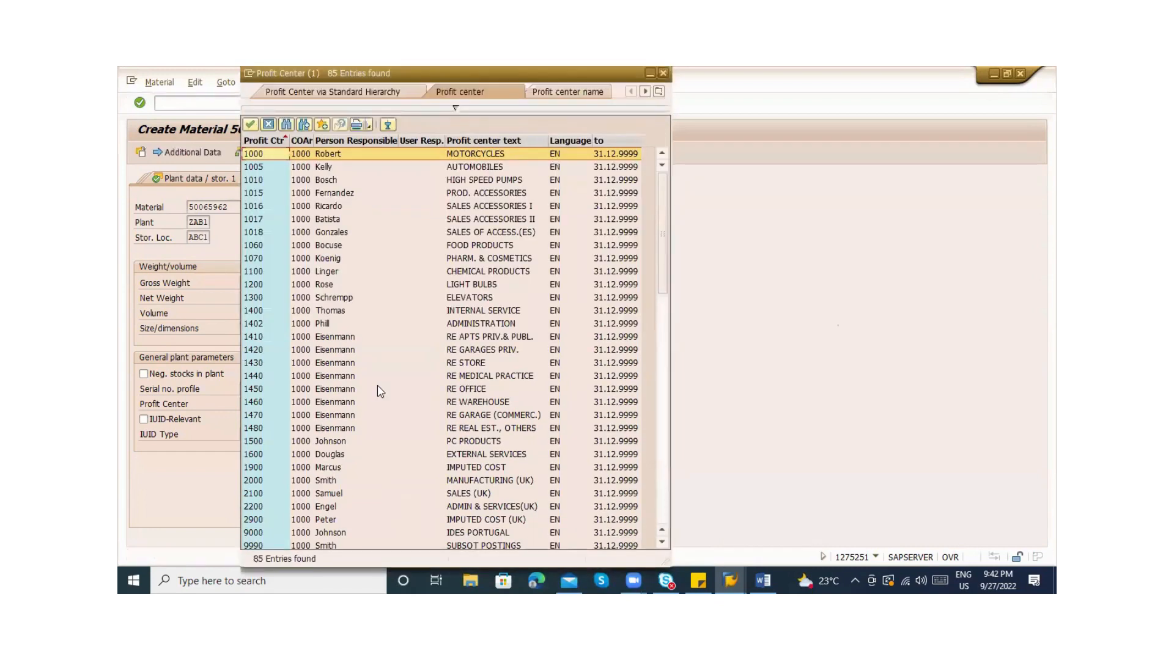
key(Return)
key(Return)
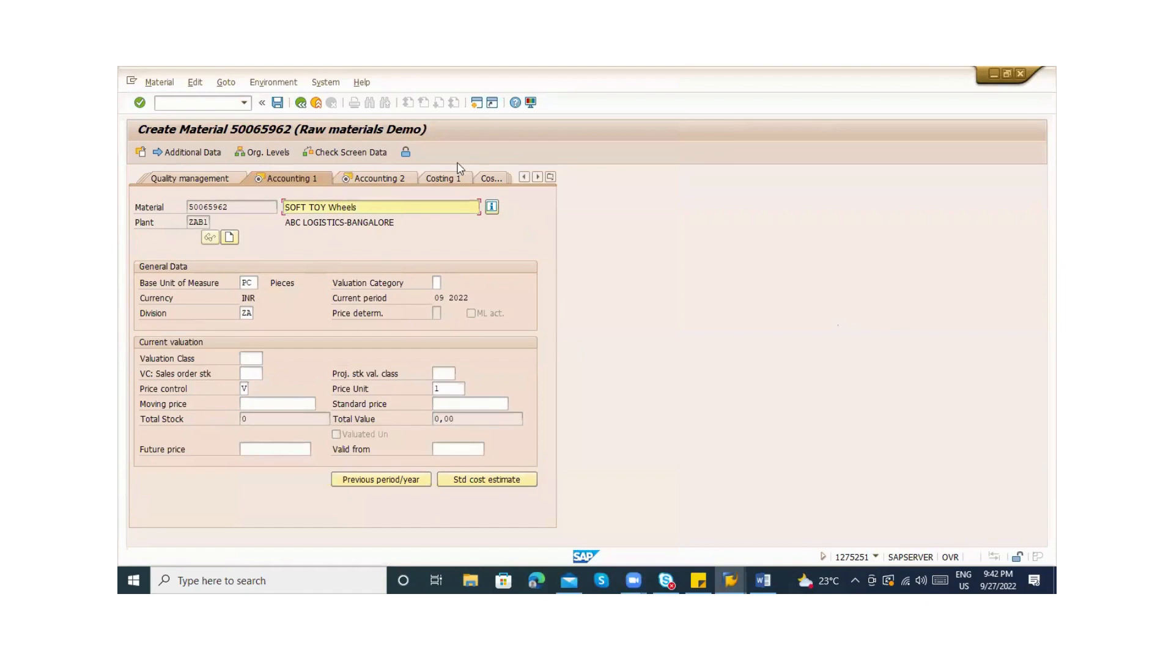
Show the Valuation Class choices VAC1, VAC2 and VAC3 for ZRAW on Accounting 1
click(550, 178)
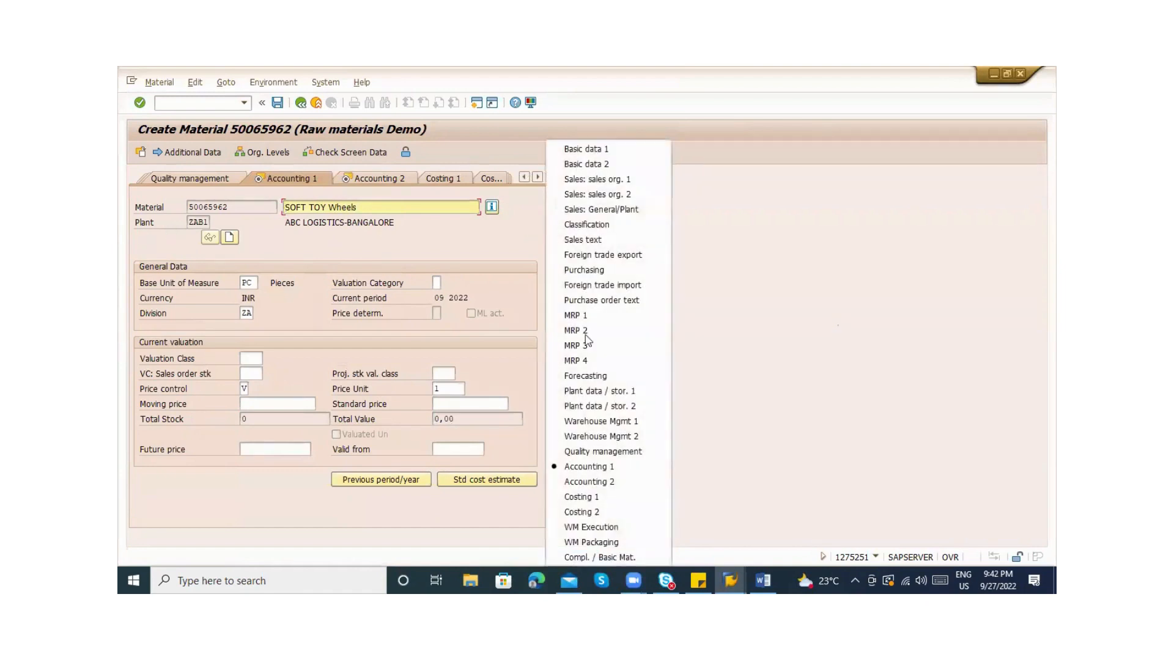
click(588, 405)
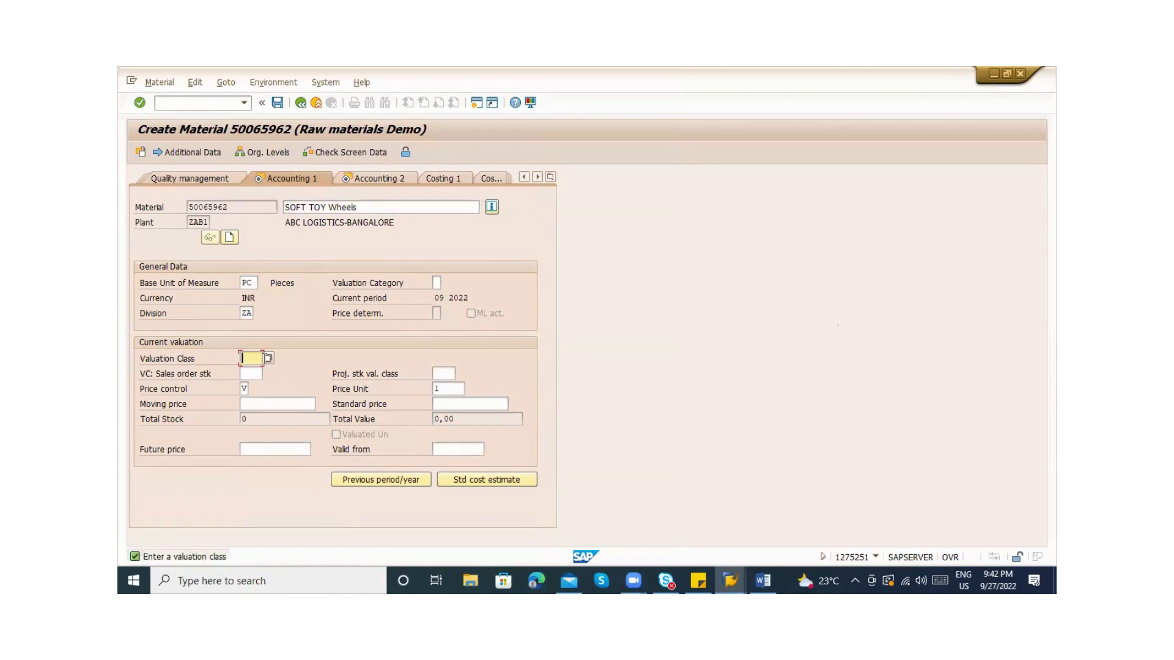
click(267, 358)
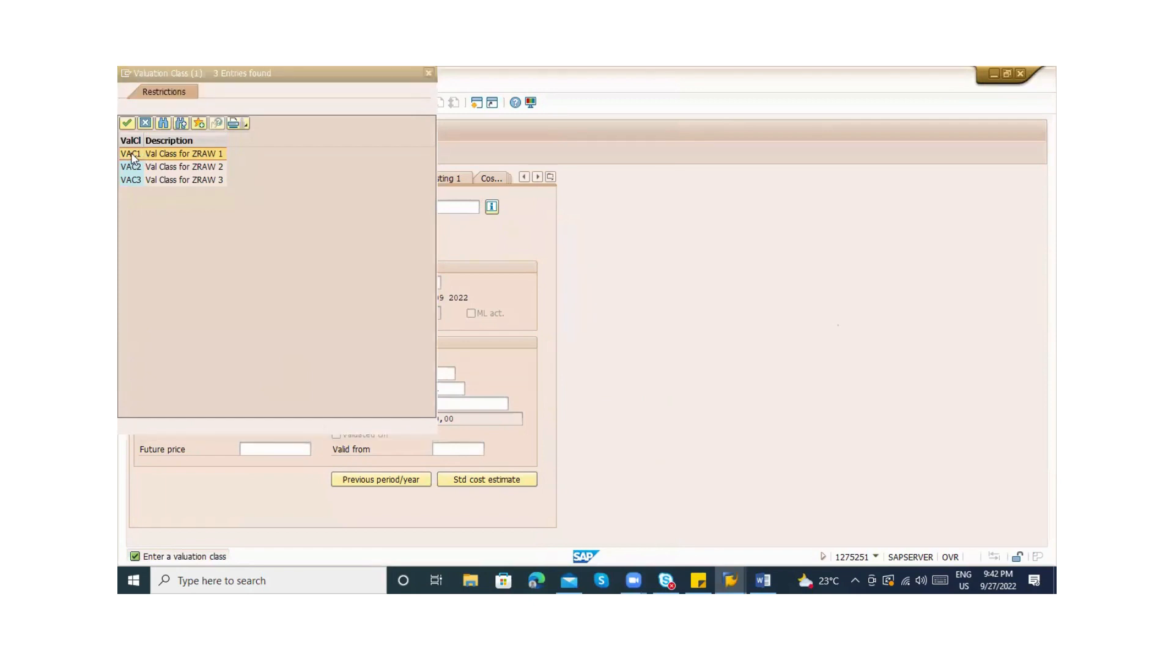
Pick VAC1 (Val Class for ZRAW 1) from the valuation class list
double_click(131, 157)
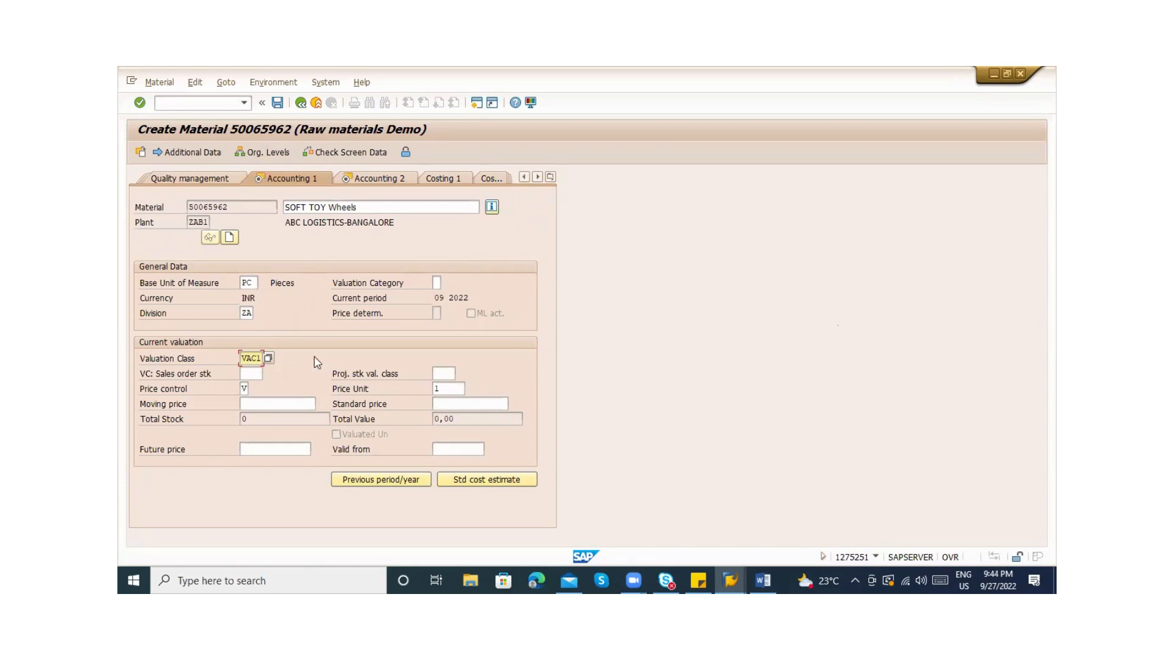
Confirm VAC1 as valuation class after checking material status, then list price control options S and V
drag(240, 358, 267, 360)
click(252, 360)
key(Return)
click(492, 207)
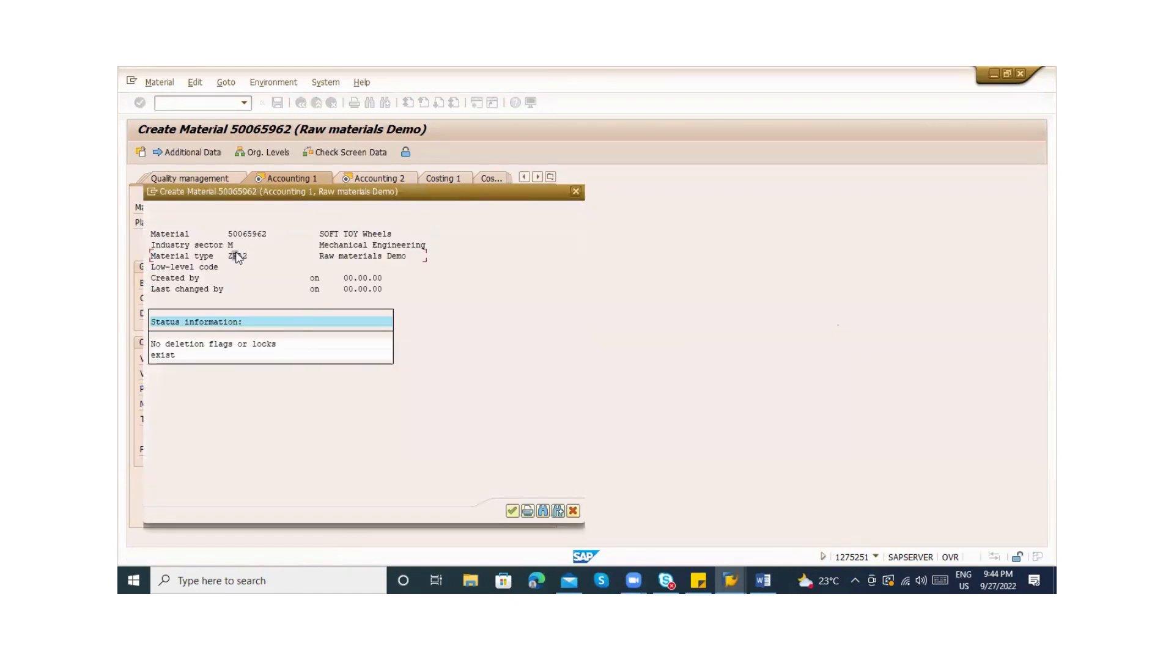
click(579, 194)
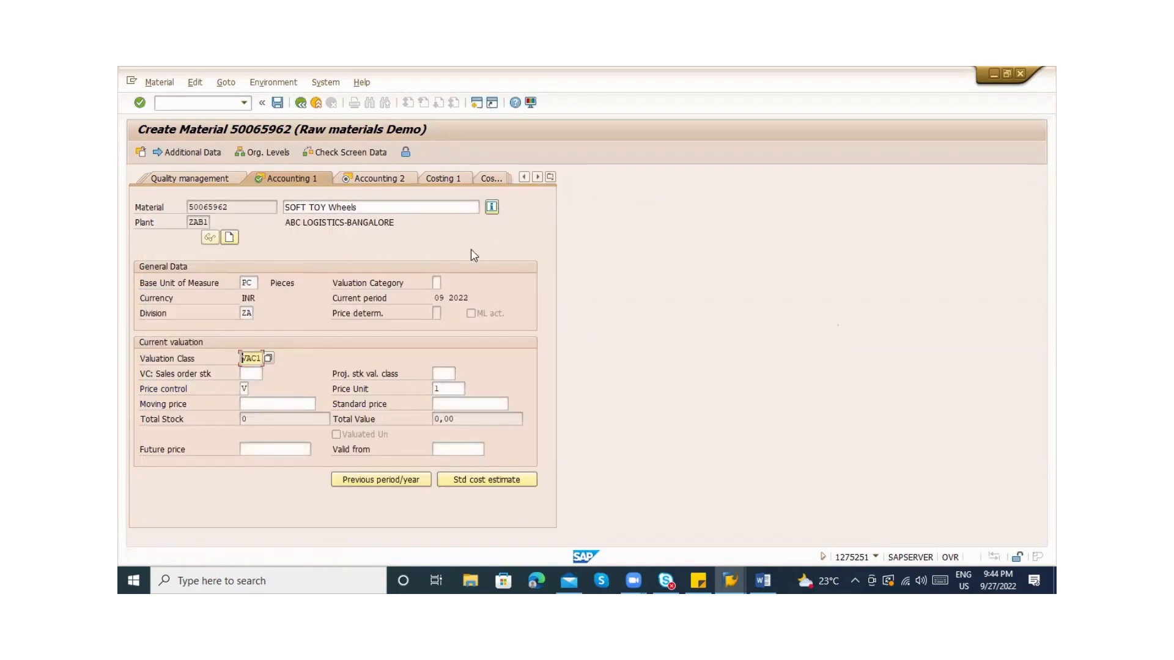
click(271, 360)
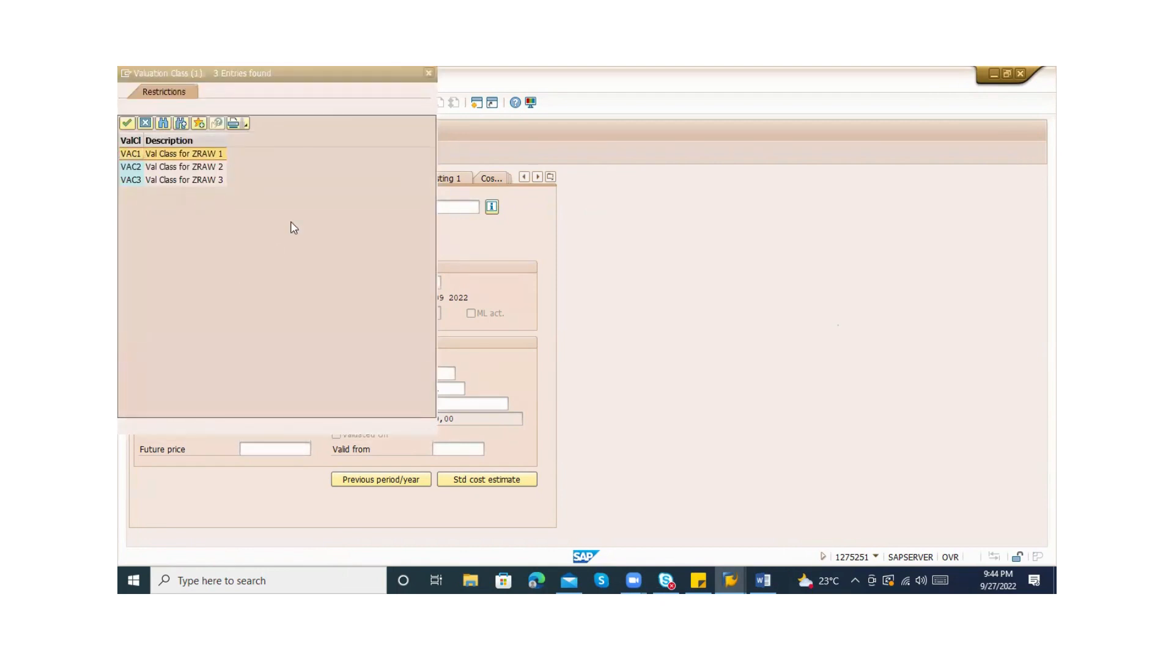
key(Return)
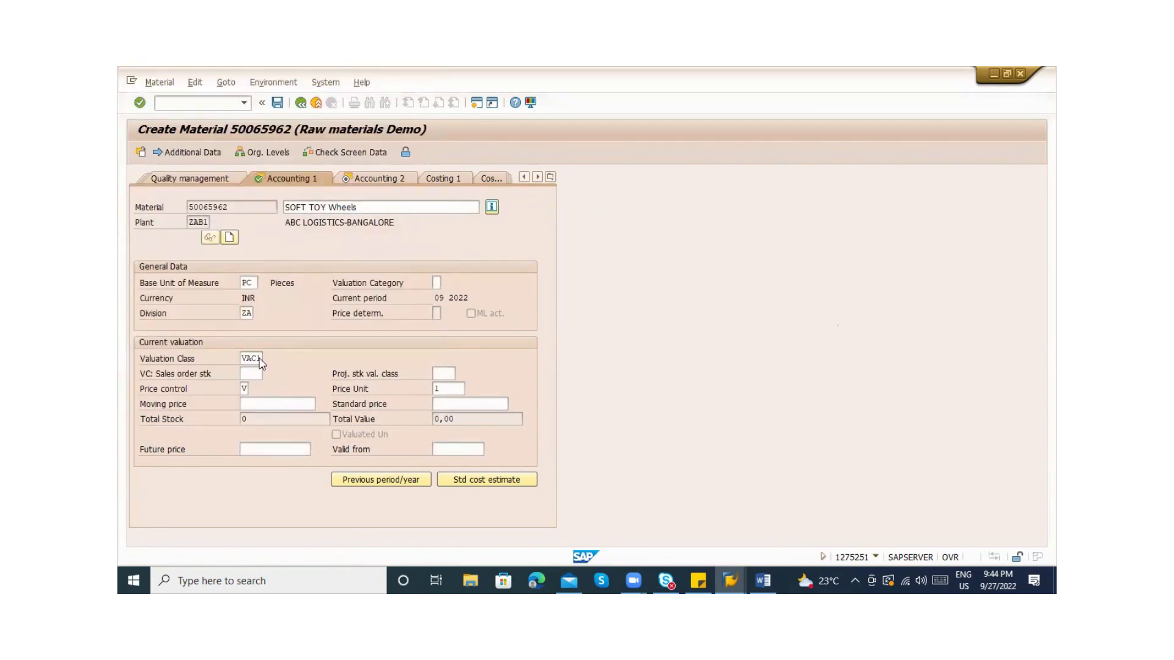
click(245, 390)
click(252, 390)
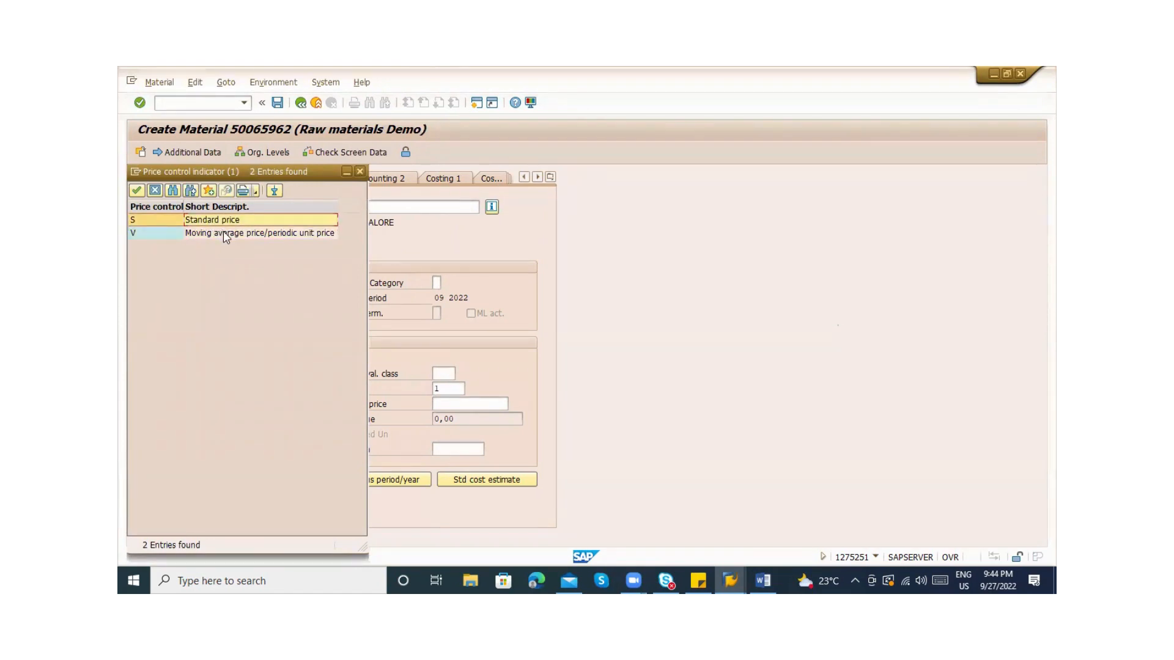
Set price control to V (moving average price) and review the 0,00 total value
click(226, 238)
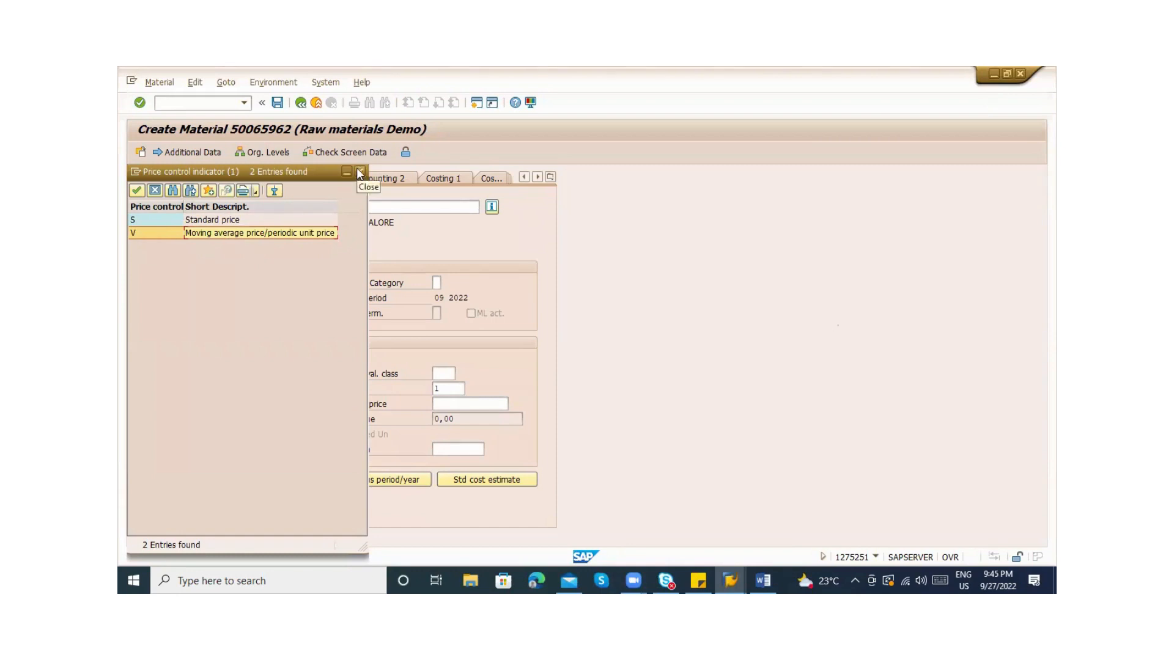
click(360, 173)
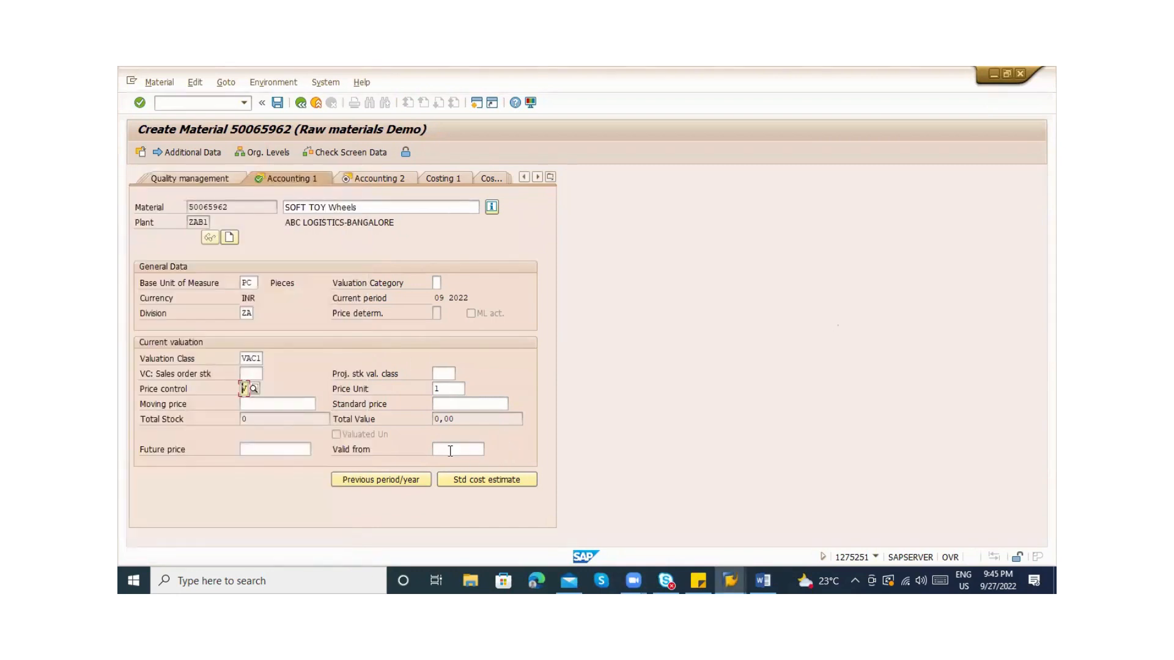
click(253, 425)
drag(458, 422, 432, 422)
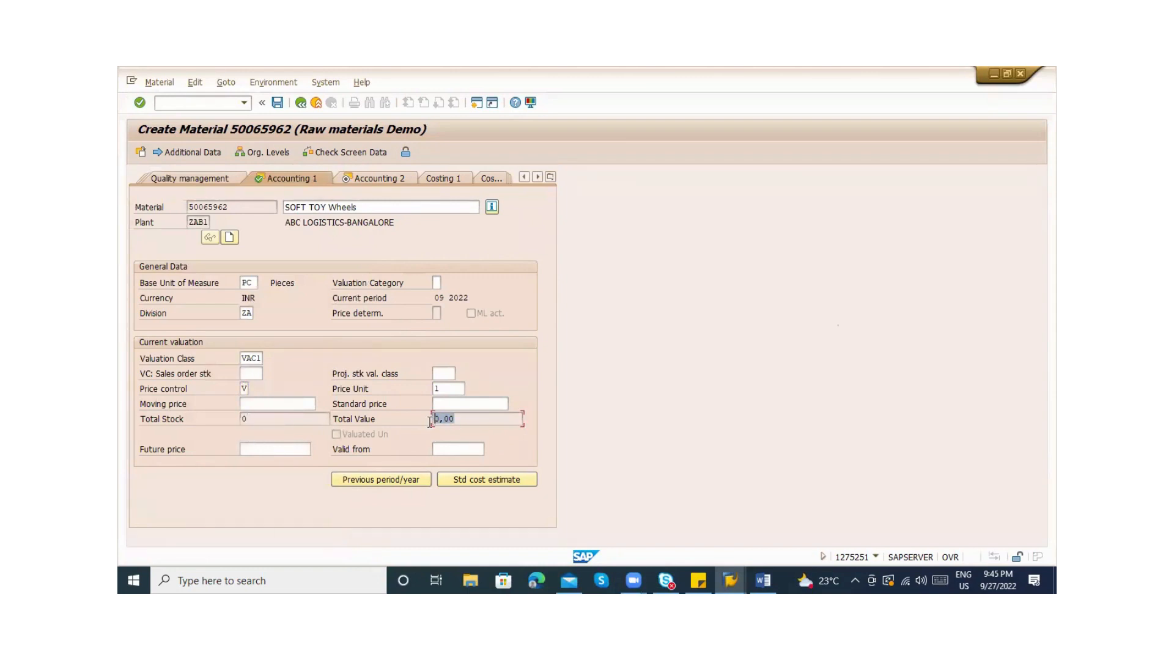
click(255, 405)
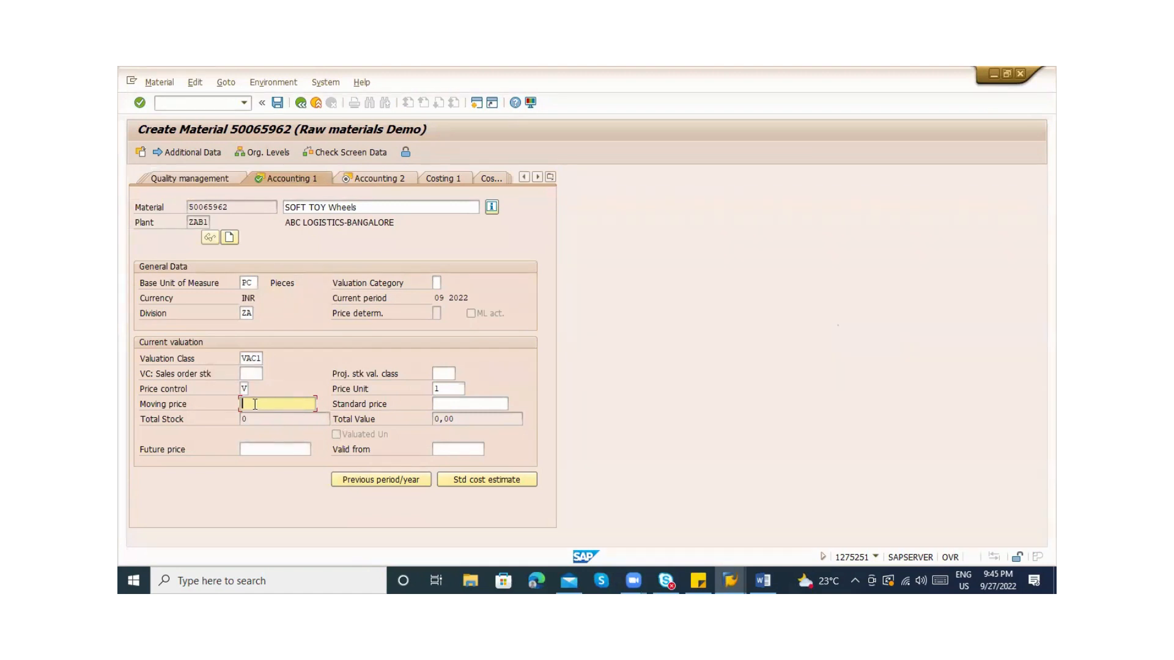
Check the valuation category options, accept the moving price warning, and save material 50065962
click(436, 282)
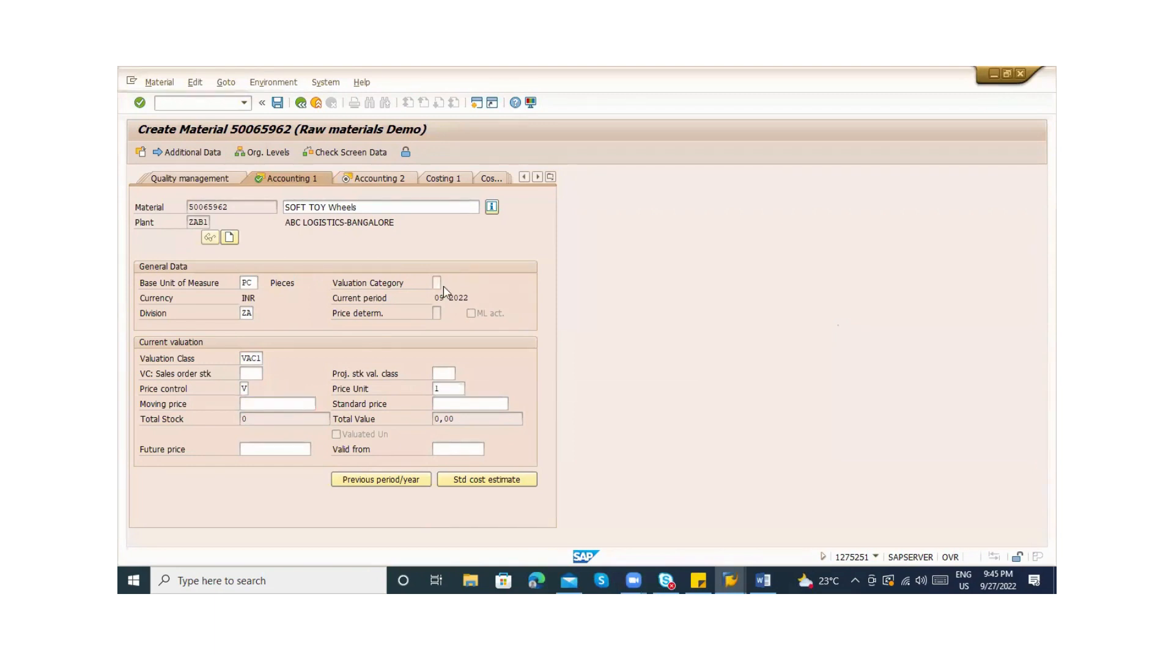
click(446, 283)
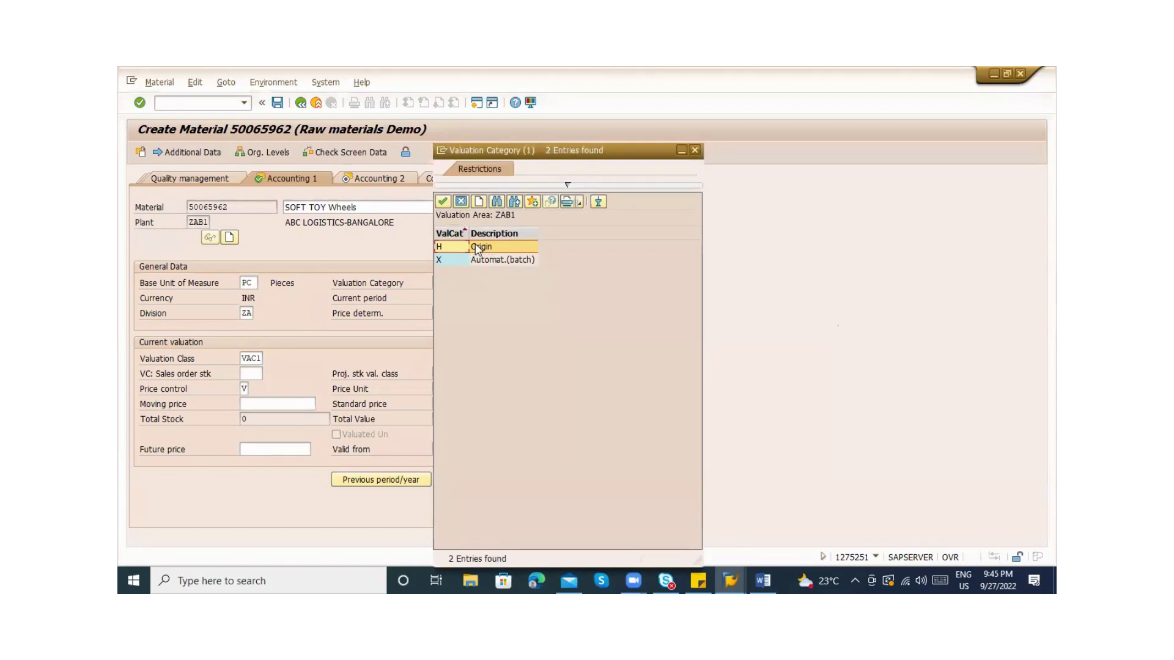
double_click(478, 247)
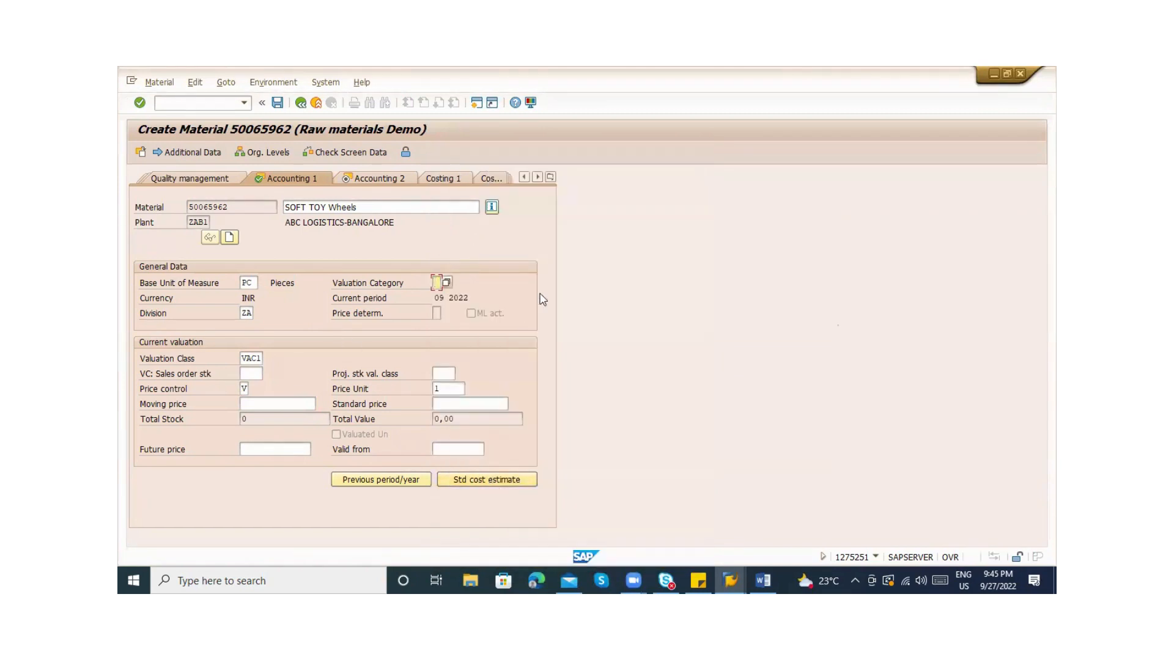
key(Return)
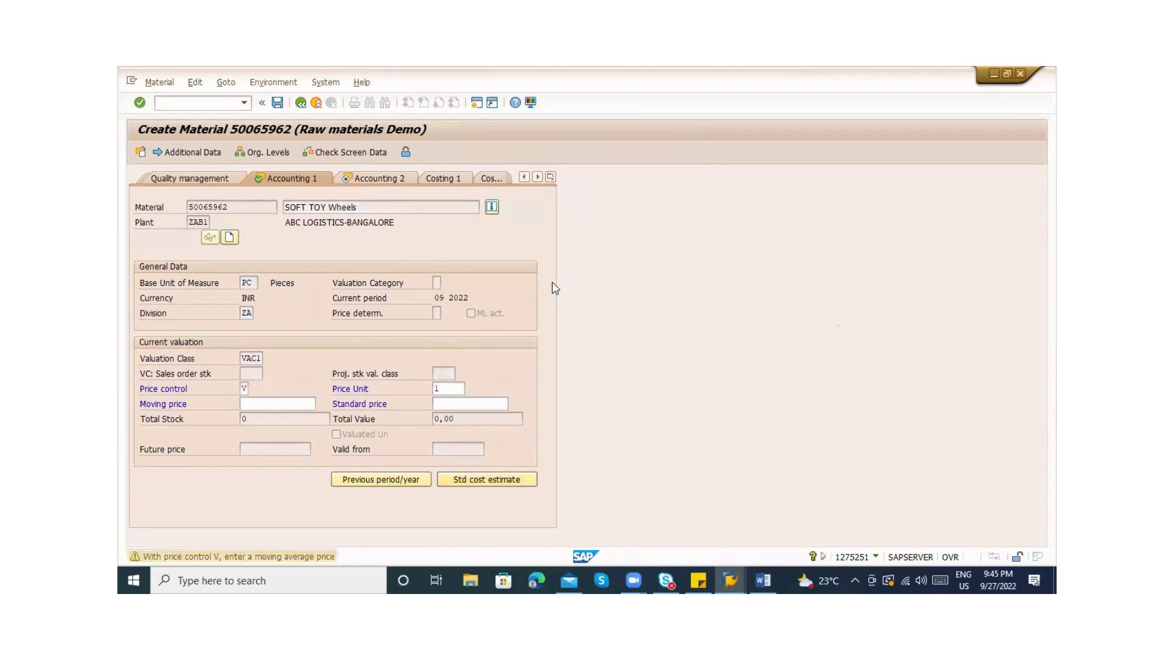
key(Return)
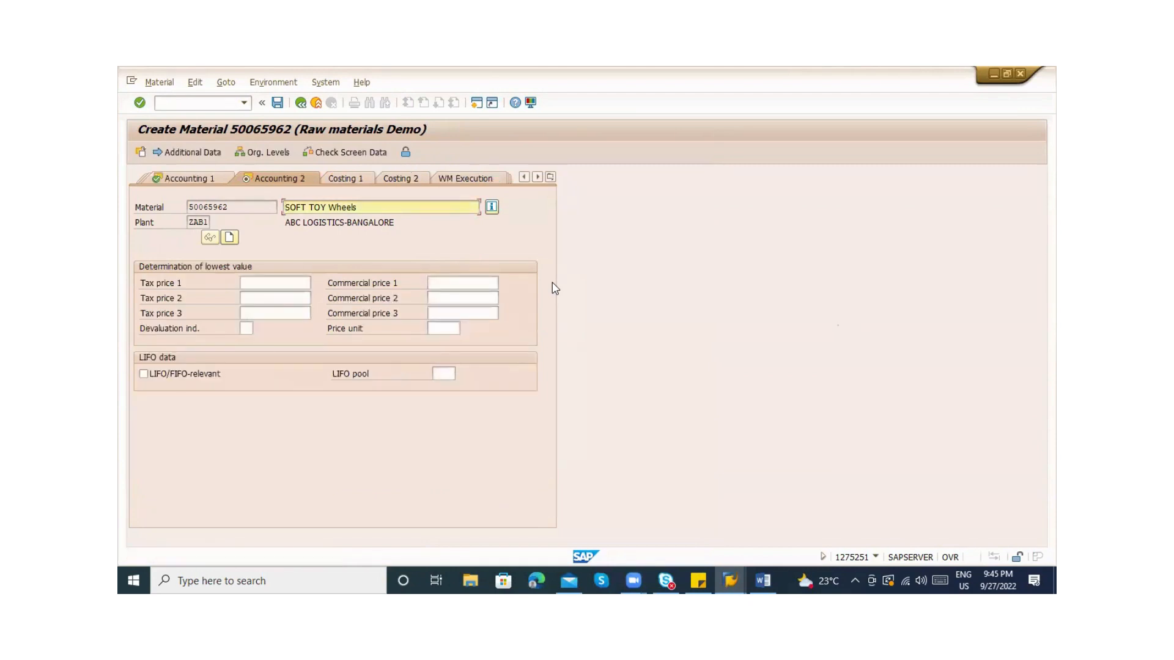
key(Return)
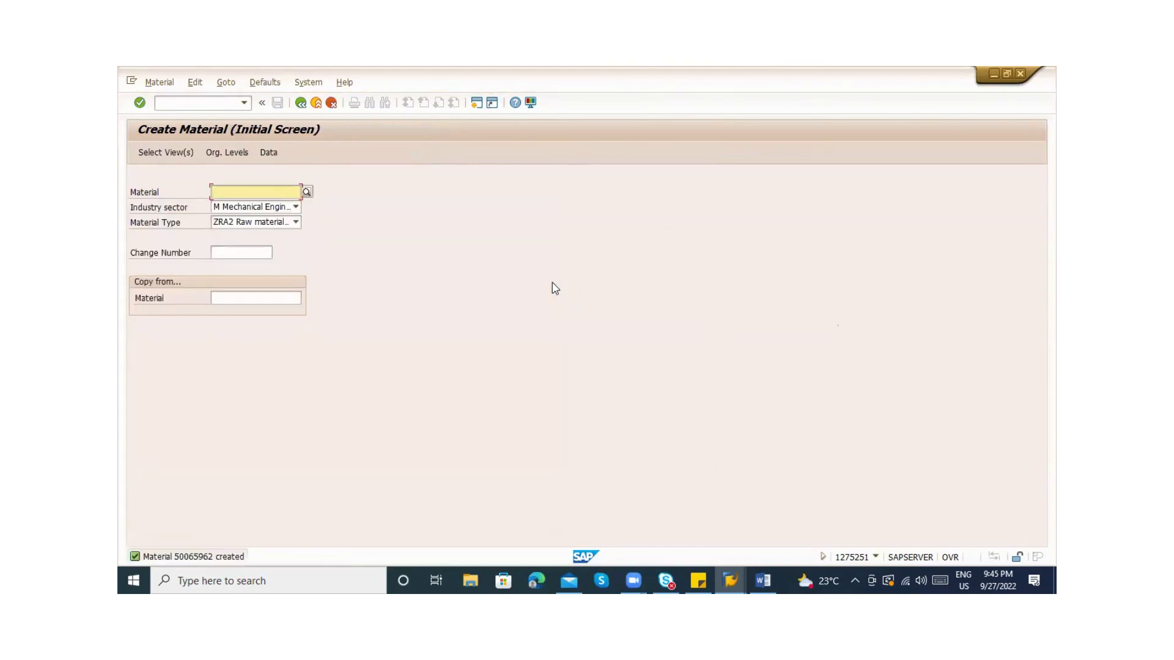
key(alt+m)
Open material 50065962 for display, then close its view selection
key(Down)
key(Down)
key(Down)
key(Down)
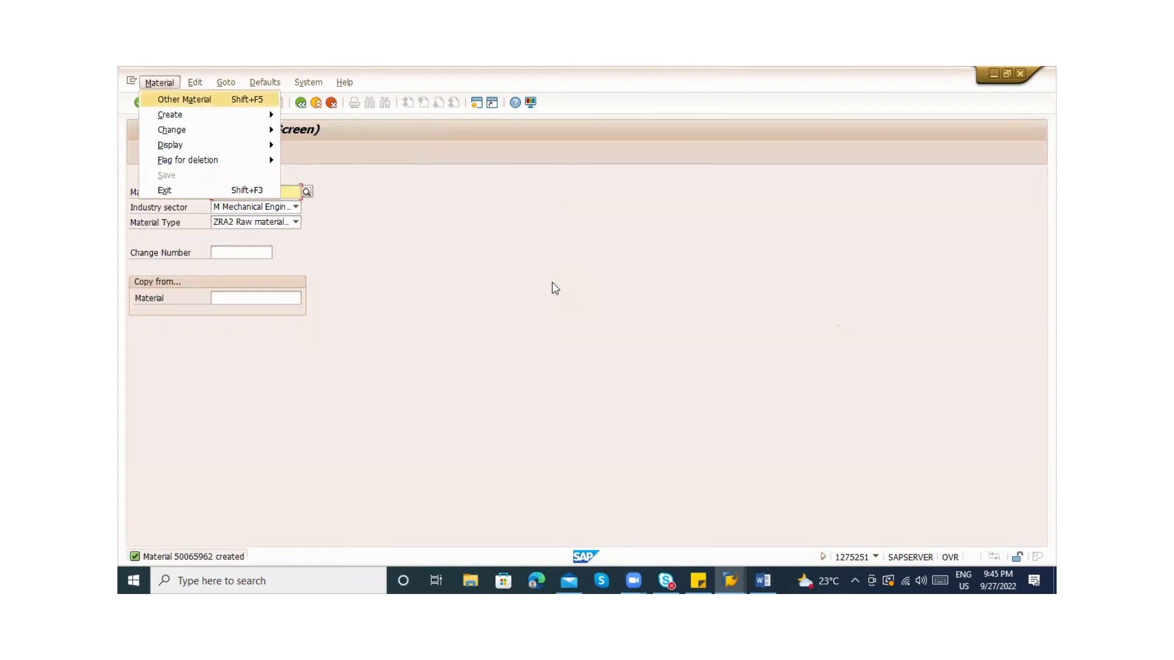
key(Right)
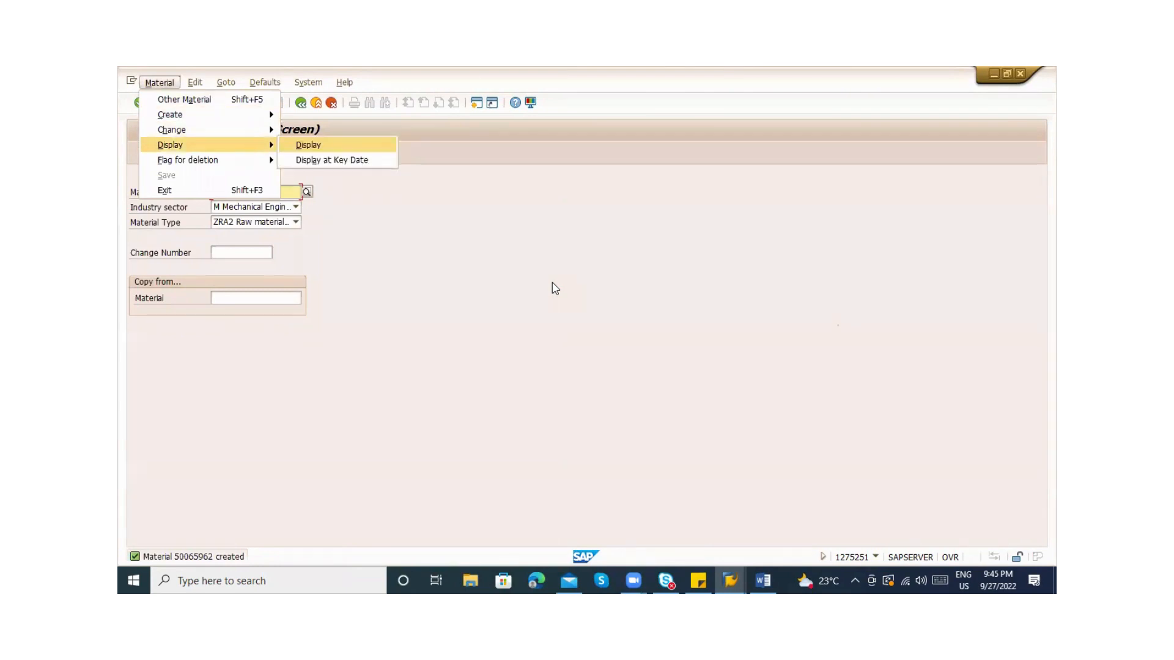
key(Return)
key(Return)
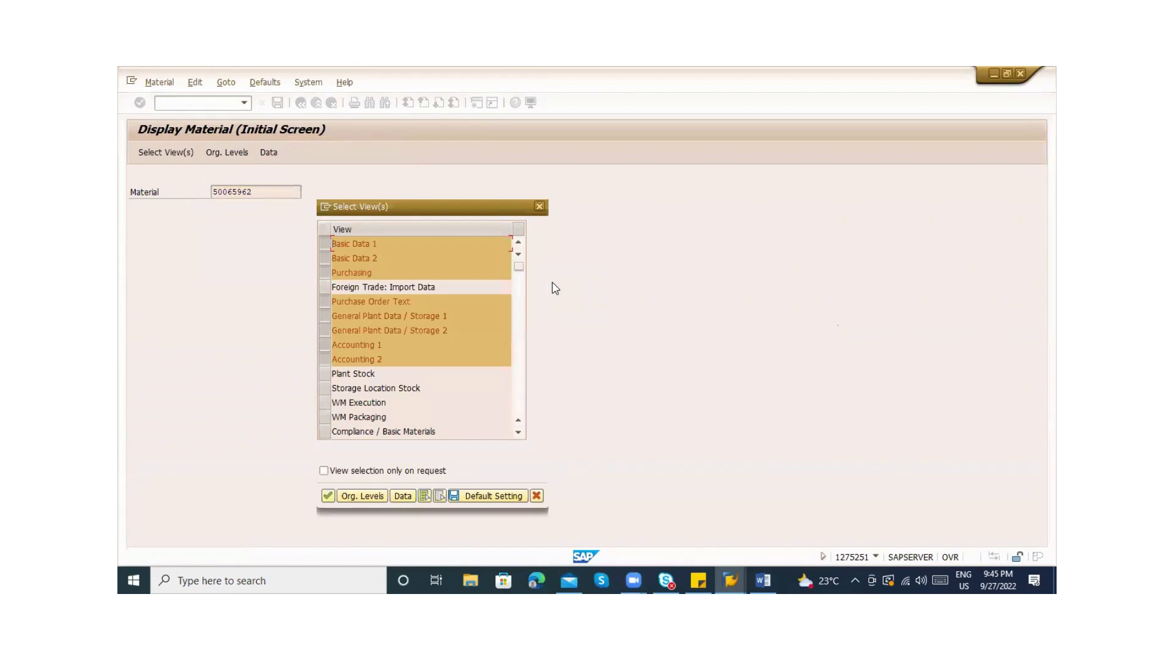
key(Escape)
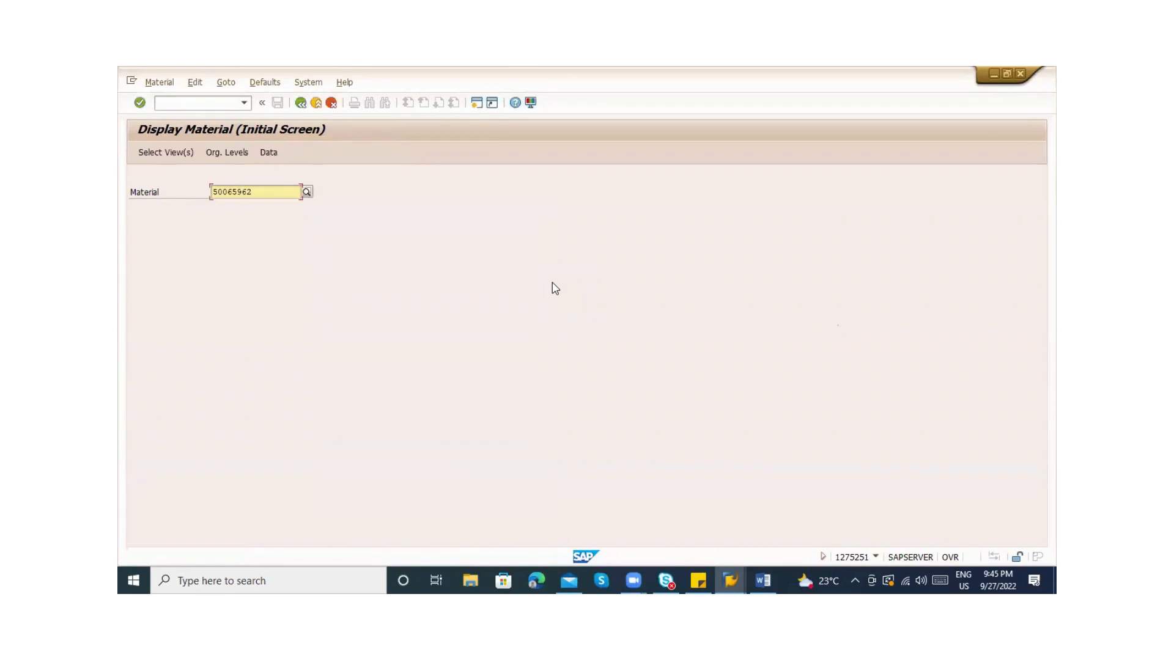
Start the Create Material transaction with /nmm01 and dismiss its view selection
click(170, 104)
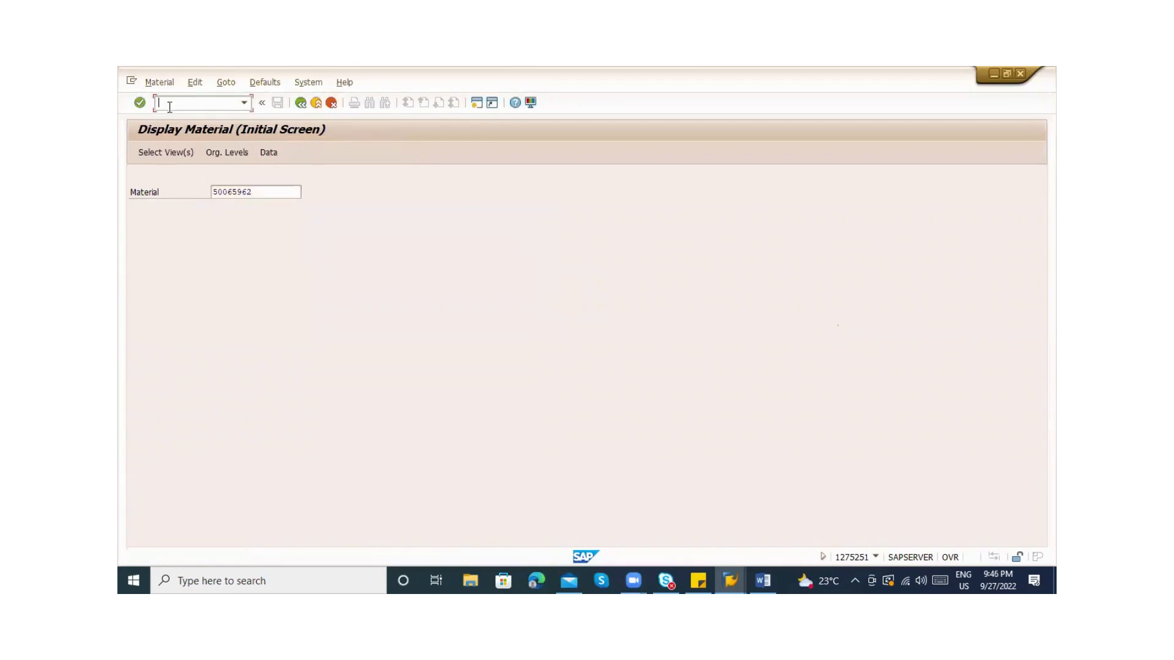
text(/nmm01)
key(Return)
key(Return)
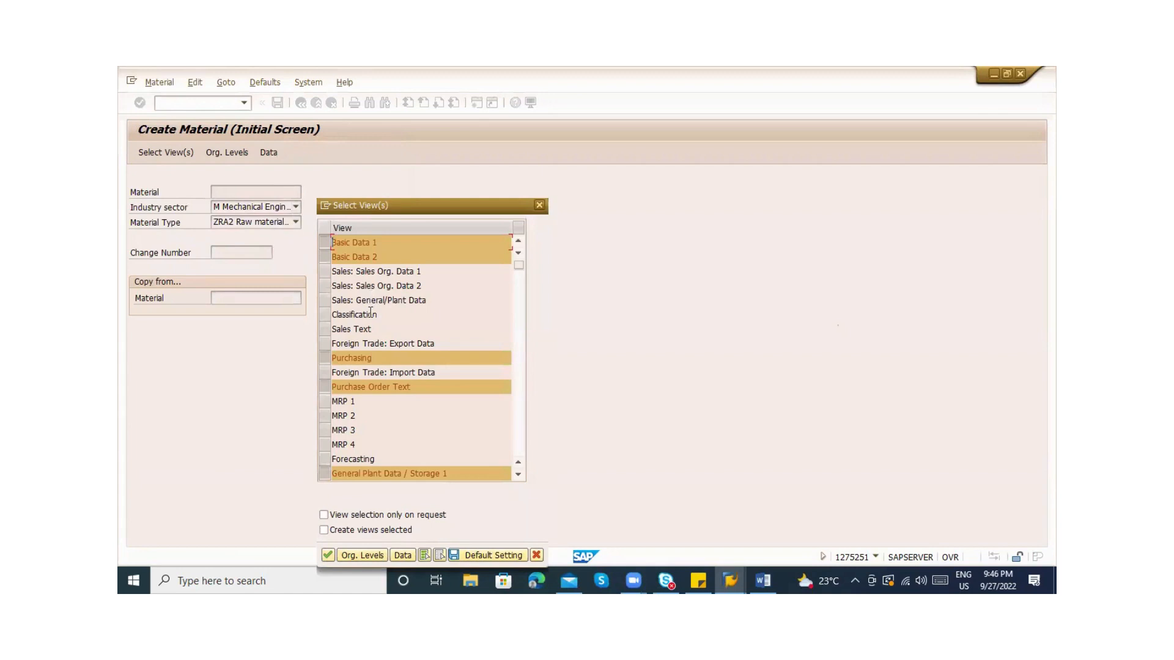
click(518, 456)
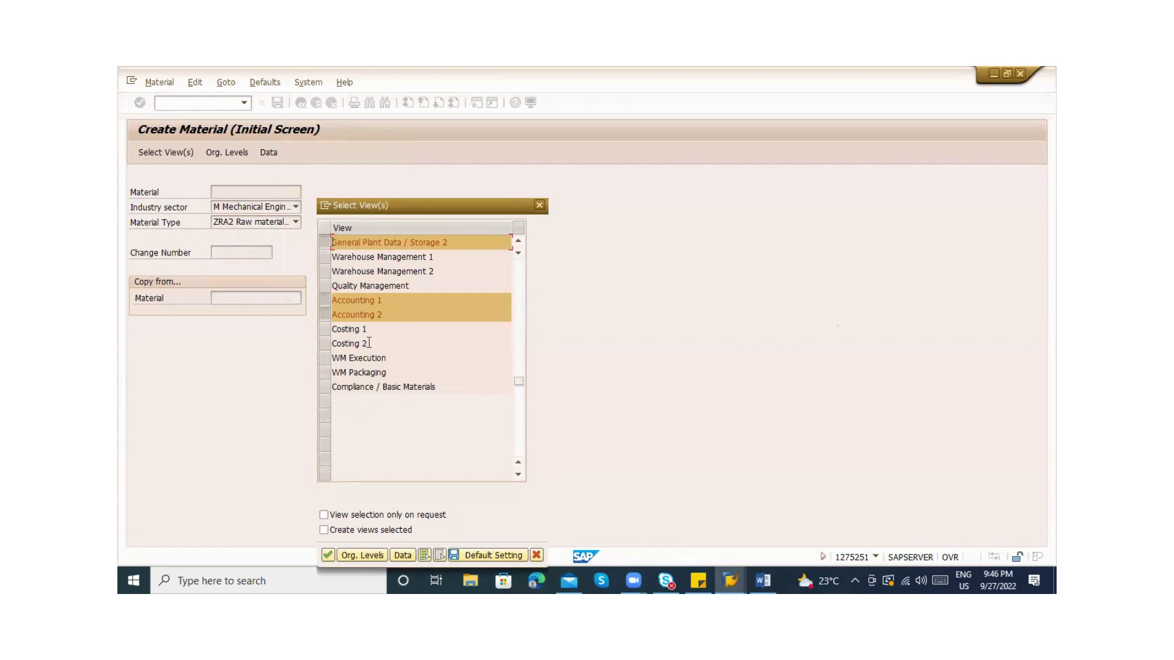
key(Escape)
Run the Display Material transaction /nmm03 twice
click(199, 101)
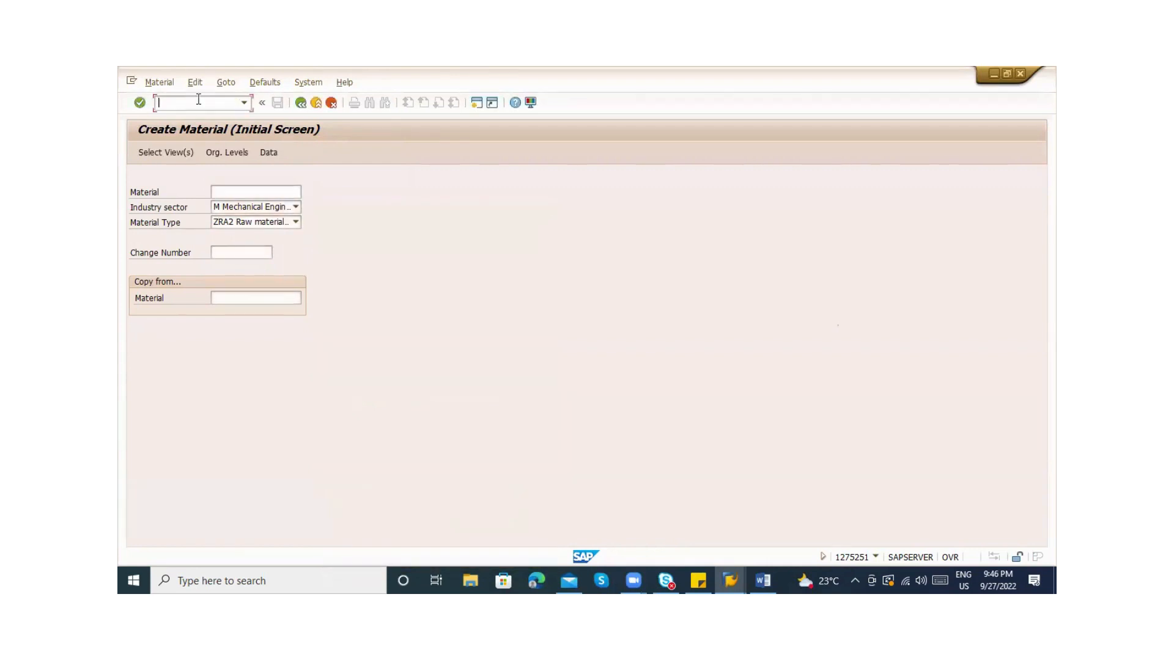
text(/nmm03)
key(Return)
key(Return)
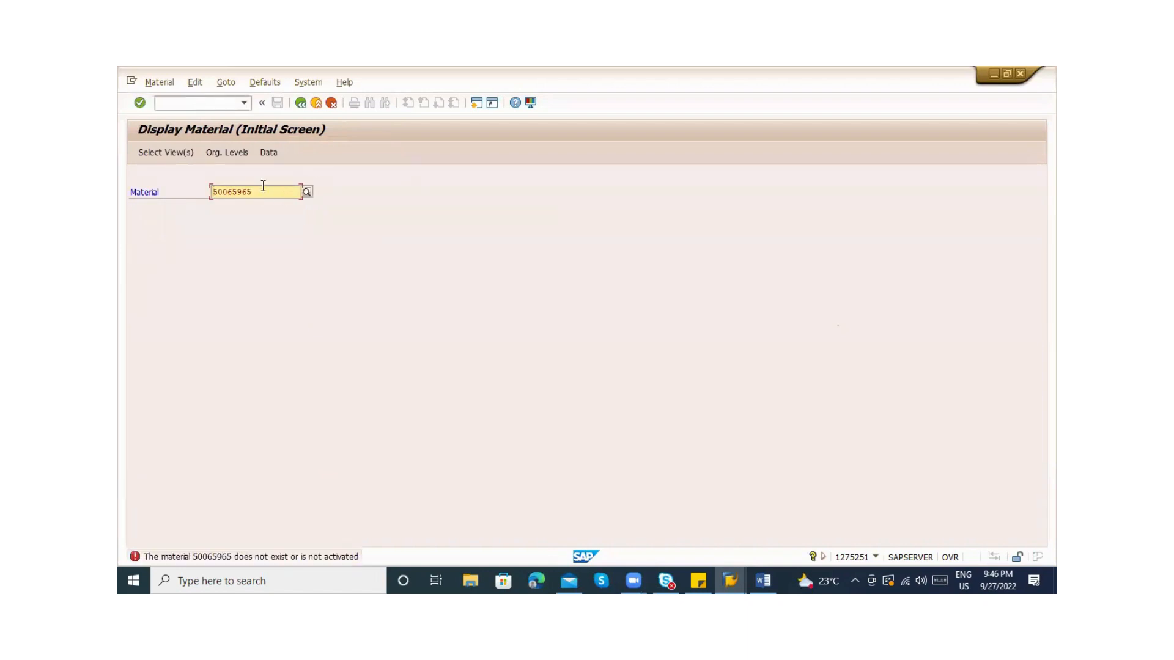
click(185, 99)
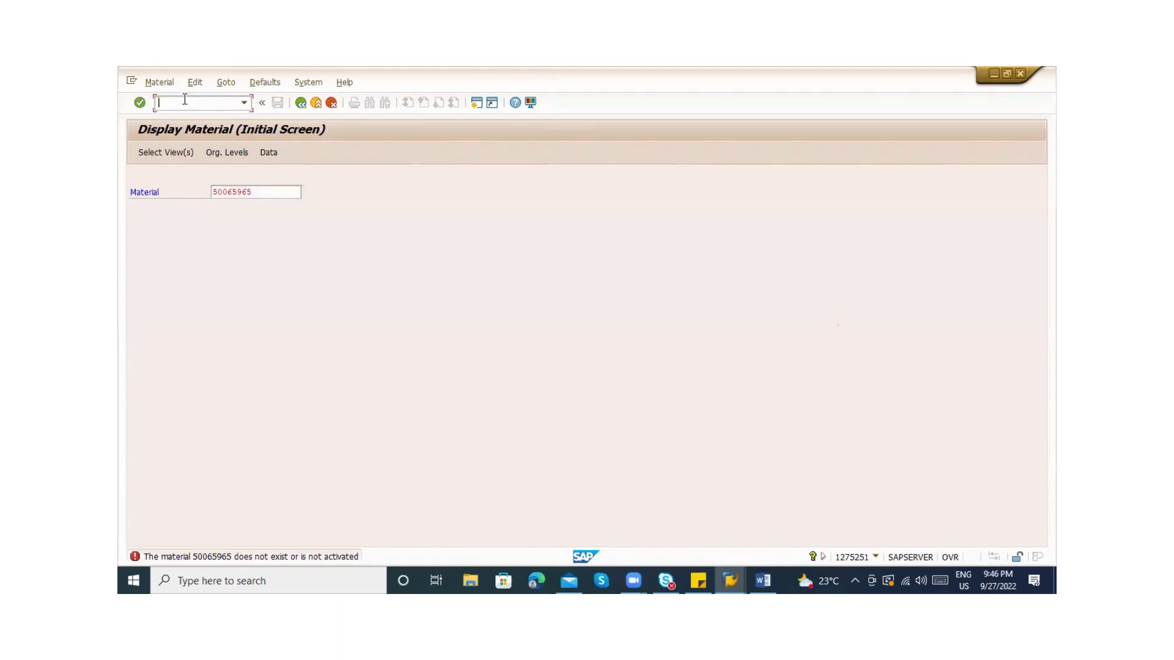
text(/nmm03)
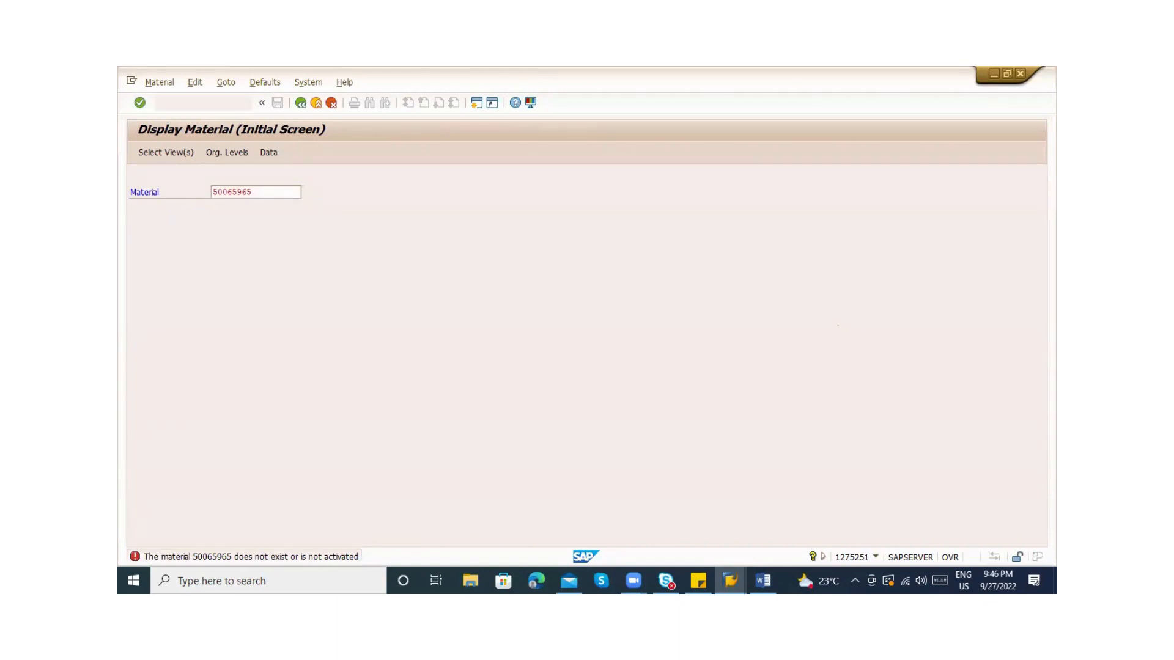
key(Return)
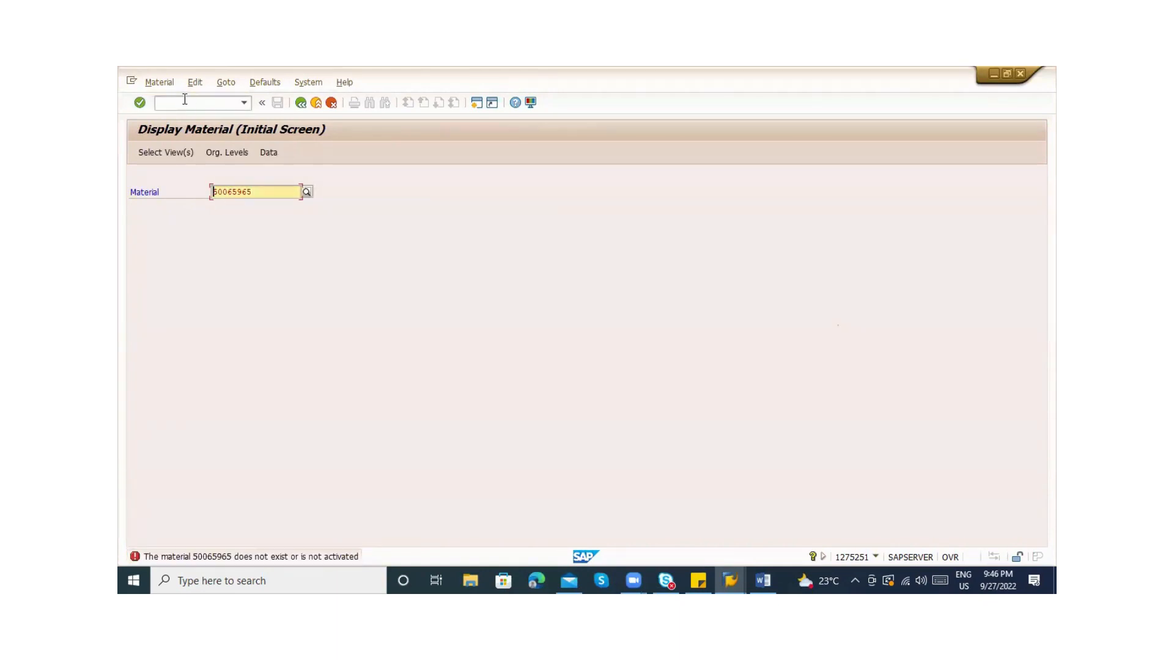
Return to SAP Easy Access with /n, restart Display Material and look up 50065964
click(189, 103)
text(/n)
key(Return)
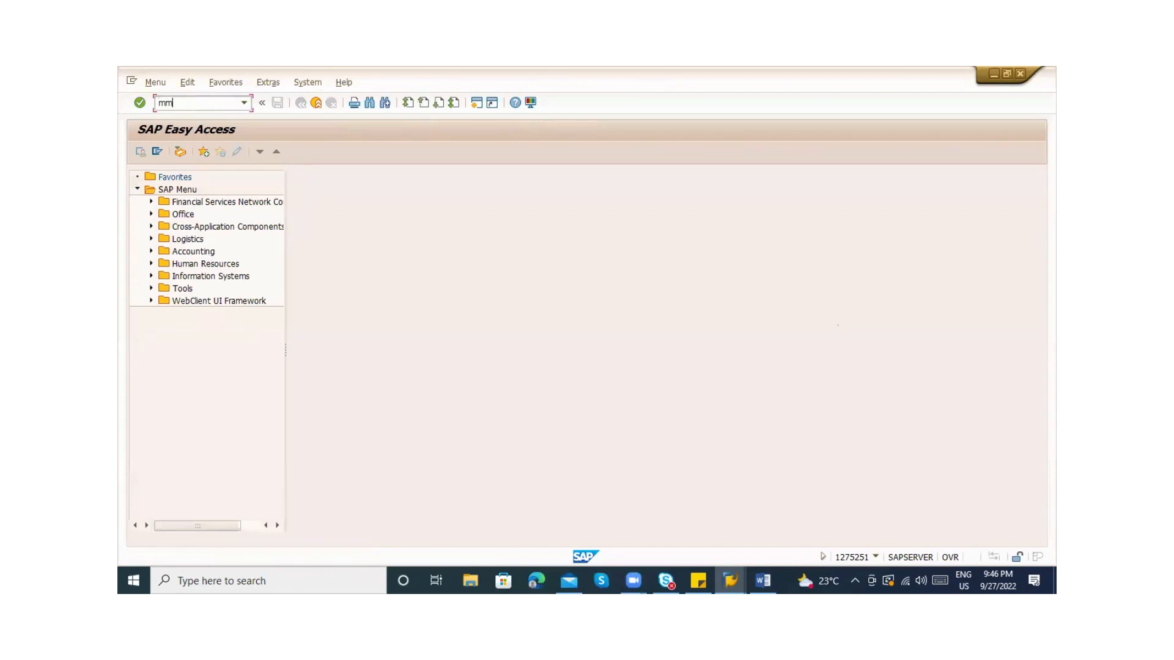
key(Return)
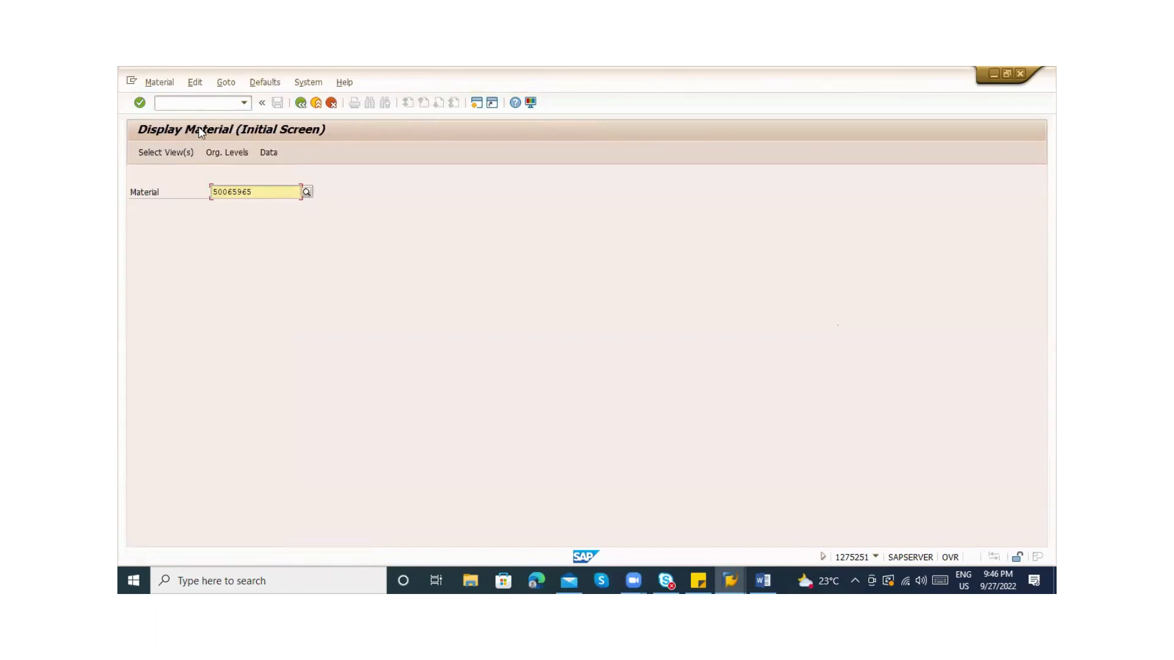
click(257, 191)
key(BackSpace)
text(4)
key(Return)
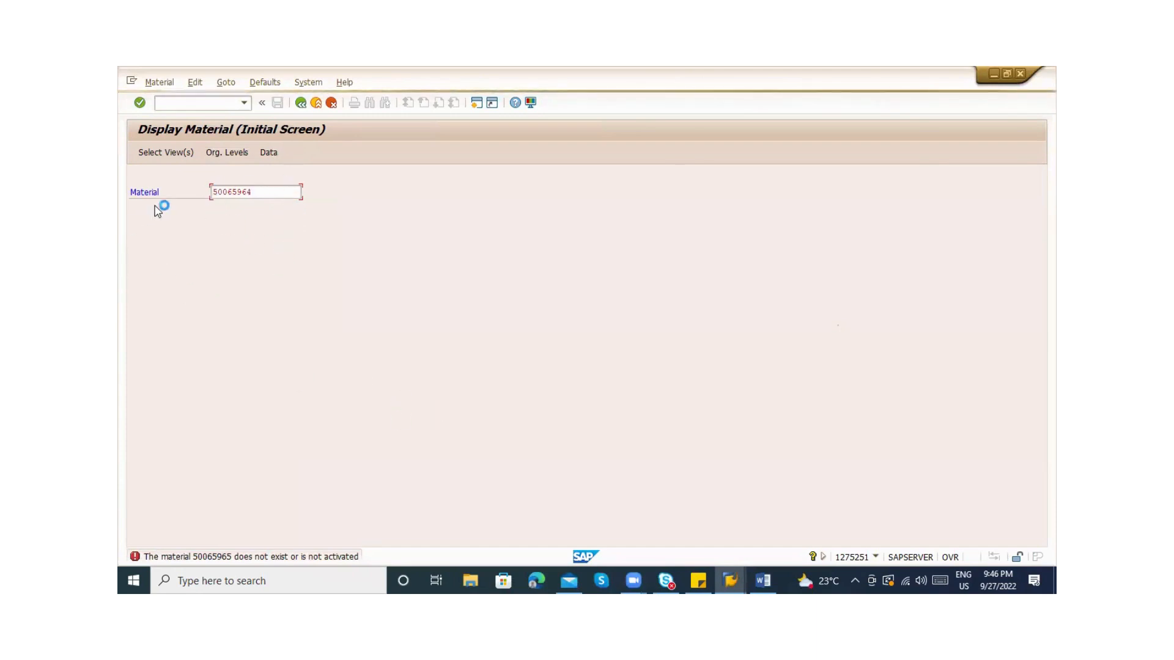
Back in the Display Material window, choose 50065963 and close its view selection
click(724, 578)
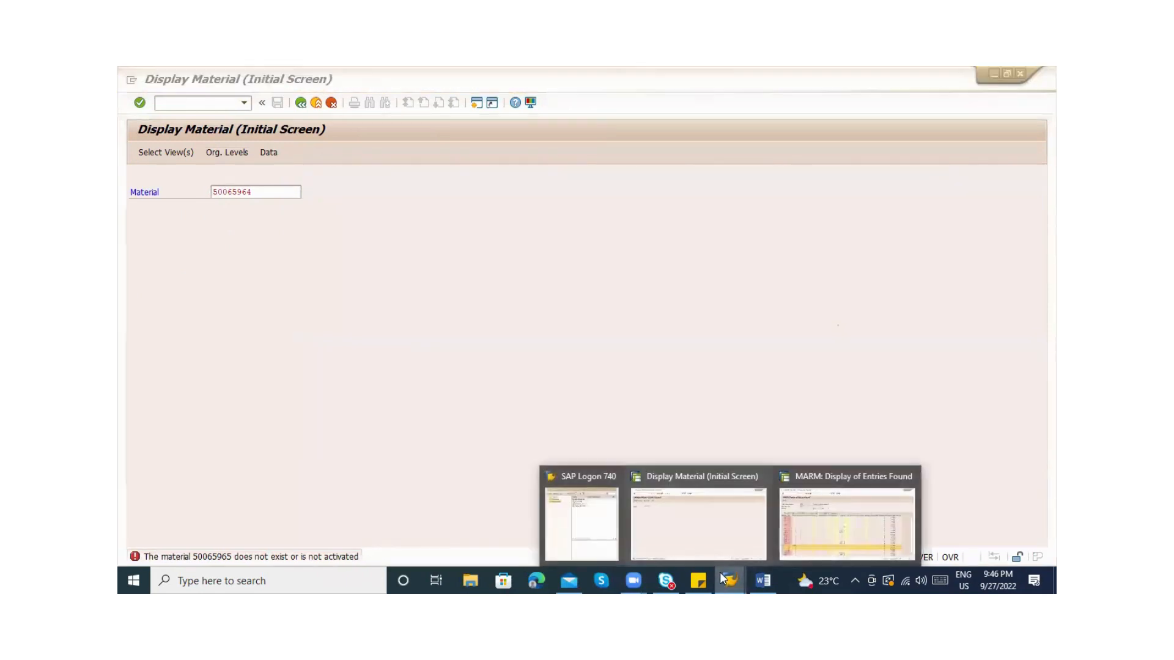
click(713, 519)
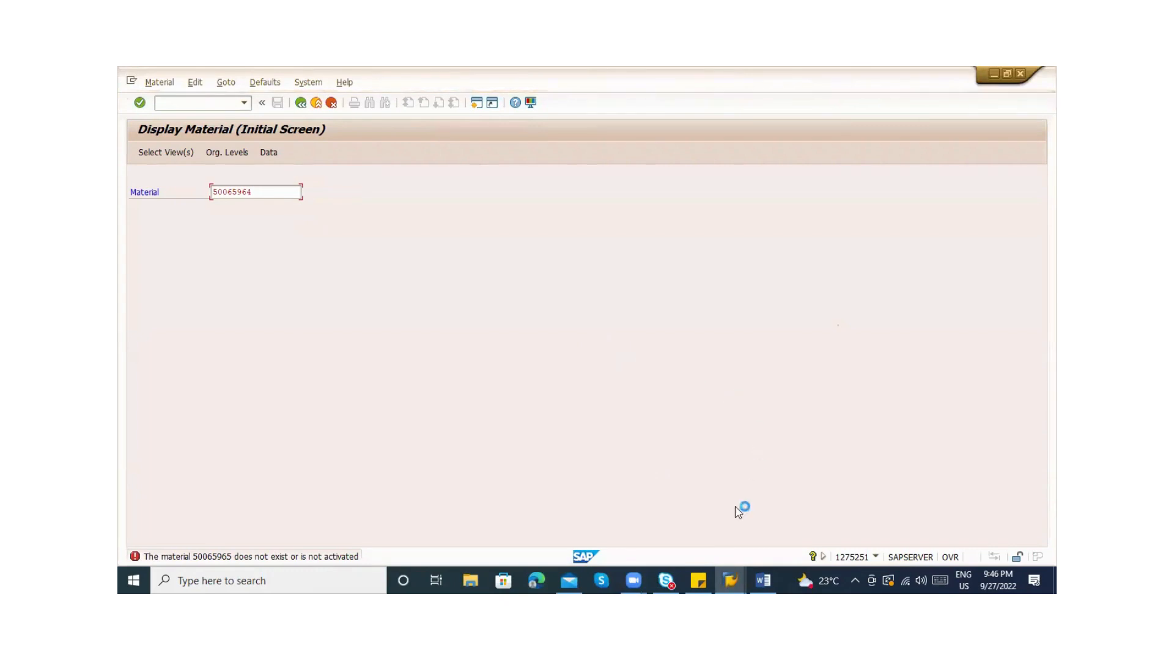
click(731, 579)
click(424, 262)
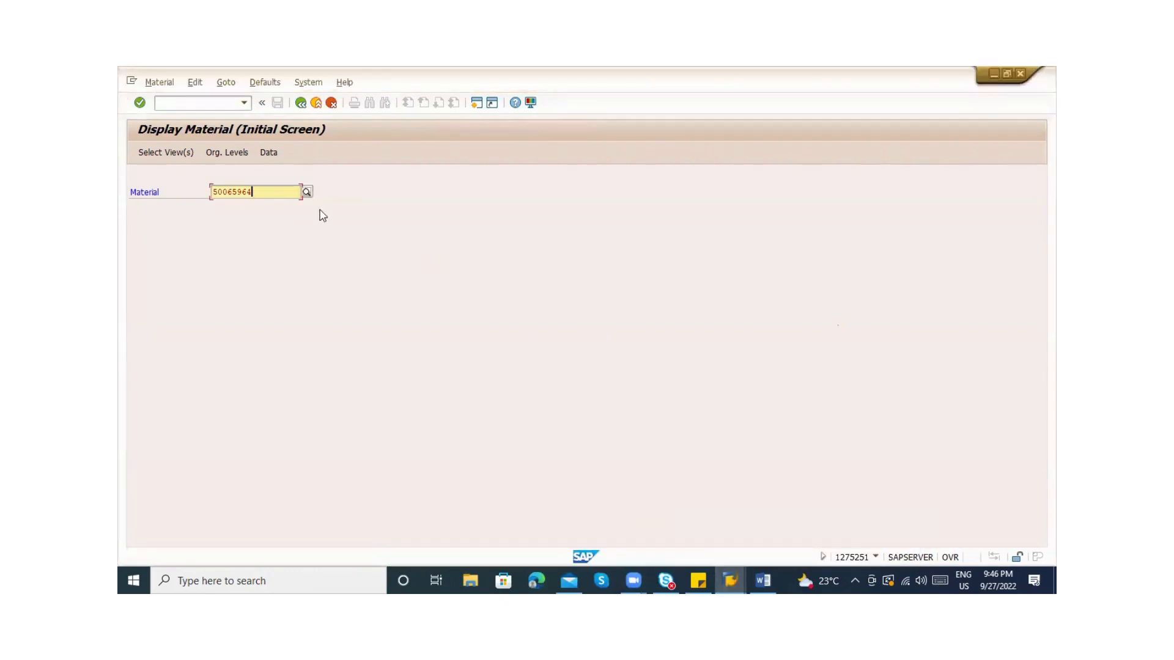
click(284, 197)
key(BackSpace)
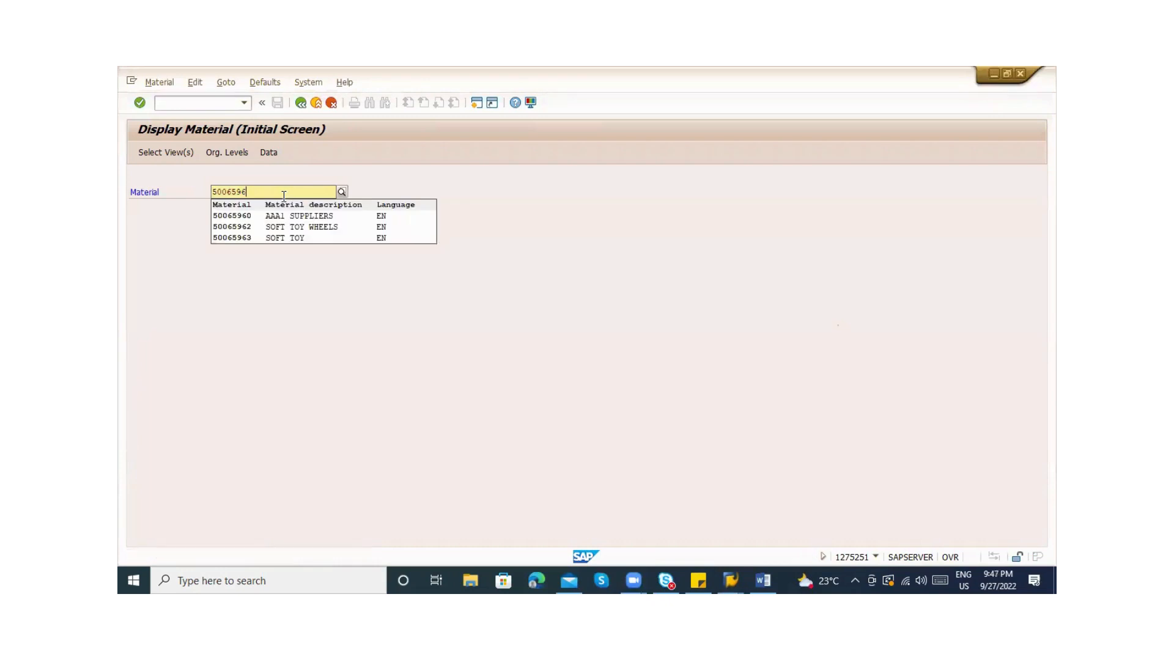
key(Down)
key(Down)
key(Down)
key(Return)
key(Return)
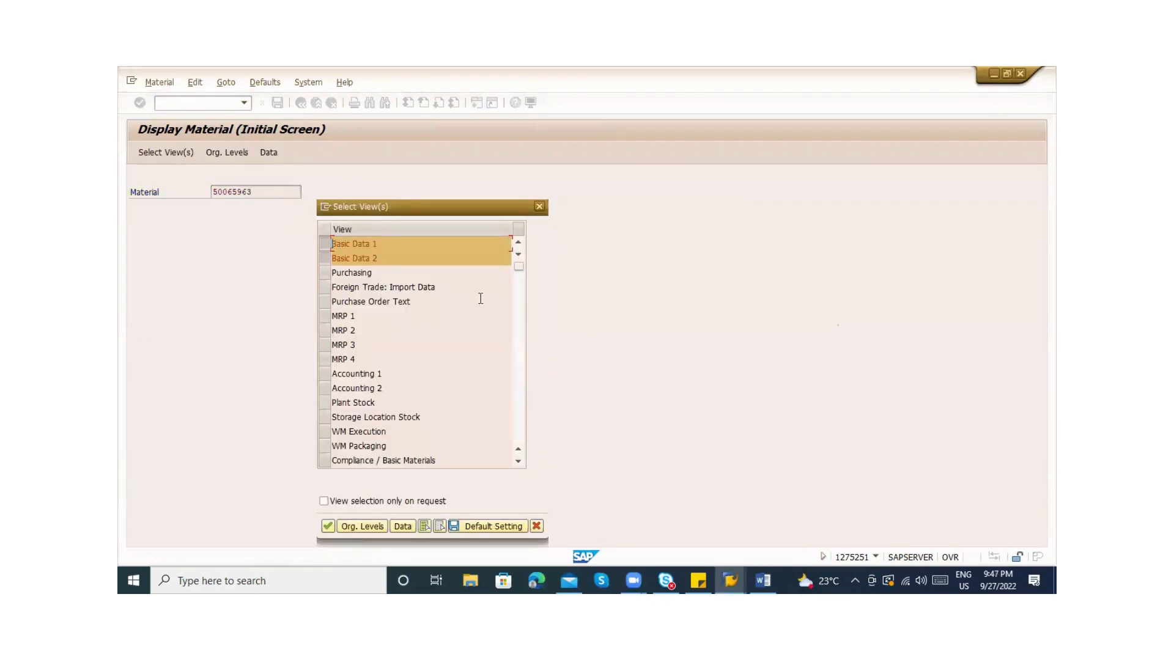
click(515, 336)
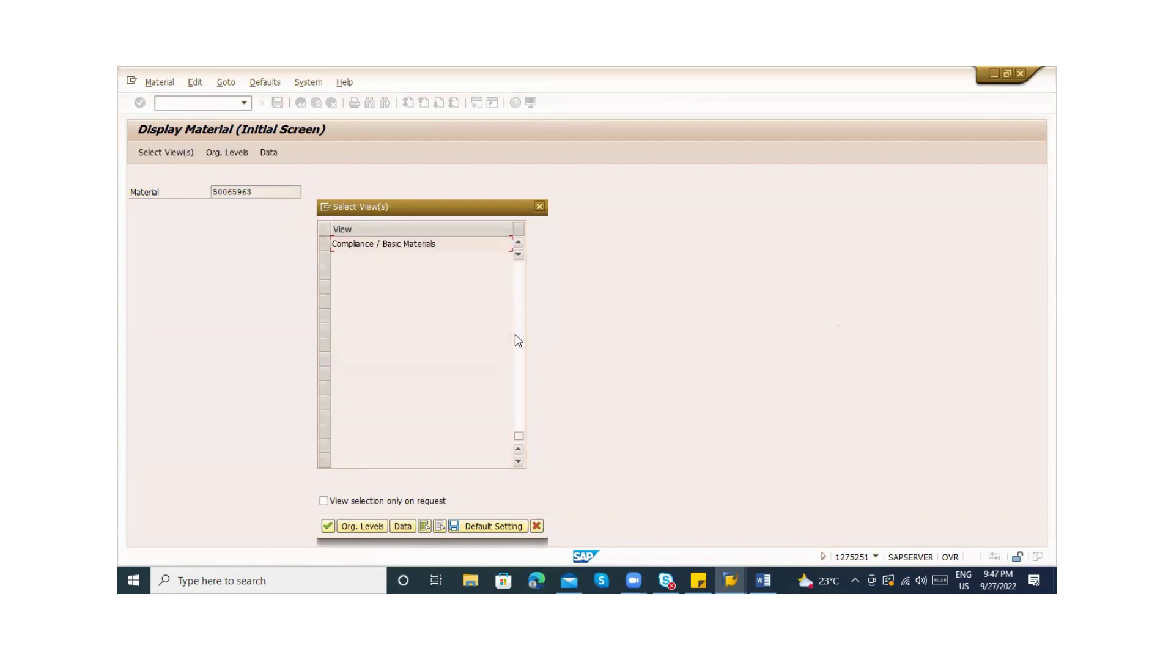
click(517, 283)
key(Escape)
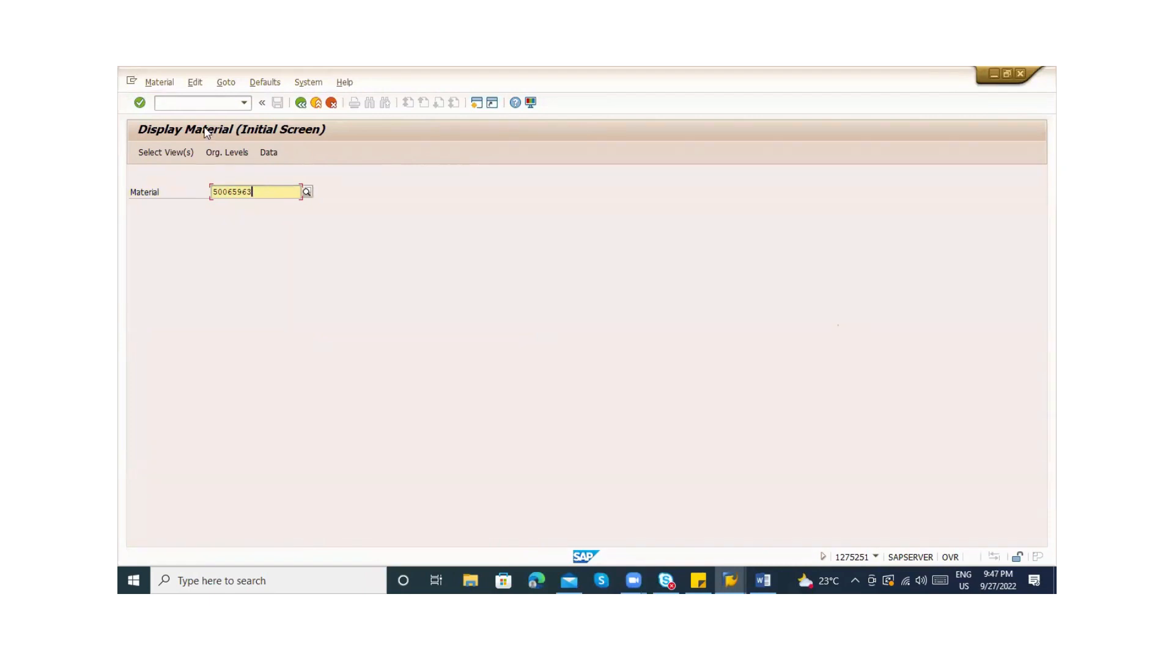
Open the Materials List report with /nmm60, clear the material number and bring its window forward
click(175, 99)
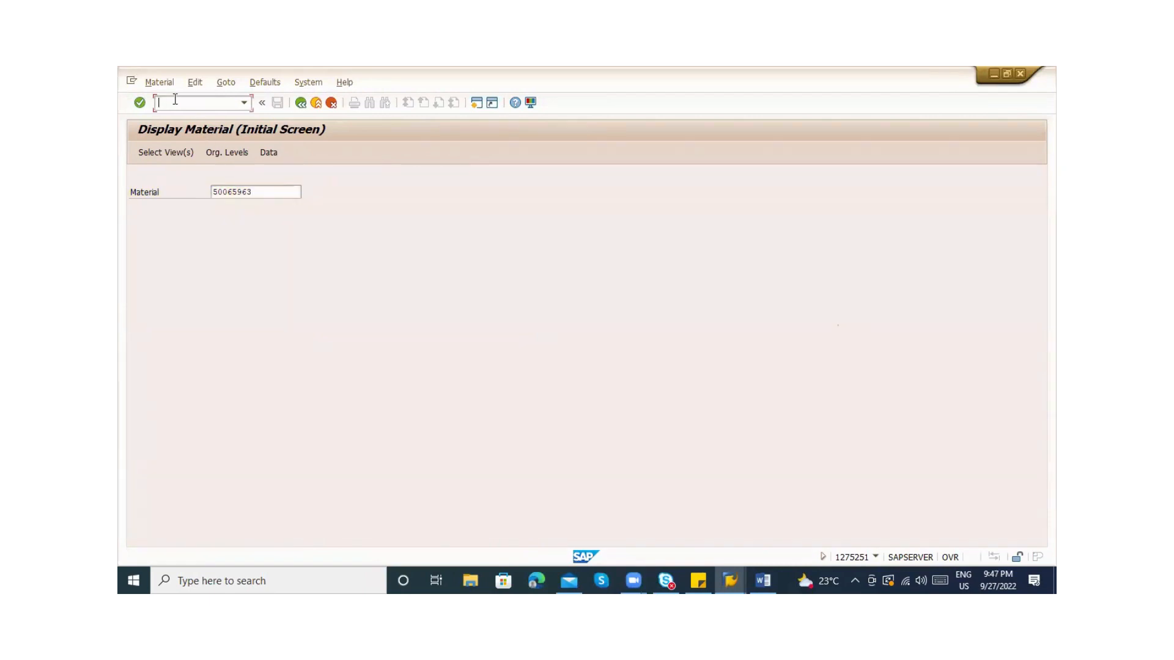
text(/nmm60)
key(Return)
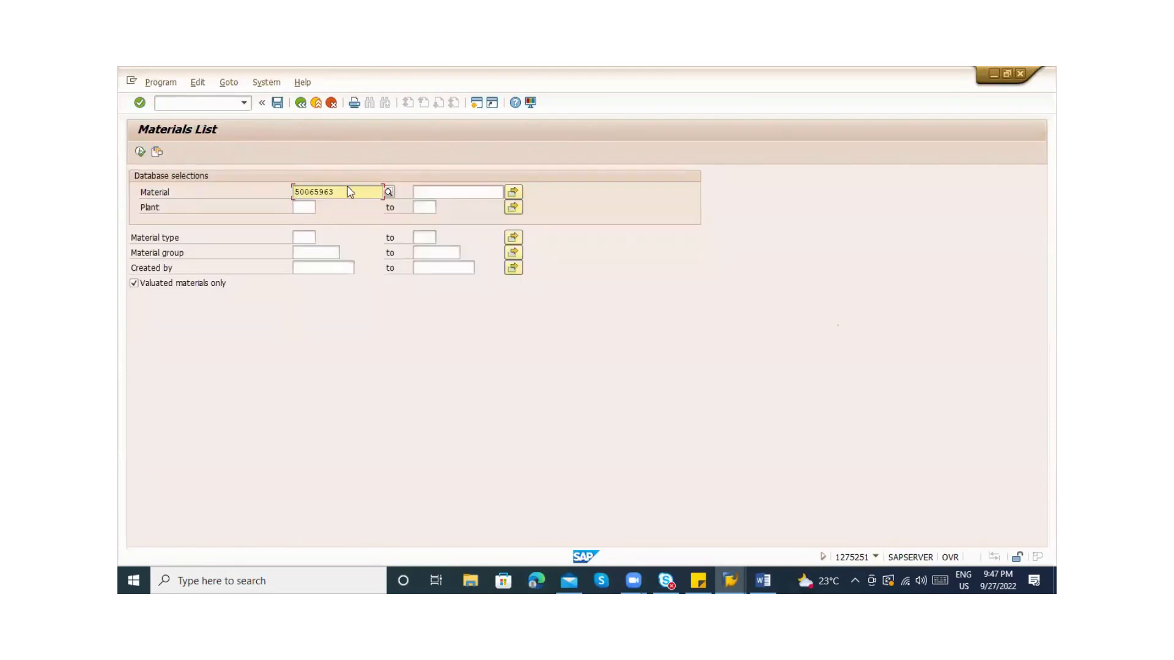
key(BackSpace)
key(BackSpace)
key(BackSpace)
key(BackSpace)
key(BackSpace)
key(BackSpace)
key(BackSpace)
key(BackSpace)
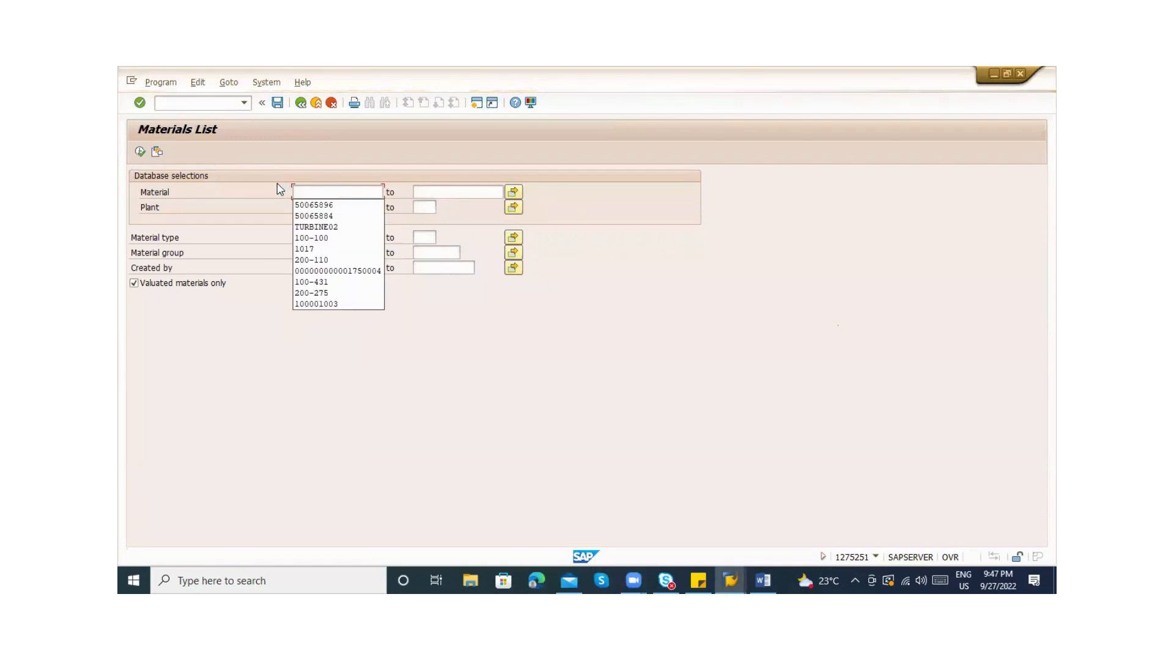
key(F8)
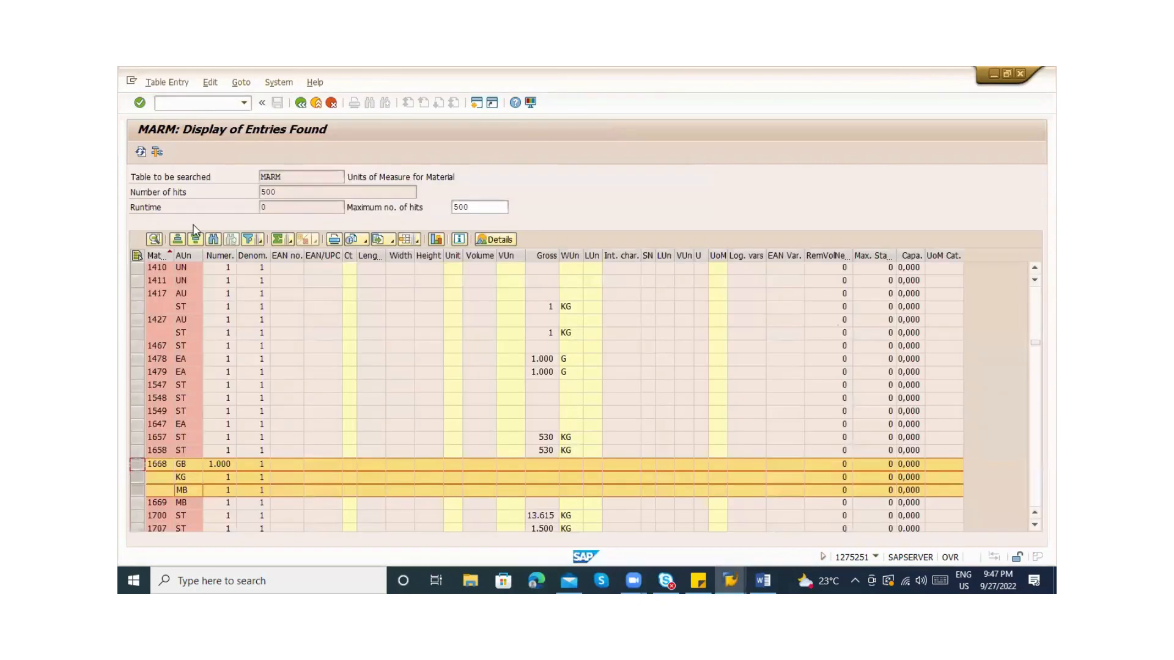
key(alt+Tab)
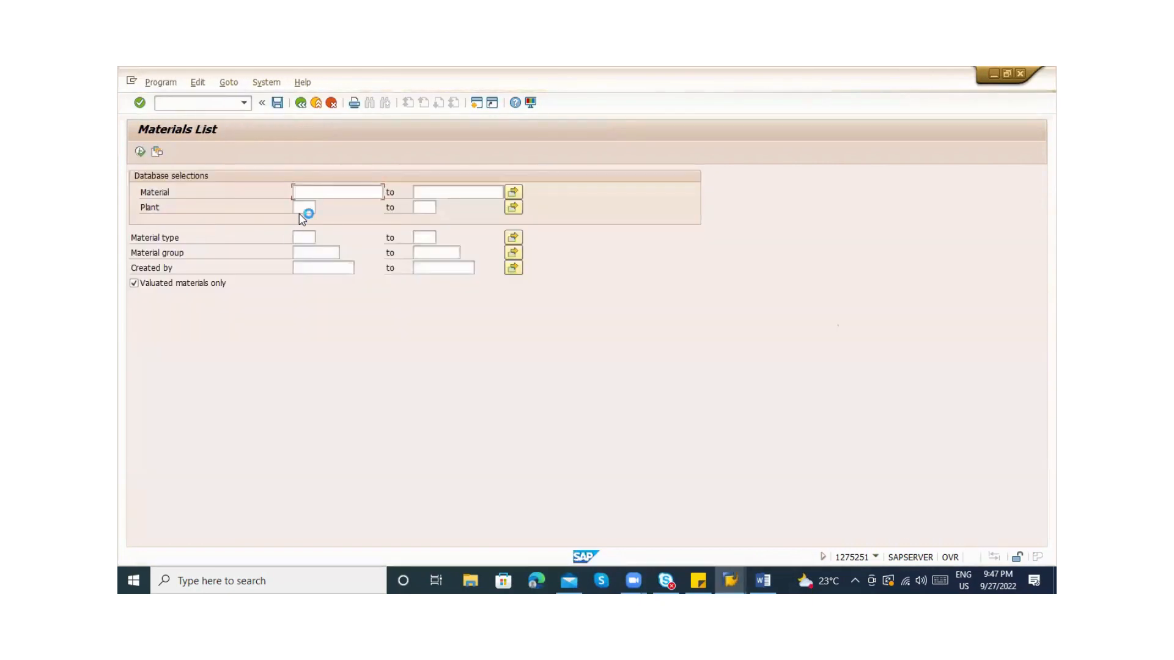
key(alt+Tab)
key(Tab)
key(alt+shift+Tab)
key(alt+shift+Tab)
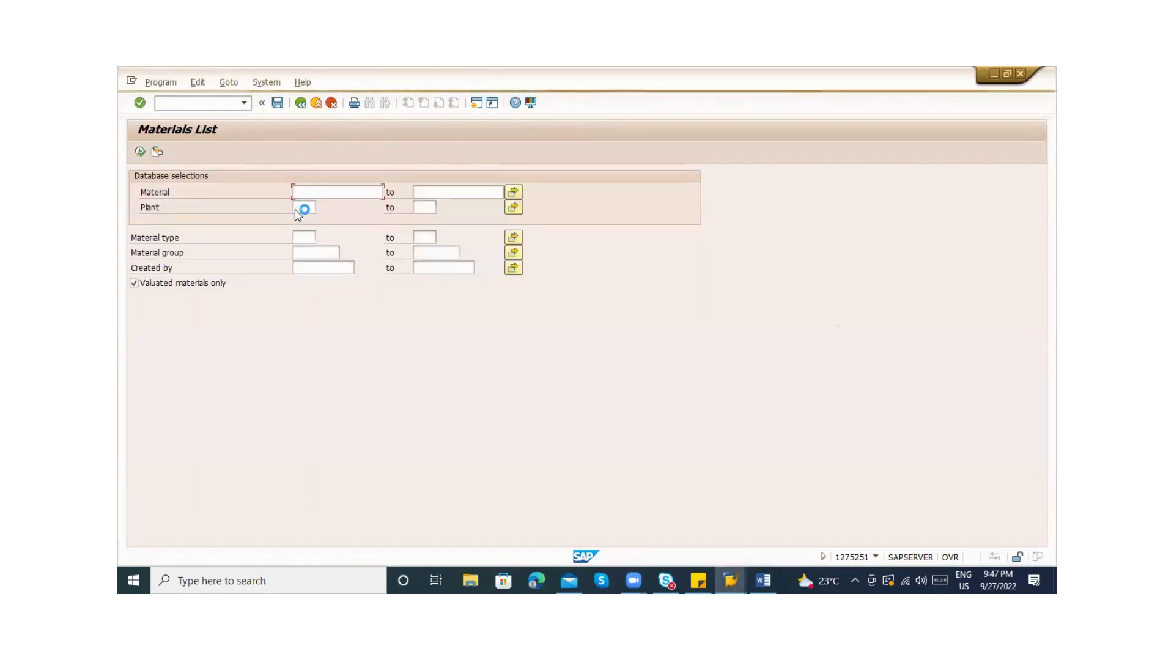
key(alt+Tab)
key(alt+Tab)
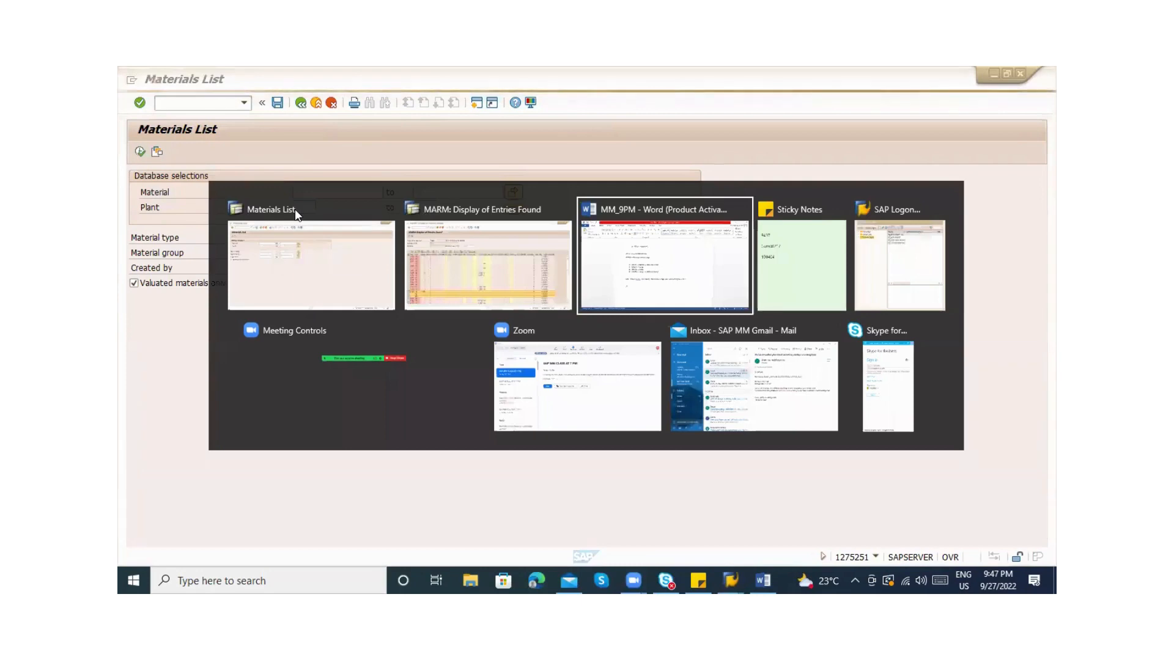
key(alt+shift+Tab)
key(alt+shift+Tab)
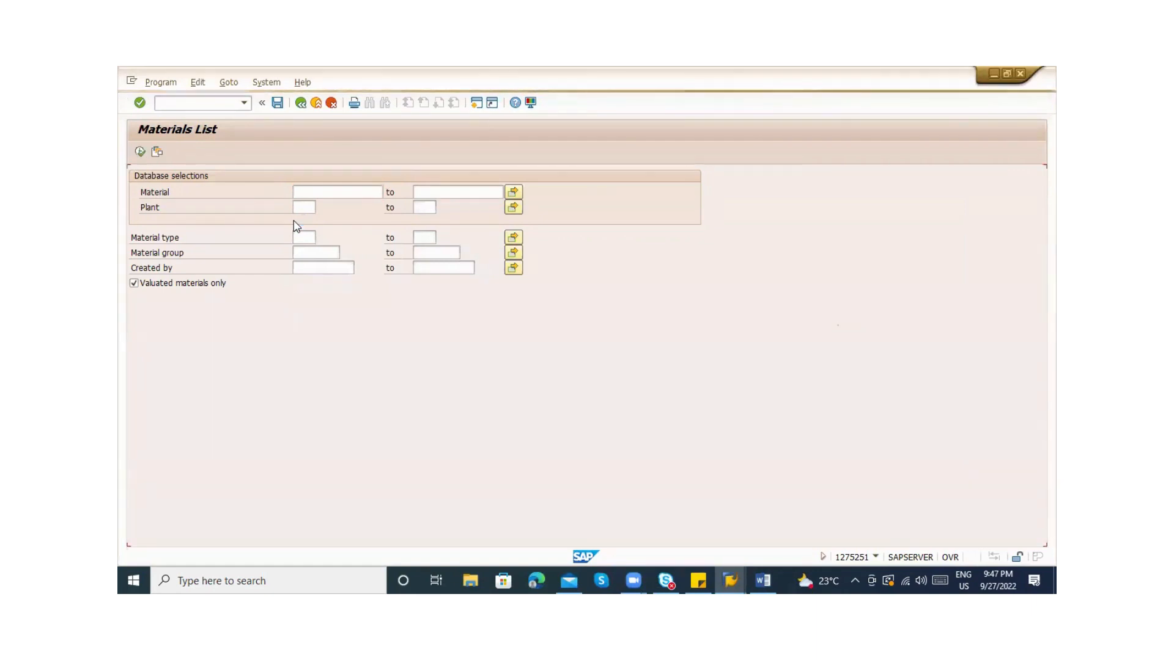
Run the materials list for plant ZAB1 and inspect the SOFT TOY Wheels row 50065962
click(301, 208)
text(ZAB1)
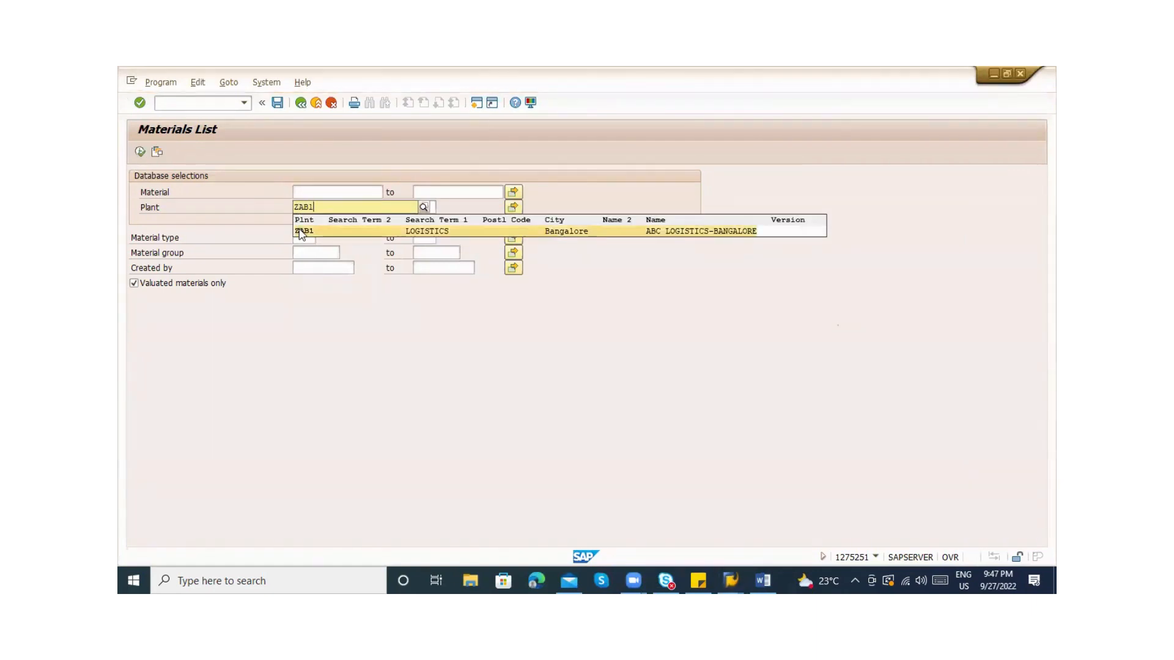
click(301, 232)
click(140, 152)
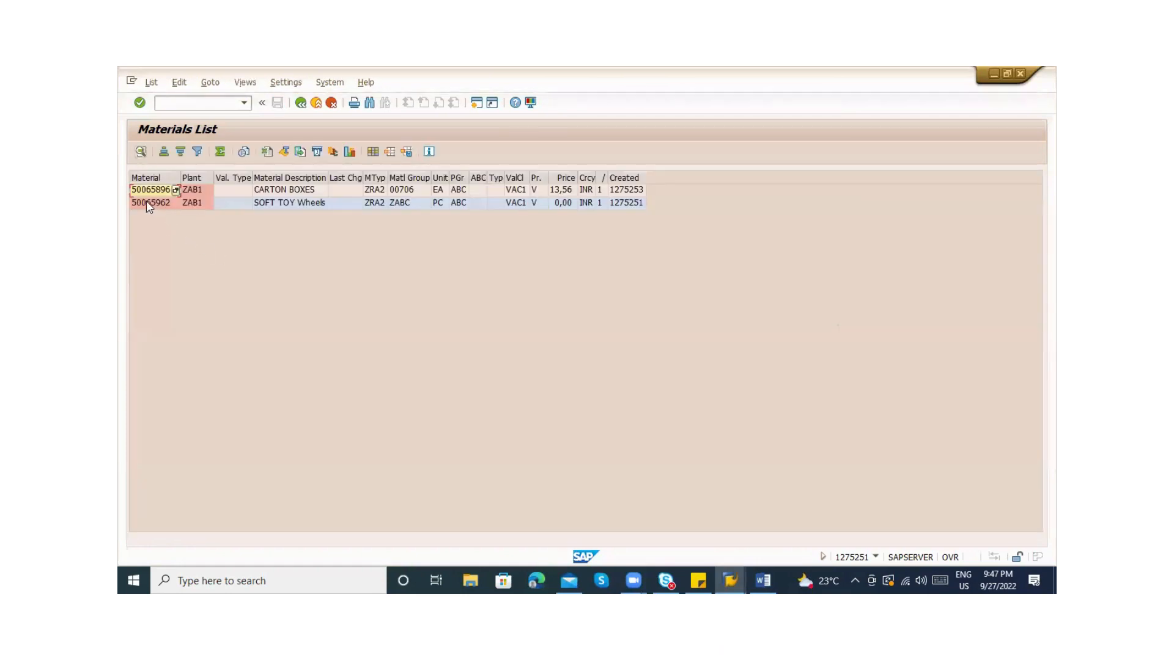
click(150, 193)
click(160, 206)
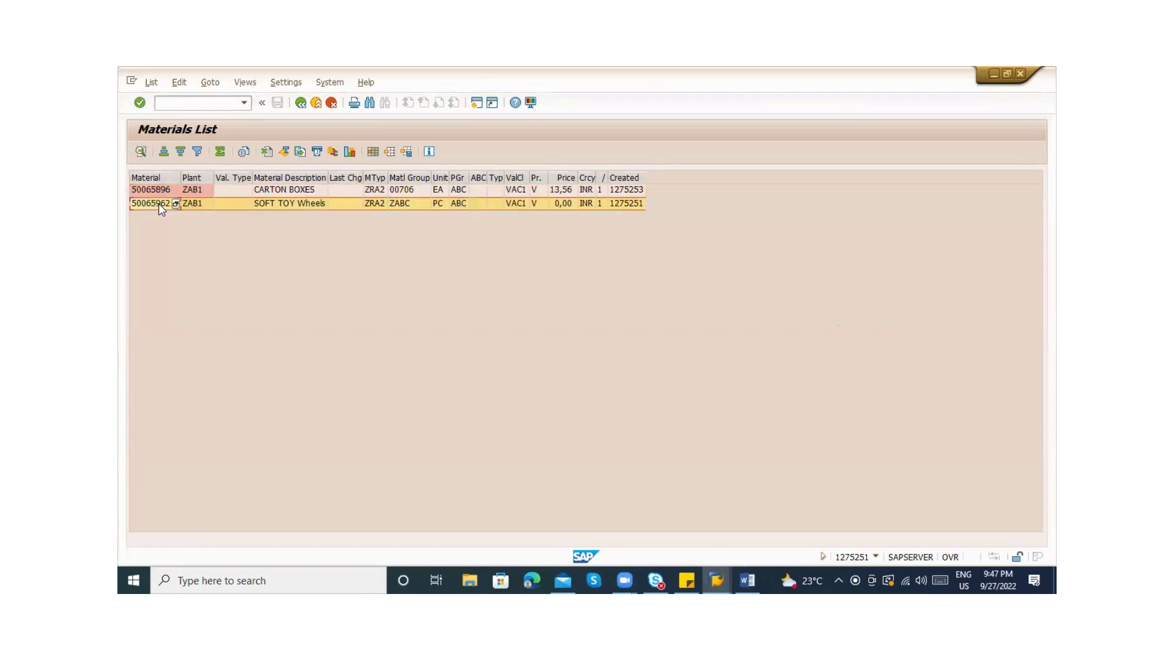
click(273, 200)
click(146, 205)
double_click(147, 203)
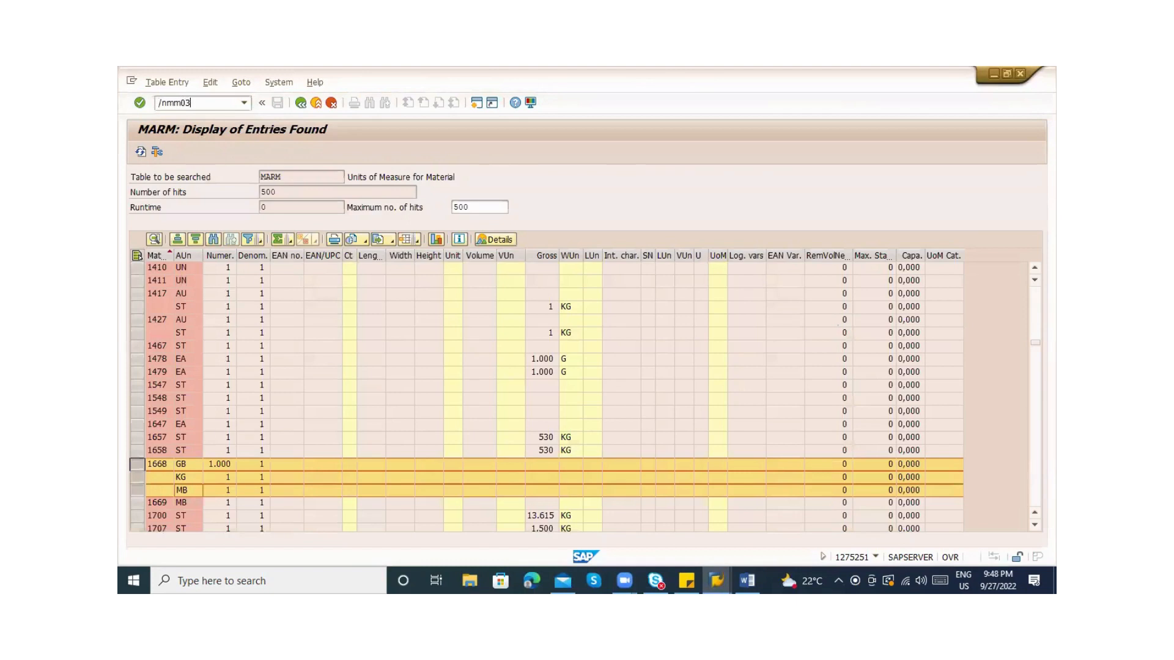
Show the Select View(s) list for 50065962, review Purchasing, Storage 1 and Plant Stock, then close it
key(Return)
text(50065962)
key(Return)
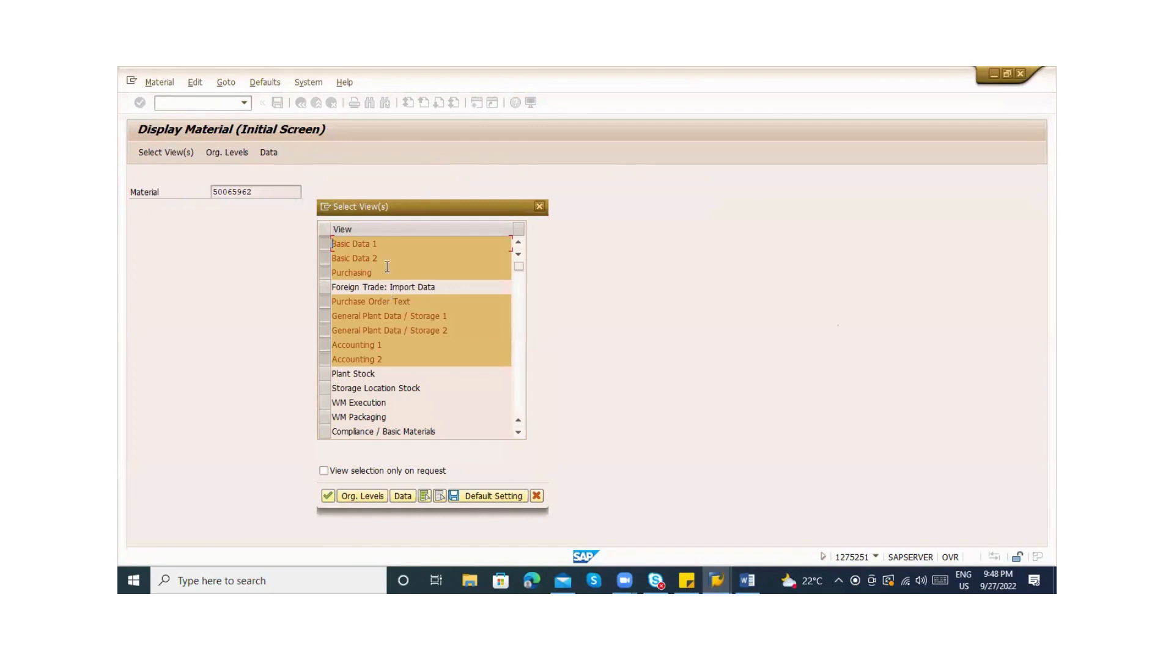
click(375, 273)
click(386, 315)
click(519, 380)
click(519, 379)
click(324, 375)
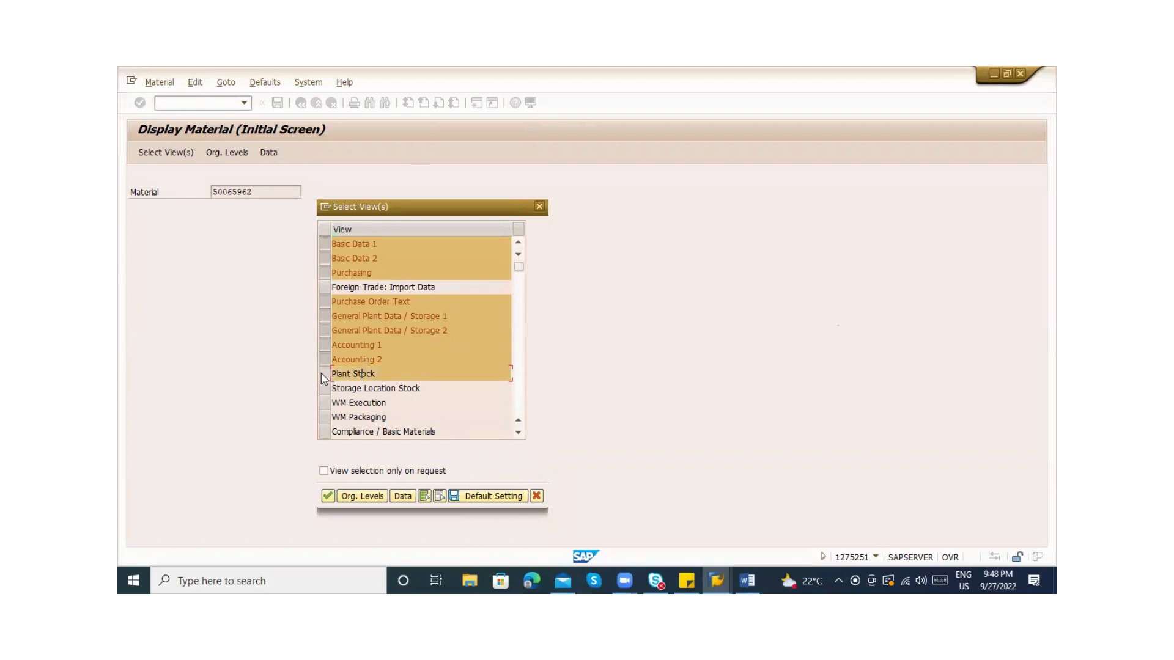
click(324, 375)
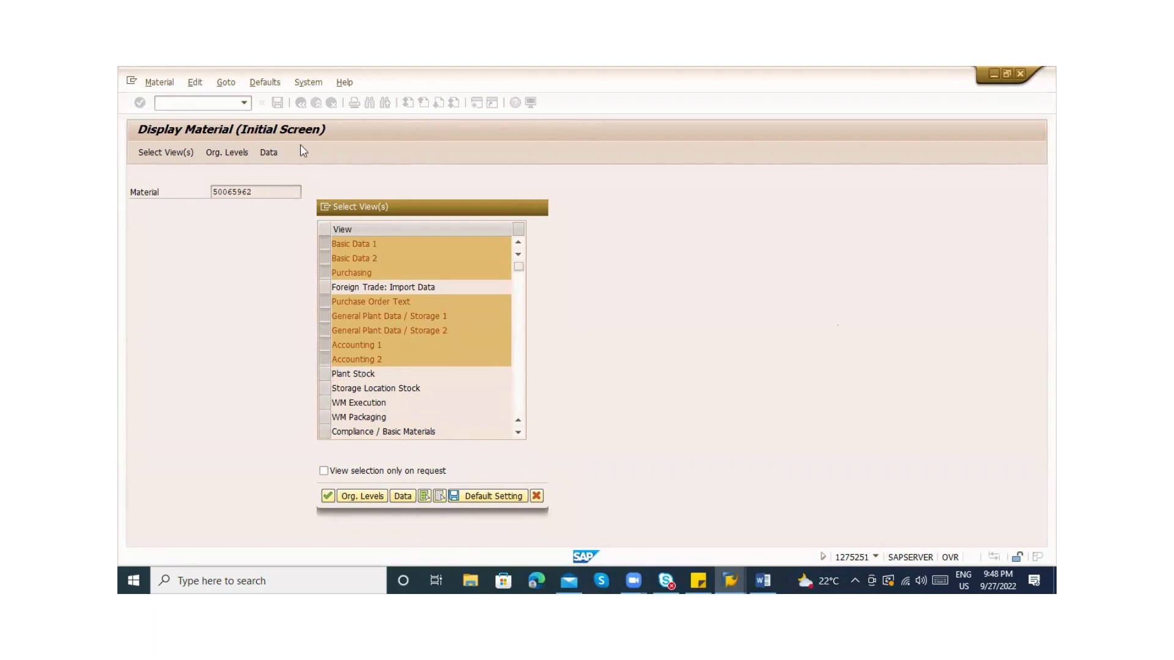
click(539, 206)
click(208, 101)
Start /nmm01 and browse the view selection list before closing it
text(/)
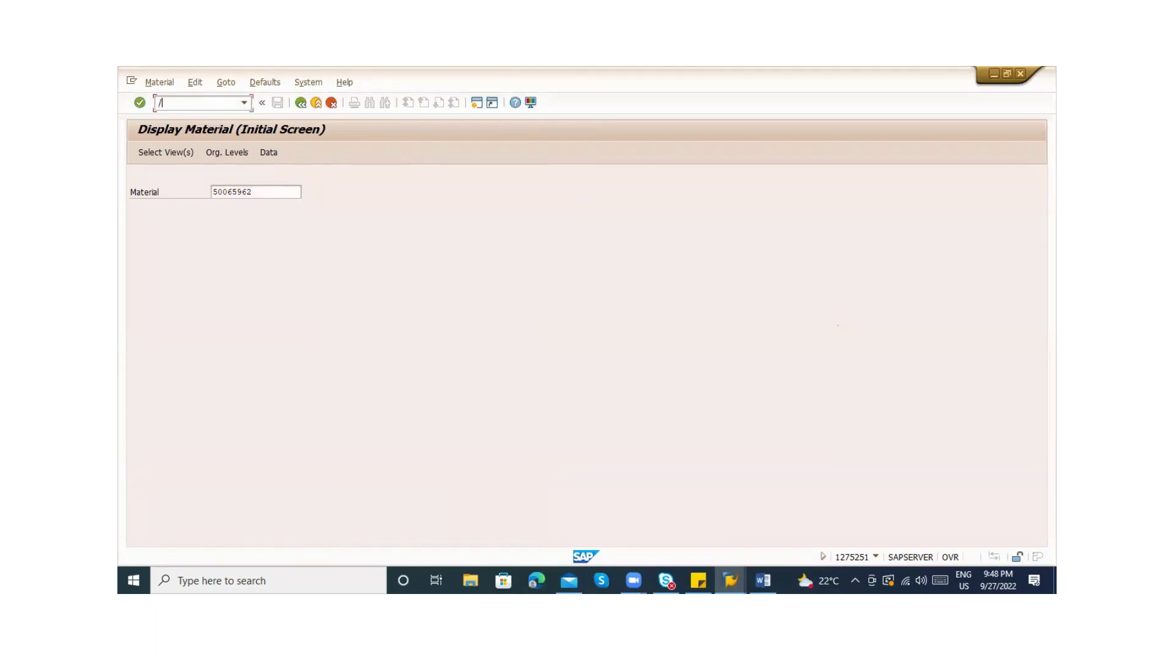
text(nmm01)
key(Return)
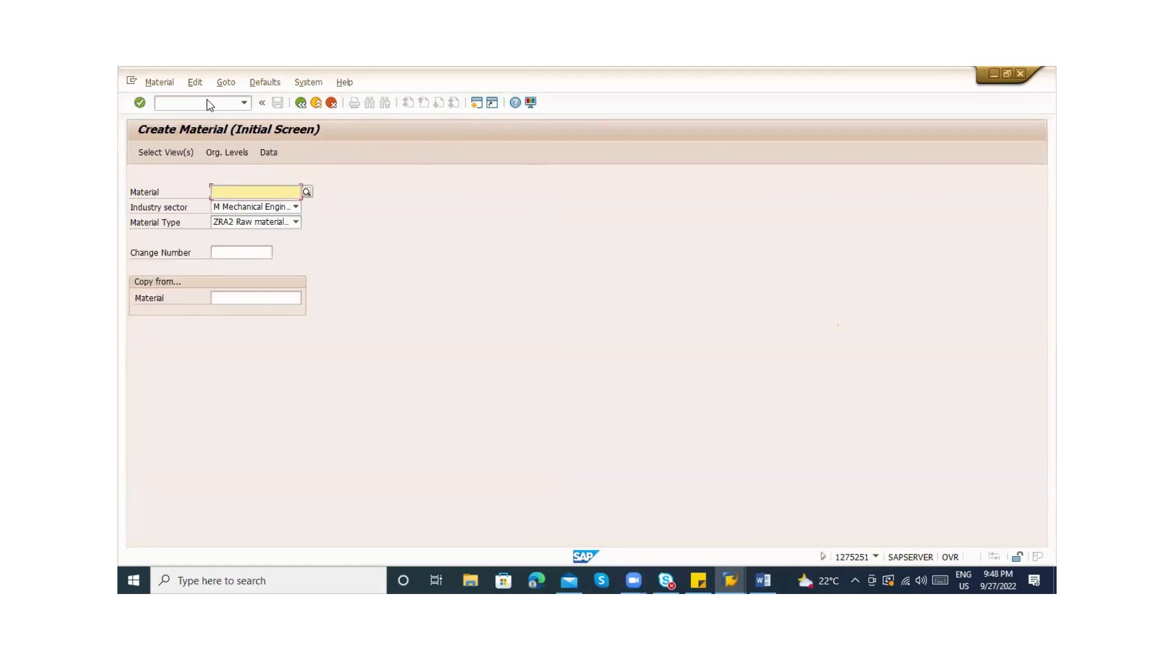
key(Return)
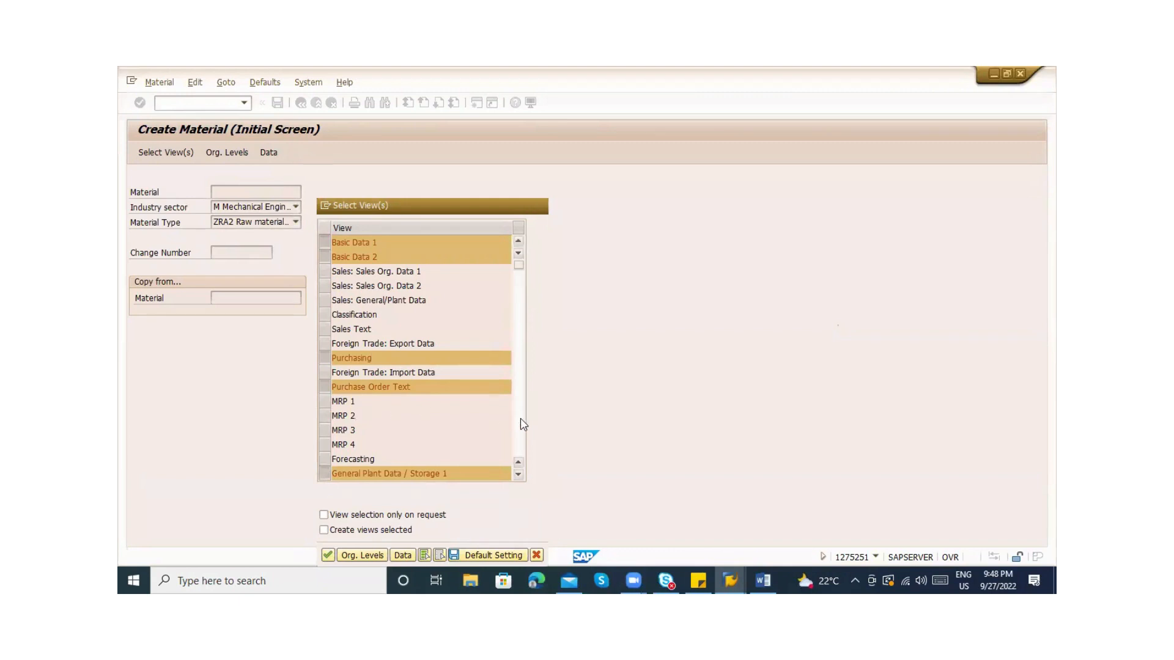
scroll(511, 418, down, 3)
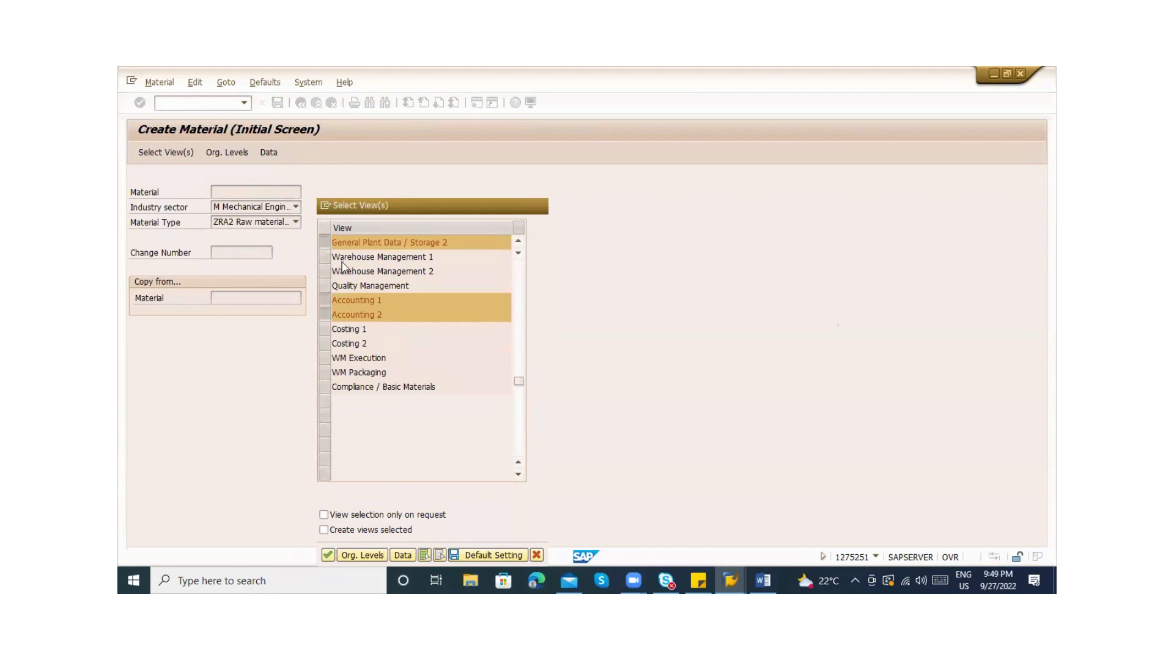
key(Escape)
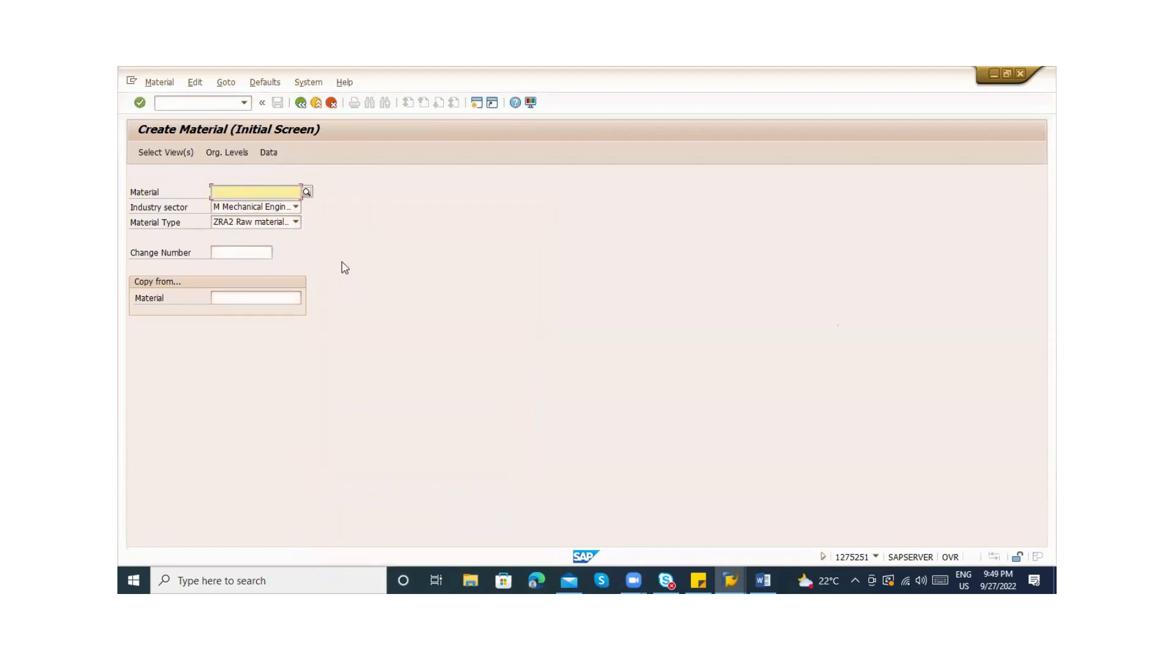
Paste material 50065962 into Create Material and check the system information
click(175, 107)
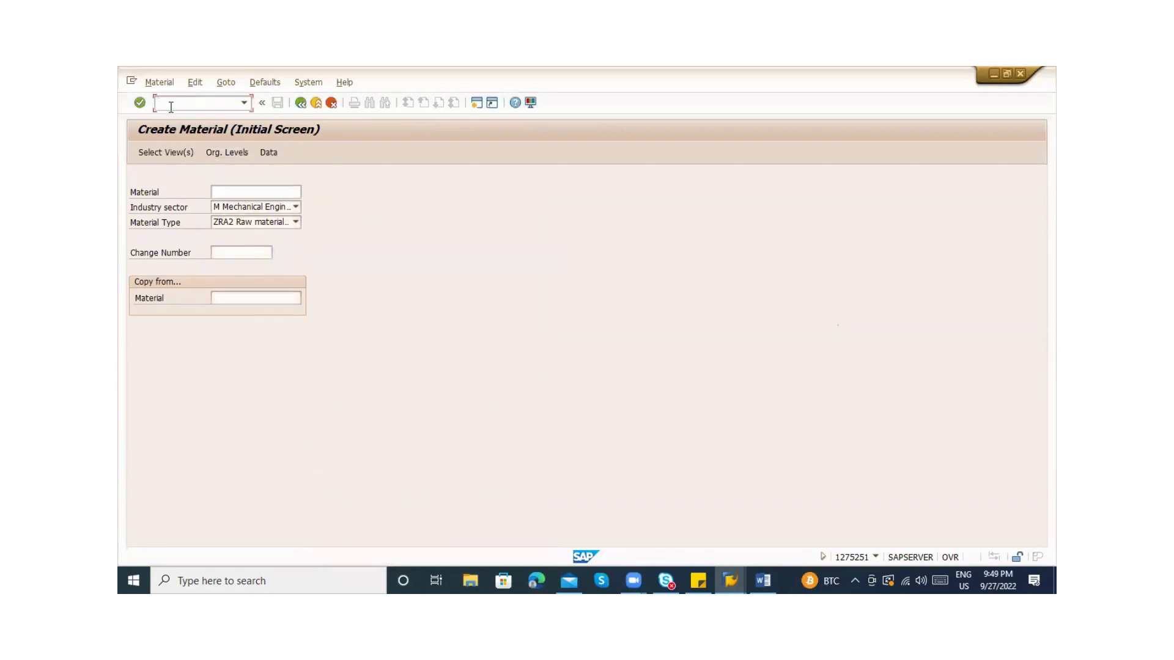
click(235, 190)
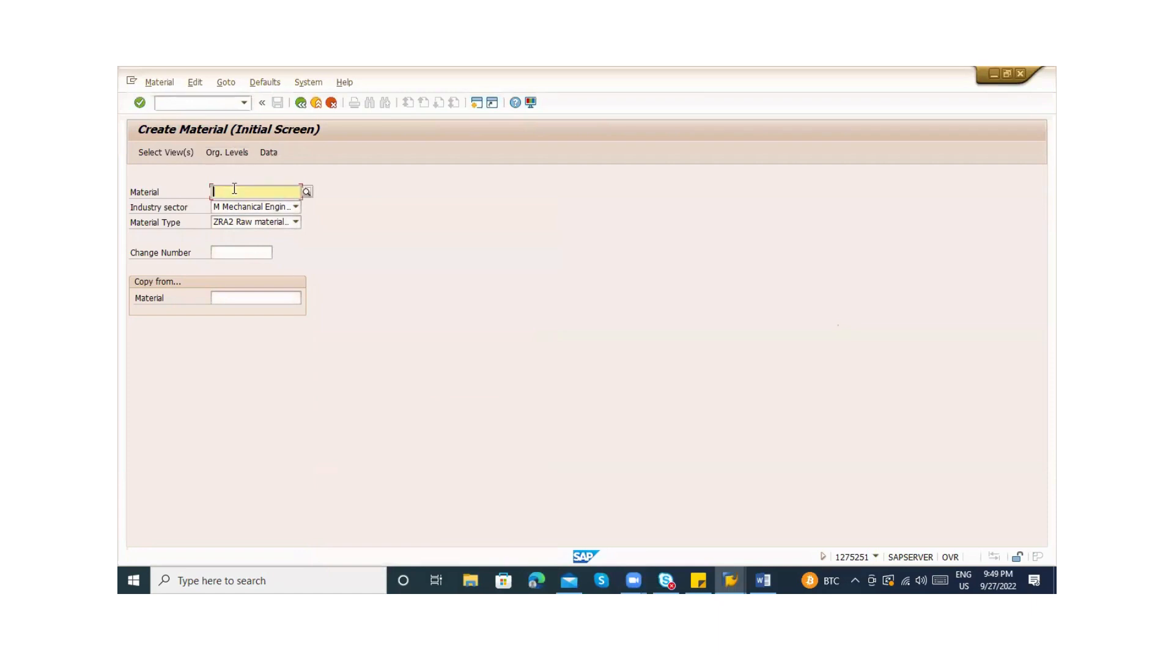
text(50061962)
key(Return)
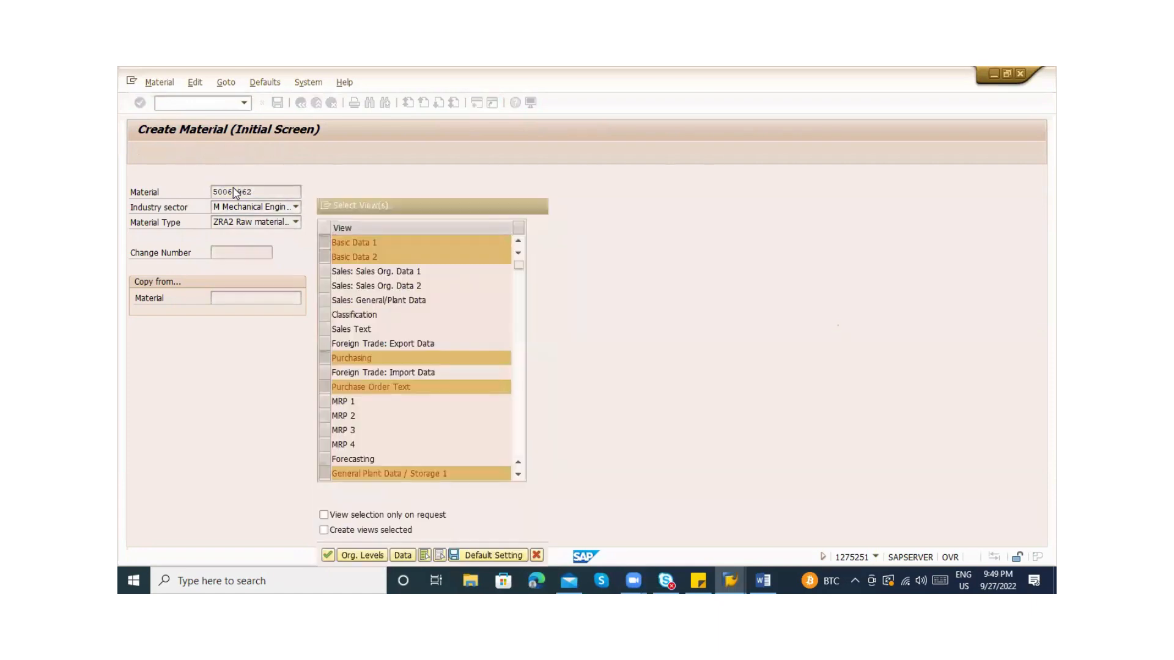
key(Escape)
click(876, 557)
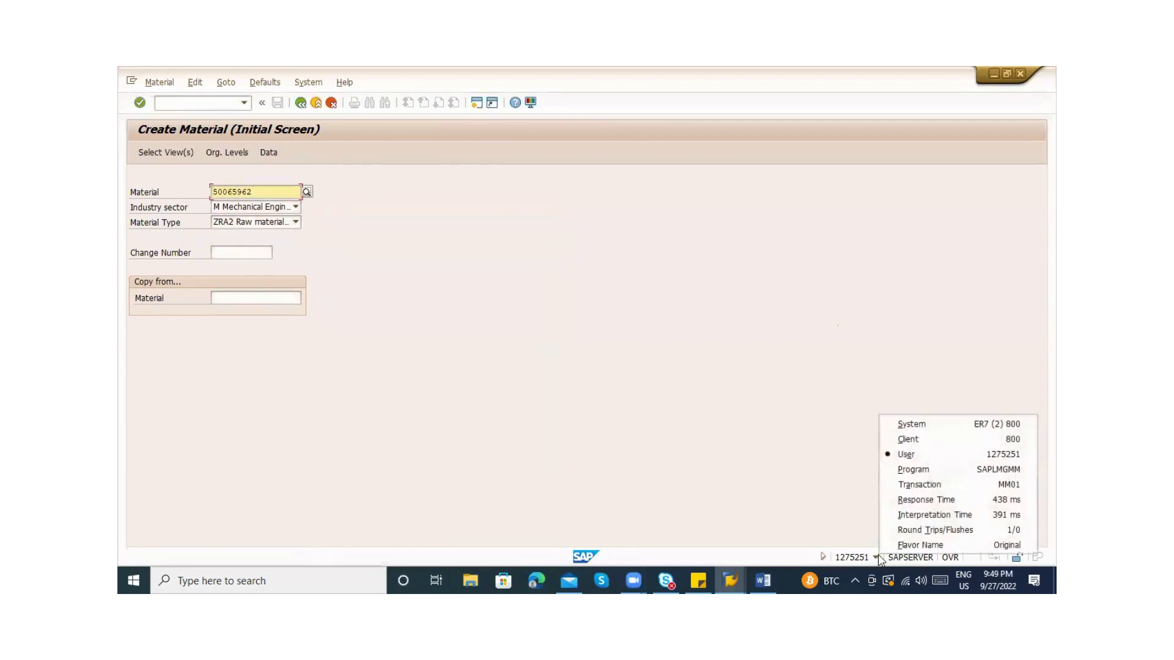
click(815, 387)
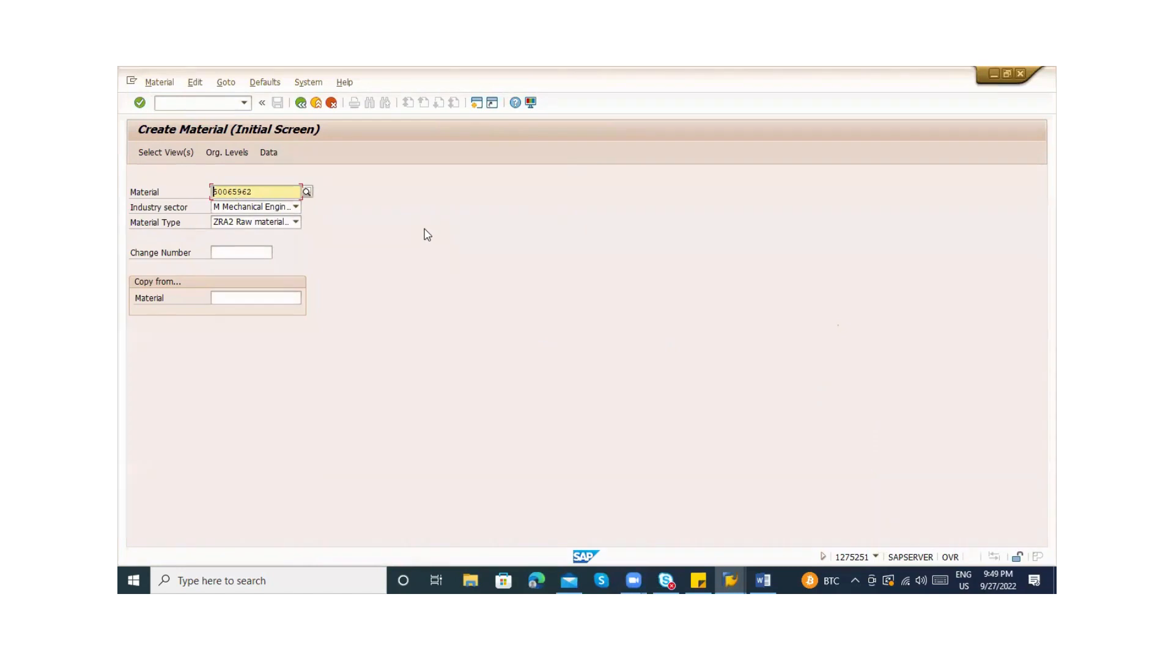
Select the Sales Org. Data 1, Sales Org. Data 2 and Sales: General/Plant Data views
key(Return)
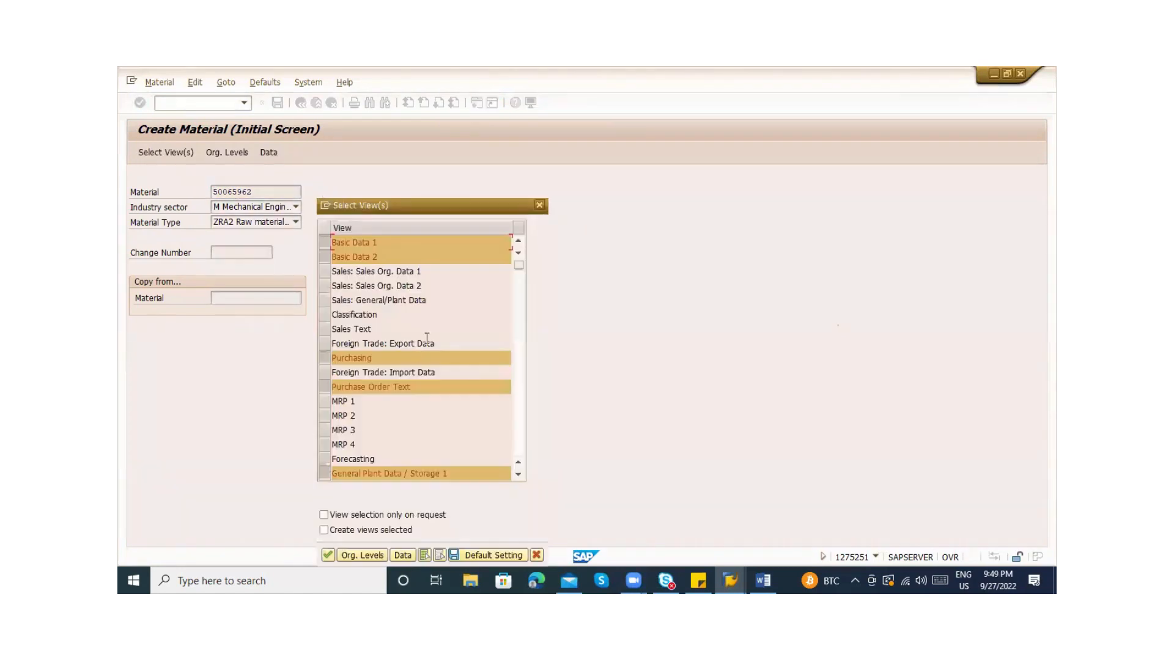
click(331, 272)
click(328, 285)
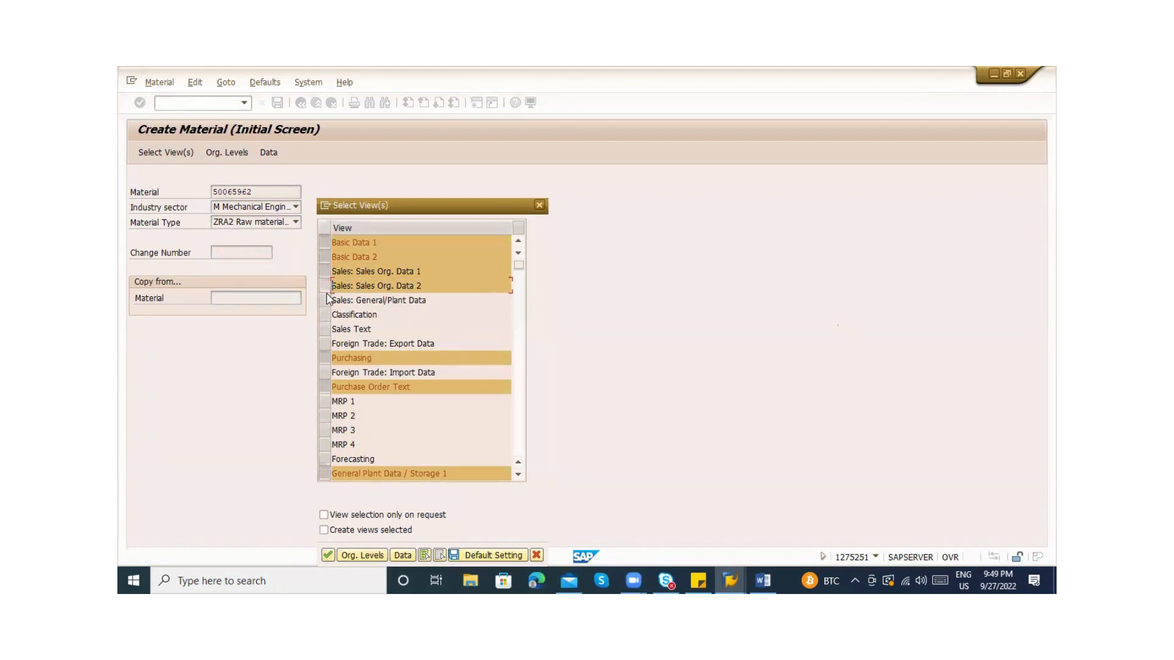
click(326, 298)
key(Return)
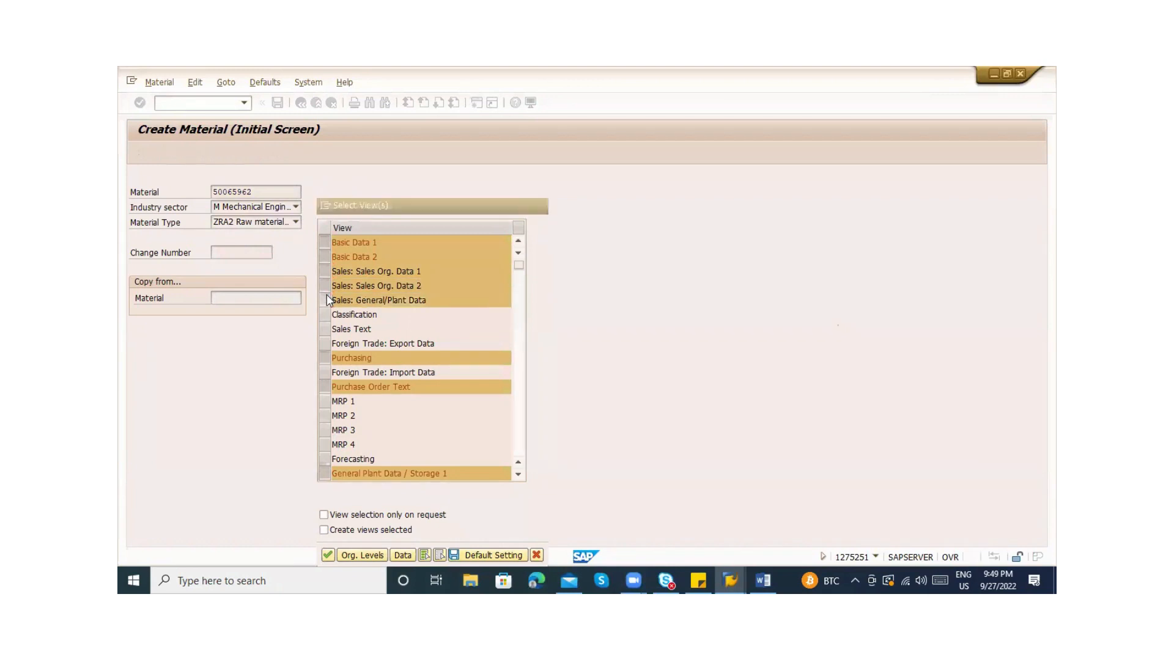
key(alt+Tab)
key(alt+Tab)
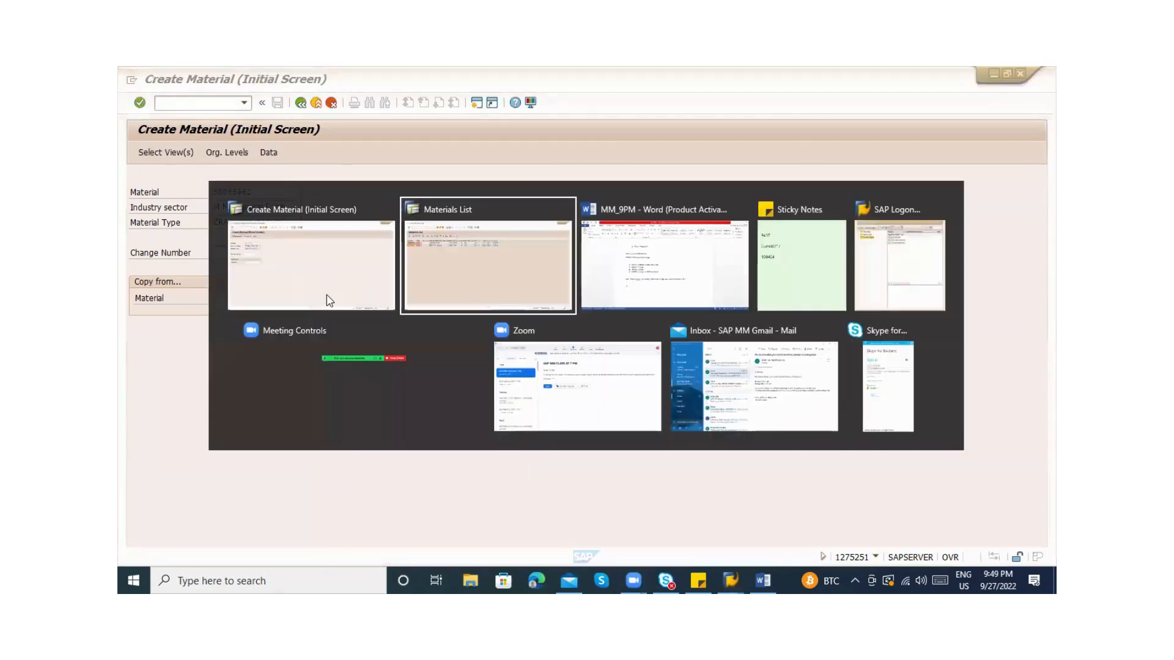
In Word, add the note 'MM01 - I have to create for other views' and fix its spelling
key(BackSpace)
key(BackSpace)
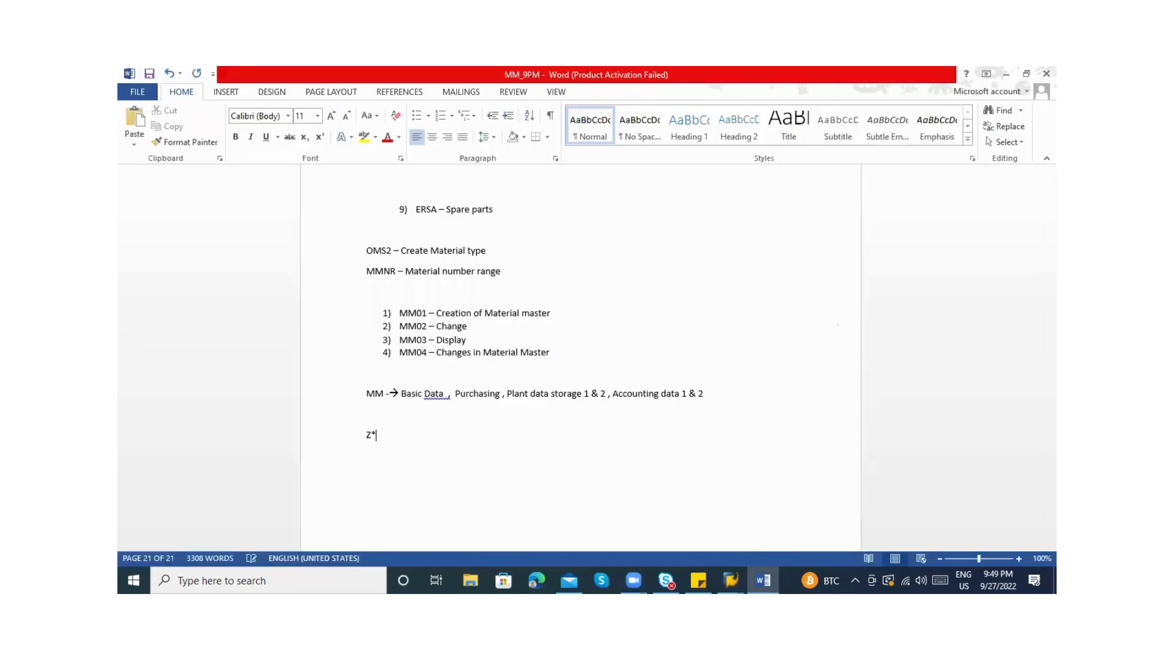
key(BackSpace)
text(MM)
text(01 )
text(- I ha)
text(ve to created or)
text(or oth)
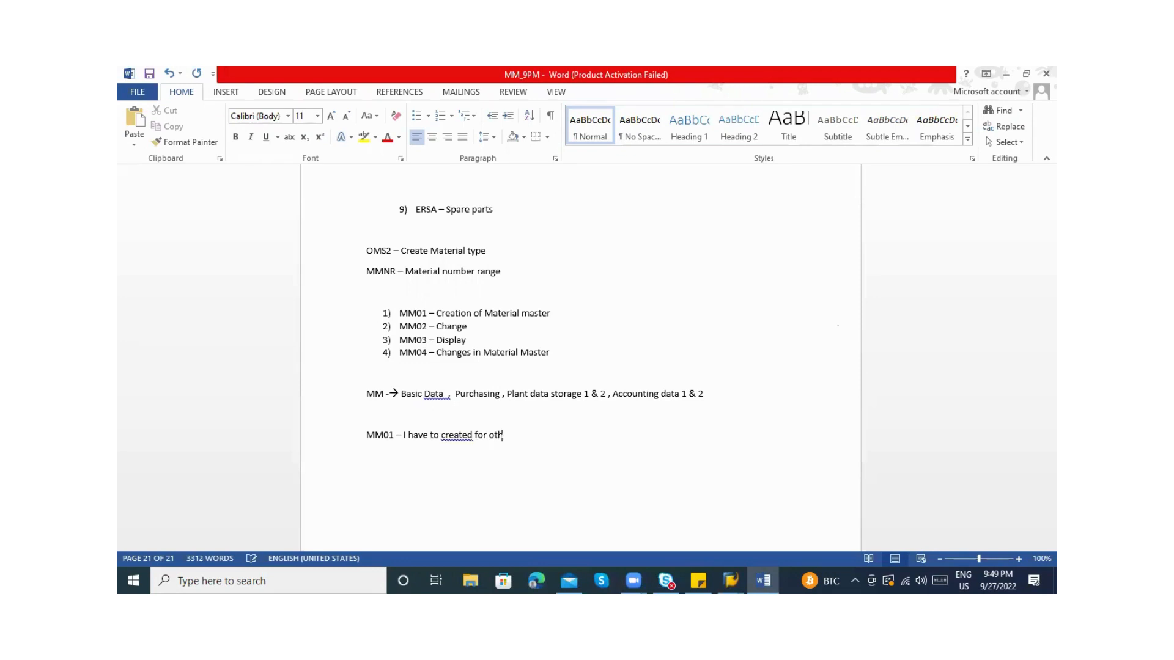
text(er views)
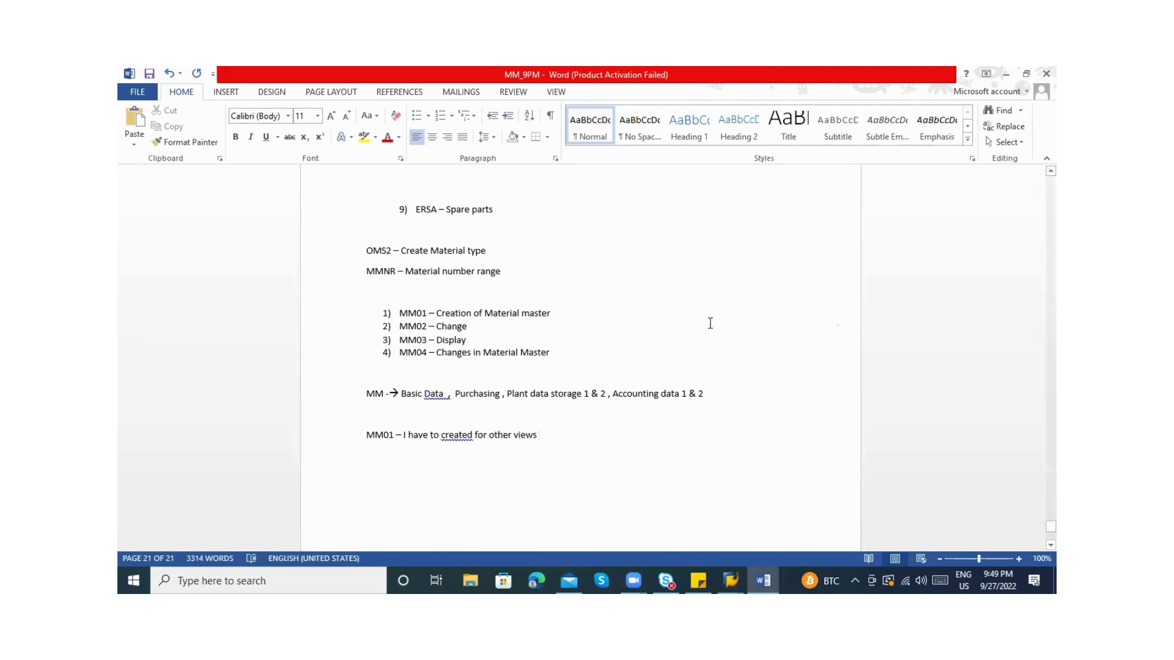
right_click(455, 437)
click(489, 452)
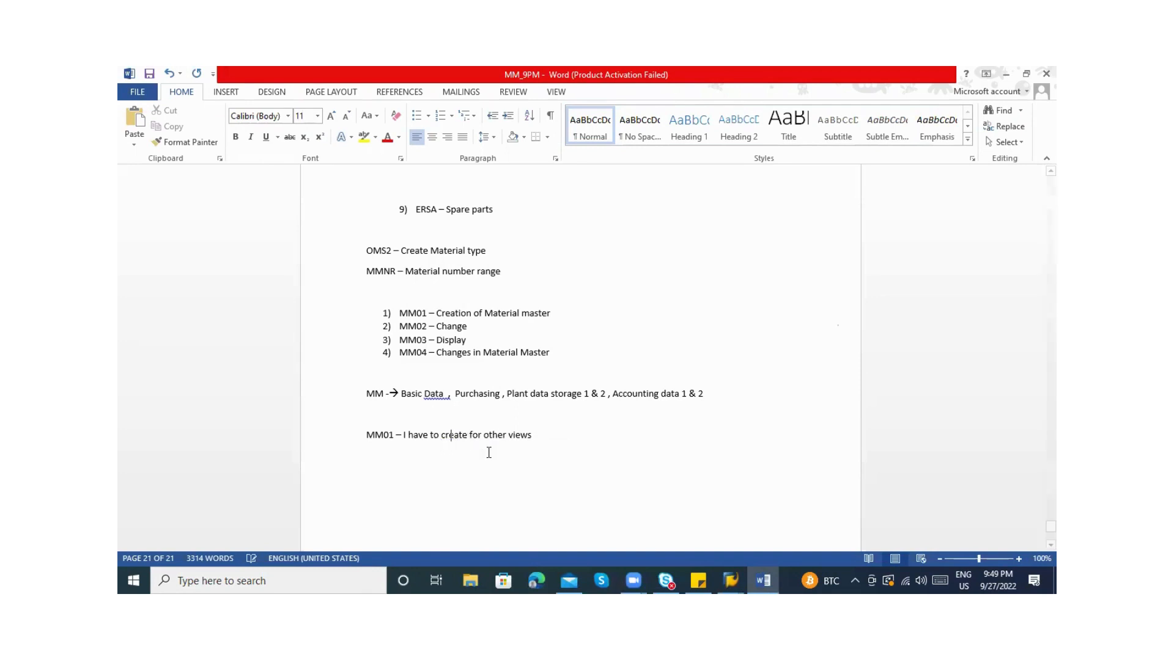
click(402, 438)
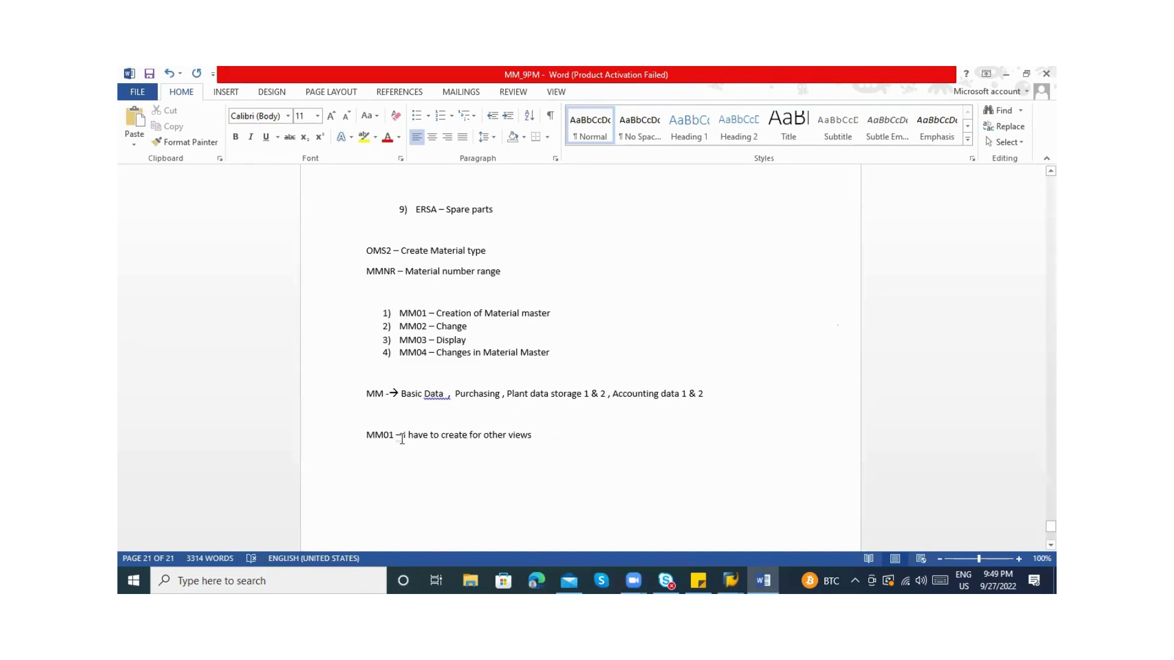
click(468, 438)
key(alt+Tab)
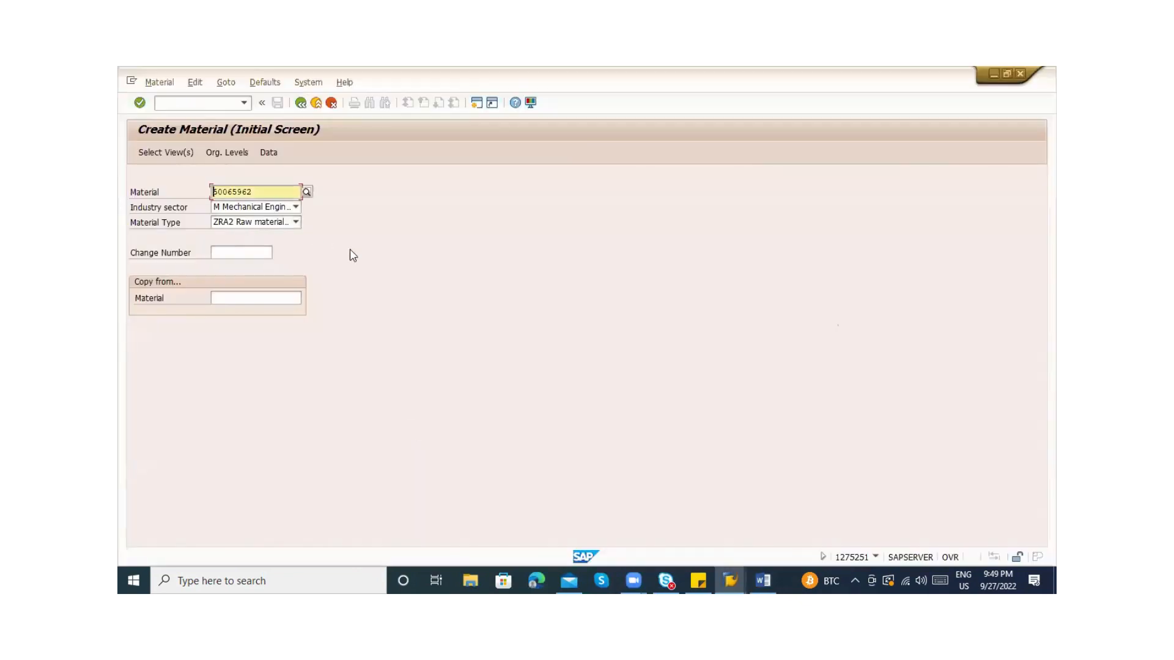
key(alt+Tab)
Add the note 'Plant extension - MM01', then restart /nmm01 in SAP
key(Return)
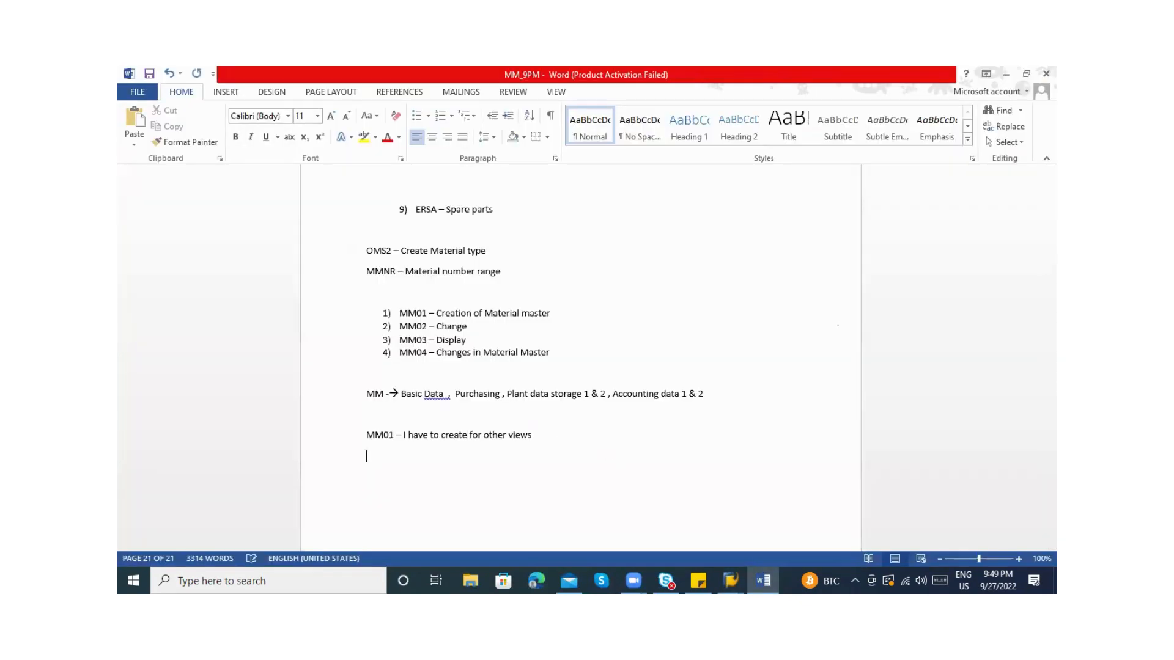
text(Plant extn)
text(nsion - MM01)
click(731, 580)
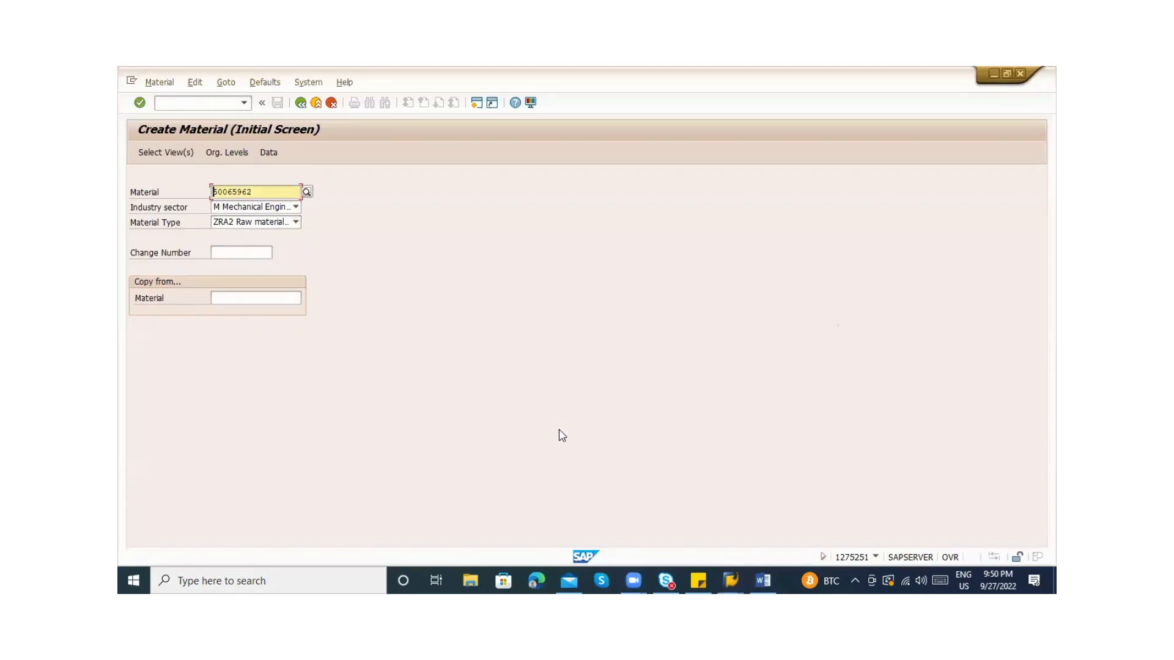
click(170, 100)
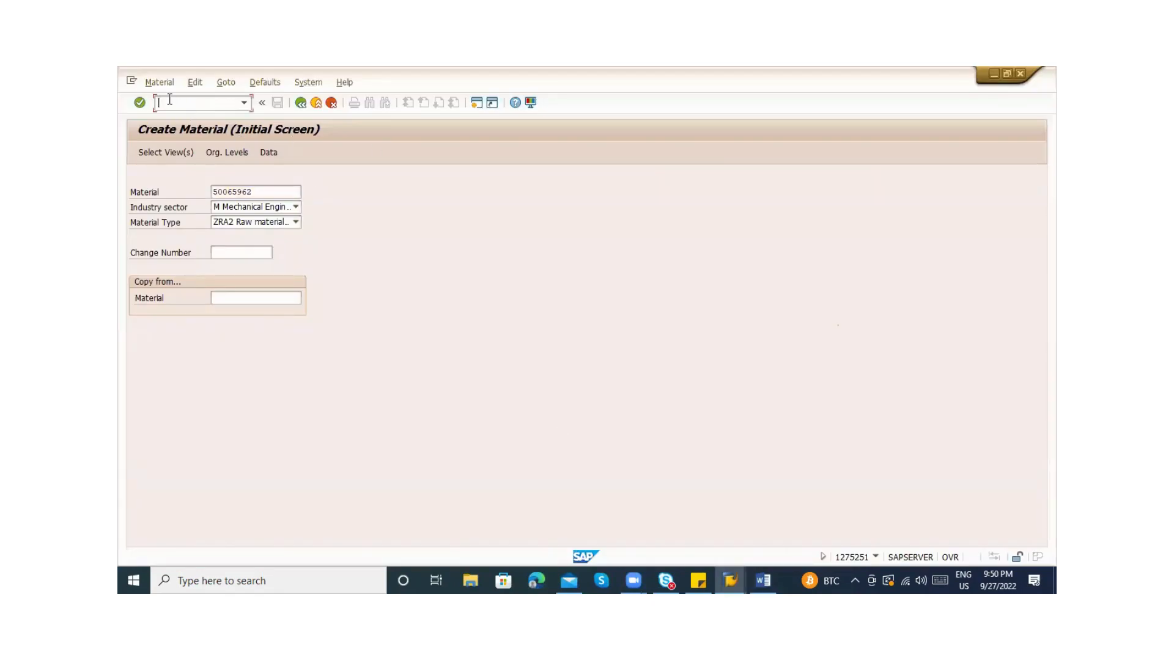
key(alt+Tab)
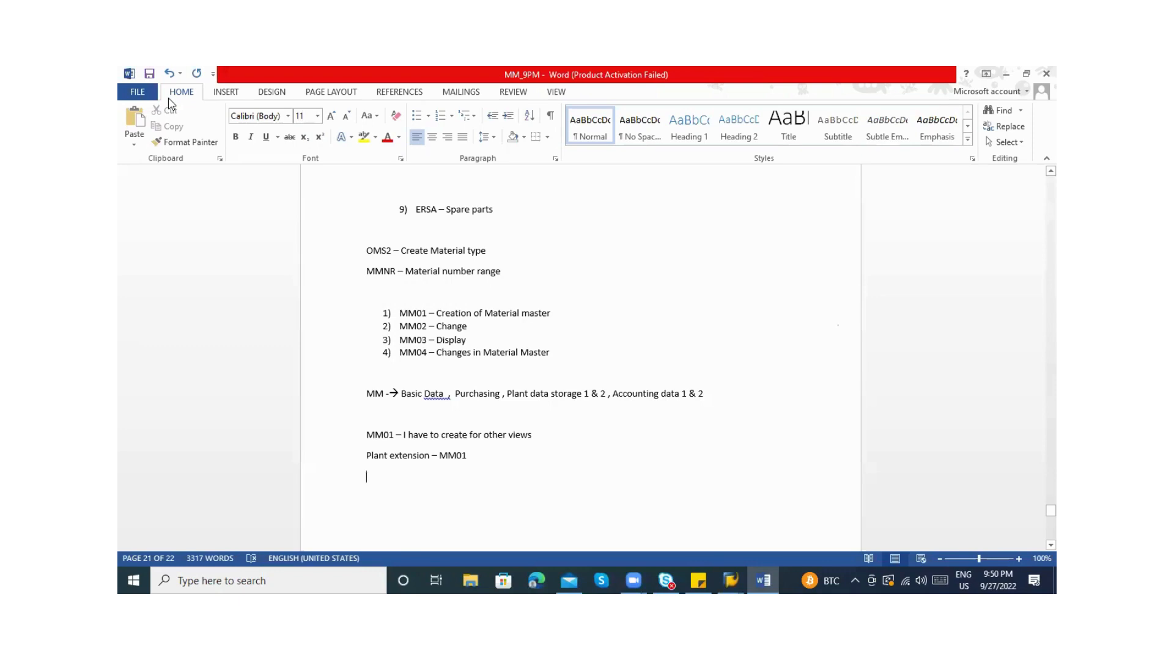
key(alt+Tab)
text(/nmm01)
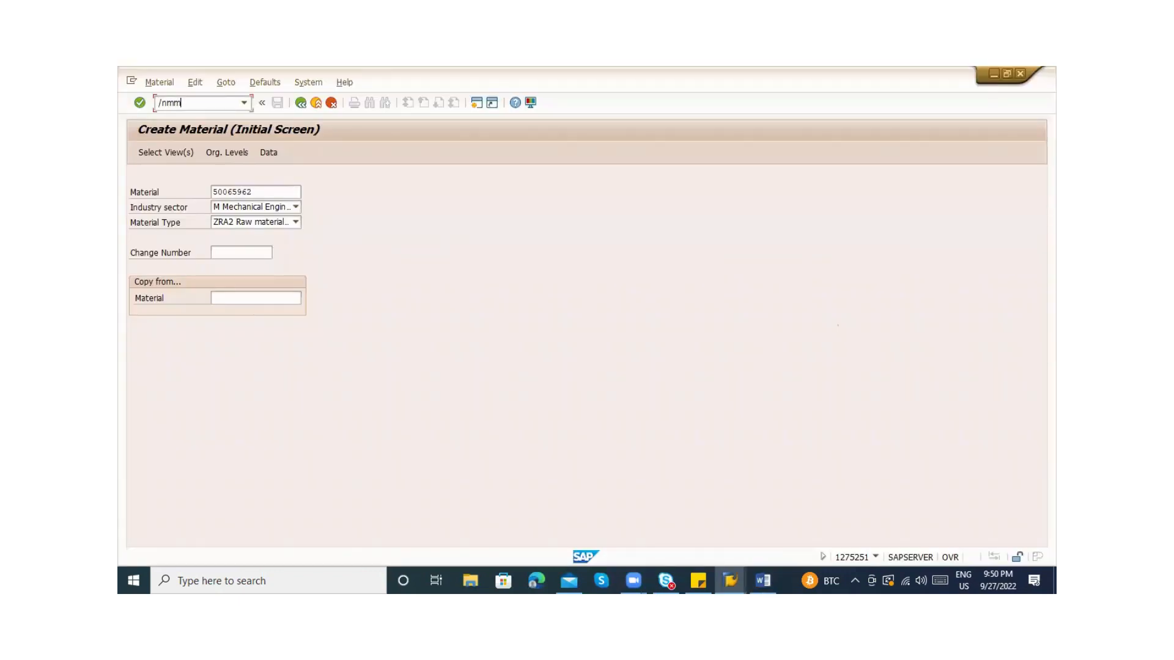
key(Return)
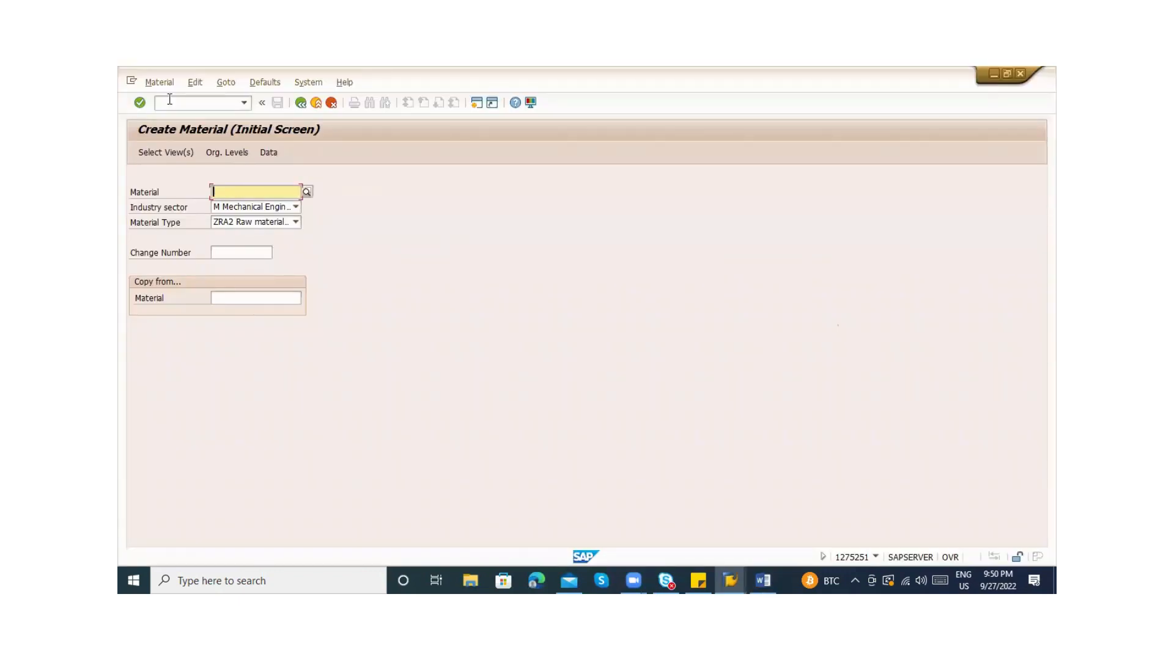
Enter material 50065962 and set plant ZAB2 in the organizational levels
text(50065962)
key(Return)
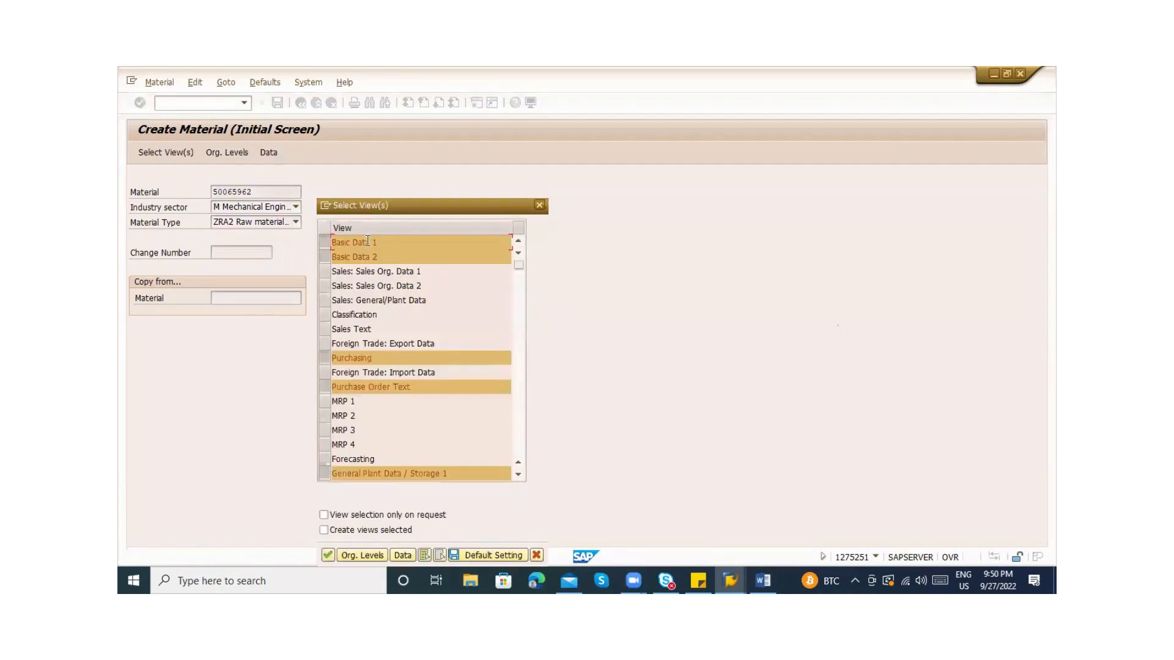
click(371, 554)
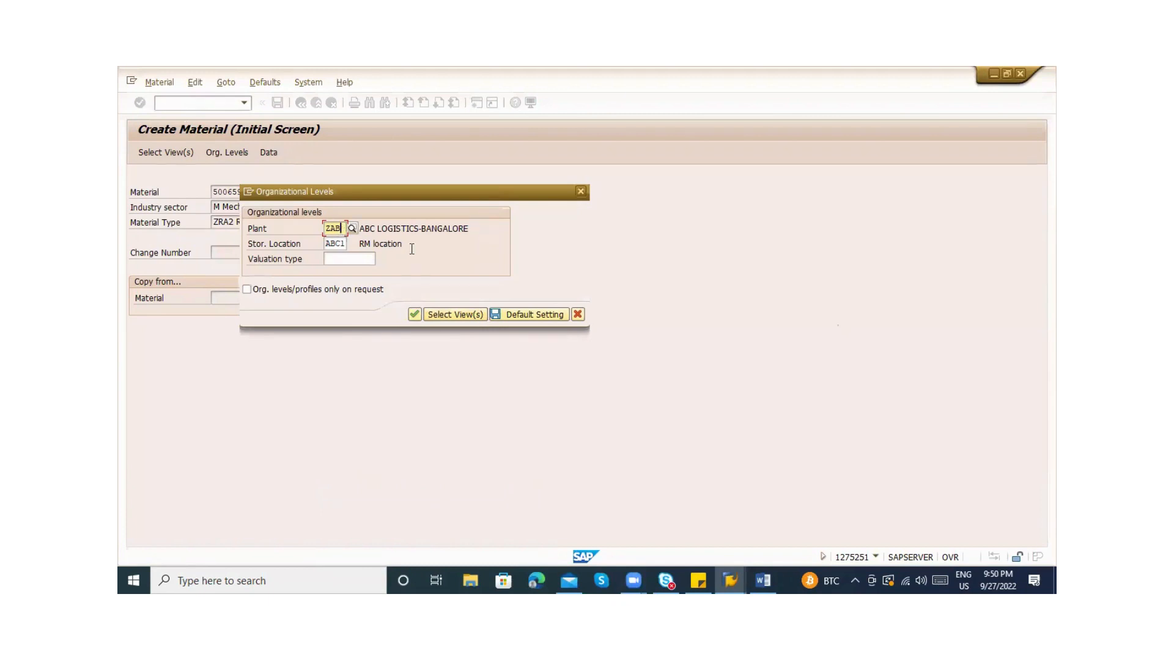
text(2)
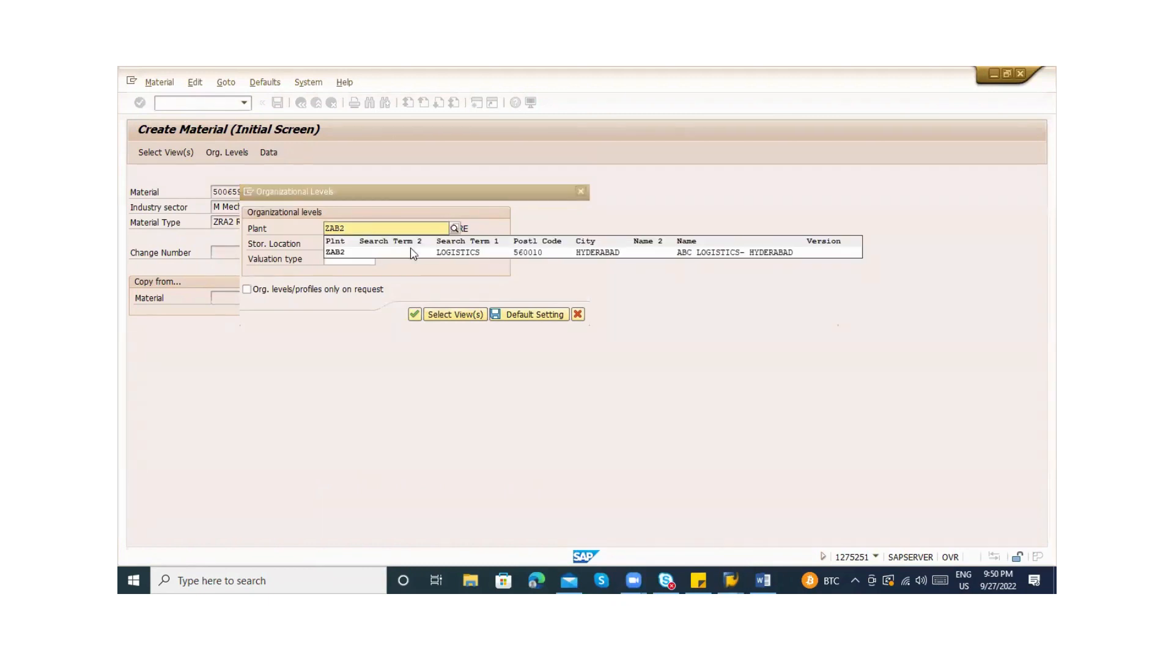
click(412, 253)
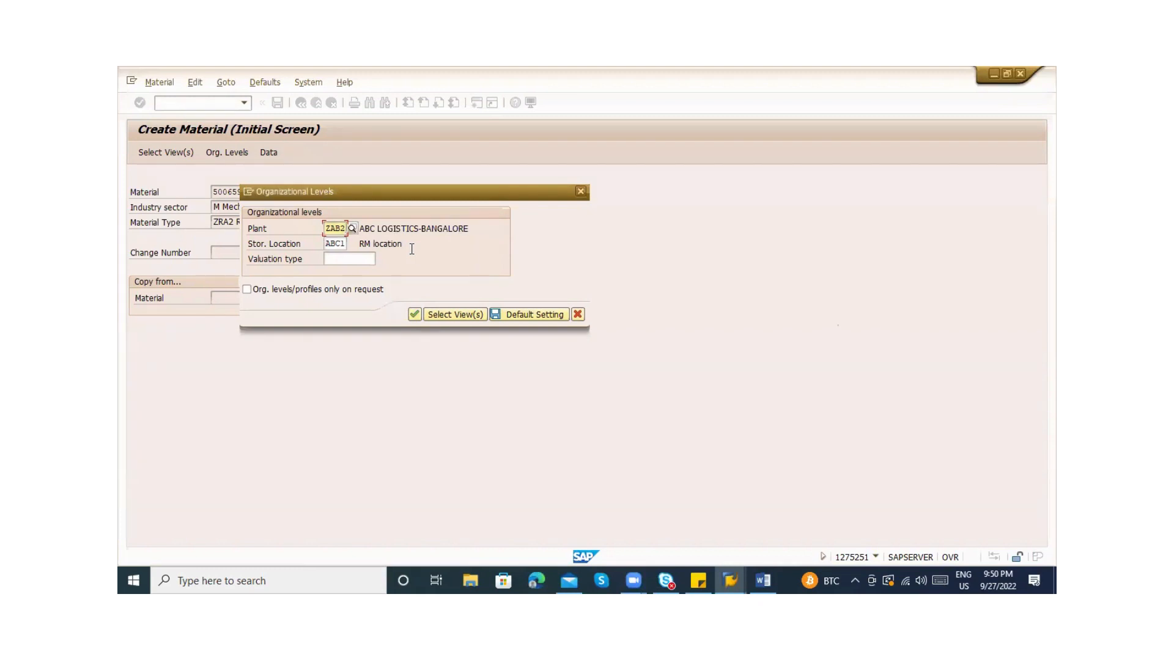
Keep Basic Data 1 and 2 selected and confirm plant ZAB2, storage location ABC1
click(469, 314)
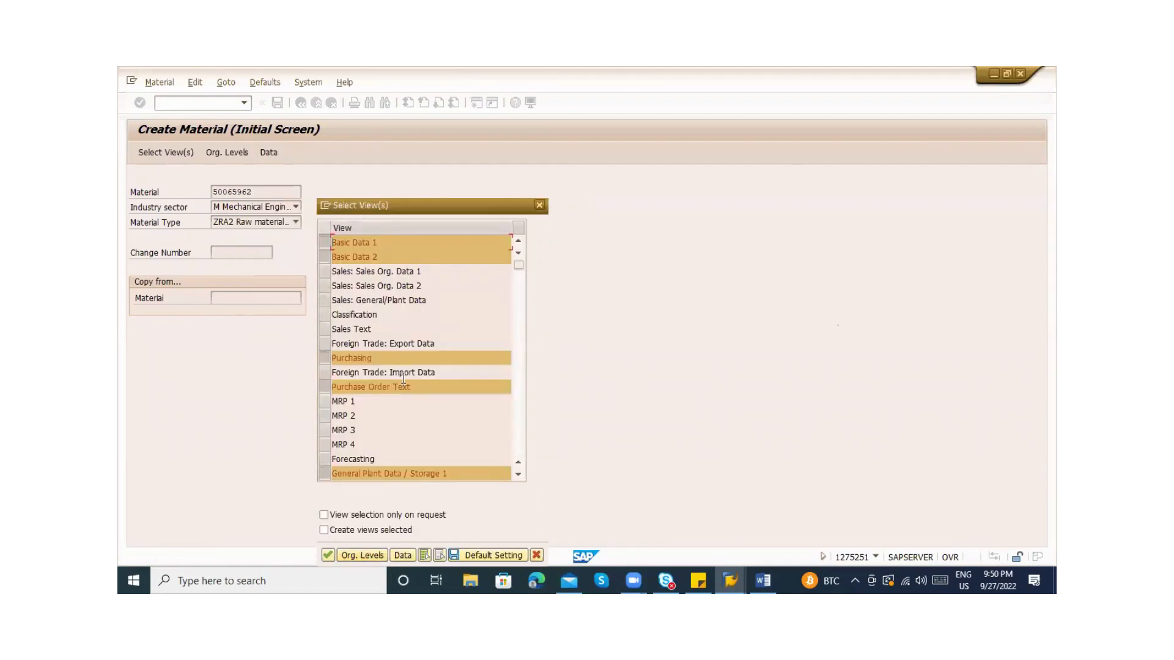
click(324, 242)
click(324, 256)
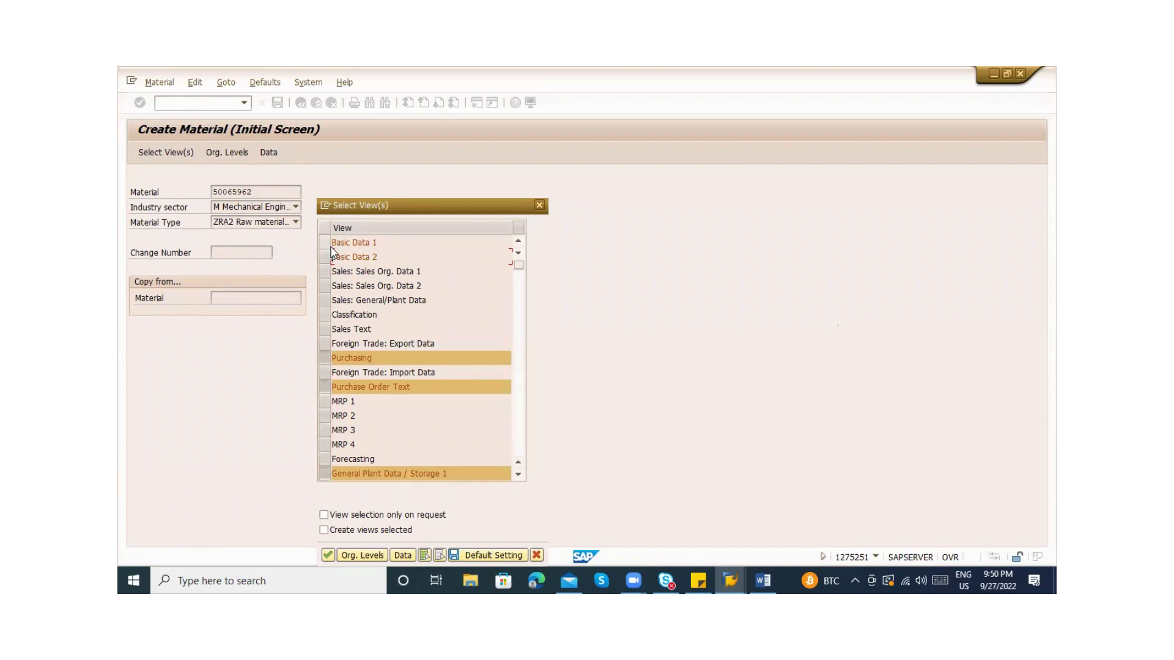
click(327, 242)
click(330, 257)
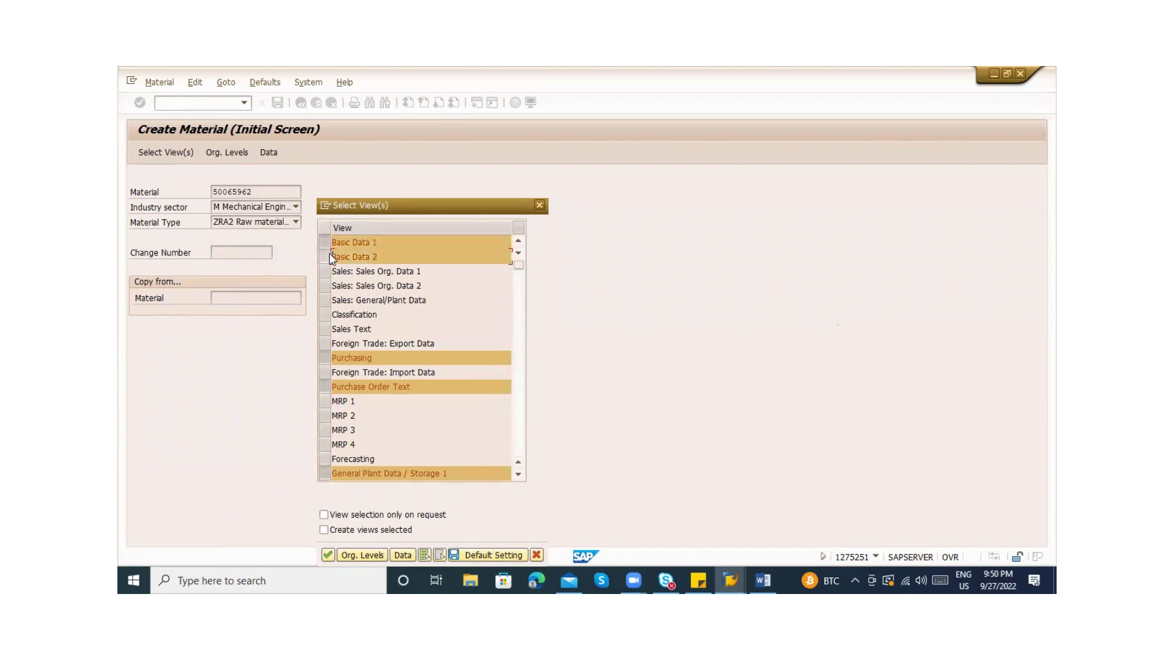
click(326, 558)
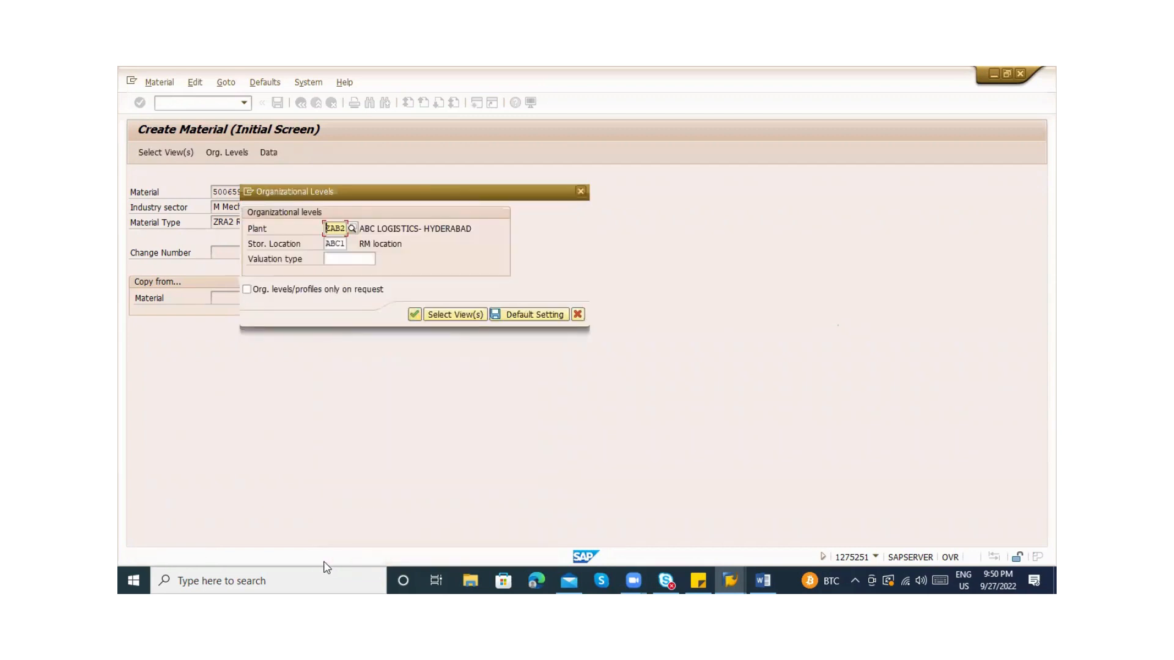
key(Return)
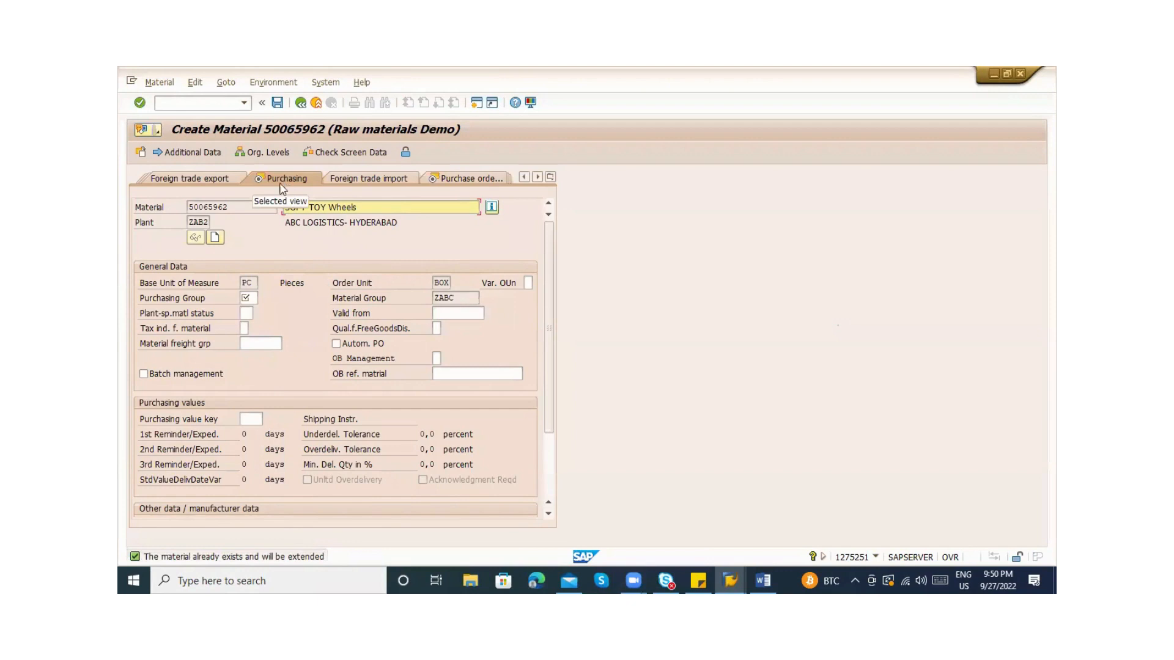
Set purchasing group ABC in the Purchasing view and advance to the purchase order text
click(210, 221)
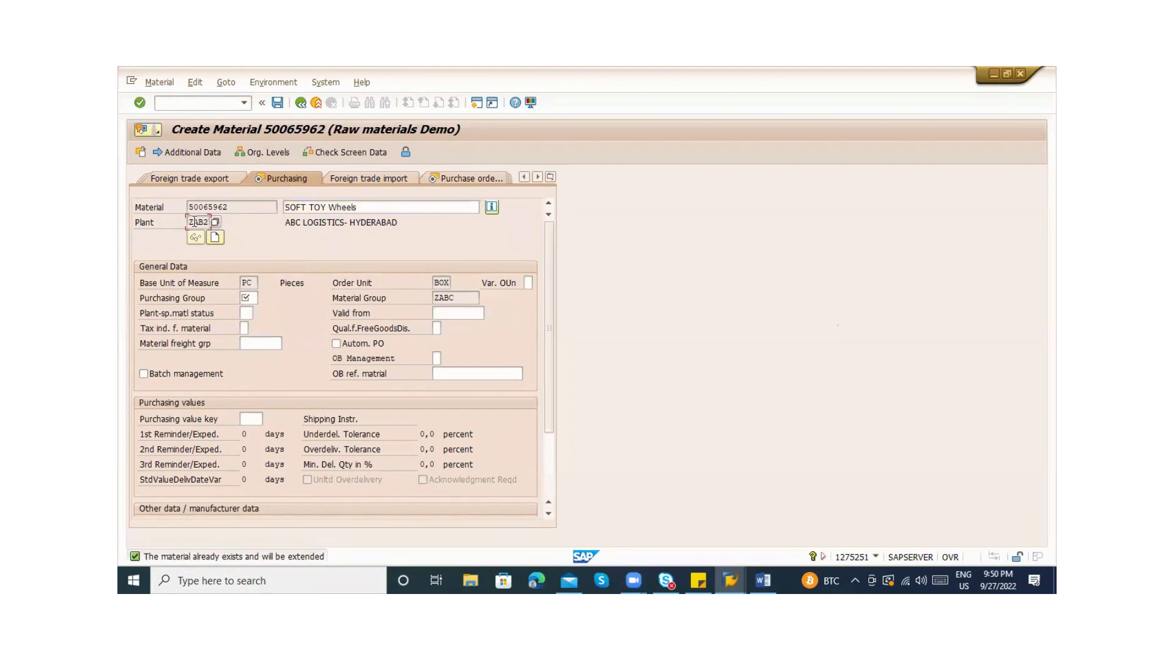
click(550, 177)
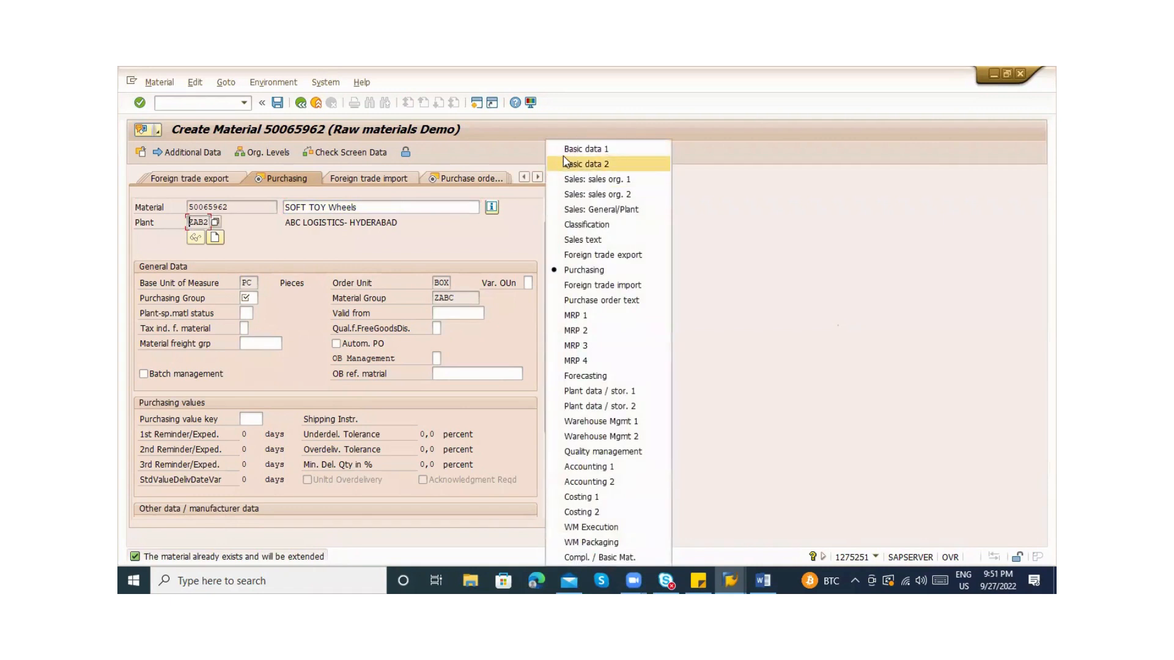
click(272, 177)
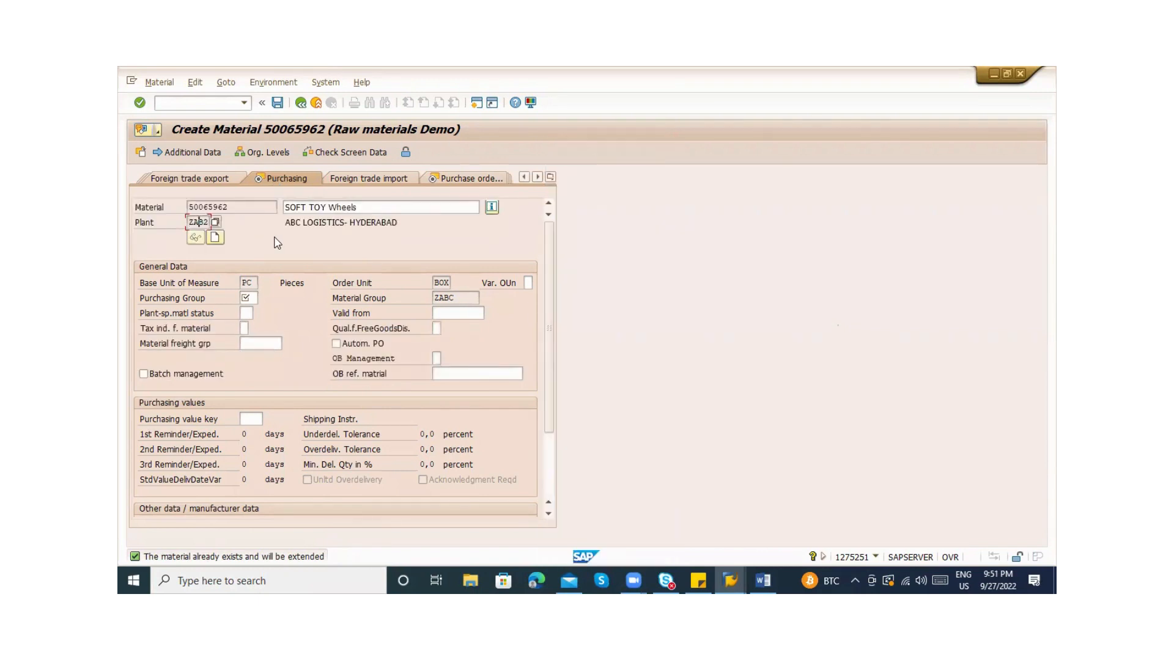
click(245, 298)
text(ABC)
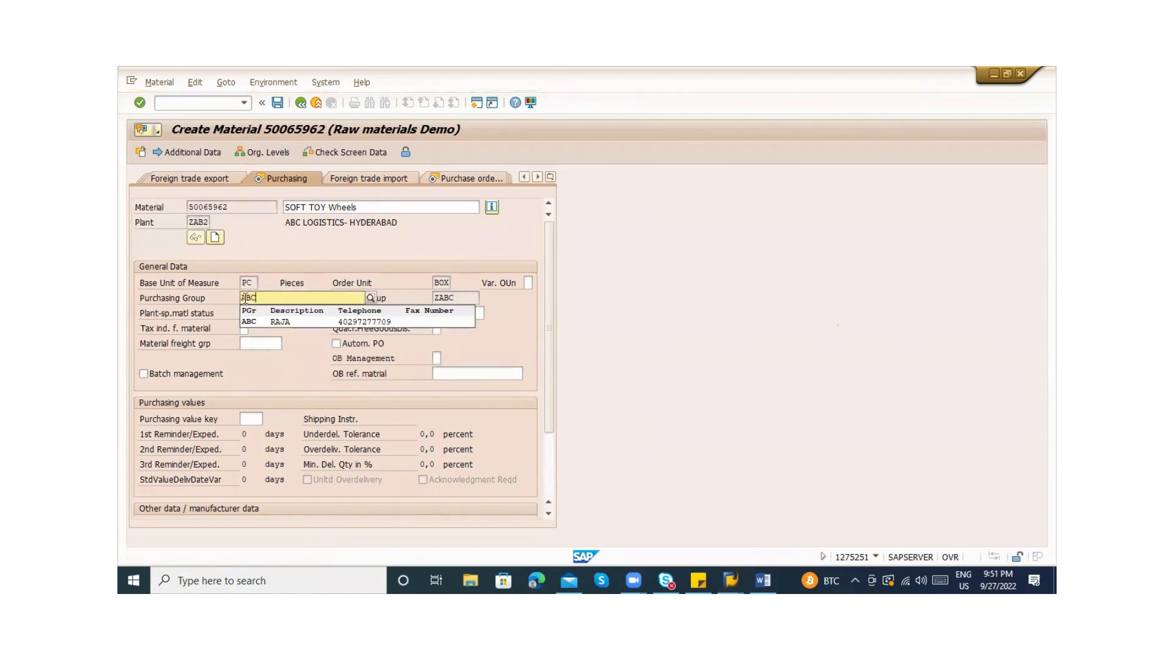
key(Down)
key(Return)
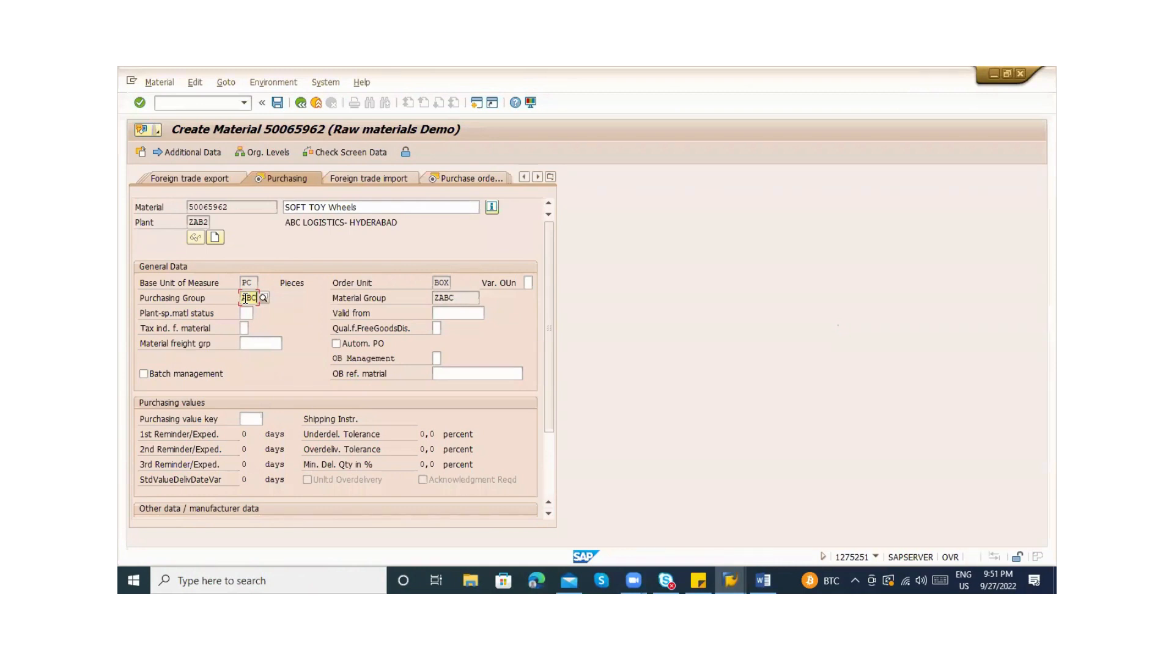
key(Return)
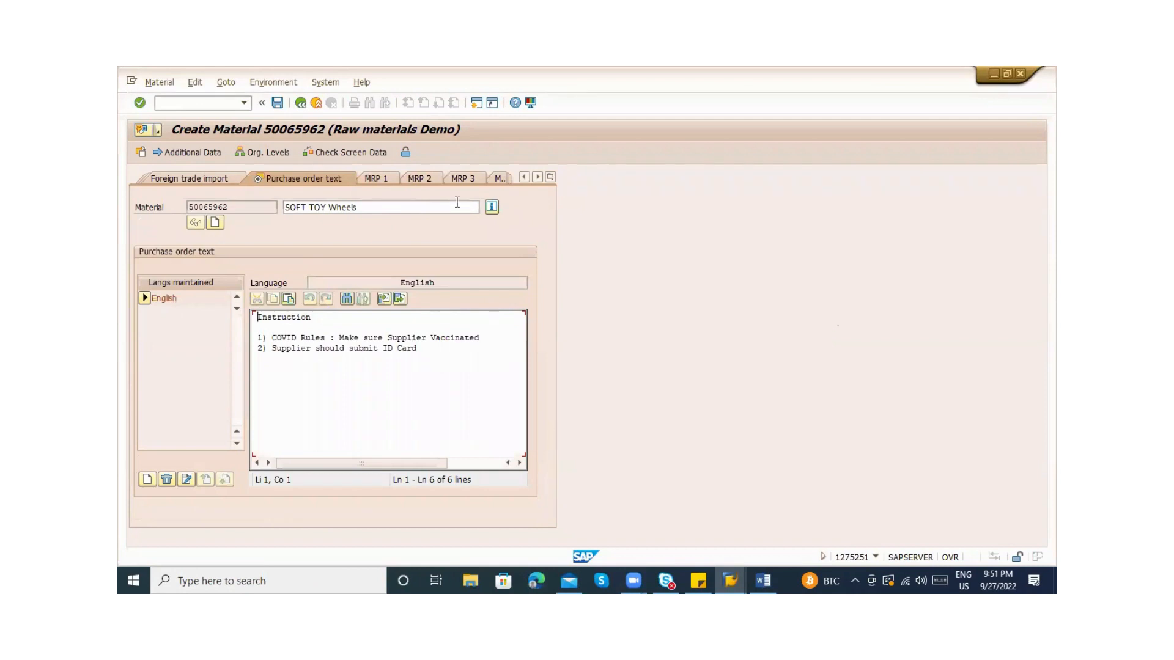
Jump to Plant data / stor. 1 and continue on to Plant data / stor. 2
click(550, 178)
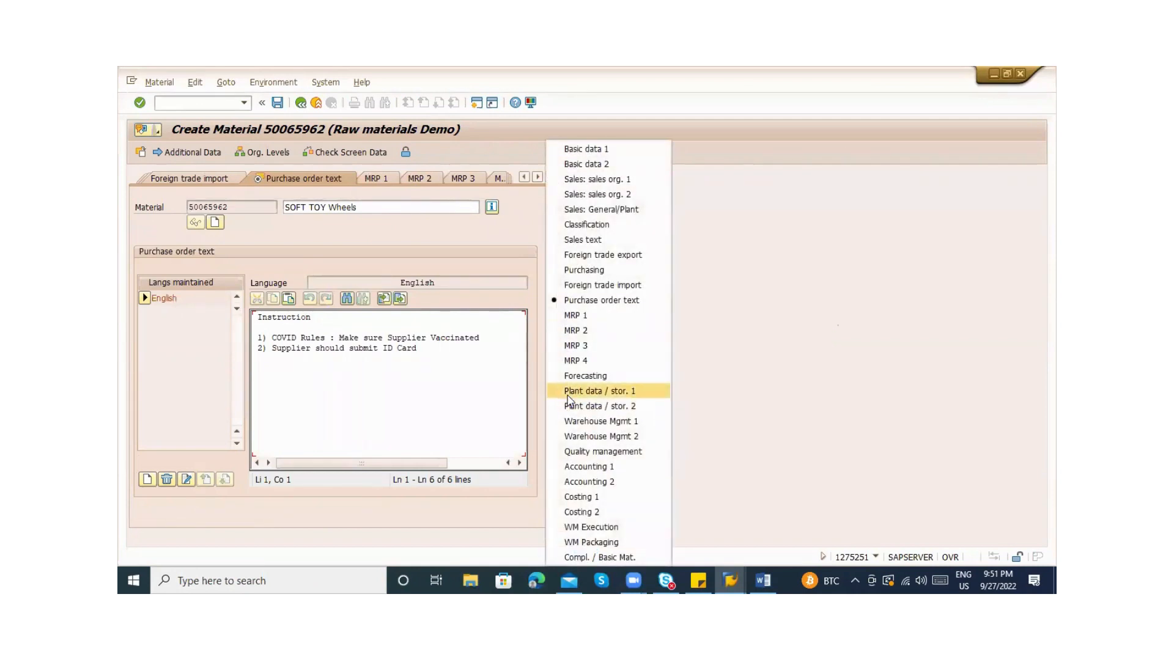
click(569, 394)
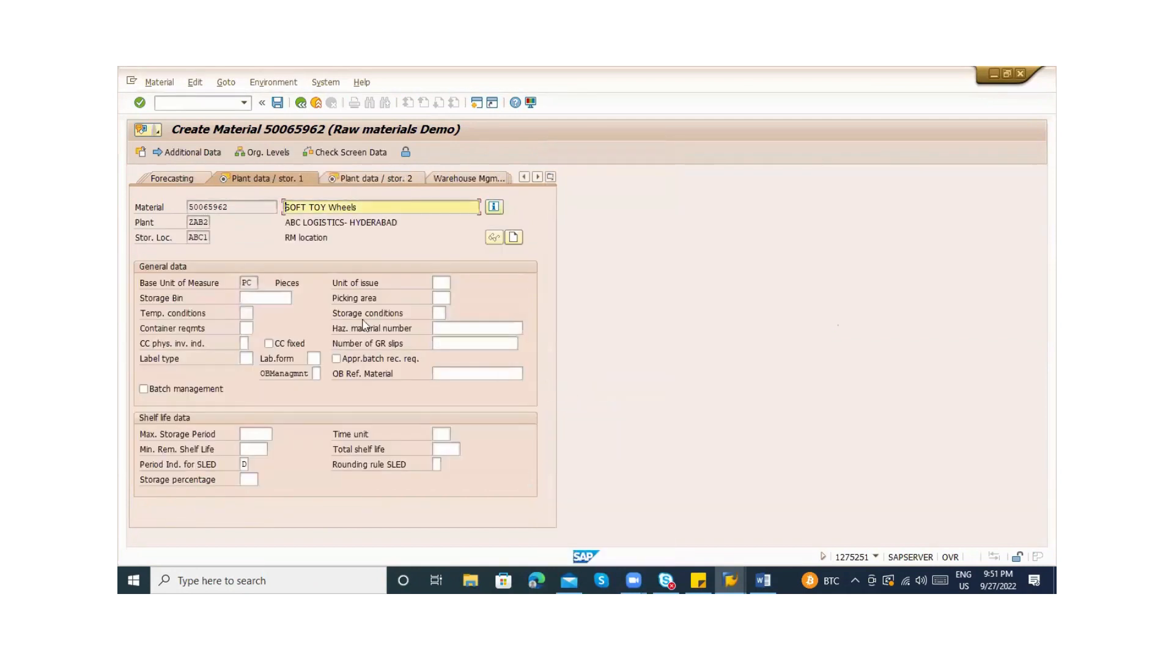
click(198, 224)
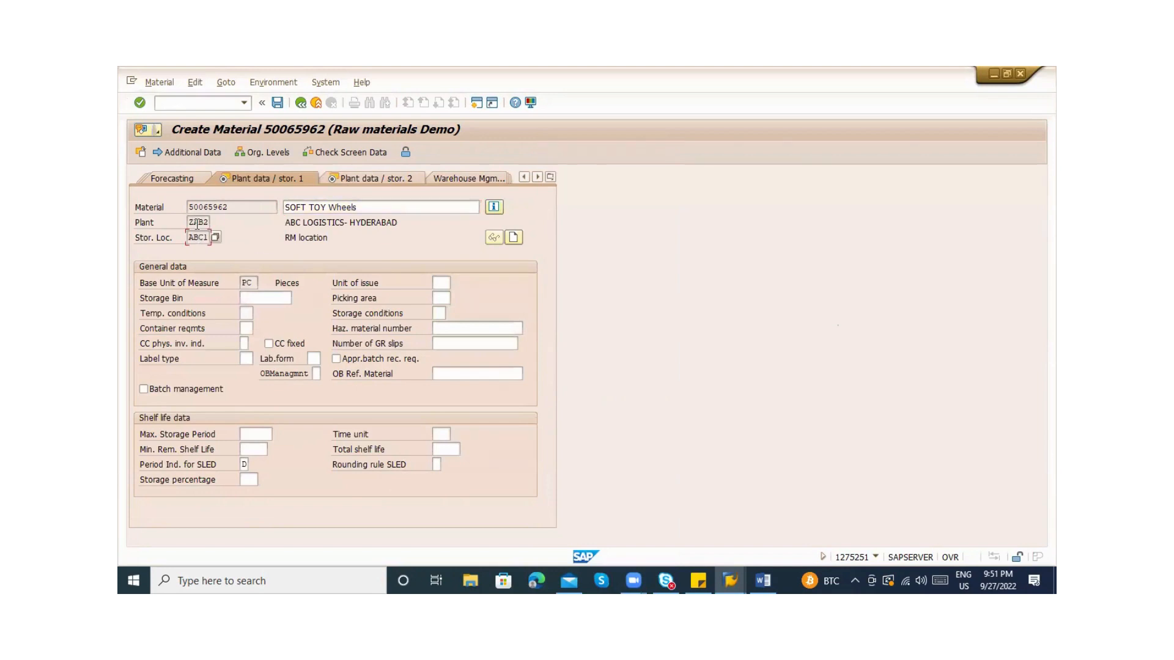
click(198, 236)
key(Return)
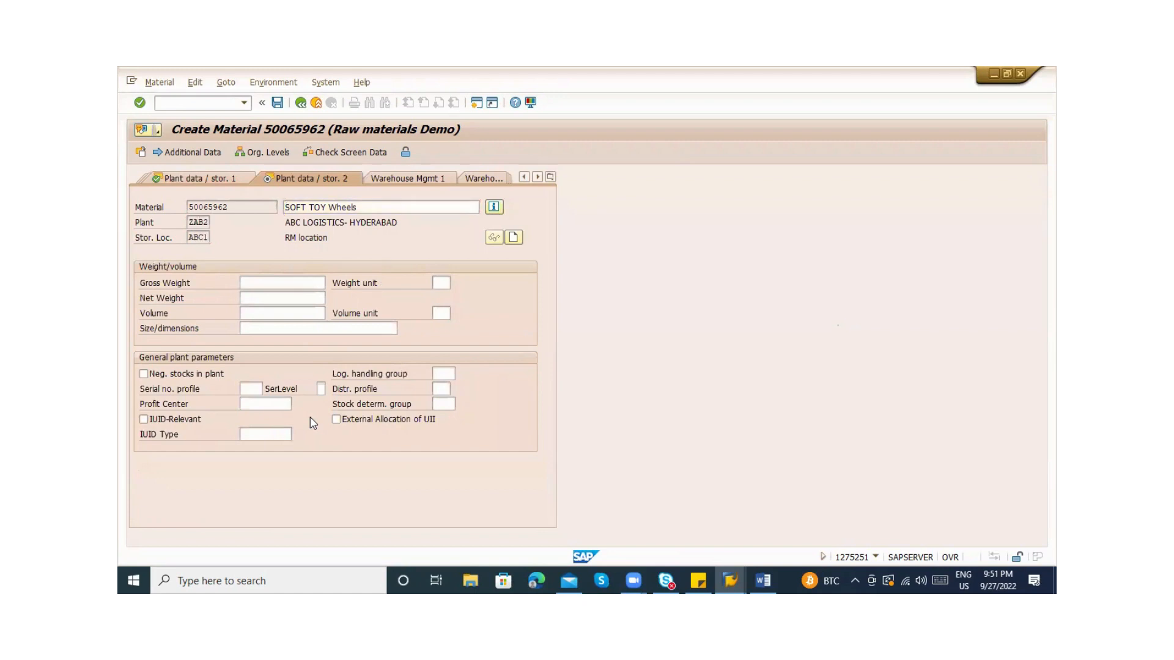
Pick valuation class VAC3 on the ZAB2 Accounting 1 screen, then continue to the save prompt
key(Return)
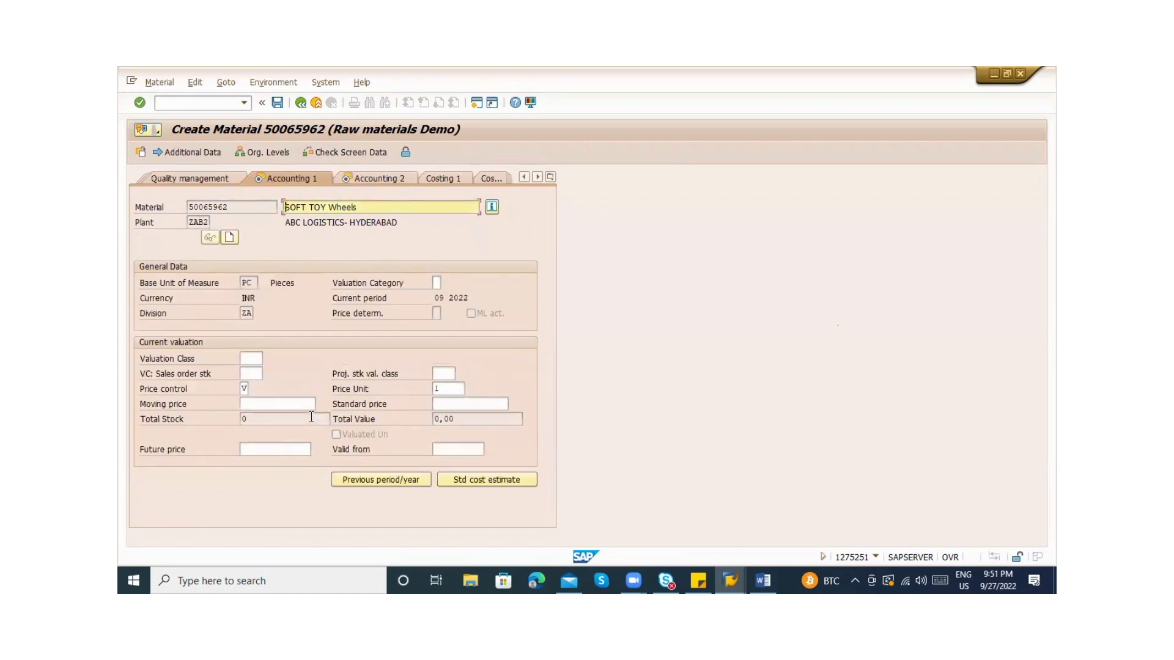
click(249, 357)
click(266, 356)
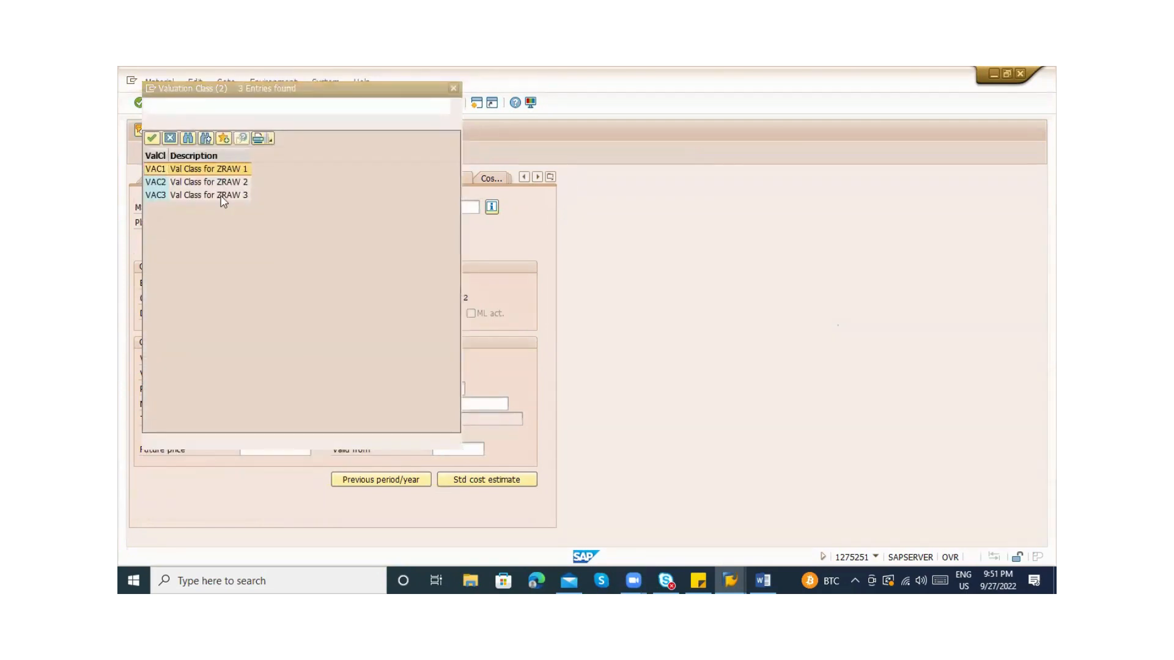
double_click(194, 197)
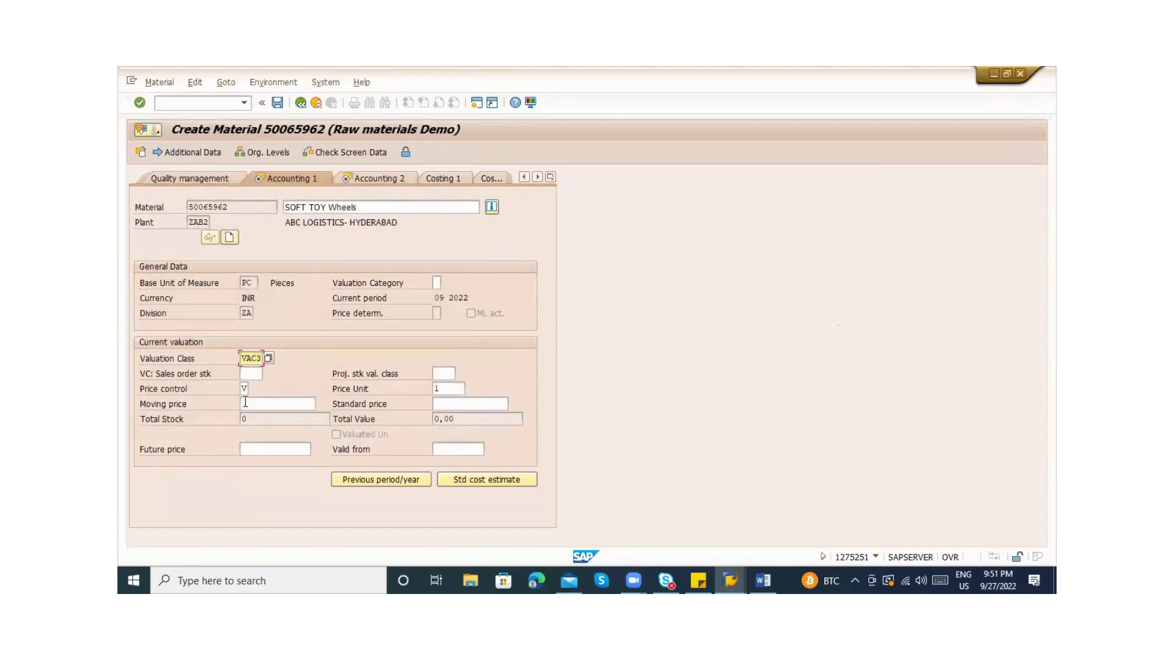
key(Return)
key(Return)
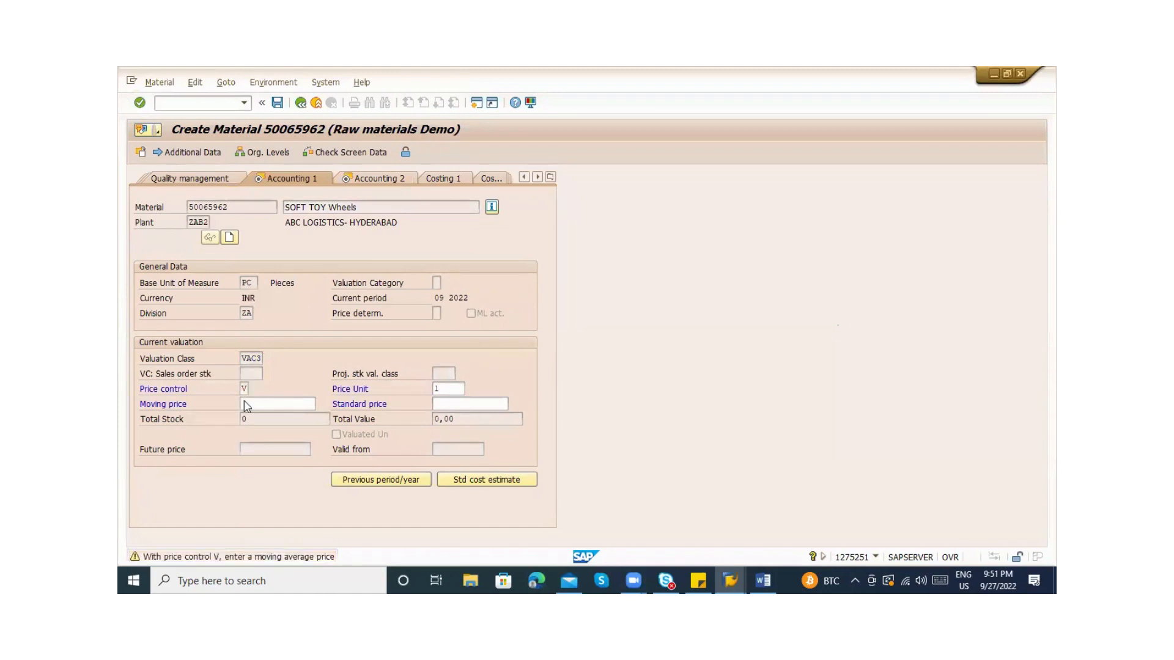
key(Return)
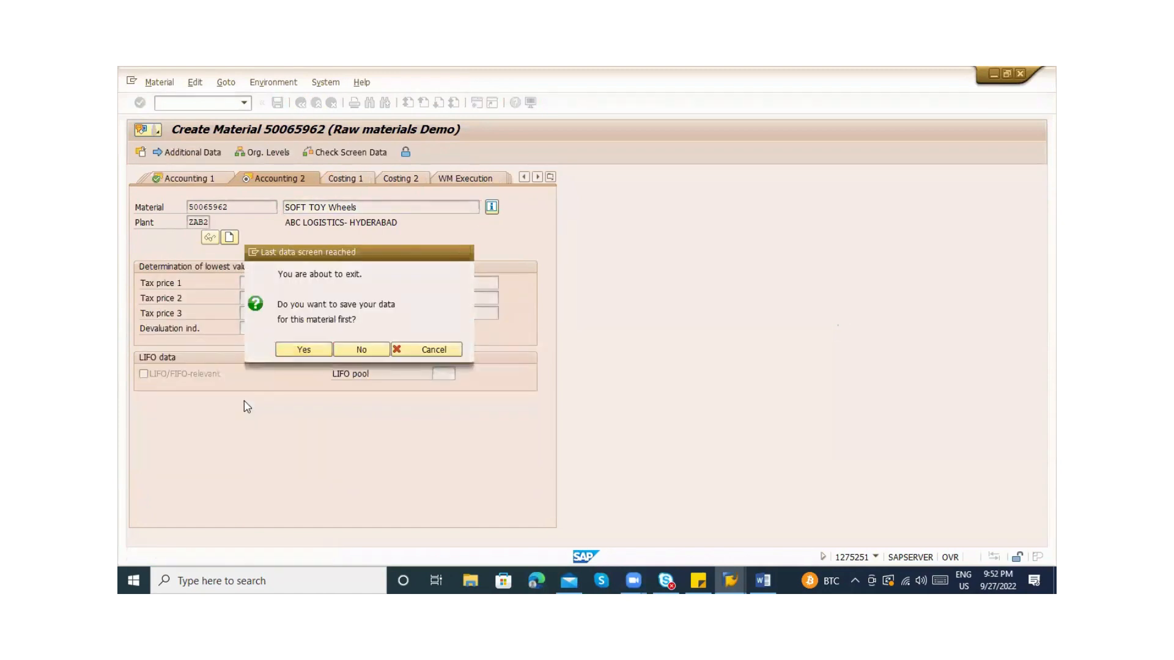
key(Return)
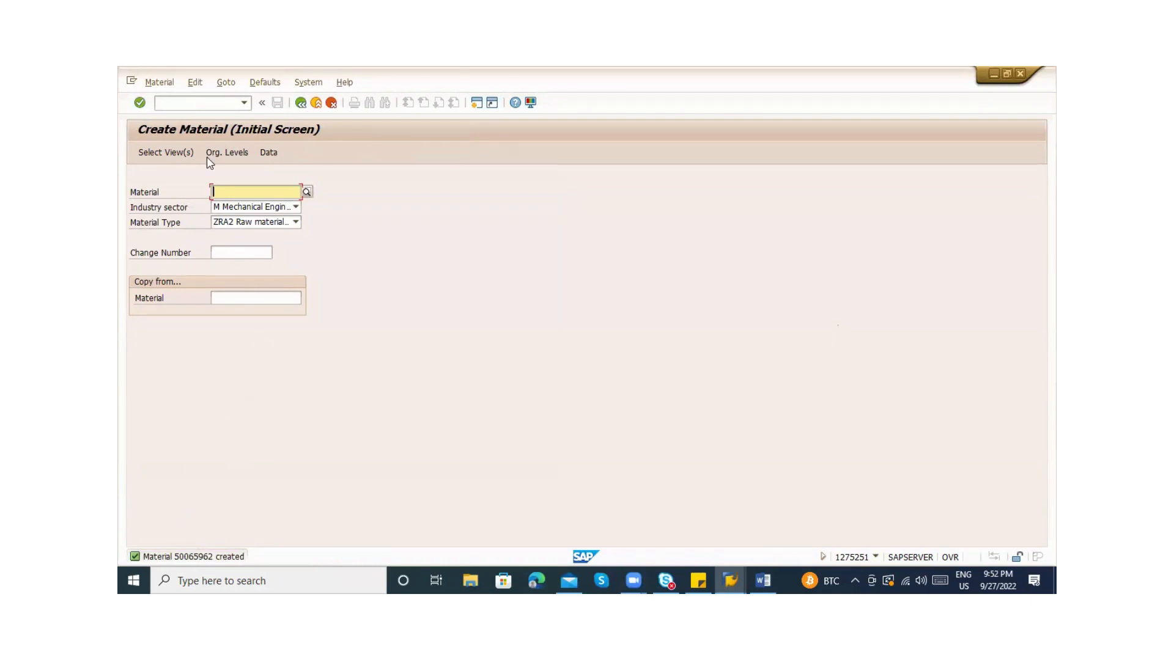
Run the MM60 materials list for 50065962 with the ZAB1 plant restriction removed
key(alt+Tab)
key(alt+Tab)
click(173, 102)
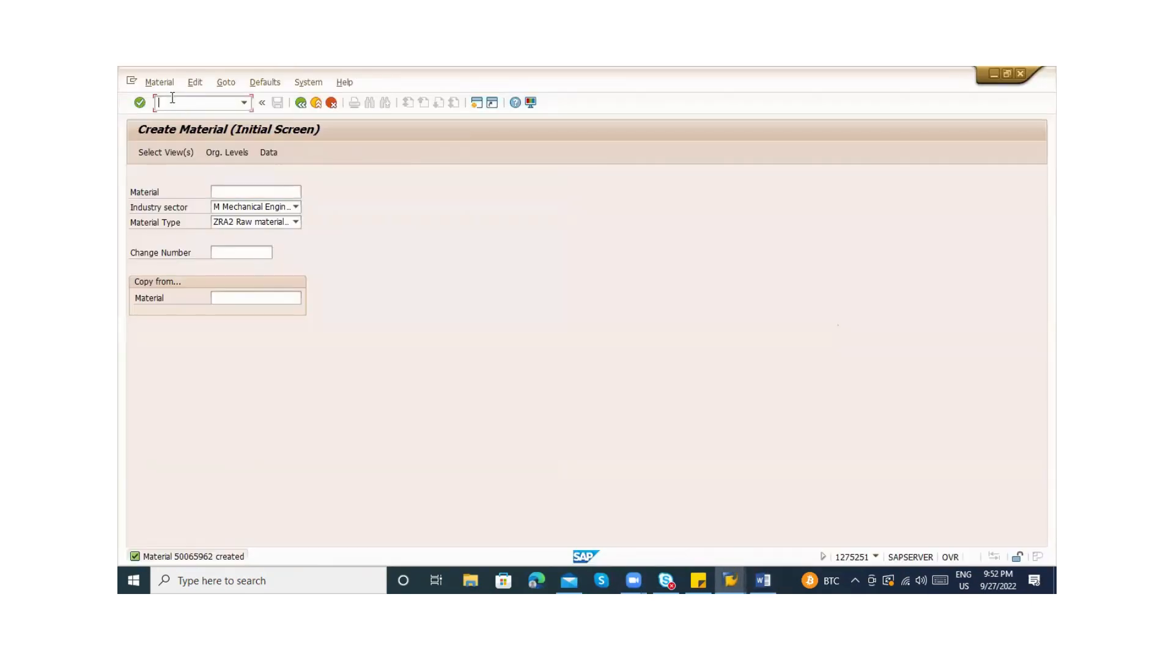
text(/nmm60)
key(Return)
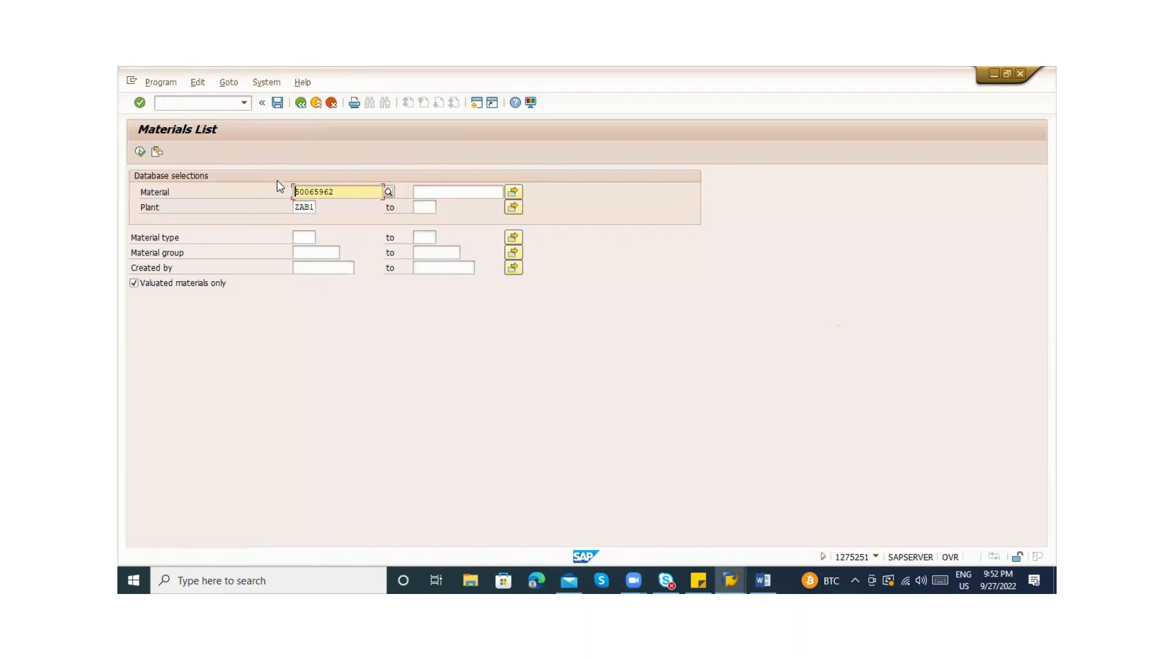
click(294, 207)
key(Delete)
key(Delete)
key(Delete)
key(Delete)
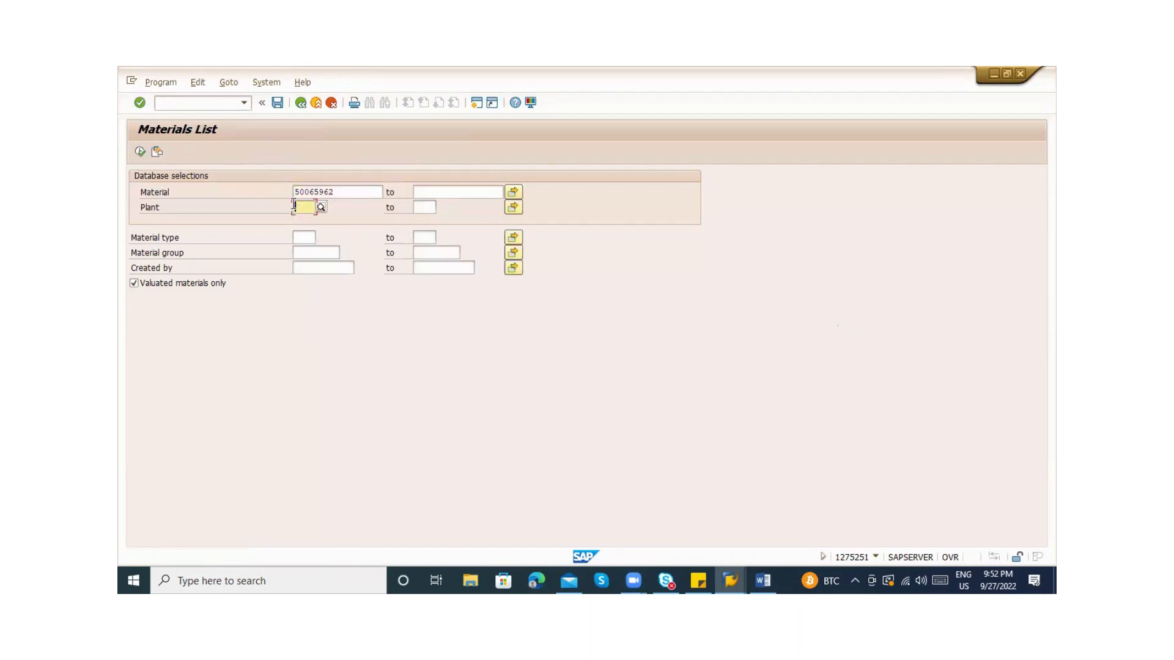
click(348, 193)
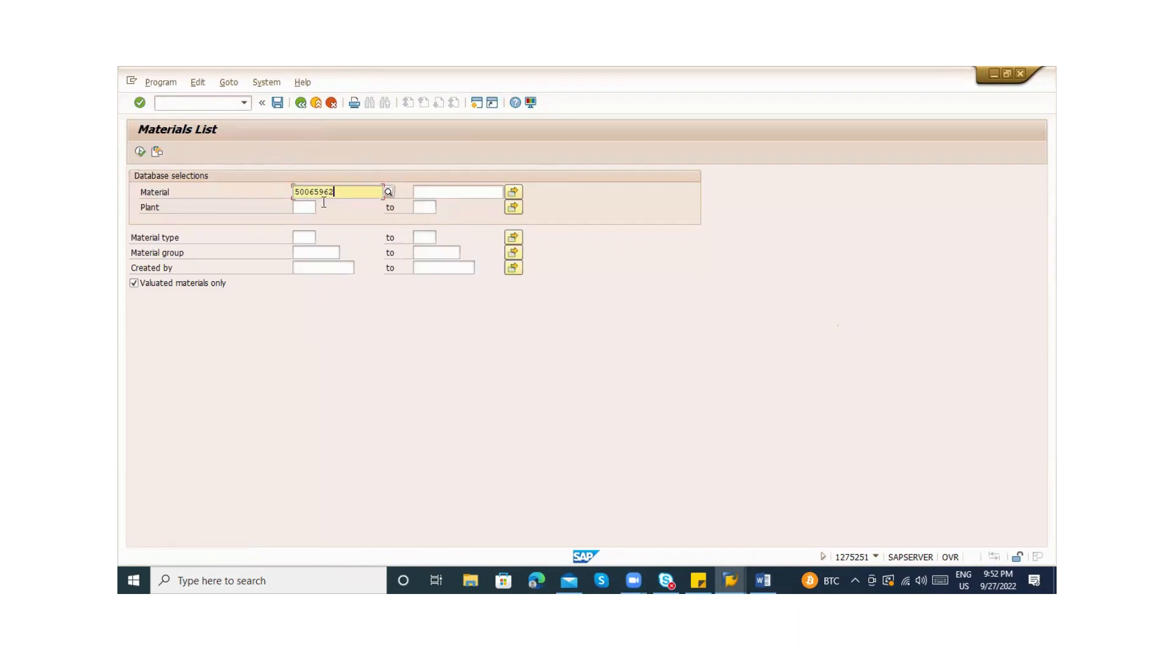
click(140, 153)
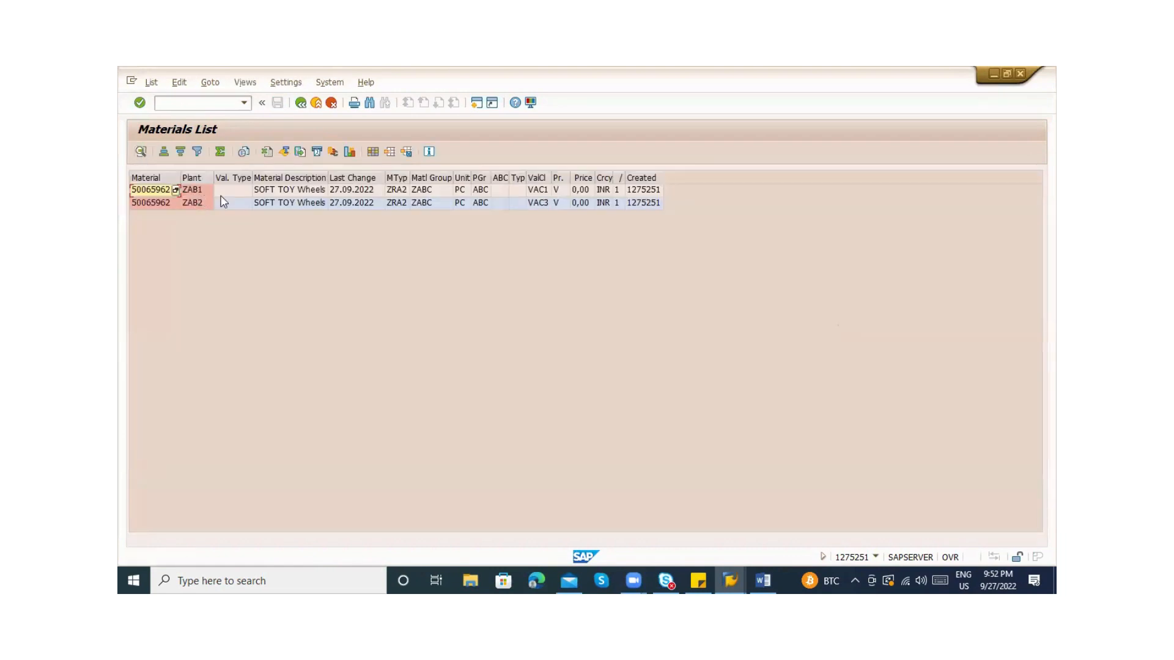
Check the rows: ZAB1 has valuation class VAC1 and ZAB2 has VAC3, both type ZRA2
click(203, 190)
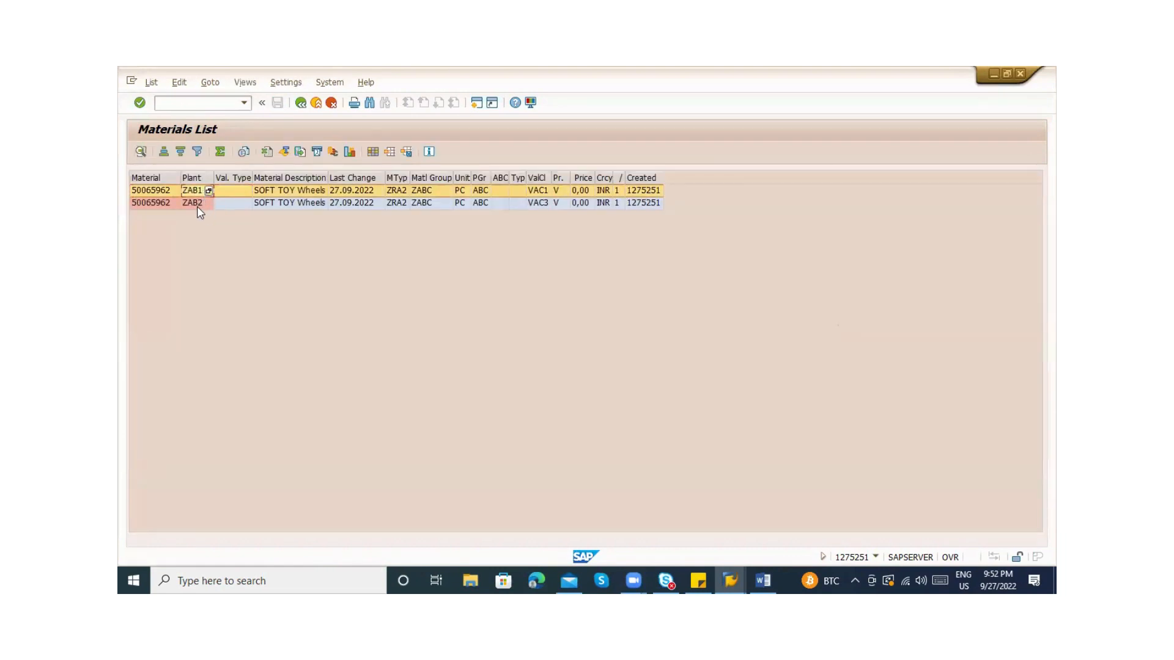
click(197, 204)
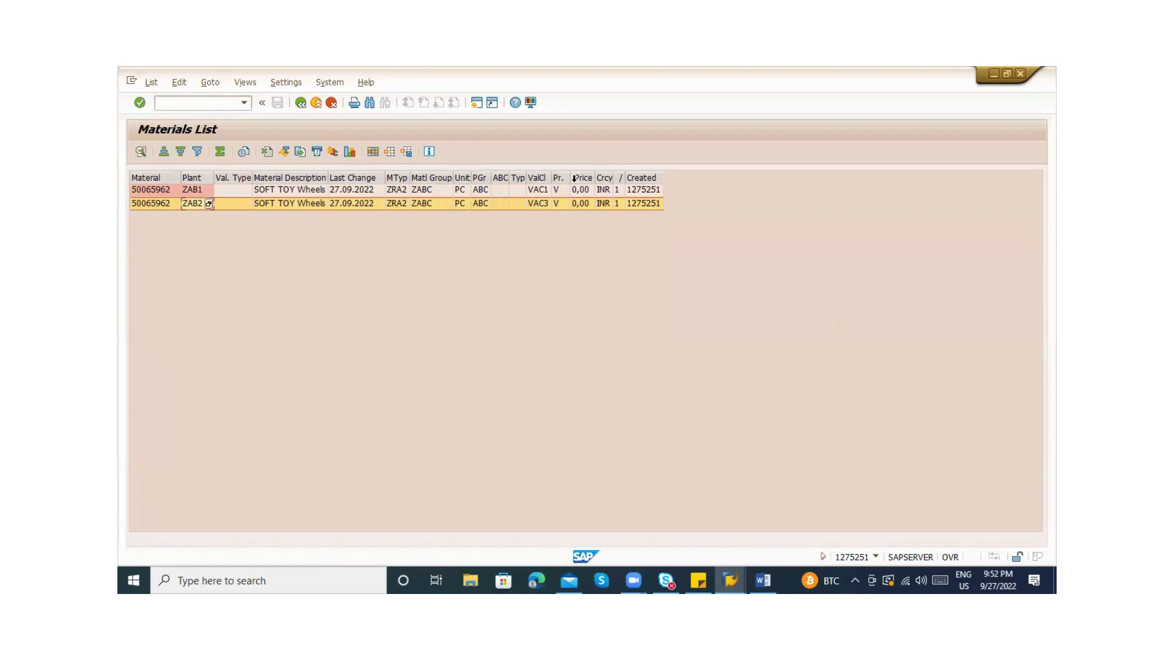
click(581, 203)
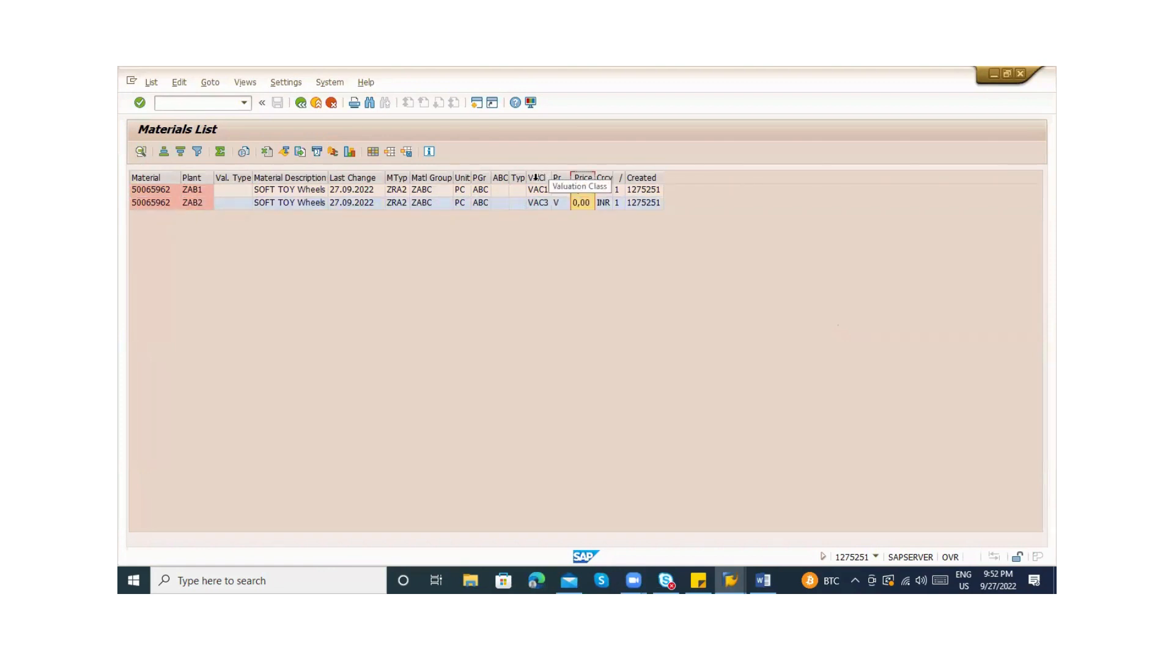
click(536, 178)
click(577, 176)
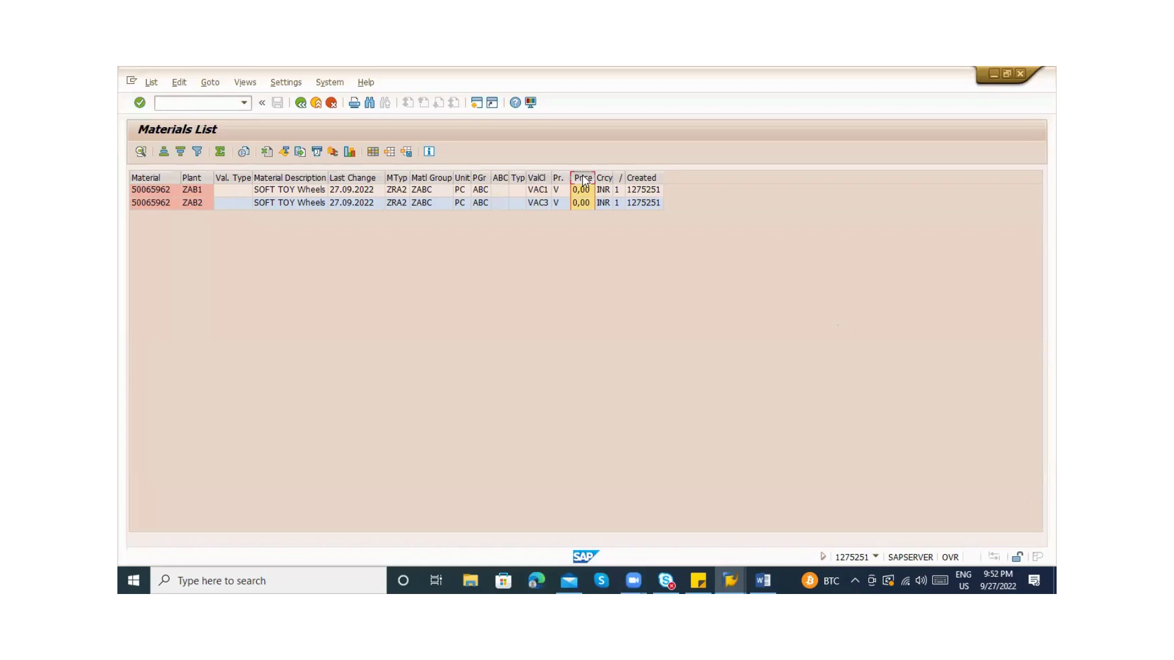
click(630, 176)
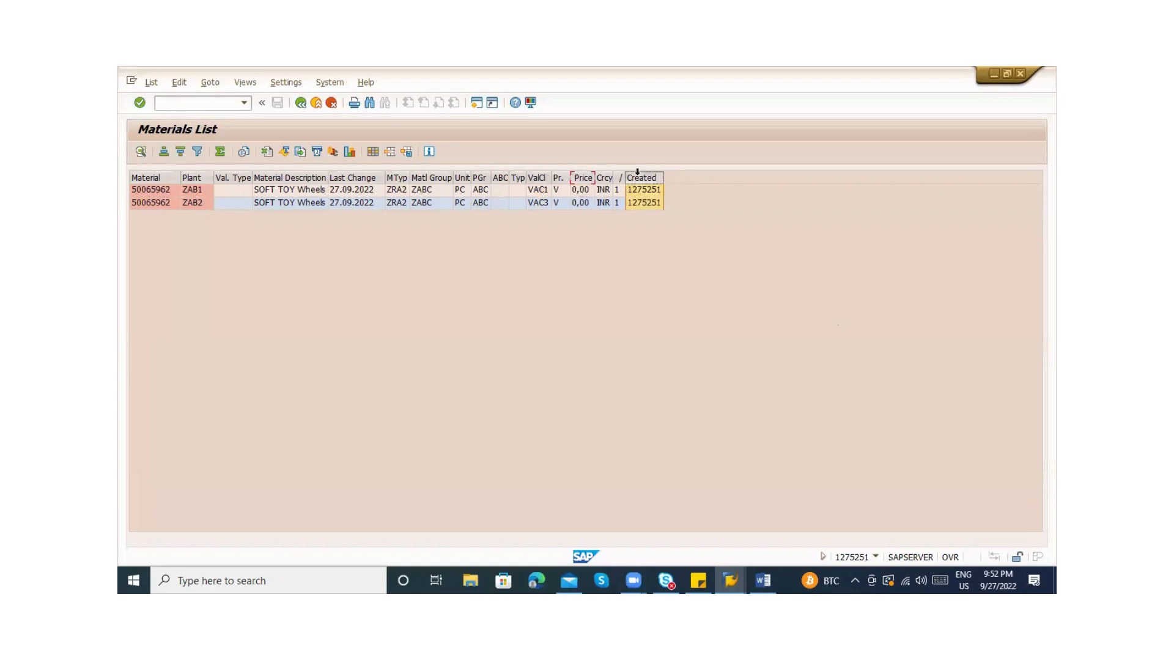
click(417, 180)
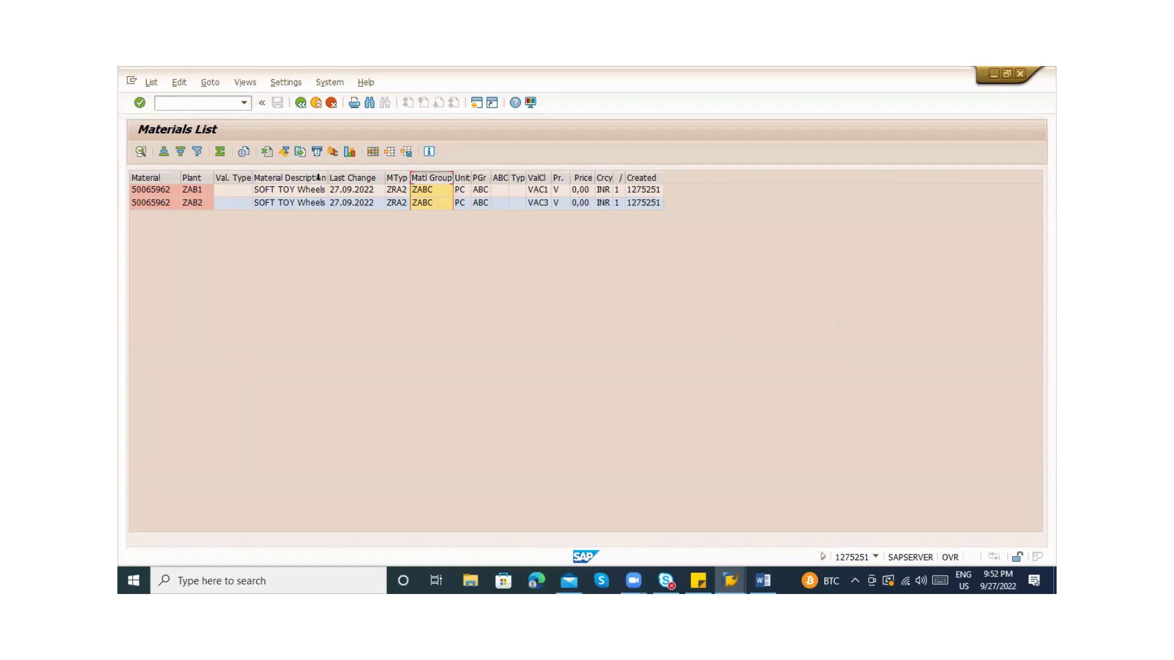
Review the plant extension note in Word, then rerun the MM60 materials list
key(alt+Tab)
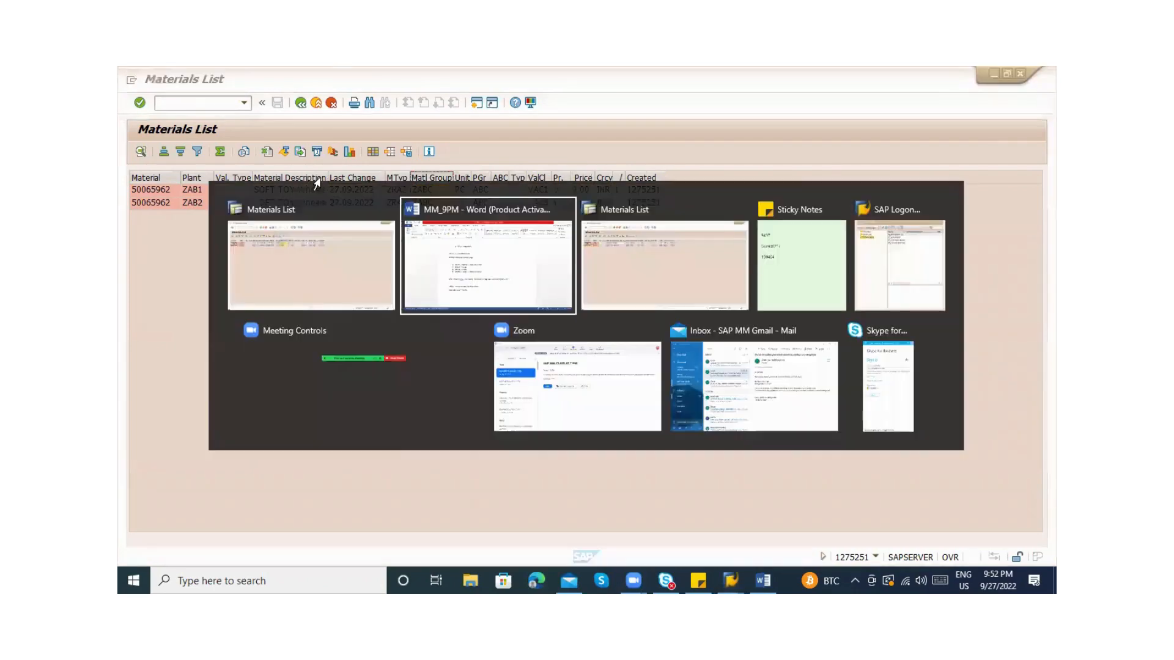
click(399, 459)
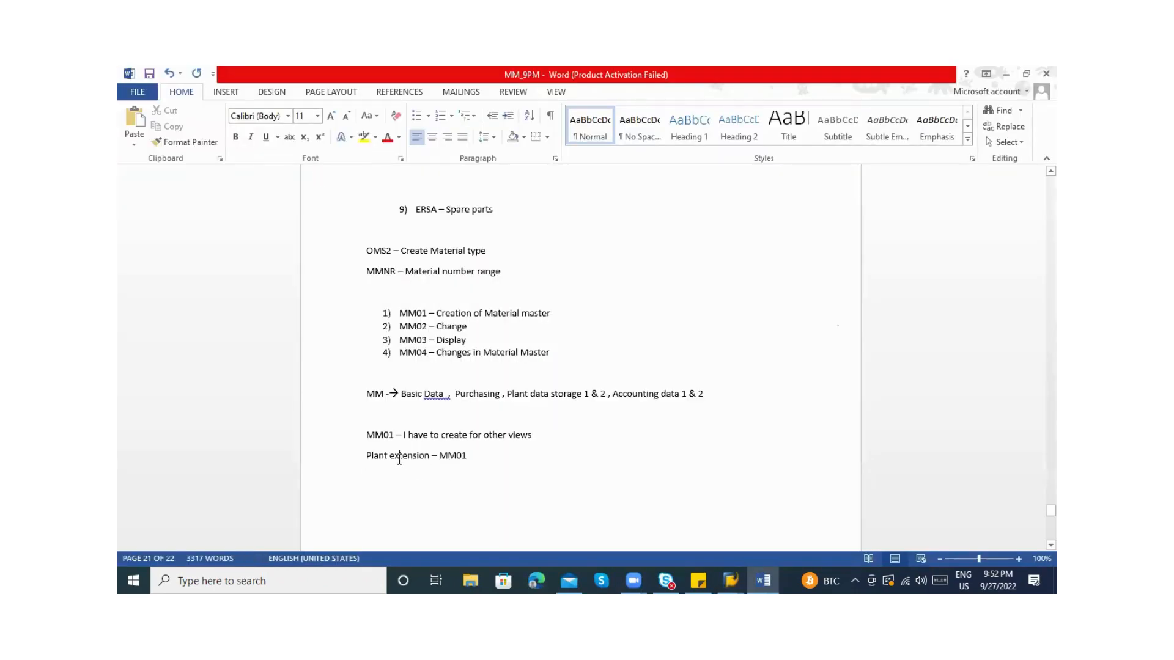
click(449, 458)
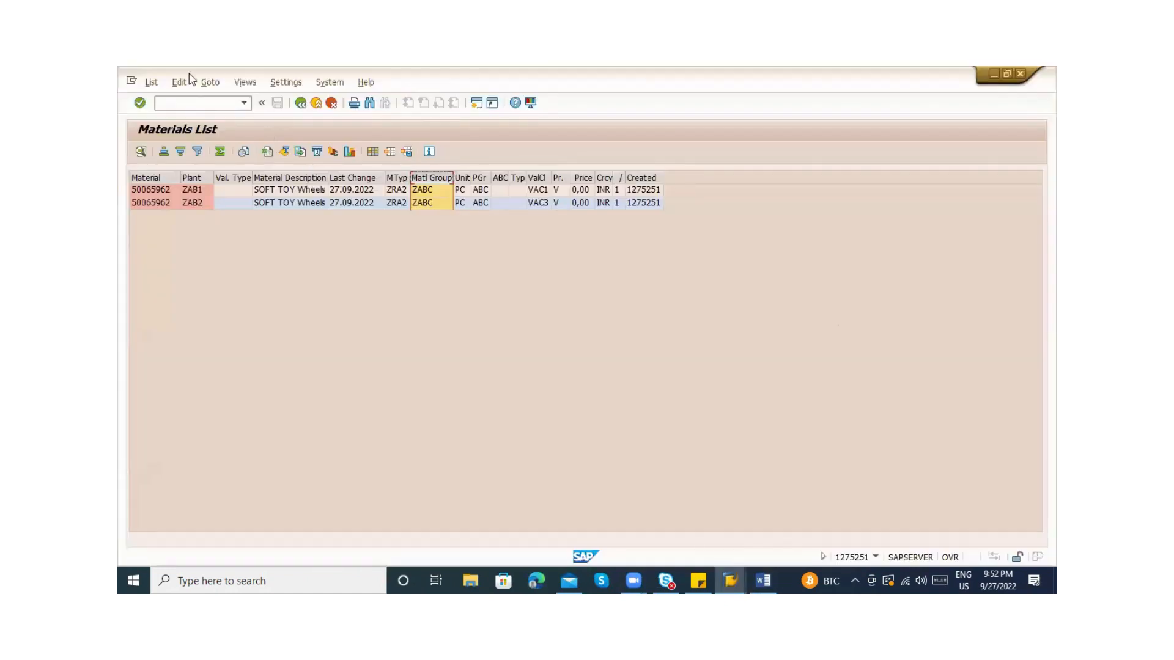
key(alt+Tab)
text(/nmm60)
key(Return)
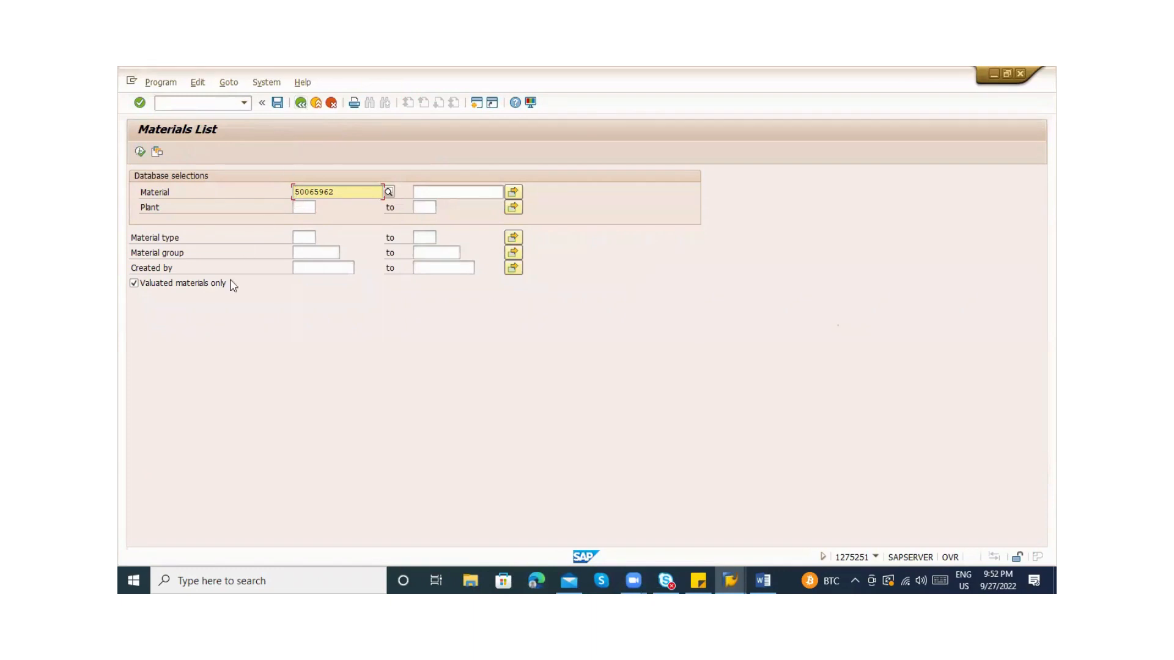
Go back from the materials list to the SAP Easy Access main menu, checking the Word notes
click(301, 108)
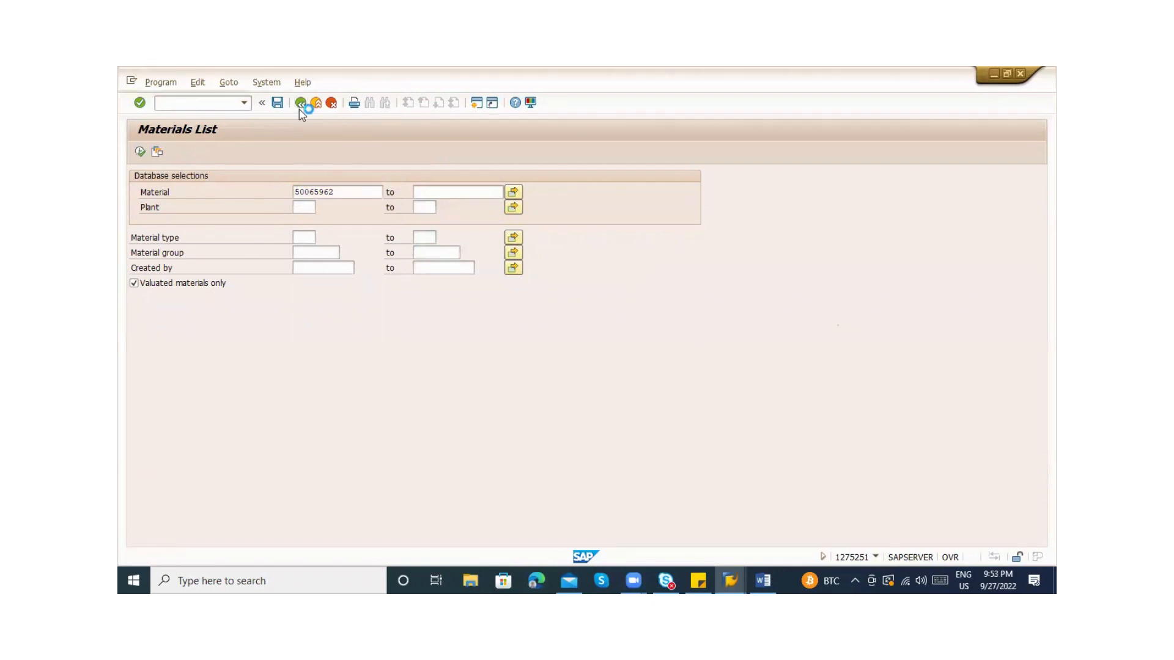
key(alt+Tab)
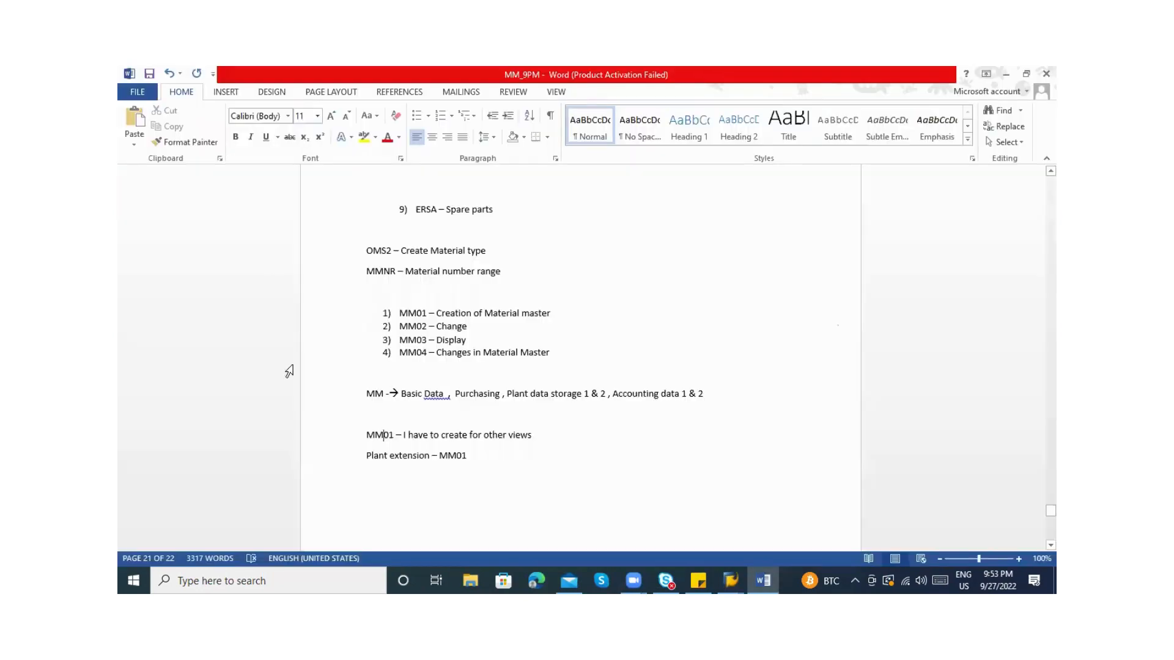
key(alt+Tab)
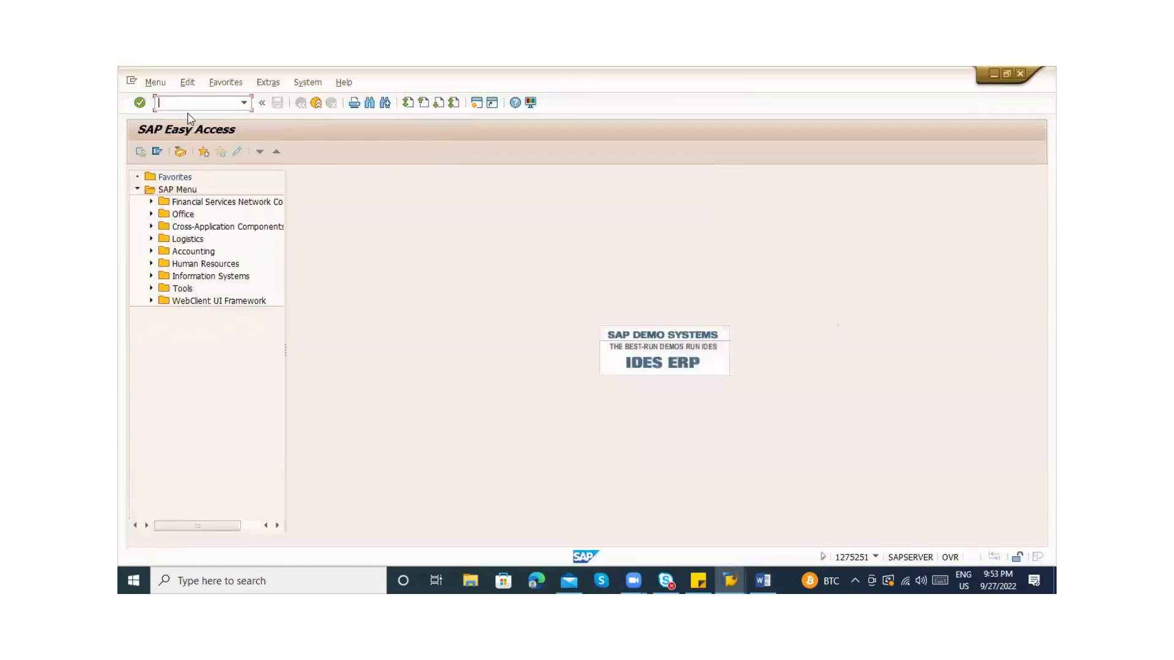
key(alt+Tab)
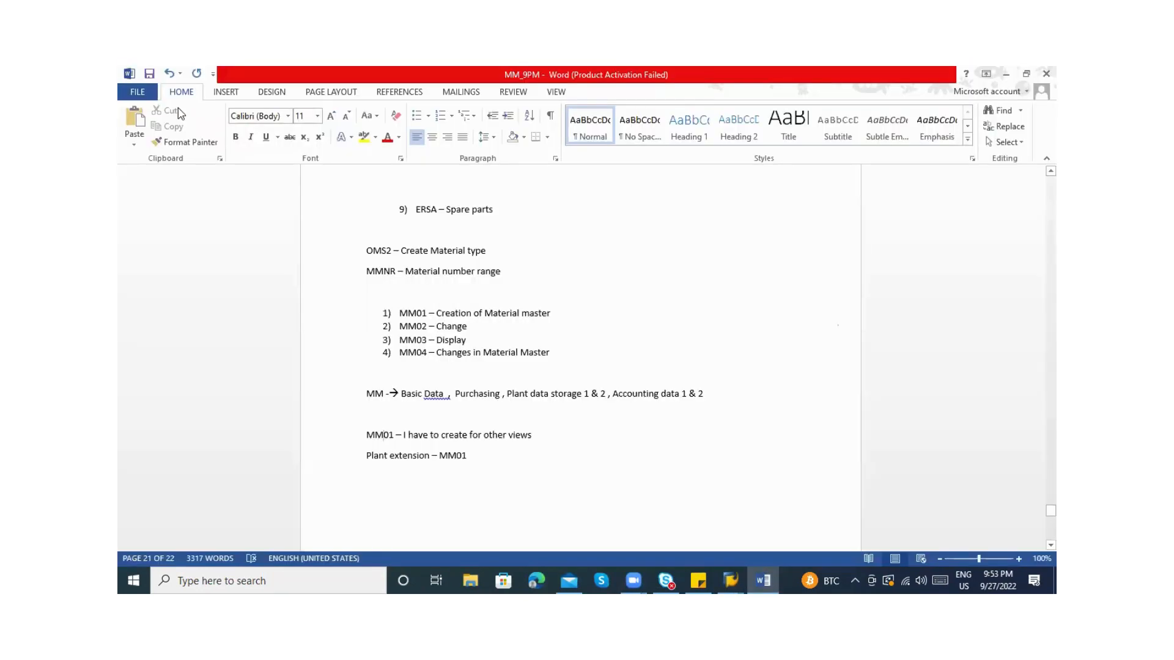
key(alt+Tab)
key(alt+Tab)
key(Tab)
key(Tab)
key(Tab)
key(Tab)
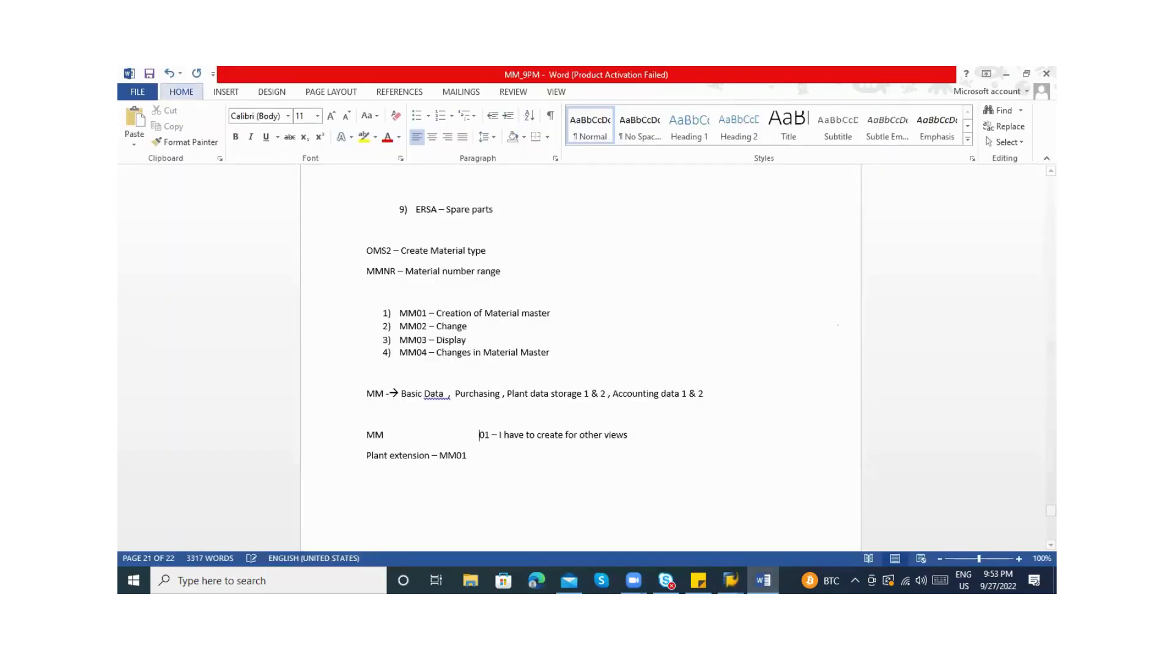
click(461, 92)
key(alt+Tab)
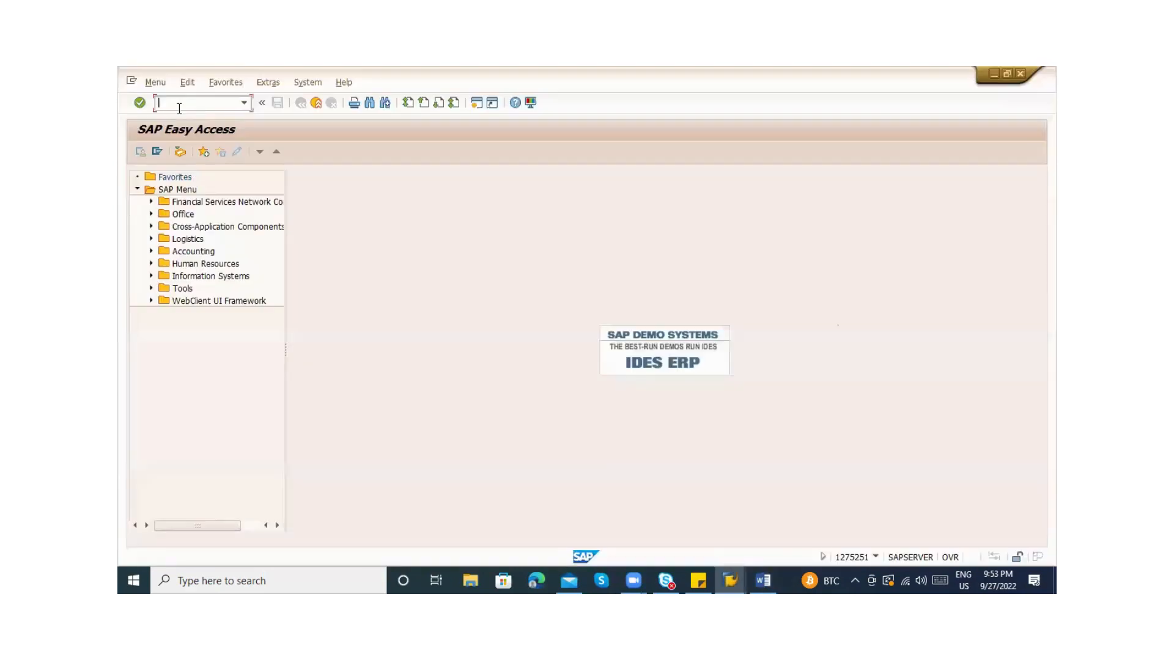
Display material 50065962 in MM03 with only the Basic Data 1 view selected
text(mm03)
key(Return)
key(Return)
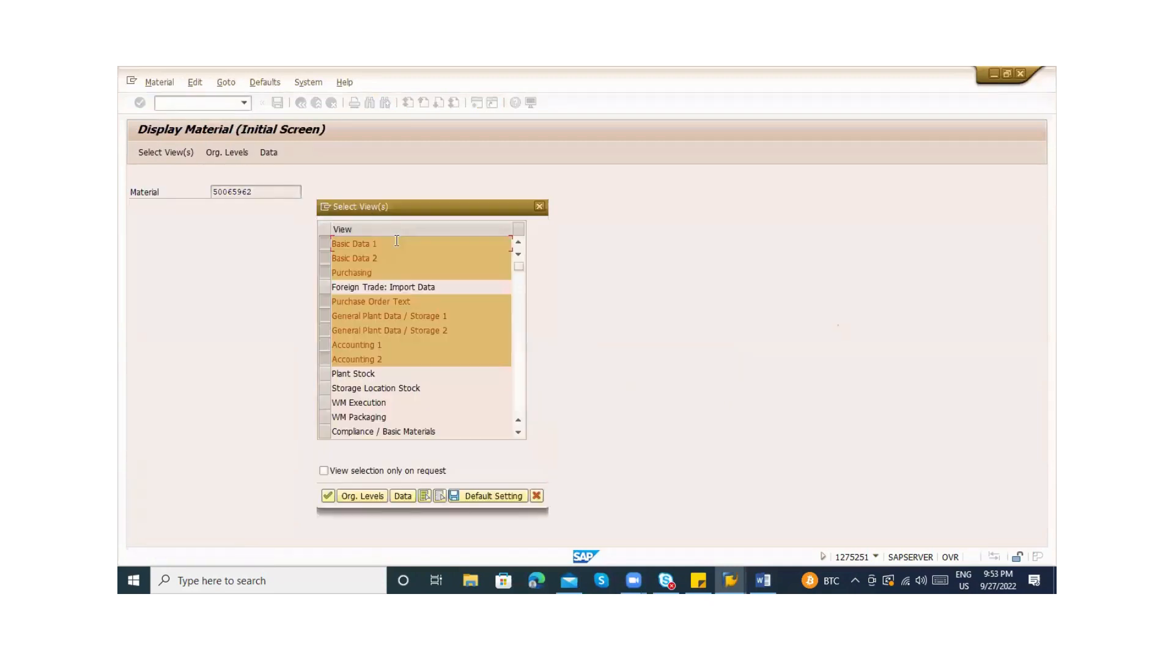
click(441, 497)
click(325, 244)
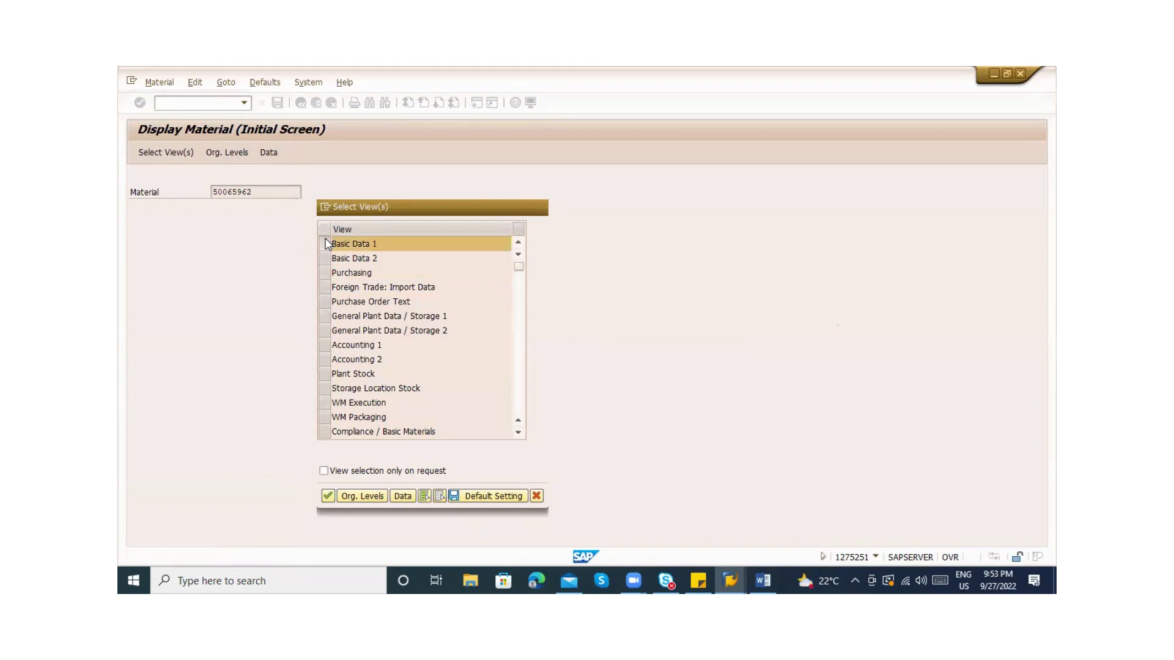
key(Return)
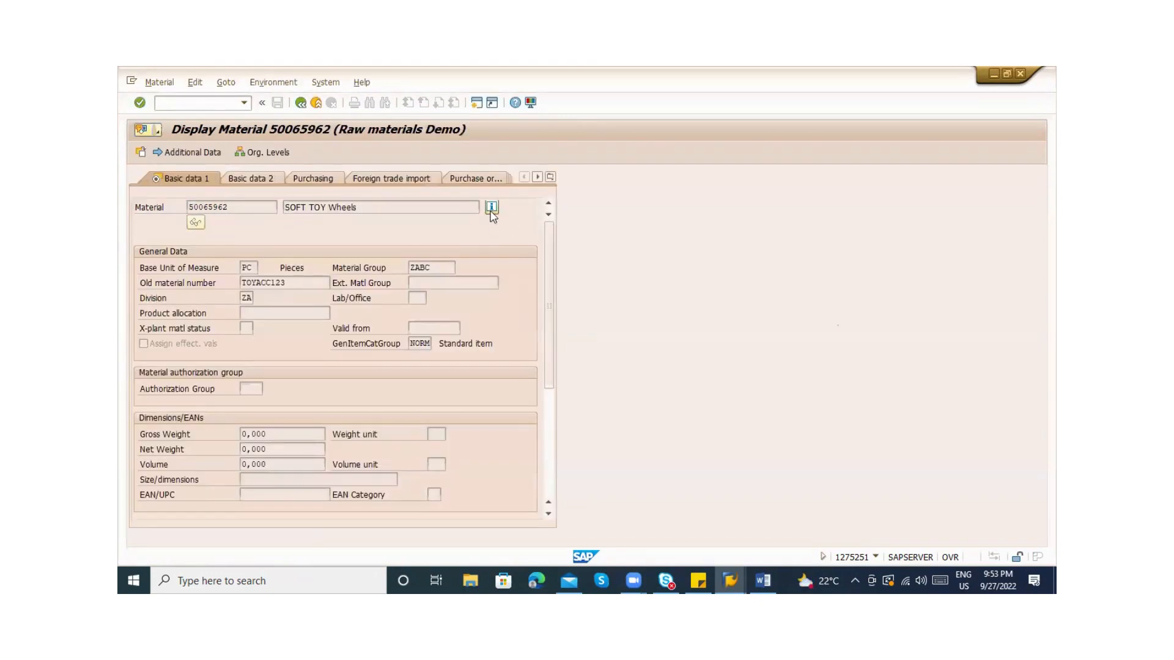
Create a new session from the status popup's window menu and switch to it
click(491, 207)
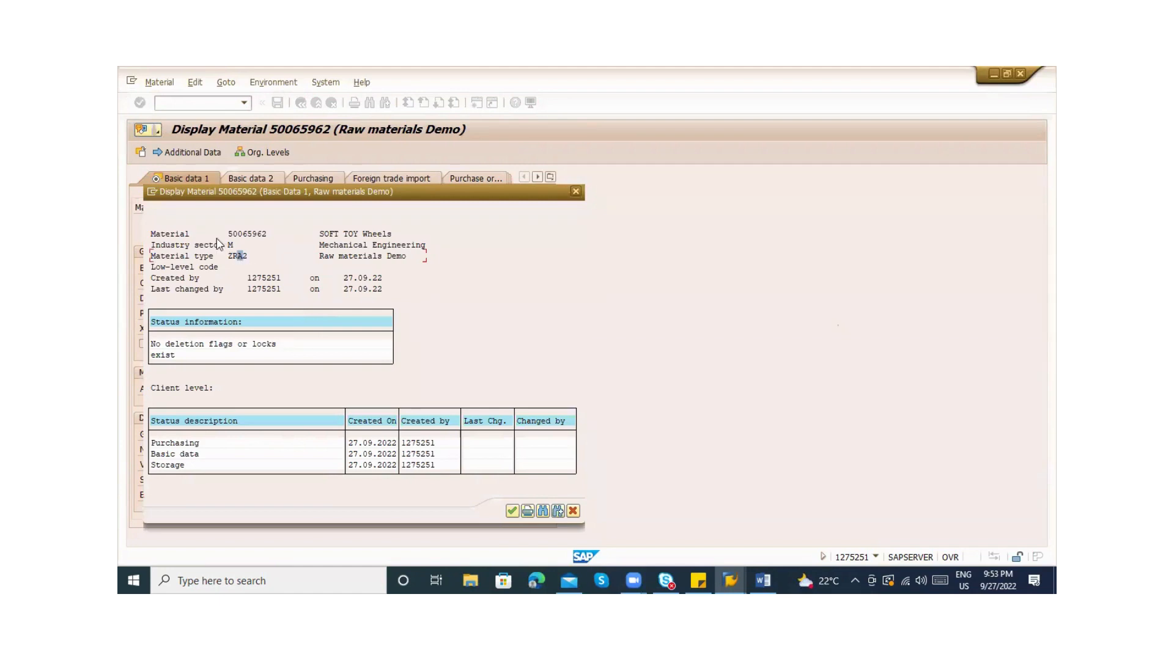
click(151, 194)
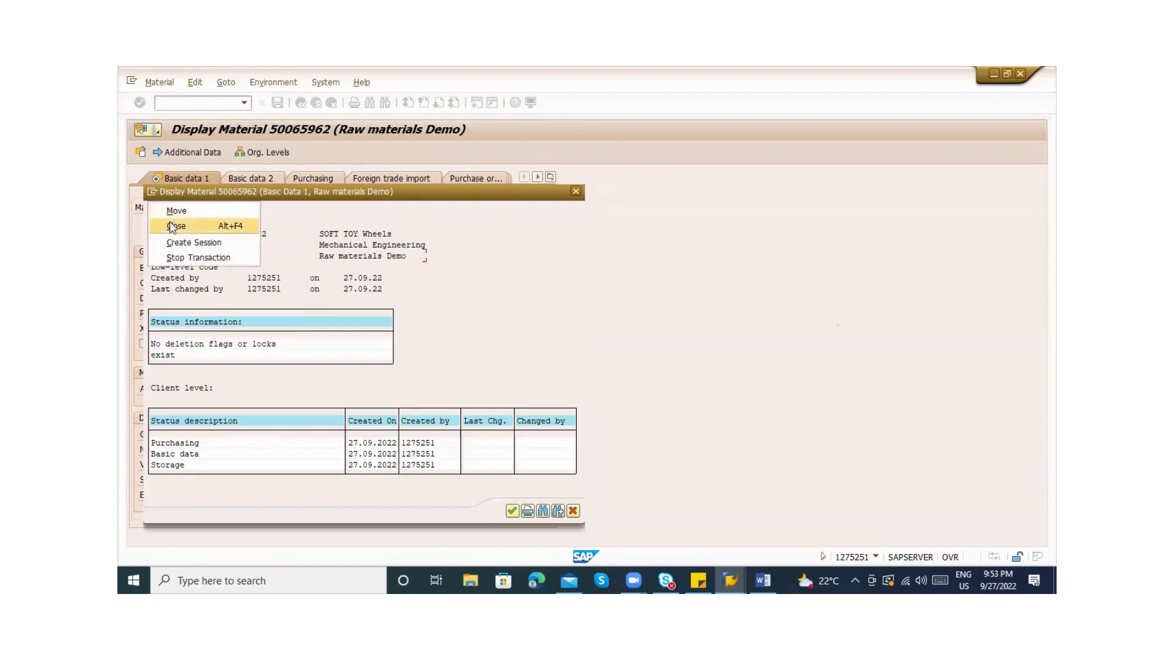
click(177, 241)
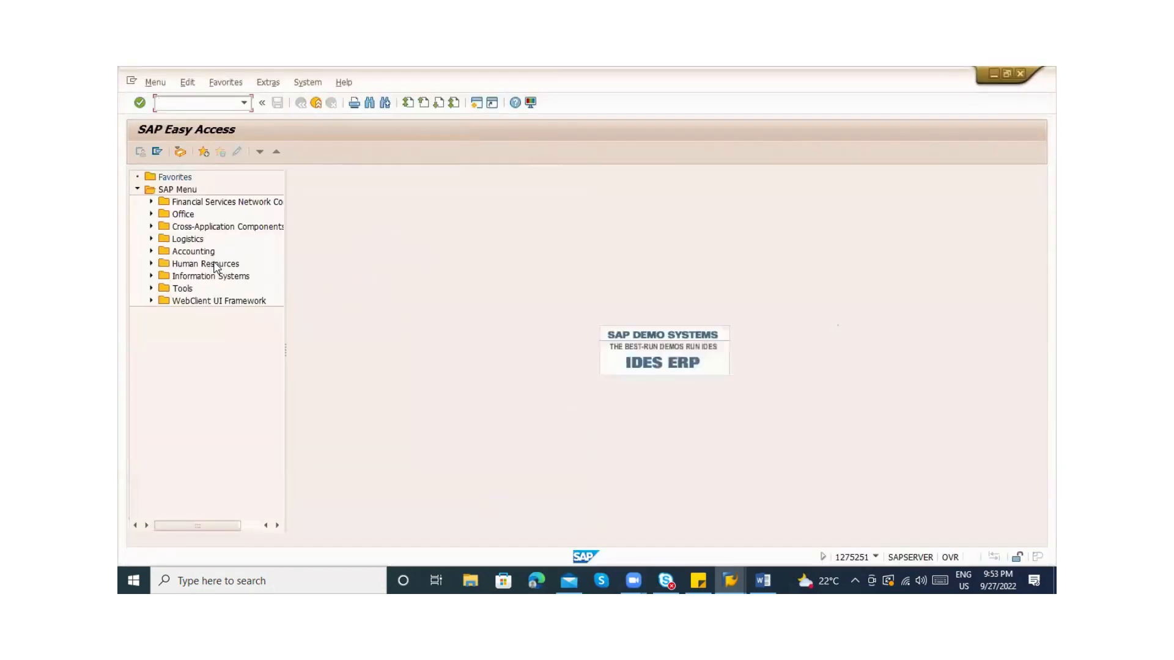
key(alt+Tab)
click(236, 256)
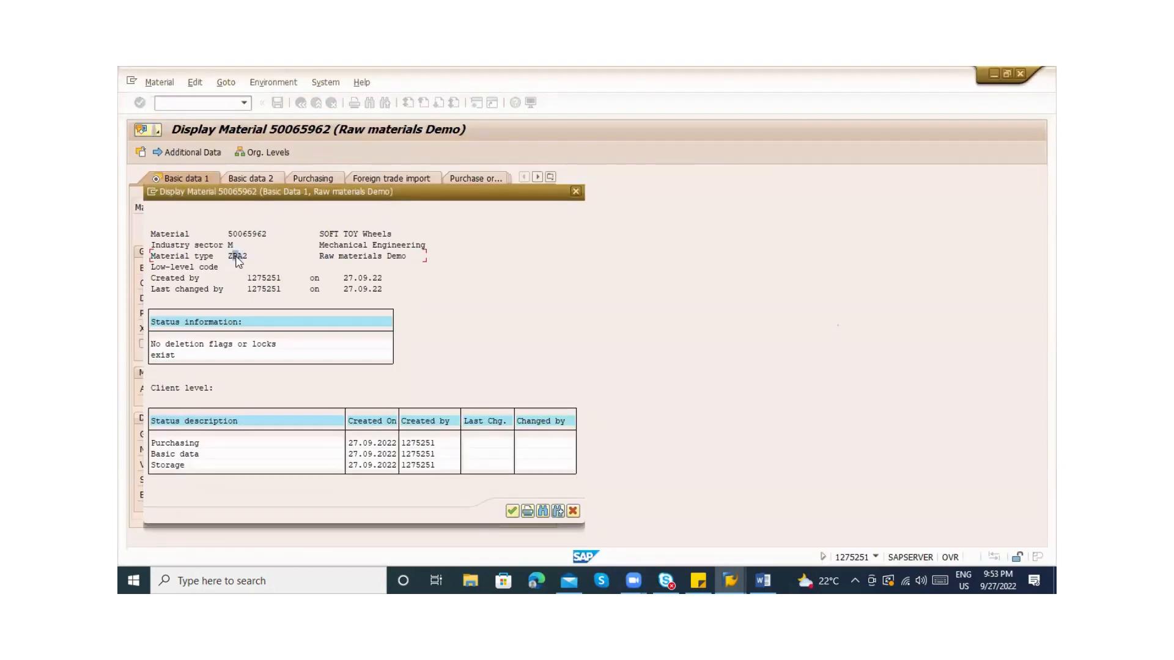
key(alt+Tab)
Start transaction MMAM and check the material's current type in the display window
text(mm)
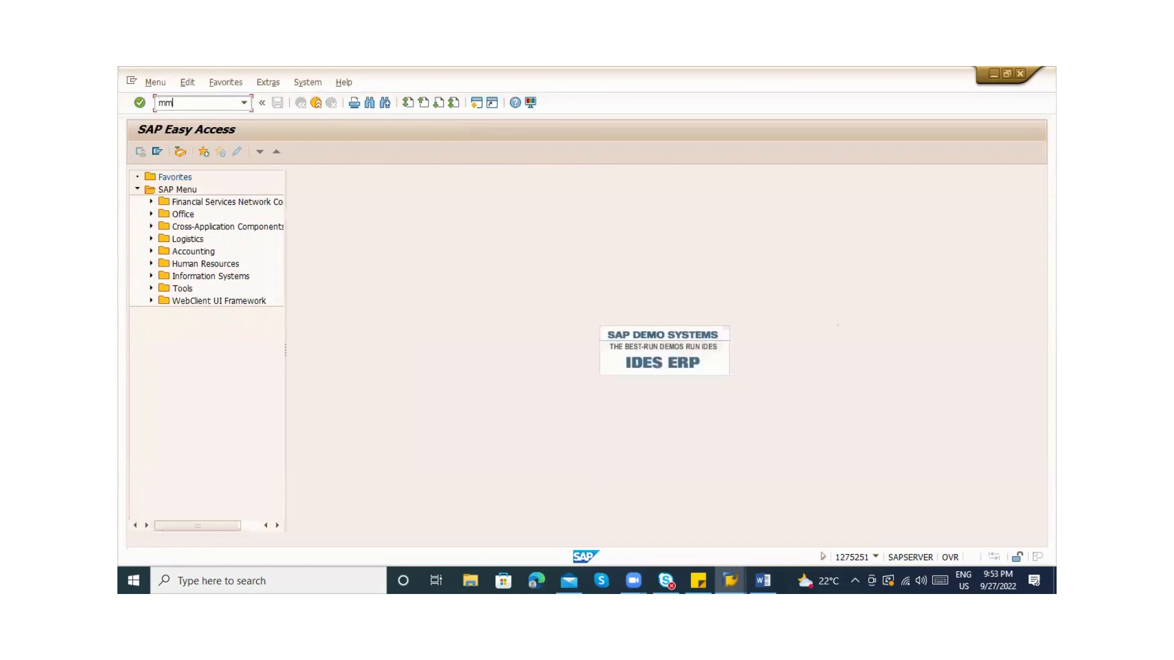
text(am)
key(Return)
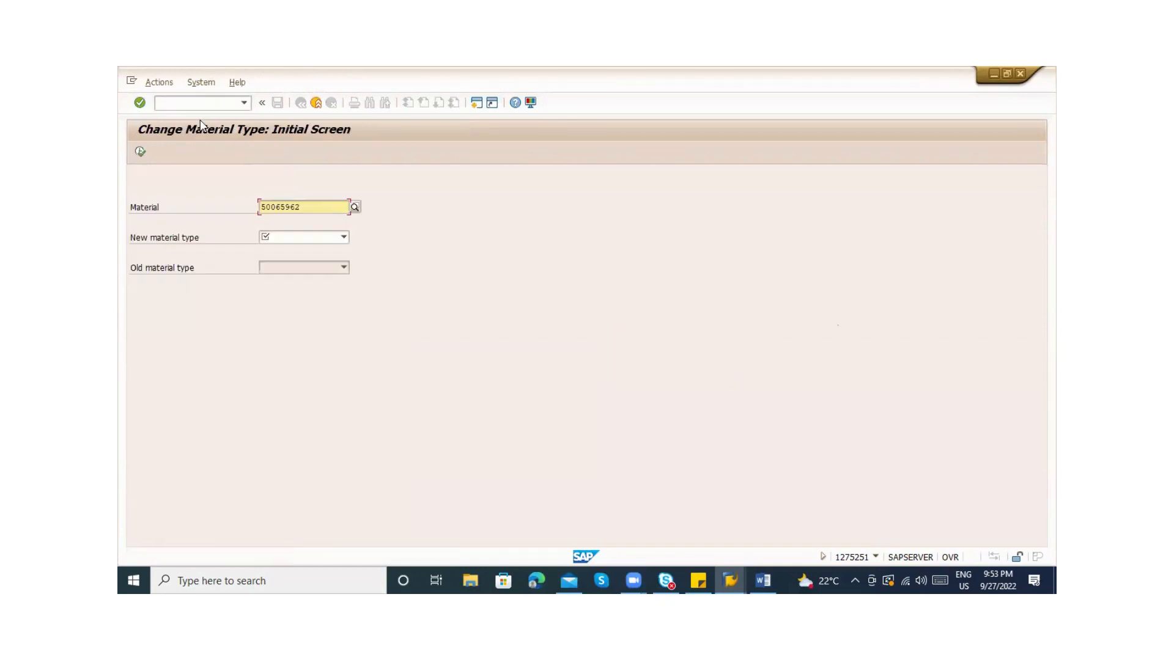
click(273, 238)
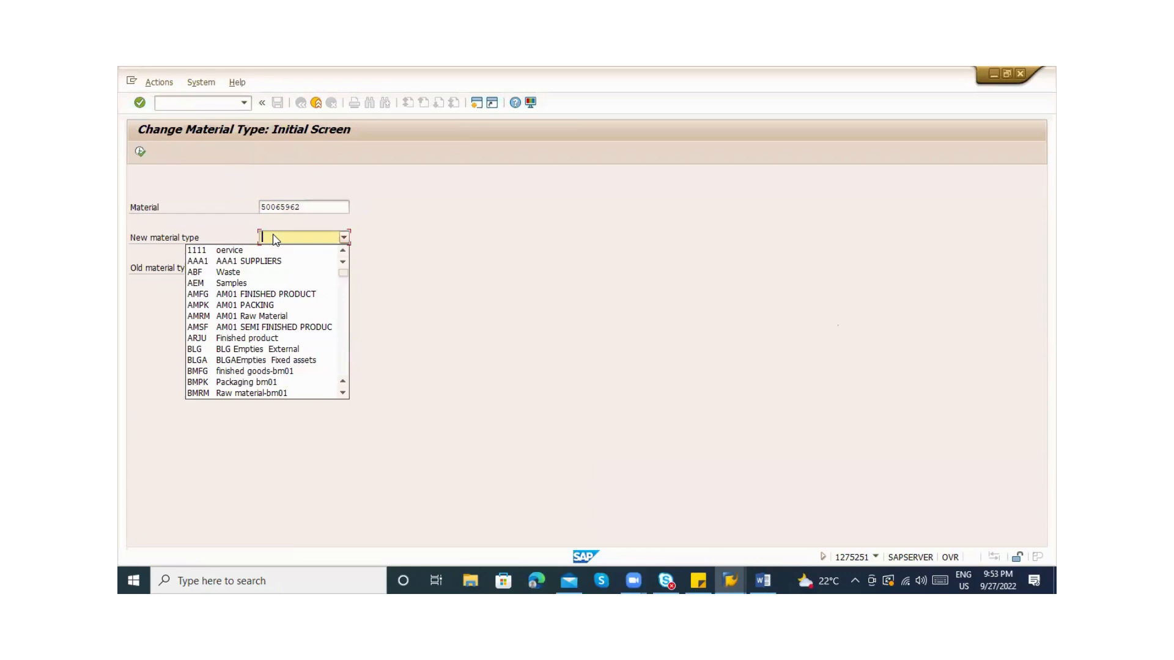
key(alt+Tab)
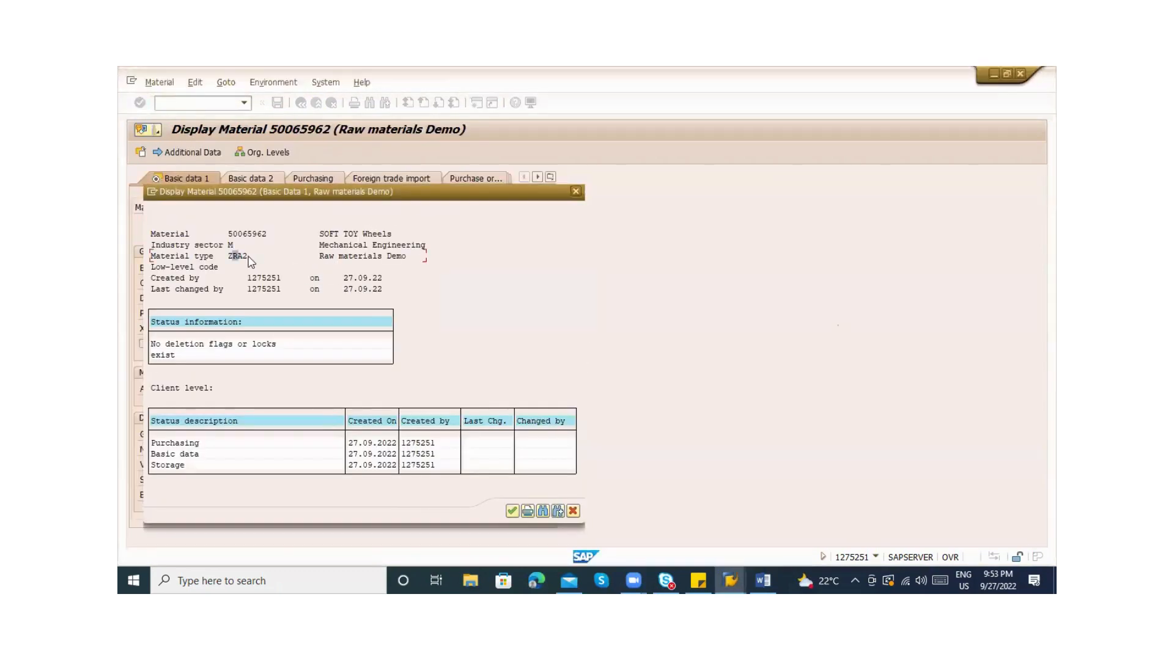
key(alt+Tab)
Set new material type ZFG2 so old type ZRA2 fills in, then execute the change
click(312, 242)
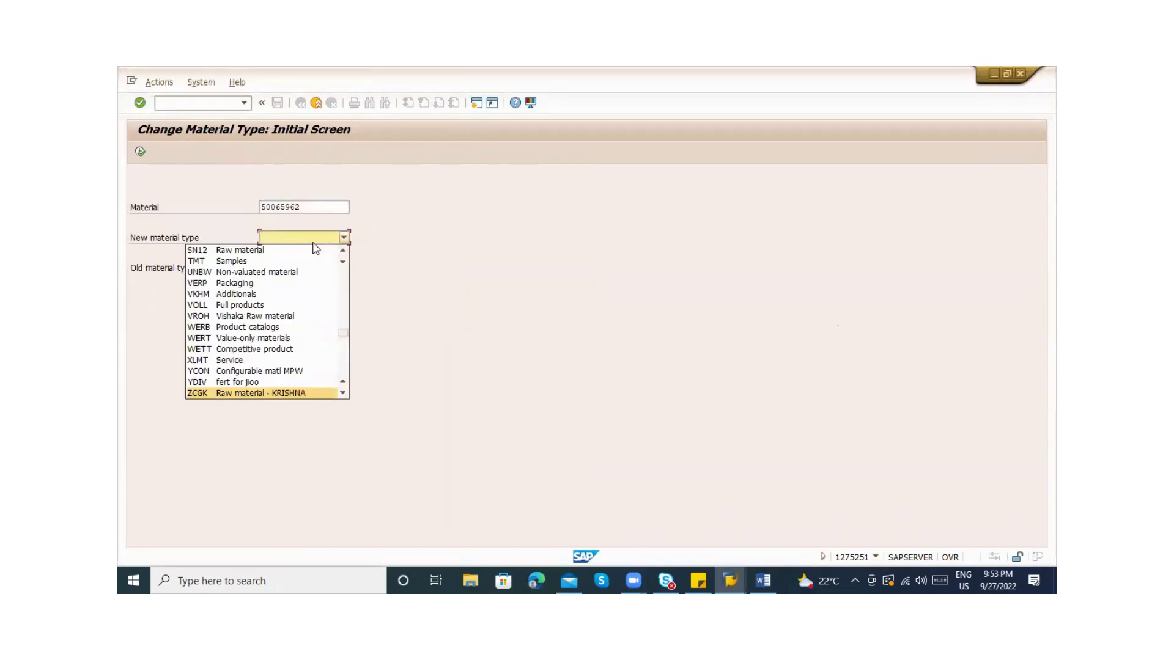
key(Home)
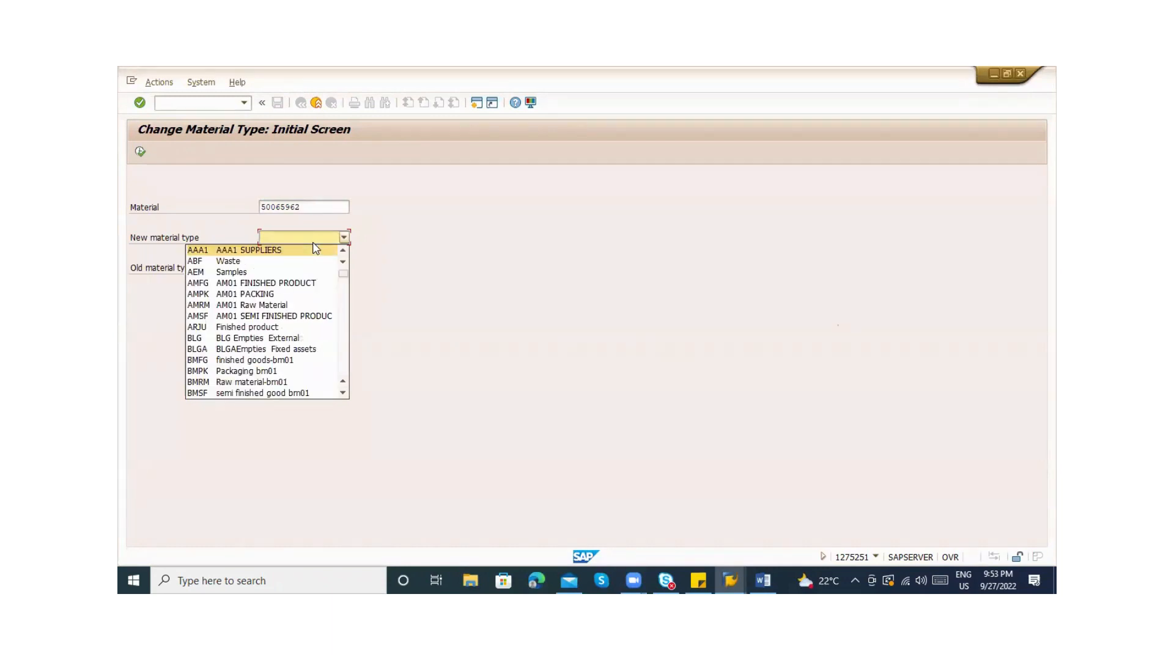
key(Page_Down)
key(Page_Down)
key(Page_Down)
key(Page_Down)
key(Page_Down)
key(Page_Down)
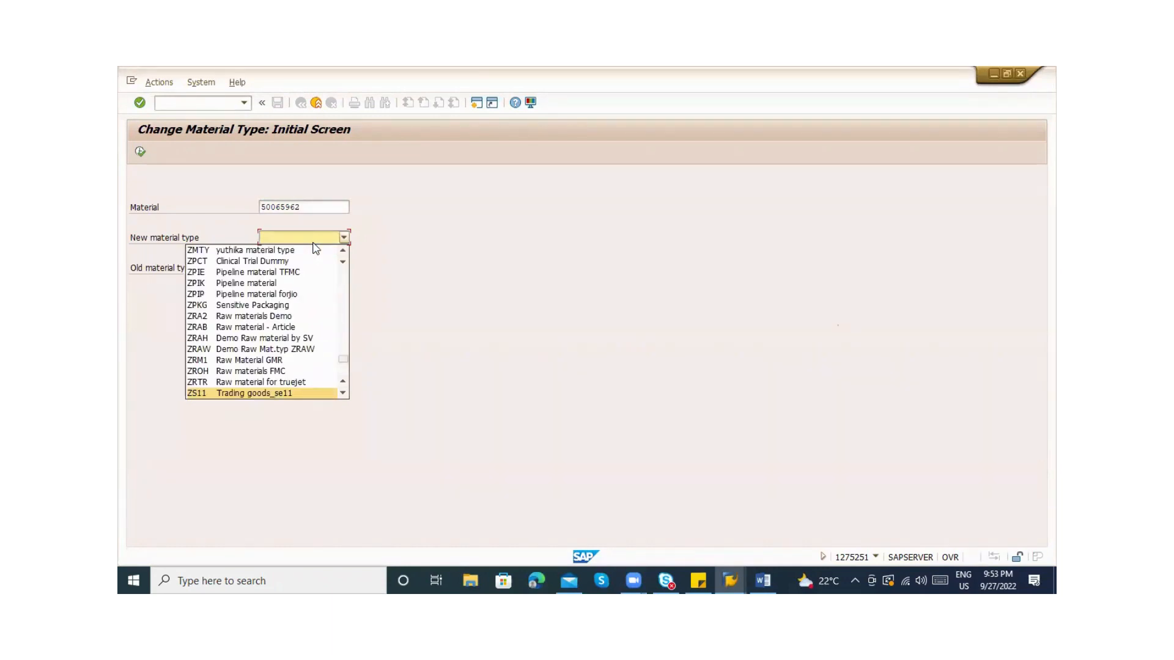
key(Page_Up)
key(Page_Up)
key(Page_Up)
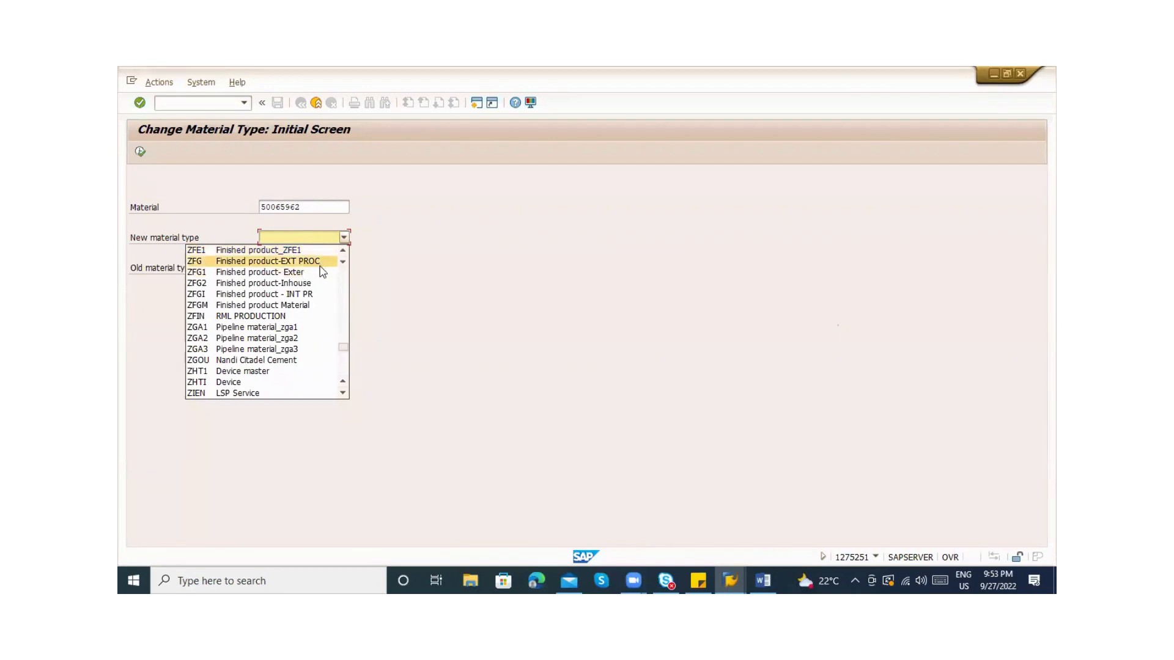
click(313, 284)
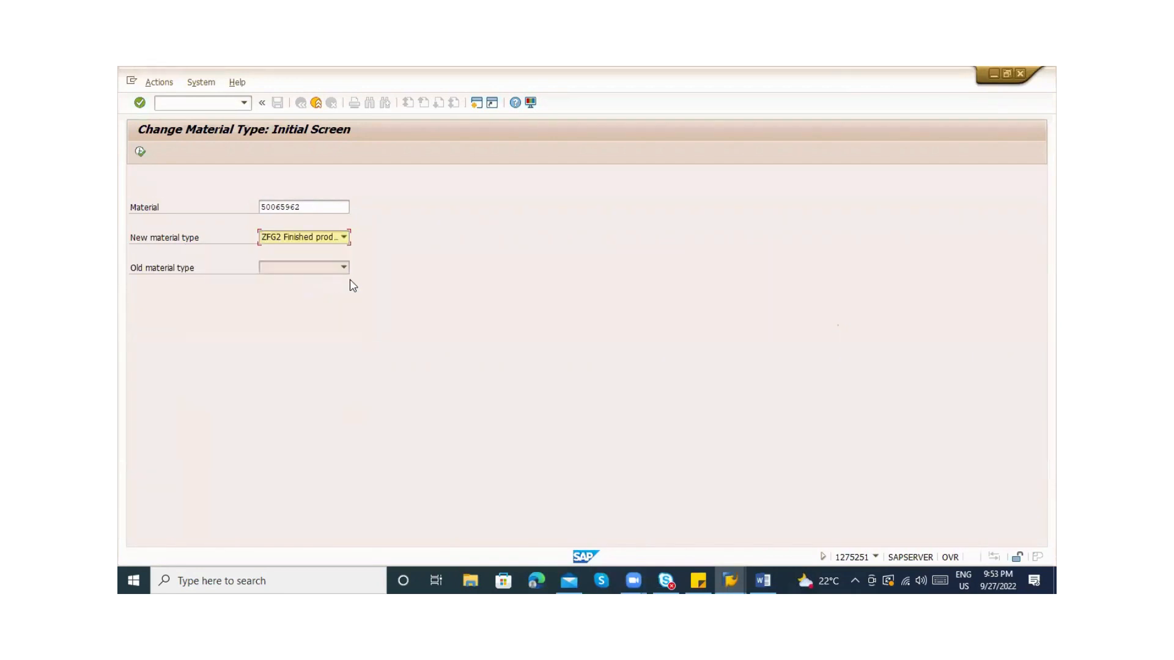
key(Return)
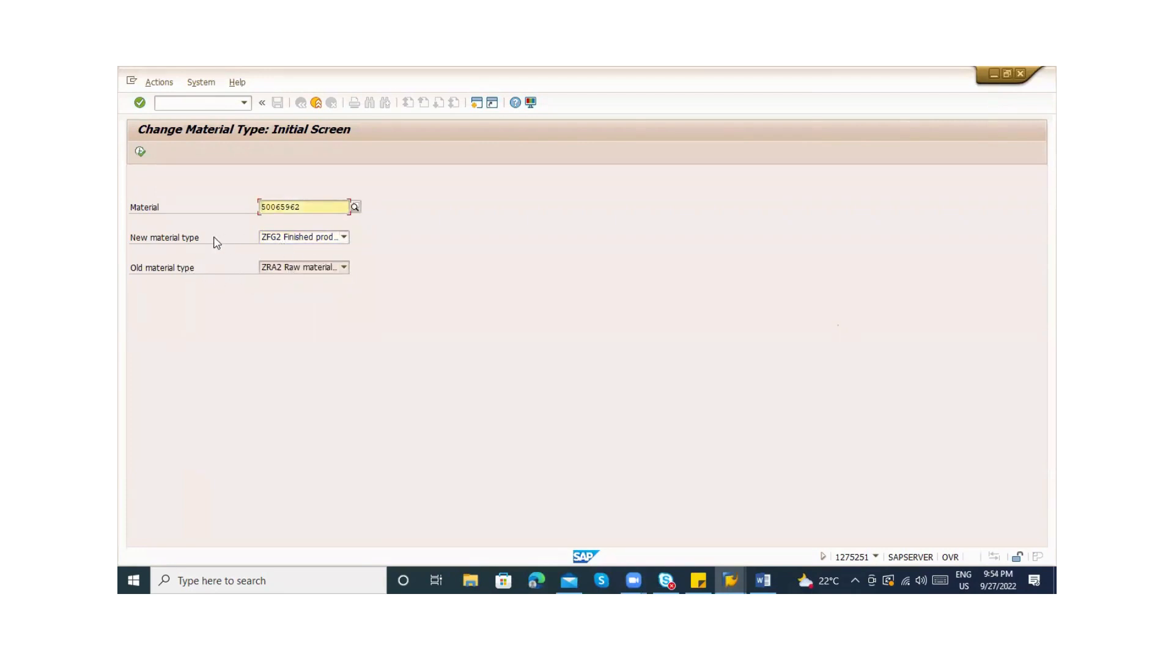
click(142, 152)
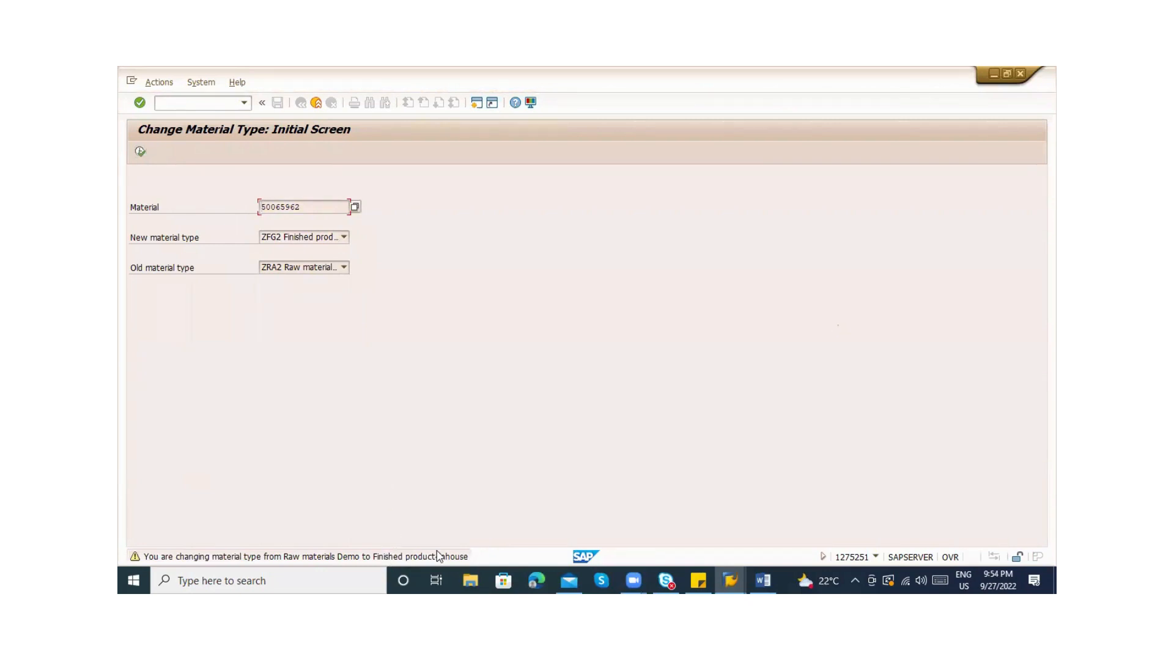
Accept the warning, assign valuation class 7920 to plants ZAB1 and ZAB2, and confirm
key(Return)
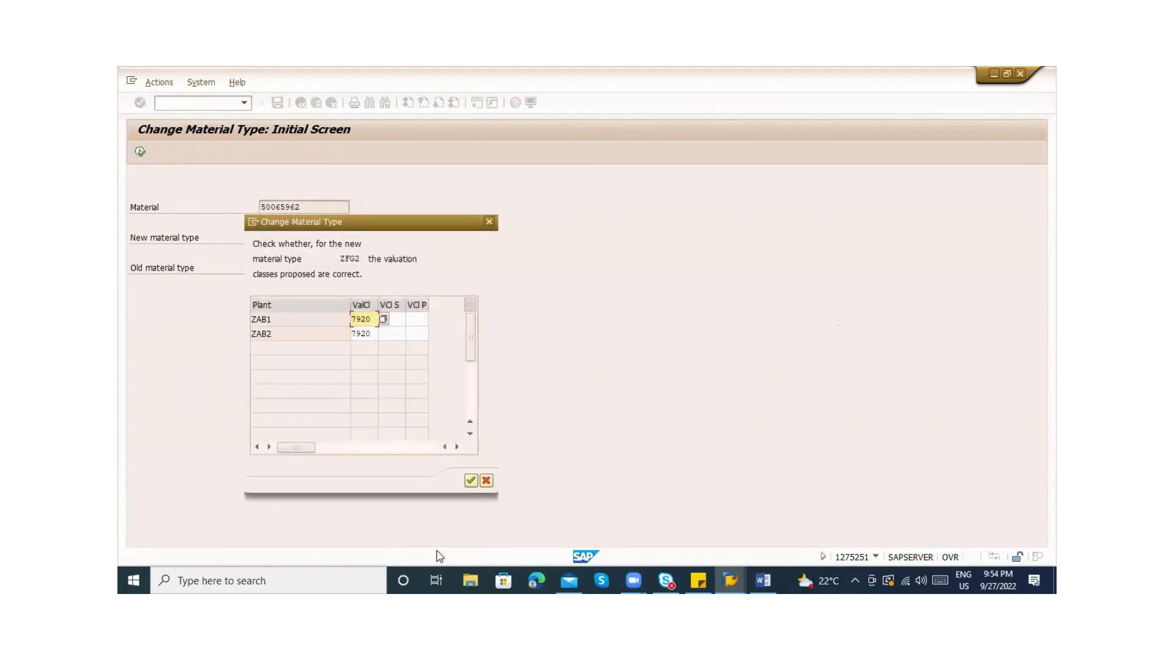
click(383, 319)
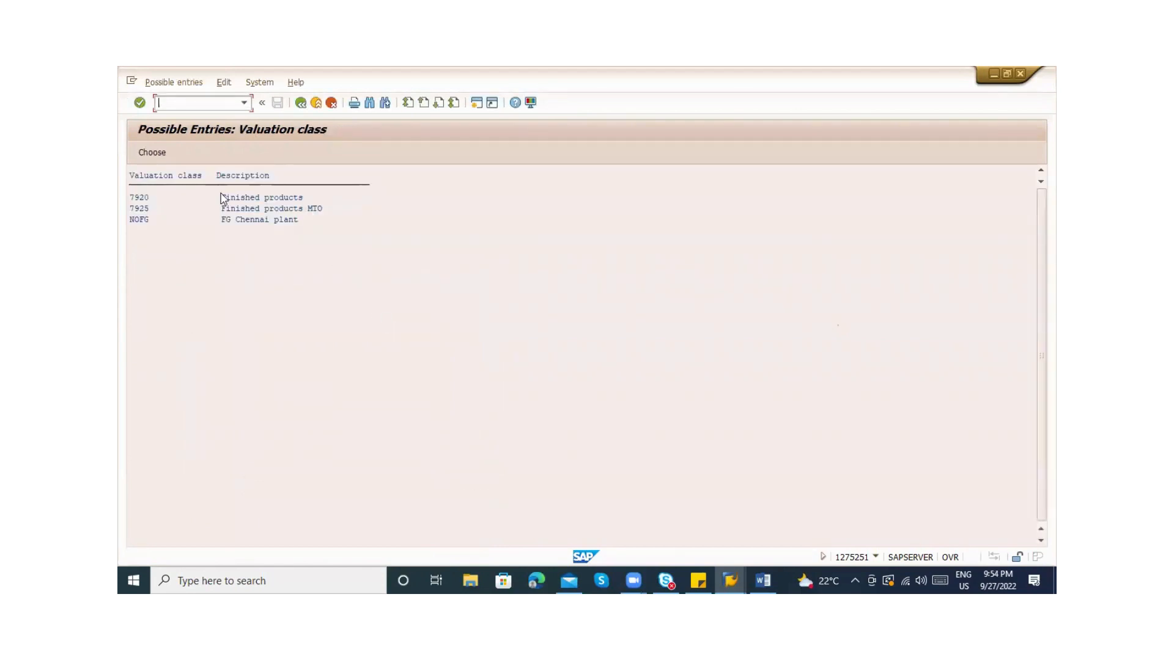
double_click(139, 198)
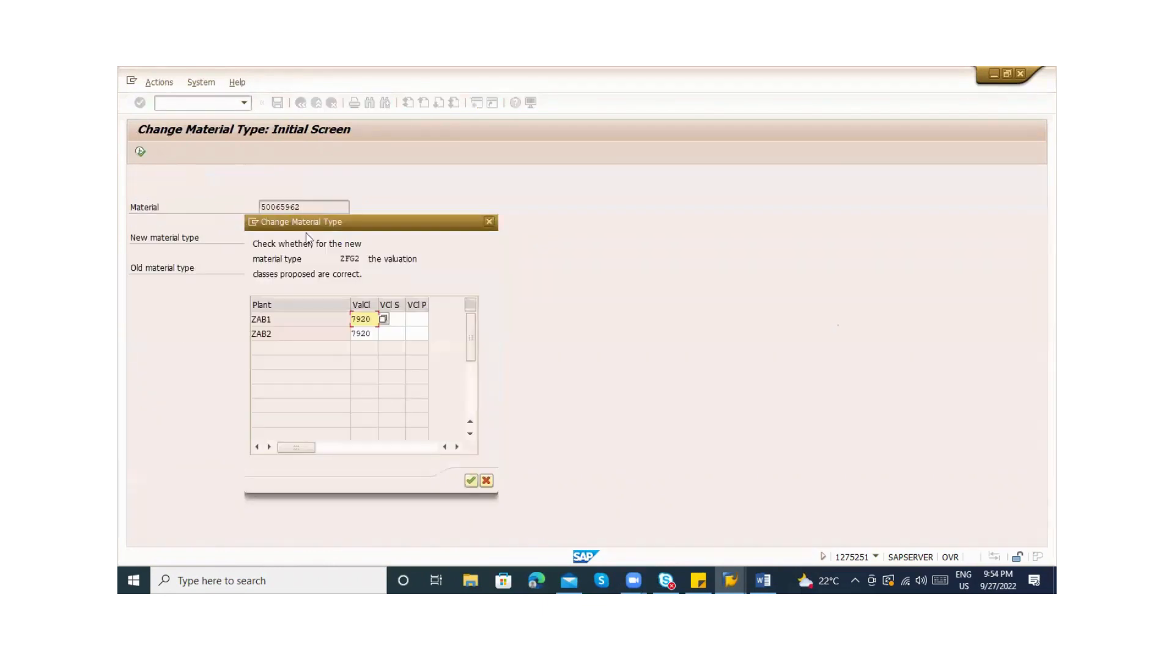
click(374, 333)
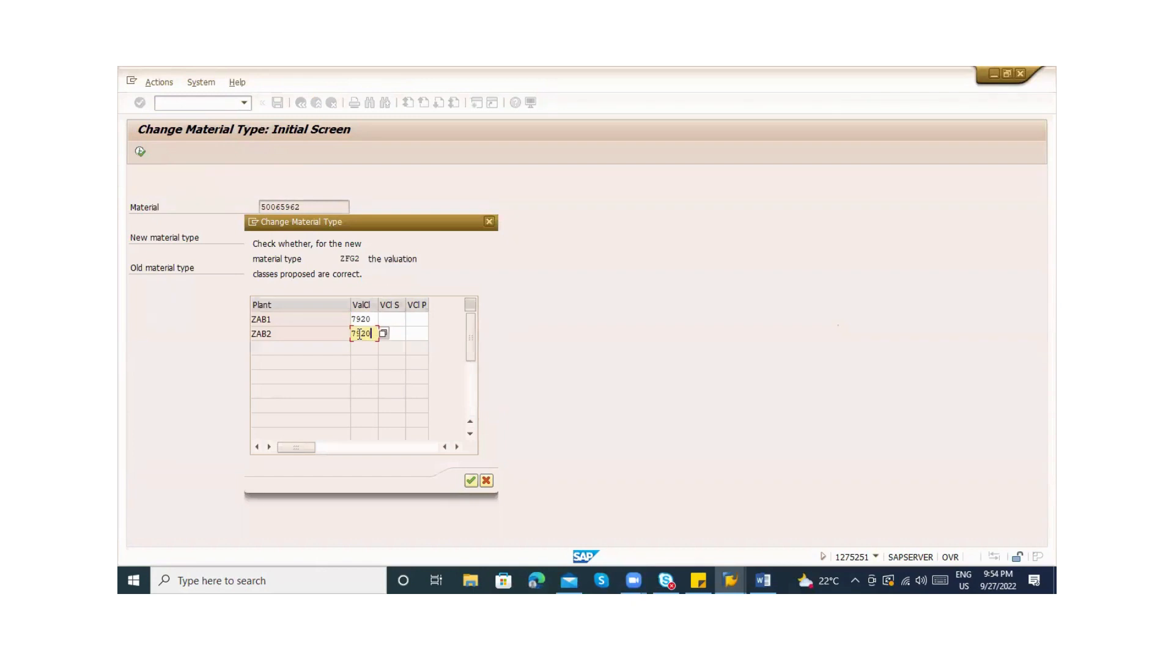
click(301, 335)
click(368, 317)
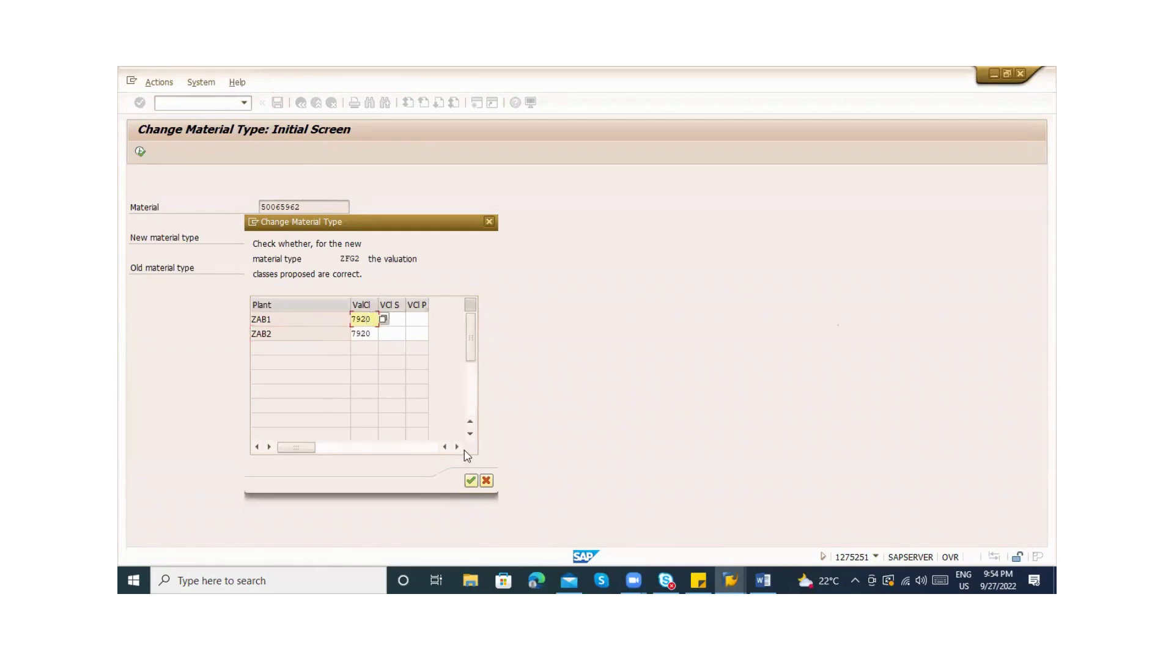
click(470, 480)
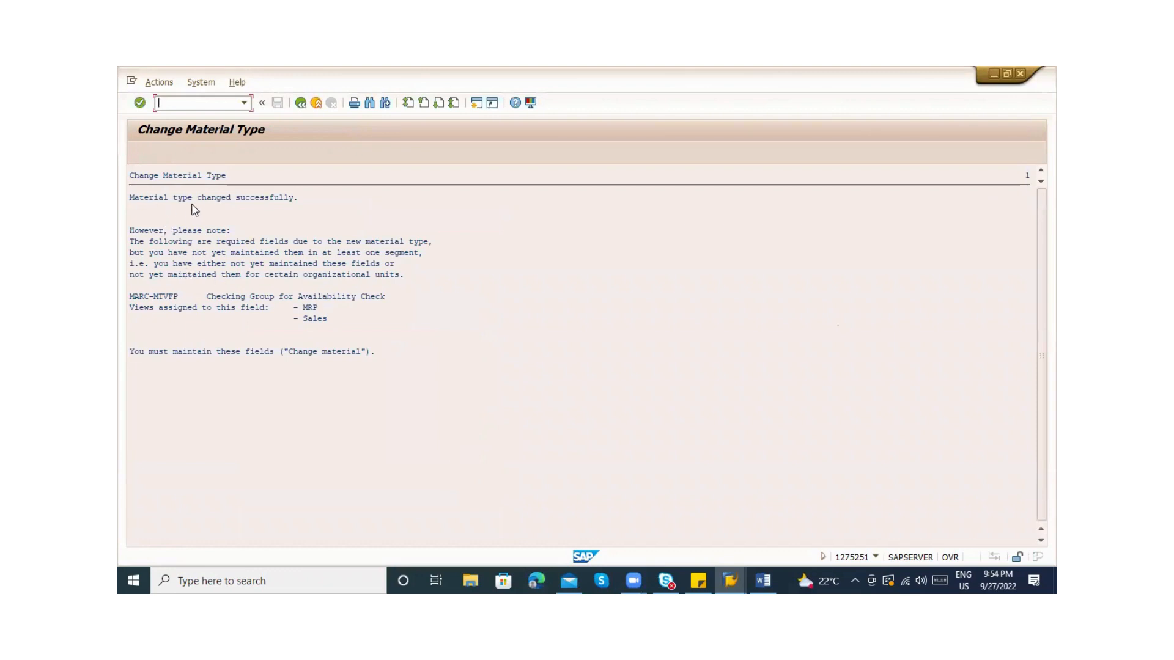
Review the result: the type change succeeded, but the availability check field and MRP/Sales views still need maintenance
click(251, 201)
click(427, 243)
click(157, 297)
click(247, 308)
click(297, 297)
click(339, 298)
click(185, 319)
click(218, 352)
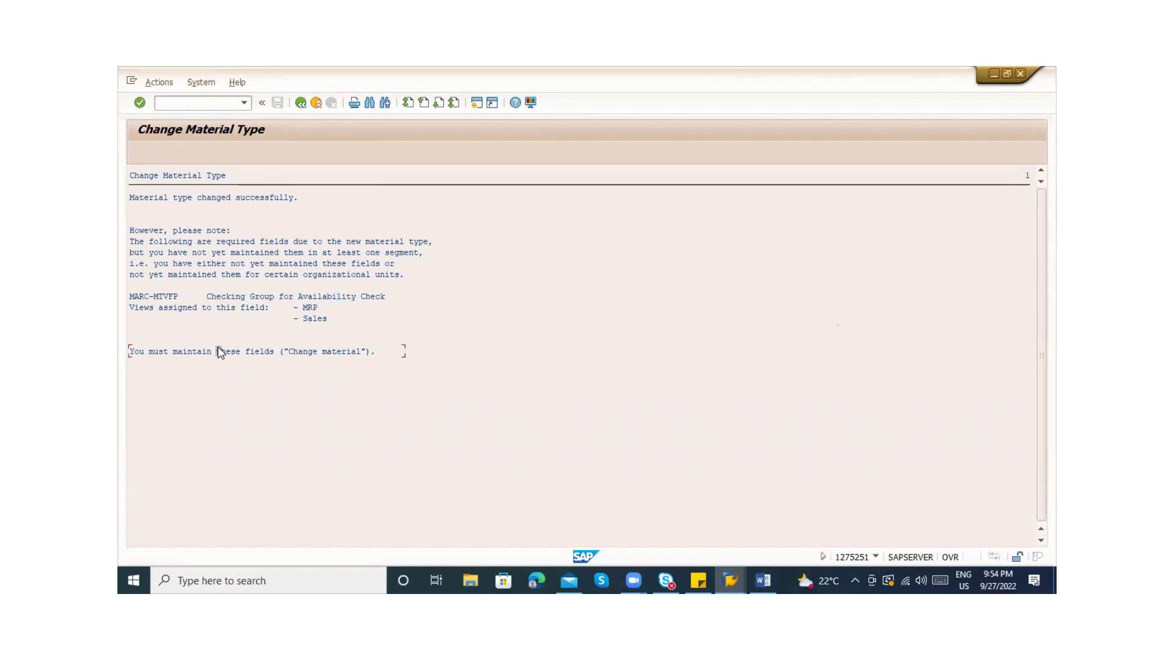
click(258, 340)
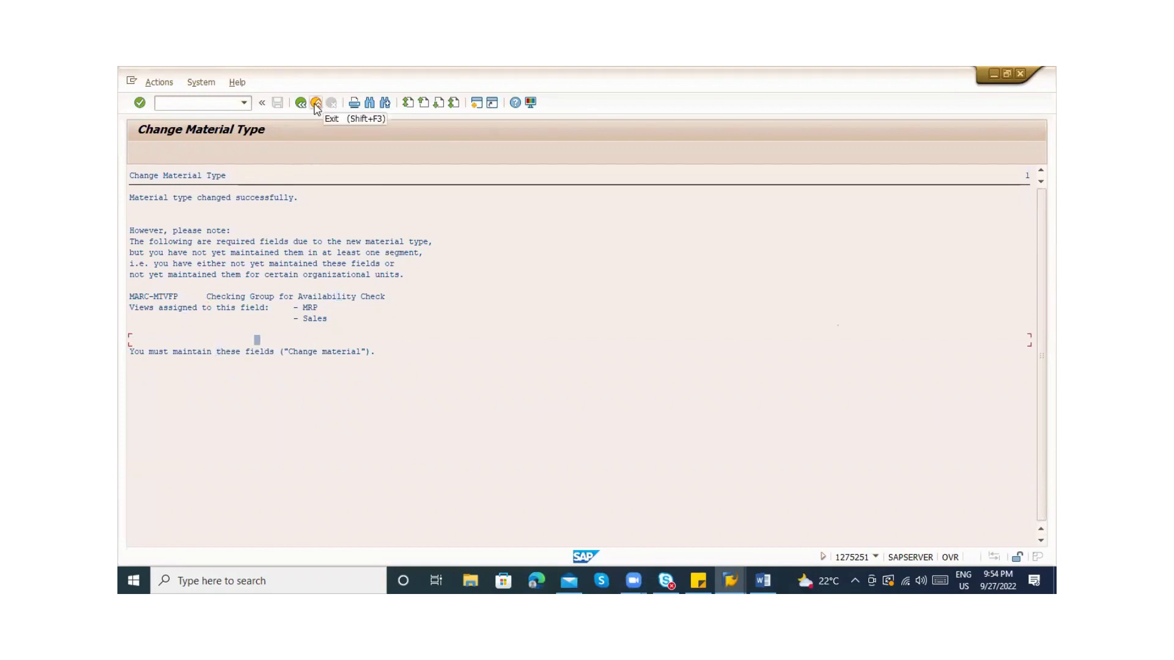
Exit the change log and open the Display Material initial screen for 50065962
click(316, 102)
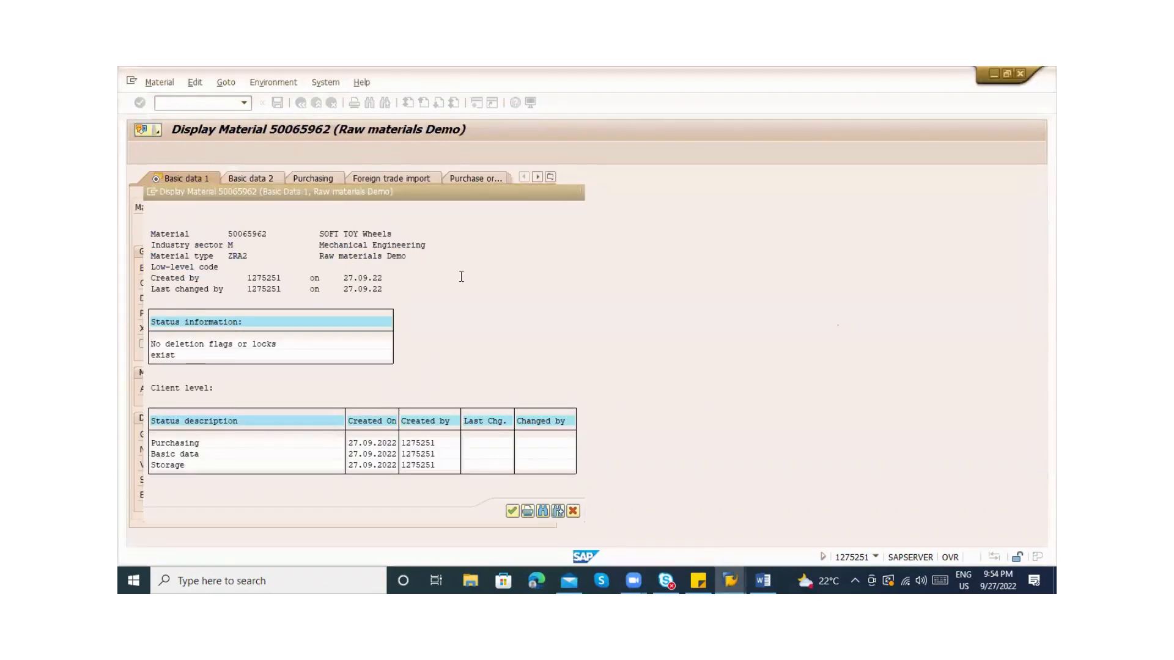
key(Return)
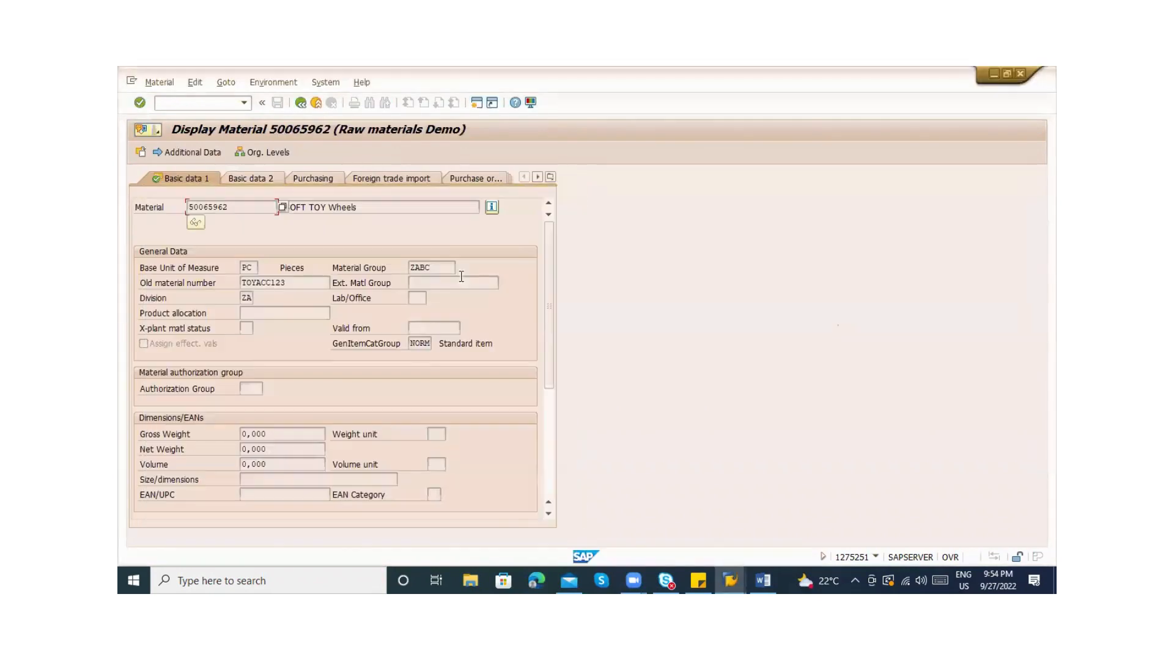
click(181, 104)
text(/nmm03)
key(Return)
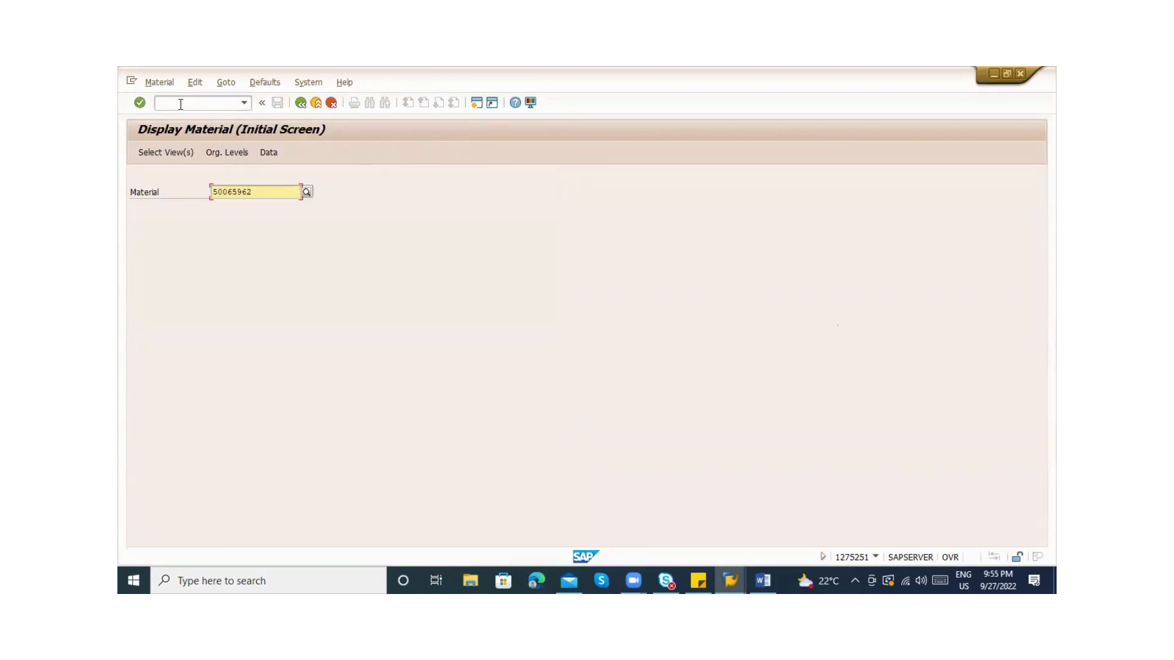
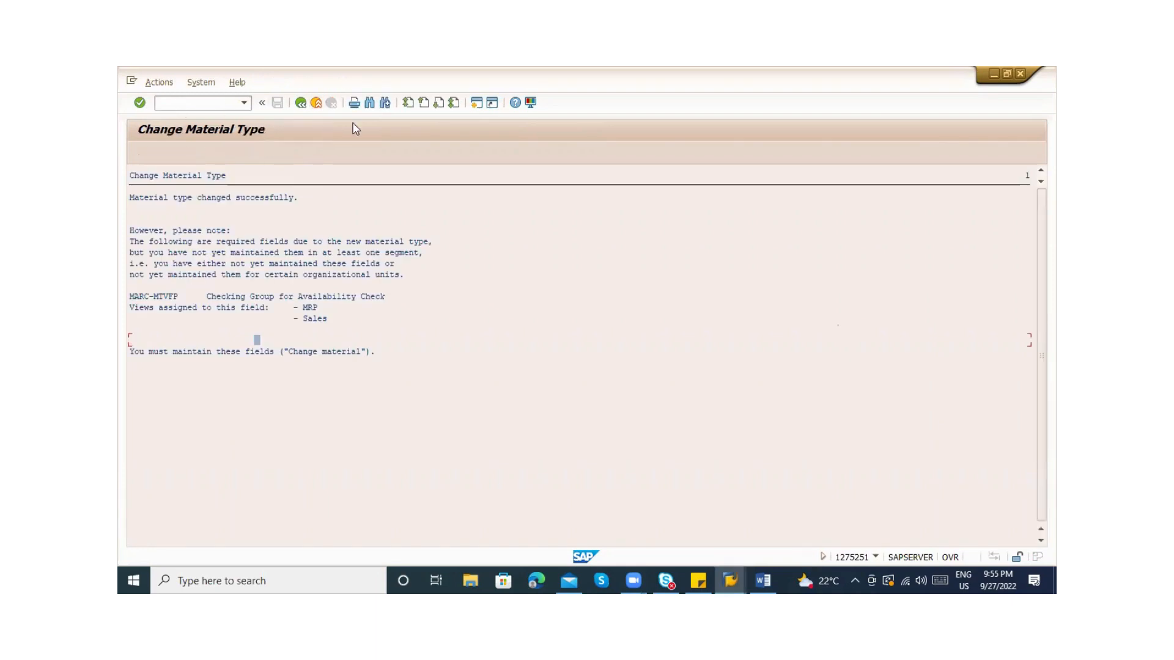
Display material 50065962 with only Basic Data 1 selected and check its header showing type ZFG2
click(301, 102)
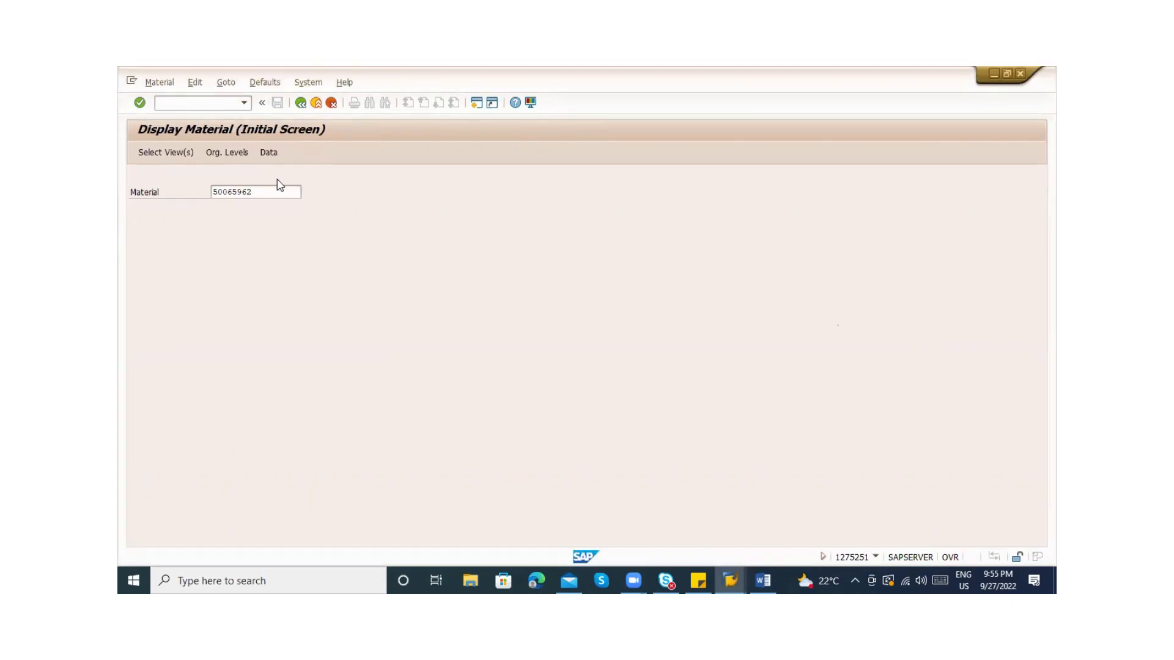
key(Return)
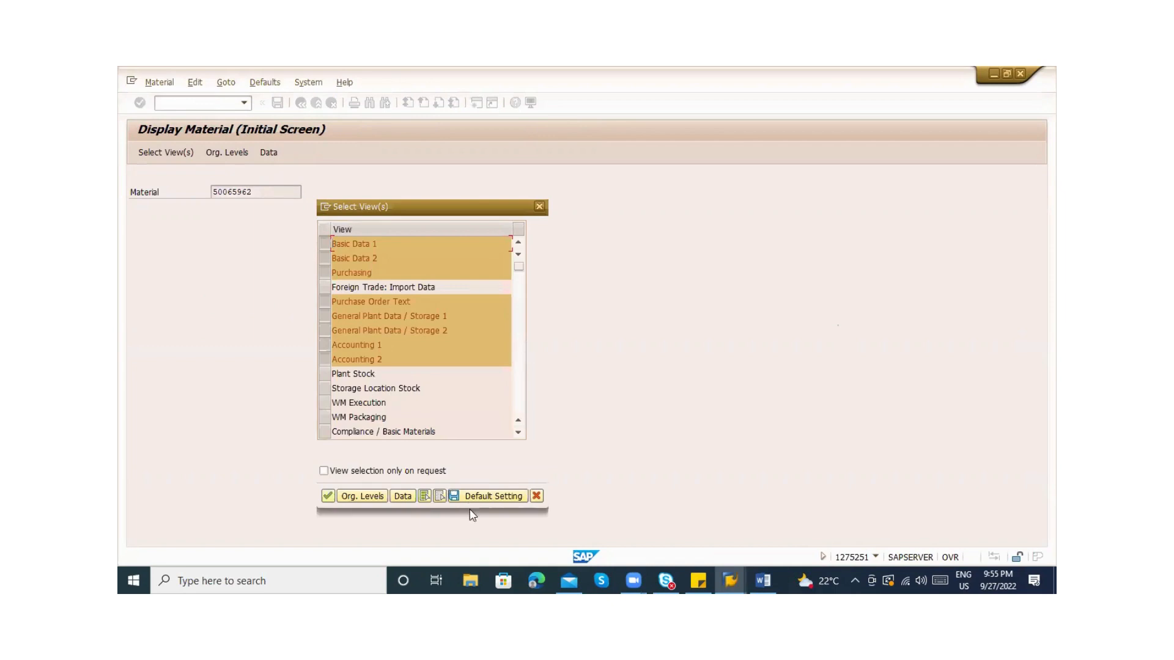
click(439, 497)
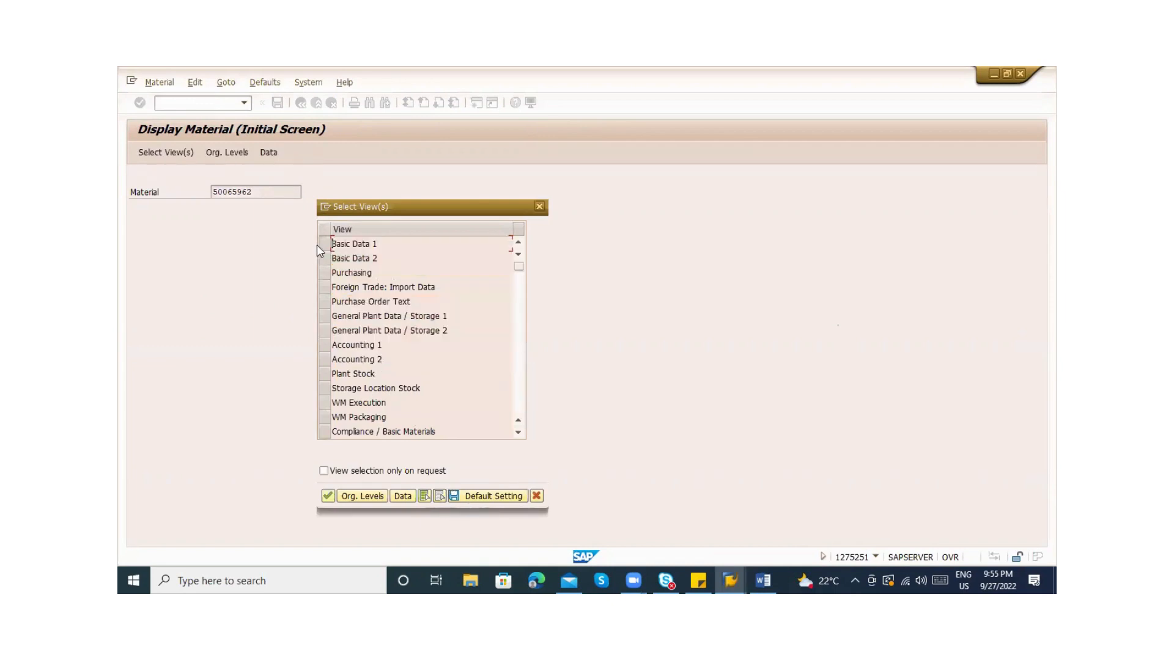
click(322, 245)
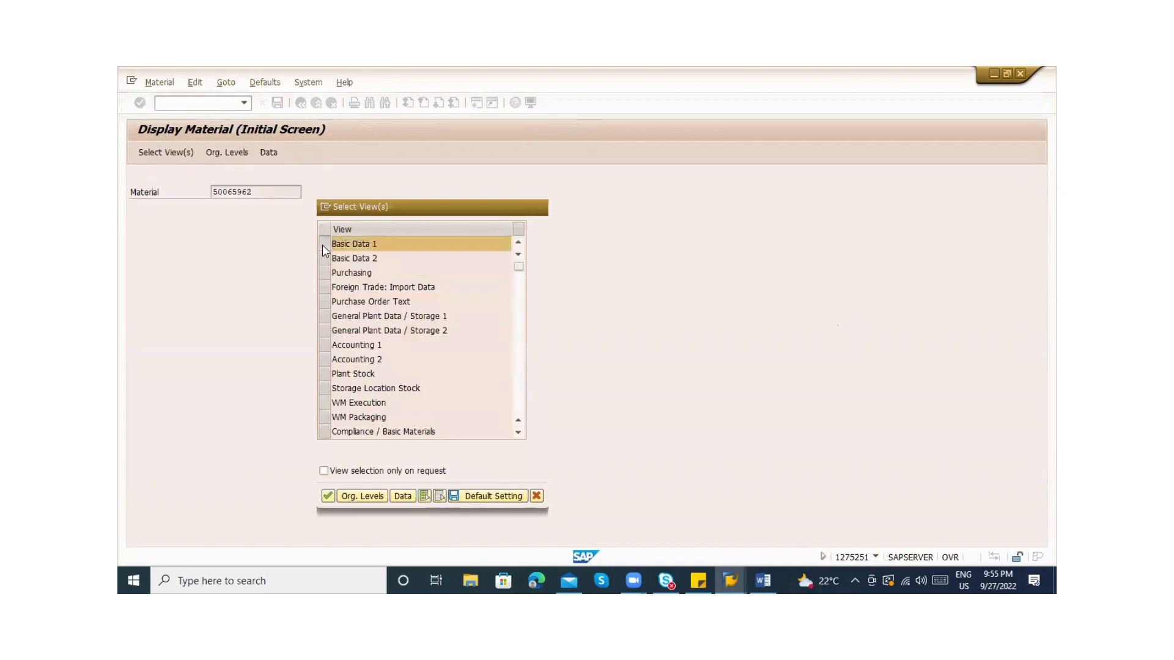
key(Return)
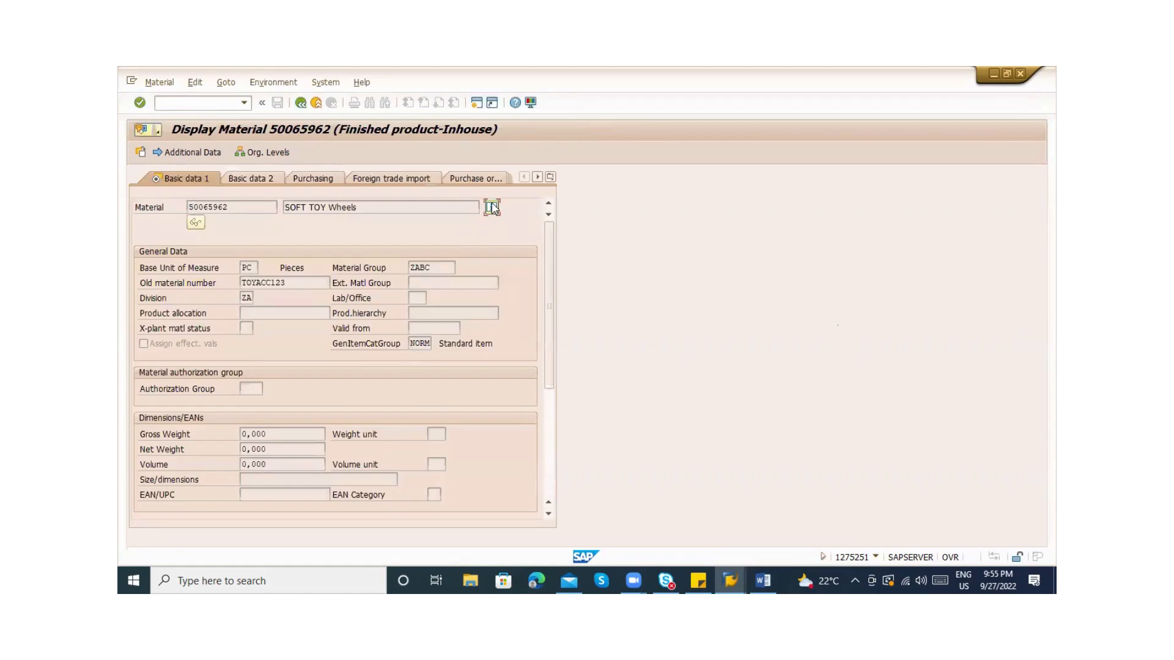
click(491, 207)
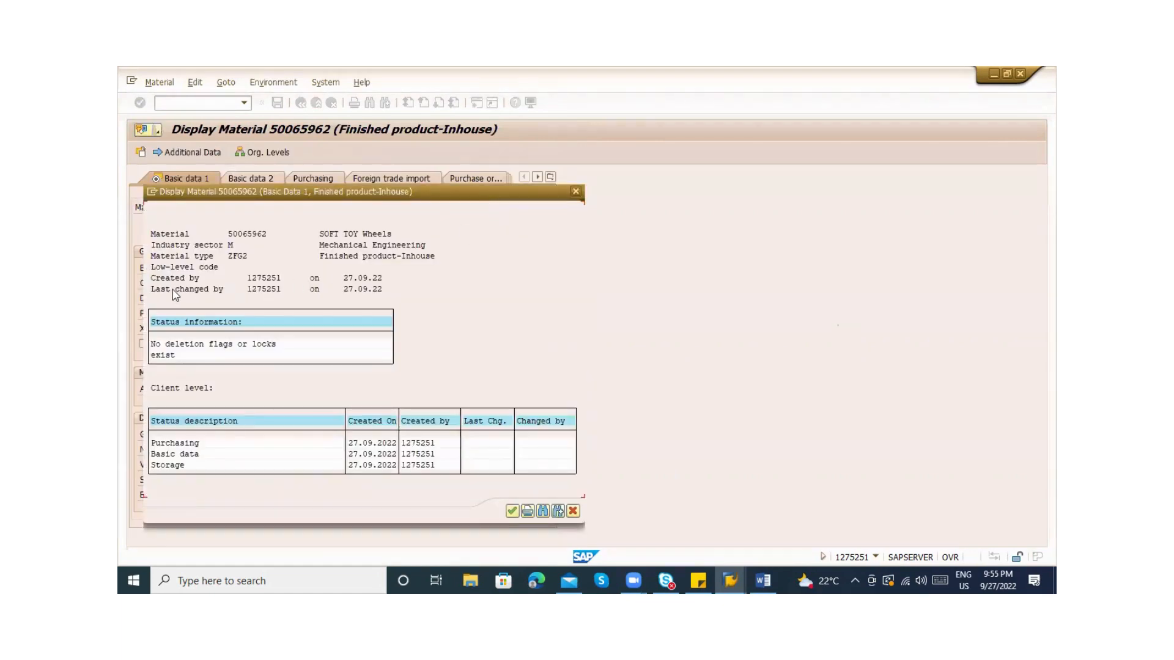
click(231, 259)
click(239, 260)
Rerun the Materials List for plant ZAB1 to confirm type ZFG2, then close it
key(alt+Tab)
key(alt+Tab)
key(alt+Tab)
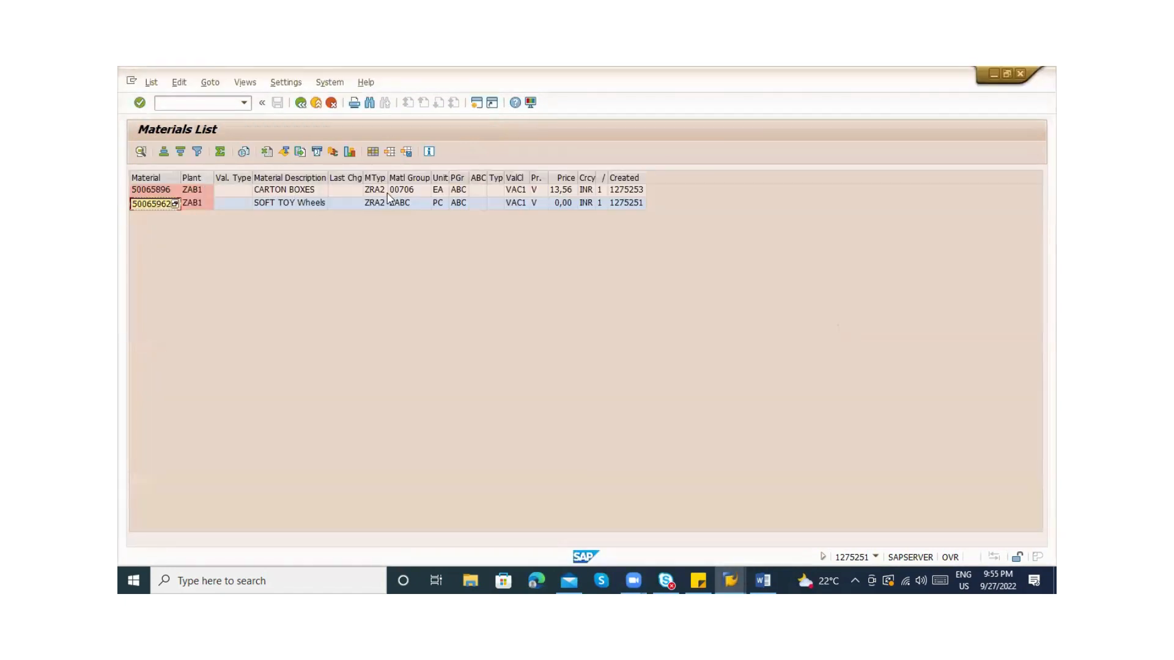
click(300, 103)
click(140, 152)
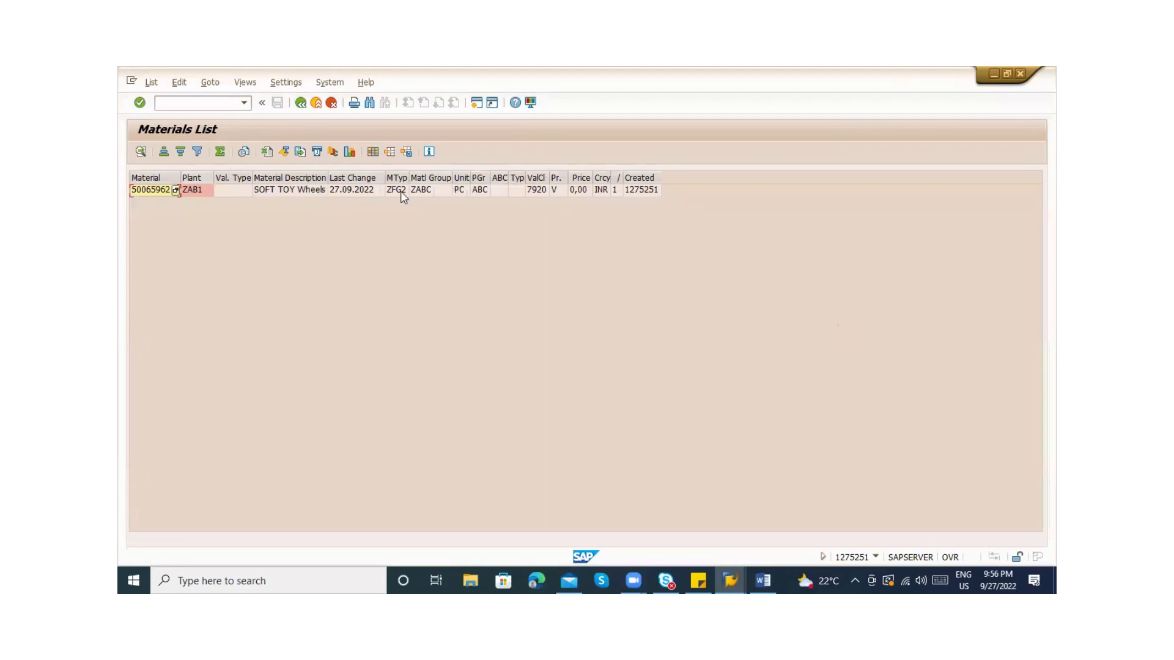
click(399, 188)
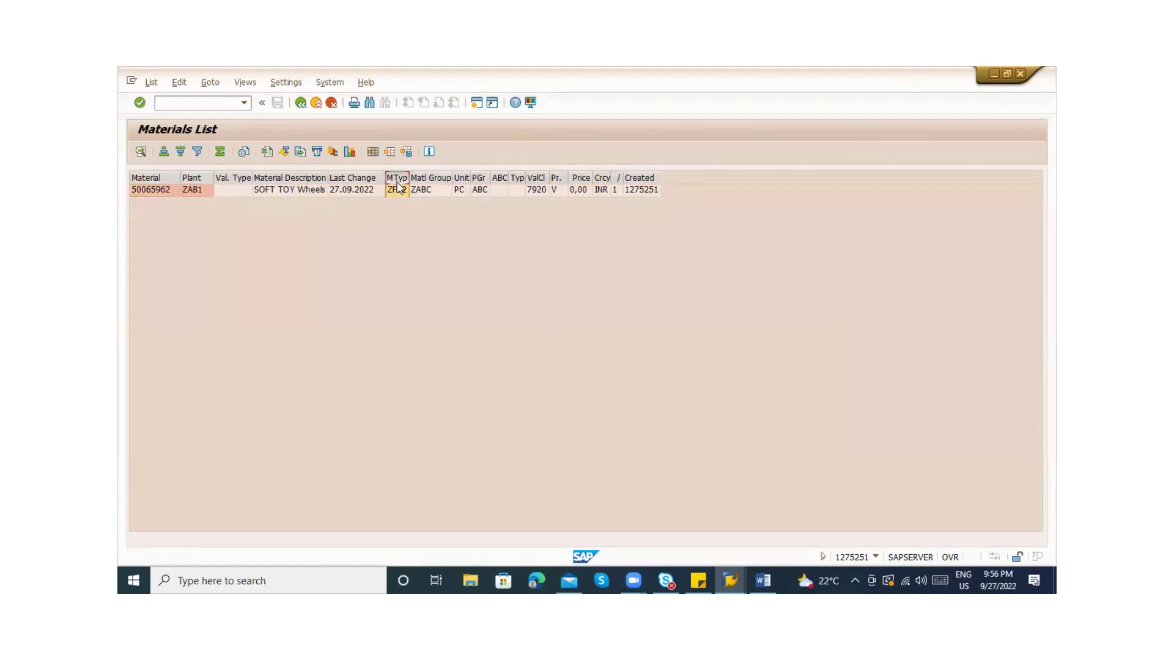
click(315, 104)
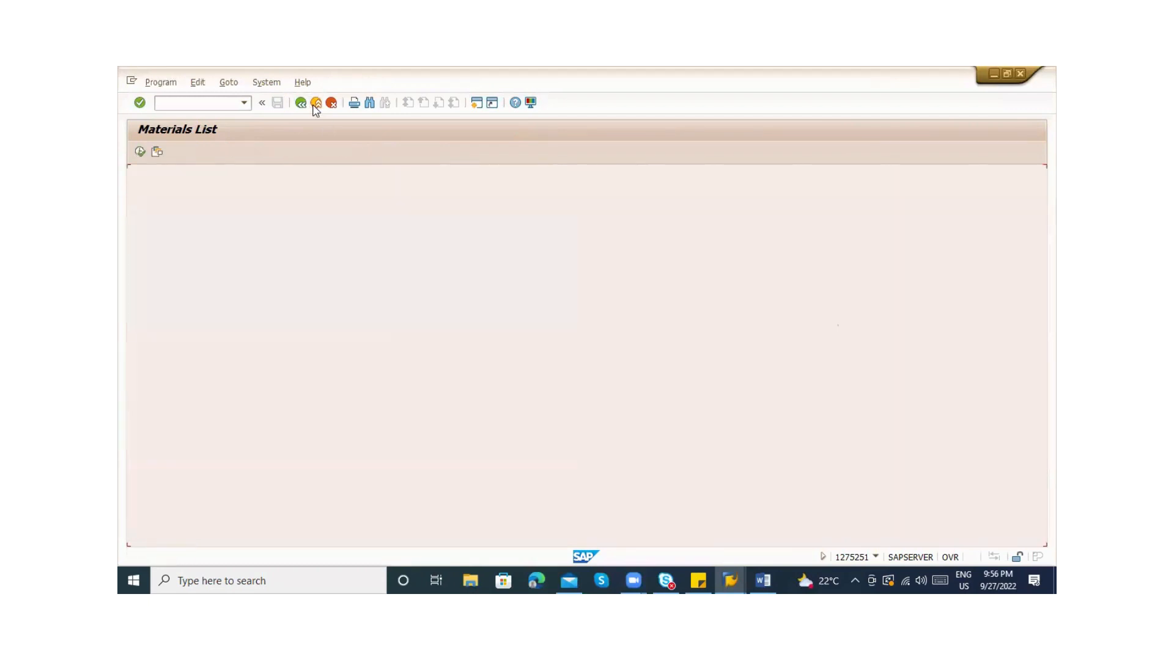
click(315, 103)
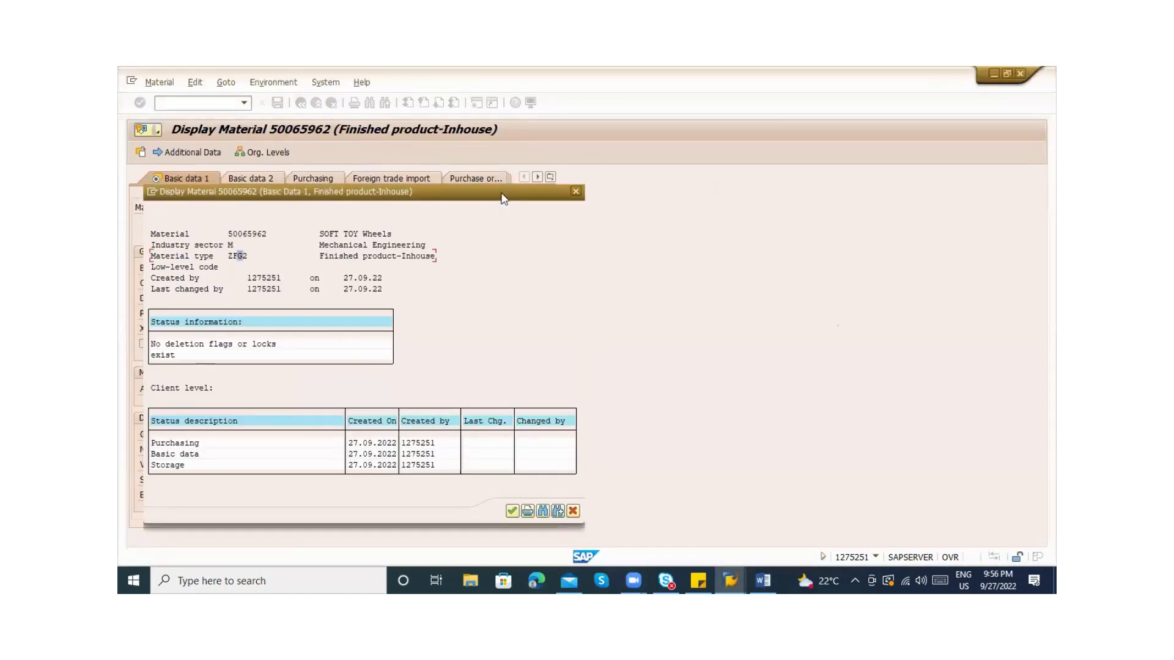
key(Return)
key(alt+Tab)
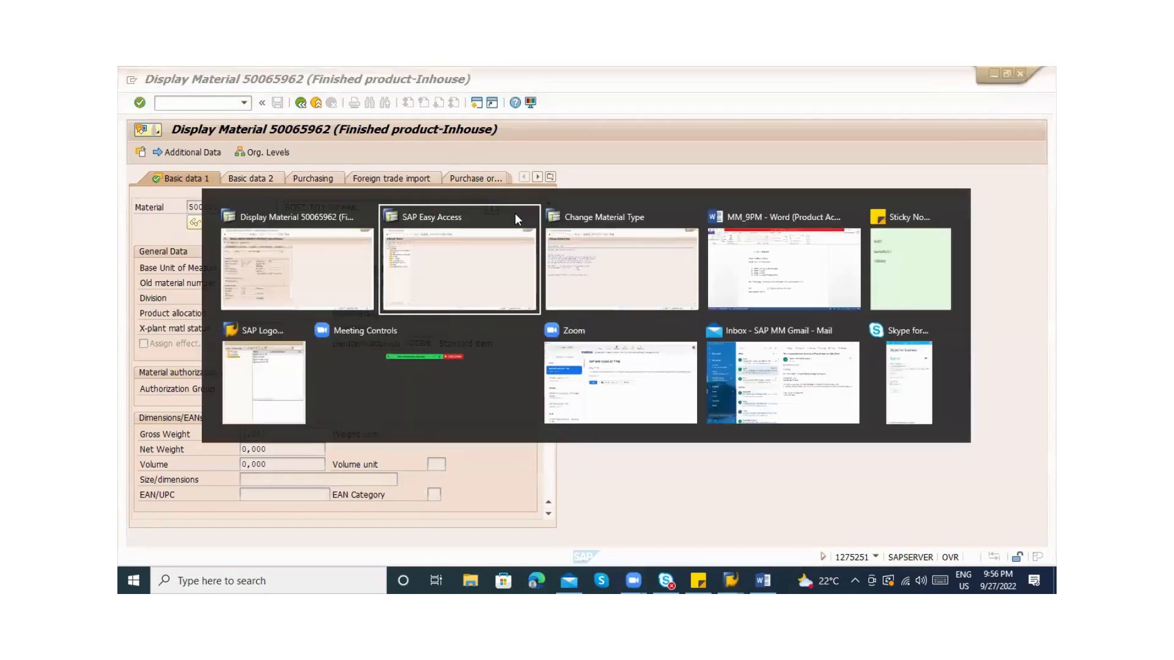
Add the line 'MMAM - Material type change' to the Word notes and return to SAP
key(Tab)
key(Tab)
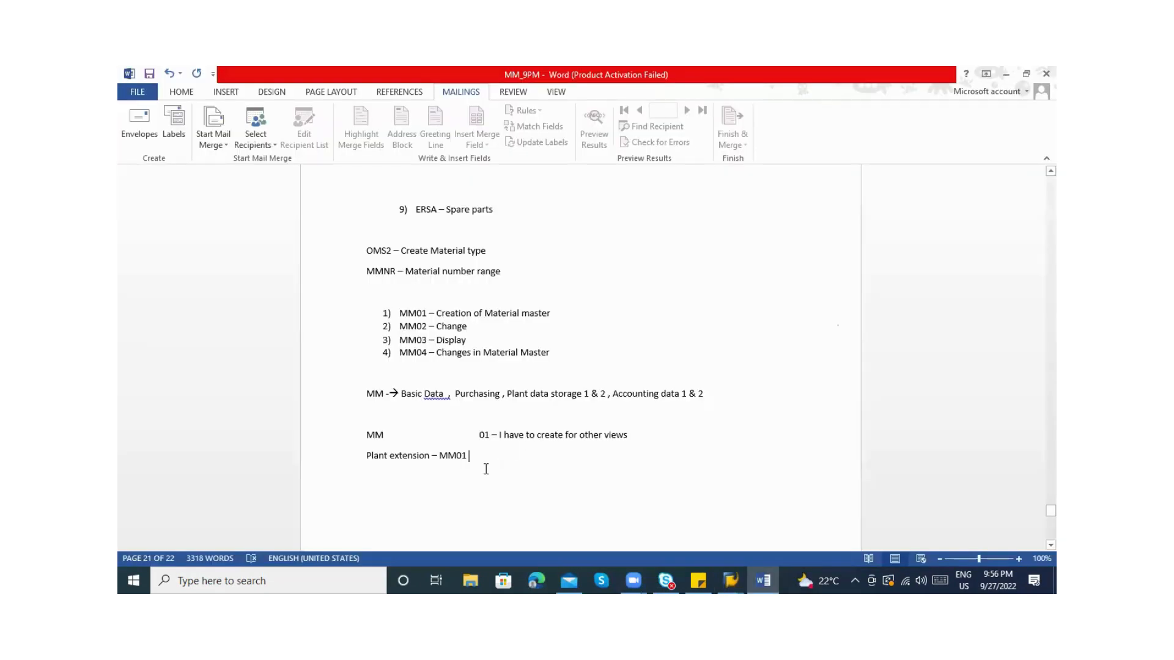
key(Return)
text(MMAM)
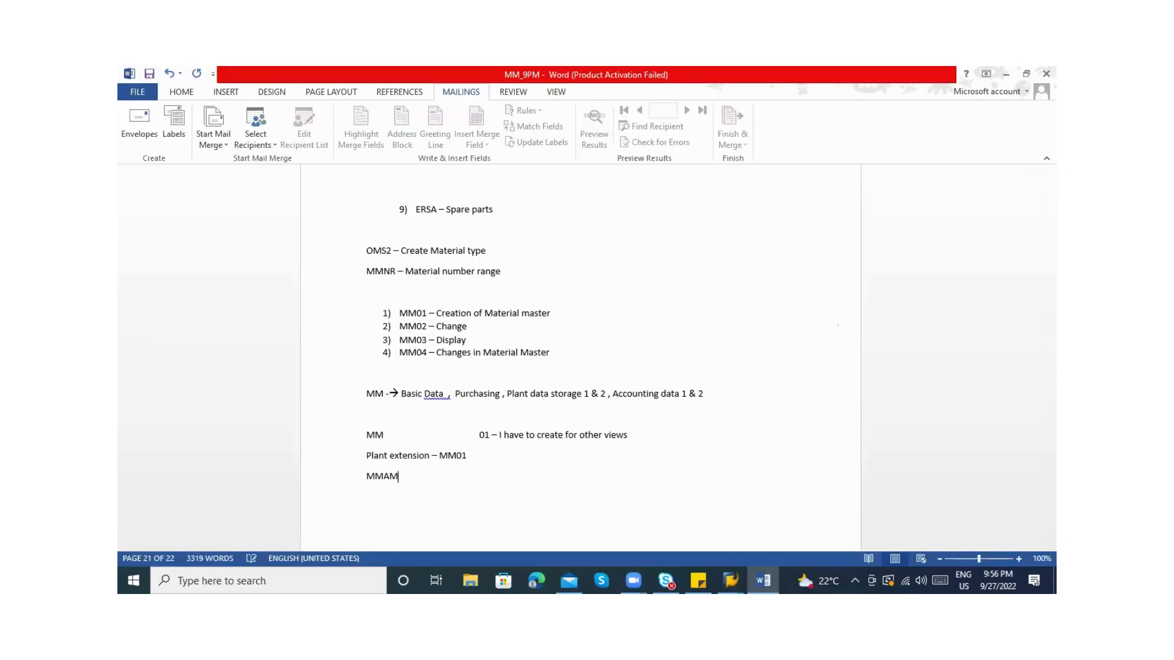
text( - Materual)
key(BackSpace)
key(BackSpace)
key(BackSpace)
text(type of)
key(BackSpace)
key(BackSpace)
text(change)
key(Return)
key(alt+Tab)
click(181, 105)
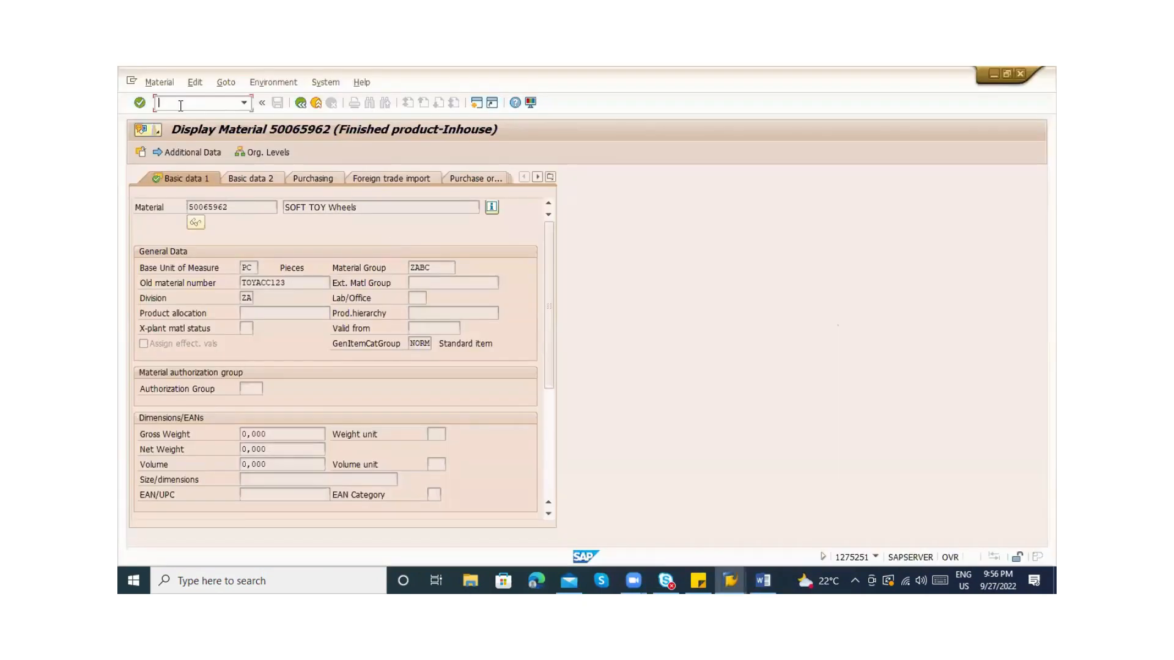
Run MM04 for material 50065962 and execute the change document search
text(/n)
key(BackSpace)
key(BackSpace)
click(298, 84)
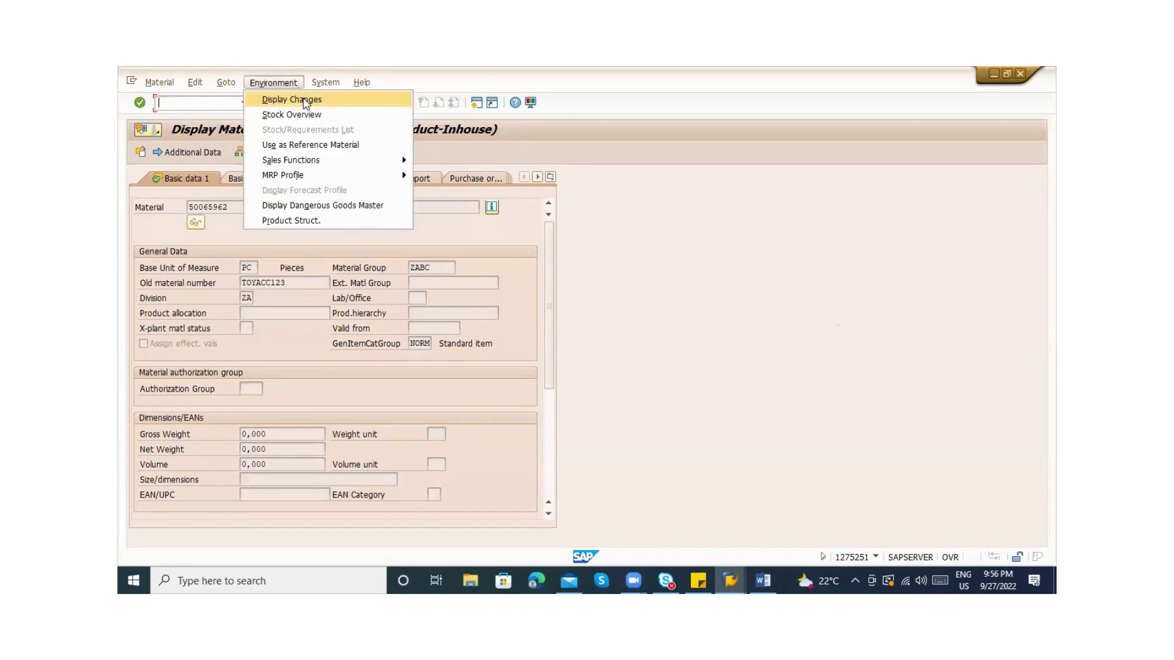
click(304, 100)
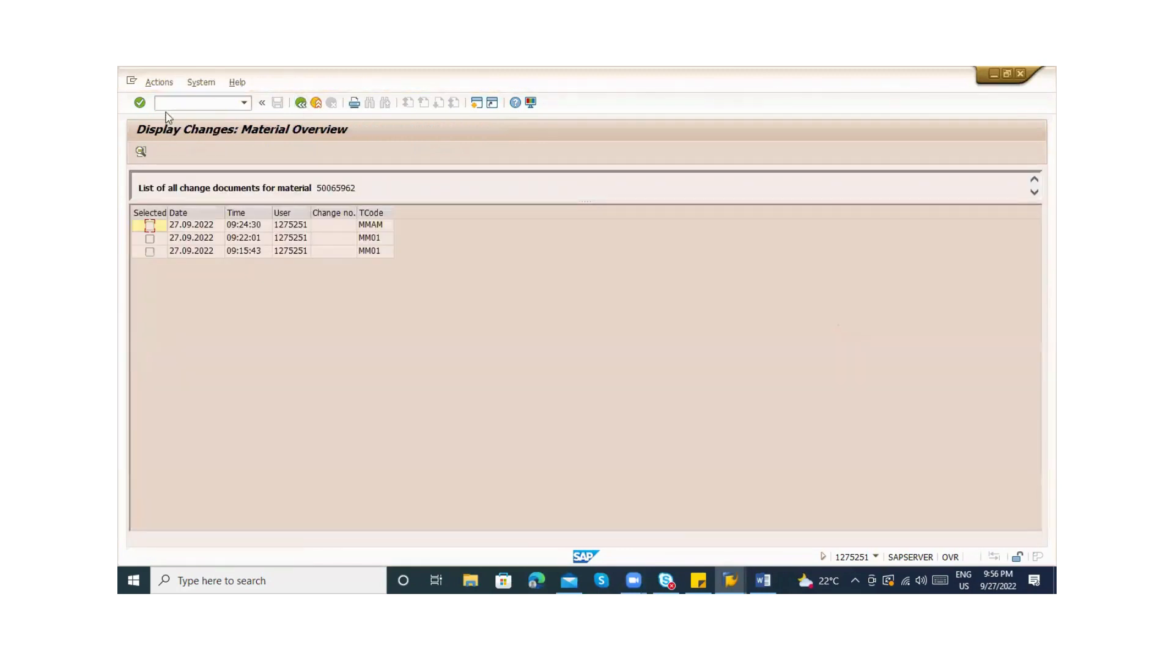
click(166, 104)
text(/nmm04)
key(Return)
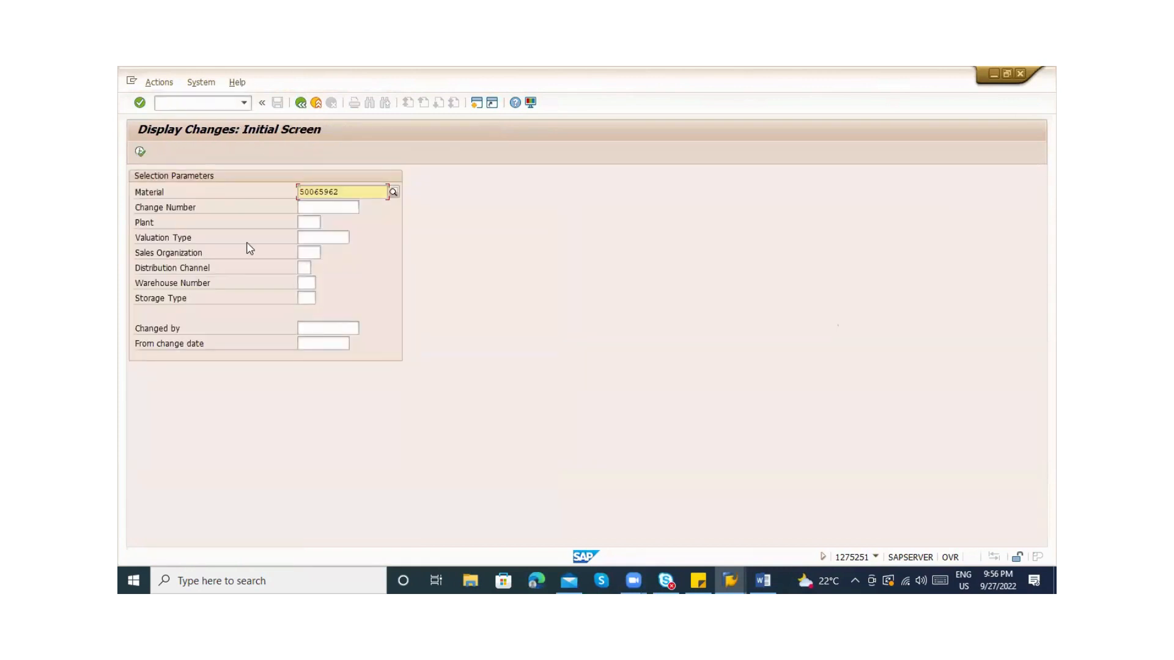
click(140, 152)
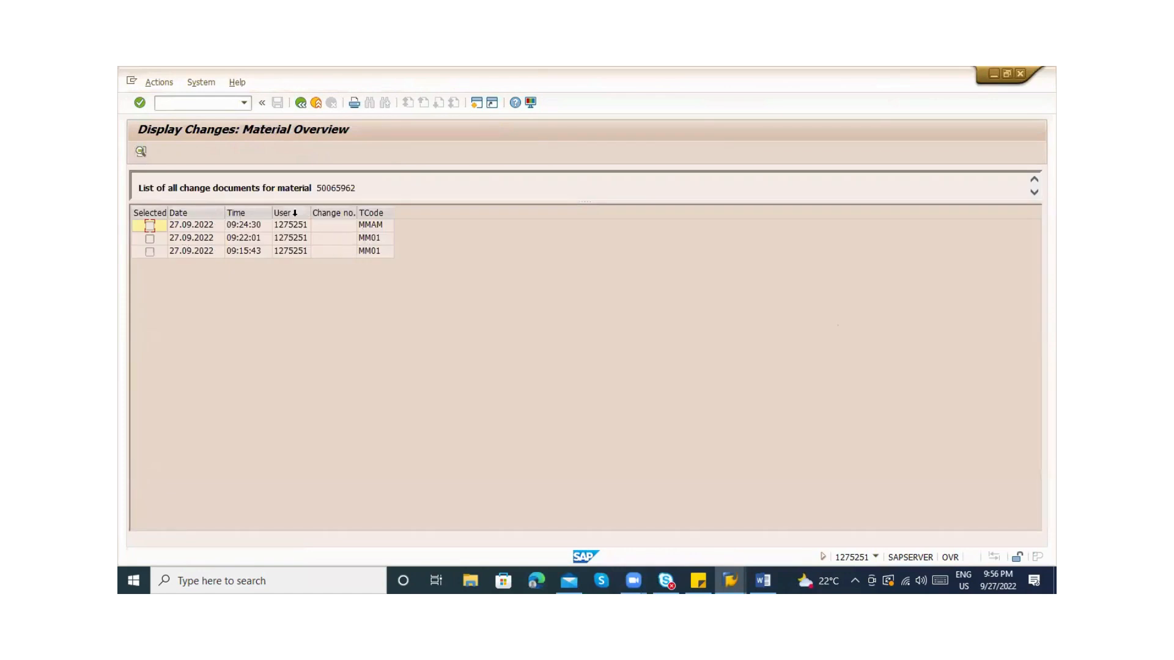
Open the 09:24:30 MMAM change document, confirm material type ZRA2 changed to ZFG2, and exit
click(242, 227)
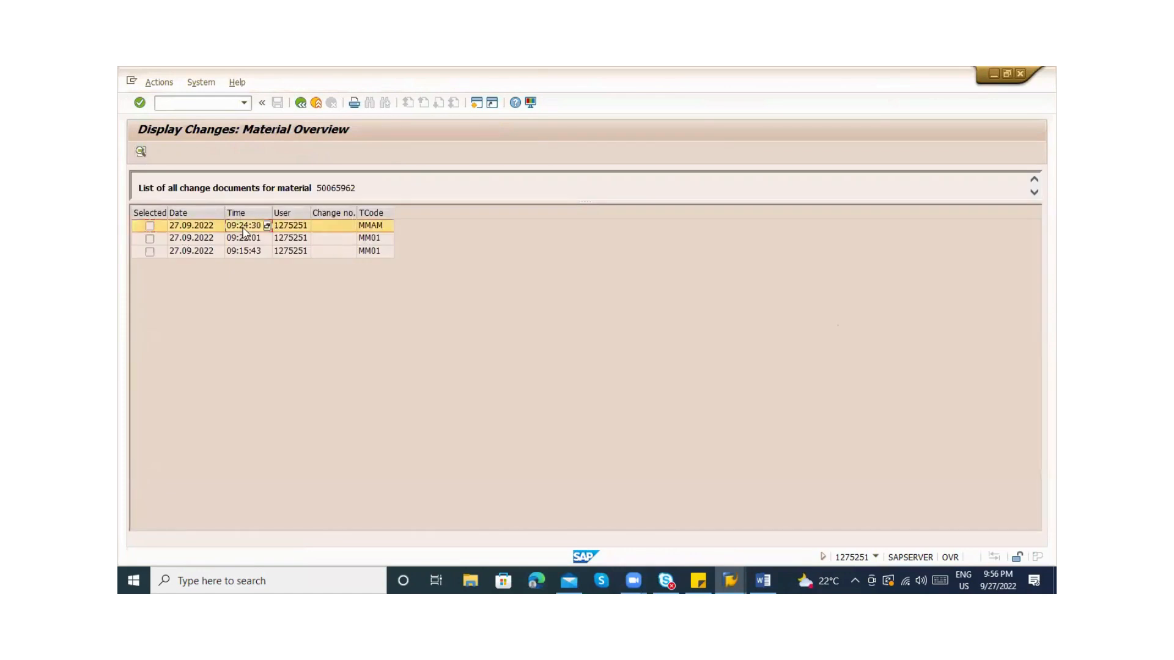
click(293, 231)
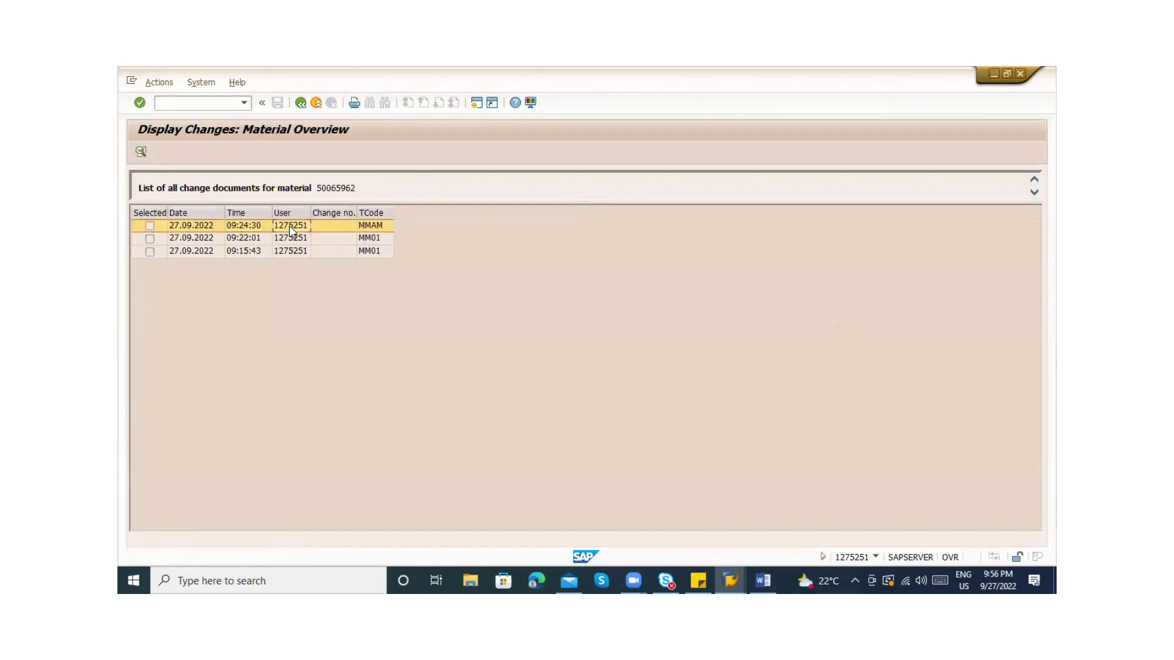
click(213, 228)
double_click(213, 227)
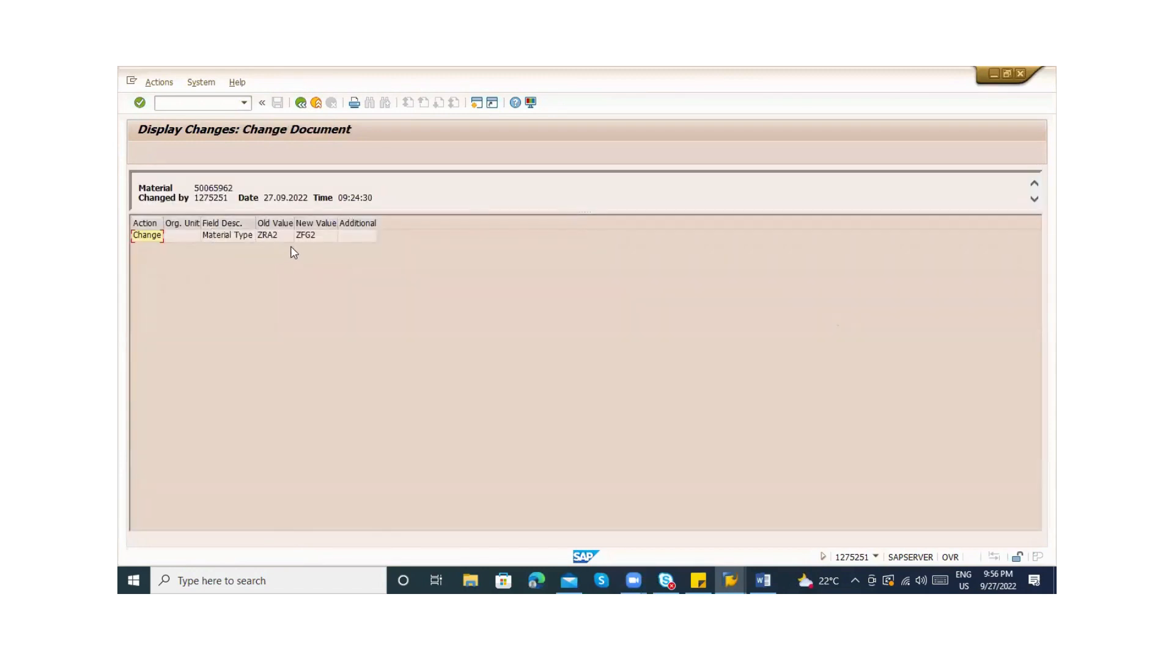
click(275, 235)
click(315, 235)
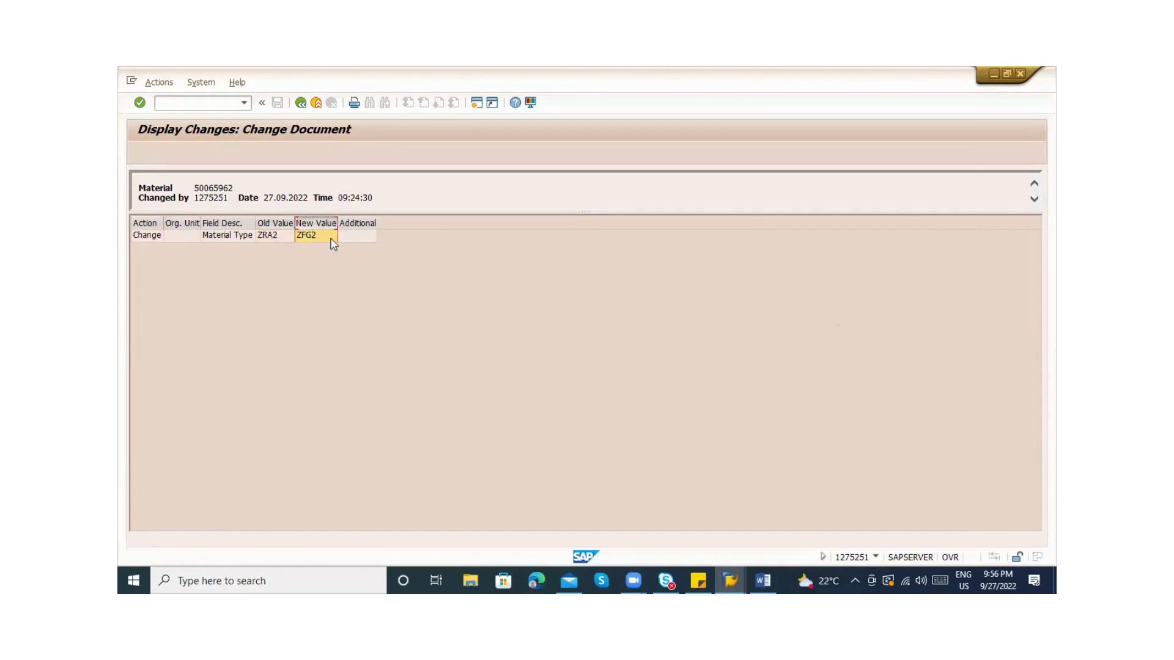
click(316, 103)
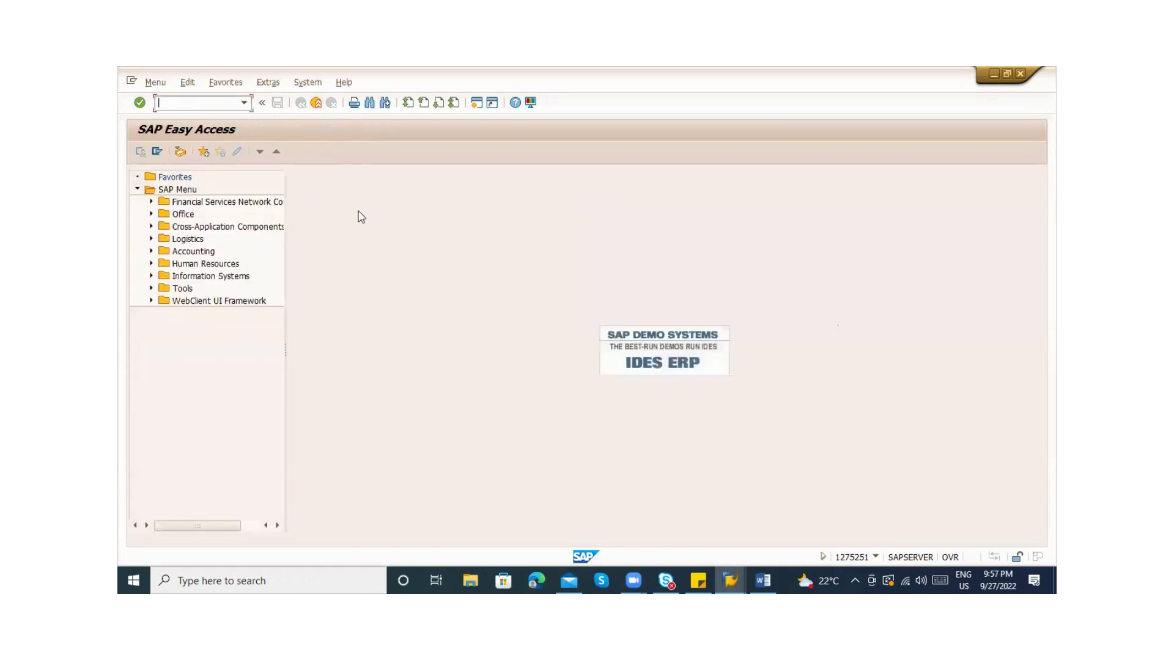
Open MM06 for the material and toggle the whole-material deletion flag
key(alt+Tab)
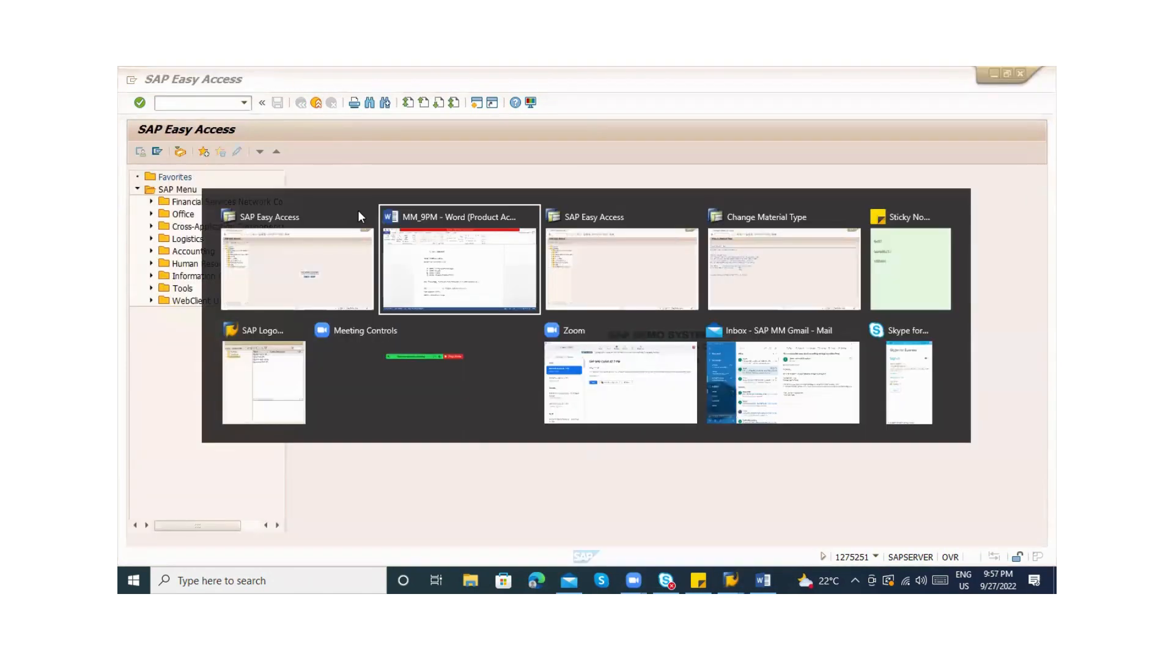
key(alt+Tab)
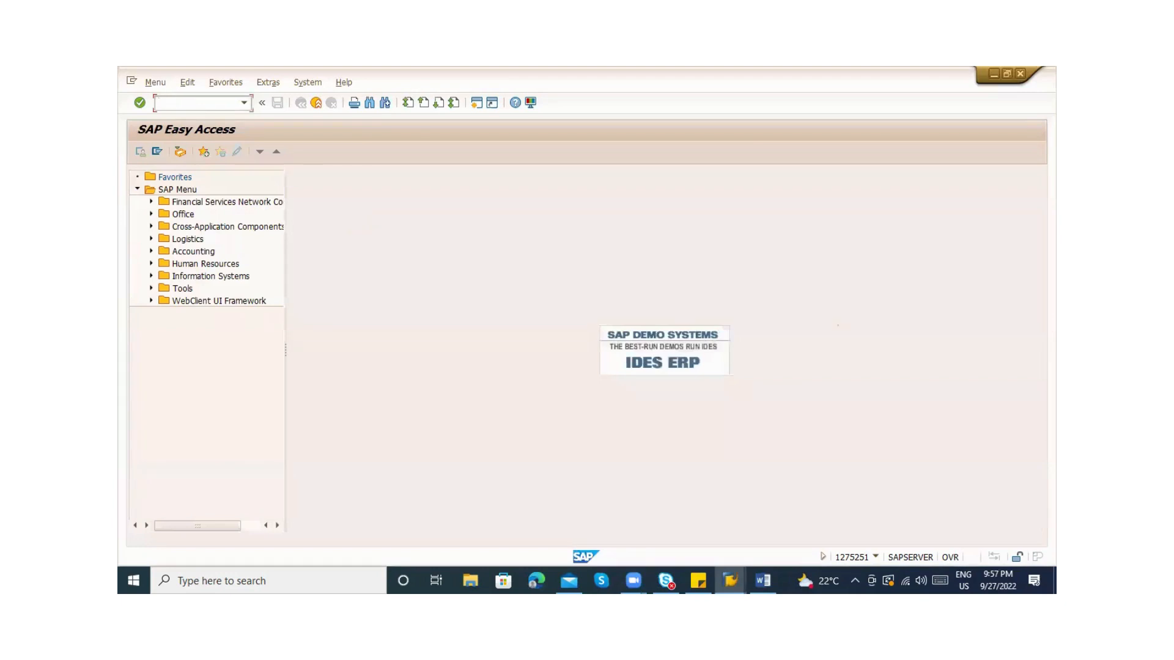
text(MM06)
key(Return)
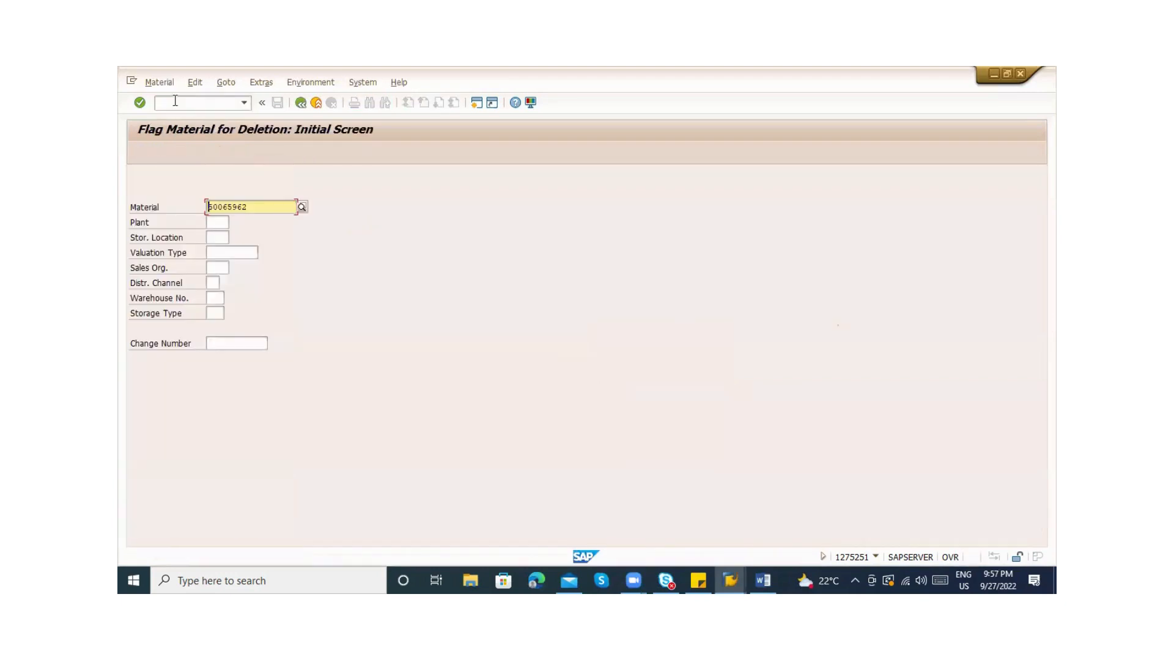
click(262, 207)
key(Return)
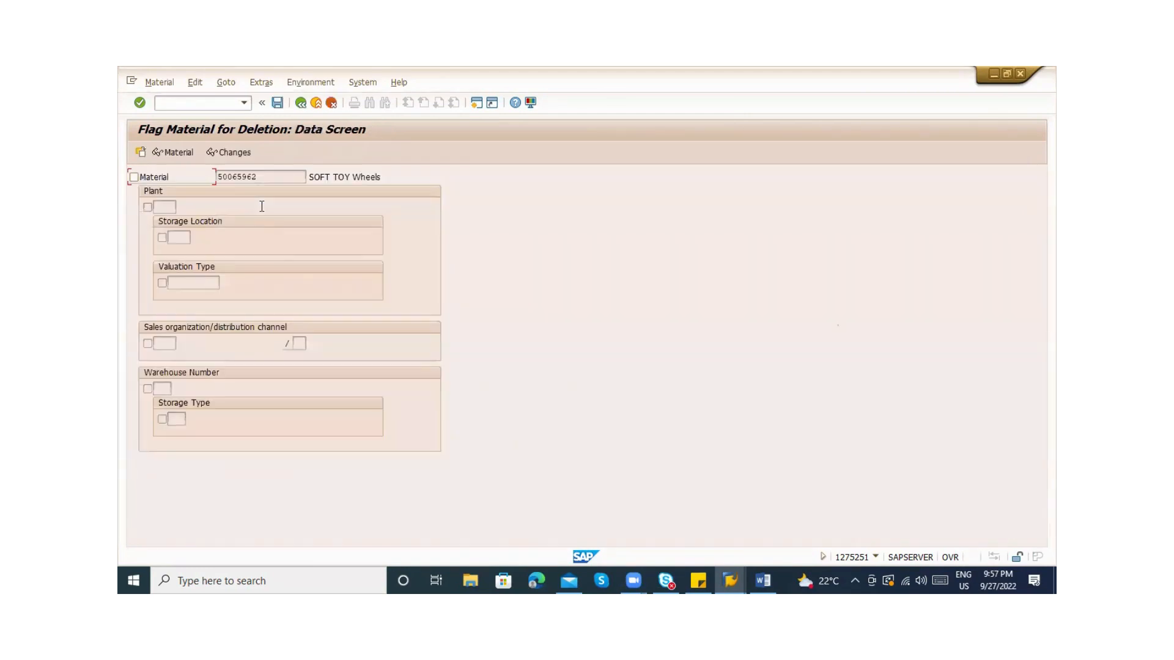
click(134, 177)
click(302, 104)
Enter plant ZAB1, set and then undo its plant-level deletion flag
click(215, 221)
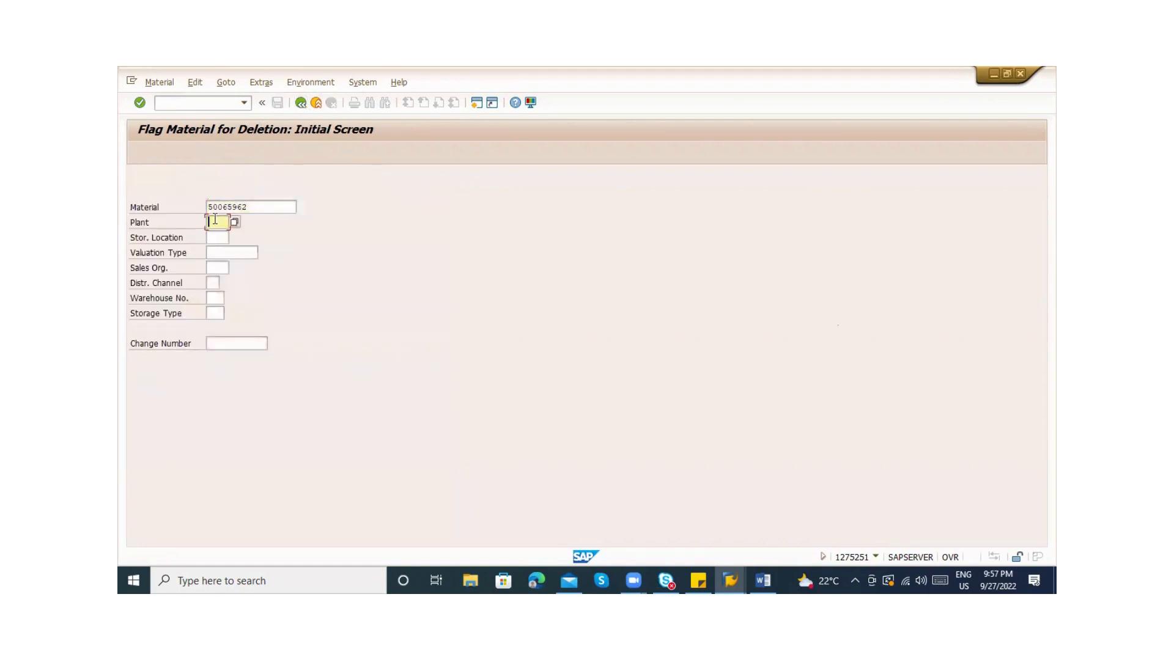
text(ZAB1)
key(Return)
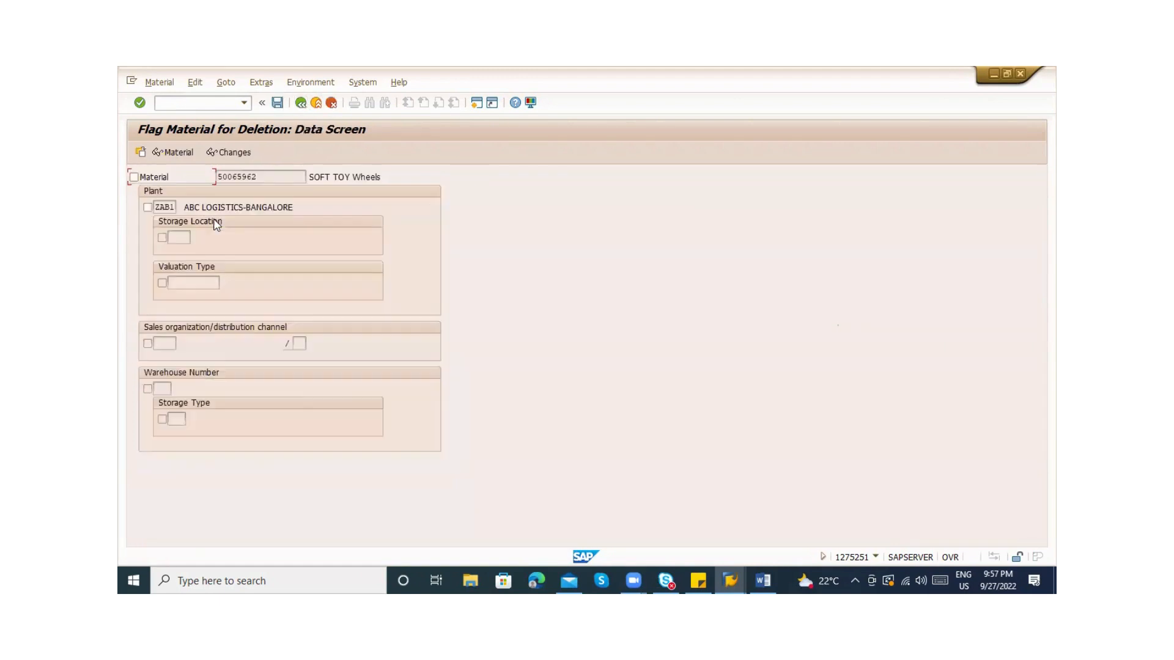
click(148, 207)
click(148, 208)
click(300, 102)
Enter storage location ABC1, clear its deletion flag, and exit to Easy Access
click(224, 238)
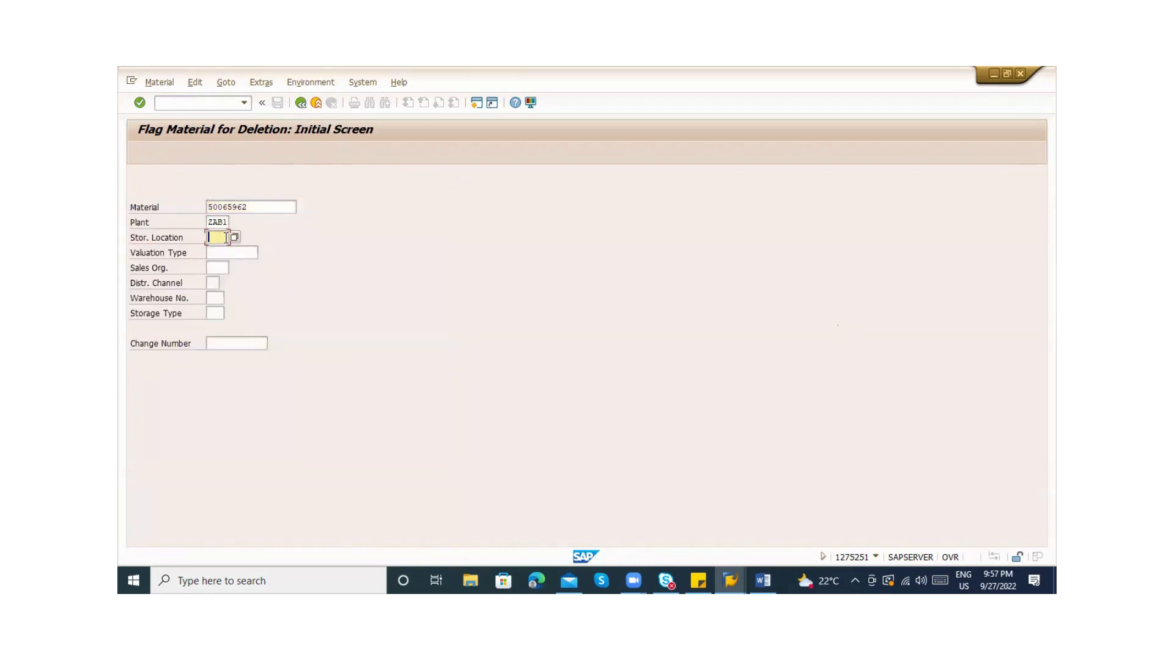
text(ABC1)
key(Return)
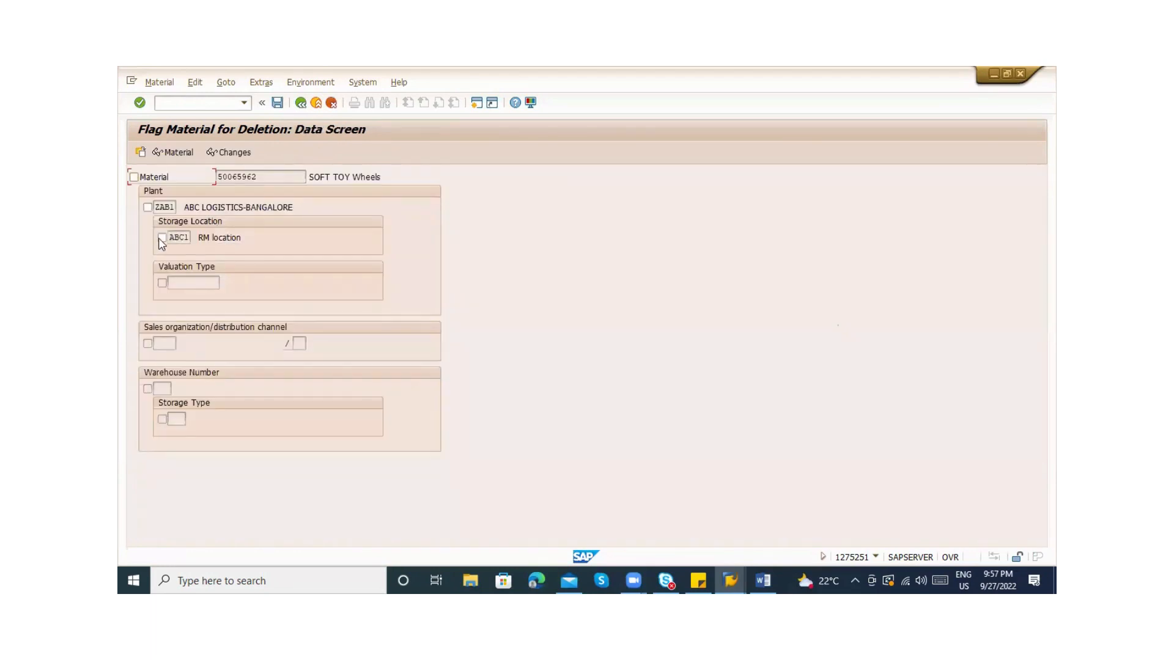
click(219, 239)
click(178, 238)
click(162, 237)
click(165, 341)
click(316, 104)
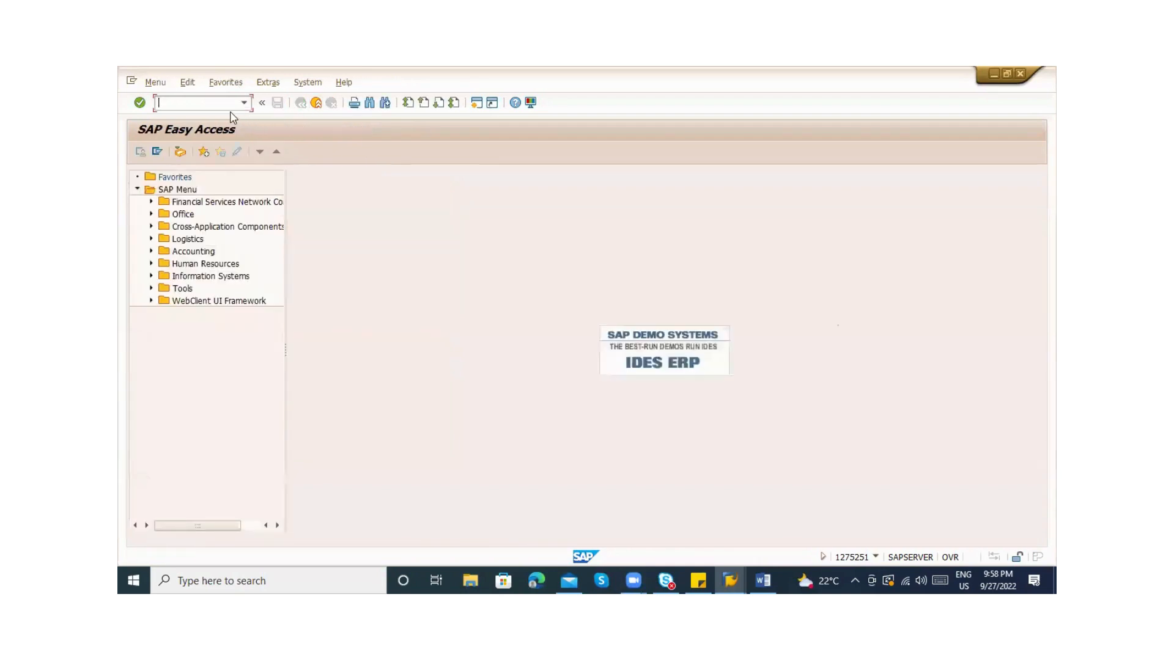
Add the line 'MM06 - Flag for deletion' to the Word notes, then switch back to SAP
key(alt+Tab)
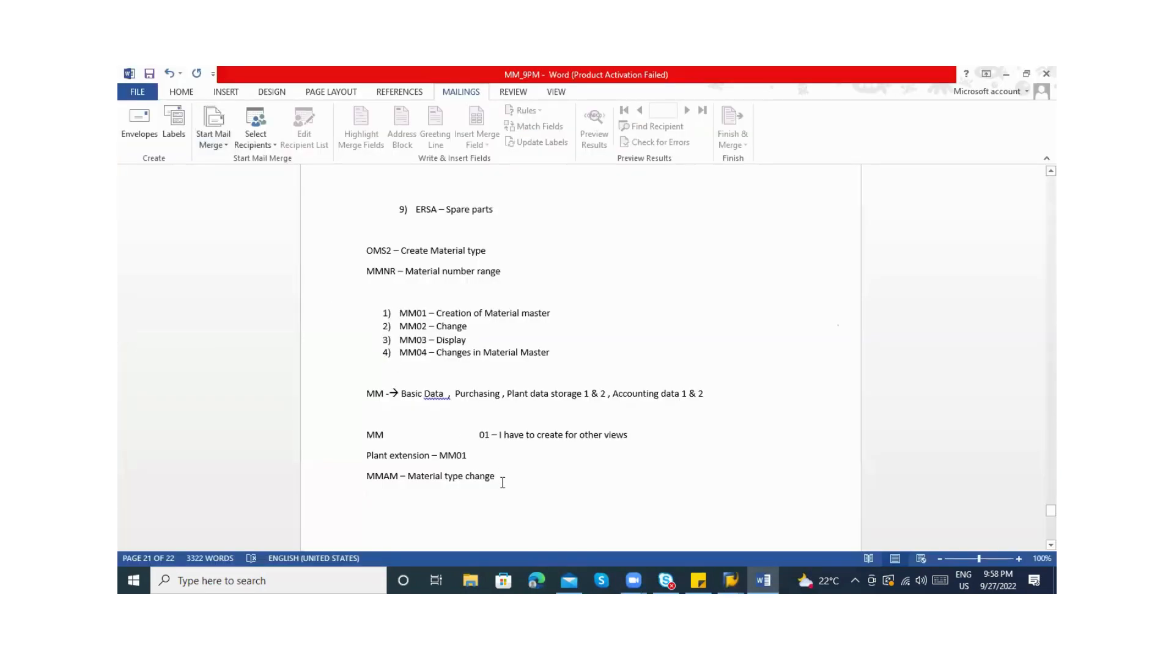
text(MM06)
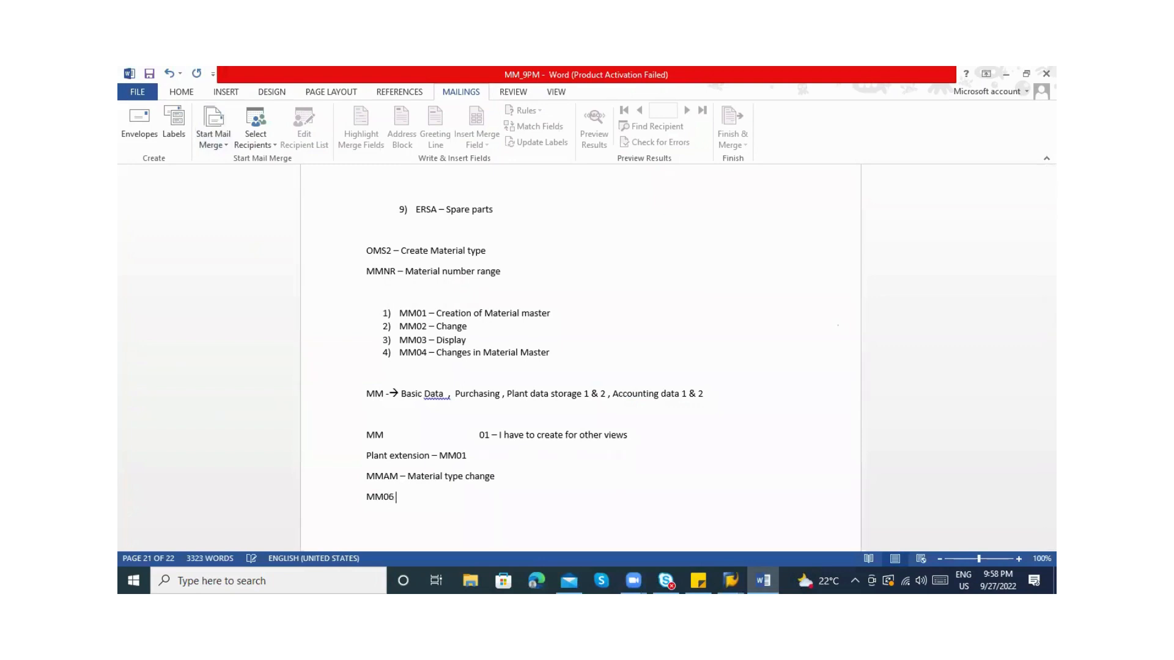
text( - Fal)
key(BackSpace)
key(BackSpace)
text(lag for deletion)
key(Return)
key(alt+Tab)
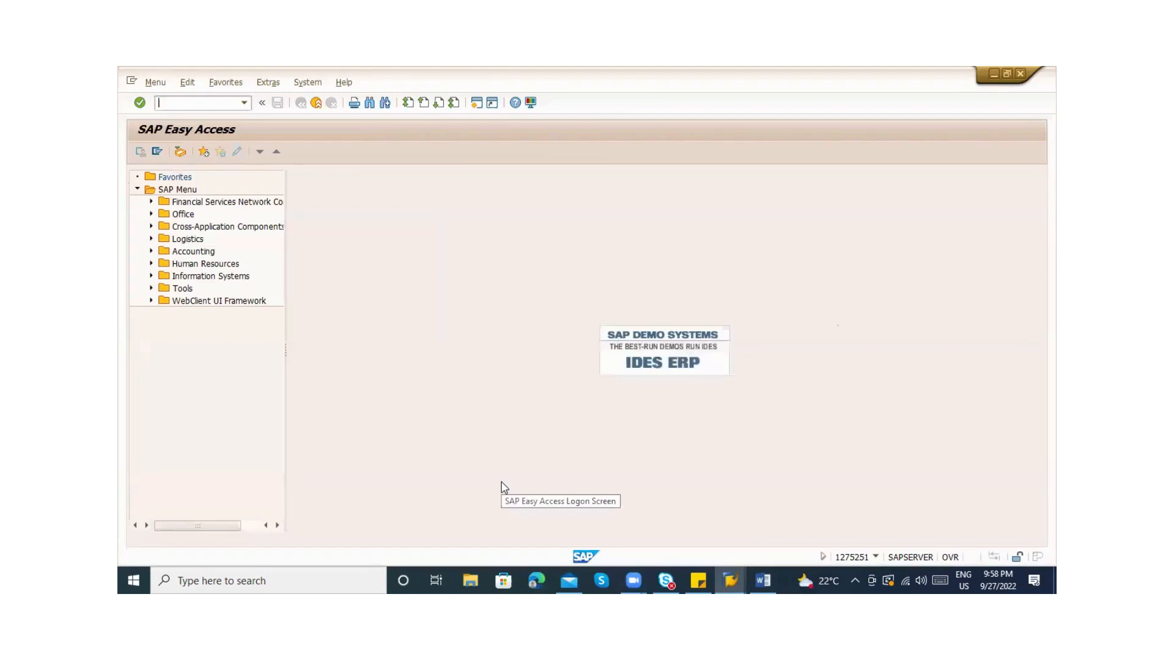
key(alt+Tab)
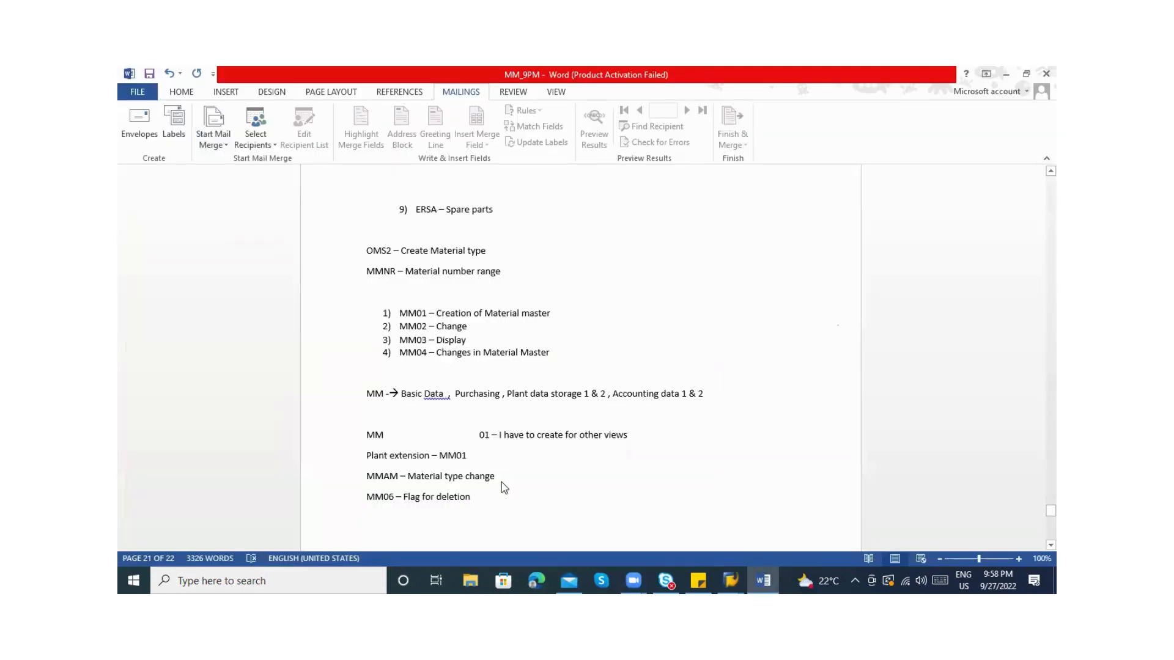
click(493, 493)
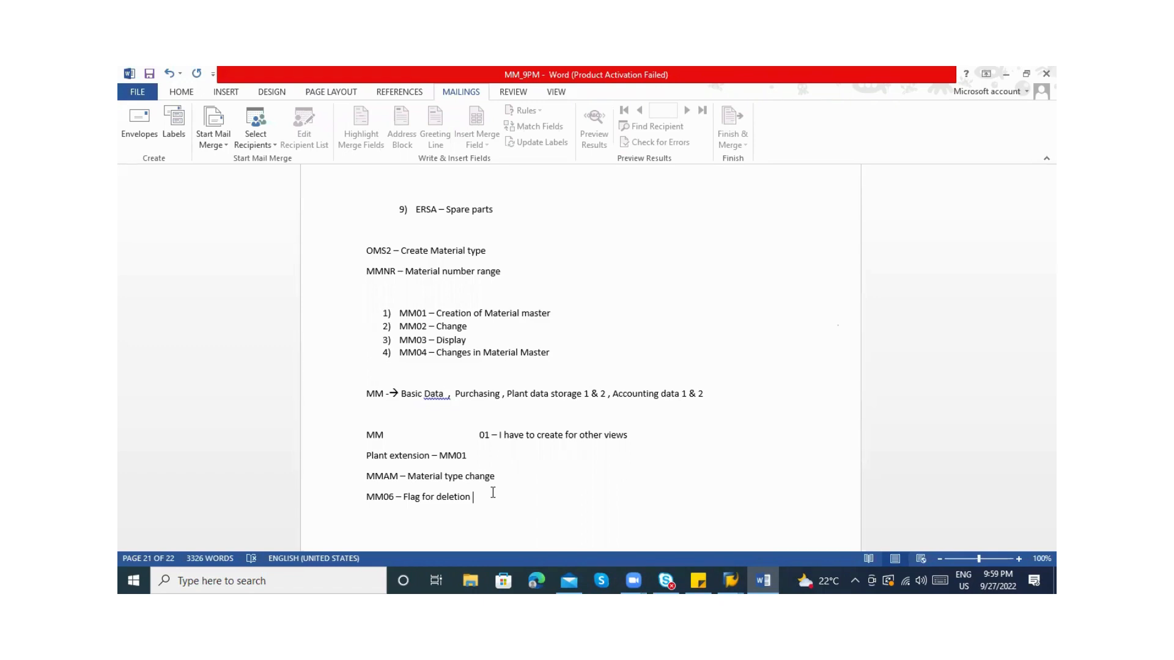
key(alt+Tab)
key(alt+Tab)
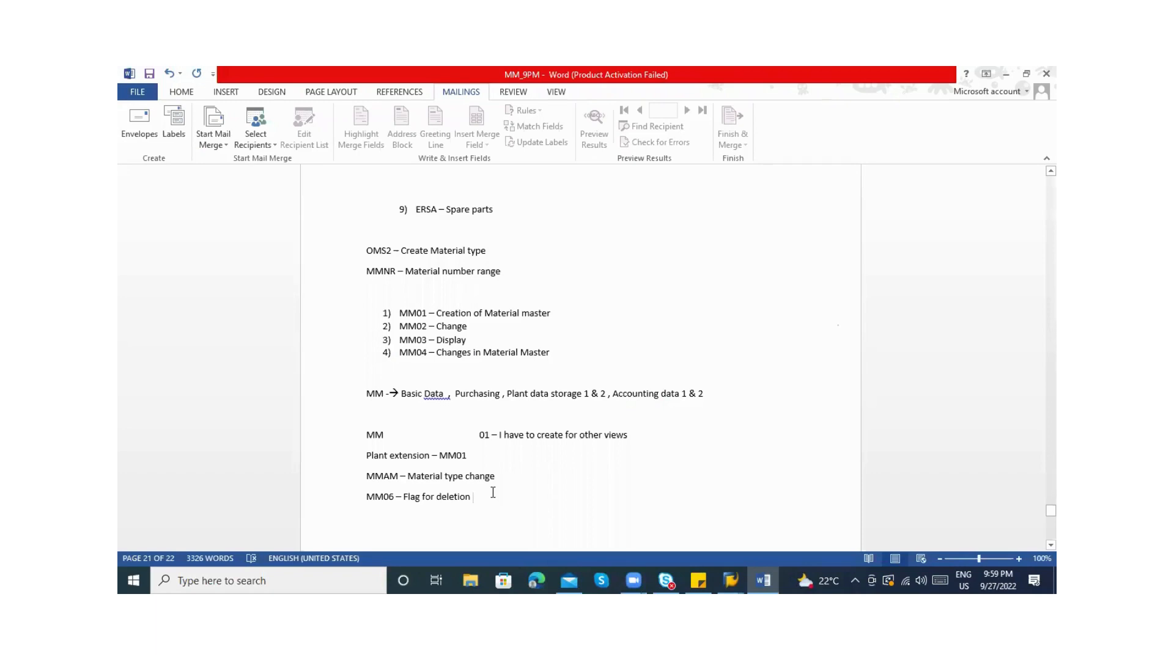
key(alt+Tab)
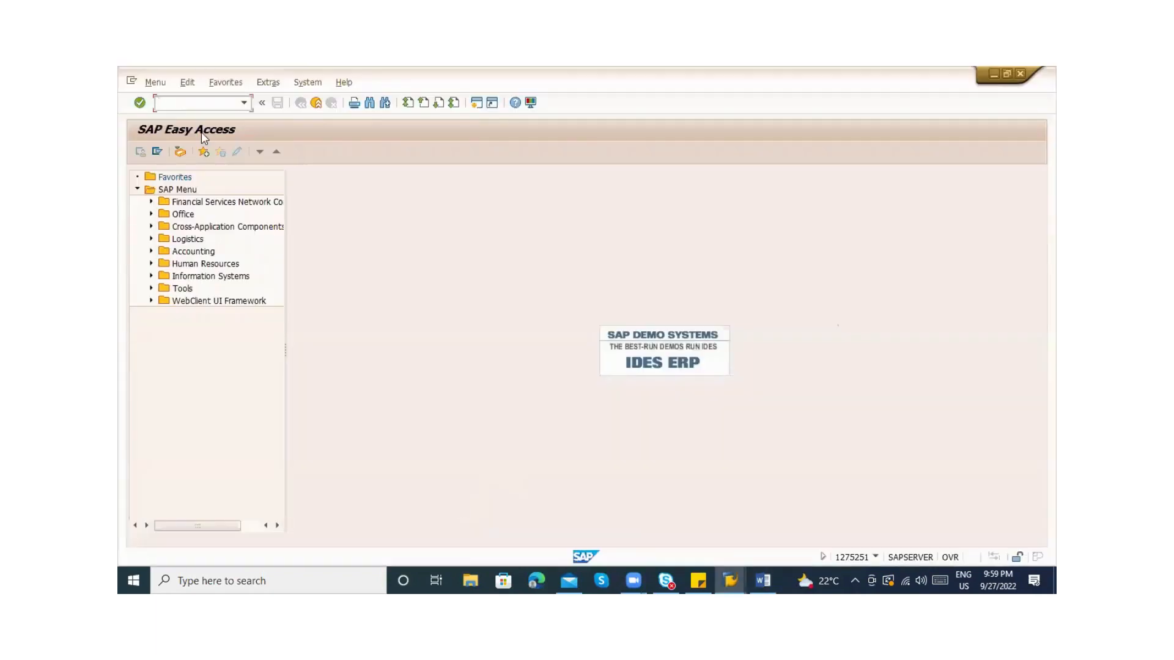
Display material 50065962 at key date via MM19, accepting the default views and org levels
text(mm19)
key(Return)
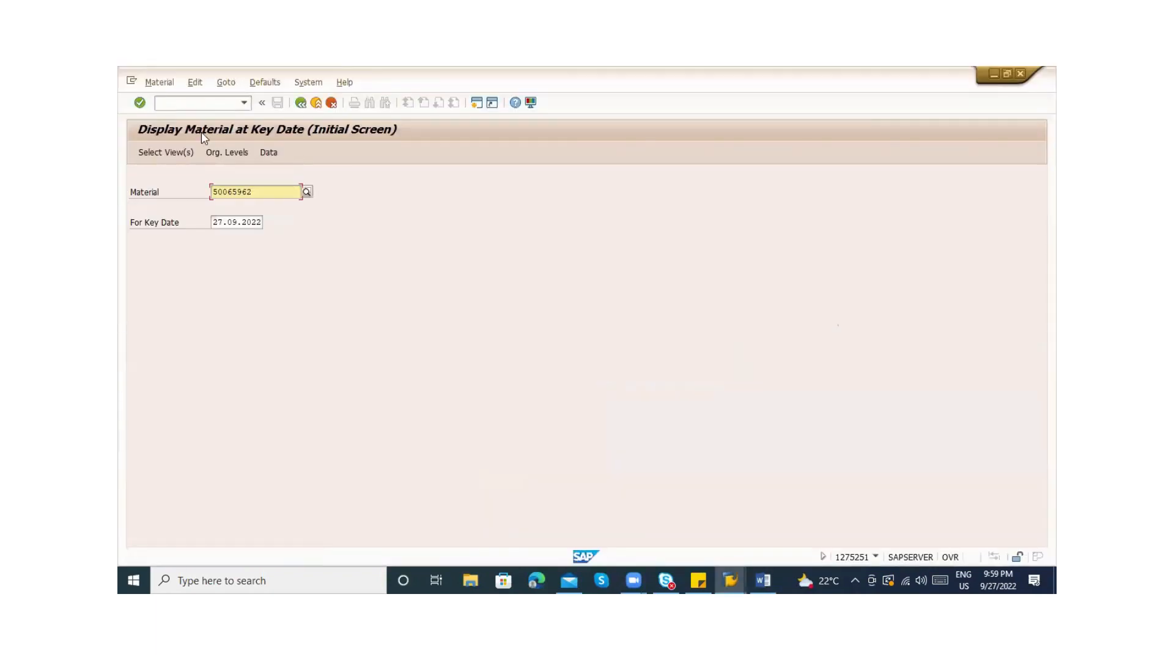
key(Return)
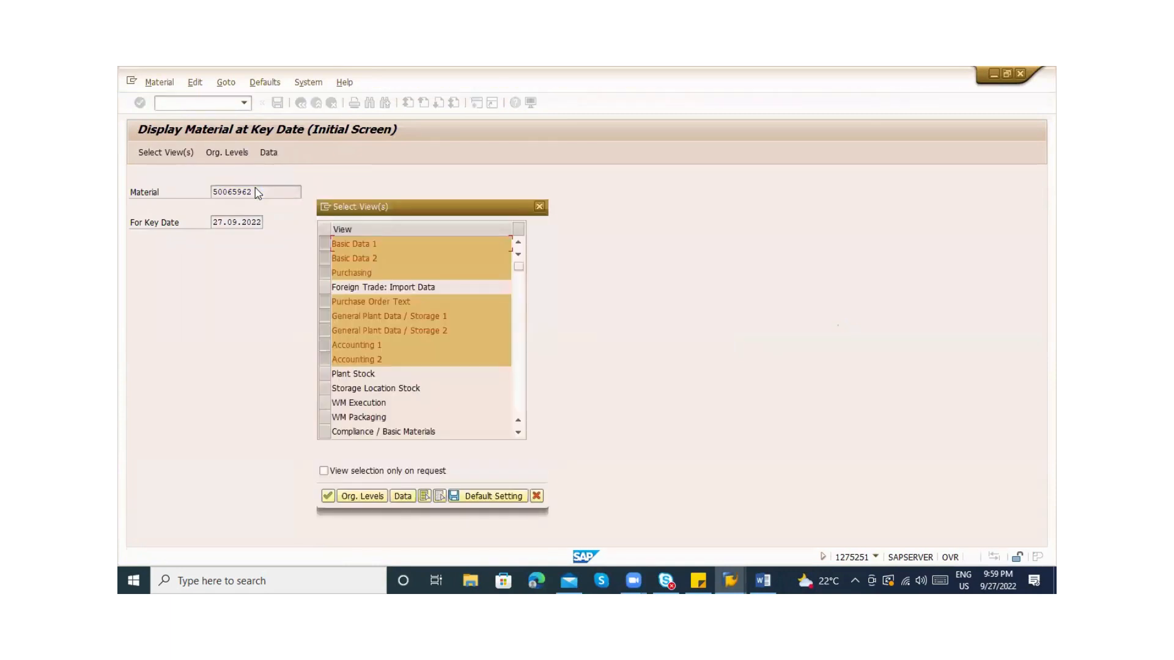
key(Return)
key(Return)
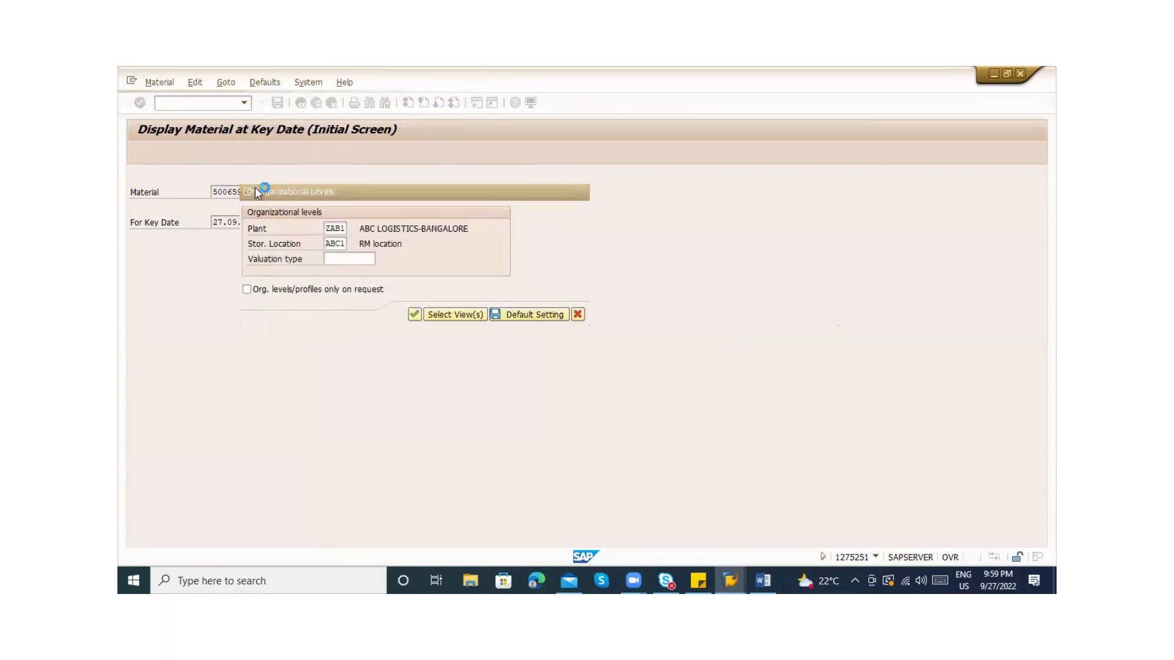
Start Mass Maintenance with /nmass and list the available object types
click(188, 98)
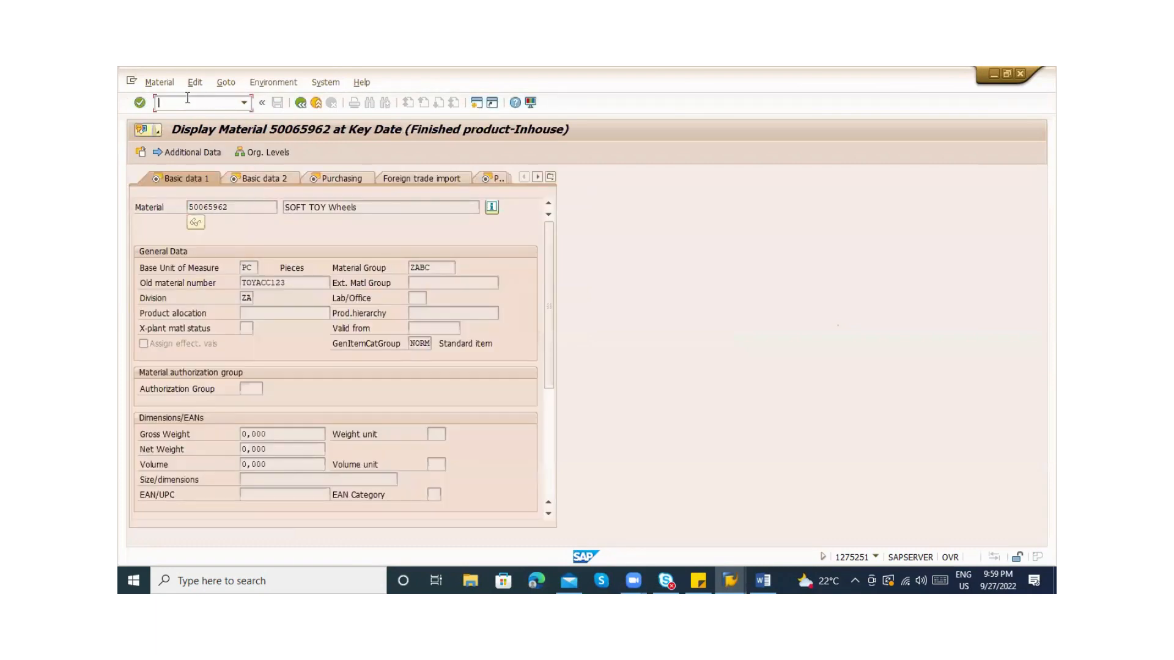
text(/nm)
text(m)
text(s)
key(Return)
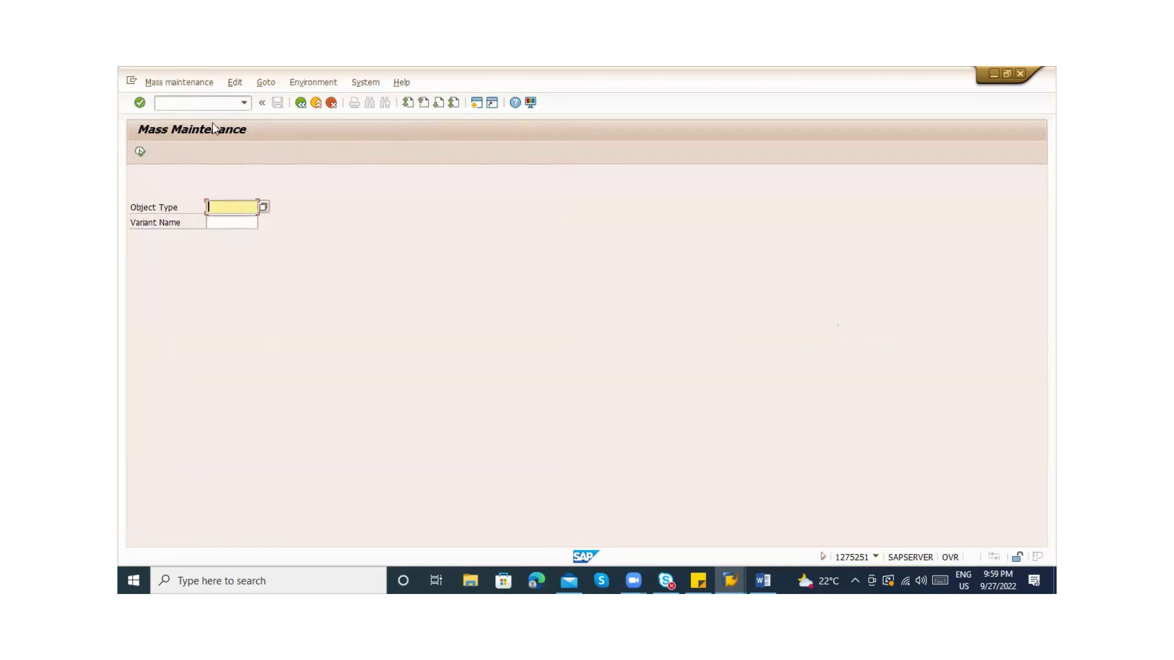
click(264, 207)
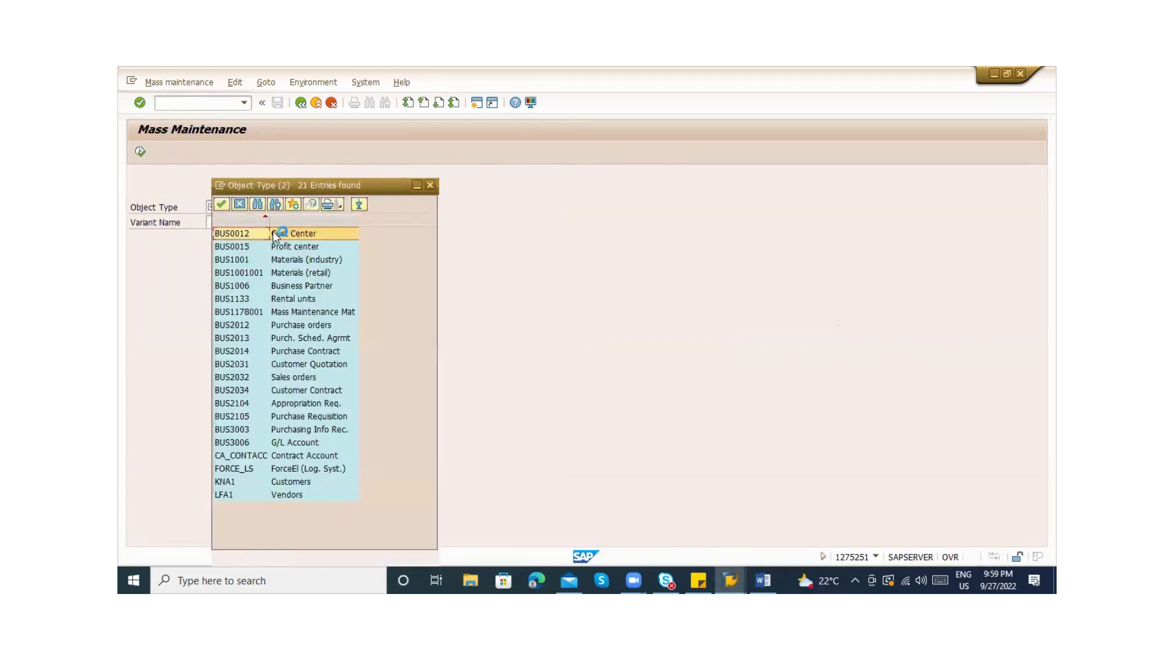
Choose object type BUS1001 Materials (industry), execute, and dismiss the tables information message
click(306, 262)
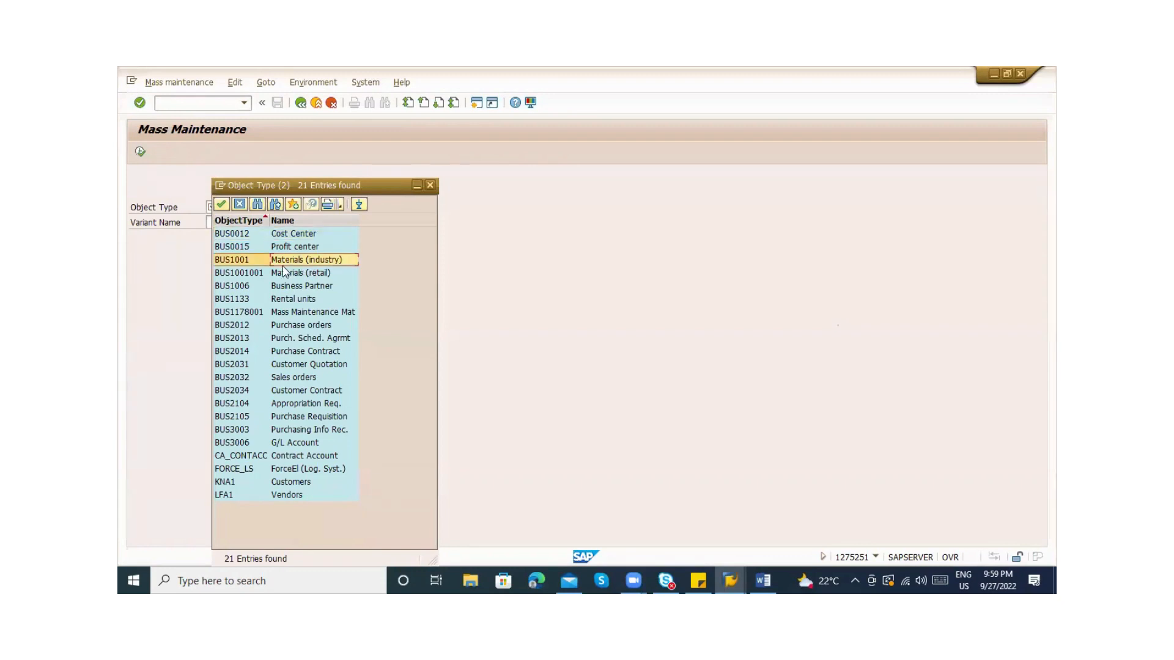
click(233, 259)
click(232, 260)
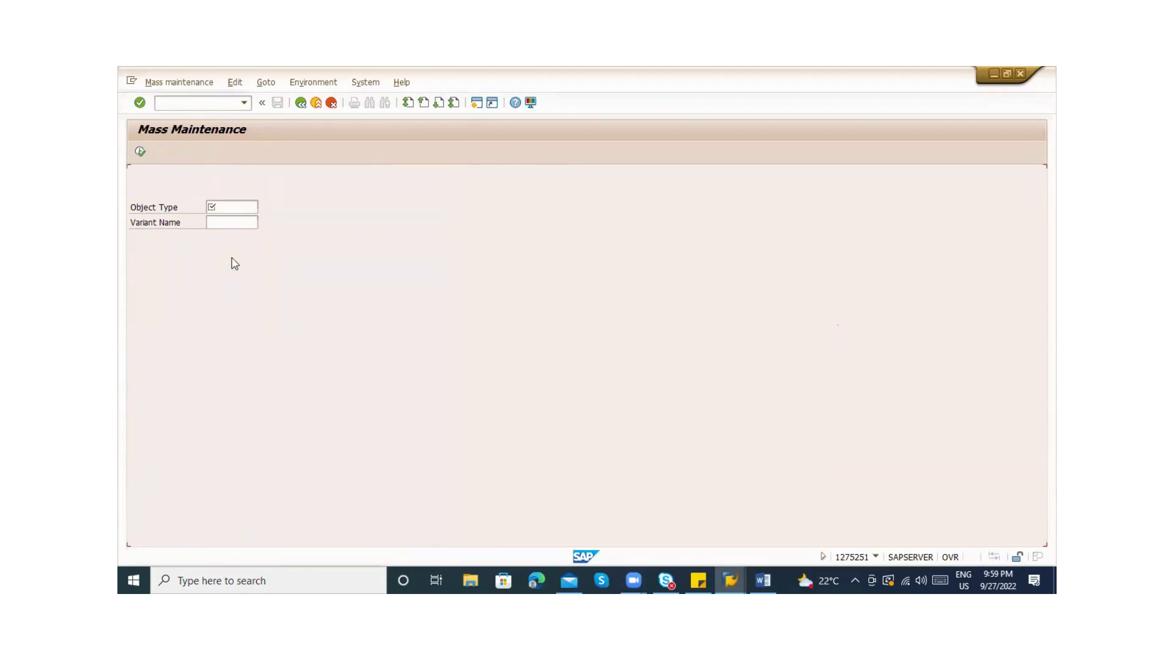
click(139, 153)
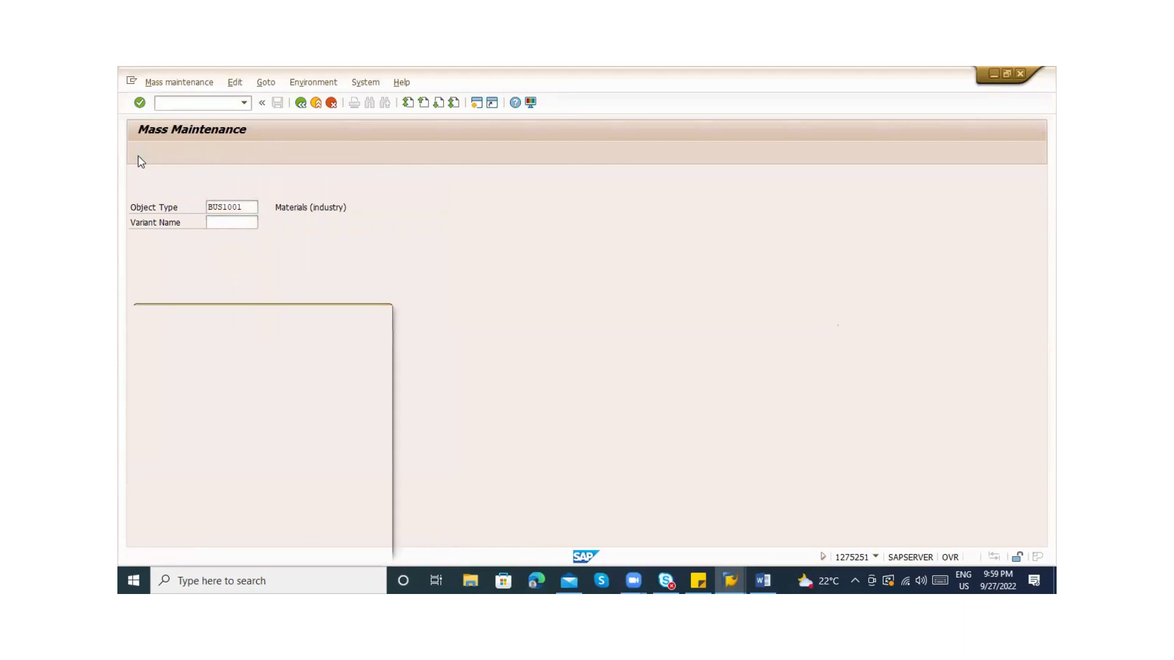
key(Return)
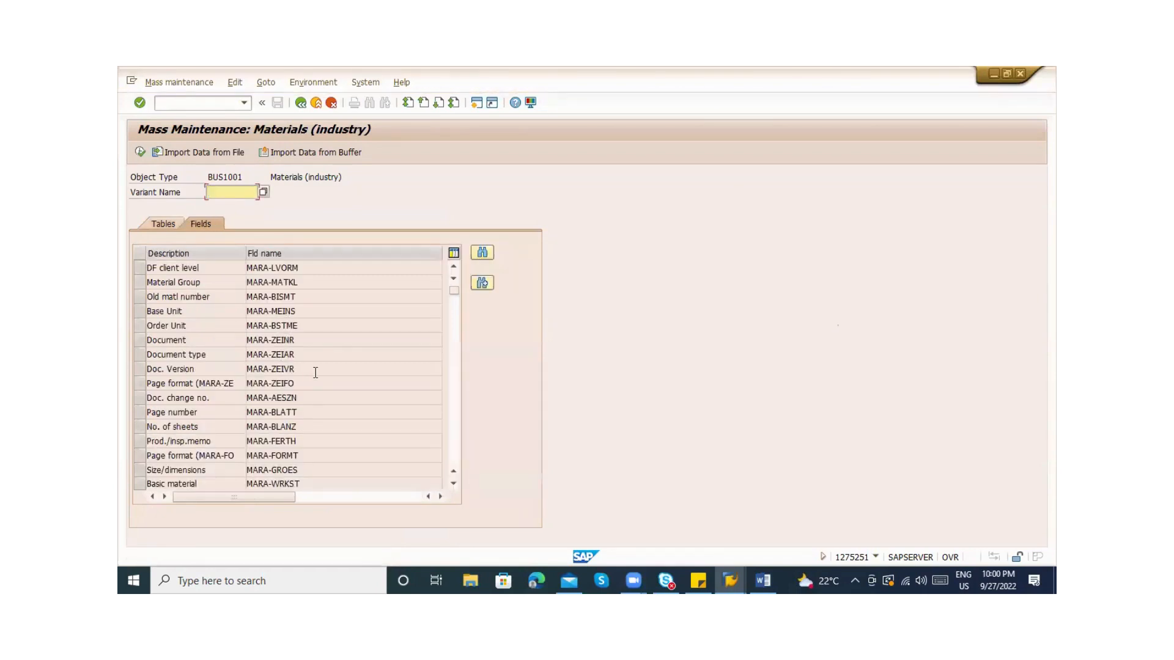
Search the field list for 'Purchas' and 'group' and select Purch. Group (MARC-EKGRP)
click(452, 382)
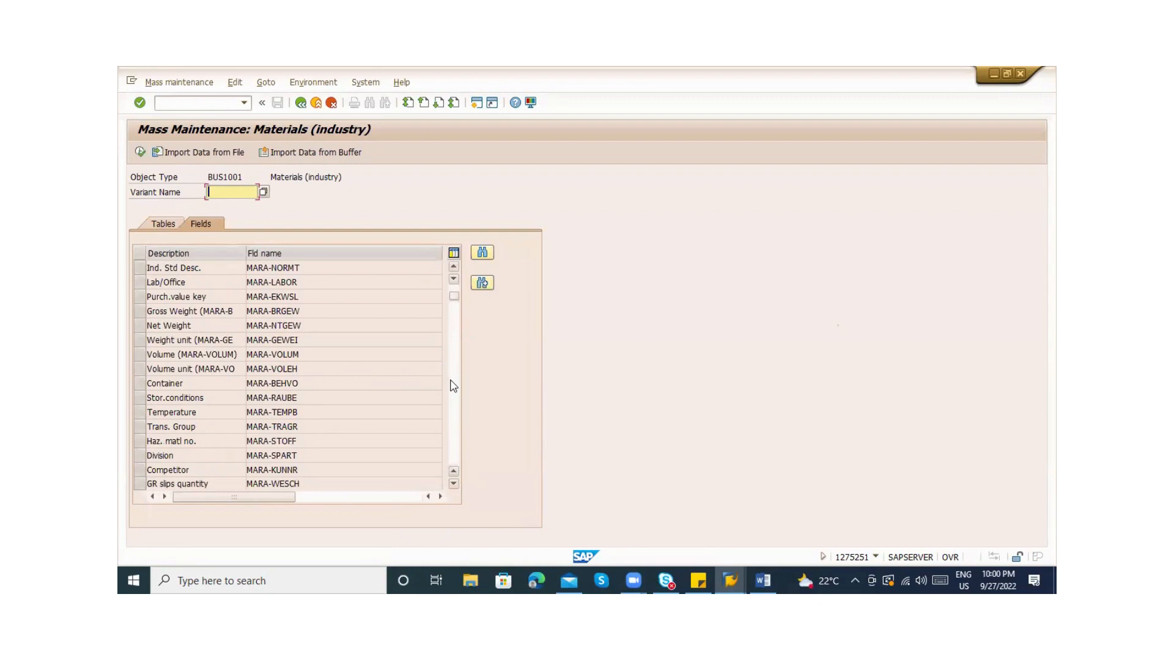
click(453, 386)
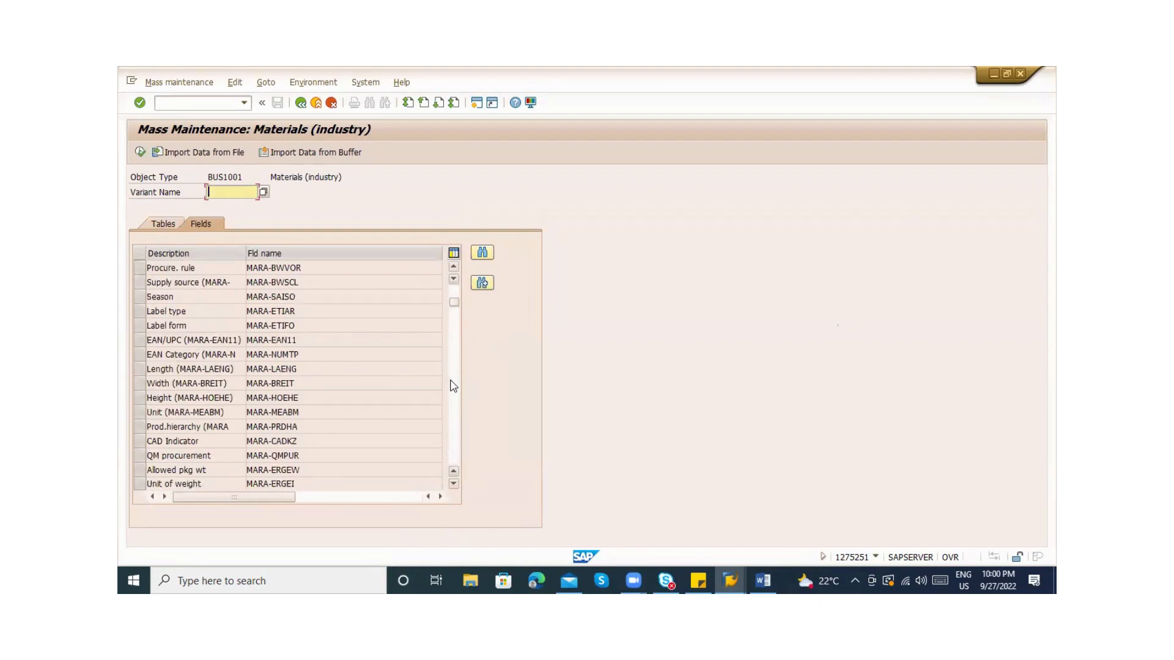
click(483, 254)
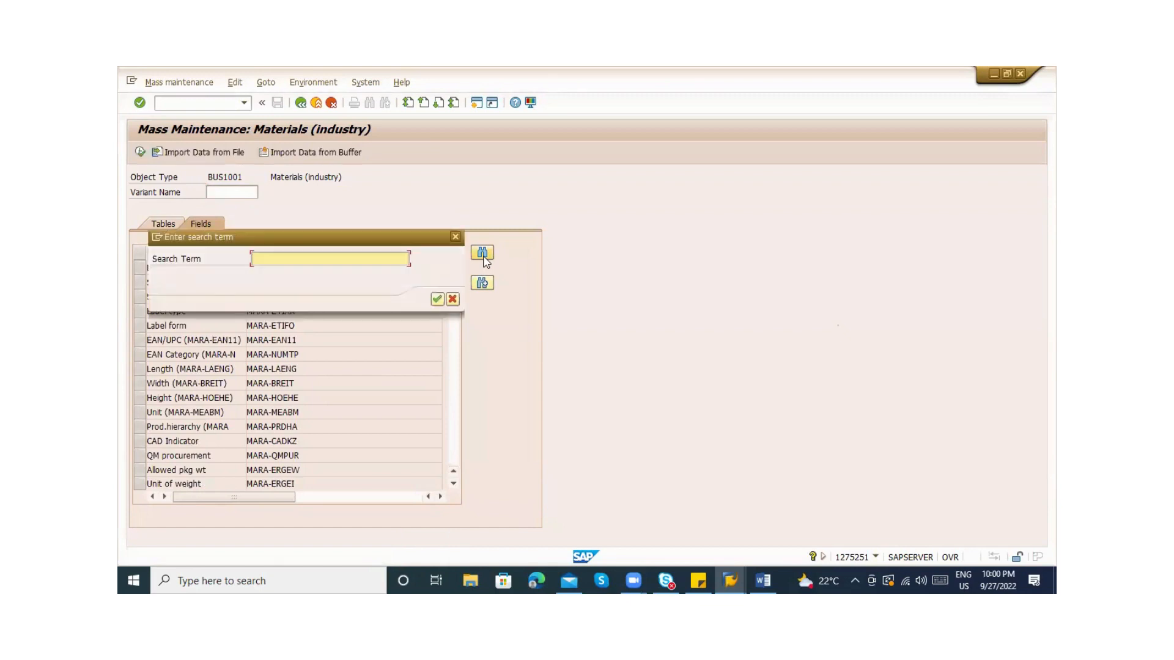
text(Purchase)
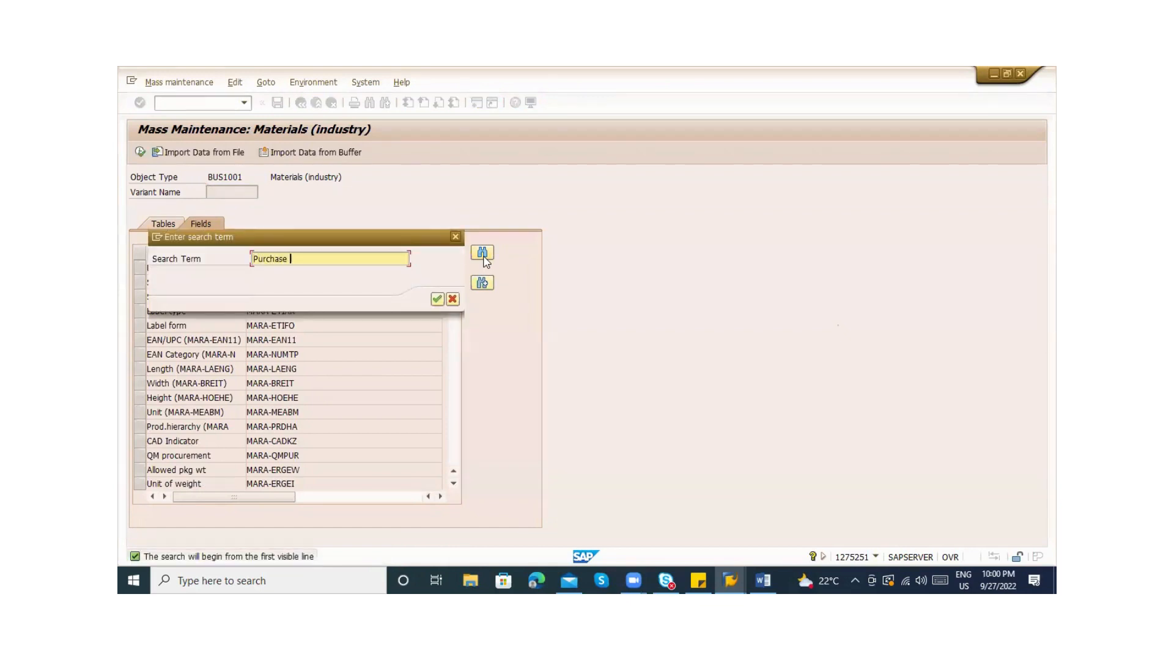
key(Return)
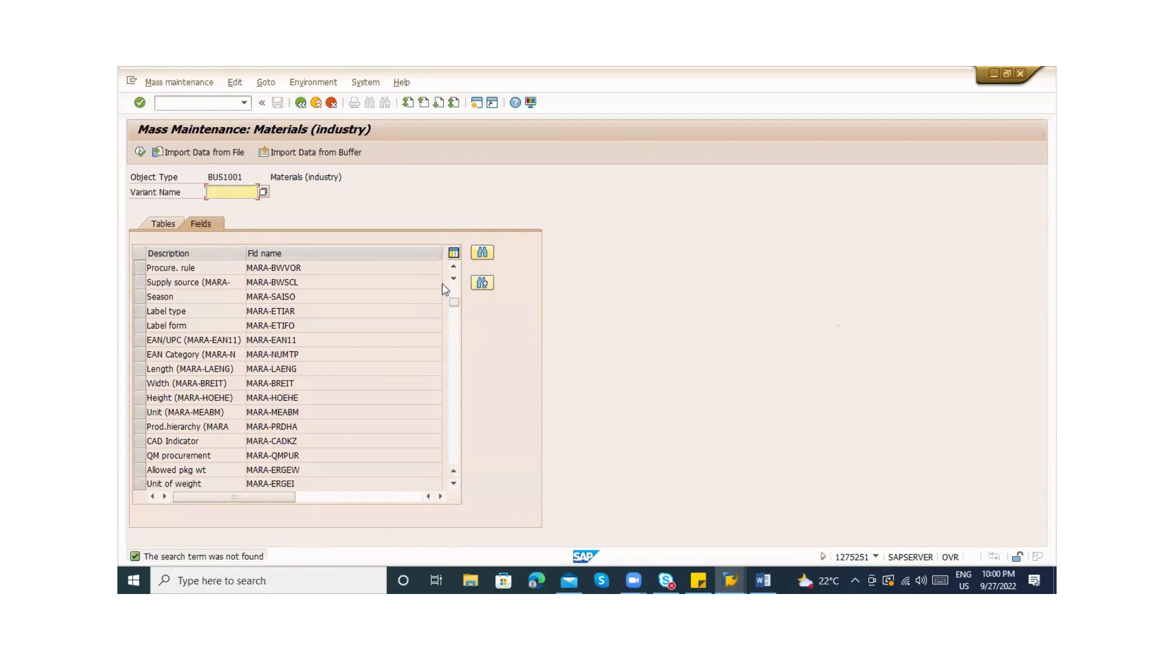
click(482, 253)
text(gro)
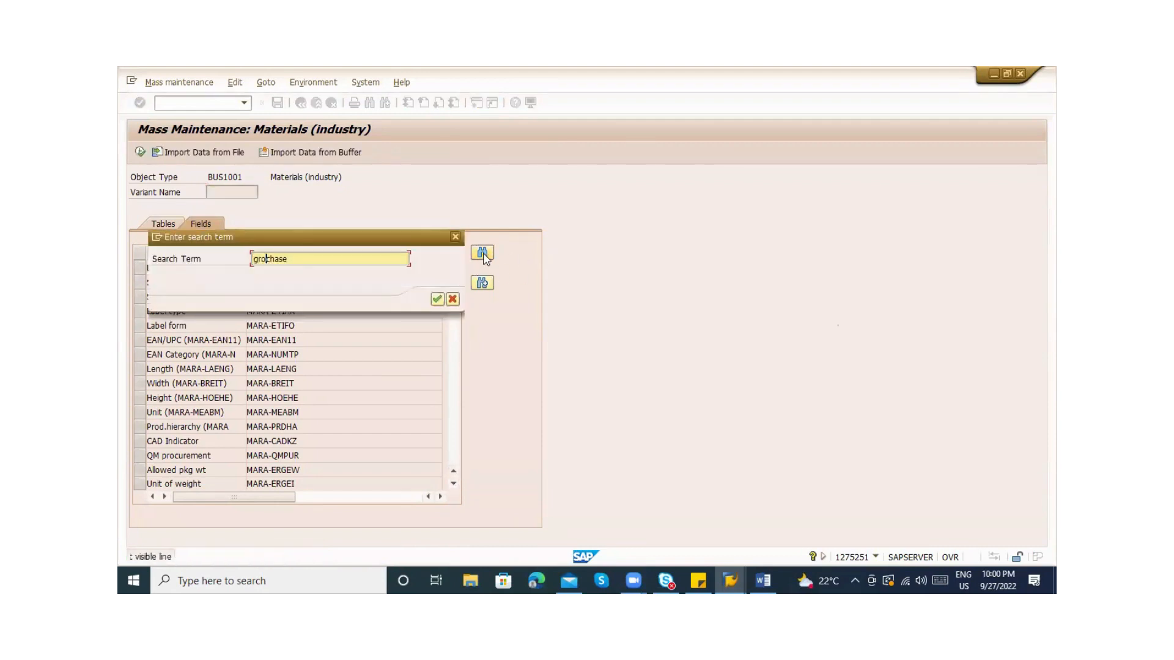
text(up)
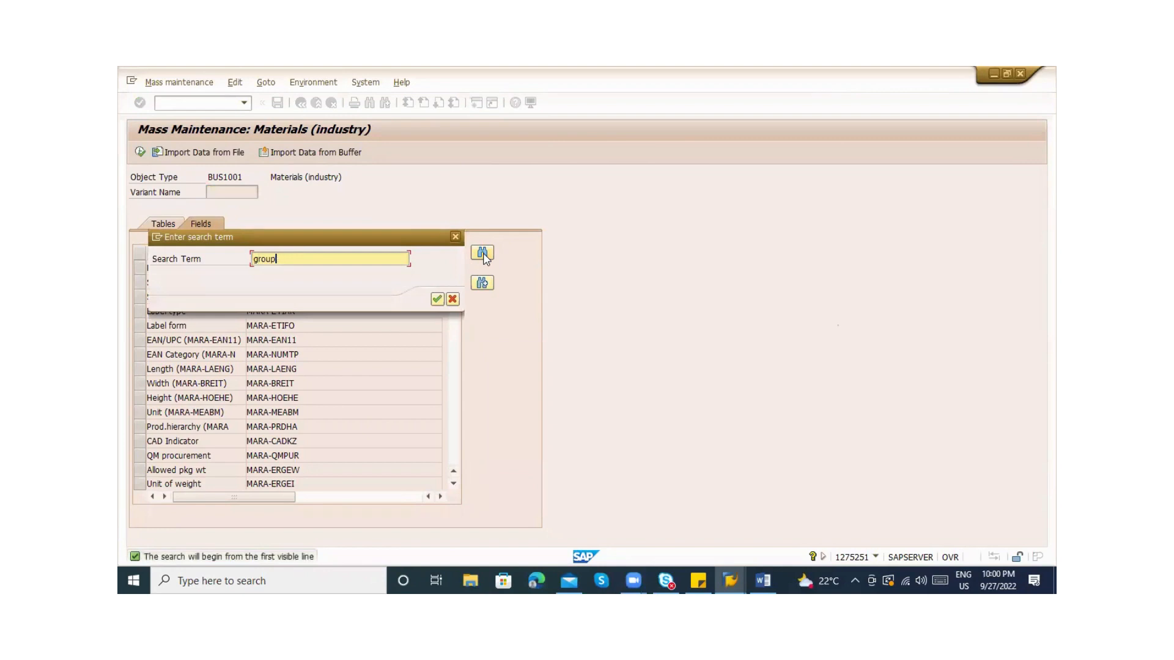
key(Return)
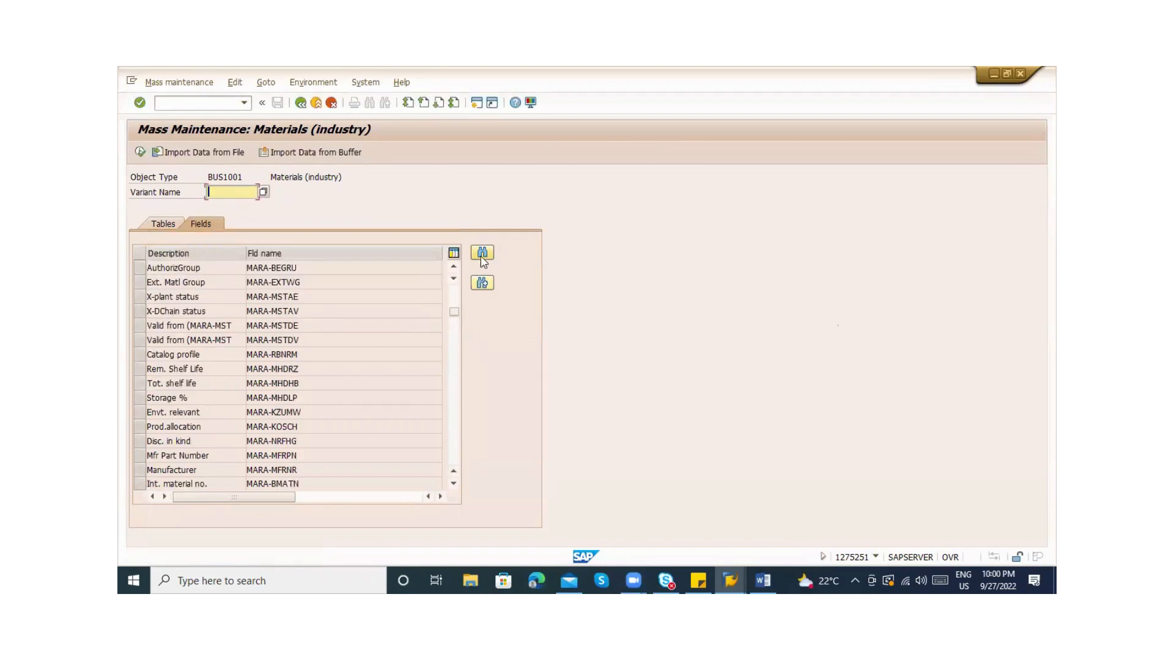
click(486, 283)
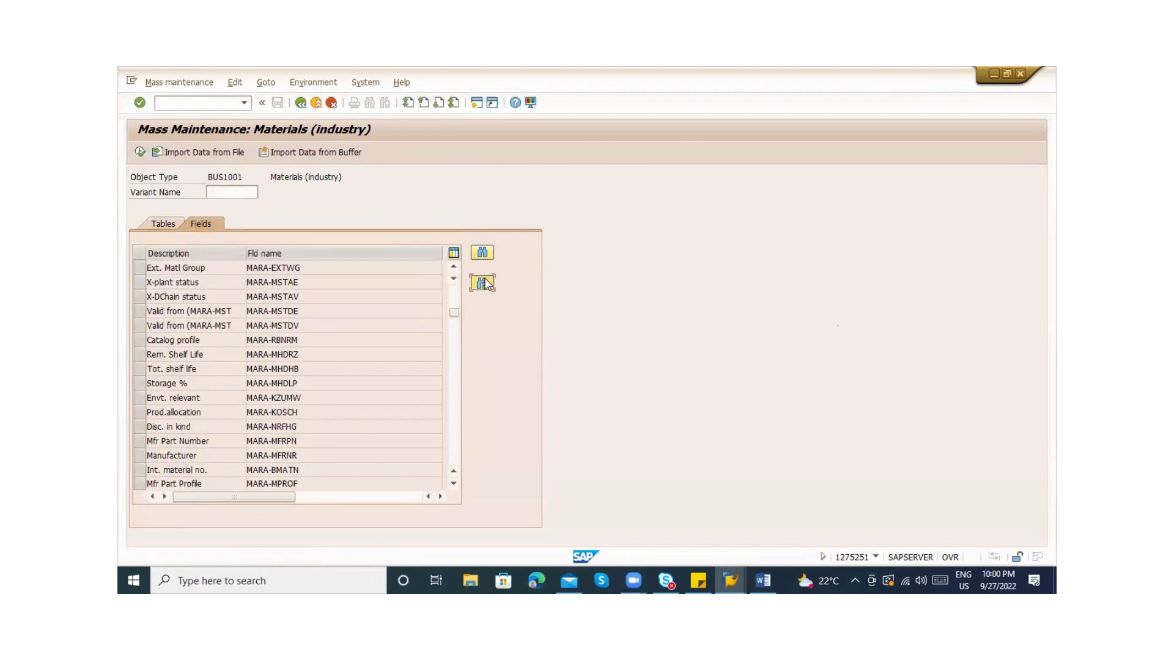
click(483, 283)
click(485, 283)
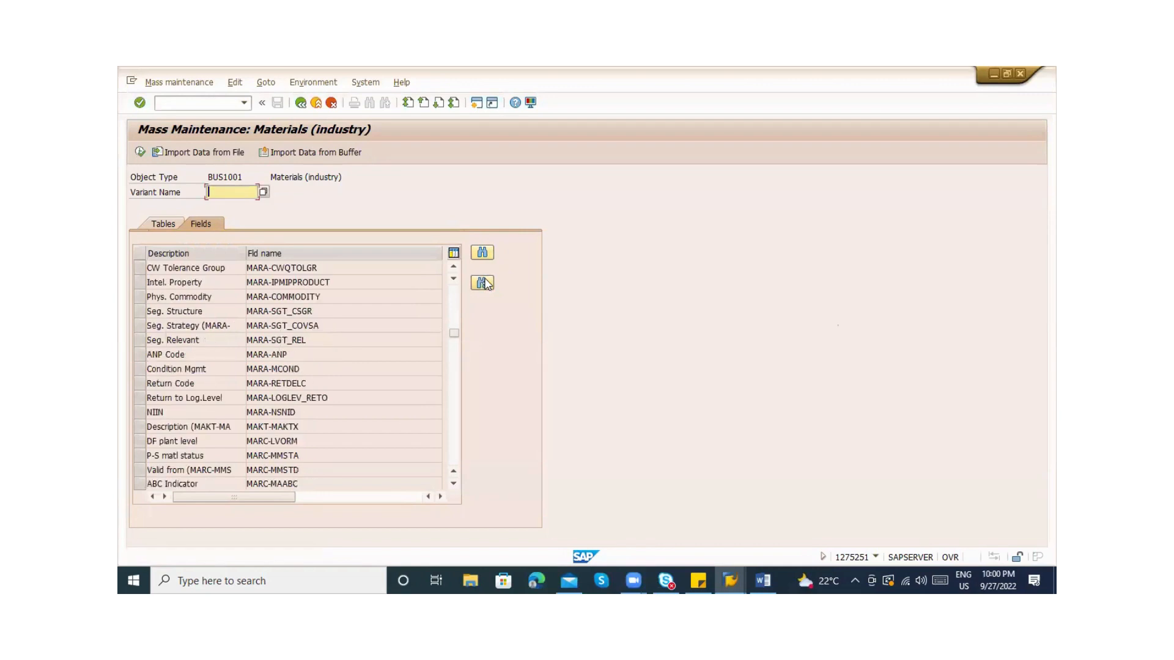
click(485, 283)
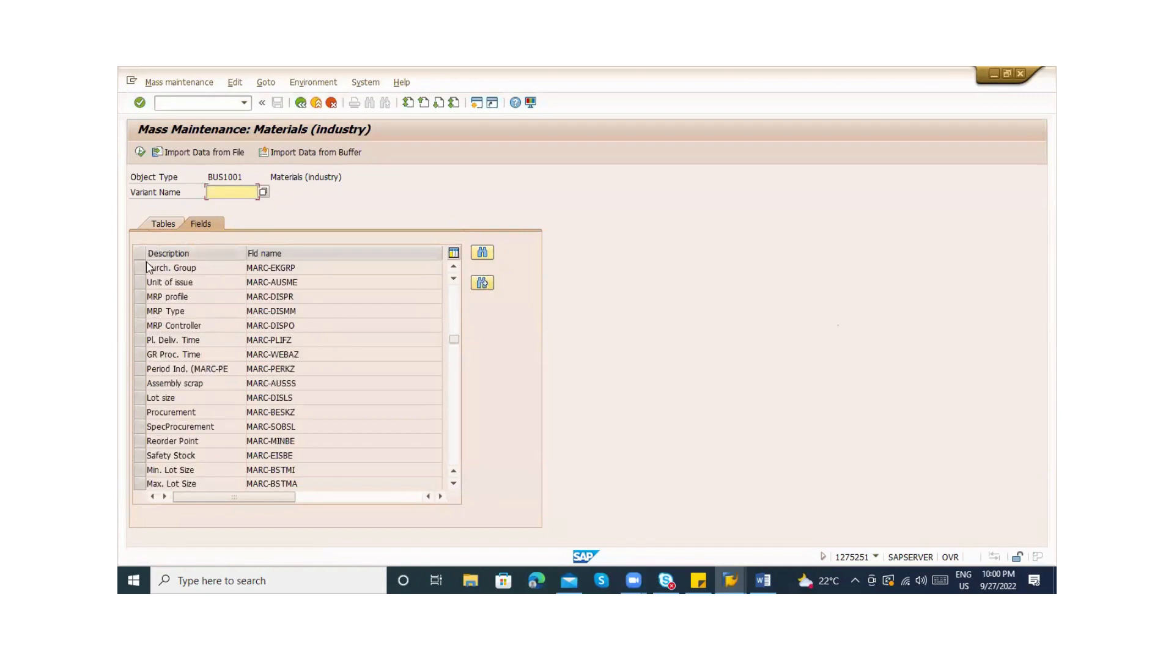
click(140, 267)
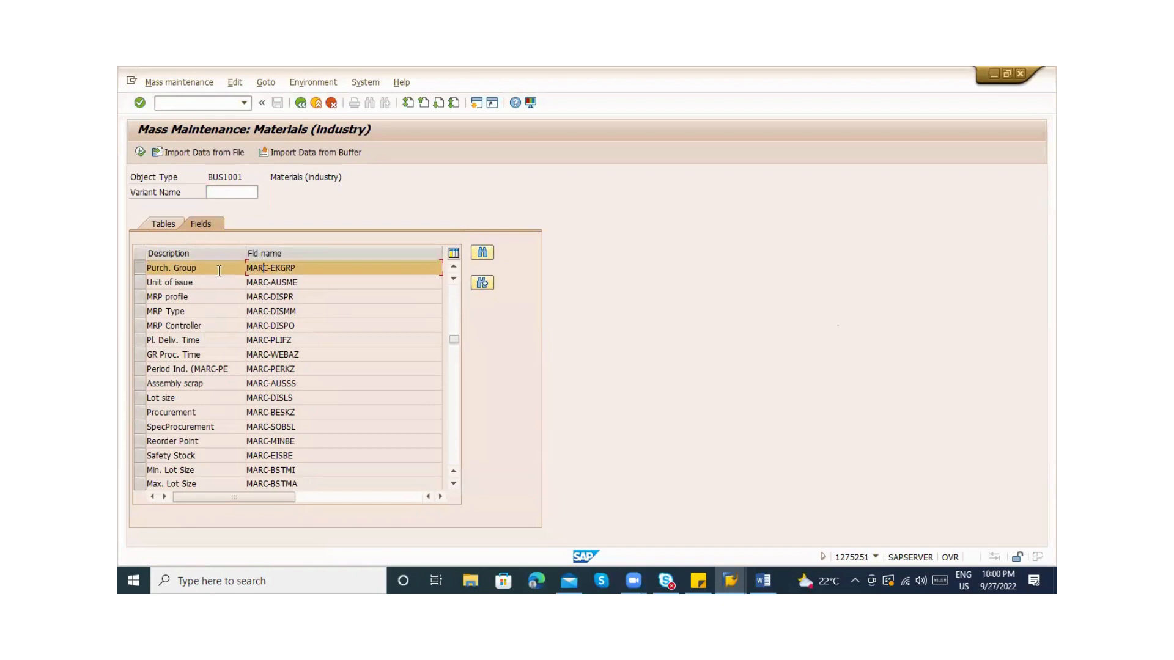
Execute mass maintenance with the chosen field and dismiss the caution warning
click(164, 225)
click(195, 227)
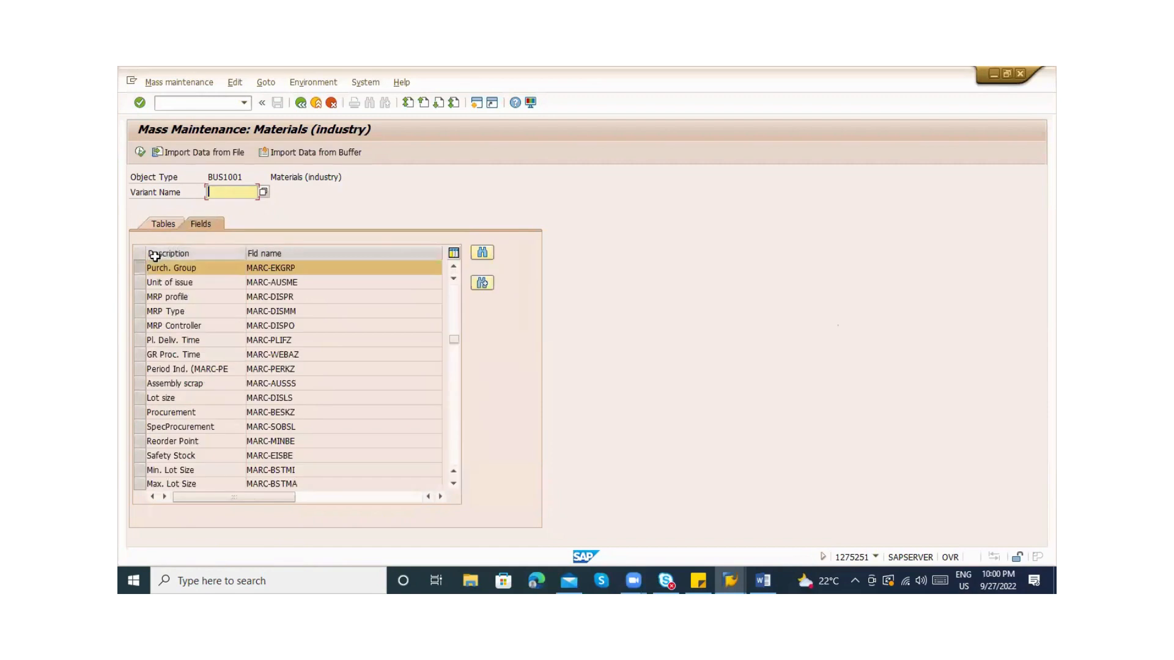
click(140, 152)
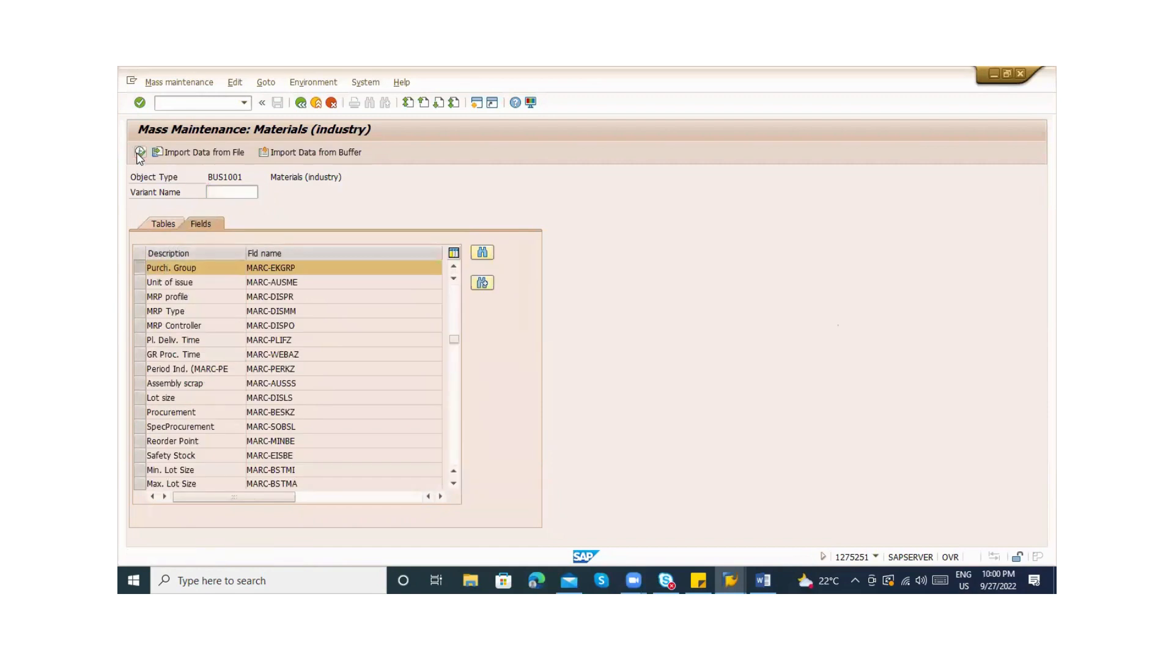
key(Return)
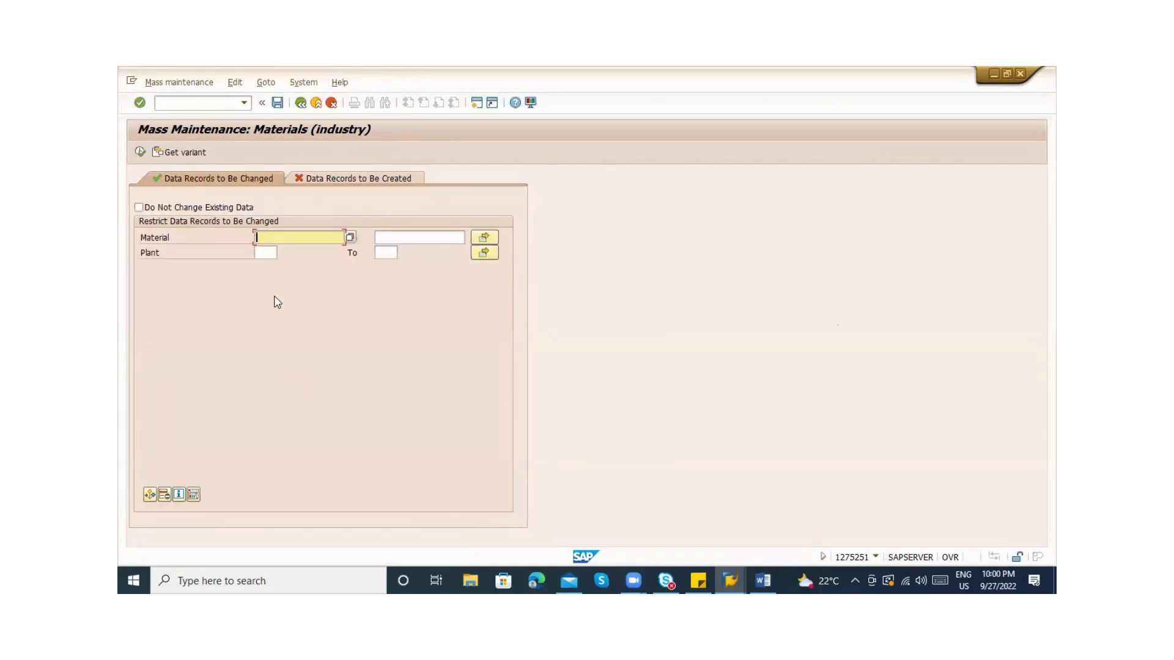
Restrict the selection to plant ZAB1 and load its materials
click(270, 254)
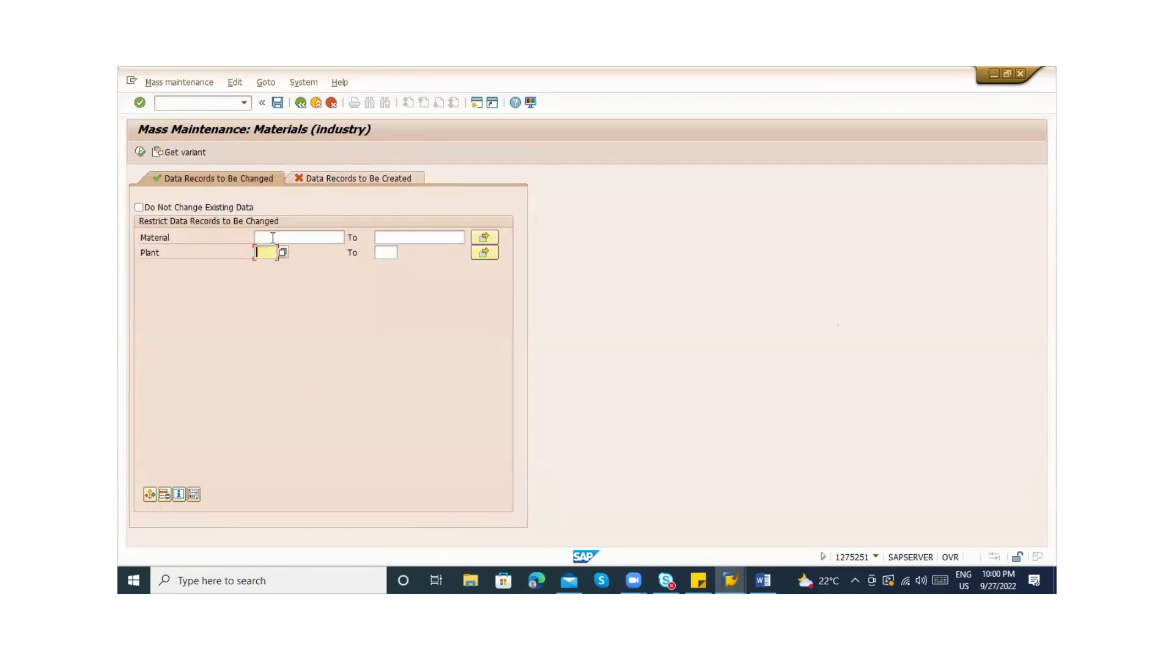
click(269, 238)
click(269, 255)
text(ZAB1)
click(140, 153)
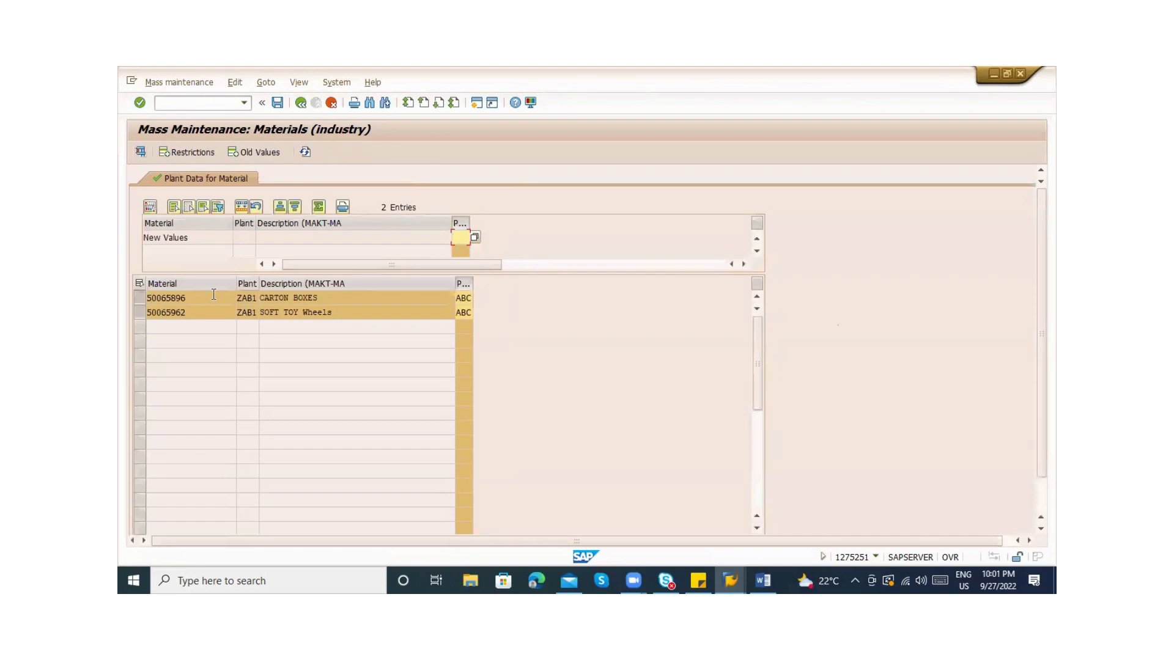
Enter new purchasing group 000 and carry out the mass change for both materials
click(213, 295)
click(199, 308)
click(460, 239)
click(242, 208)
key(alt+Tab)
key(alt+Tab)
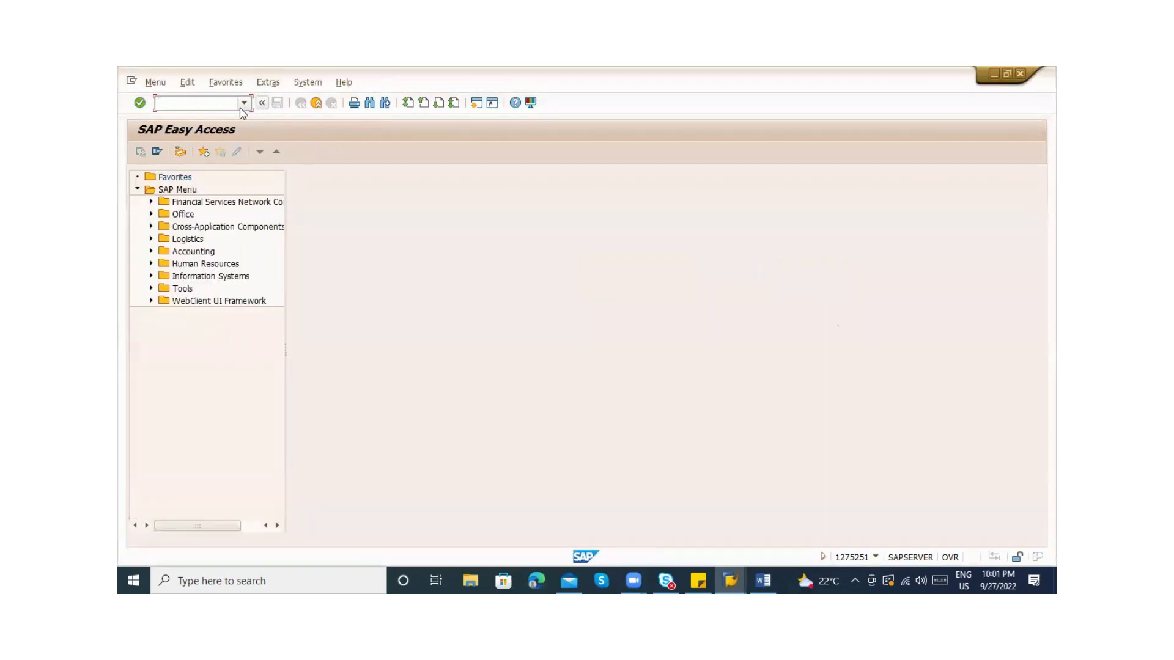
Run MM60 with no material number to list plant ZAB1 materials and mark the purchasing group column
text(mm60)
key(Return)
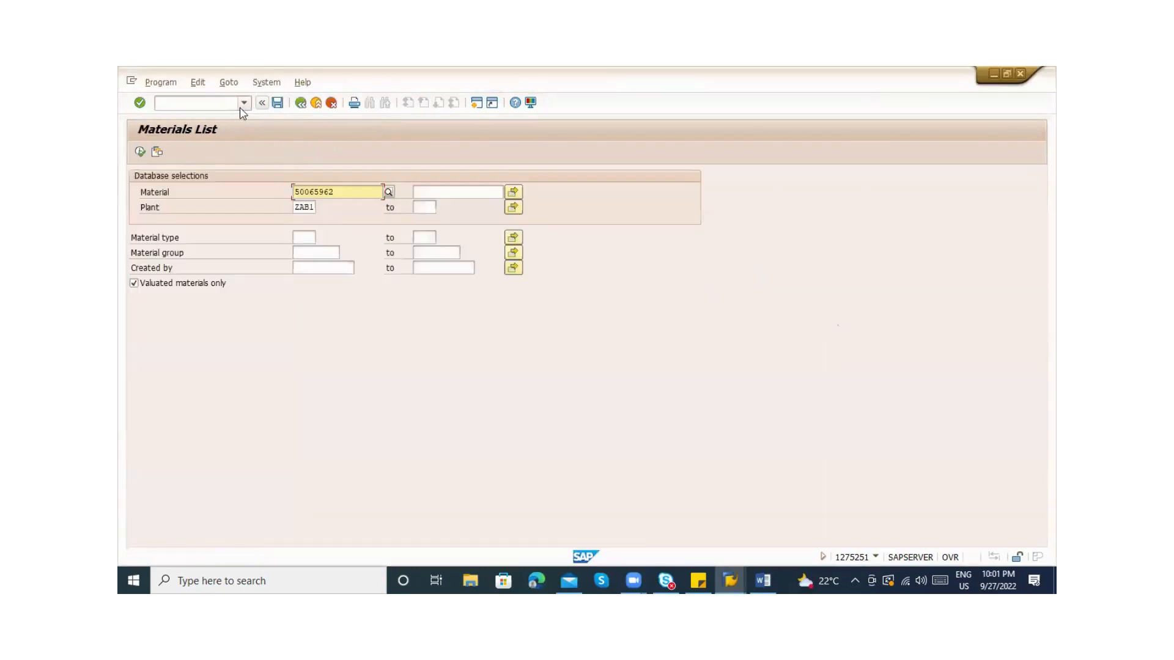
key(Delete)
key(Delete)
key(Delete)
key(Delete)
key(Delete)
key(Delete)
key(Delete)
key(Delete)
click(140, 152)
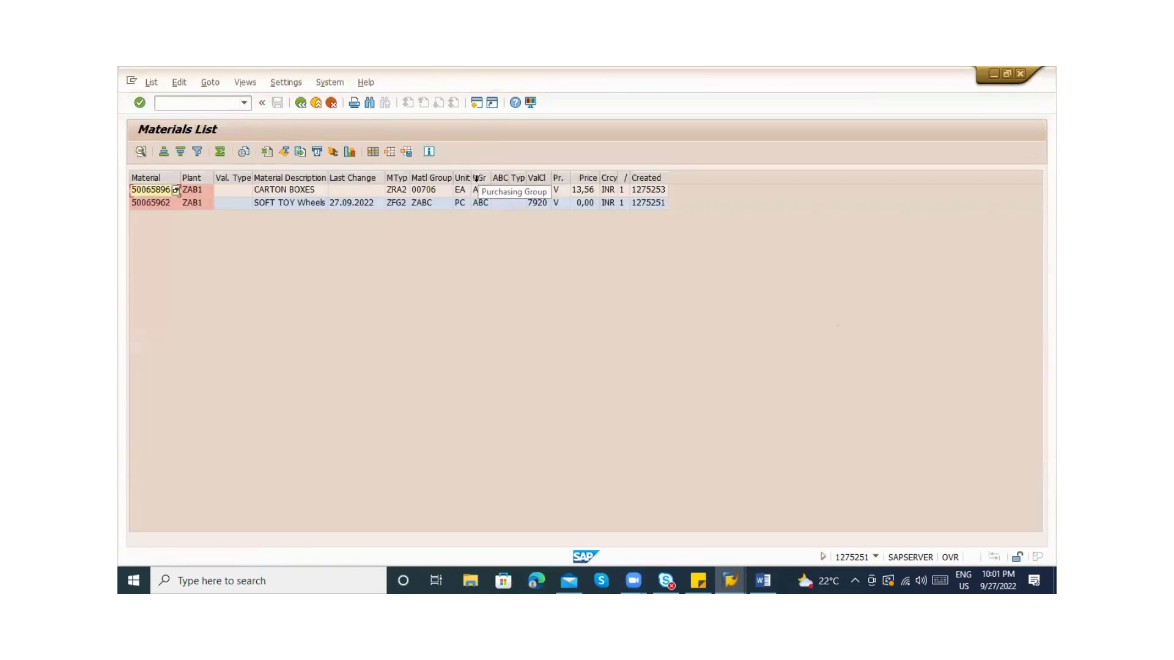
click(480, 177)
key(alt+Tab)
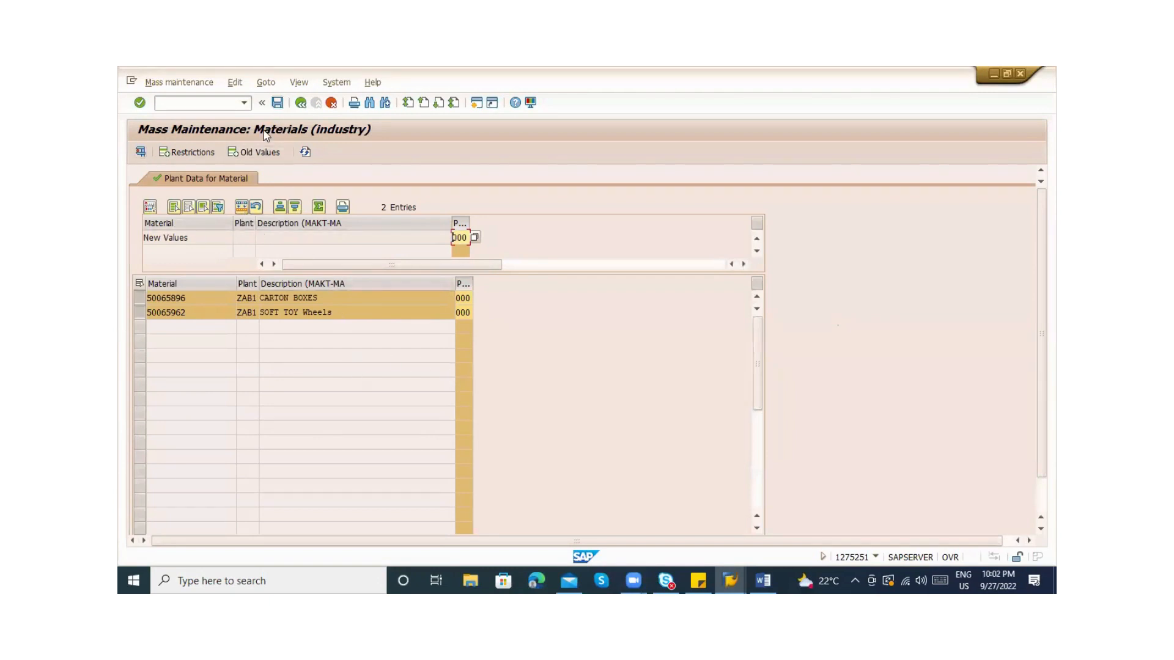
Save the purchasing group mass change, confirm the warning, and check the log shows 0 errors
click(277, 103)
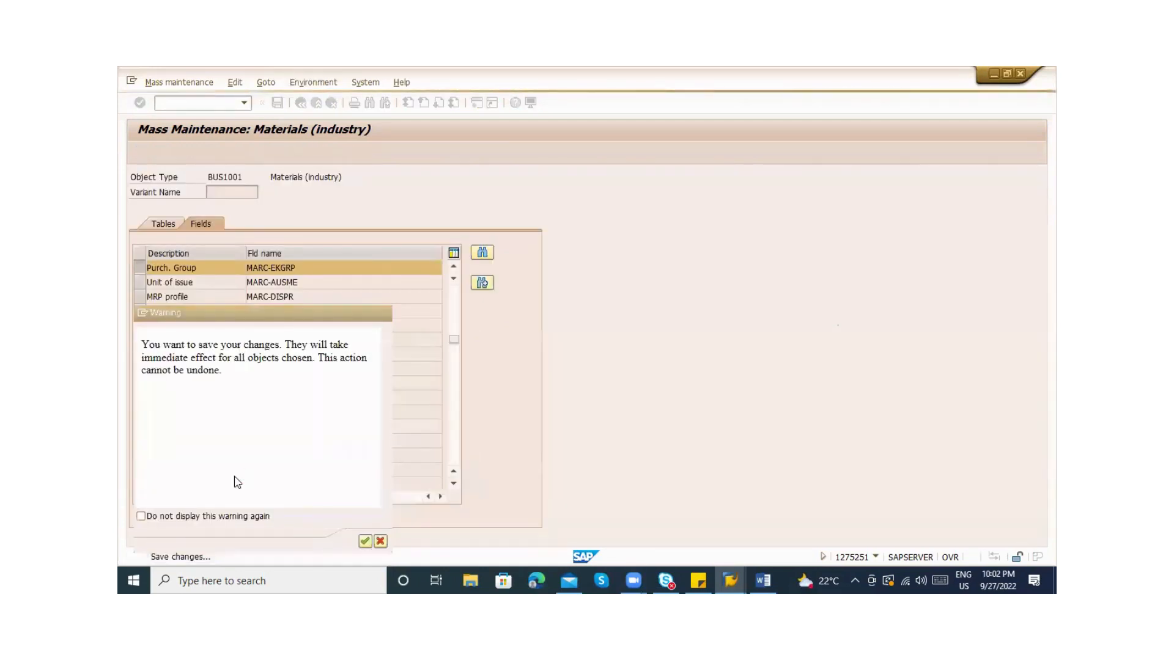
key(Return)
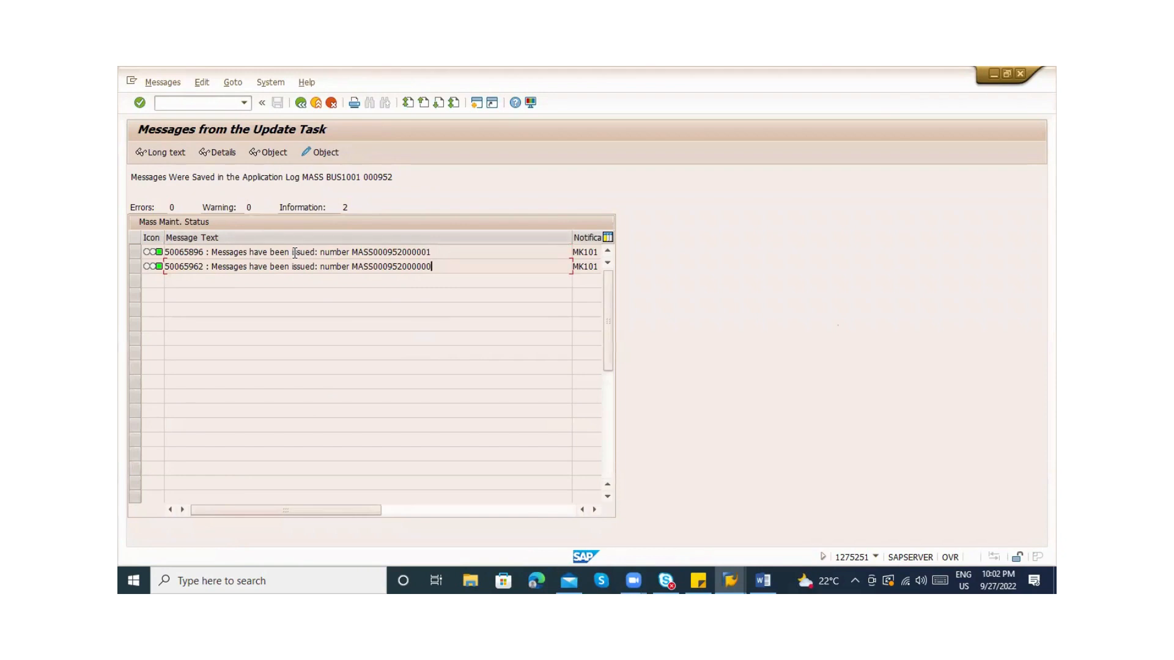
click(140, 210)
click(241, 207)
click(396, 510)
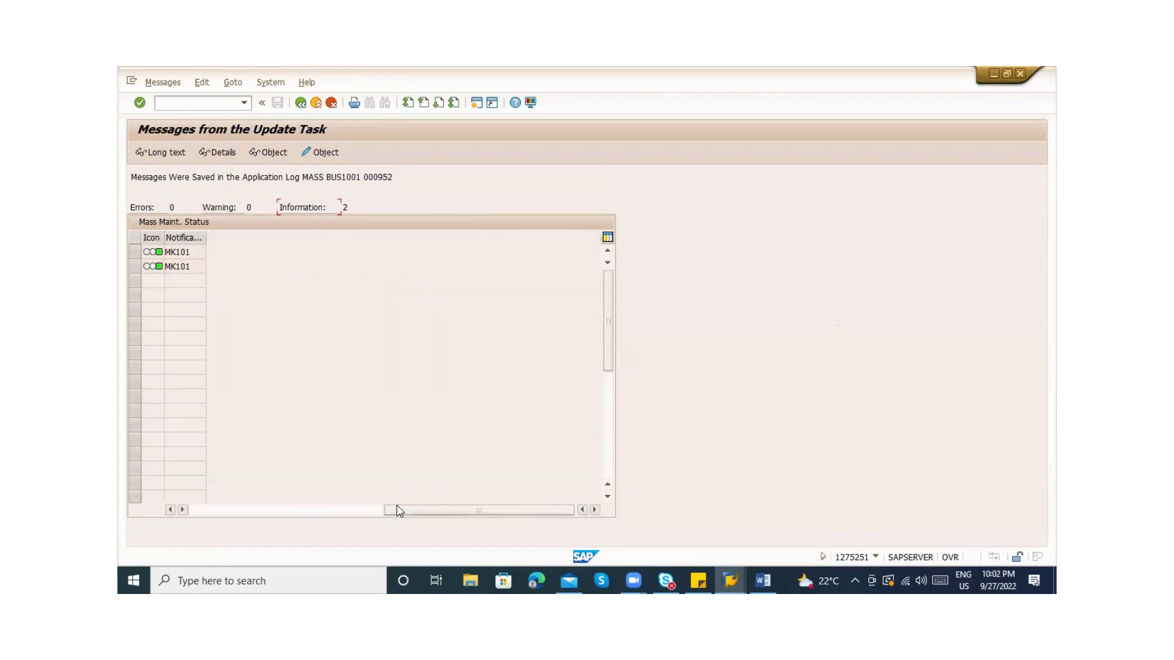
click(245, 515)
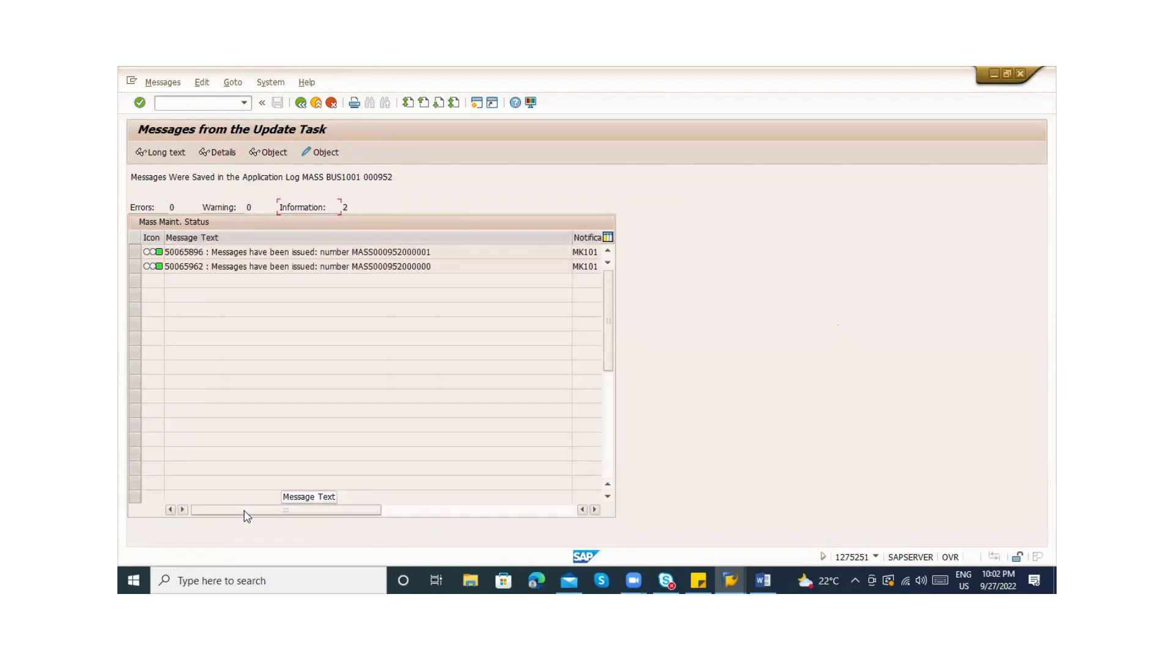
key(alt+Tab)
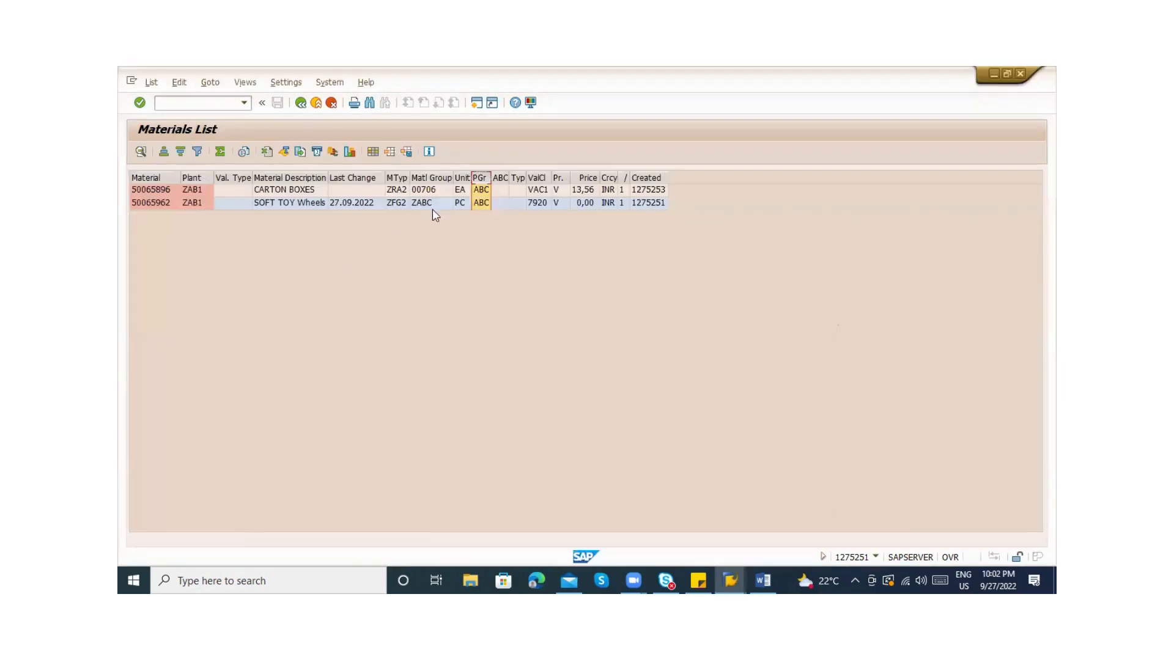
Rerun the ZAB1 Materials List to confirm purchasing group 000, then enter /nmm
click(300, 103)
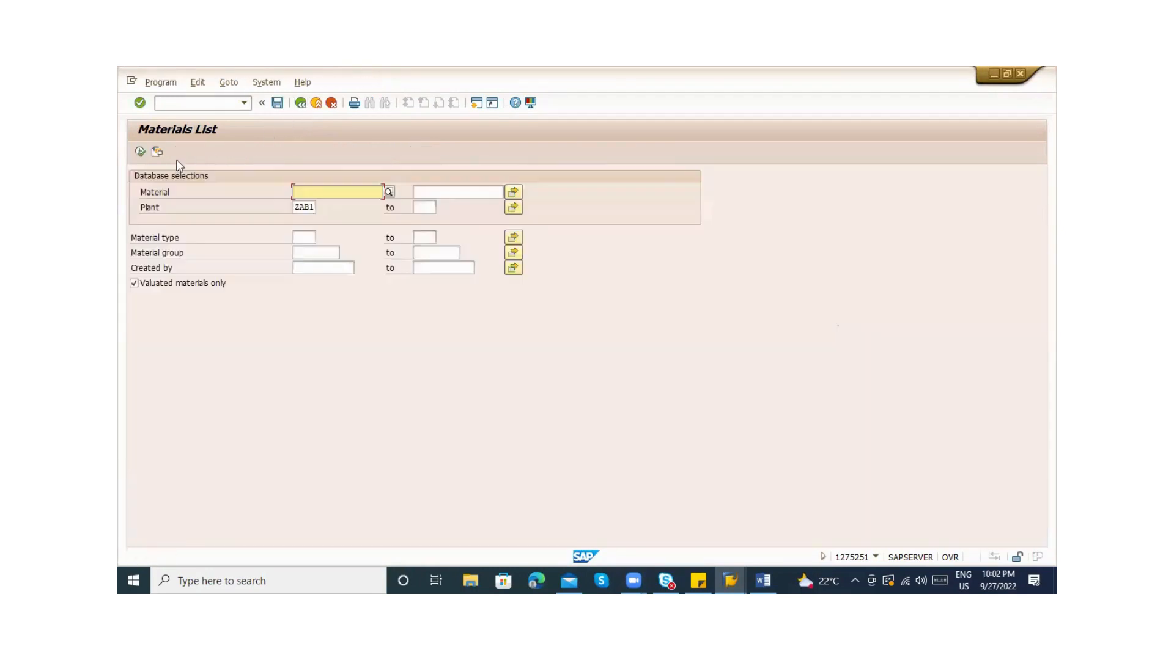
click(140, 151)
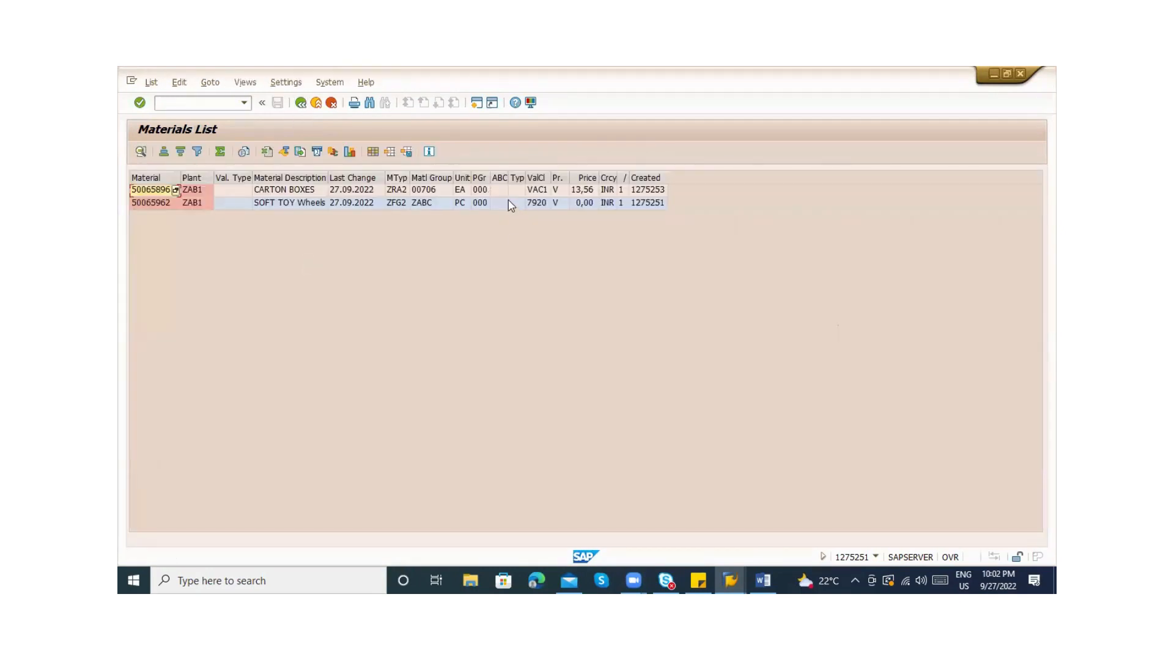
click(480, 179)
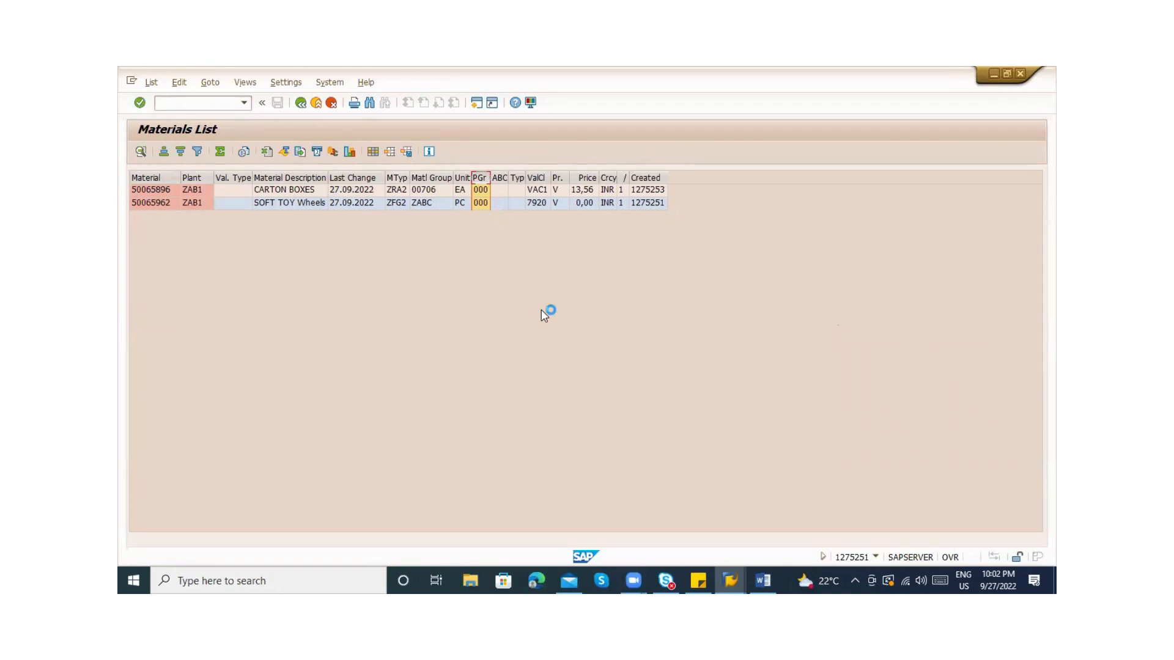
key(alt+Tab)
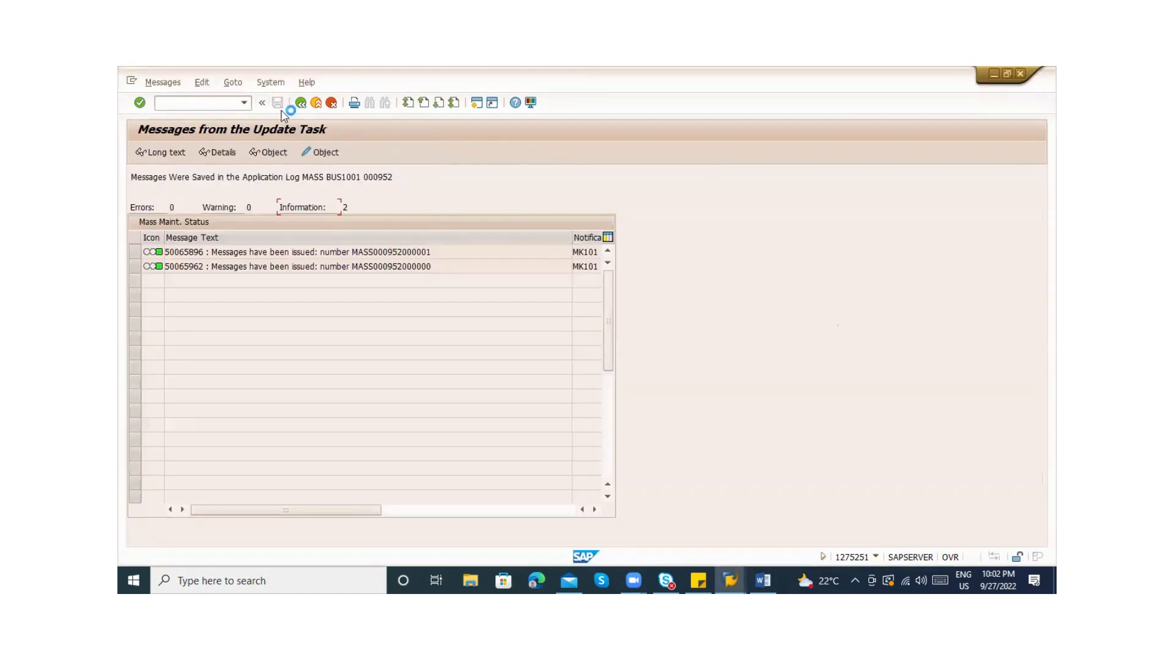
key(alt+Tab)
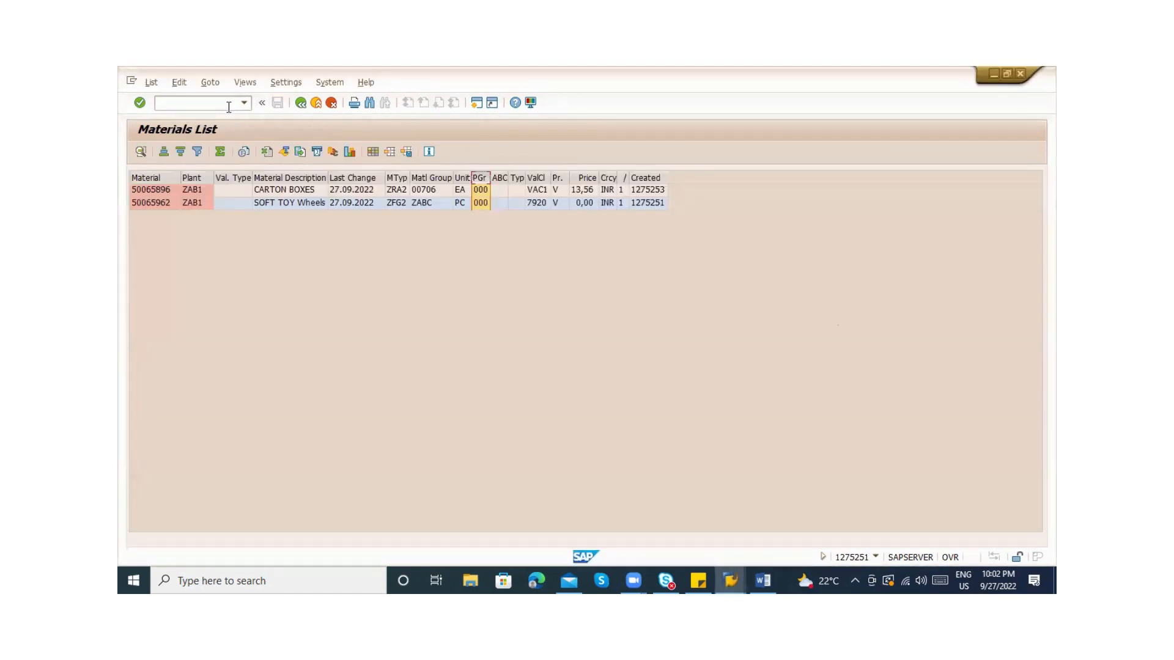
text(/nmm17)
key(Return)
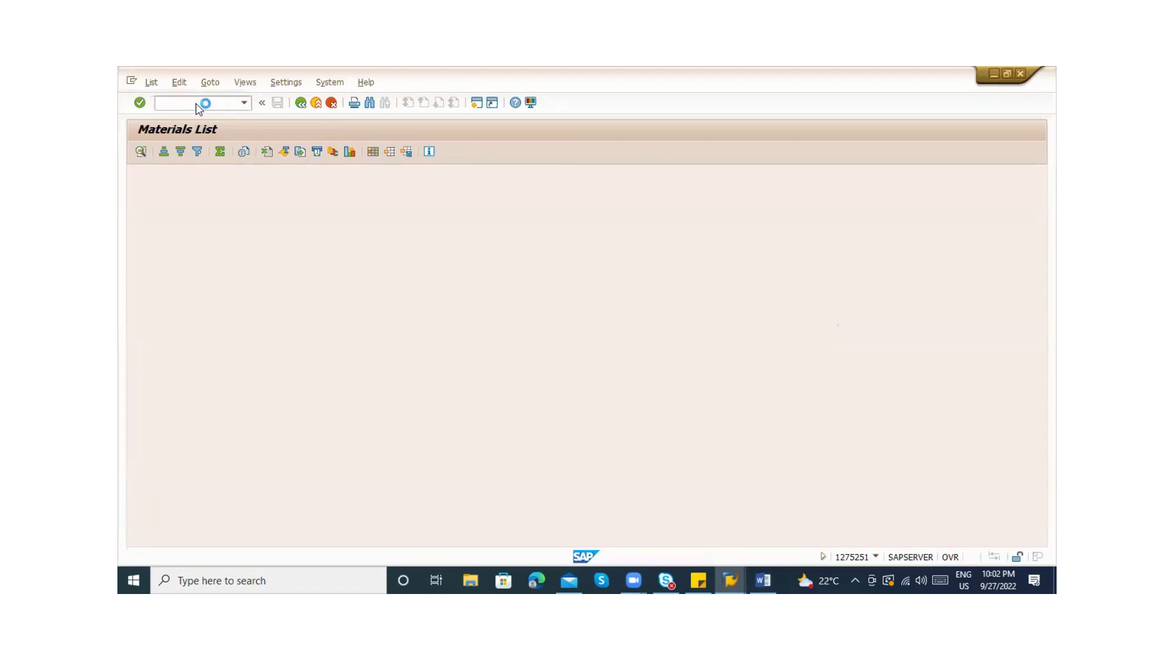
Dismiss the information popup, copy object type BUS1001, and restart mass maintenance with /nma
key(Return)
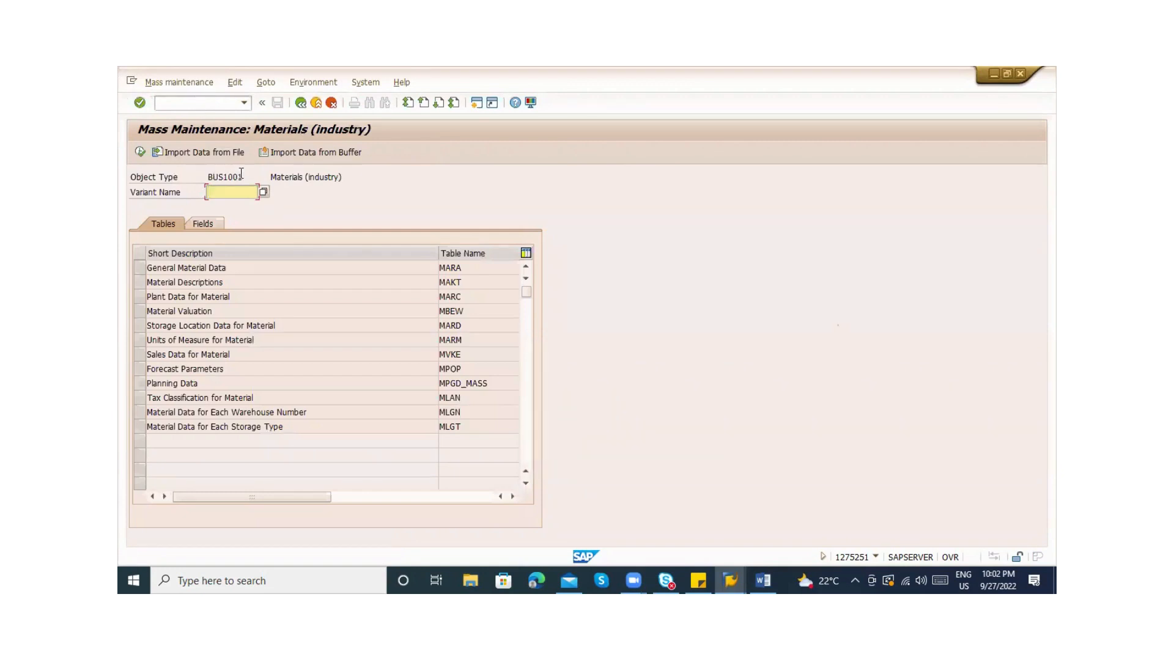
drag(242, 177, 197, 177)
click(202, 103)
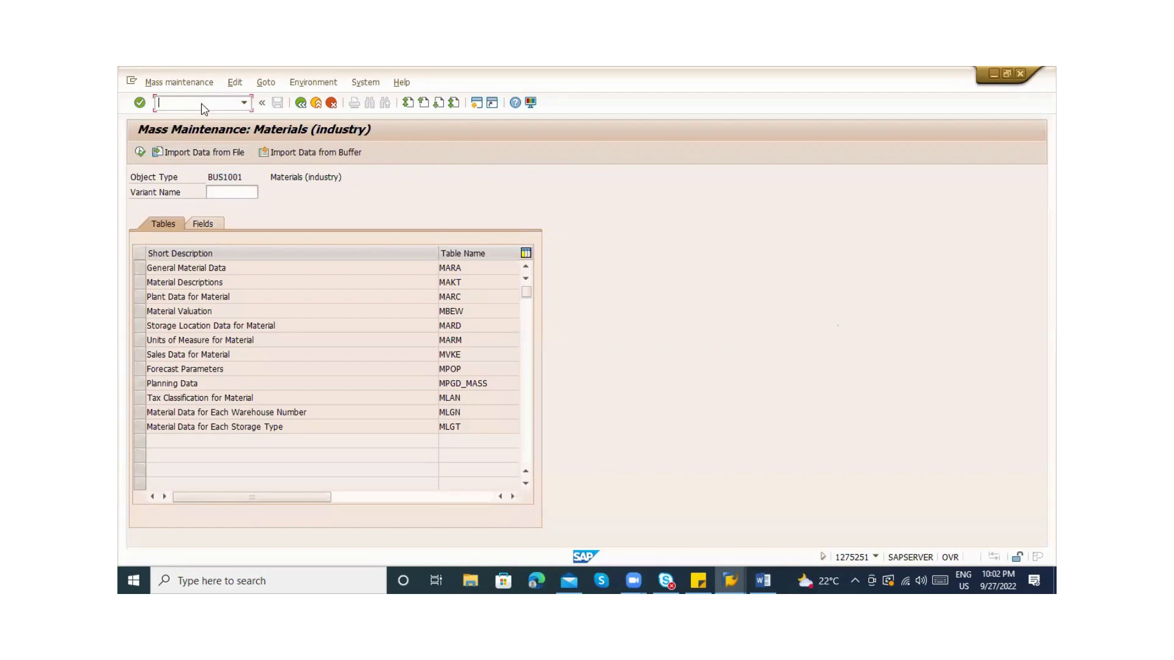
key(alt+Tab)
key(alt+Tab)
key(alt+Tab)
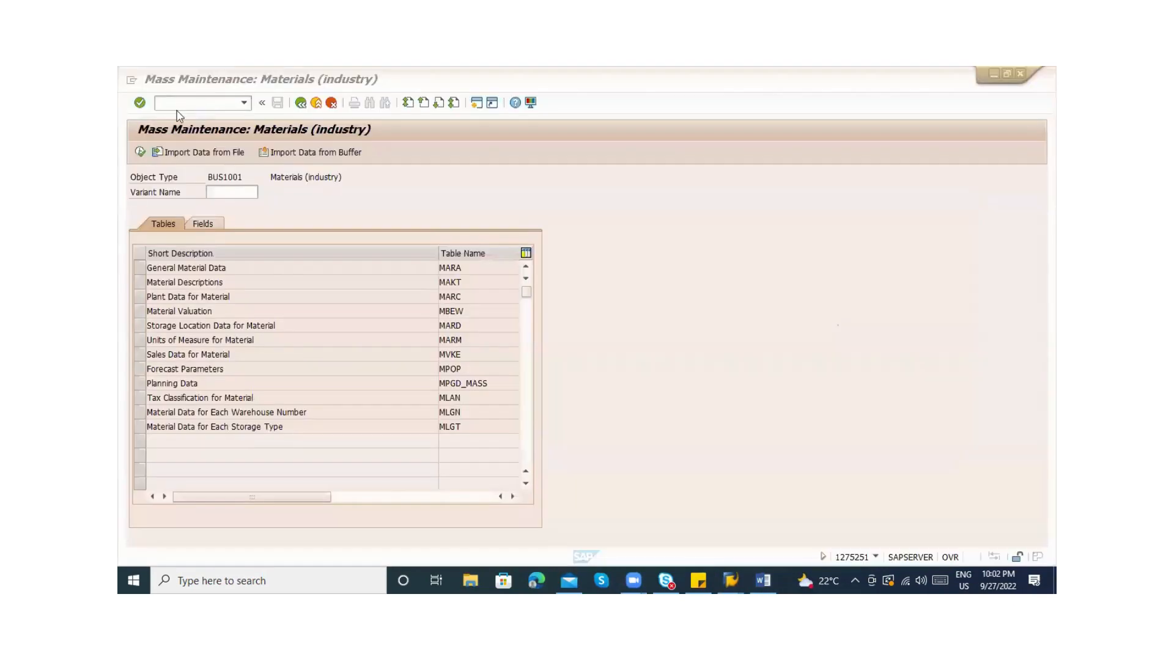
text(/)
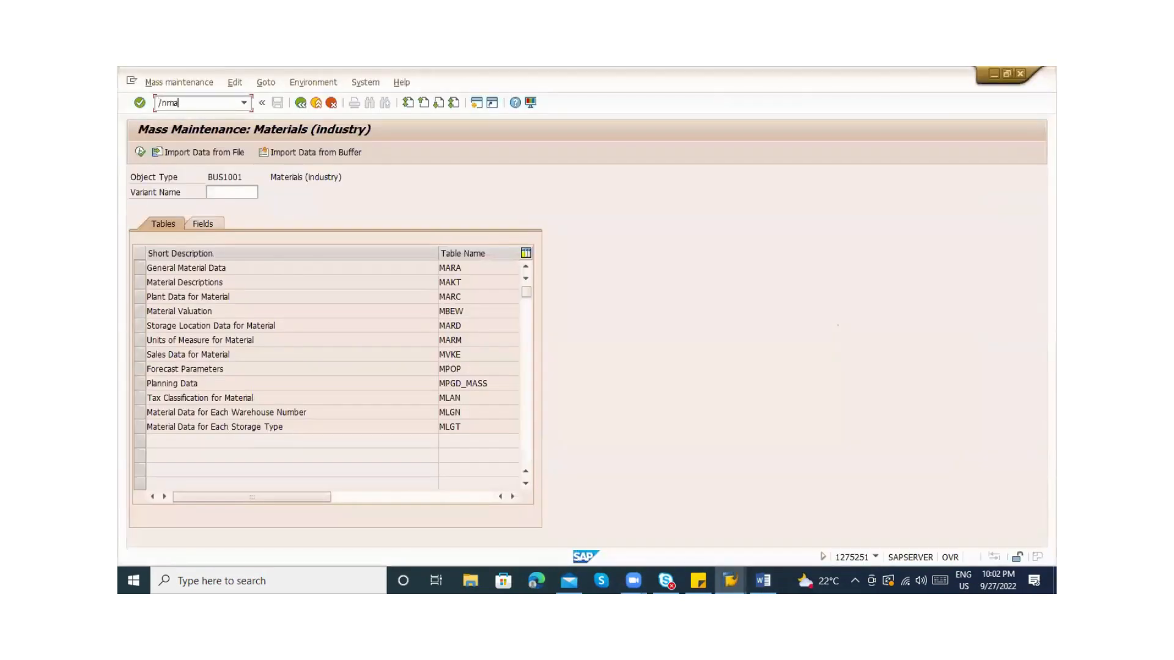
text(nma)
key(Return)
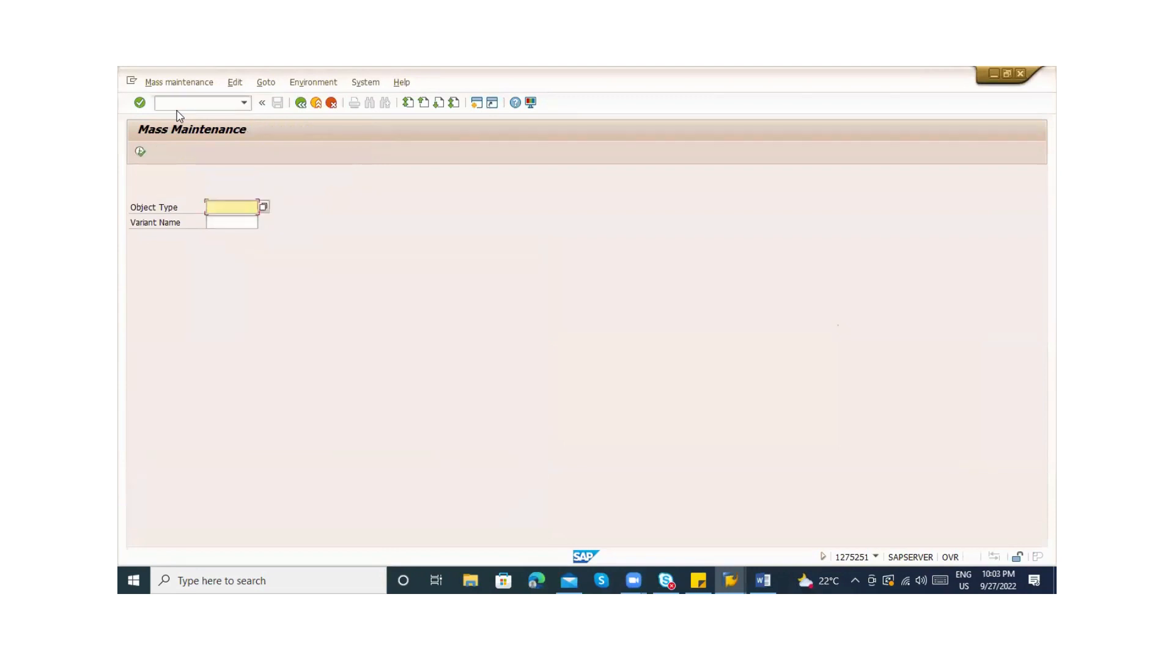
Exit the empty mass maintenance screen and run MM17, dismissing the note about selecting tables
click(267, 209)
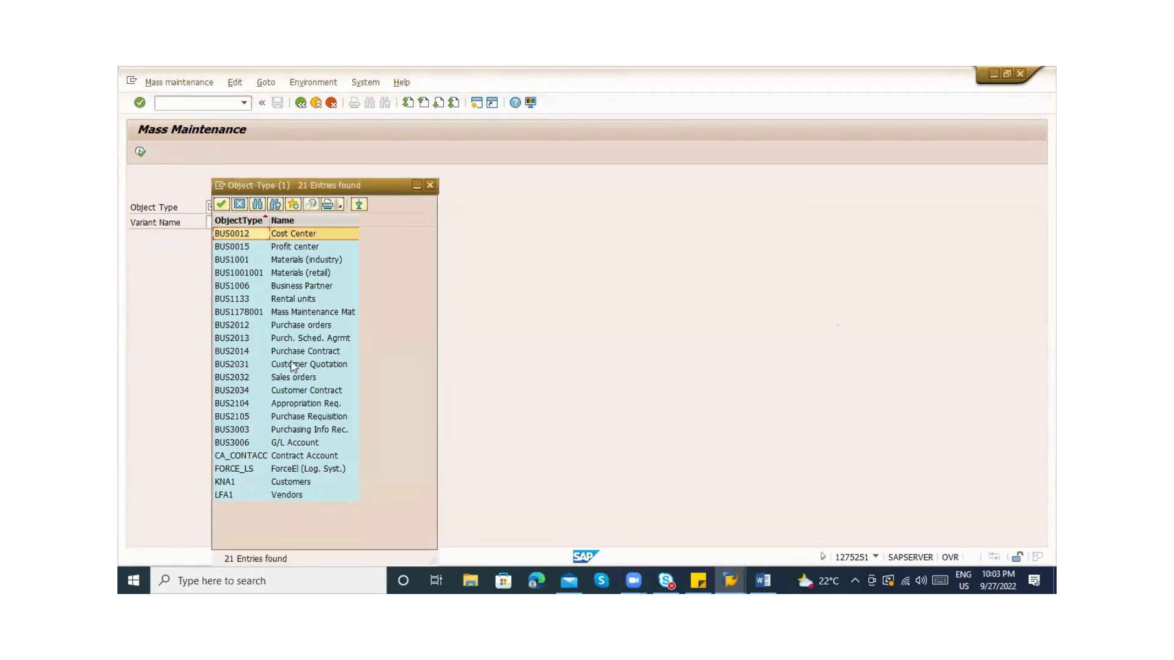
key(Escape)
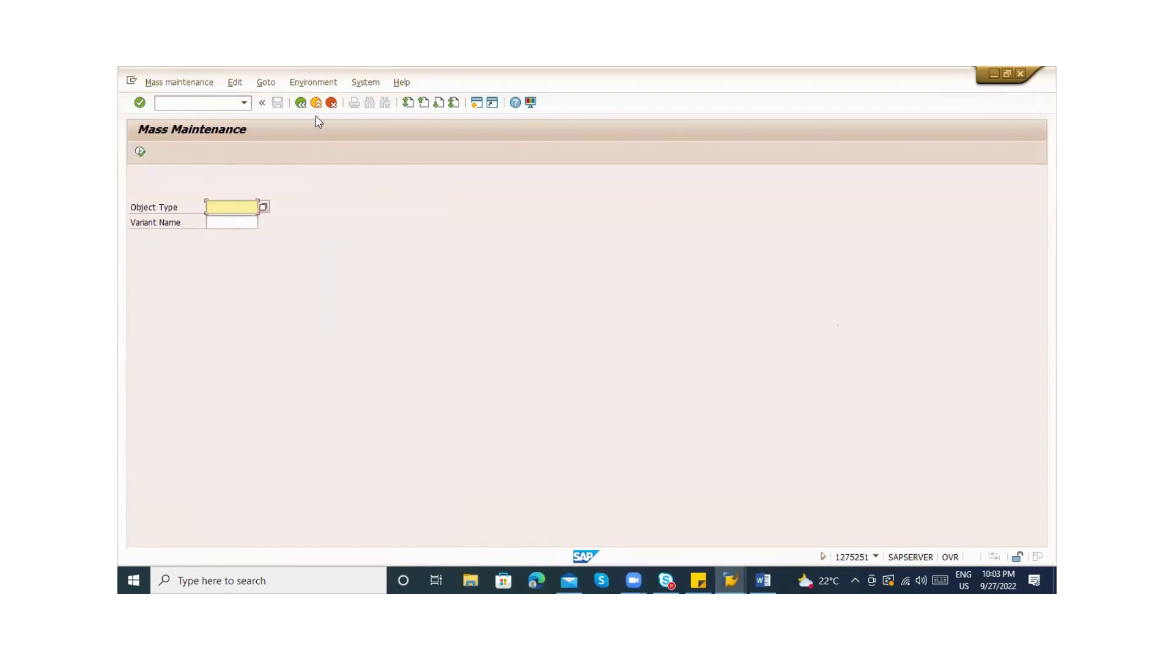
click(301, 103)
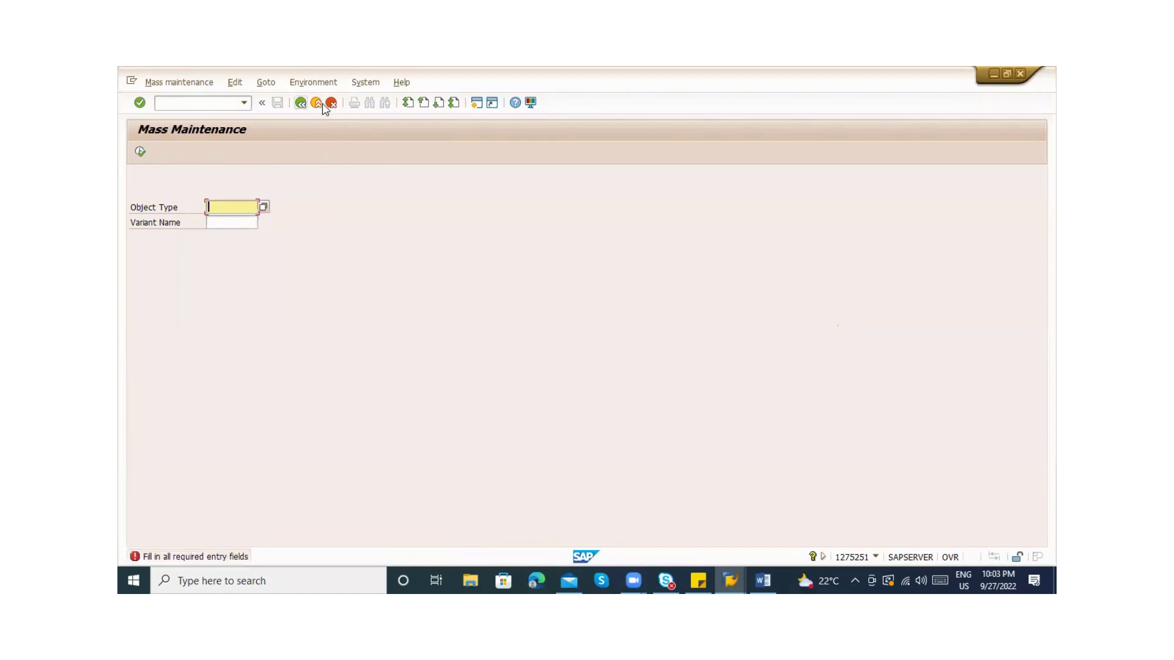
click(315, 102)
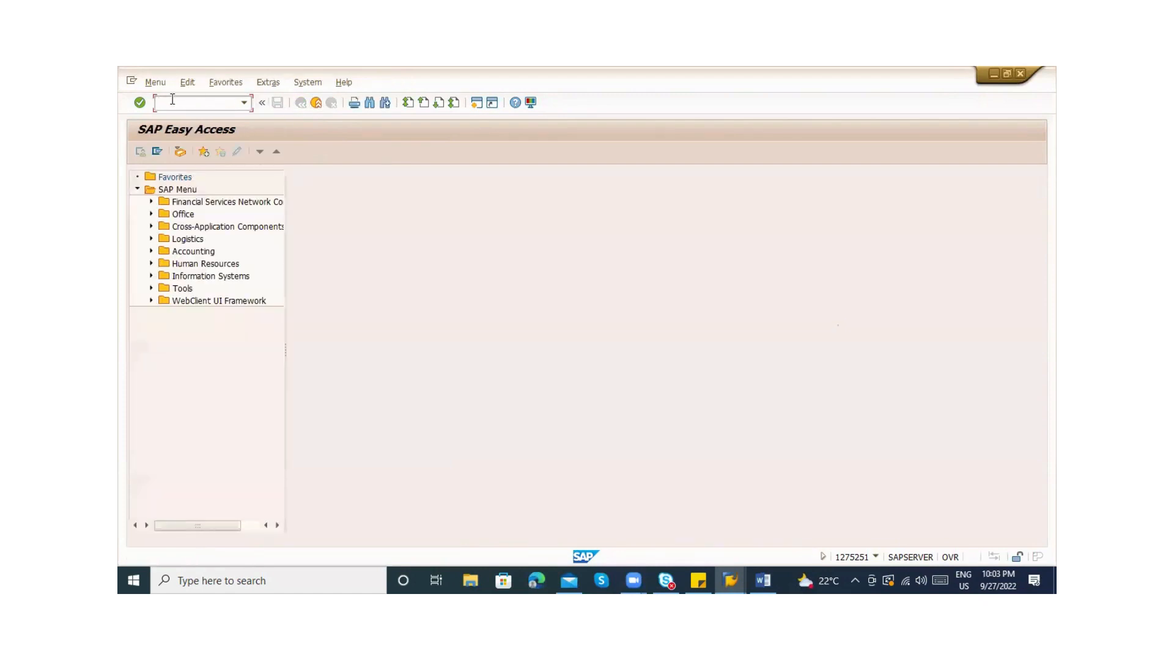
text(MM17)
key(Return)
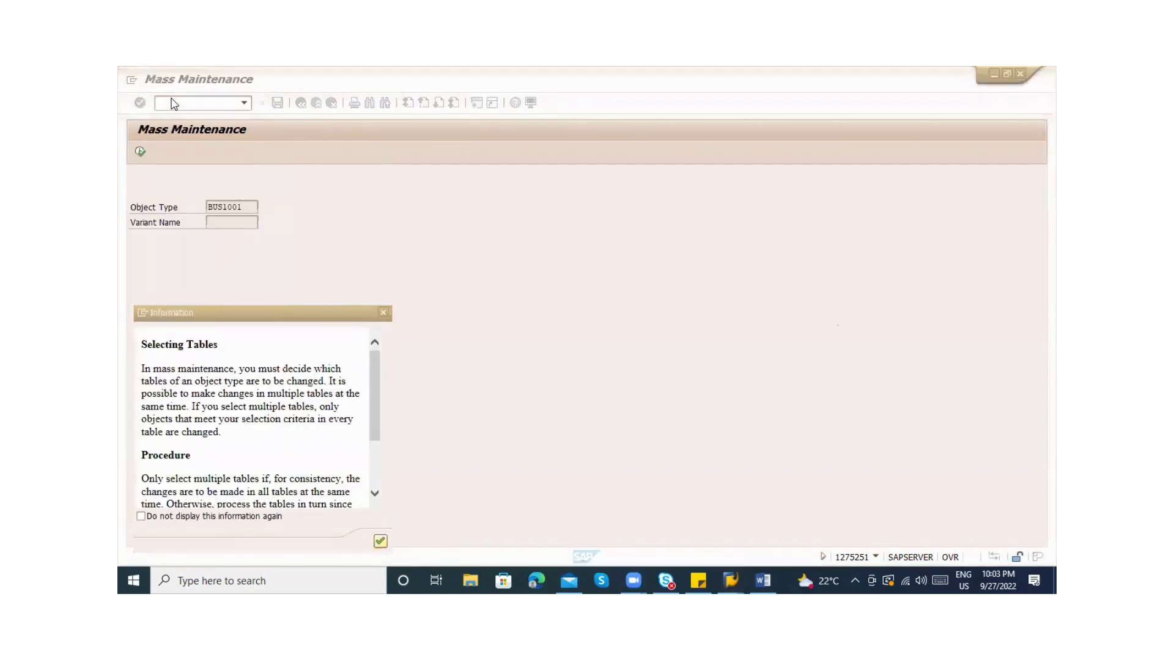
click(380, 541)
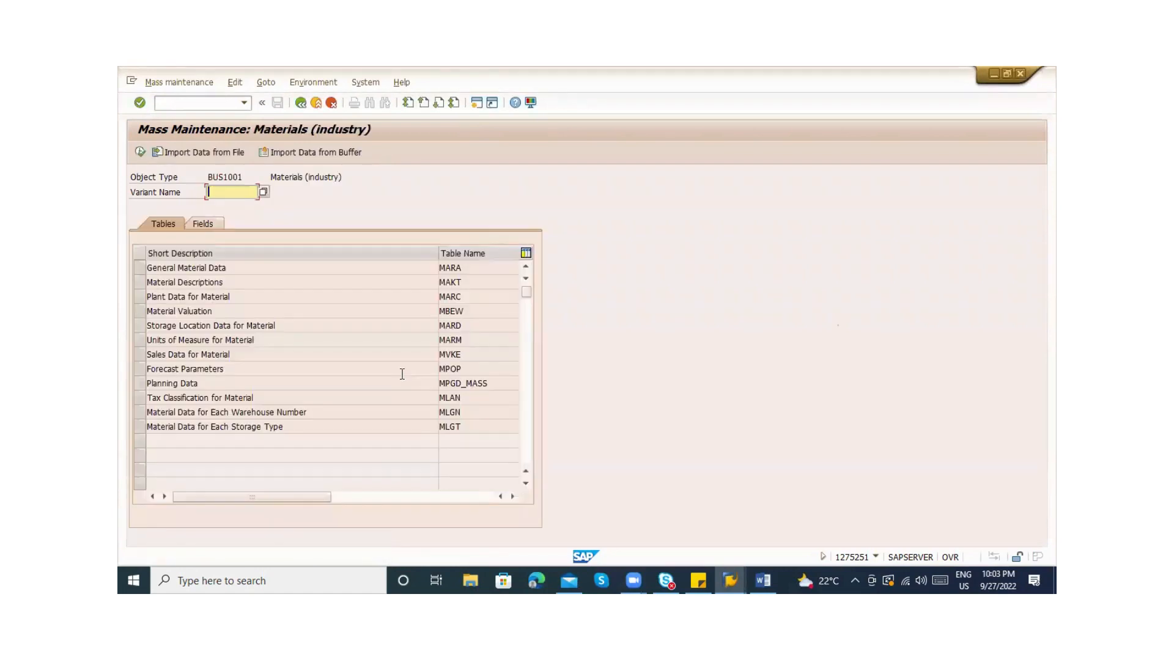
Review the General Material Data, Material Descriptions and Material Valuation rows with tables MARA and MAKT
click(457, 271)
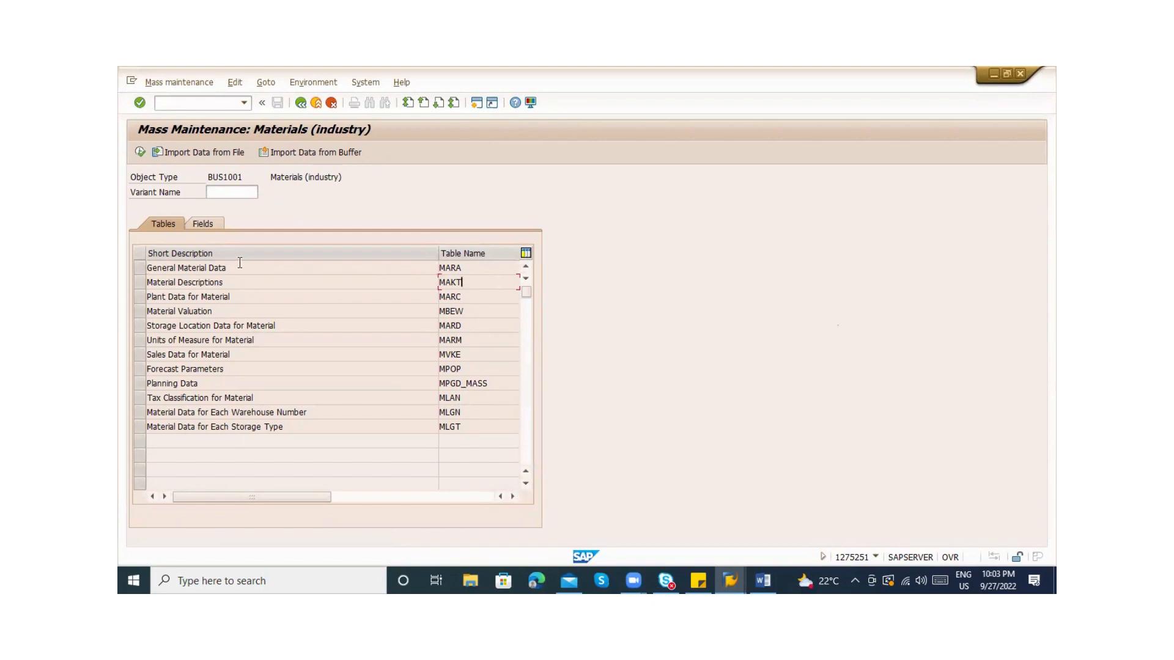
drag(227, 268, 149, 269)
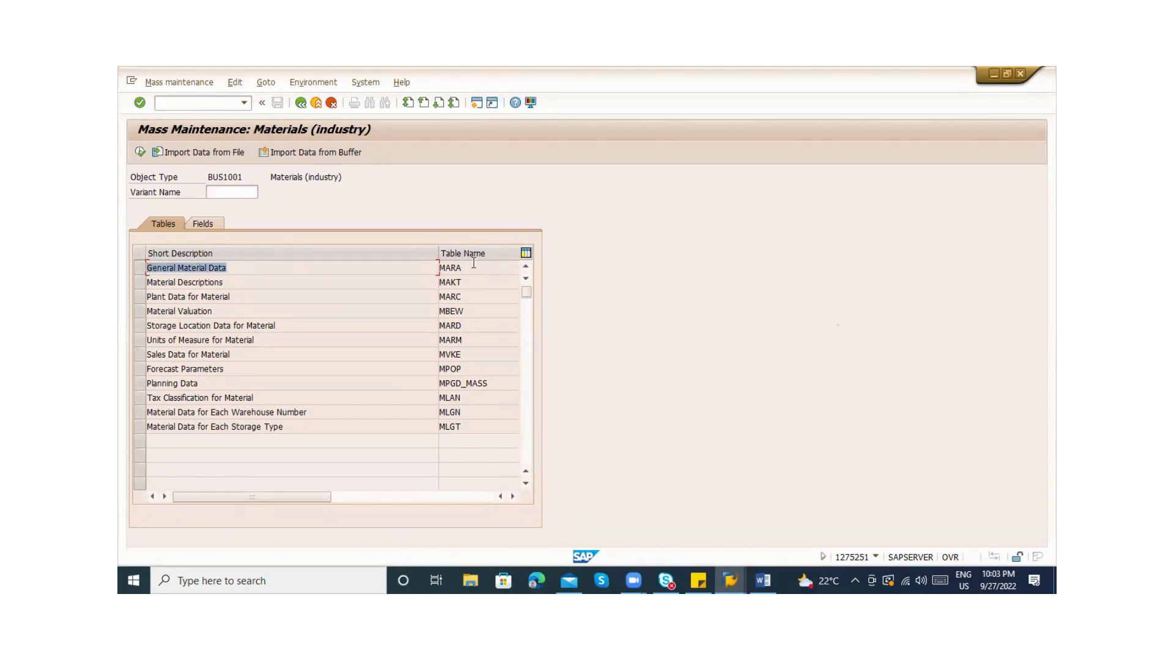
drag(473, 264, 430, 276)
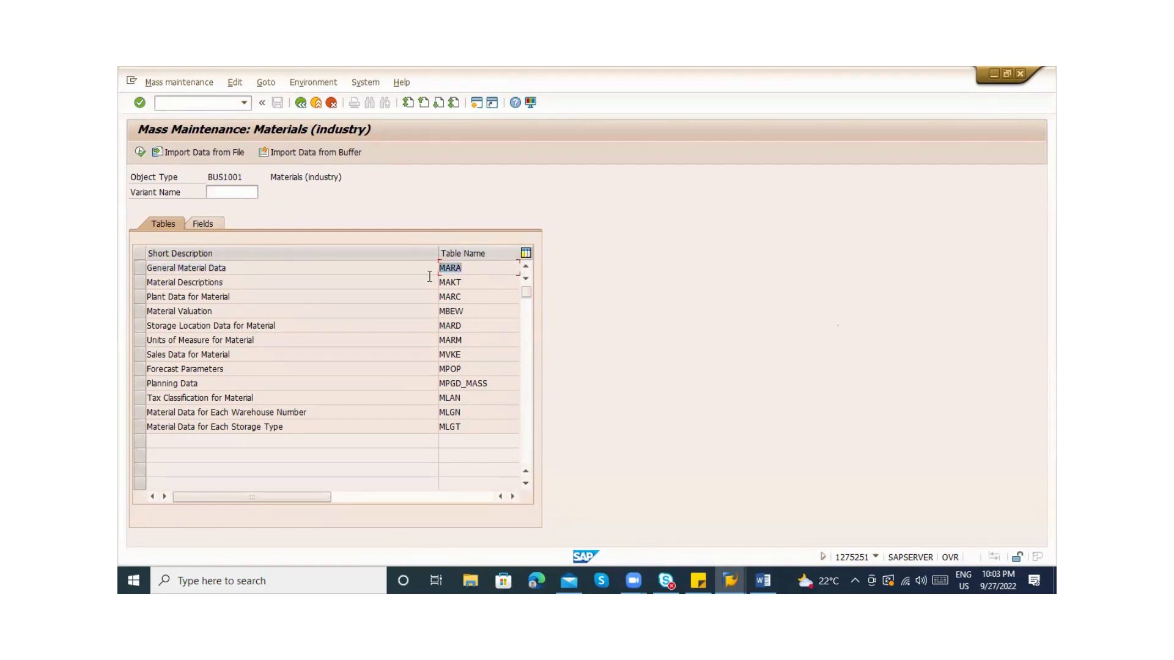
click(227, 281)
drag(461, 276, 431, 280)
click(241, 305)
drag(241, 305, 159, 298)
click(203, 285)
drag(219, 313, 121, 311)
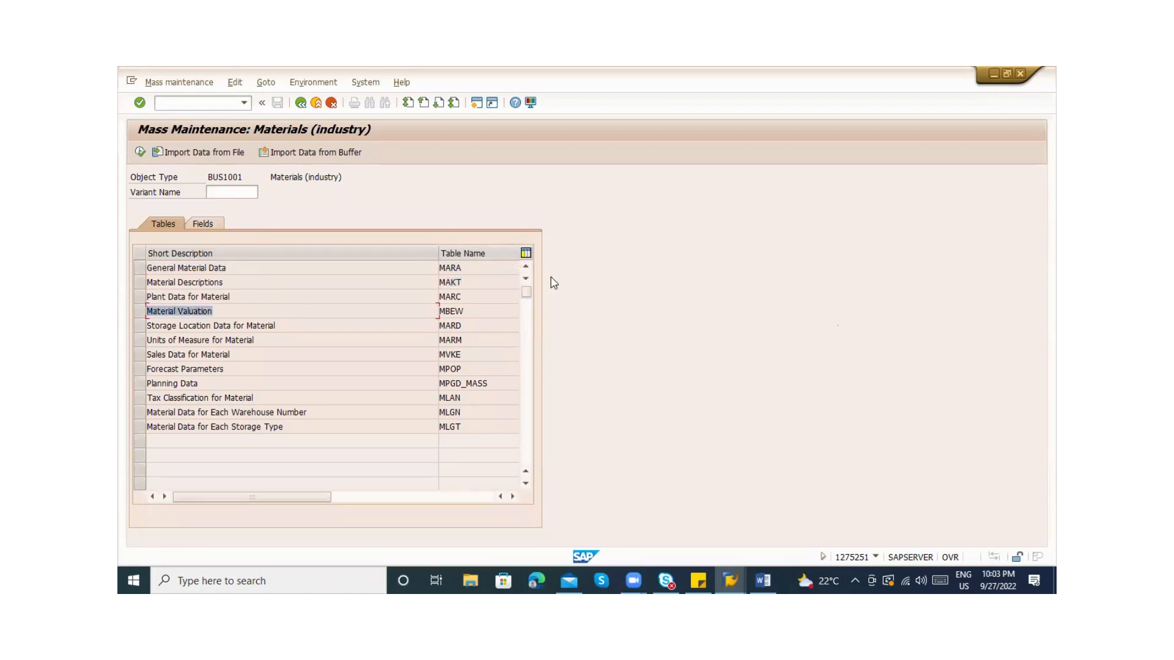
Review table names MBEW, MARD, MARM and MVKE, then start a screen snip
click(460, 307)
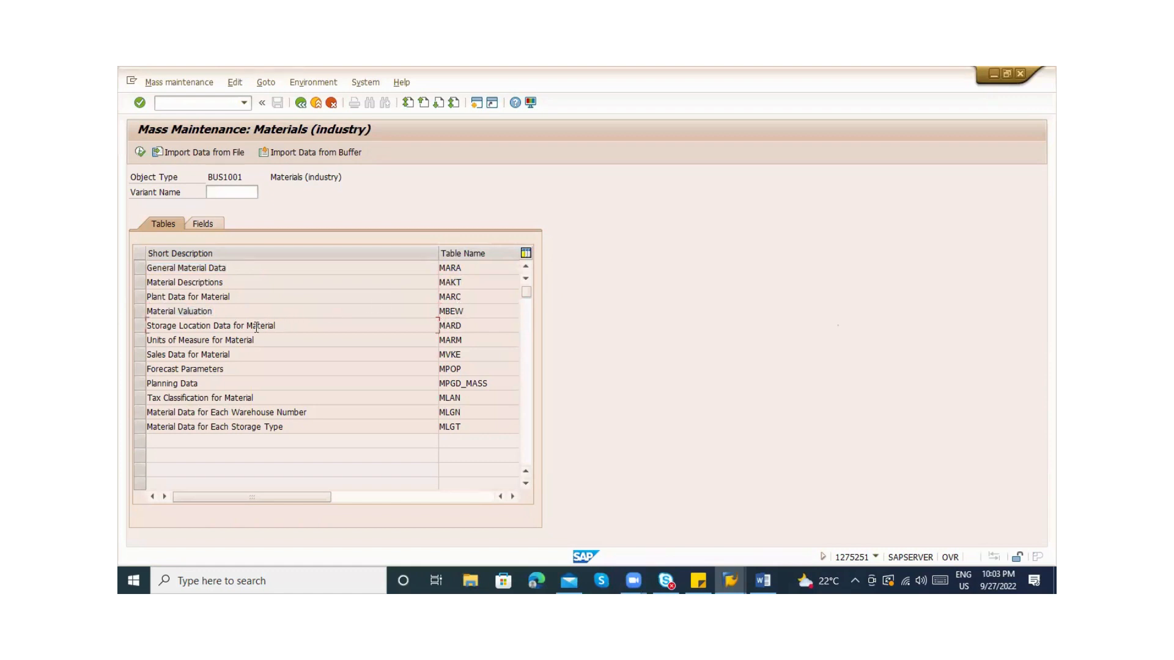
click(457, 325)
drag(273, 342, 162, 340)
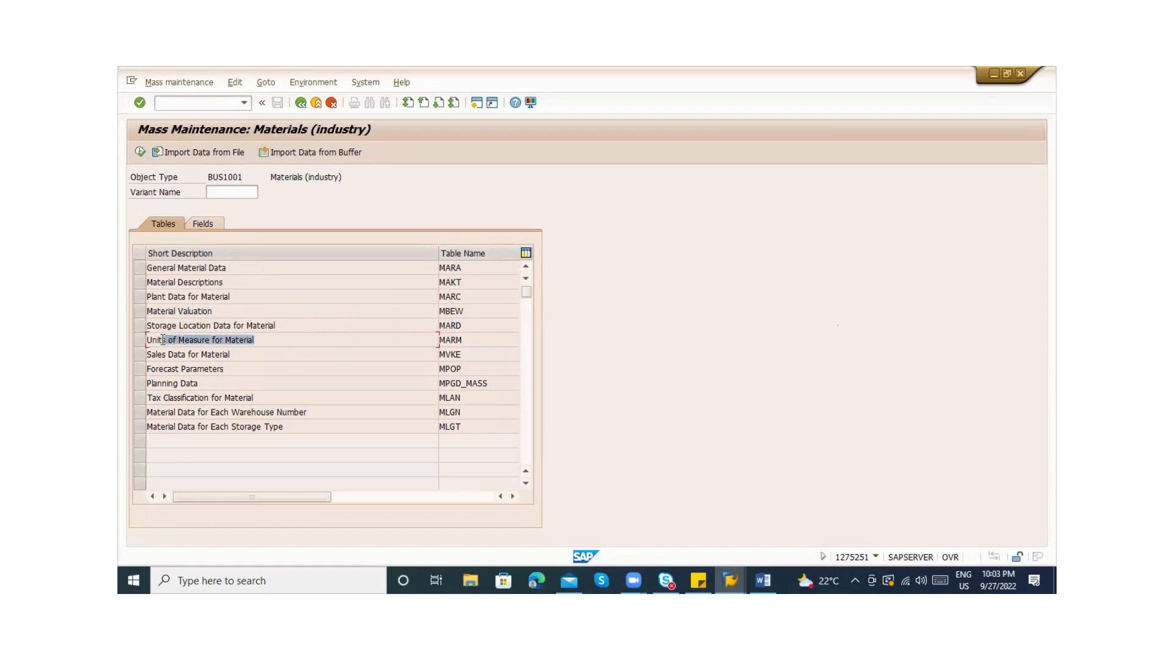
click(466, 340)
click(210, 354)
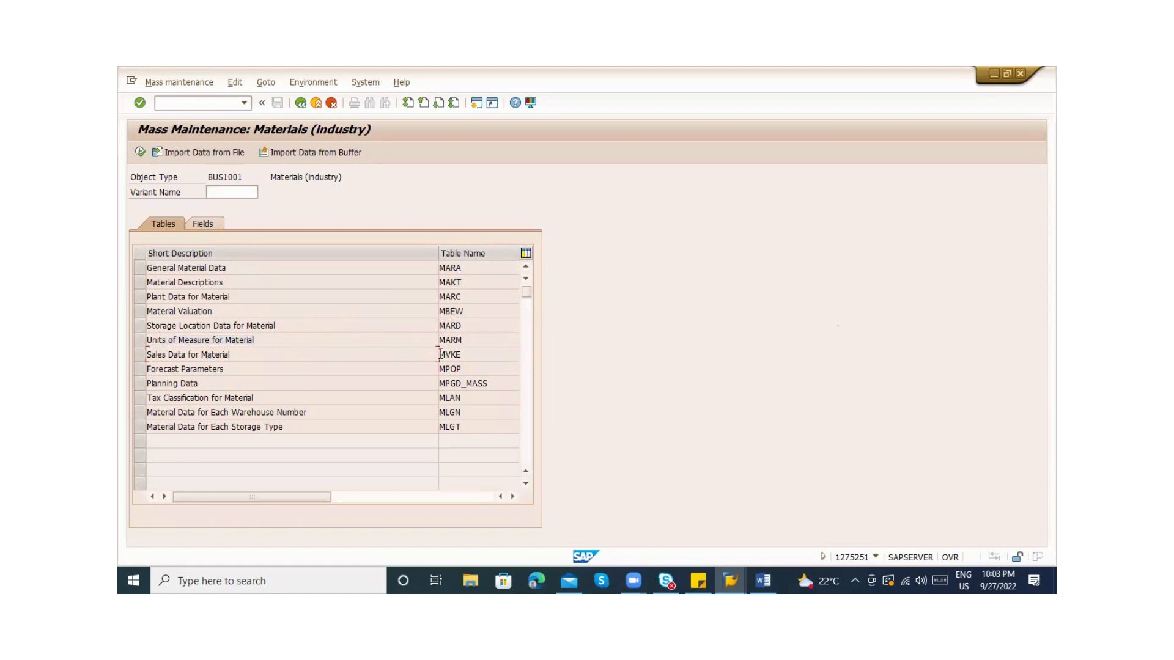
click(474, 355)
key(super+shift+s)
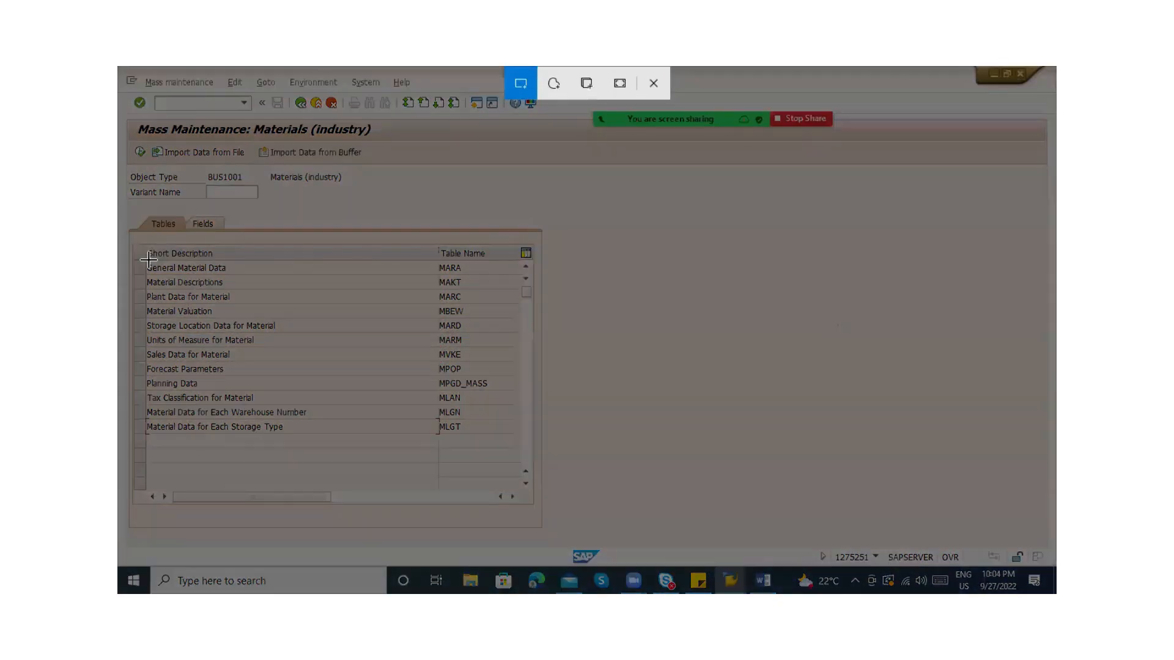
Snip the SAP material table list and paste it into the MM_9PM Word notes
drag(148, 261, 503, 452)
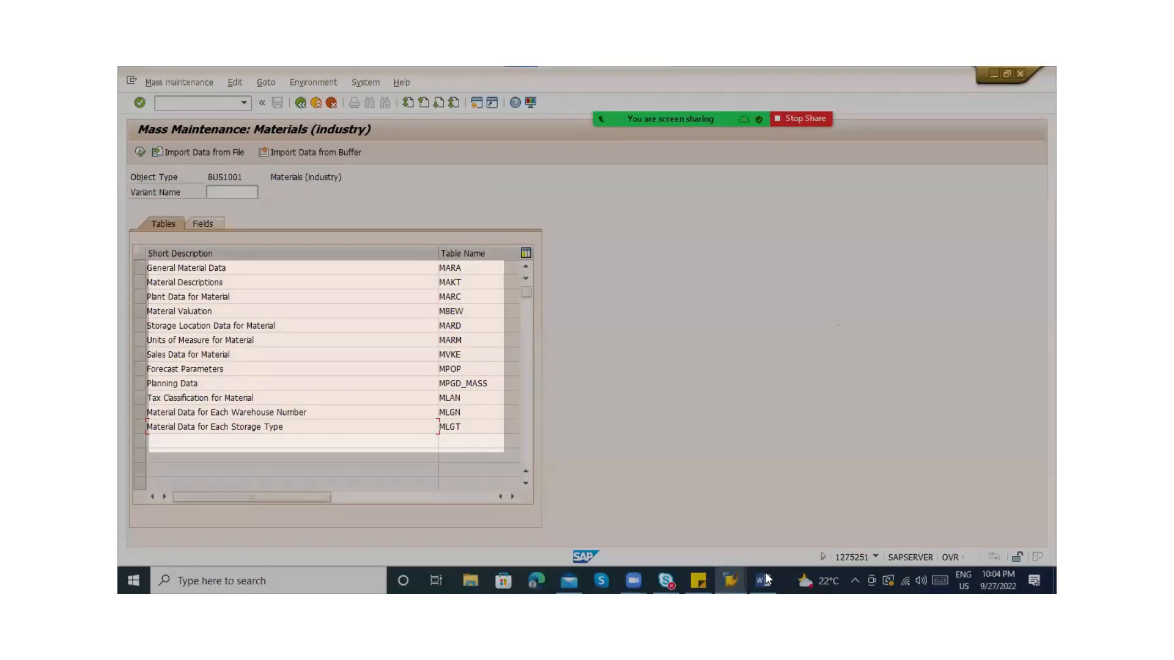
click(764, 580)
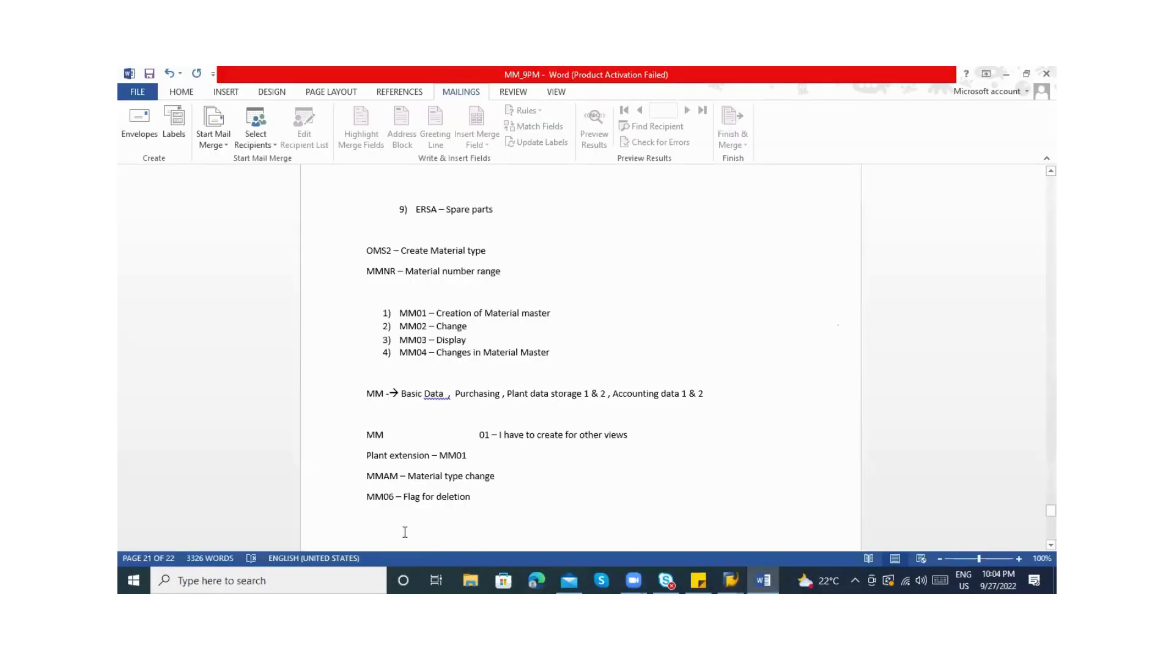
key(ctrl+v)
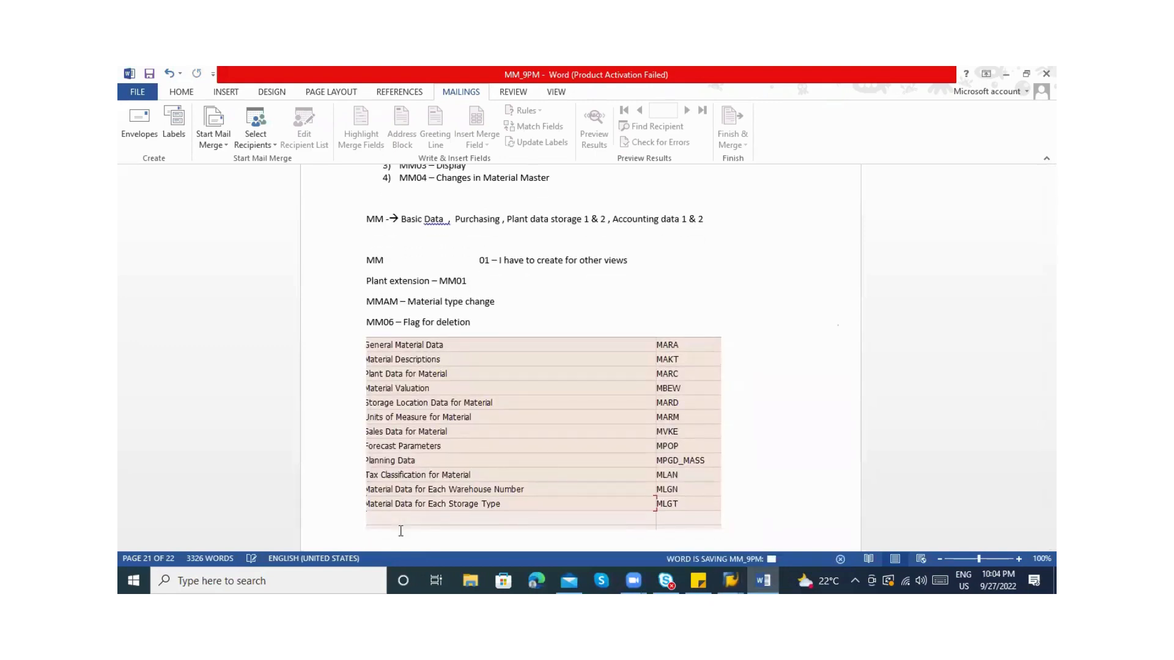
key(alt+Tab)
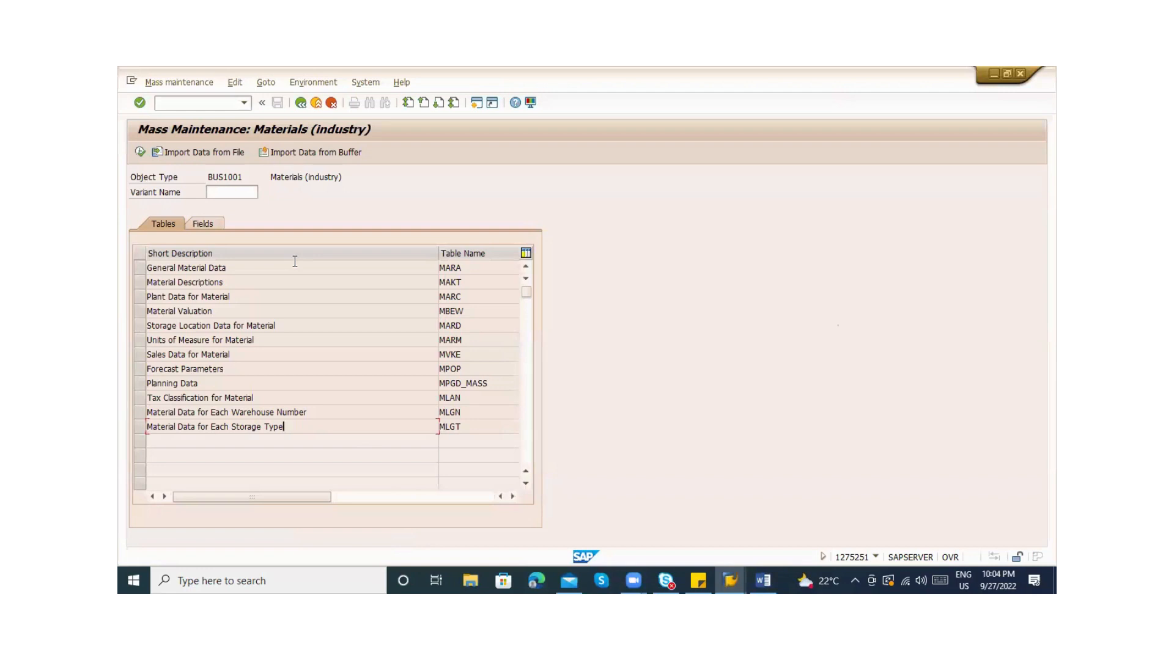
key(alt+Tab)
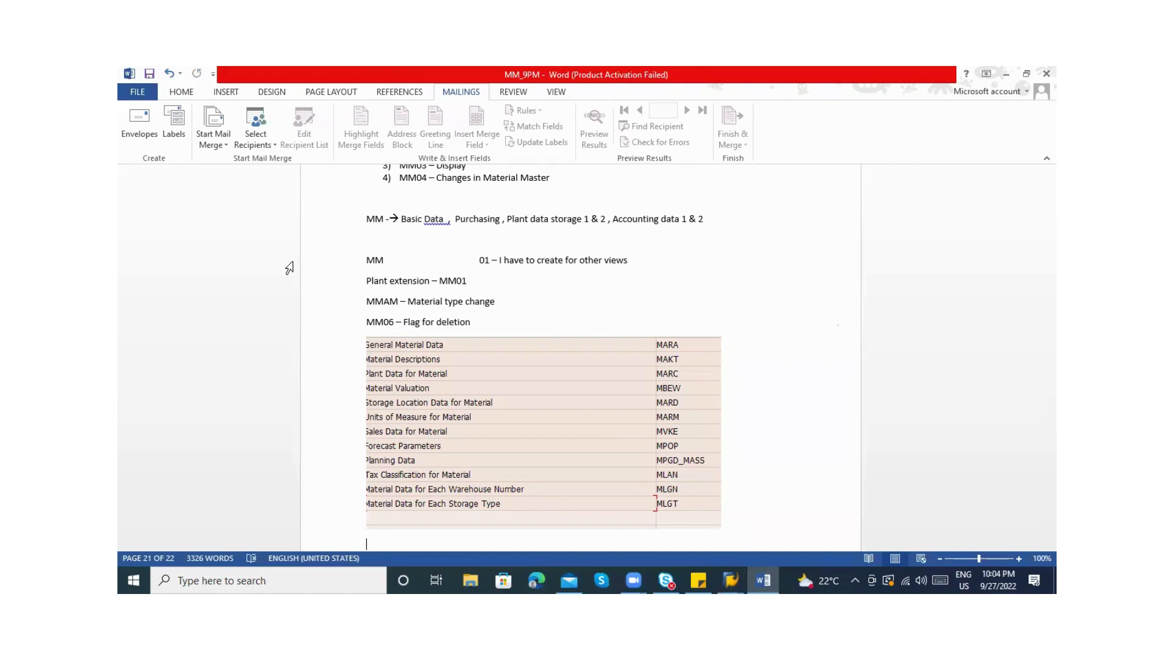
key(alt+Tab)
key(alt+Tab)
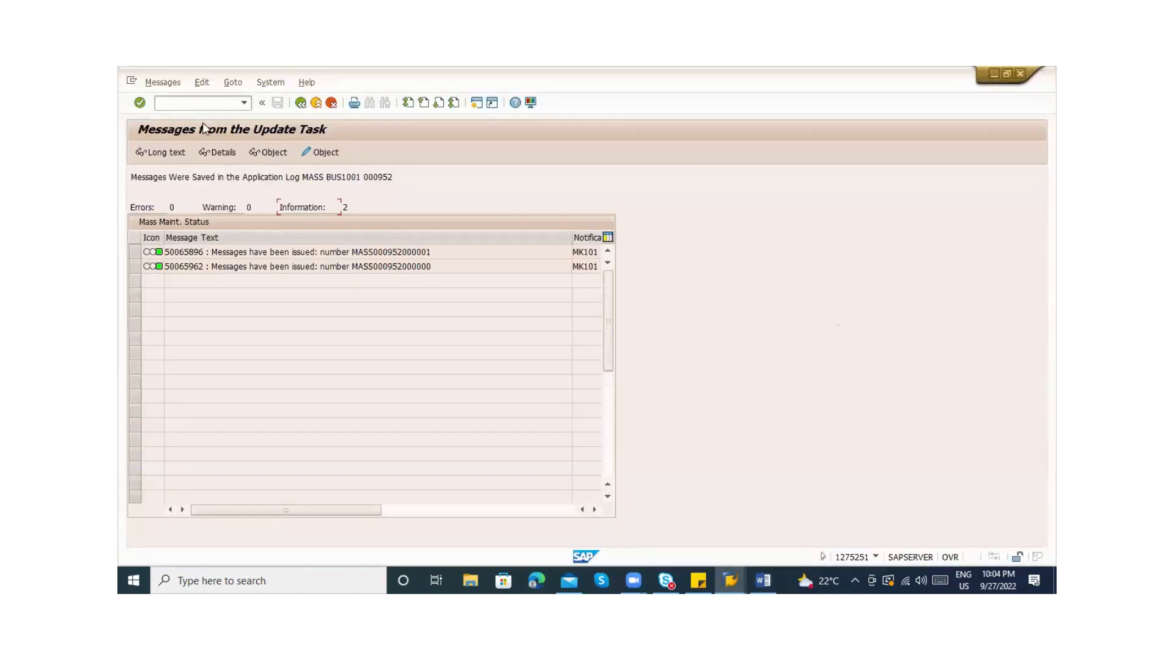
Search SE16N for Z* tables, view the 200-table hit list, and go back to Easy Access
click(163, 101)
text(/nse16n)
key(Return)
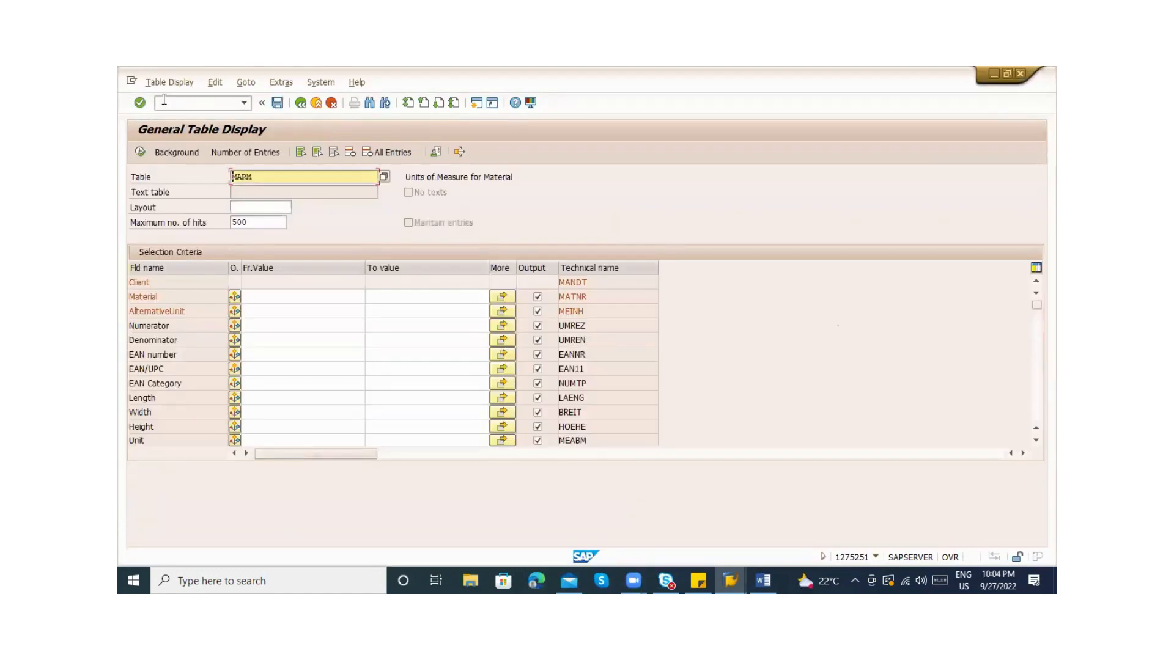
text(M)
text(z)
text(*)
click(383, 176)
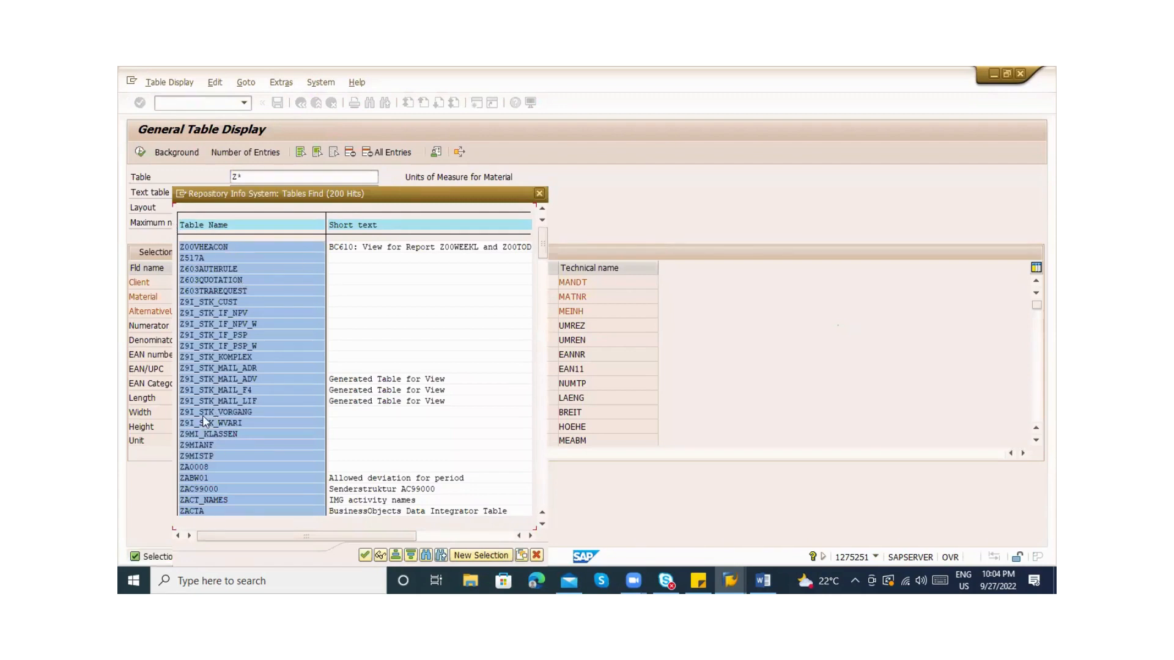
key(Escape)
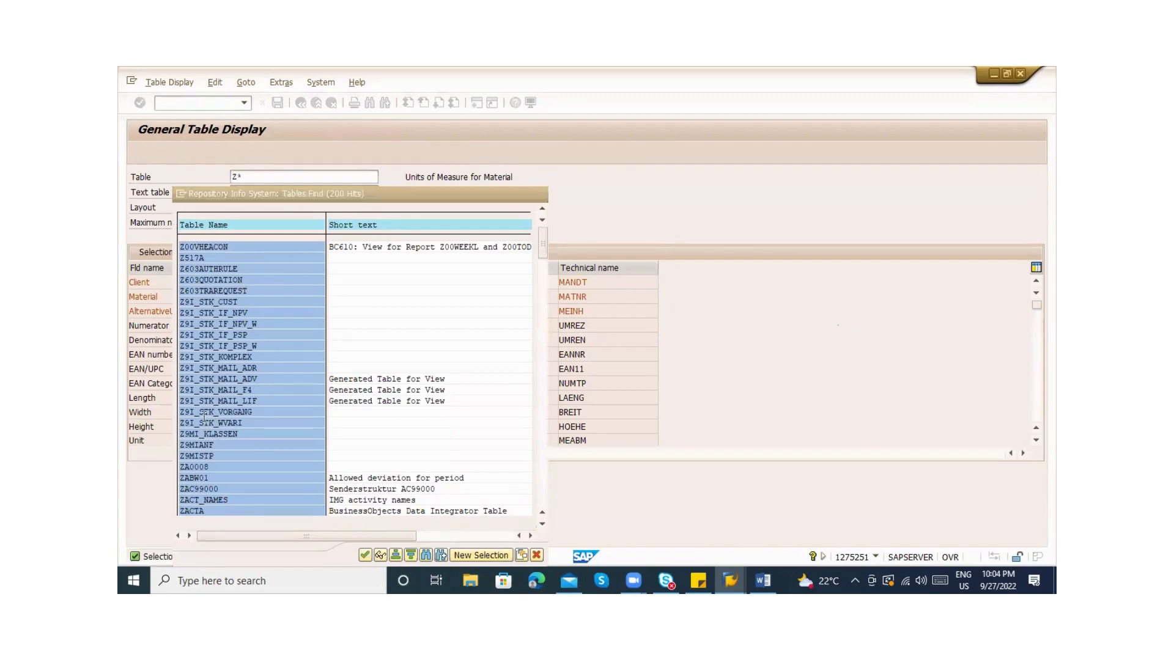
key(F3)
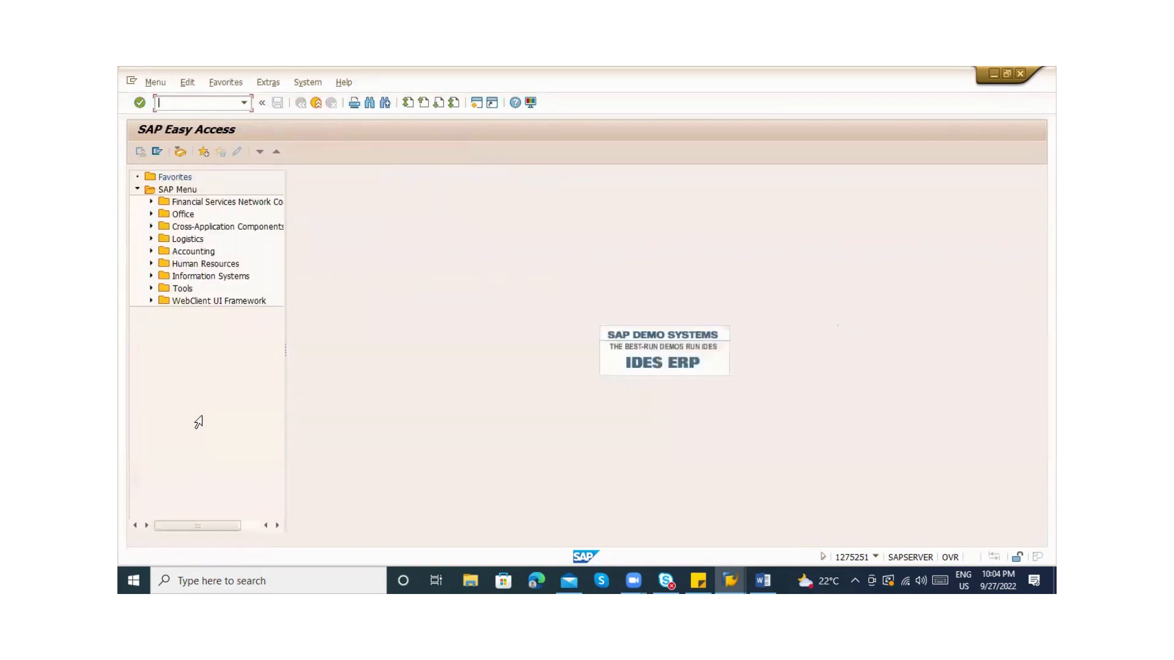
Run /nmm06 to open Flag Material for Deletion with plant ZAB1 and storage location ABC1
key(alt+Tab)
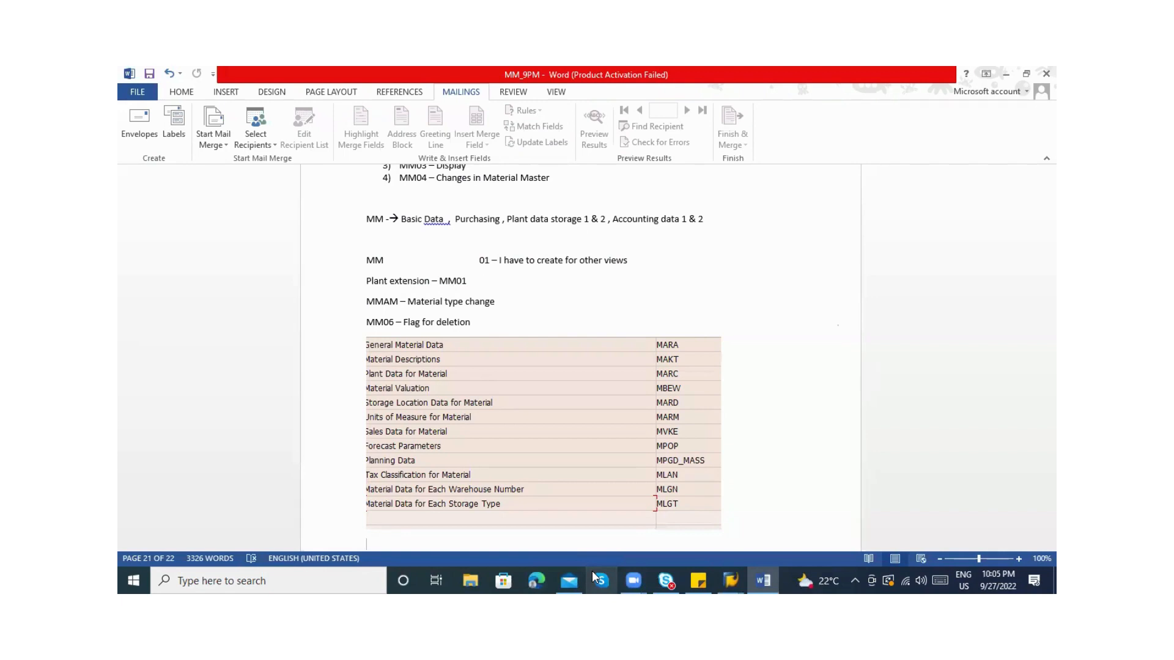
key(alt+Tab)
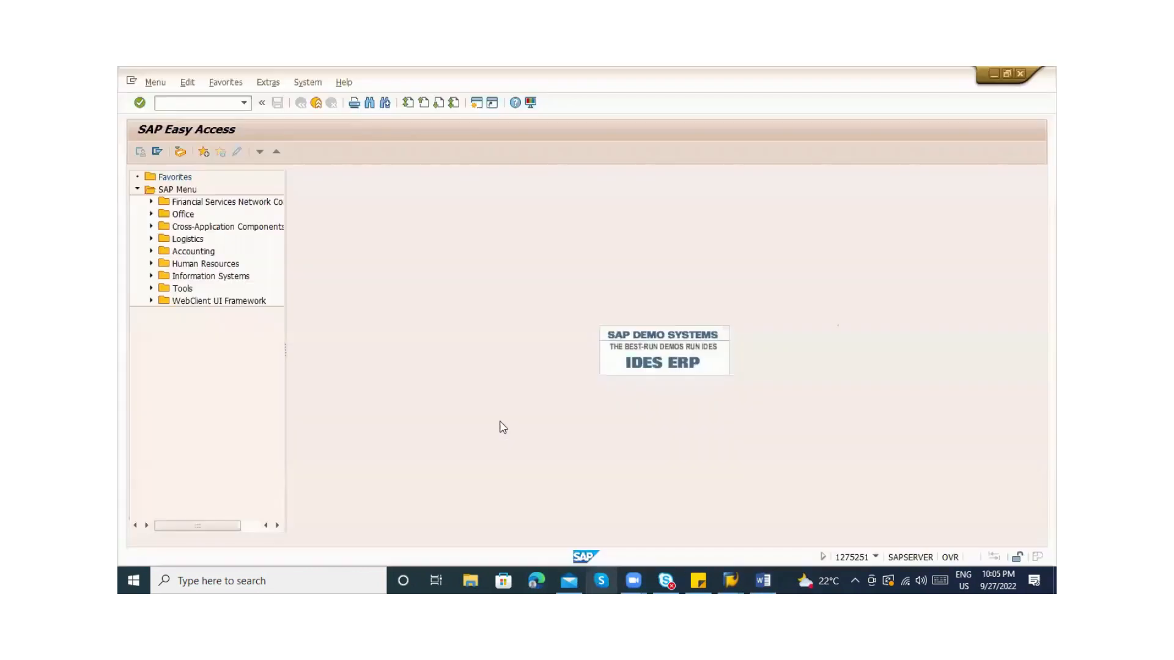
click(184, 101)
text(/)
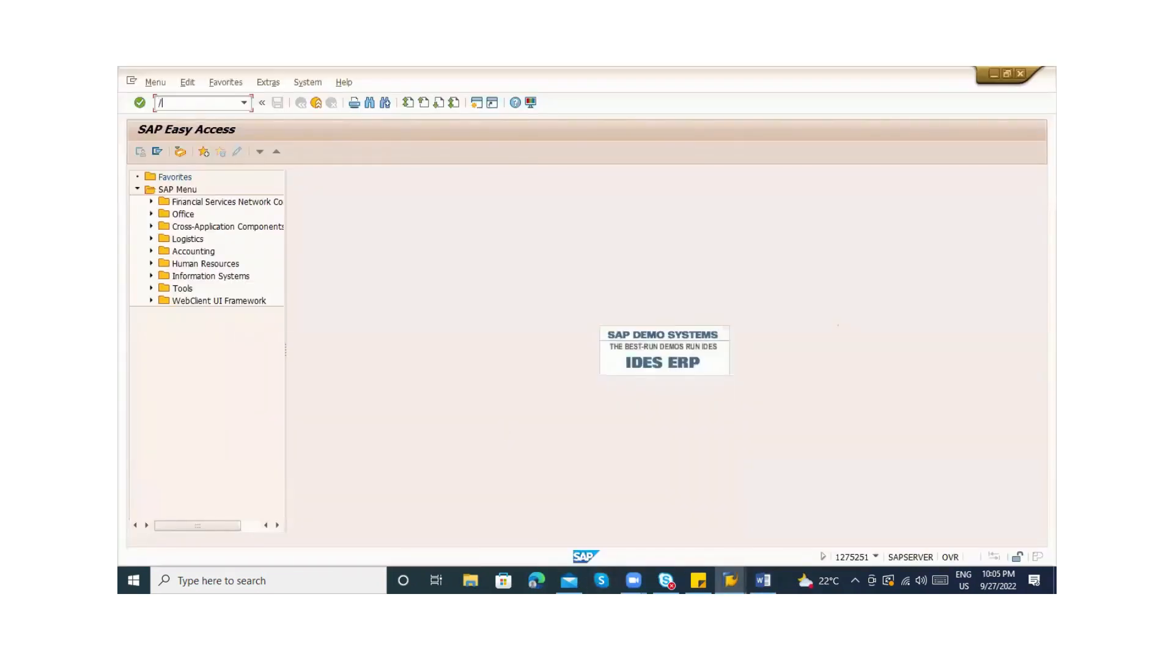
text(nmm06)
key(Return)
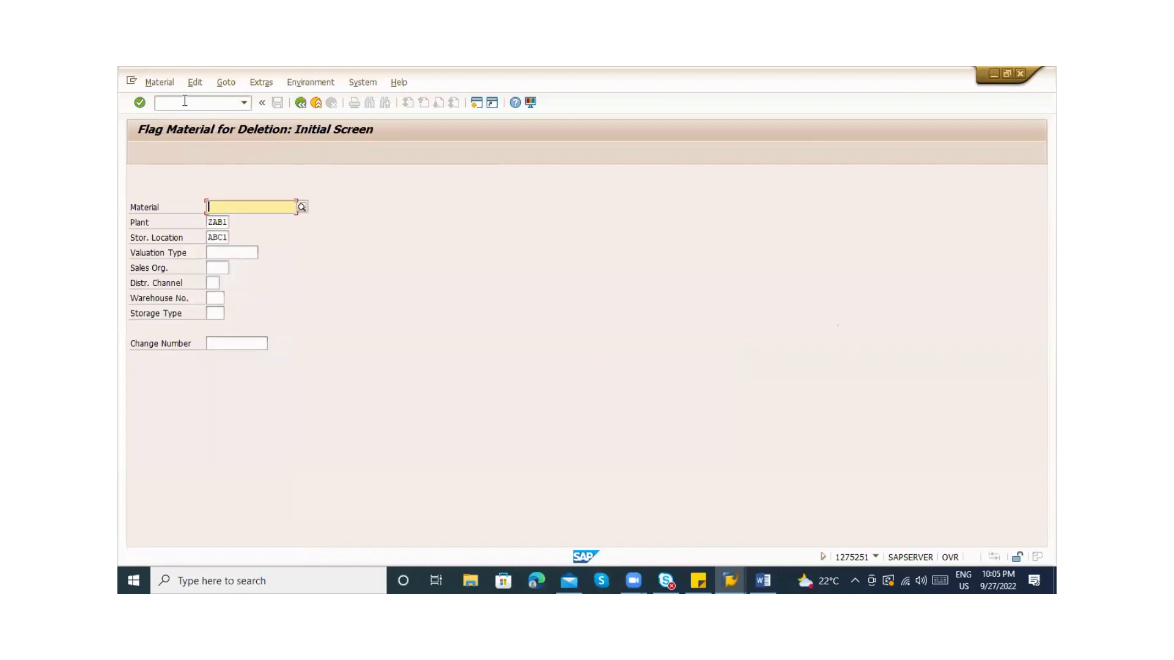
Open material 50065962 in MM06, set the material deletion flag, and save
text(50065962)
key(Return)
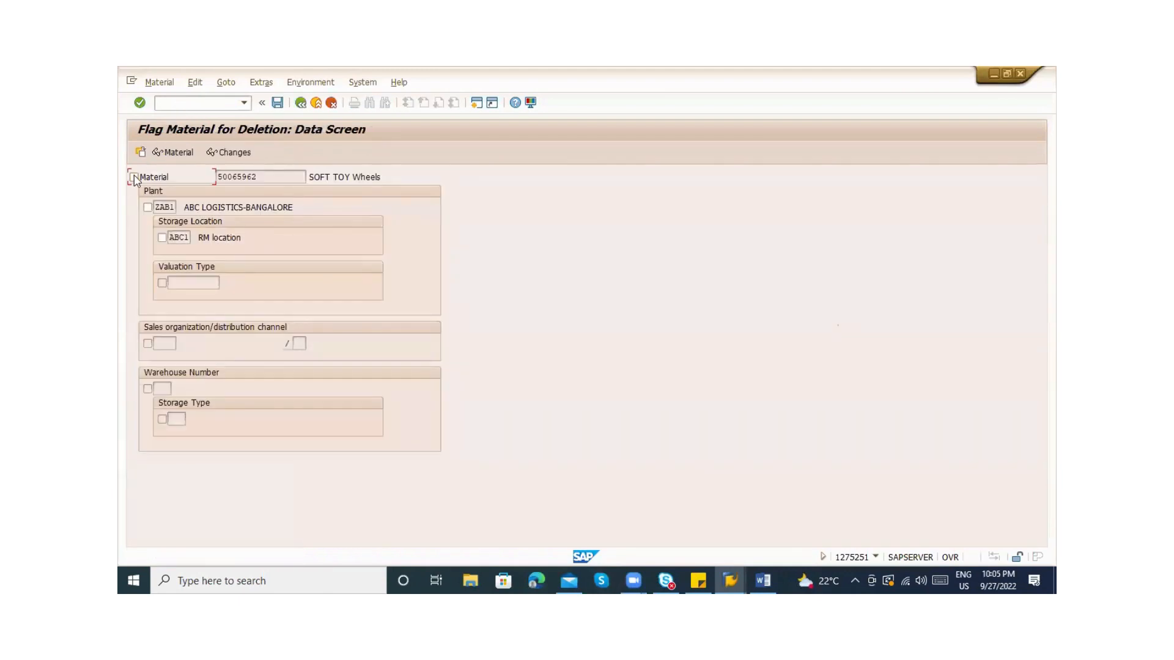
click(134, 177)
key(ctrl+s)
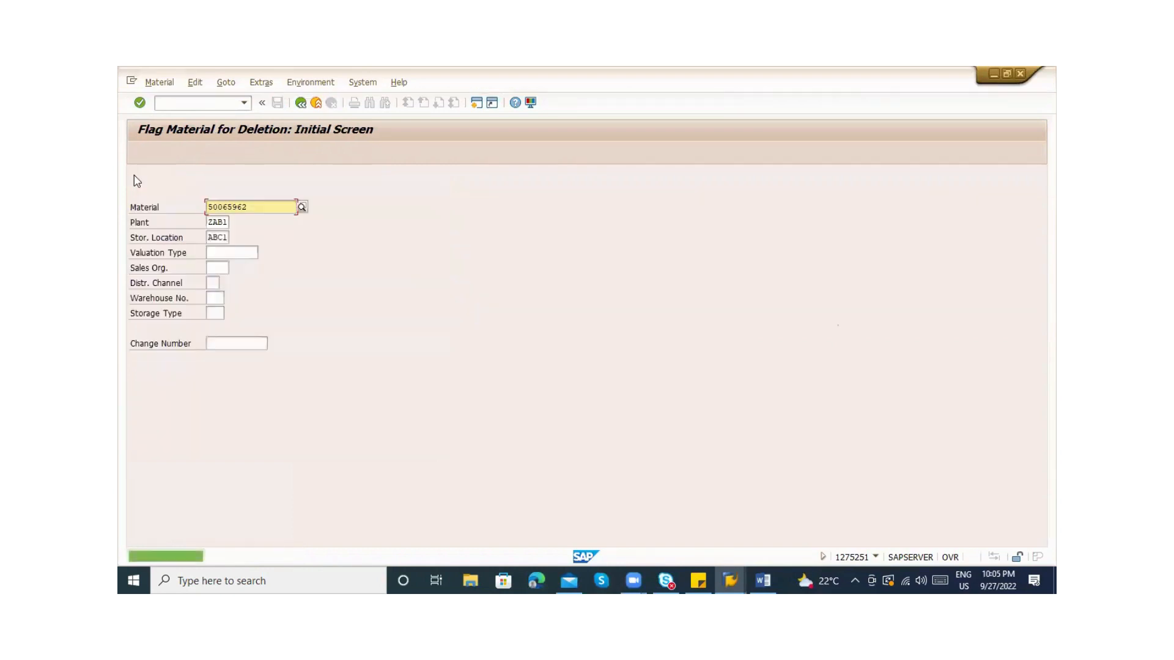
Reopen MM06, clear the deletion flag for 50065962, save, recheck it, and exit to Easy Access
click(193, 103)
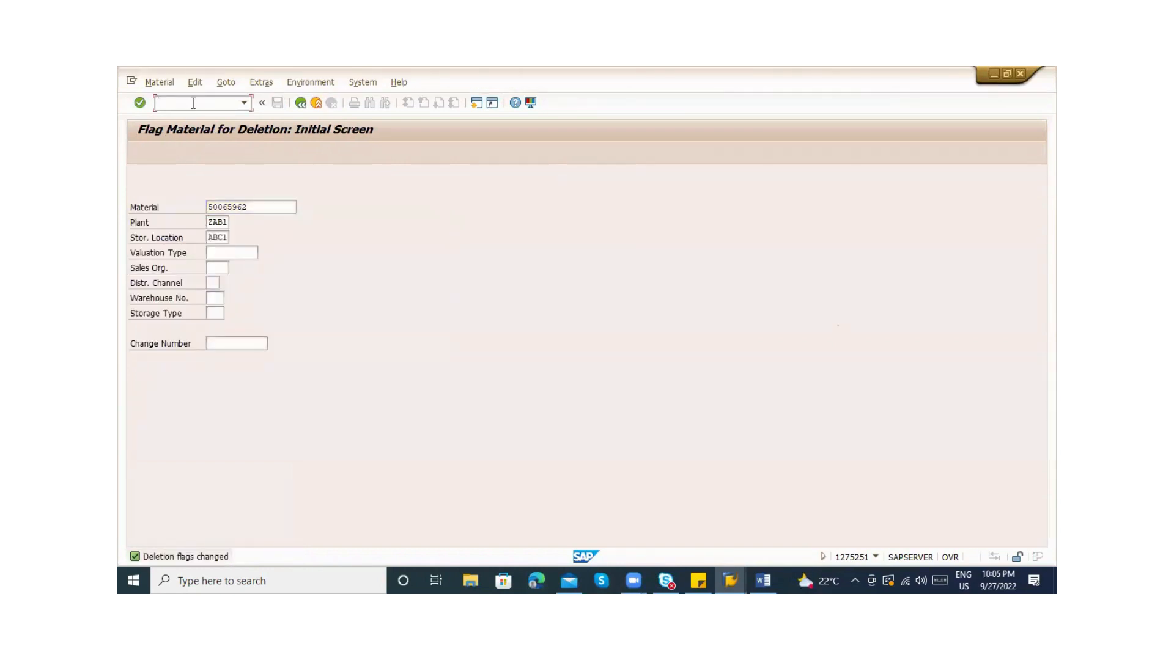
text(/nmm06)
key(Return)
key(Return)
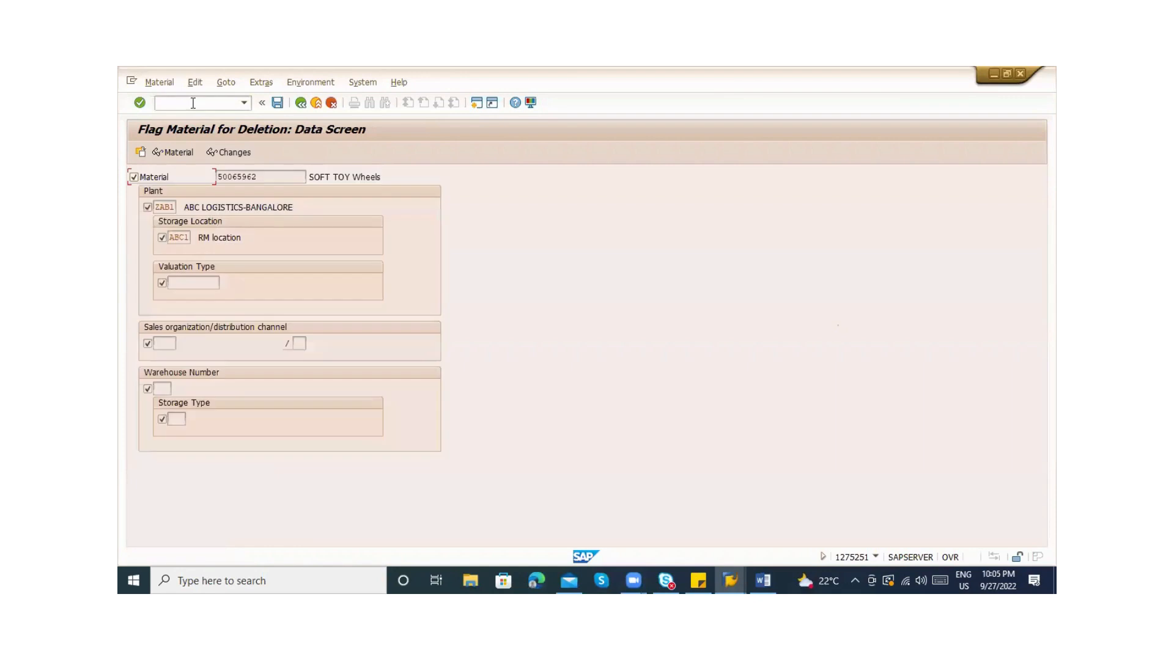
click(148, 177)
key(ctrl+s)
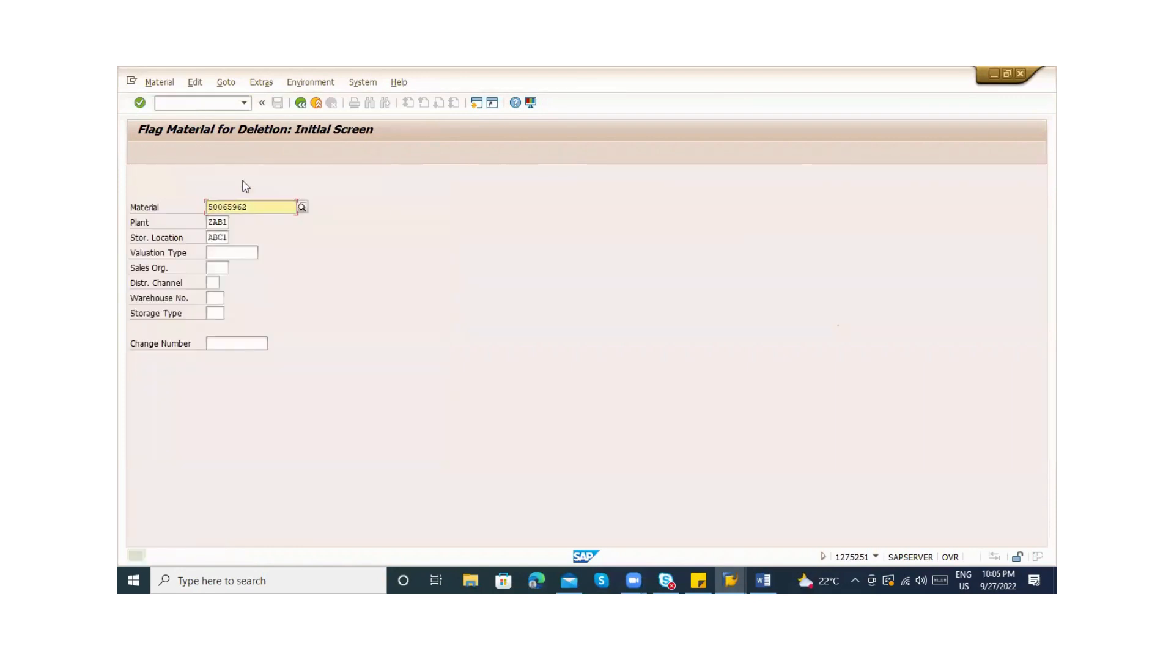
key(Return)
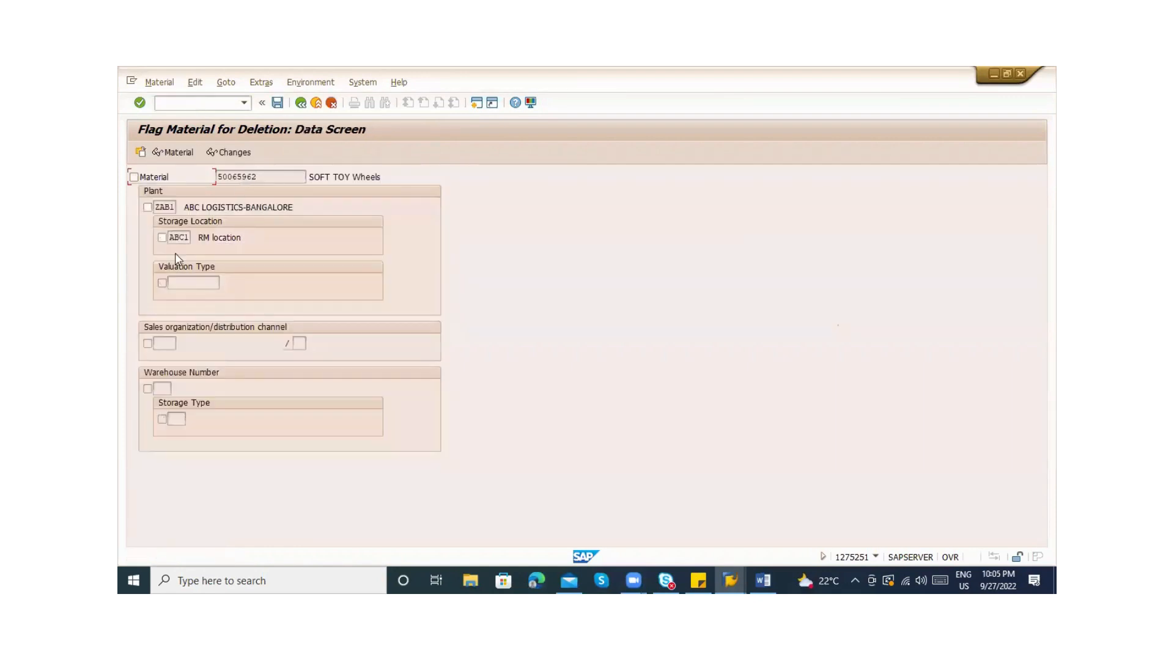
click(315, 104)
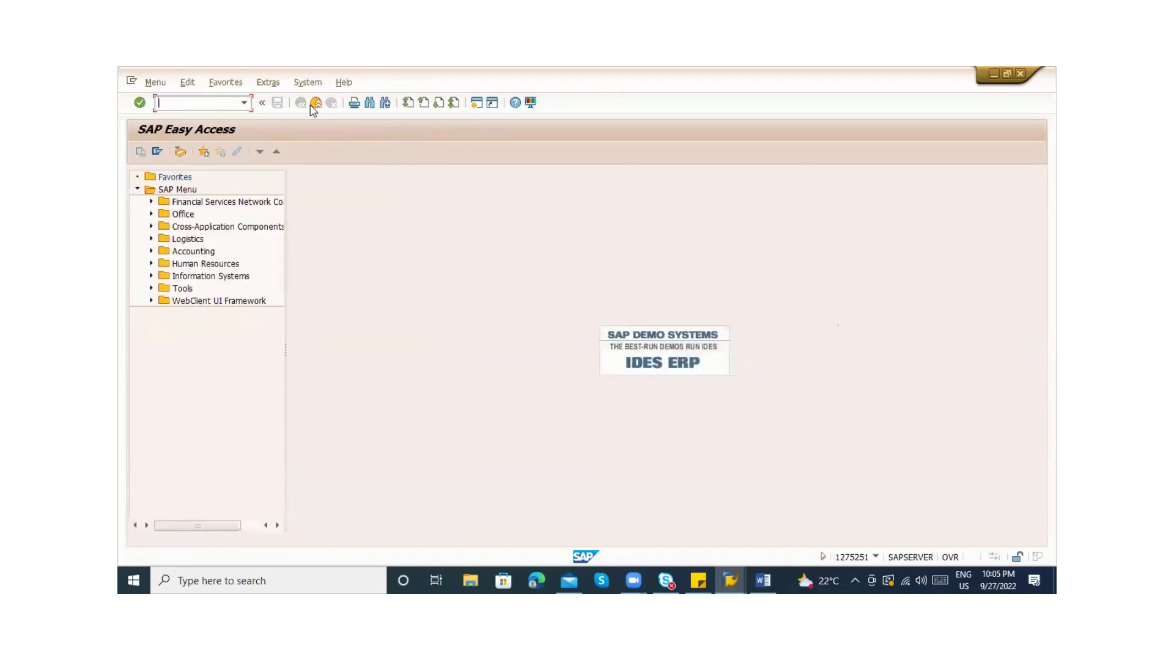
Expand Logistics > Materials Management > Material Master > Material in the SAP Menu, widening the tree
click(151, 239)
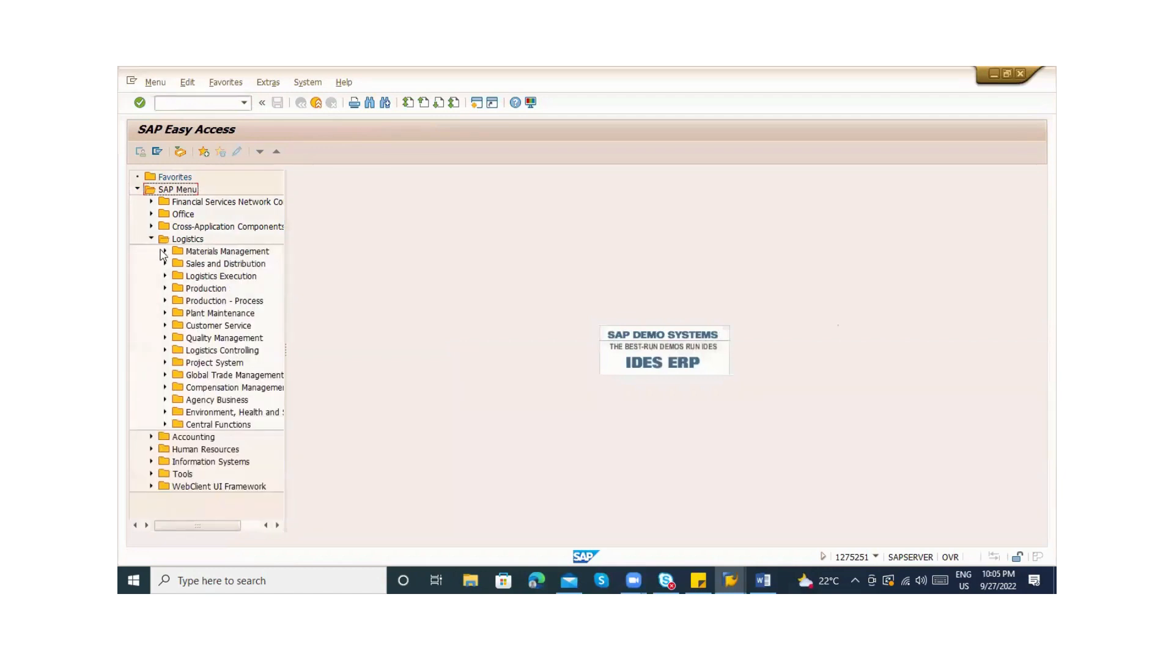
click(165, 252)
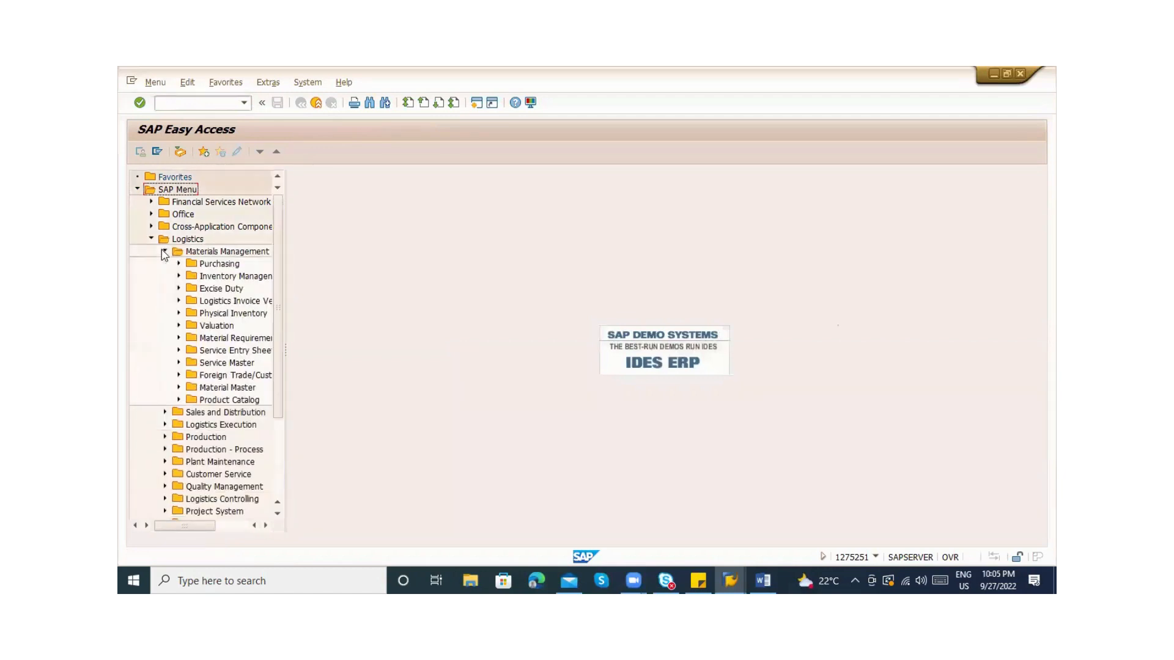
drag(286, 335, 453, 335)
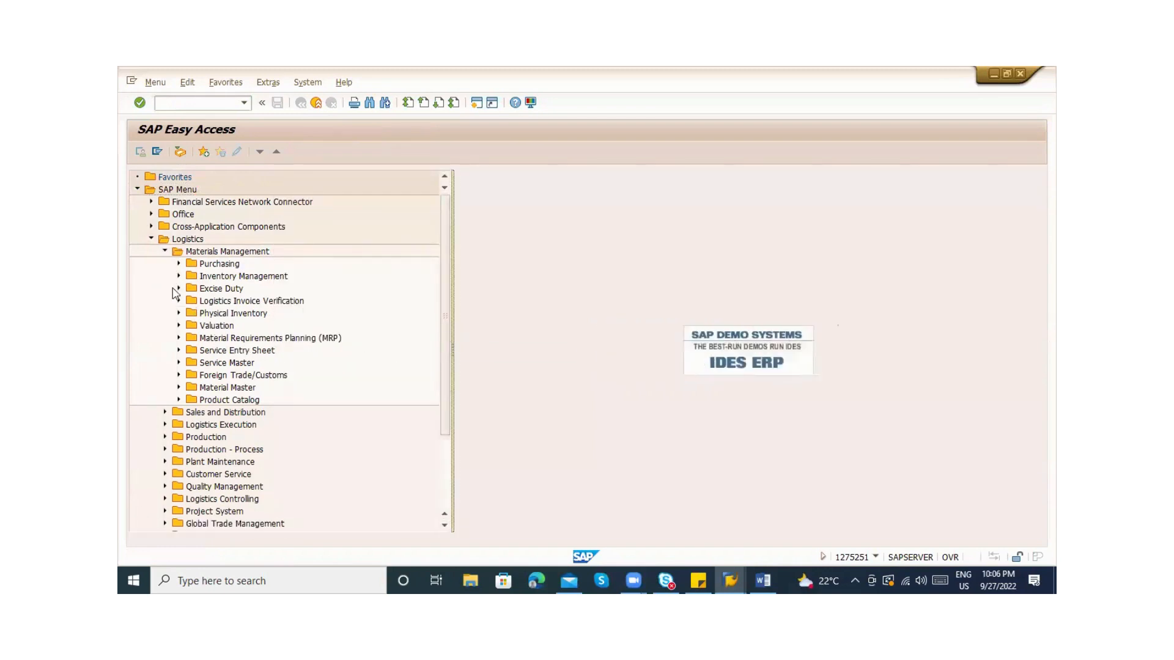
click(178, 389)
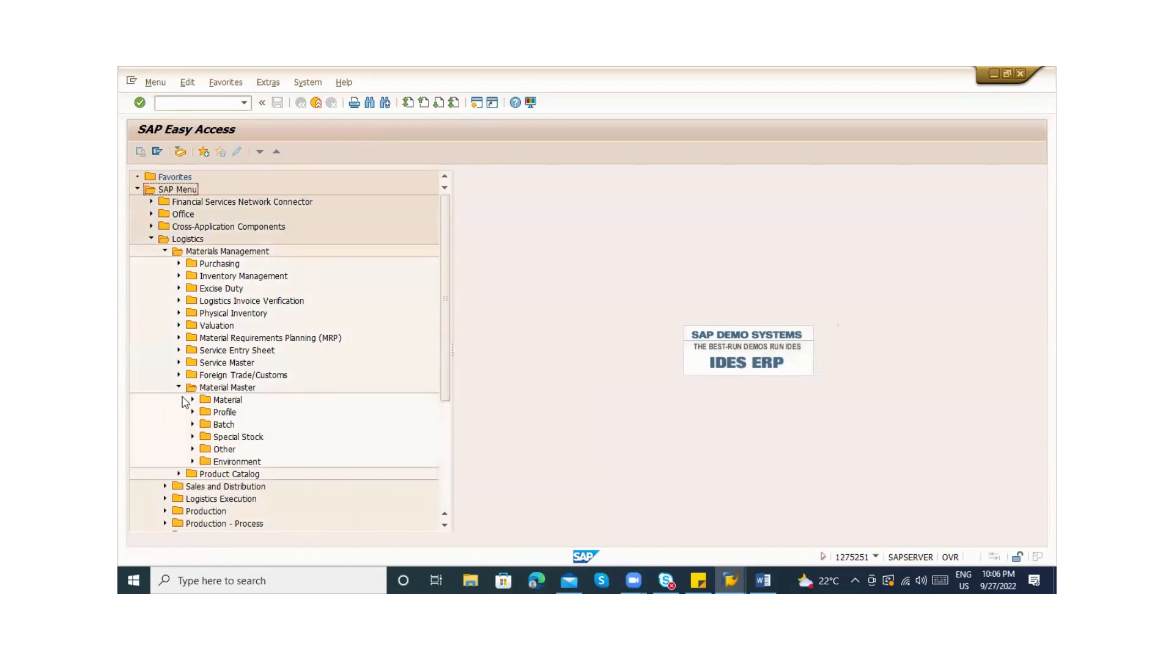
click(190, 401)
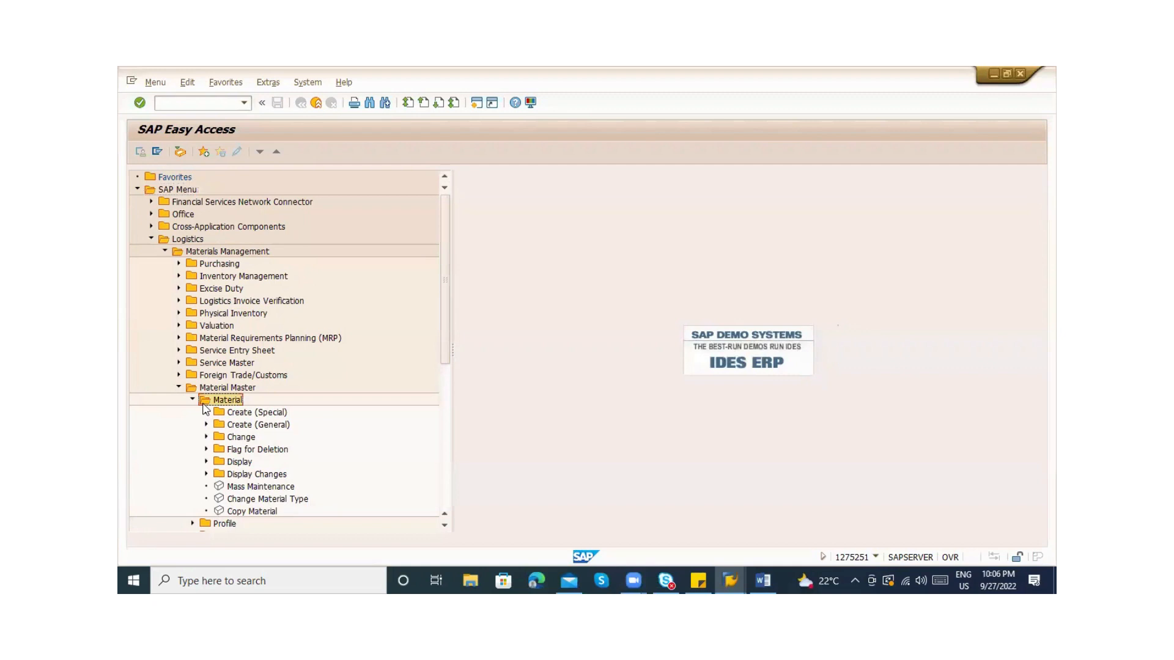
click(206, 413)
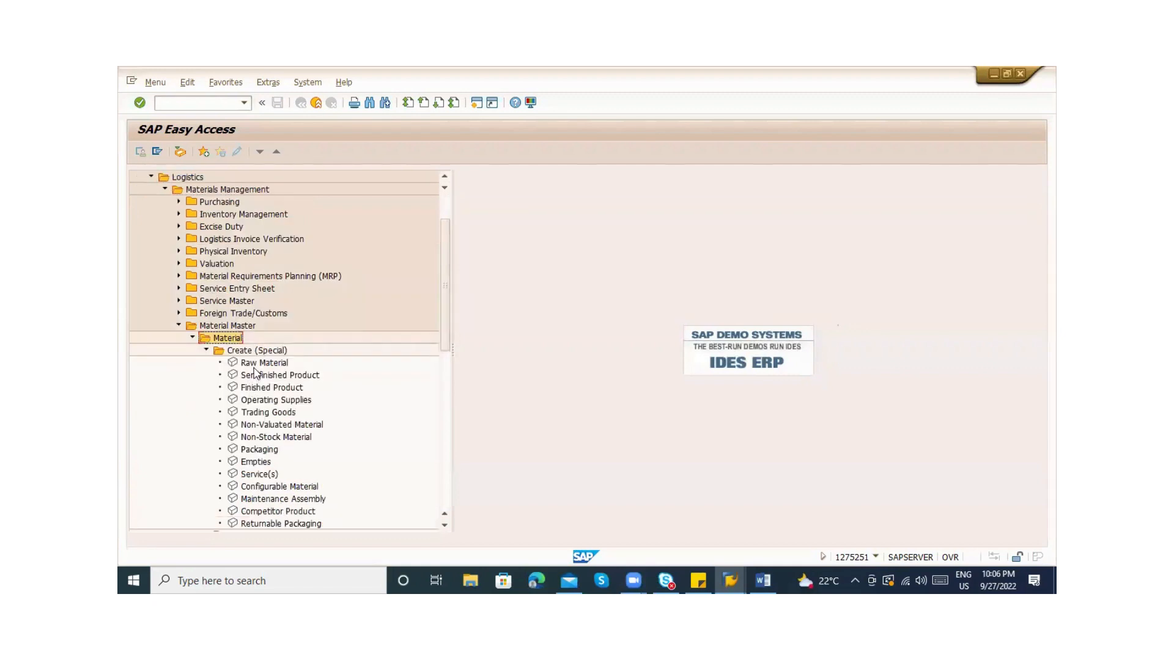
click(206, 350)
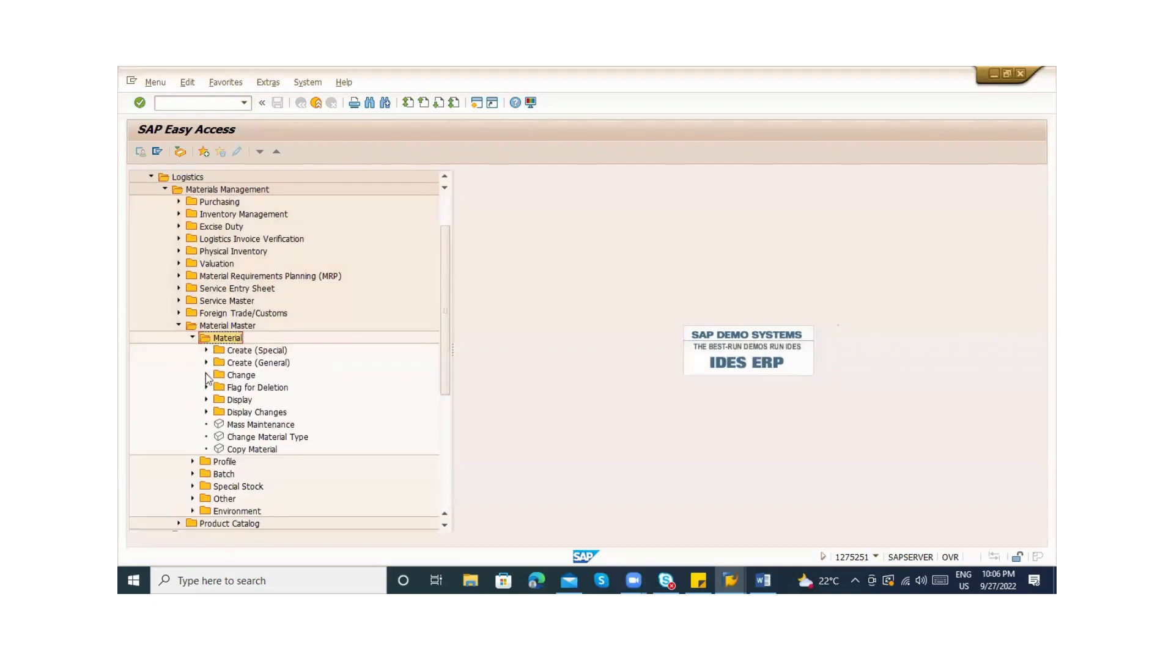
Browse the Material folder's Change Material Type, Display, Display Changes, Flag for Deletion and Change entries
click(235, 427)
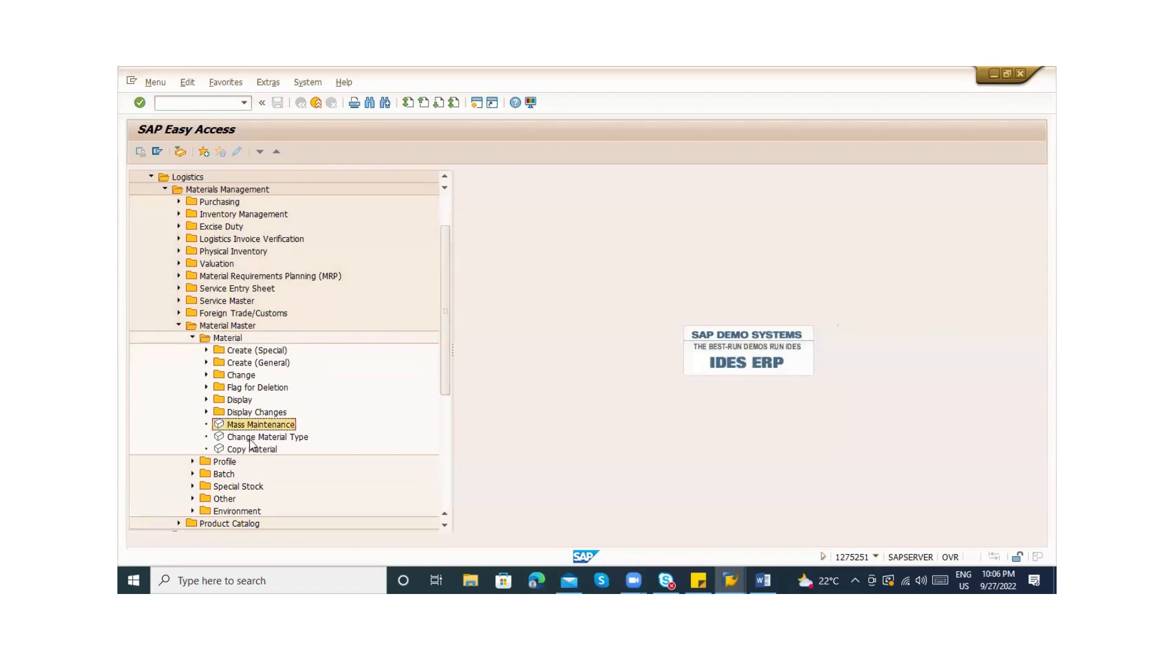
click(251, 438)
click(206, 413)
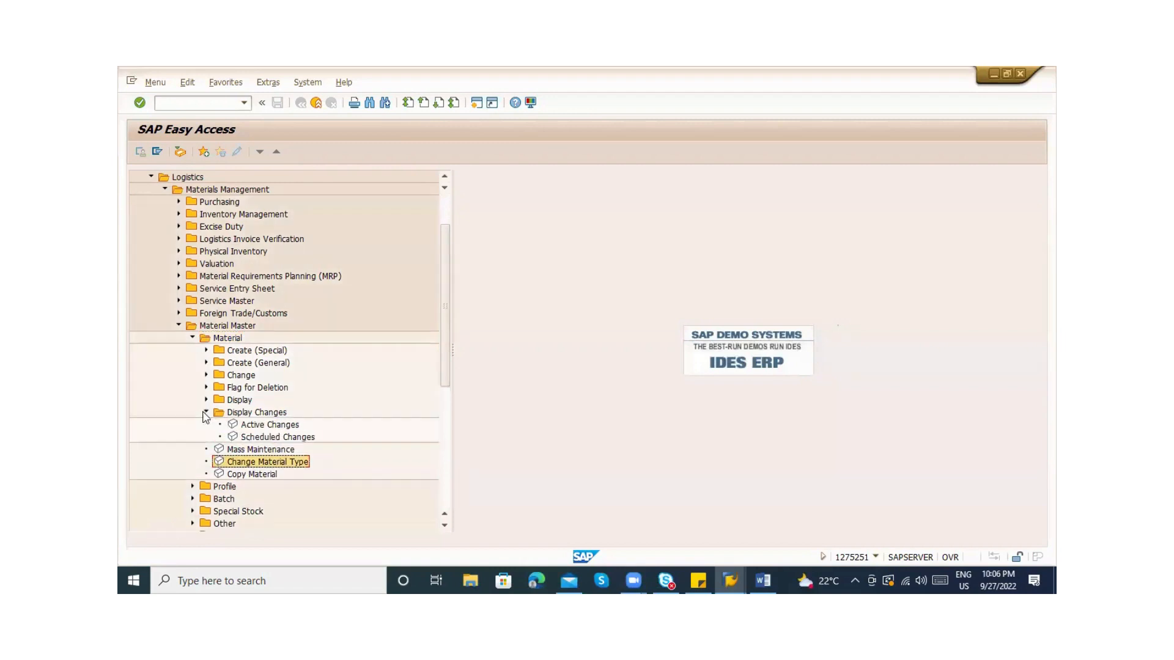
click(206, 413)
click(206, 401)
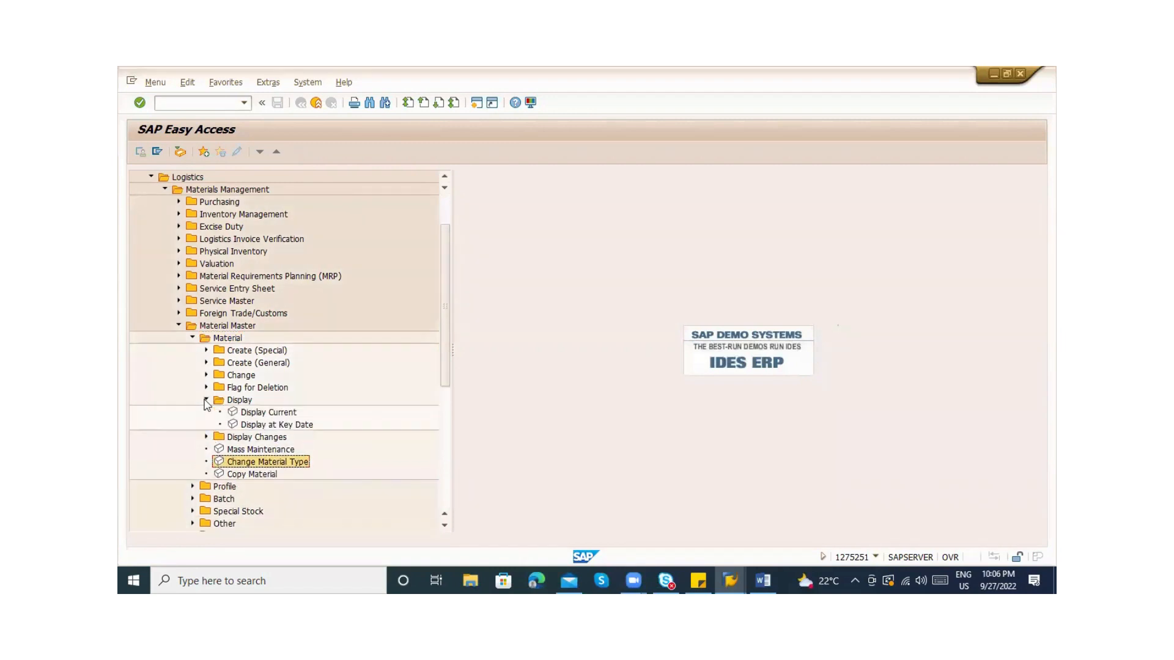
click(206, 400)
click(206, 388)
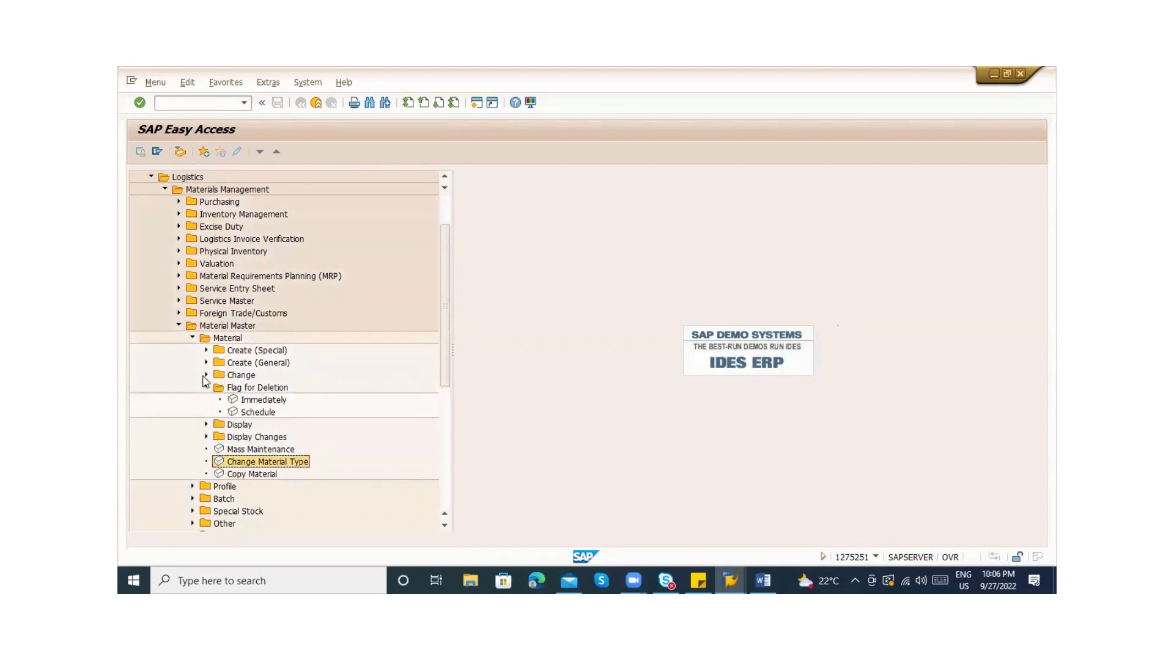
click(206, 376)
click(206, 375)
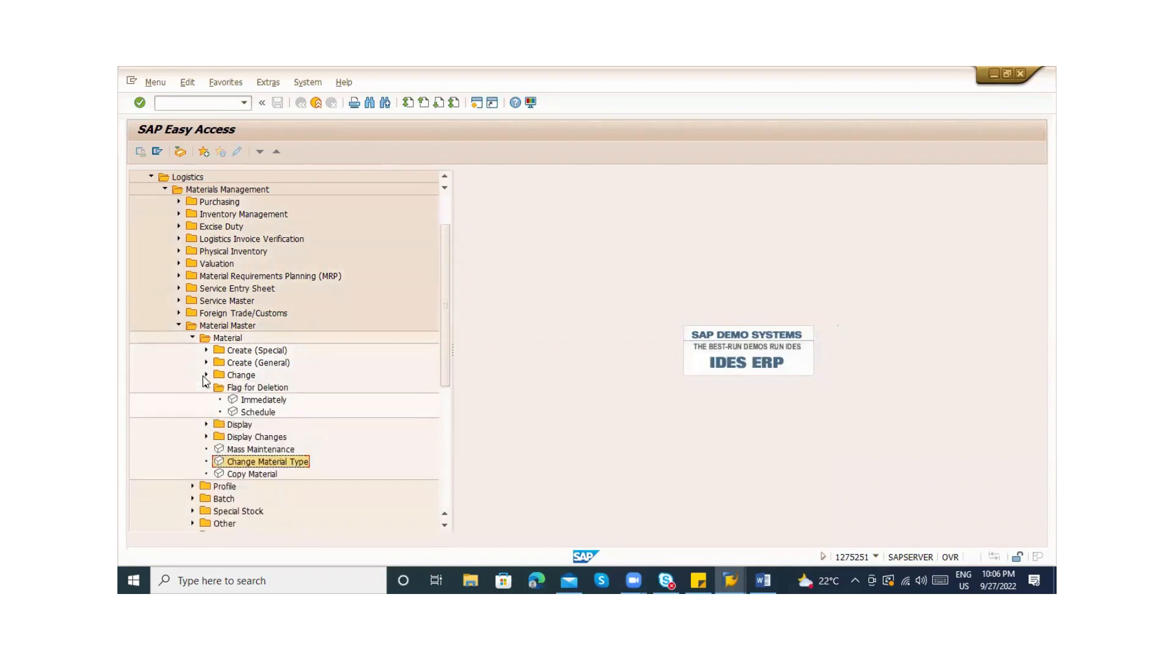
click(192, 339)
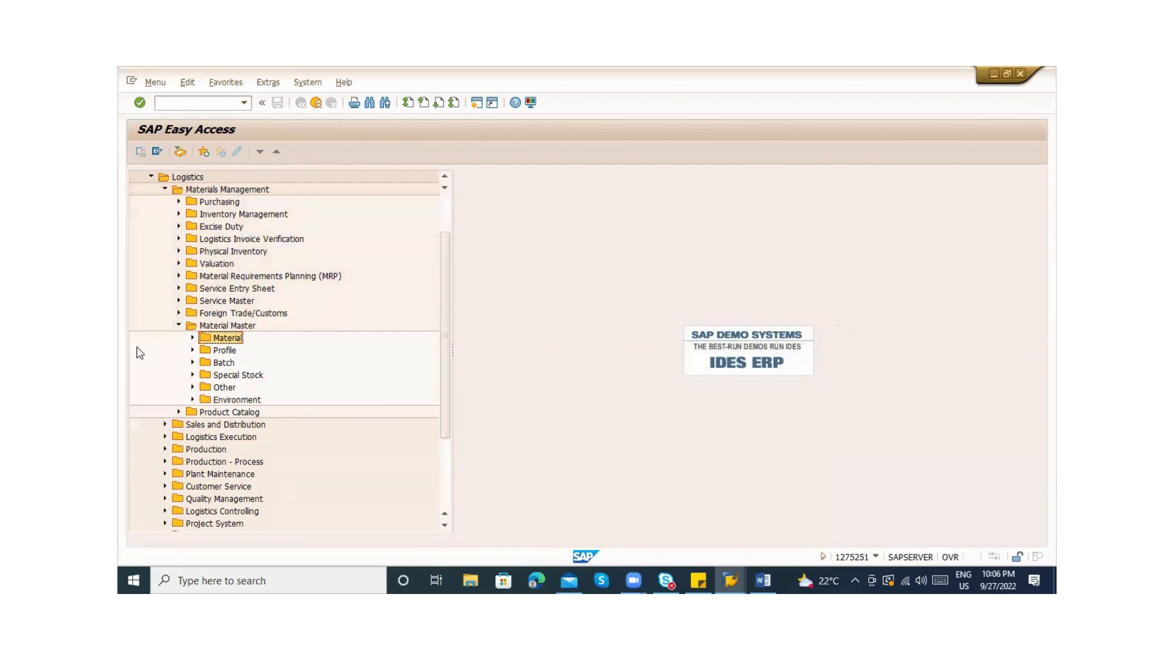
Open the Other folder under Material Master and launch Extend Material View(s)
click(187, 400)
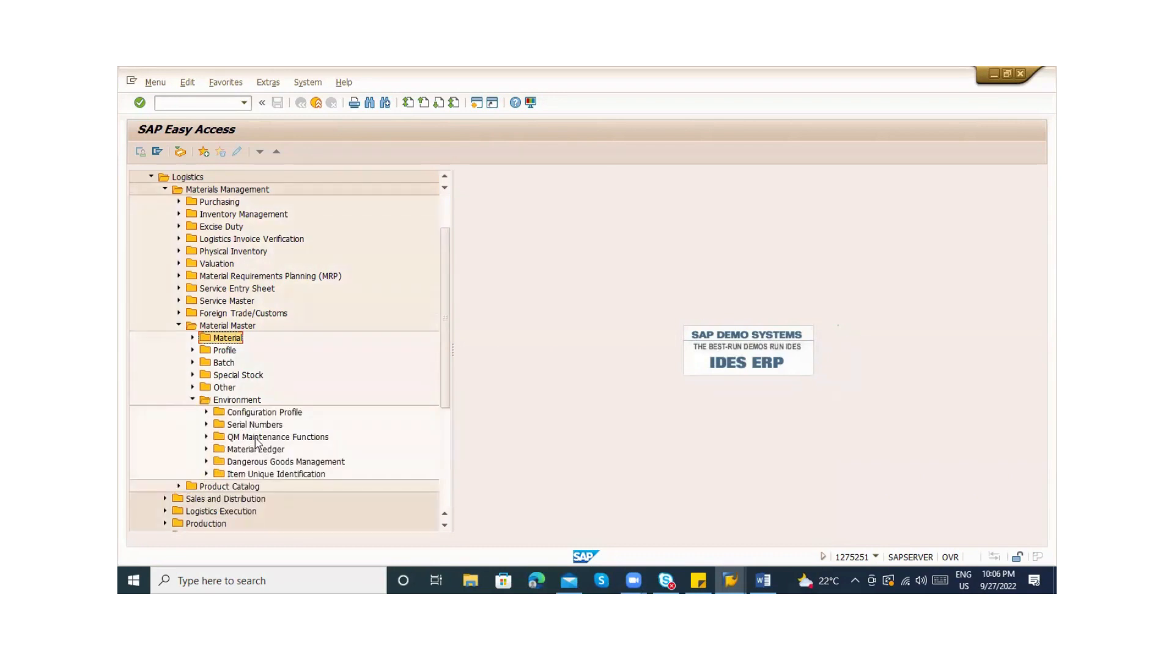
click(192, 400)
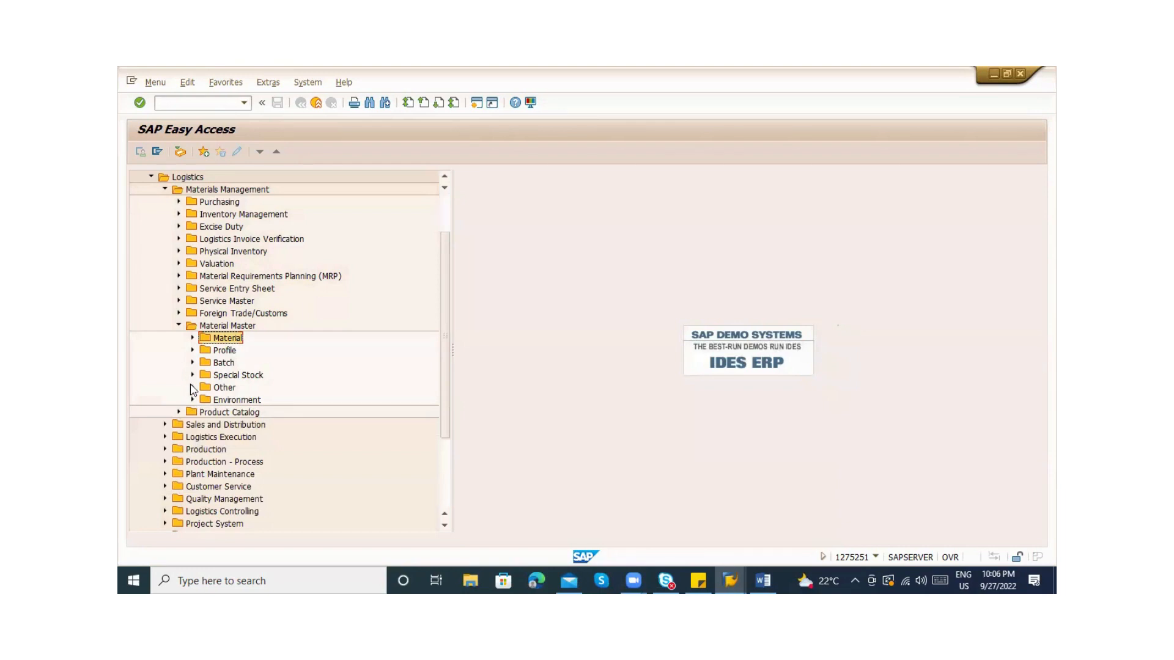
click(192, 389)
click(234, 402)
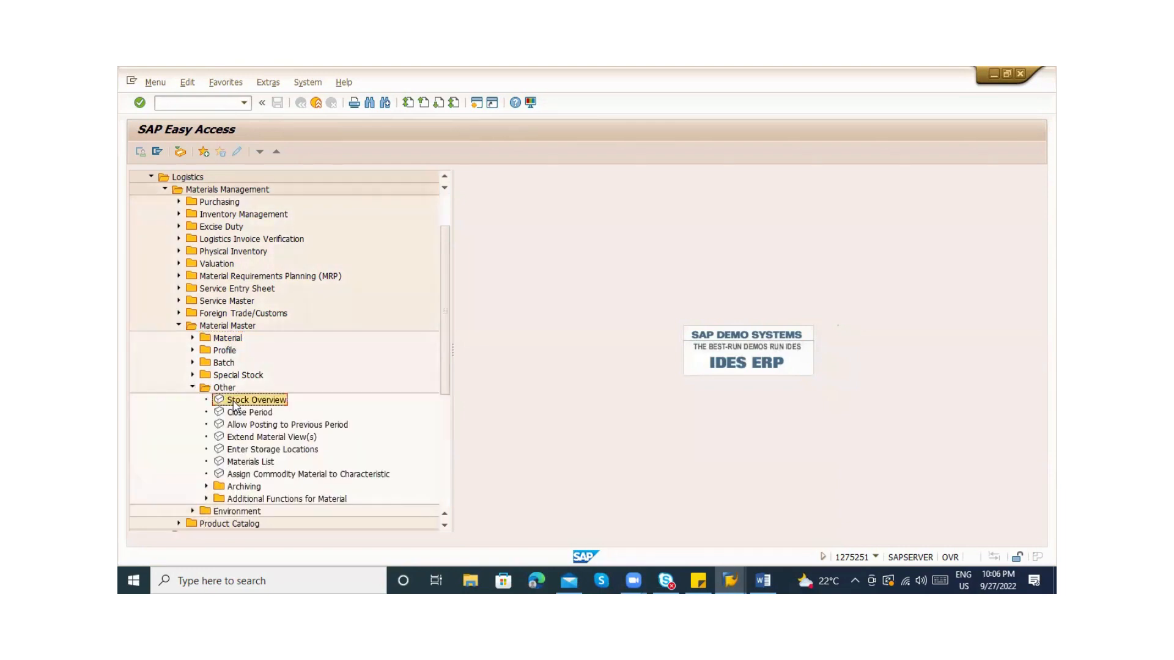
click(269, 428)
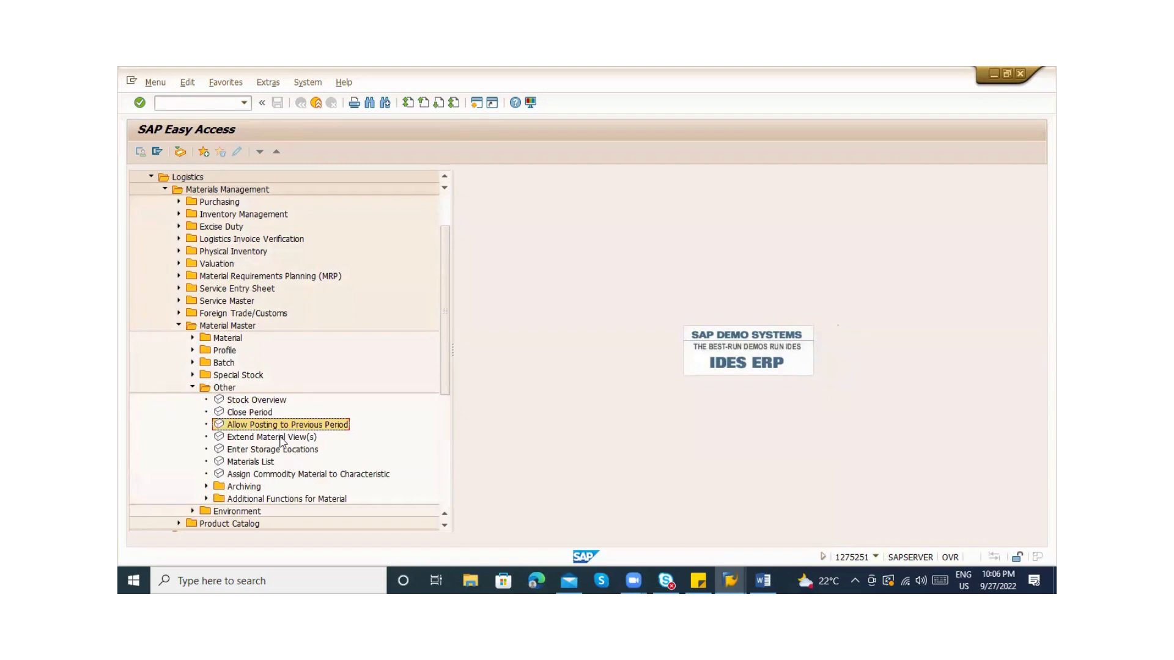
double_click(281, 437)
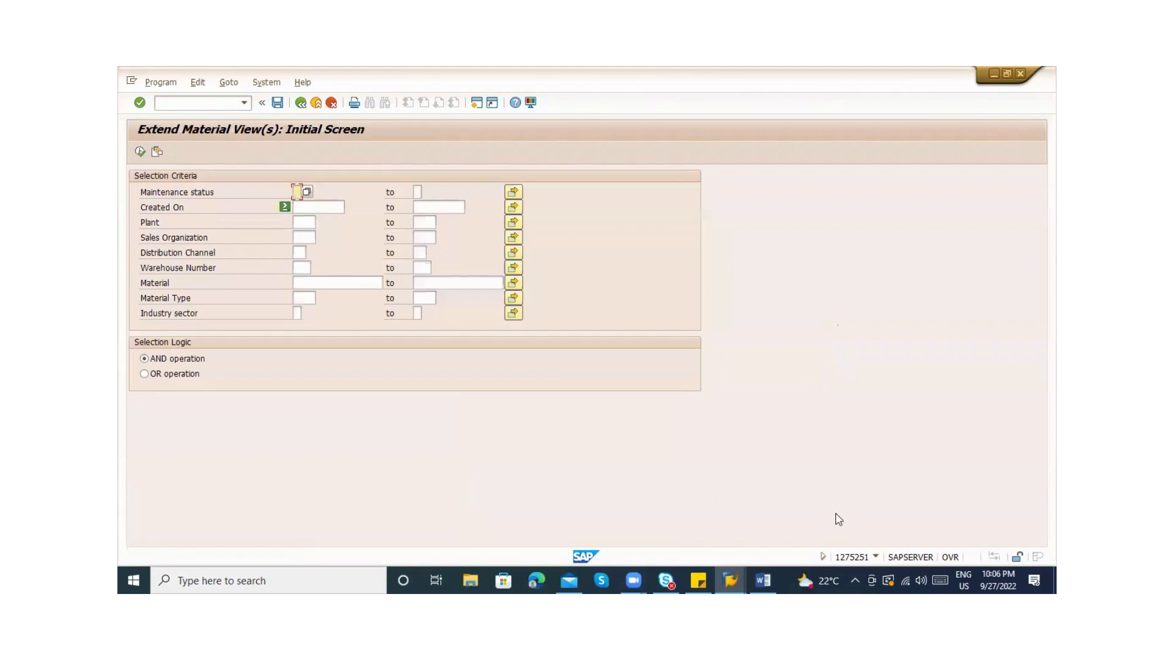
Confirm the current transaction is MM50 and check the Material criterion's selection options
click(875, 557)
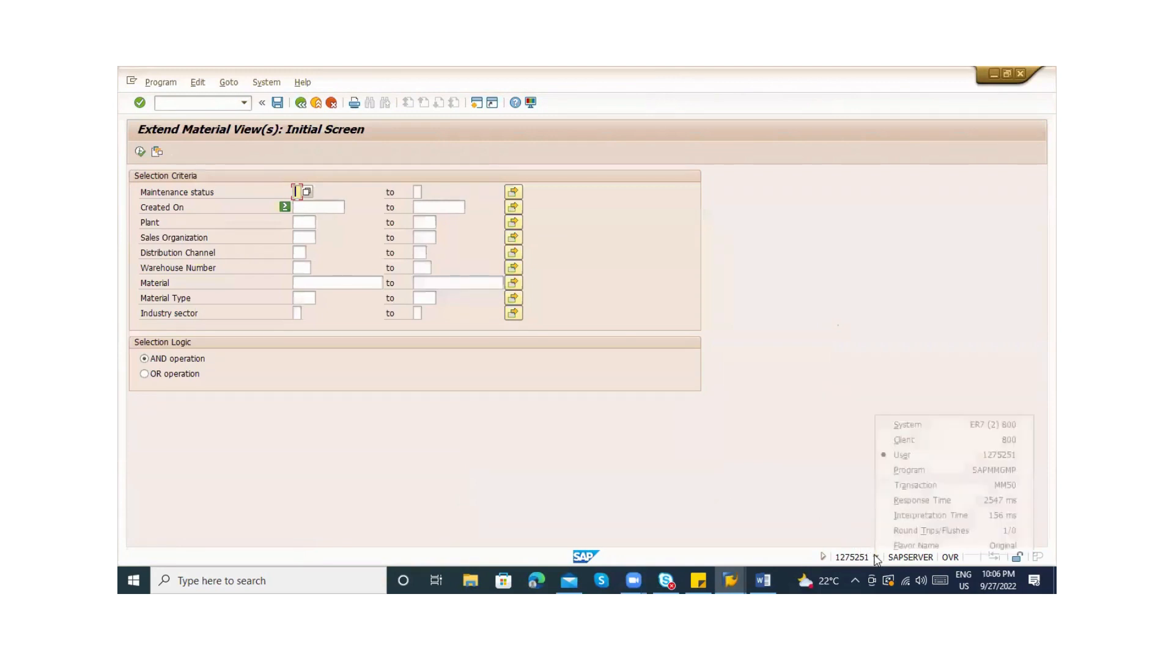
click(902, 486)
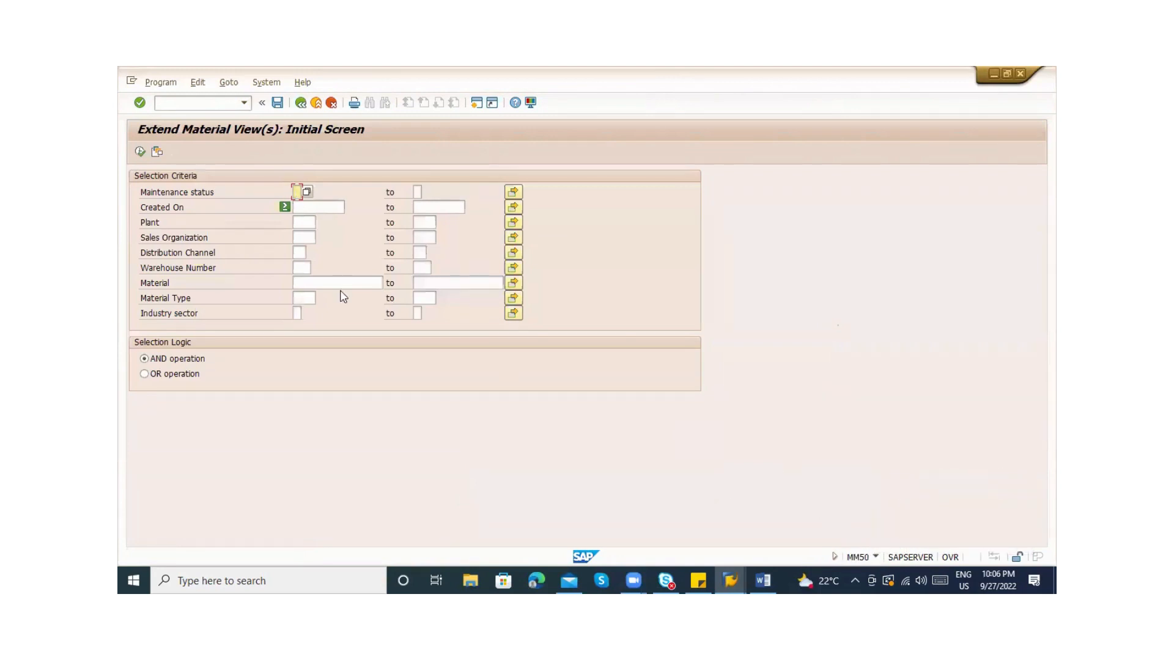
click(305, 221)
double_click(303, 281)
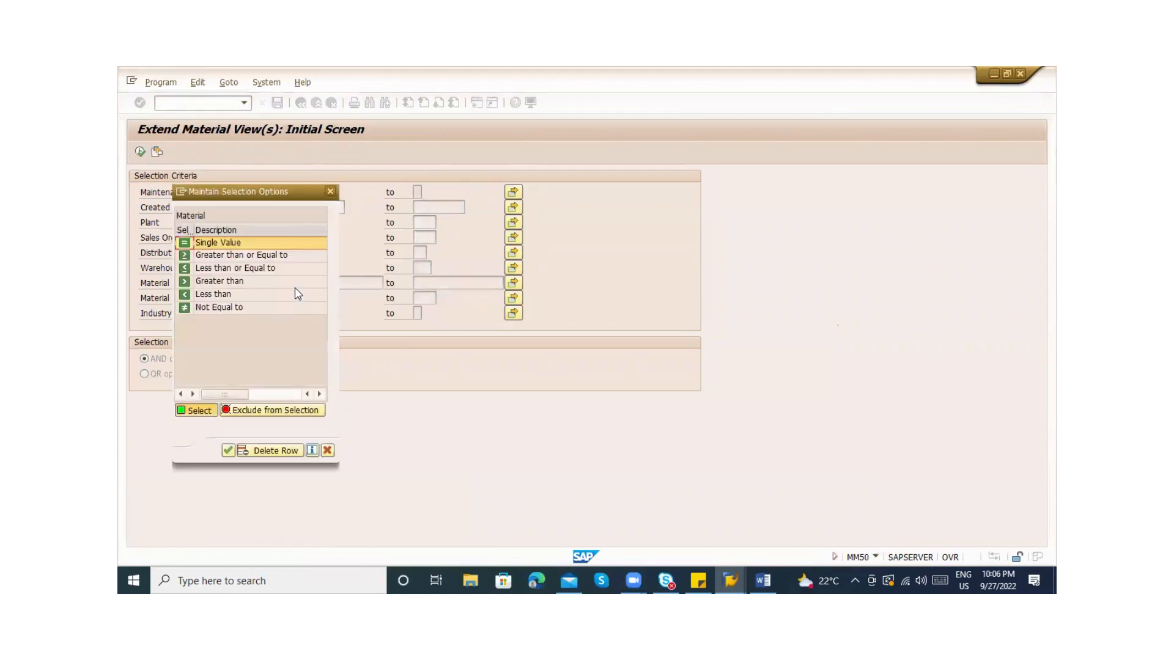
key(Escape)
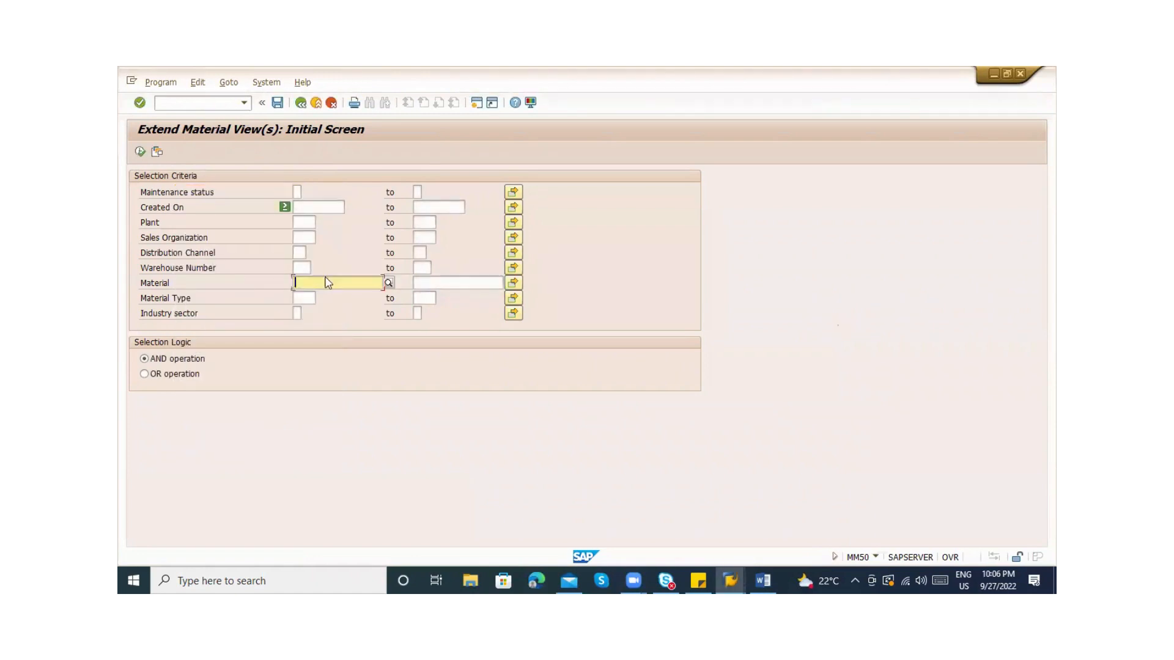
click(328, 275)
Copy material 50065962 from the /nmm03 session into MM50's Material criterion and execute
key(alt+Tab)
key(alt+Tab)
key(alt+Tab)
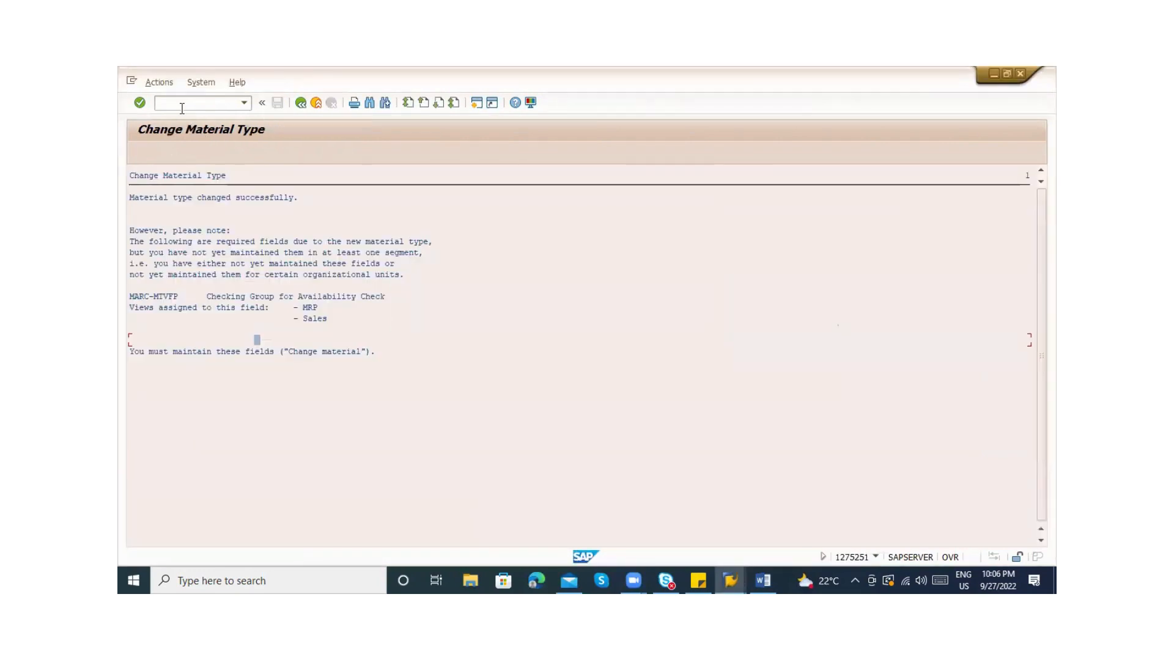
click(181, 108)
key(Return)
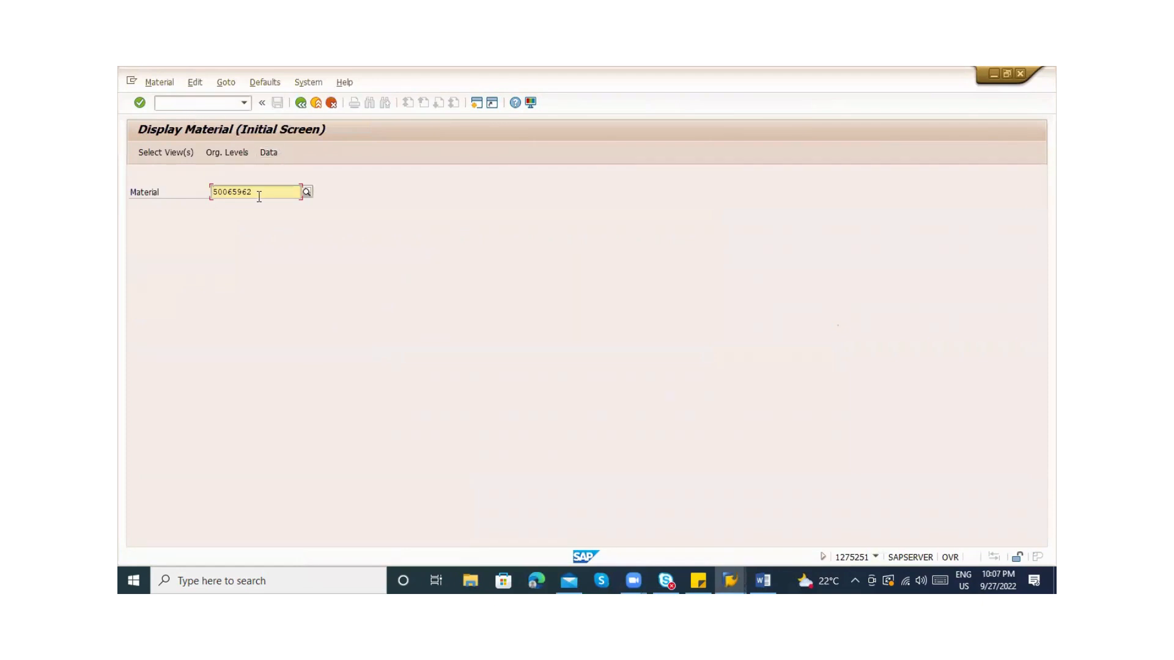
drag(260, 197, 201, 188)
key(ctrl+c)
key(Return)
key(ctrl+v)
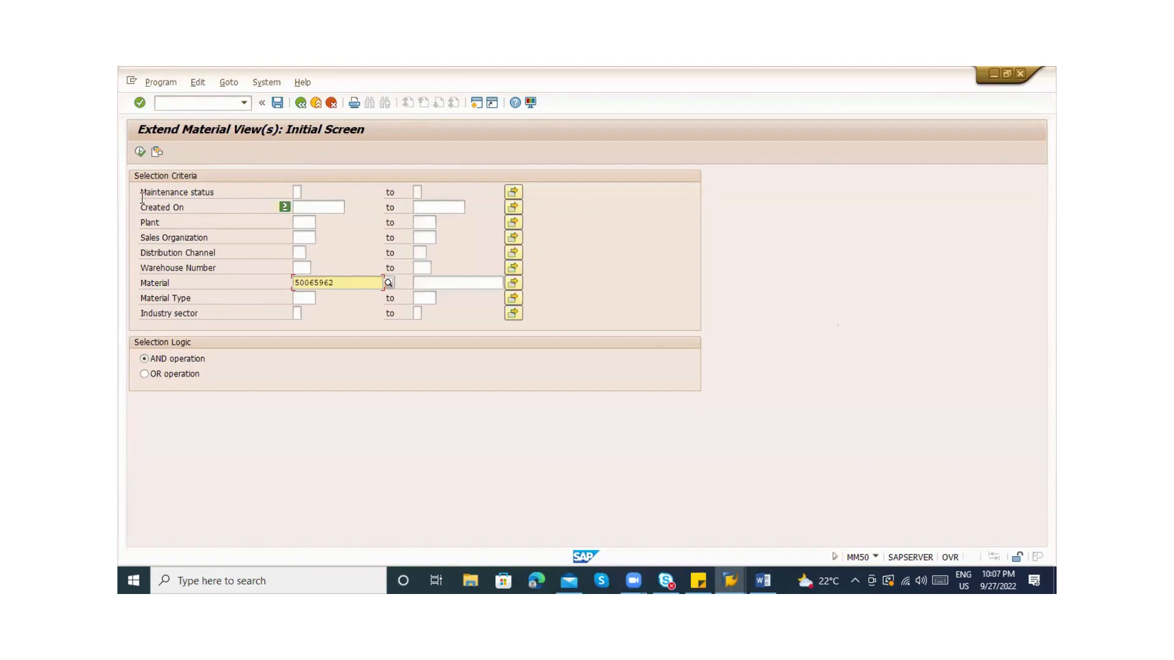
click(139, 152)
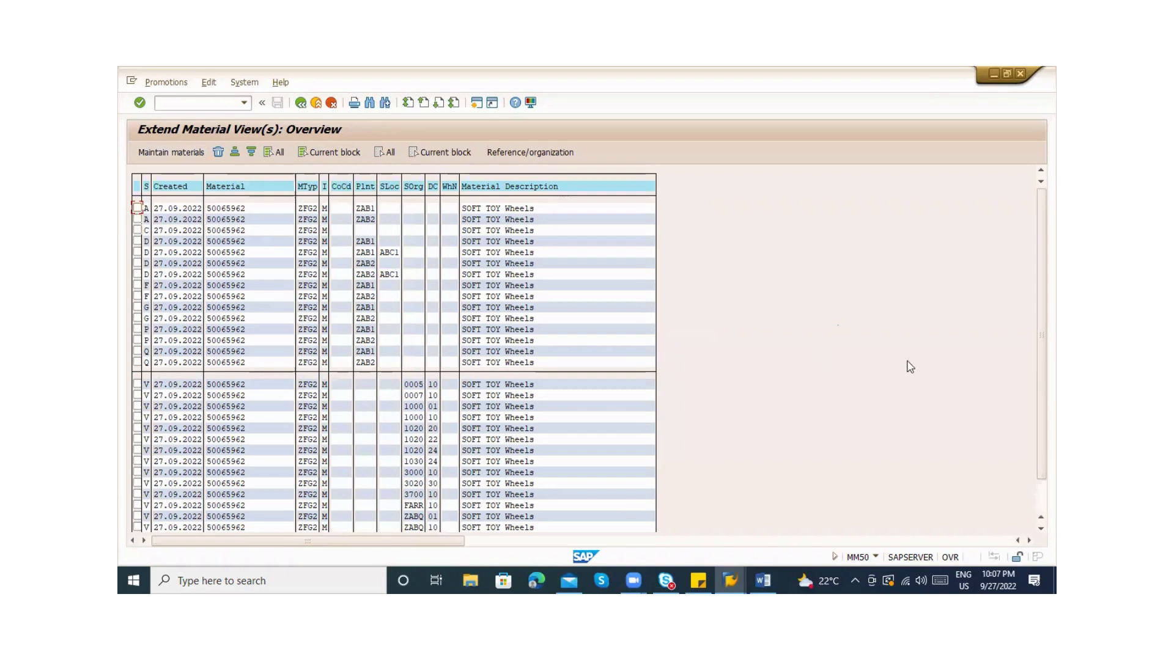
Rerun the MM50 selection for material 50065962 restricted to plant ZAB1
click(1041, 497)
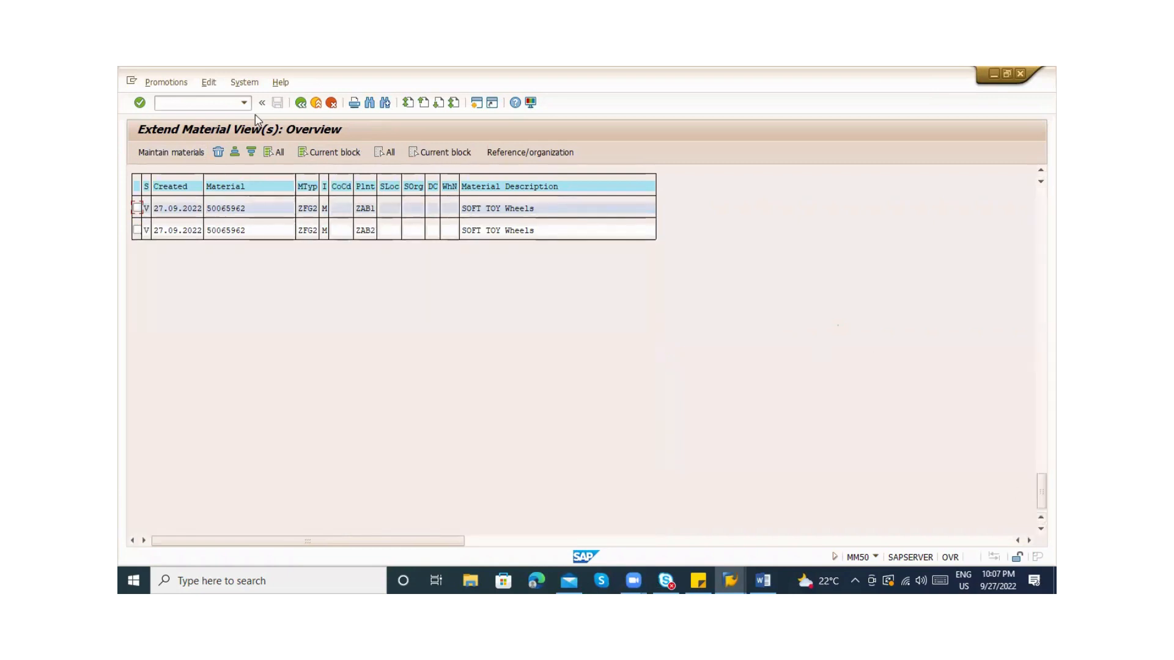
click(300, 102)
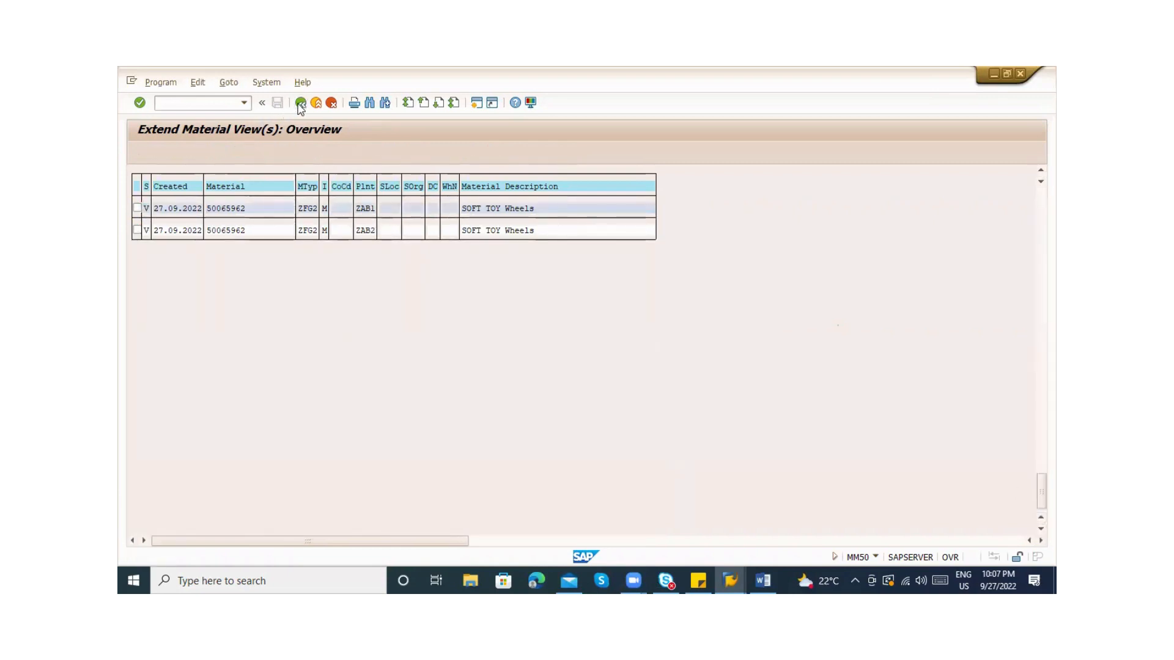
click(306, 222)
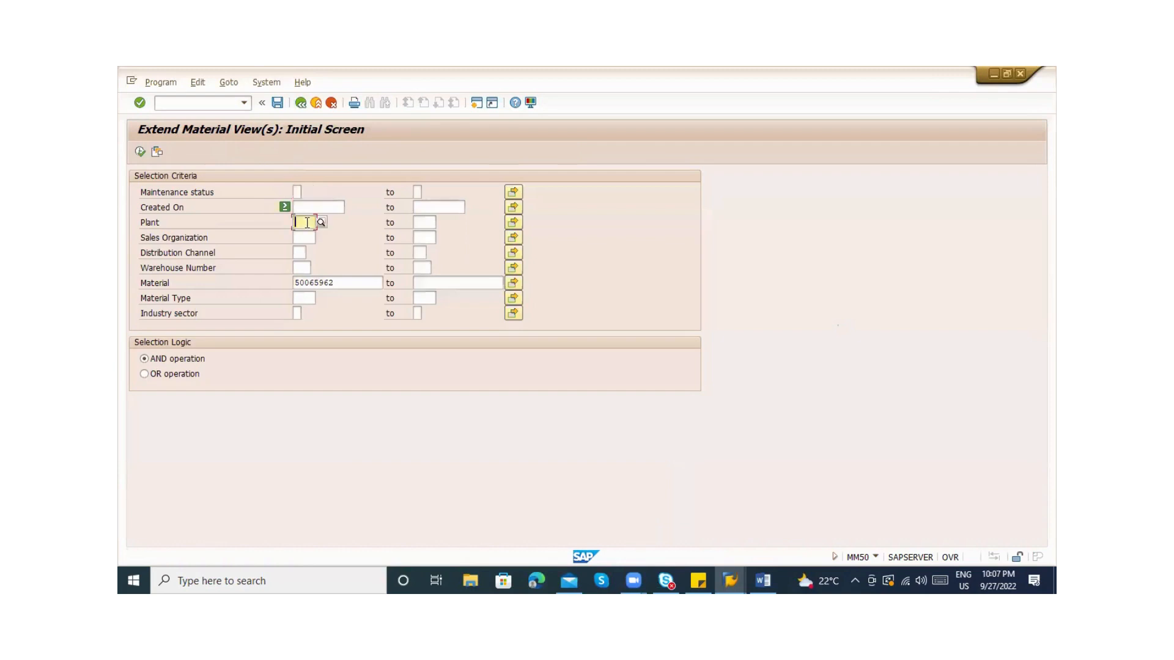
click(312, 221)
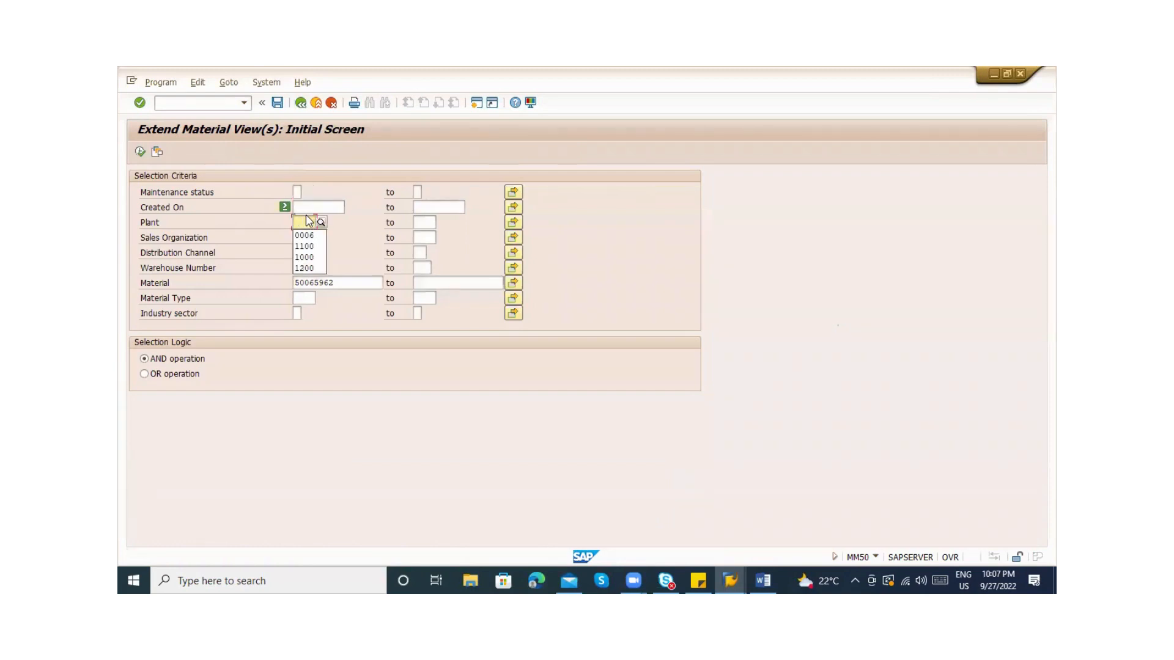
click(307, 217)
click(306, 220)
text(ZAB1)
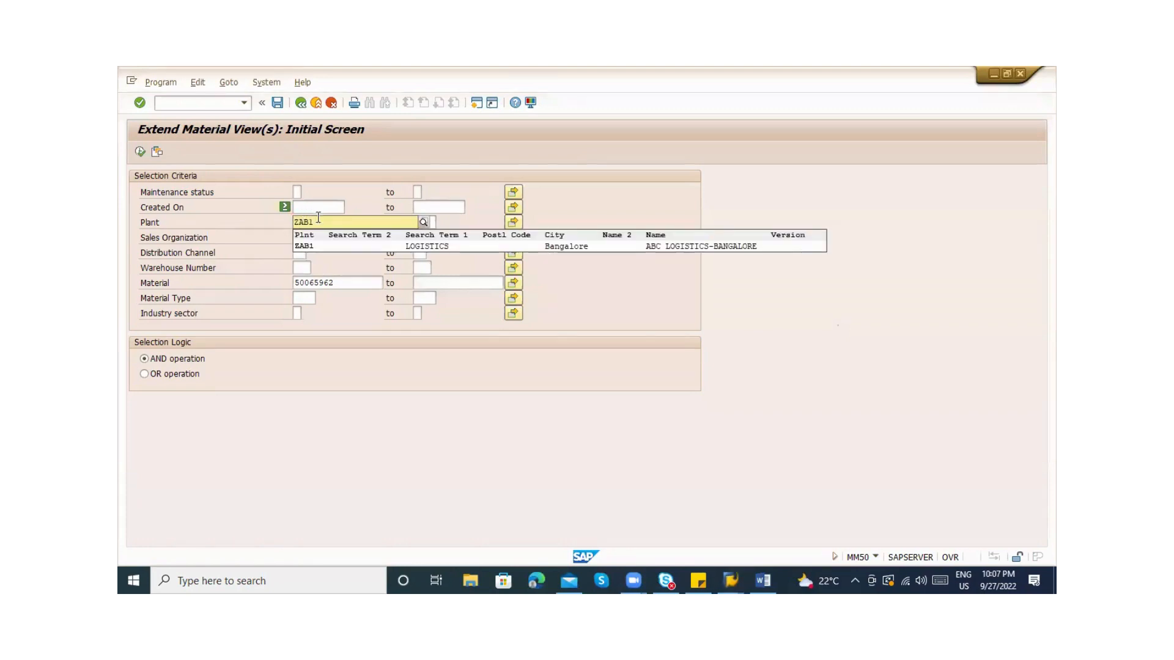
click(324, 247)
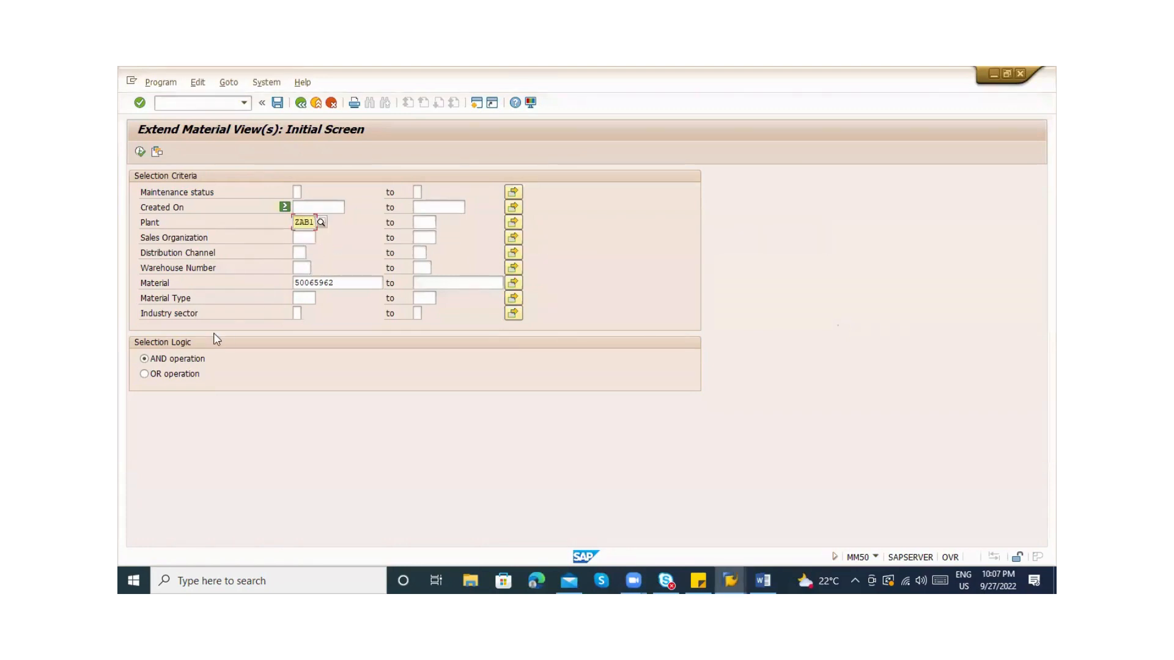
click(140, 153)
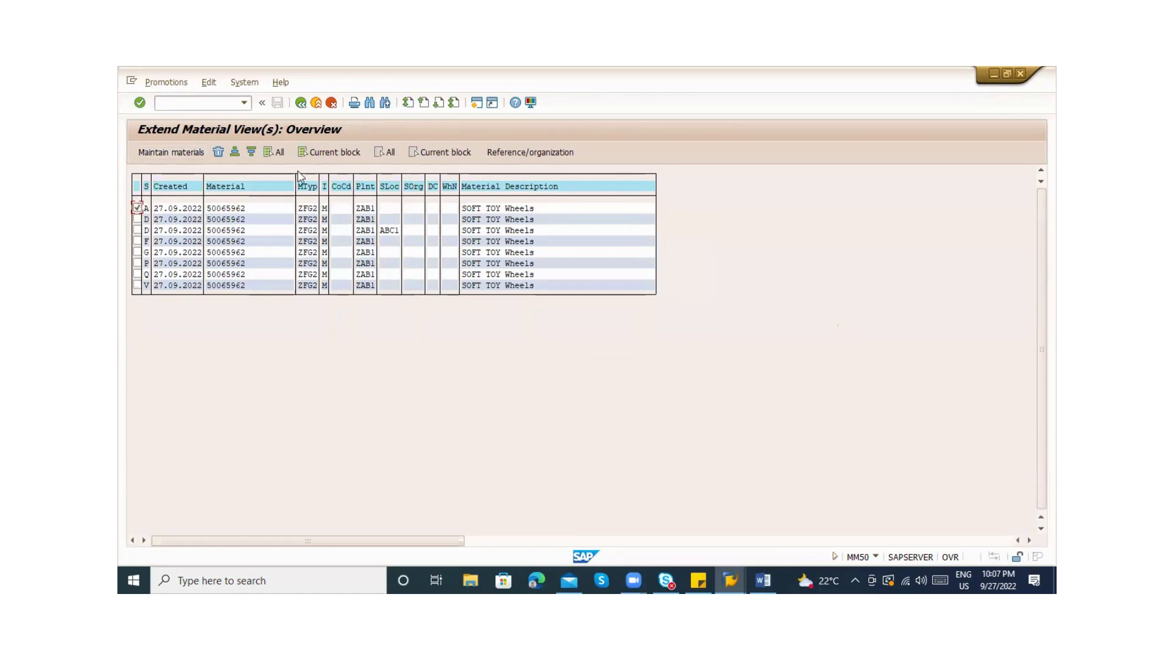
Set plant ZAB2 as the reference plant in the Reference/organization settings
click(522, 155)
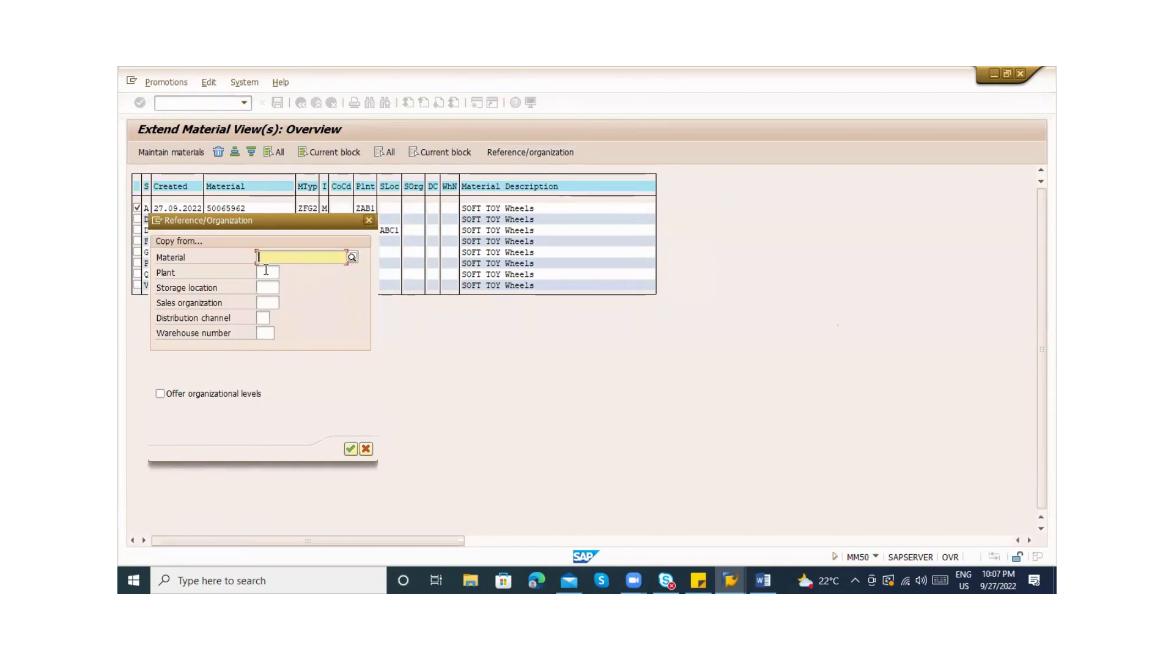
click(266, 271)
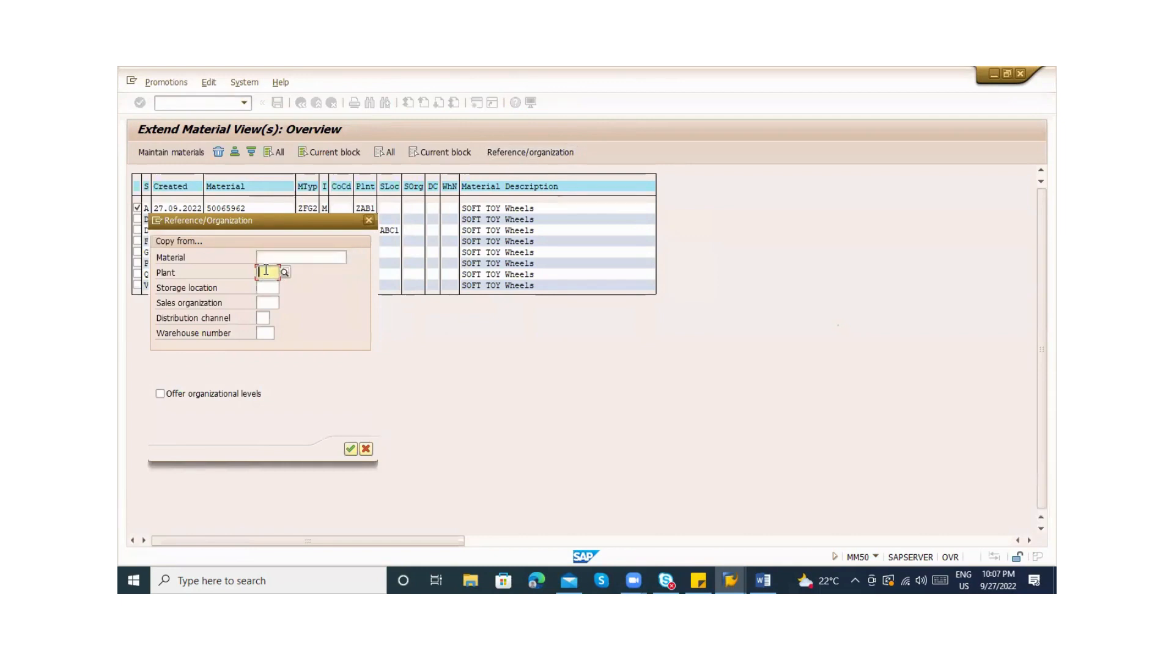
text(ZAB)
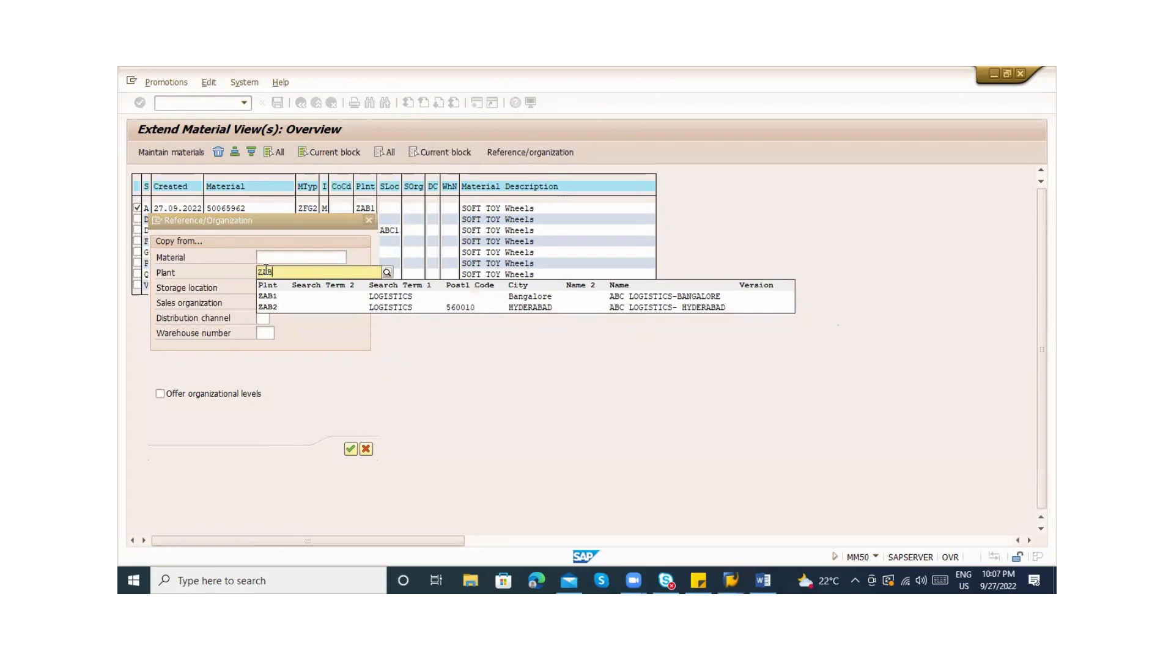
key(Down)
key(Down)
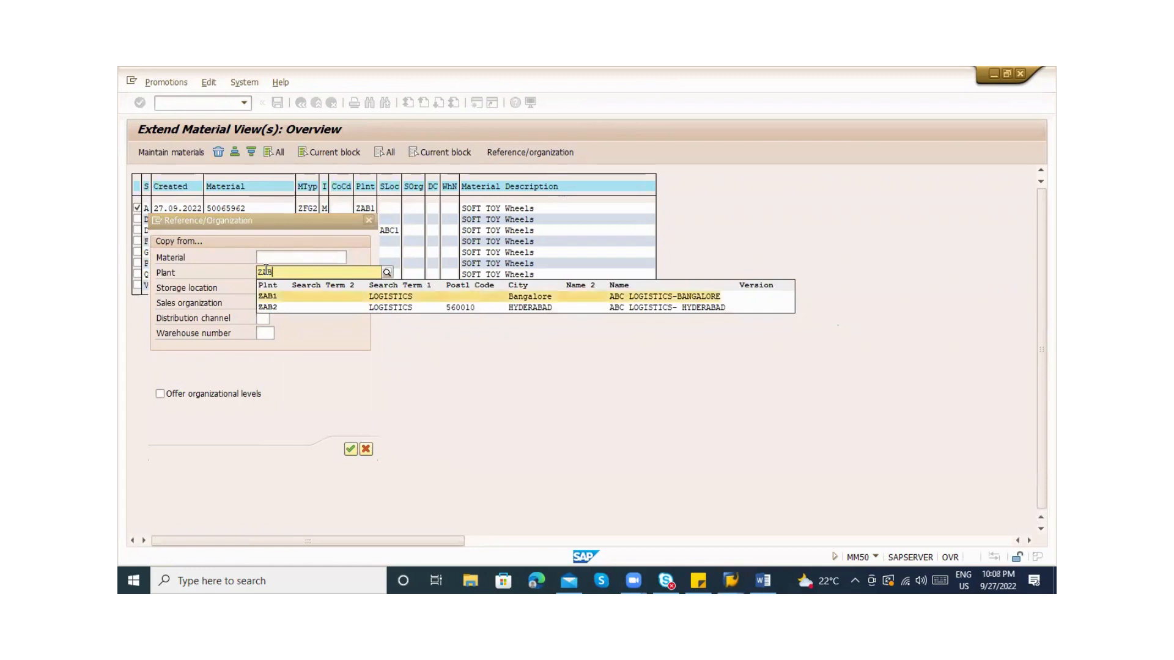
key(Return)
key(Tab)
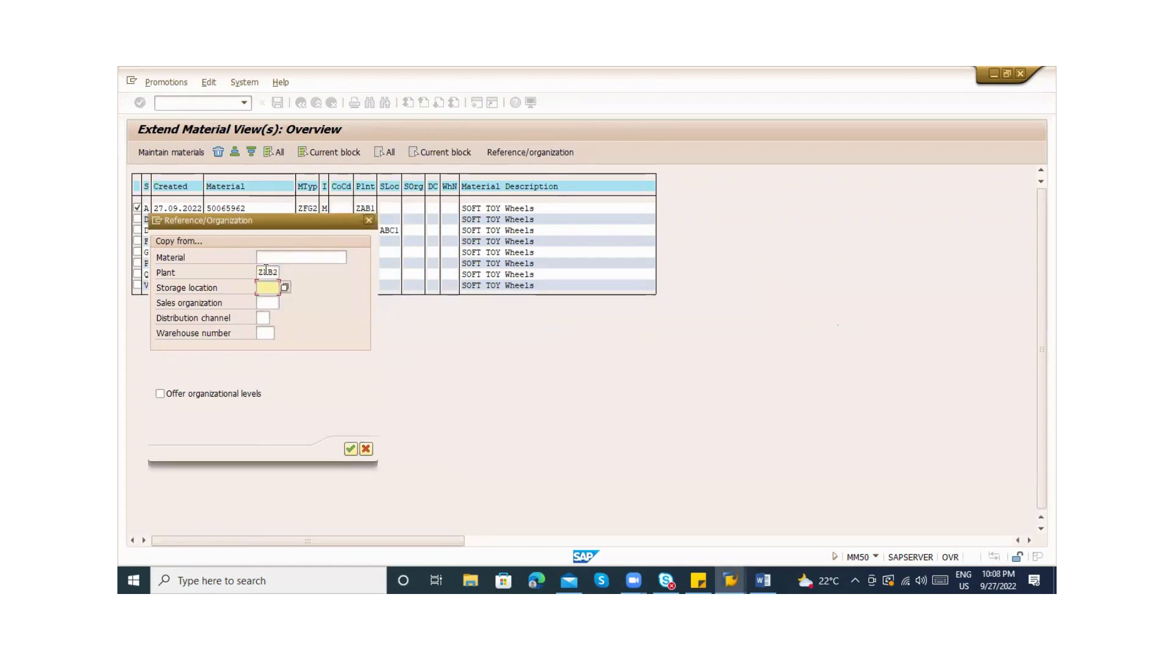
key(Tab)
key(Tab)
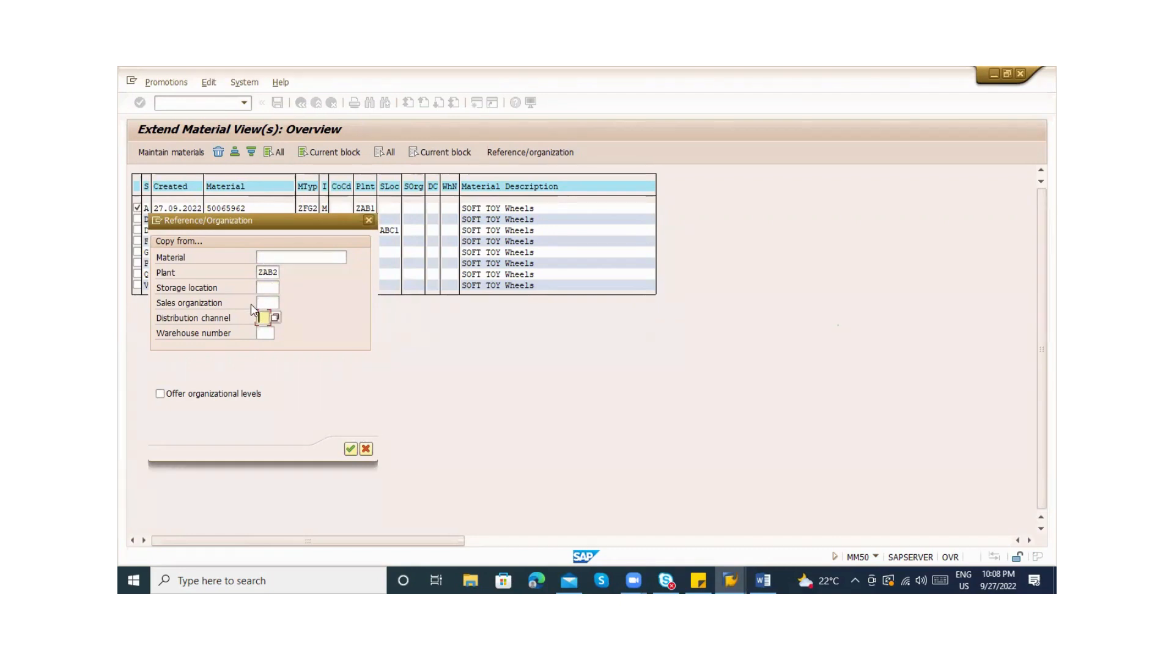
key(Return)
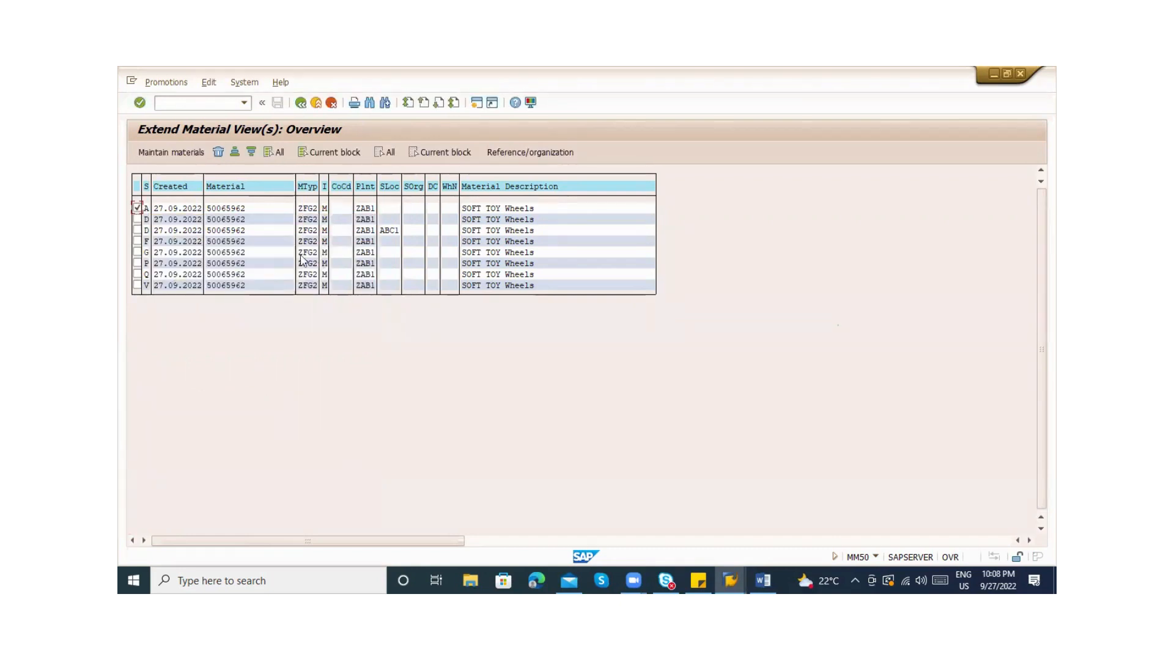
Open maintenance for the view A row, then the view D row, exiting each without saving
click(137, 208)
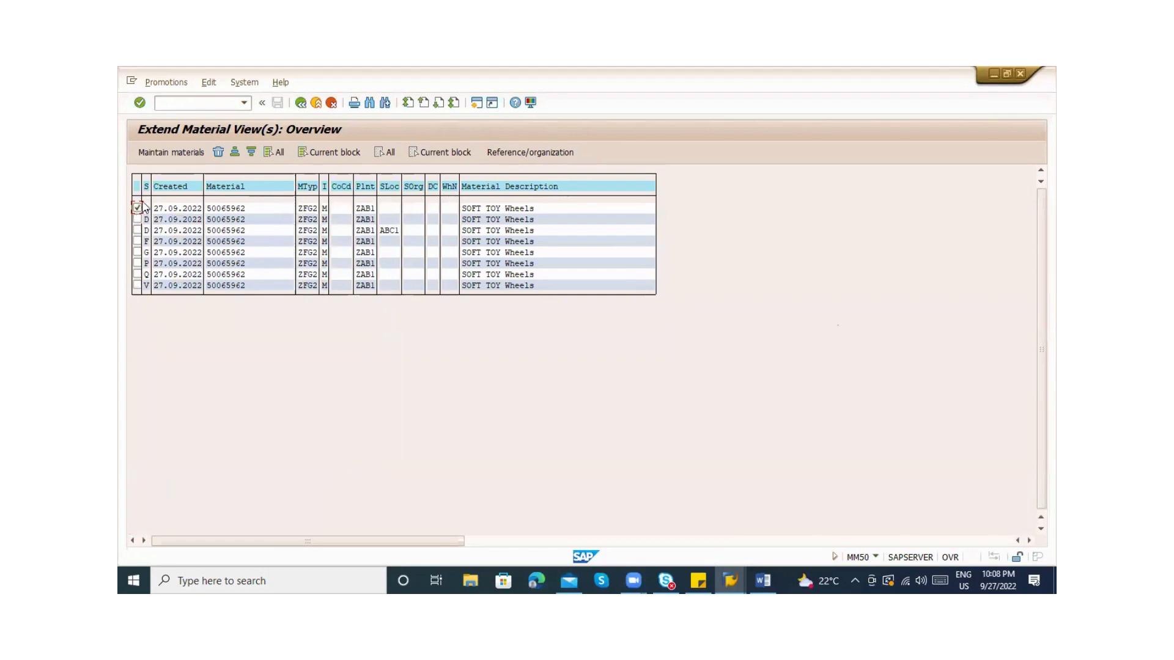
click(170, 153)
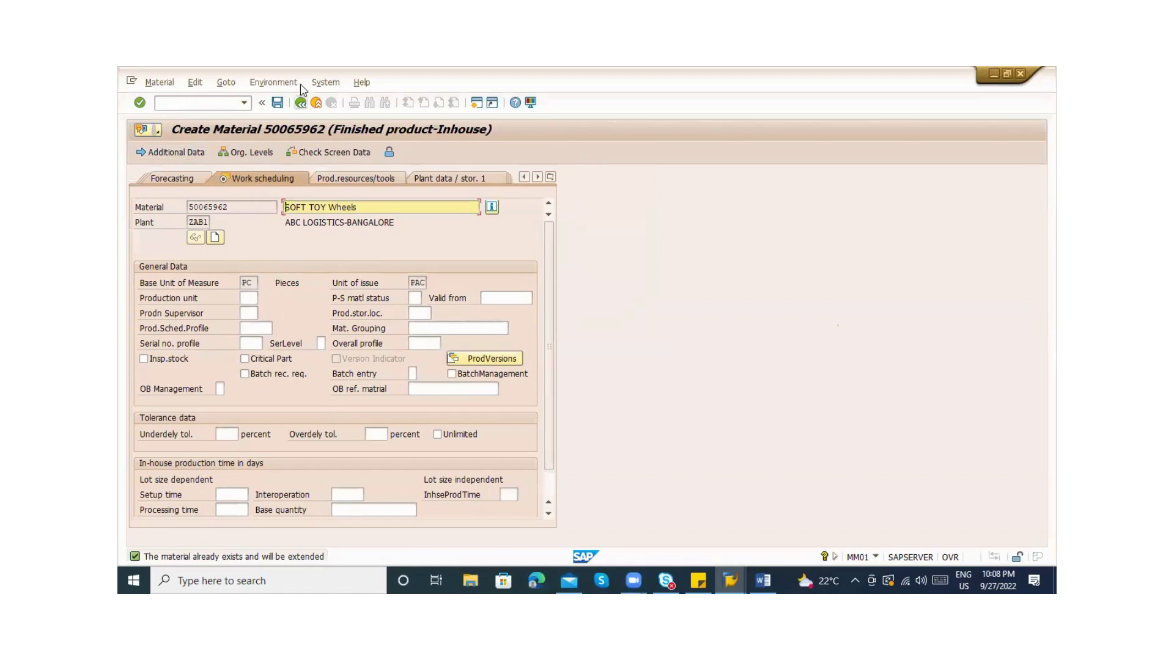
click(301, 103)
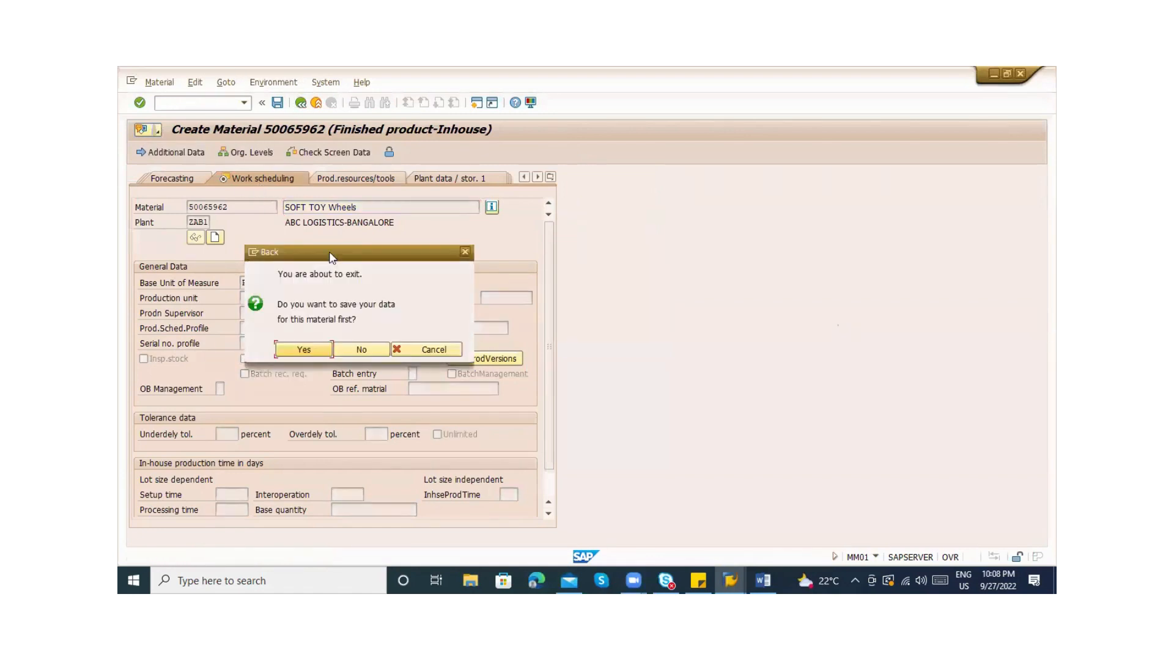
click(352, 350)
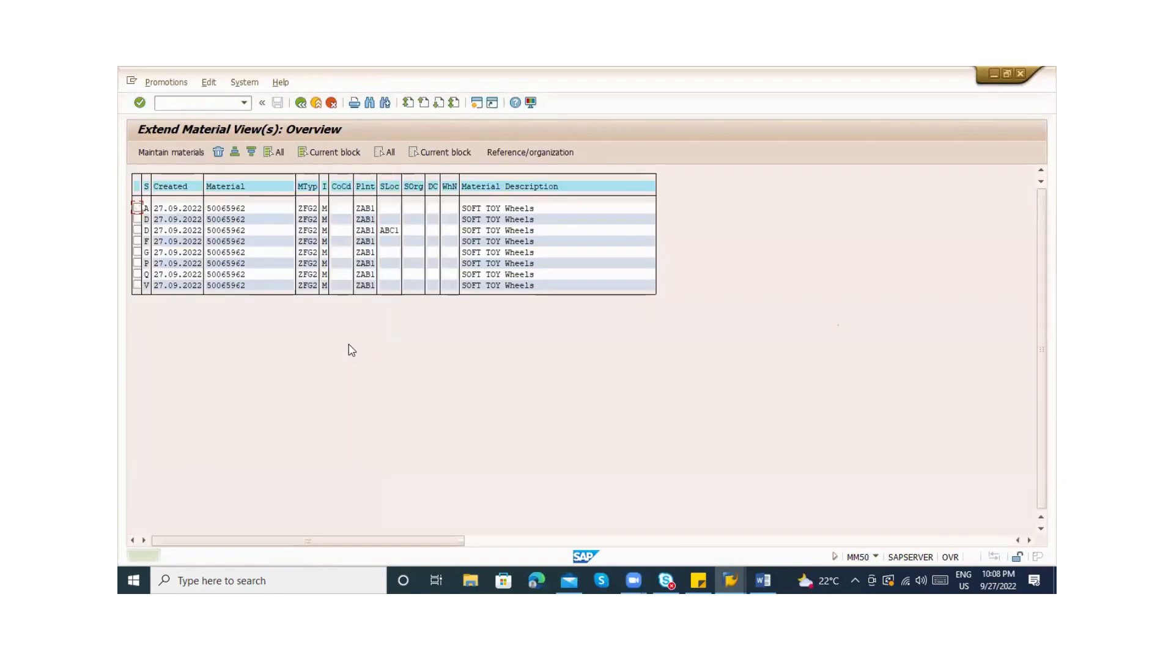
click(137, 208)
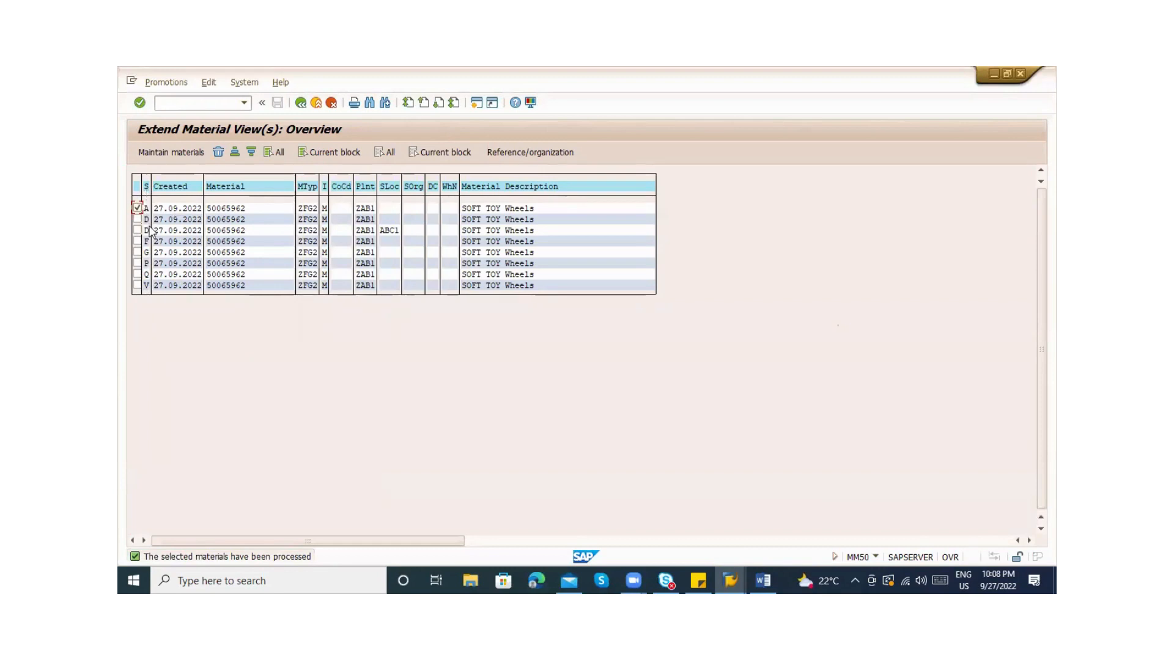
click(137, 208)
click(138, 219)
click(170, 152)
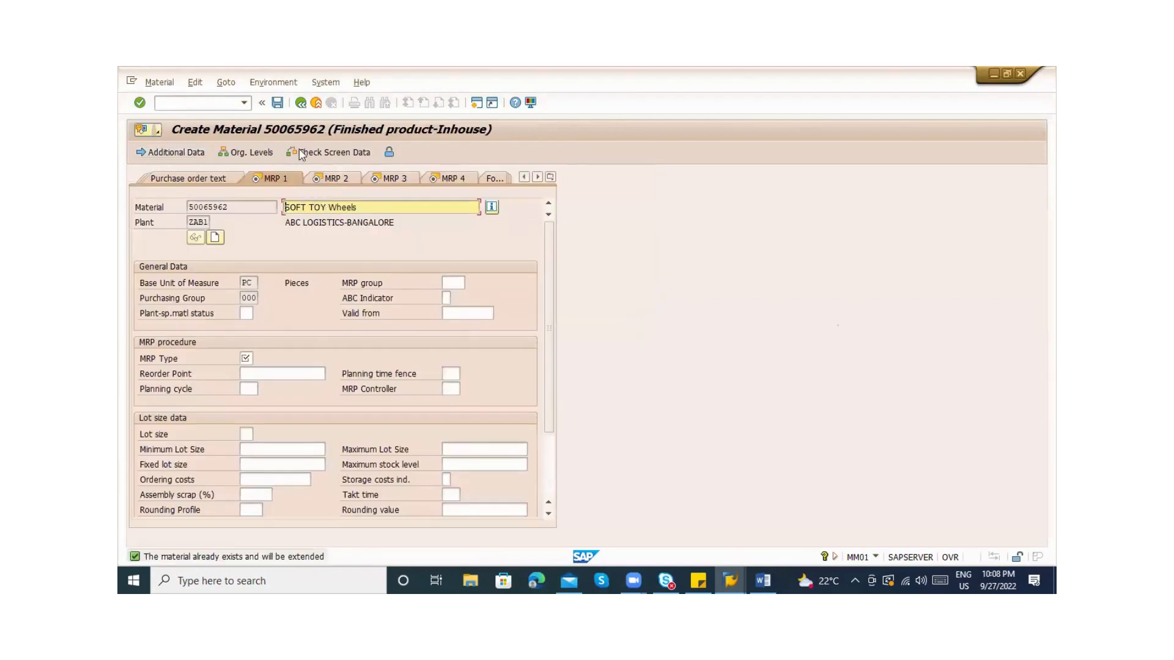
key(Return)
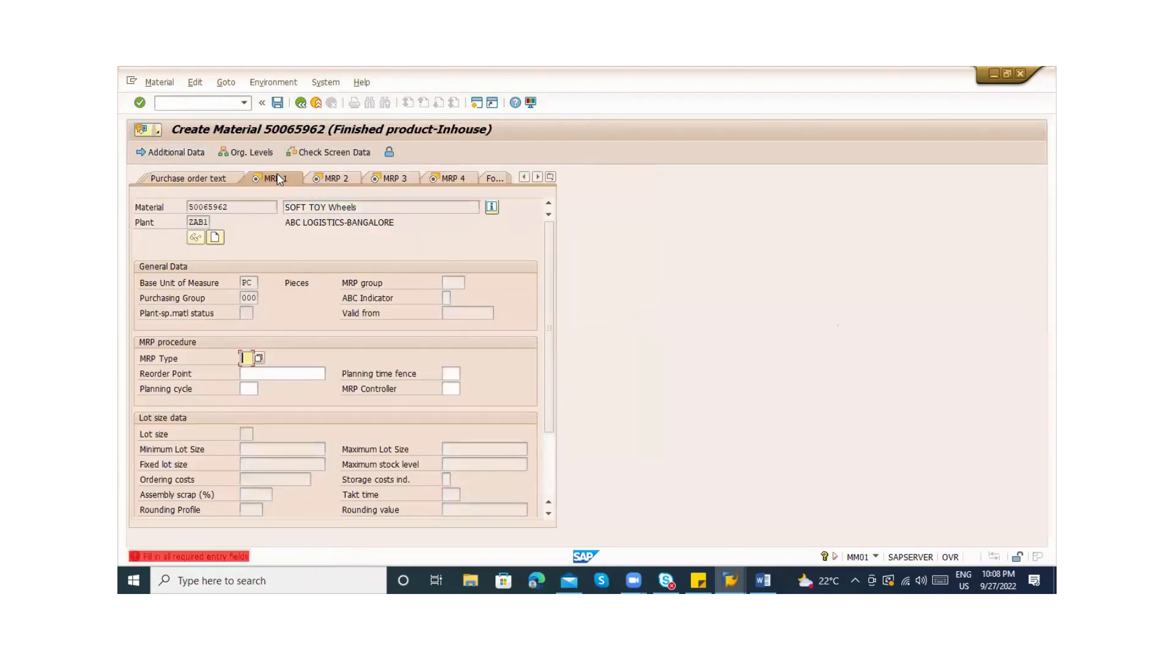
click(319, 104)
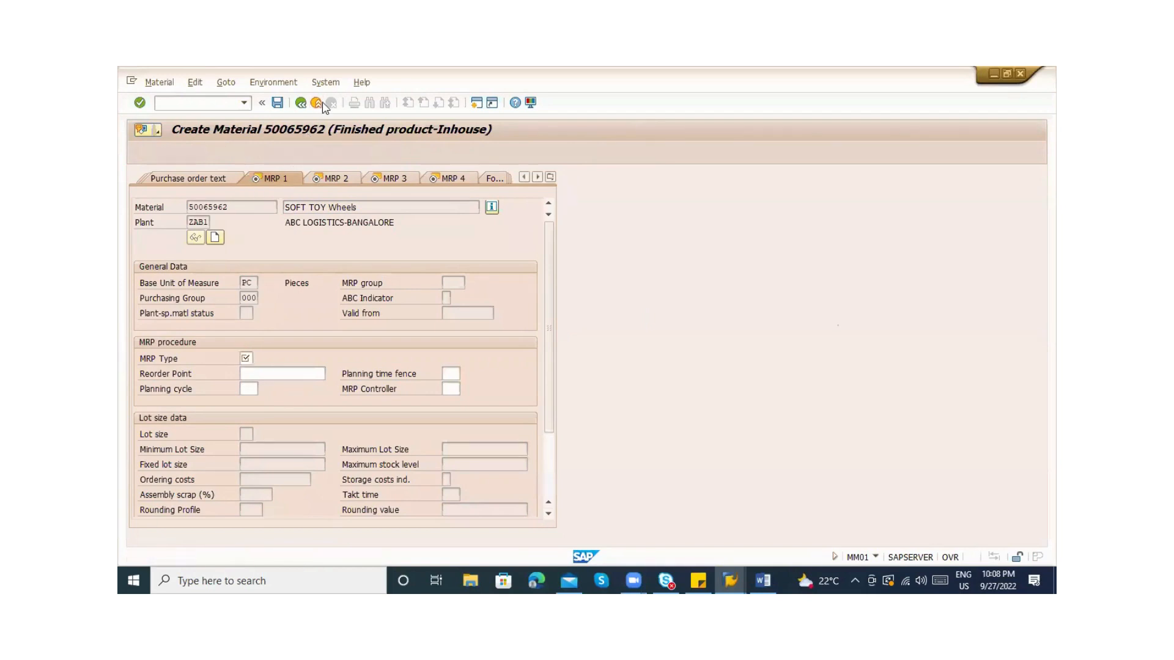
click(362, 349)
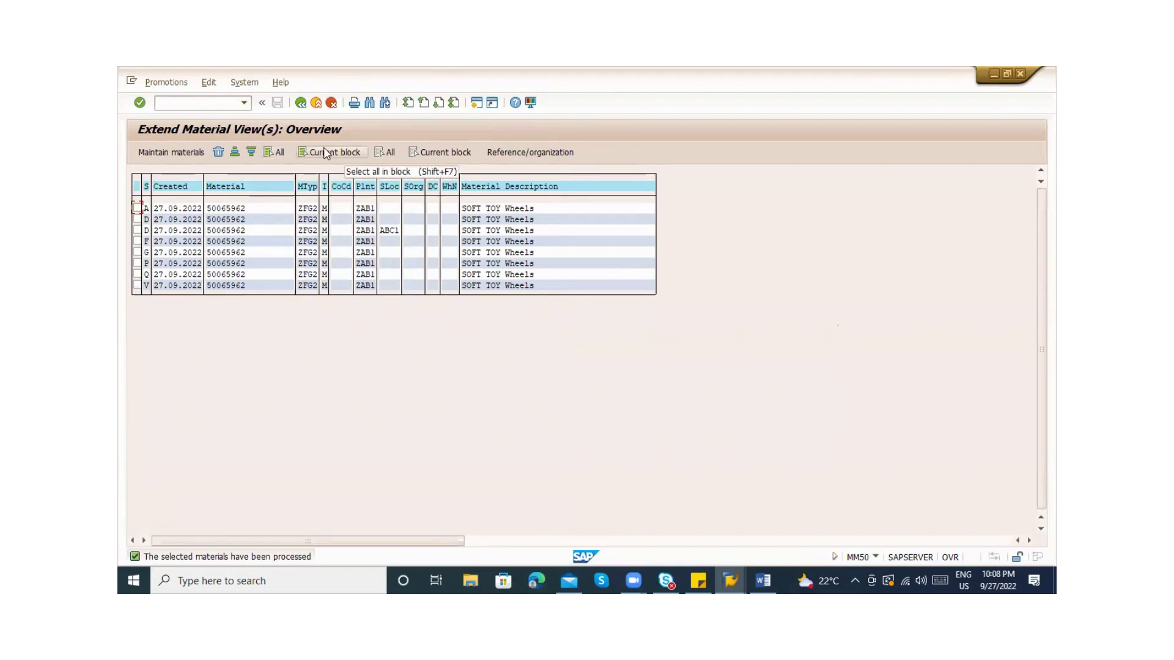
Go back twice to the SAP Easy Access menu
click(301, 103)
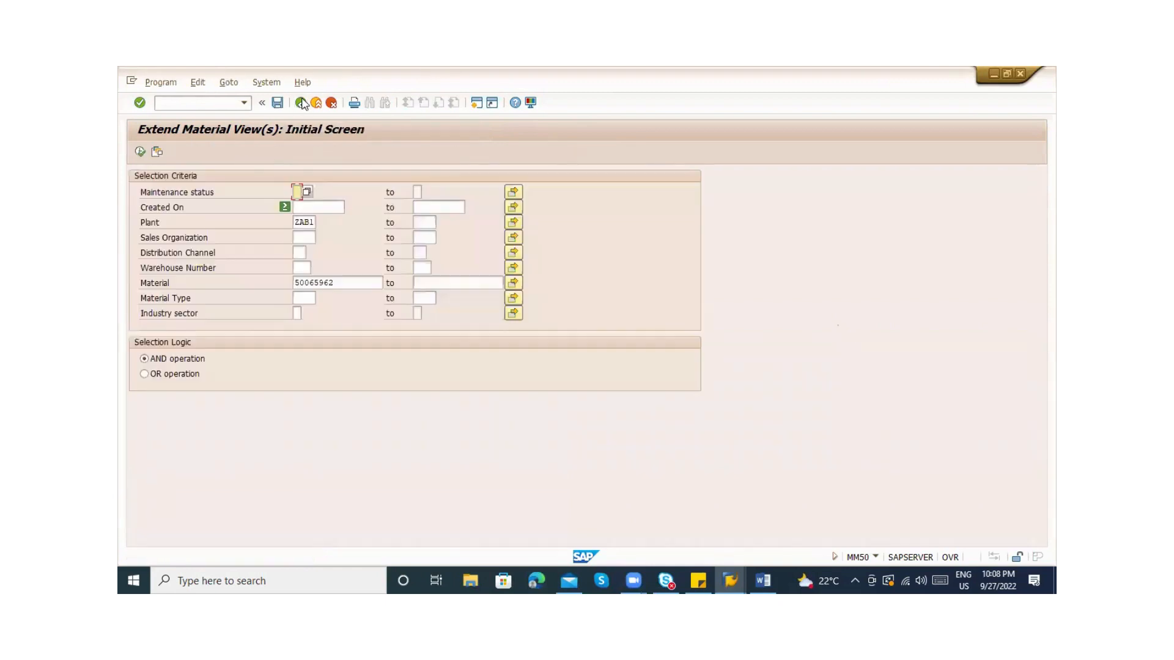
click(301, 103)
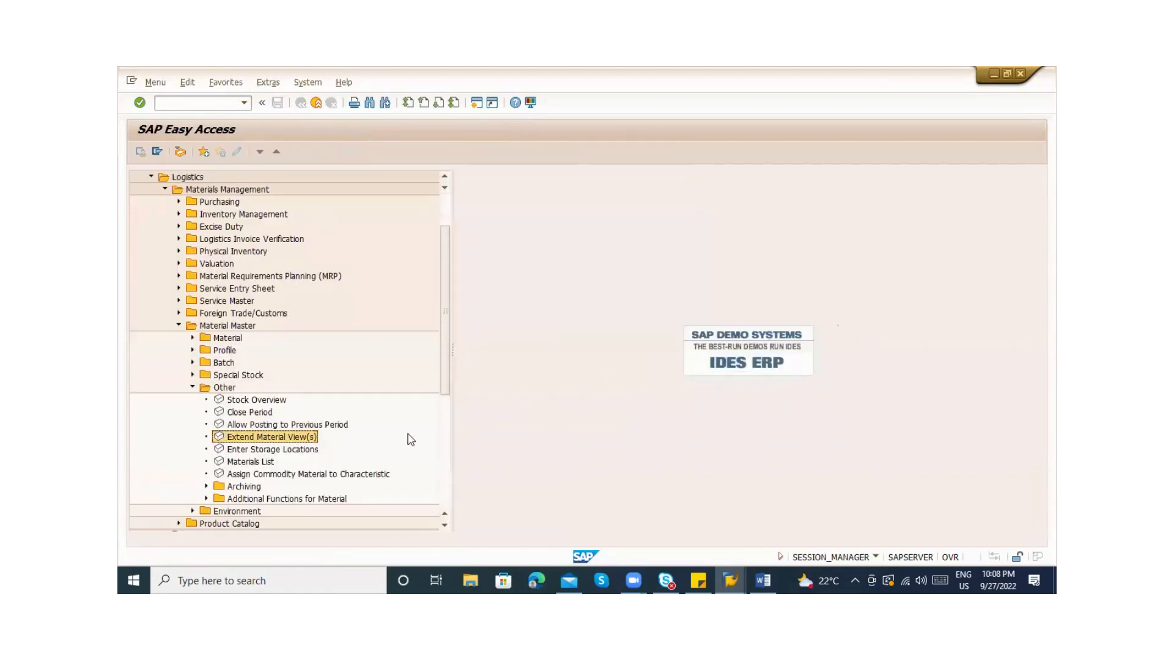
key(alt+Tab)
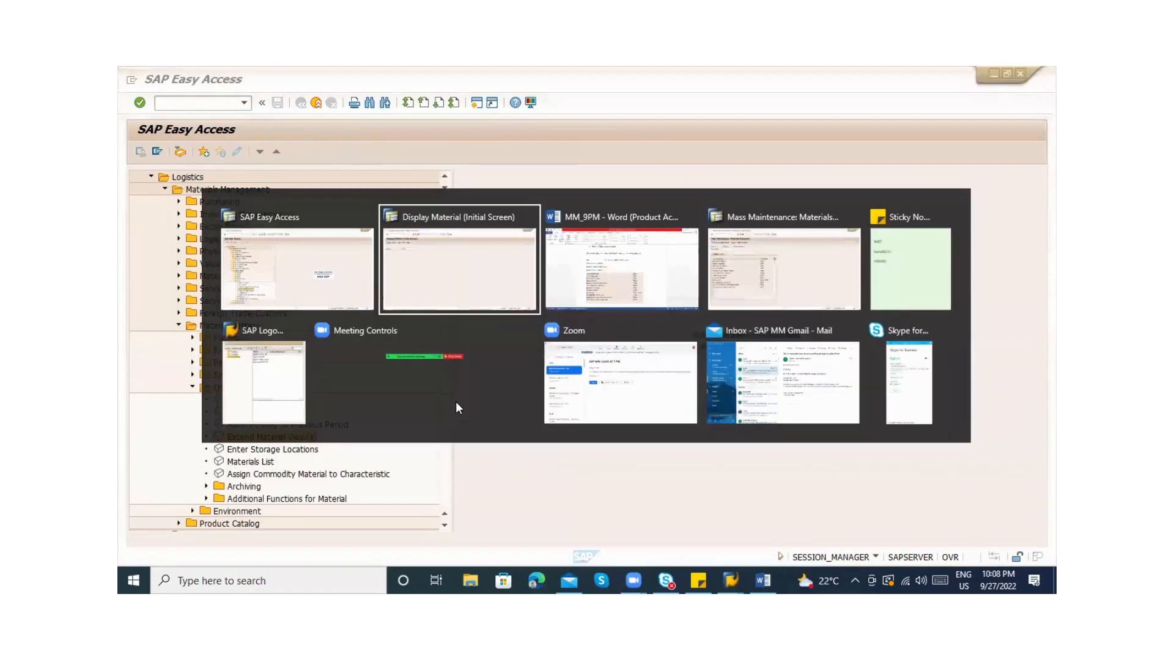
key(alt+Tab)
key(alt+Tab)
key(alt+Tab)
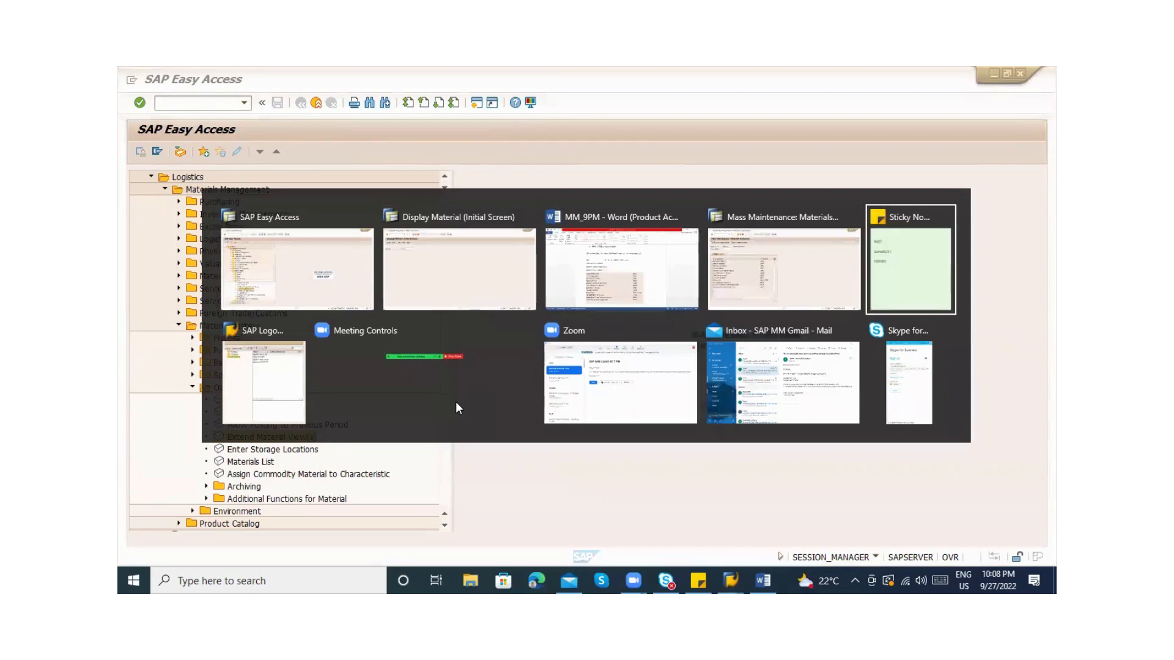
key(alt+Tab)
key(alt+Tab)
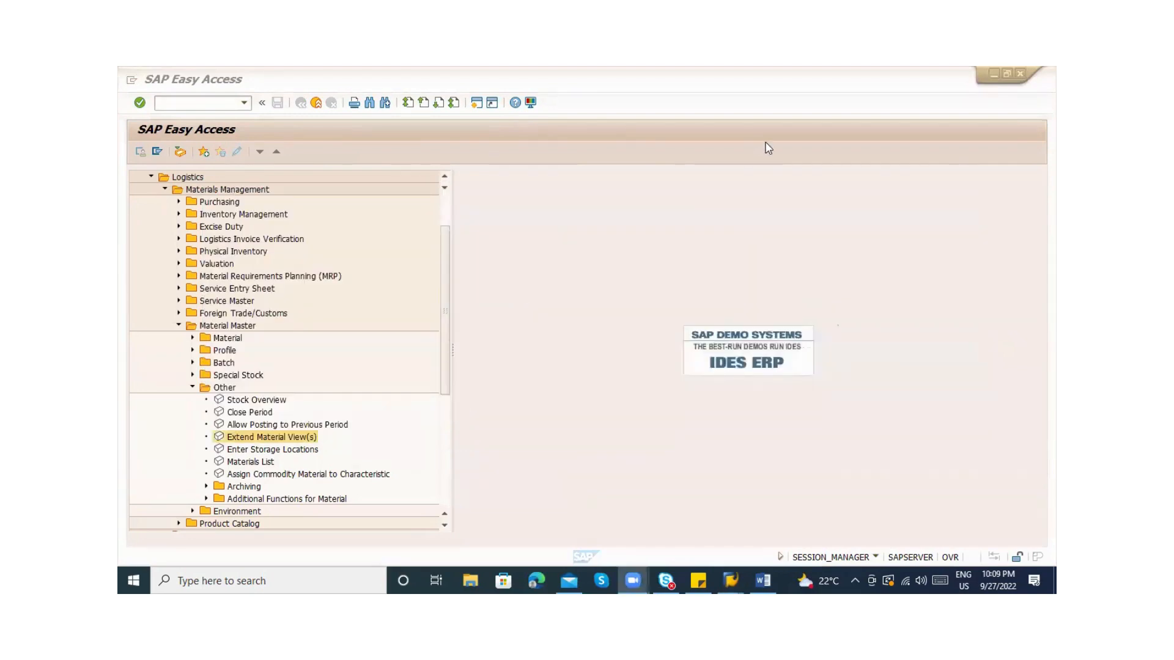